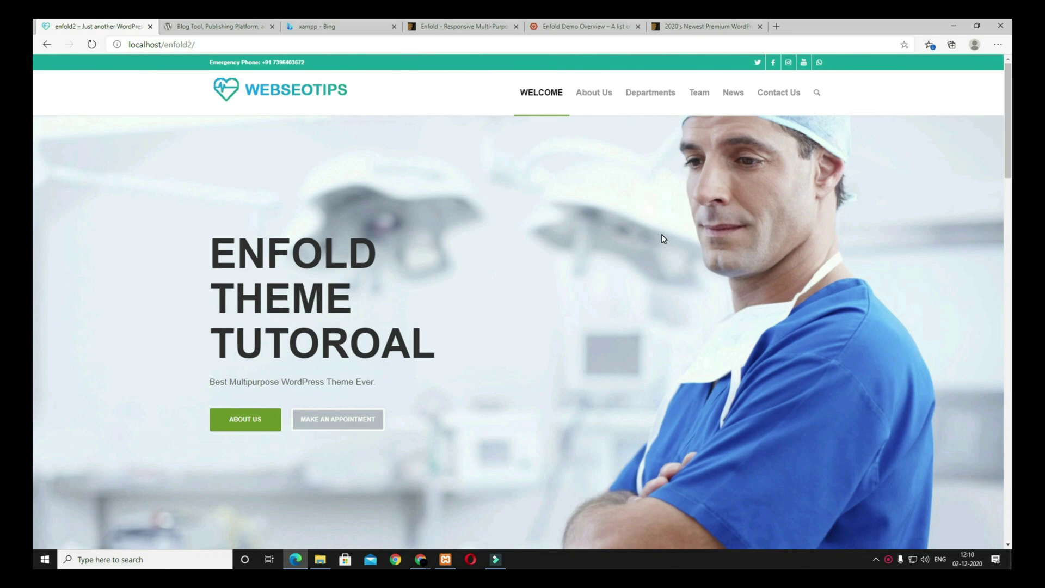
Step: Switch to ThemeForest and scroll the best-selling WordPress themes to the Enfold entry
click(704, 26)
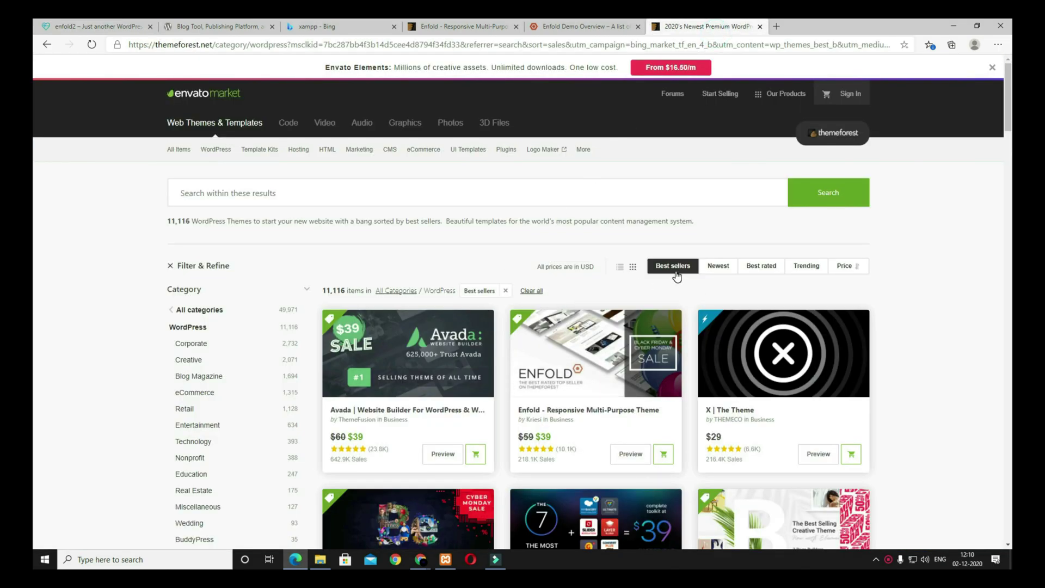
scroll(550, 234, down, 3)
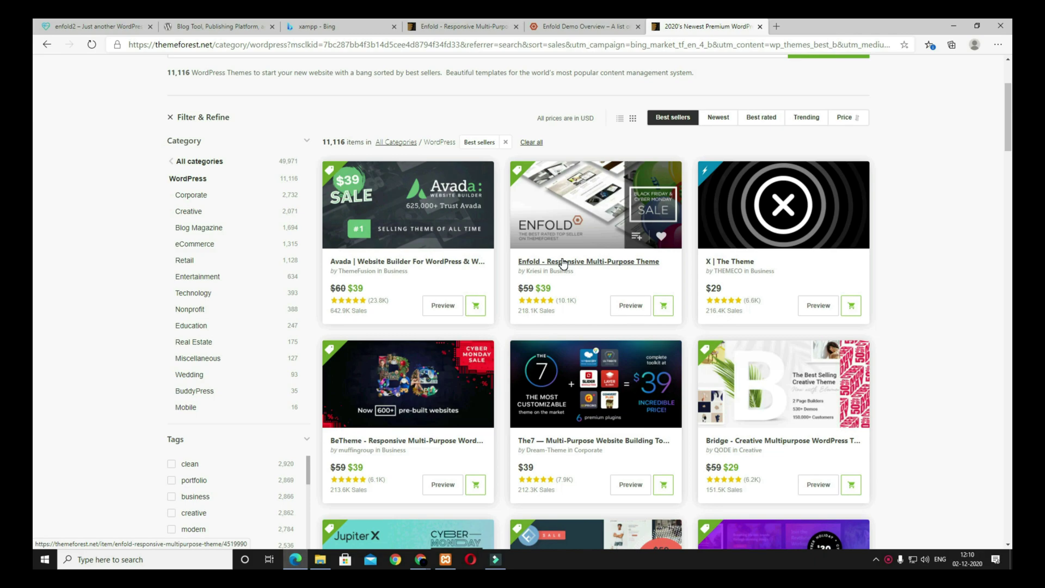
Step: Browse the Kriesi Enfold demo overview, then return to the localhost/enfold2 site
click(595, 23)
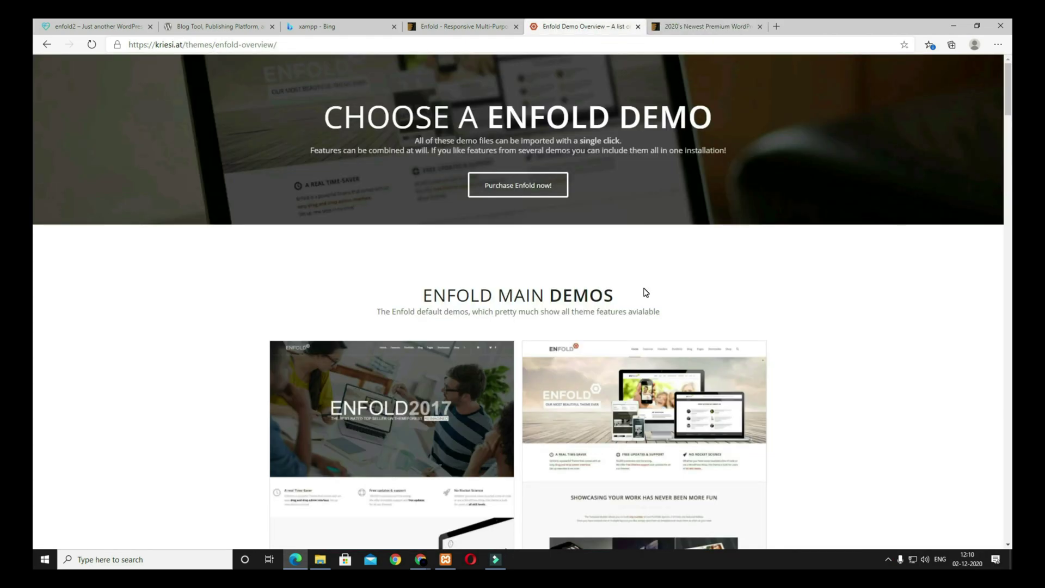
scroll(646, 292, down, 10)
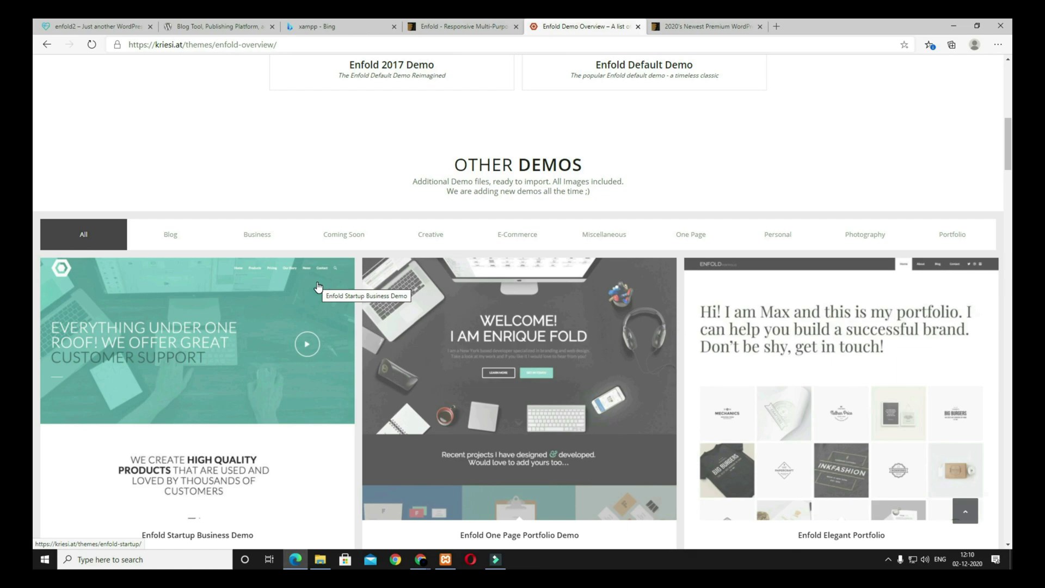
scroll(426, 429, down, 11)
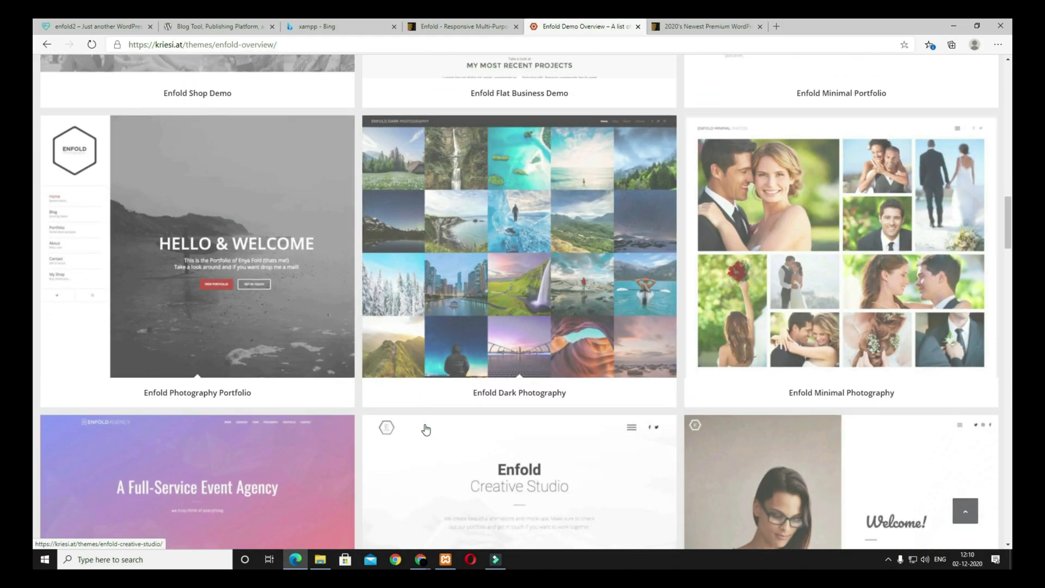
scroll(533, 433, down, 18)
scroll(534, 434, up, 20)
scroll(535, 434, up, 15)
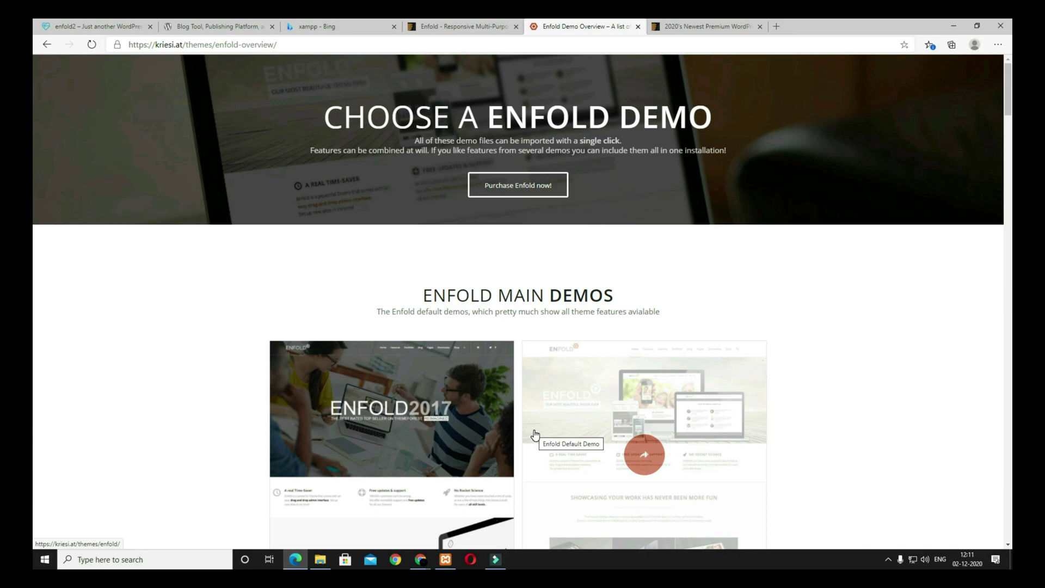
click(111, 28)
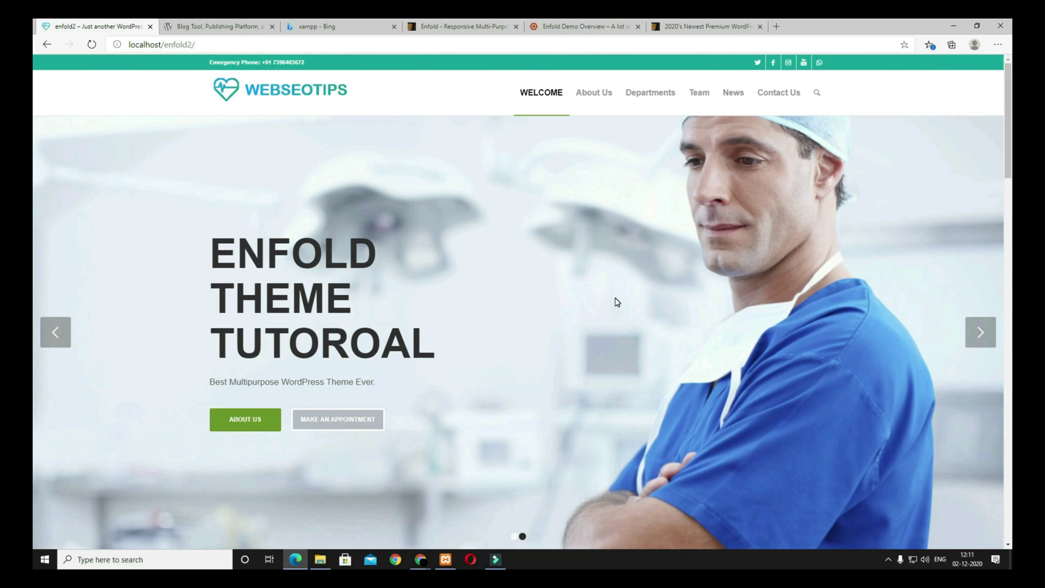
Step: Advance the enfold2 home page slider from the doctor slide to 'PROFESIONAL RESEARCH'
scroll(617, 304, down, 10)
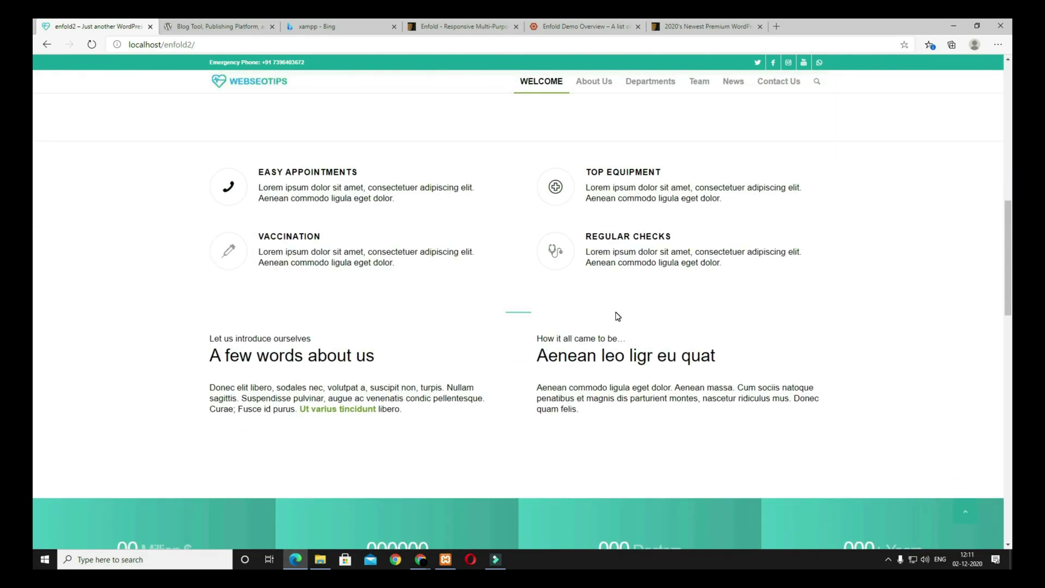
scroll(617, 316, up, 10)
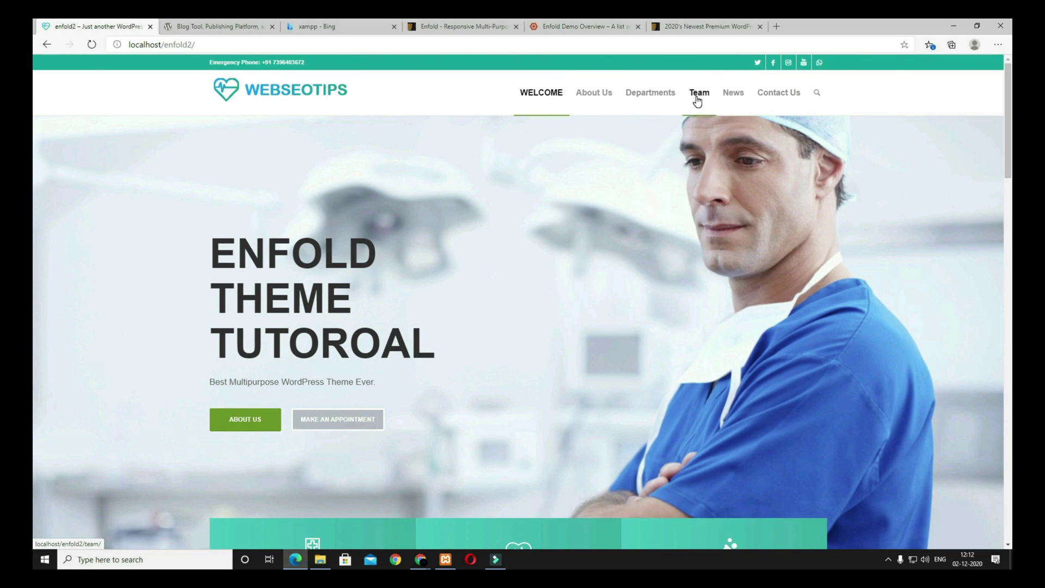
scroll(109, 250, down, 1)
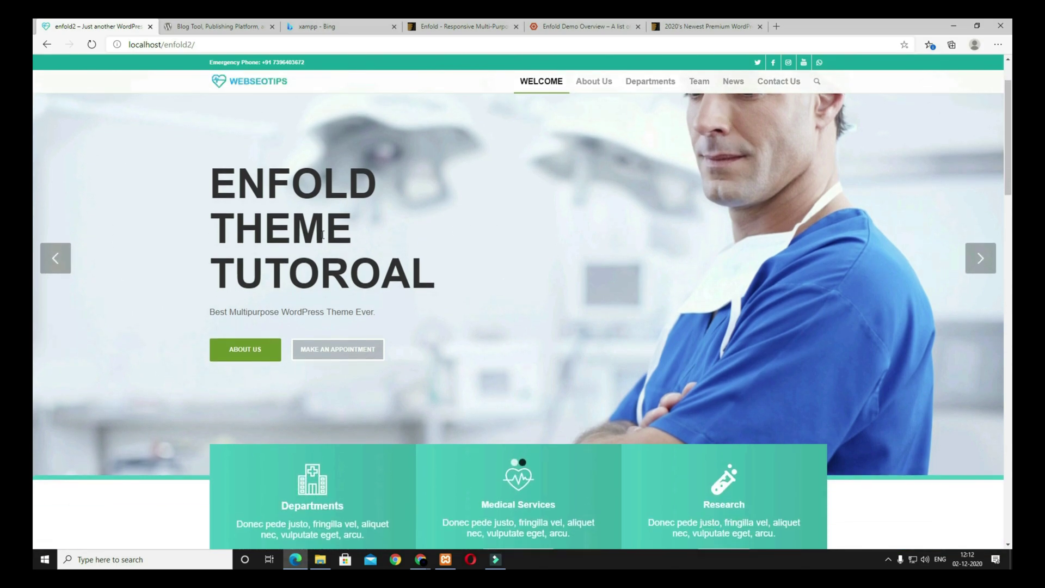
scroll(438, 288, up, 1)
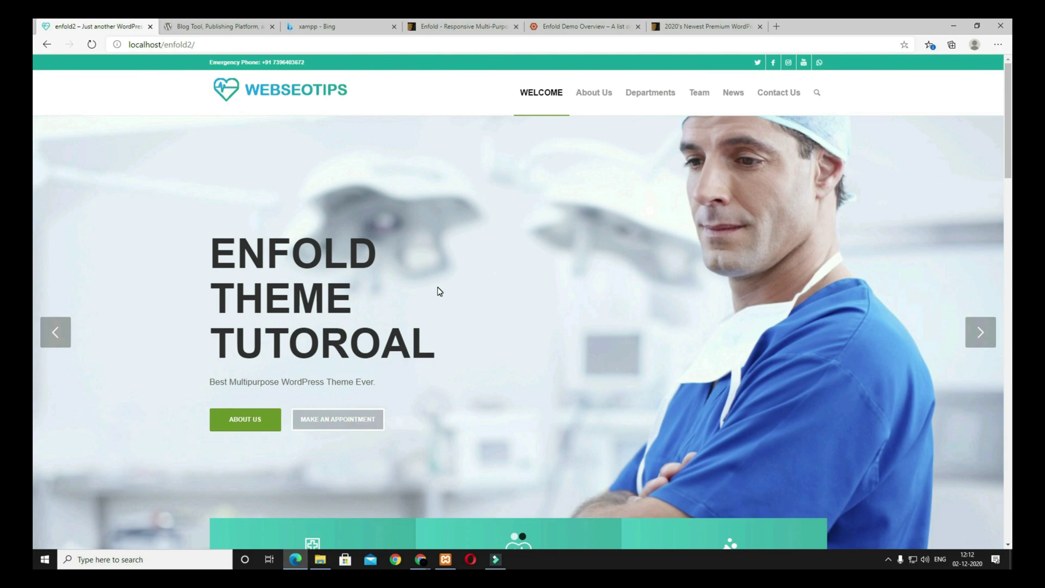
click(981, 342)
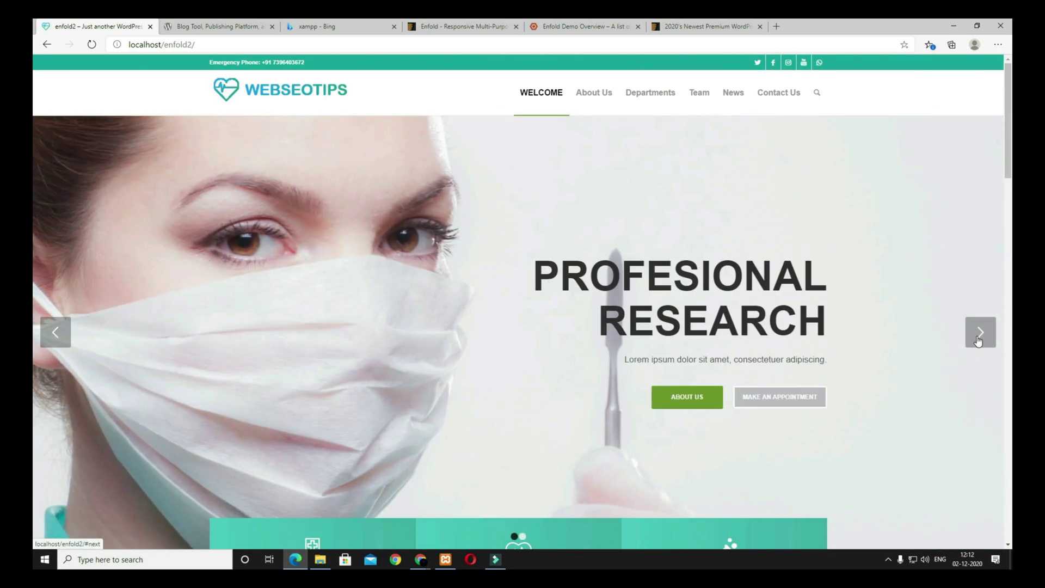
scroll(354, 209, down, 3)
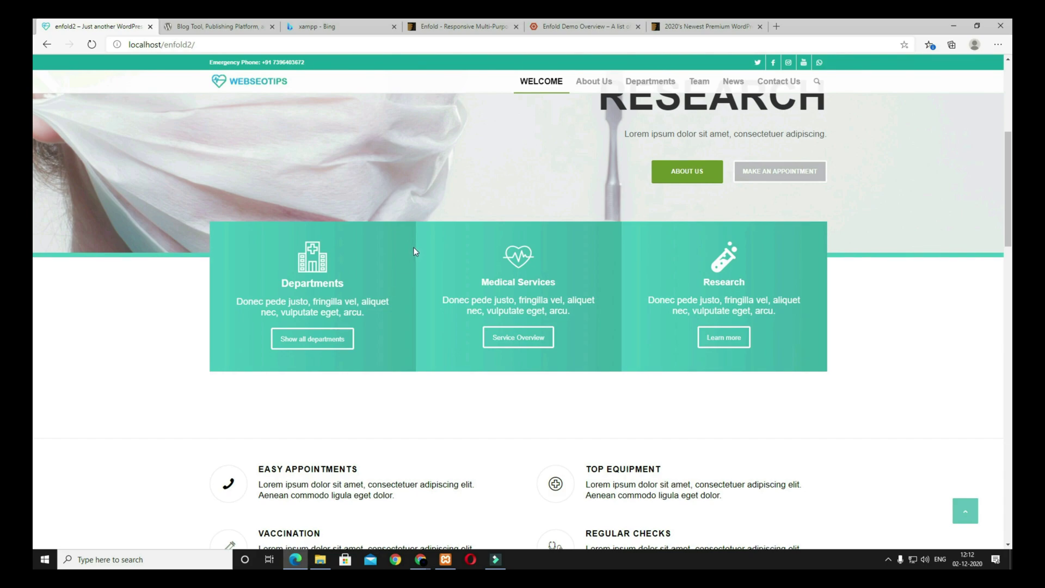
Step: Scroll down to Latest News, advance its carousel to three other posts, and open About Us
scroll(395, 318, down, 1)
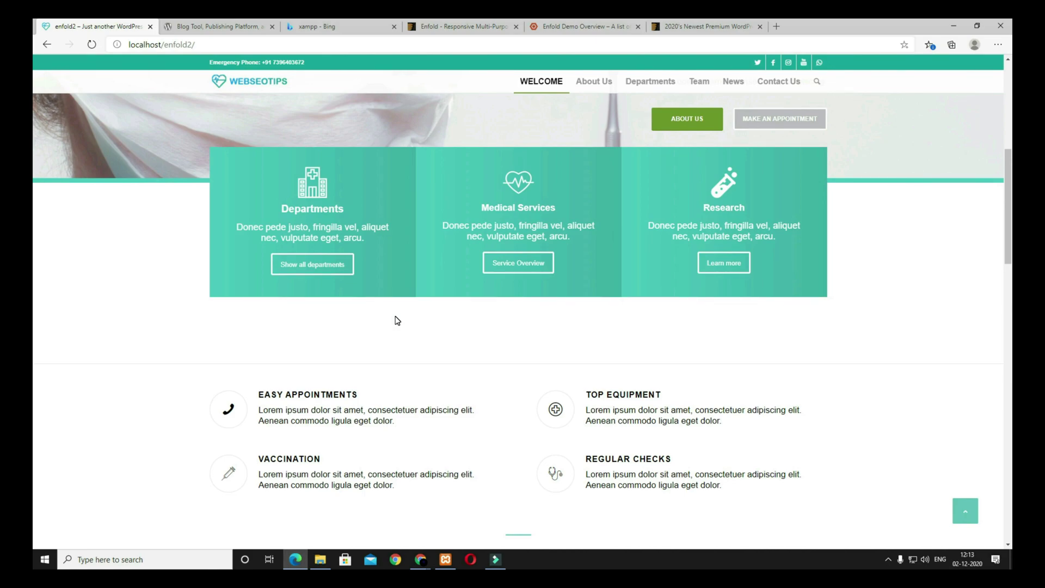
scroll(396, 321, down, 3)
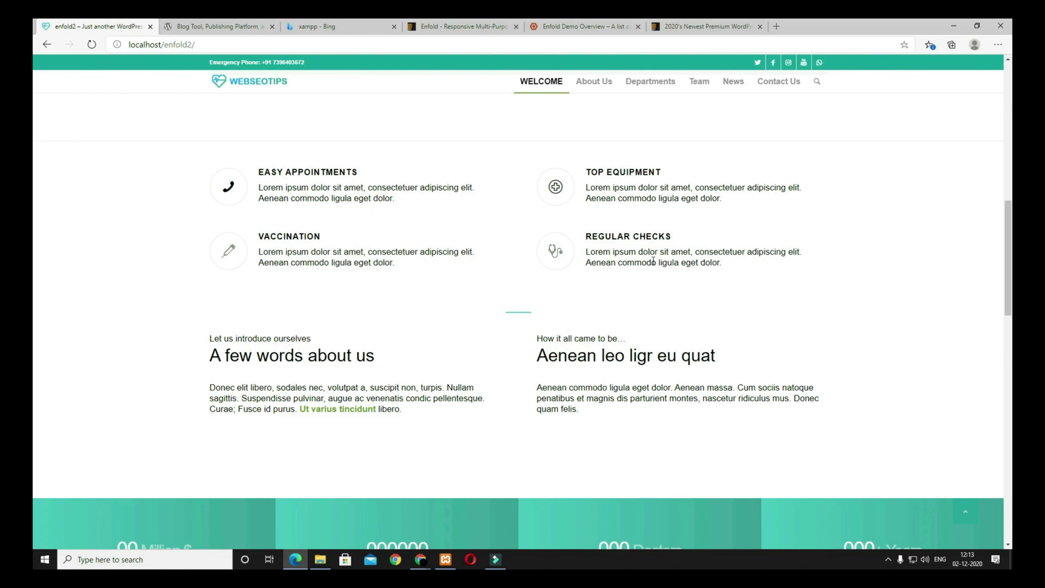
scroll(492, 357, down, 2)
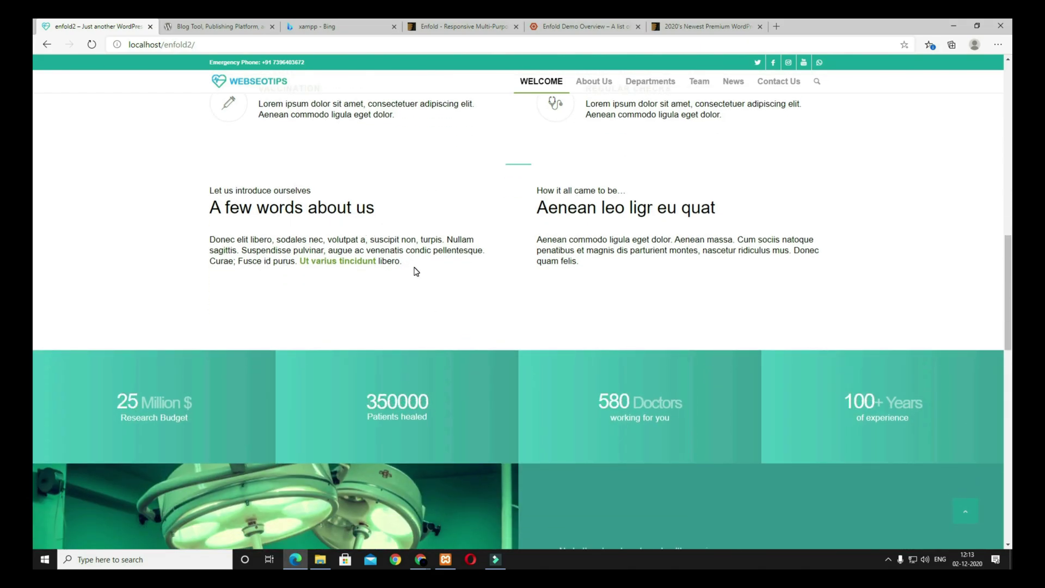
scroll(412, 301, down, 3)
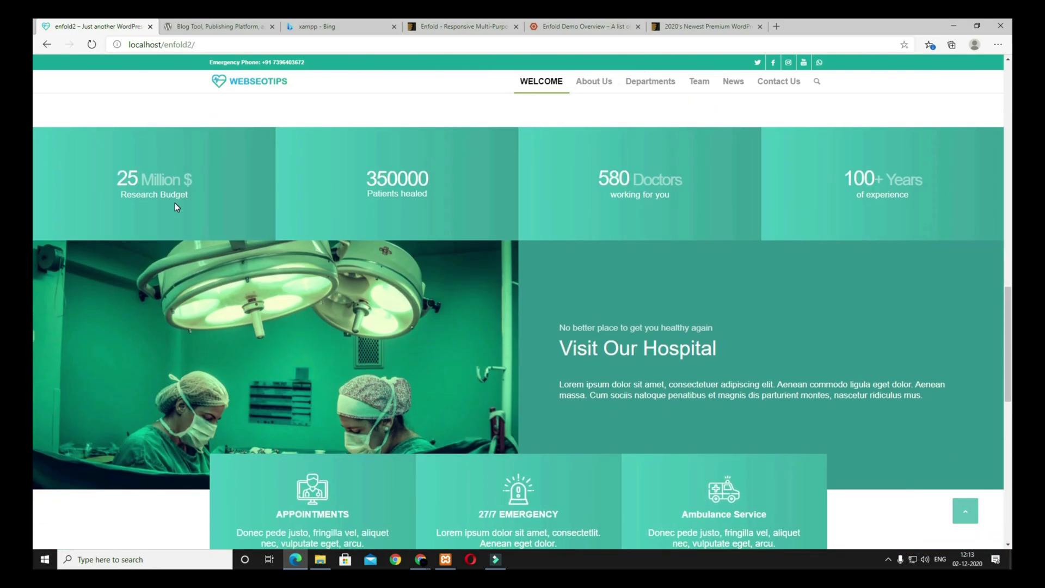
scroll(396, 216, down, 2)
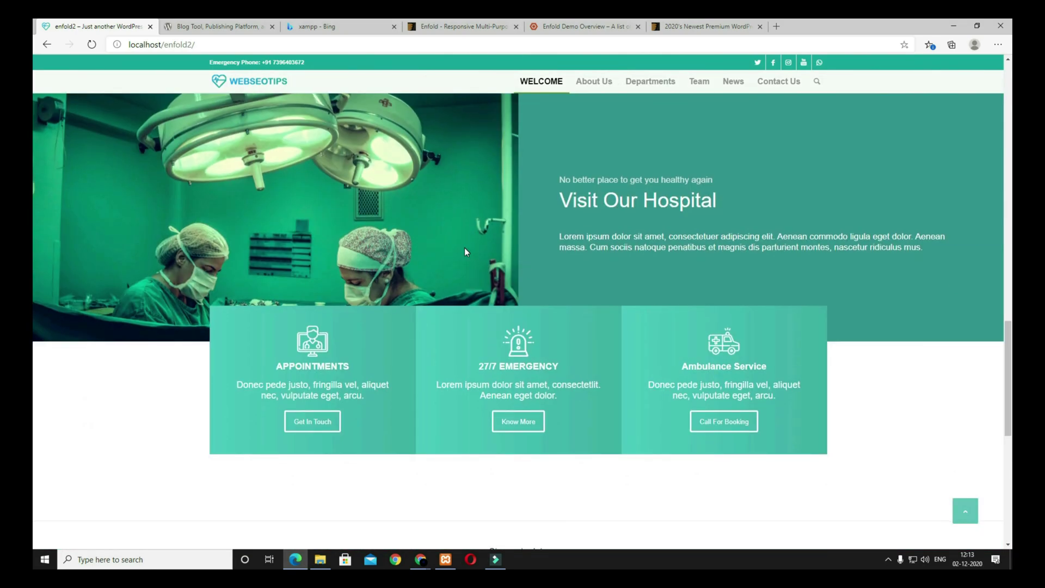
scroll(465, 247, up, 3)
scroll(334, 403, down, 2)
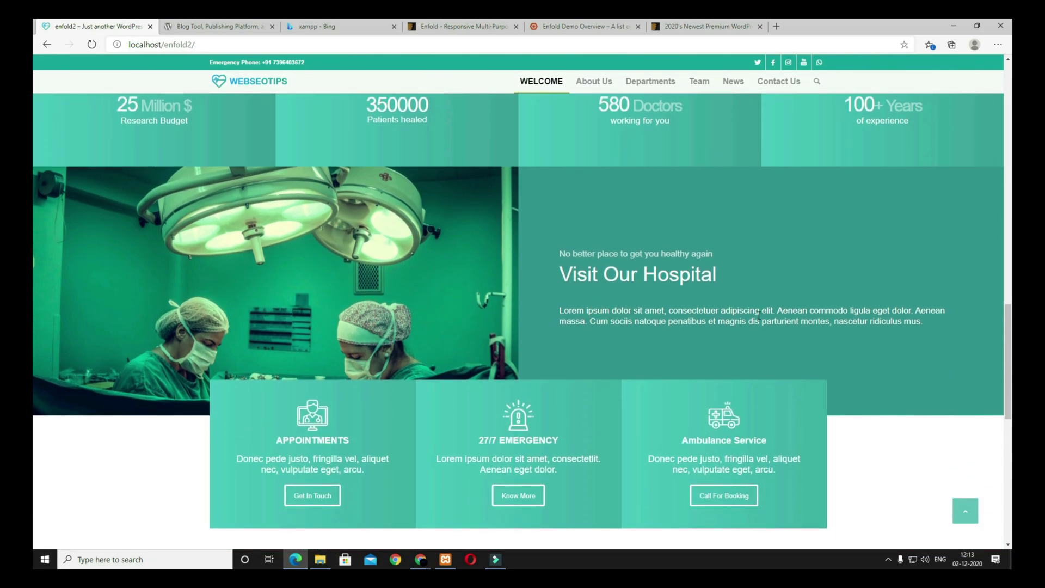
scroll(758, 315, down, 3)
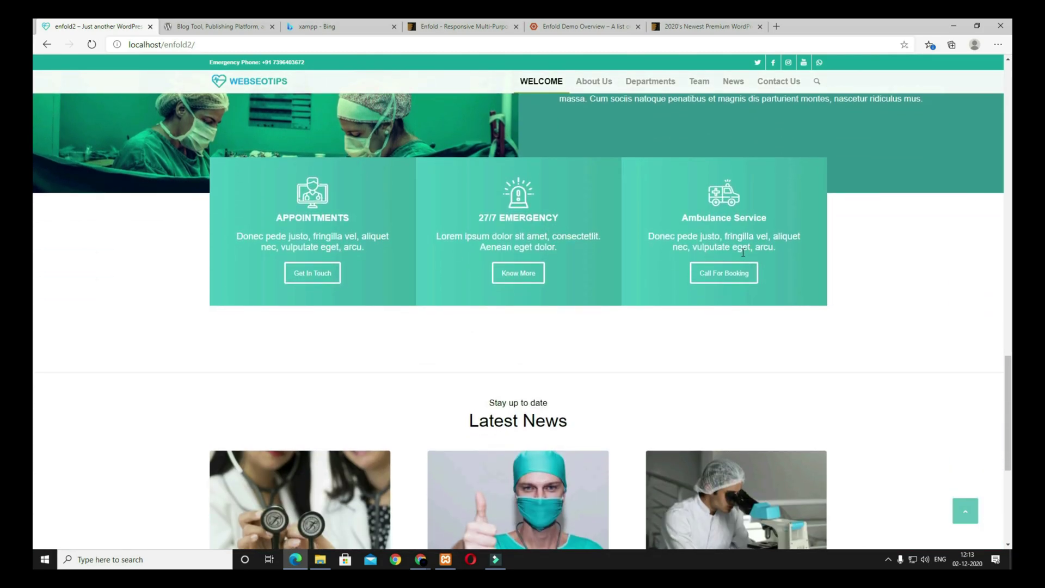
scroll(747, 249, down, 4)
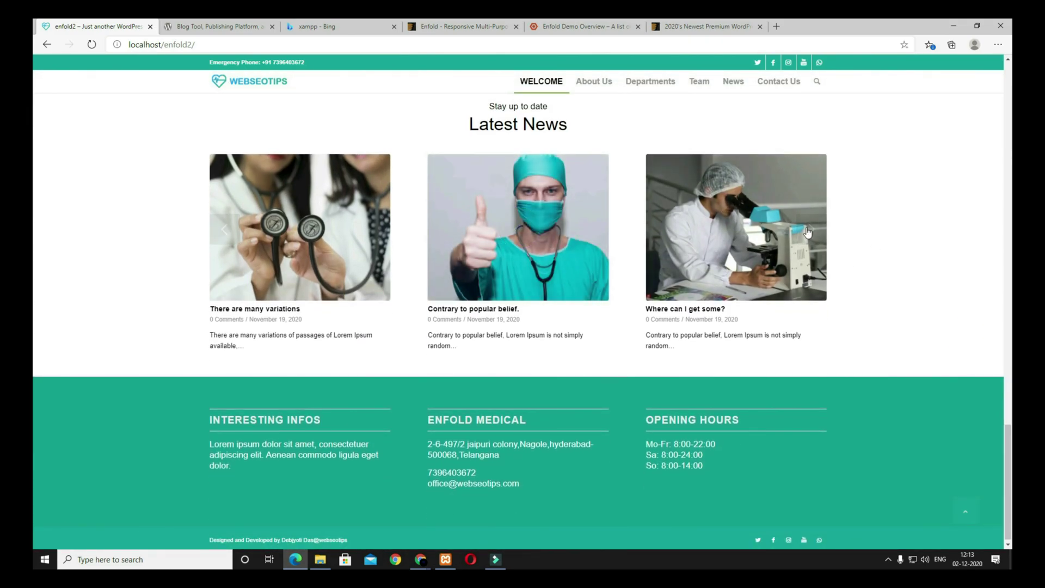
click(808, 233)
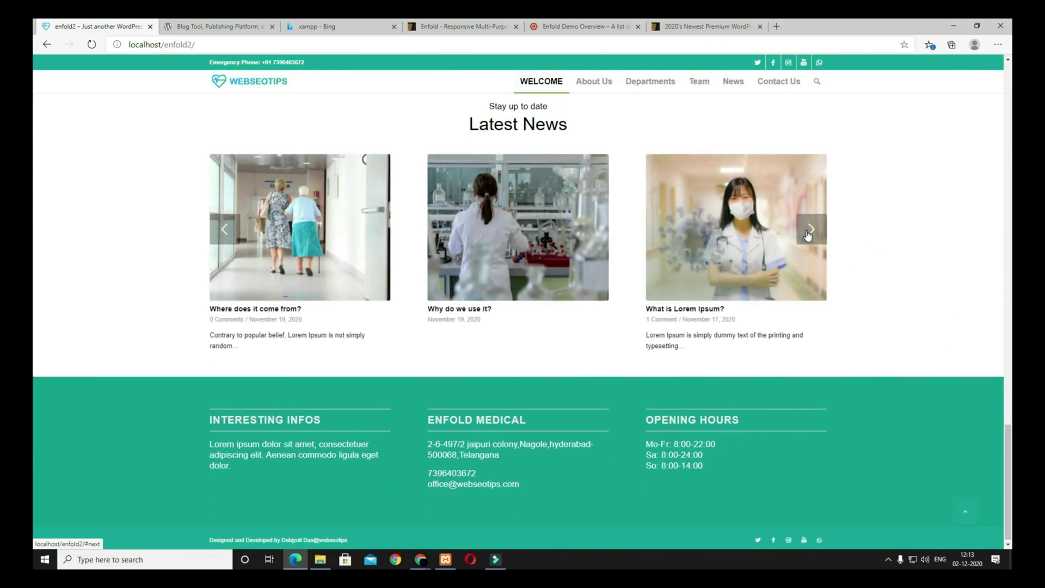
scroll(767, 254, down, 1)
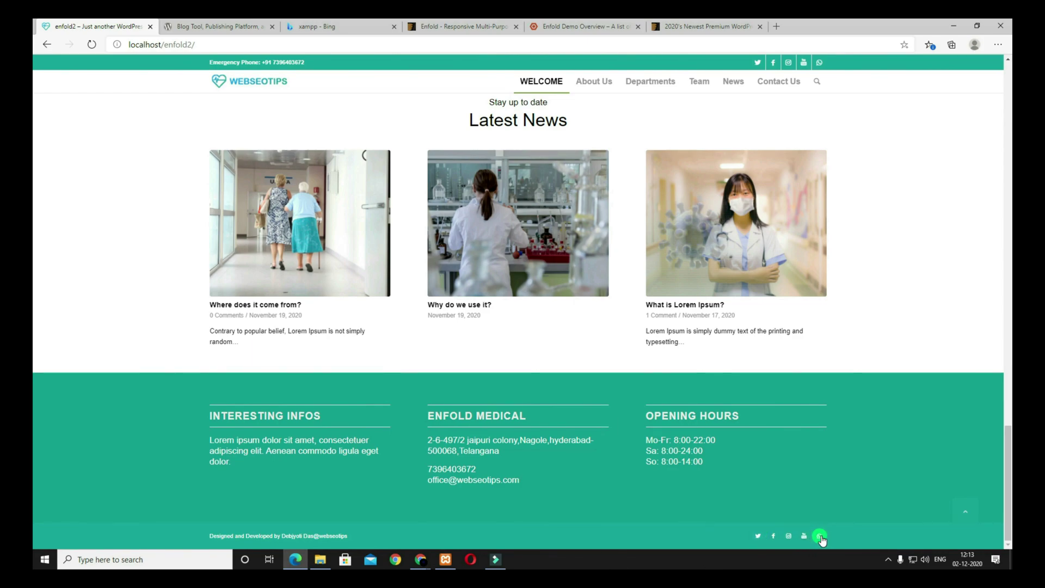
click(594, 84)
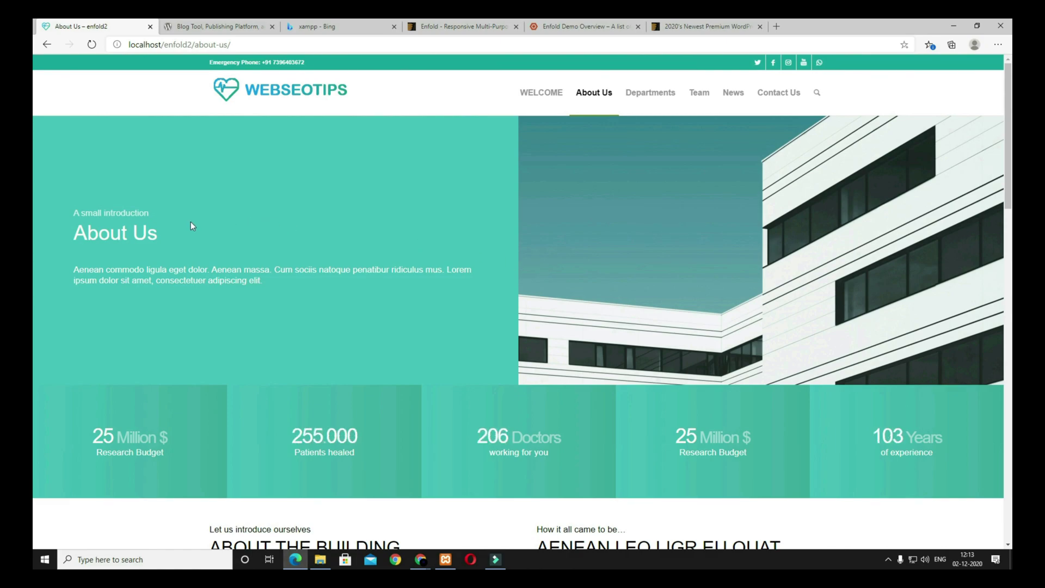
drag(162, 243, 74, 213)
drag(243, 280, 171, 276)
click(273, 300)
scroll(728, 262, down, 3)
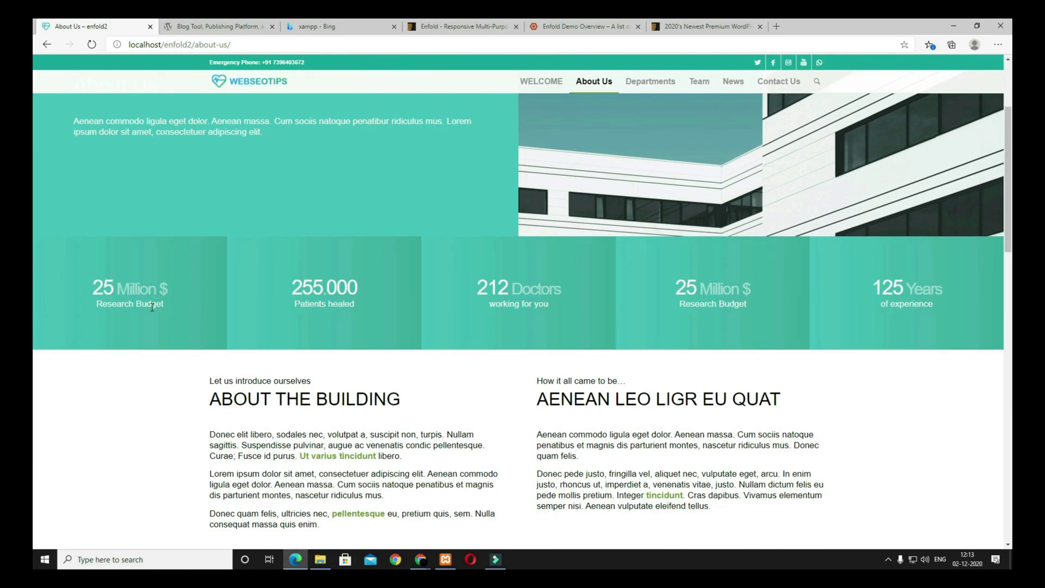
scroll(158, 314, down, 1)
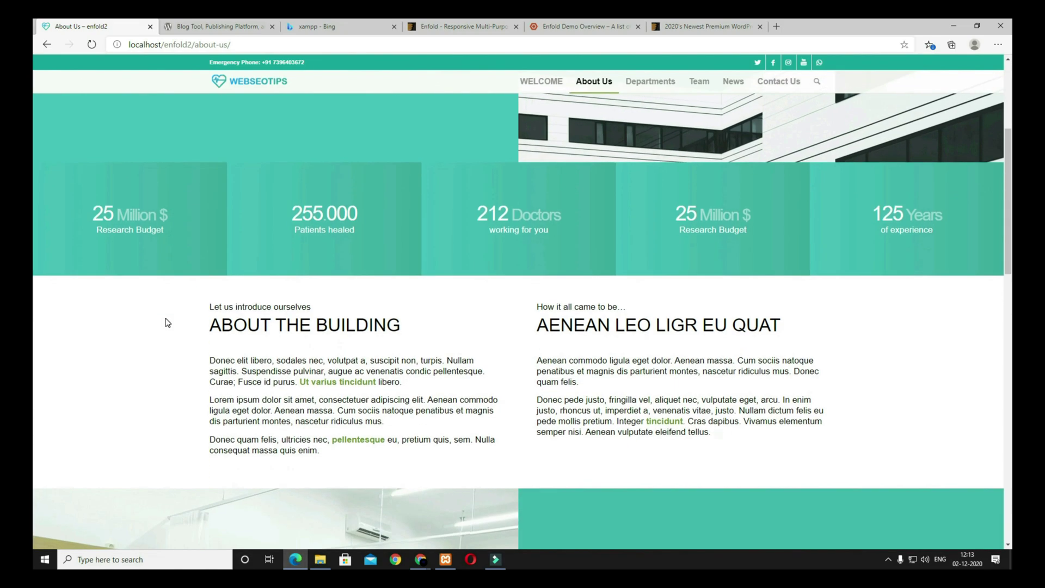
scroll(280, 325, down, 2)
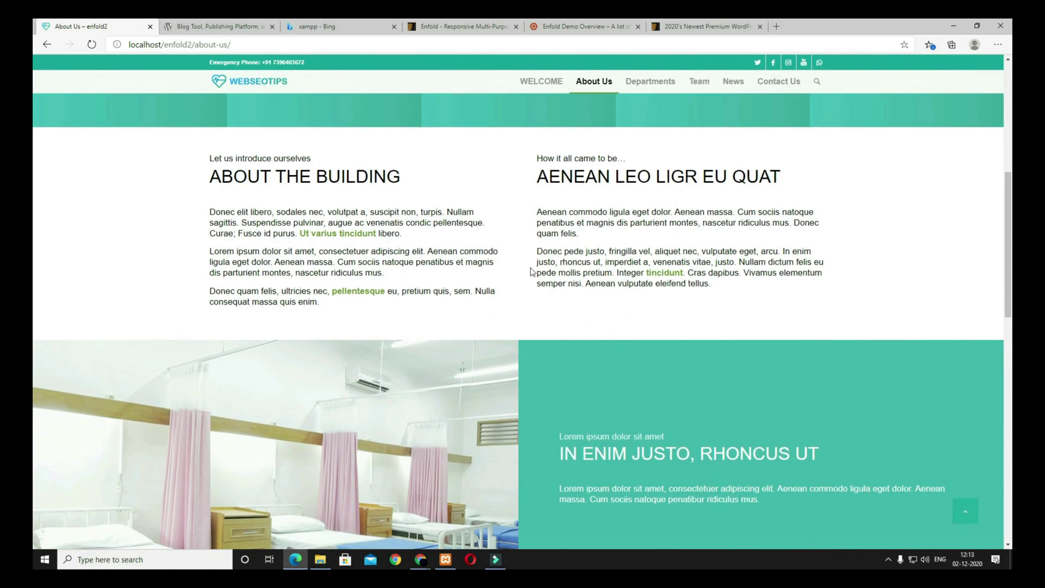
scroll(565, 297, down, 10)
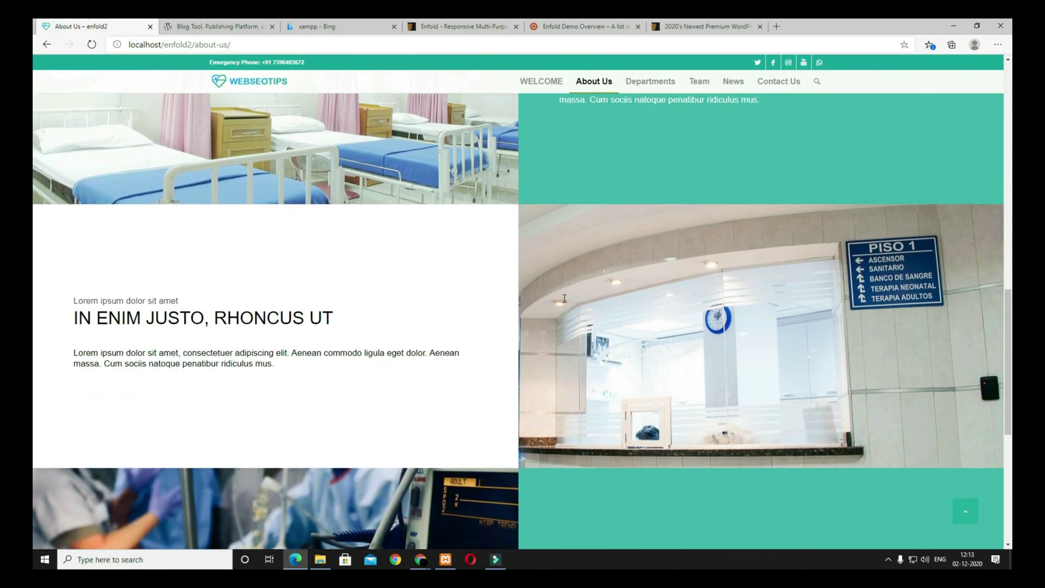
scroll(563, 300, up, 7)
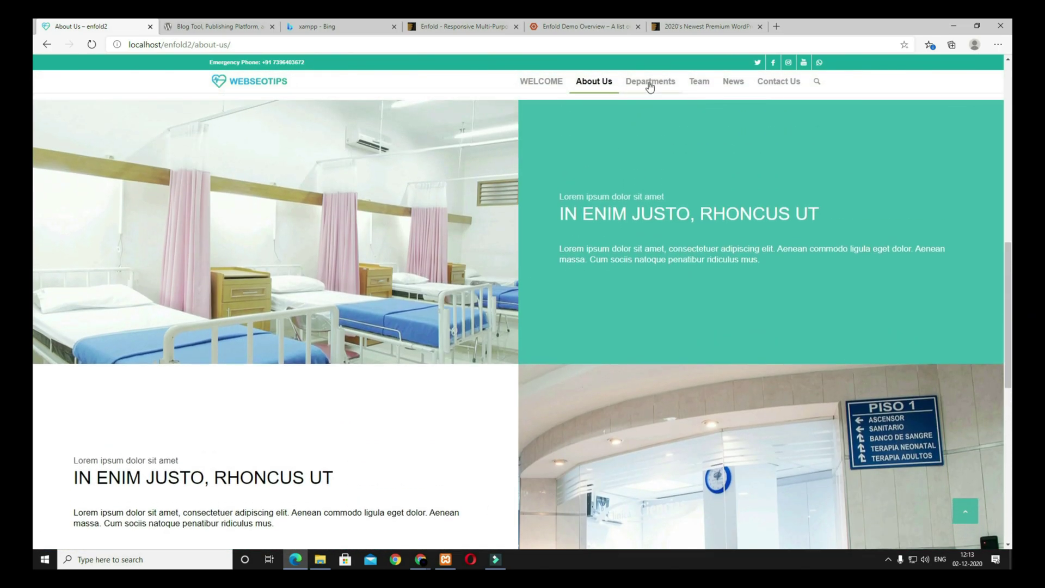
Step: Open the Departments page and scroll through it
click(647, 81)
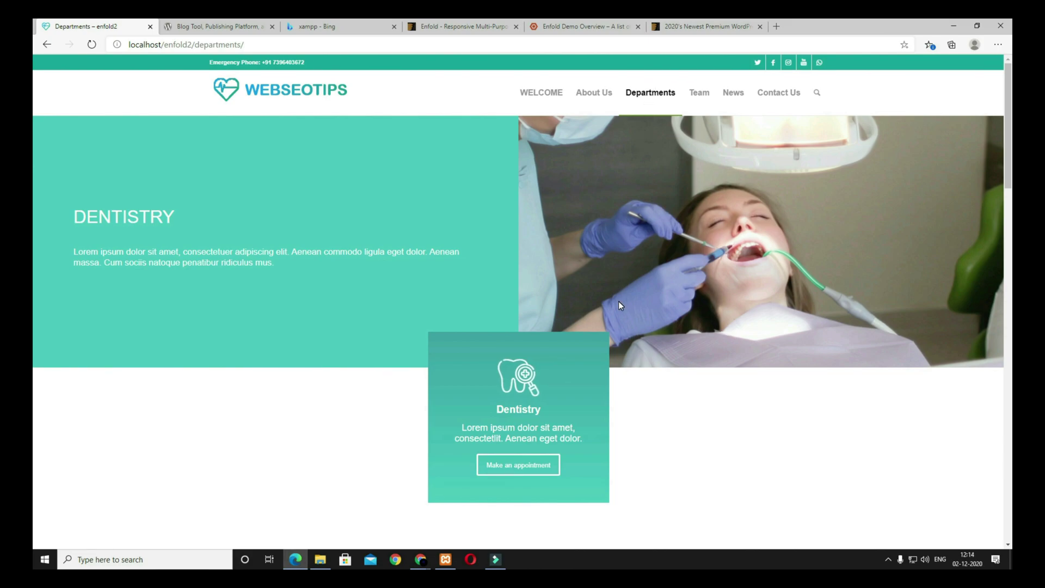
scroll(589, 334, down, 3)
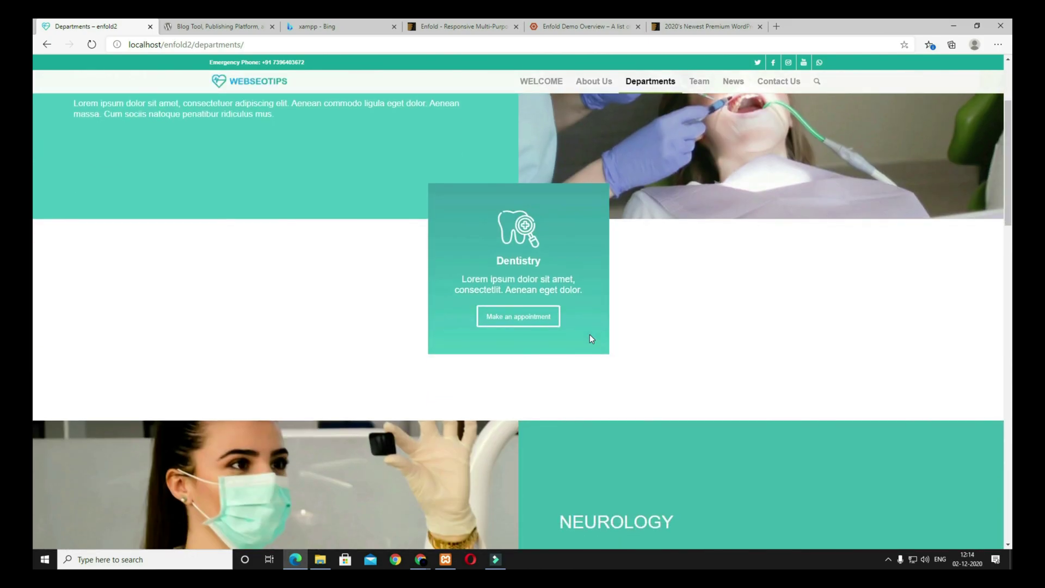
scroll(590, 334, up, 3)
scroll(474, 313, down, 5)
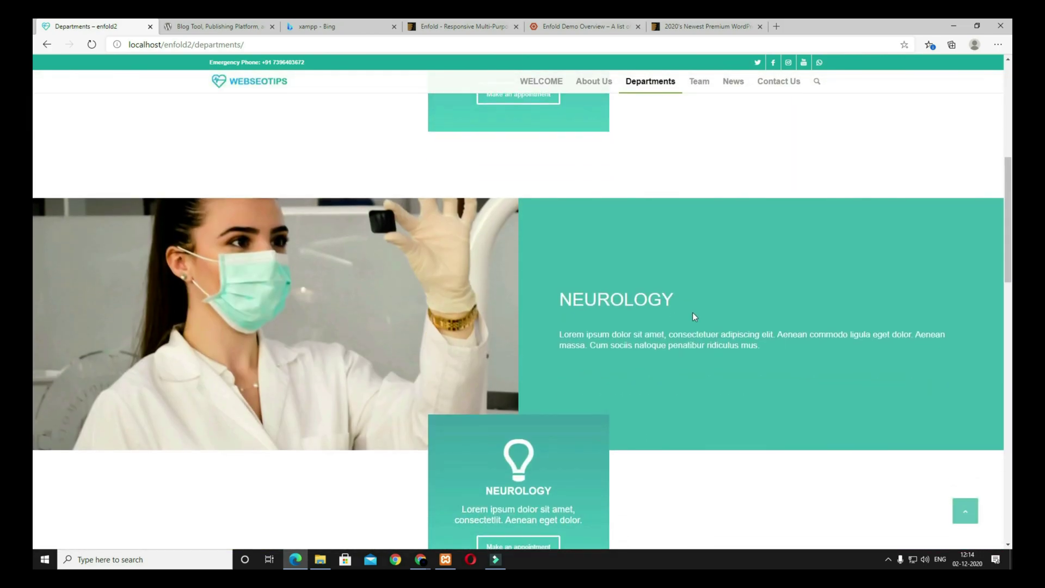
scroll(682, 357, down, 8)
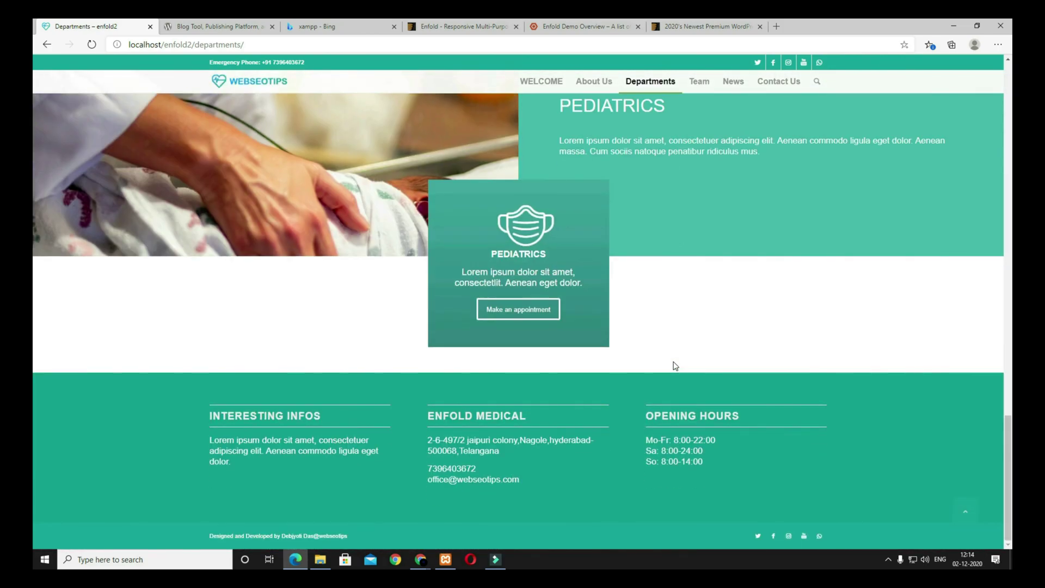
scroll(674, 364, up, 9)
scroll(673, 362, up, 8)
Step: Open the Team page and look over the team members
click(700, 93)
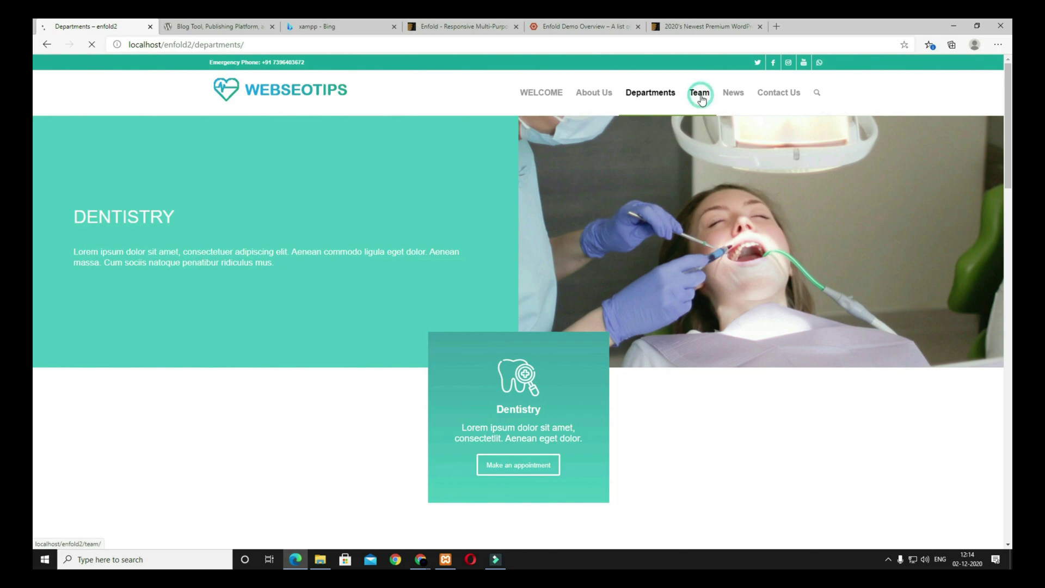
scroll(694, 265, down, 5)
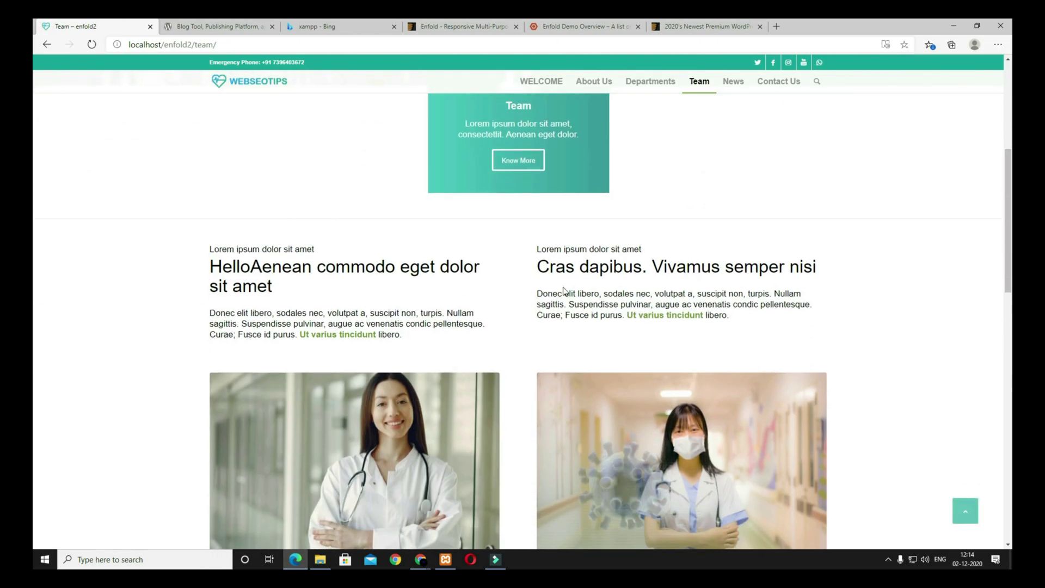
scroll(629, 308, up, 5)
scroll(629, 308, down, 16)
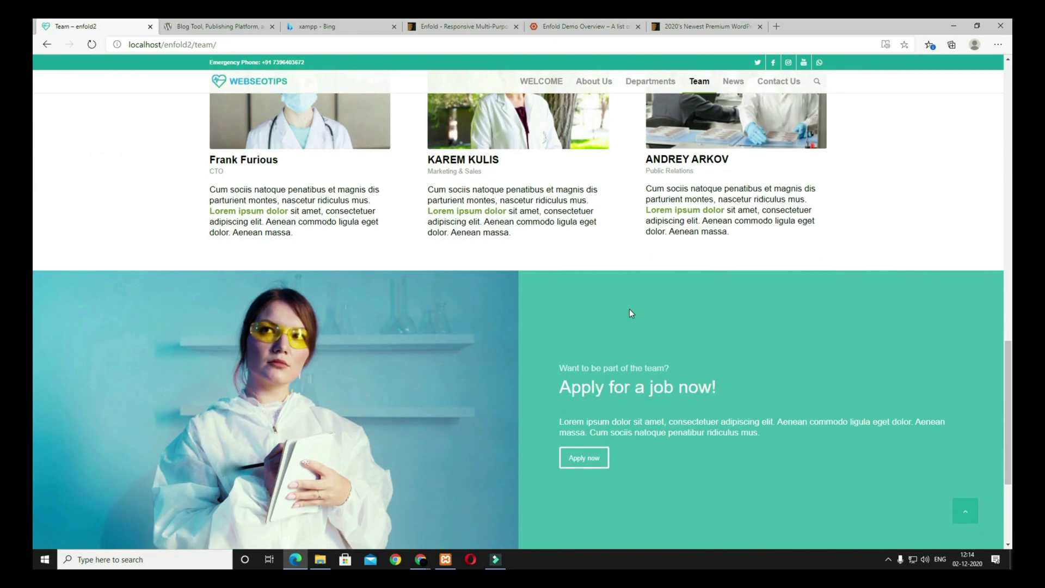
scroll(629, 308, up, 5)
scroll(630, 313, up, 1)
mouse_move(421, 207)
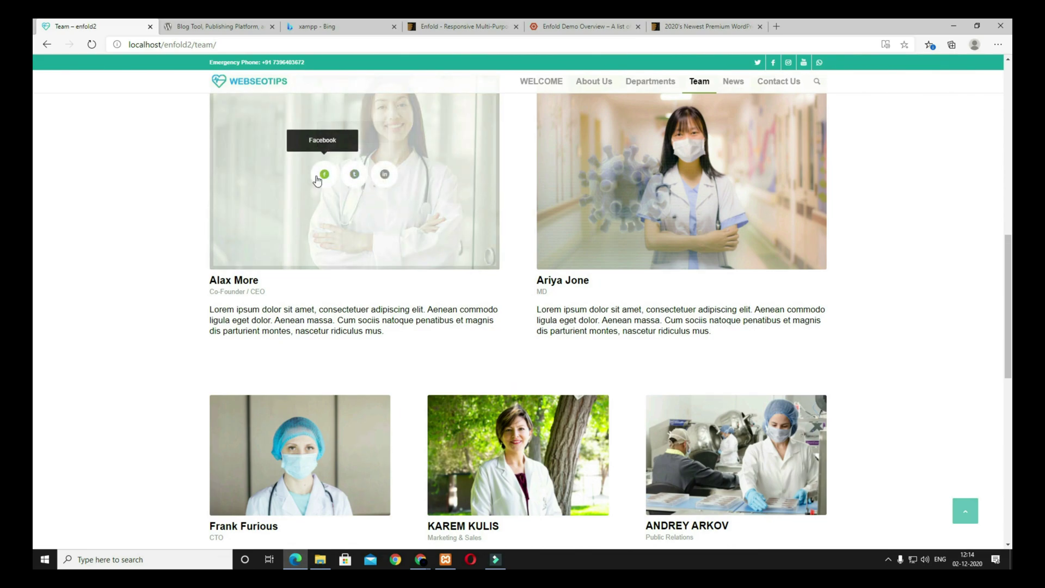
mouse_move(613, 220)
scroll(612, 220, up, 4)
Step: Open the News page and scroll its grid of blog posts
click(733, 82)
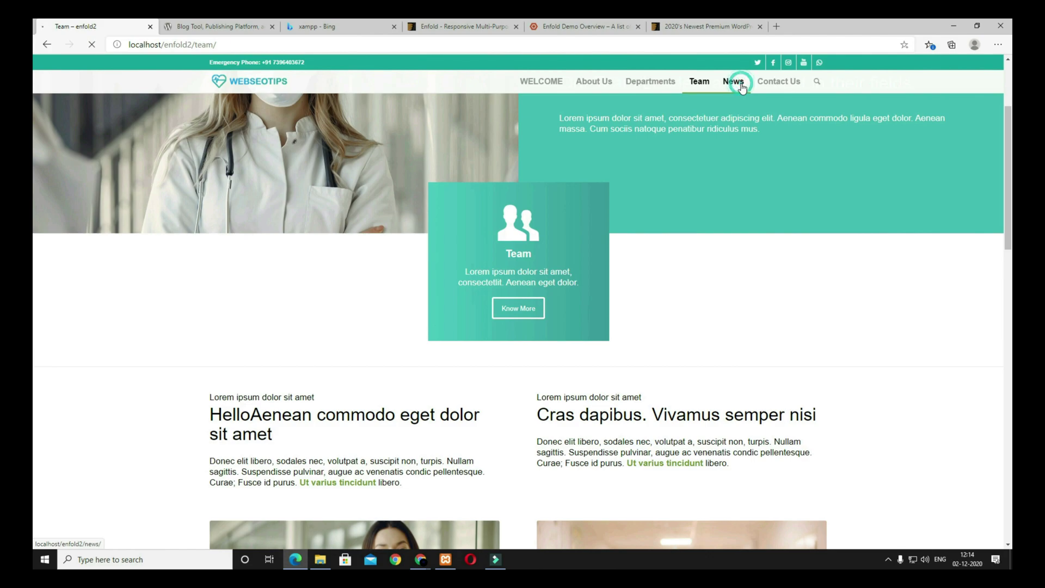
scroll(737, 210, down, 5)
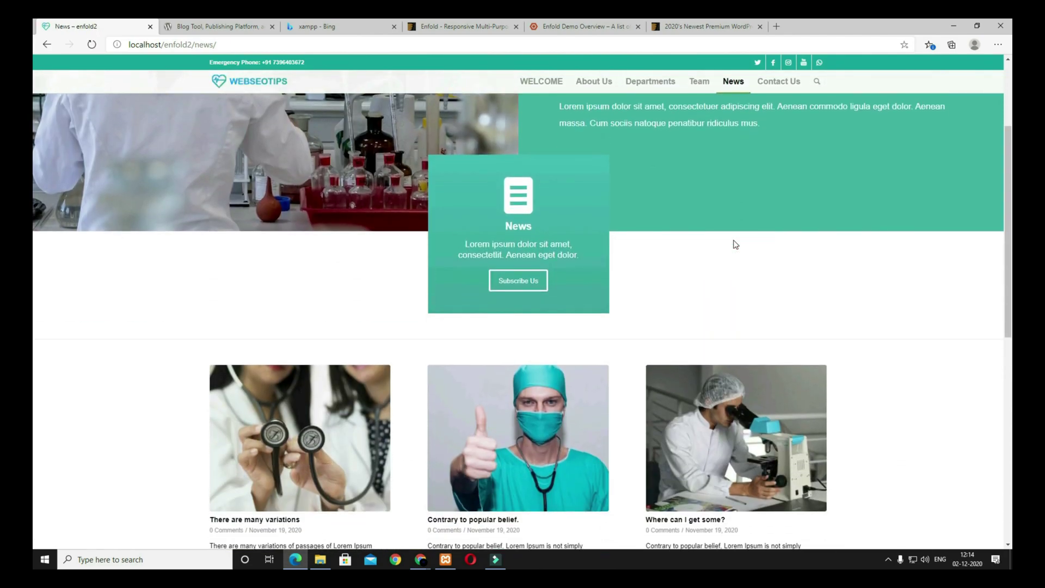
scroll(599, 334, down, 4)
scroll(598, 331, up, 10)
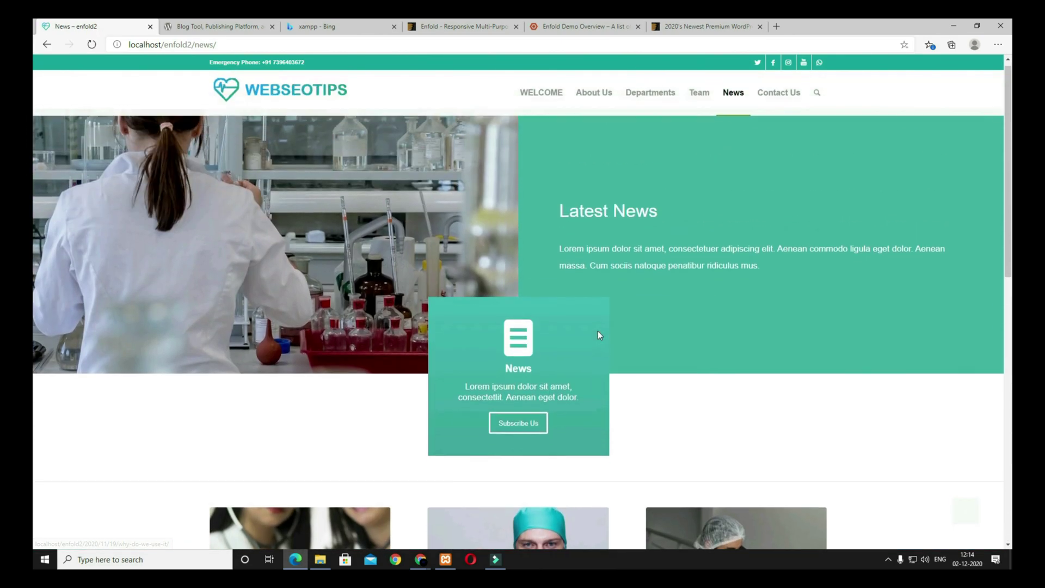
Step: On Contact Us, choose Neurology as department and 18 December 2020 as appointment date
click(770, 100)
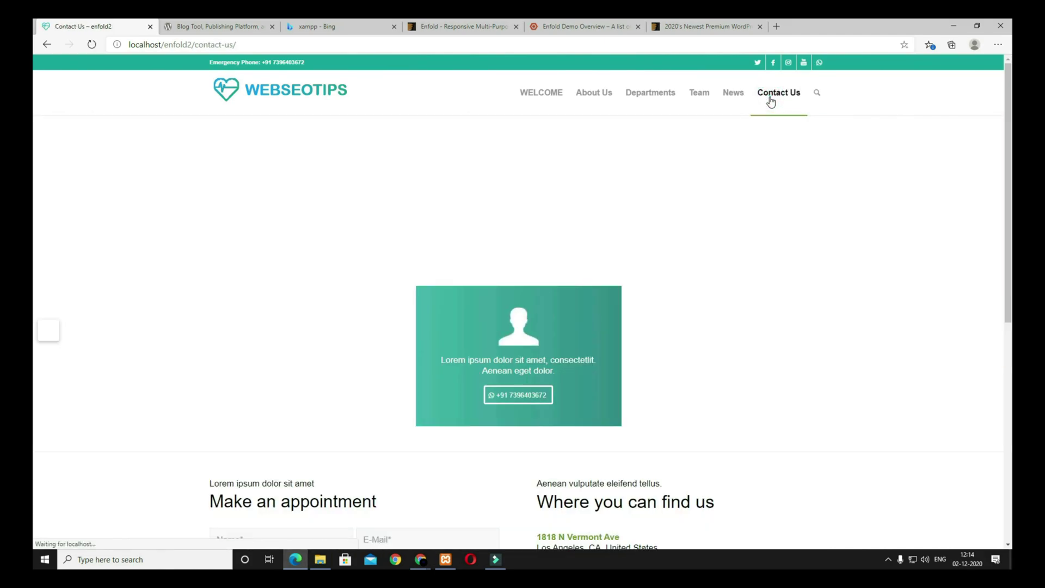
scroll(671, 241, down, 7)
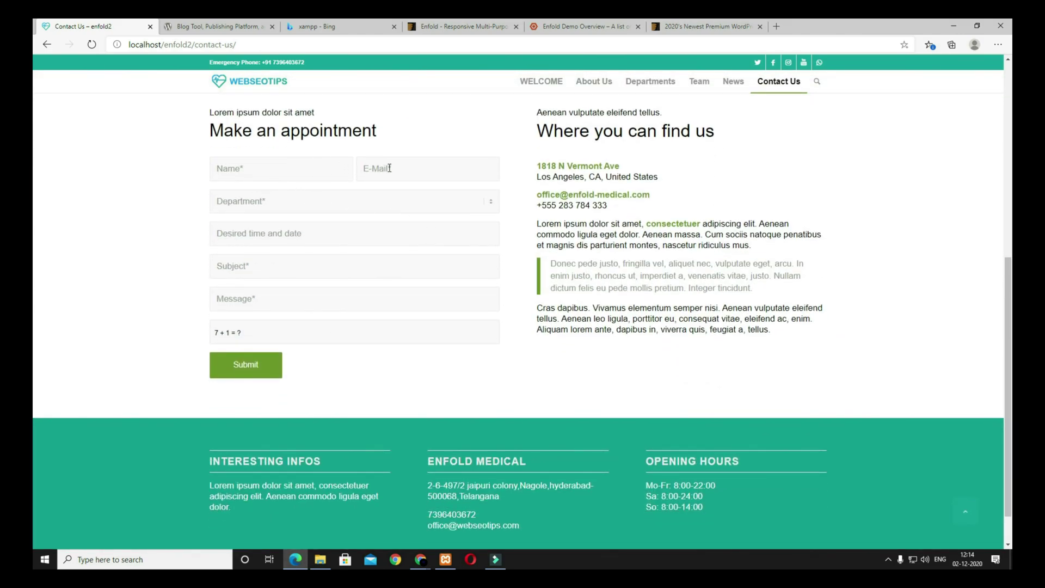
click(293, 204)
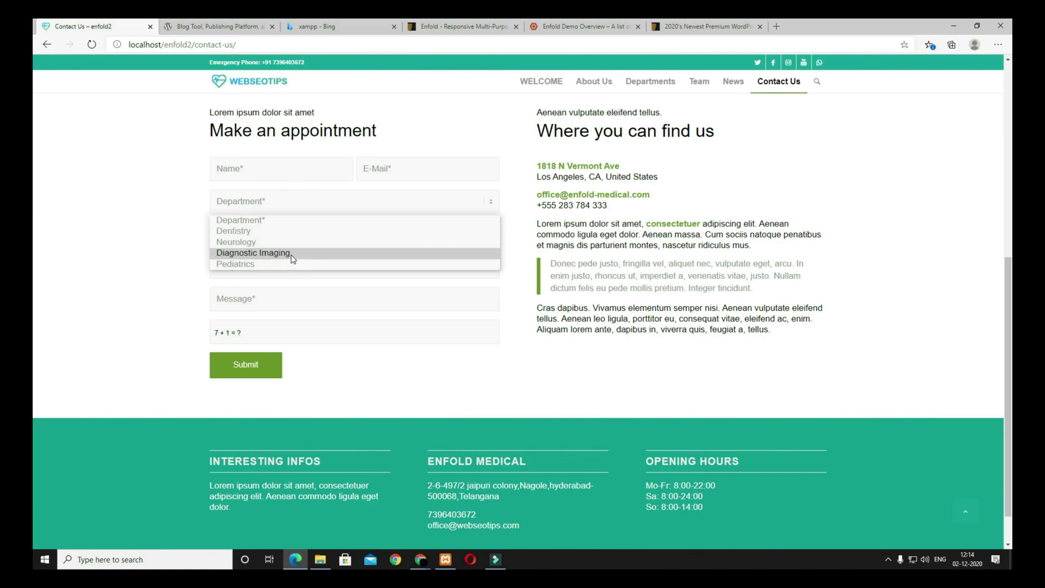
click(250, 242)
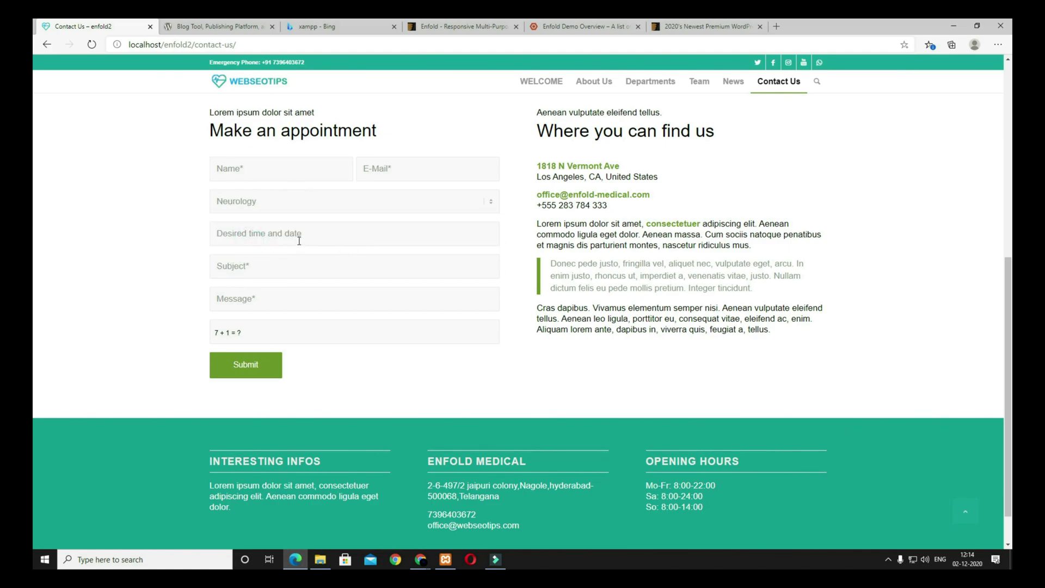
click(273, 236)
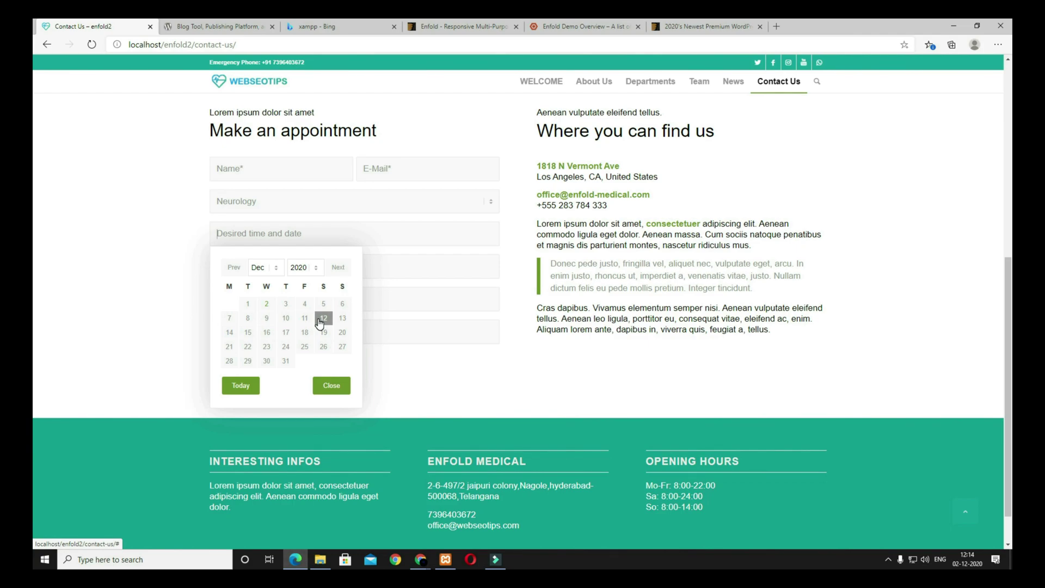
click(304, 332)
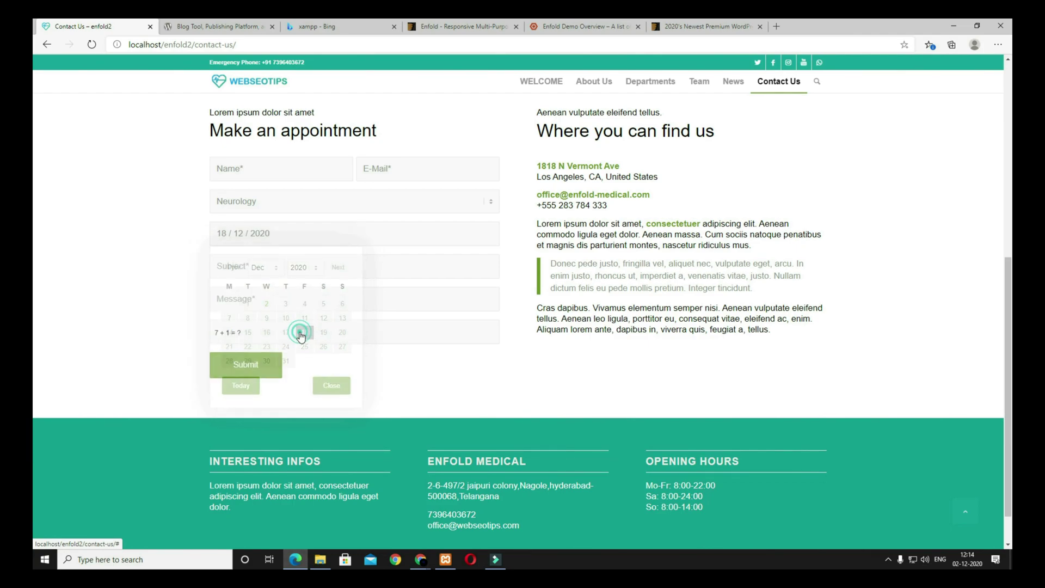
Step: Answer the 7 + 1 check with 8, submit the form, then return to the xampp results
click(264, 268)
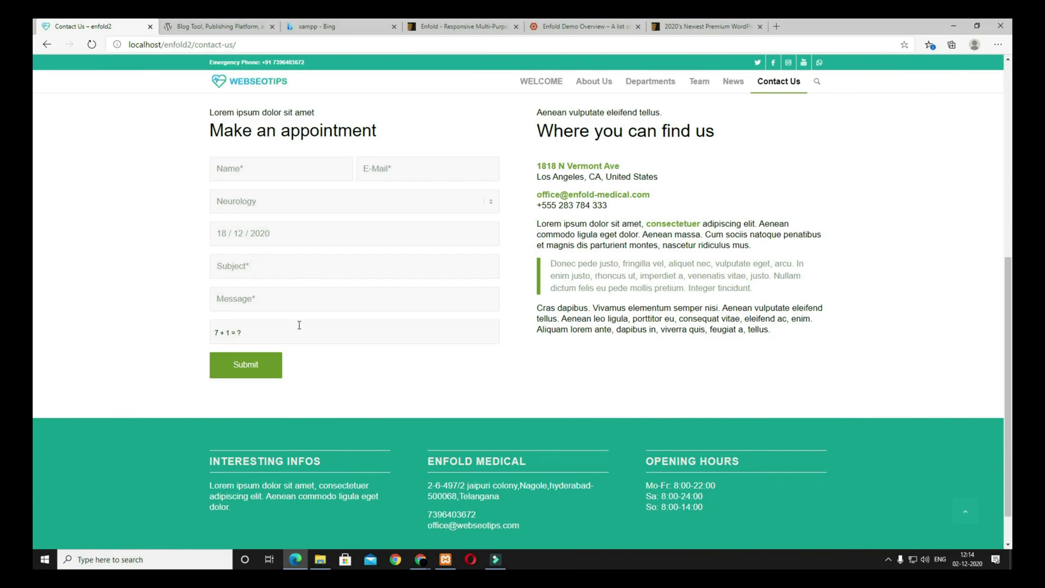
click(281, 335)
click(268, 375)
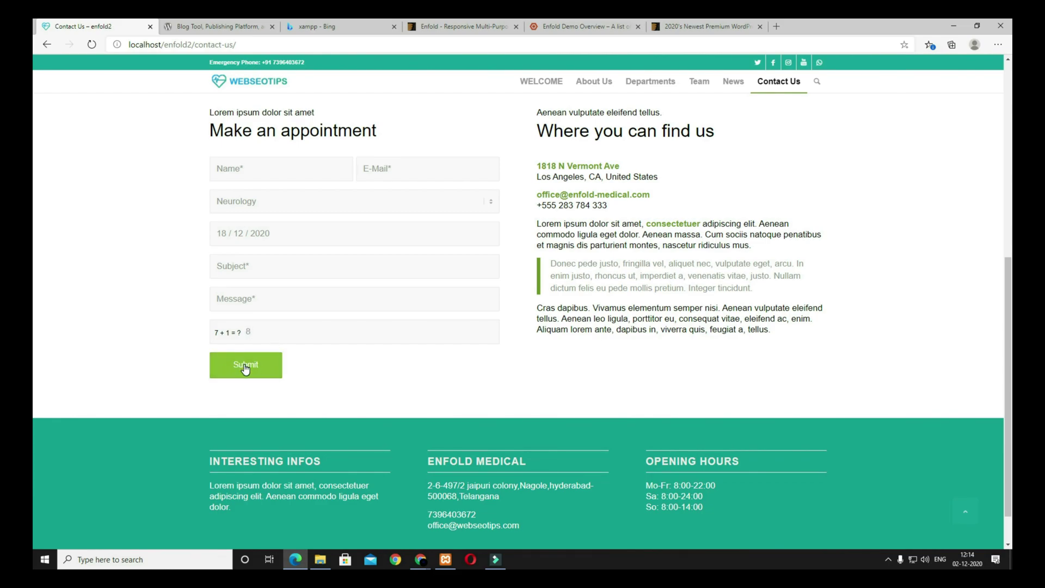
scroll(598, 315, down, 3)
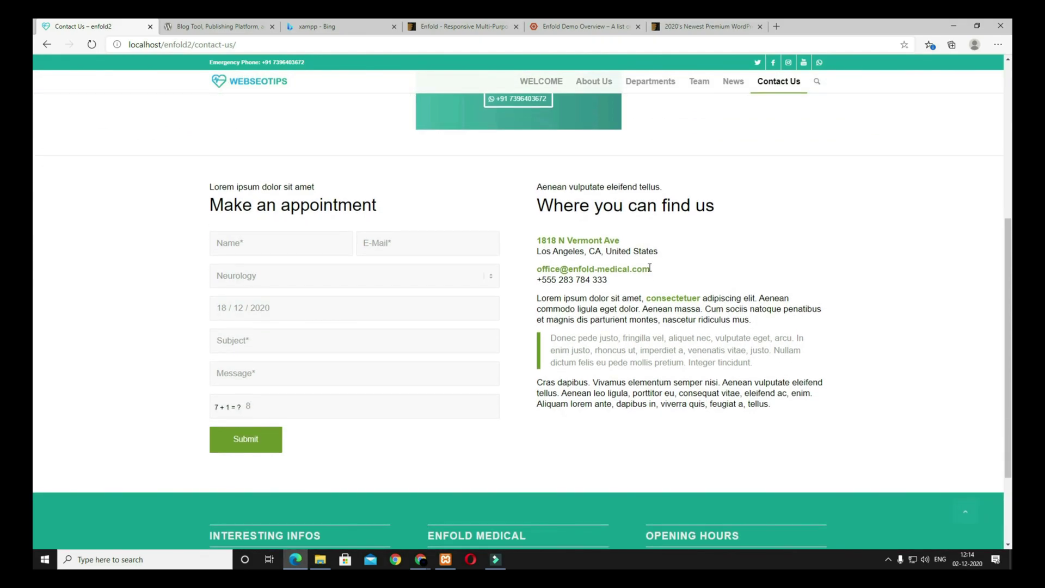
drag(720, 213, 555, 207)
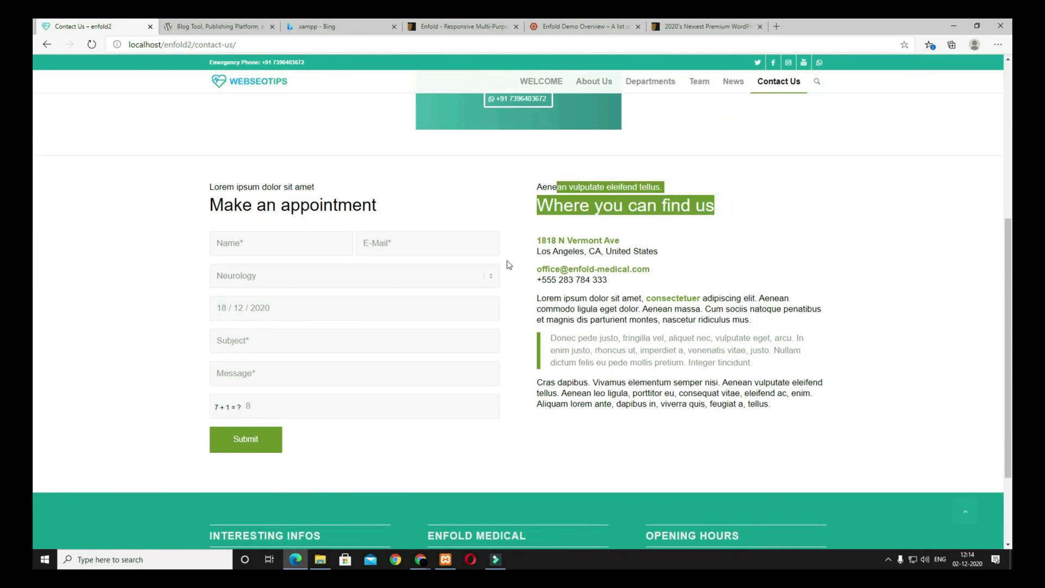
scroll(743, 360, down, 2)
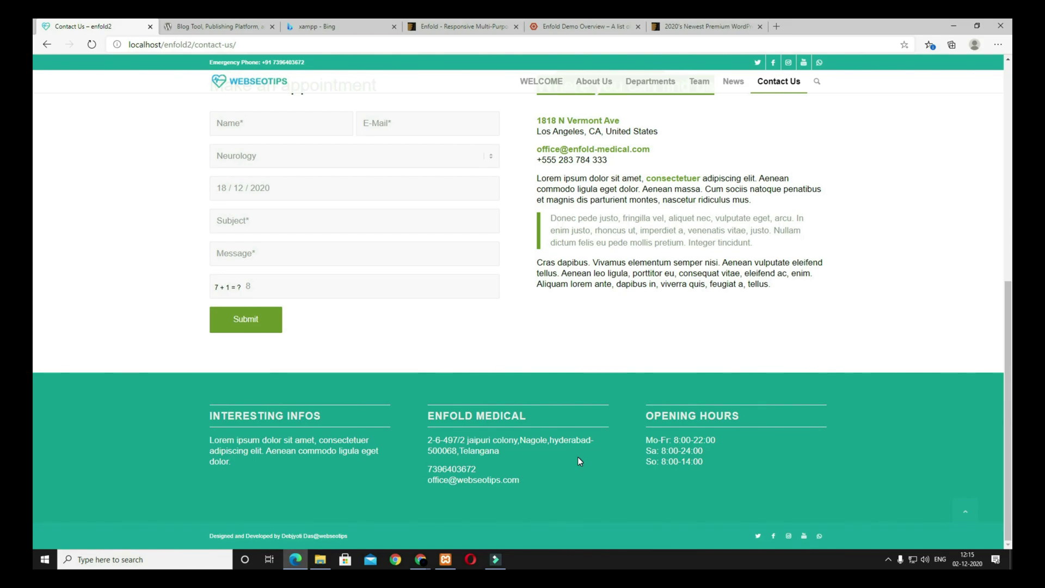
click(348, 28)
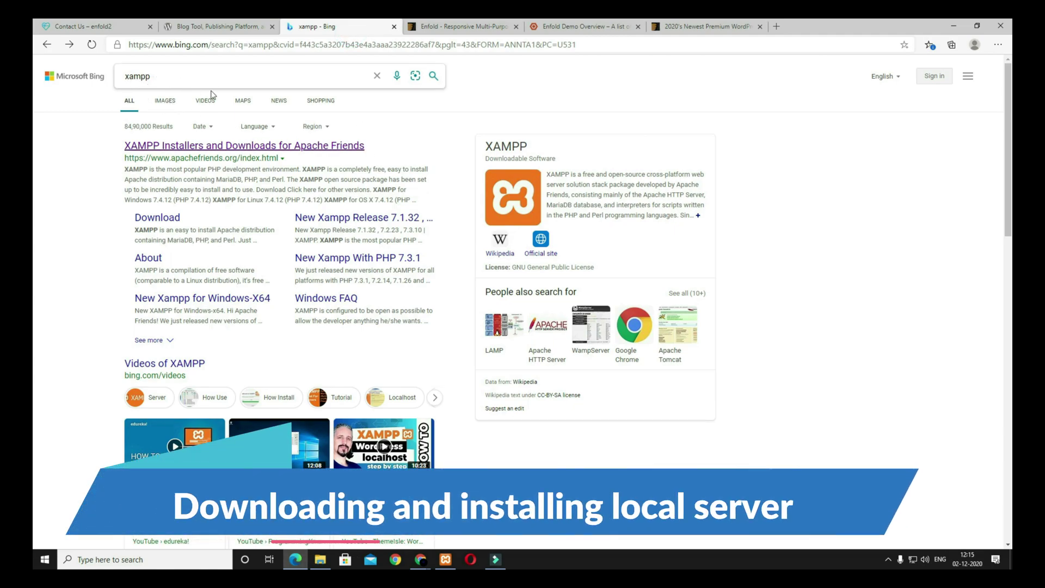
Step: Open apachefriends.org's Download page listing XAMPP for Windows 7.2.34, 7.3.24 and 7.4.12
click(259, 145)
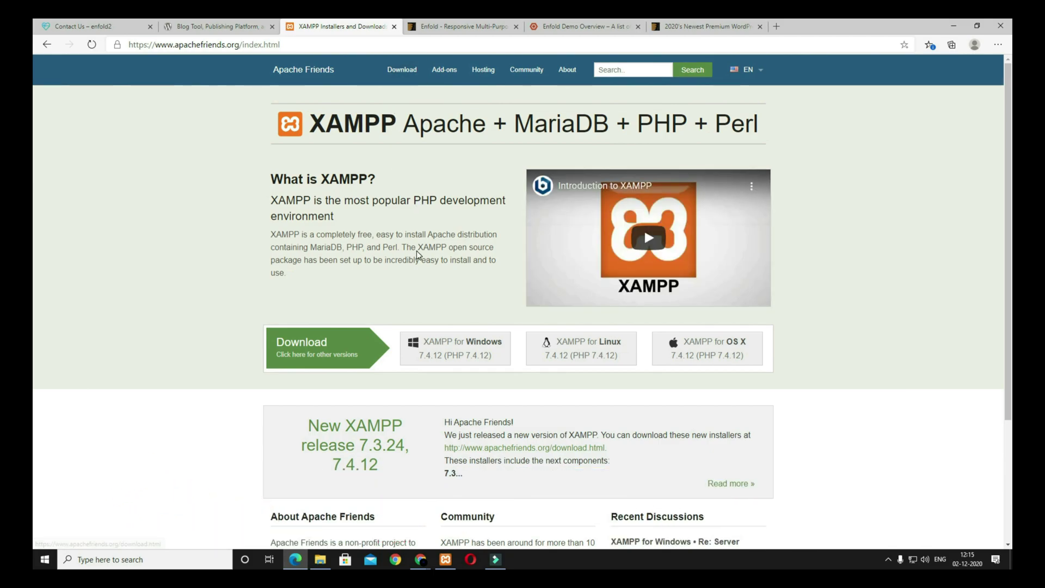
click(402, 76)
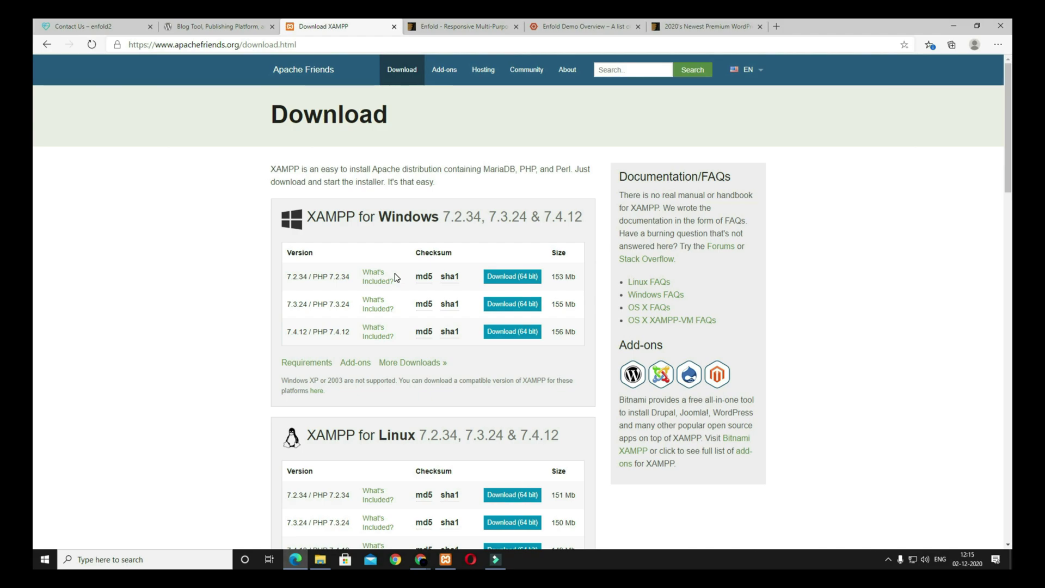
scroll(396, 277, down, 3)
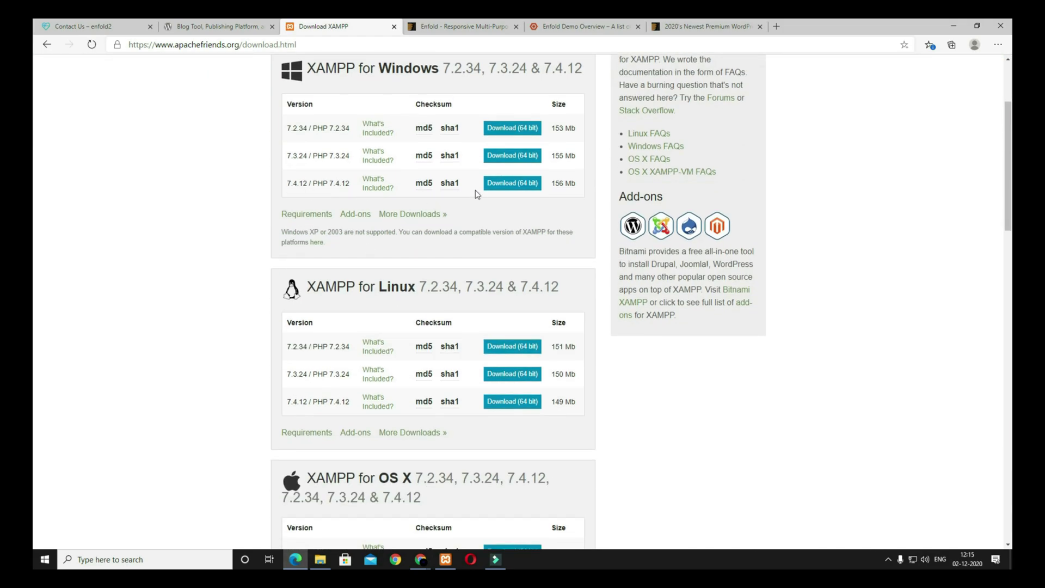
scroll(381, 228, down, 3)
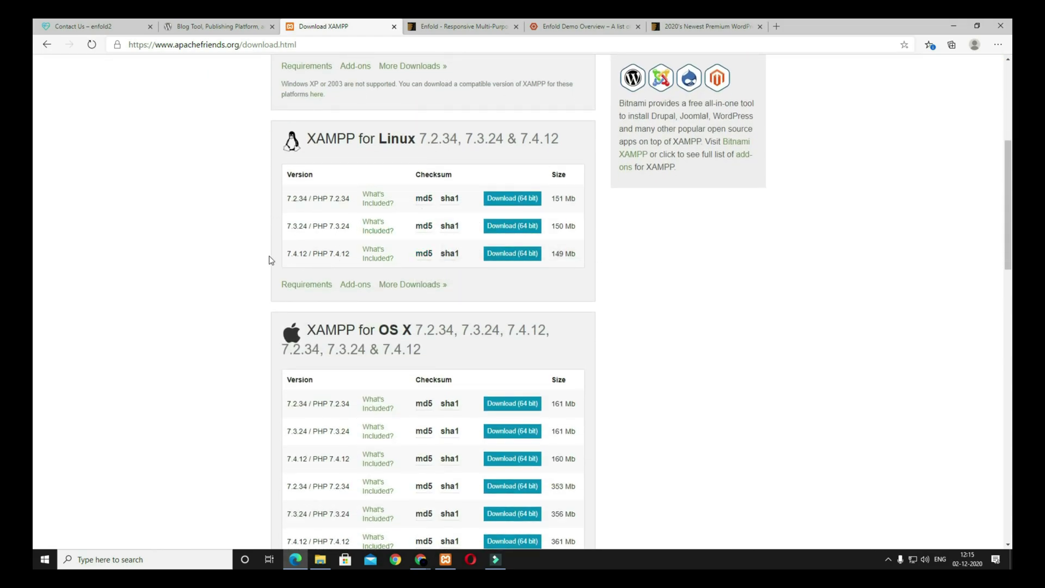
scroll(471, 275, down, 4)
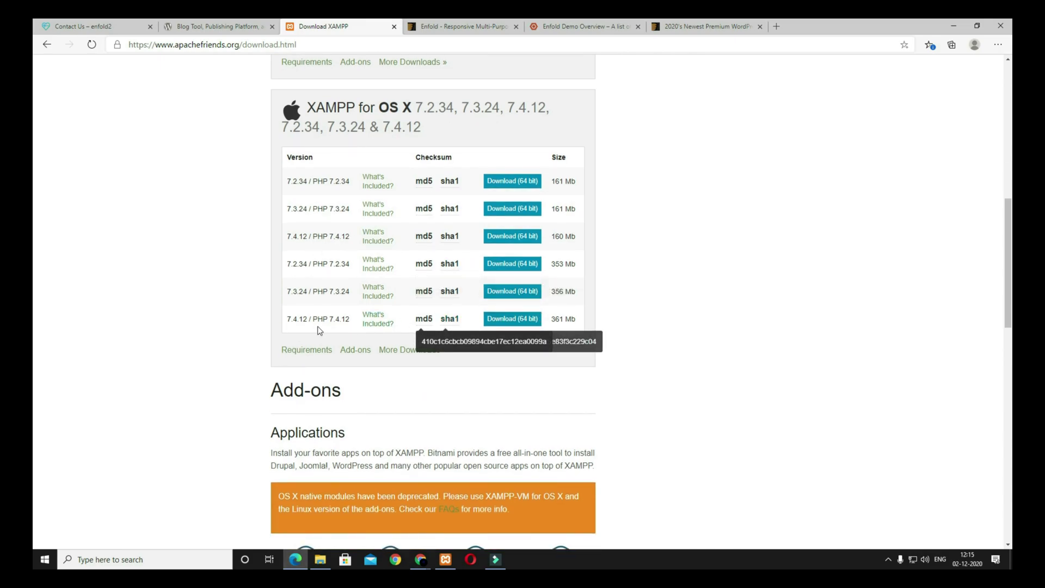
scroll(455, 341, up, 8)
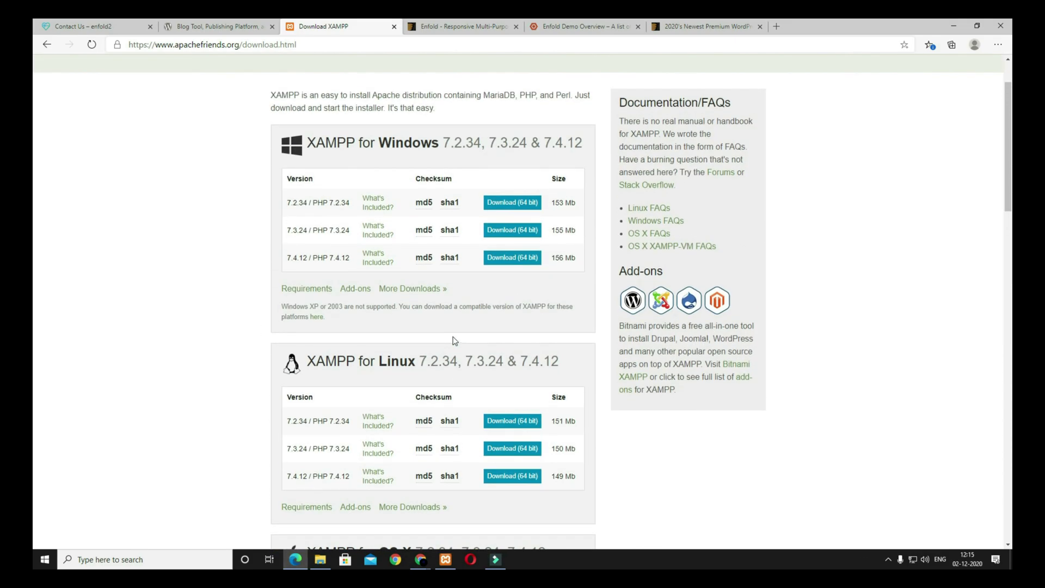
Step: Launch the XAMPP Control Panel from the Windows search
click(175, 556)
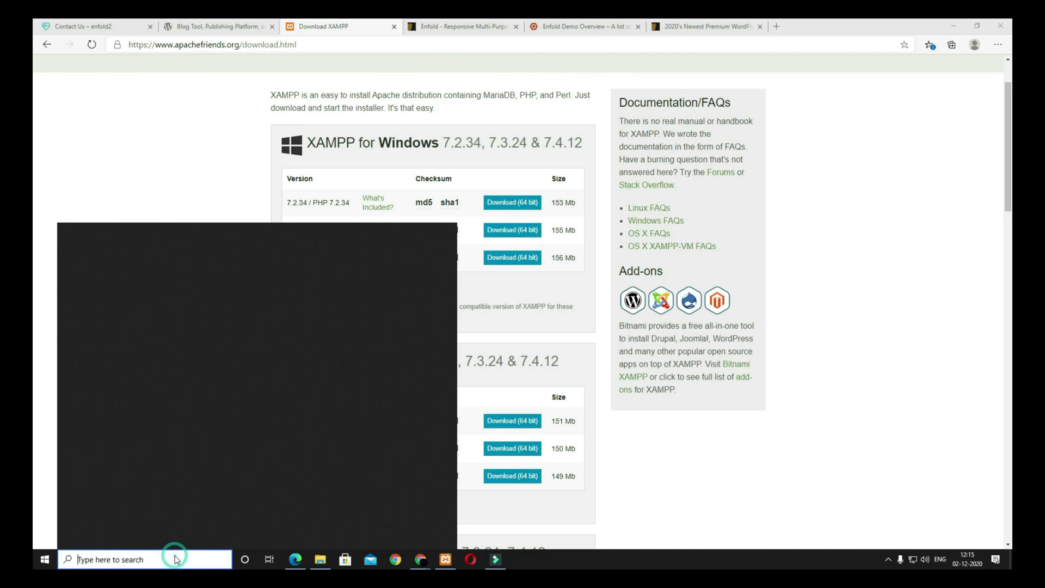
text(X)
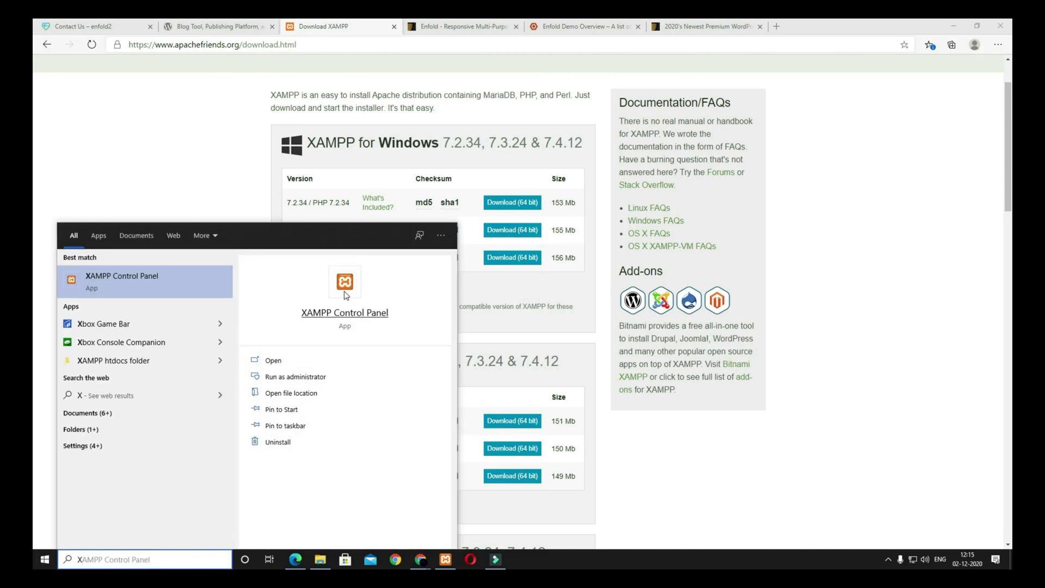
key(Return)
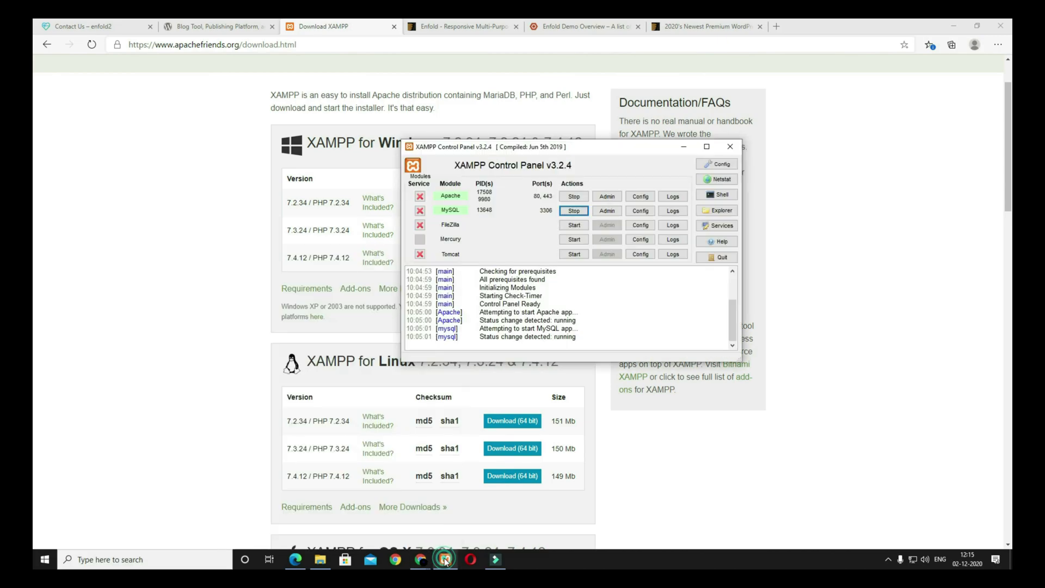
Step: Restart Apache (ports 80, 443) and MySQL (port 3306), then return to the browser
click(573, 197)
click(573, 211)
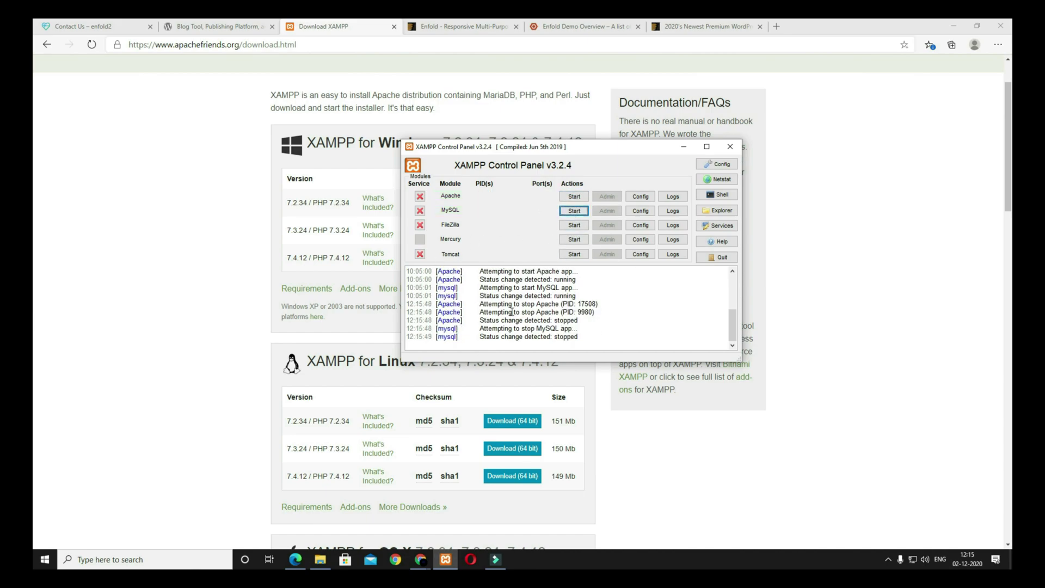
click(574, 197)
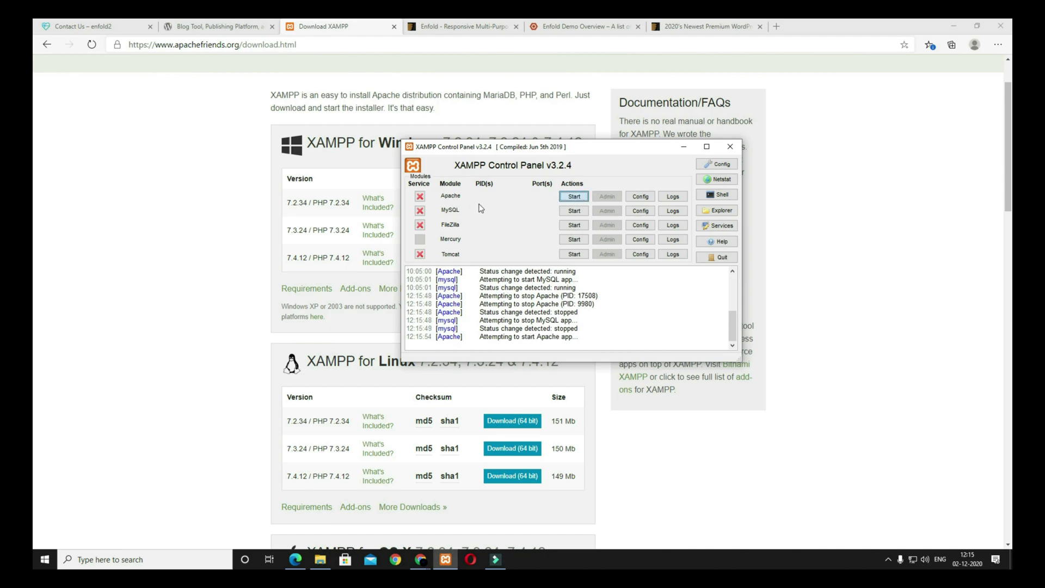
click(576, 211)
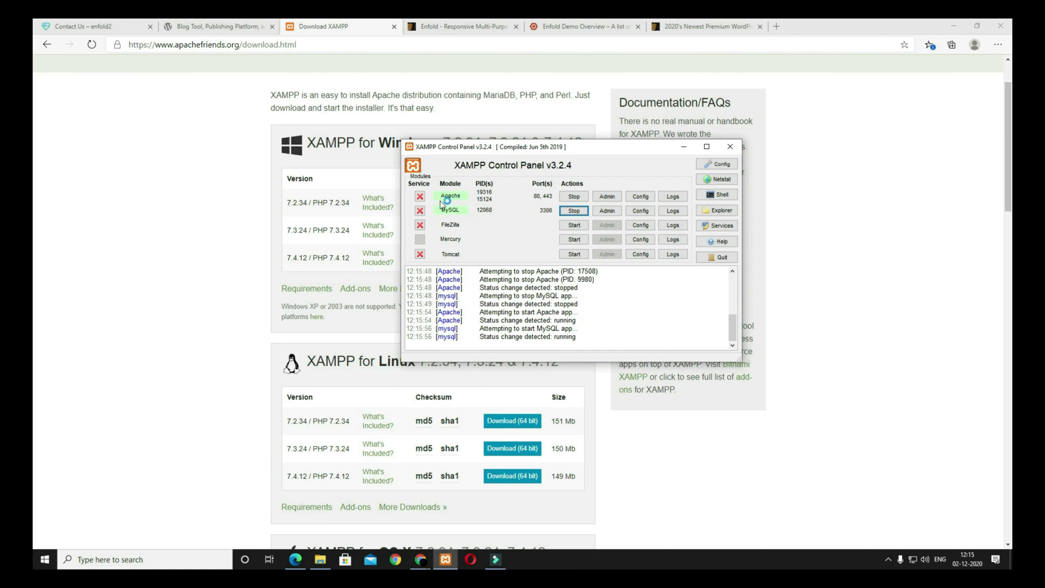
click(185, 231)
click(776, 26)
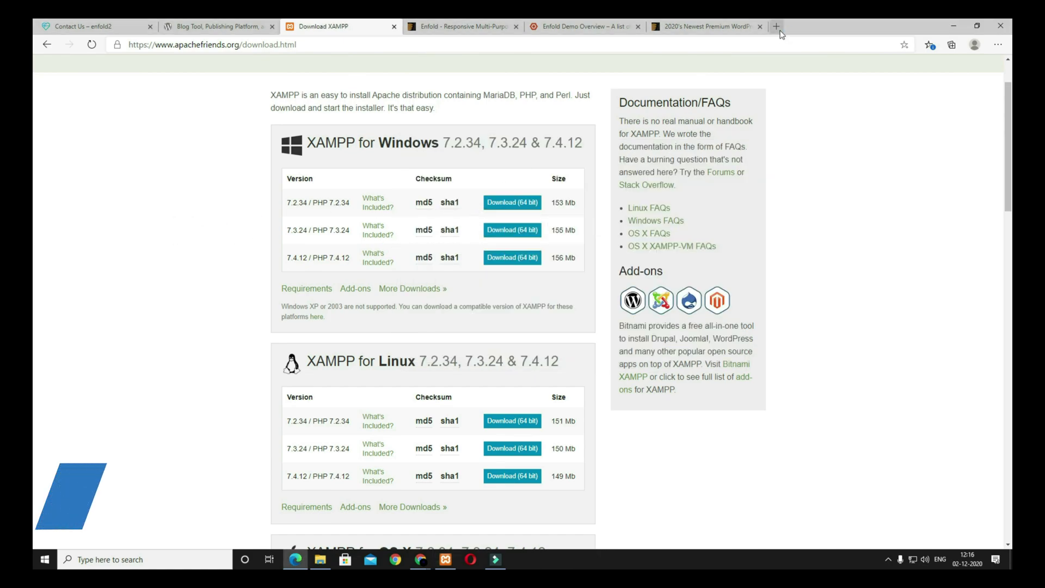
Step: Load localhost, open phpMyAdmin and dismiss the server errors notice with Ignore
click(760, 46)
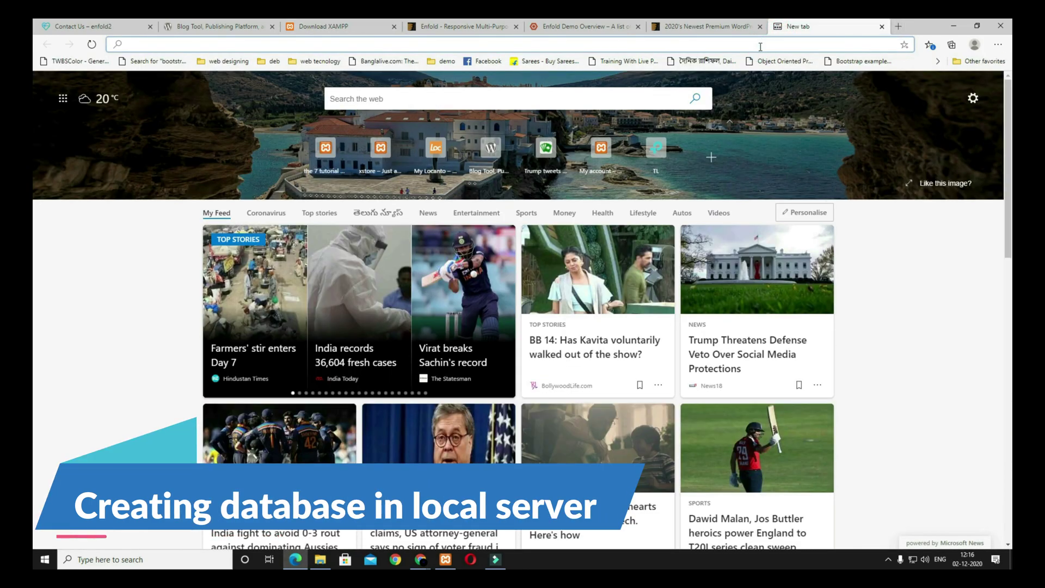
text(LOCALHOST)
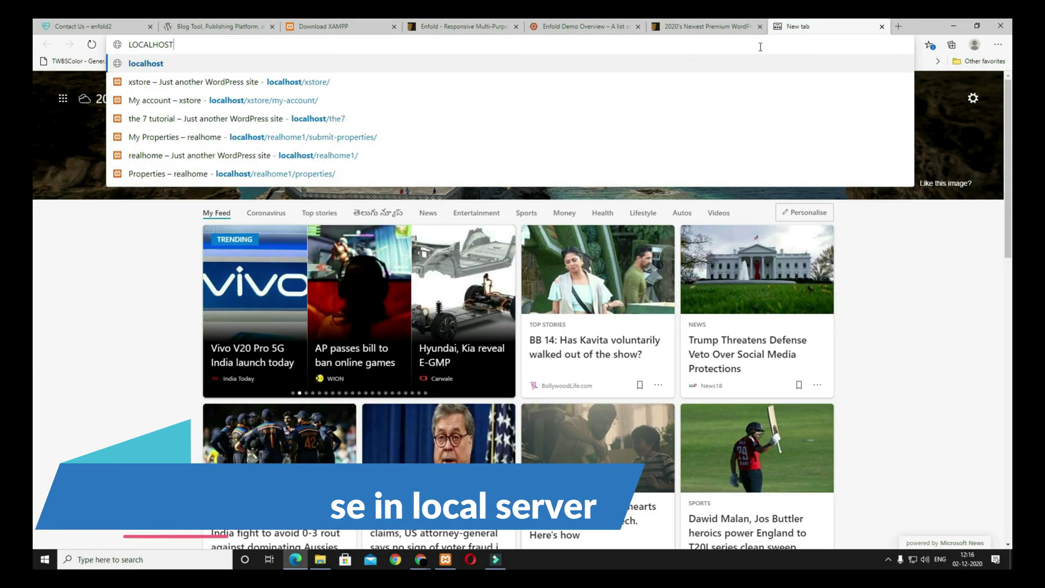
key(Return)
click(744, 80)
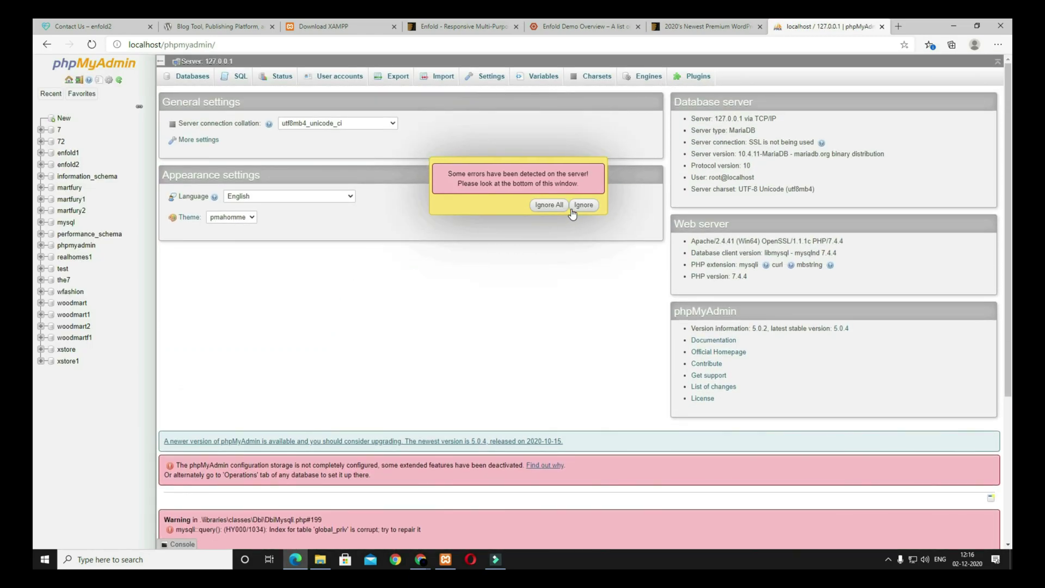
click(570, 208)
Step: Create a new empty database named 'enfold'
click(64, 121)
click(199, 152)
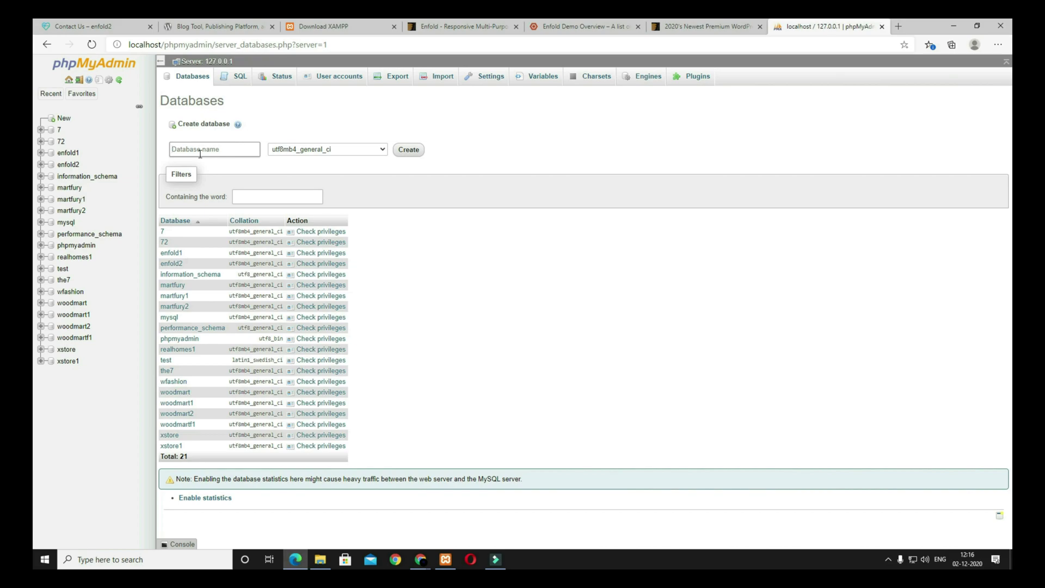
text(enfold)
drag(211, 150, 121, 141)
click(410, 166)
click(409, 150)
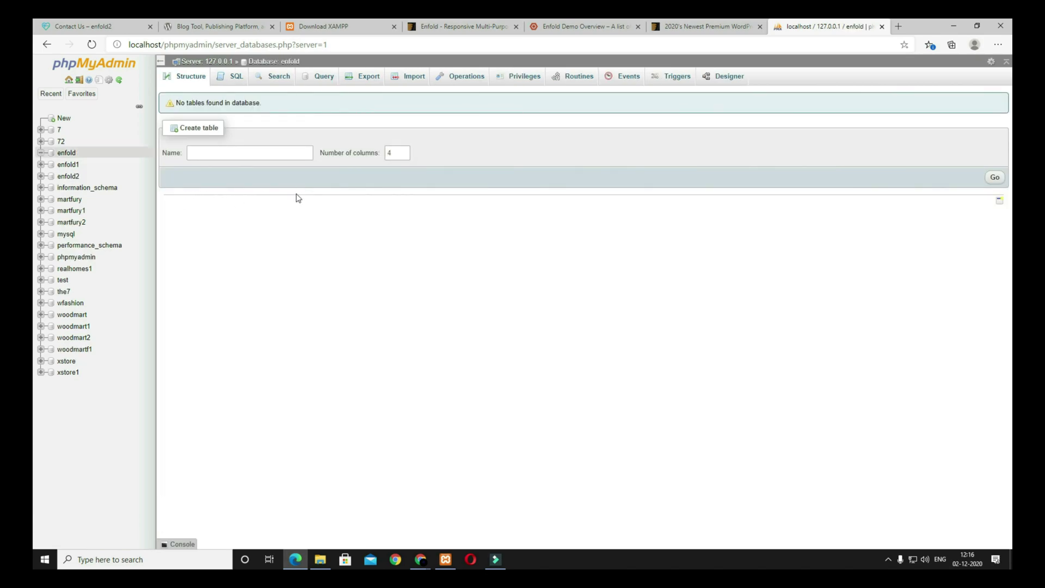
click(235, 24)
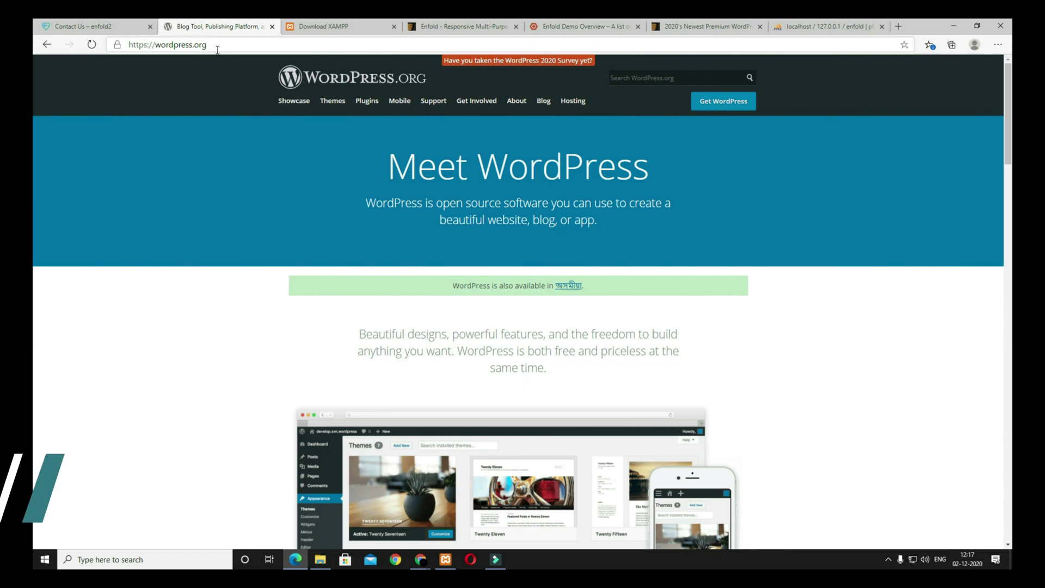
Step: Open the WordPress 5.5.3 download page, then bring up the enfold folder with the wordpress-5.5 ZIP
click(723, 108)
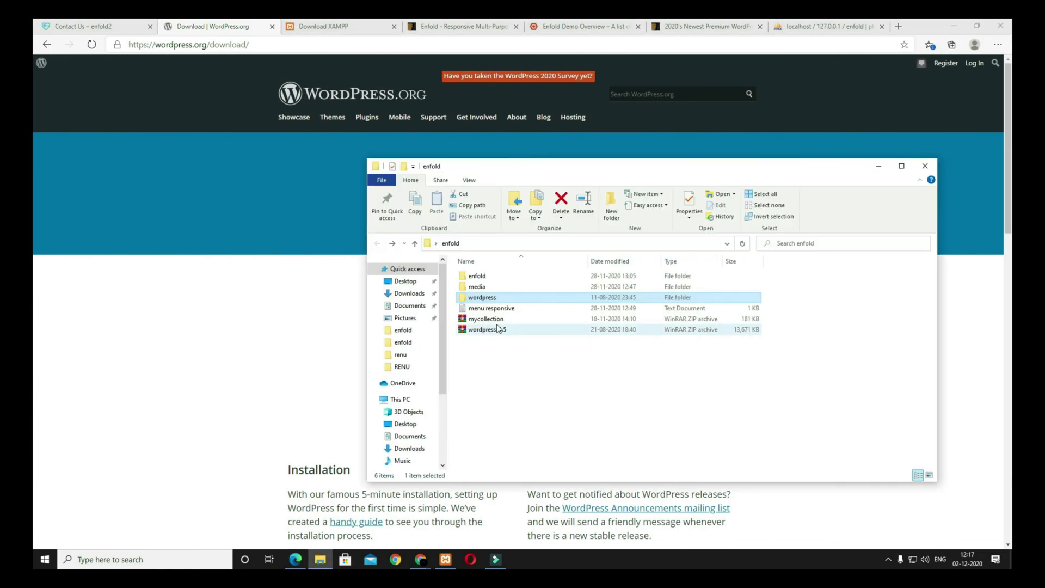
click(513, 348)
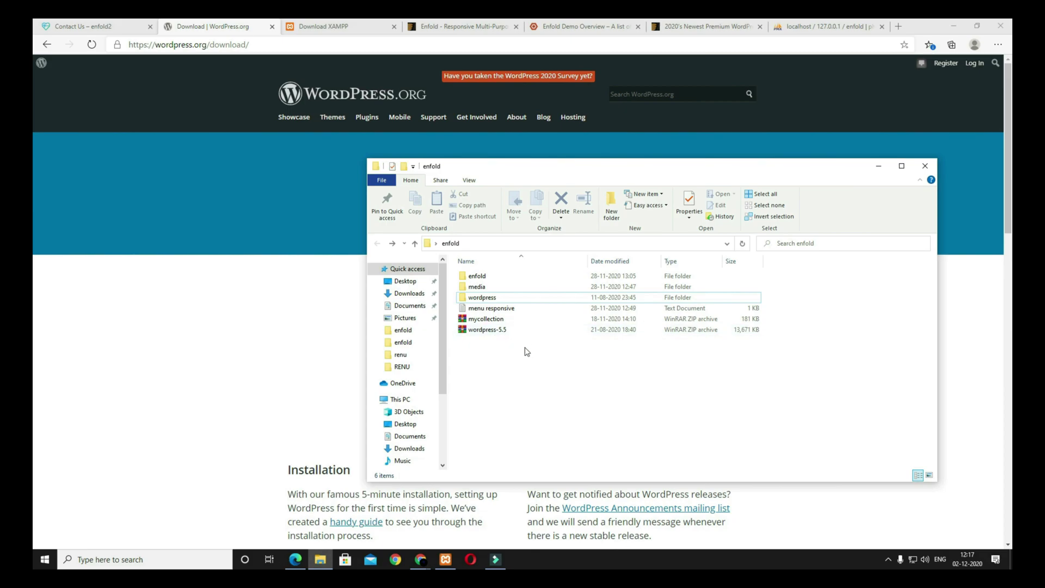
Step: Review the Enfold theme page on ThemeForest
click(462, 26)
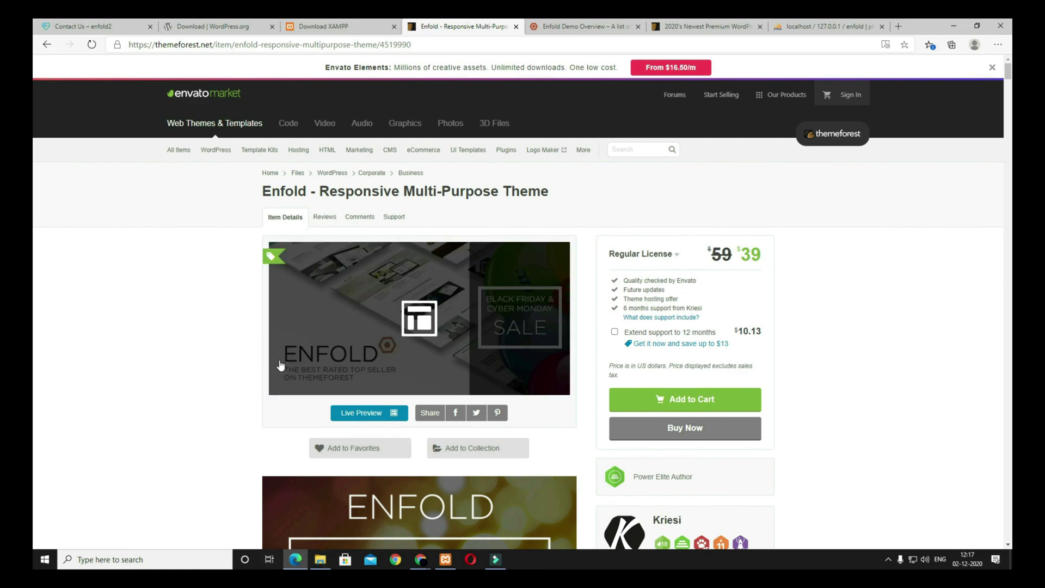
scroll(279, 364, down, 3)
scroll(279, 361, up, 3)
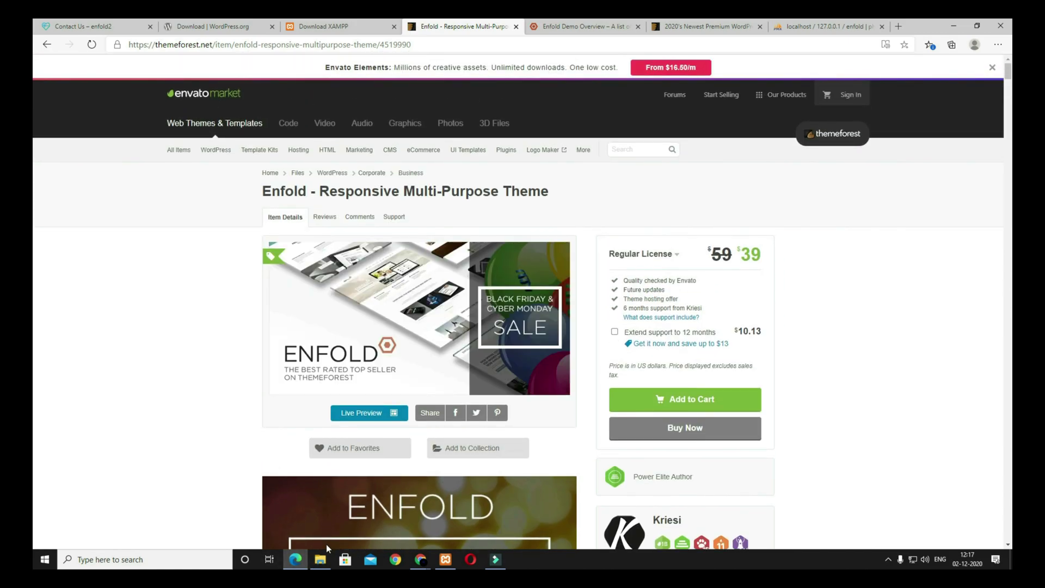
Step: Browse the images in the enfold media folder, select the wordpress folder, and return to the ThemeForest page
click(322, 561)
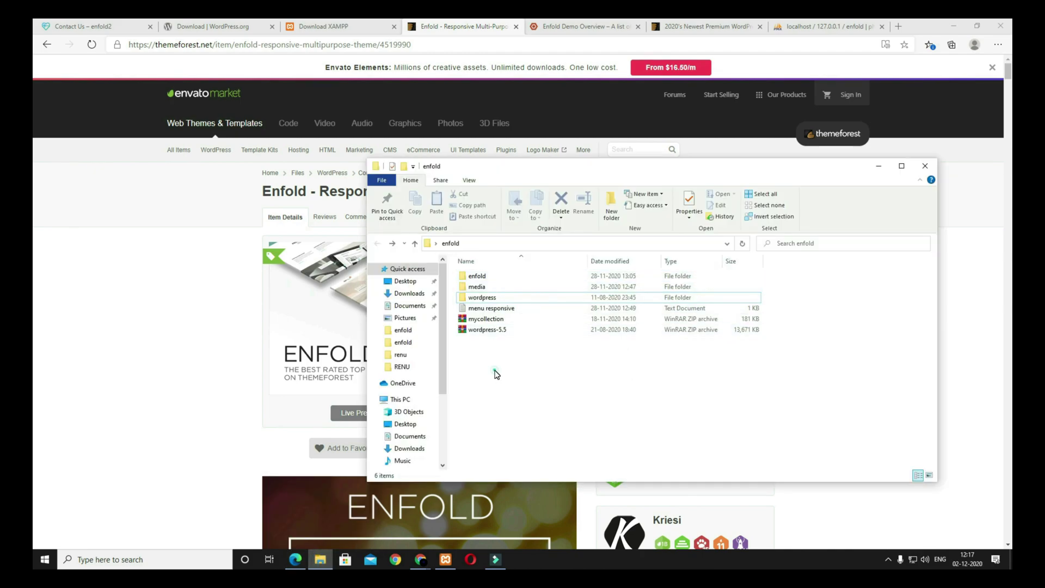
click(482, 276)
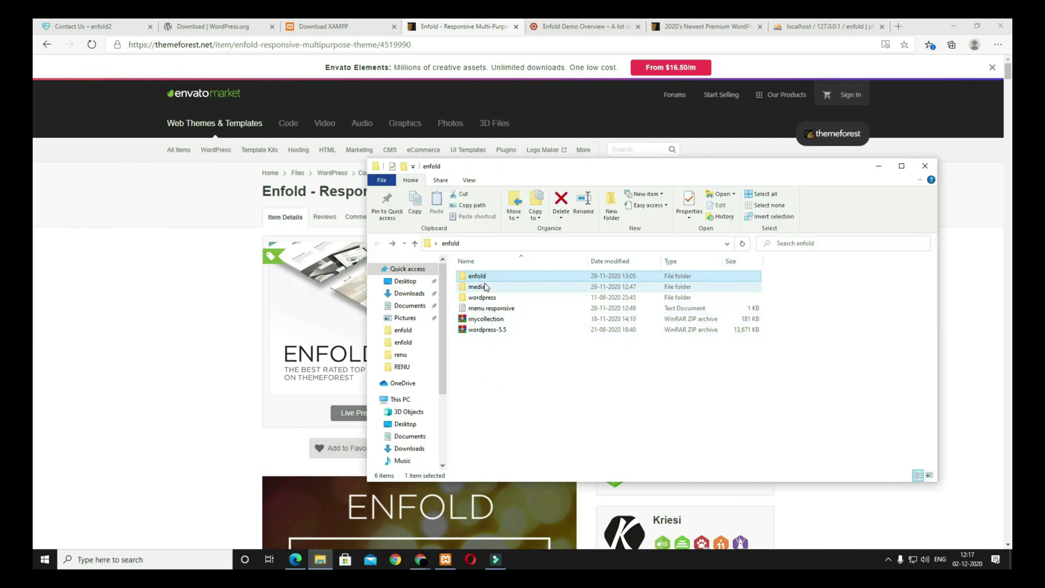
double_click(486, 286)
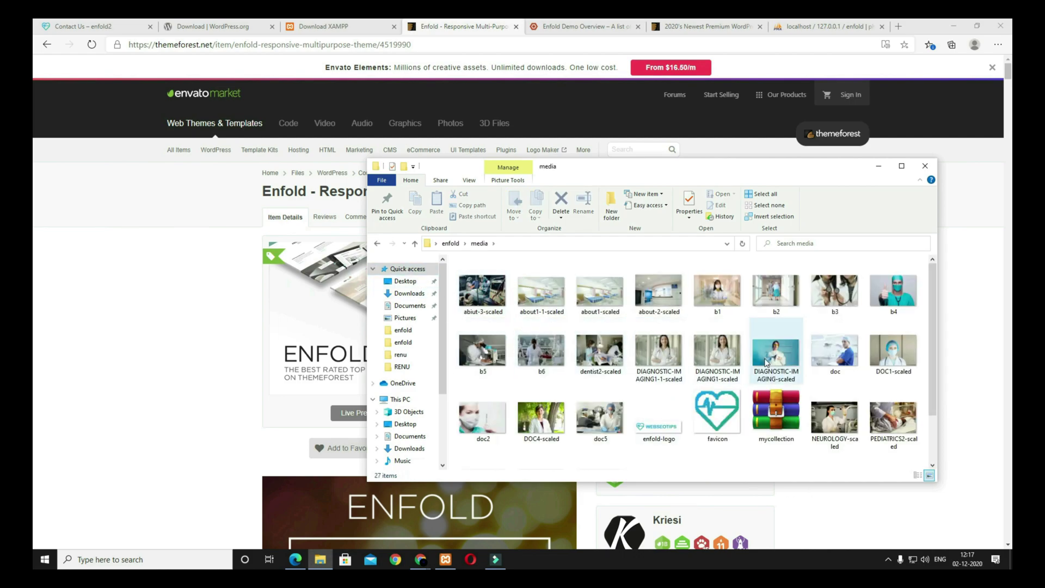
click(378, 245)
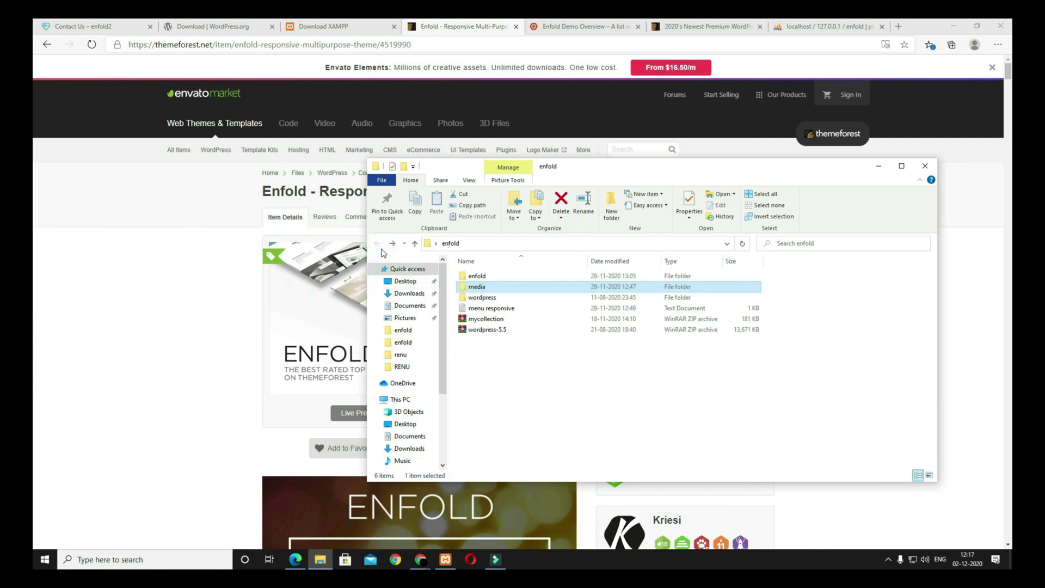
click(490, 298)
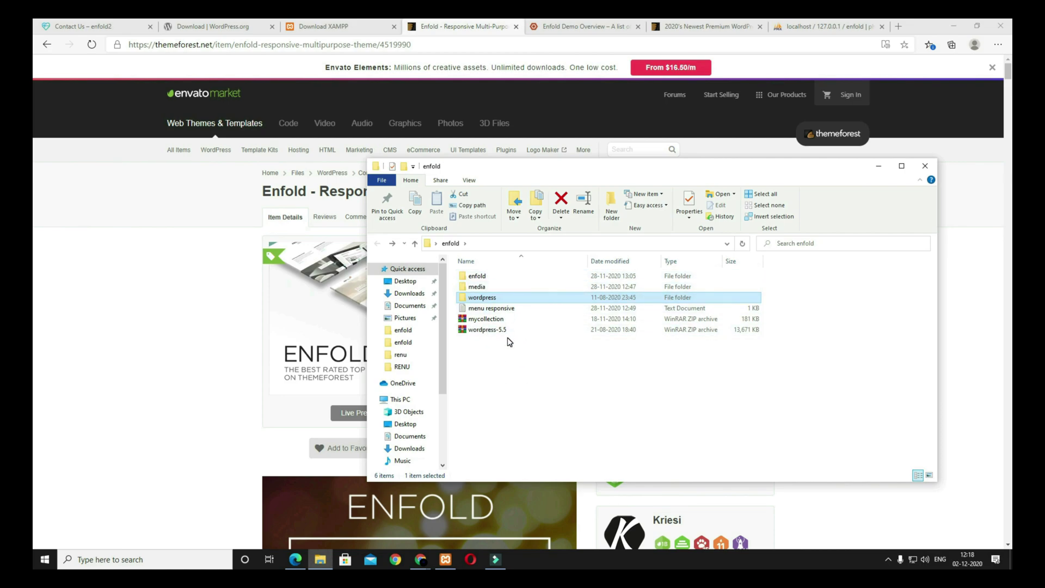
click(165, 270)
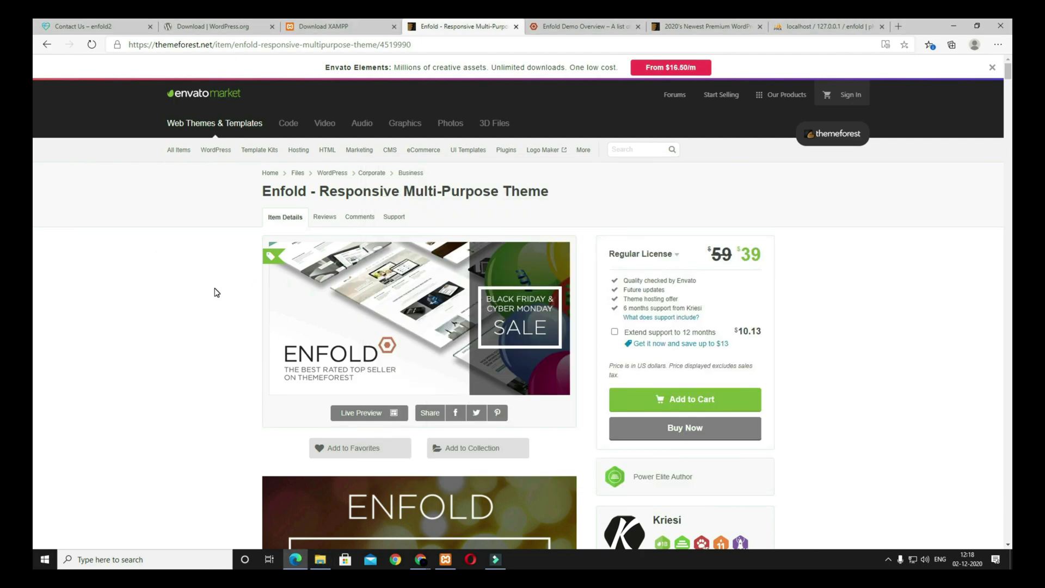
mouse_move(325, 560)
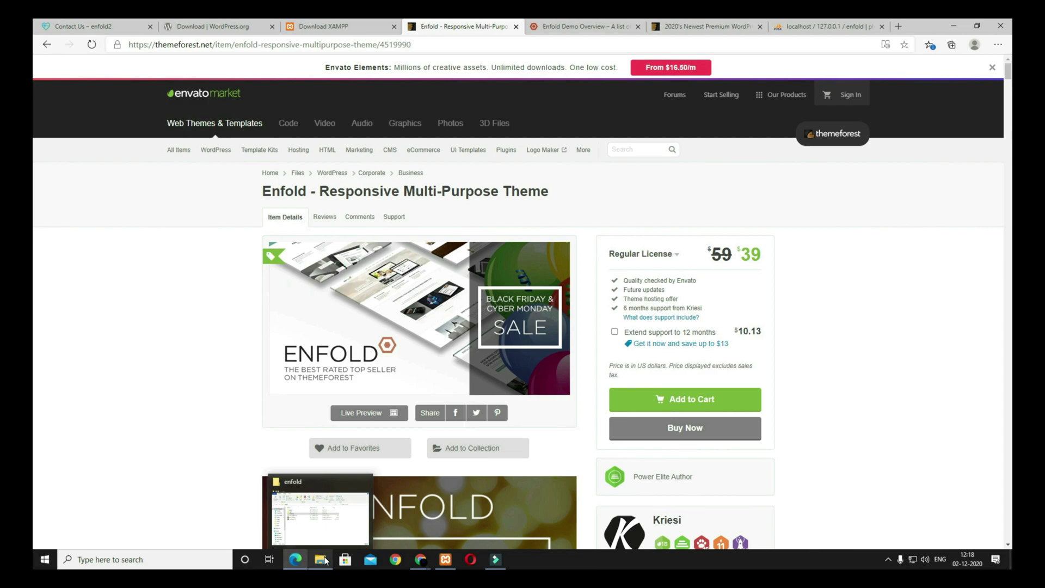
Step: Open C:\xampp\htdocs and arrange it side by side with the enfold folder window
click(322, 560)
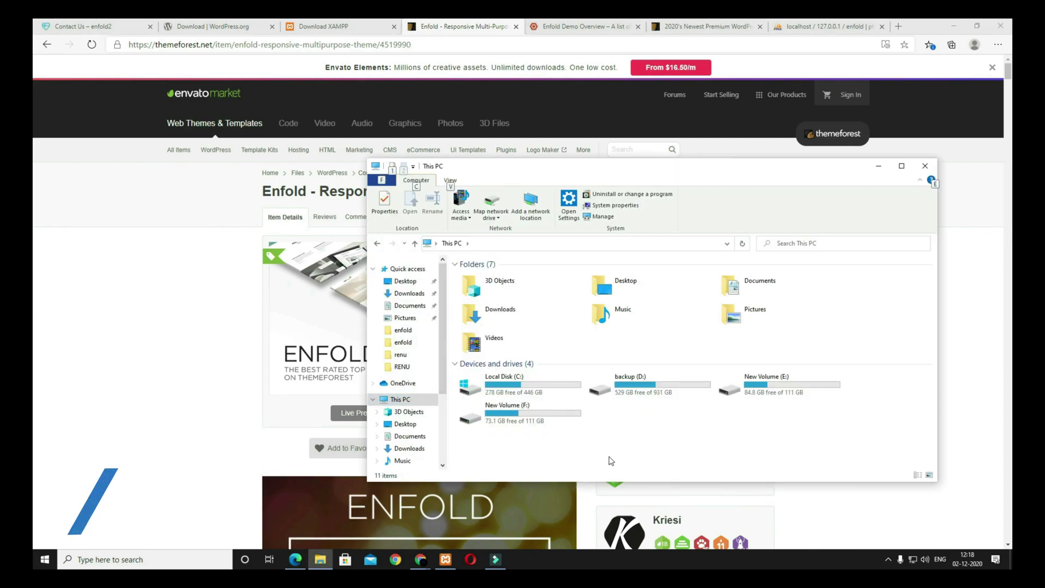
double_click(524, 389)
click(474, 332)
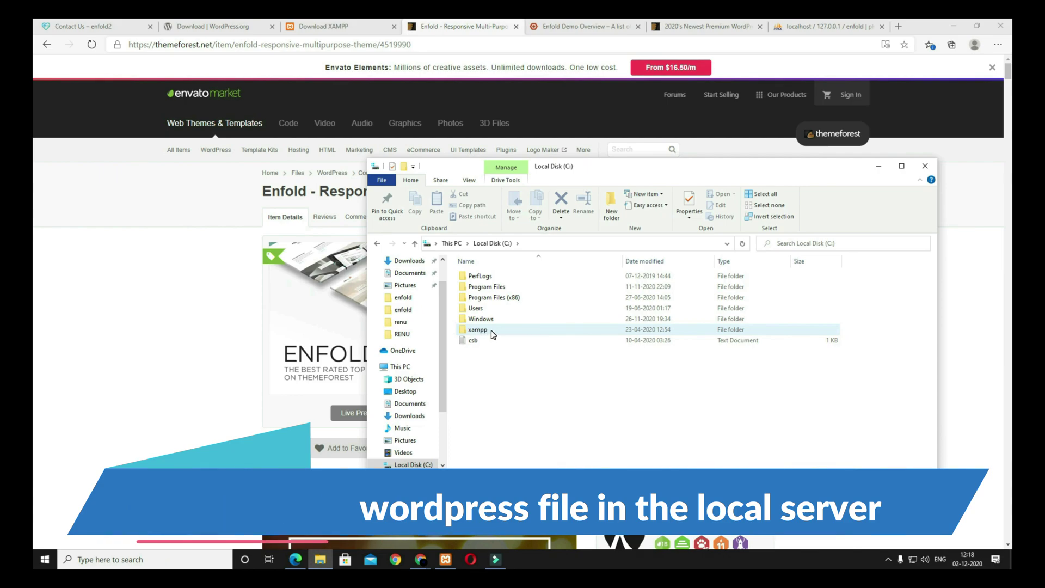
double_click(493, 332)
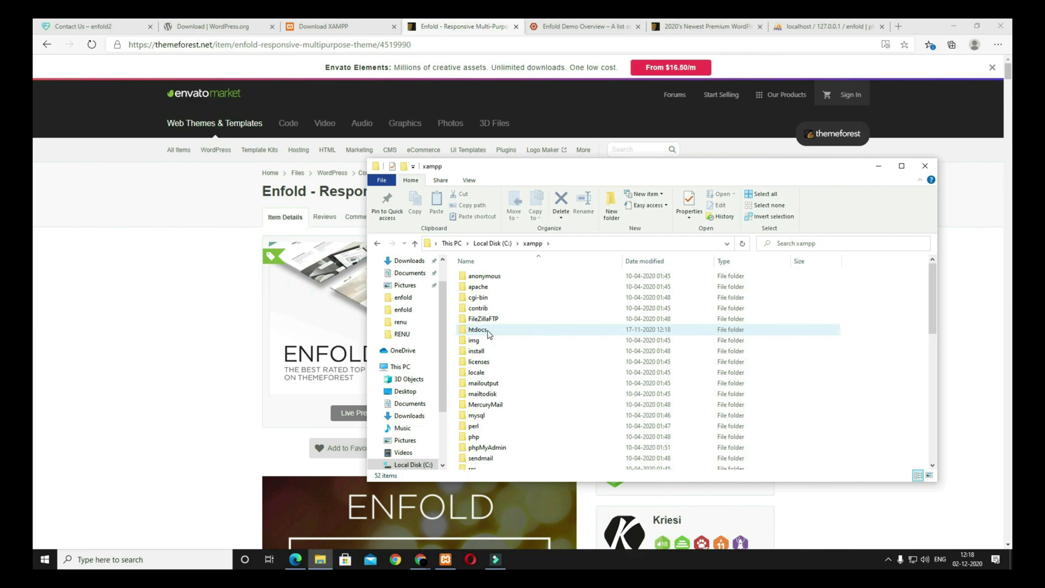
double_click(496, 330)
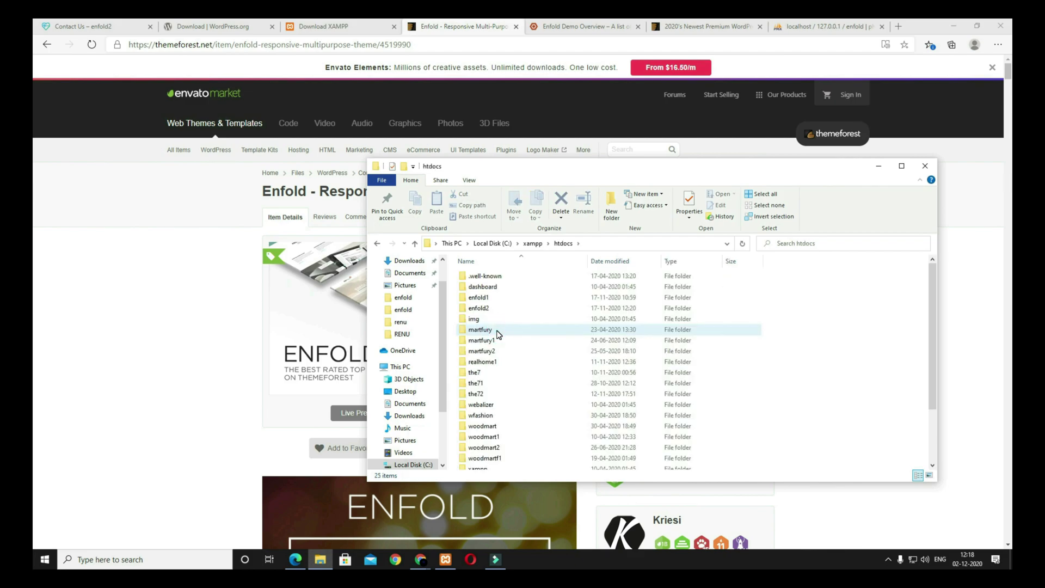
drag(936, 368, 795, 368)
drag(601, 165, 389, 156)
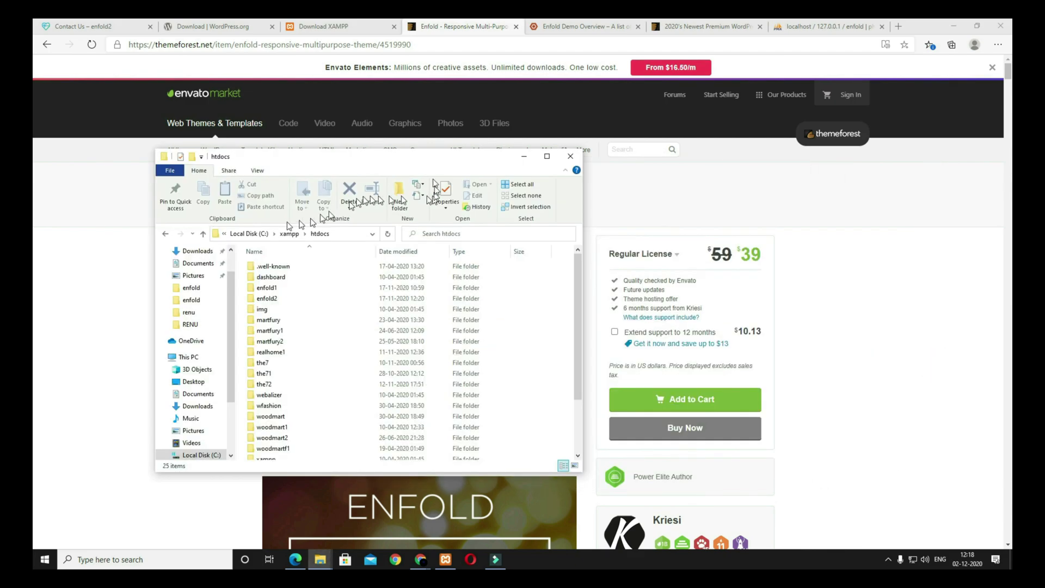
drag(1011, 163, 746, 160)
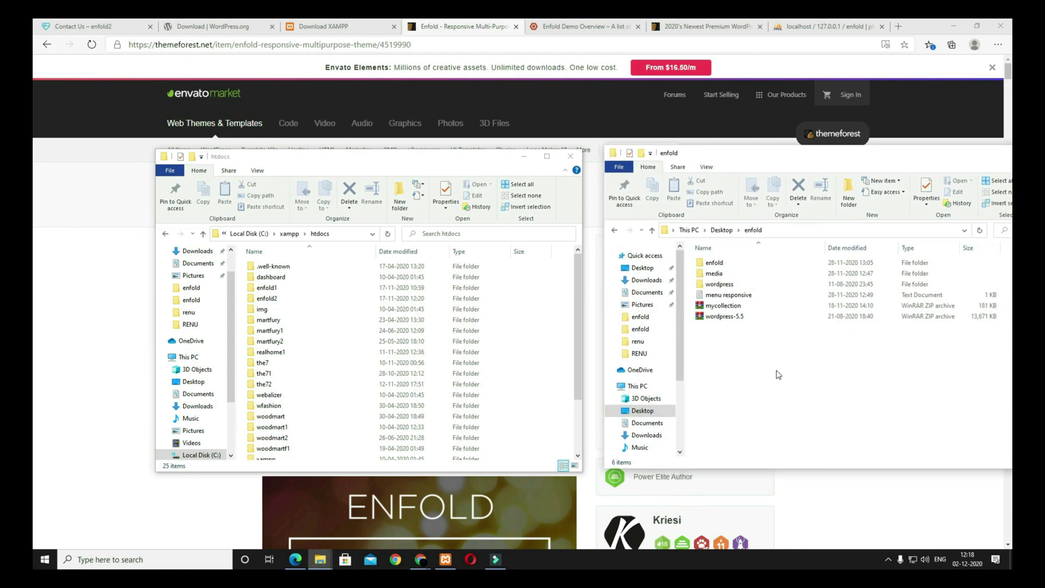
Step: Check the wordpress folder's contents and copy the wordpress folder
click(724, 321)
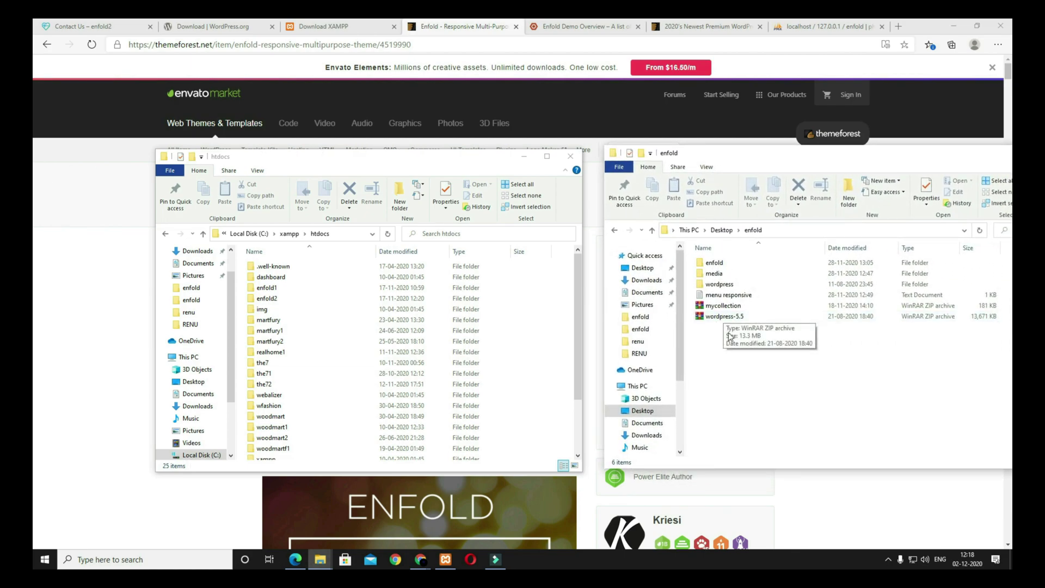
click(723, 288)
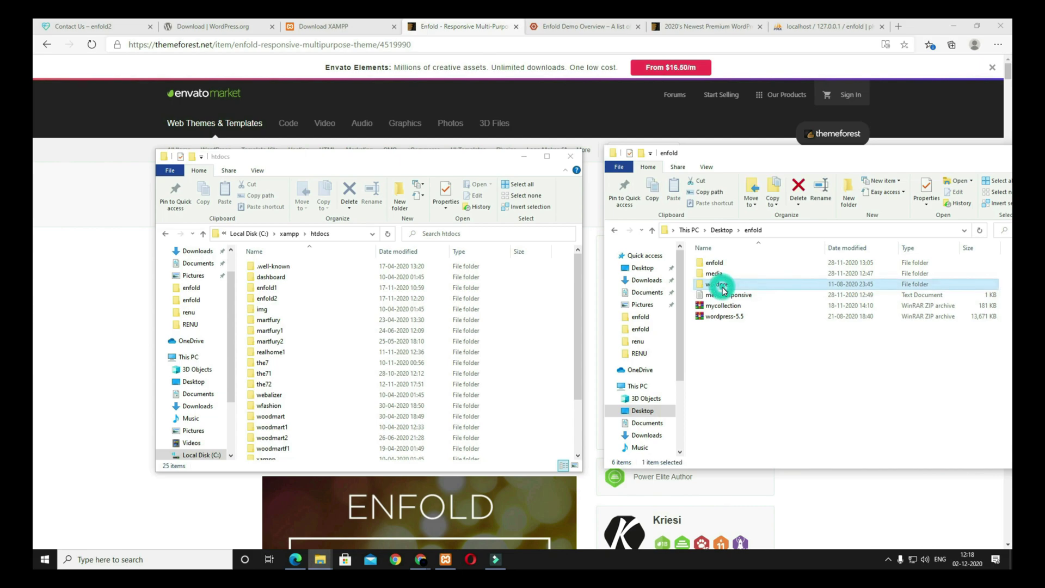
double_click(723, 285)
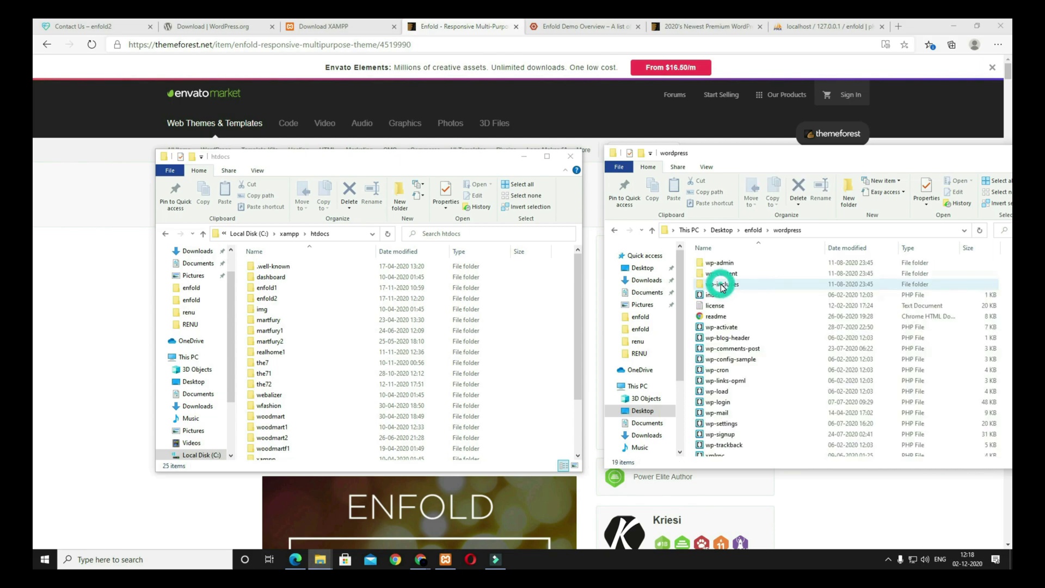
click(614, 231)
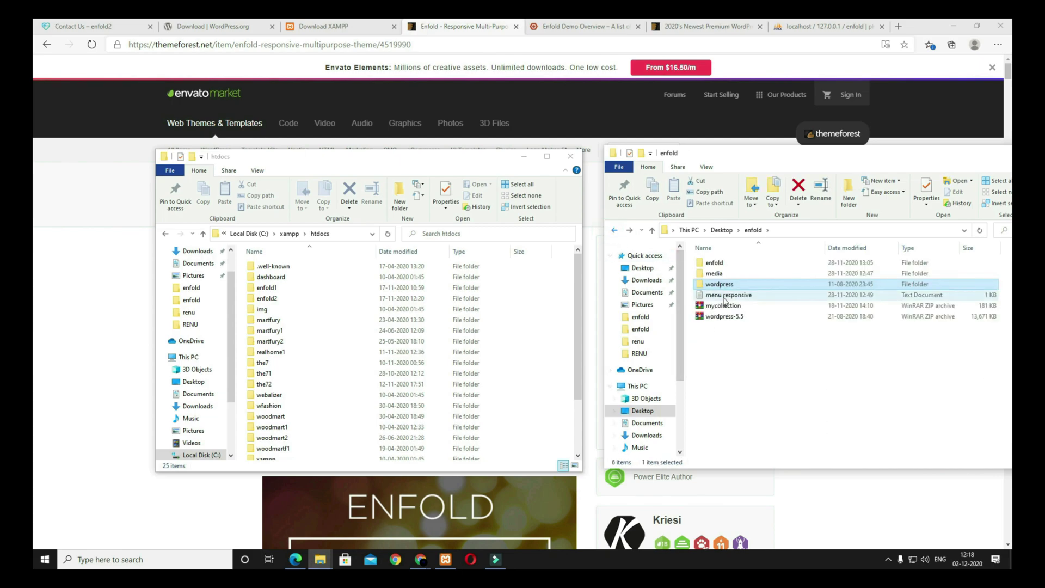
right_click(723, 284)
click(751, 488)
Step: Paste the wordpress folder into htdocs and rename it to enfold
click(231, 192)
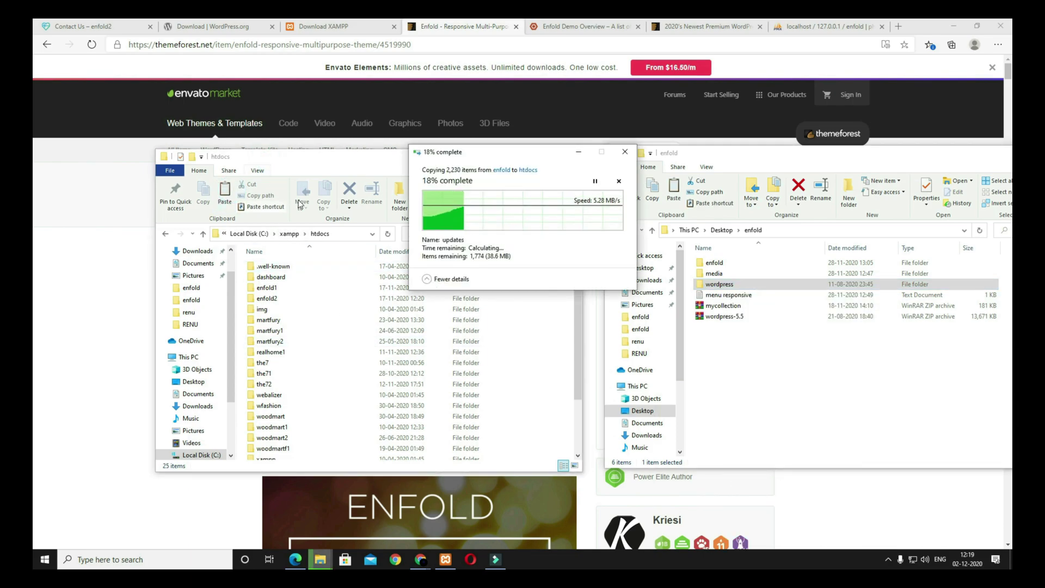
click(283, 454)
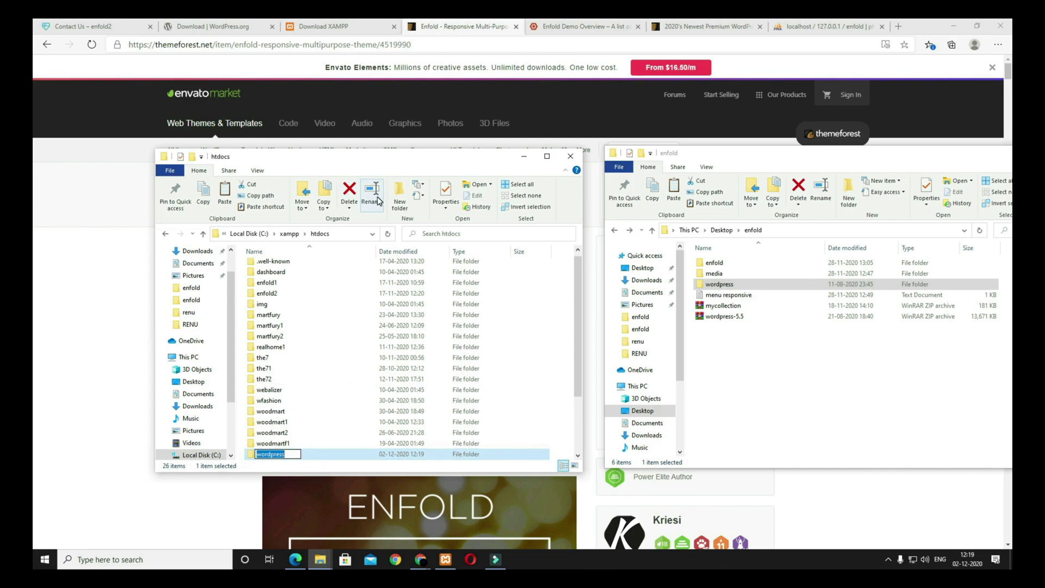
text(enfold)
click(246, 364)
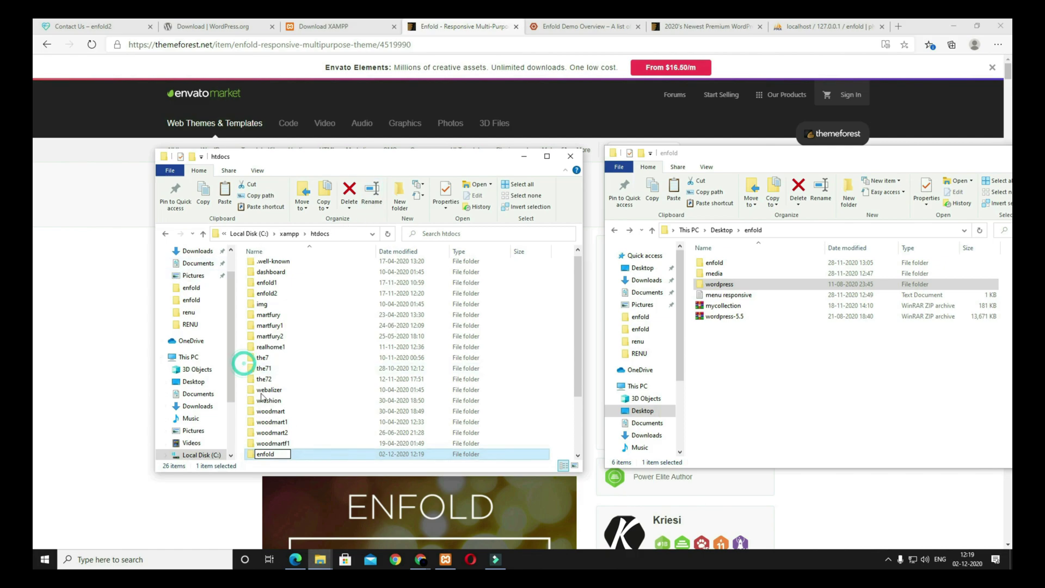
Step: Open enfold > wp-content > themes
double_click(261, 283)
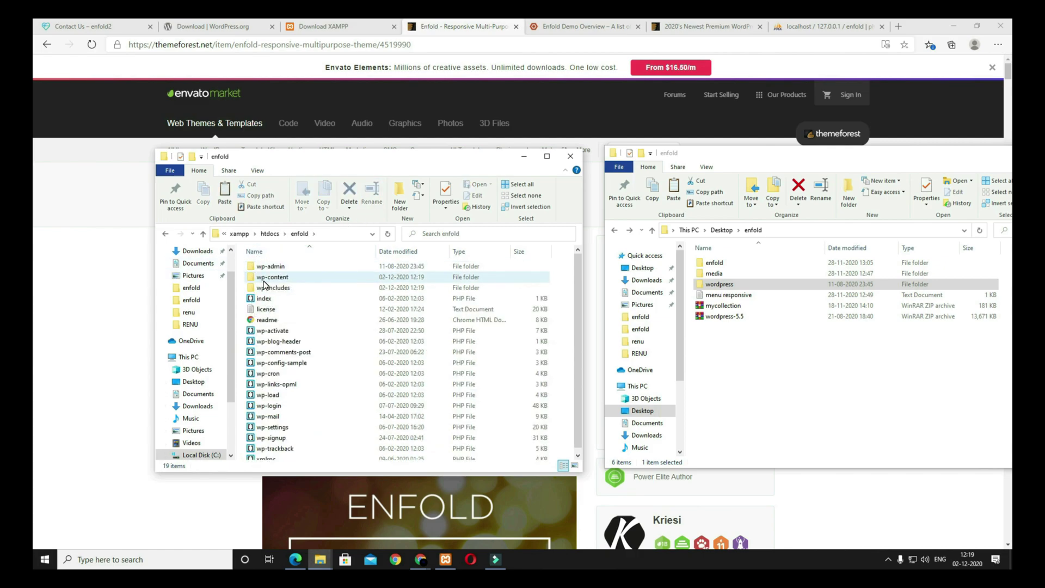
double_click(275, 278)
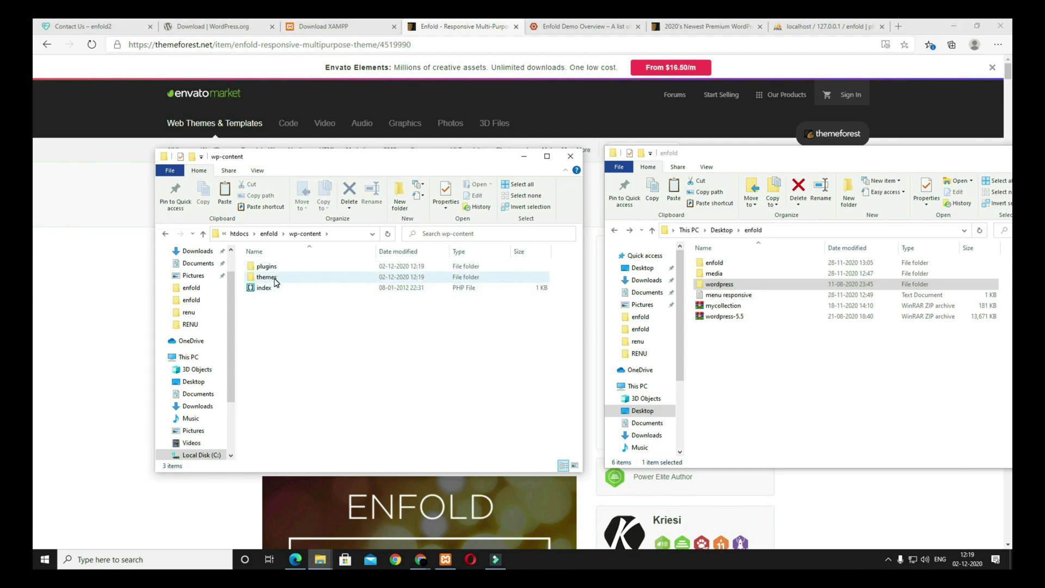
double_click(275, 278)
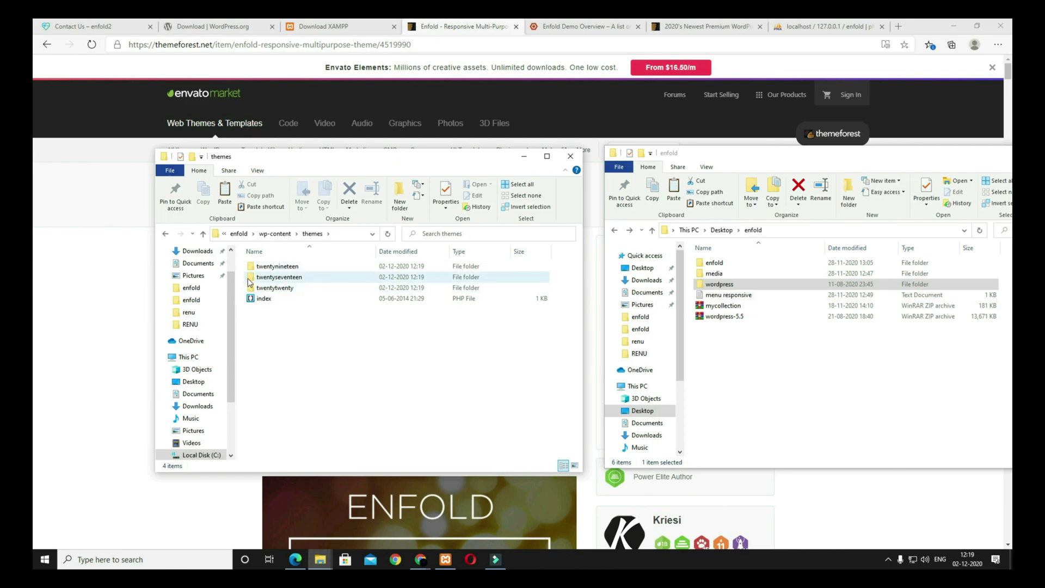
Step: Delete twentynineteen, twentyseventeen and twentytwenty, then paste in a copy of the desktop enfold theme folder
drag(244, 263, 268, 290)
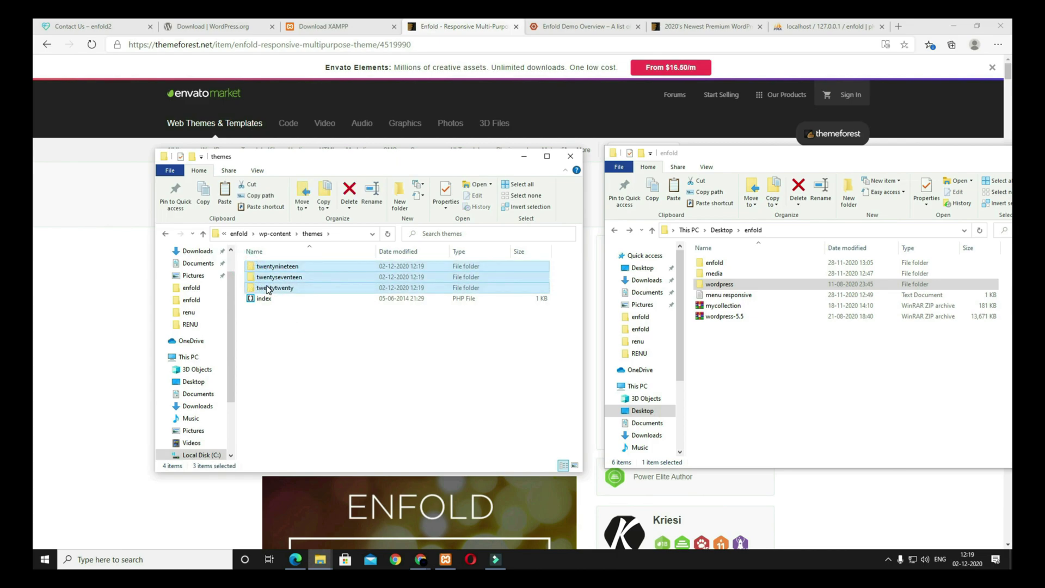
key(Delete)
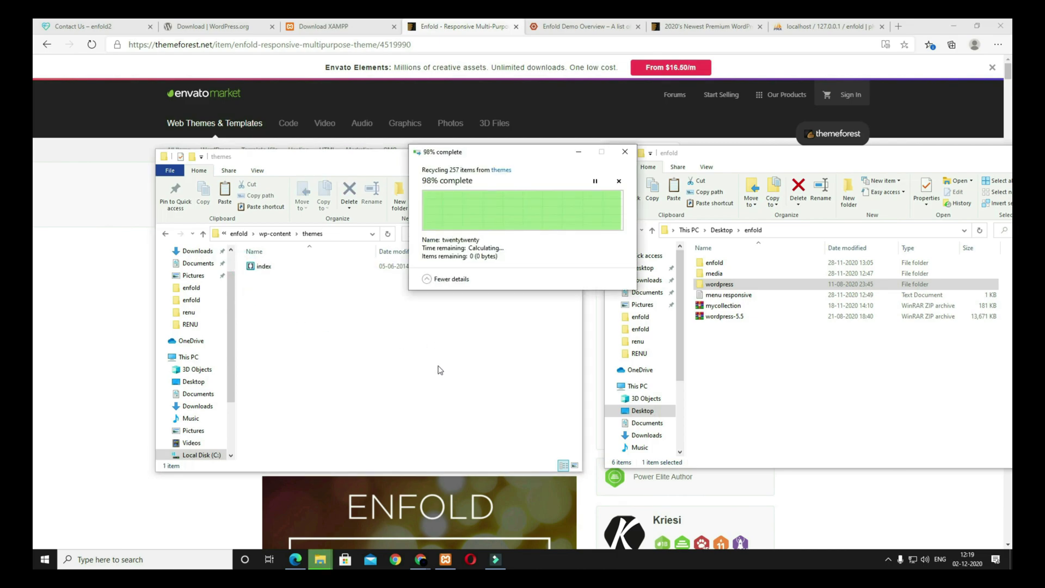
click(765, 421)
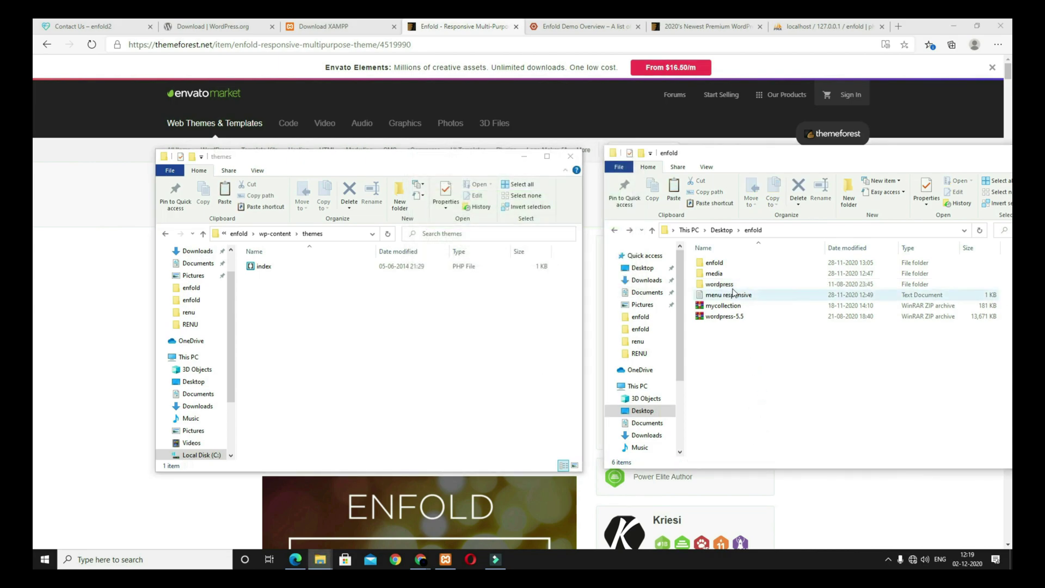
click(719, 265)
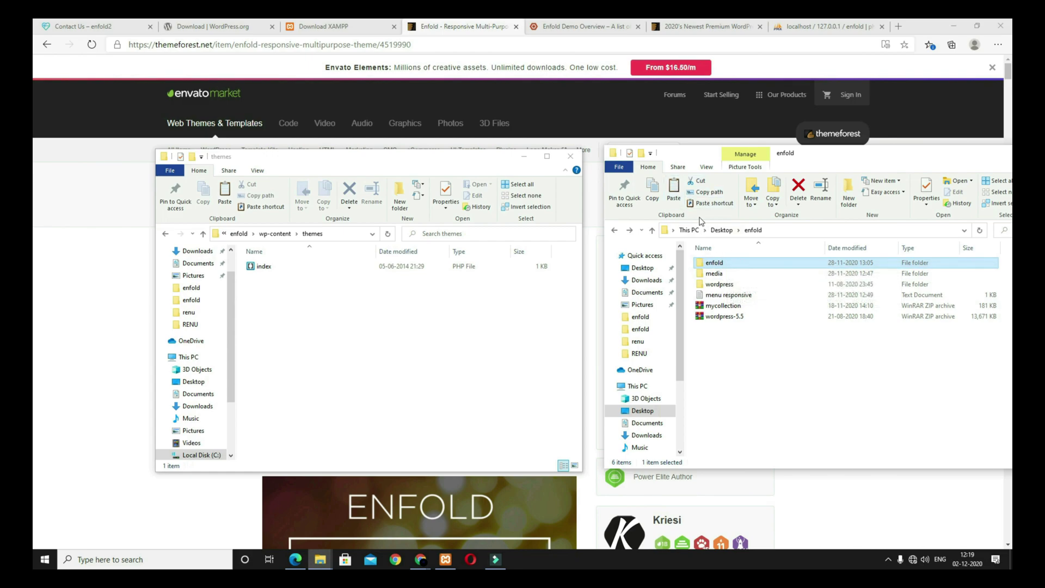
click(653, 190)
click(520, 326)
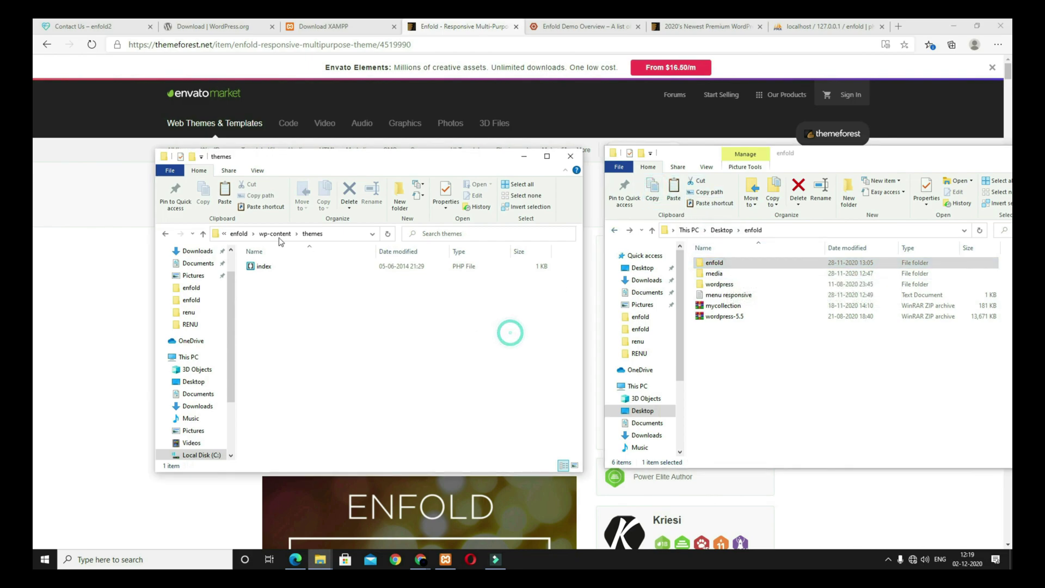
click(225, 190)
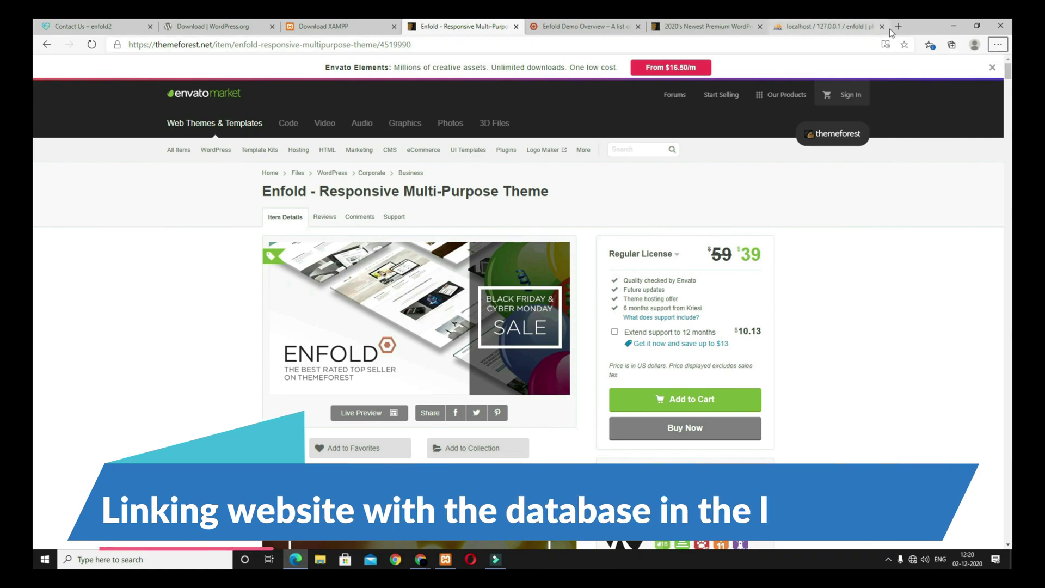
Step: Load localhost/enfold in a new tab and begin the WordPress setup
key(ctrl+t)
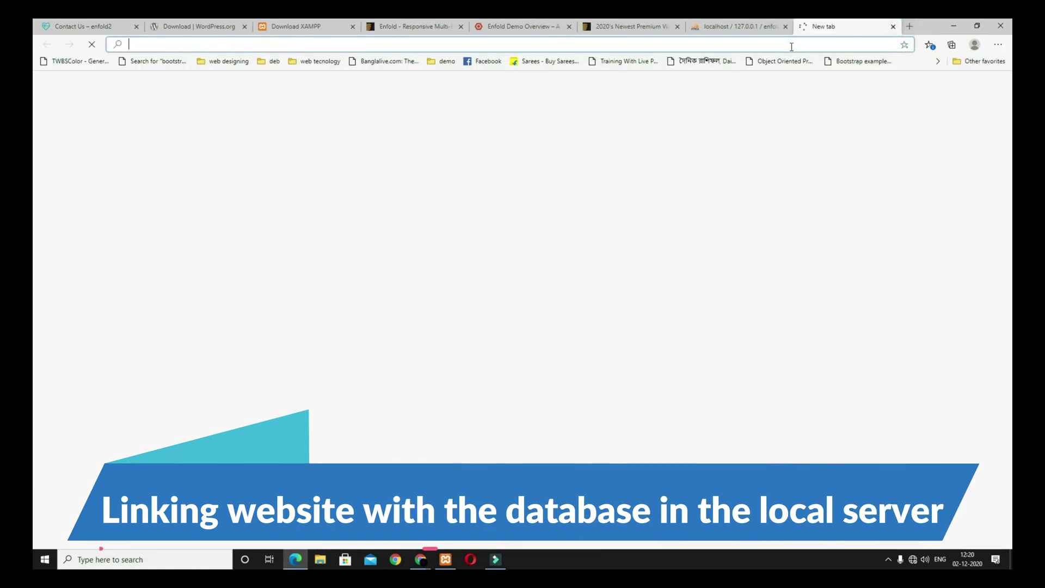
text(localhost)
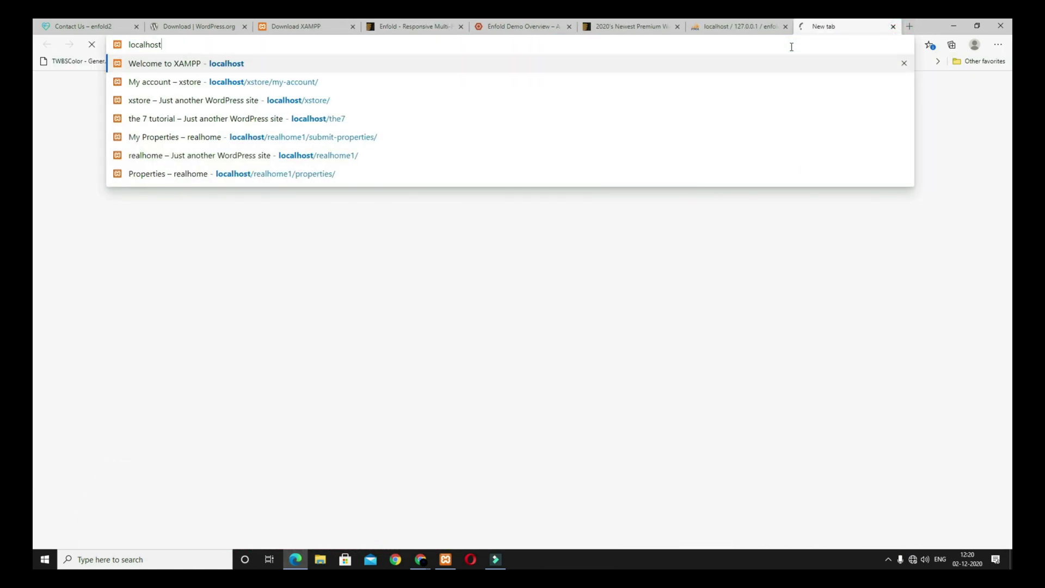
text(/)
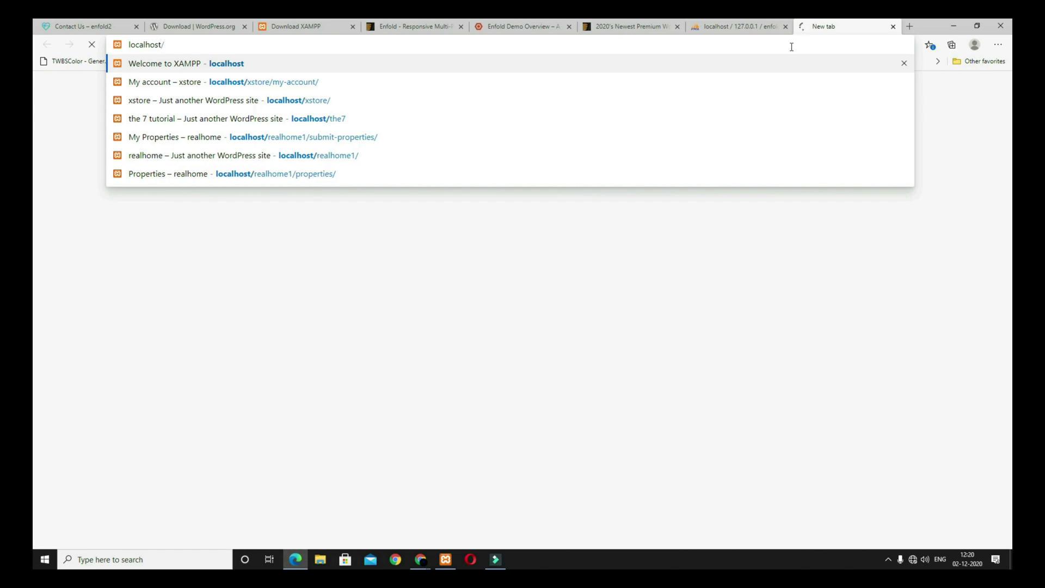
text(enfold)
key(Return)
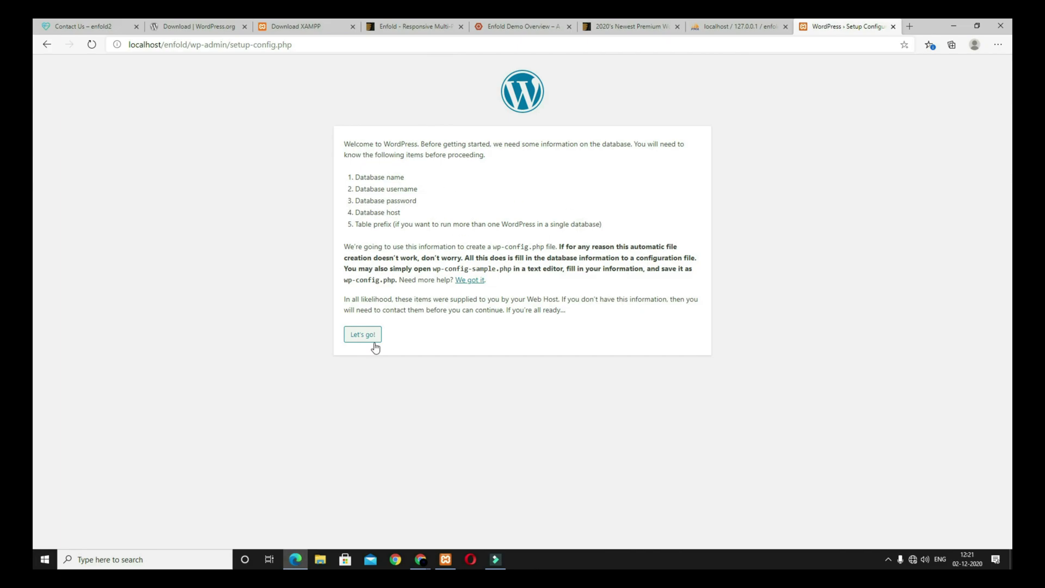
click(373, 338)
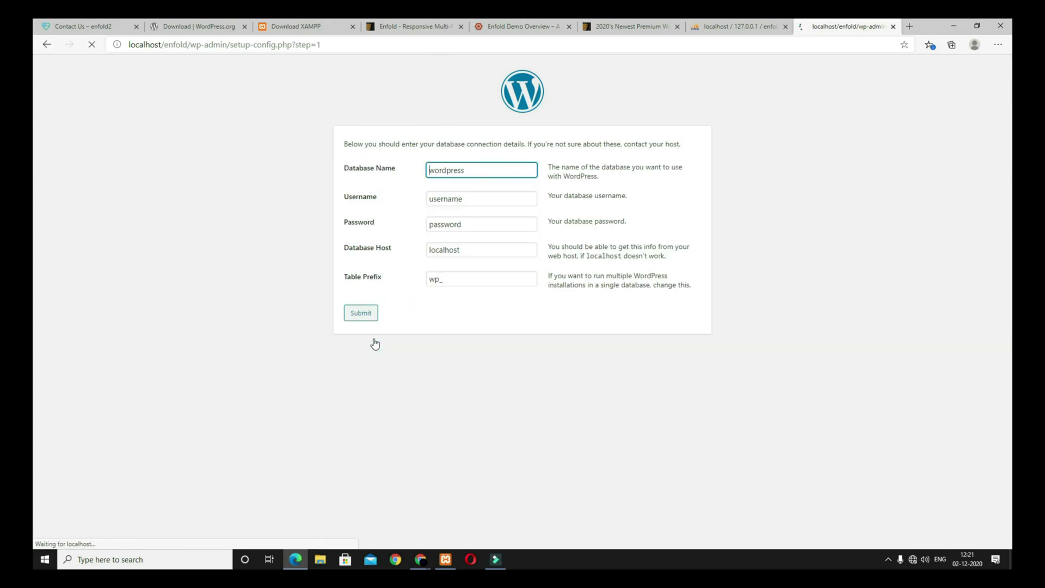
Step: Enter database name enfold, username root, an empty password, submit, and run the installation
drag(466, 170, 401, 164)
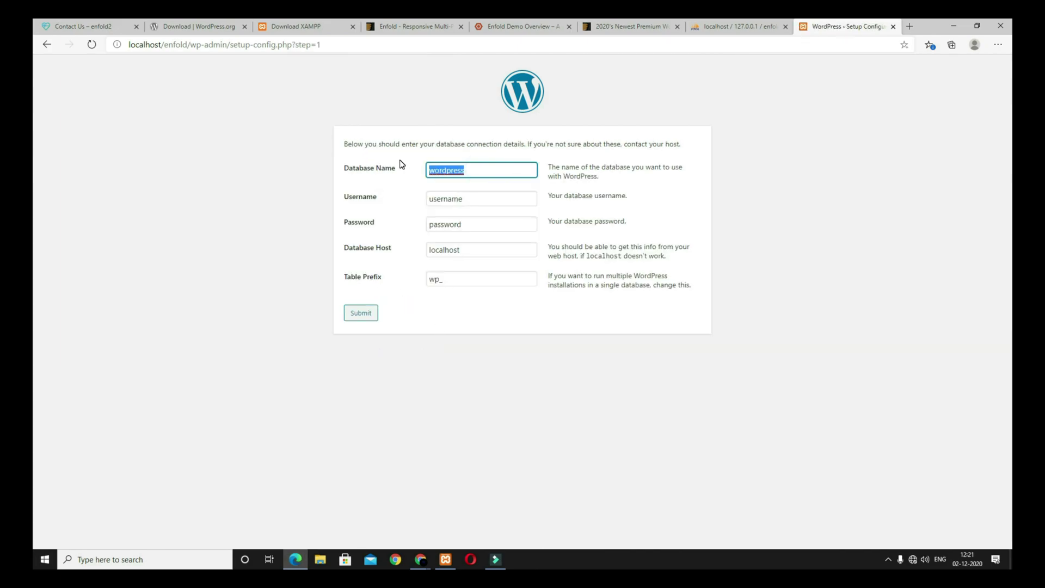
text(enfold)
drag(476, 199, 422, 195)
text(root)
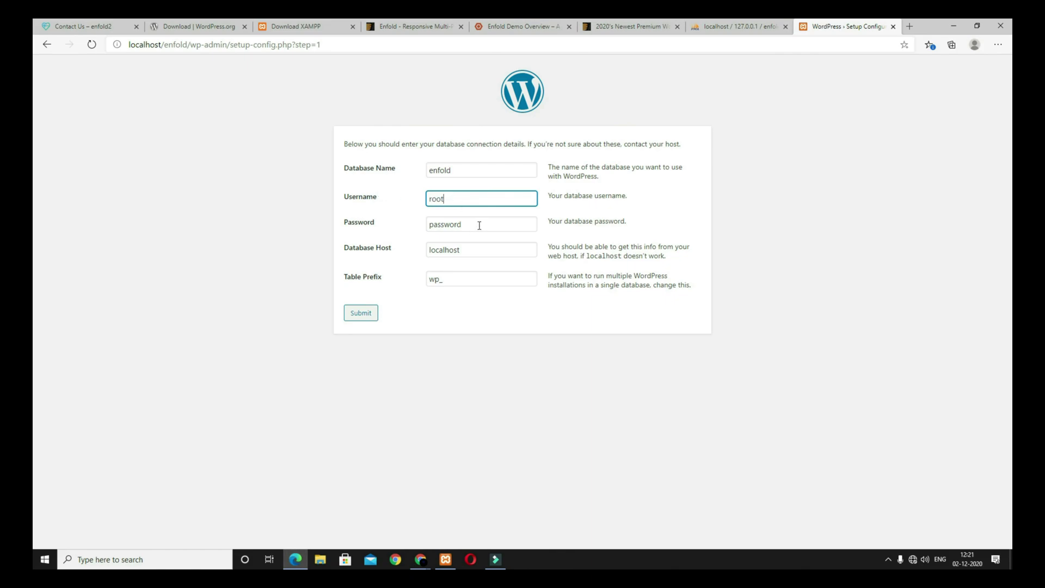
drag(479, 226, 350, 227)
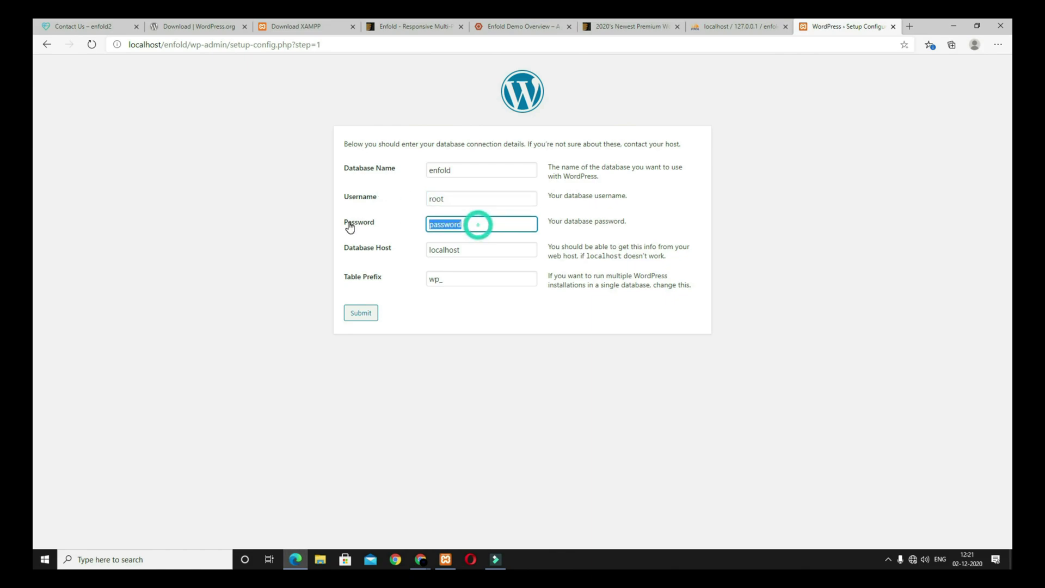
key(BackSpace)
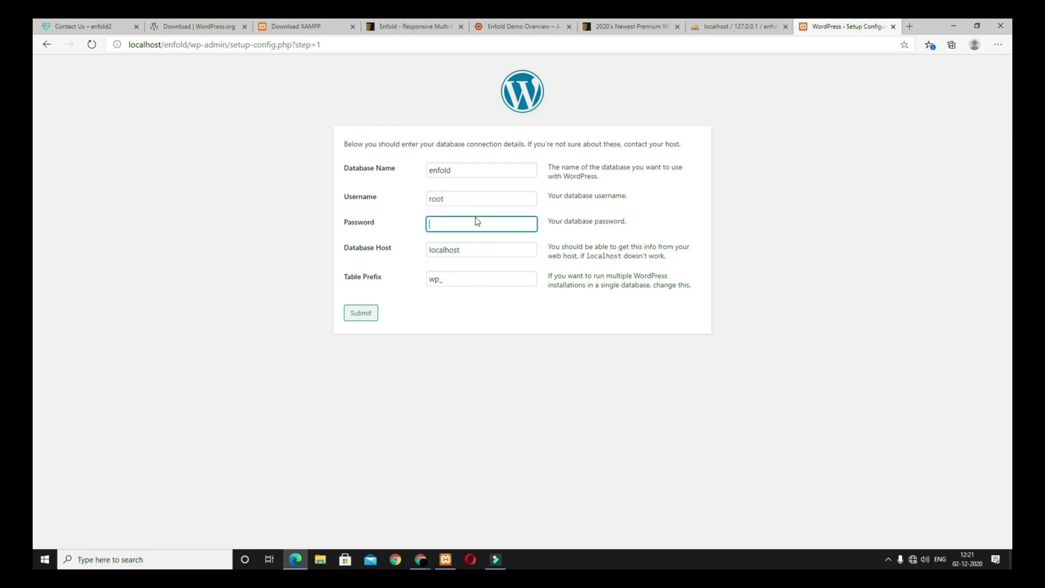
click(364, 313)
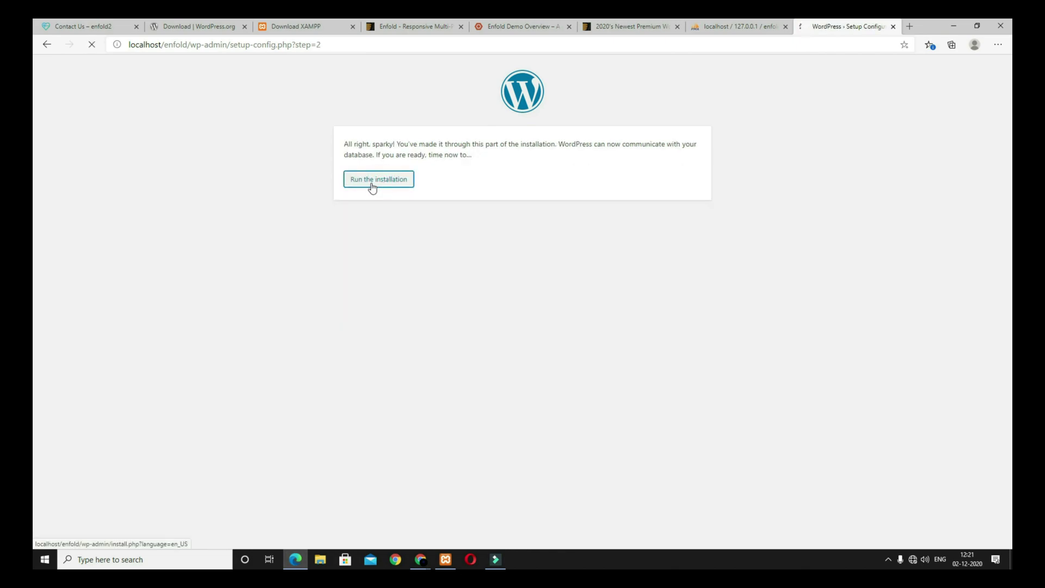
click(374, 181)
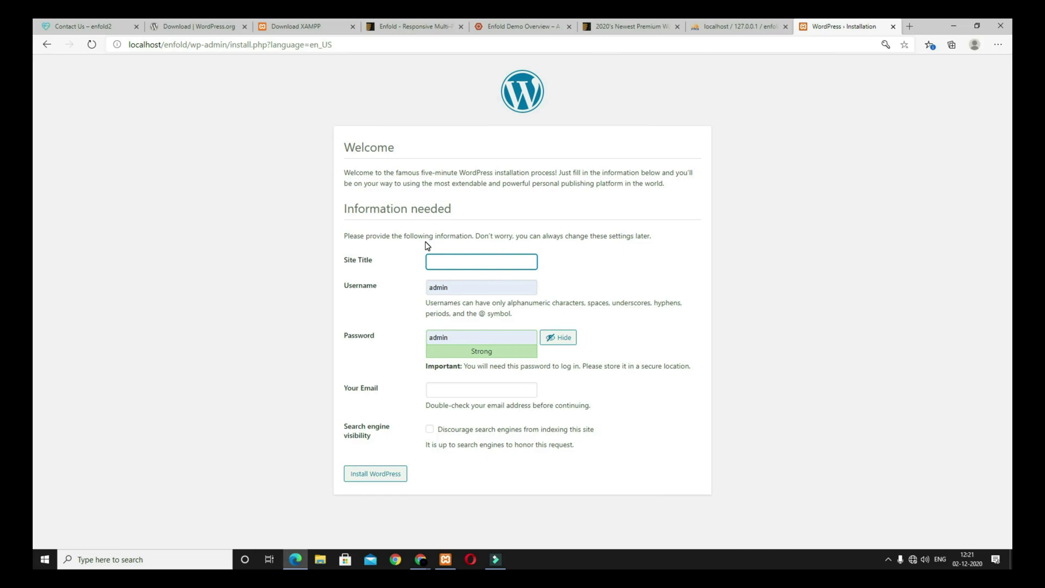
Step: Install WordPress with site title enfold, the weak password confirmed, and the admin e-mail filled in
text(enfold)
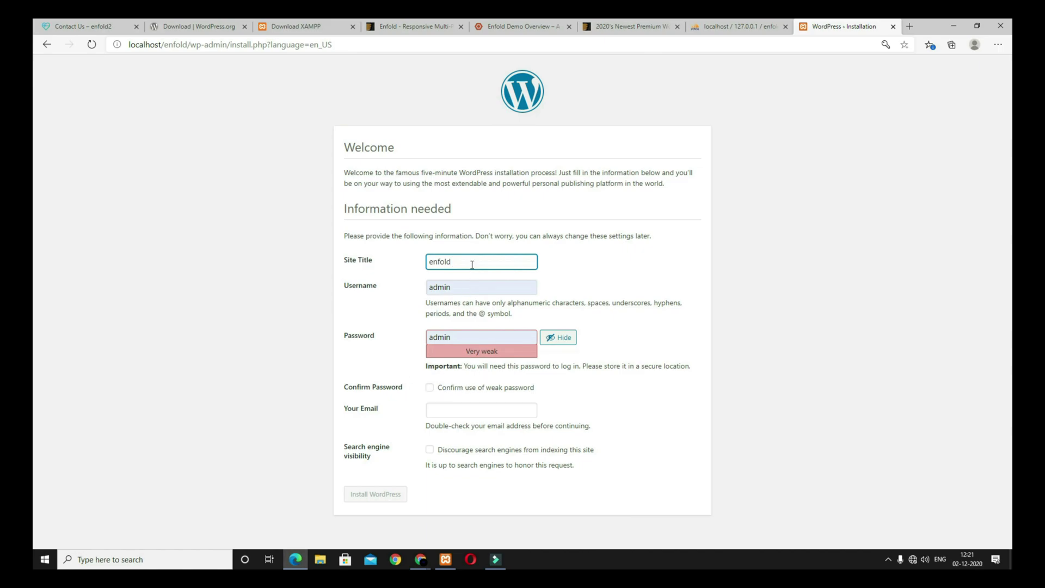
click(429, 388)
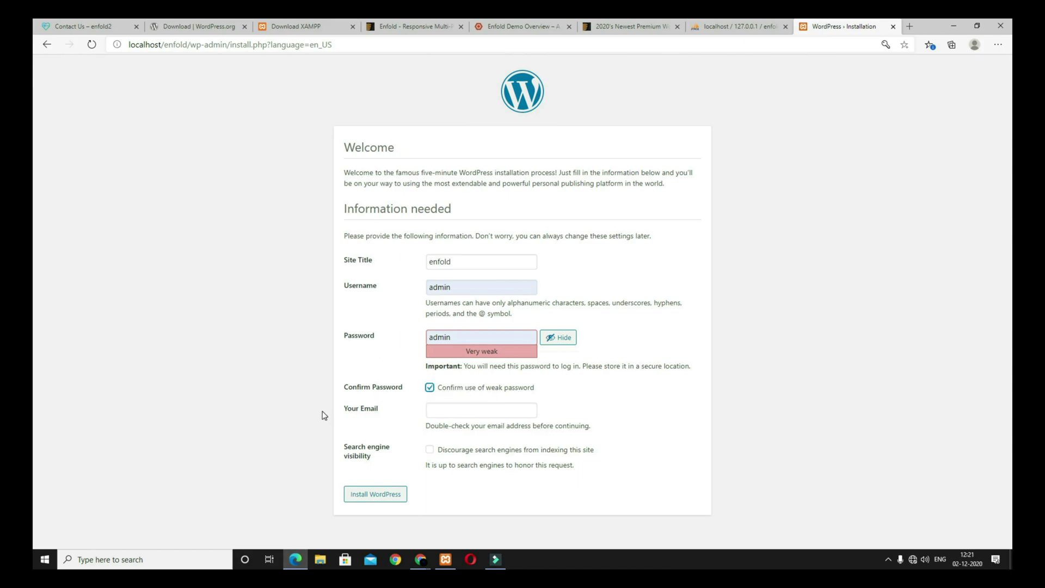
click(446, 408)
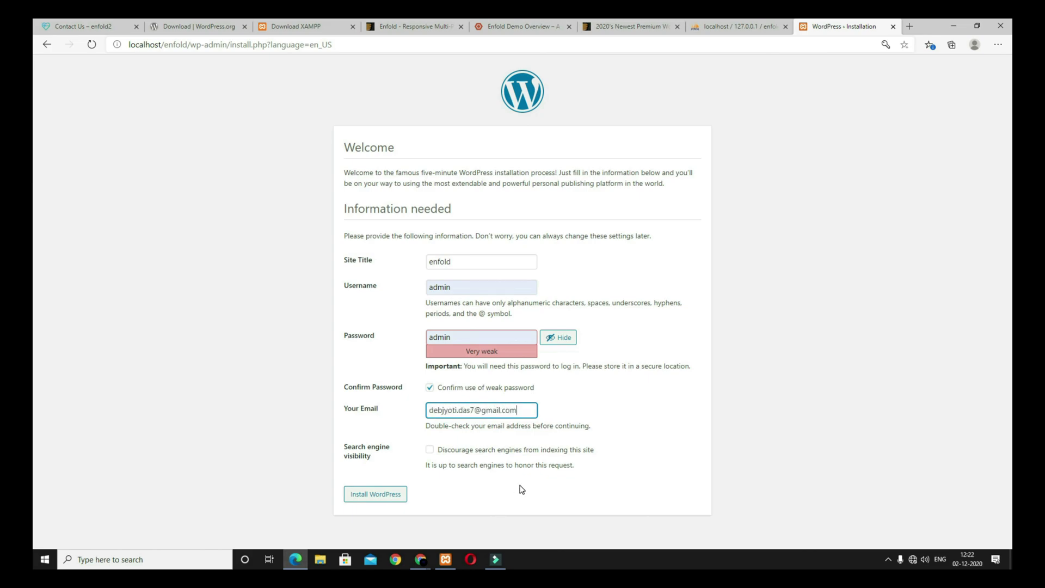
click(389, 497)
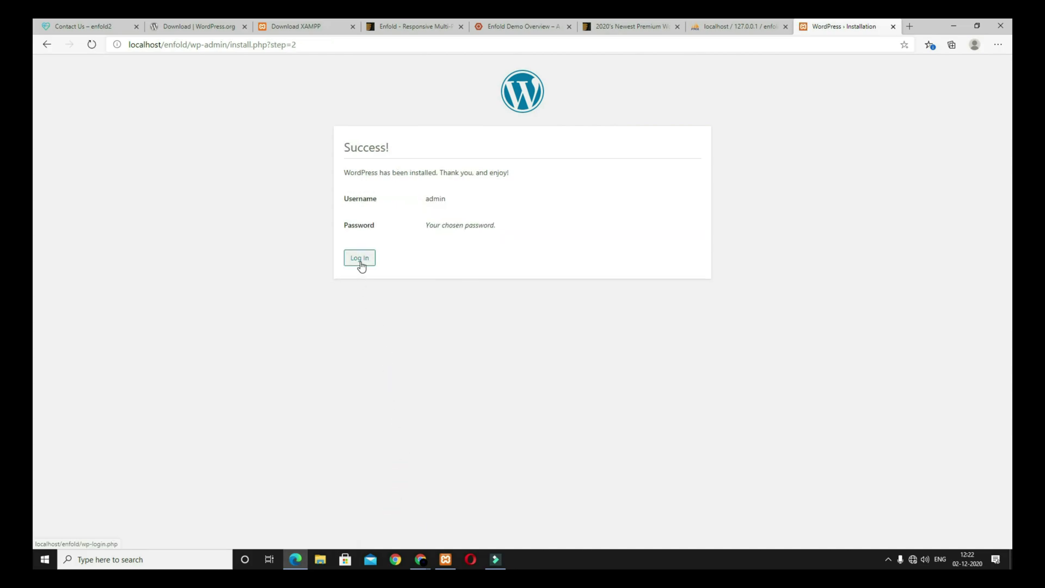
Step: Log in to the dashboard and open Appearance > Themes
click(359, 258)
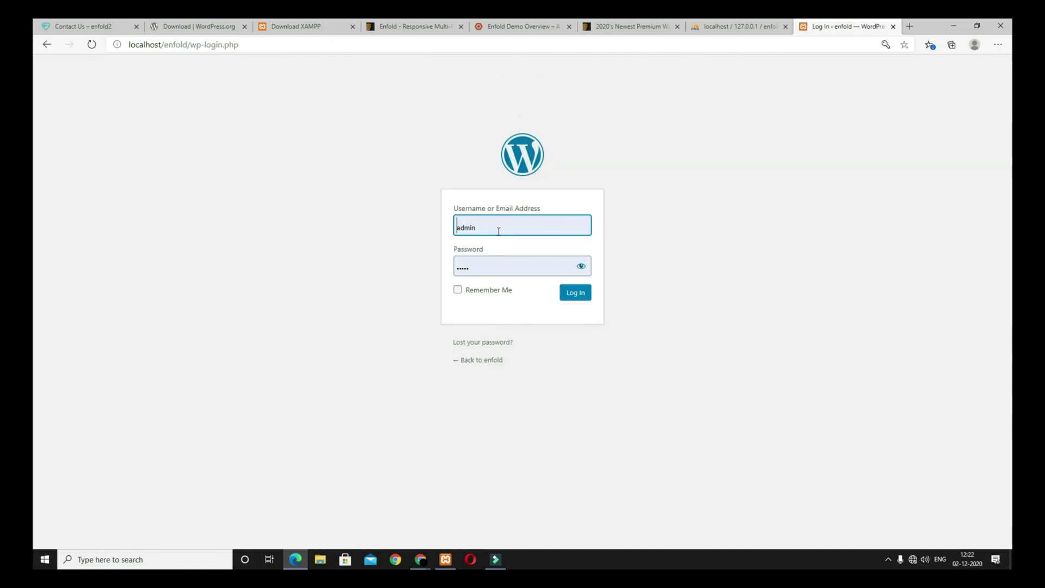
click(579, 301)
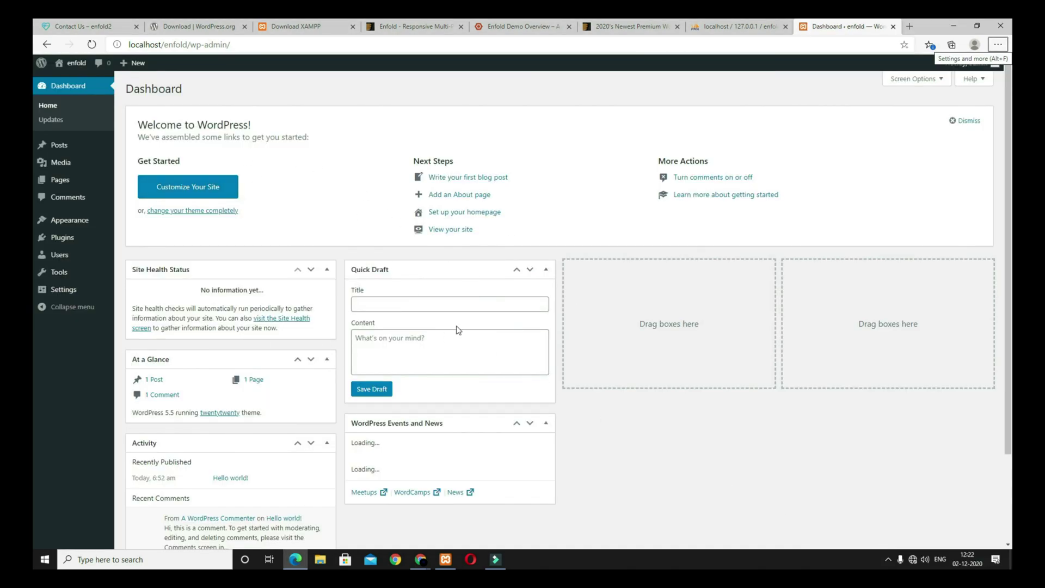
mouse_move(82, 224)
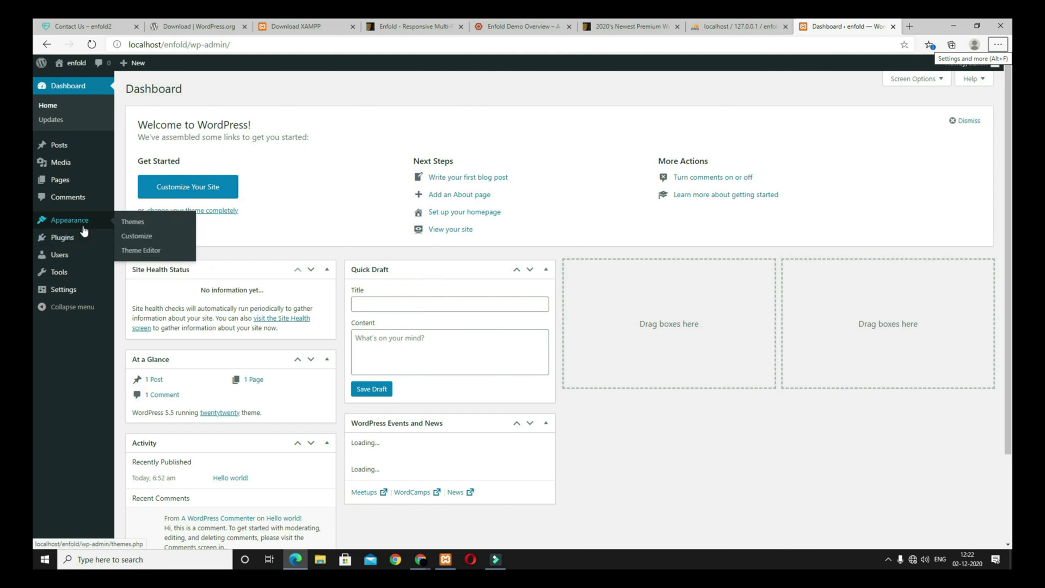
click(133, 227)
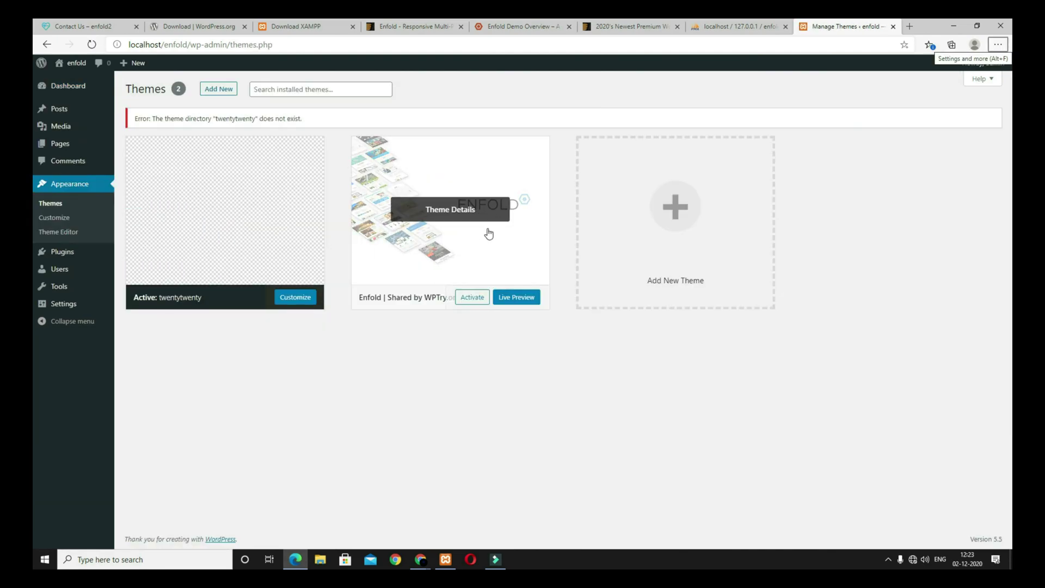
Step: Activate the Enfold theme and go to the Pages list
click(472, 298)
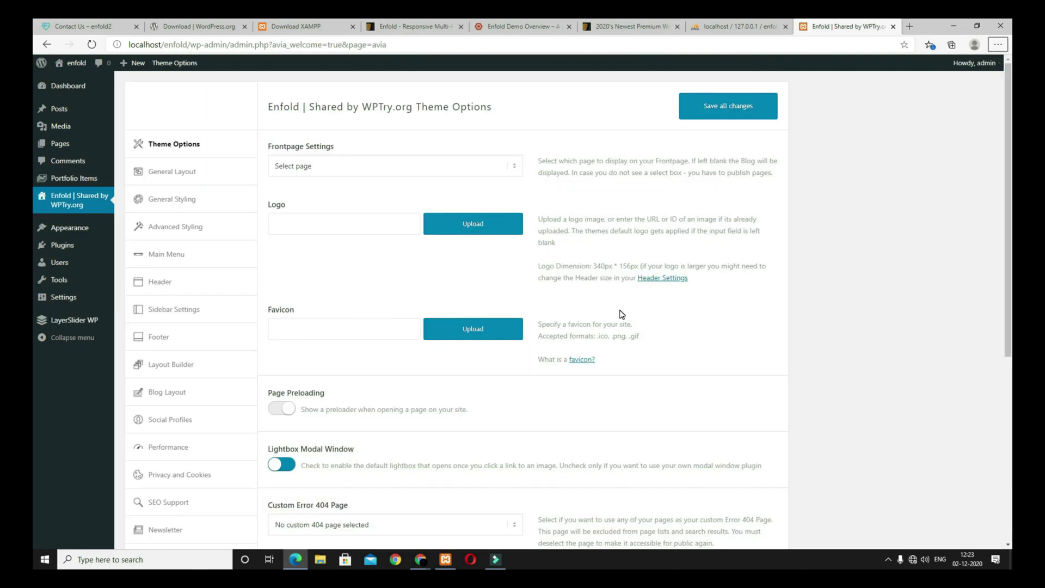
scroll(617, 321, down, 6)
scroll(612, 324, up, 6)
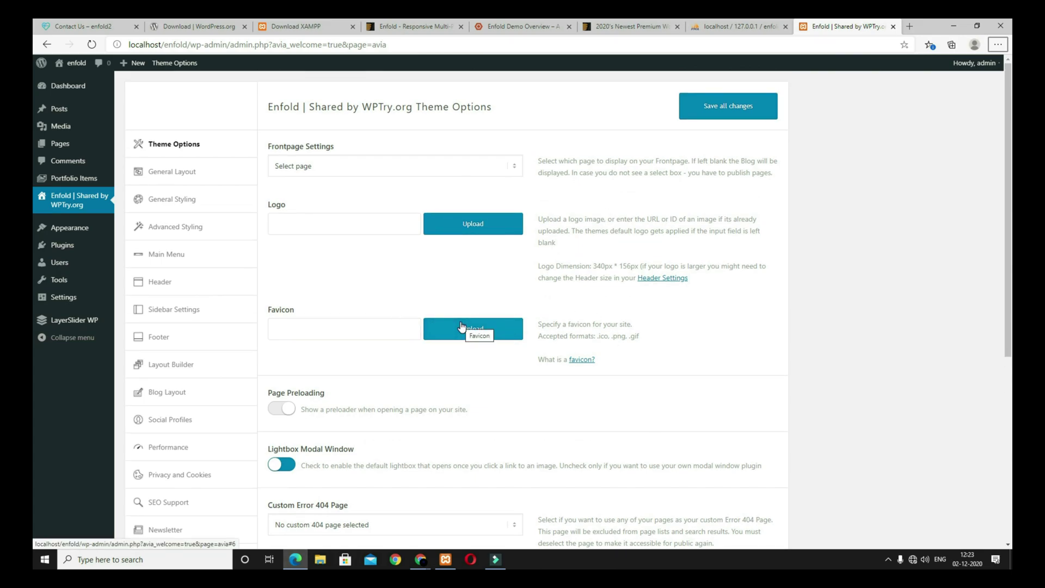
click(72, 148)
Step: Create a new page titled WOLCOME and publish it
click(180, 88)
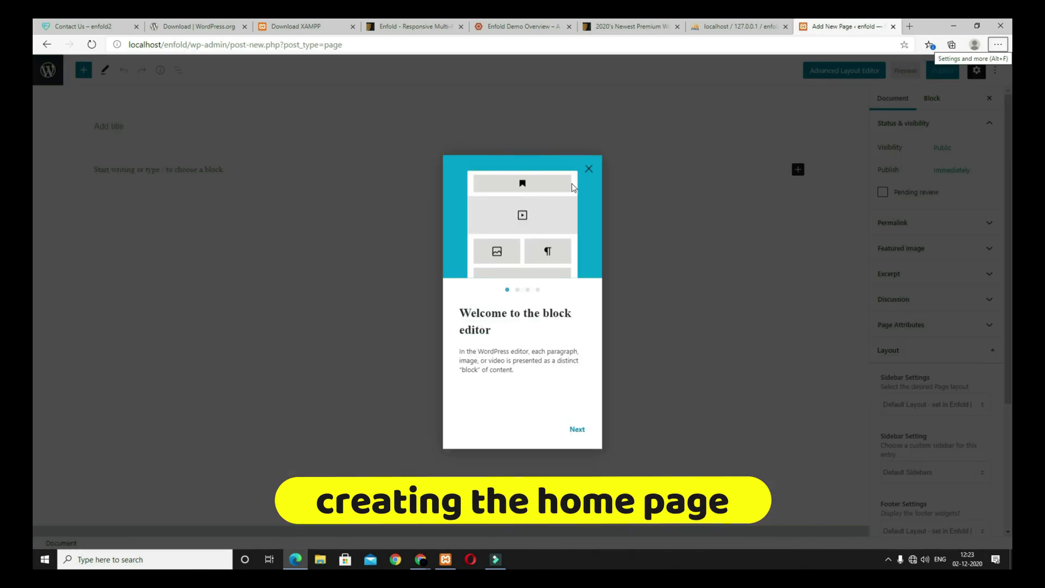
click(589, 168)
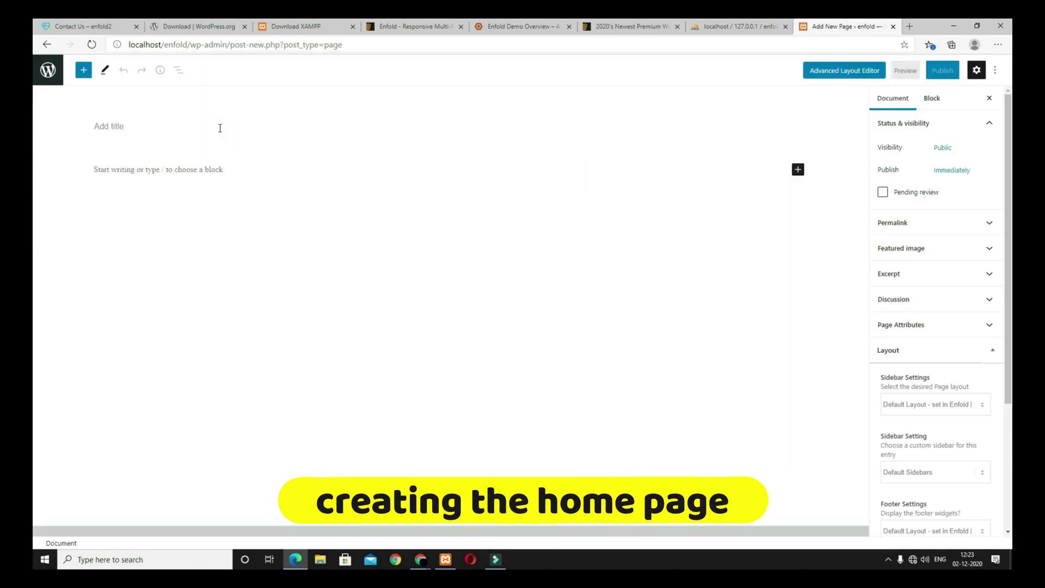
text(WOLCOME)
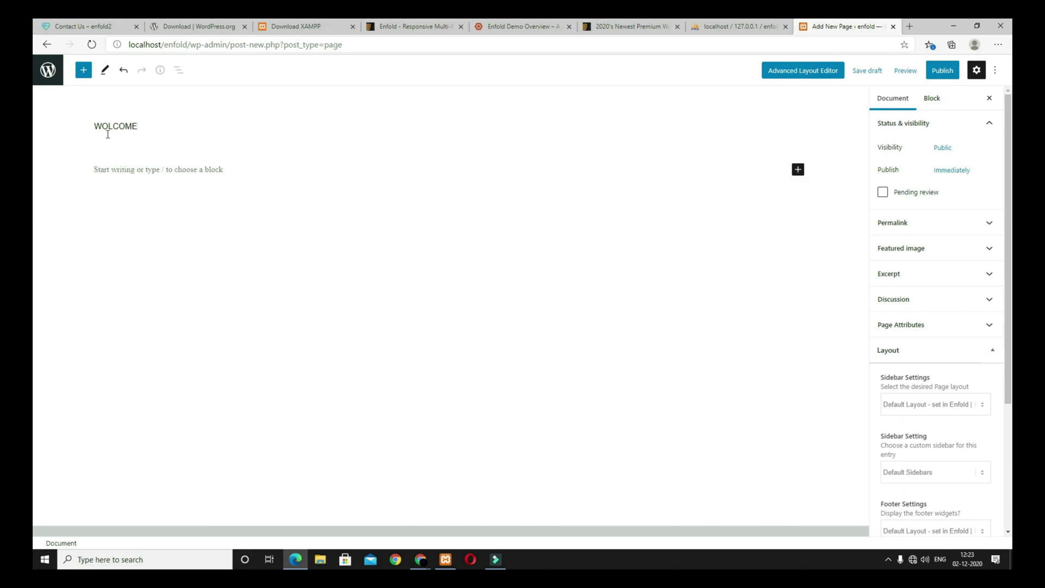
click(942, 70)
click(929, 76)
click(998, 77)
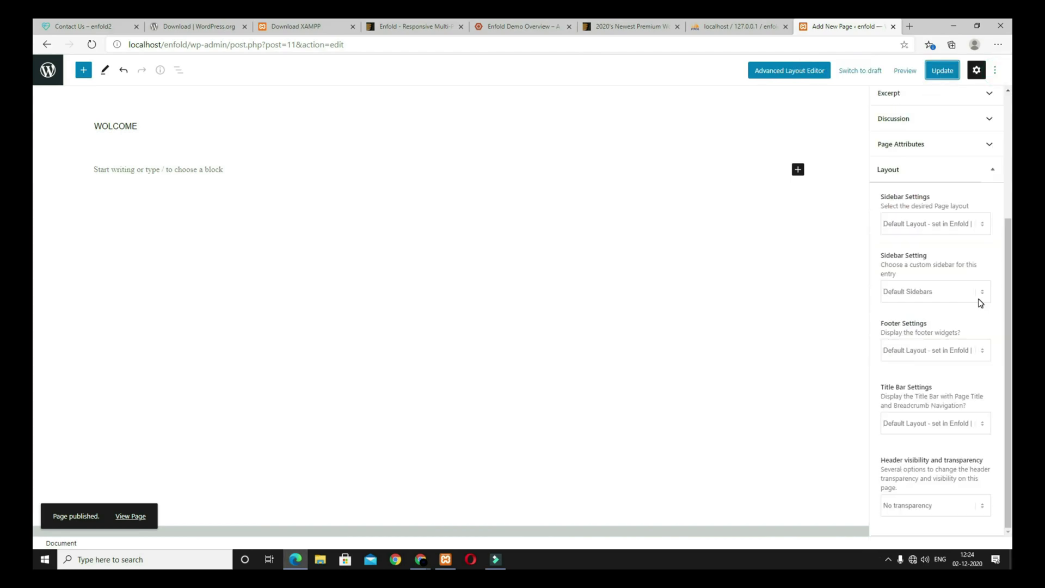
Step: Set the page layout to No Sidebar, update it, and switch to the Avia Layout Builder
click(928, 228)
click(872, 250)
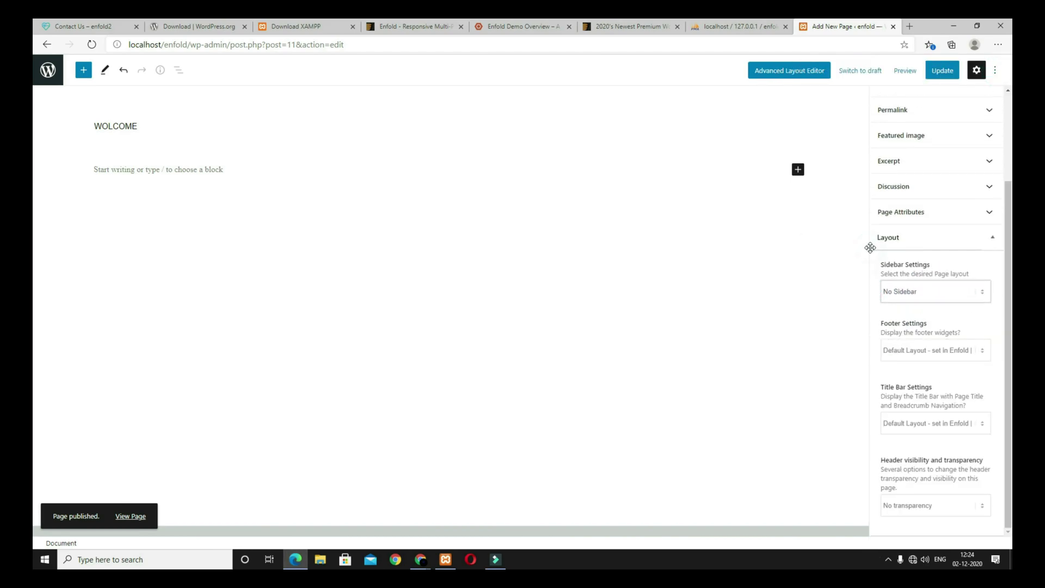
click(941, 72)
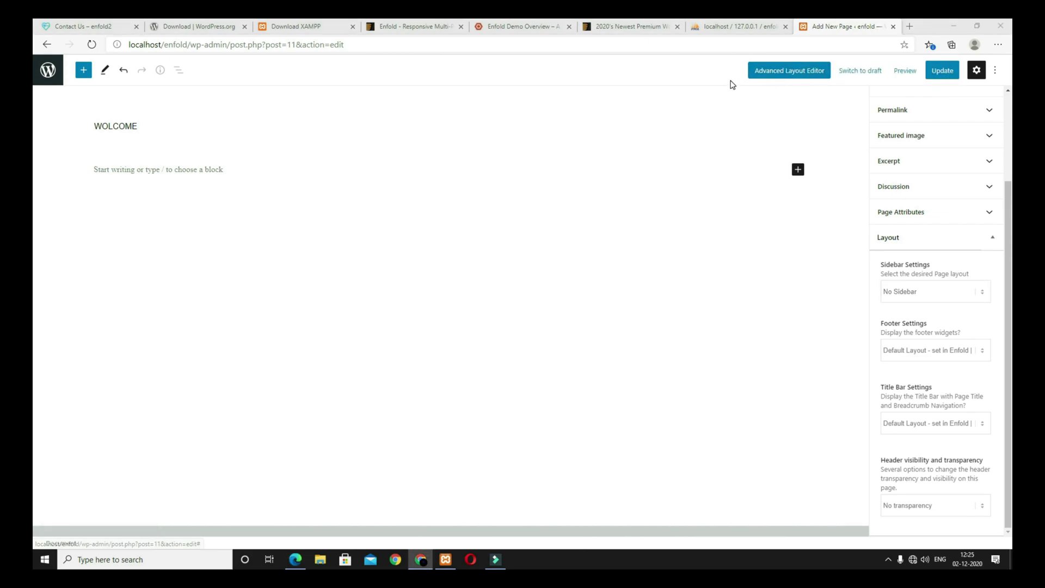
click(807, 73)
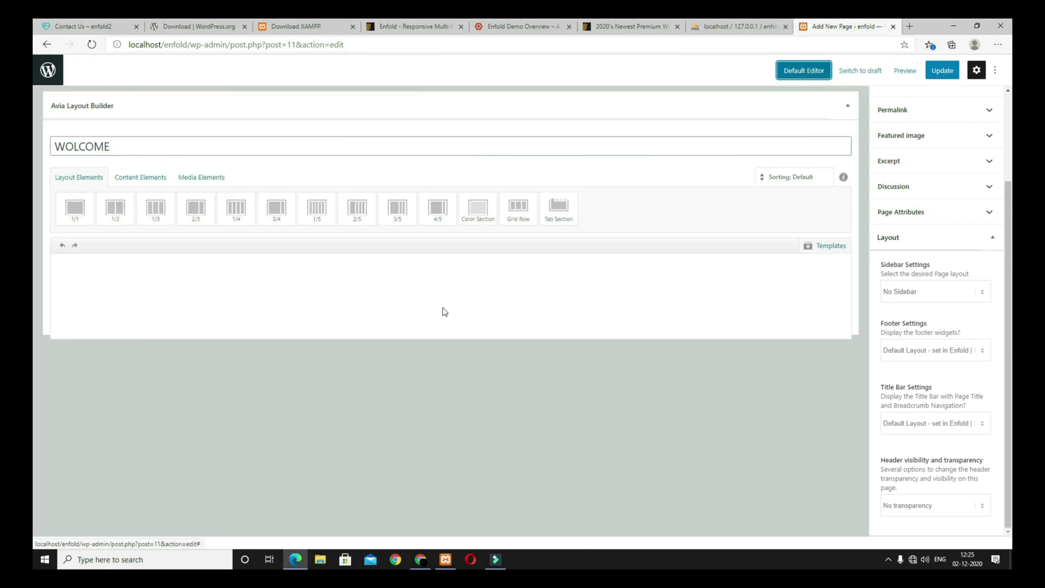
Step: Add a Fullwidth Easy Slider and upload all images from the media folder as slides
click(212, 184)
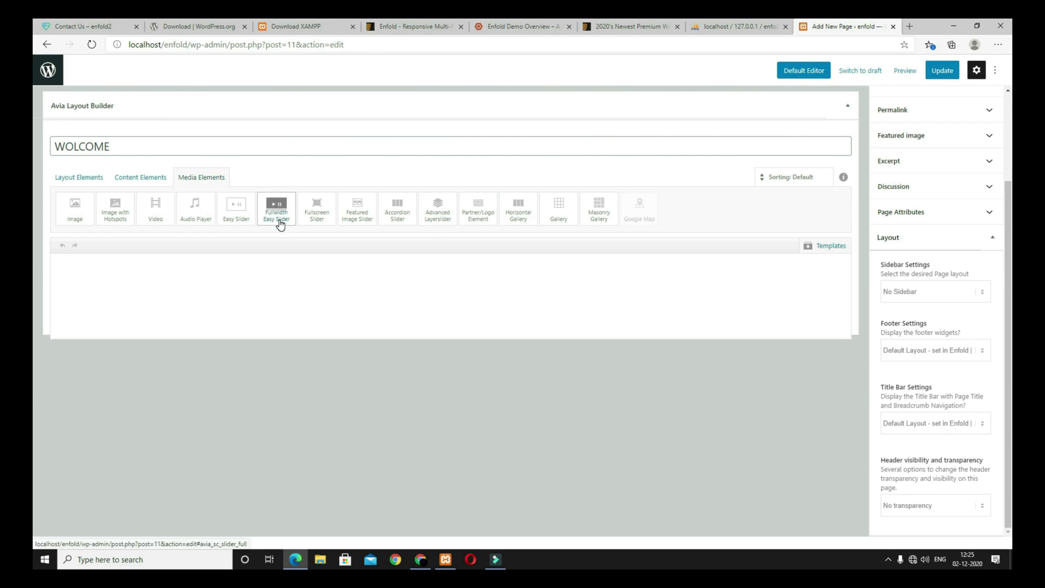
click(282, 225)
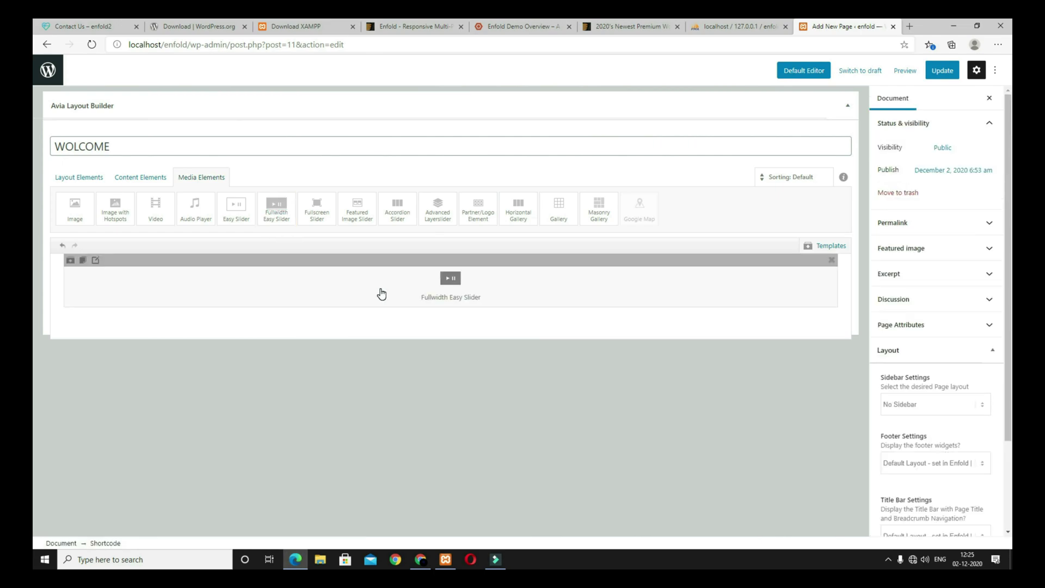
click(381, 293)
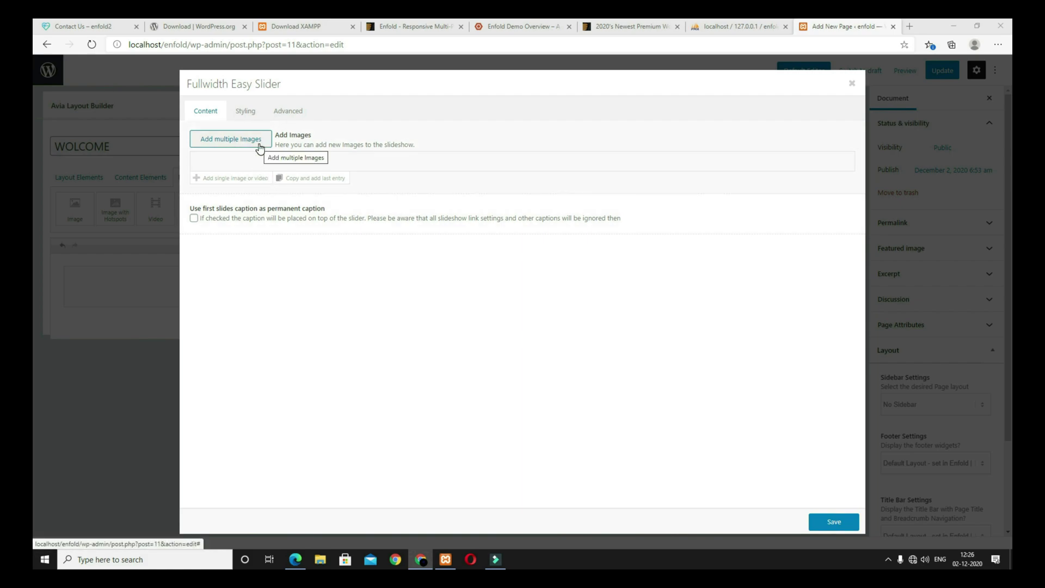
click(265, 146)
click(508, 293)
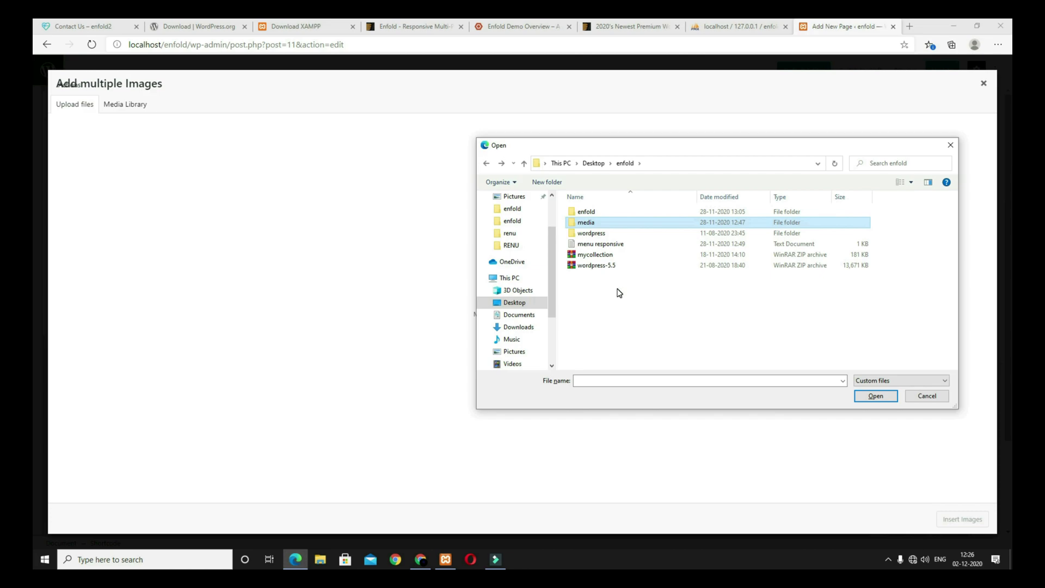
double_click(593, 229)
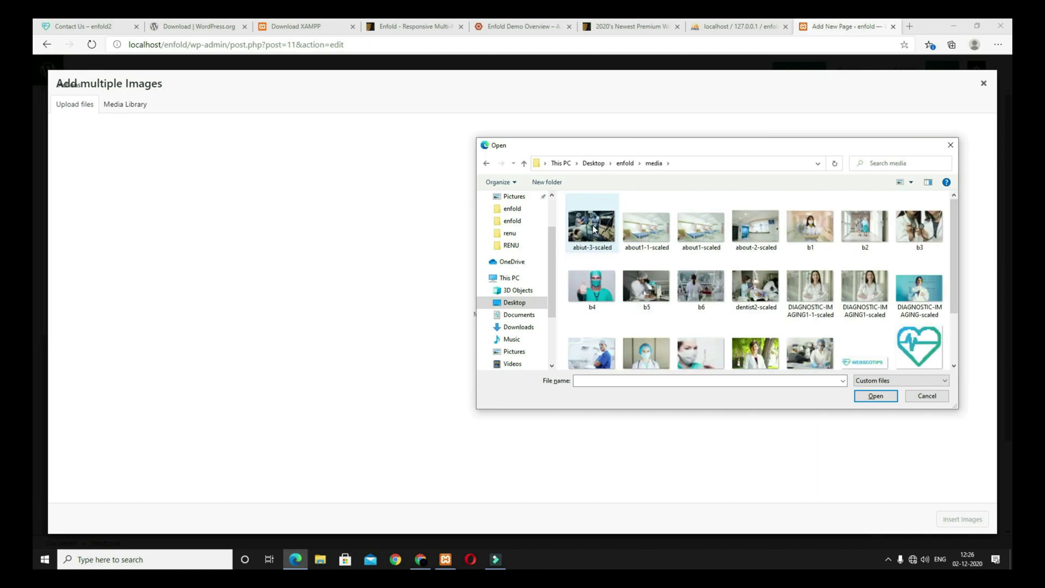
key(ctrl+a)
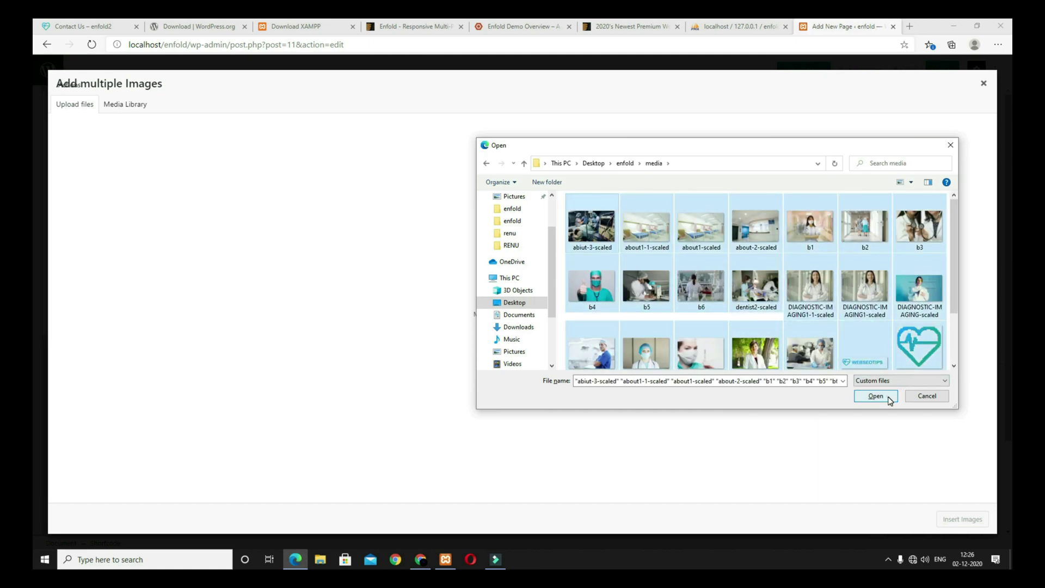
click(875, 396)
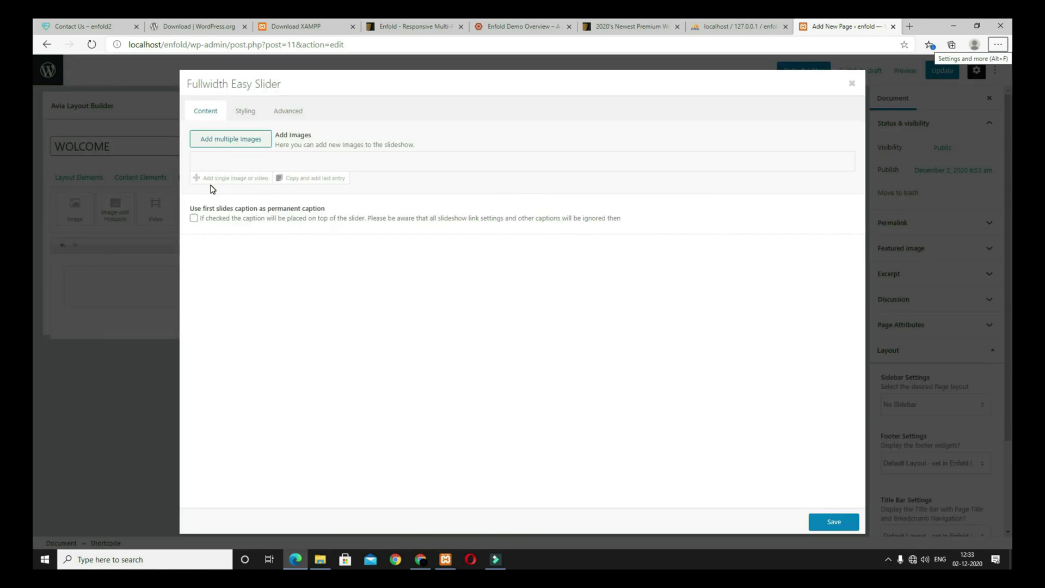
Step: Add a slide with the surgeon photo, caption title 'ENFOLD THEME TUTOROAL' and pasted caption text
click(251, 181)
click(219, 173)
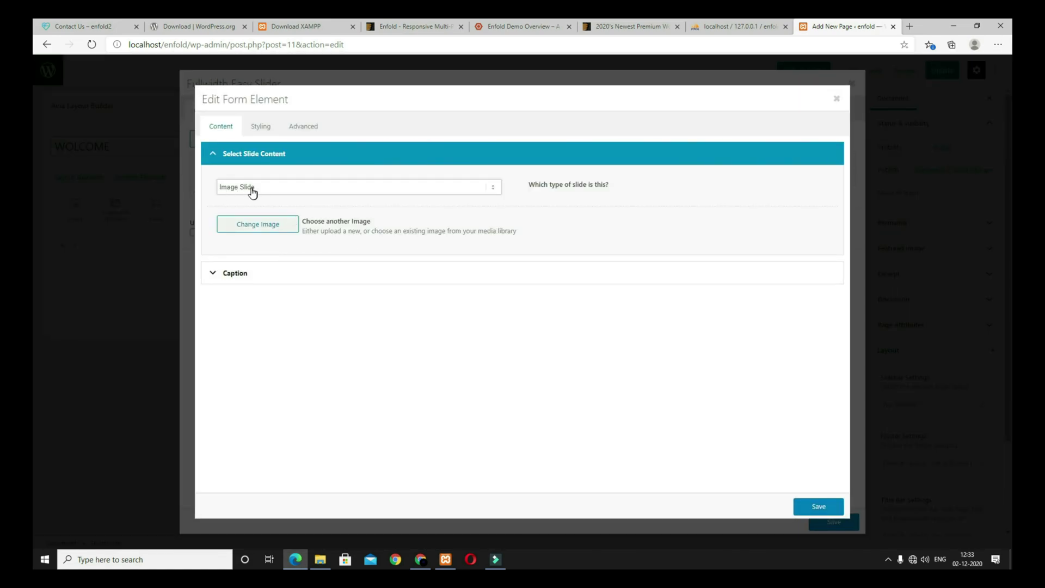
click(261, 231)
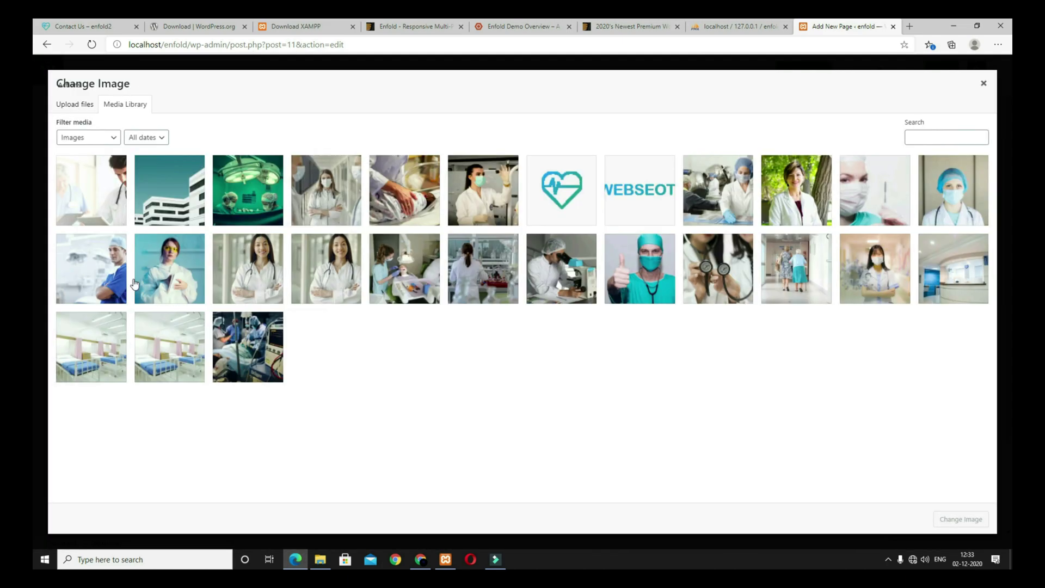
click(90, 271)
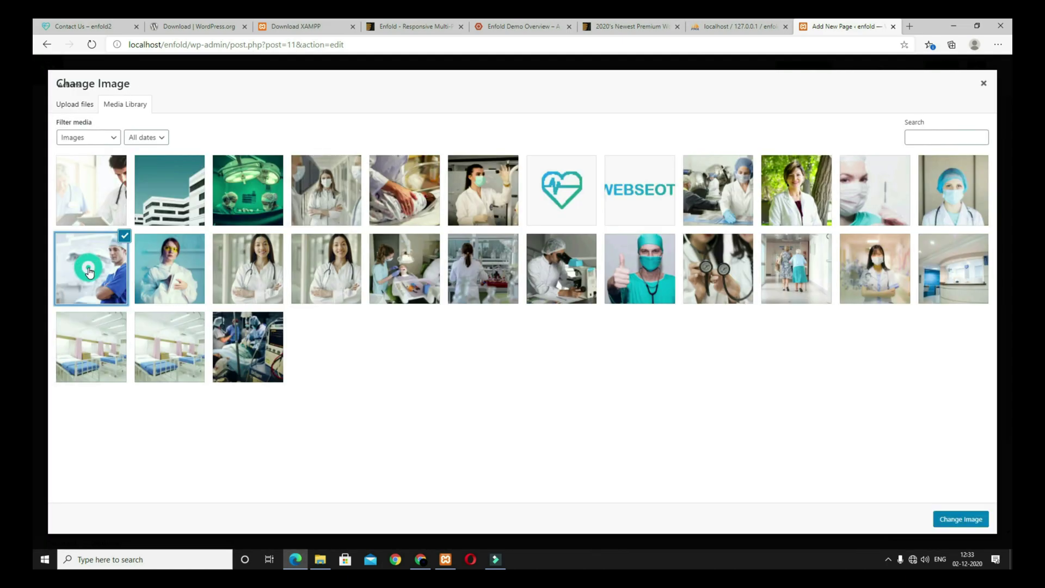
click(962, 519)
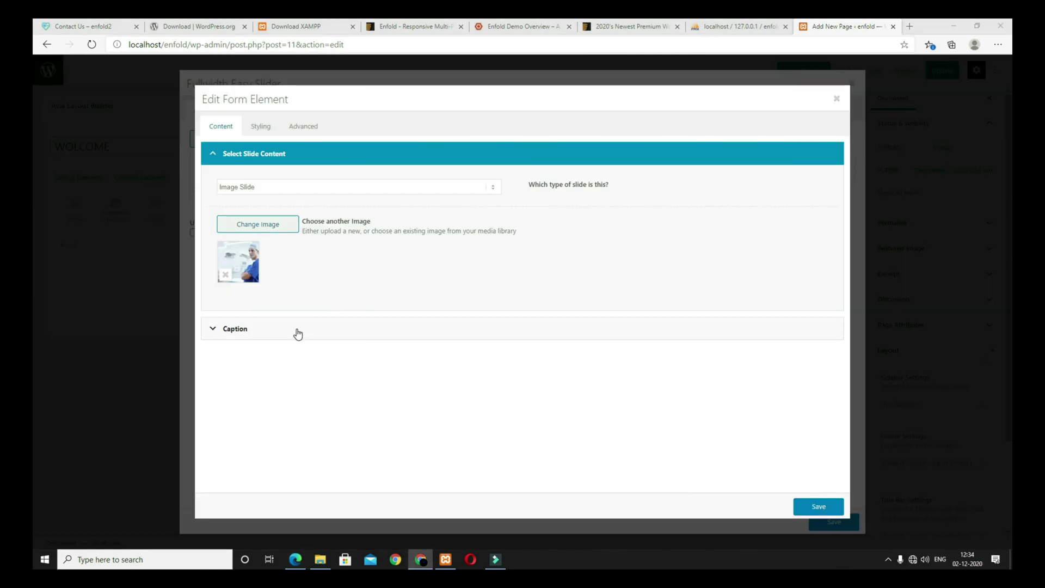
click(297, 333)
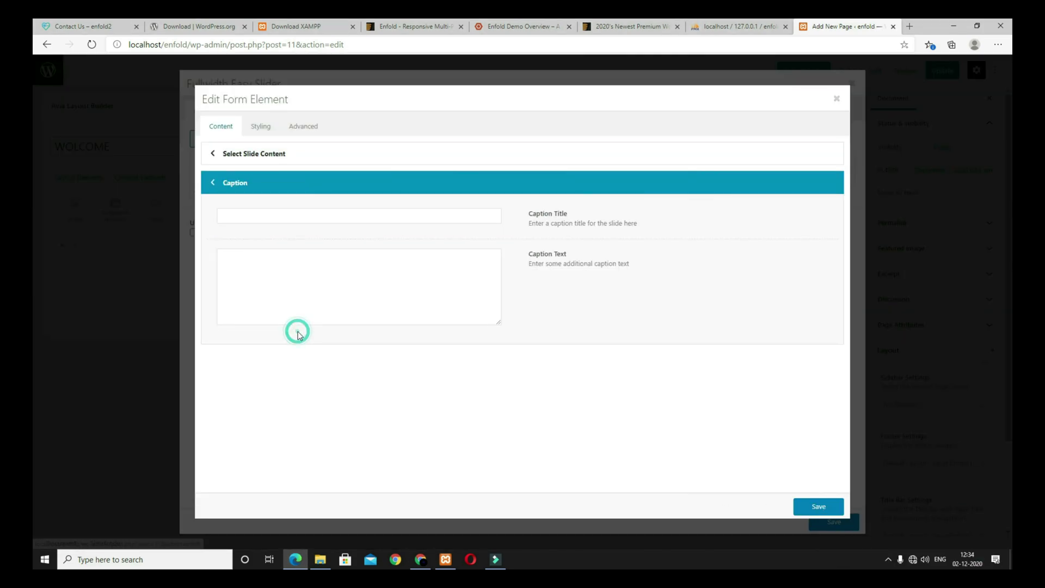
click(262, 215)
text(ENFOLD THEME TUTOROAL)
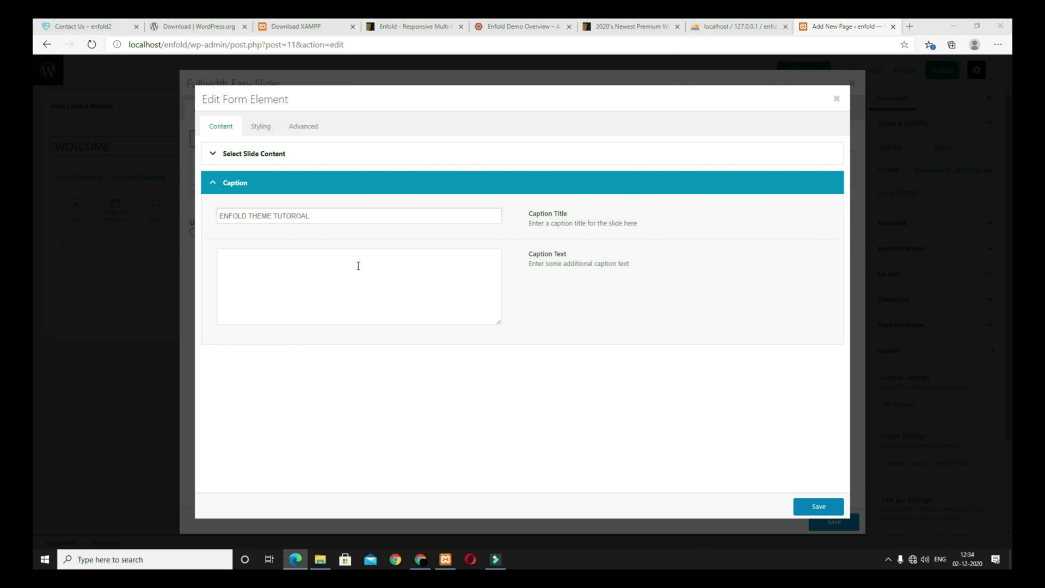
key(alt+Tab)
click(418, 273)
text(Best Multipurpose Wordpress Theme Ever.)
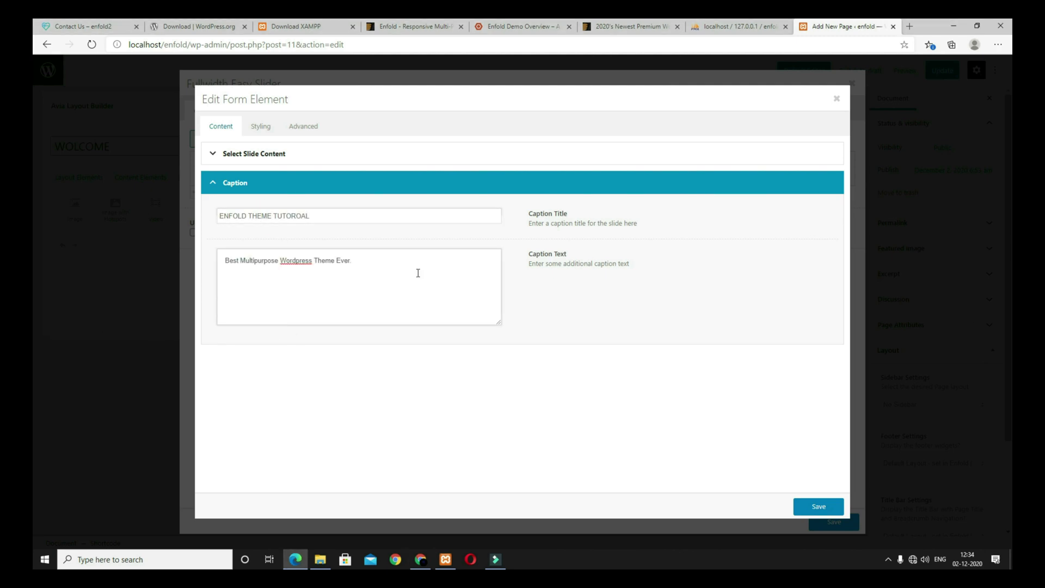
Step: Style the caption left without frame, with 80px title and 25px text size
click(263, 126)
click(247, 187)
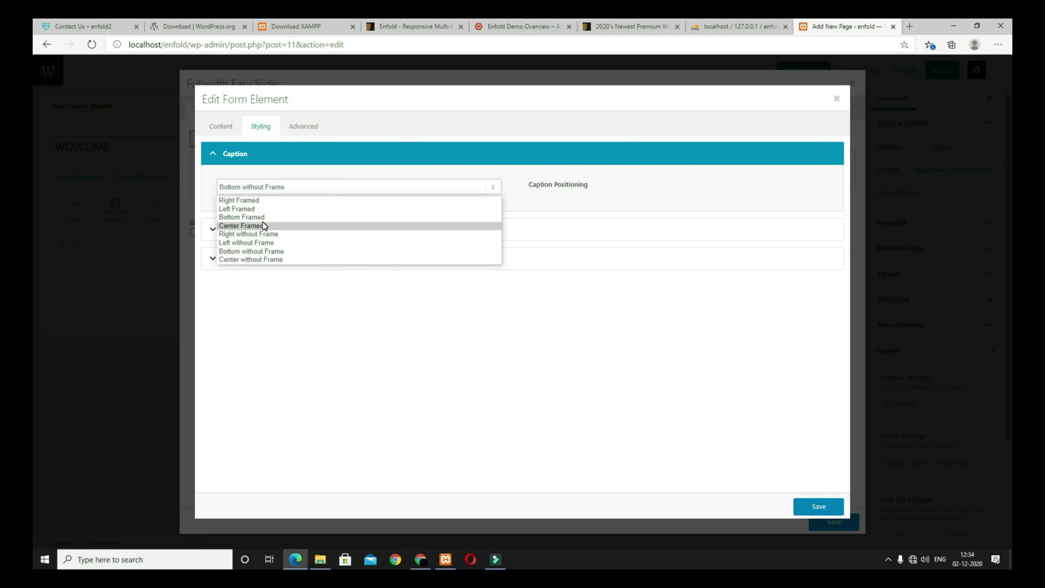
click(264, 242)
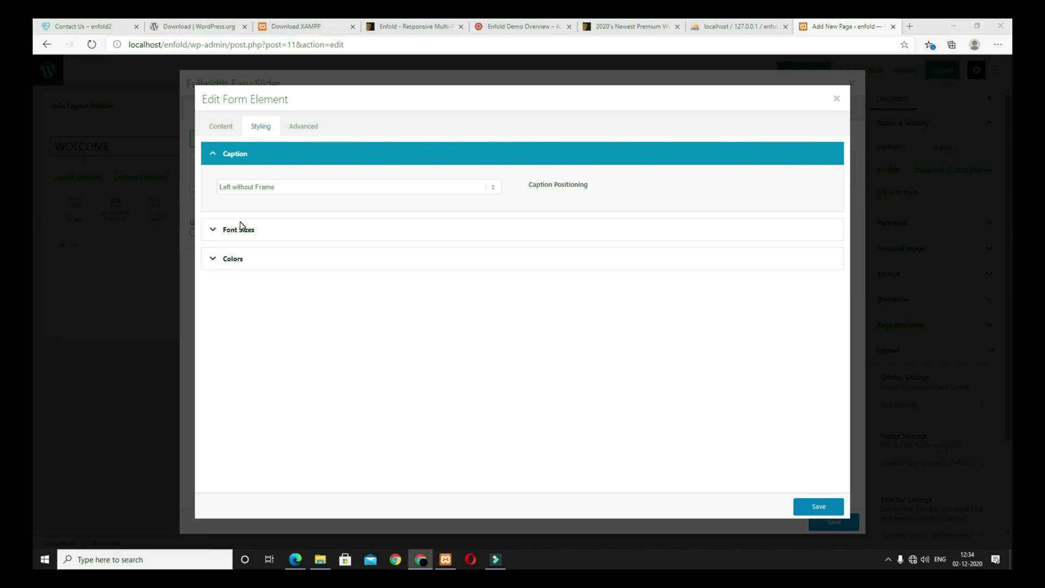
click(242, 227)
click(289, 265)
scroll(314, 354, down, 5)
scroll(314, 353, down, 6)
click(297, 422)
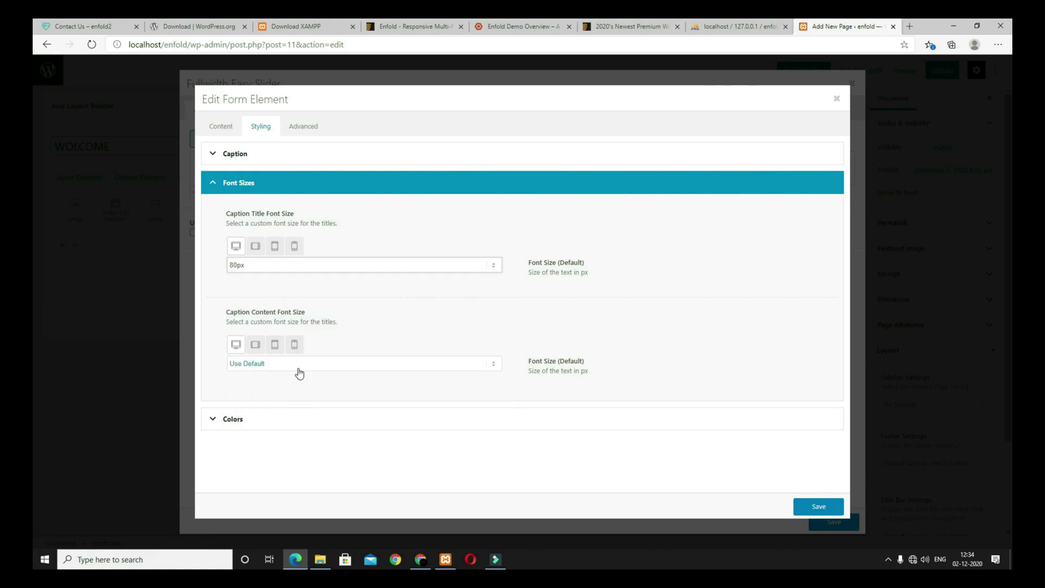
click(367, 364)
scroll(364, 425, down, 2)
click(364, 425)
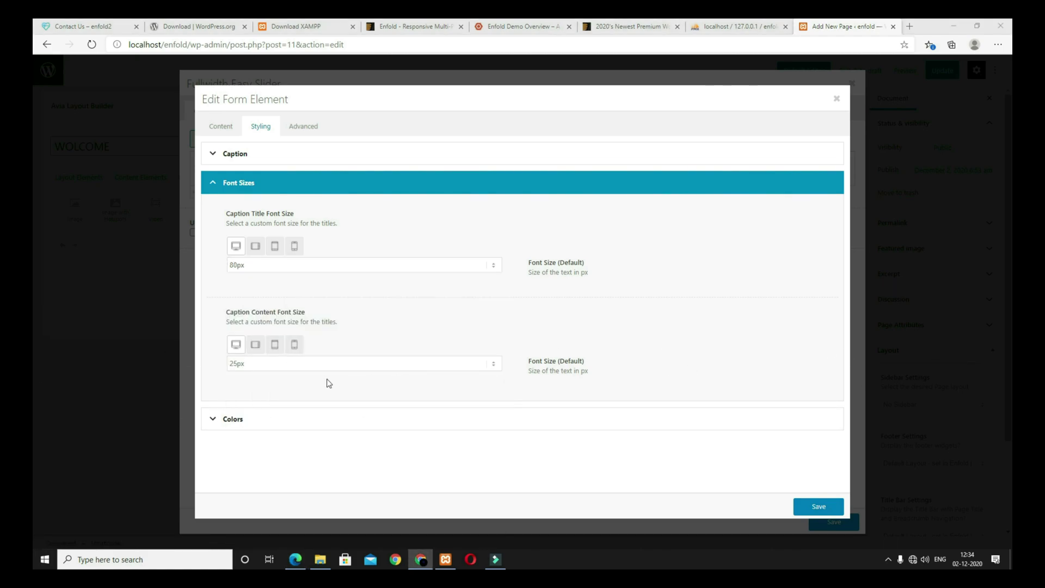
Step: Choose custom caption font colours, then save the slide and the slider
click(297, 419)
click(285, 246)
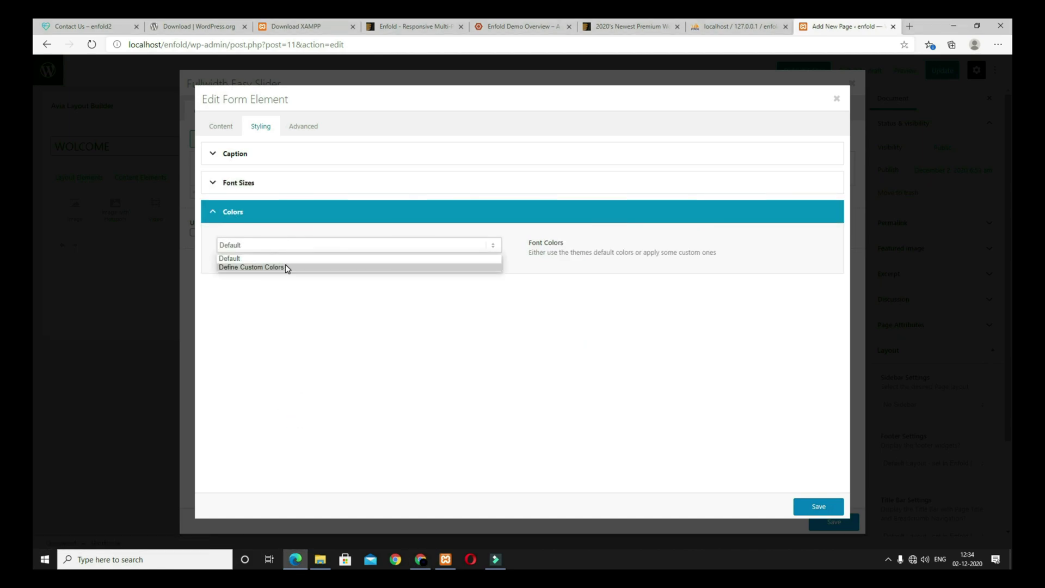
click(287, 268)
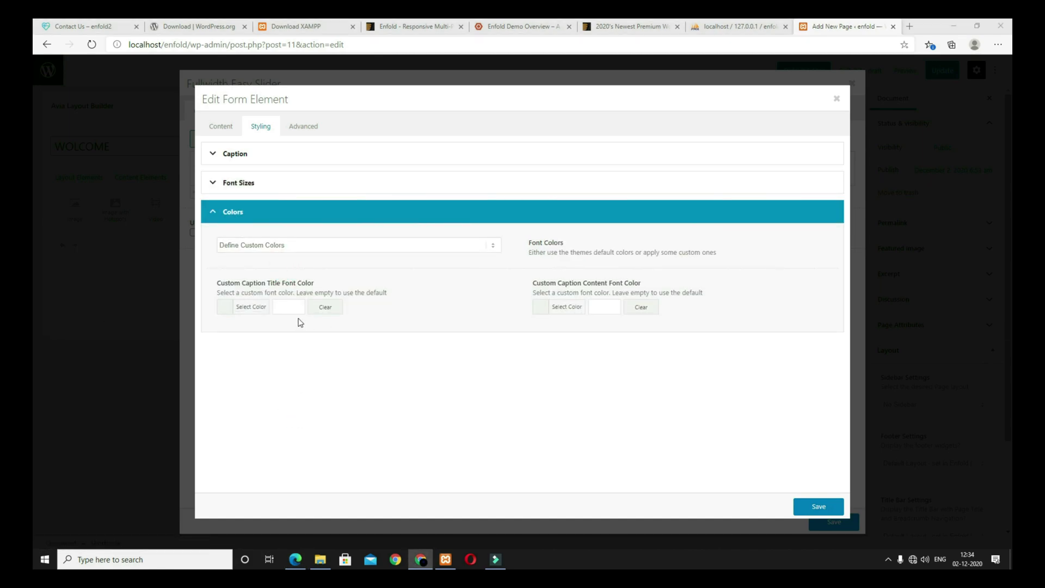
click(281, 304)
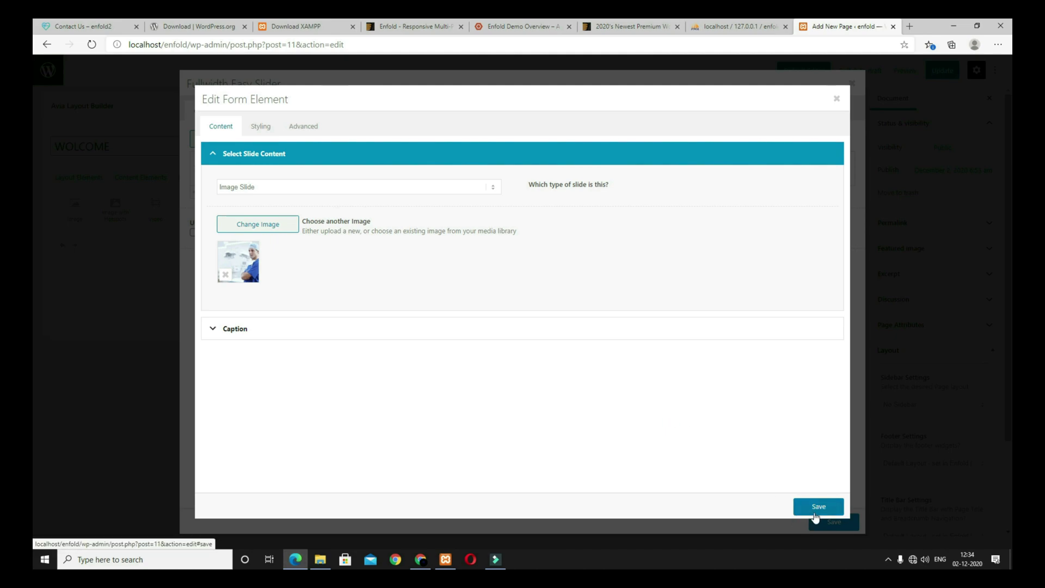
click(816, 507)
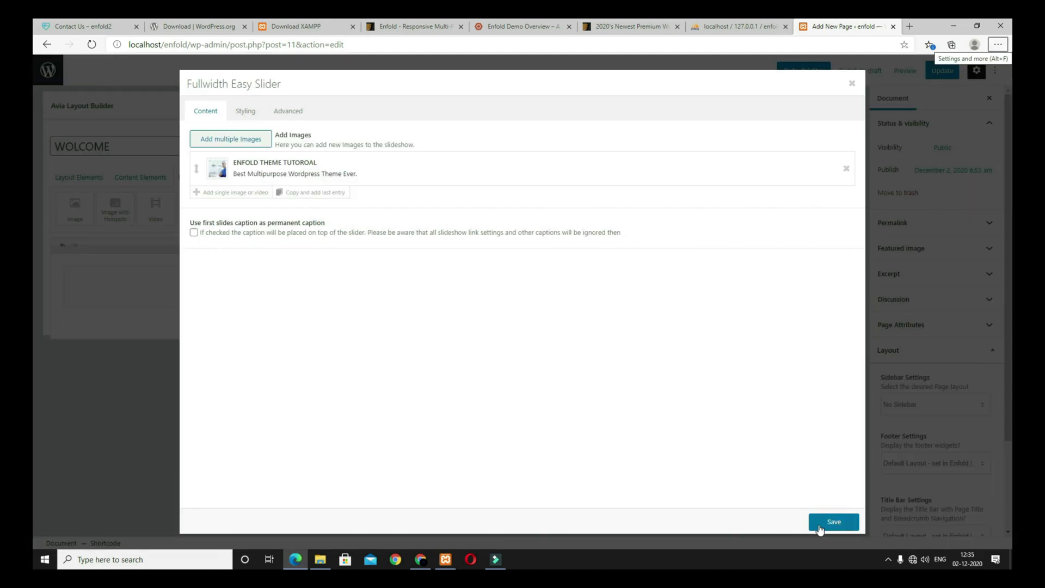
click(819, 527)
Step: Set the full-width slider's image size to Extra Large (1500x1500) and save the slider
click(905, 72)
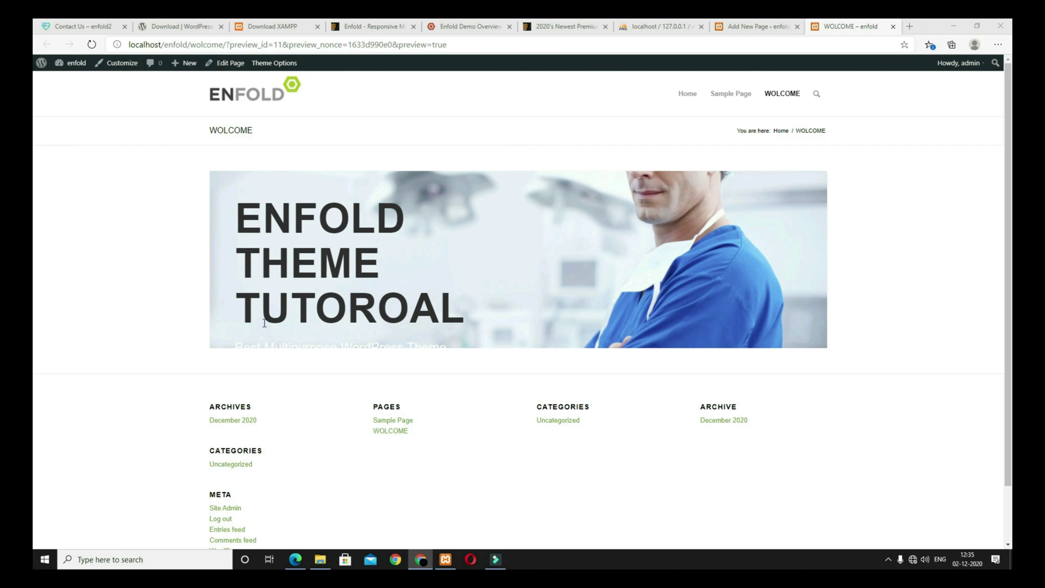
click(751, 27)
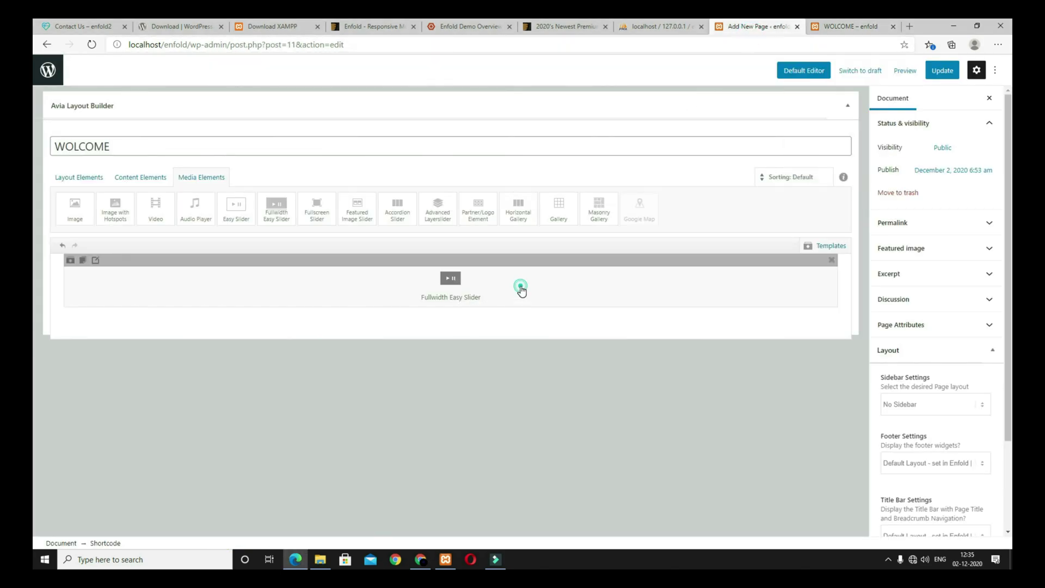
click(520, 287)
click(240, 111)
click(299, 194)
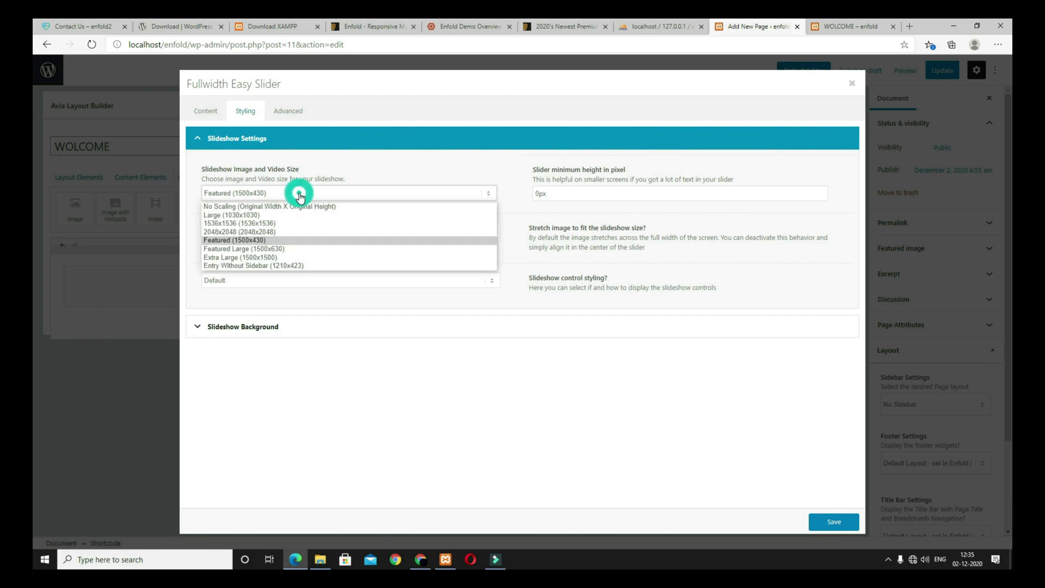
click(301, 196)
click(303, 196)
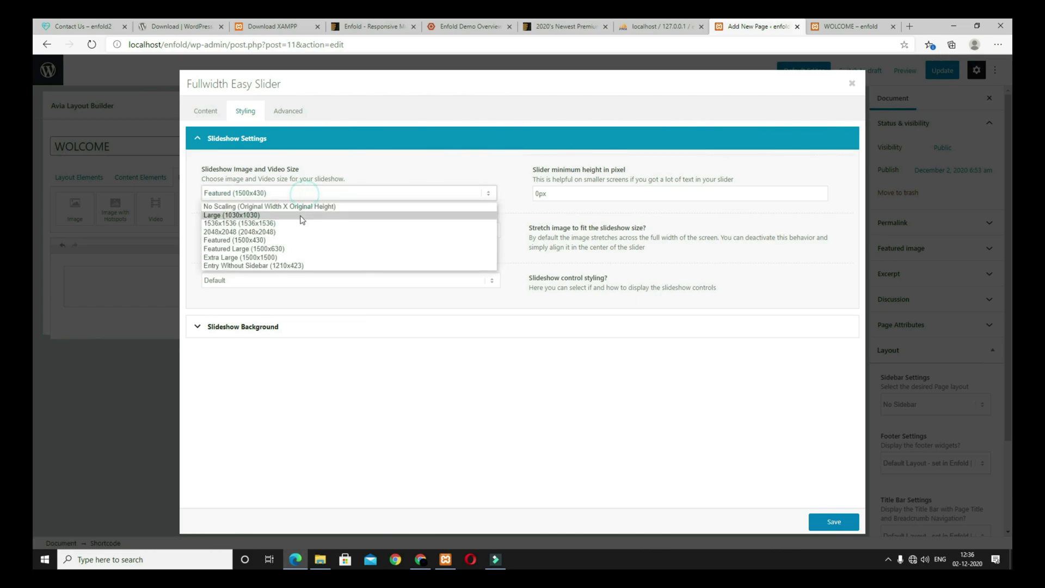
click(246, 259)
click(834, 522)
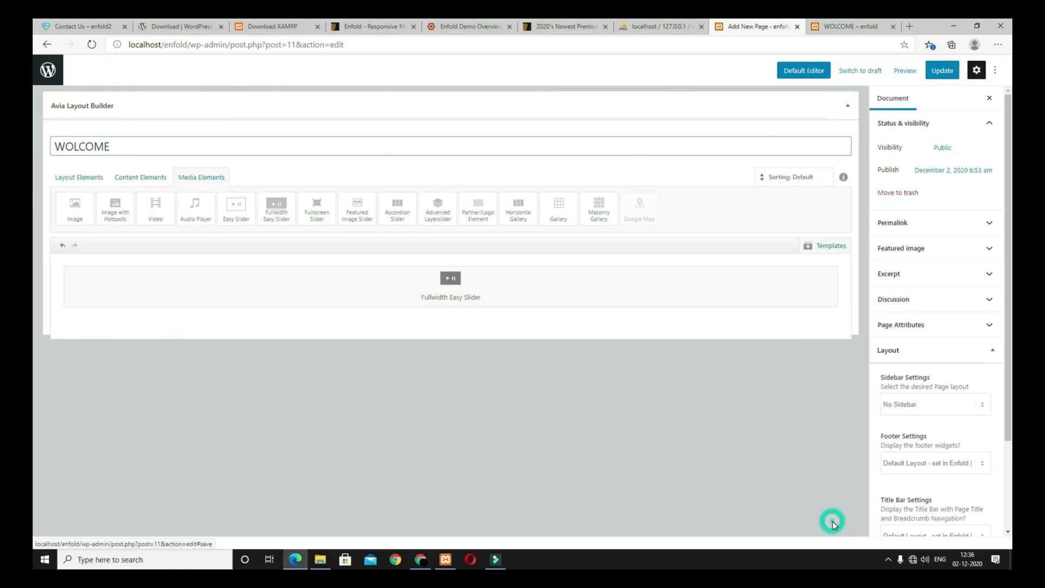
Step: Update the WOLCOME page and preview the wider slider
click(905, 71)
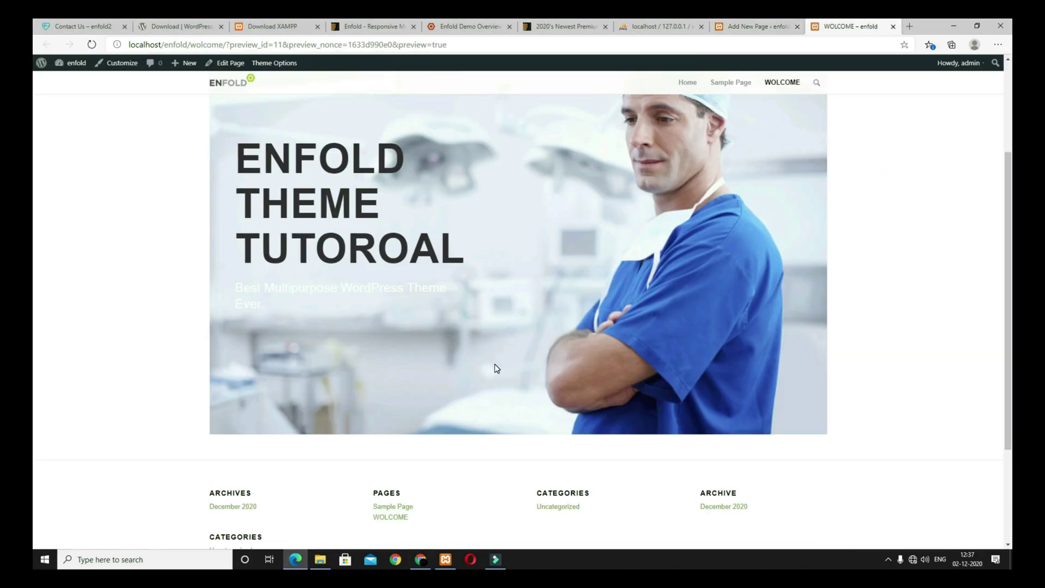
scroll(495, 367, up, 3)
scroll(492, 368, down, 3)
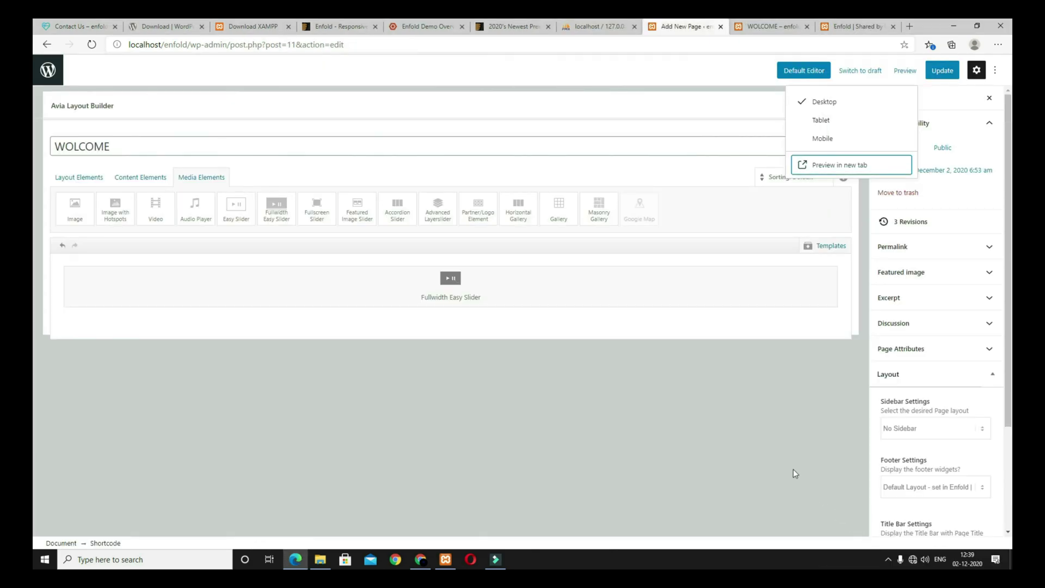
click(787, 464)
click(948, 72)
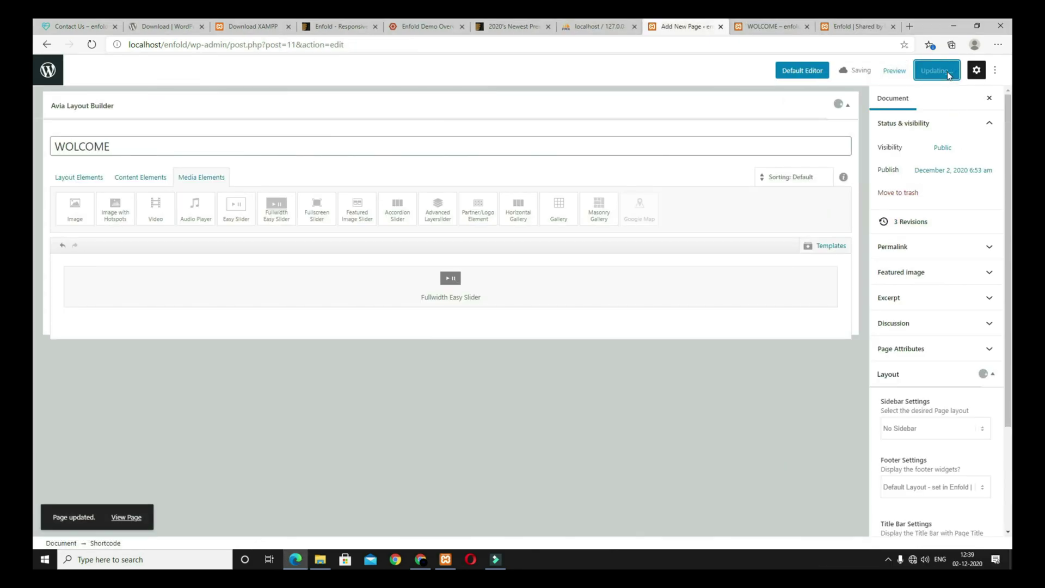
click(904, 72)
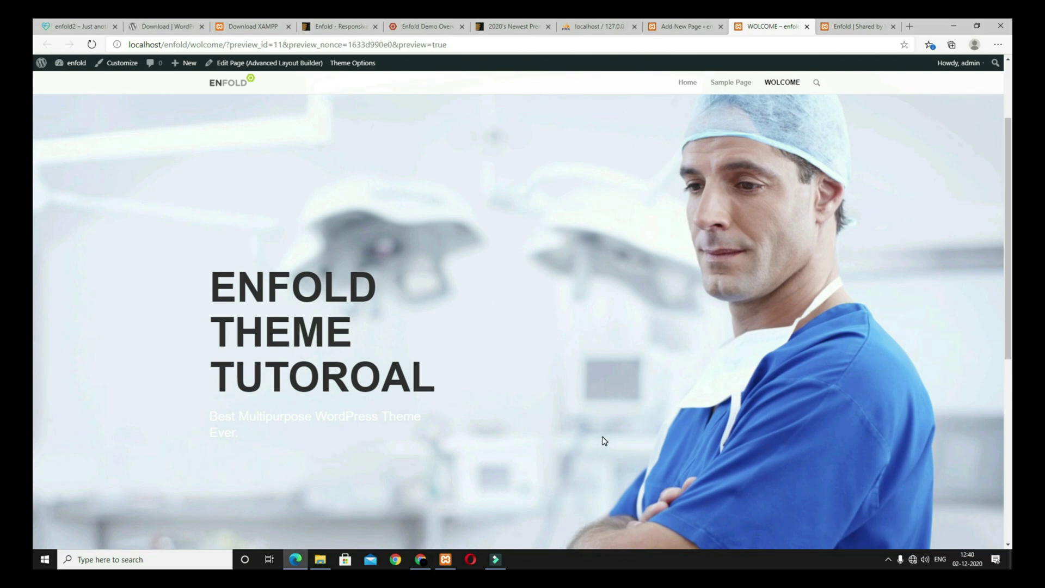
Step: Compare the preview against the enfold2 demo's hero slider
click(79, 26)
scroll(426, 328, down, 4)
scroll(427, 328, up, 4)
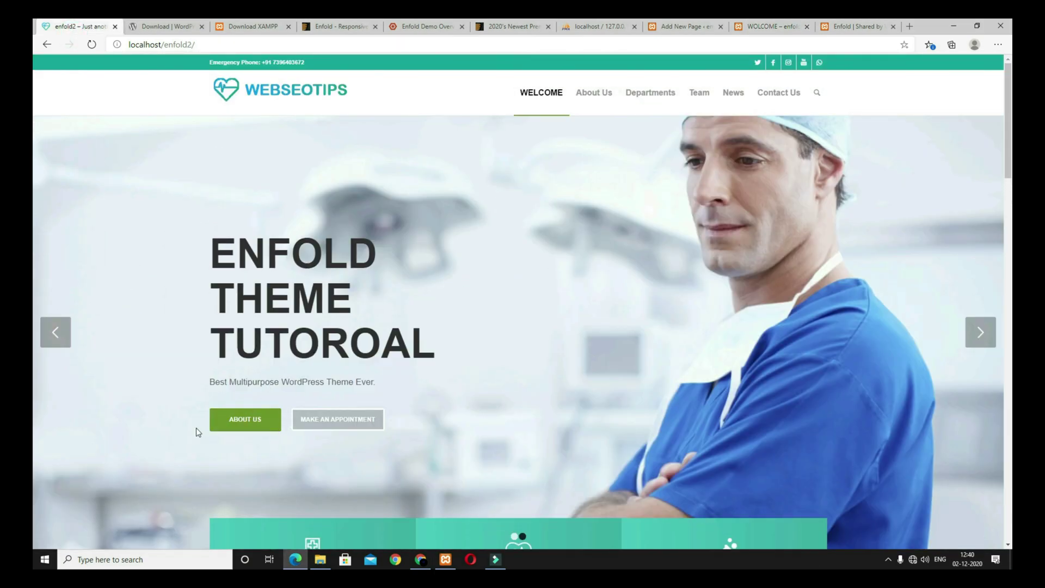
drag(376, 383, 225, 383)
click(808, 23)
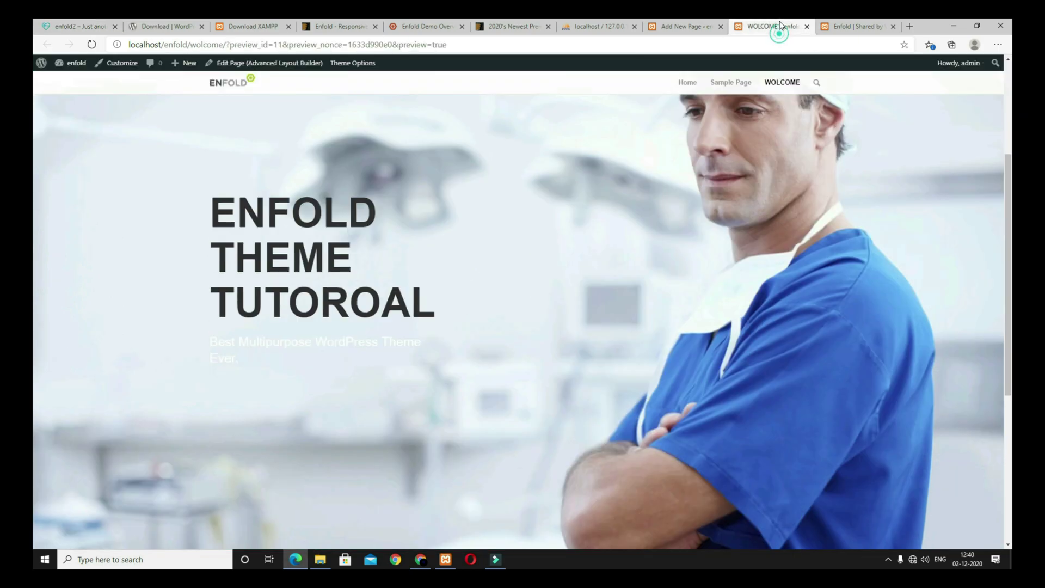
scroll(424, 365, down, 2)
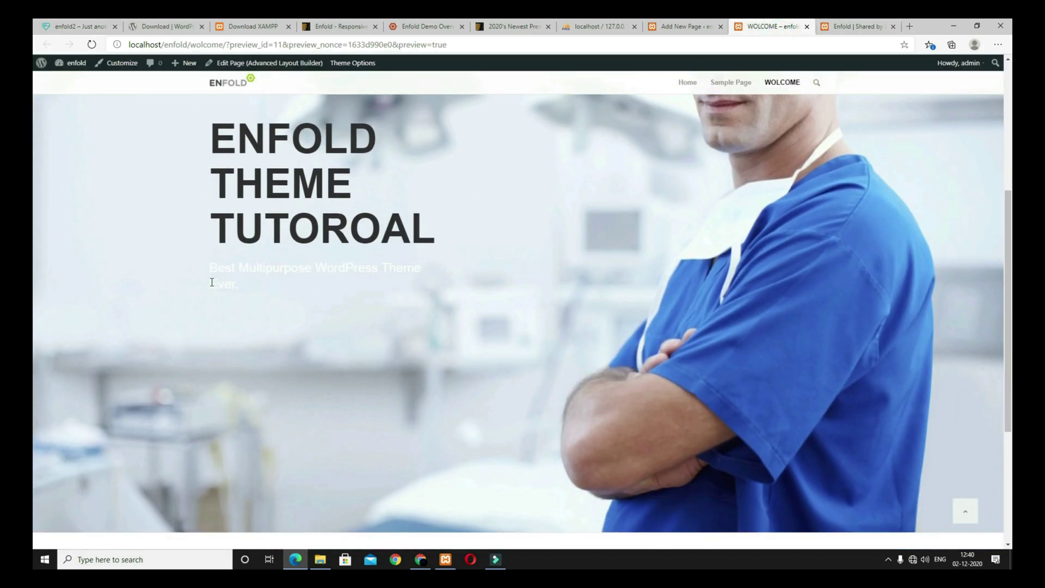
Step: Attach two buttons to the slide in its Advanced link settings
click(686, 27)
click(539, 301)
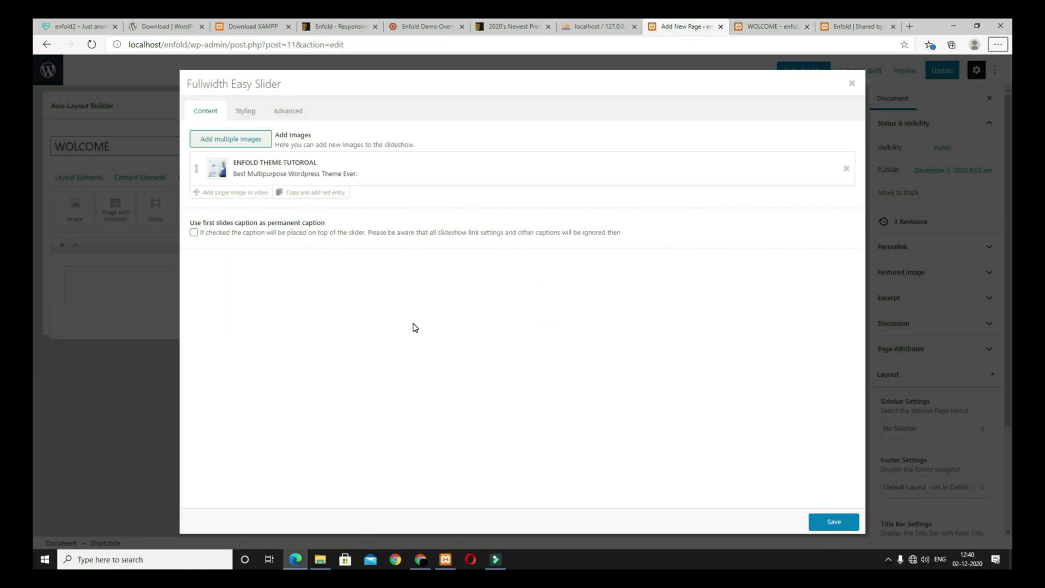
click(330, 175)
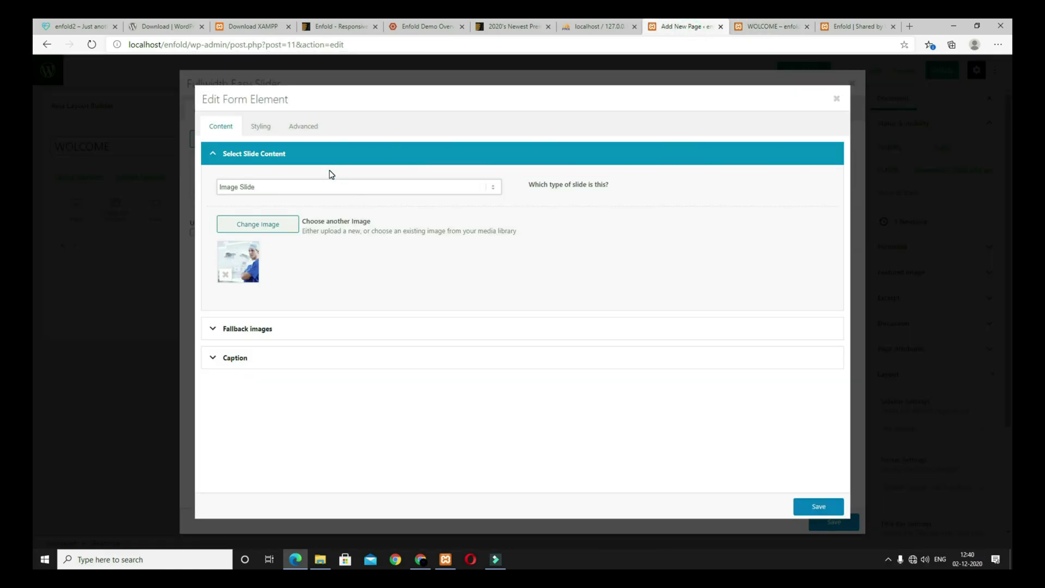
click(304, 131)
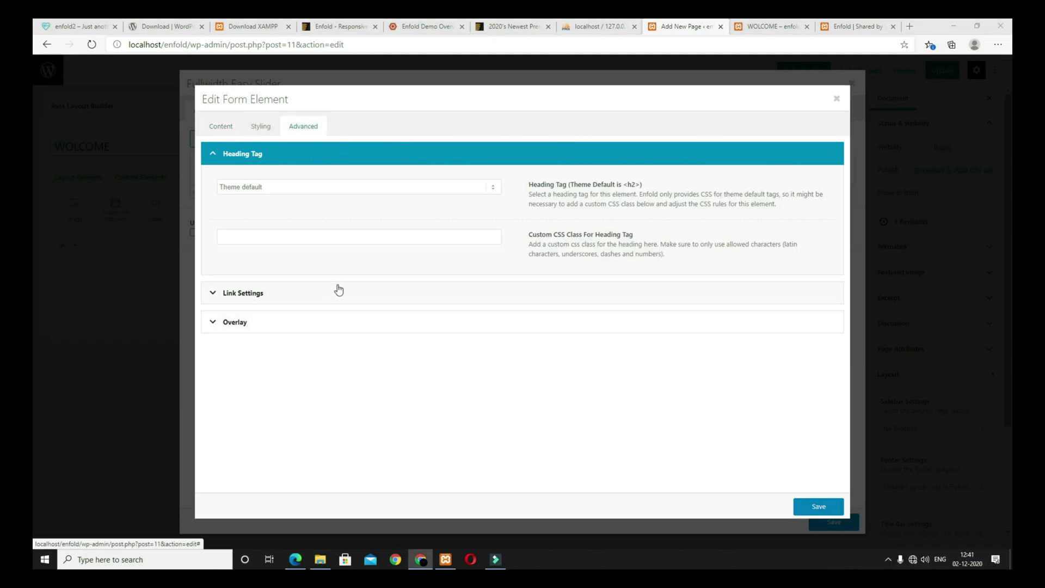
click(264, 296)
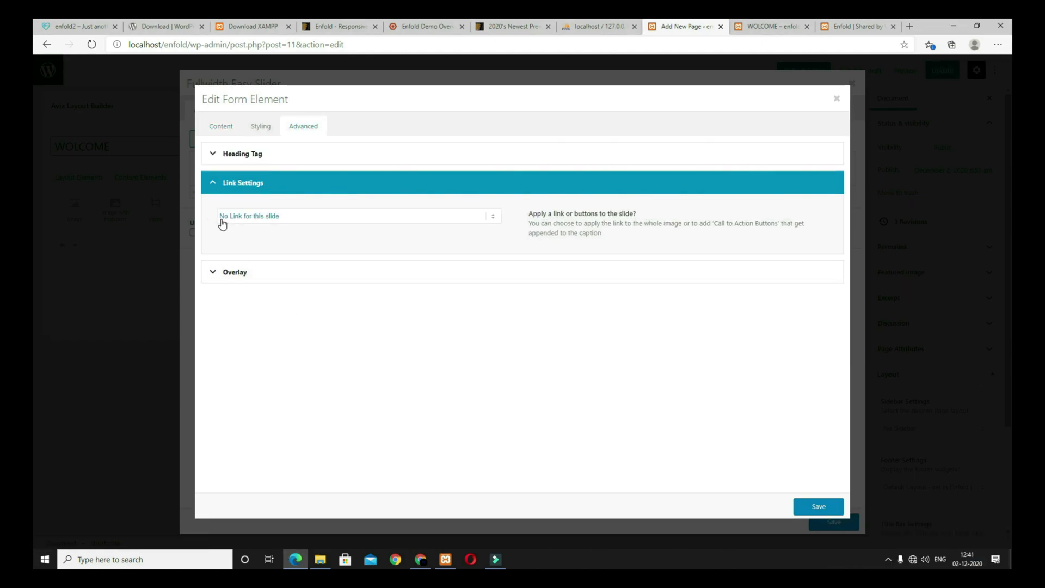
click(315, 221)
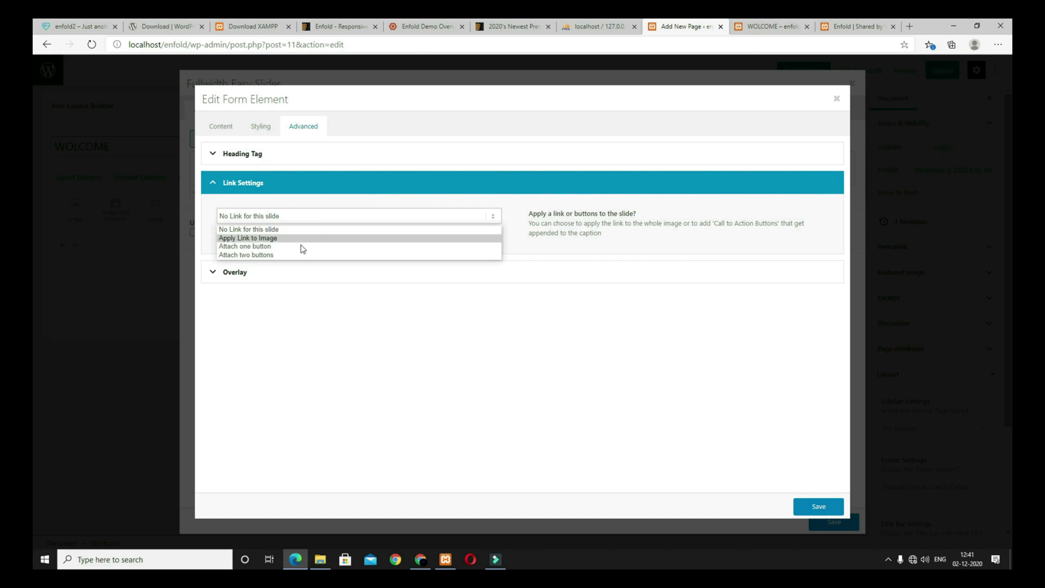
click(250, 255)
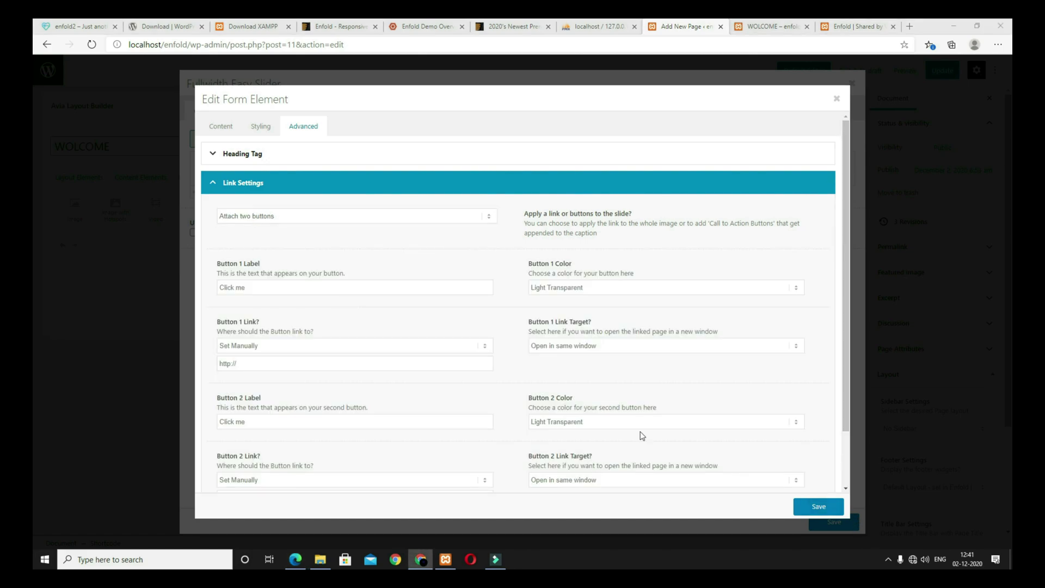
Step: Label the buttons 'About Us' in Theme Color and 'Make An Appointment'
scroll(340, 307, down, 1)
triple_click(256, 230)
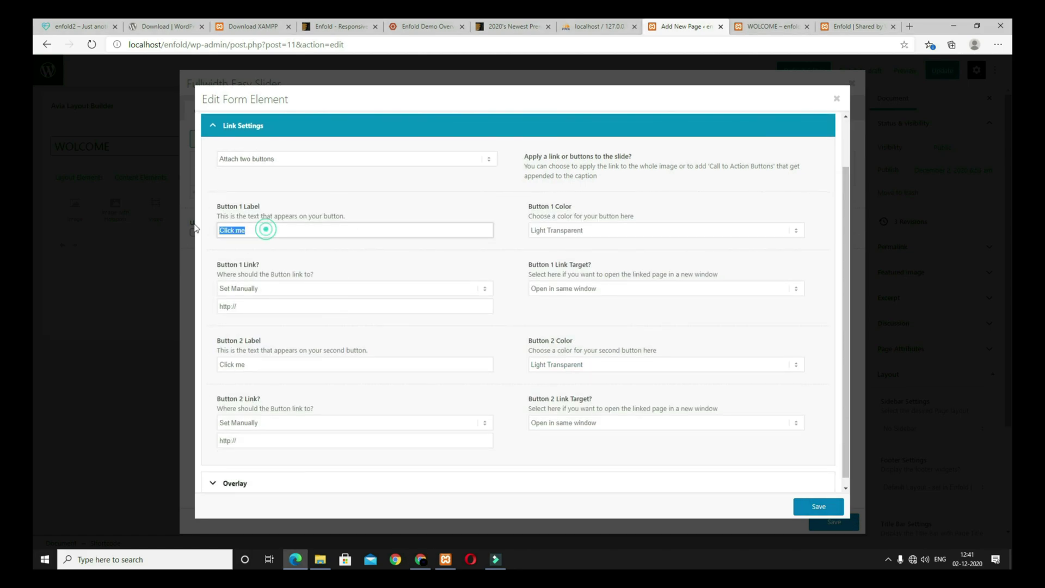
text(About Us)
click(556, 231)
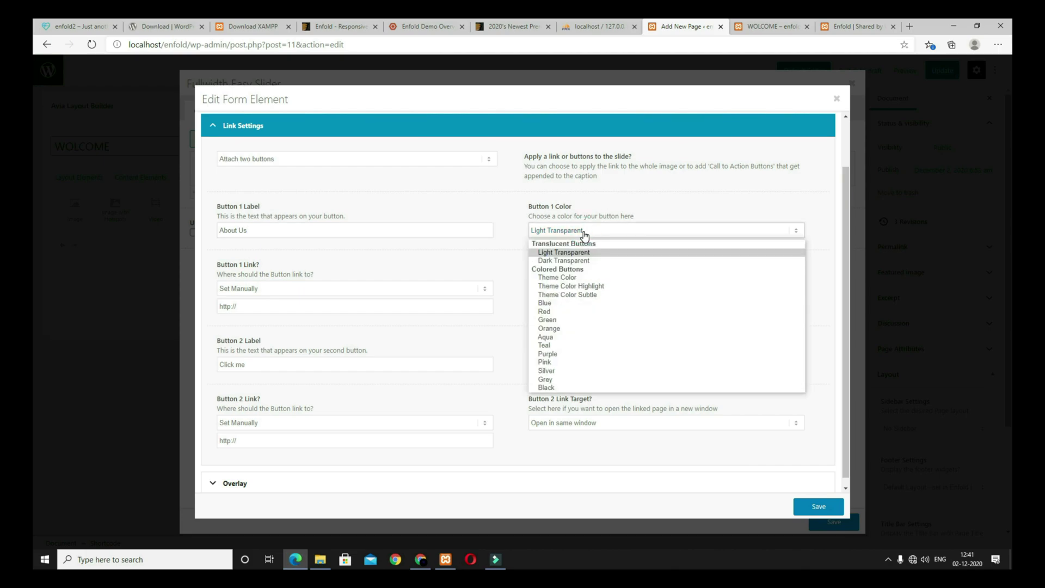
click(578, 280)
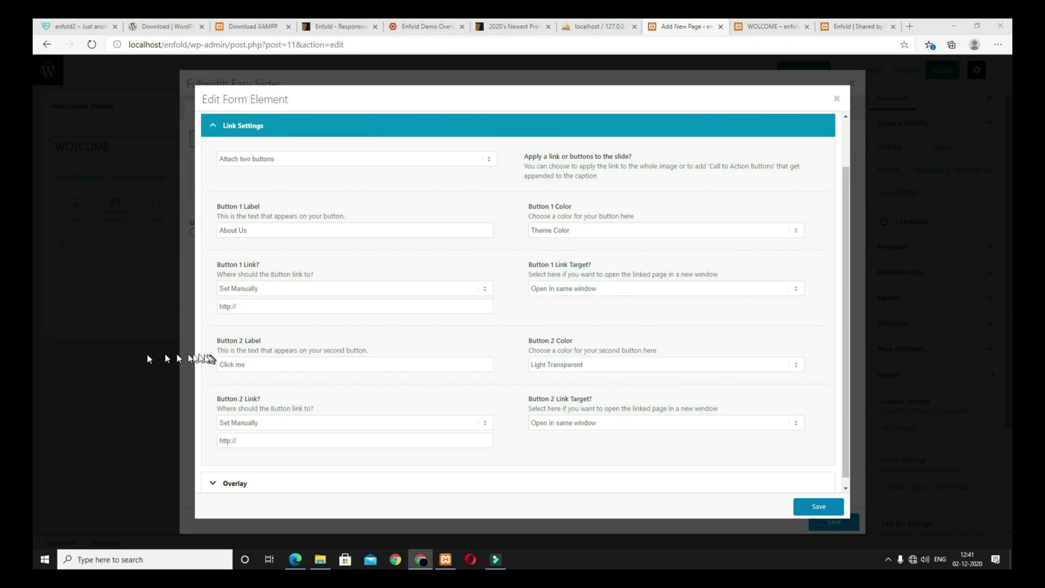
triple_click(272, 364)
text(Make An Appointment)
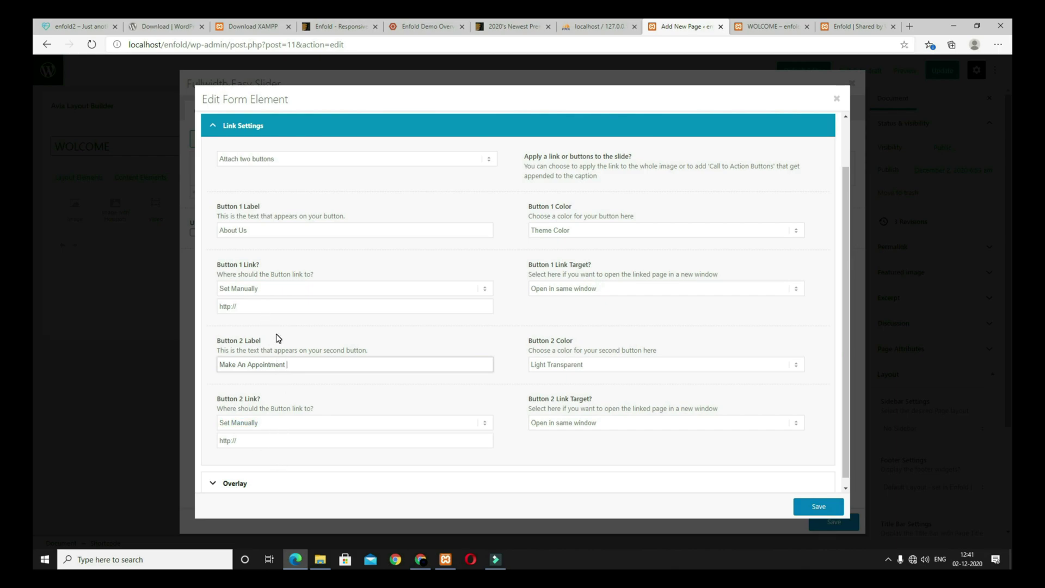
Step: Set the slide's custom caption content font colour to #2d2d2d, then save the slide and slider
click(310, 483)
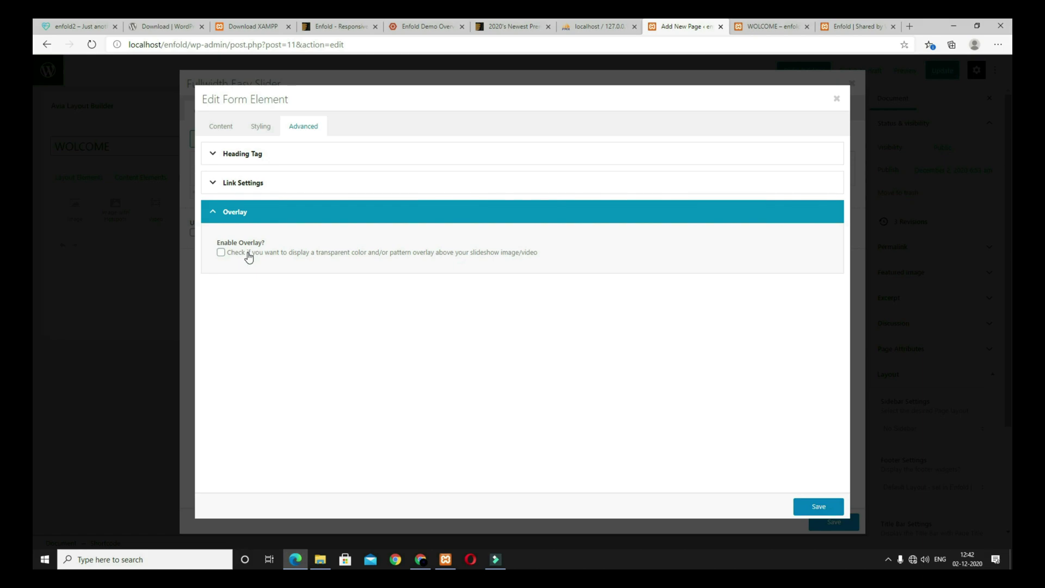
click(266, 133)
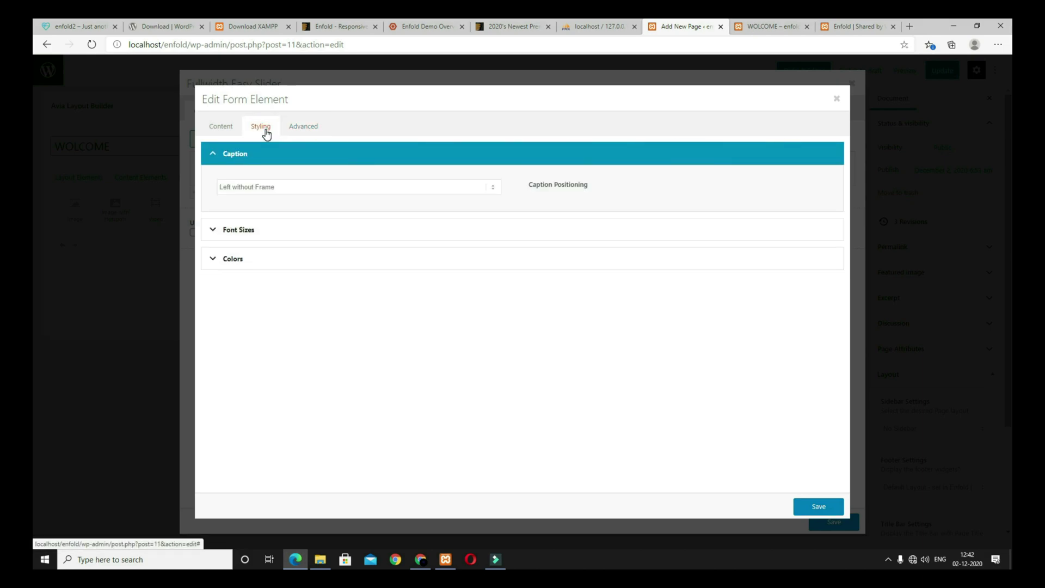
click(264, 258)
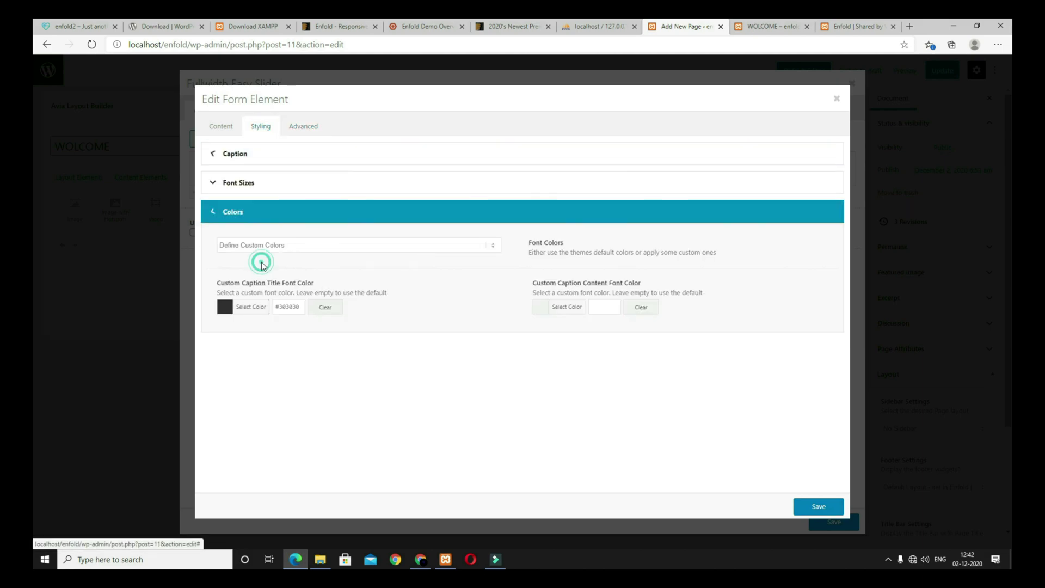
click(601, 306)
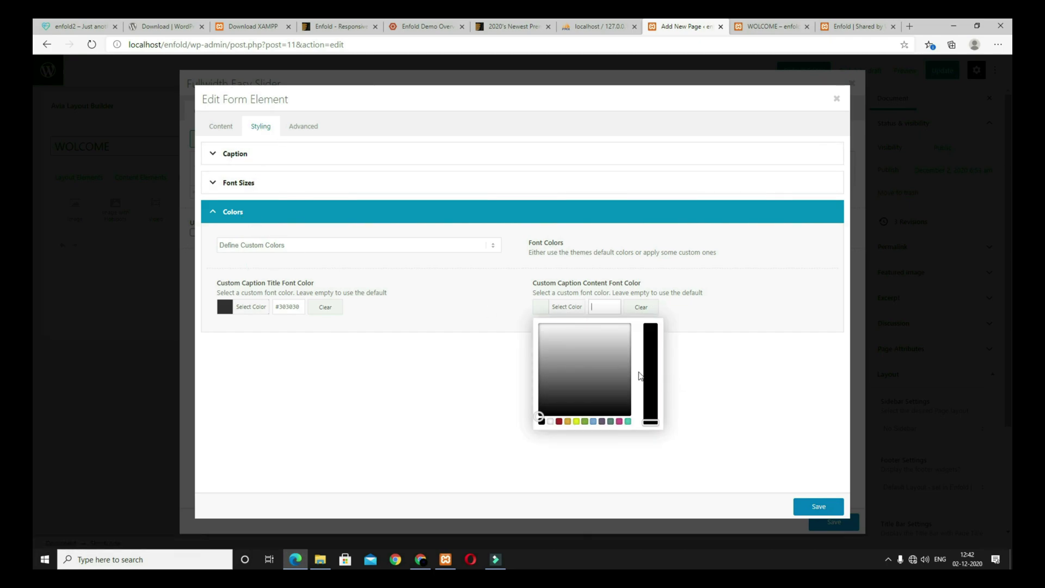
click(549, 397)
click(528, 403)
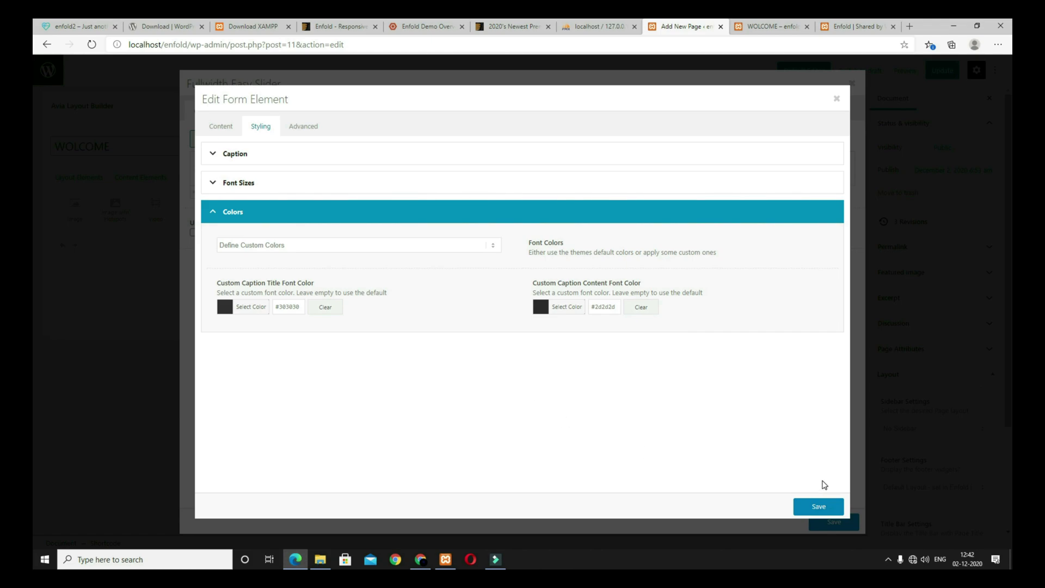
click(819, 506)
click(834, 521)
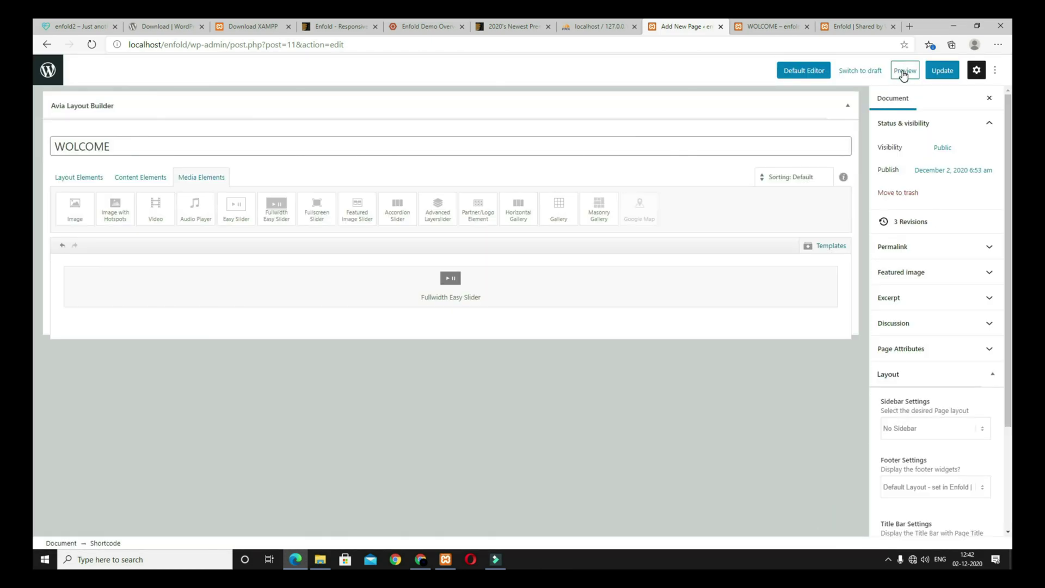
Step: Preview the page to check the slide's new buttons
click(903, 71)
scroll(762, 298, down, 4)
scroll(762, 299, up, 2)
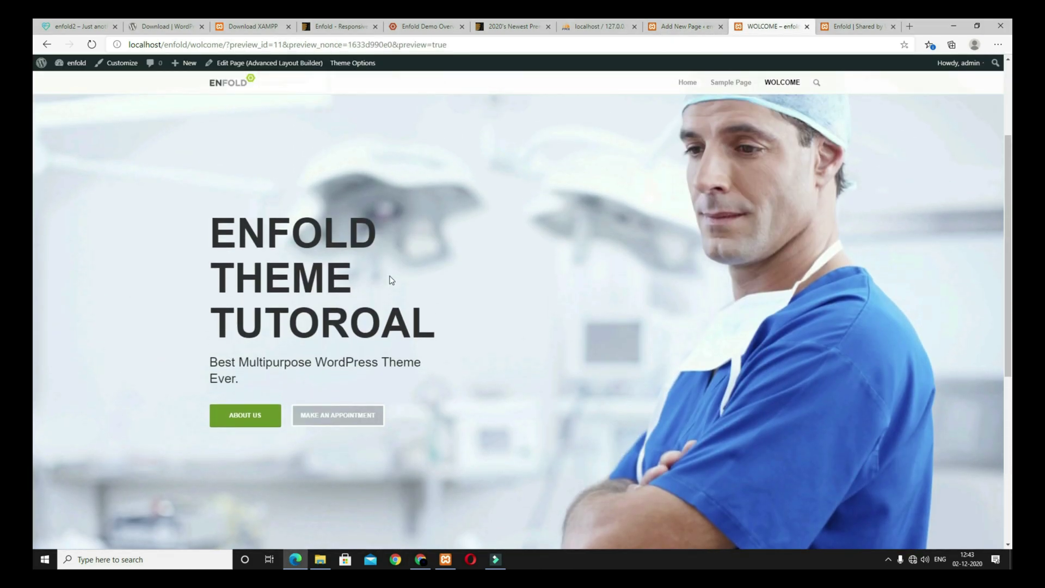
scroll(369, 276, down, 5)
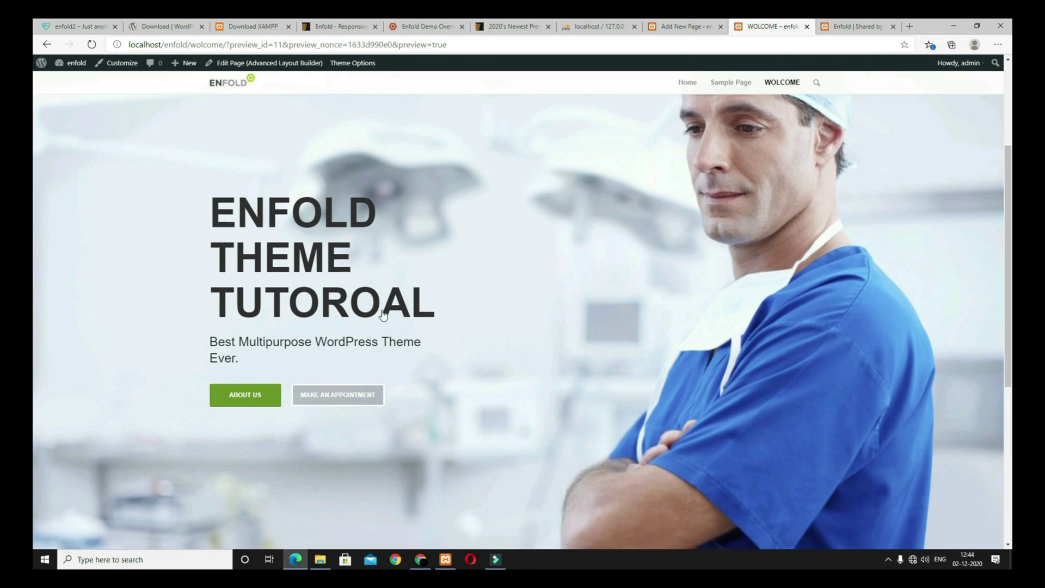
scroll(504, 366, up, 8)
Step: Switch the slider to Featured Large (1500x630) images, save, and check the preview
click(677, 30)
click(509, 292)
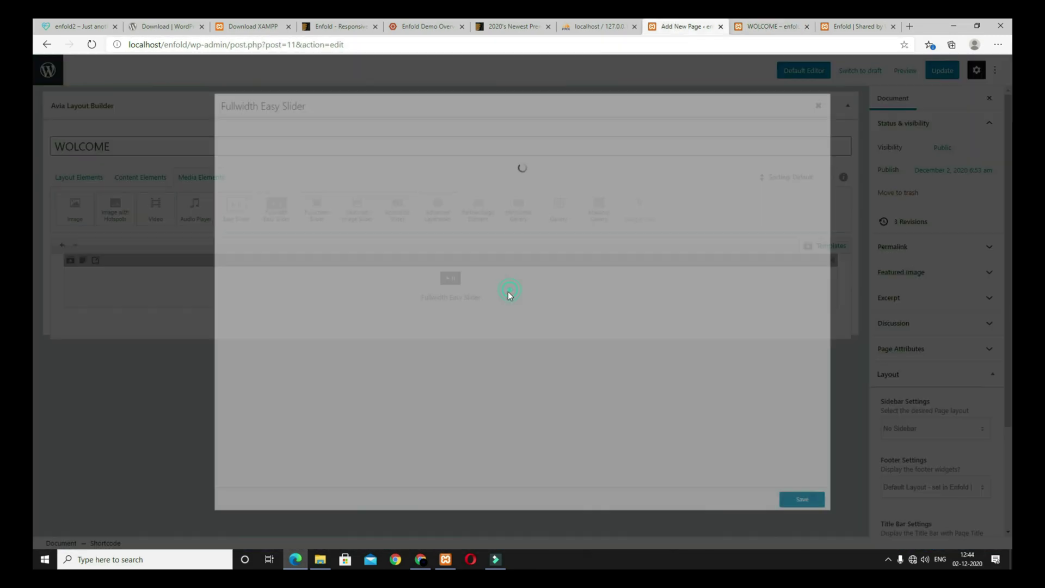
click(244, 111)
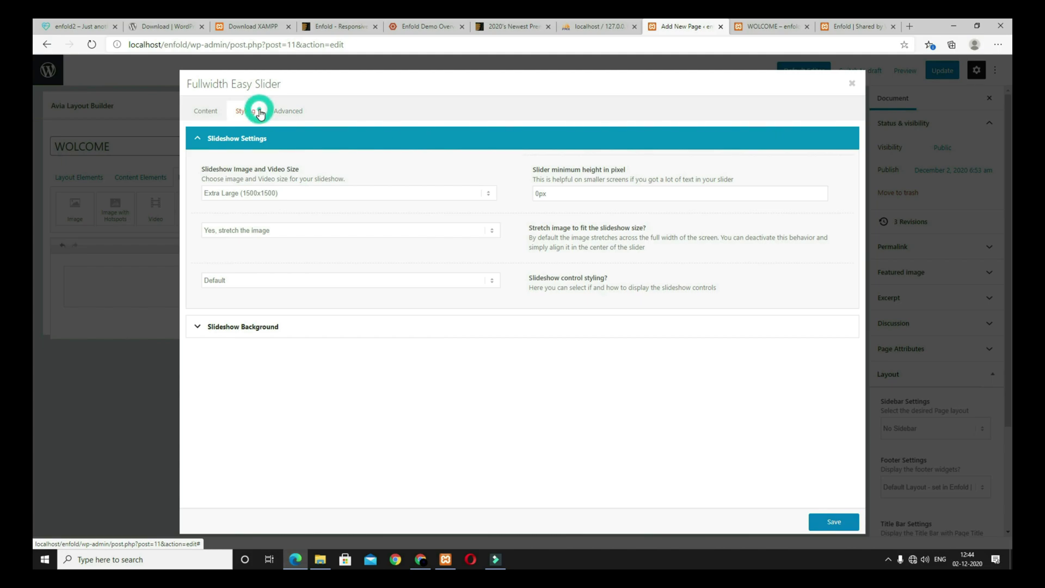
click(251, 194)
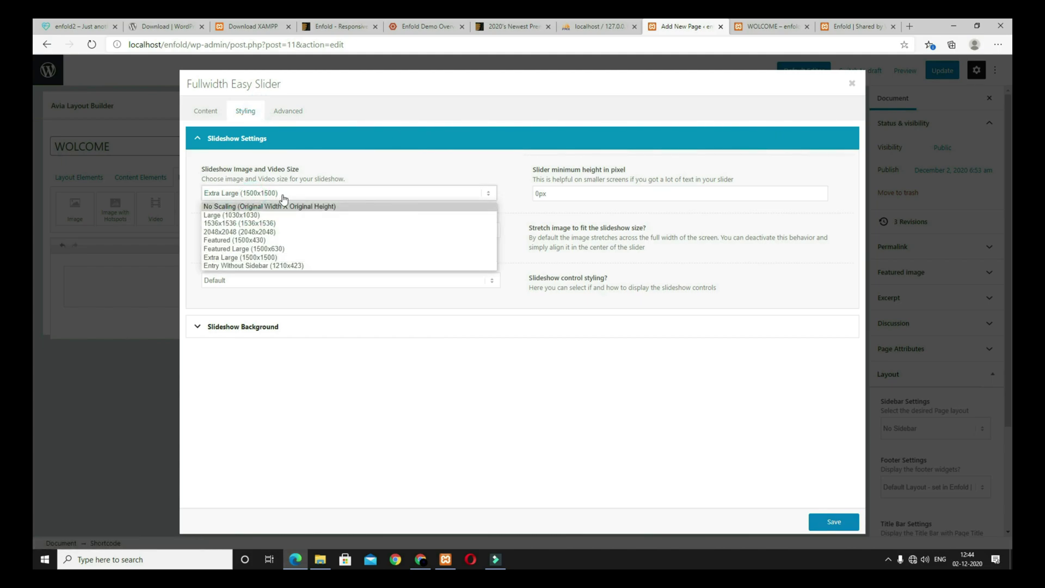
click(271, 250)
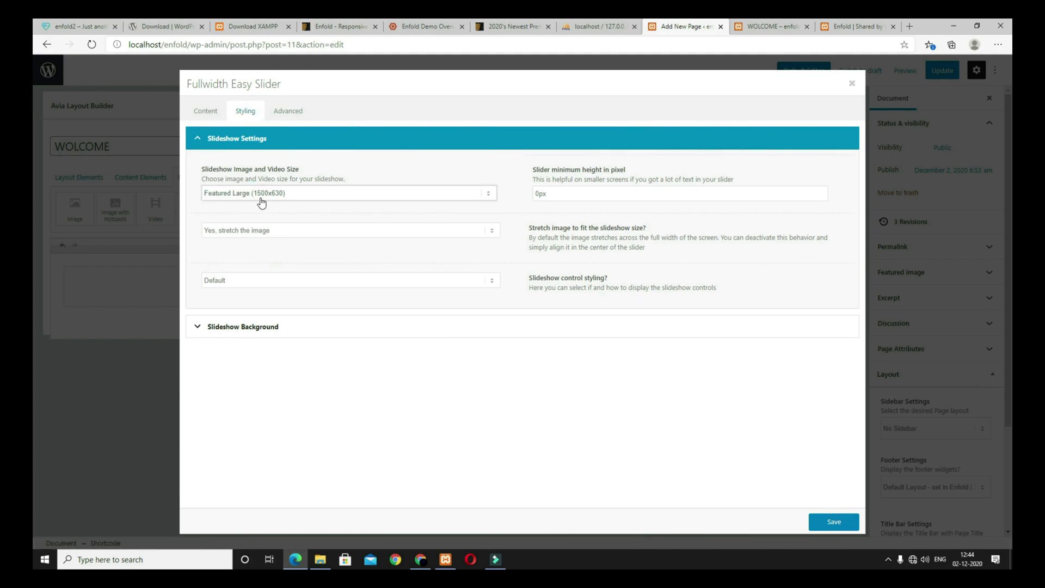
click(832, 522)
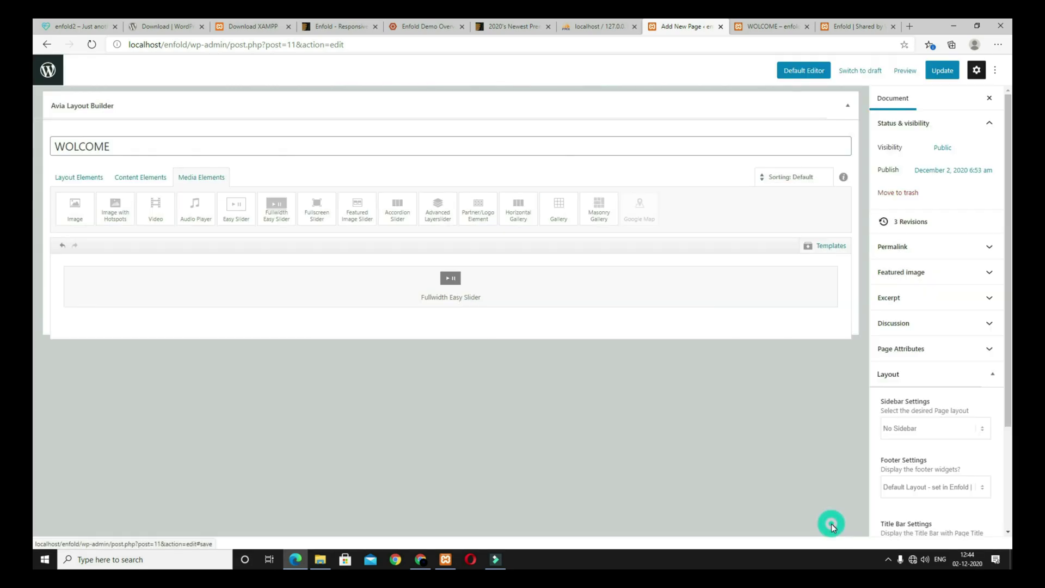
click(905, 70)
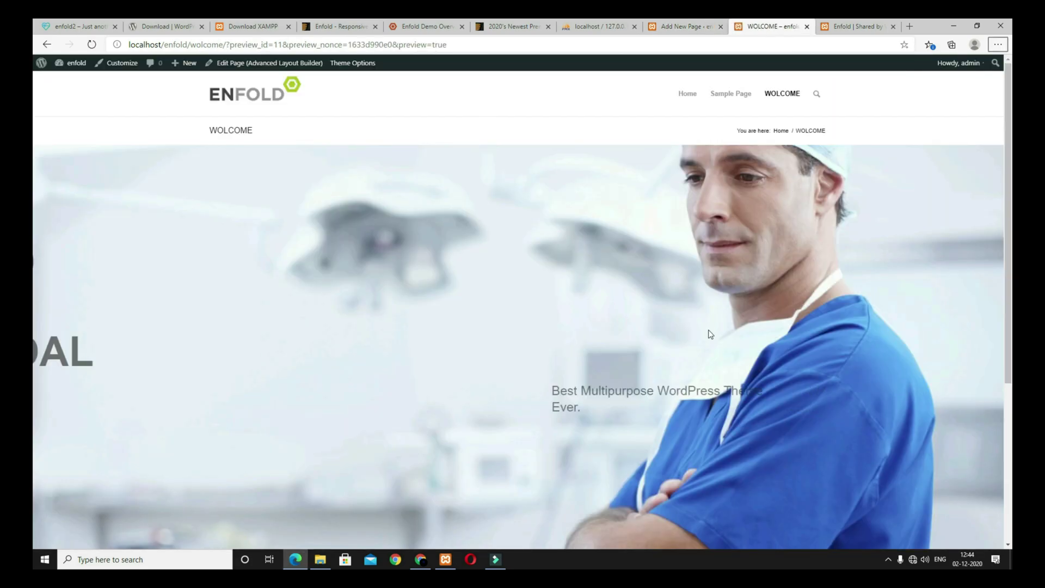
scroll(739, 374, up, 2)
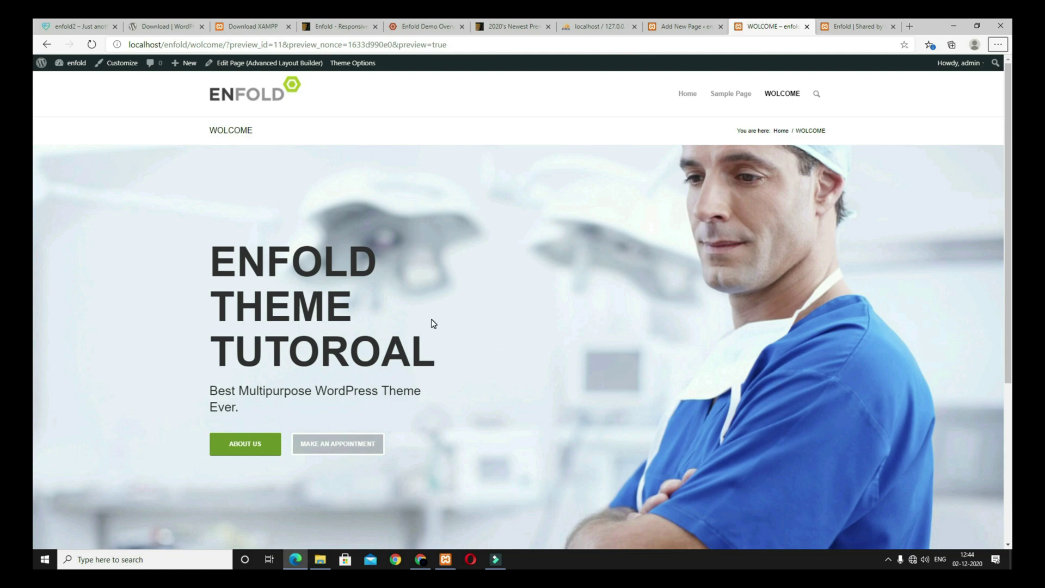
click(683, 26)
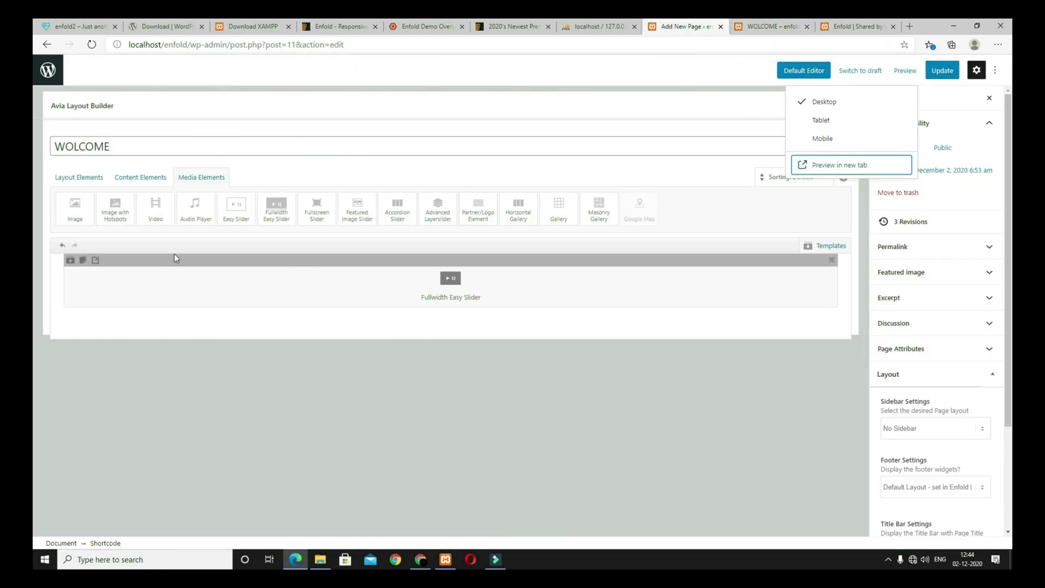
Step: Duplicate the first slide and give the copy the masked-face photo
click(217, 304)
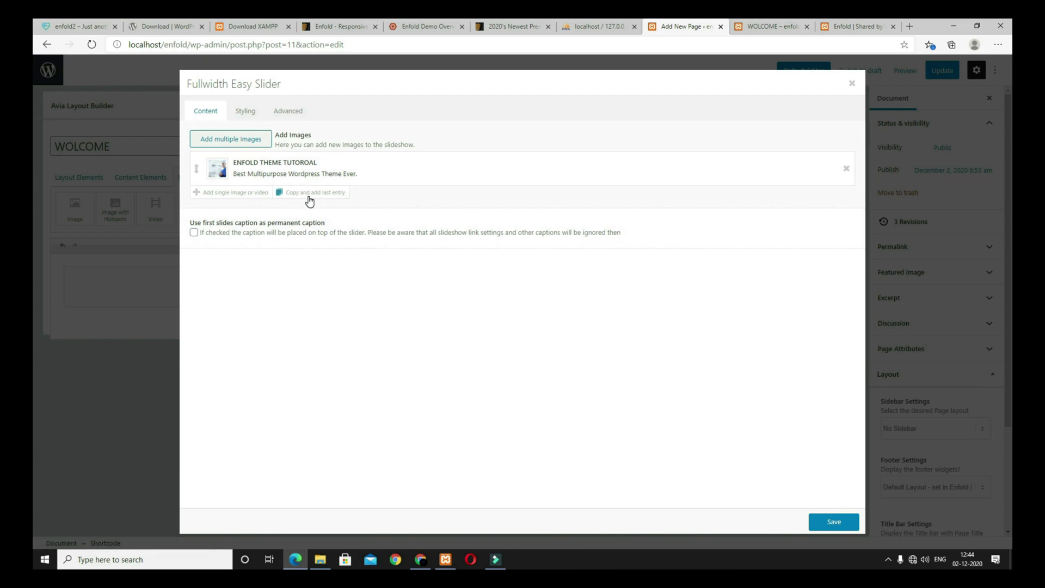
click(339, 197)
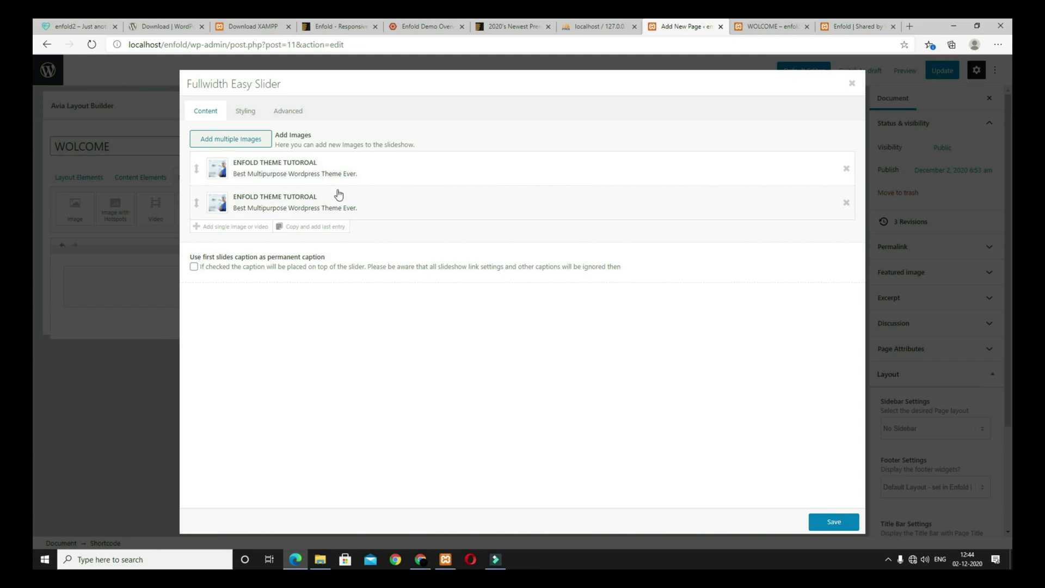
click(315, 203)
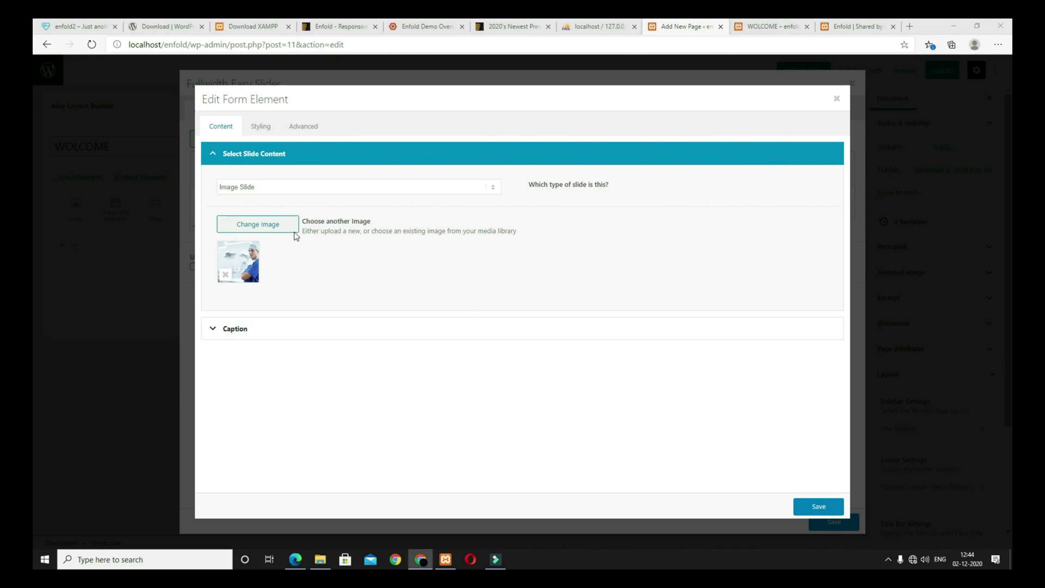
click(275, 227)
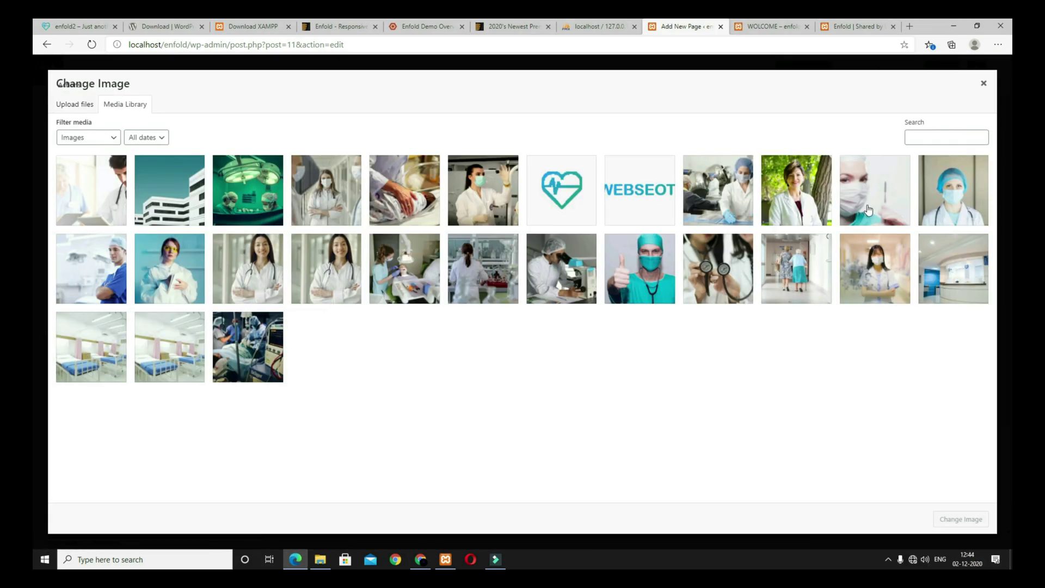
click(856, 212)
click(960, 520)
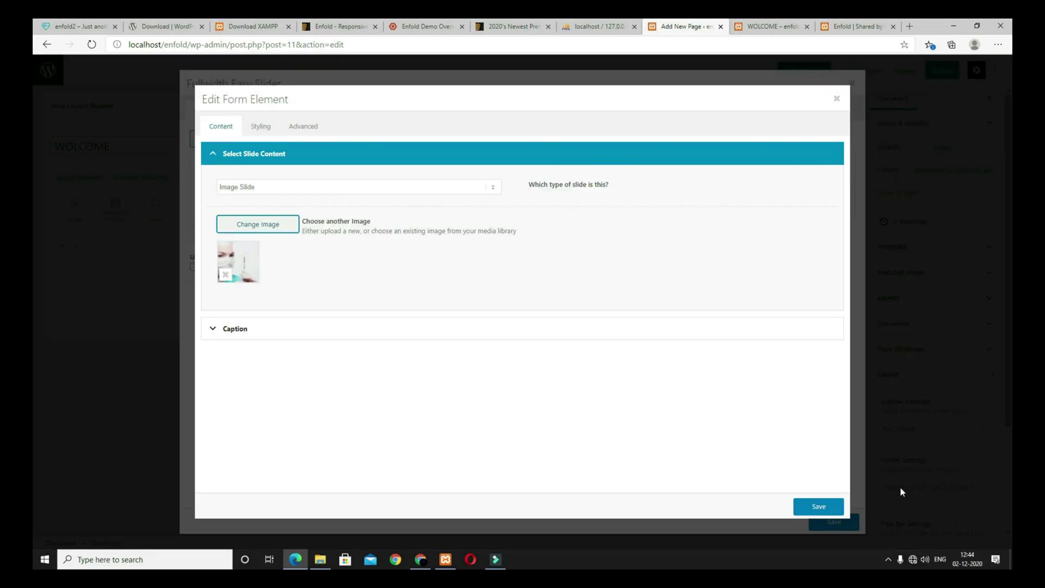
Step: Set the caption title to 'PROFESIONAL RESEARCH' and fill the caption text with Lorem ipsum
click(410, 334)
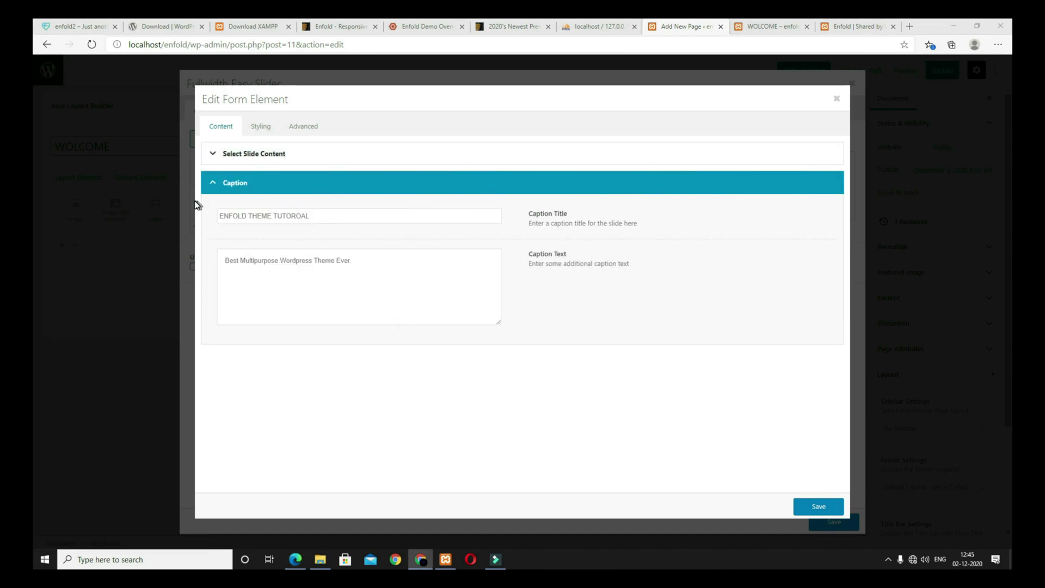
triple_click(329, 216)
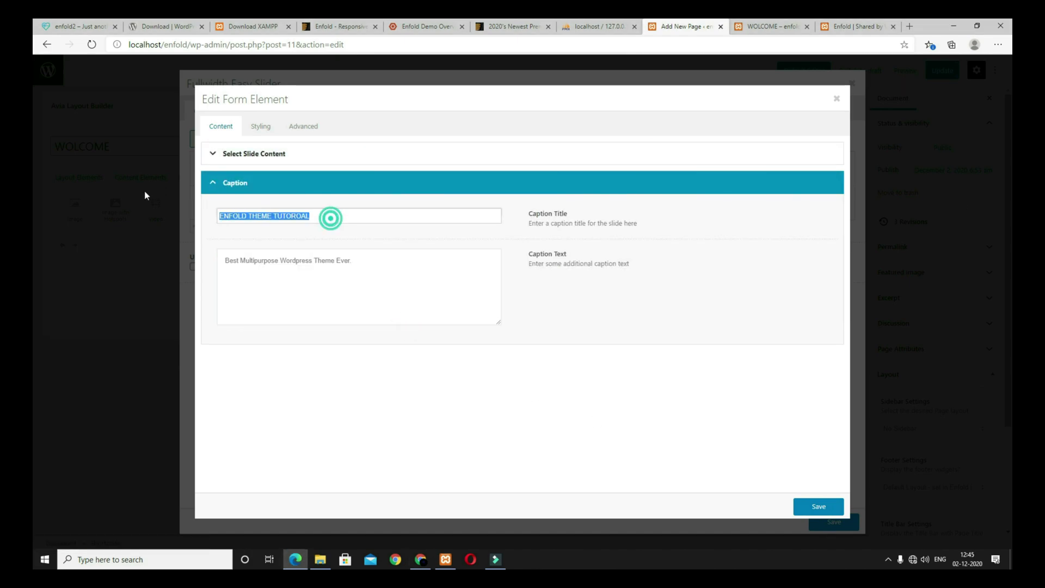
text(PROFESIONAL RESEARCH)
key(alt+Tab)
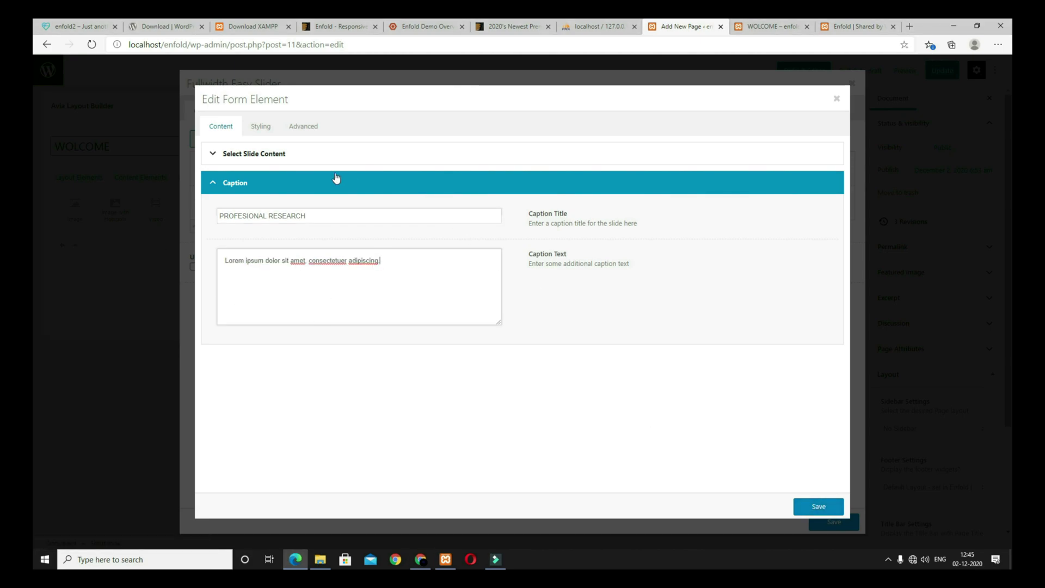
Step: Set the second slide's caption positioning to Right without Frame
click(261, 128)
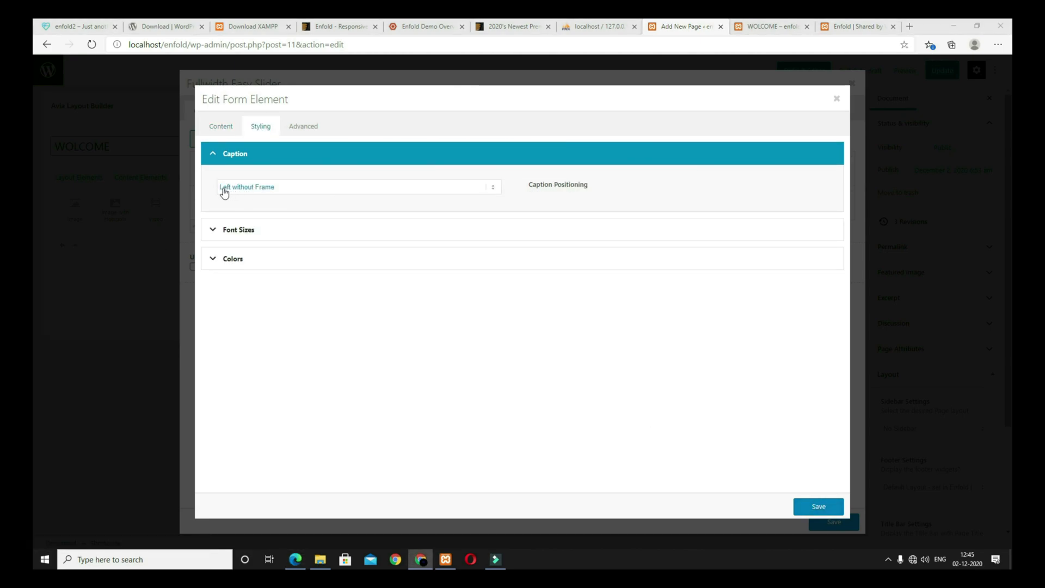
click(296, 190)
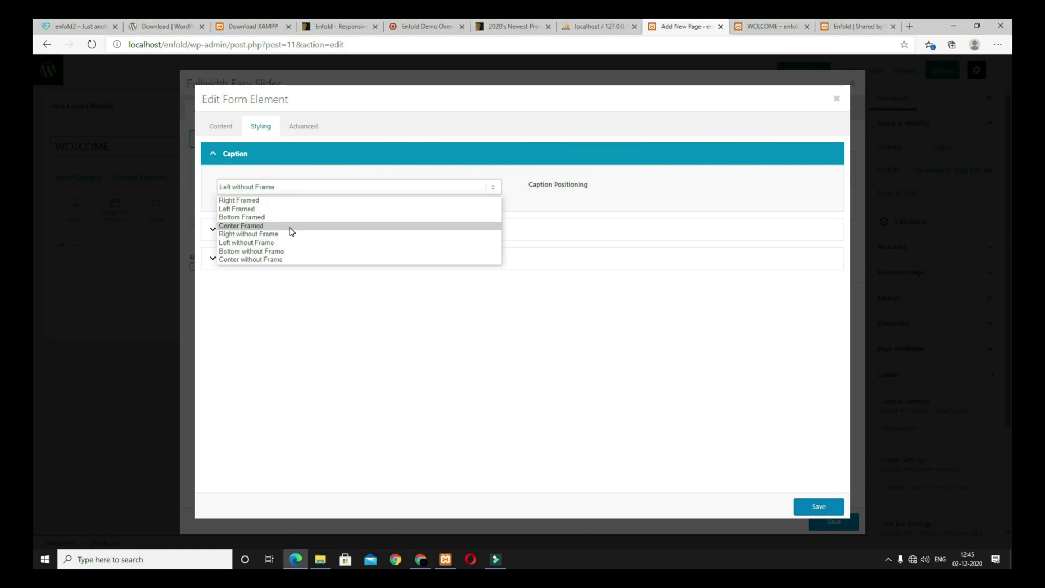
click(289, 234)
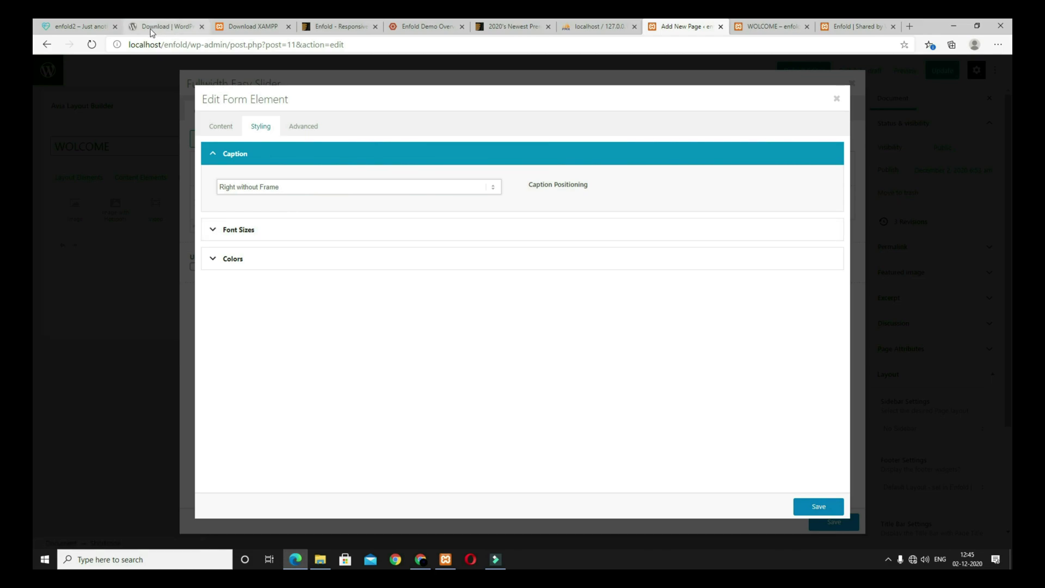
Step: Check the reference site's next slide, then return to the slide settings
click(81, 24)
click(980, 332)
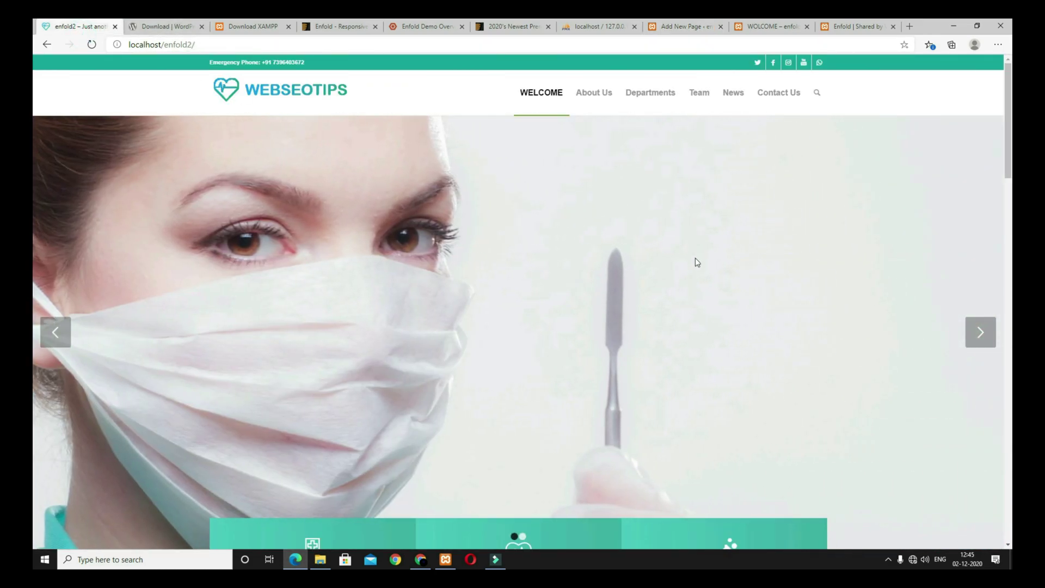
click(766, 25)
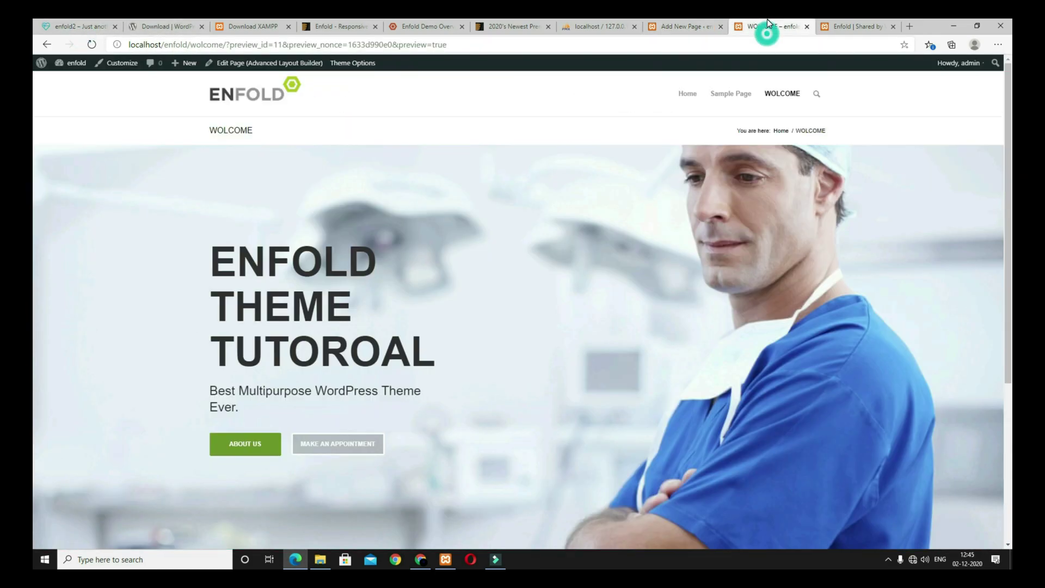
click(695, 27)
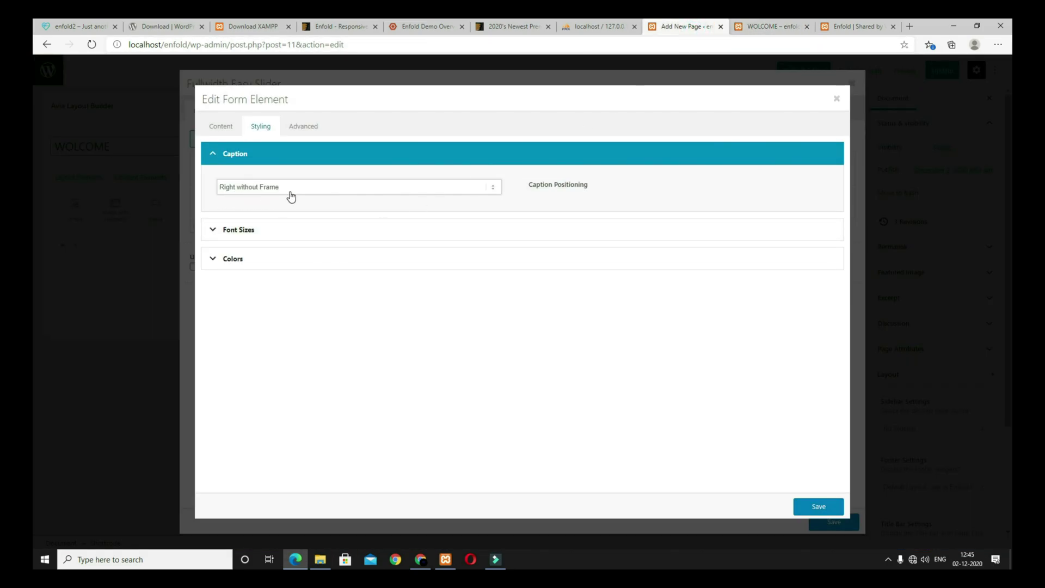
Step: Review the slide's button links, save it, and view the PROFESIONAL RESEARCH slide in the preview
click(312, 128)
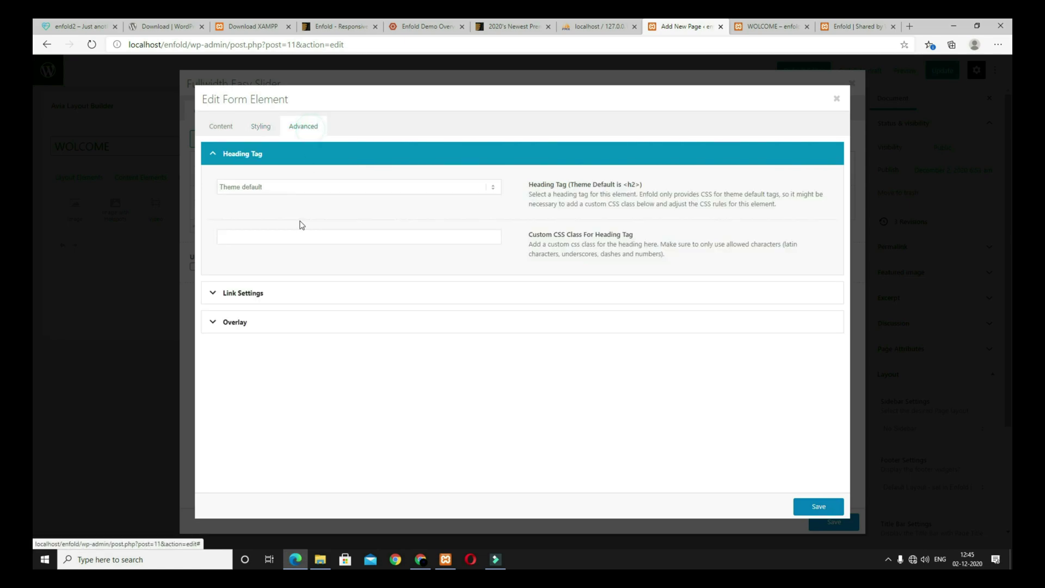
click(284, 295)
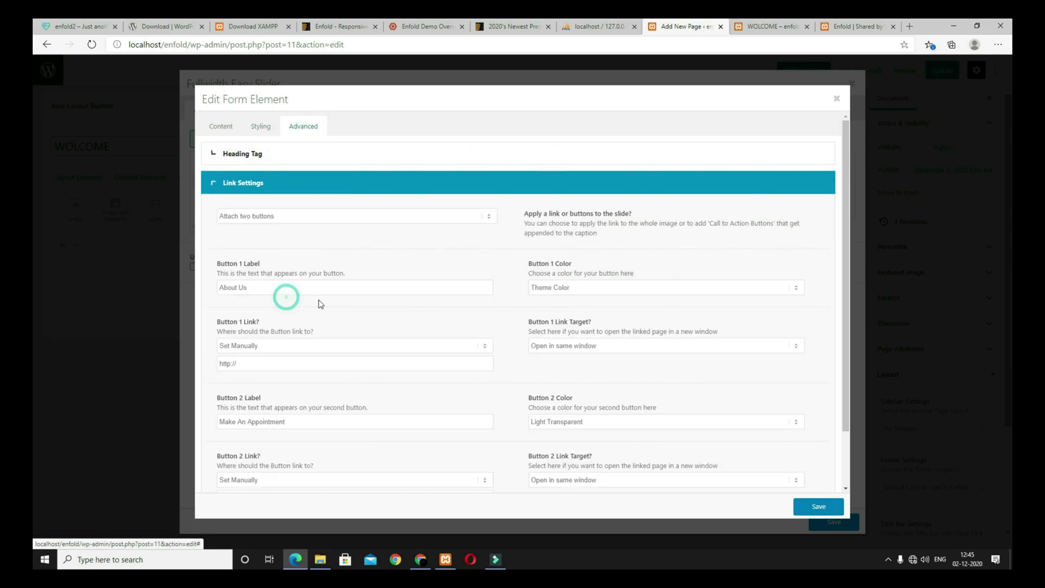
click(815, 507)
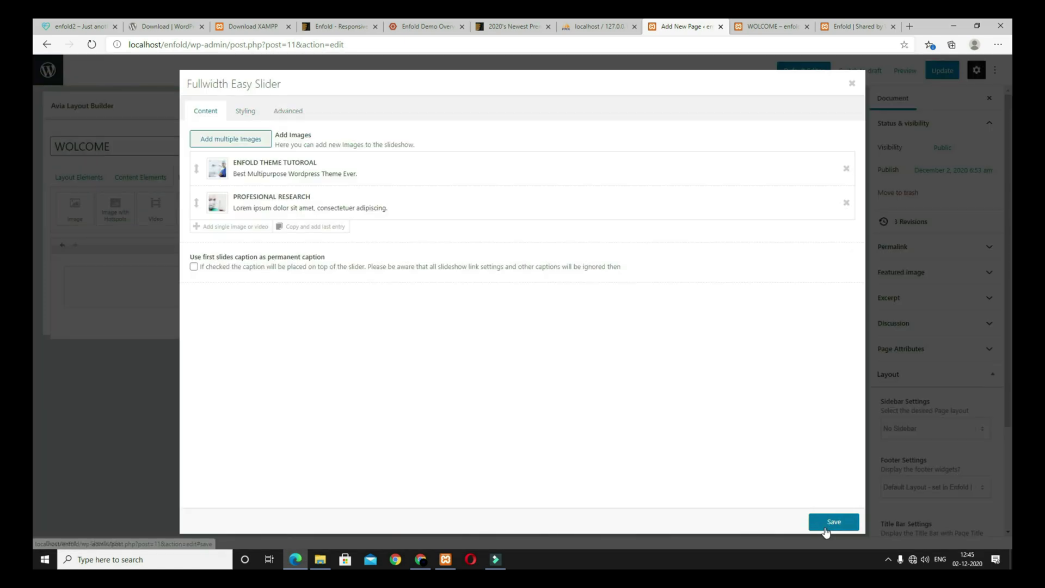
key(ctrl+Tab)
click(994, 353)
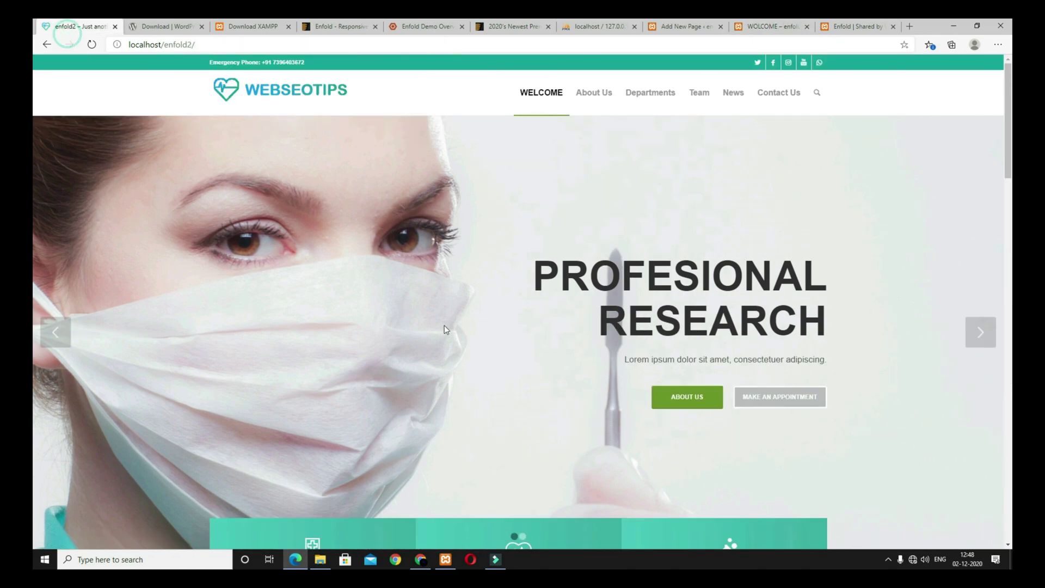
scroll(444, 325, down, 3)
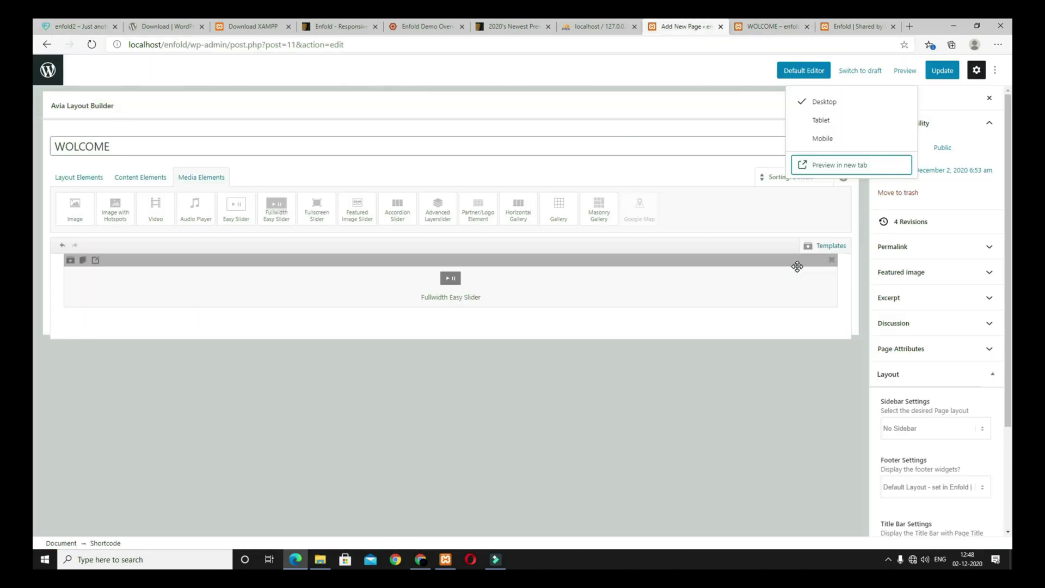
Step: Add a two-cell grid row below the slider, set the left cell's top padding to 9, then adjust its background
click(88, 183)
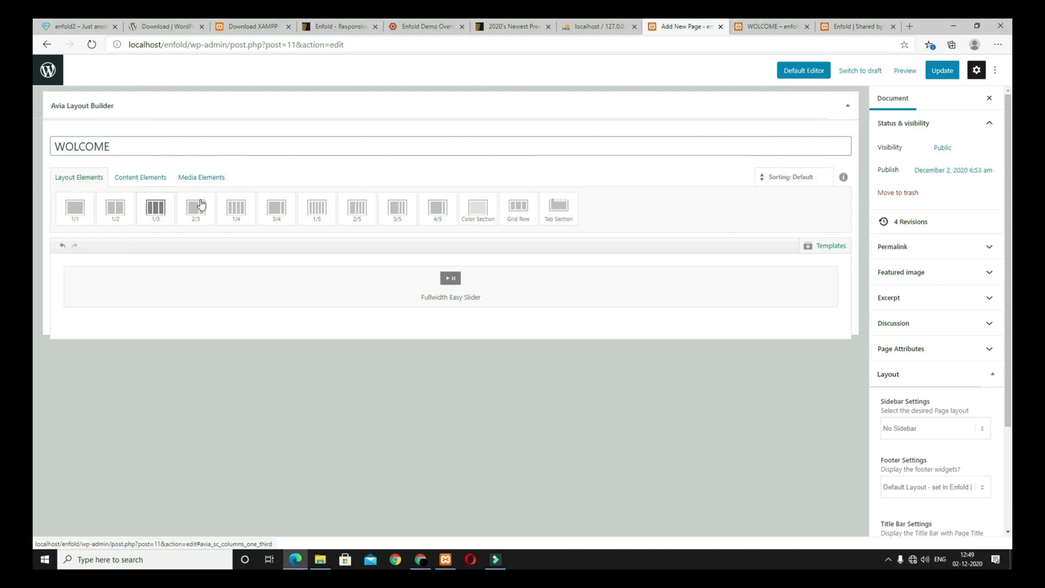
click(519, 208)
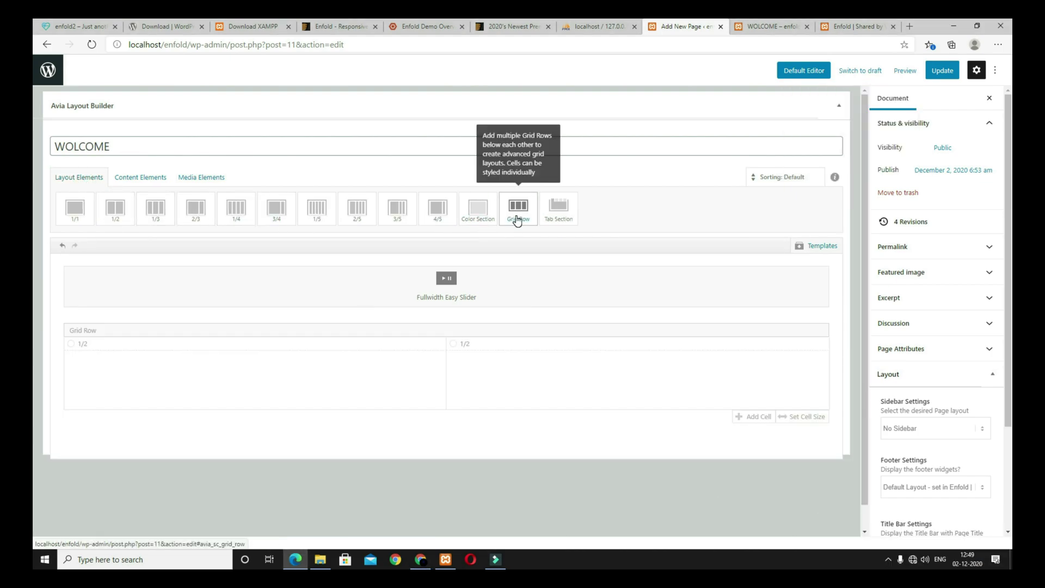
click(108, 347)
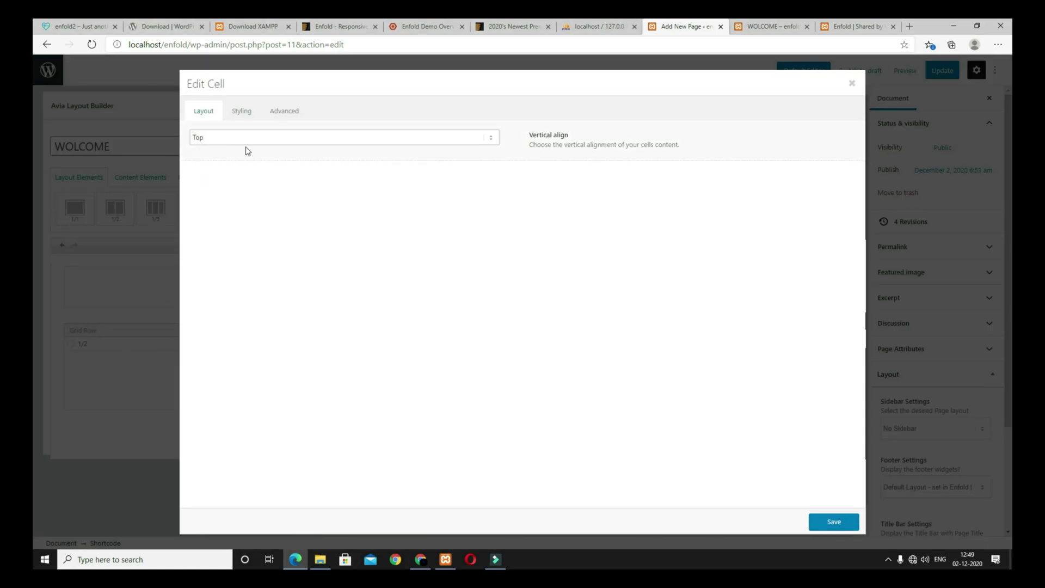
click(244, 112)
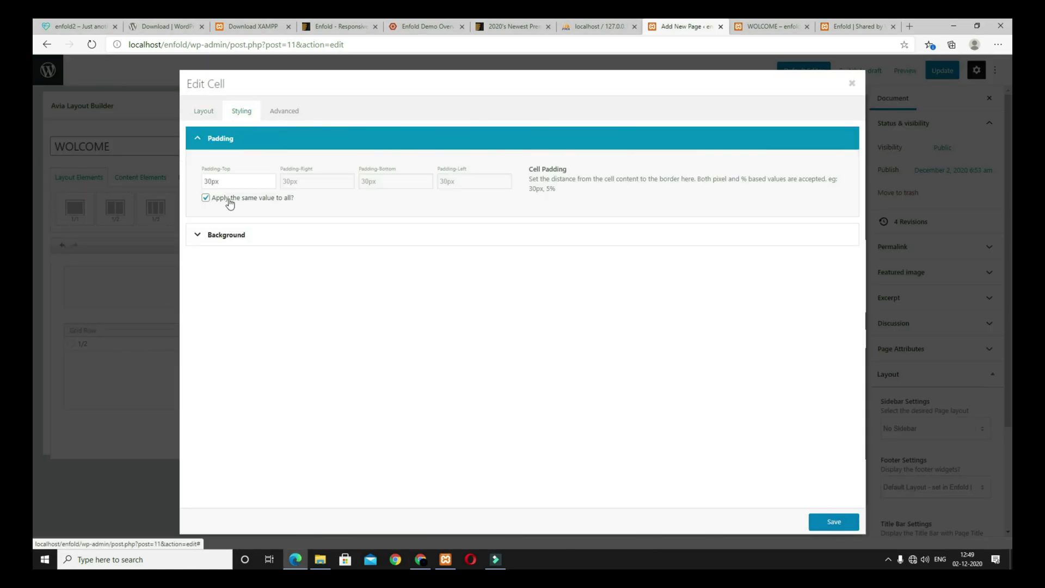
drag(208, 181, 197, 184)
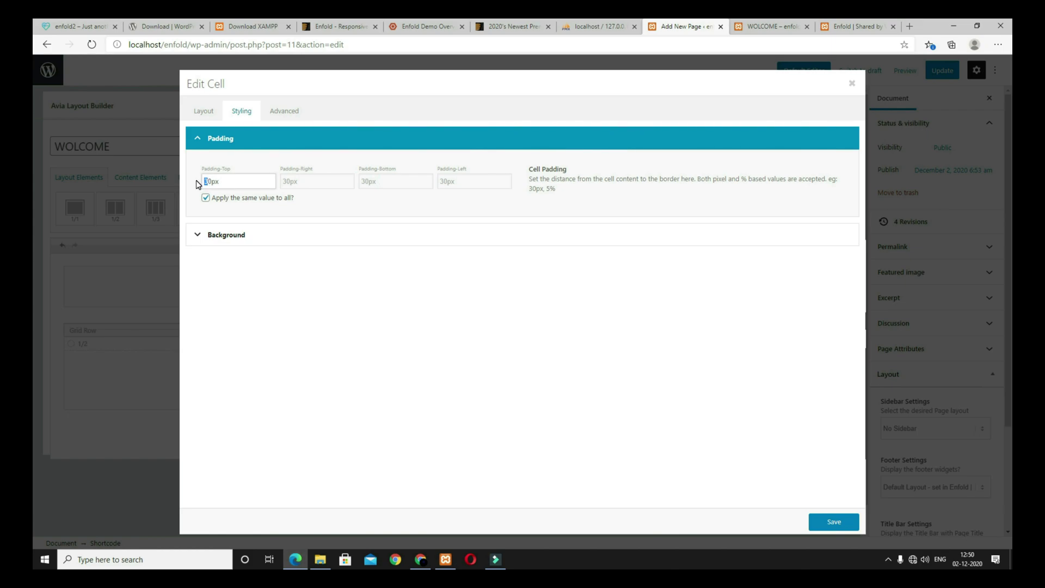
click(206, 198)
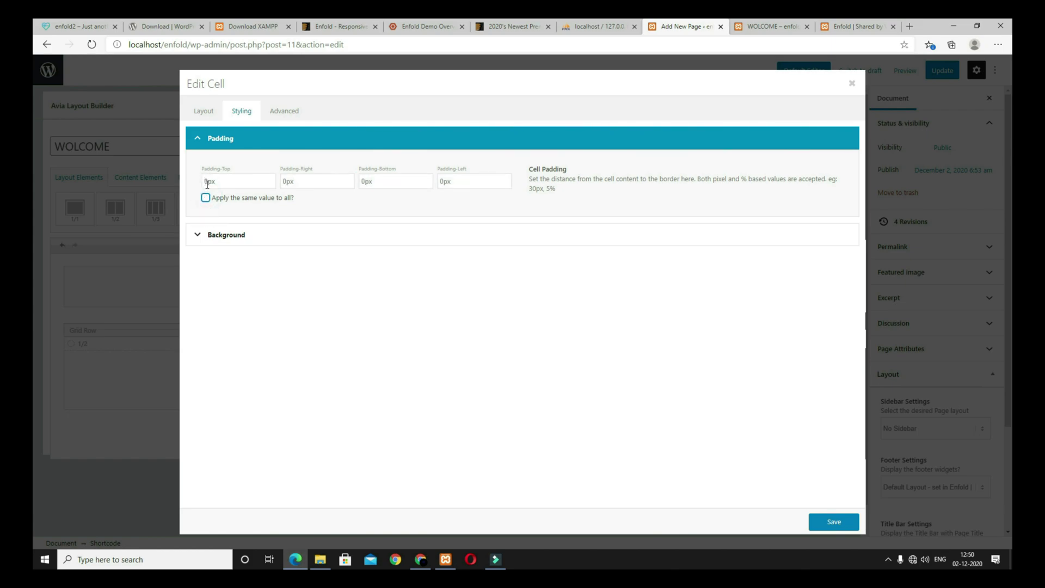
drag(206, 181, 192, 185)
text(9)
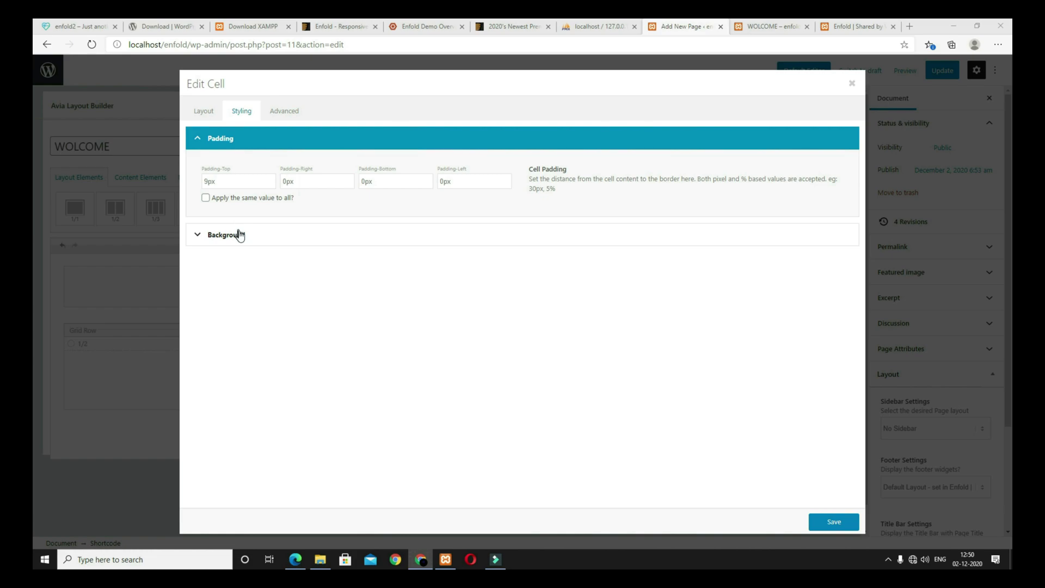
click(274, 235)
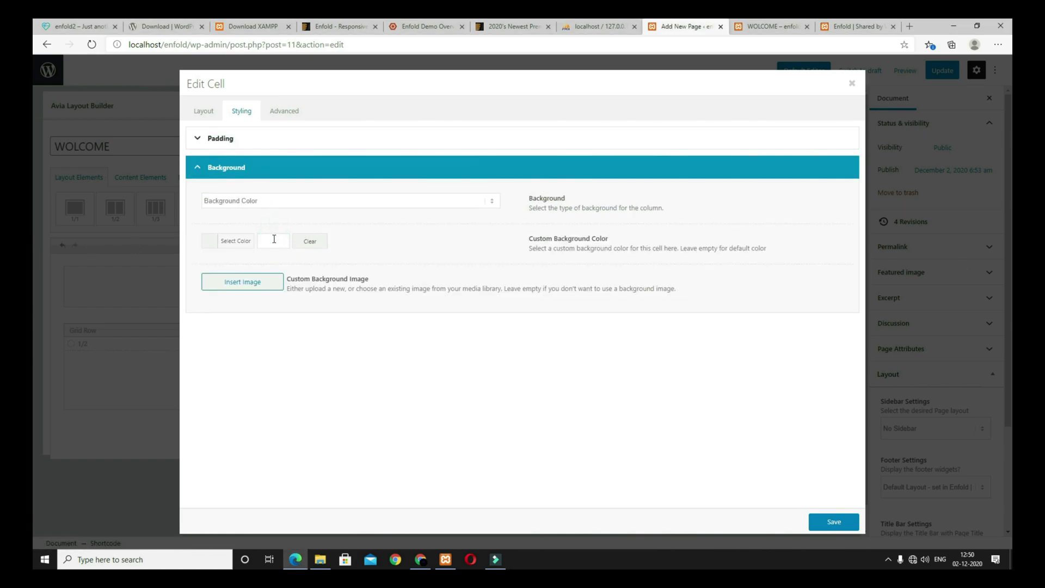
click(273, 240)
click(834, 521)
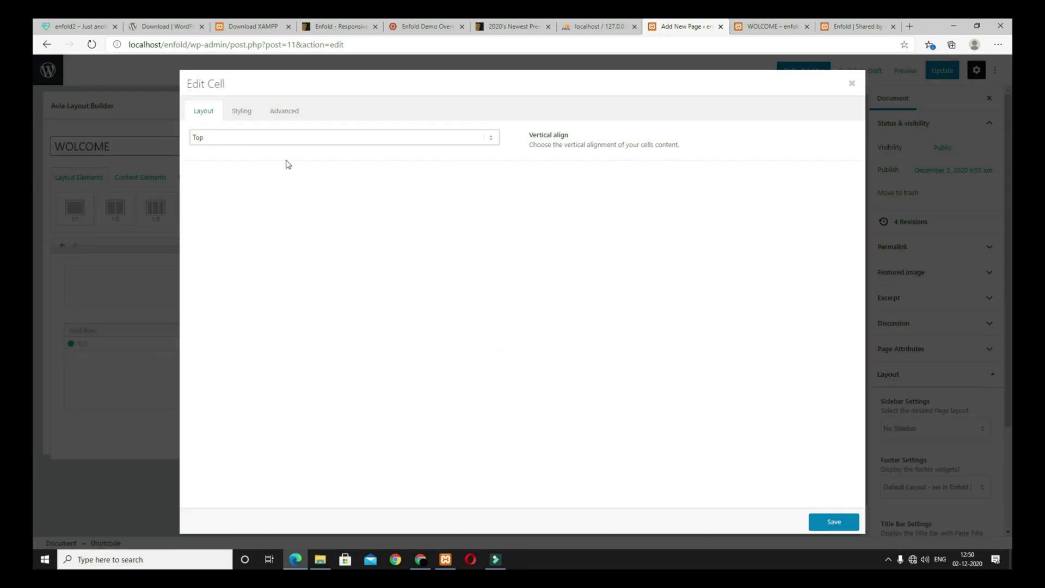
Step: Give the second cell per-side padding and the teal #1ea69a background
click(243, 112)
drag(207, 181, 201, 181)
click(207, 199)
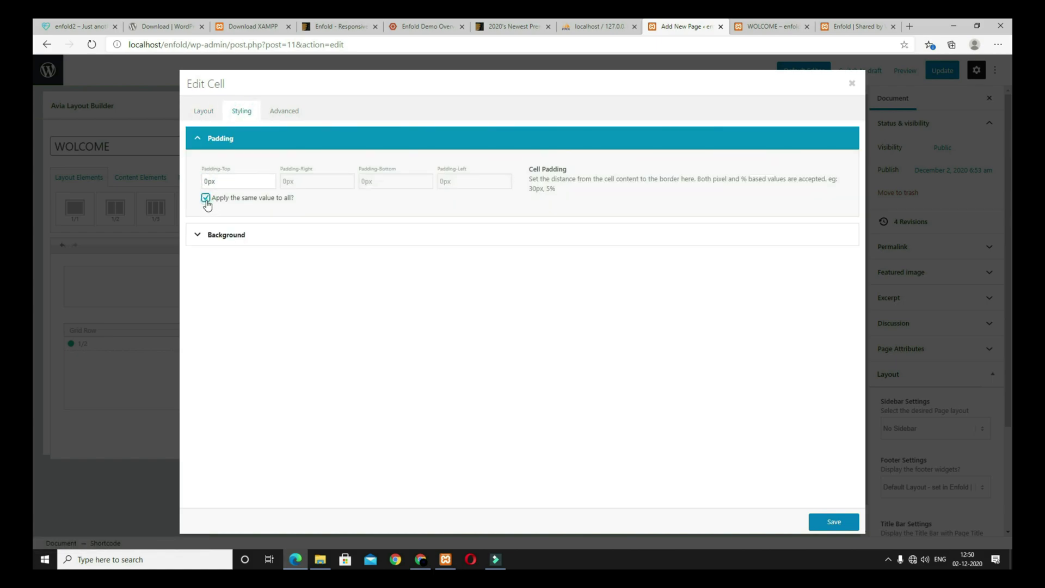
drag(208, 183, 200, 185)
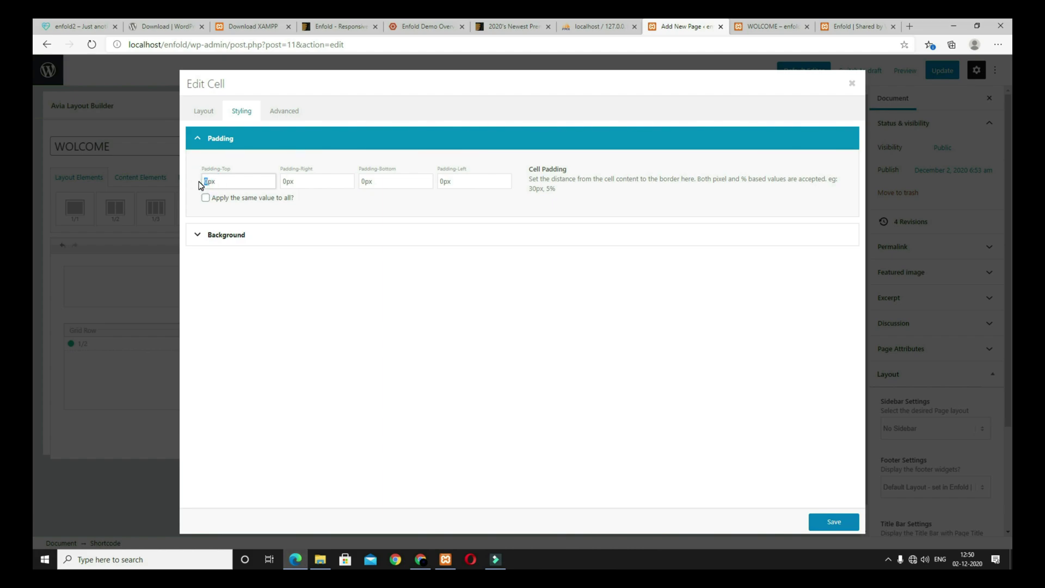
click(243, 239)
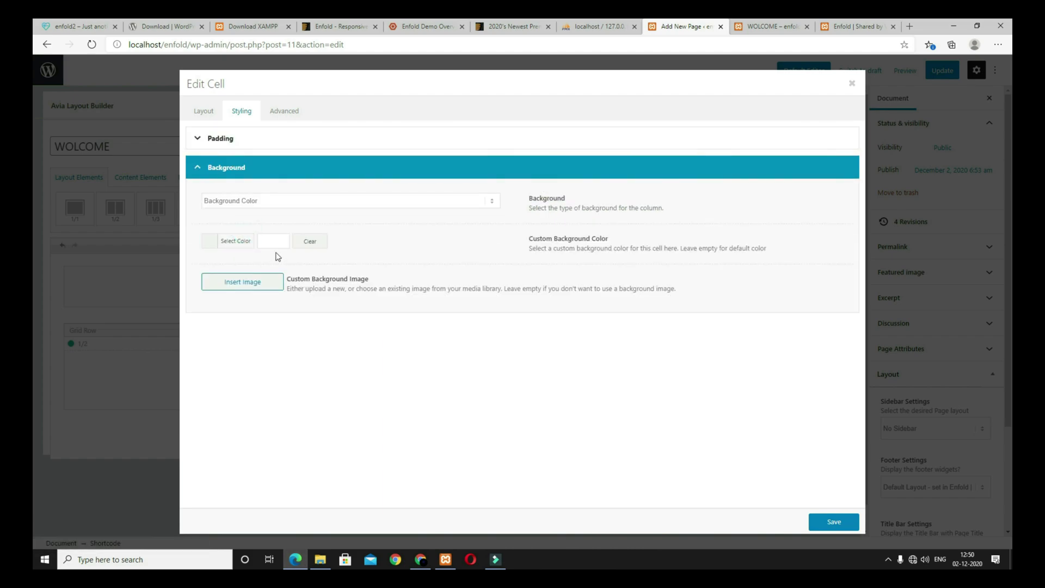
click(274, 241)
click(296, 357)
click(370, 350)
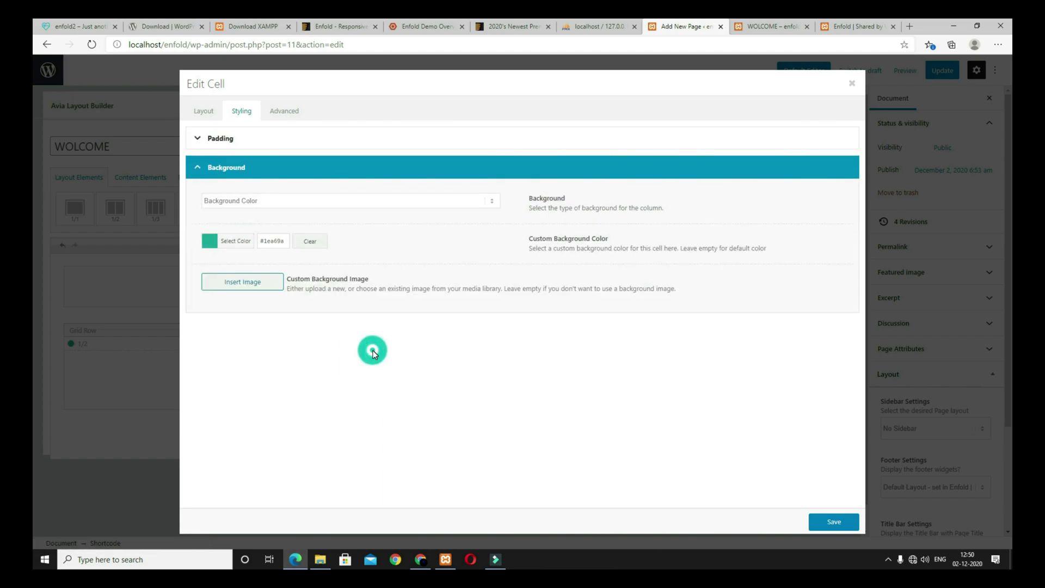
Step: Save the cell, update the WOLCOME page, and preview it in a new tab
click(852, 517)
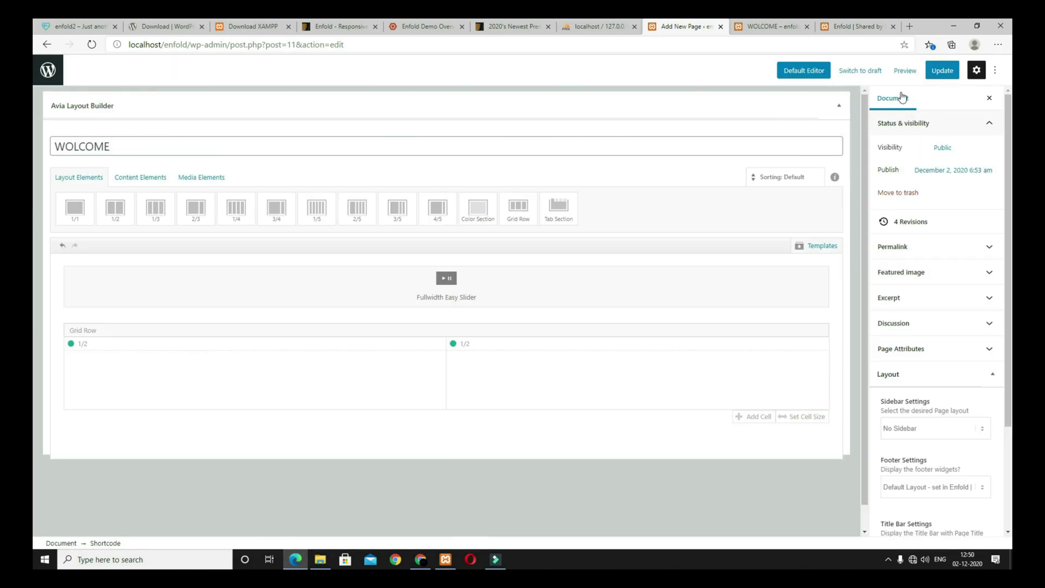
click(894, 71)
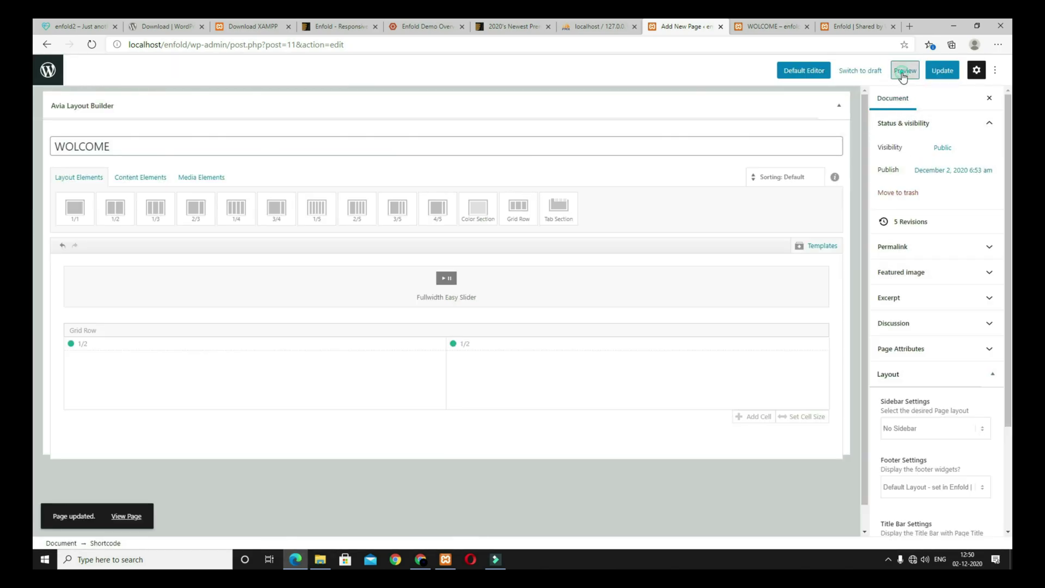
click(894, 71)
click(854, 174)
Step: Compare the preview with the enfold2 reference demo
scroll(758, 310, down, 5)
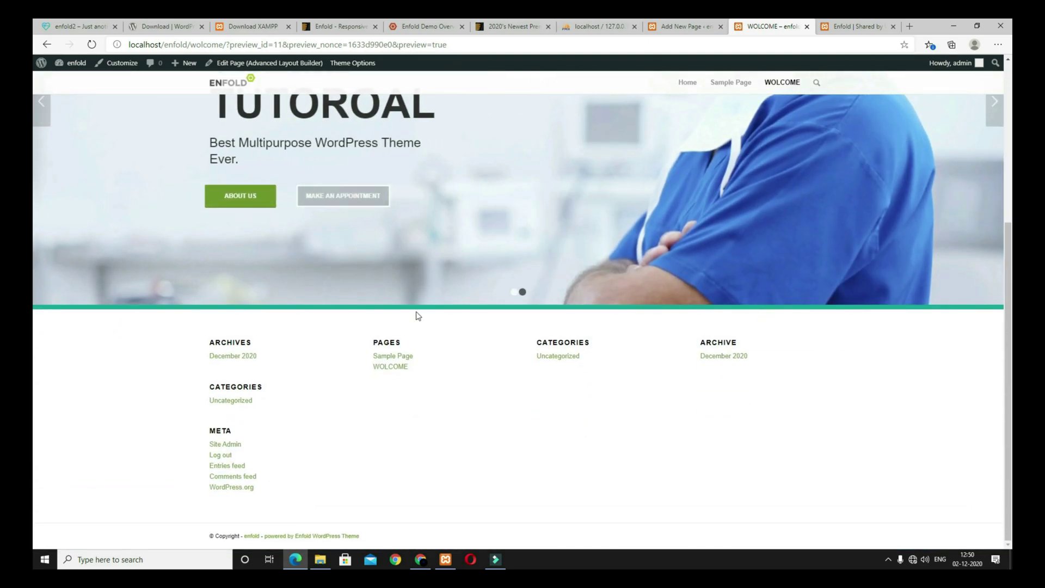
scroll(938, 329, up, 5)
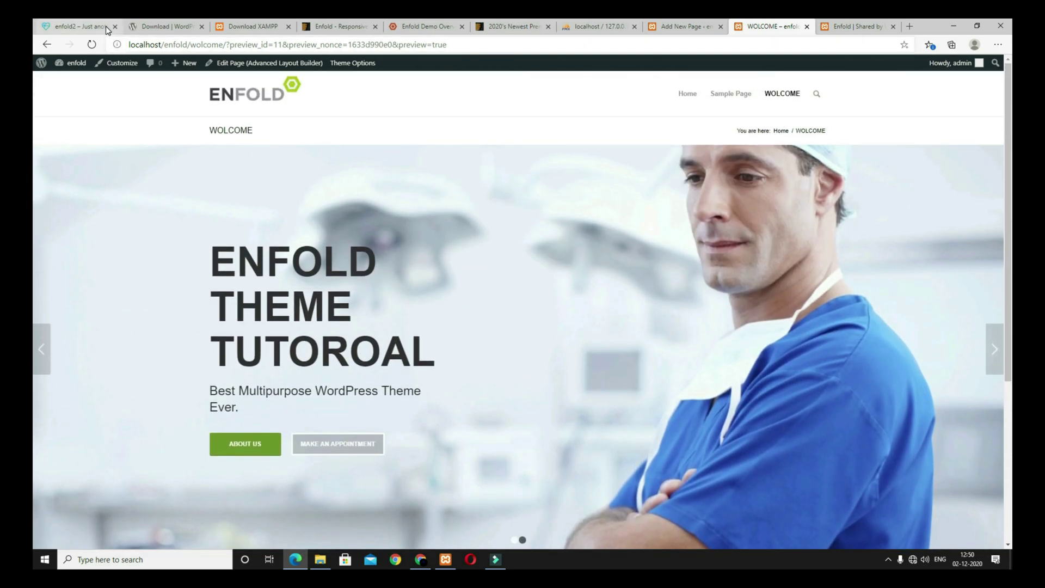
click(77, 27)
scroll(463, 359, down, 3)
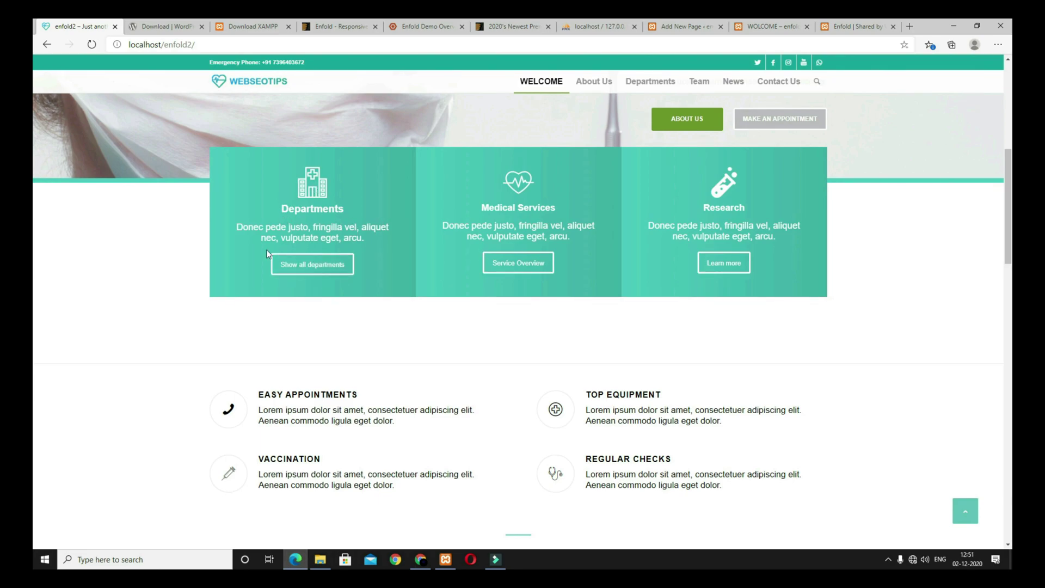
click(779, 22)
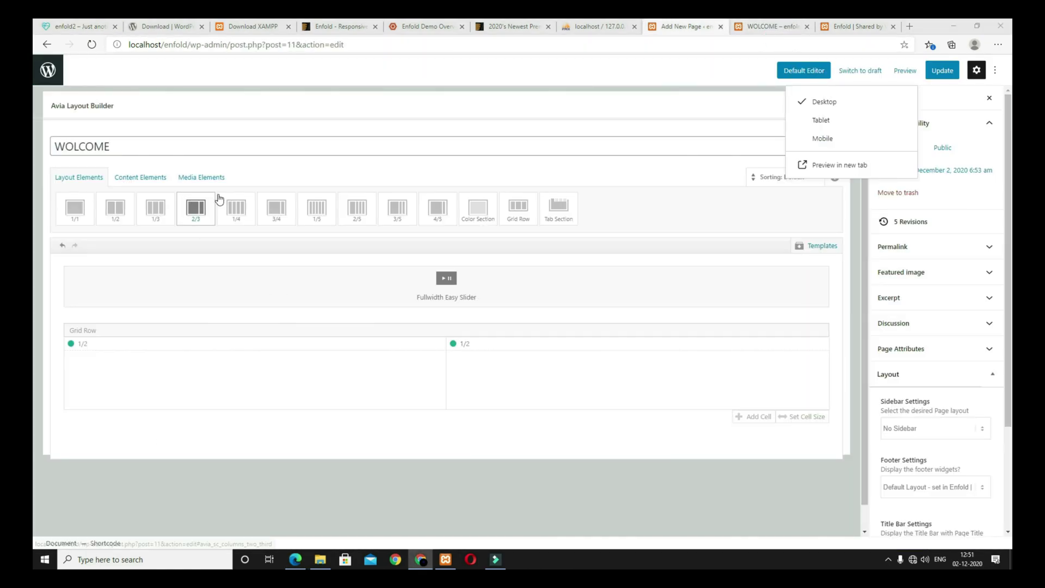
Step: Add a Color Section below the grid row and drag a 1/3 column into it
click(85, 179)
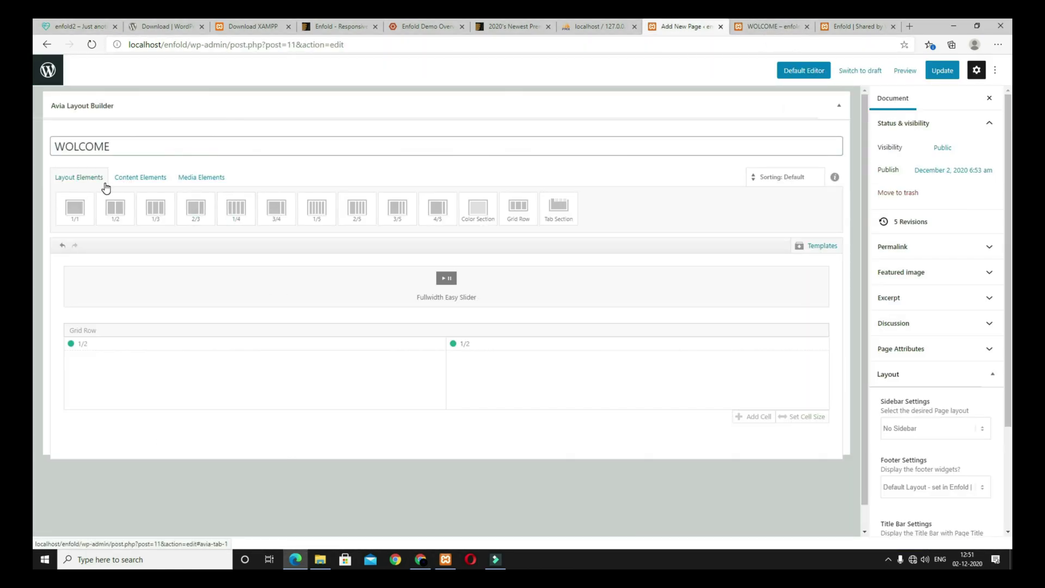
click(492, 223)
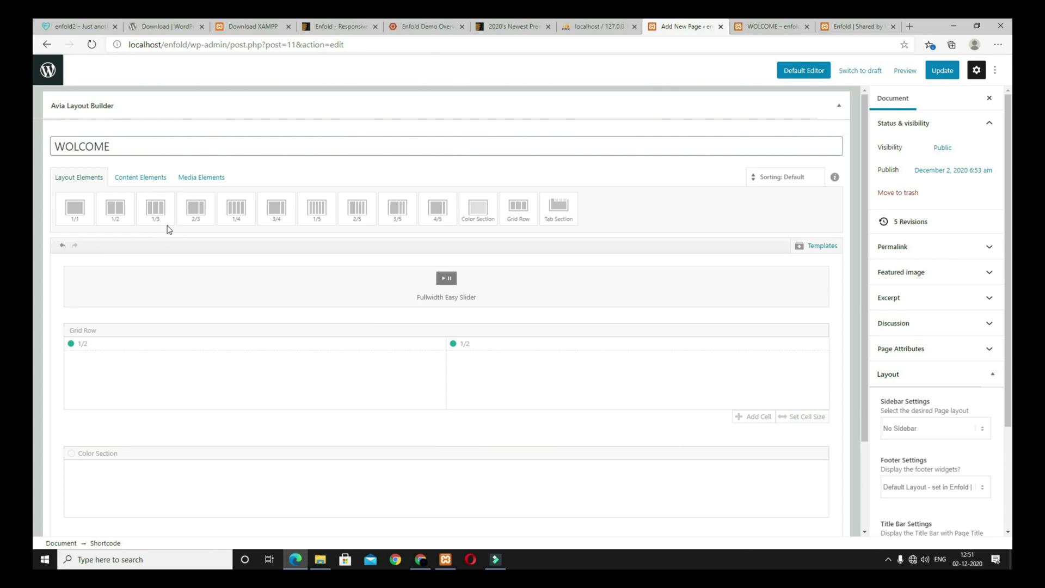
click(80, 25)
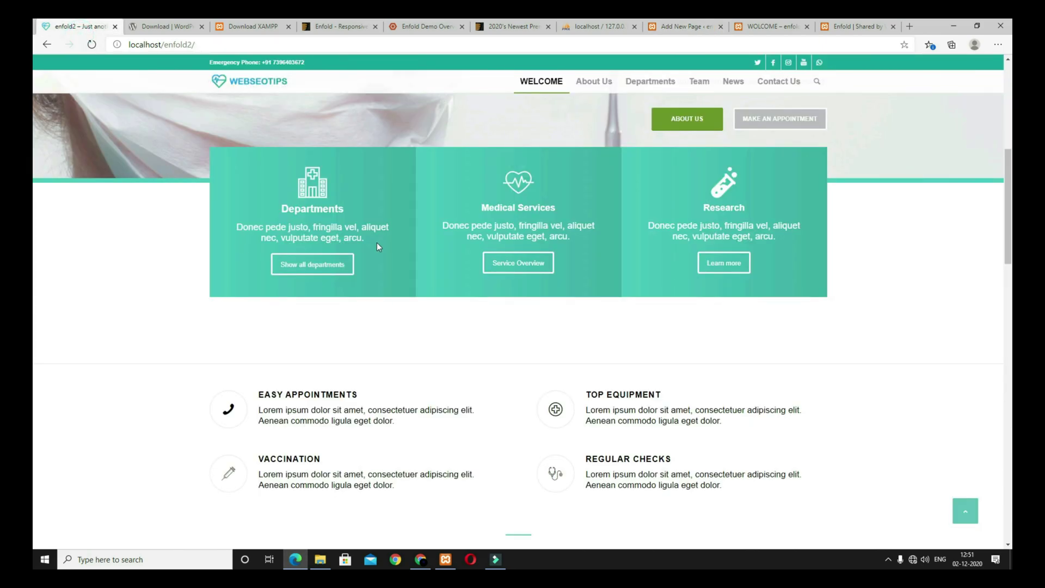
click(686, 26)
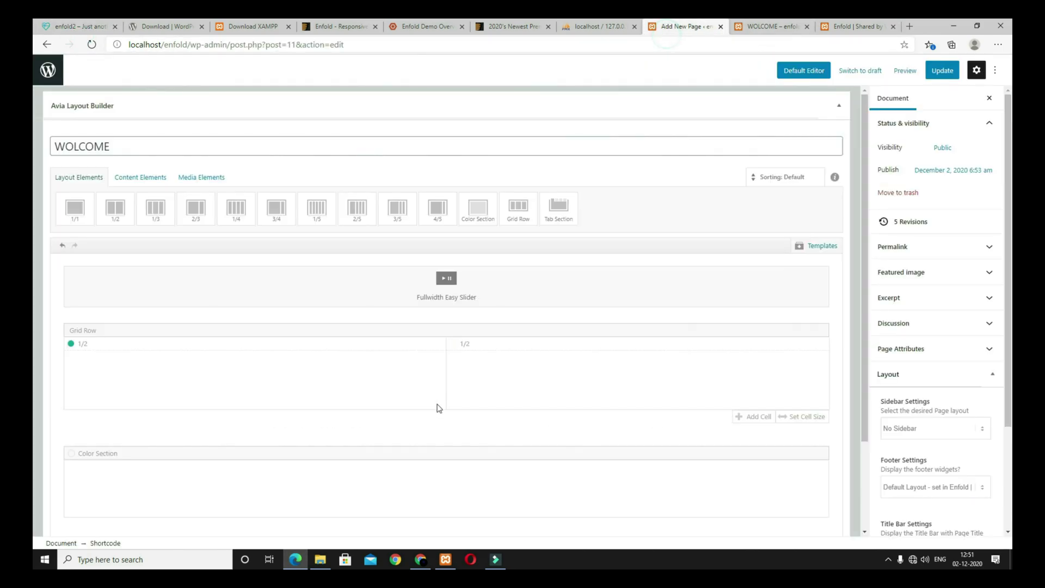
click(161, 222)
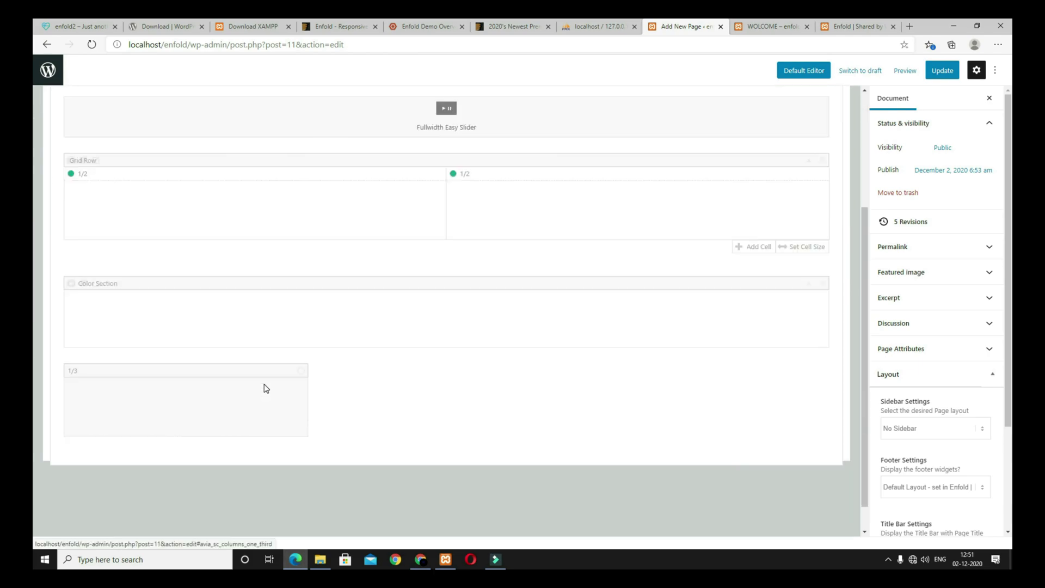
drag(192, 333, 177, 282)
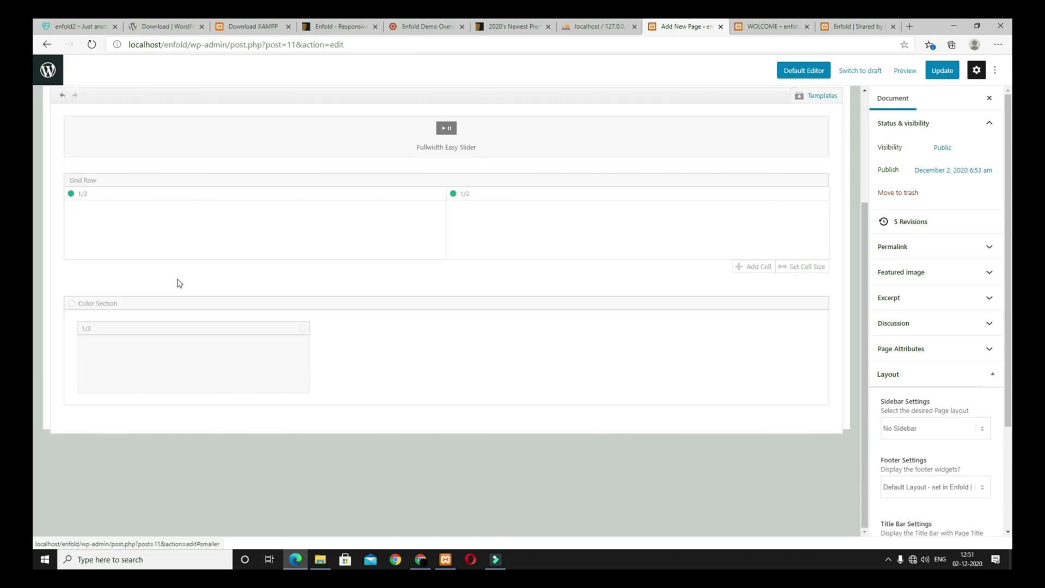
scroll(253, 274, up, 3)
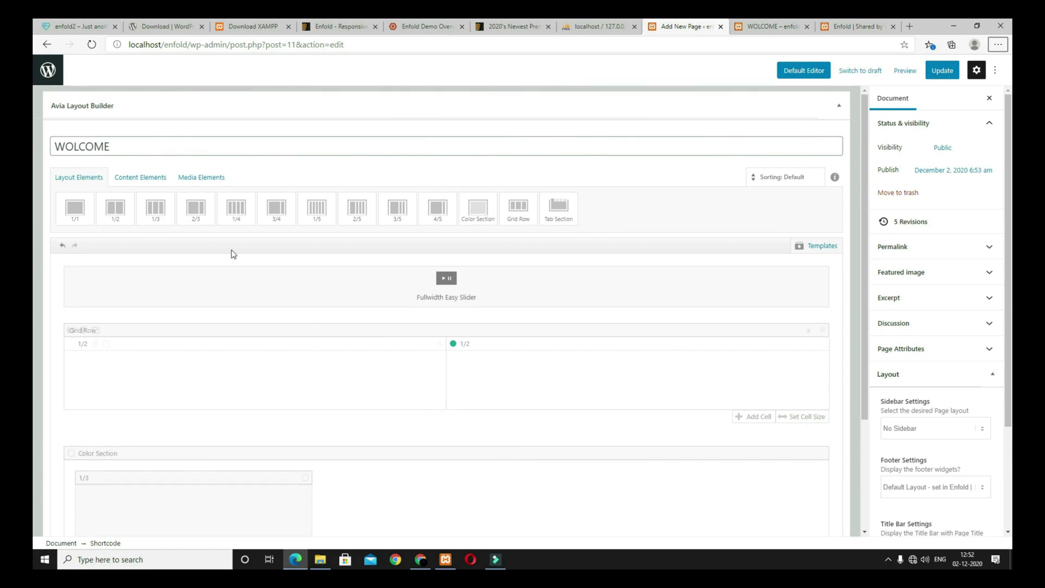
Step: Add a Text Block and a Click me button, then stack icon, text and button in the 1/3 column
click(148, 180)
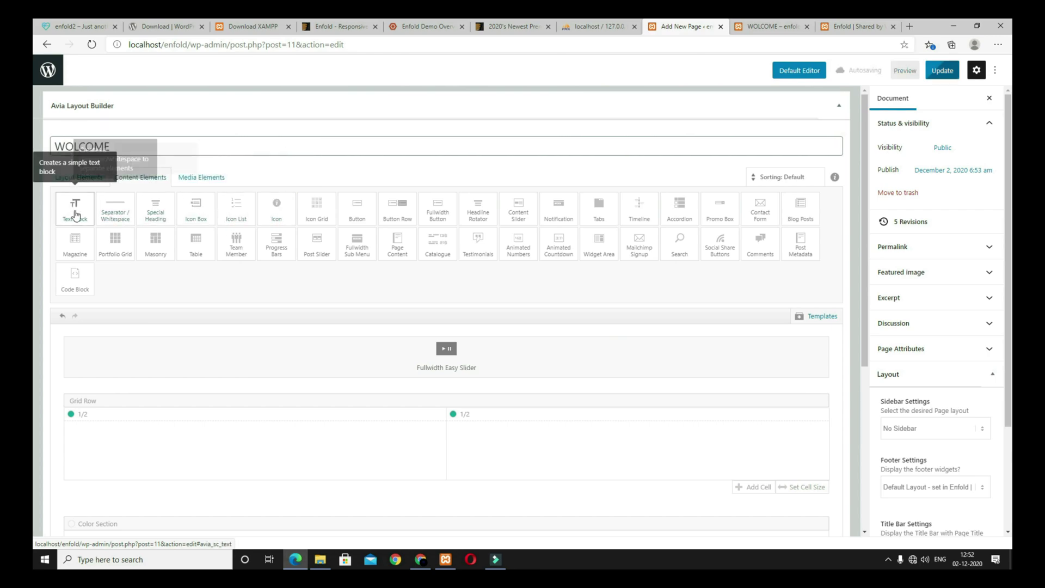
click(76, 218)
click(399, 215)
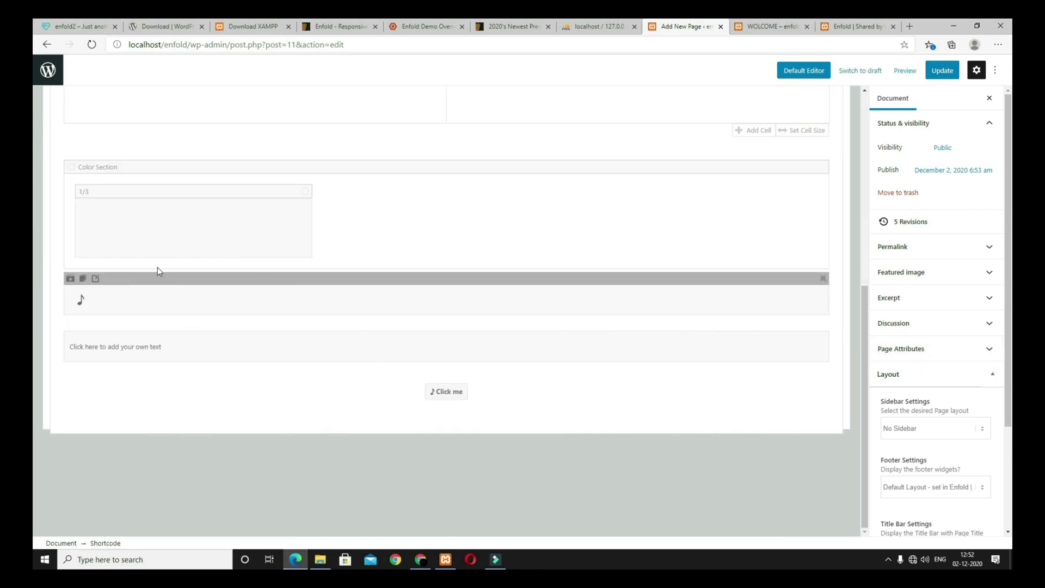
drag(166, 278, 160, 221)
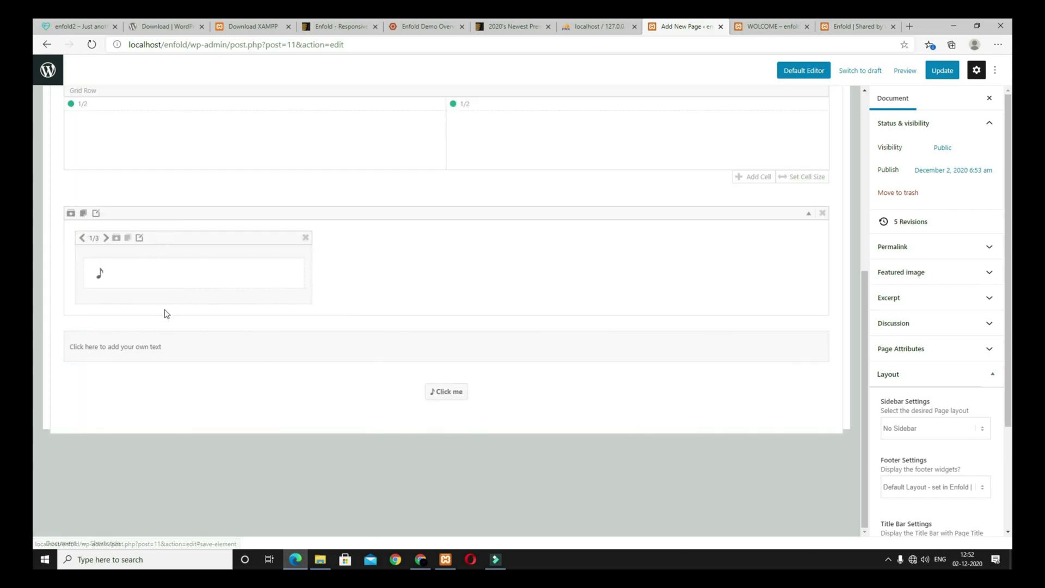
drag(169, 325, 163, 303)
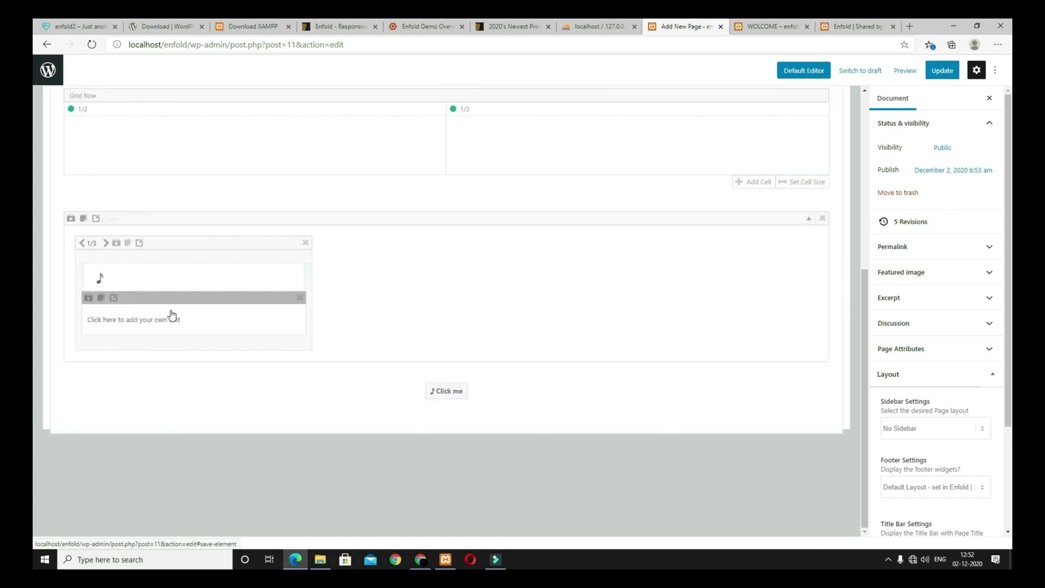
drag(404, 368, 185, 308)
Step: Open the icon's settings, check the reference site's icon, then bring up Enfold Theme Options
click(168, 291)
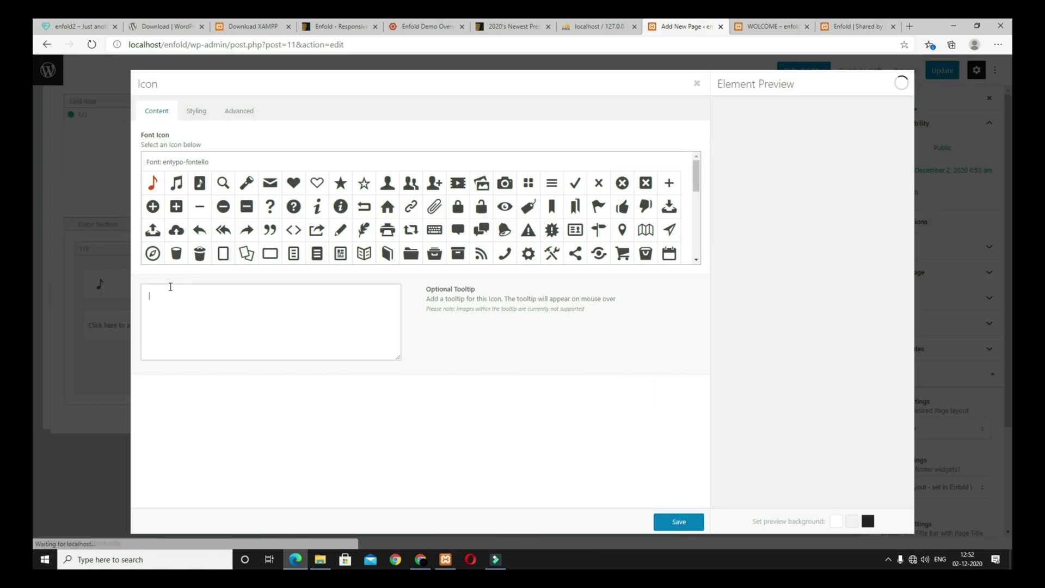
click(79, 26)
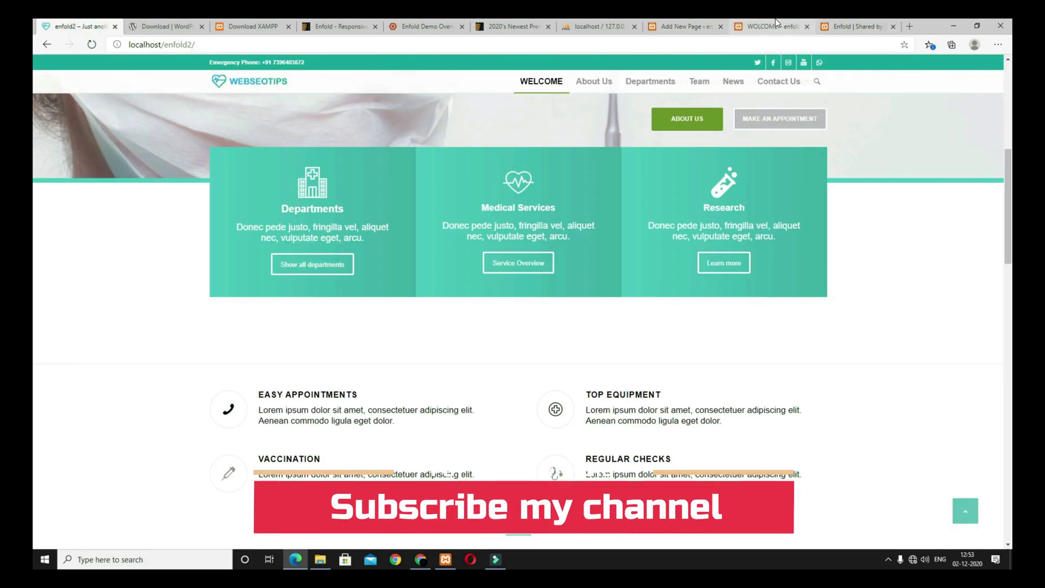
click(683, 26)
scroll(476, 247, down, 1)
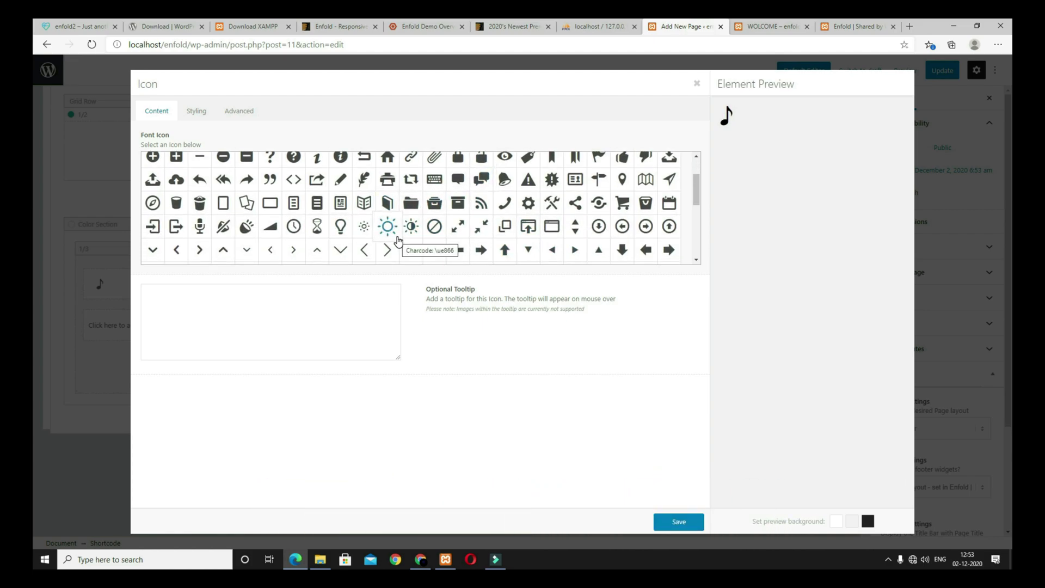
click(846, 26)
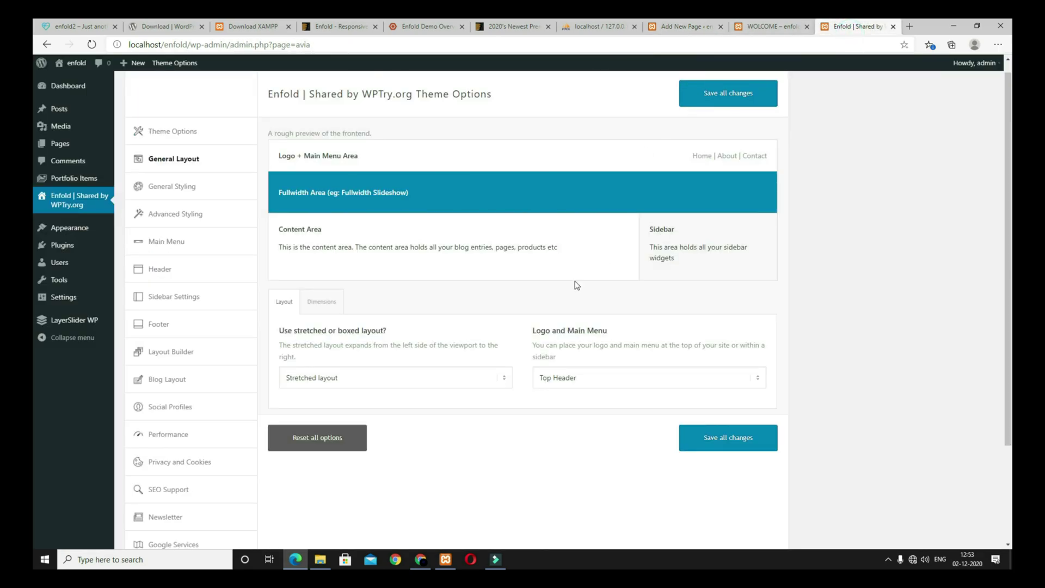
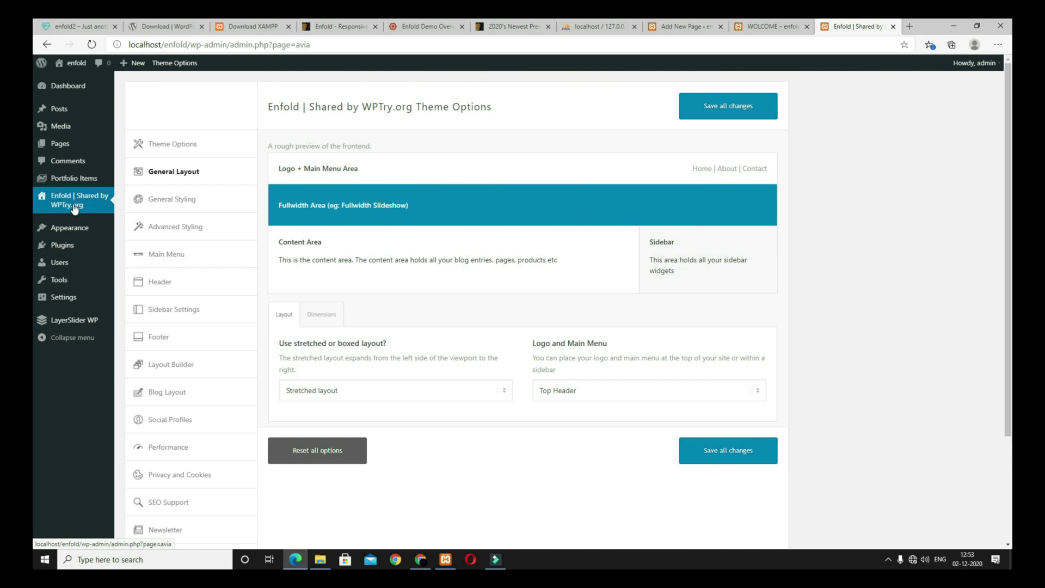
Step: Upload mycollection.zip as an icon font in Enfold's Import/Export panel and save all theme options
click(74, 208)
scroll(198, 327, down, 4)
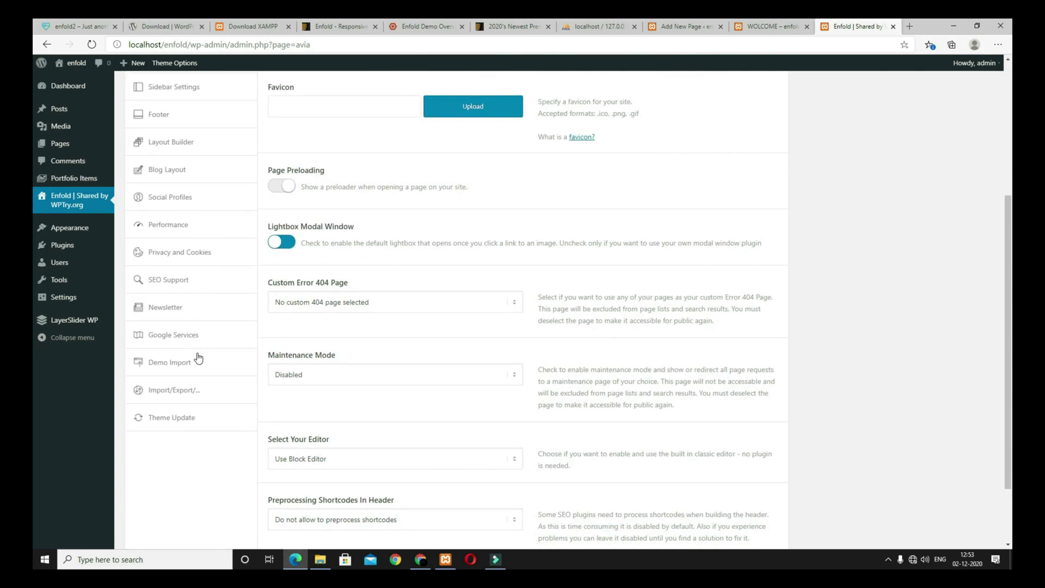
click(175, 394)
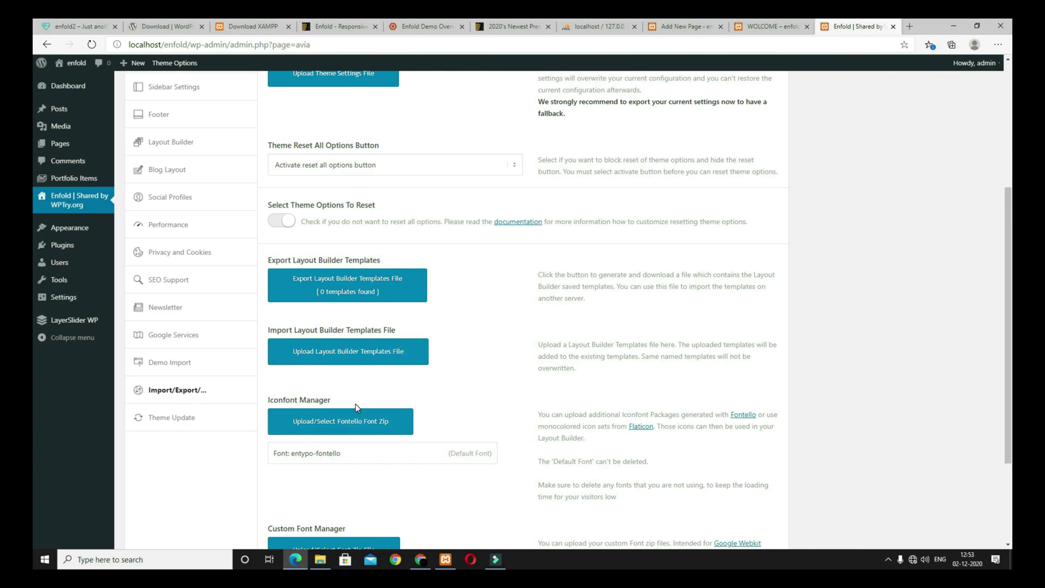
click(343, 421)
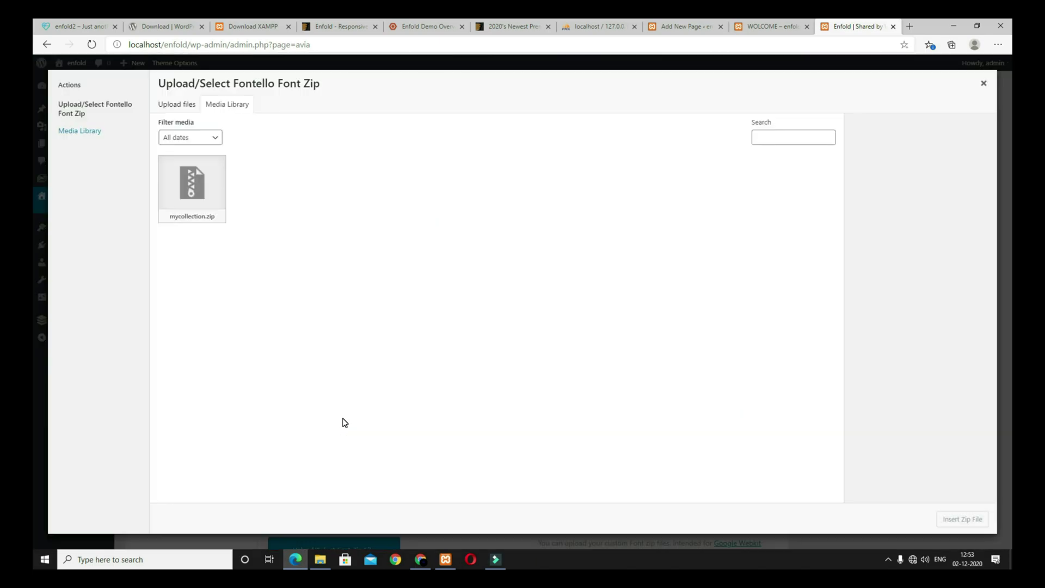
click(193, 186)
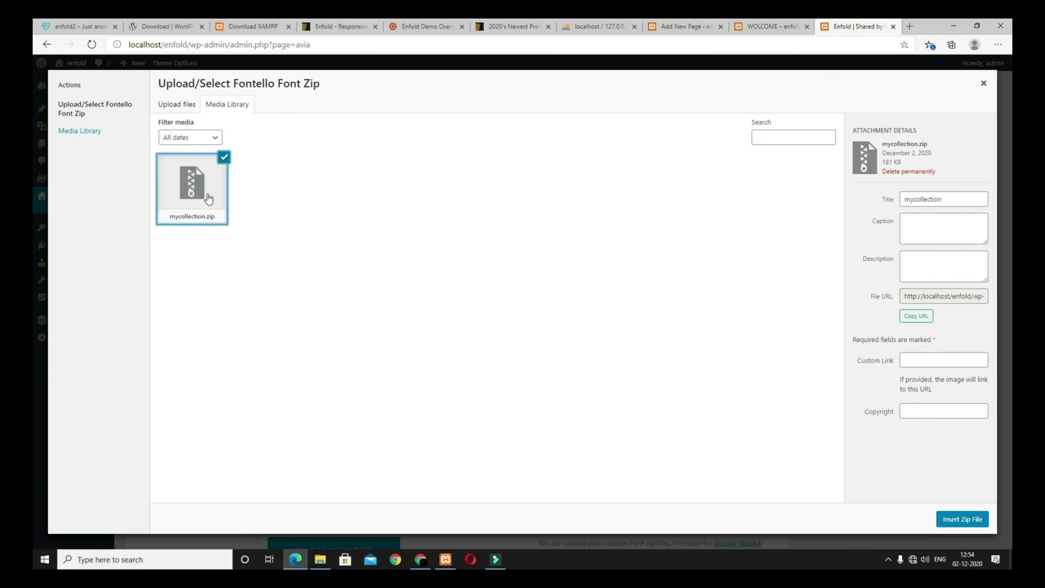
click(958, 526)
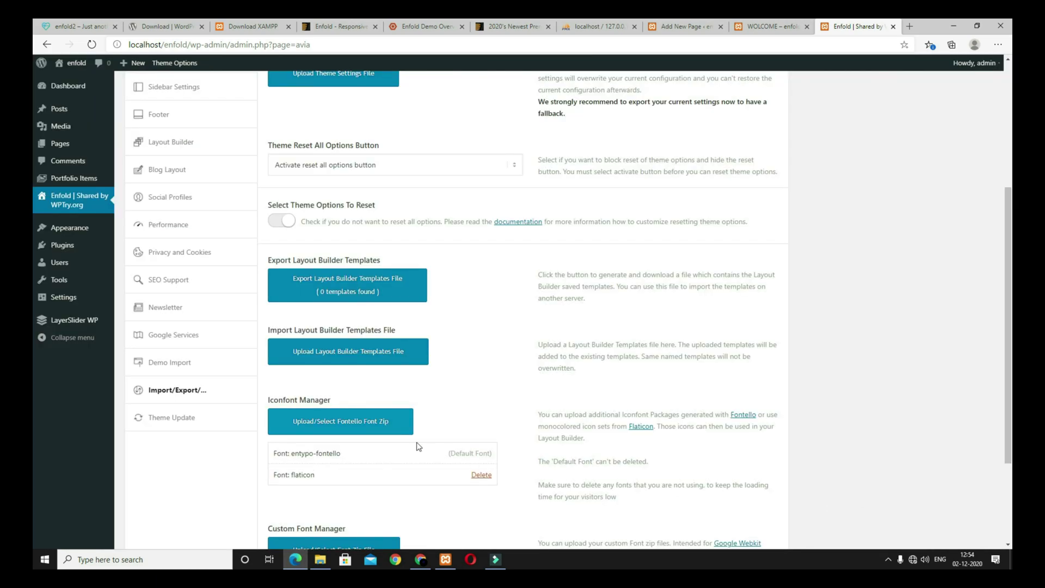
scroll(423, 422, down, 3)
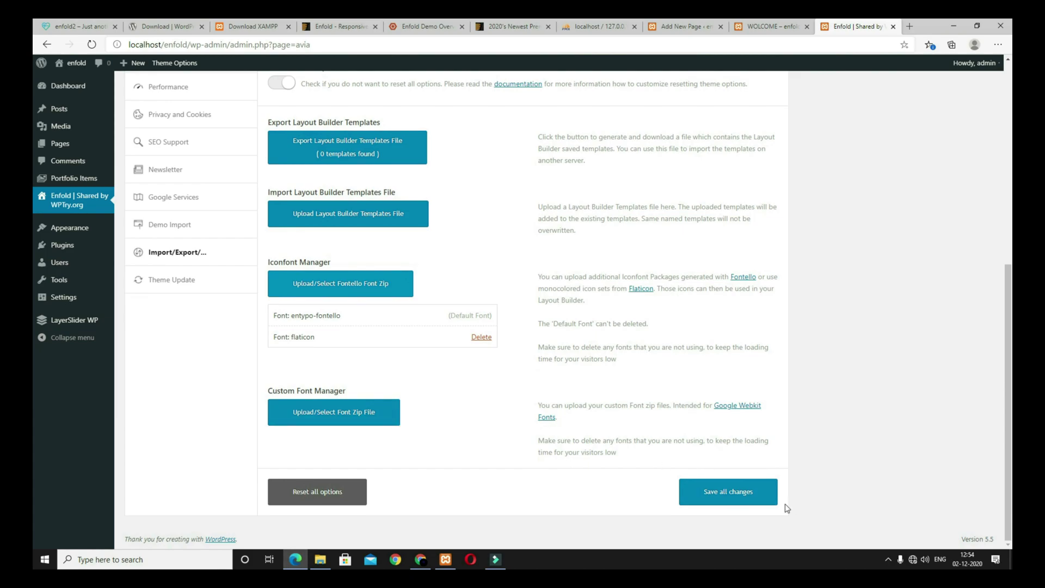
click(740, 496)
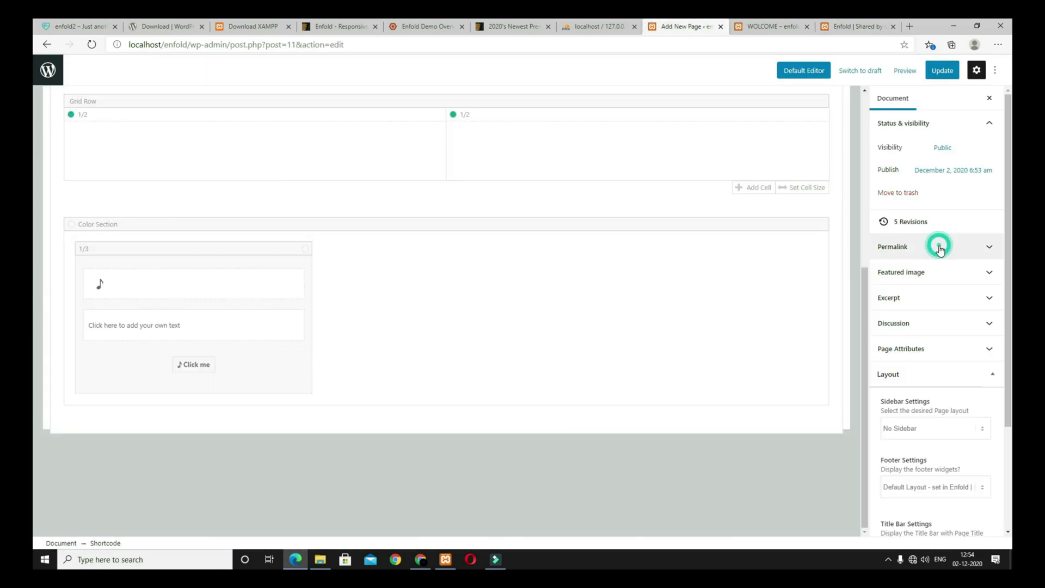
Step: Save and reload the editor, then swap the music-note icon for the flaticon hospital icon
click(936, 73)
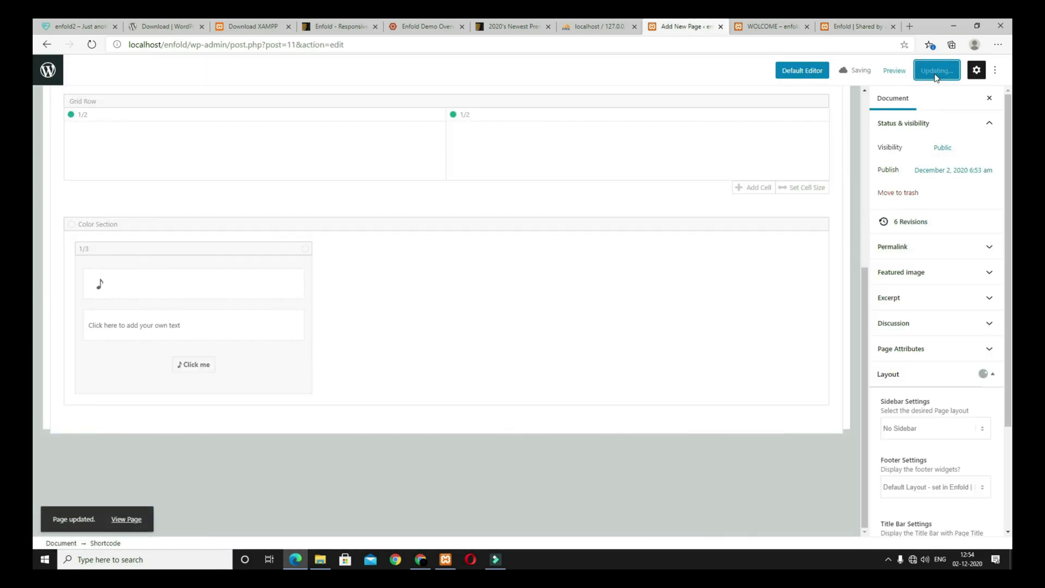
click(90, 45)
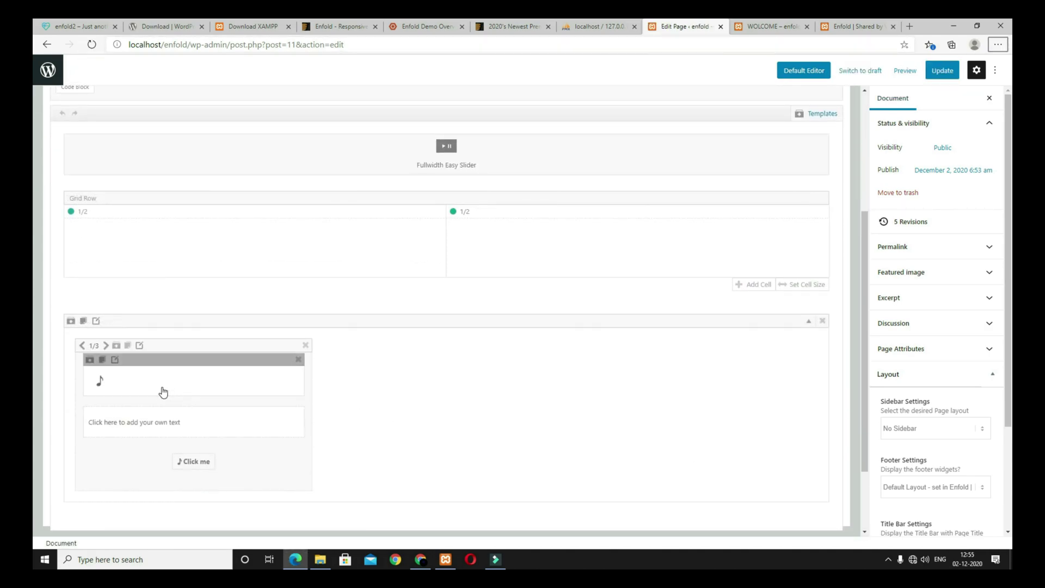
click(121, 387)
scroll(505, 201, down, 2)
scroll(505, 202, down, 15)
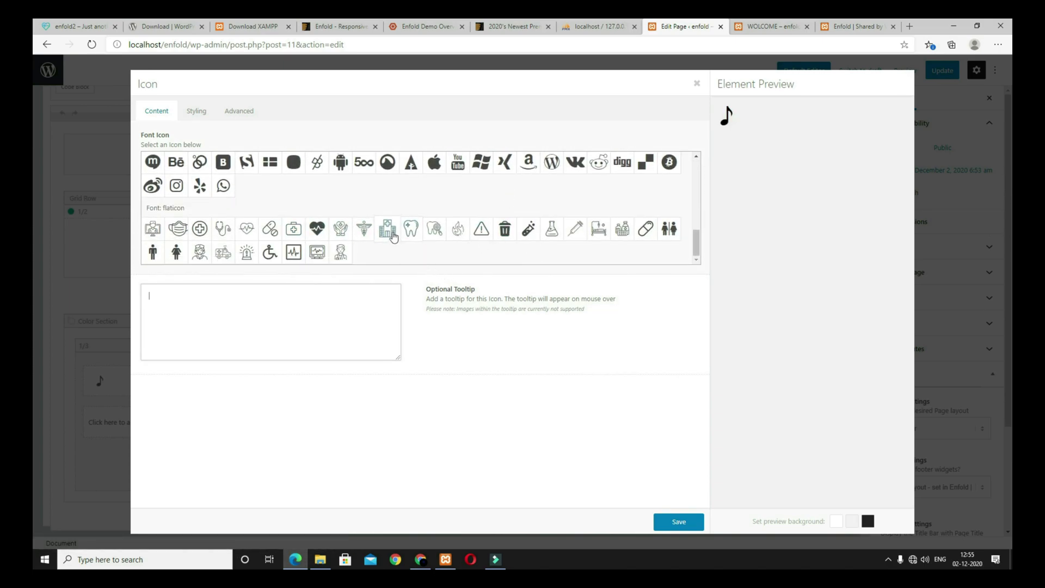
click(388, 231)
Step: Centre the 80px hospital icon and colour it #ffffff
click(197, 114)
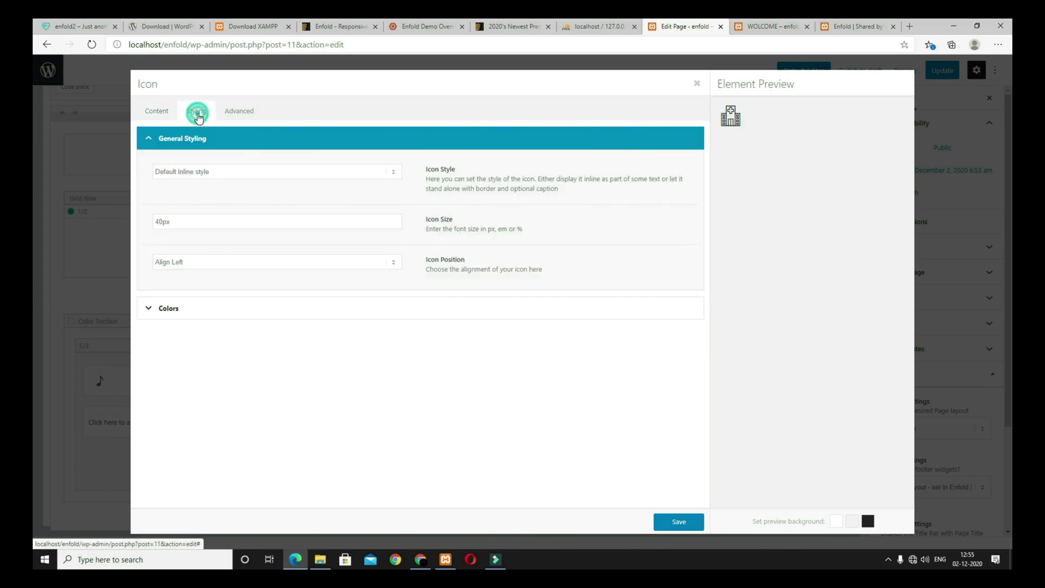
click(158, 222)
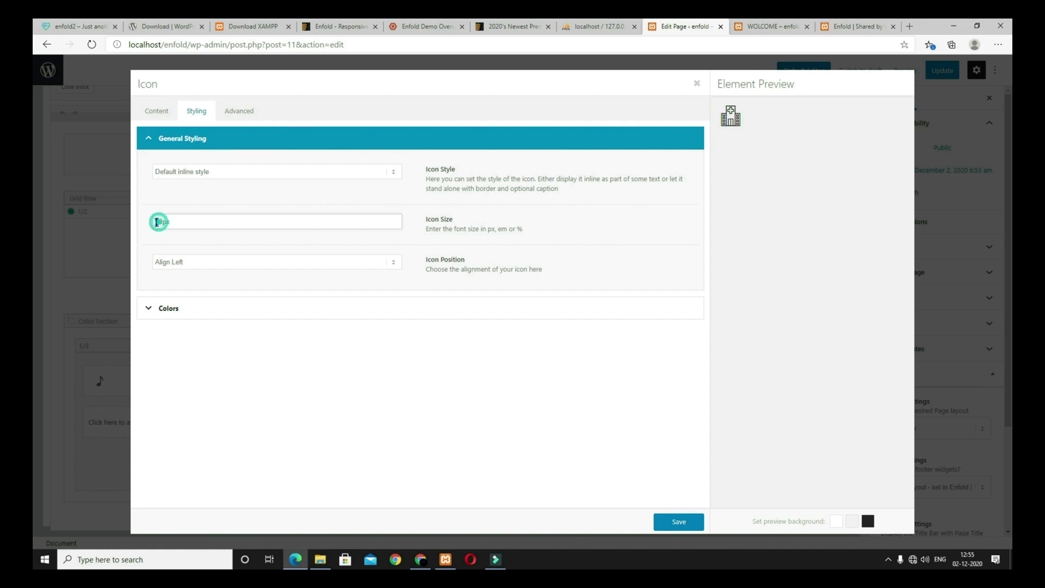
click(203, 263)
click(192, 283)
click(191, 310)
click(228, 197)
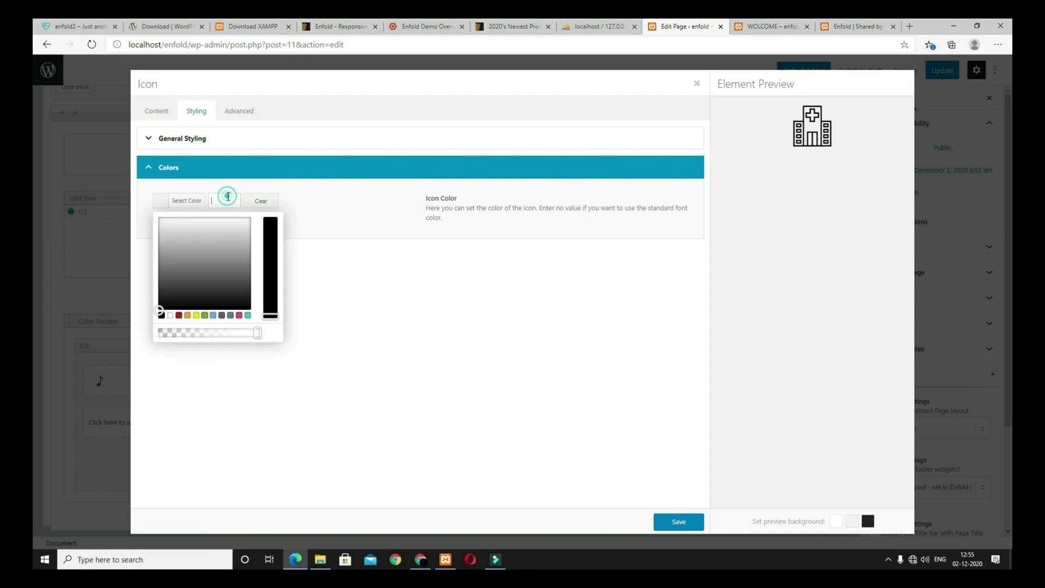
click(180, 265)
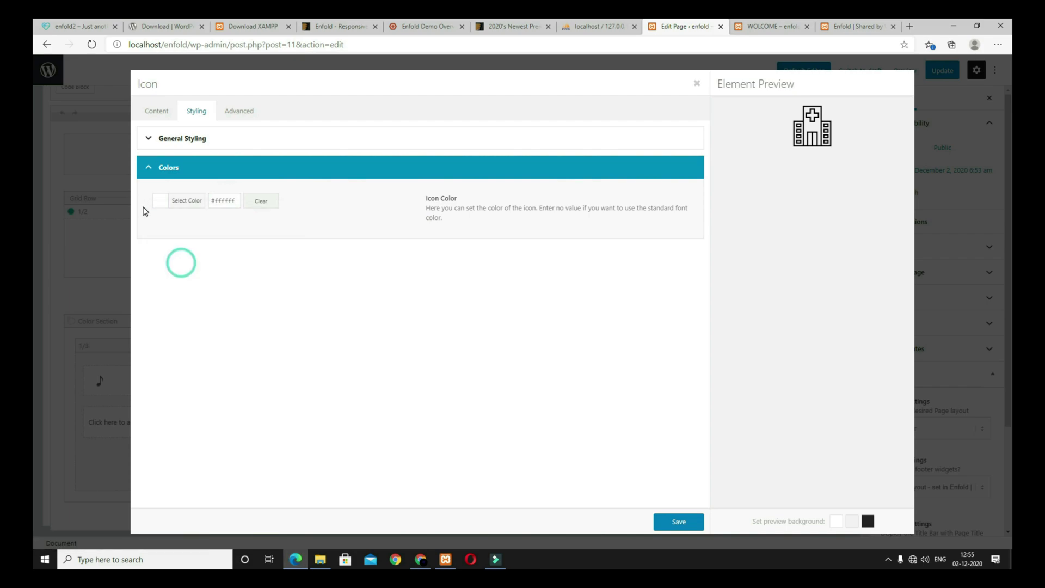
click(241, 111)
click(676, 522)
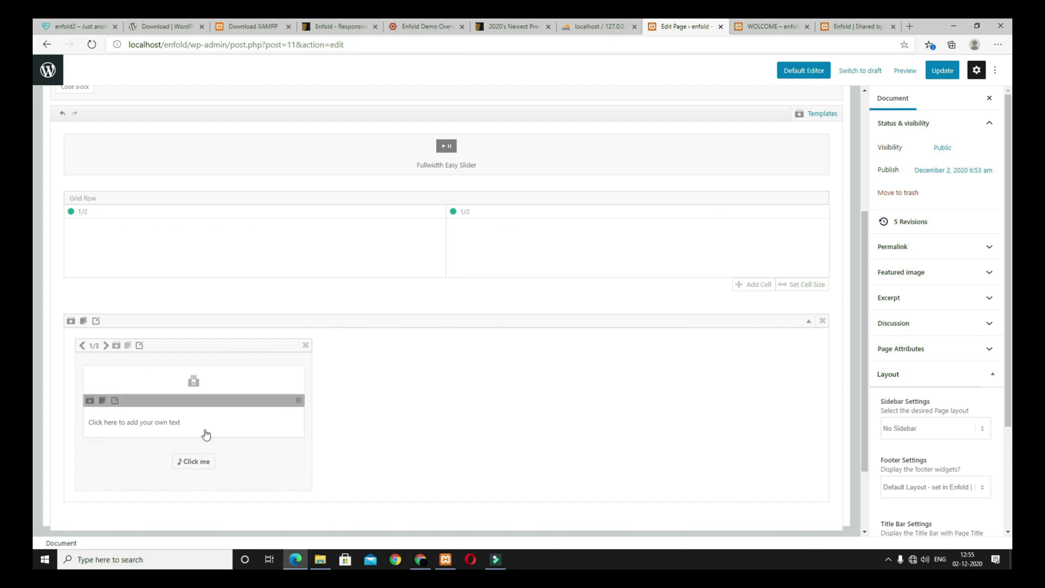
Step: Replace the placeholder text with a centred 'Departments' H3 heading and short Latin paragraph
click(146, 430)
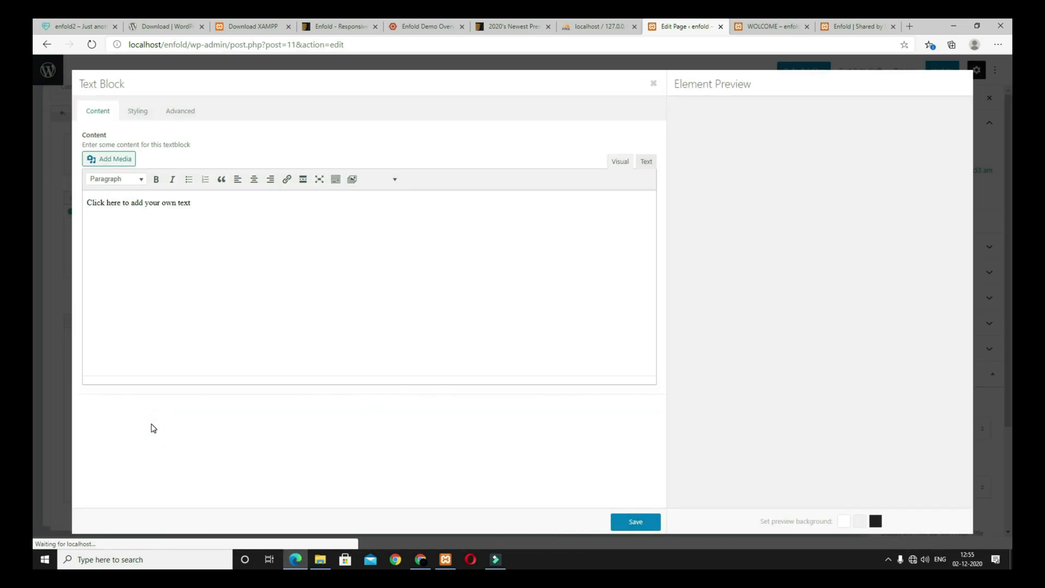
triple_click(228, 202)
text(Departments Donec pede justo, fringilla vel, aliquet nec, vulputate eget, arcu.)
click(620, 159)
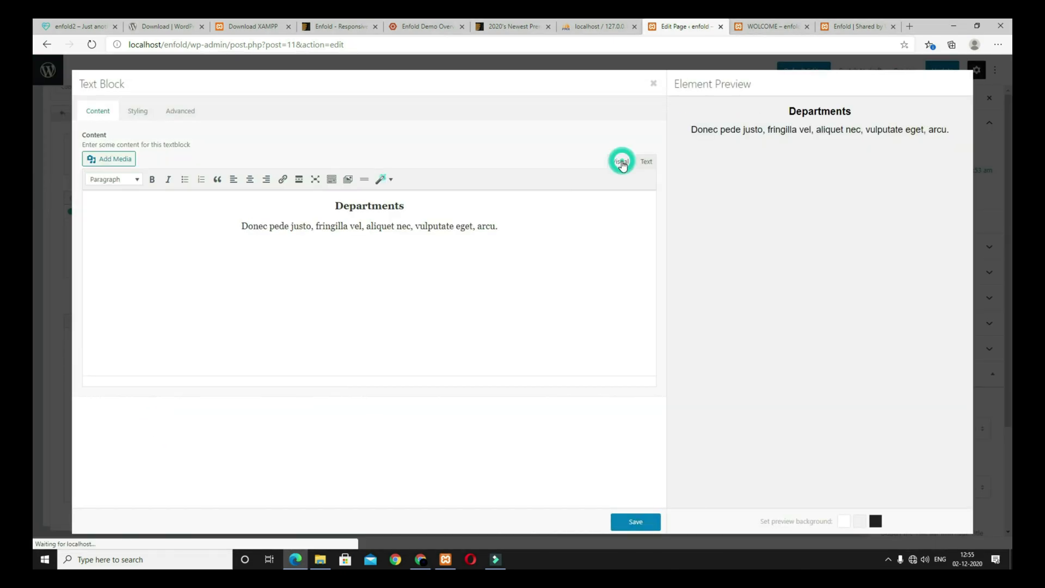
click(371, 207)
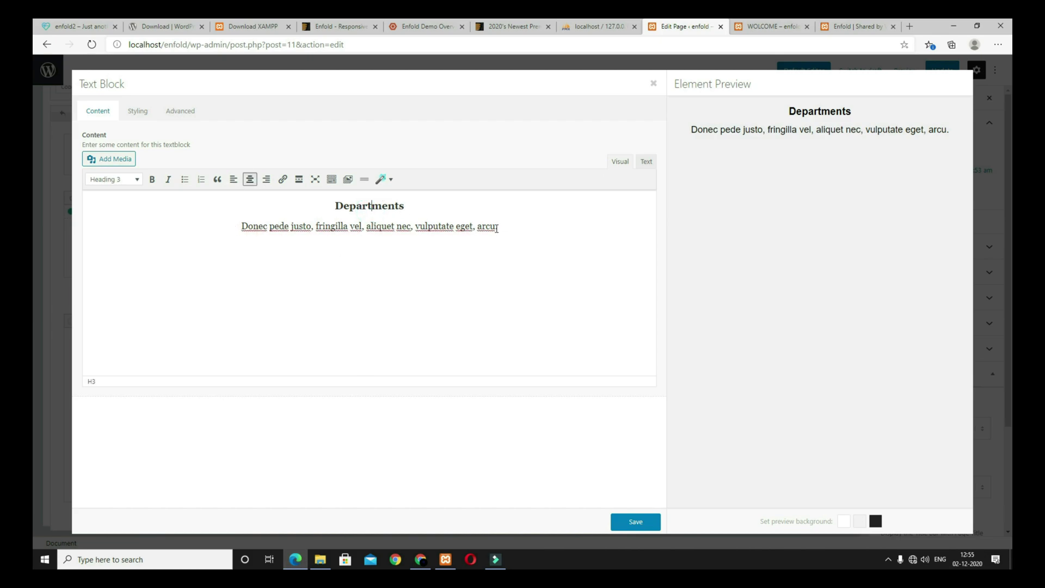
key(Home)
key(Return)
key(BackSpace)
key(Return)
click(637, 522)
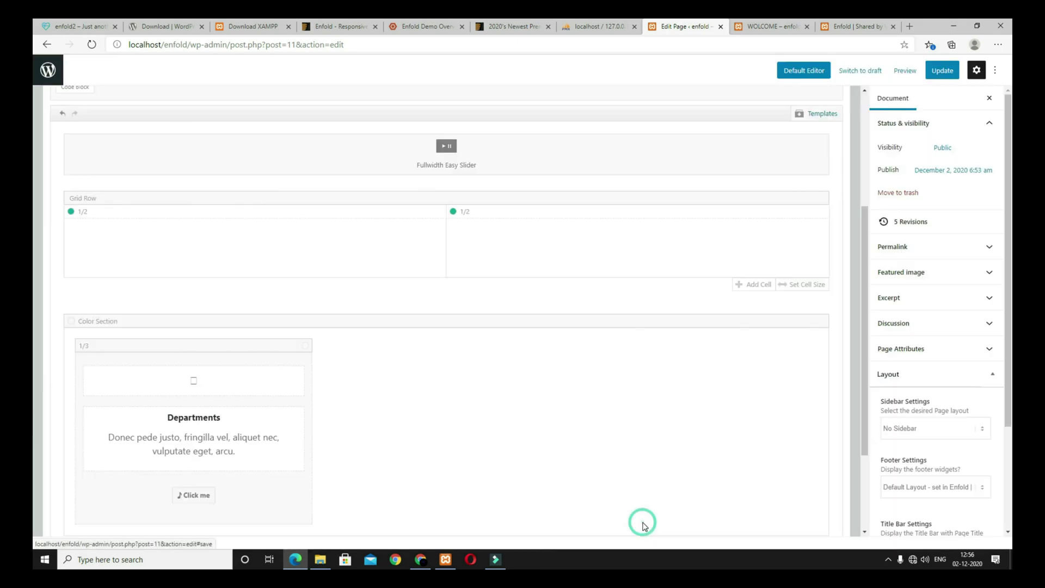
Step: Relabel the button 'Show all departments' and set it to show no icon
click(253, 492)
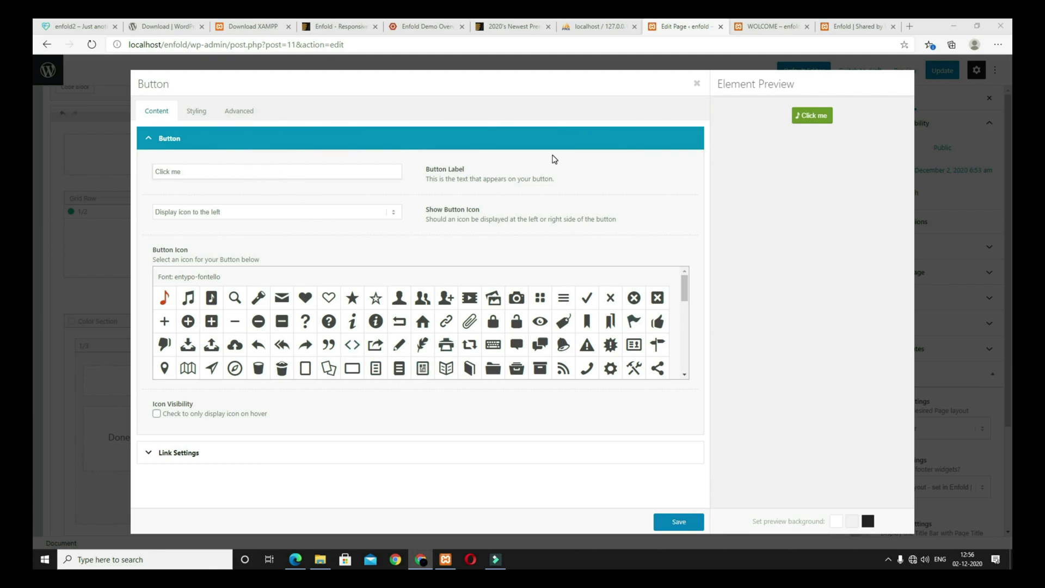
triple_click(223, 169)
text(Show all departments)
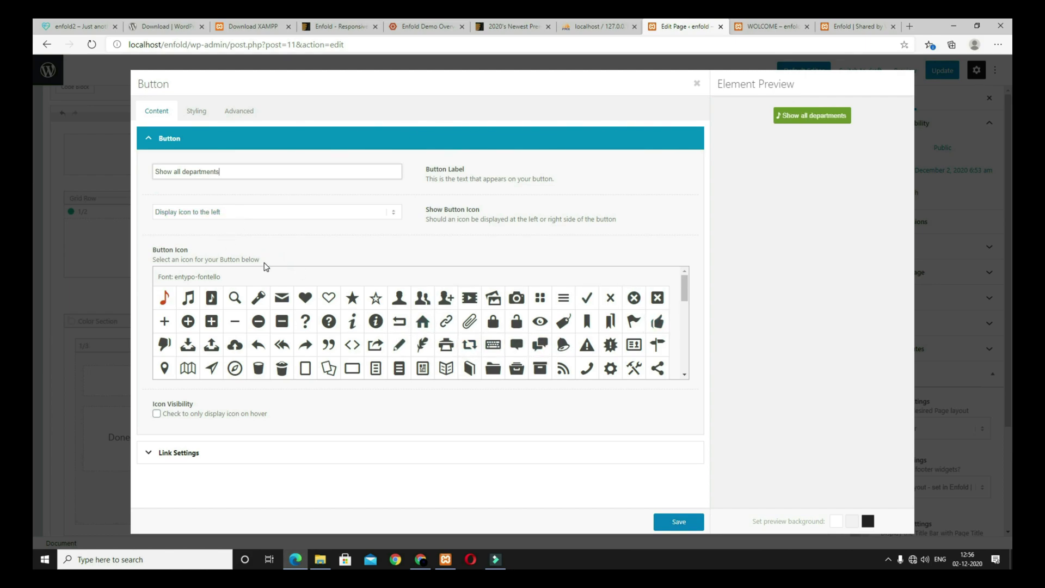
click(273, 215)
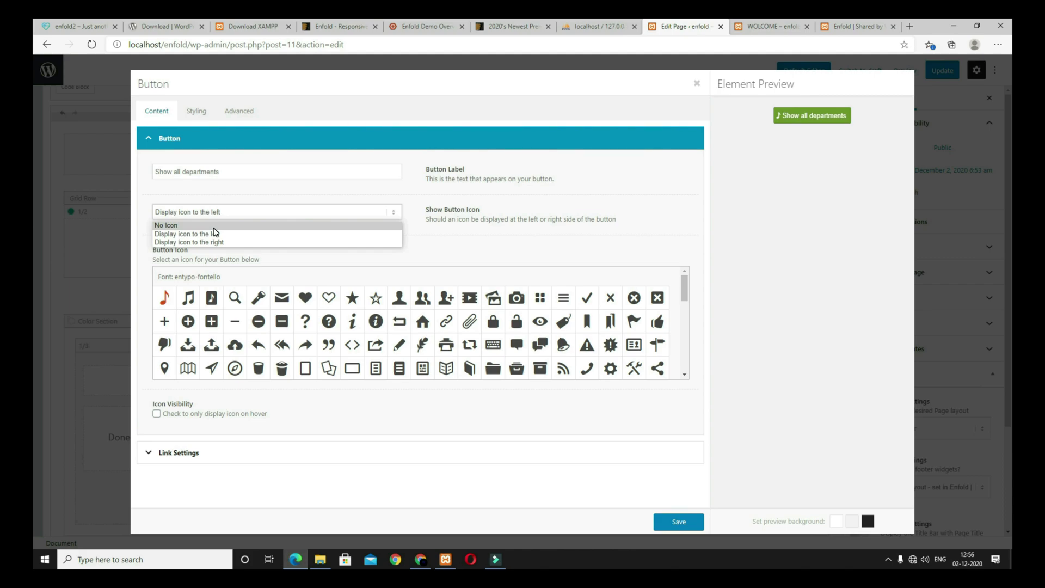
click(169, 225)
Step: Make the button Medium and Light Transparent, then update and preview the page
click(197, 112)
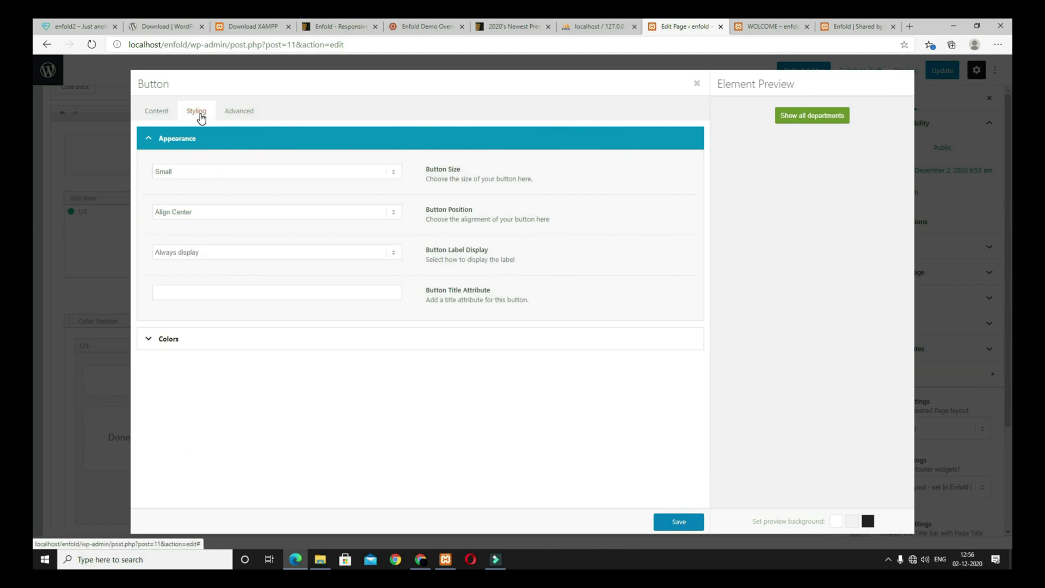
click(235, 175)
click(231, 193)
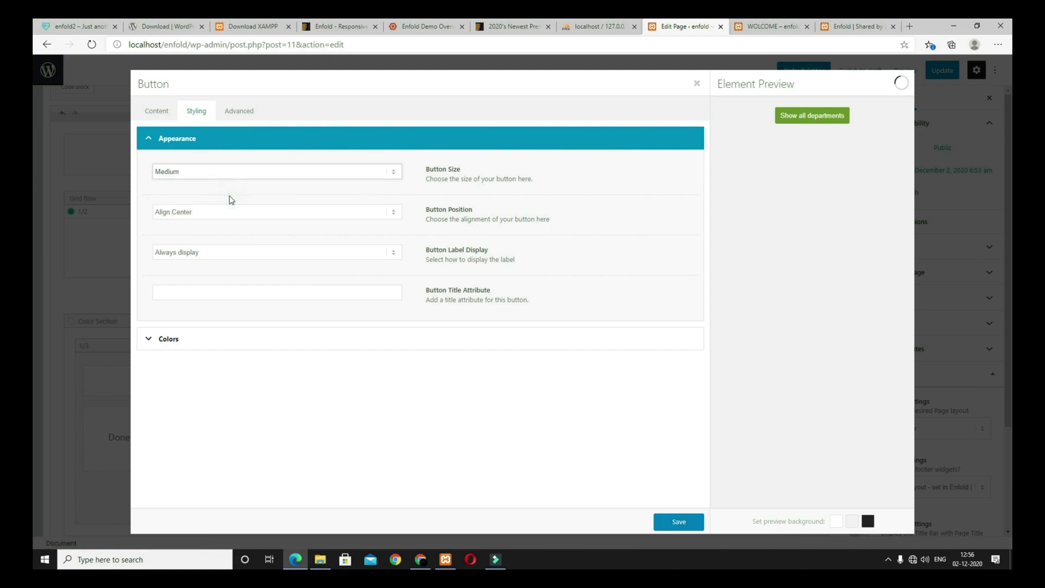
click(191, 345)
click(226, 261)
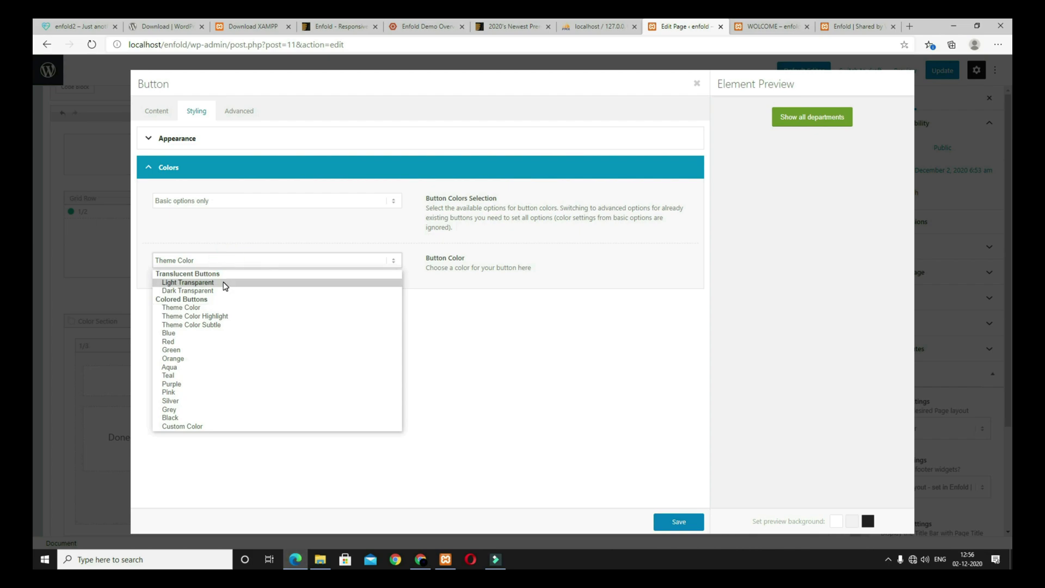
click(176, 283)
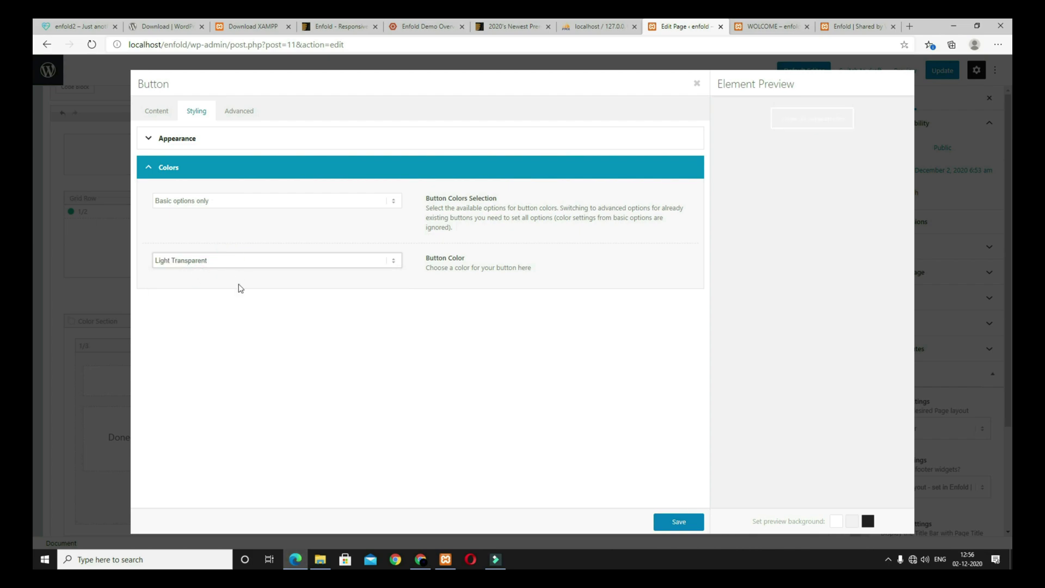
click(685, 520)
click(942, 70)
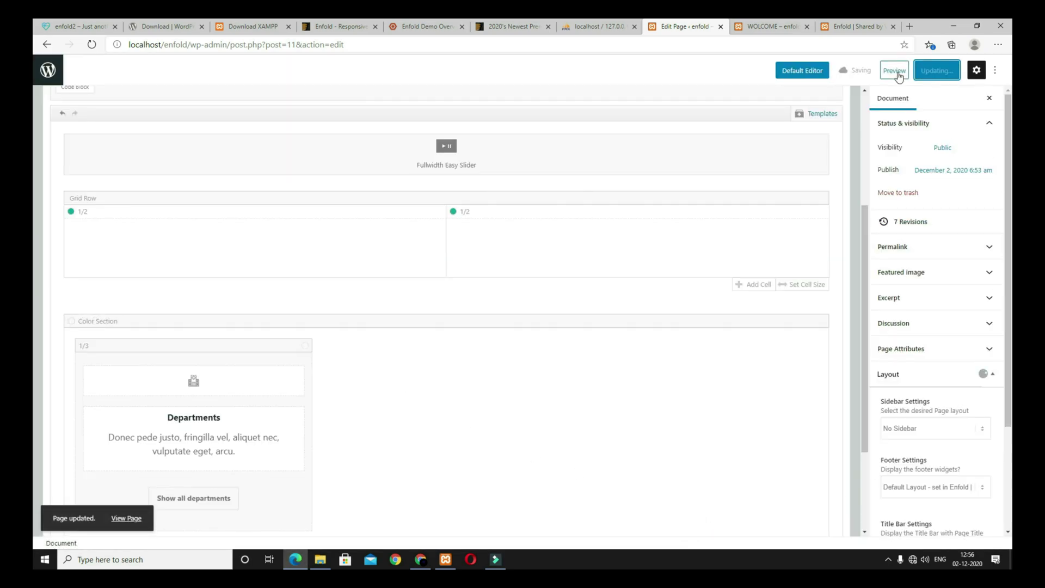
click(905, 70)
scroll(327, 503, down, 3)
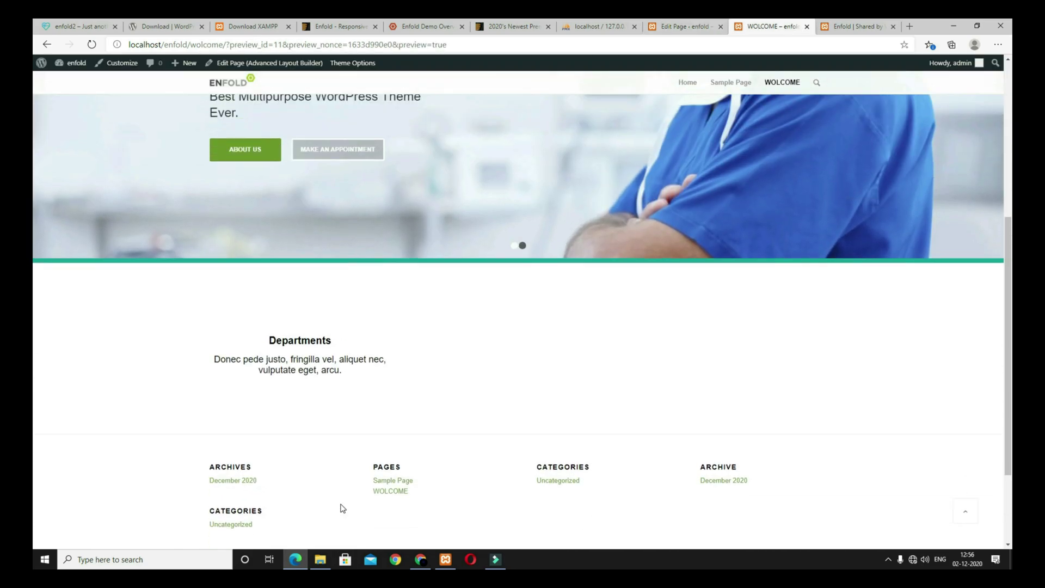
scroll(308, 494, up, 2)
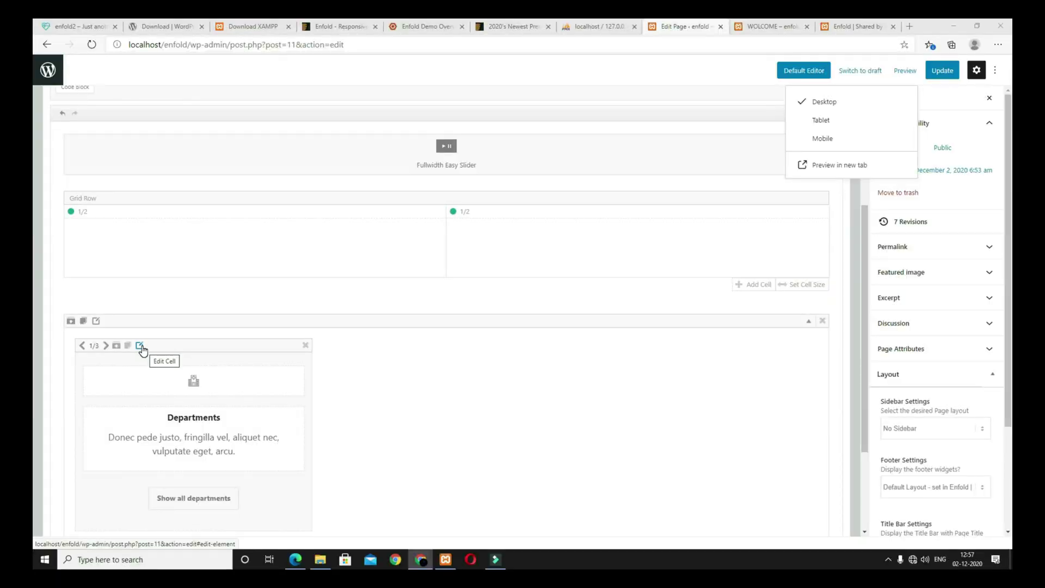
Step: Set the Departments column to equal height with a custom -200px top margin
click(140, 346)
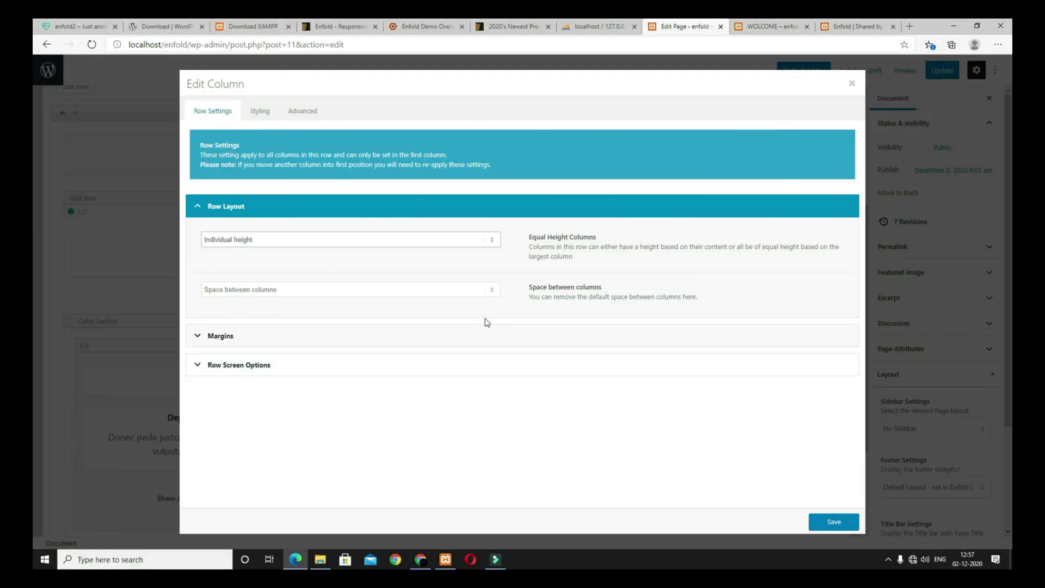
click(269, 243)
click(274, 256)
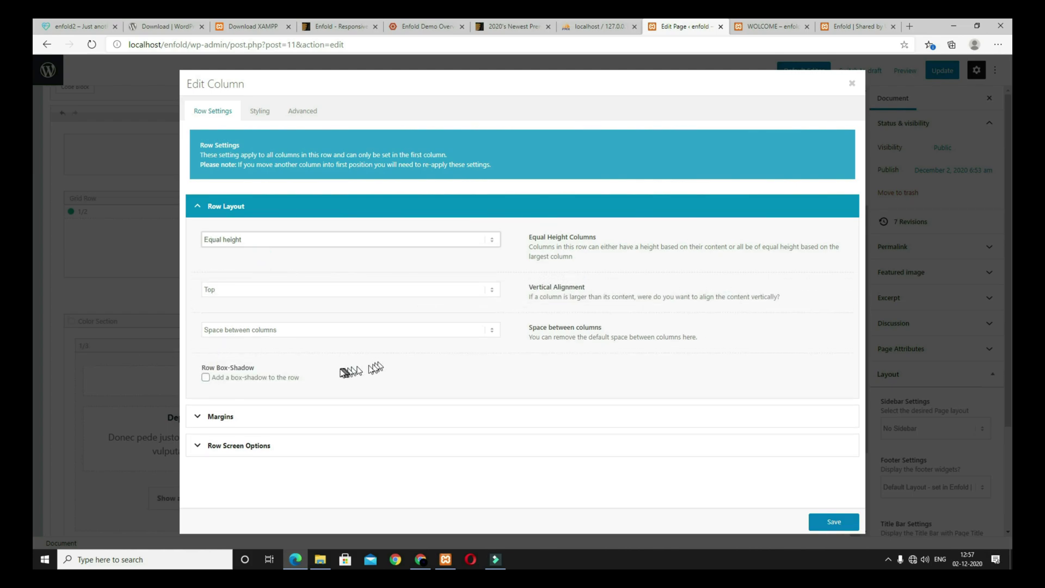
click(255, 417)
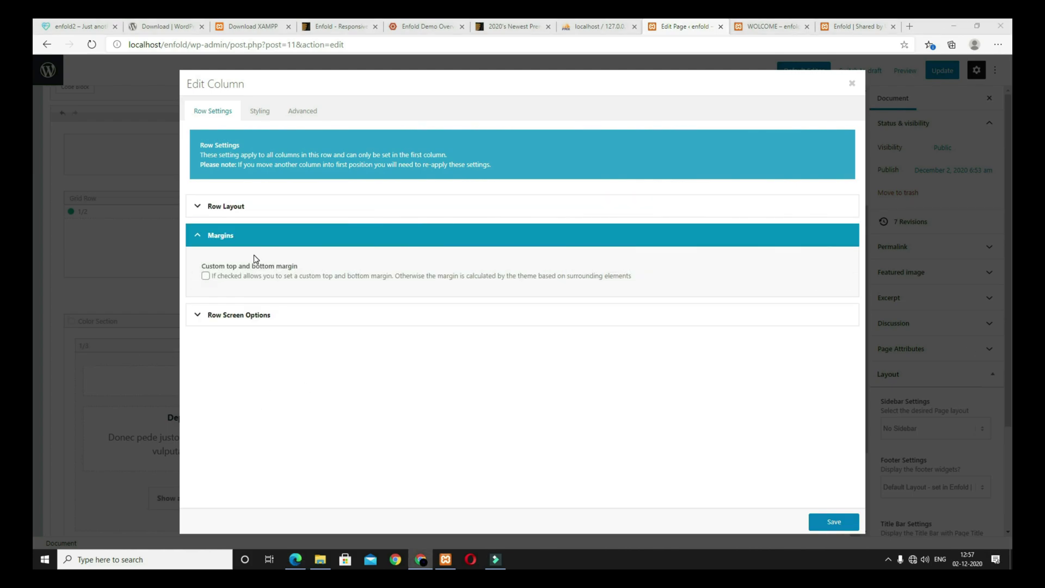
click(205, 276)
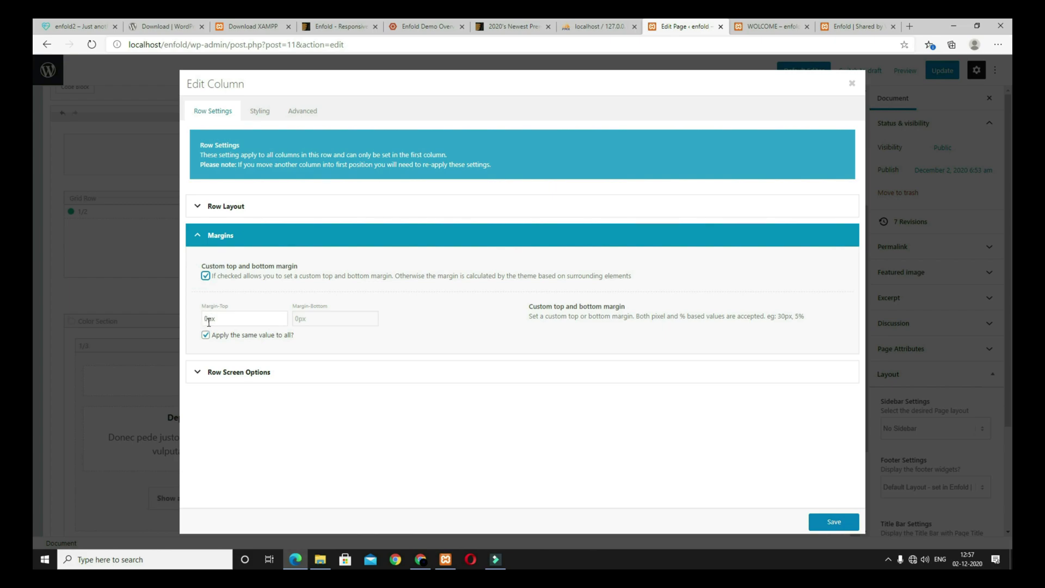
click(206, 334)
click(207, 318)
click(77, 26)
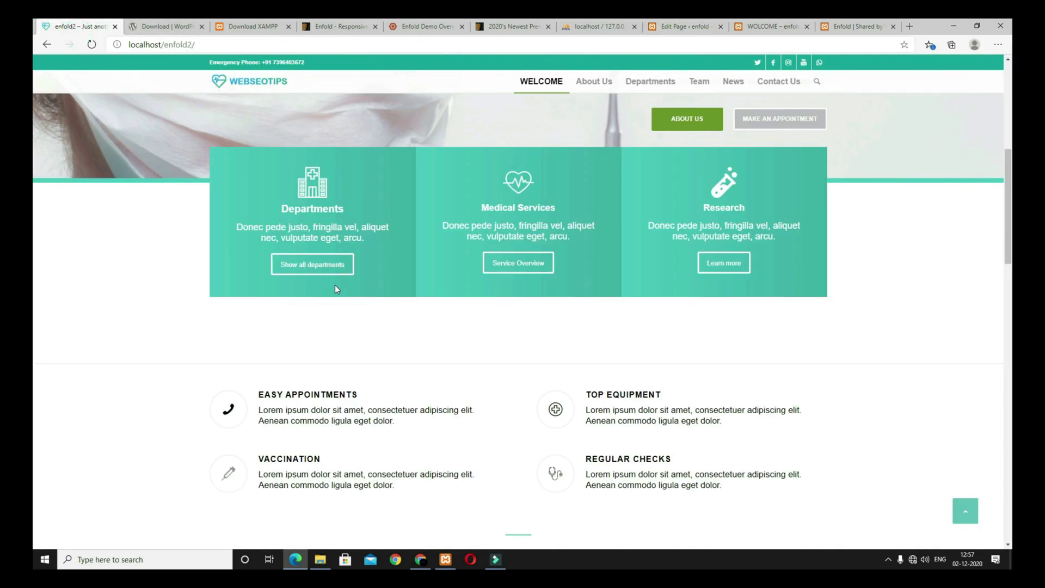
scroll(359, 299, up, 4)
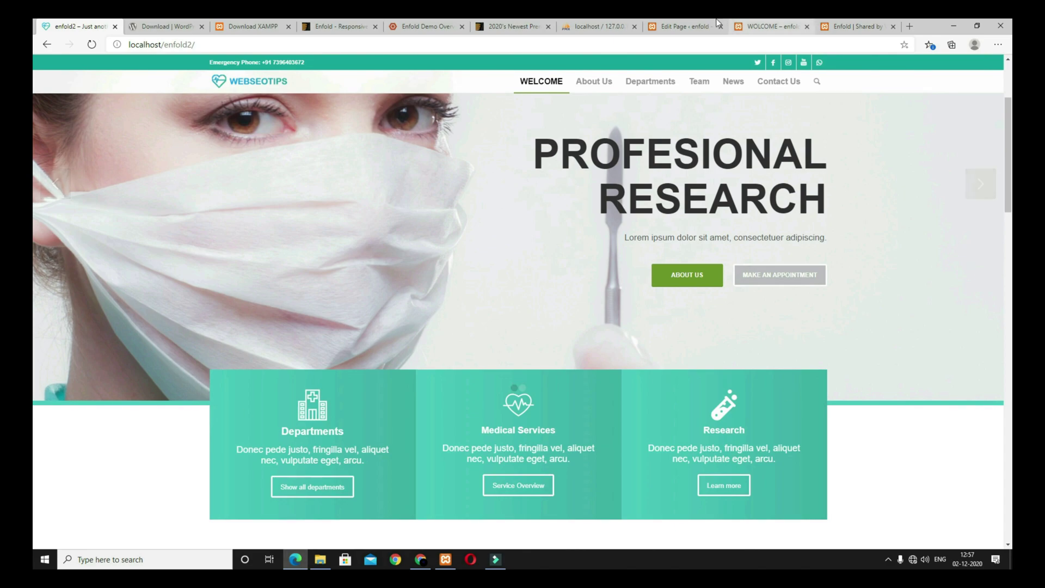
click(686, 26)
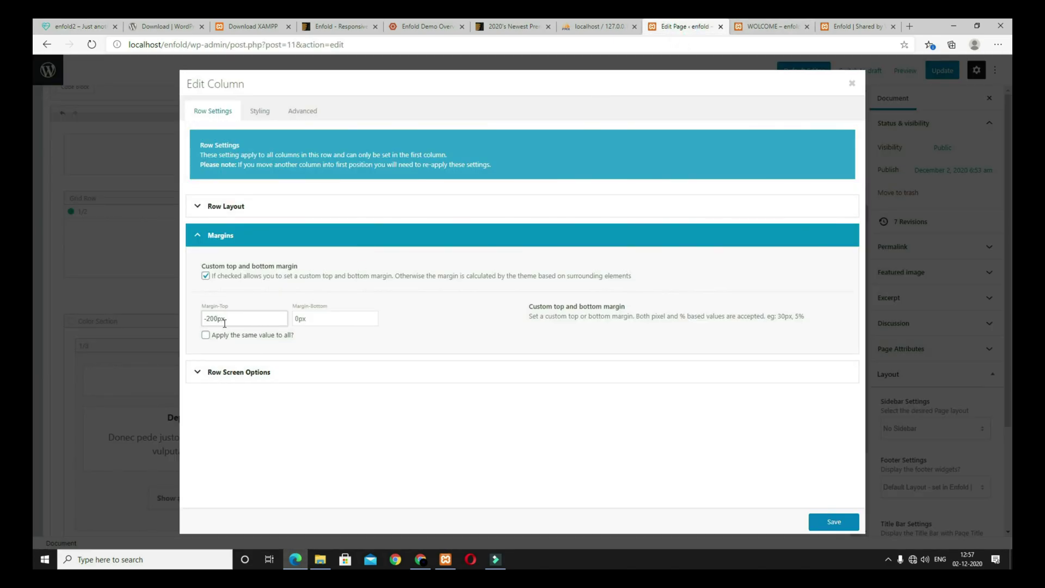
Step: Give the column a horizontal gradient background from #4ecac2 to #43ada6
click(262, 110)
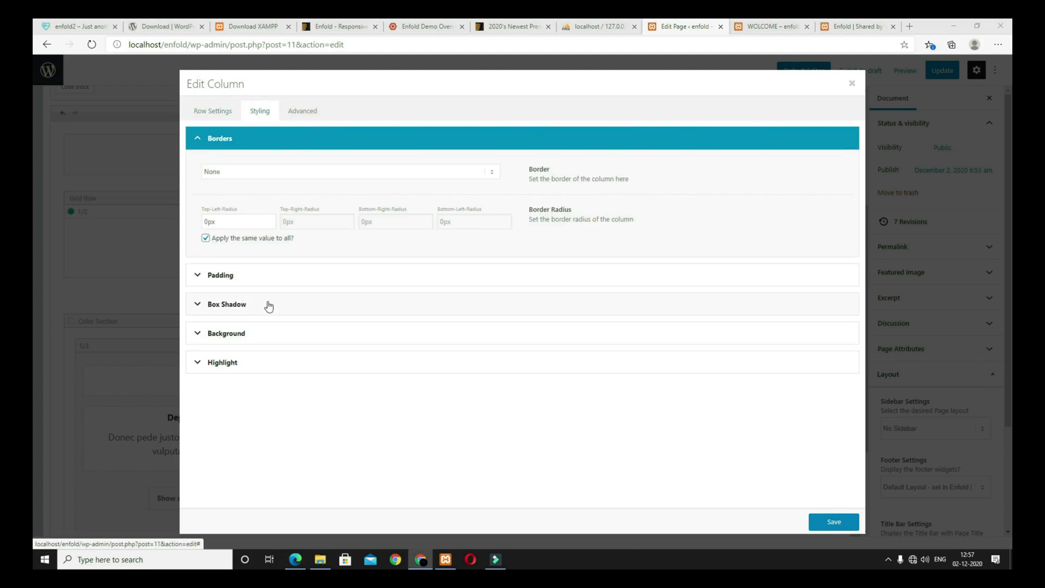
click(243, 340)
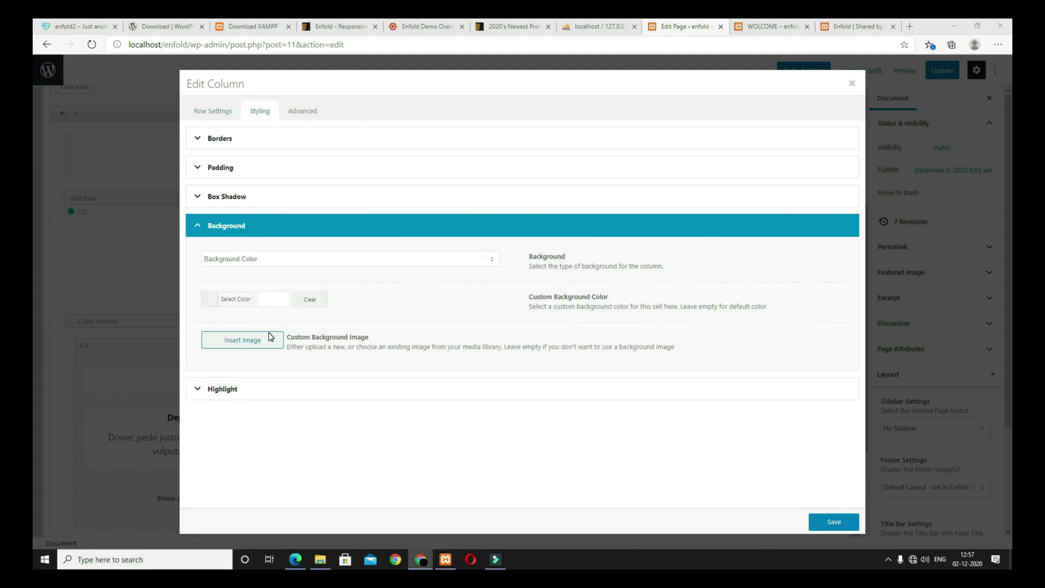
click(272, 259)
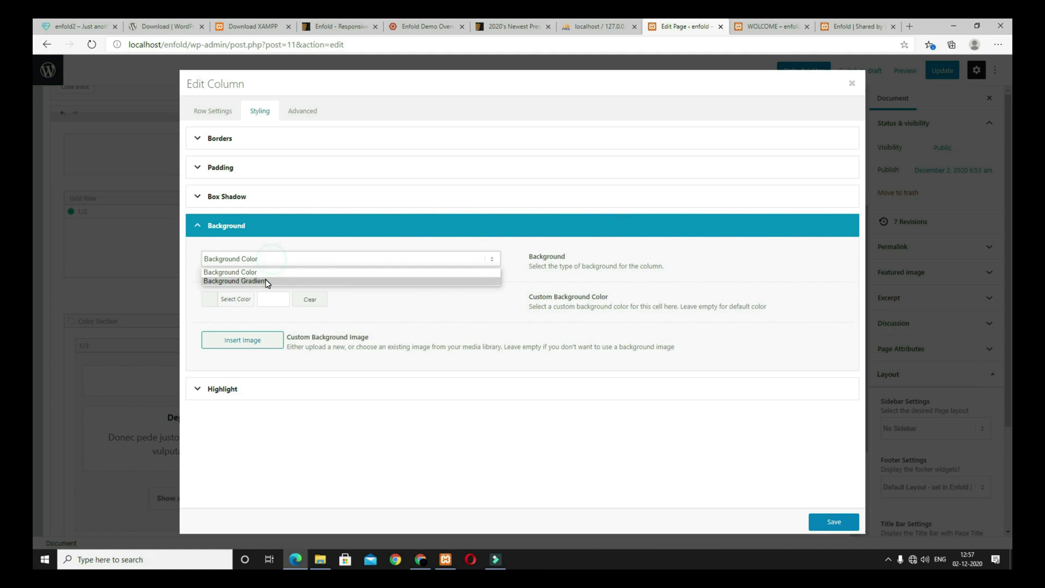
click(267, 280)
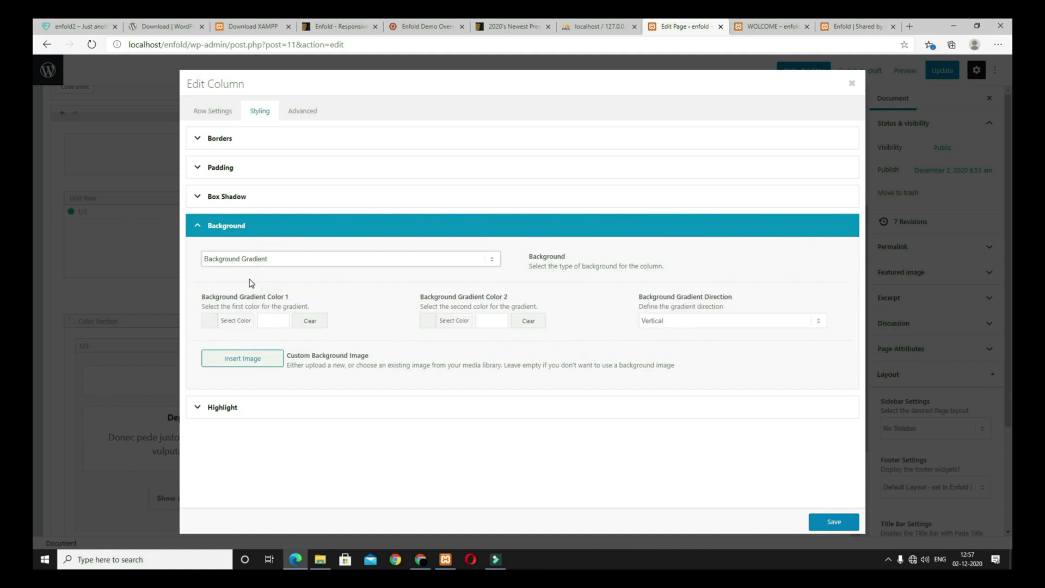
click(266, 318)
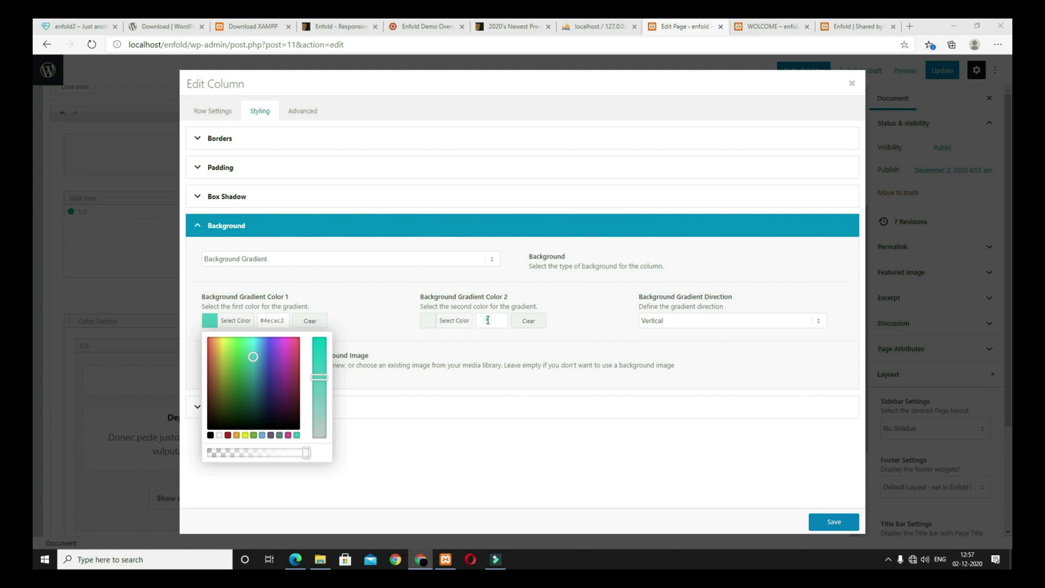
click(488, 320)
text(#43ada6)
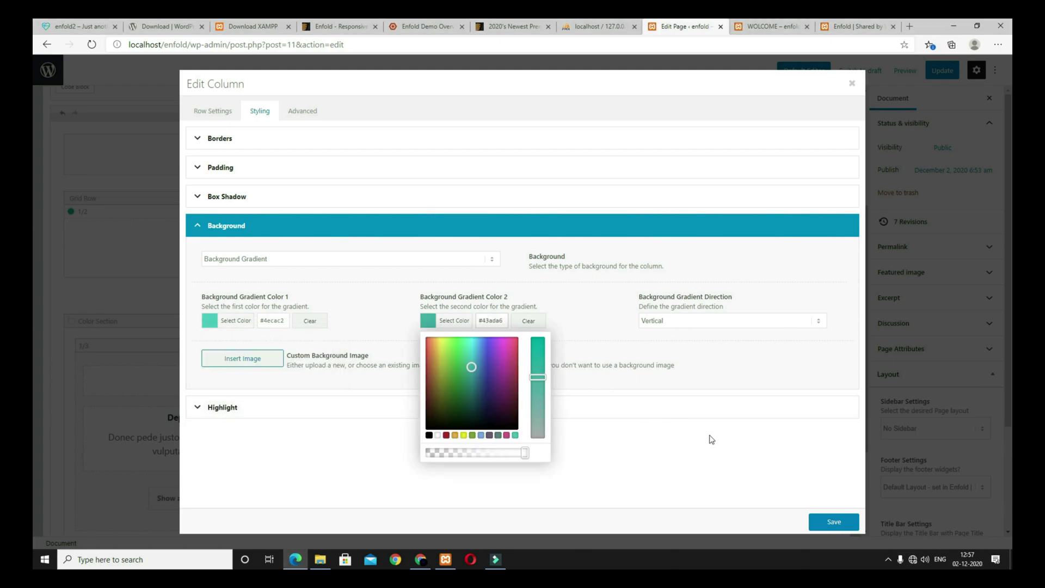
click(749, 450)
click(673, 324)
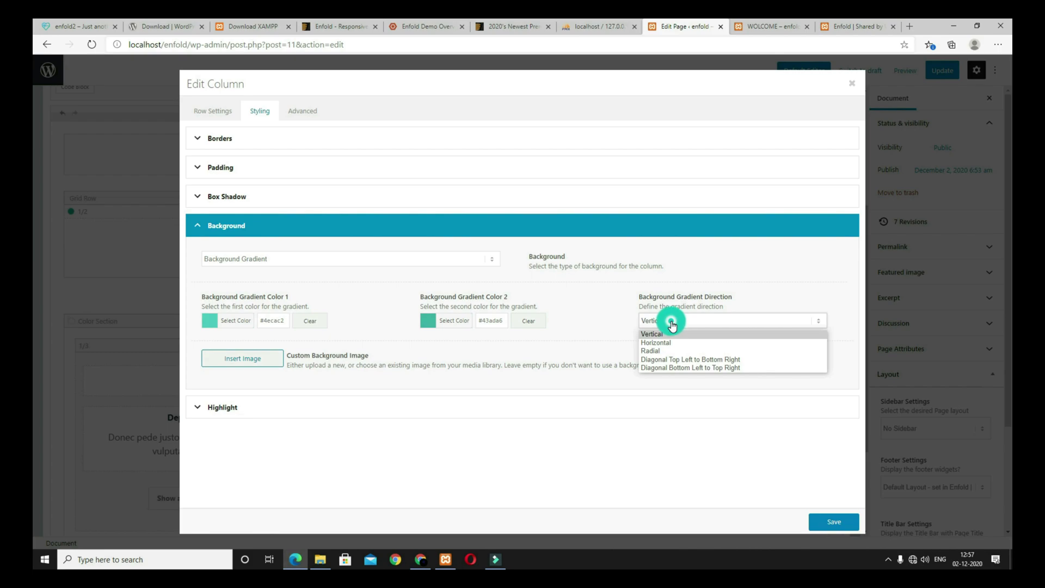
click(669, 343)
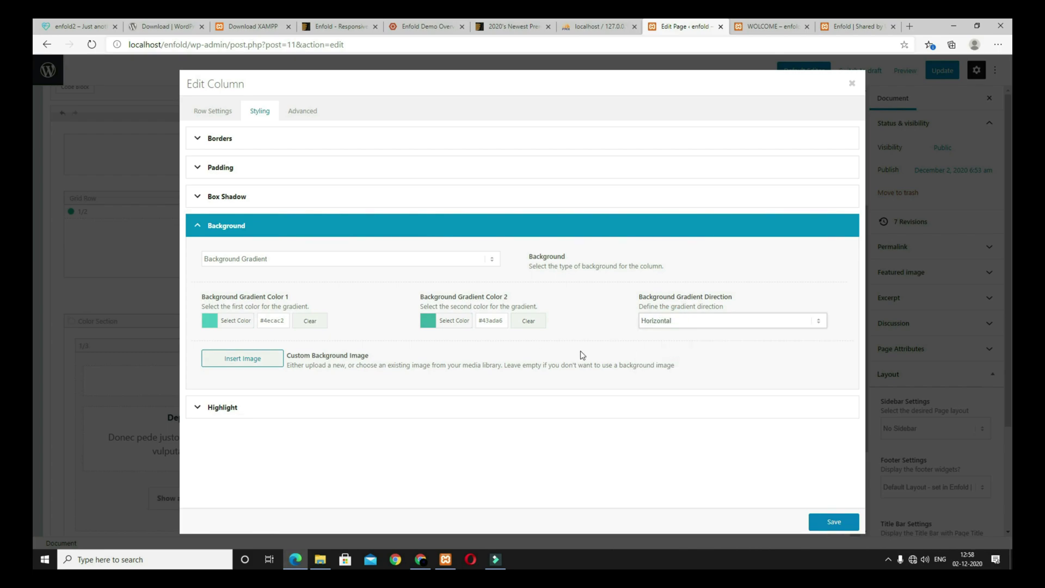
click(832, 522)
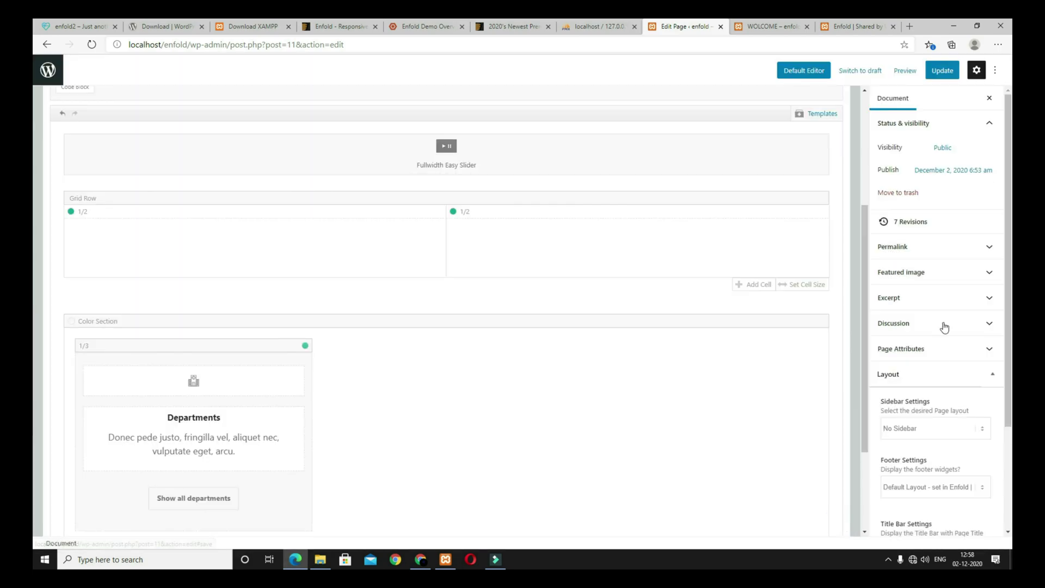
Step: Preview the page in a new tab to check the gradient column
click(905, 71)
click(839, 165)
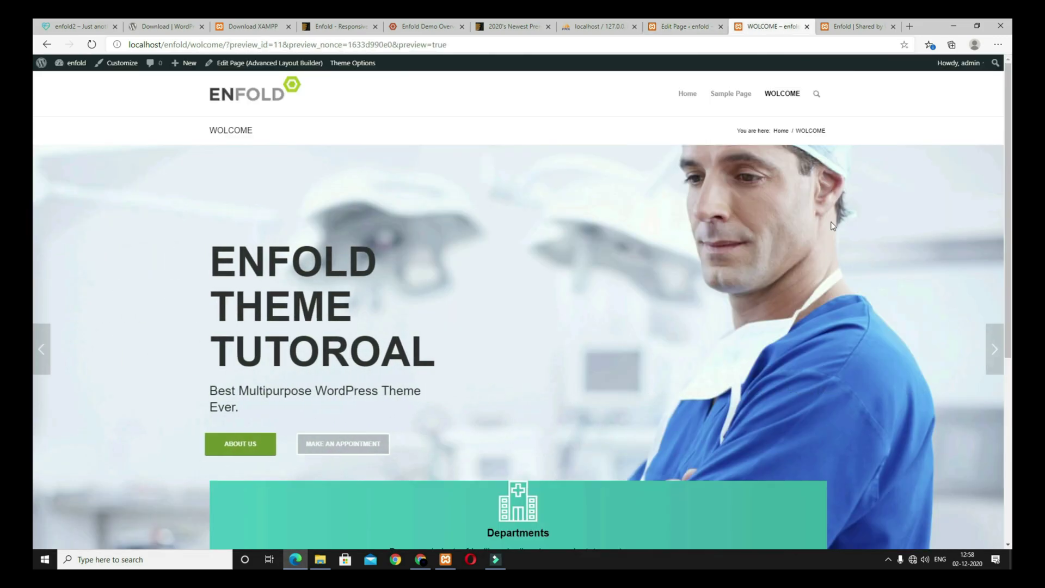
scroll(663, 233, down, 5)
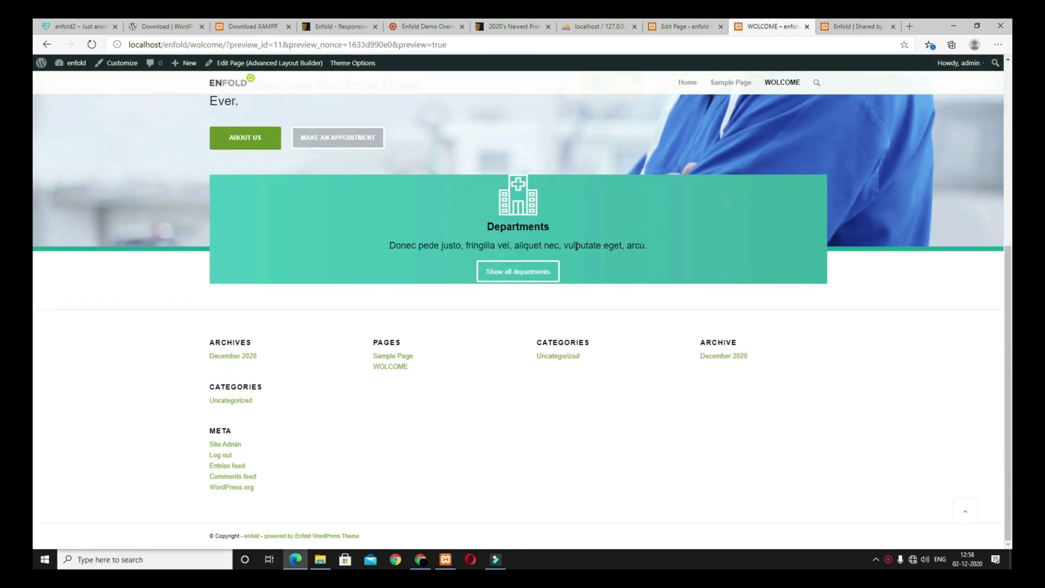
key(alt+Tab)
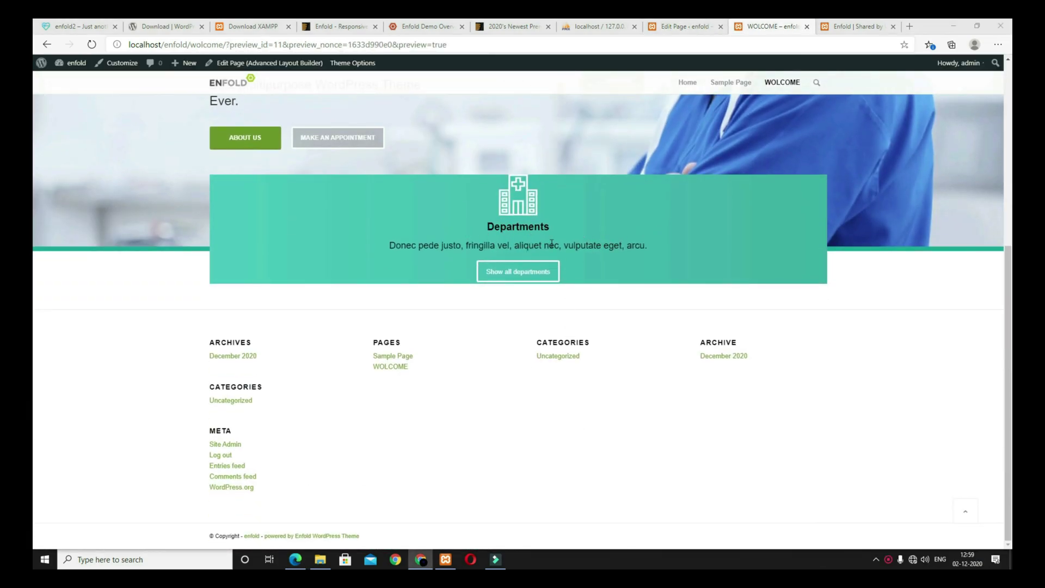
click(689, 27)
Step: Set the Departments text block's font colour to a custom #ffffff
click(203, 456)
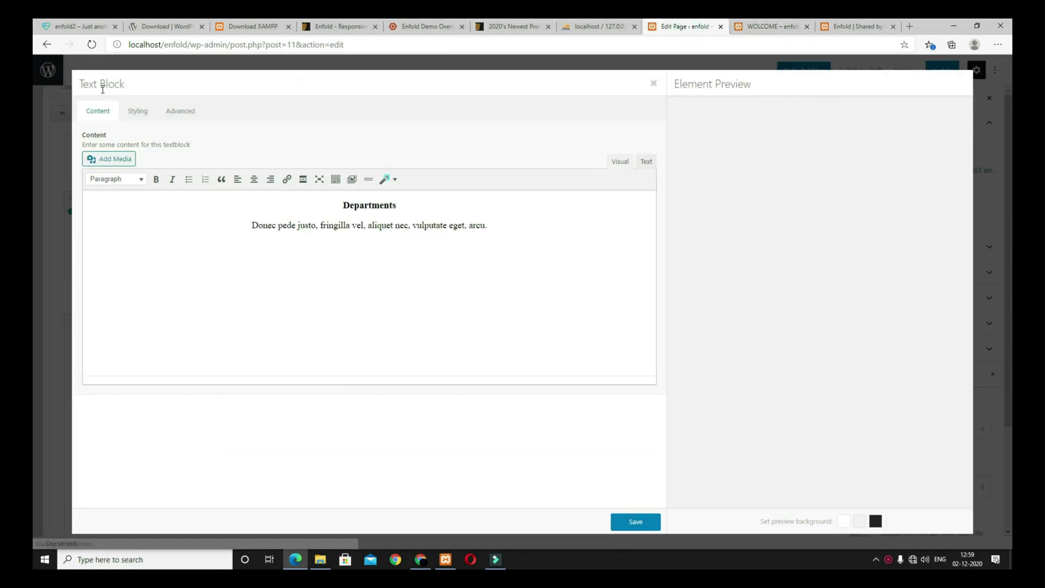
click(138, 111)
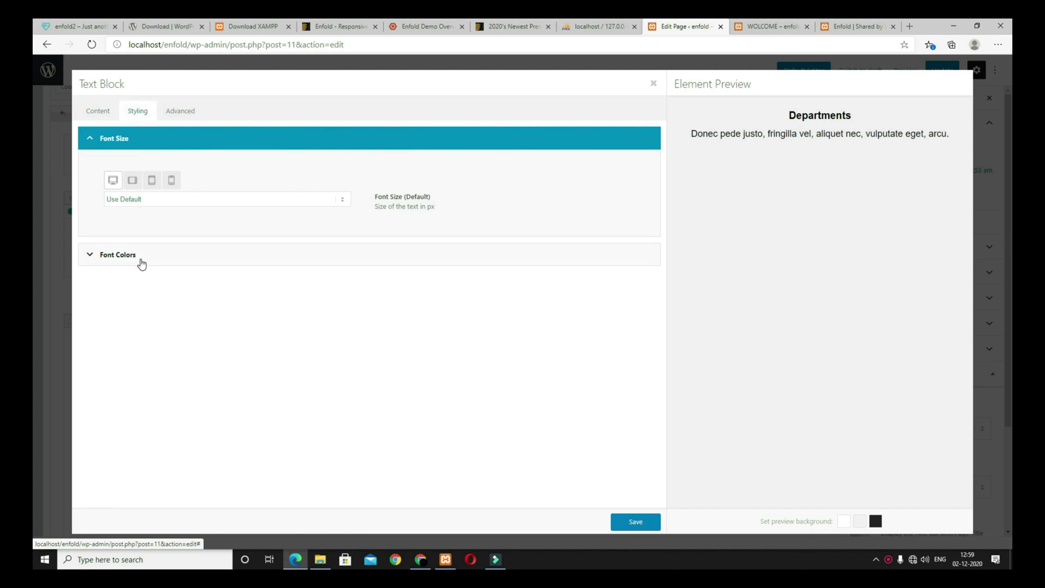
click(185, 263)
click(229, 206)
click(222, 222)
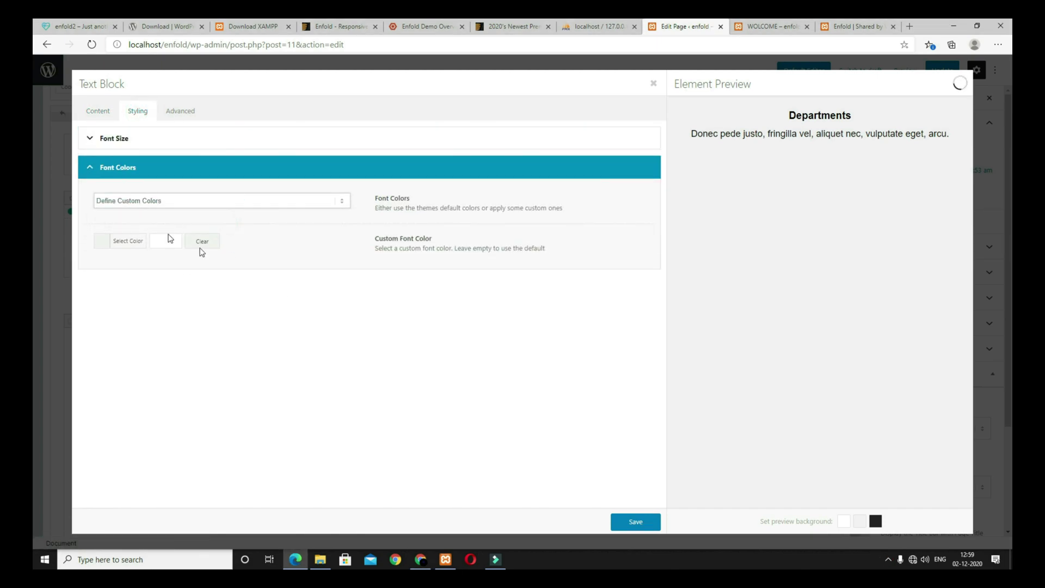
click(165, 241)
click(133, 280)
click(257, 369)
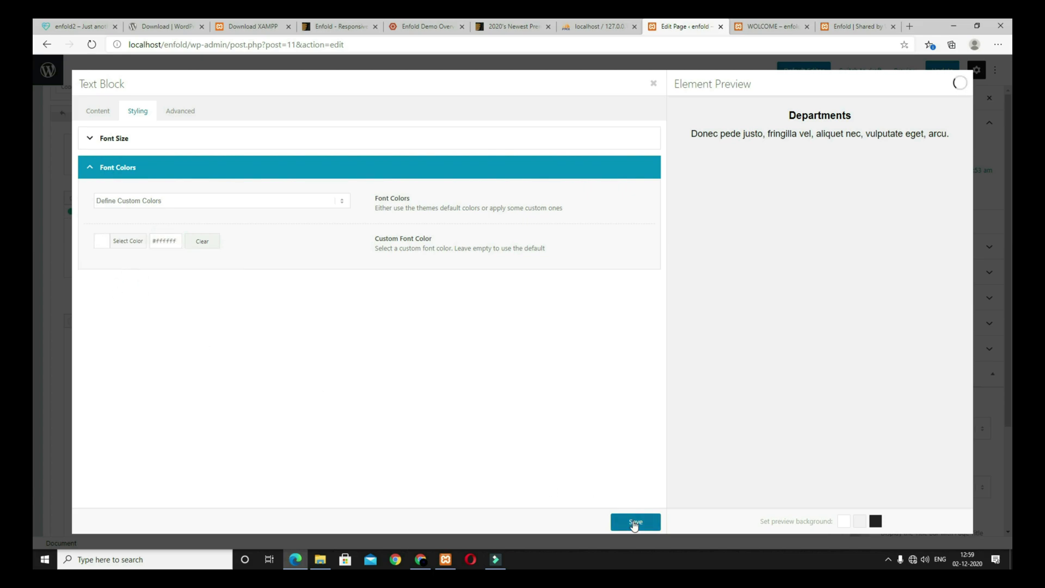
click(633, 525)
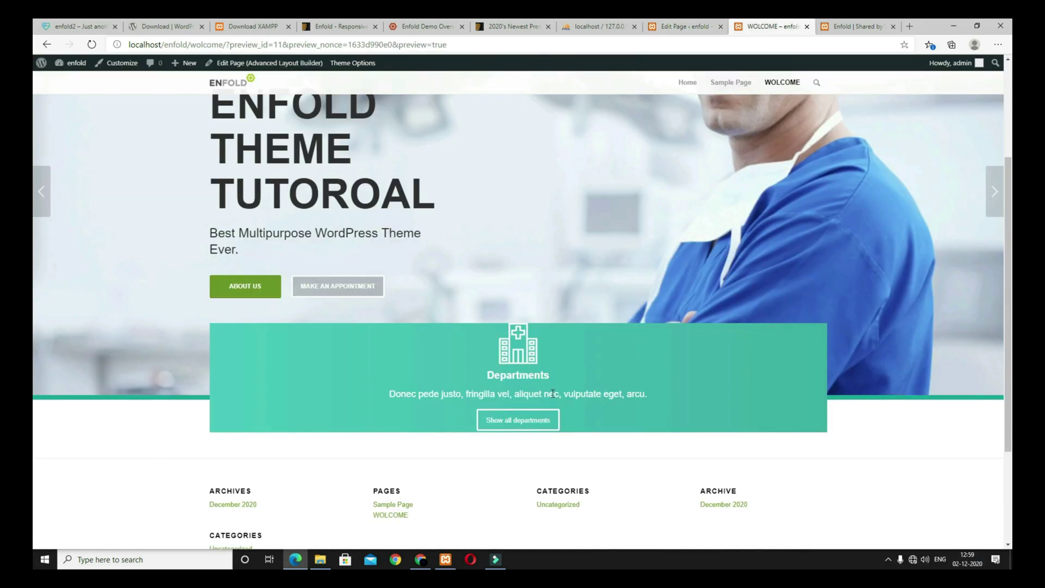
scroll(598, 404, down, 3)
scroll(599, 404, up, 4)
click(687, 27)
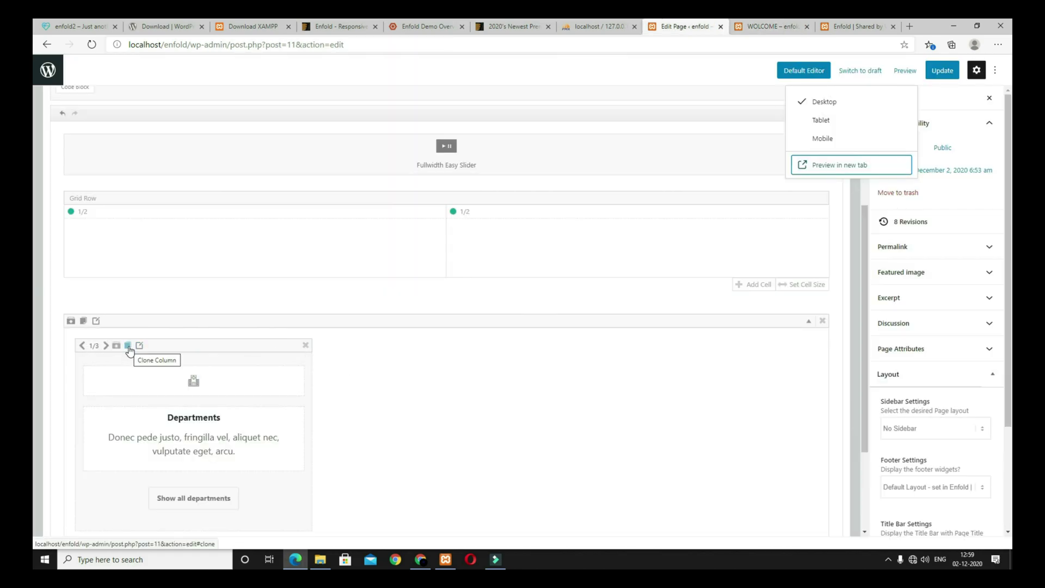
Step: Clone the Departments column twice and update the page
click(128, 347)
click(128, 346)
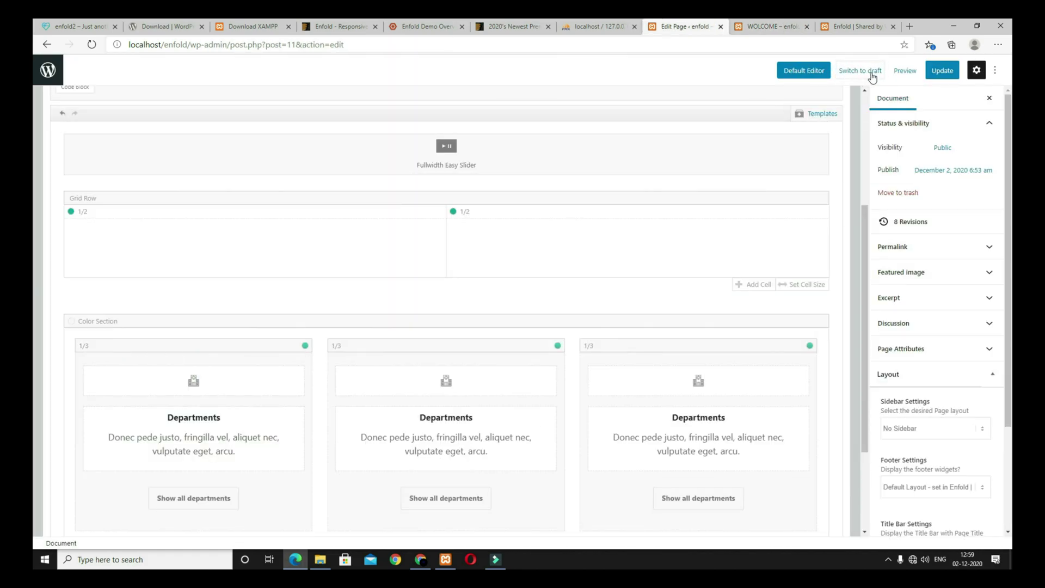
click(941, 71)
Step: Preview the three teal boxes and compare them with the reference site's feature boxes
click(893, 71)
click(831, 164)
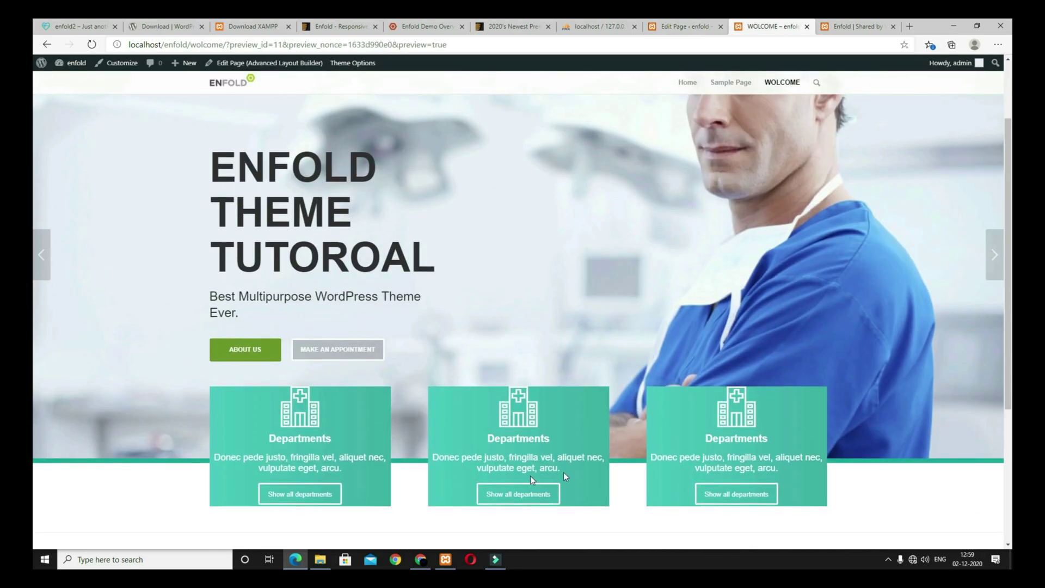
scroll(531, 477, down, 3)
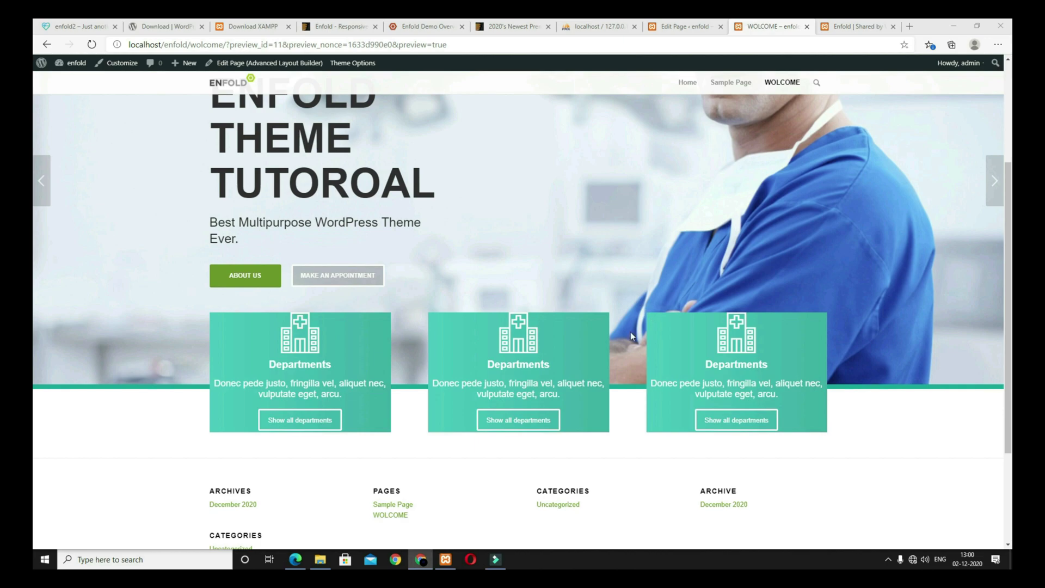
scroll(571, 375, up, 3)
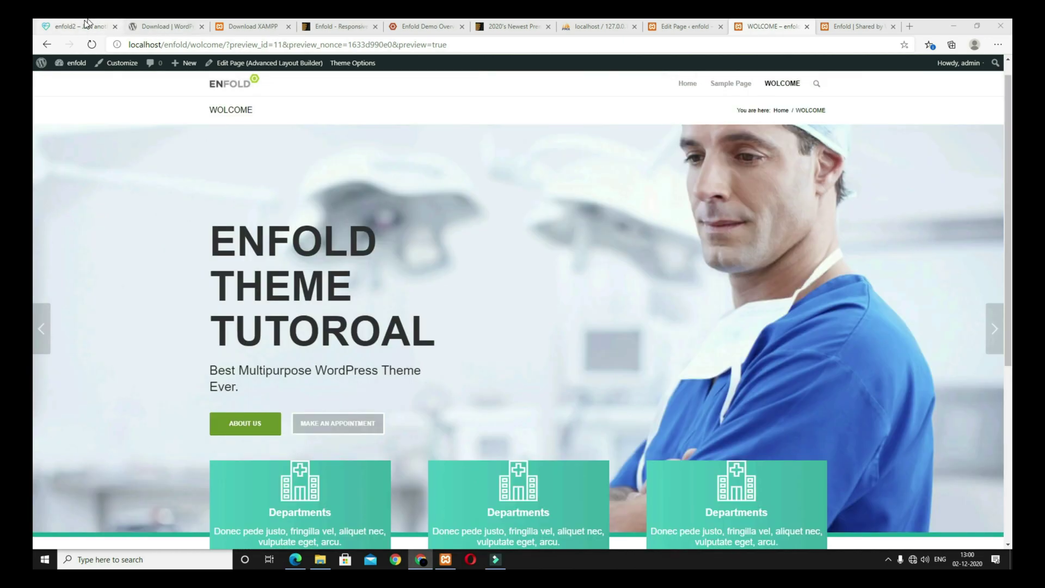
click(80, 26)
scroll(468, 315, down, 3)
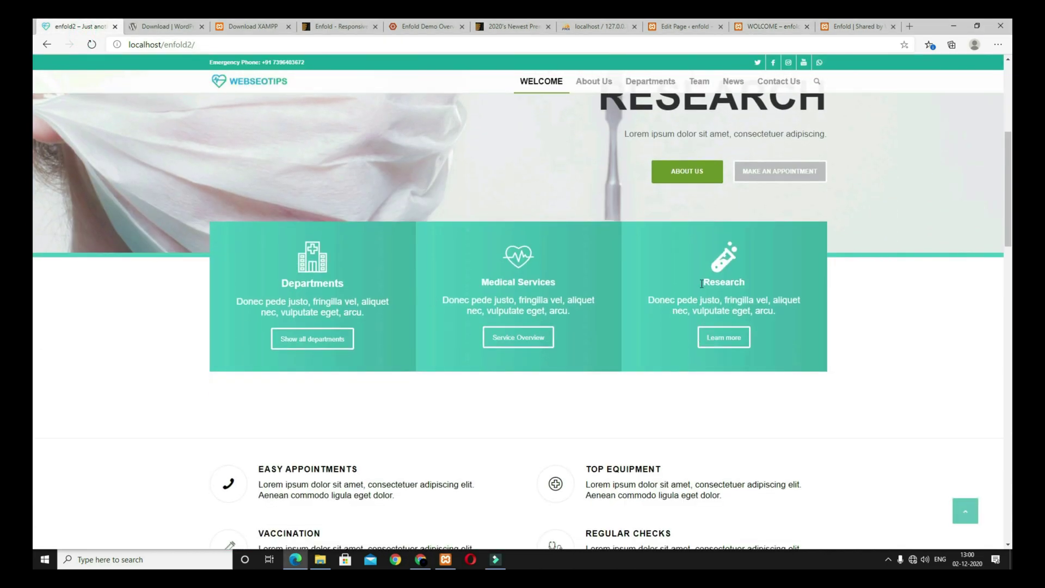
click(686, 27)
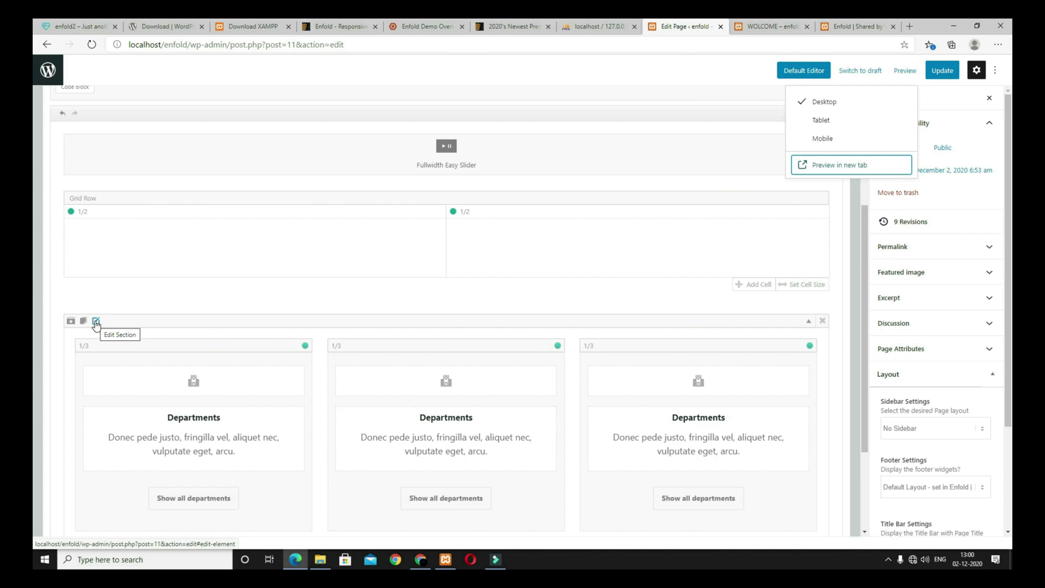
Step: Give the colour section Huge Padding and preview the result
click(96, 322)
click(339, 234)
click(333, 211)
click(315, 248)
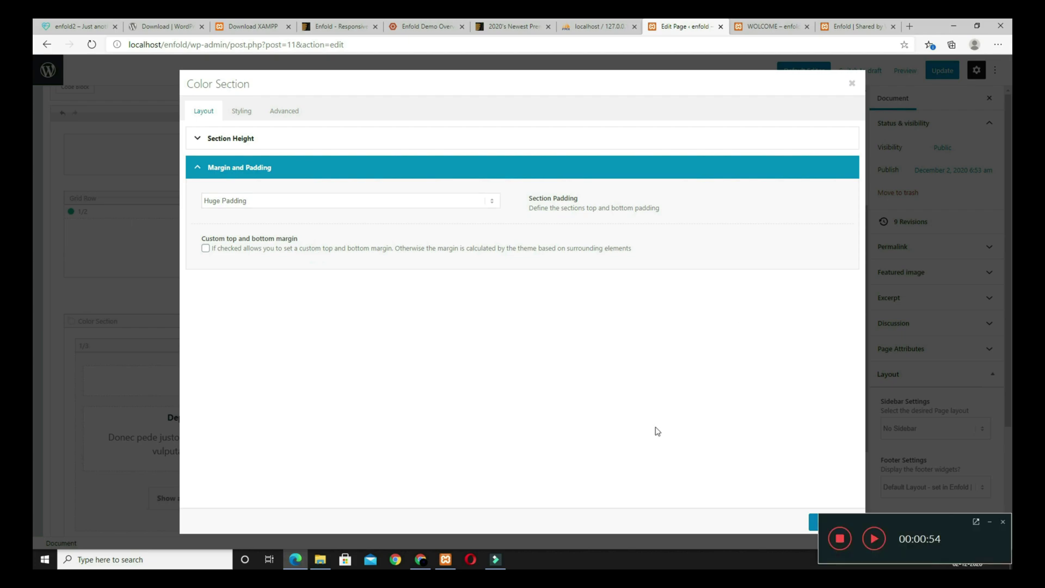
click(833, 522)
click(905, 70)
click(822, 164)
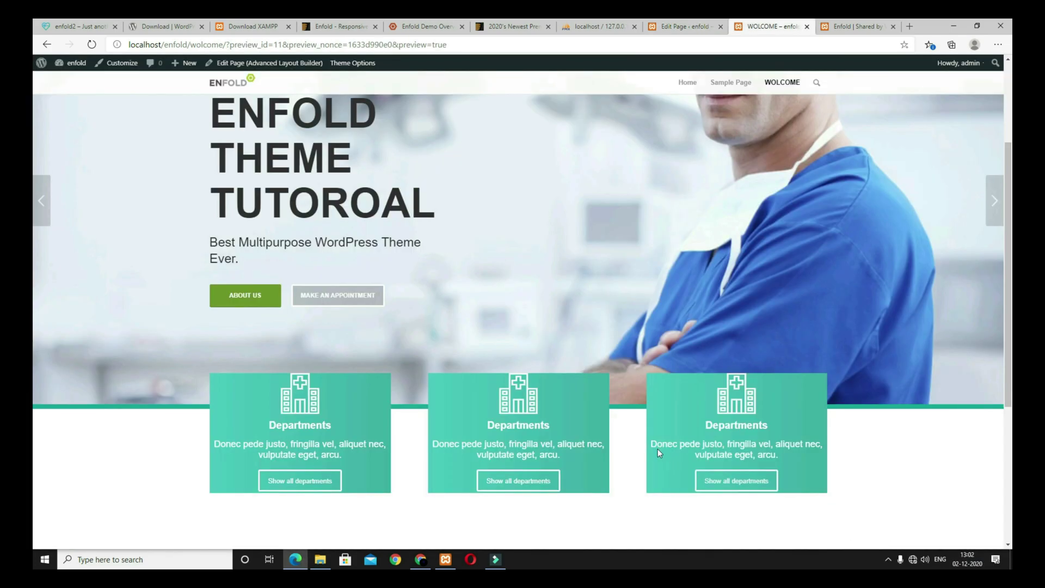
scroll(662, 450, down, 3)
scroll(507, 413, up, 2)
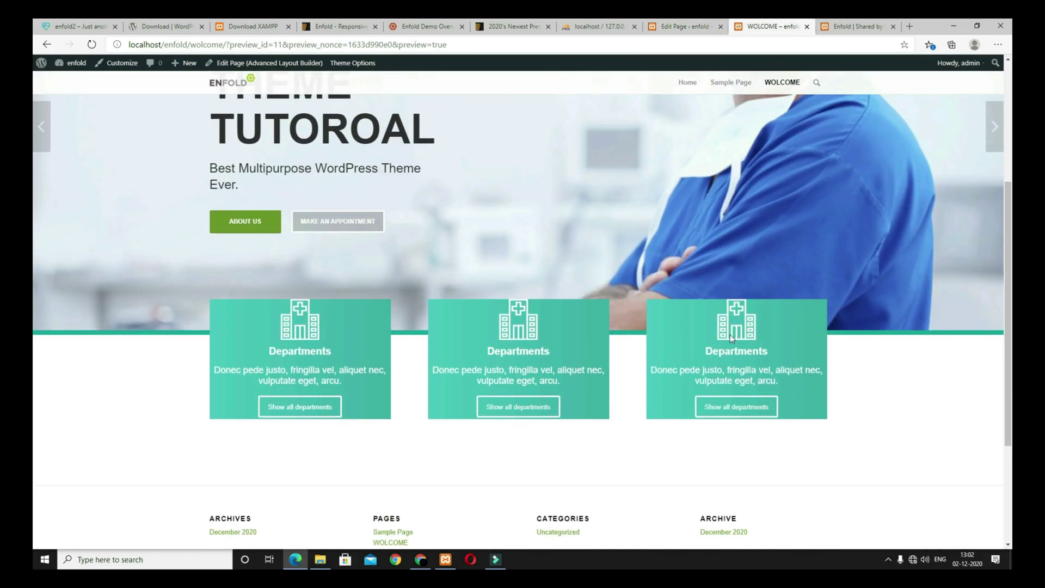
click(687, 28)
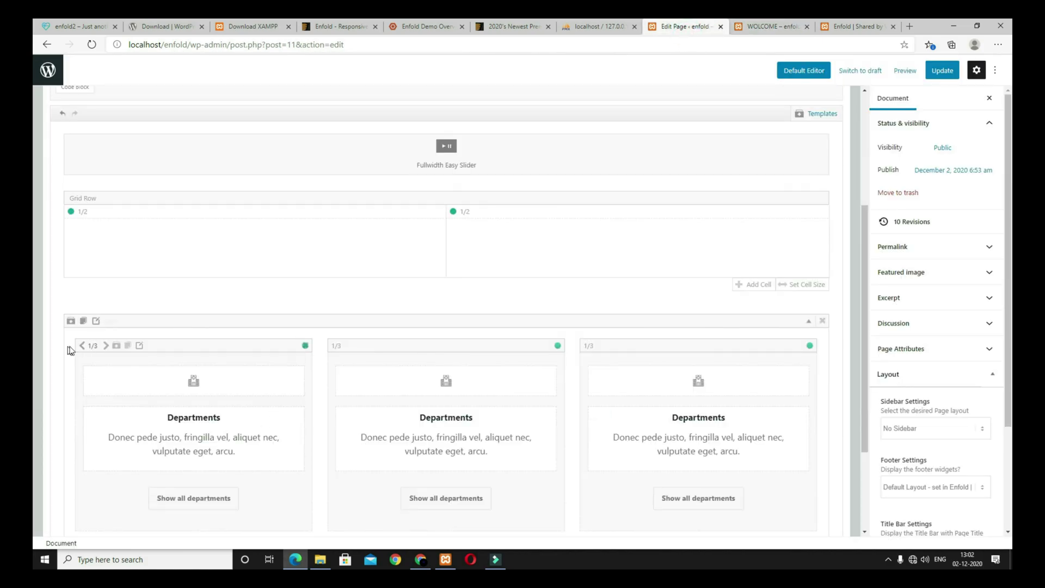
Step: Set the row to 'No space between columns' and preview the joined teal band
click(140, 346)
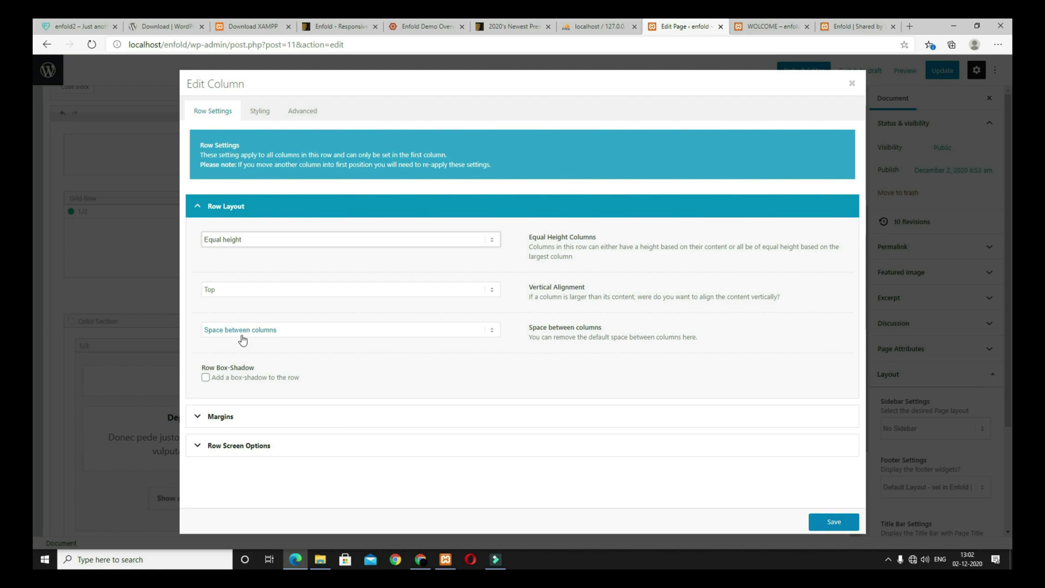
click(307, 333)
click(287, 353)
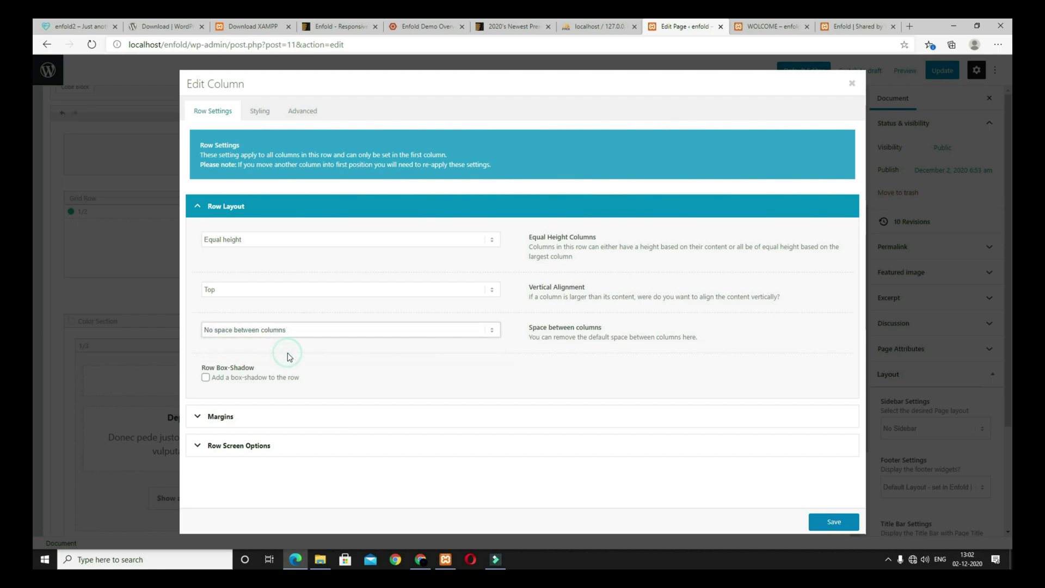
click(833, 522)
click(904, 71)
click(852, 163)
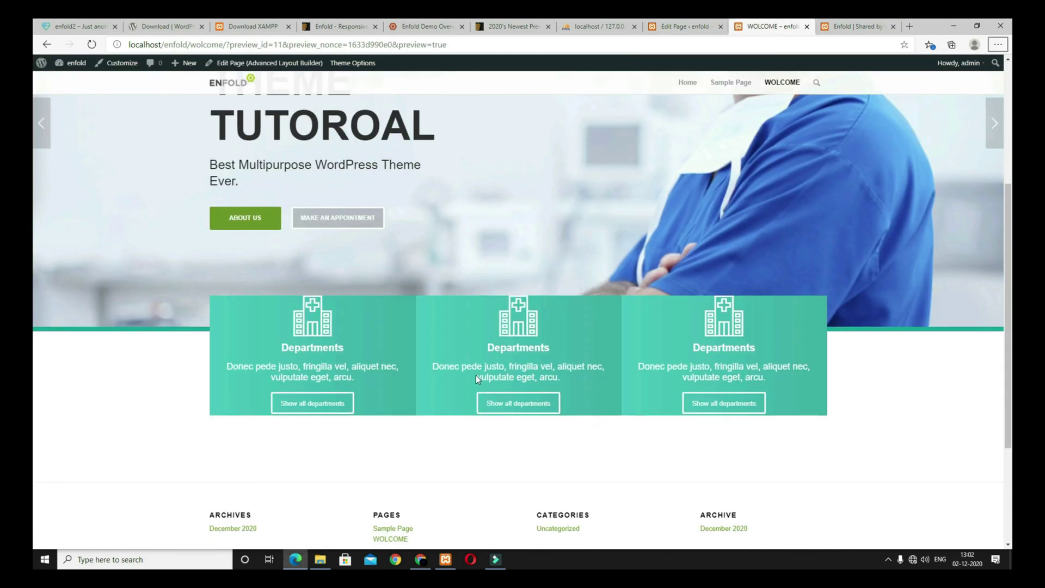
scroll(475, 376, down, 2)
scroll(475, 378, up, 2)
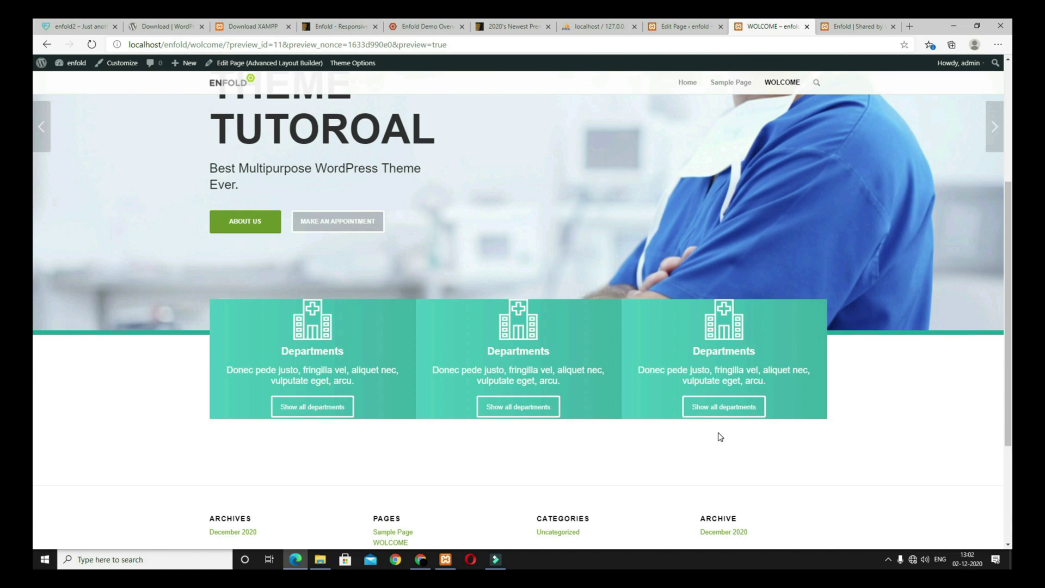
key(ctrl+shift+Tab)
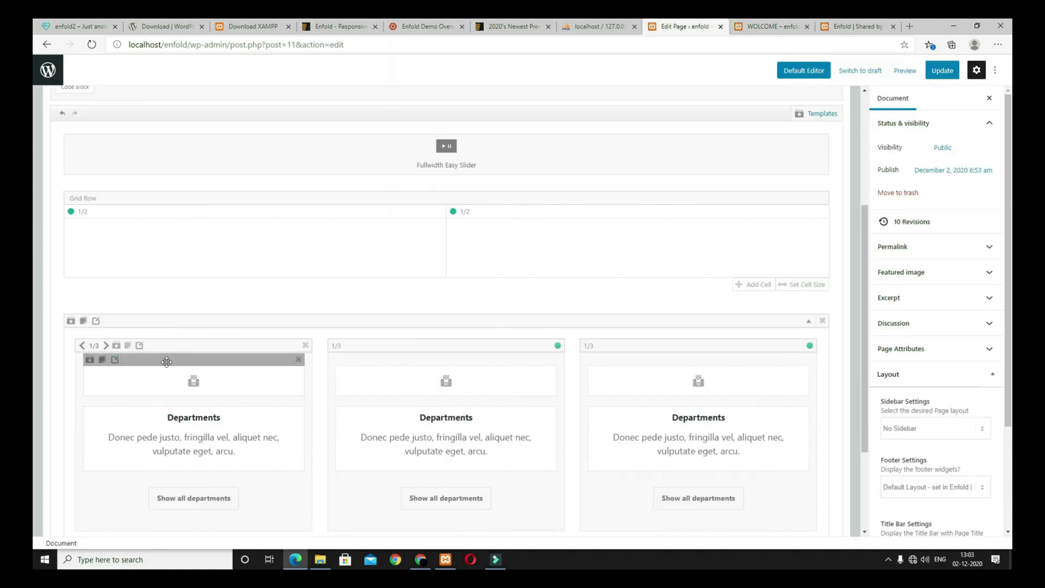
Step: Add 40px inner padding to the first Departments column and preview the page
click(139, 345)
click(260, 111)
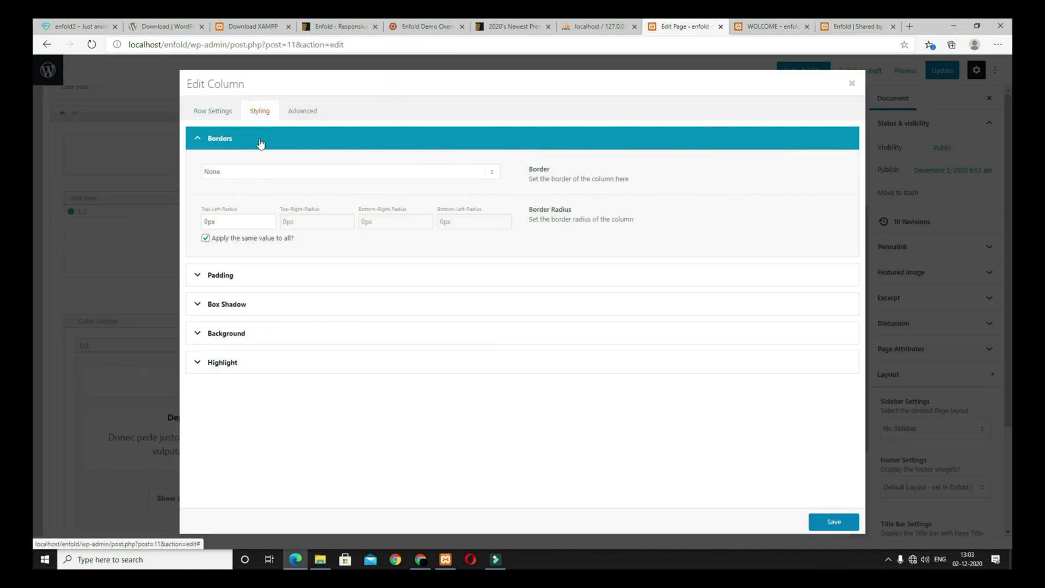
click(221, 277)
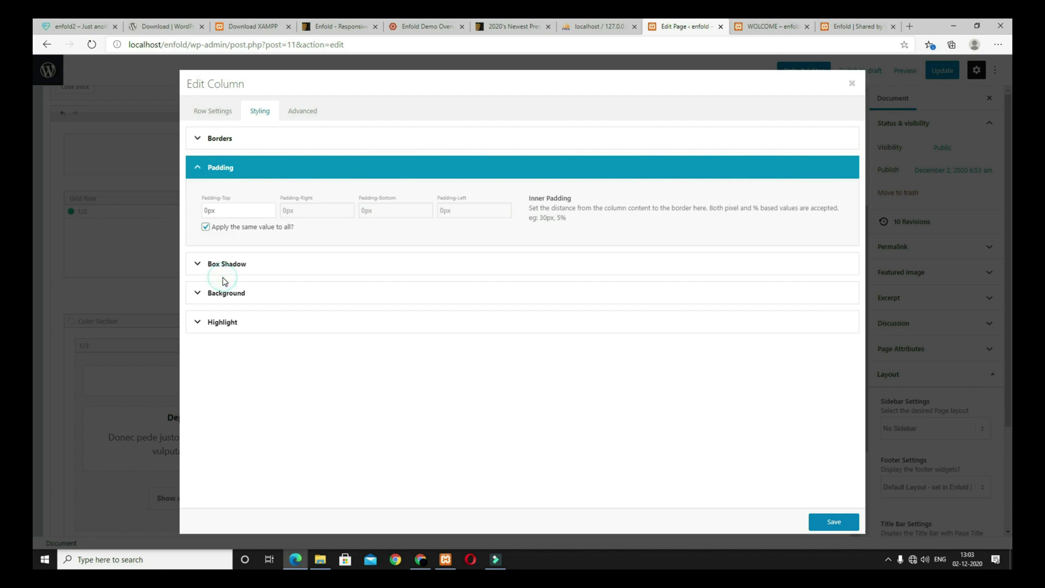
click(203, 211)
click(832, 522)
click(905, 71)
click(841, 163)
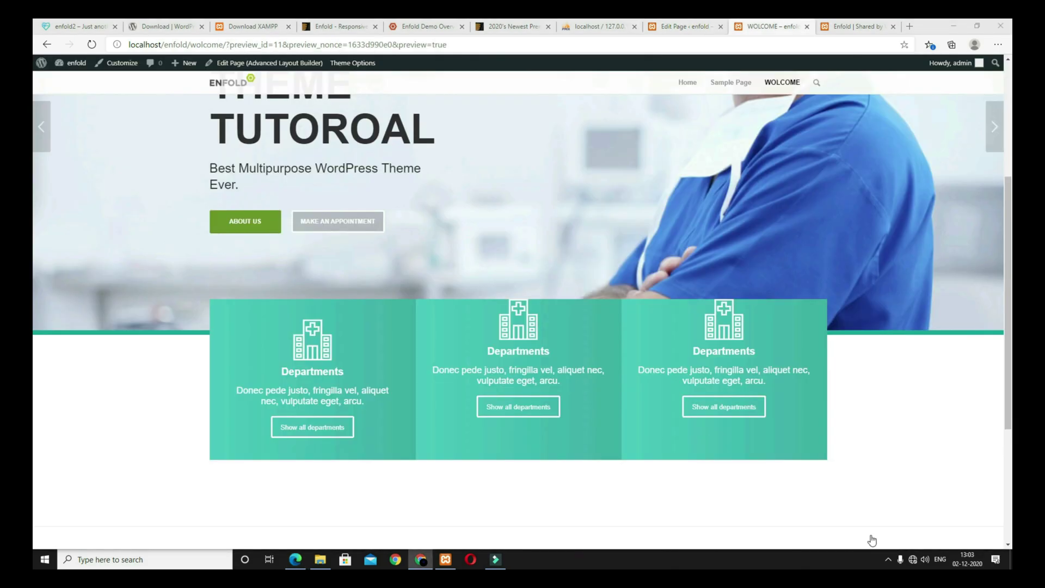
scroll(389, 413, down, 1)
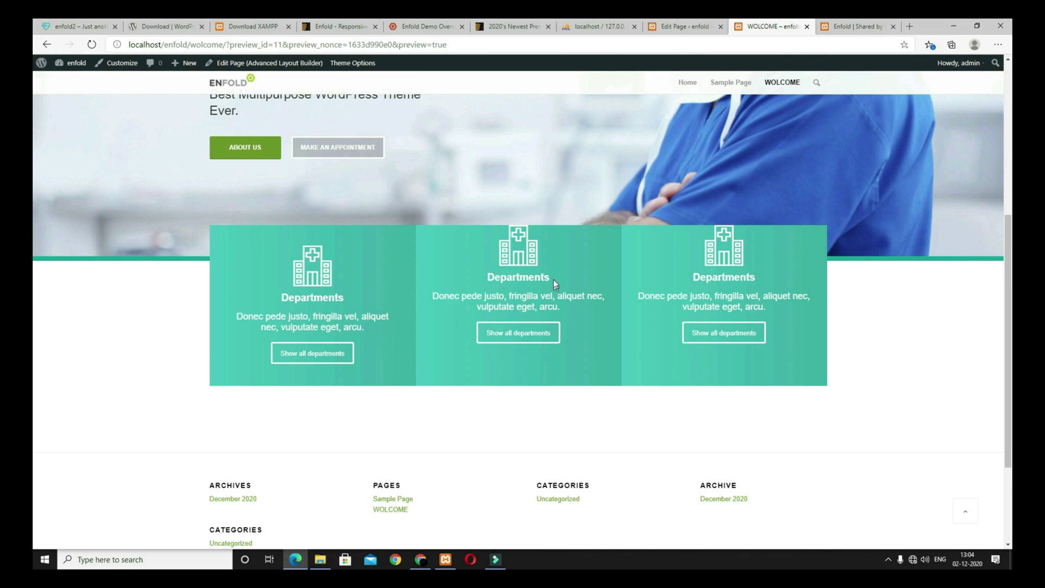
click(695, 22)
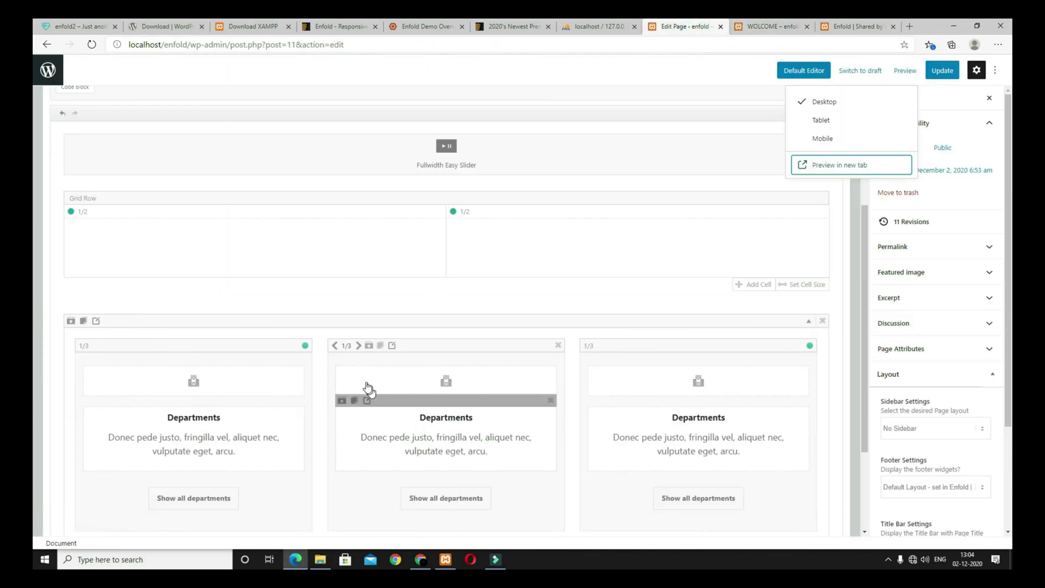
Step: Give the middle Departments column 30px padding
click(391, 345)
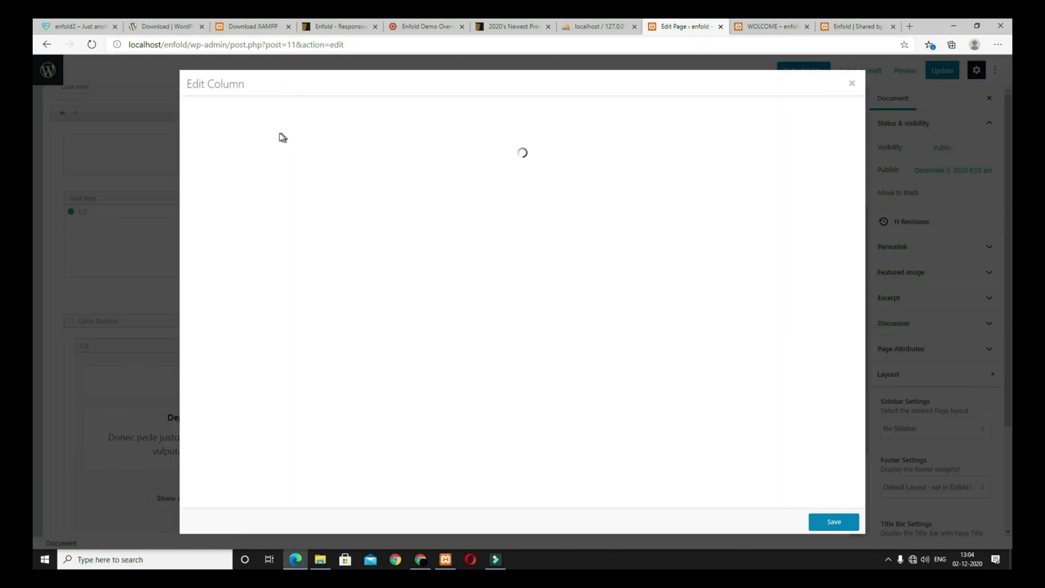
click(264, 117)
click(222, 276)
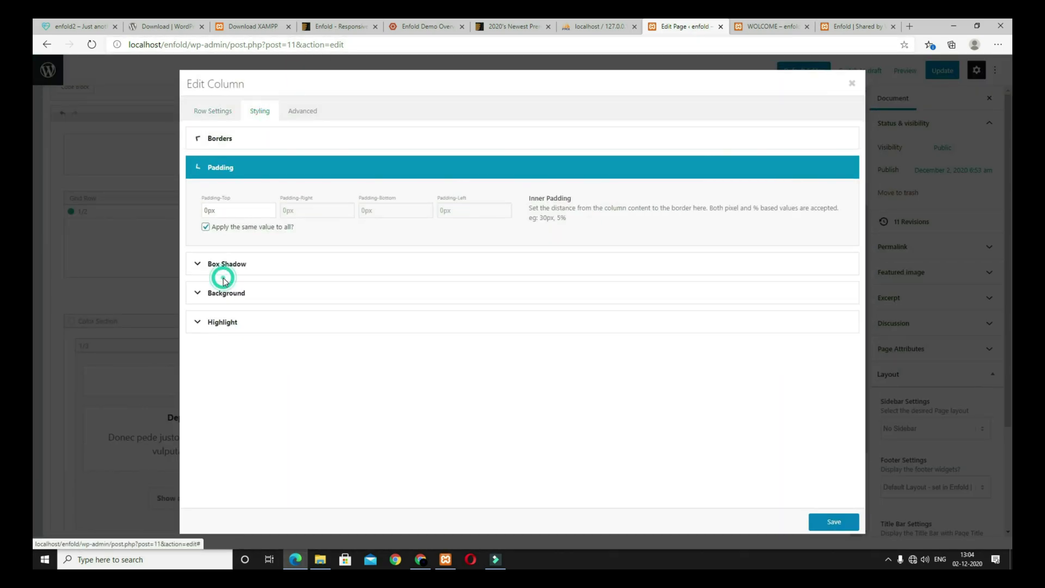
click(203, 210)
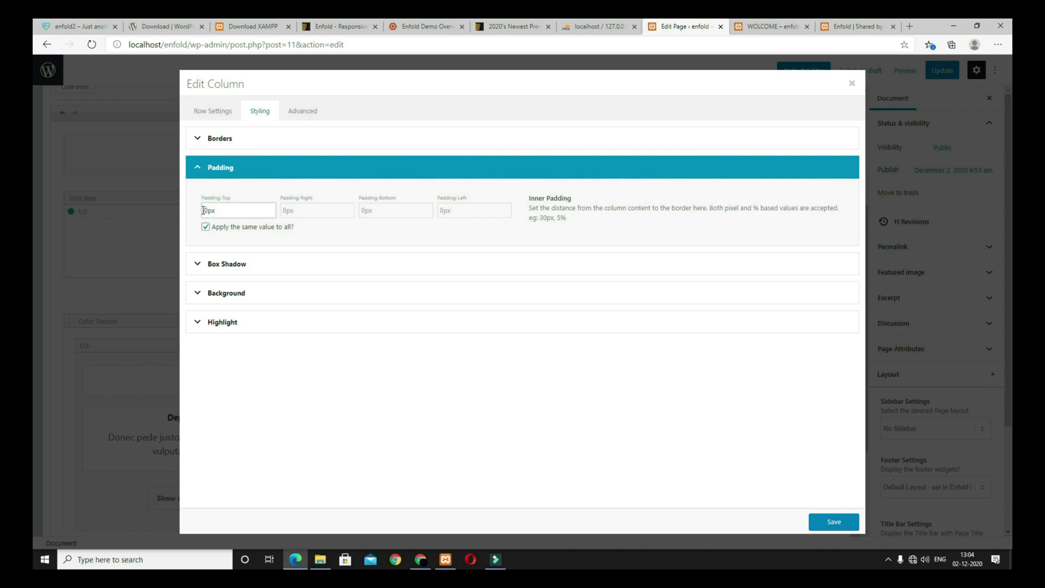
click(834, 522)
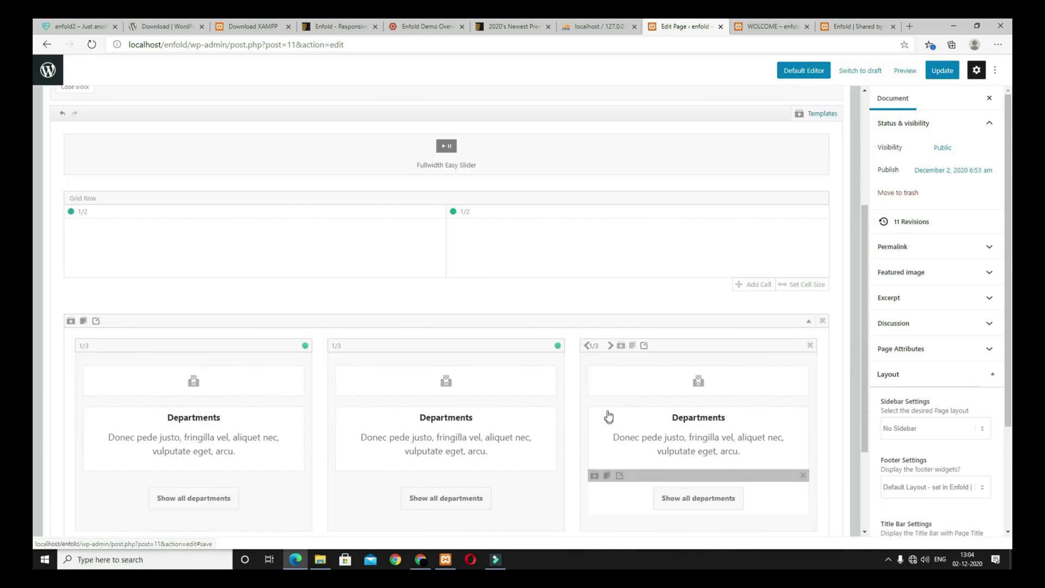
Step: Apply matching padding to the third column, then update and preview the page
click(643, 347)
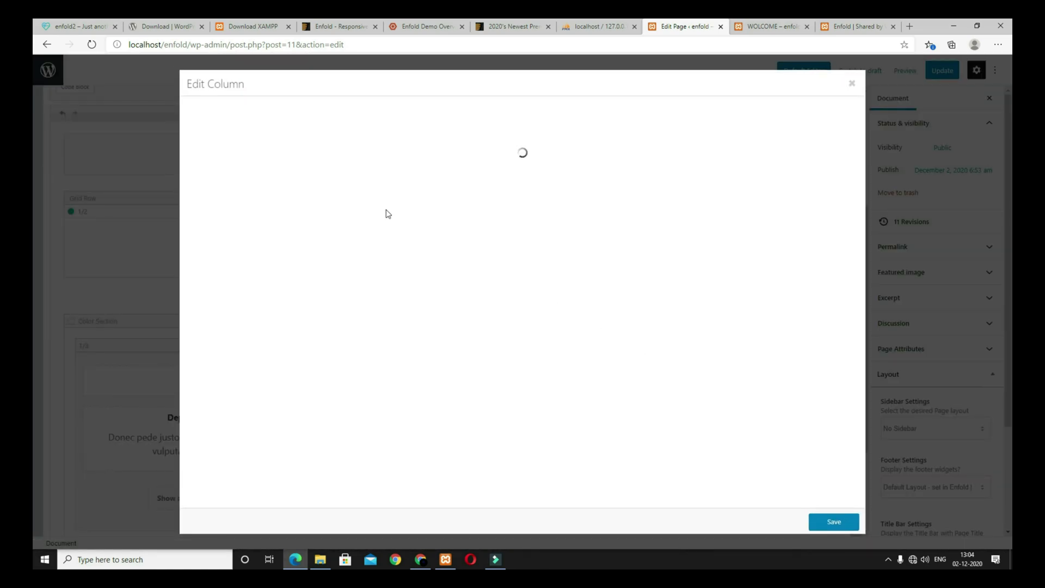
click(258, 115)
click(224, 276)
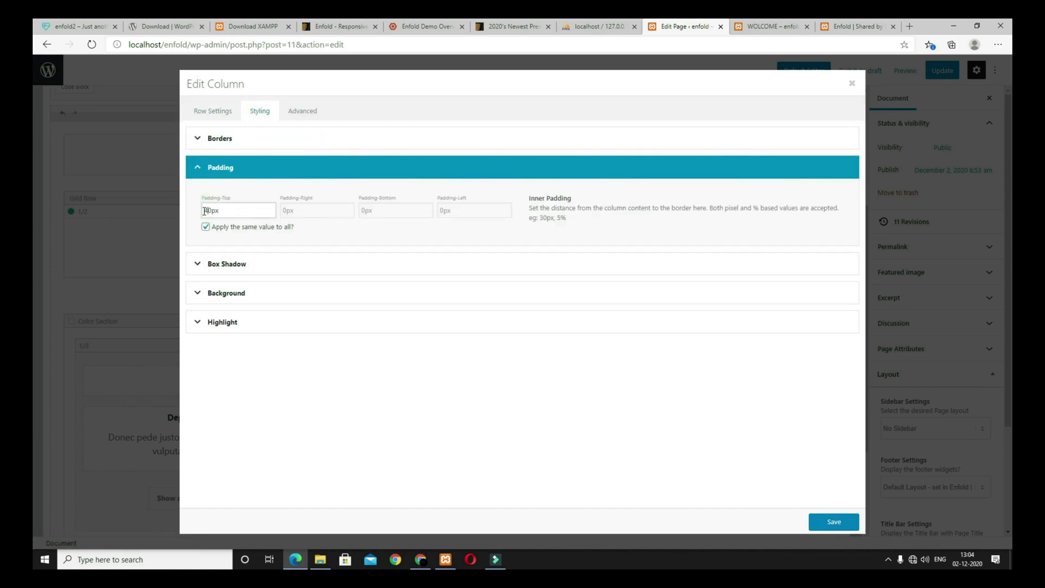
click(832, 521)
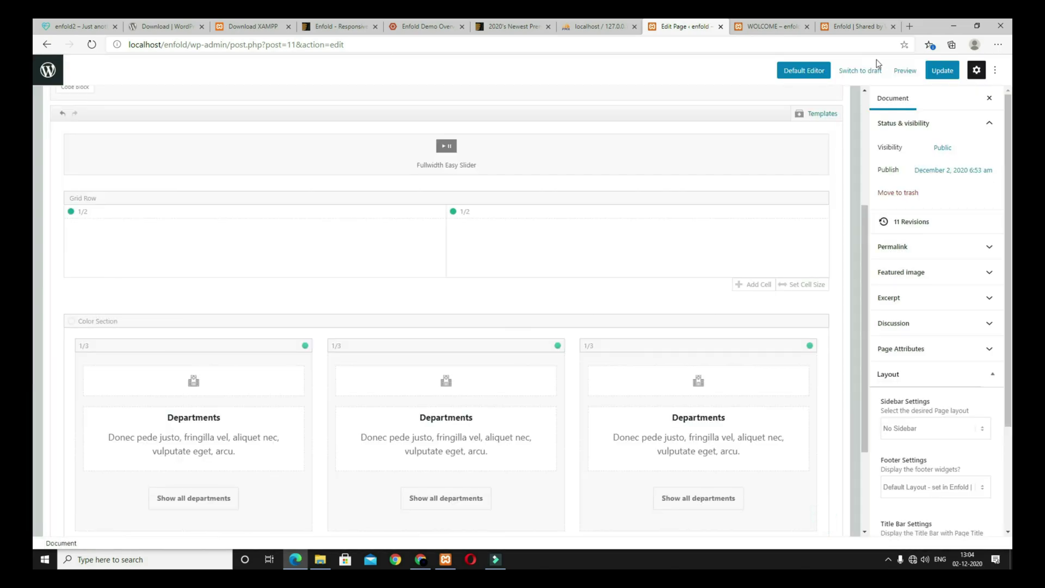
click(940, 70)
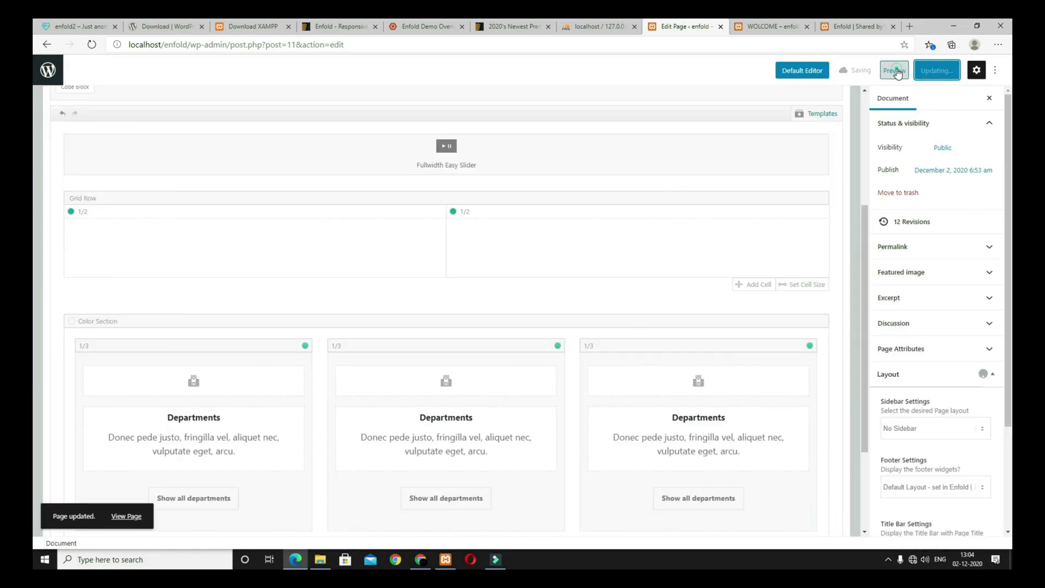
click(904, 71)
scroll(690, 455, down, 3)
scroll(690, 455, up, 3)
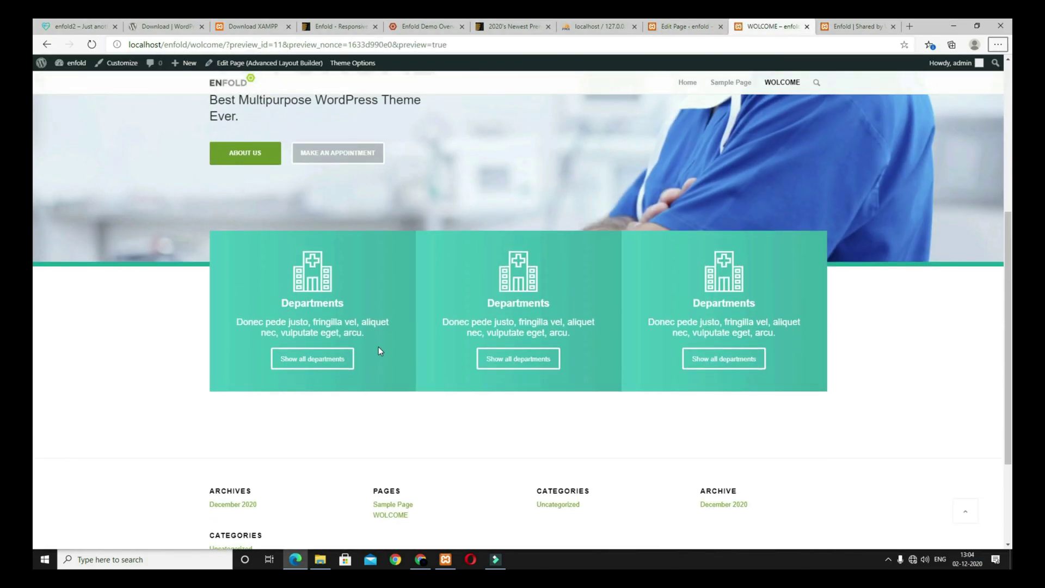
scroll(543, 371, up, 3)
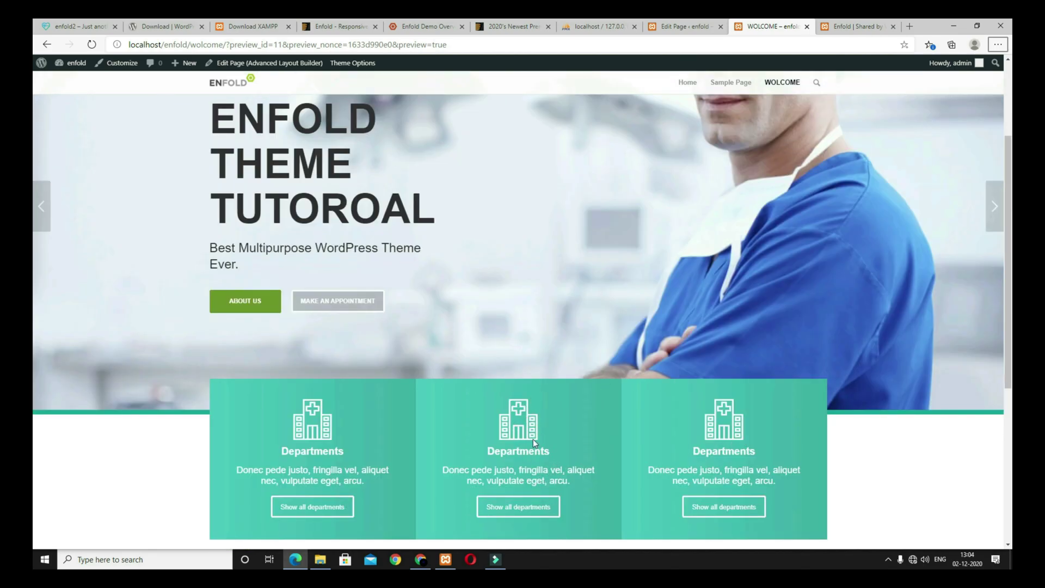
Step: Replace the middle Departments column's hospital icon with the heart-pulse flaticon and save
click(683, 26)
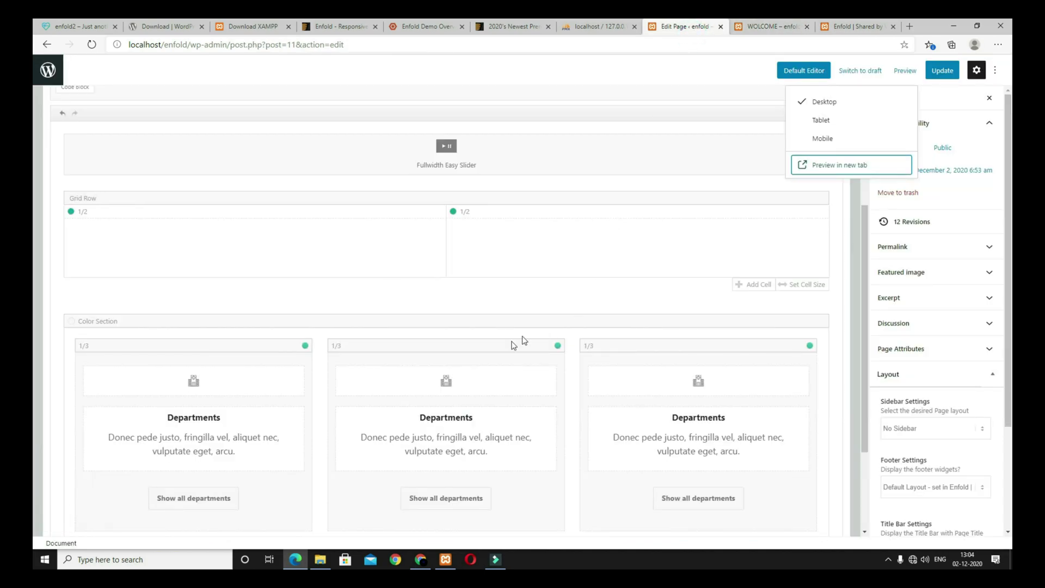
click(462, 385)
click(79, 32)
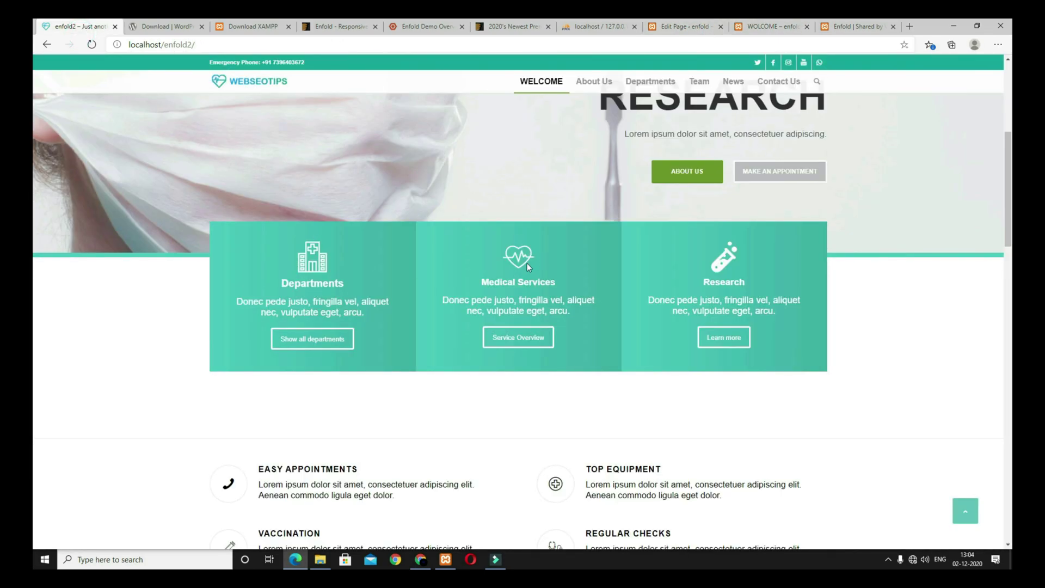
click(765, 27)
click(683, 26)
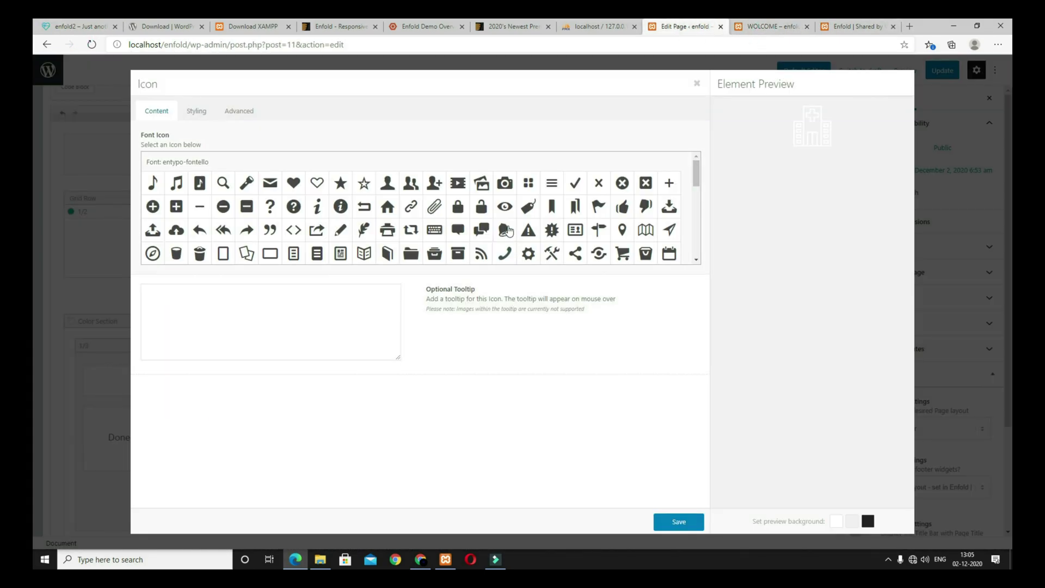
scroll(506, 243, down, 10)
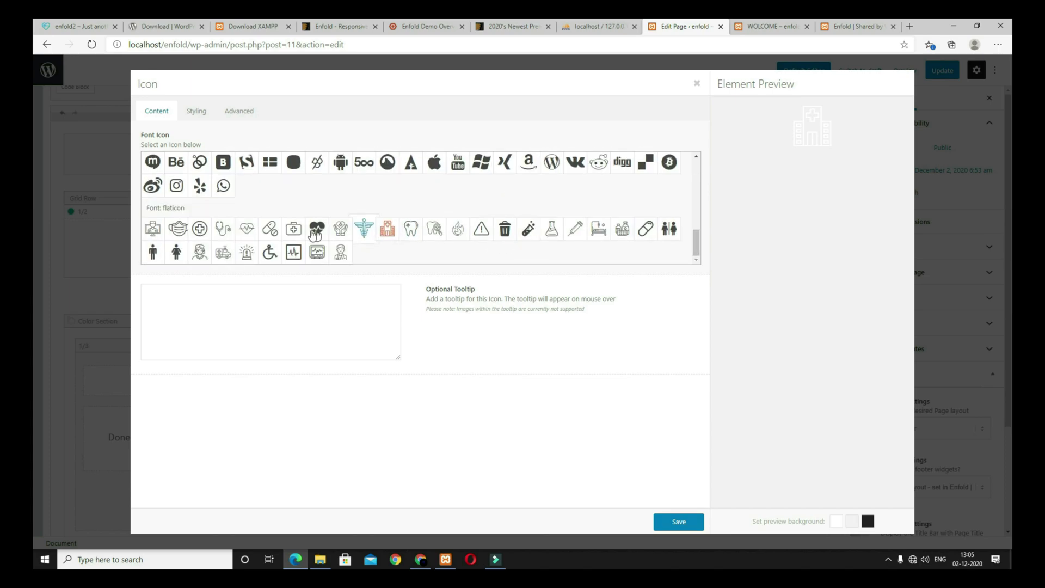
click(318, 234)
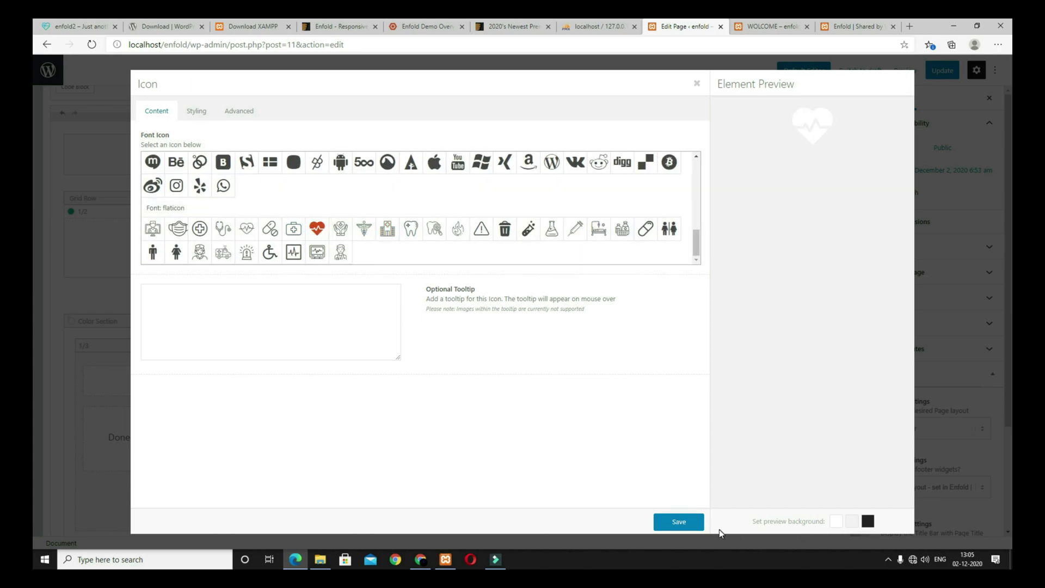
click(686, 524)
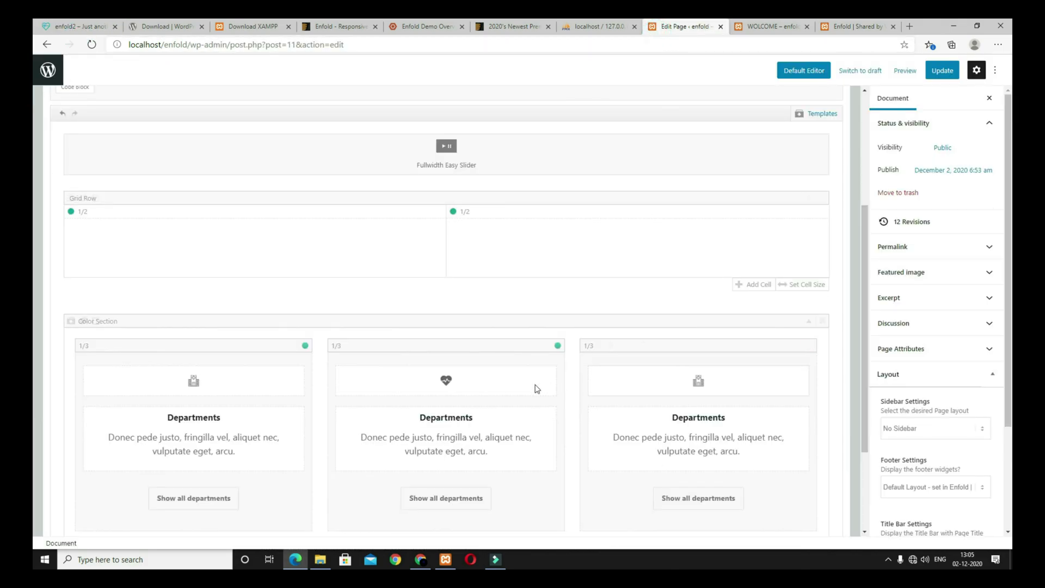
Step: Edit the middle column's text block at its Medical Services heading and save it
click(493, 429)
click(526, 228)
key(ctrl+a)
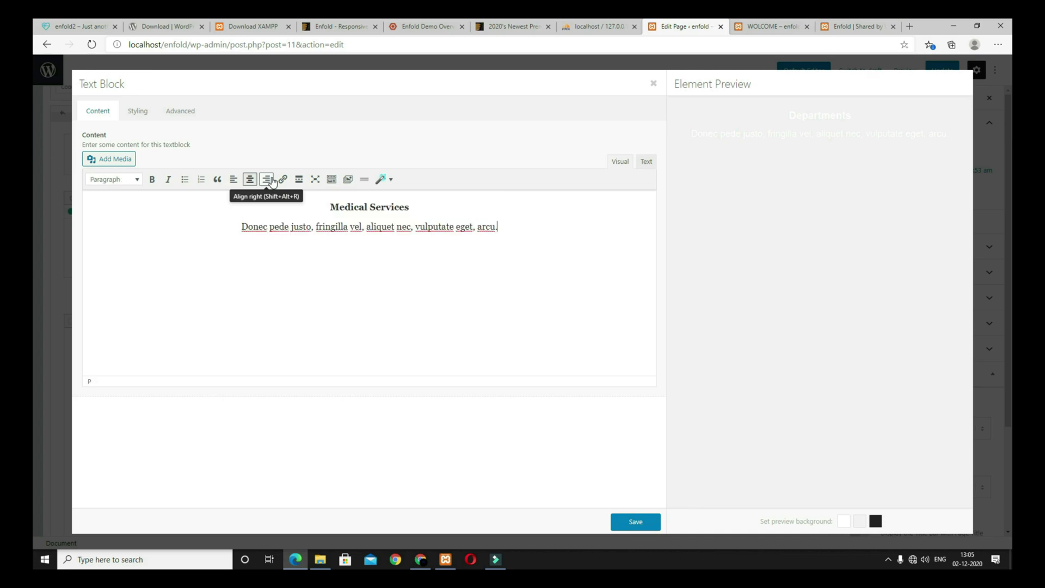
click(328, 205)
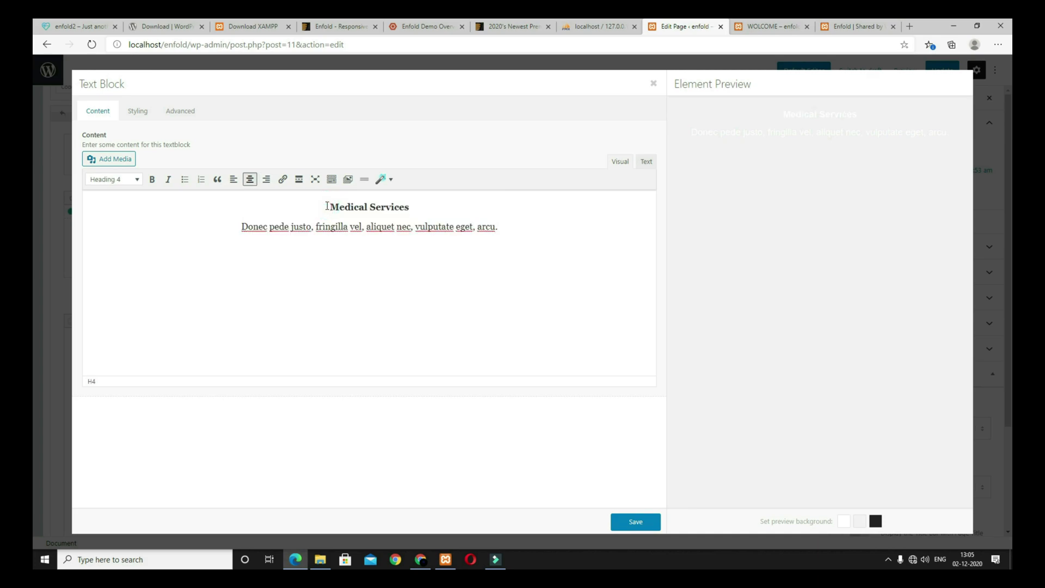
click(636, 521)
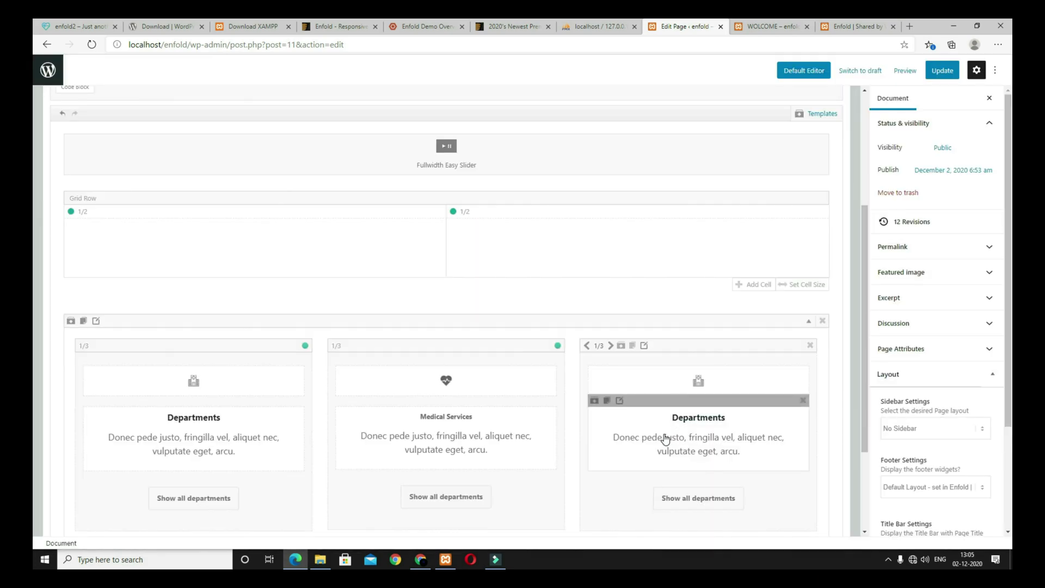
Step: Give the third teal box a syringe icon from the flaticon set
click(689, 382)
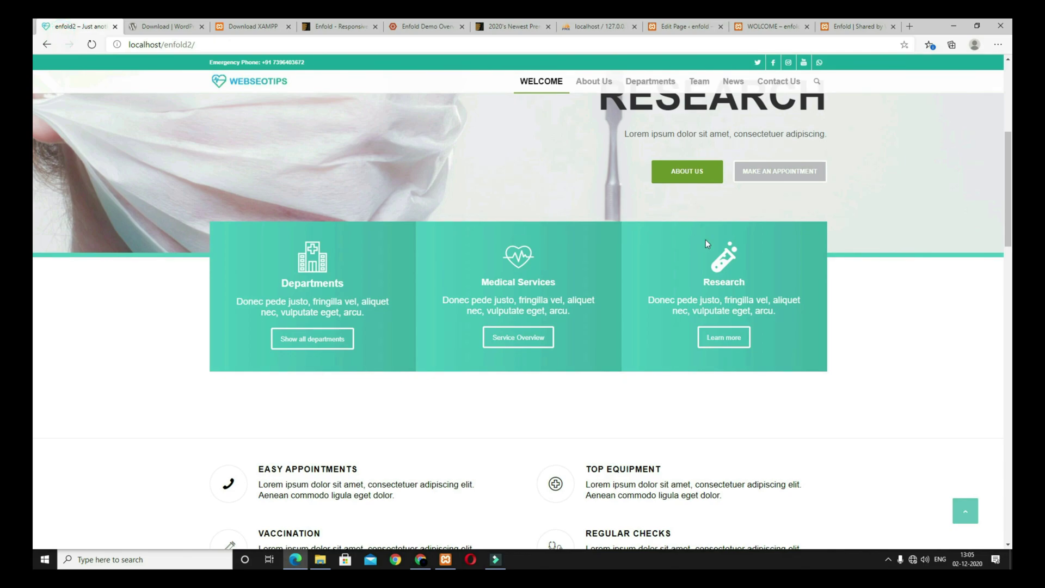
click(680, 26)
scroll(419, 207, down, 10)
click(528, 229)
click(675, 522)
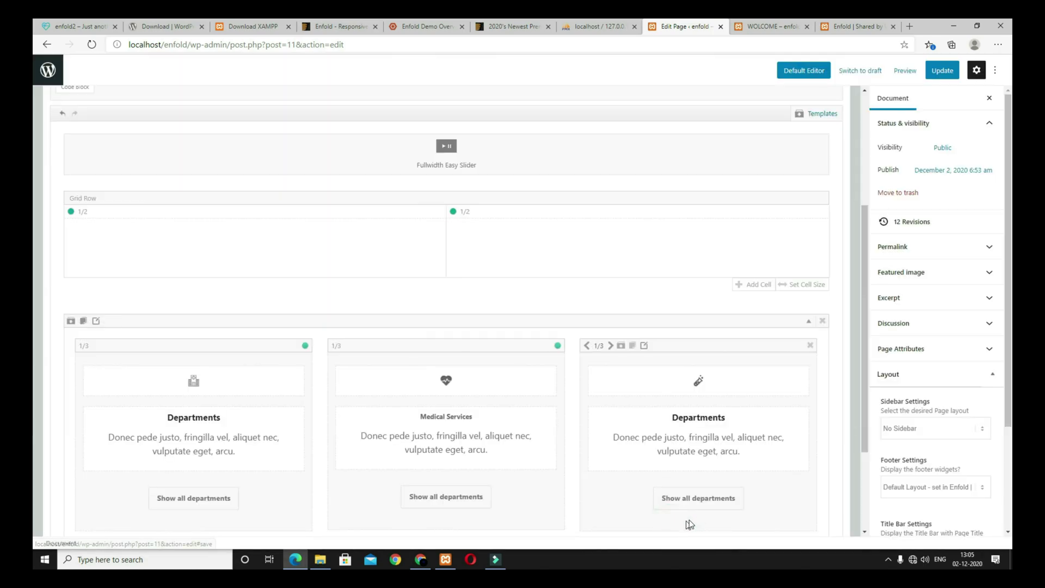
Step: Add a blank line above the third box's Research heading and save the text
click(687, 443)
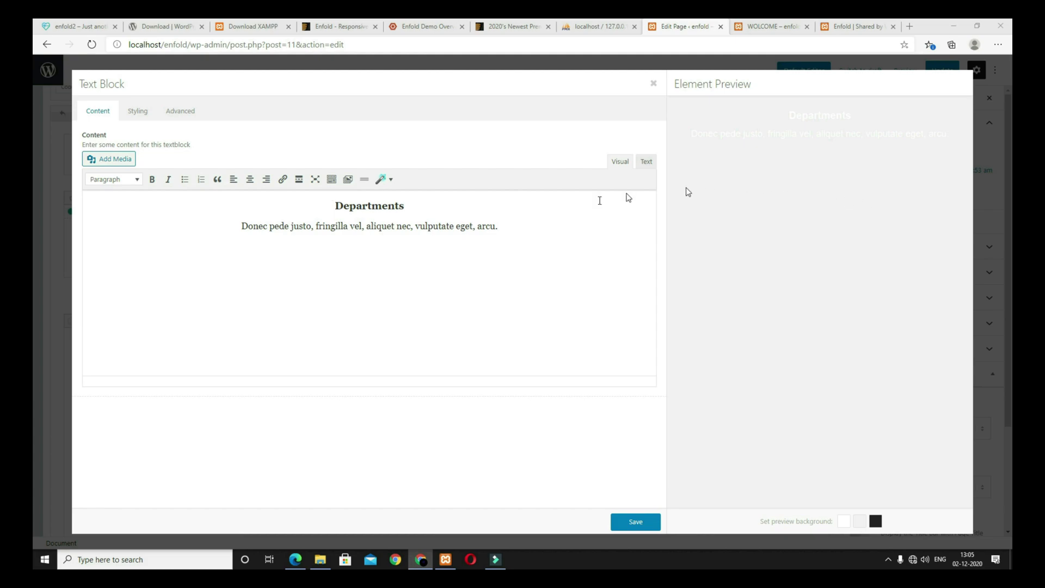
click(348, 207)
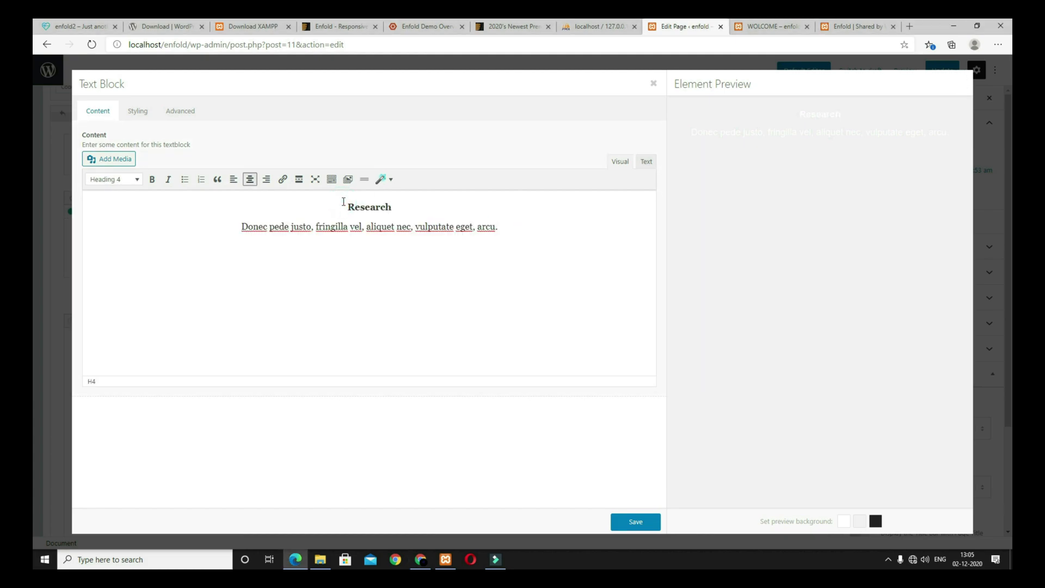
key(Return)
click(634, 521)
Step: Preview the WOLCOME page in a new tab and compare it with the reference site
click(905, 70)
click(844, 170)
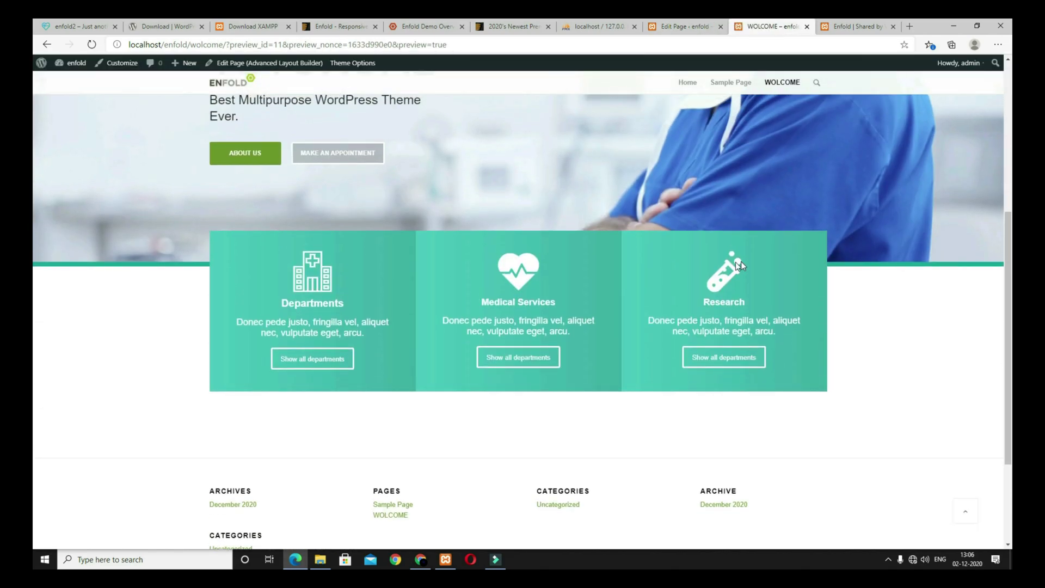
scroll(735, 264, up, 2)
click(79, 26)
scroll(422, 331, down, 6)
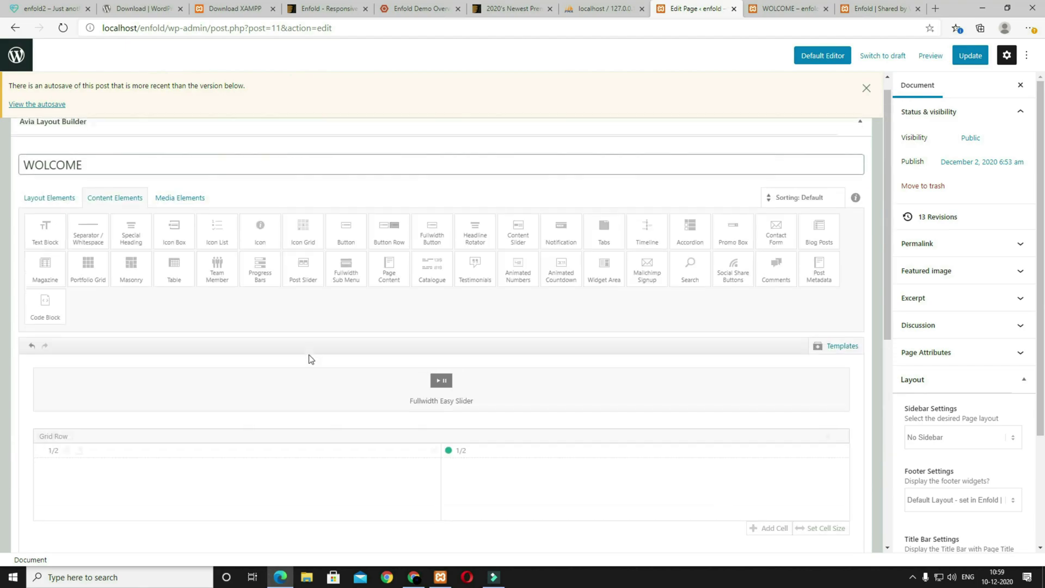
Step: Add a 1/2 column at the page end and clone it into four half-width columns
click(55, 216)
click(93, 261)
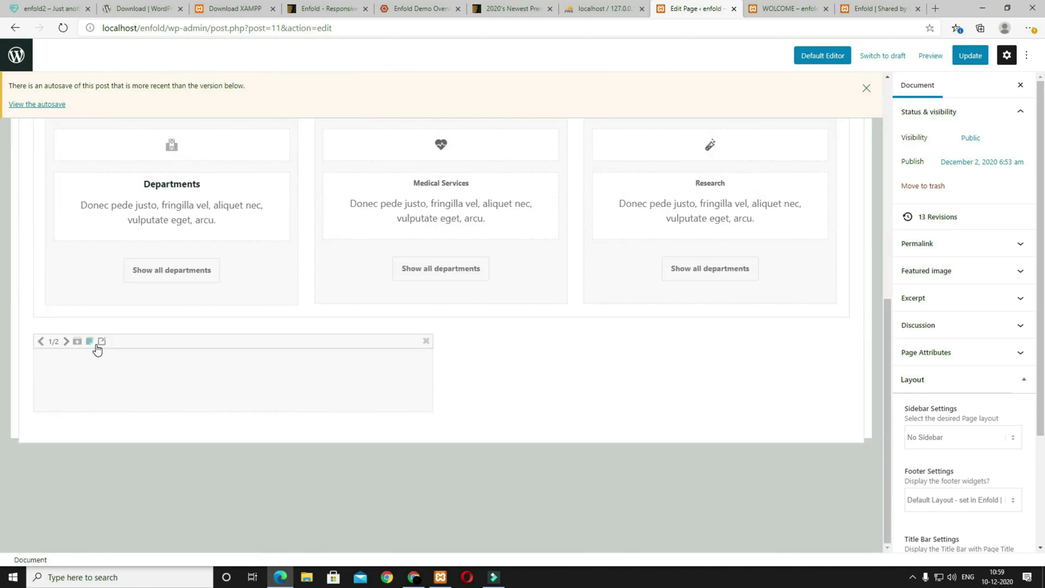
click(90, 341)
click(90, 341)
click(89, 341)
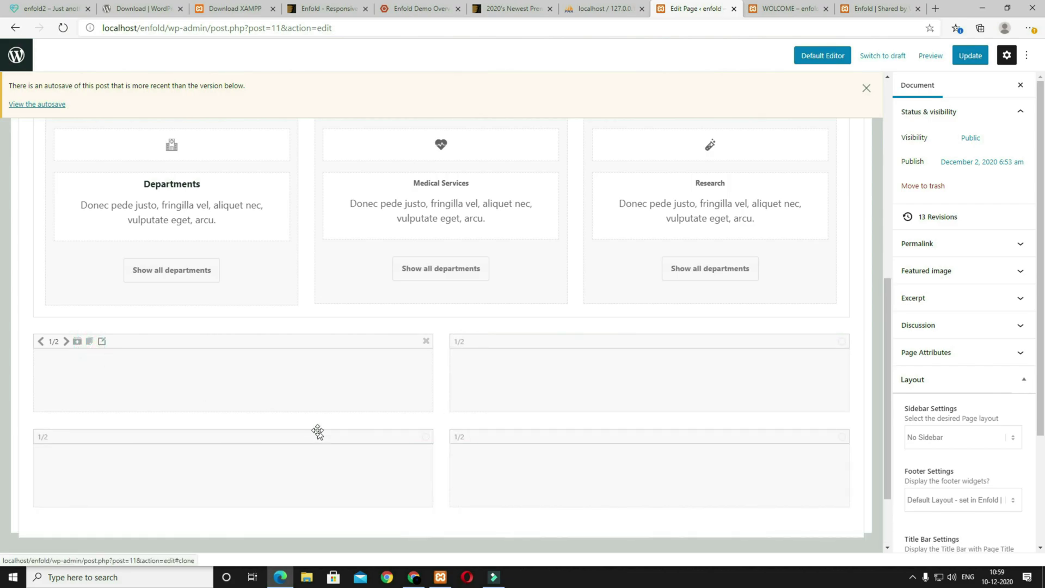
Step: Insert an Icon Box and drag it into the first half column
scroll(319, 435, up, 10)
click(117, 216)
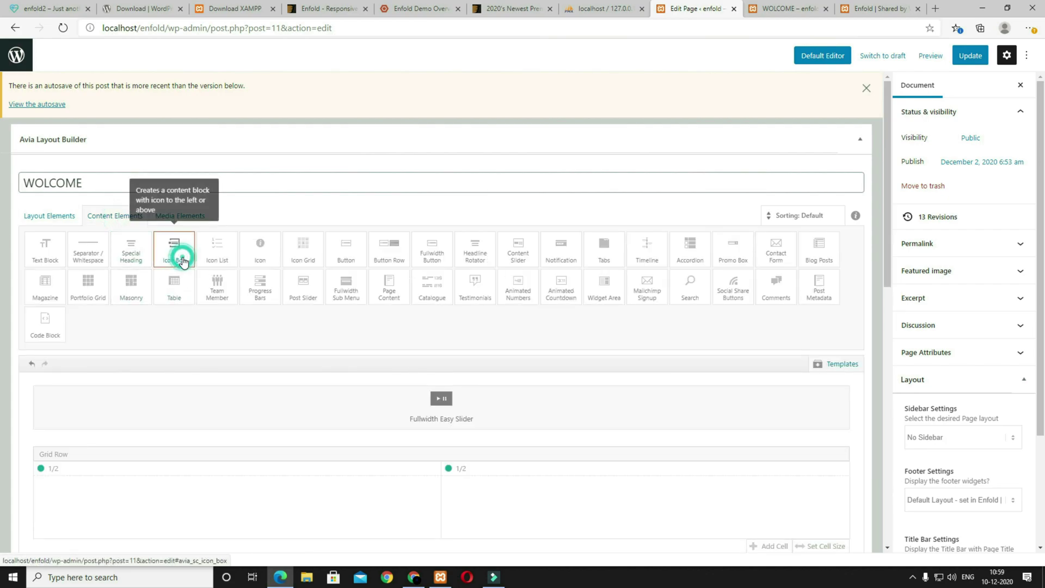
click(183, 263)
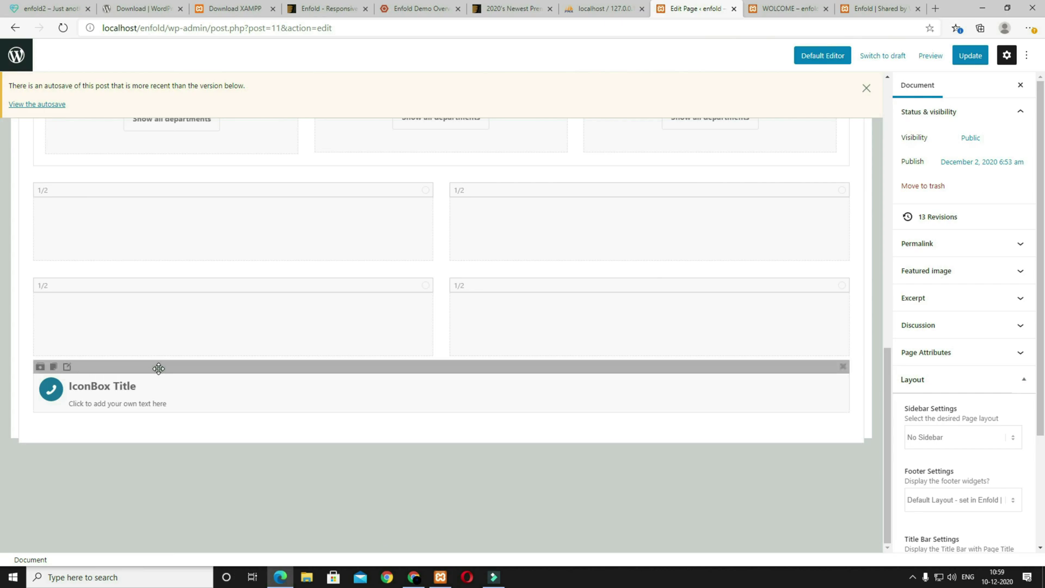
drag(158, 366, 114, 226)
Step: Give the Icon Box a phone icon, the title Easy Appointments and a Lorem ipsum description
click(200, 285)
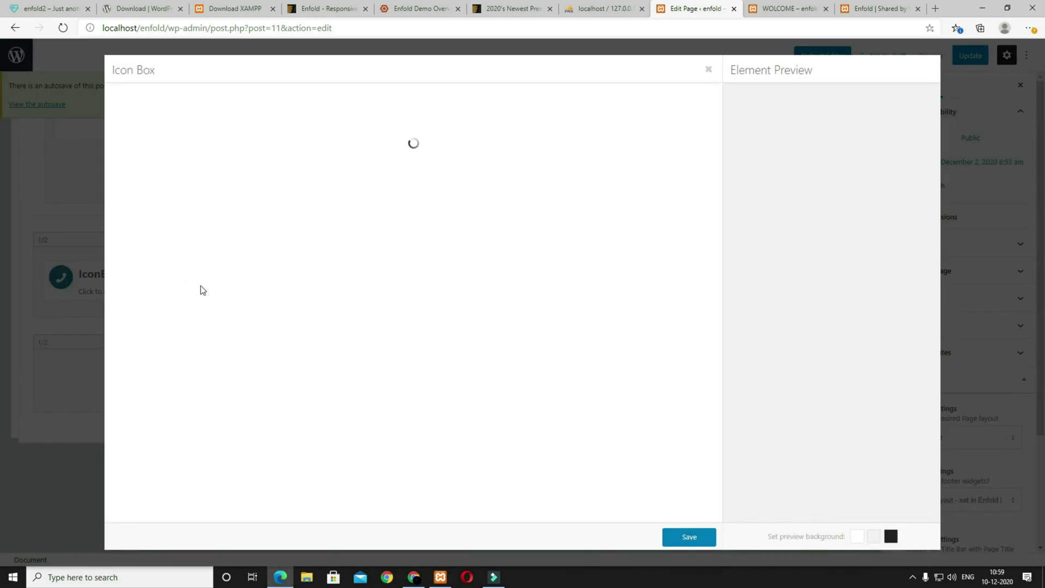
click(52, 8)
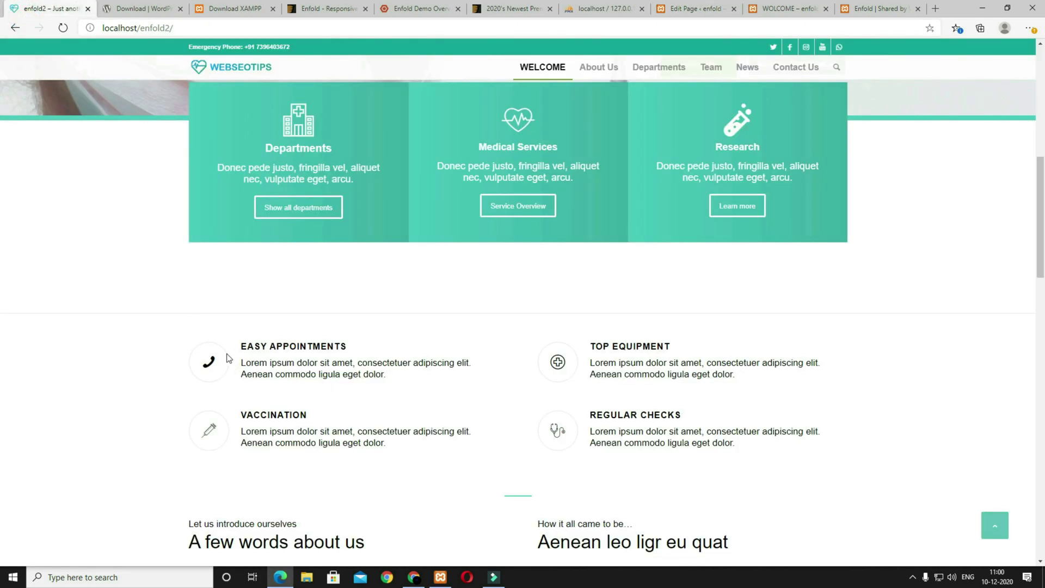
click(700, 4)
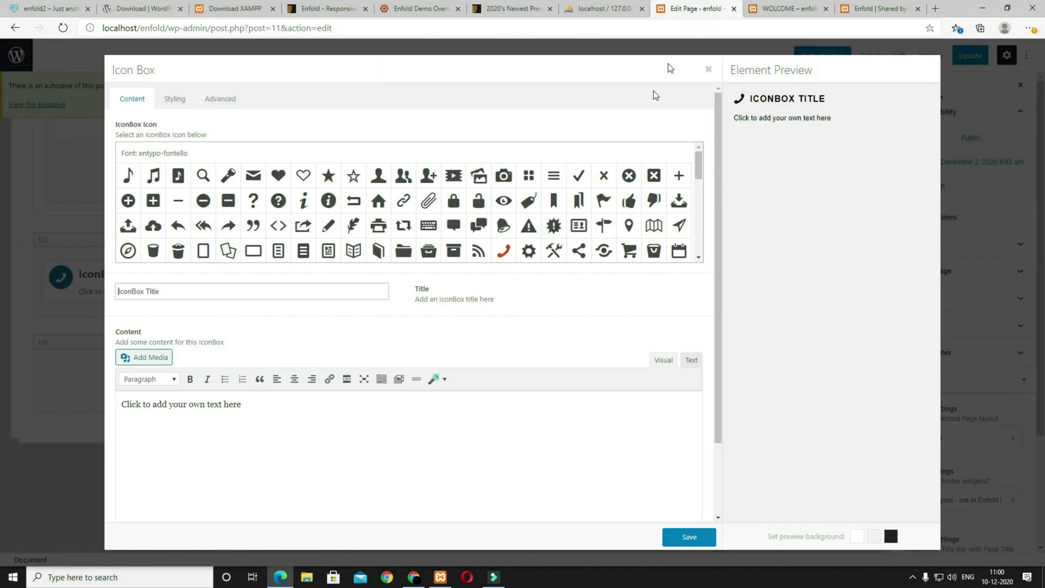
click(507, 256)
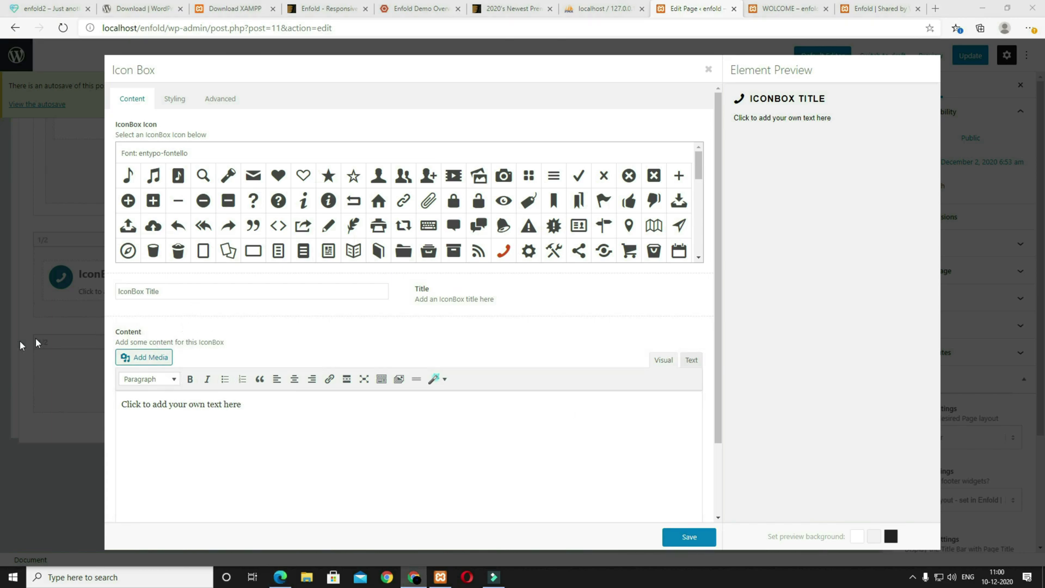
triple_click(173, 286)
text(Easy Appointments)
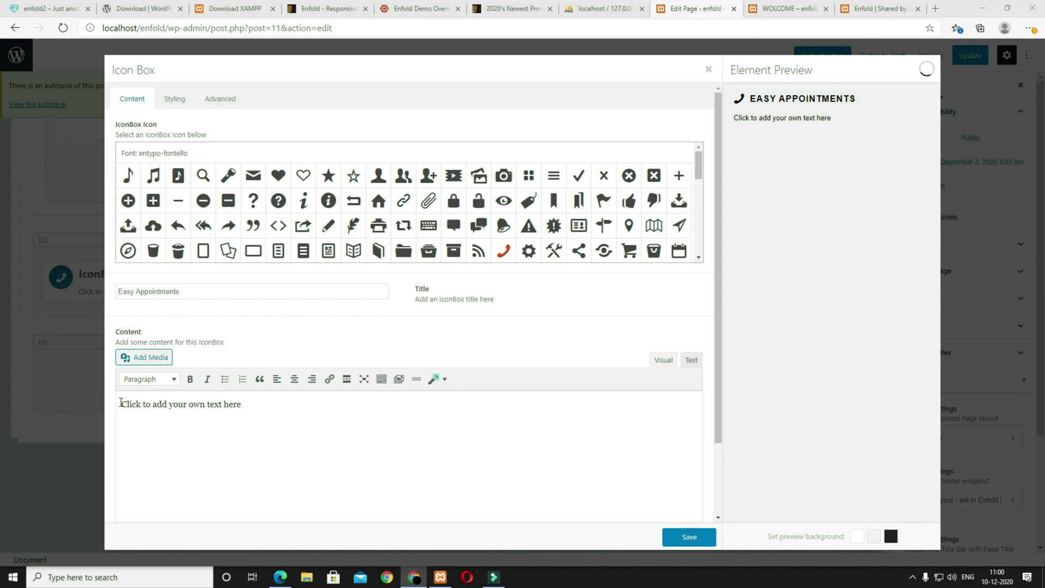
triple_click(269, 407)
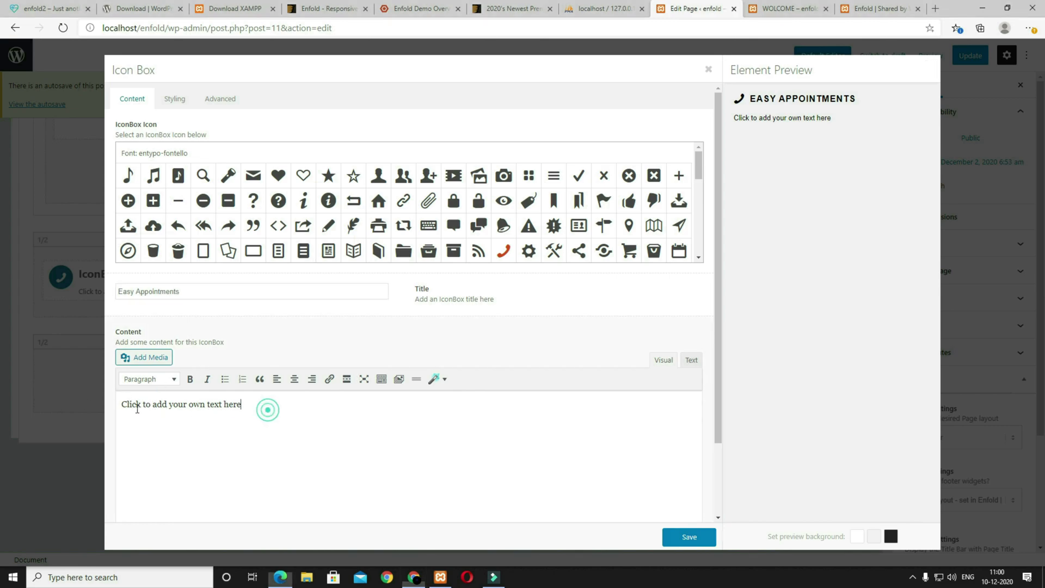
text(Lorem ipsum dolor sit amet, consectetuer adipiscing elit. Aenean commodo ligula eget dolor.)
Step: Style the Icon Box with the icon left of the whole content block
click(175, 107)
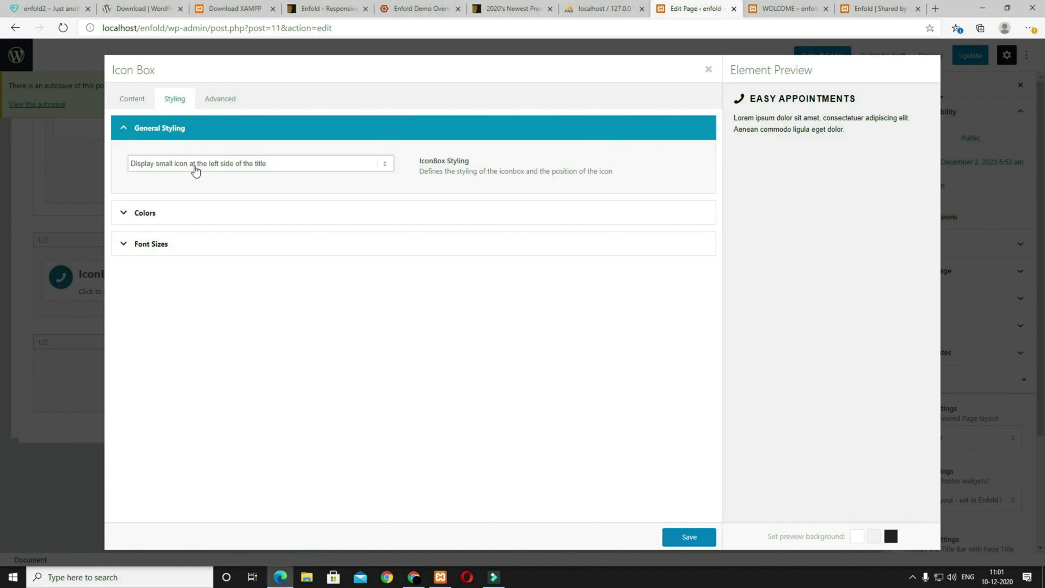
click(194, 163)
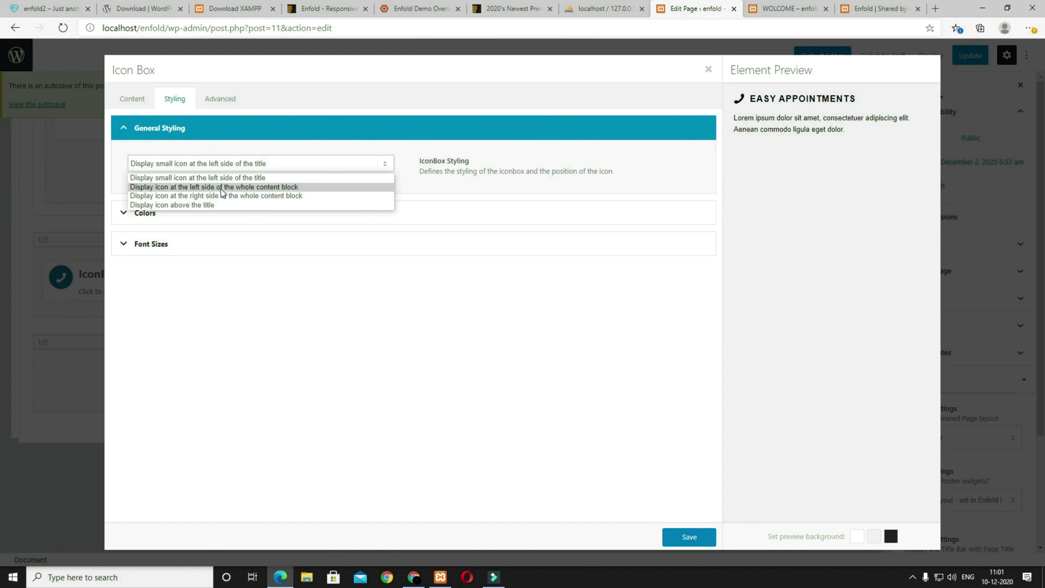
click(268, 187)
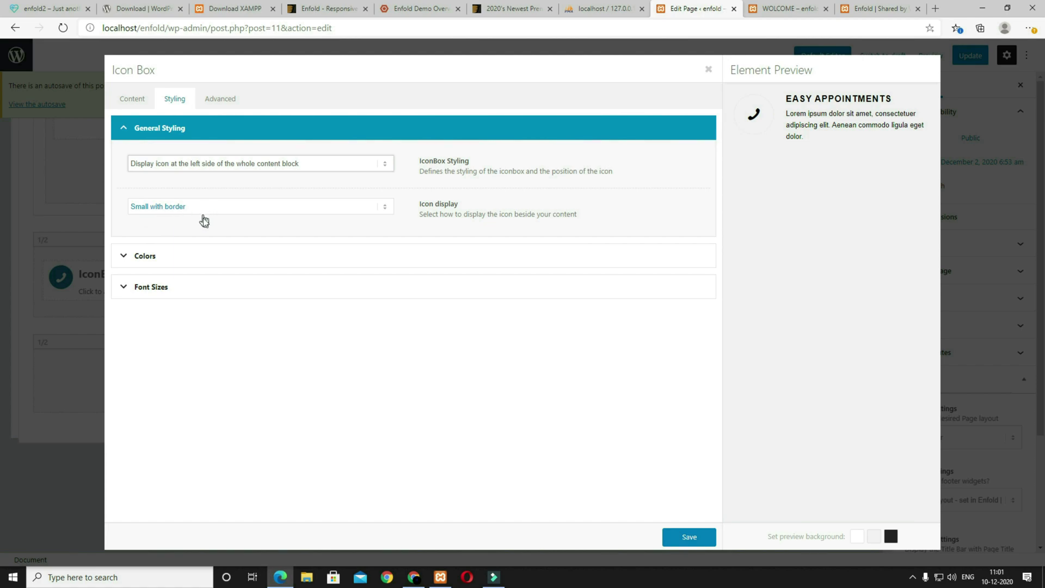
click(164, 256)
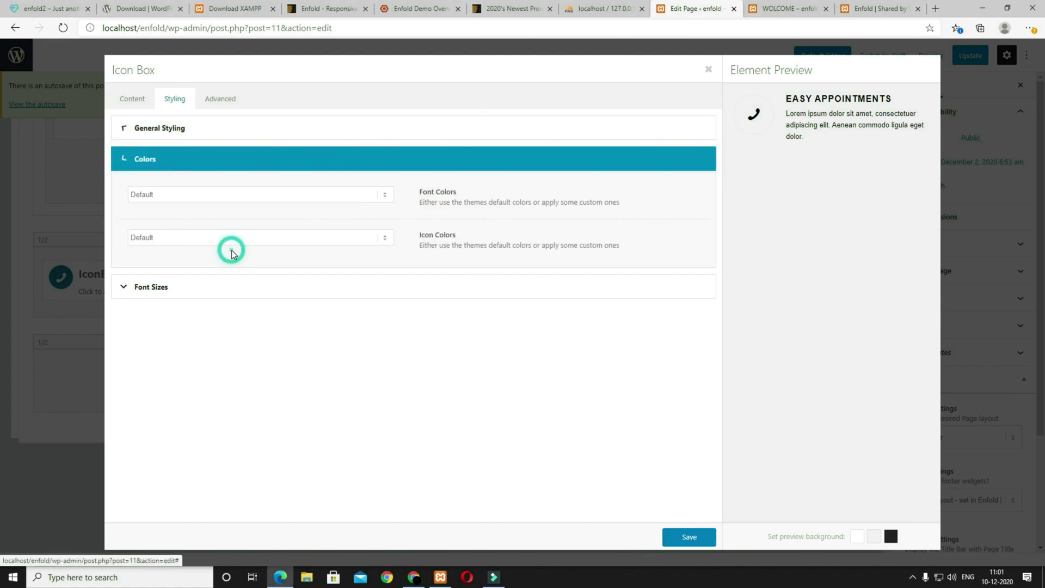
click(210, 293)
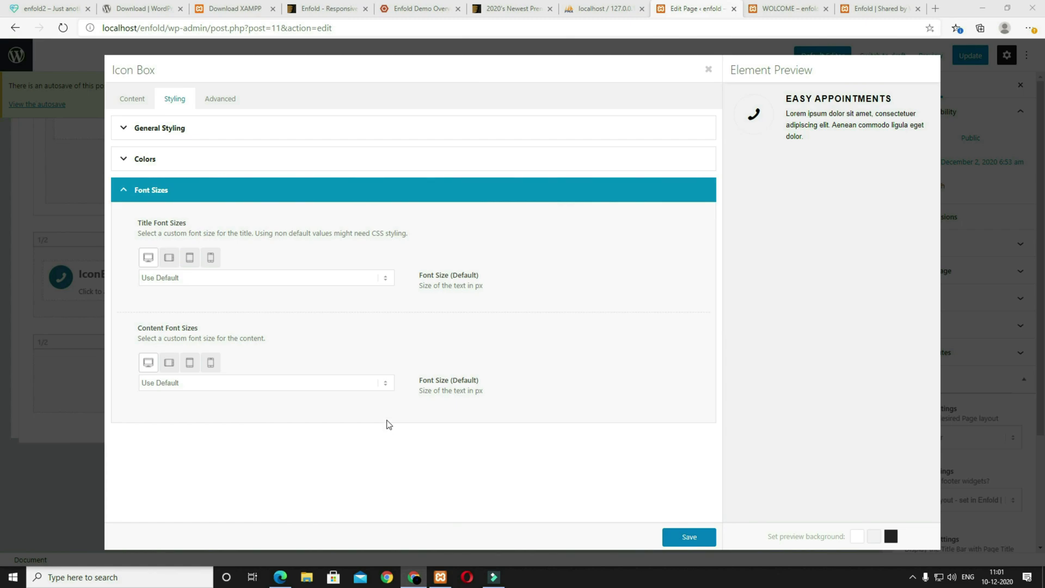
Step: Save the Easy Appointments box and check its page preview against the reference site
click(682, 538)
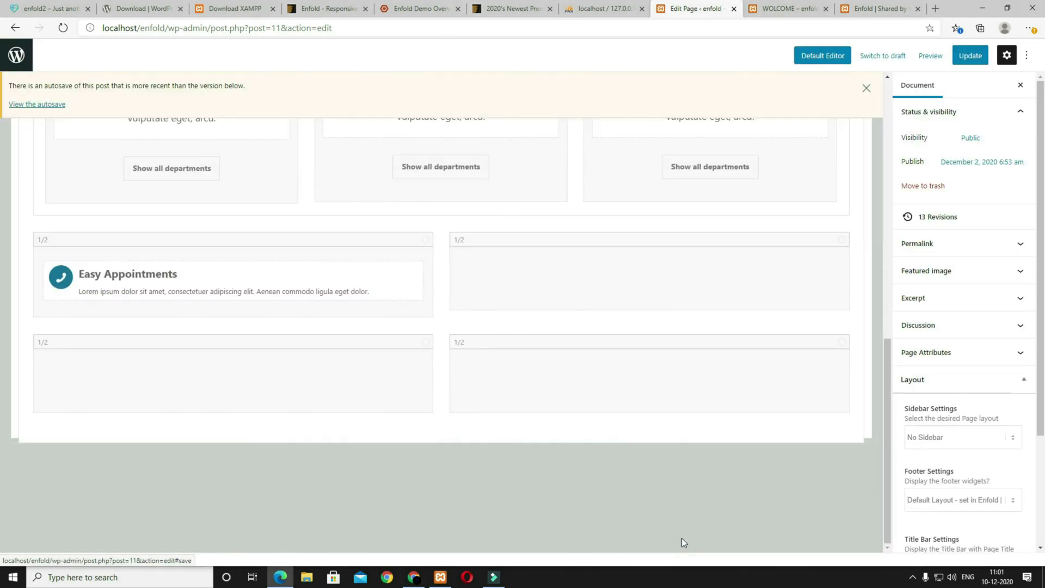
click(931, 55)
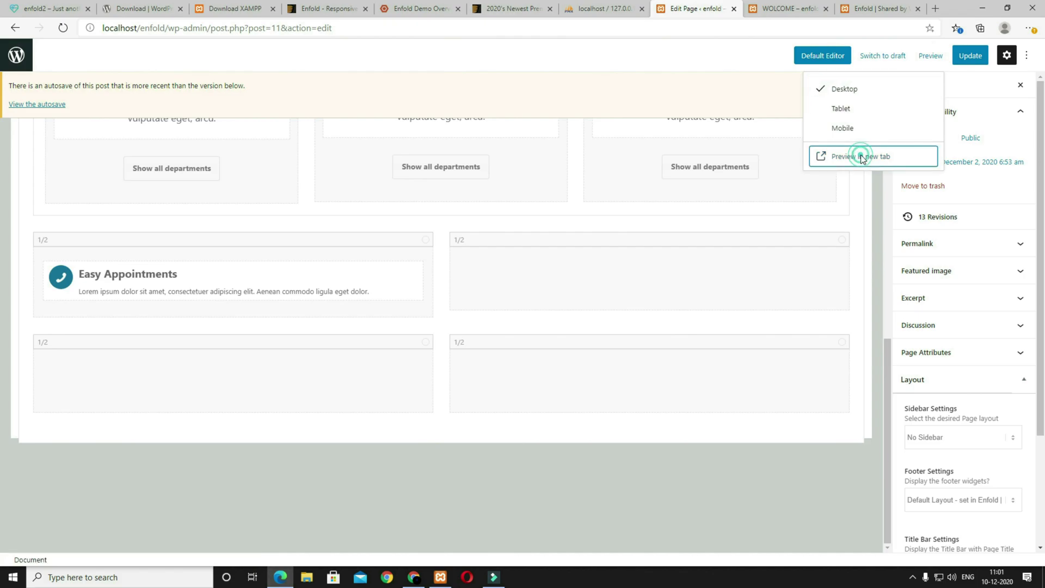
click(862, 157)
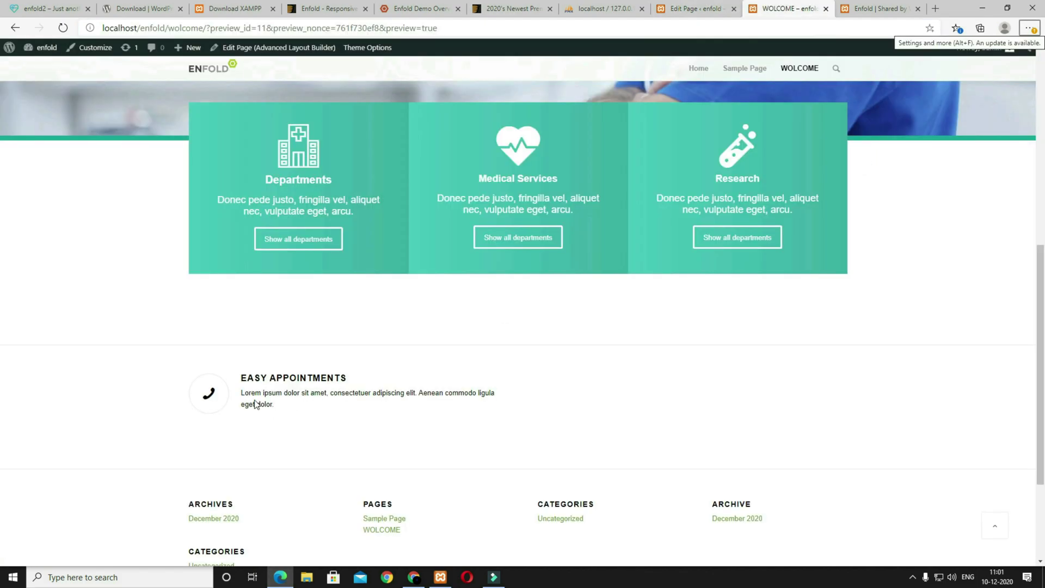
key(ctrl+1)
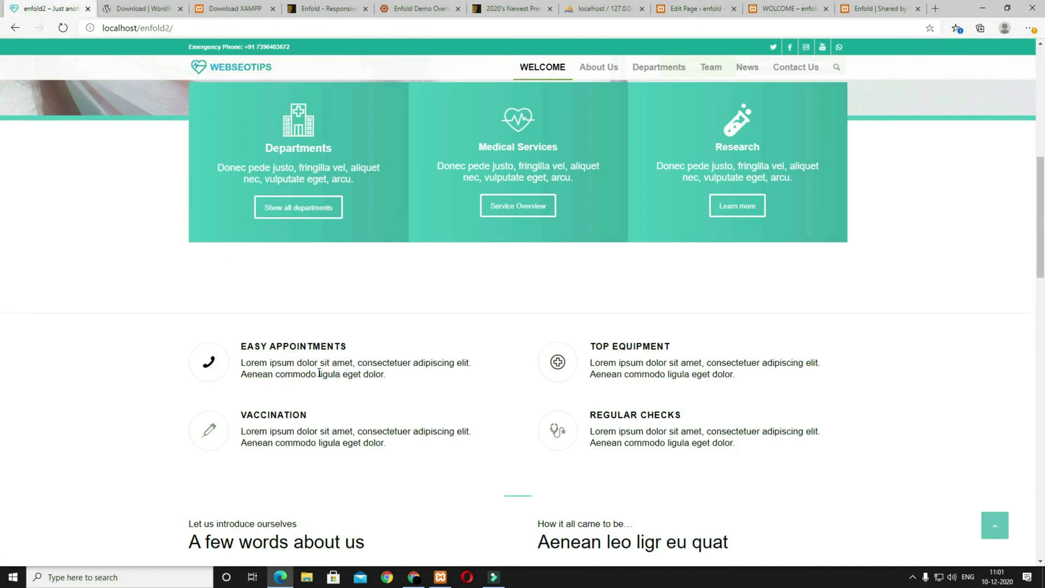
click(789, 8)
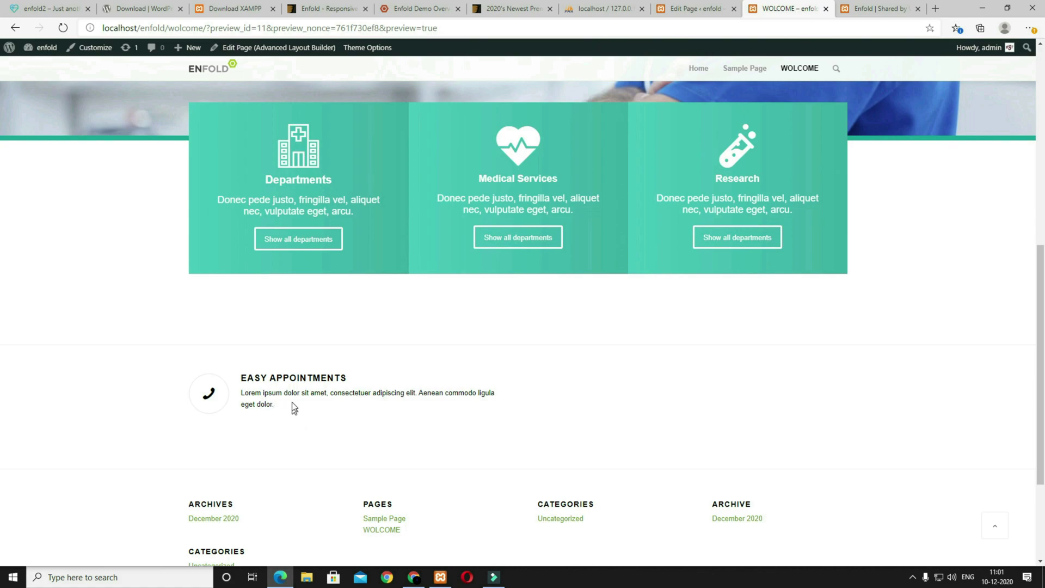
triple_click(277, 405)
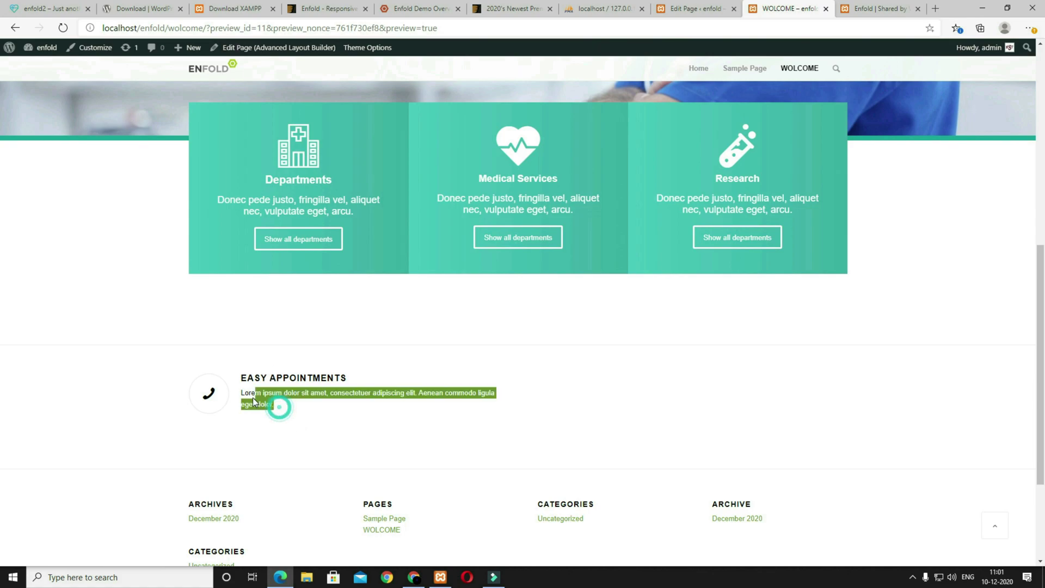
click(314, 408)
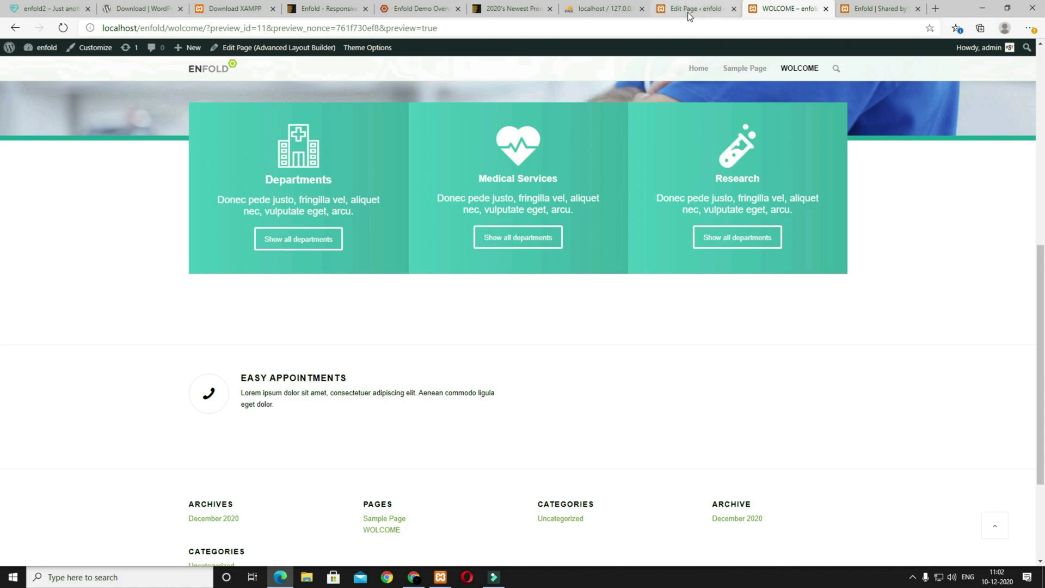
click(689, 14)
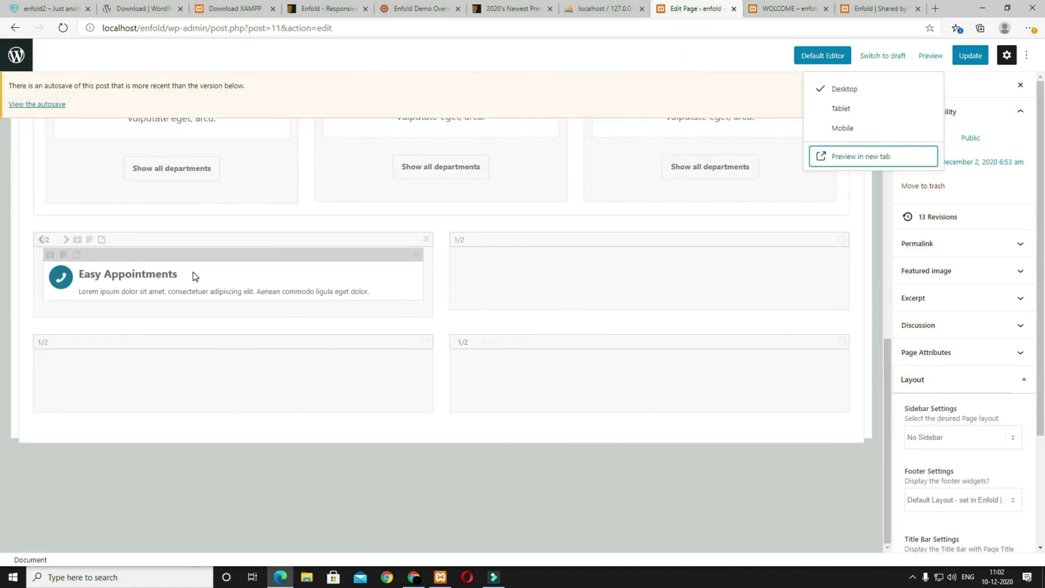
Step: Clone the Easy Appointments box three times and drag the copies into the empty half cells
click(63, 254)
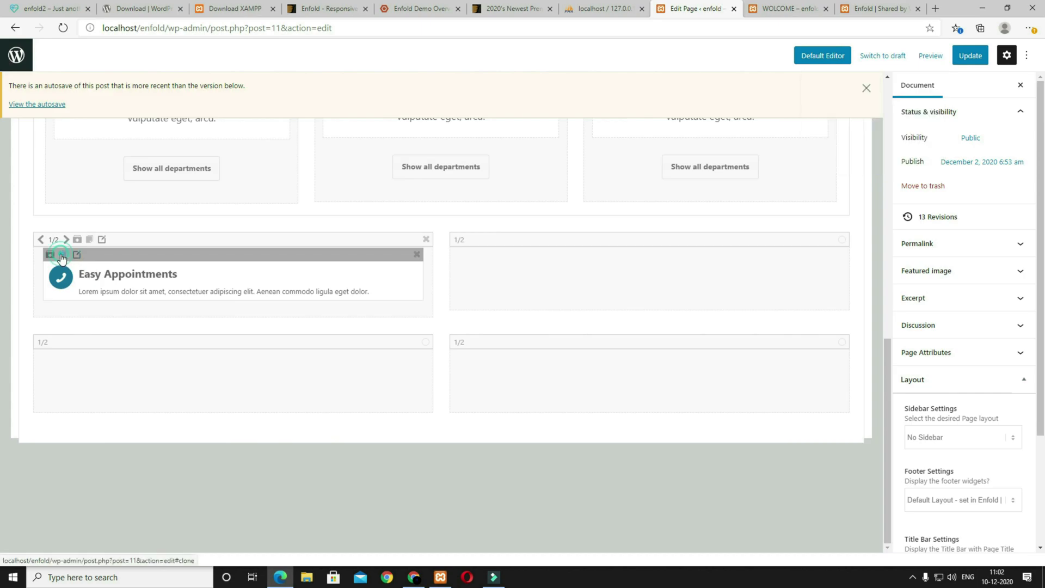
drag(98, 305, 492, 266)
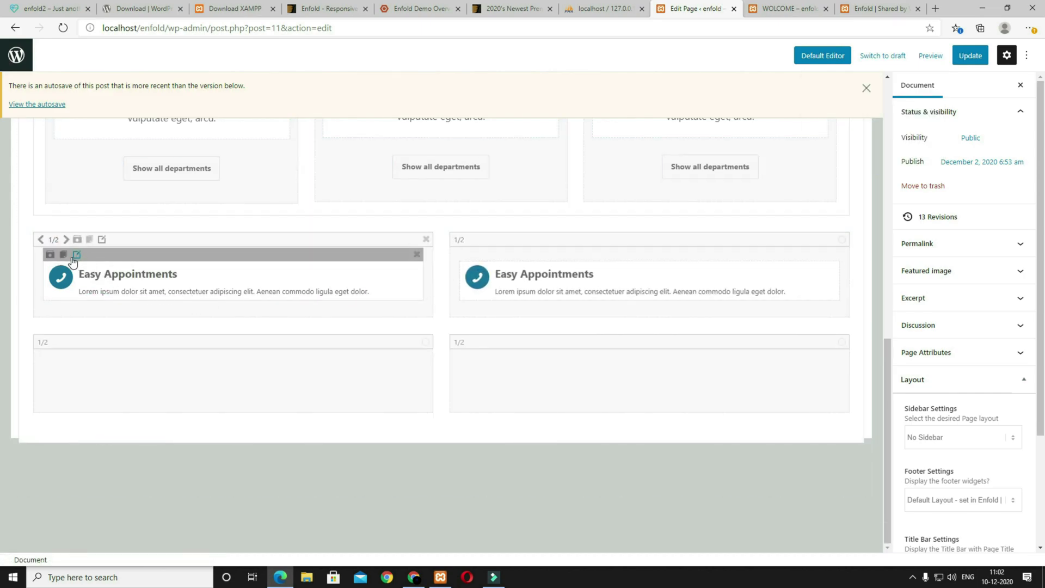
click(64, 255)
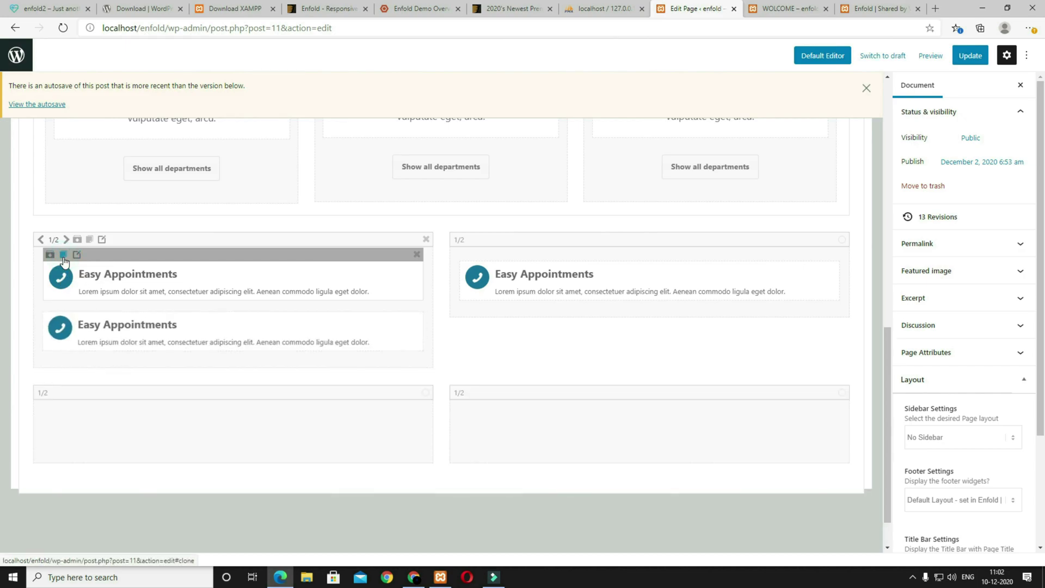
click(64, 256)
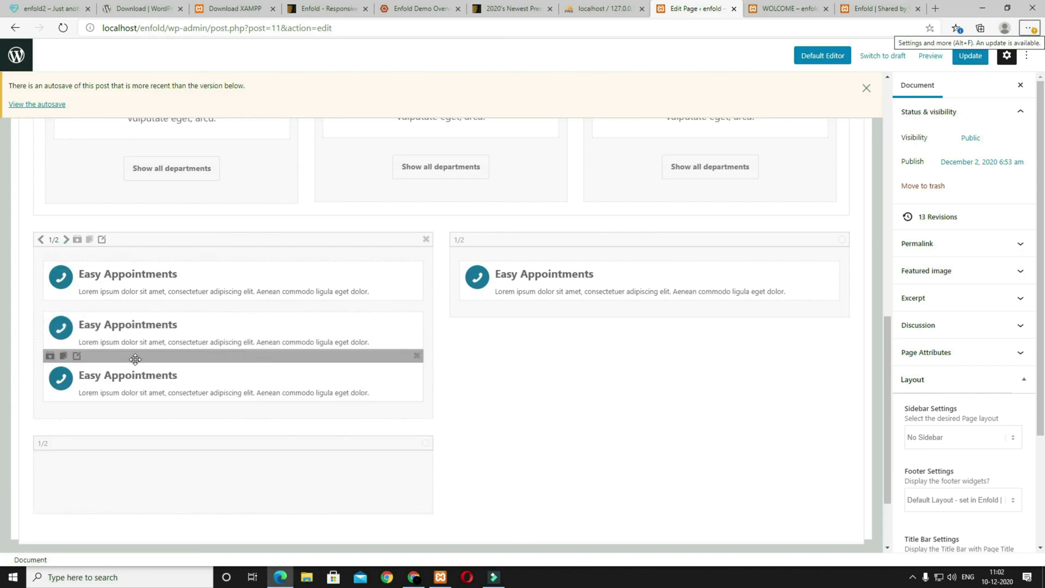
drag(136, 357, 149, 460)
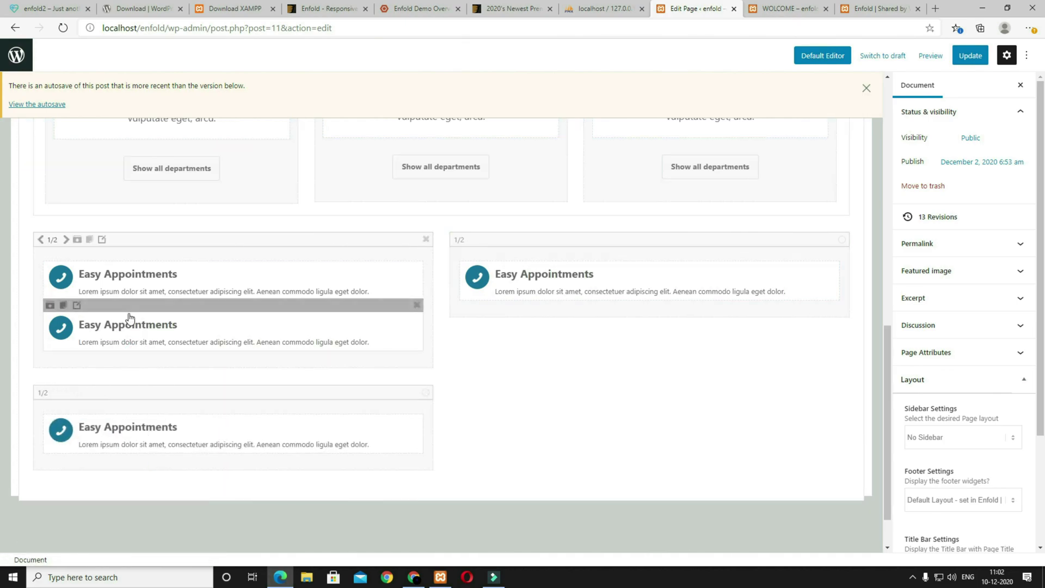
drag(128, 306, 549, 381)
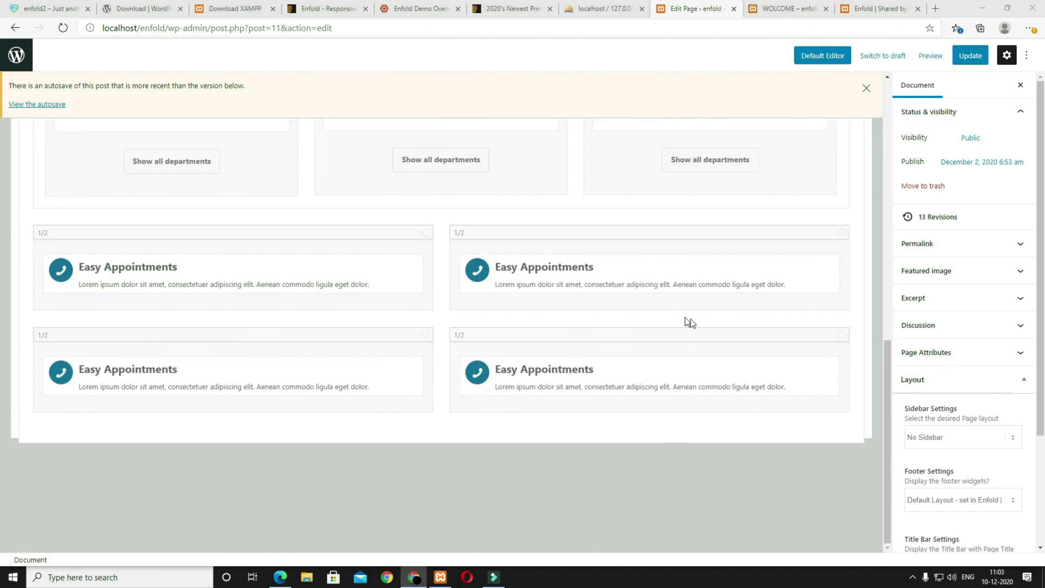
Step: Give the top-right box a medical cross icon and the title Top Equipment
click(493, 248)
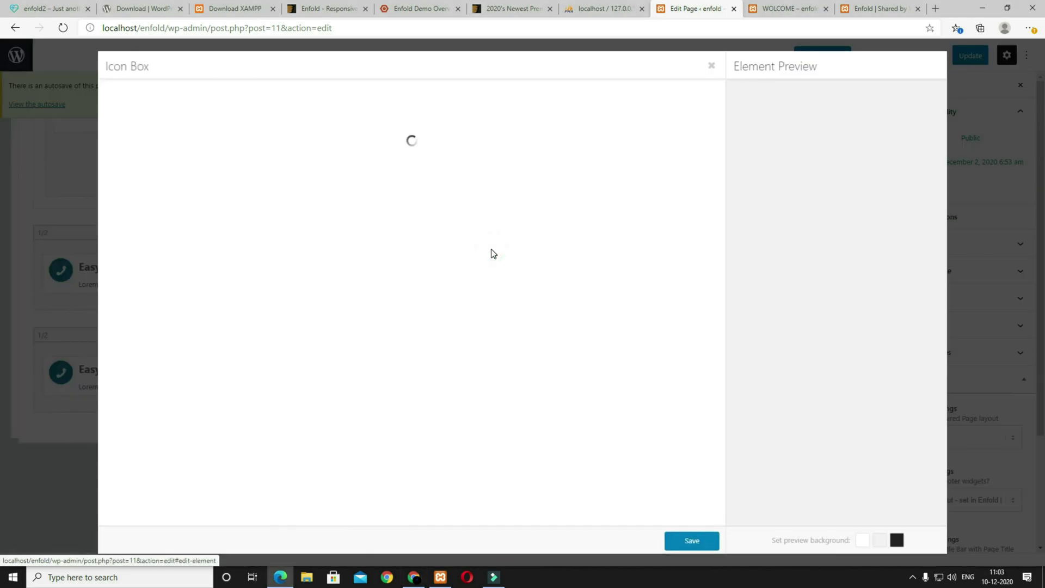
scroll(228, 228, down, 6)
click(180, 229)
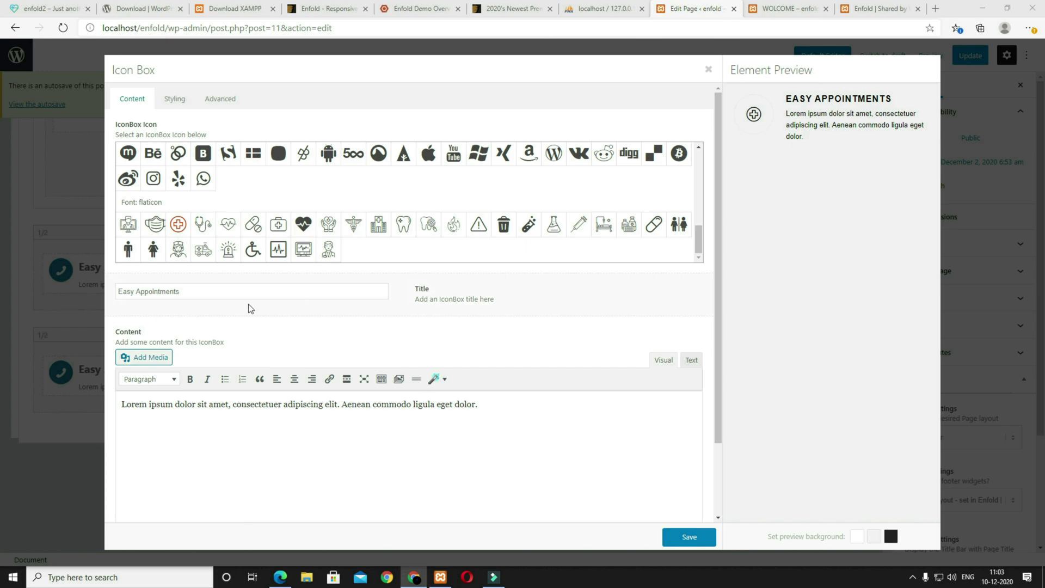
drag(185, 292, 24, 295)
text(Top Equipment)
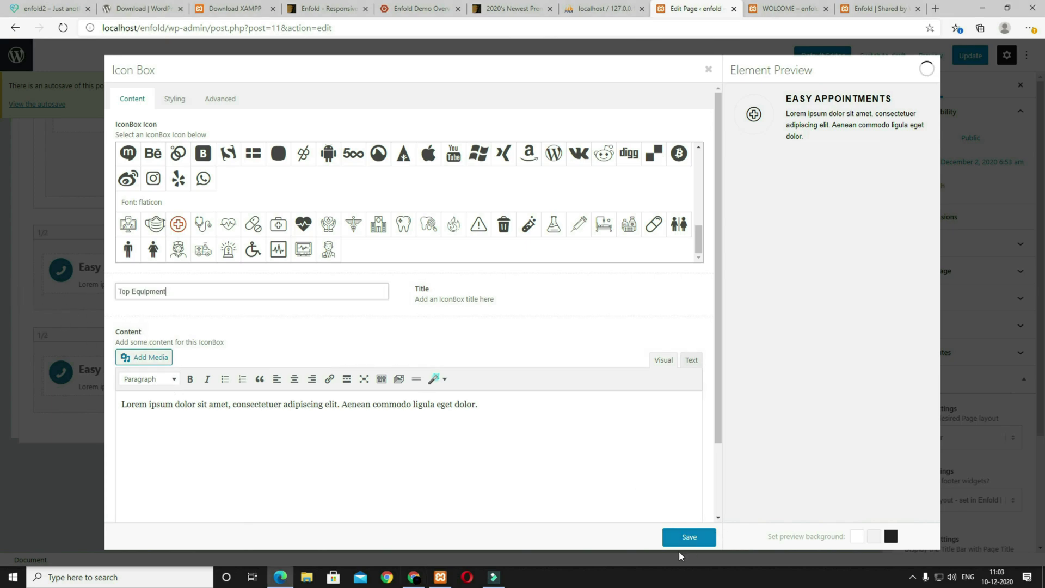
click(688, 539)
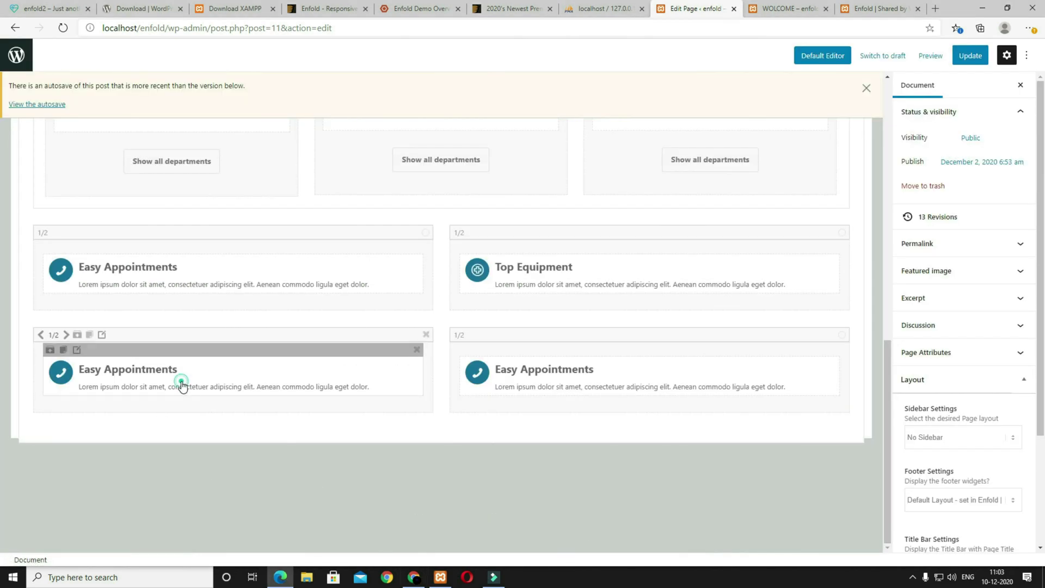
Step: Give the lower-left box a pen-shaped vaccination icon and the title Vaccination
click(182, 385)
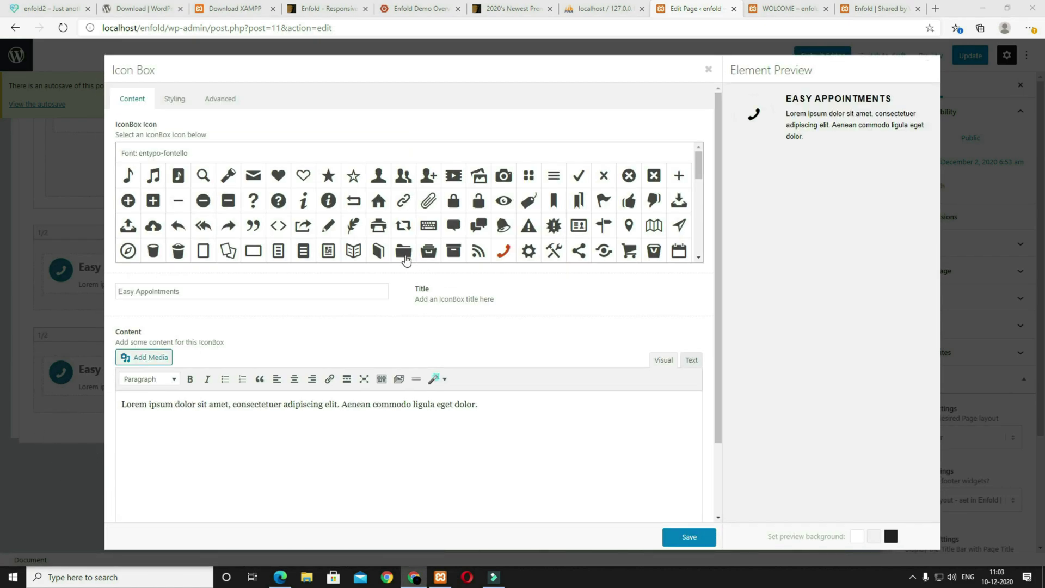
scroll(677, 237, down, 15)
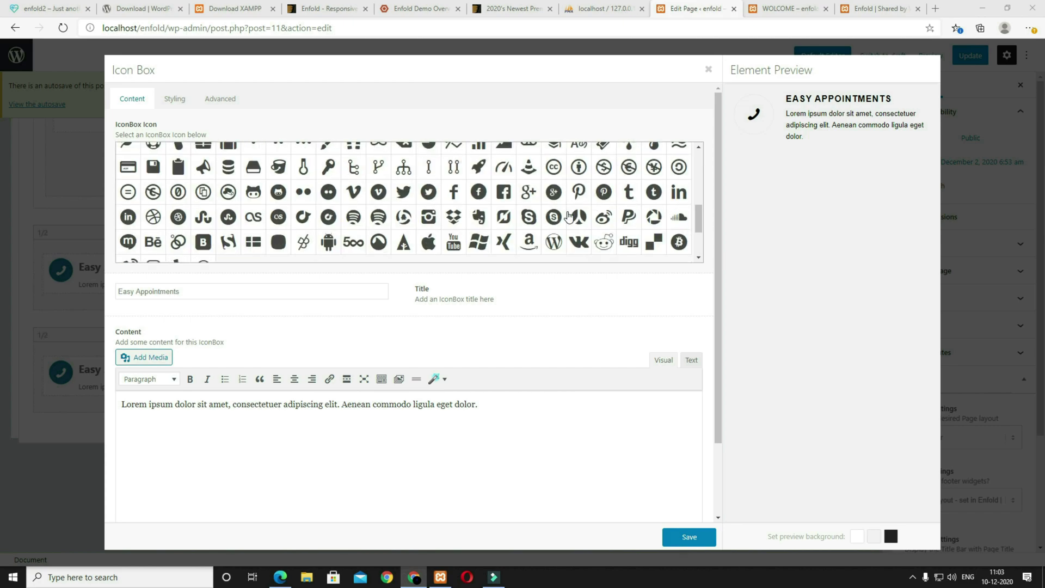
click(580, 225)
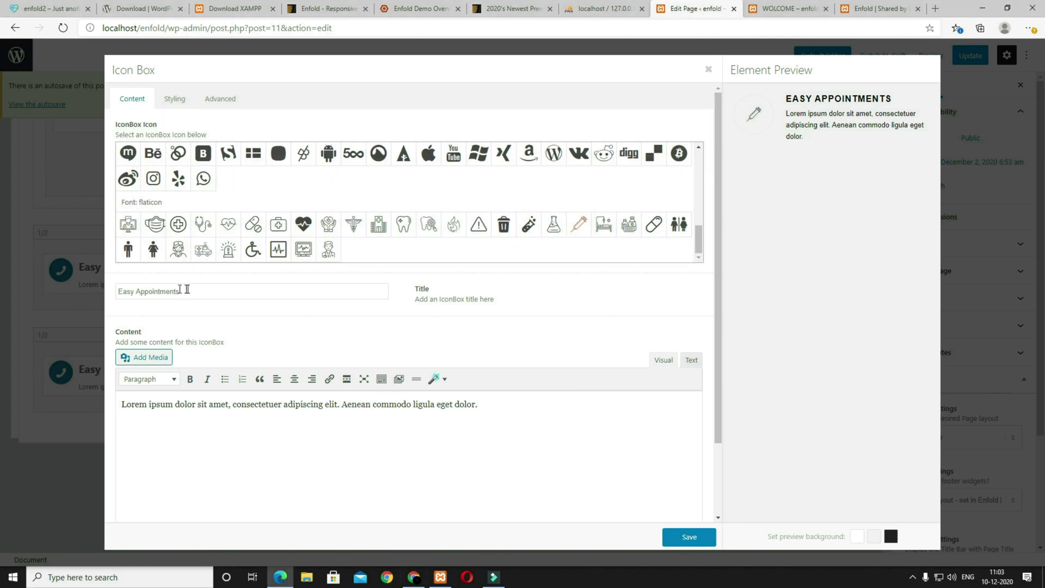
triple_click(210, 289)
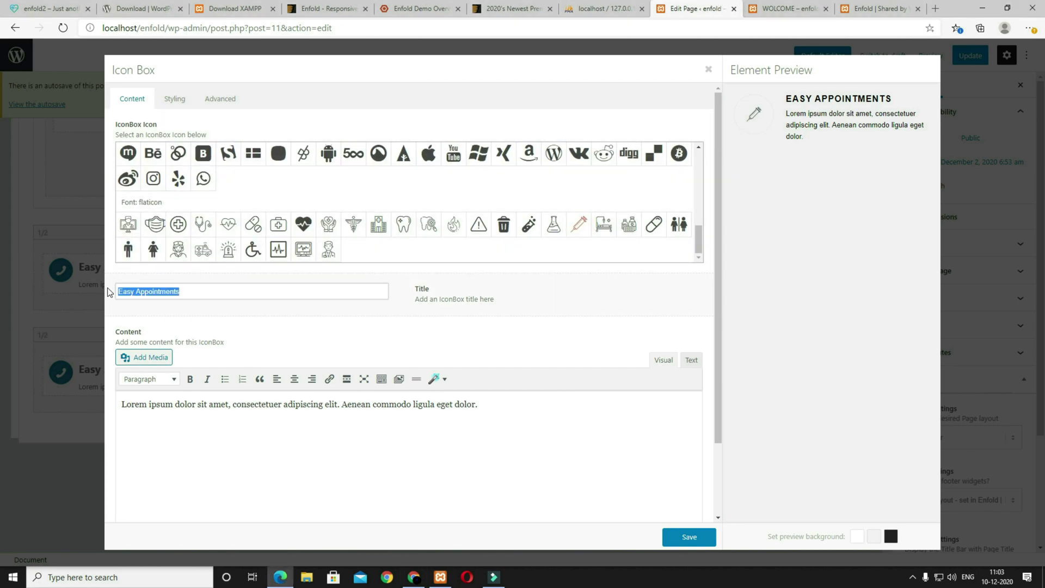
text(Vaccination)
click(689, 537)
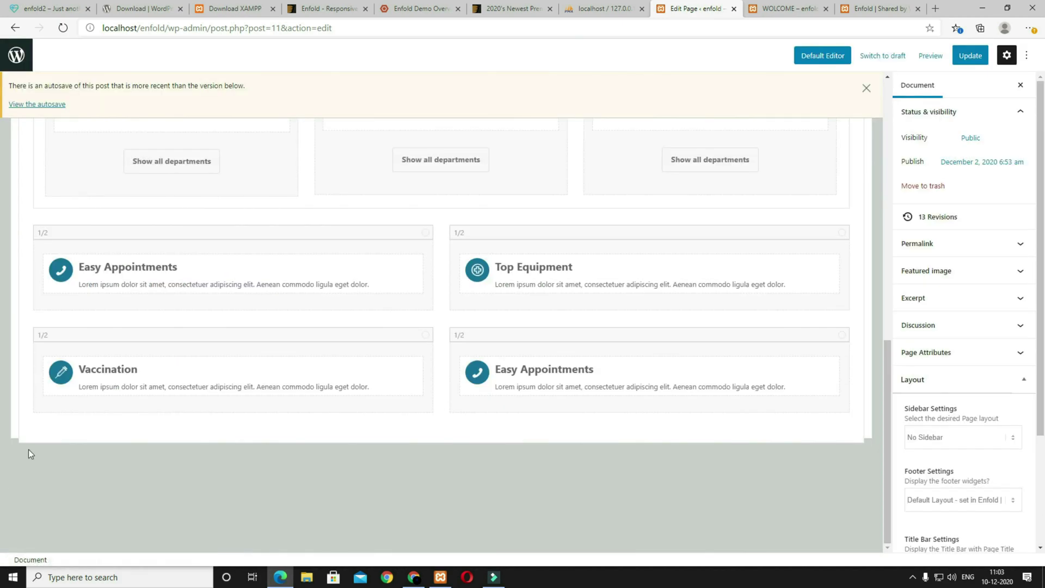
Step: Retitle the lower-right box 'Regular checks', save, and preview the page in a new tab
click(568, 372)
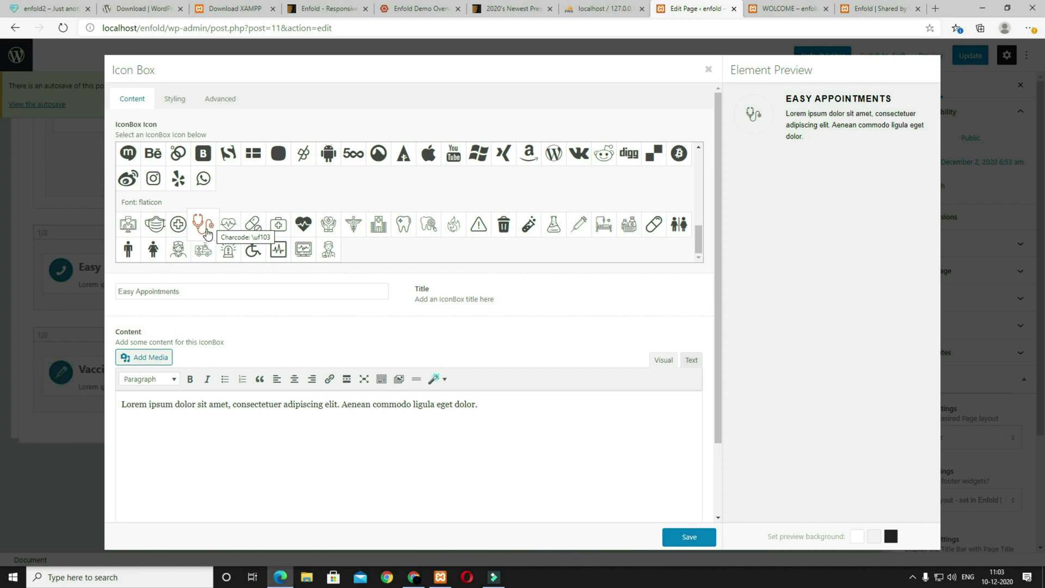
triple_click(203, 292)
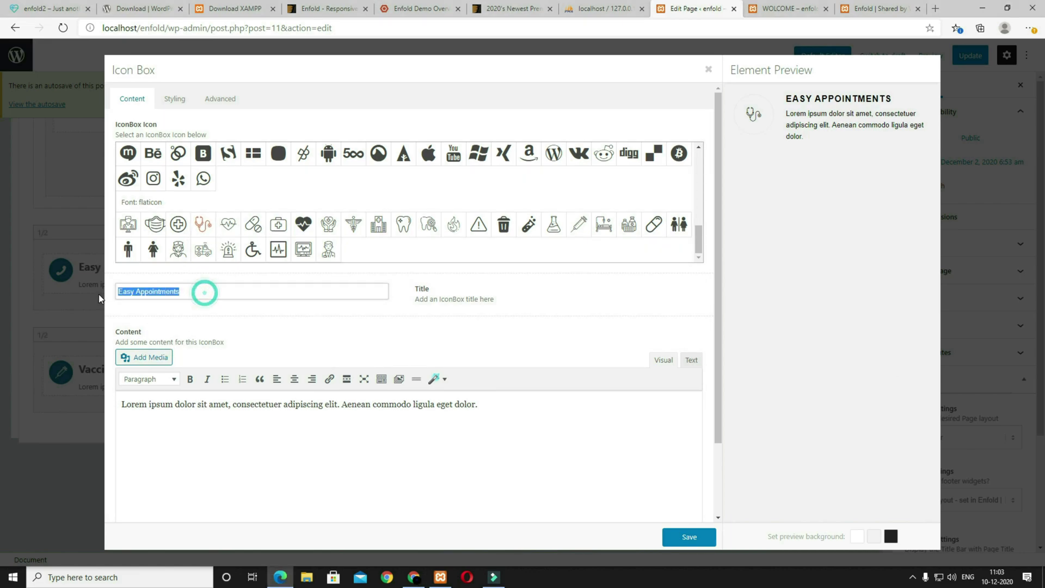
text(Regular checks)
click(688, 536)
click(930, 56)
click(847, 158)
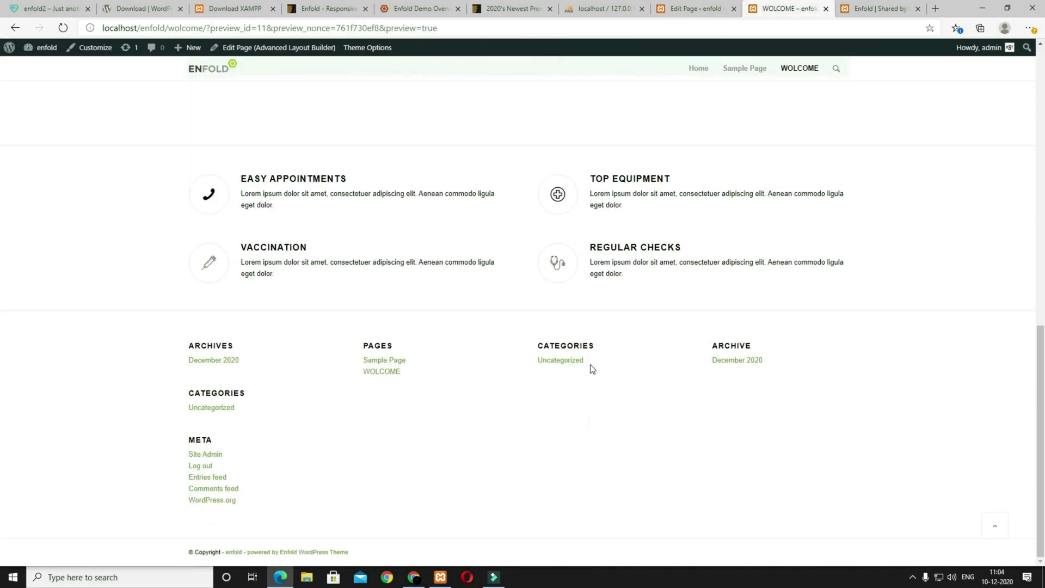
Step: Review the demo site's about-us paragraph and counters area, then go back to the page editor
click(49, 8)
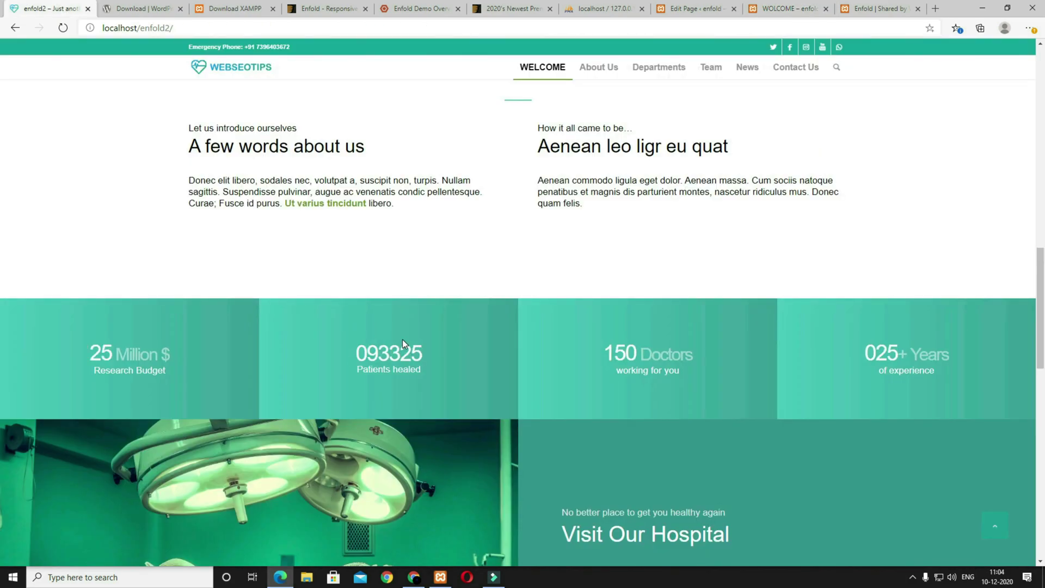
scroll(243, 321, up, 3)
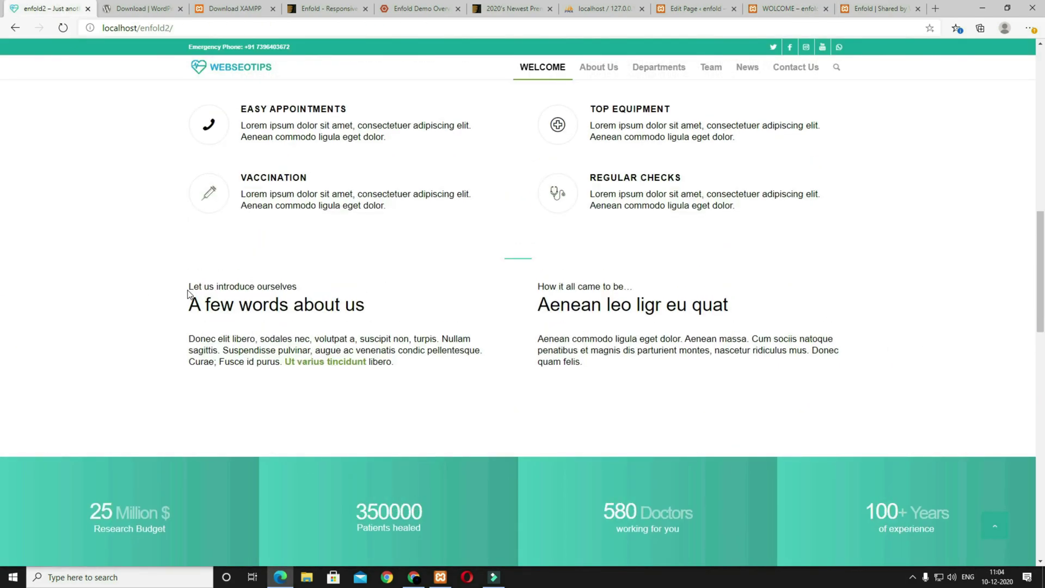
drag(186, 289, 307, 313)
click(293, 325)
drag(400, 369, 201, 335)
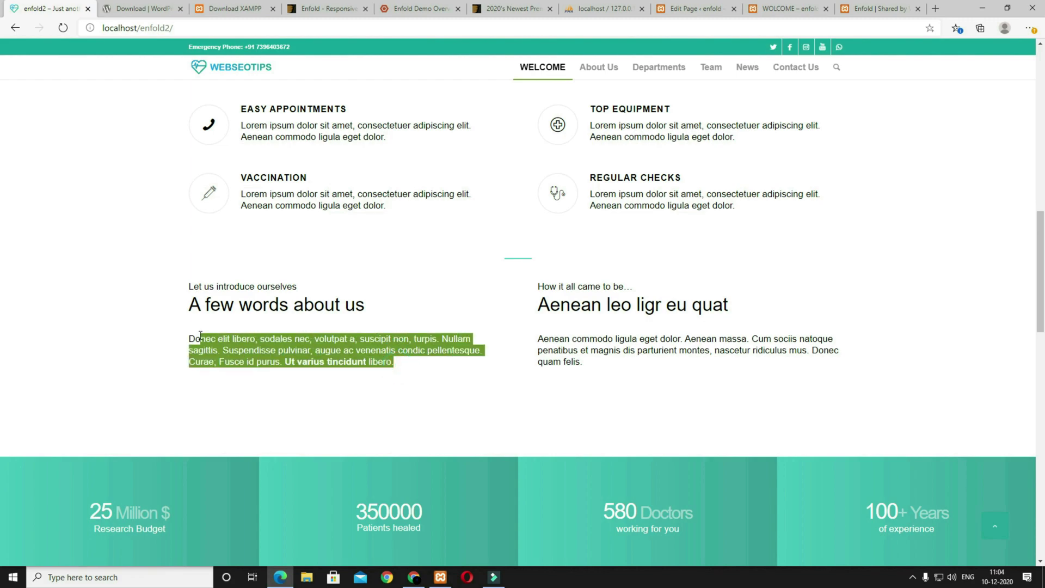
click(414, 577)
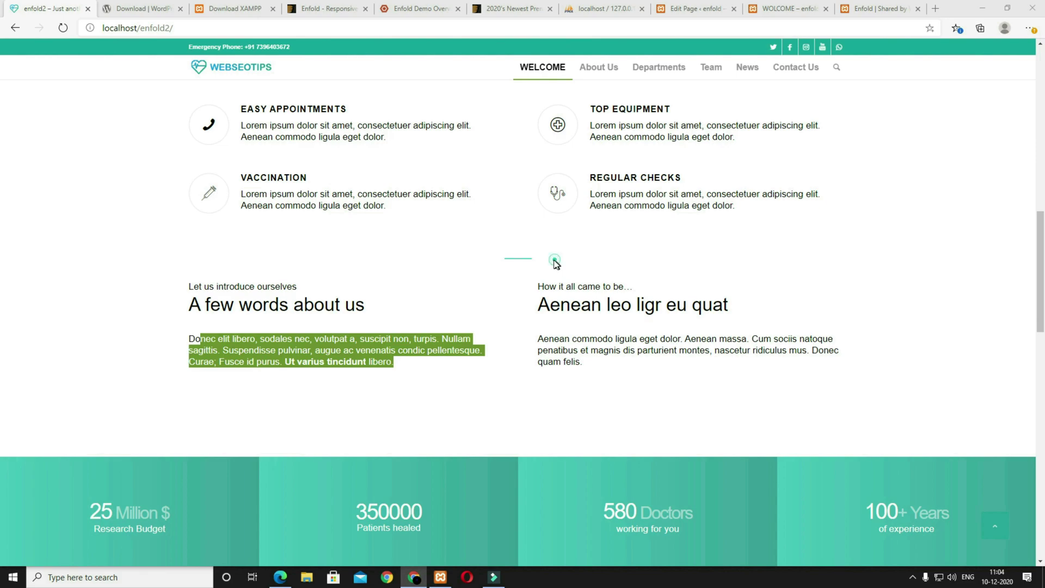
click(555, 260)
click(546, 259)
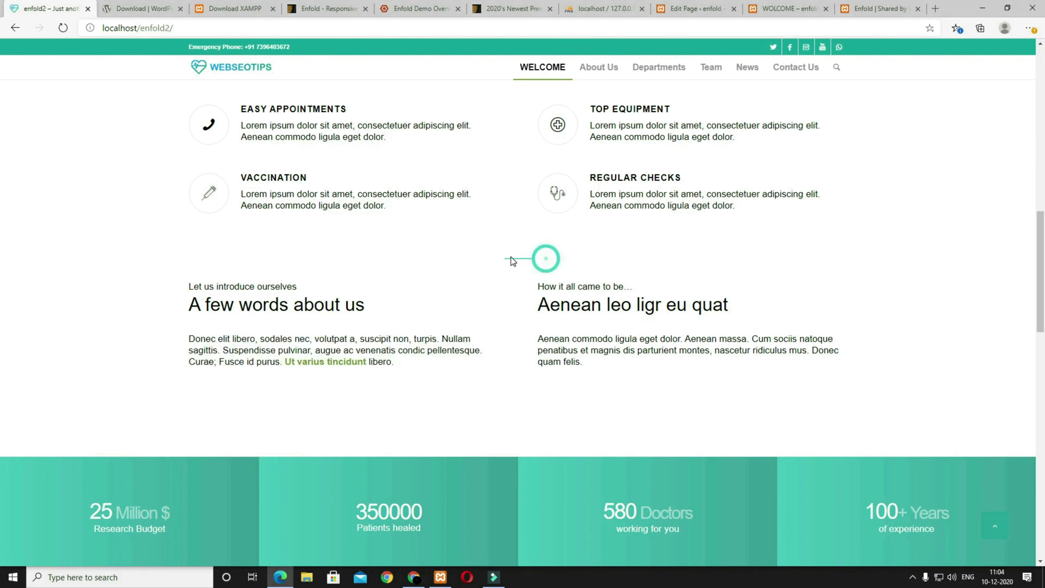
click(706, 8)
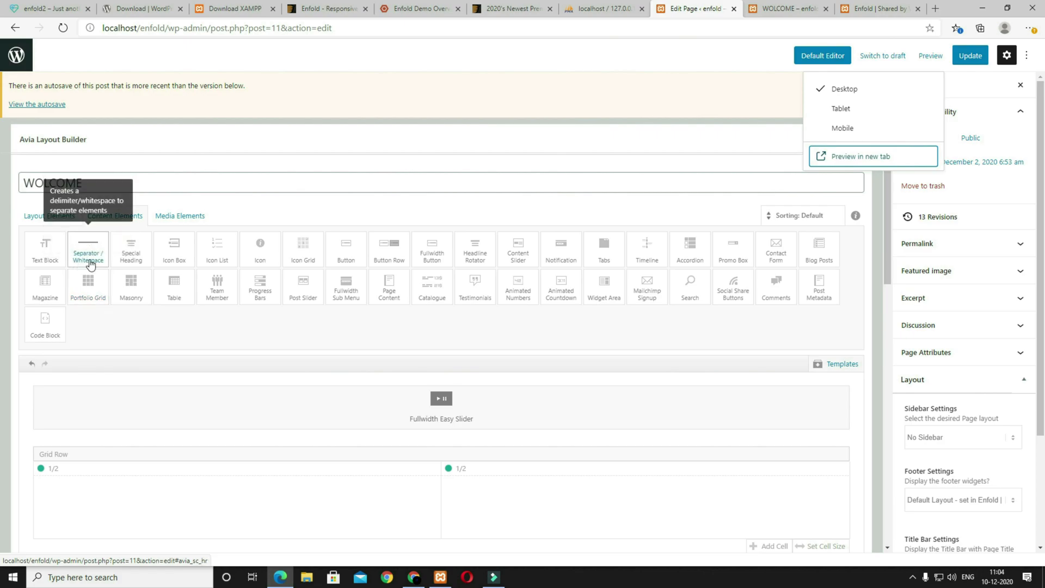
Step: Switch the bottom separator to custom styling with no centre icon and a fat line
scroll(418, 329, down, 15)
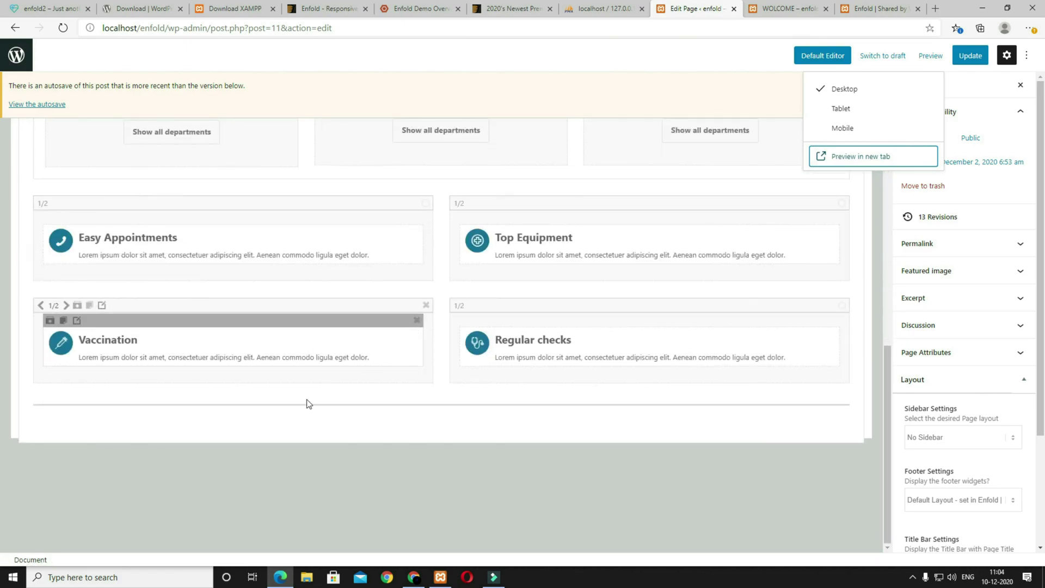
mouse_move(69, 411)
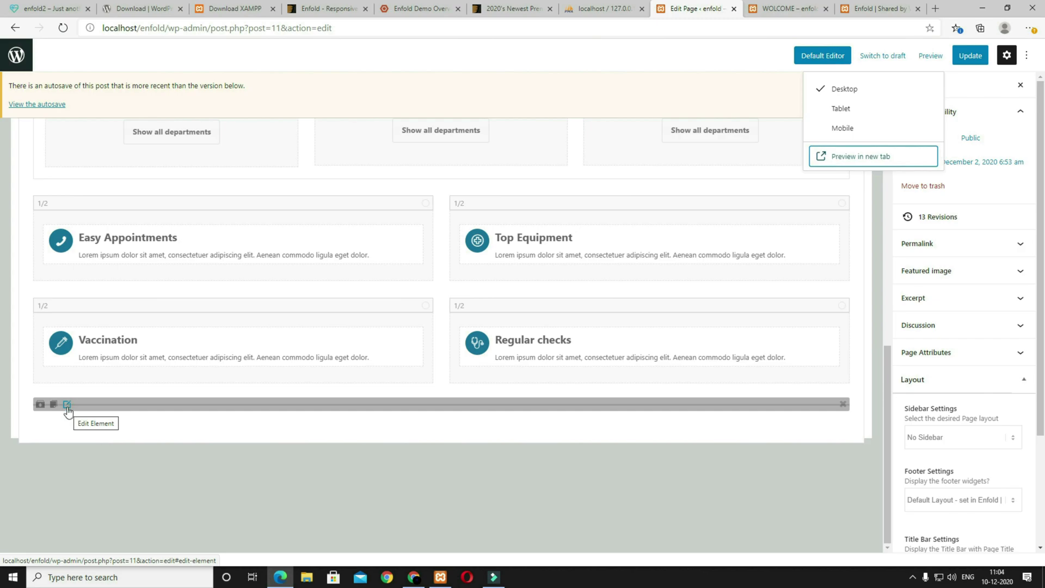
click(68, 409)
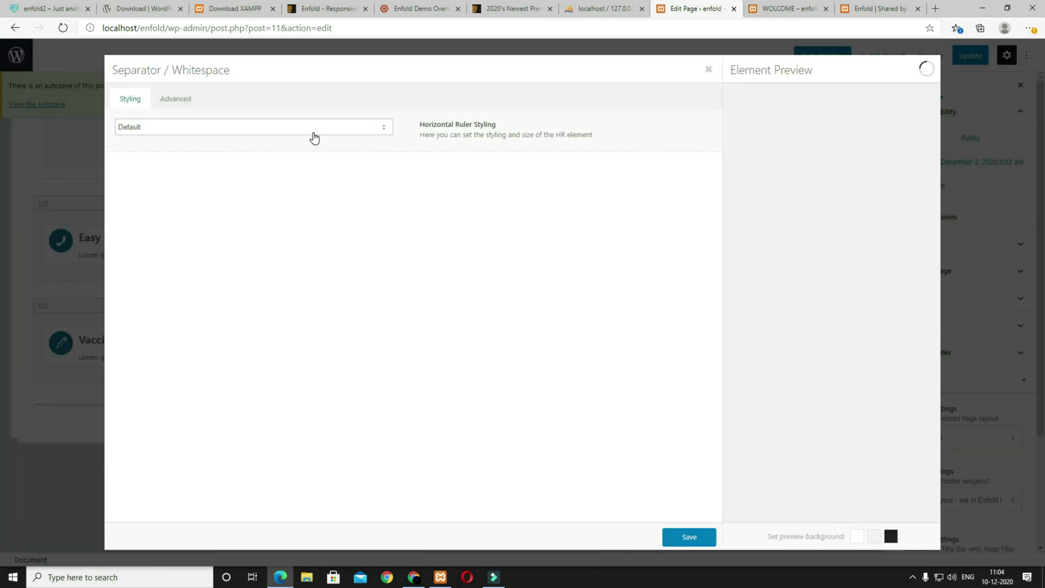
click(313, 131)
click(245, 204)
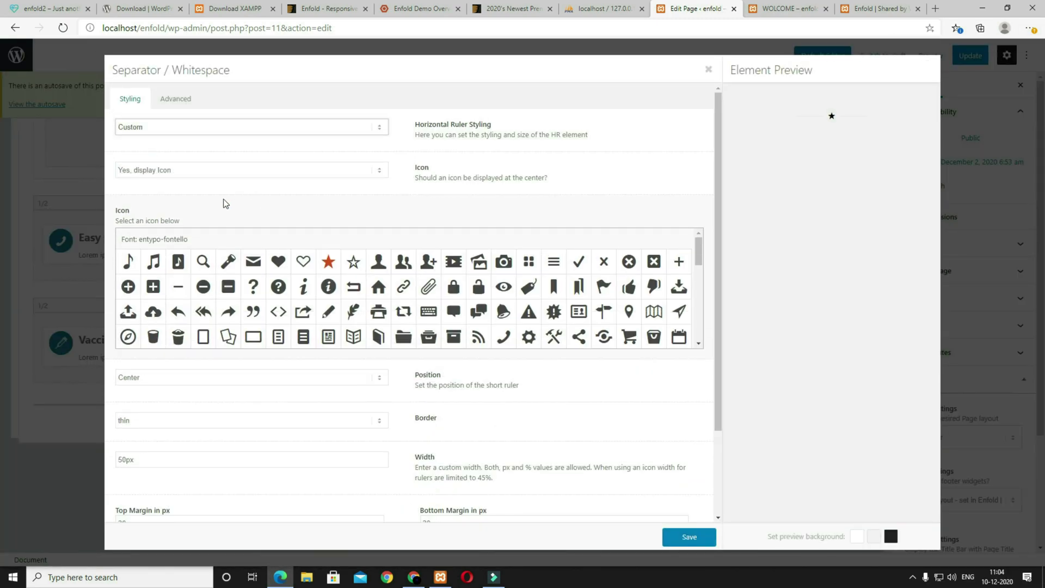
click(198, 176)
click(187, 185)
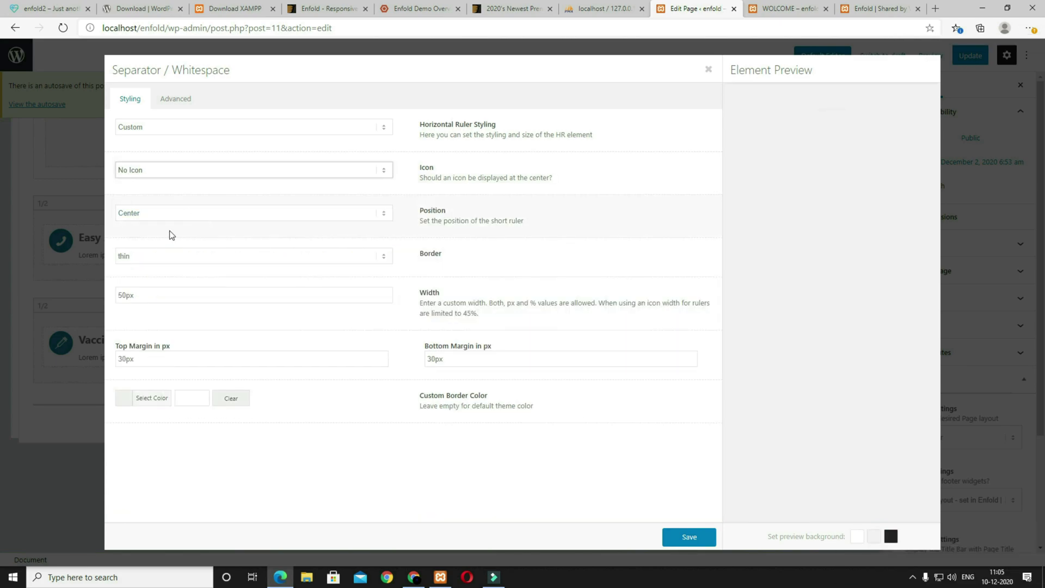
click(226, 257)
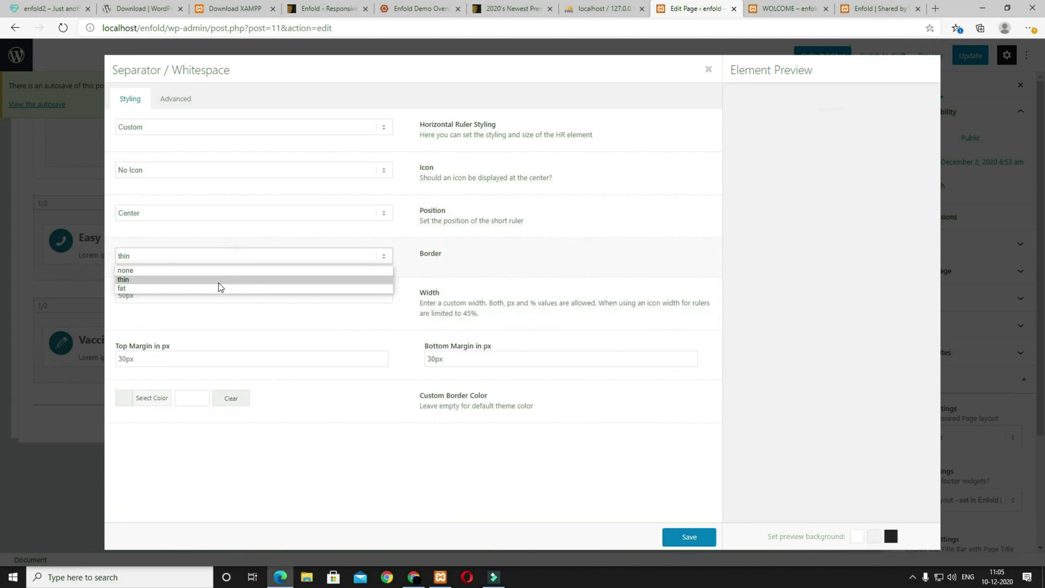
click(219, 288)
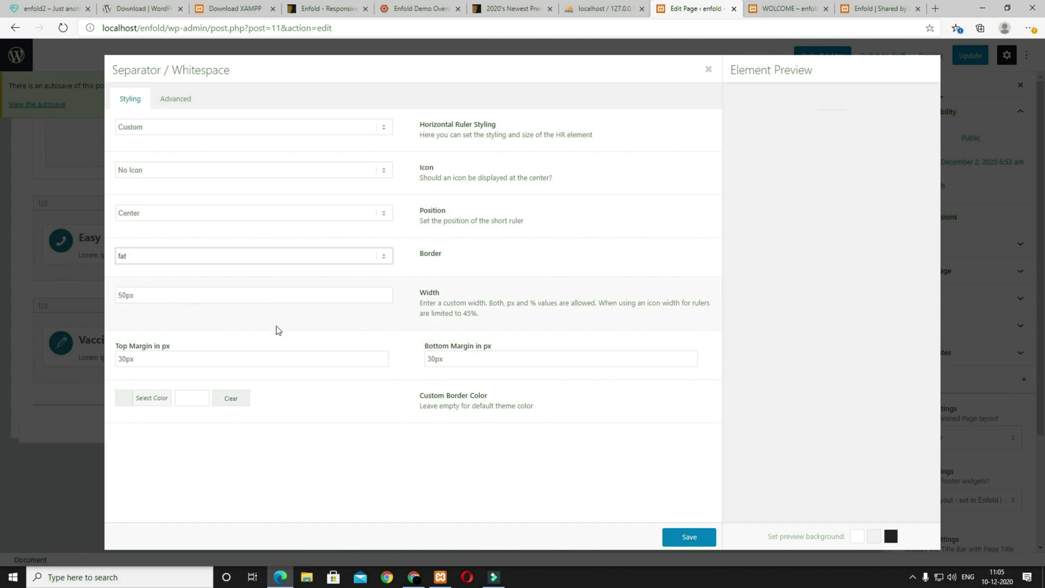
Step: Set the separator's 70px top margin and #4ecac2 colour, then save it
drag(124, 358, 116, 358)
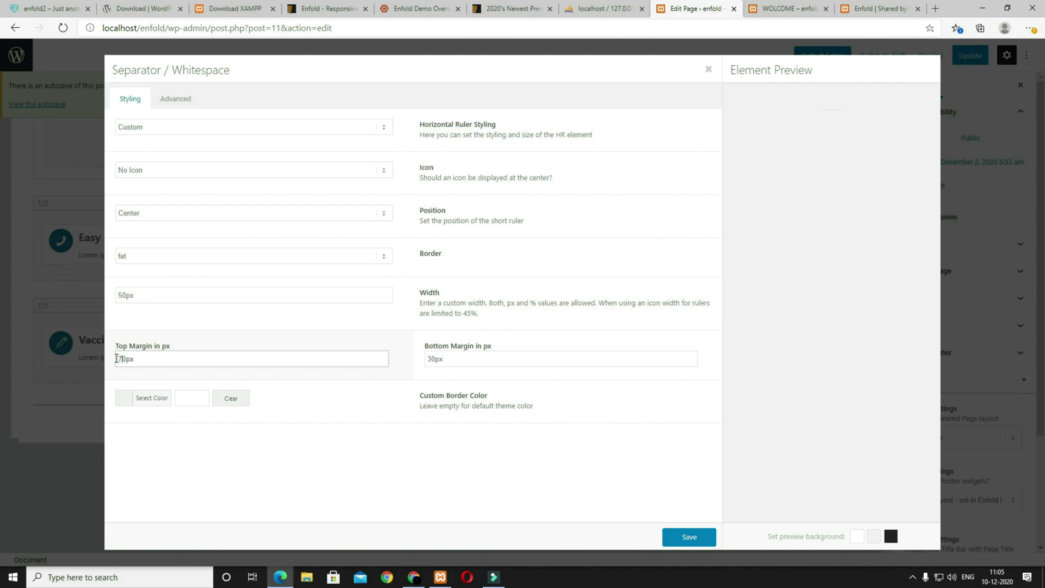
click(193, 398)
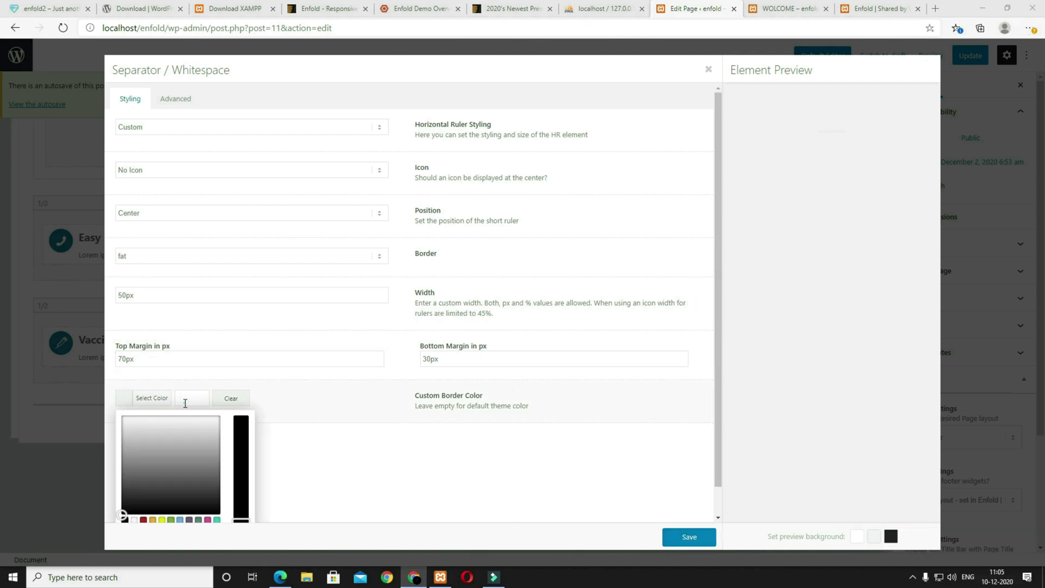
click(185, 403)
text(#4ecac2)
click(309, 452)
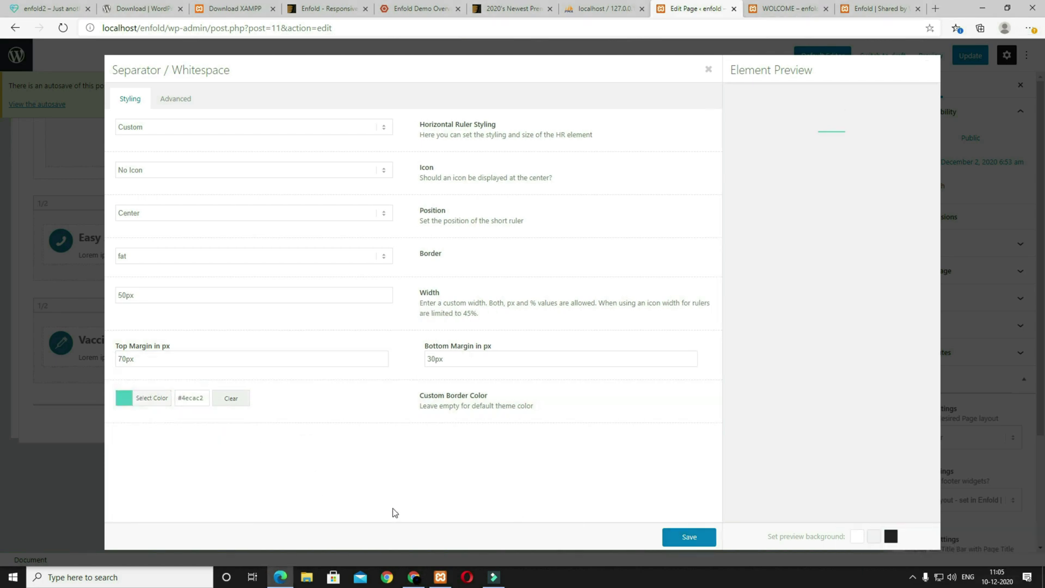
click(688, 537)
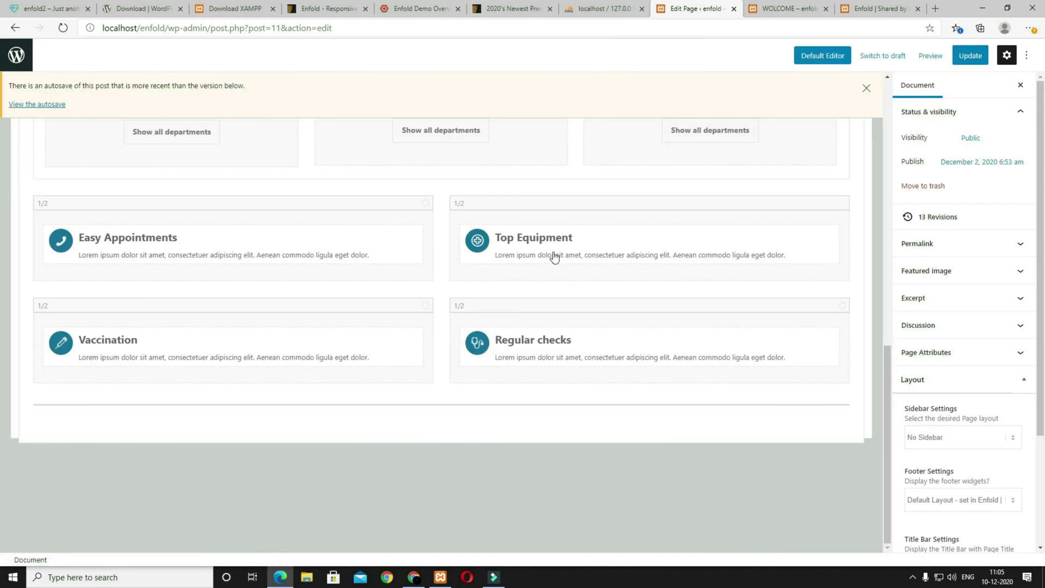
Step: Add two half-width columns below the separator
click(60, 8)
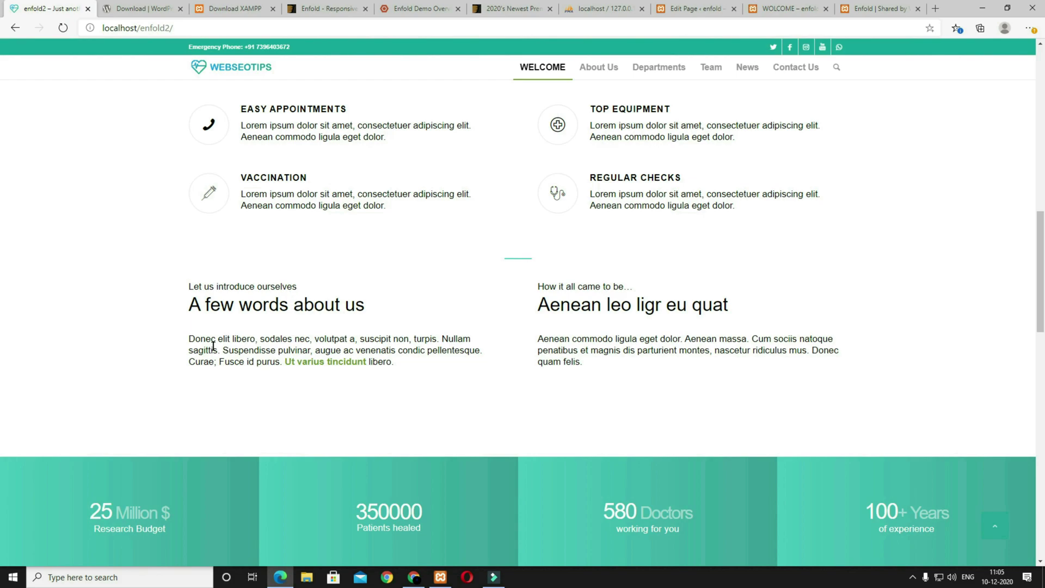
click(52, 217)
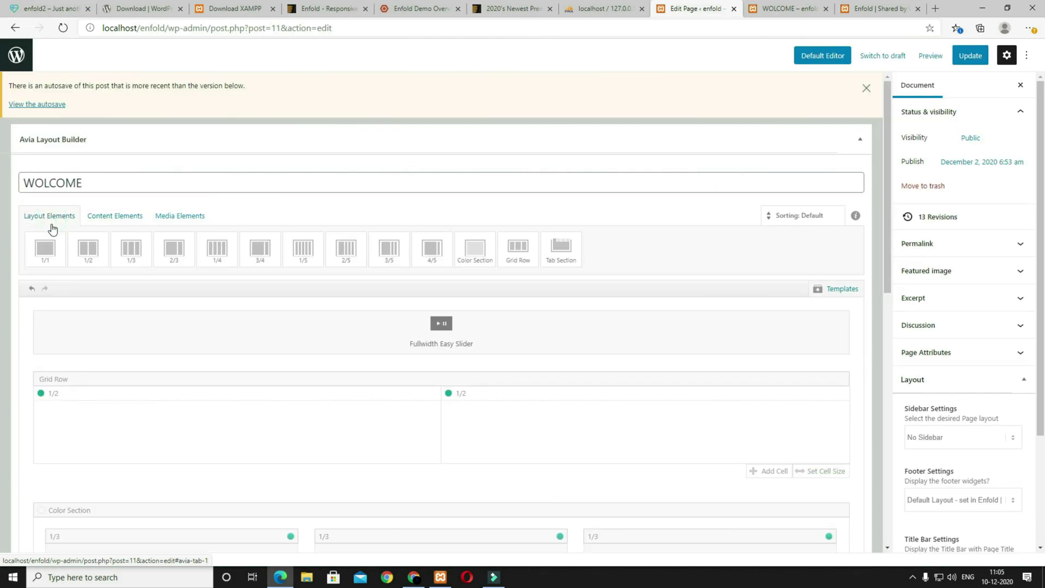
click(94, 263)
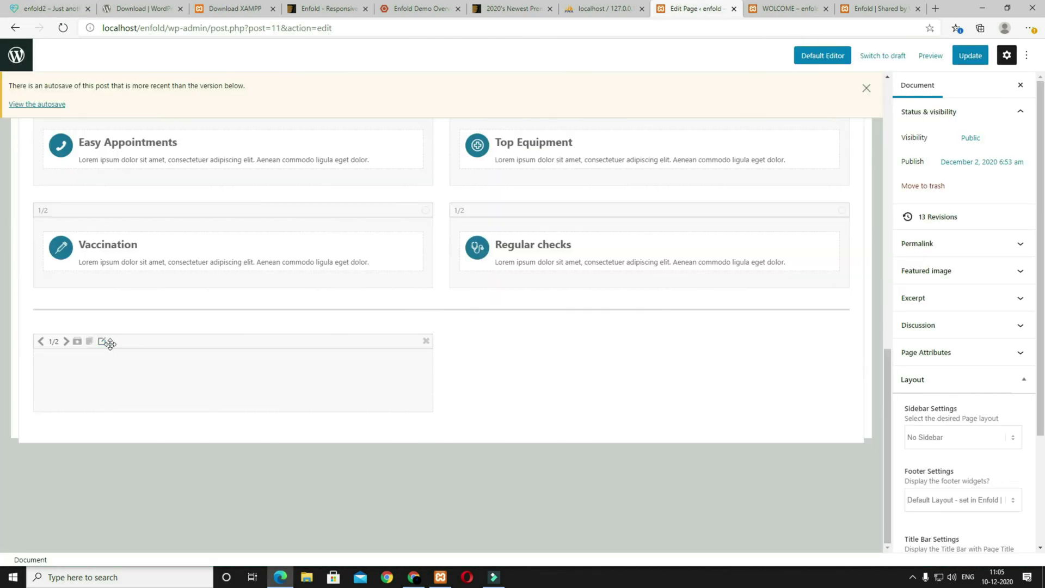
click(89, 341)
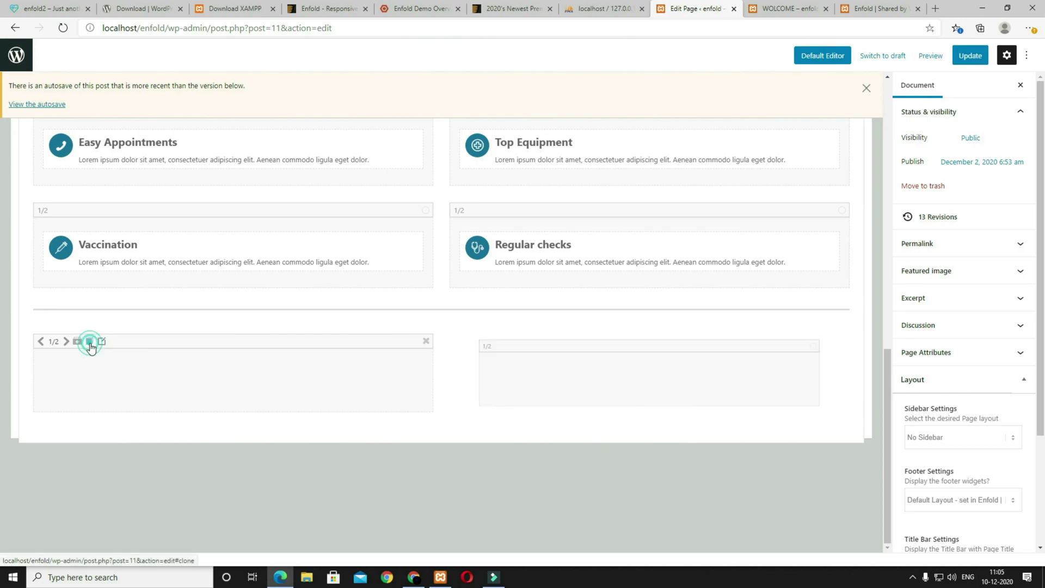
Step: Place a Hello Special Heading and a placeholder Text Block in the left half column
scroll(354, 390, up, 10)
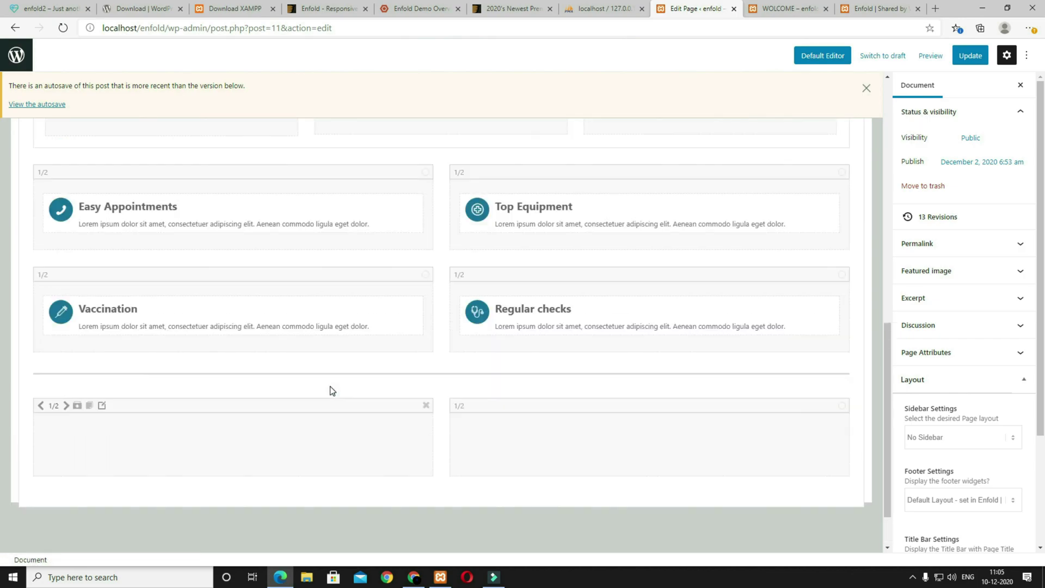
click(110, 217)
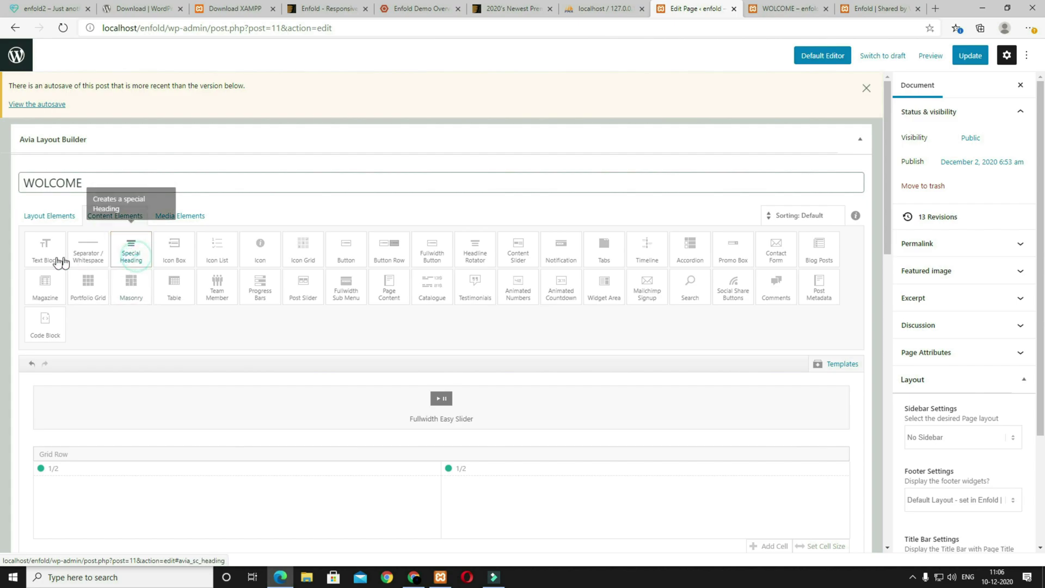
scroll(210, 362, down, 10)
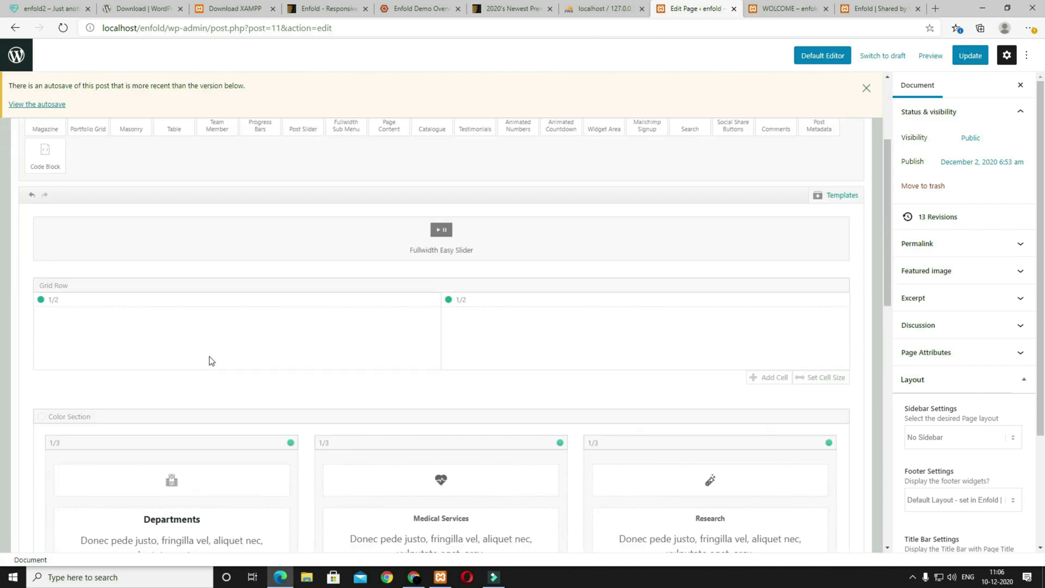
drag(160, 308, 123, 265)
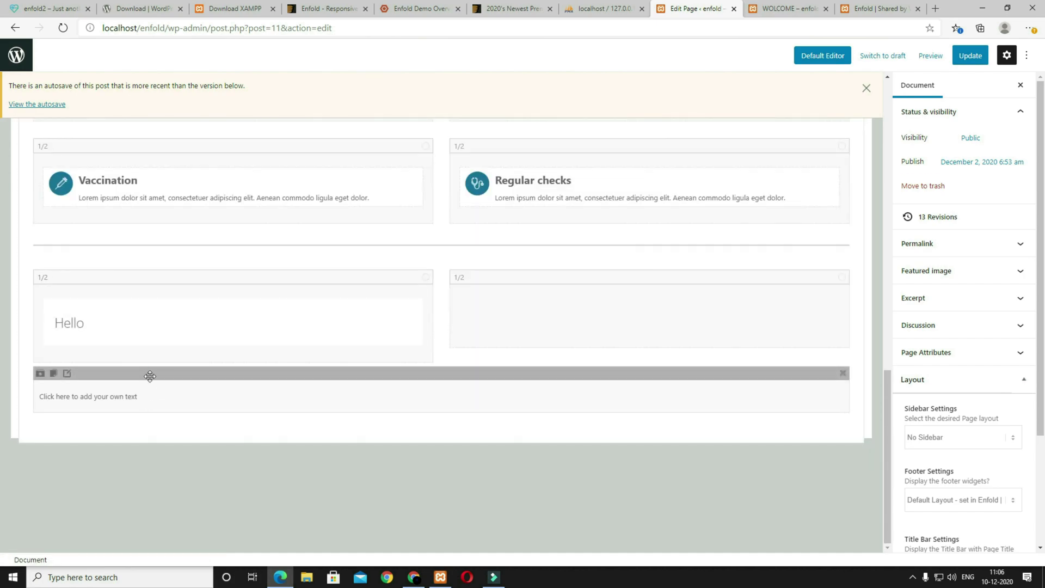
drag(145, 372, 137, 353)
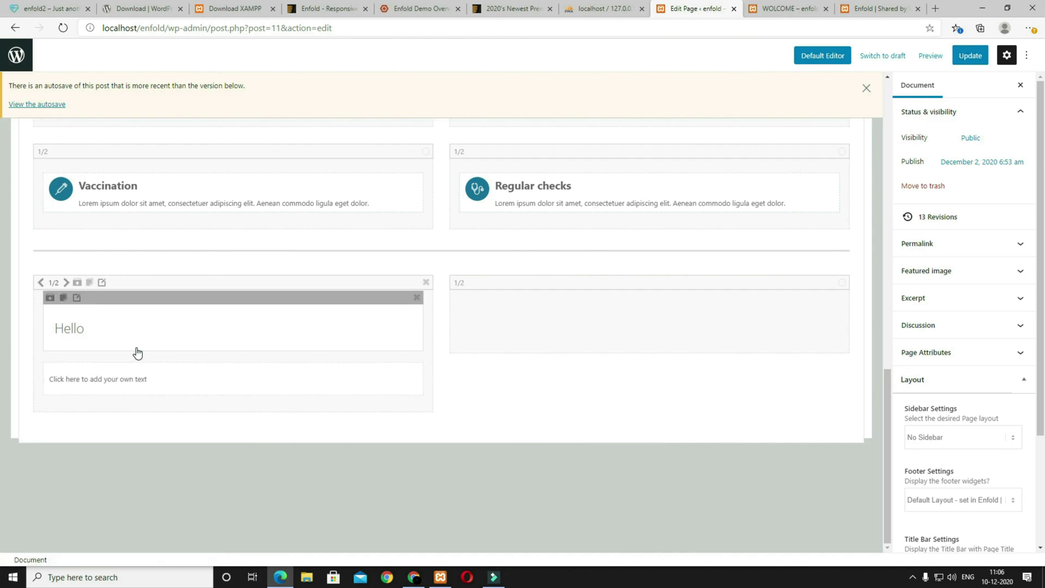
Step: Take the heading 'A few words about us' from the live site and choose Modern (left) style
click(164, 336)
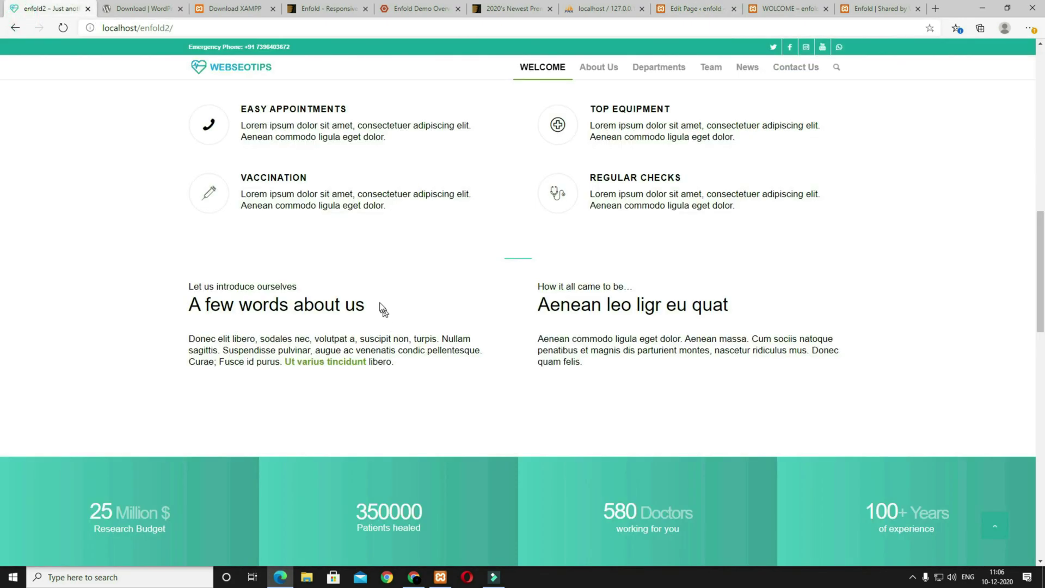
triple_click(381, 306)
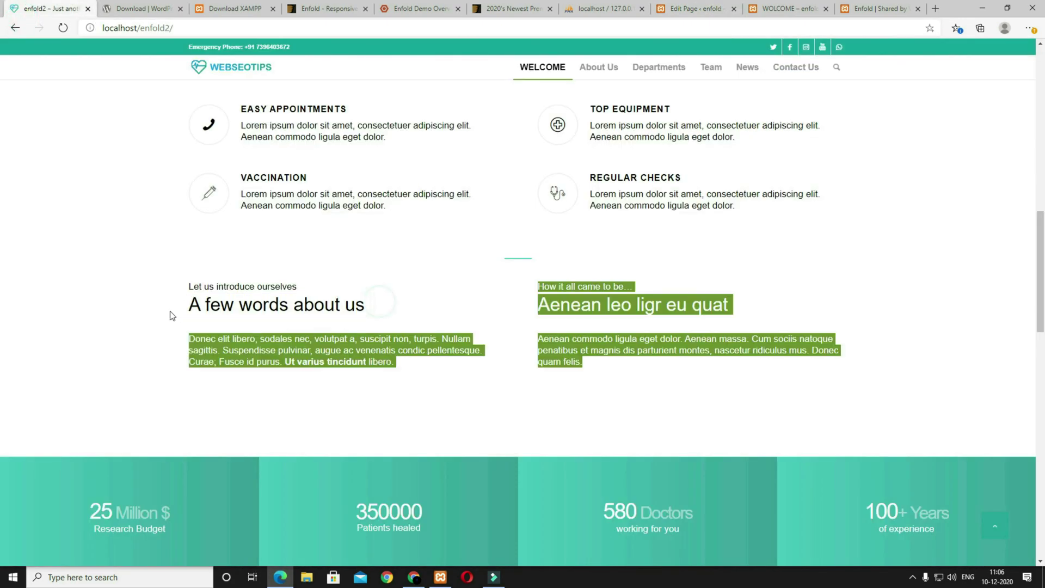
click(688, 6)
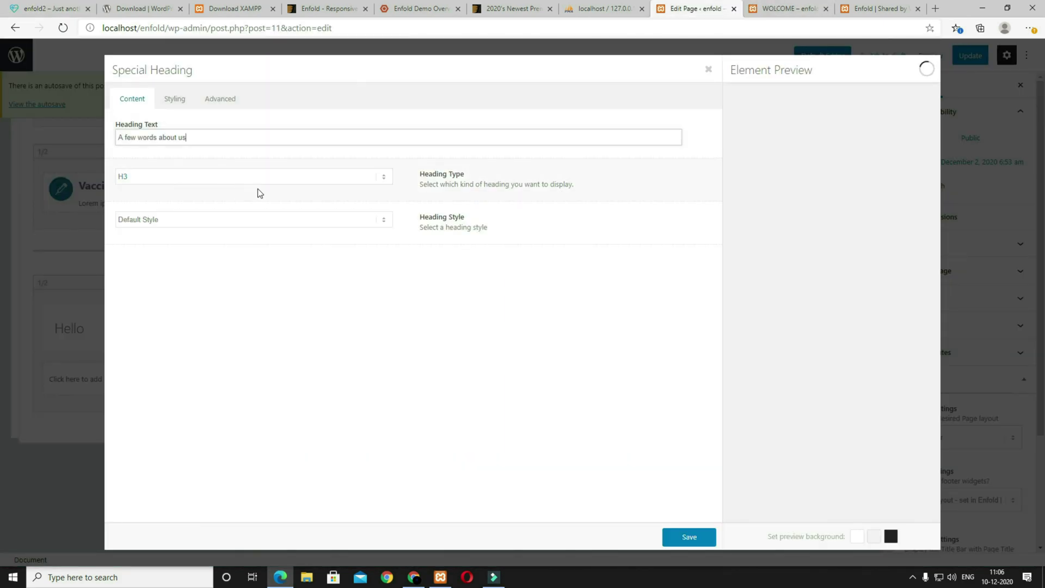
click(239, 222)
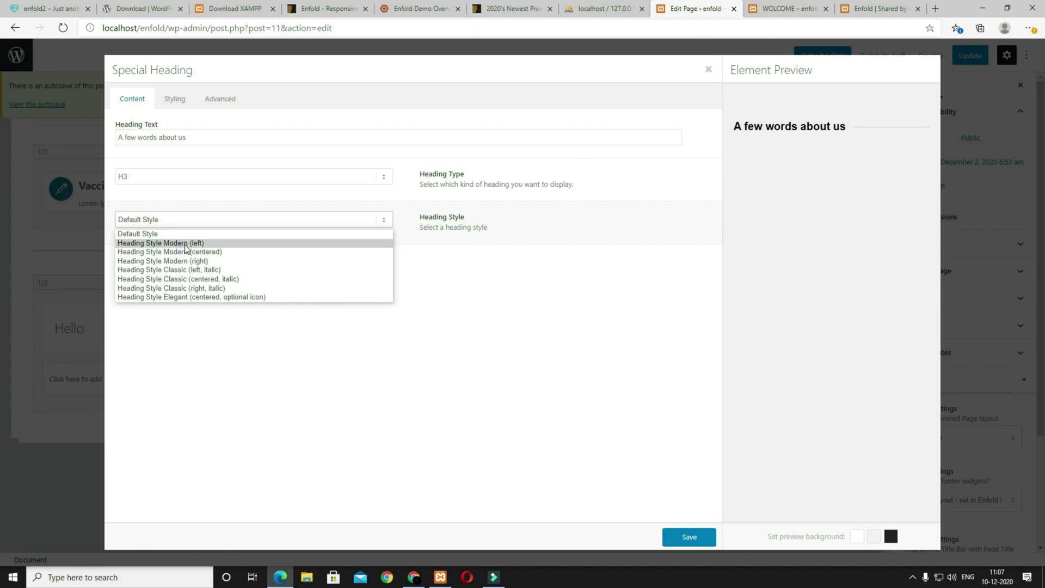
click(184, 243)
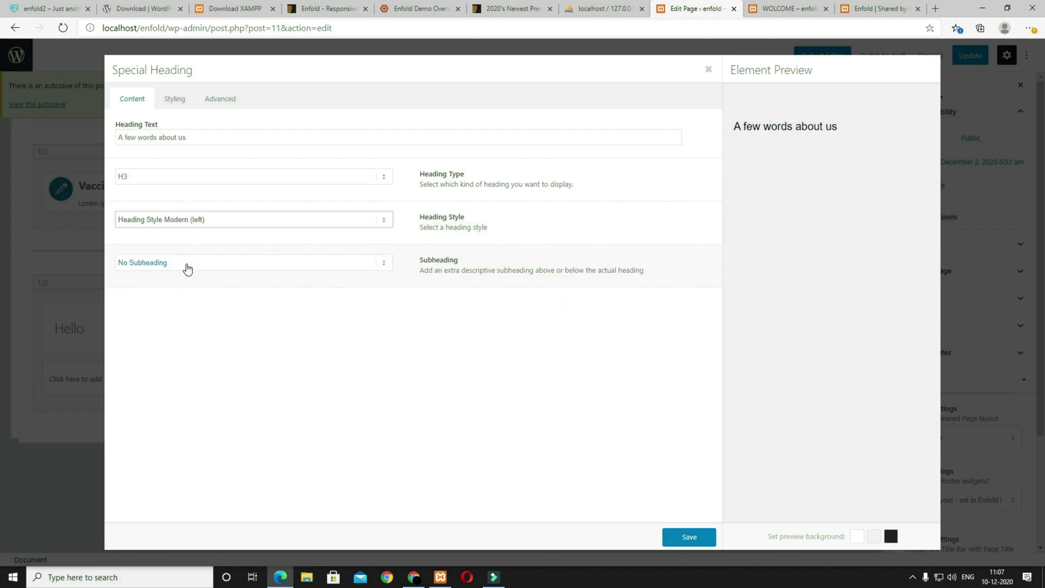
Step: Add the subheading 'Let us introduce ourselves' displayed above the heading
click(184, 268)
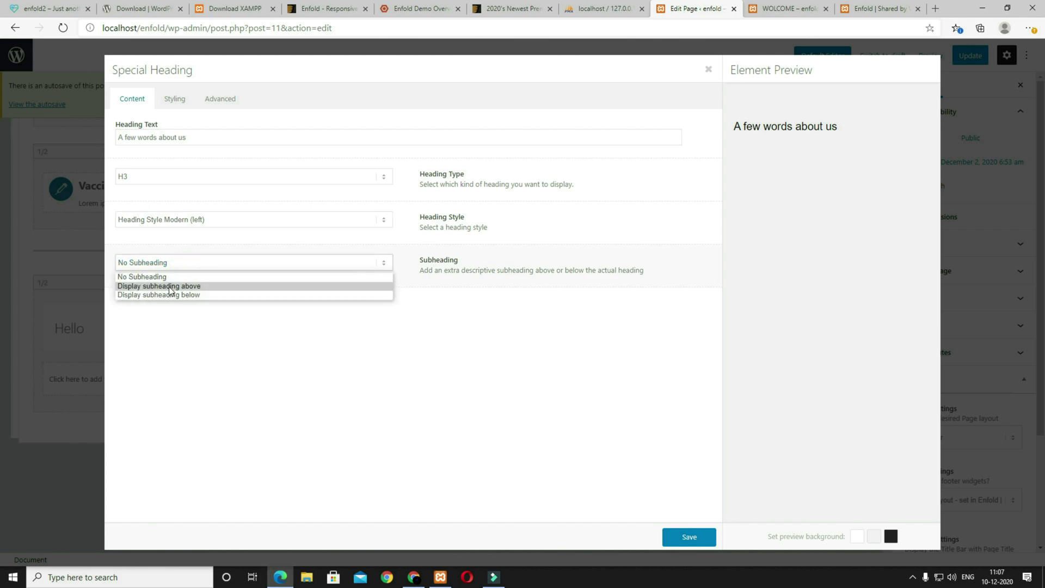
click(170, 286)
click(50, 10)
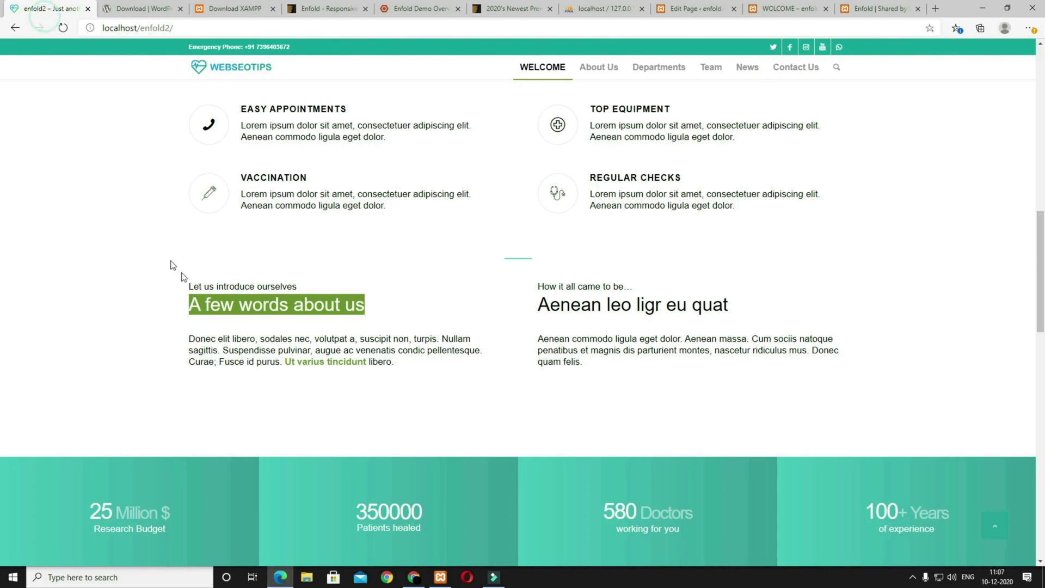
drag(314, 290, 190, 287)
key(ctrl+c)
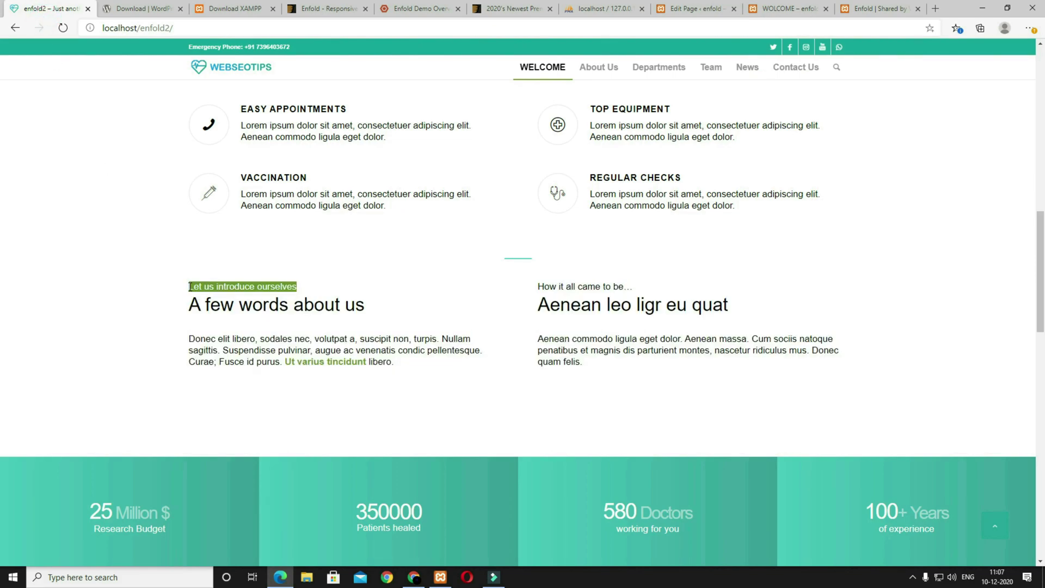
click(695, 8)
click(272, 331)
key(ctrl+v)
Step: Set the about-us heading font size to 34px and its subheading to 15px
click(174, 100)
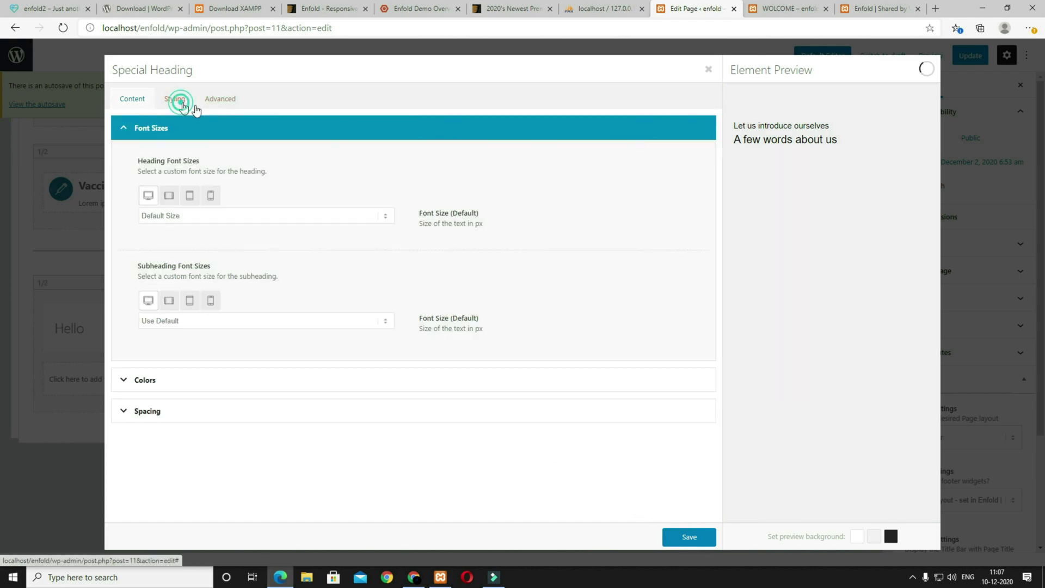
click(183, 218)
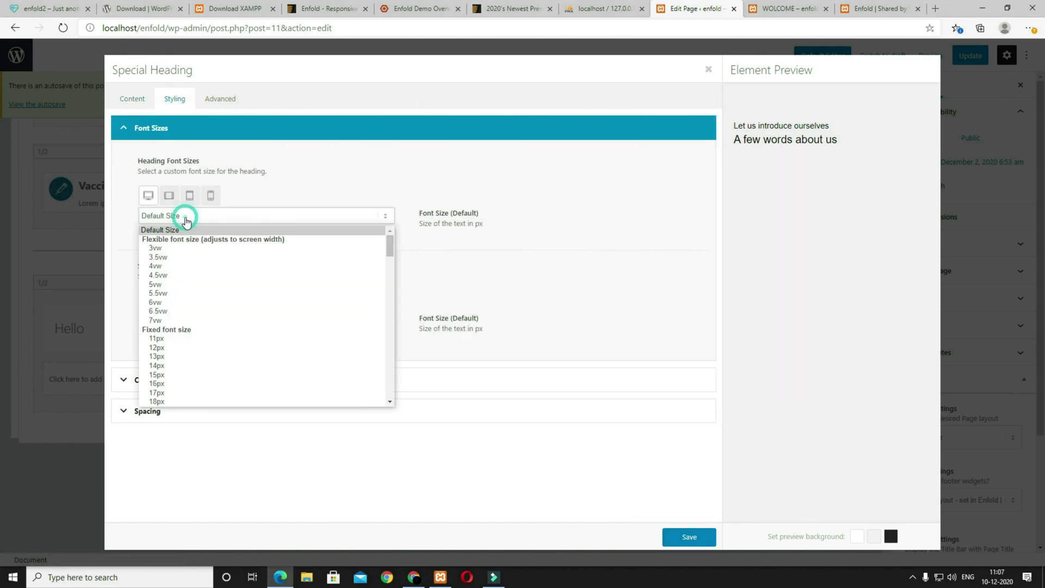
scroll(197, 337, down, 5)
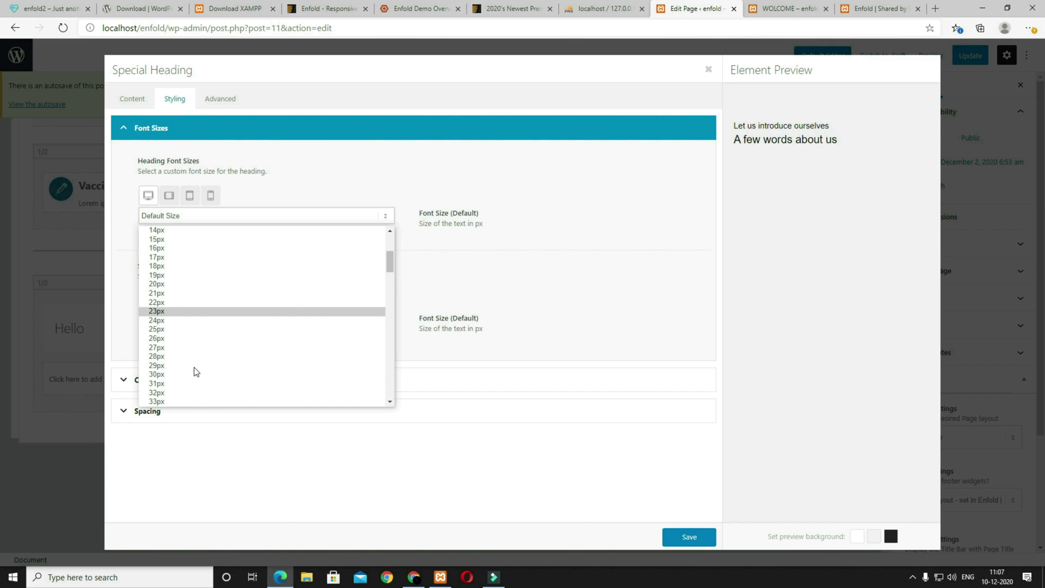
scroll(196, 372, down, 1)
click(174, 384)
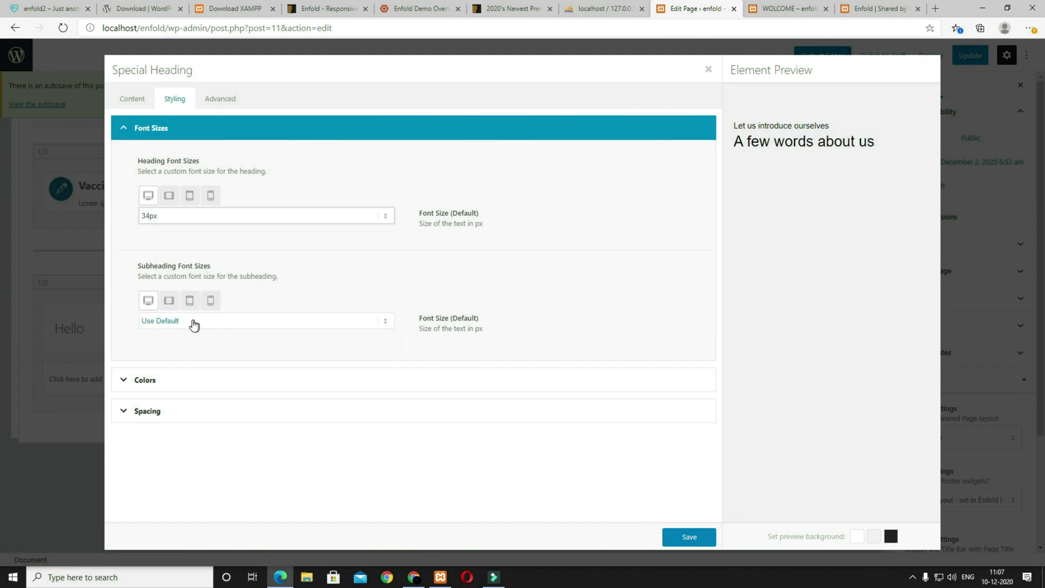
click(174, 324)
scroll(191, 381, down, 1)
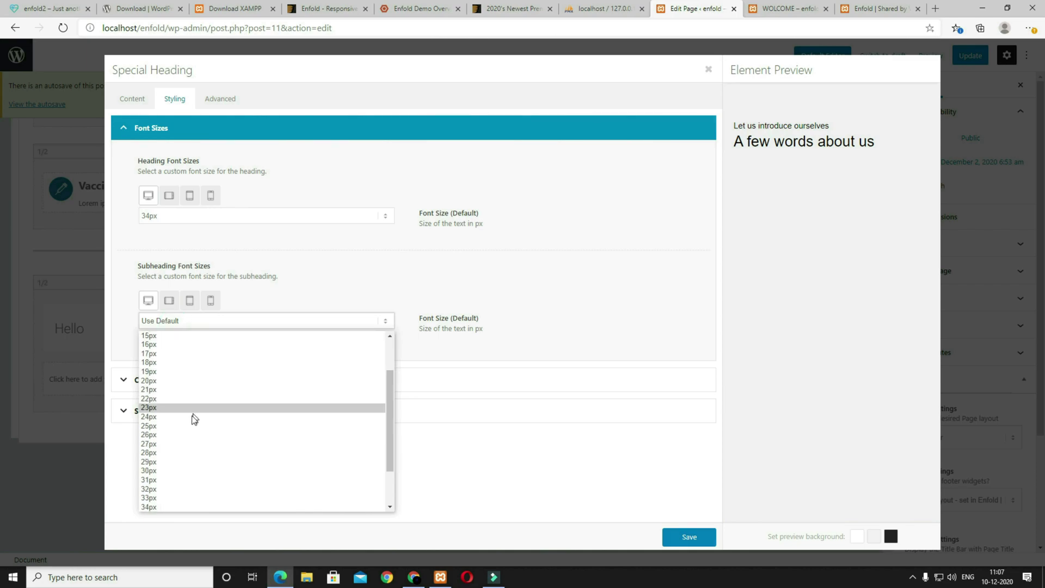
click(151, 335)
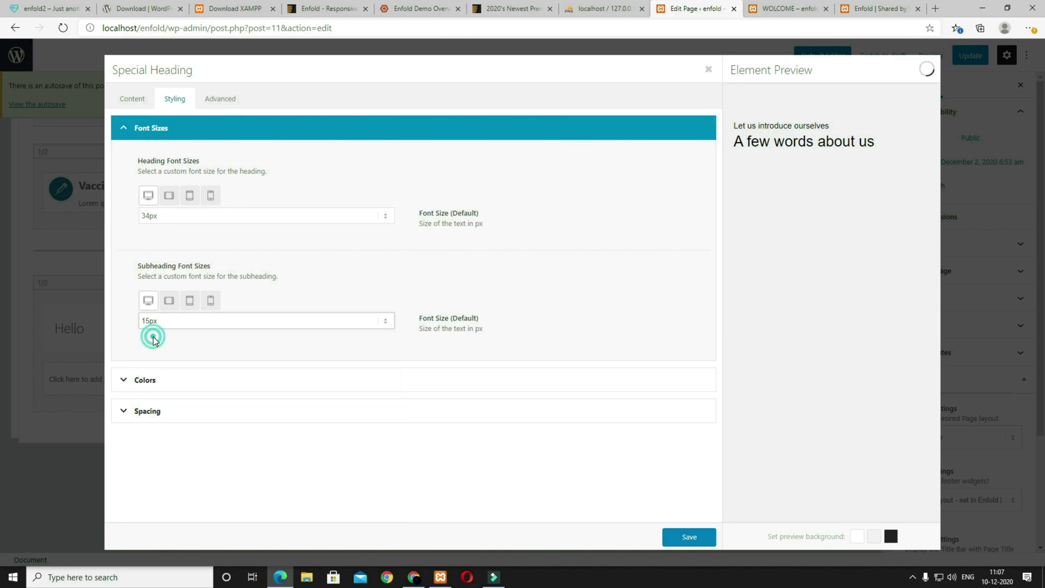
Step: Give the heading a bottom padding of 20 and save it
click(170, 384)
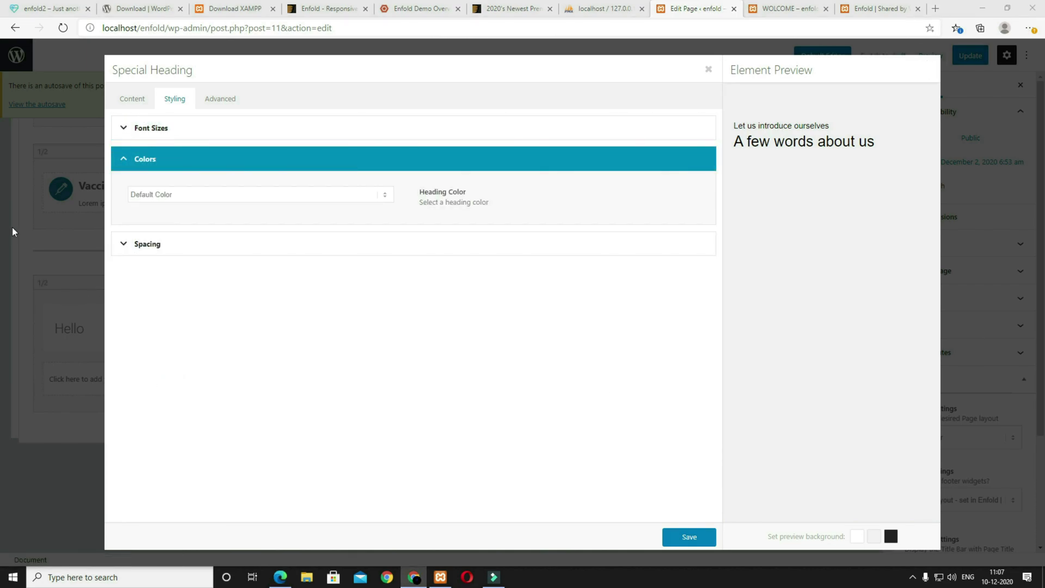
click(179, 250)
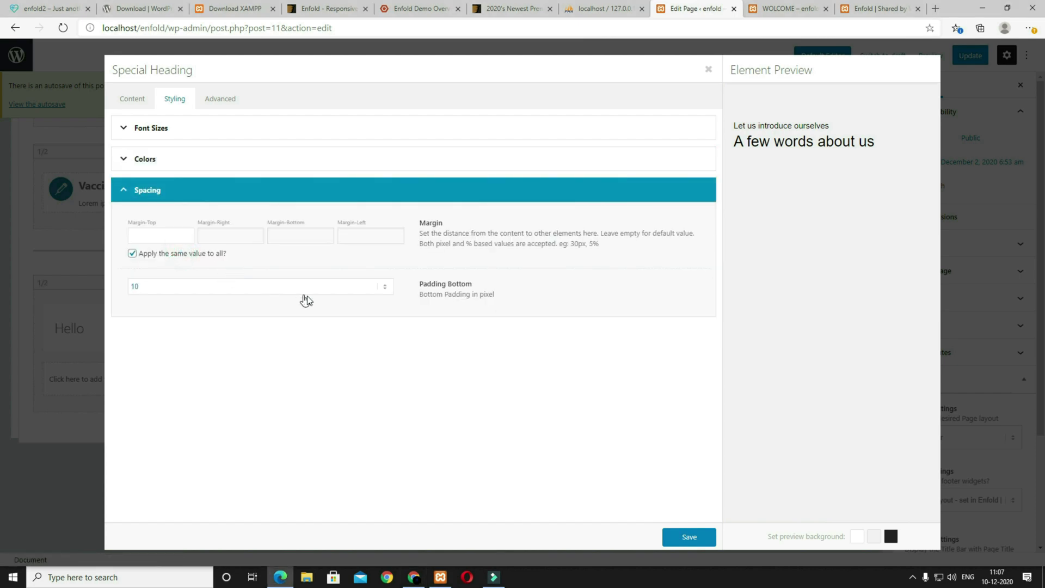
click(156, 289)
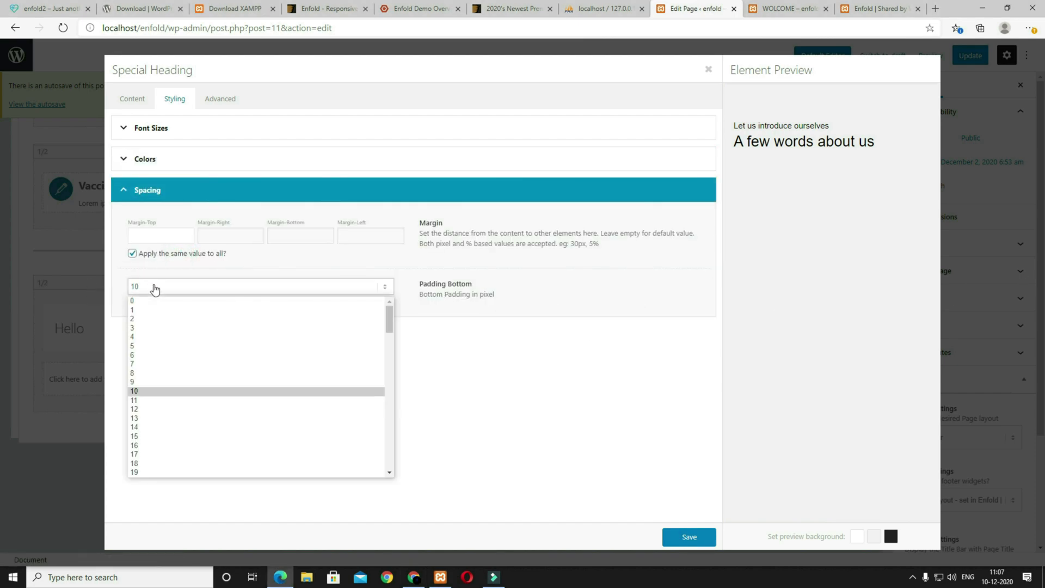
scroll(156, 350, down, 3)
click(158, 343)
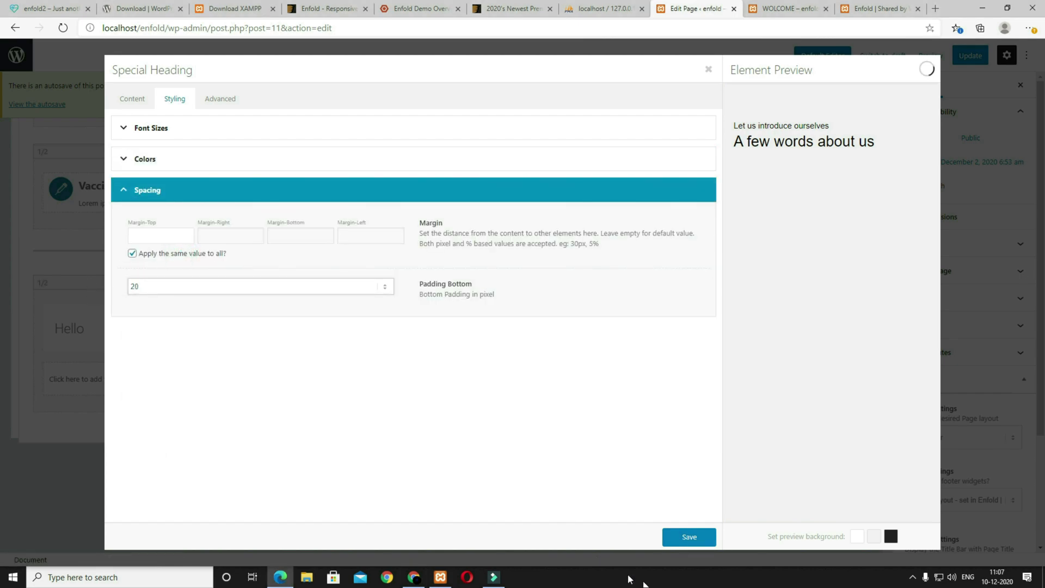
click(689, 538)
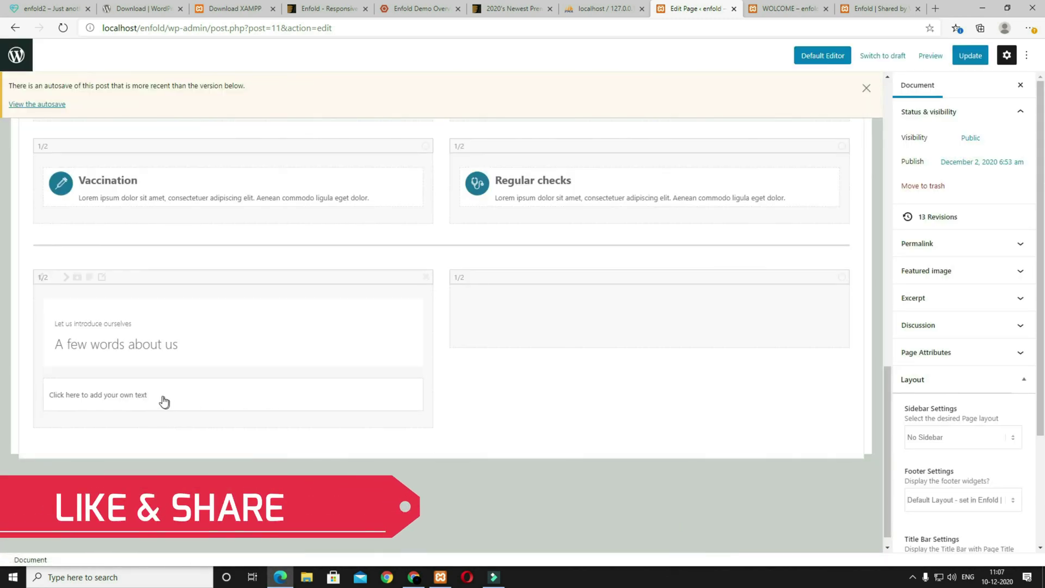
Step: Replace the placeholder text block with the 'Donec elit libero…' paragraph
click(139, 397)
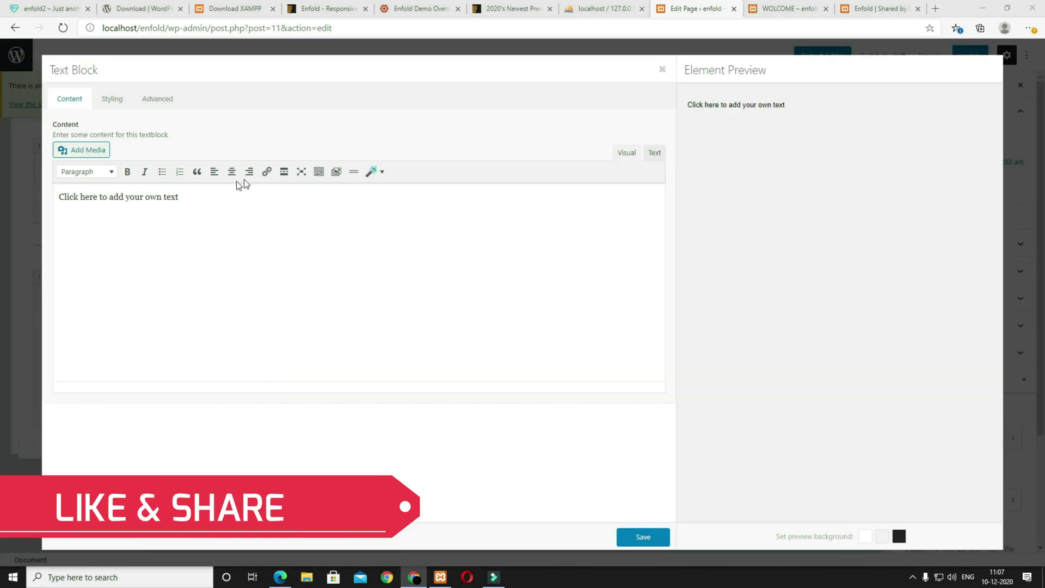
triple_click(223, 202)
text(Donec elit libero, sodales nec, volutpat a, suscipit non, turpis. Nullam sagittis. Suspendisse pulvinar, augue ac venenatis condic pellentesque. Curae; Fusce id purus. Ut varius tincidunt libero.)
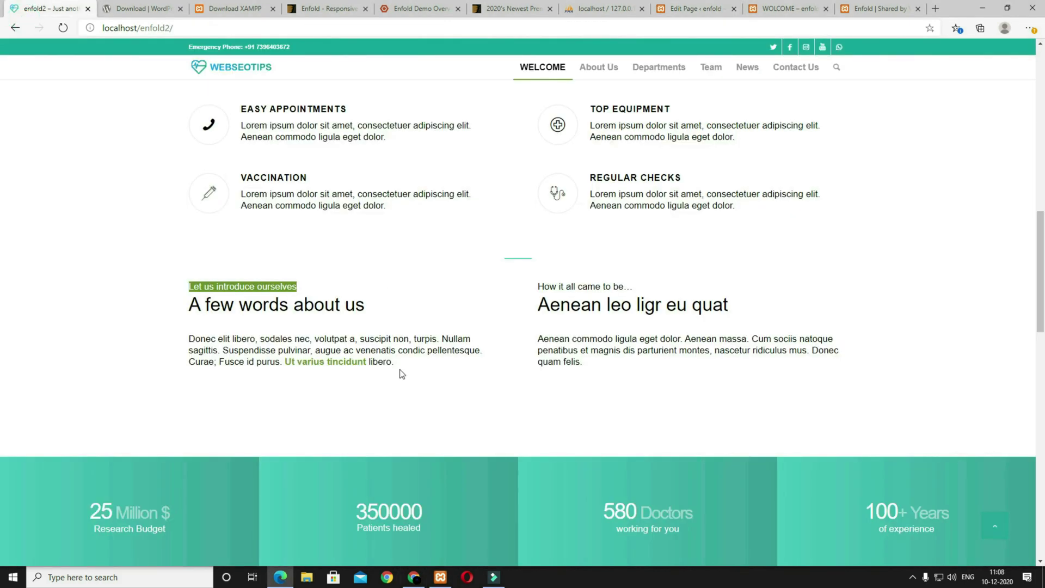
drag(401, 373, 198, 339)
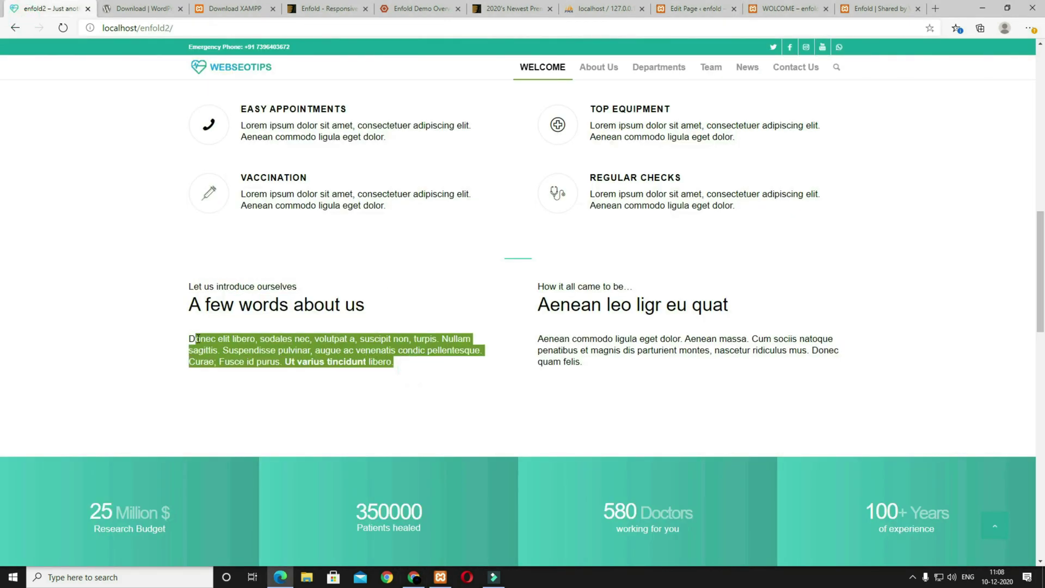
Step: Leave the paragraph's font colours unchanged and save the text block
click(702, 8)
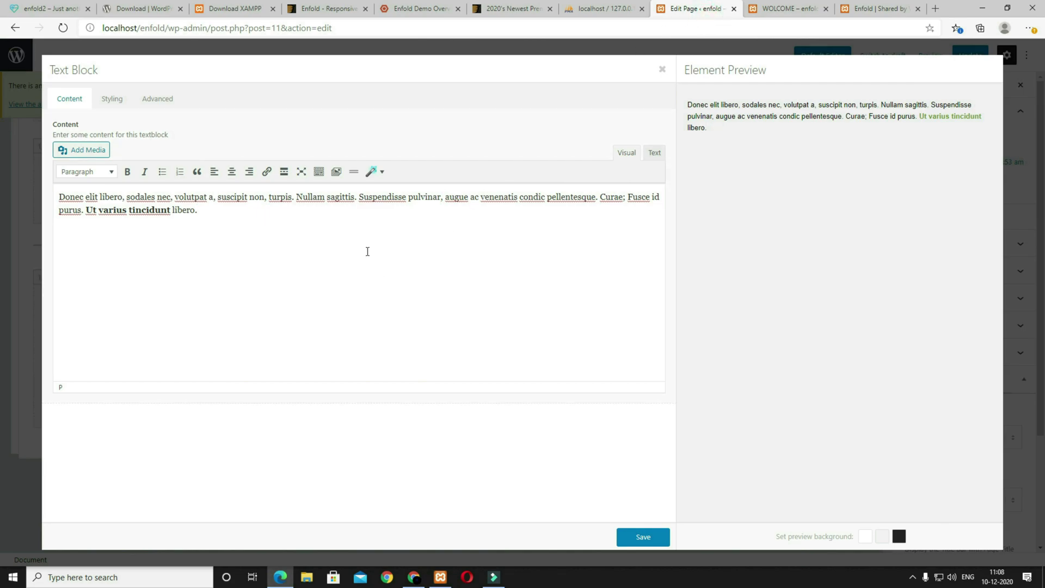
click(124, 99)
click(134, 253)
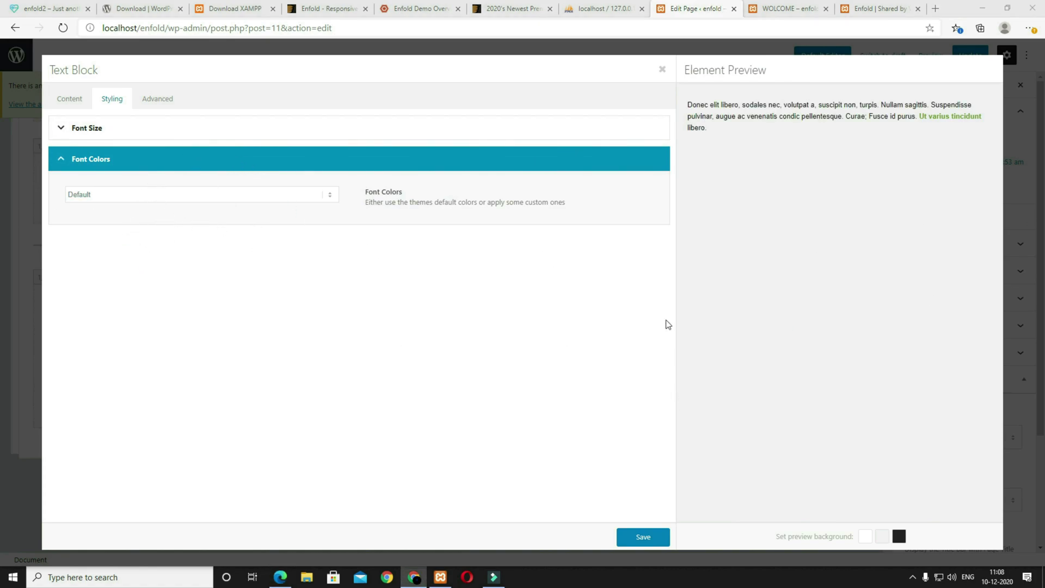
click(653, 538)
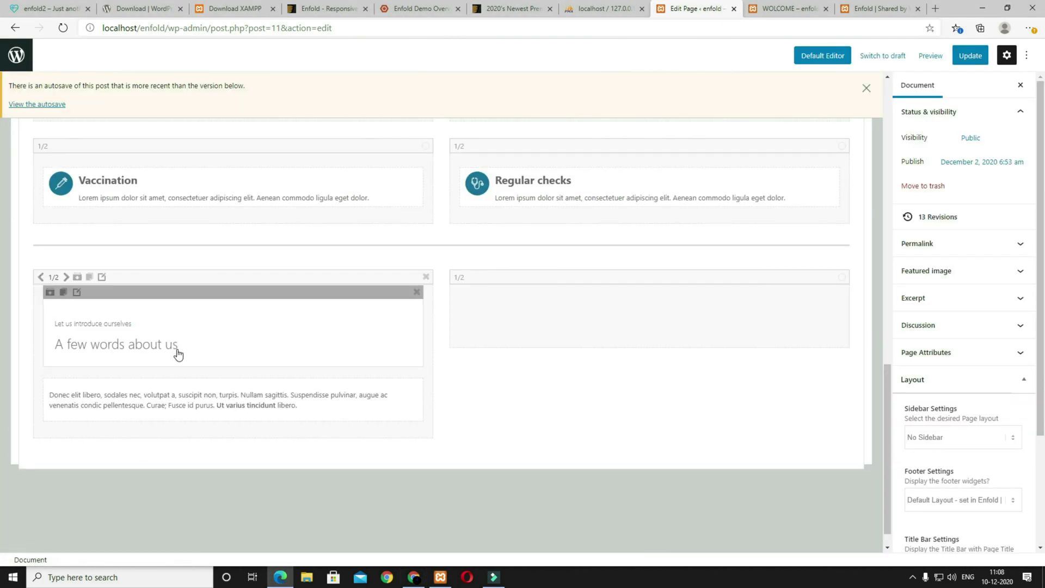
Step: Clone the about-us heading and paragraph into the right half column
click(63, 293)
drag(115, 373, 525, 310)
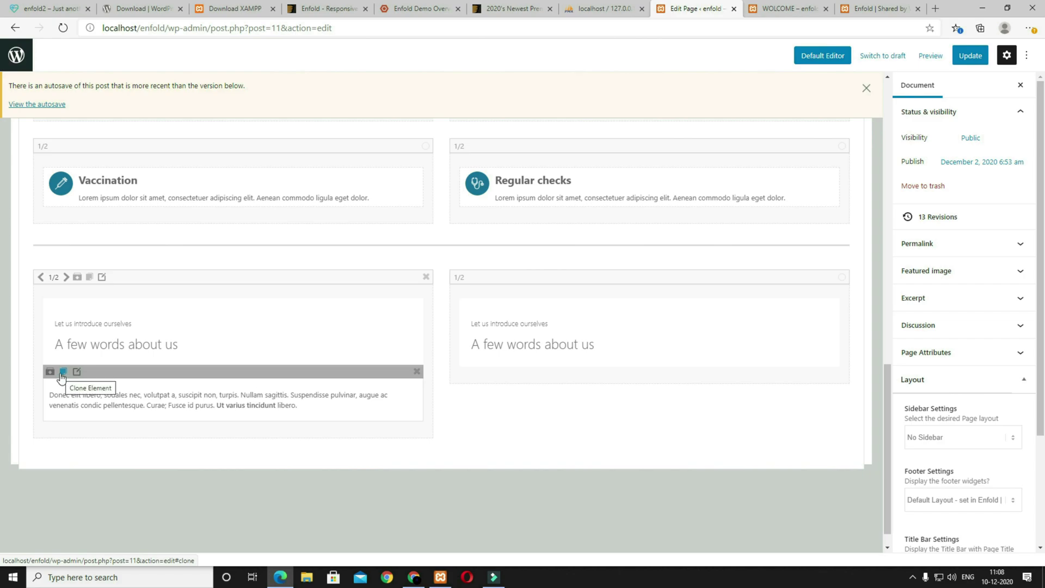
click(62, 373)
mouse_move(103, 426)
mouse_down()
mouse_move(534, 354)
mouse_move(536, 345)
mouse_move(534, 360)
mouse_up()
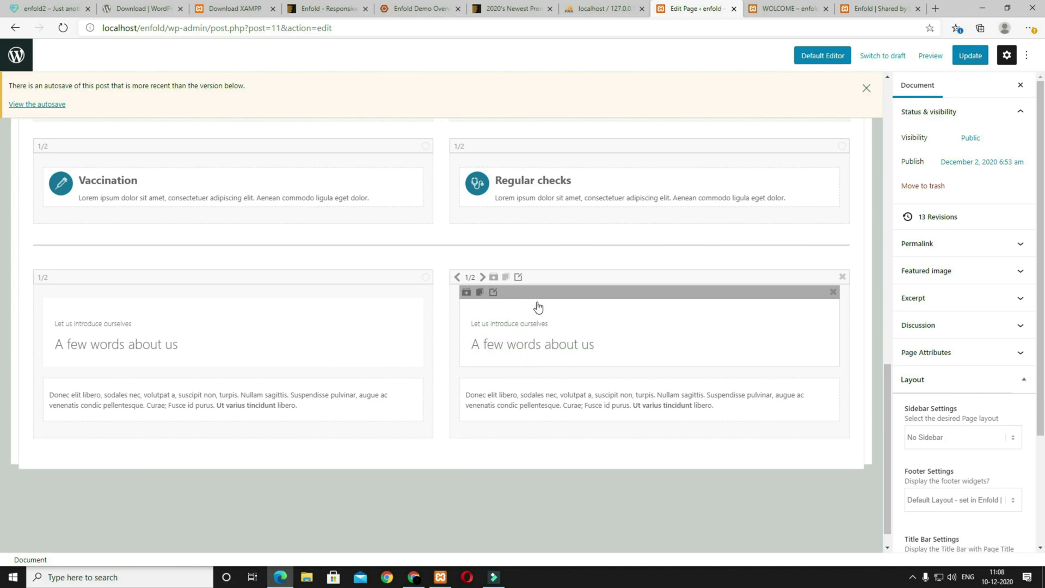
Step: Retitle the copied heading 'Aenean leo ligr eu quat' with subheading 'How it all came to be...' and save
click(554, 338)
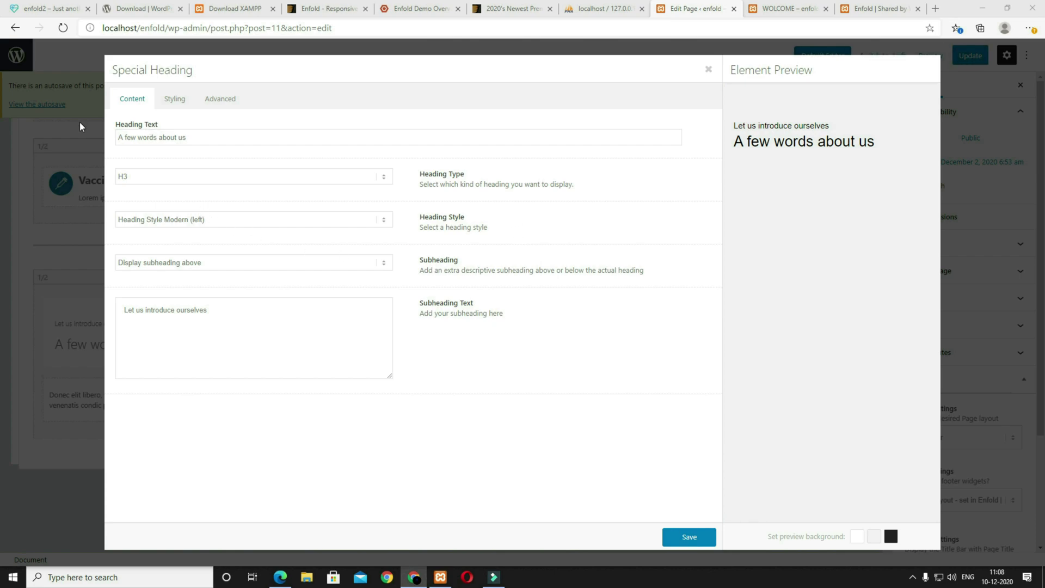
triple_click(147, 137)
text(Aenean leo ligr eu quat)
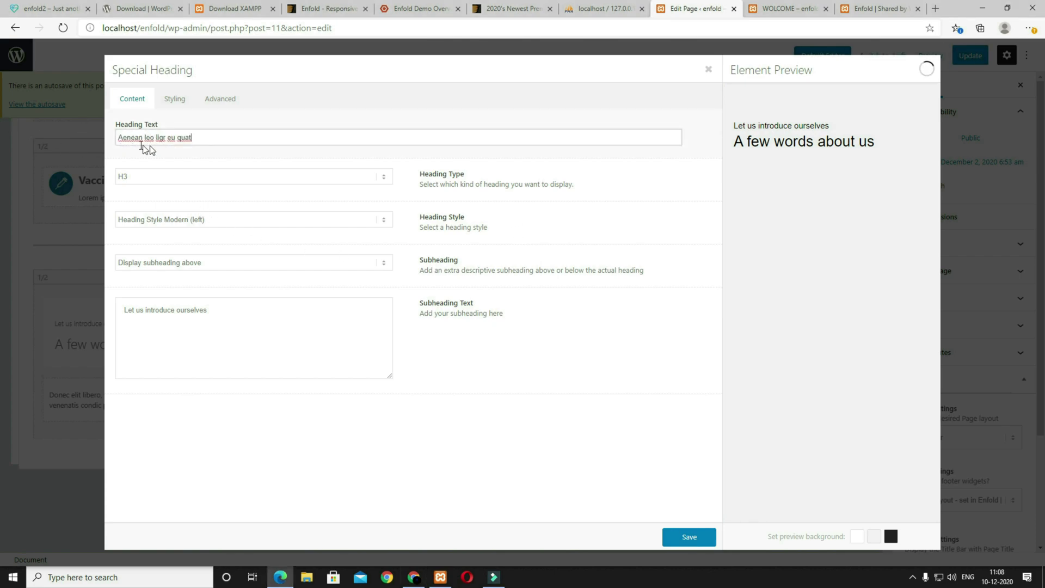
key(alt+Tab)
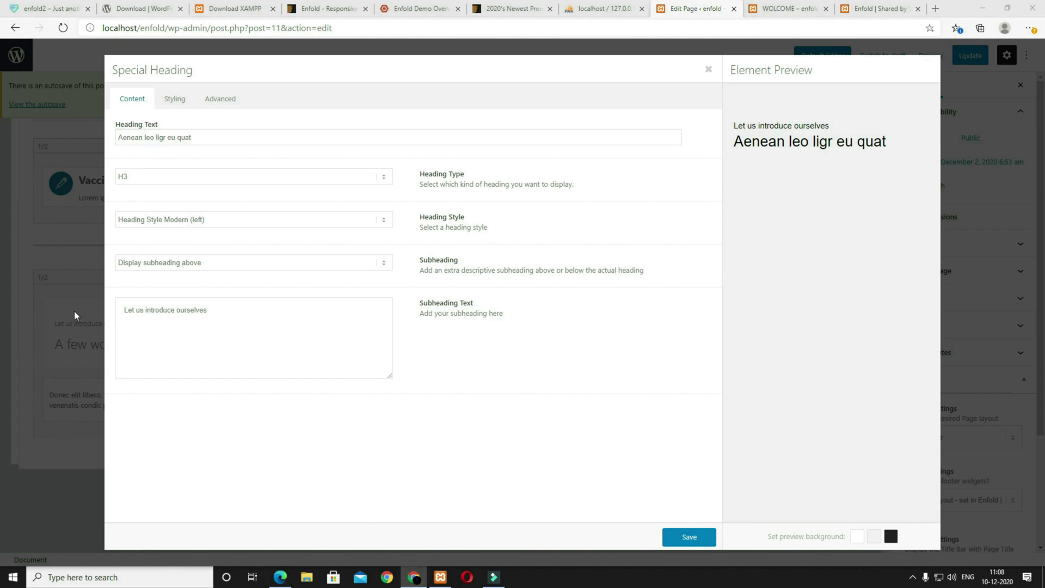
triple_click(256, 317)
text(How it all came to be...)
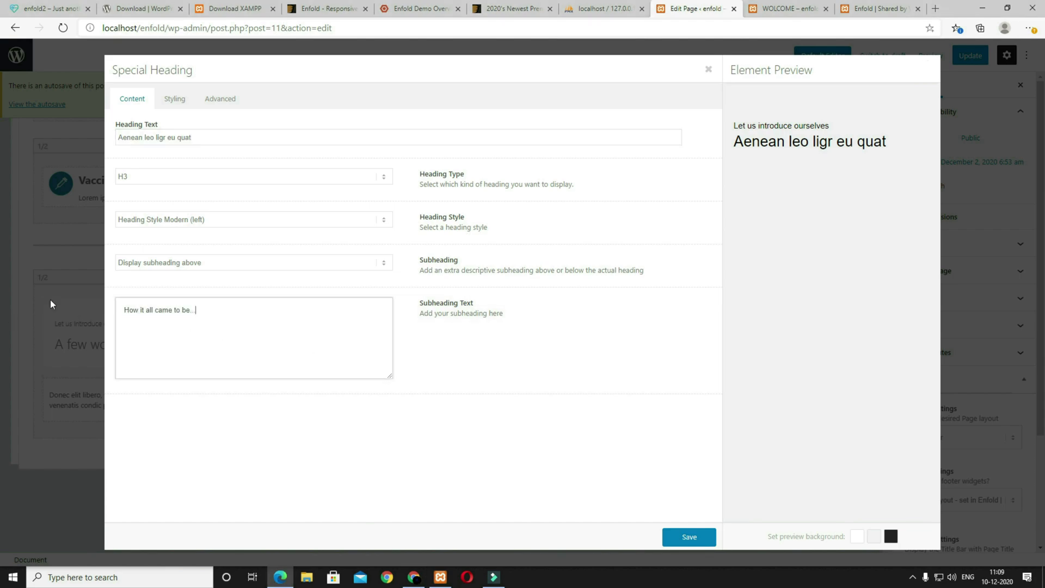
click(689, 537)
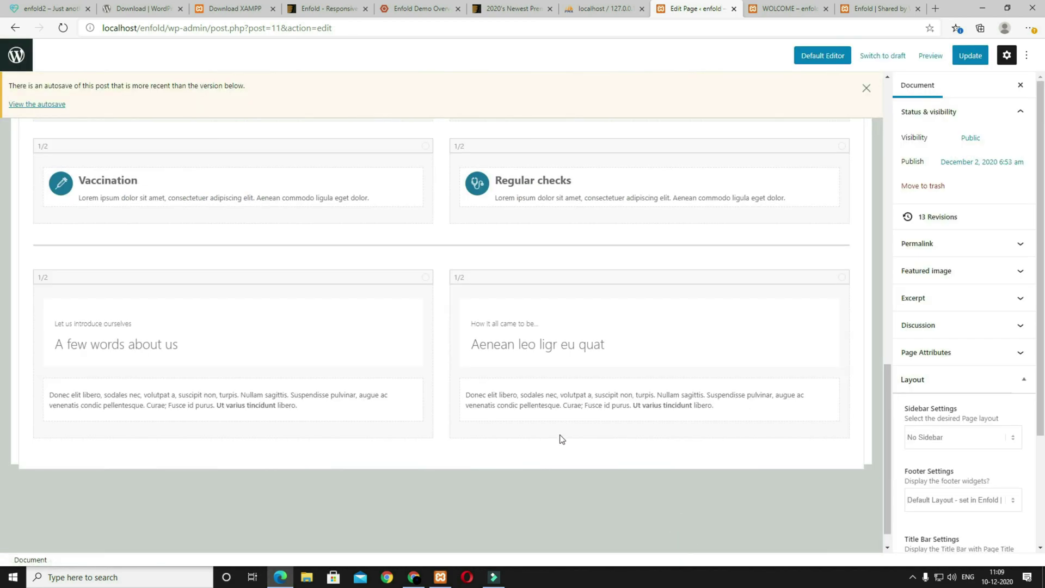
Step: Select the copied paragraph's text in its editor
click(528, 405)
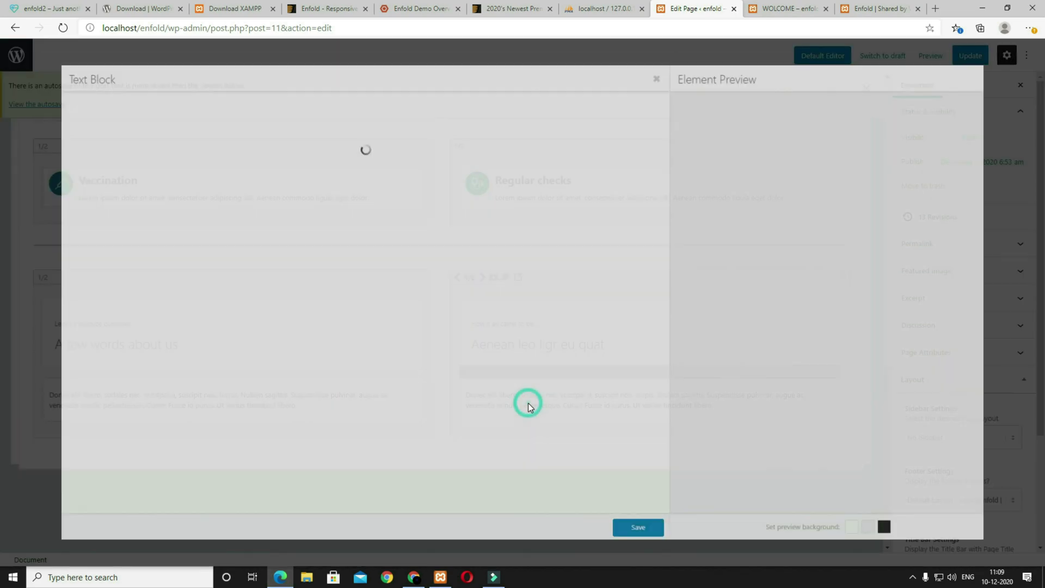
drag(235, 221, 173, 214)
drag(173, 214, 59, 195)
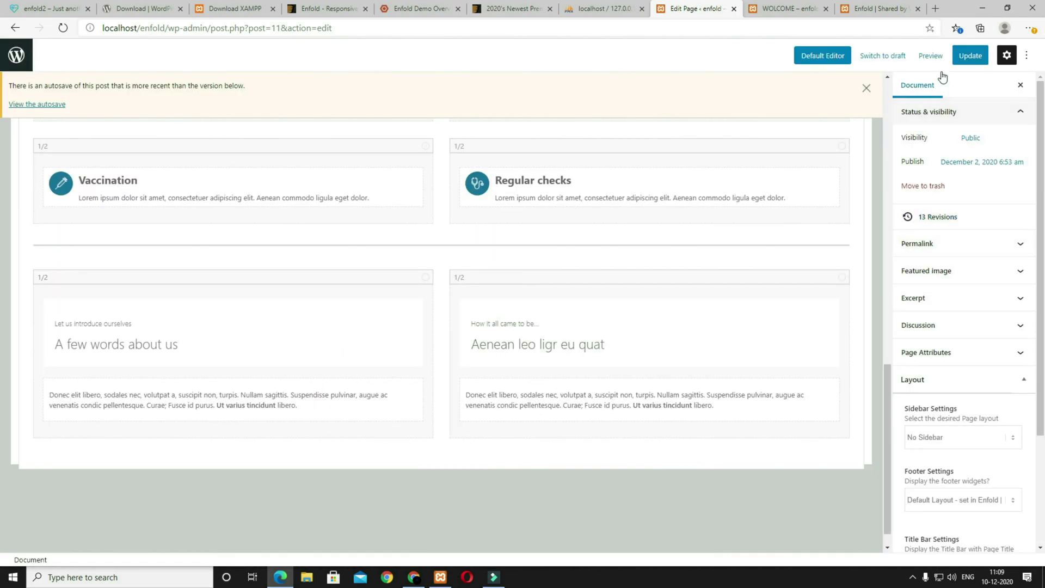
click(928, 57)
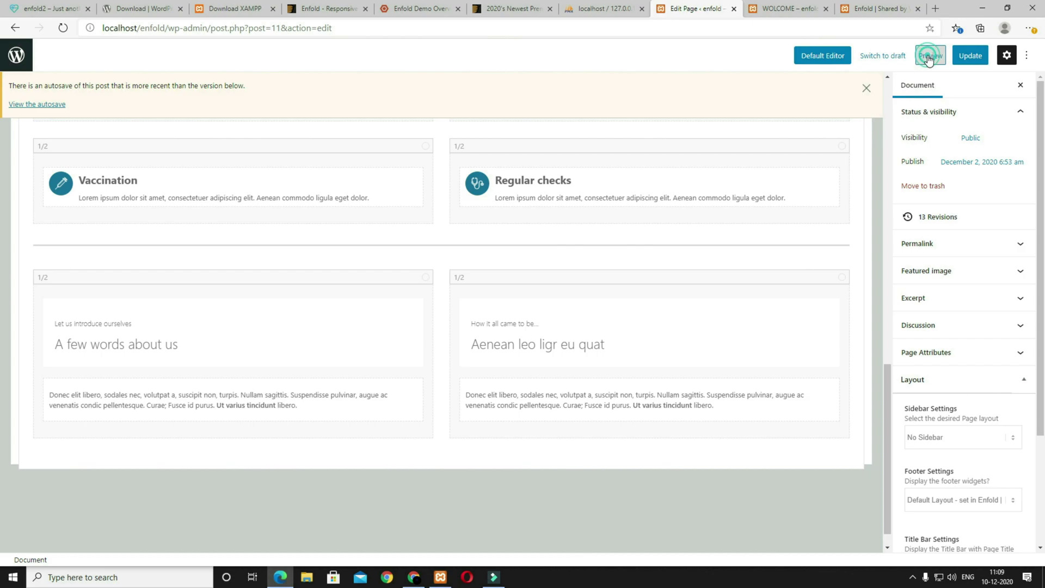
click(854, 158)
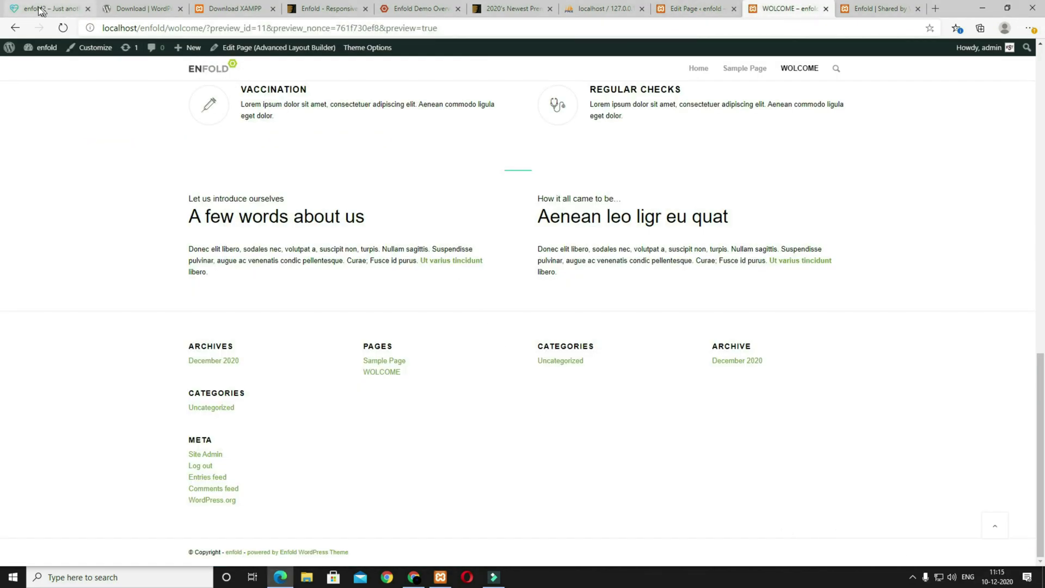
click(43, 8)
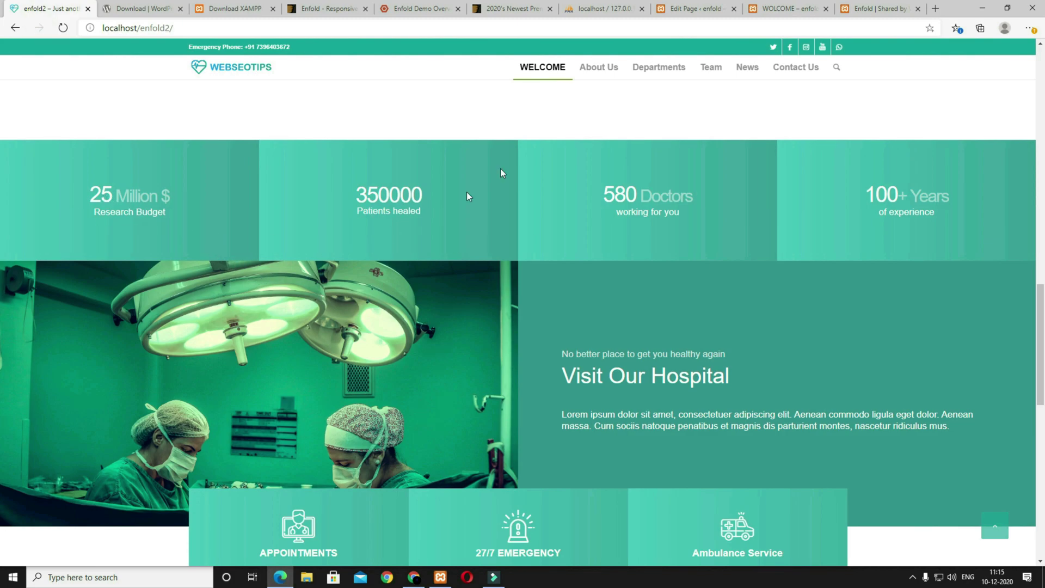
click(691, 8)
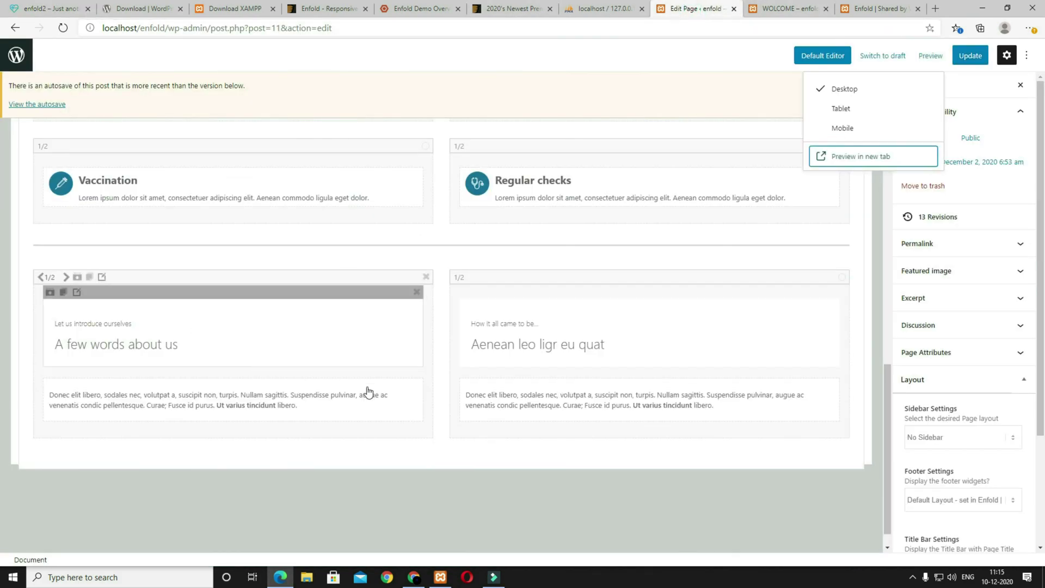
Step: Add a grid row at the page end and expand it to four 1/4 cells
scroll(381, 398, up, 15)
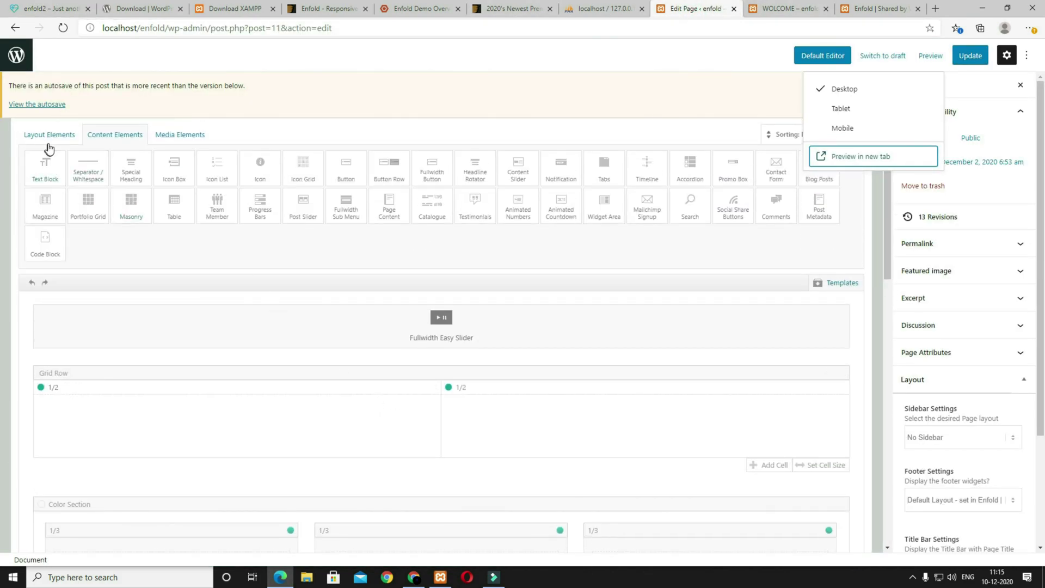
click(50, 136)
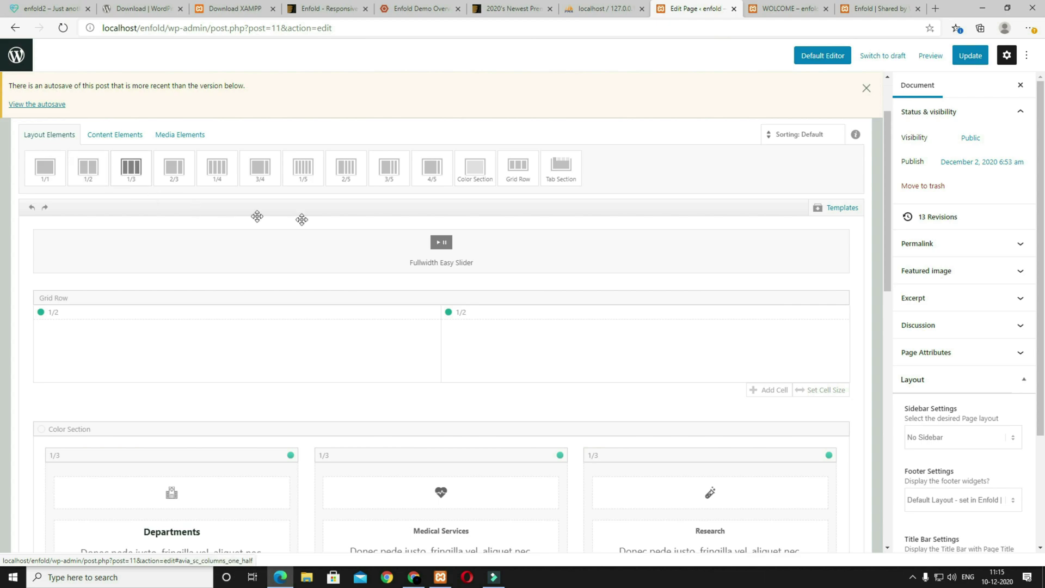
click(516, 179)
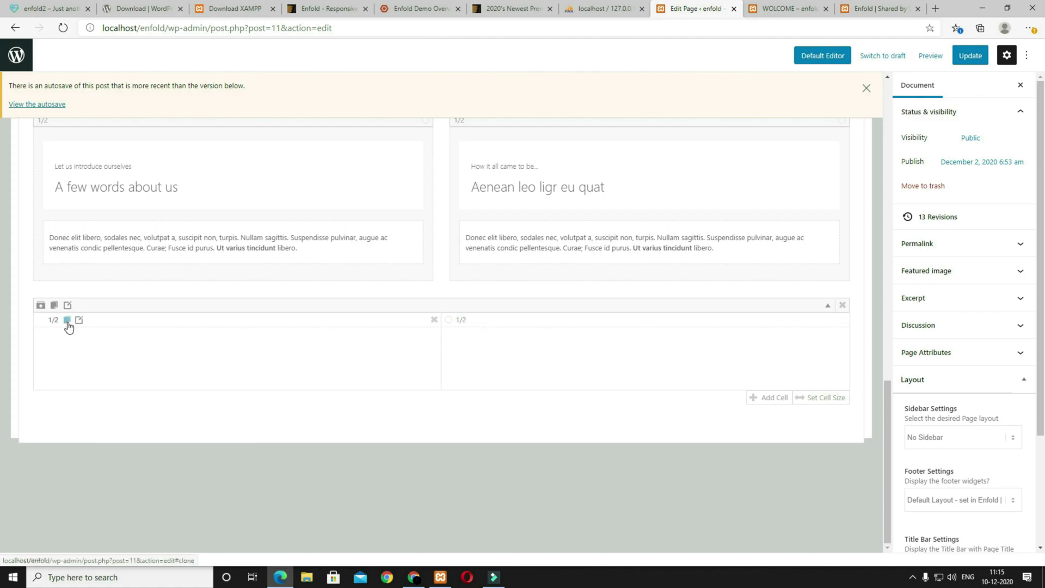
click(50, 9)
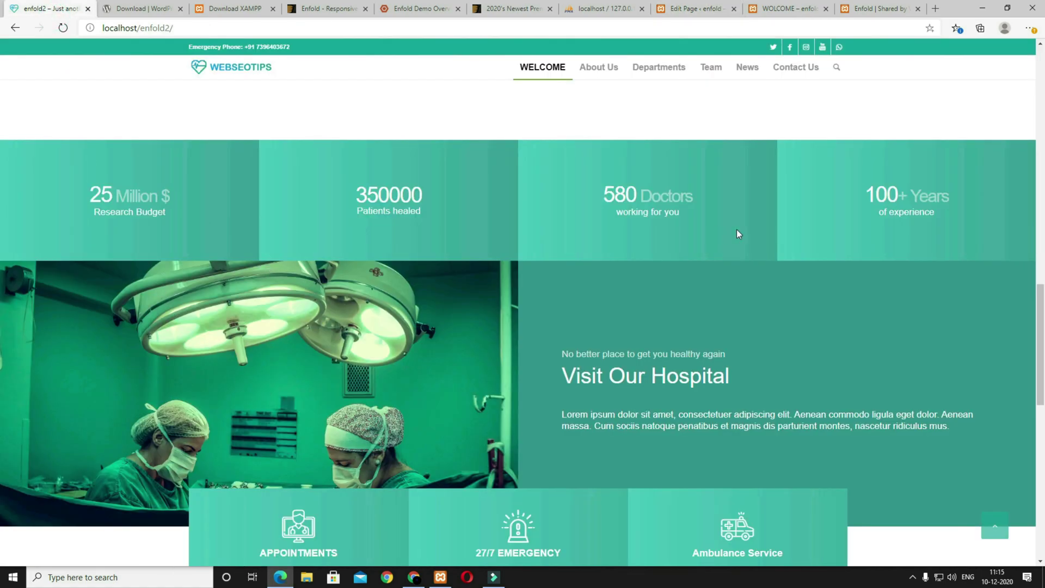
click(690, 9)
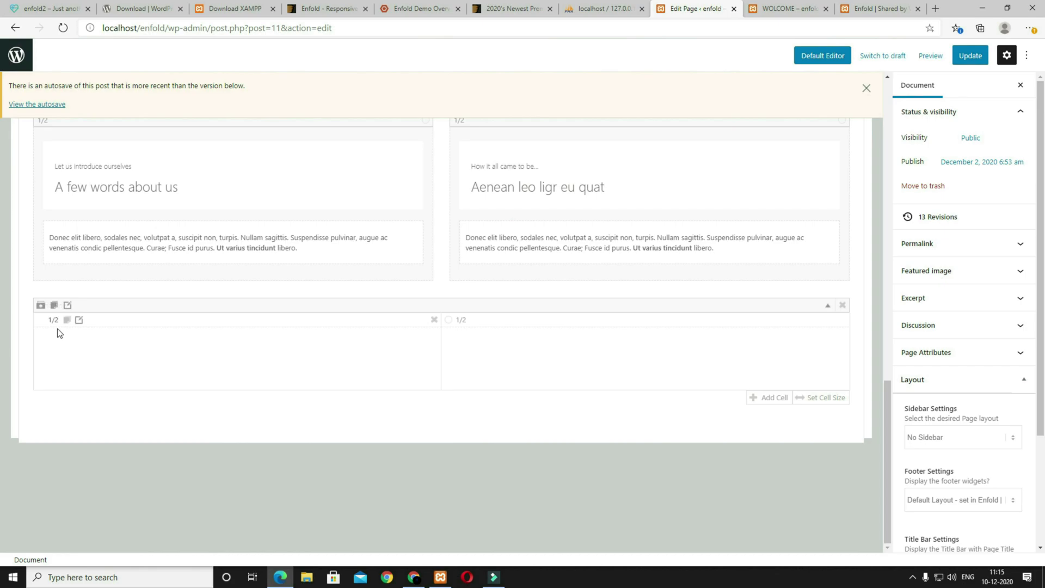
click(66, 320)
click(66, 319)
Step: Place an Animated Numbers counter in the grid's first cell
scroll(235, 401, up, 15)
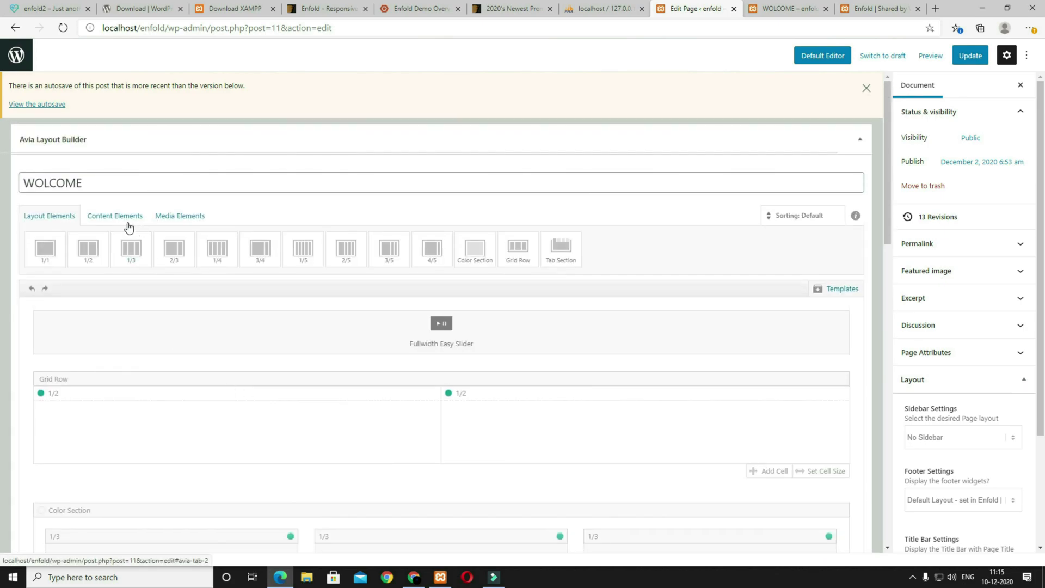
click(117, 218)
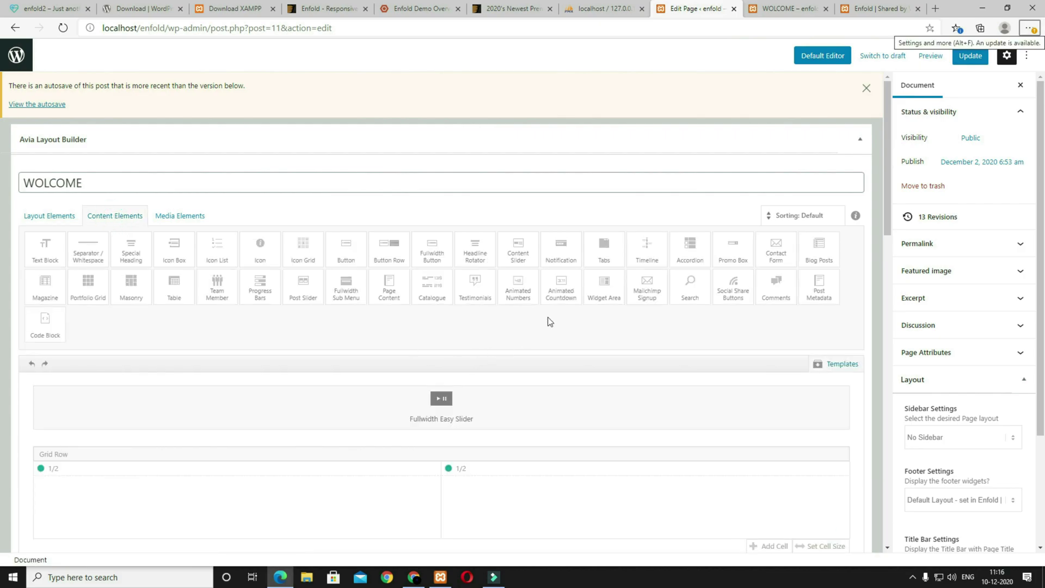
click(520, 292)
drag(224, 358, 123, 279)
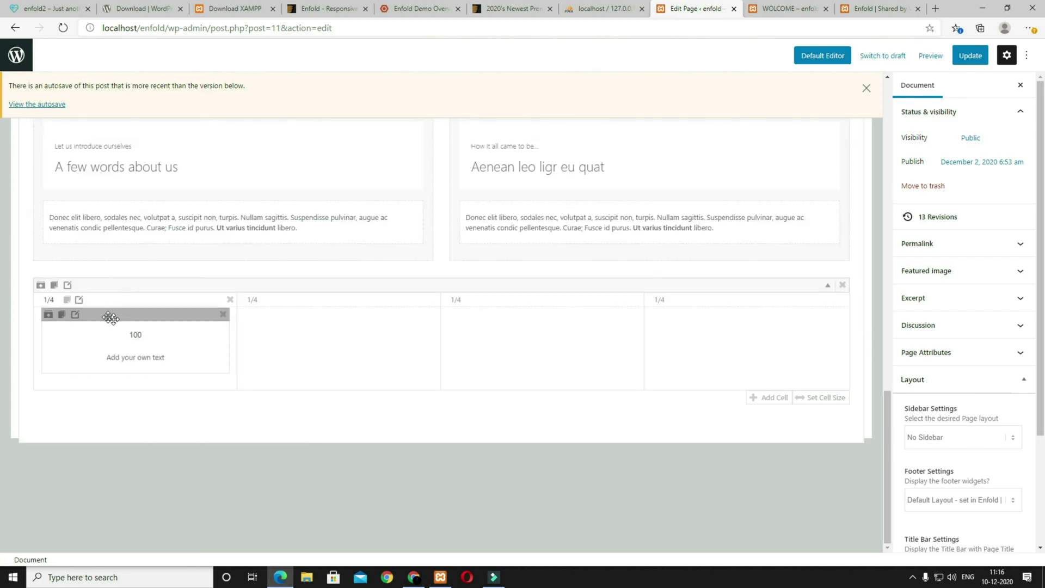
click(80, 300)
Step: Centre the cell content vertically and set separate top, right and left padding values
click(203, 130)
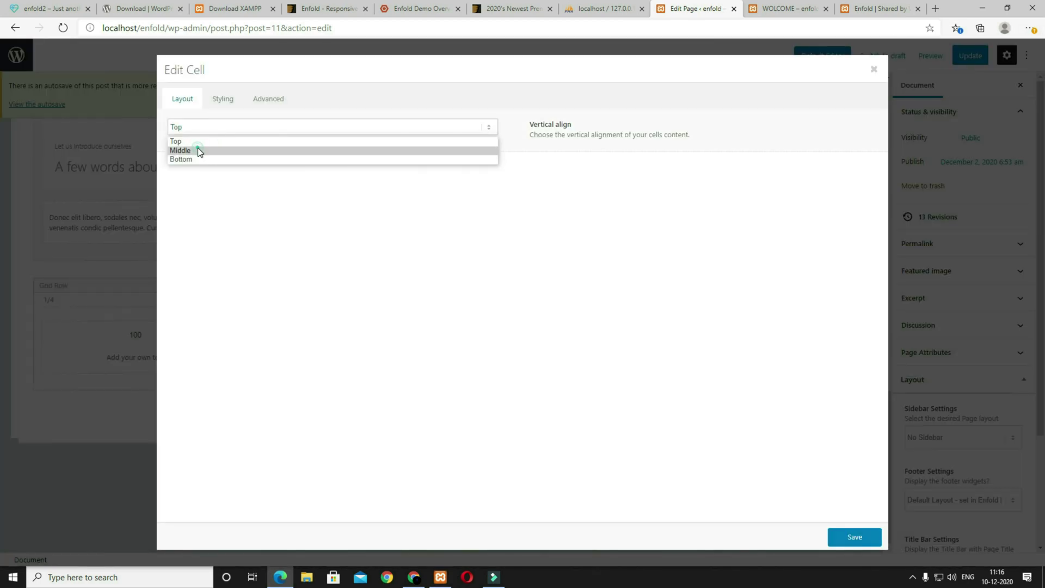
click(198, 150)
click(220, 105)
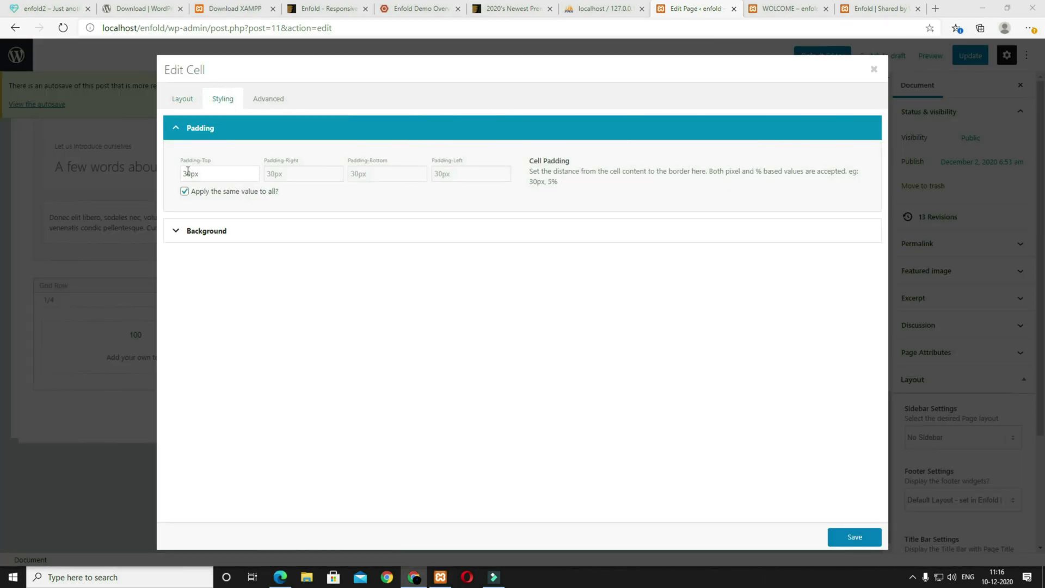
drag(186, 174, 178, 174)
text(8)
click(184, 191)
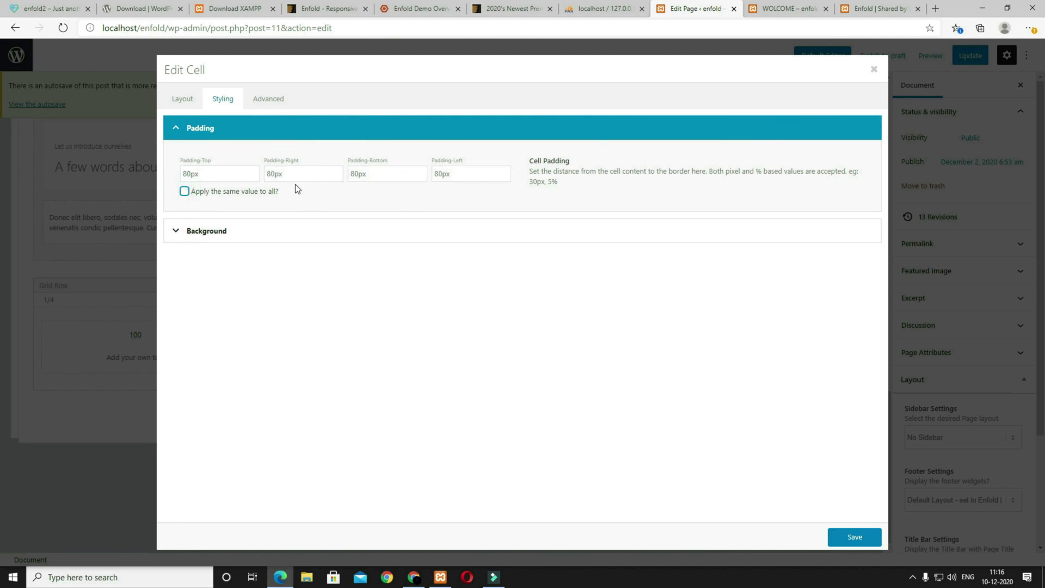
drag(270, 173, 267, 174)
drag(437, 173, 434, 174)
text(5)
Step: Give the cell a horizontal gradient background from #4ecac2 to #3ea09a and save
click(290, 231)
click(236, 197)
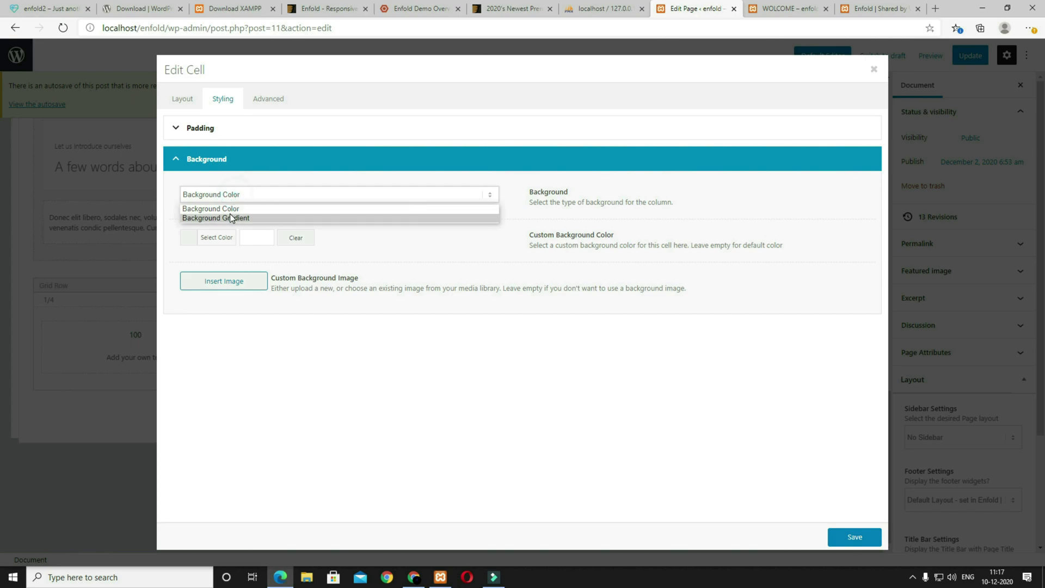
click(232, 218)
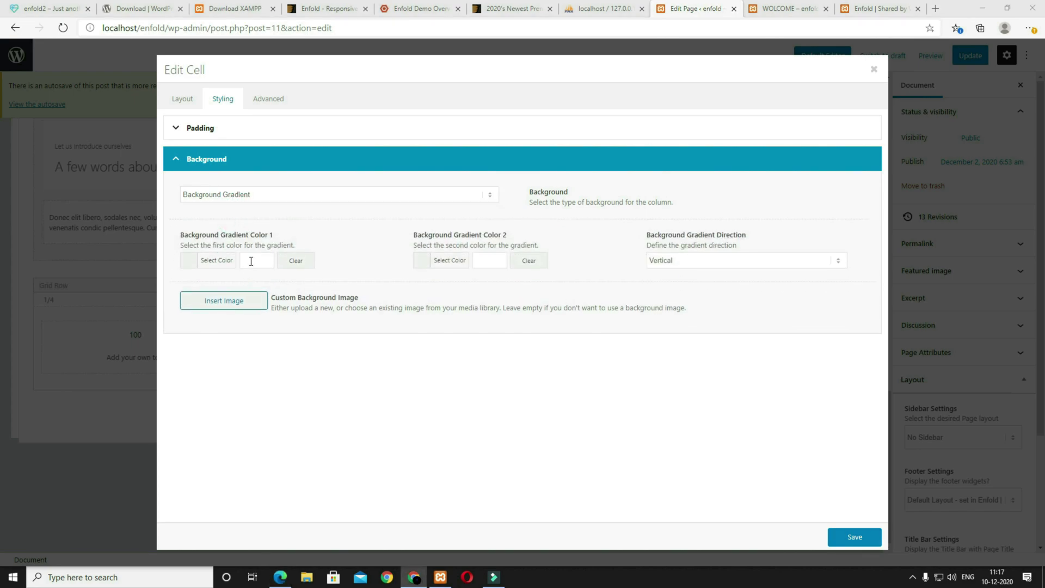
click(256, 260)
text(#4ecac2)
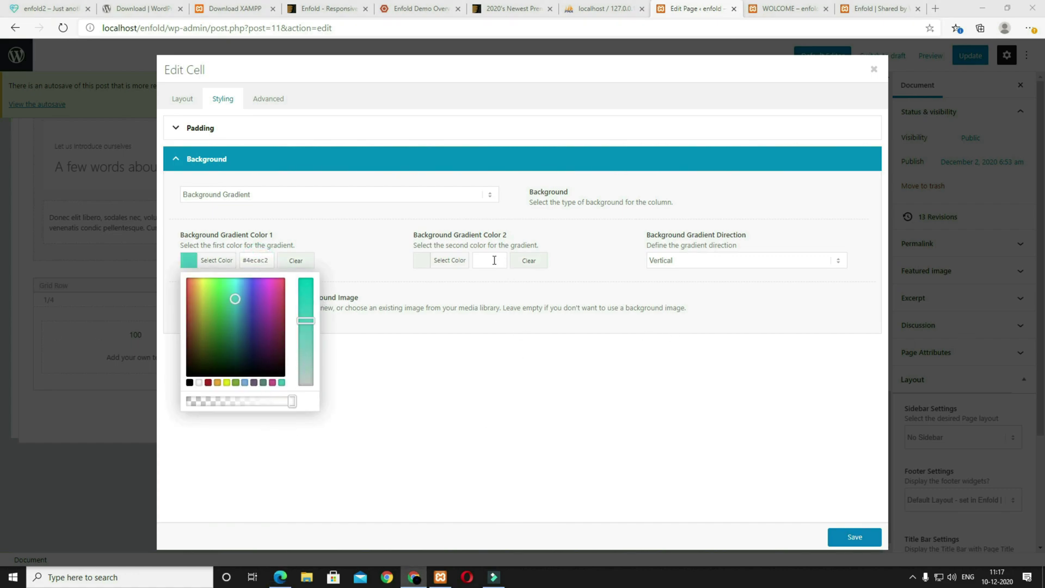
click(489, 260)
text(#3ea09a)
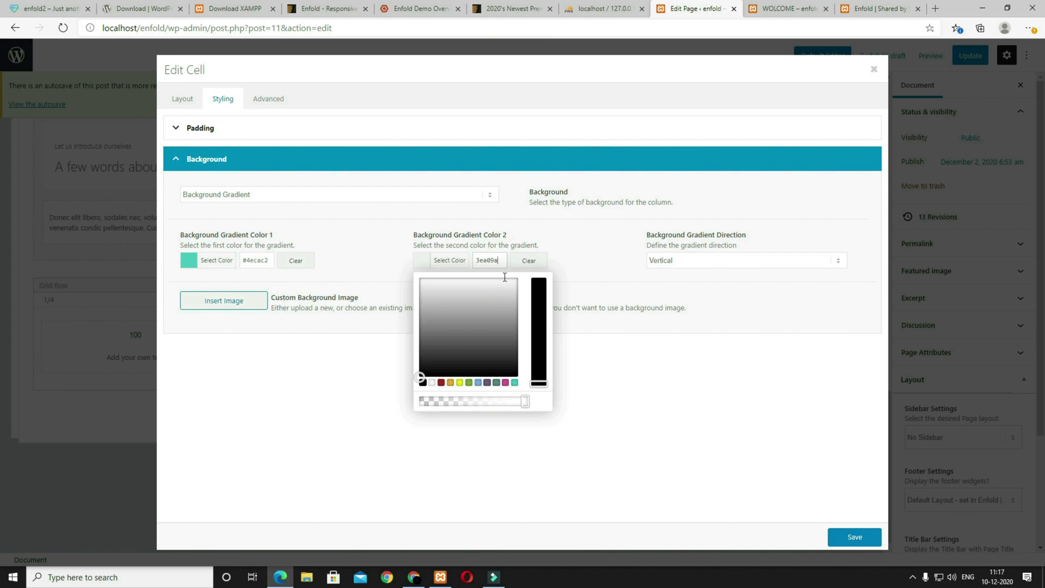
click(671, 404)
click(706, 264)
click(687, 282)
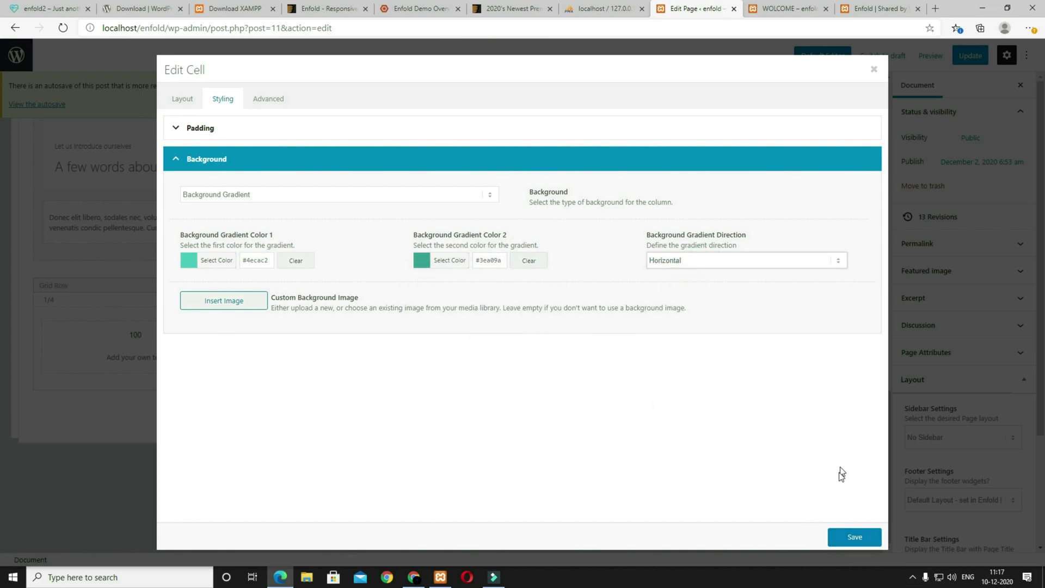
click(855, 538)
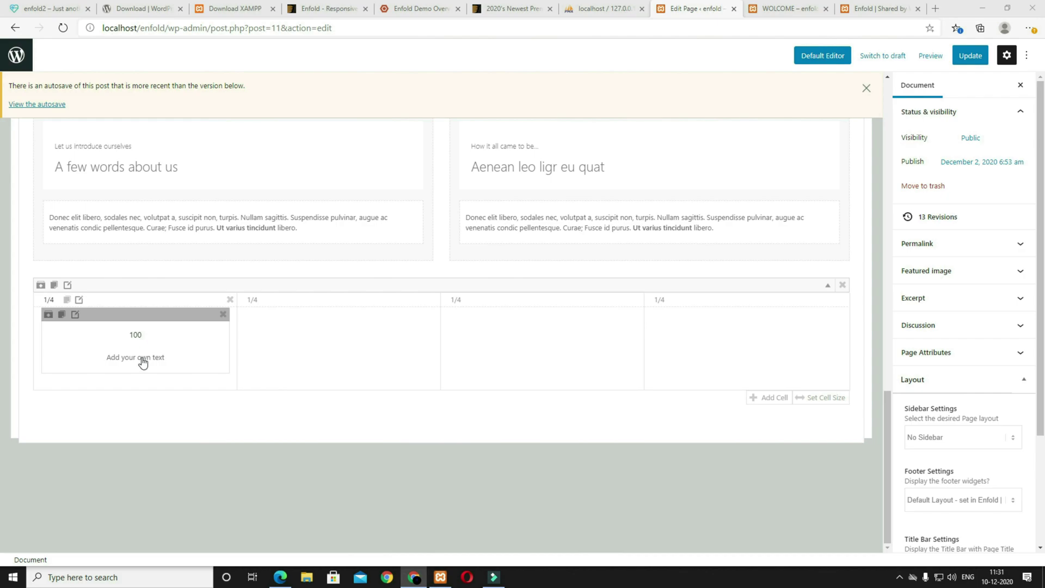
Step: Set the first counter's number to '25 Million $' and description to 'Research Budget'
click(141, 357)
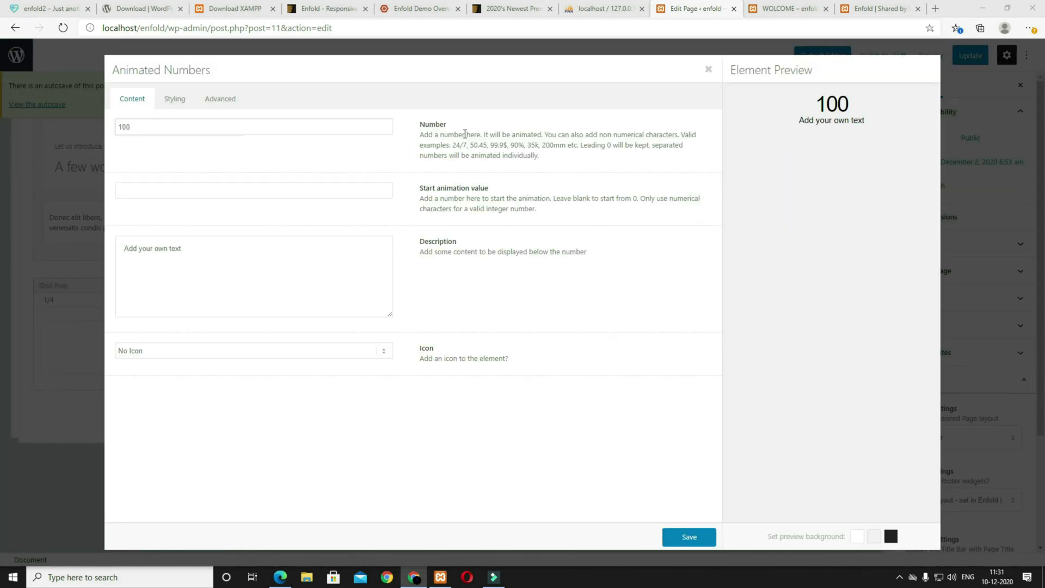
double_click(144, 125)
text(25 Million $)
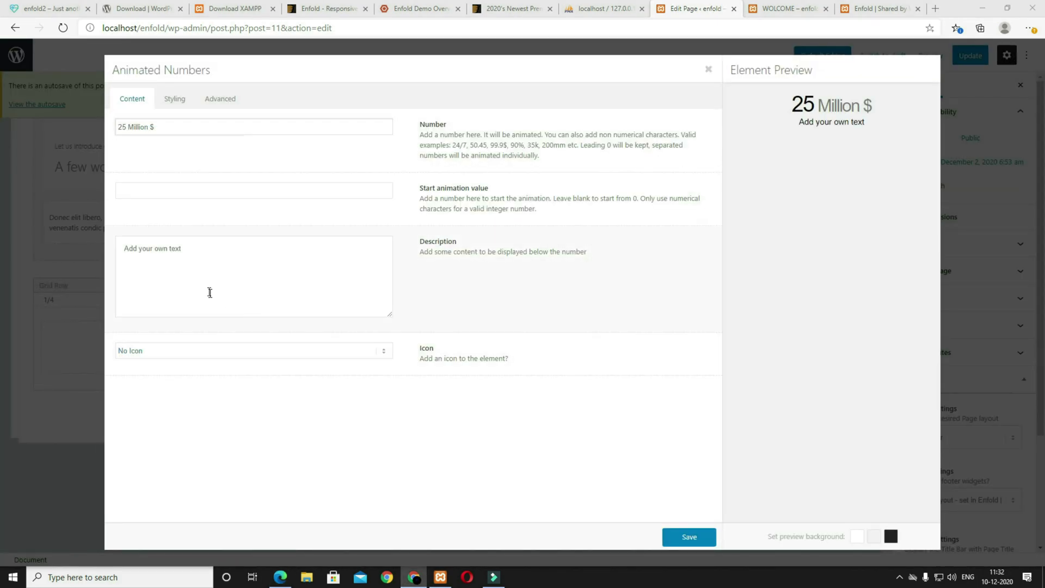
triple_click(226, 240)
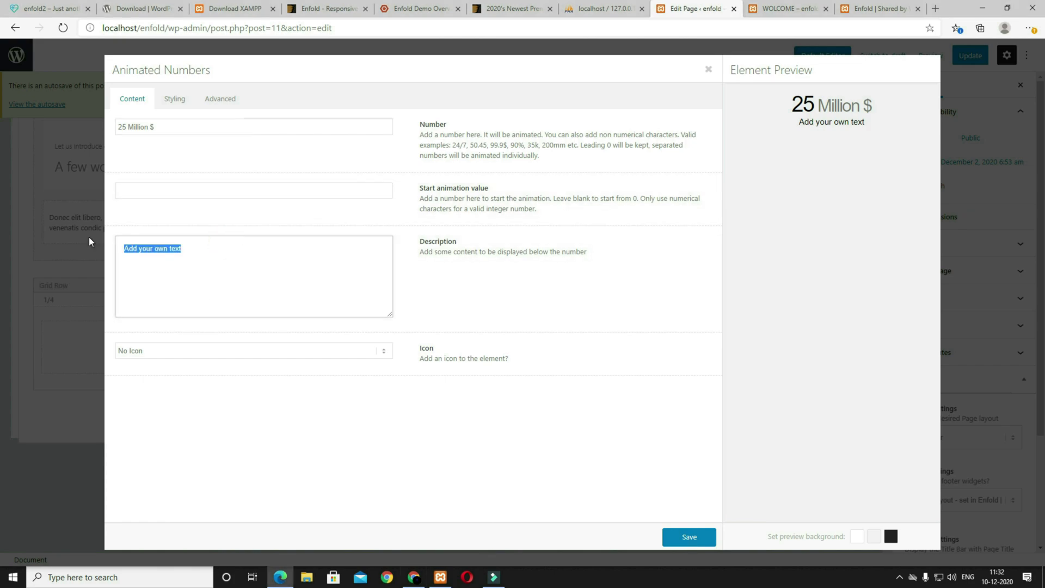
text(Research Budget)
Step: Keep the counter without an icon, review its styling options, and save it
click(173, 353)
click(168, 375)
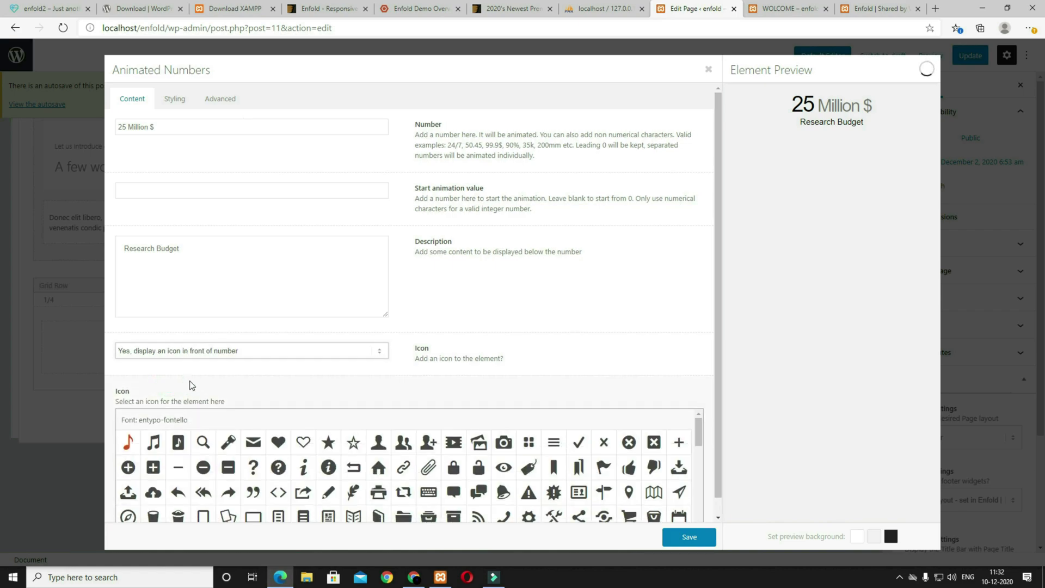
click(171, 350)
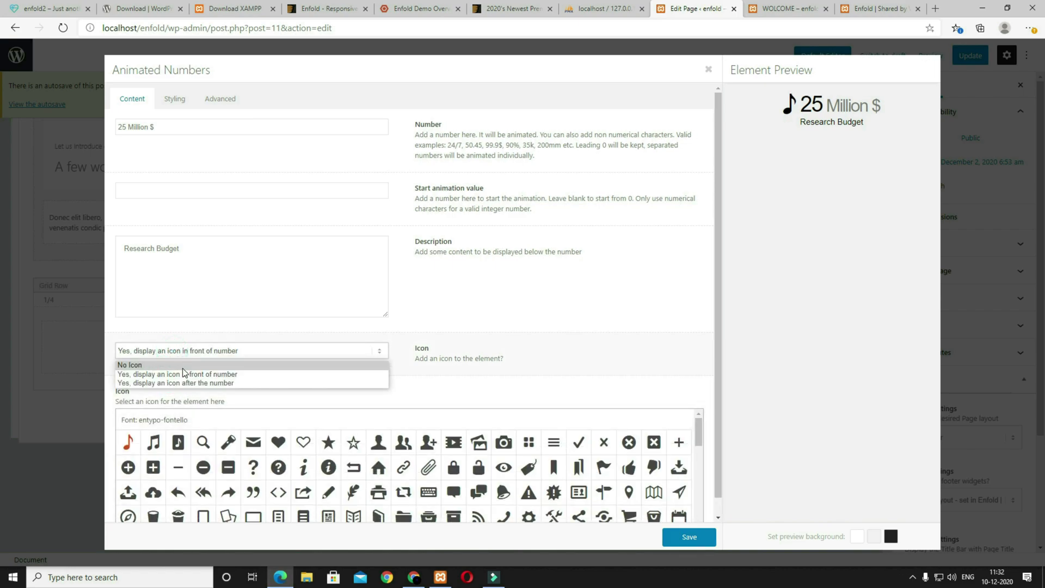
click(167, 365)
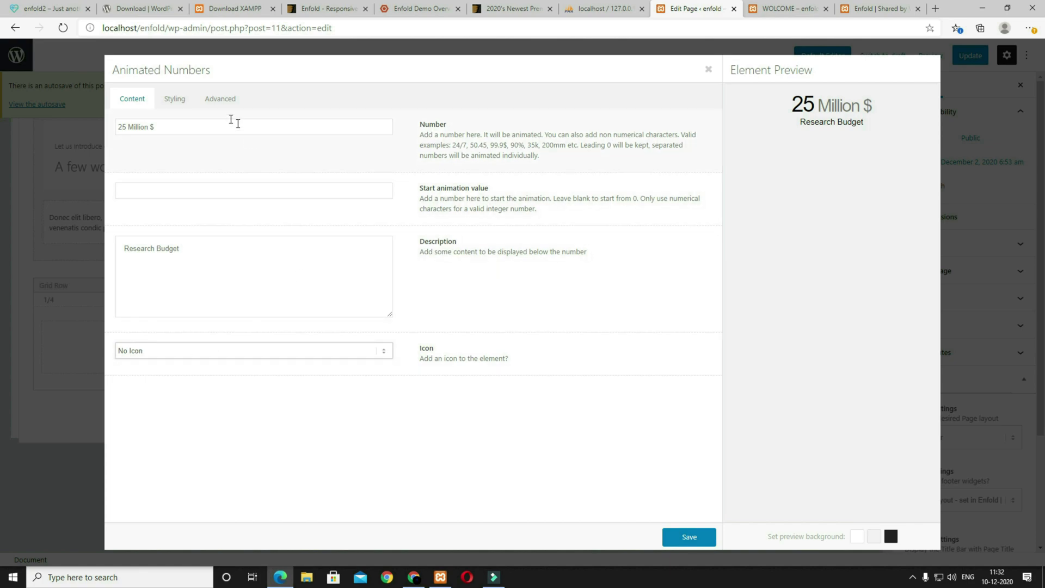
click(165, 100)
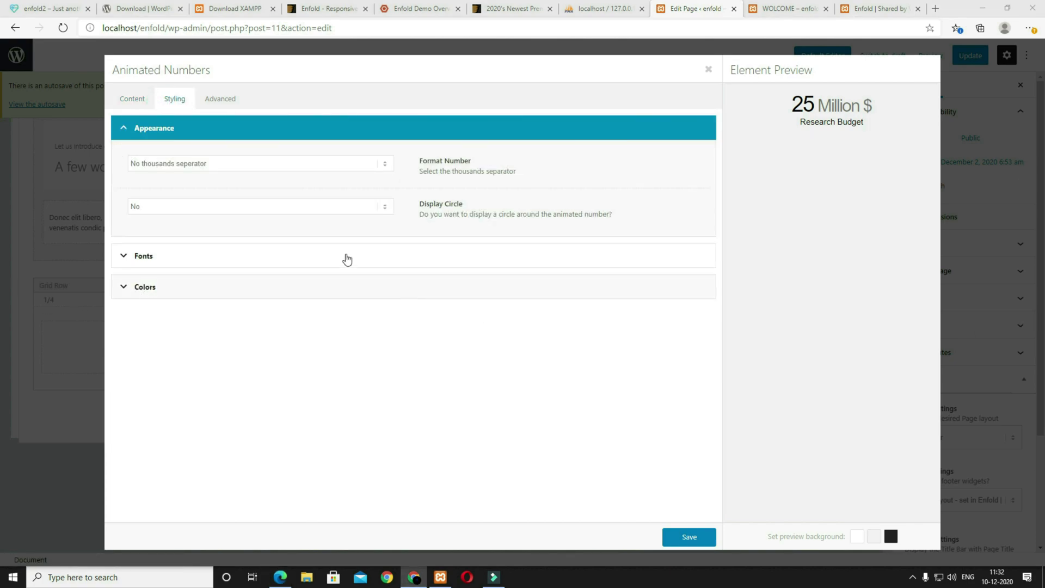
click(264, 262)
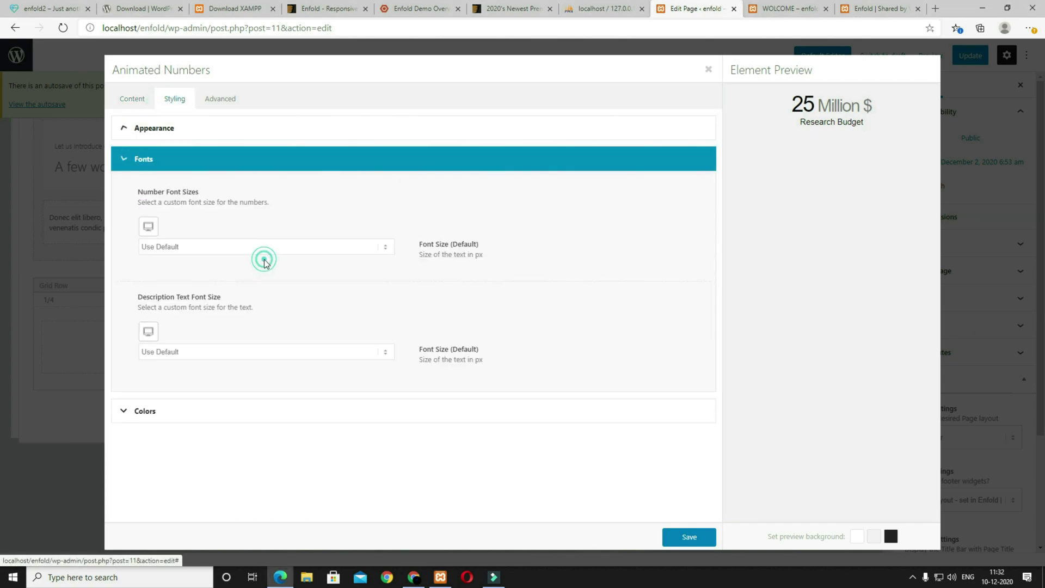
click(181, 423)
click(169, 136)
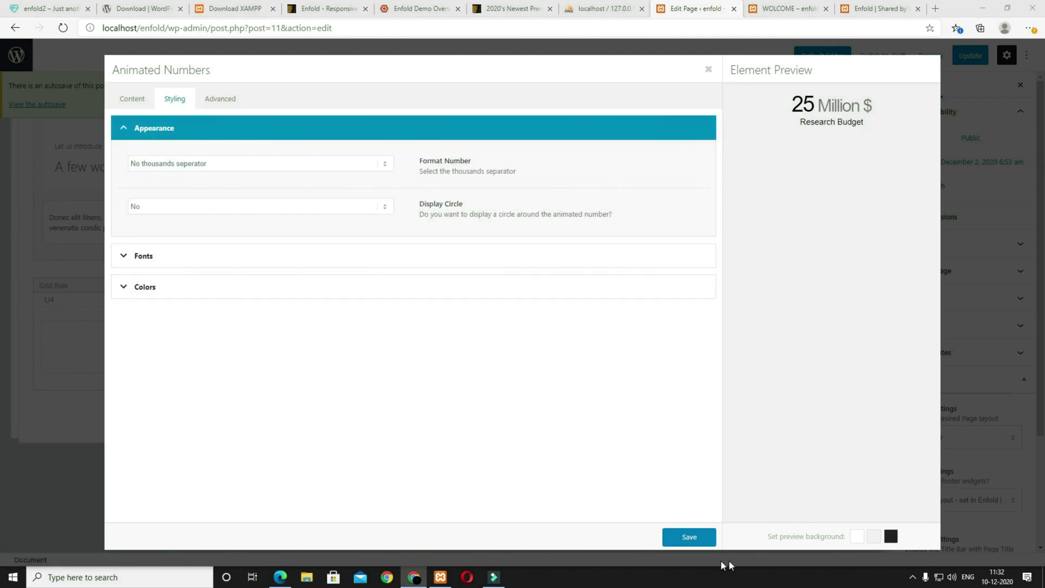
click(687, 537)
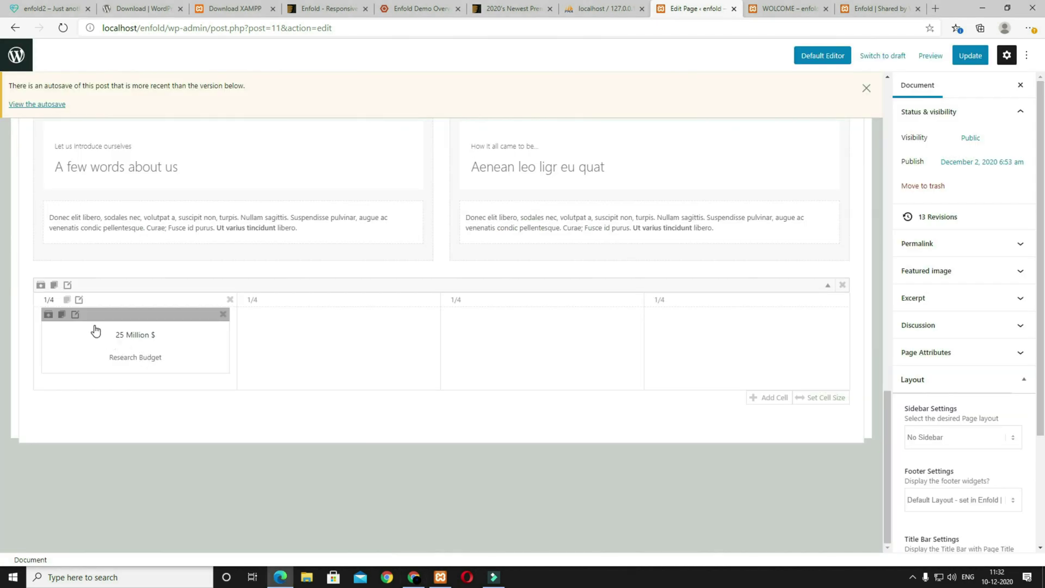
Step: Clone the 25 Million $ counter three times into grid columns two, three and four
click(61, 315)
click(62, 315)
click(62, 315)
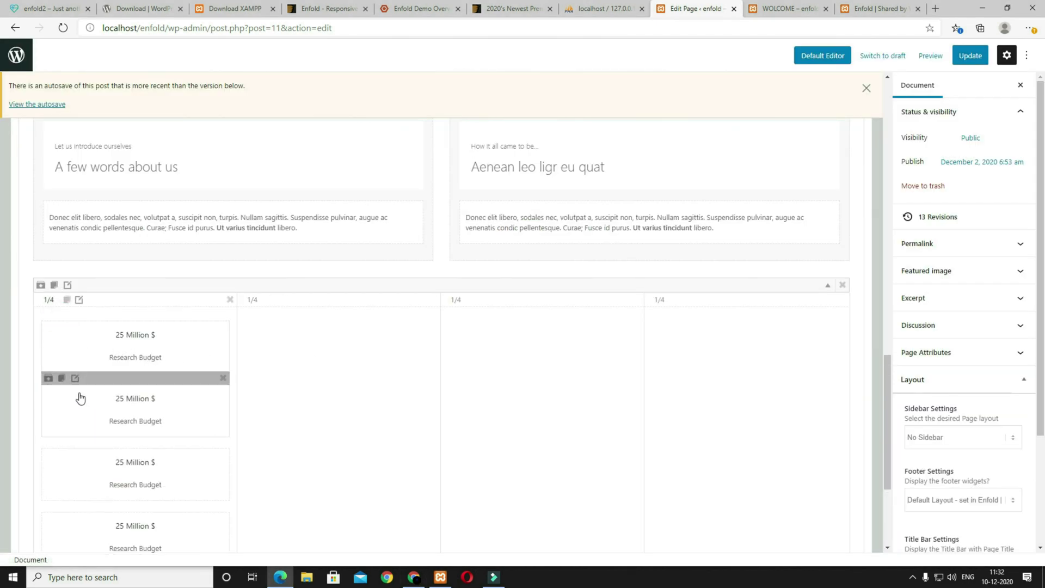
drag(98, 377, 256, 348)
drag(136, 400, 503, 342)
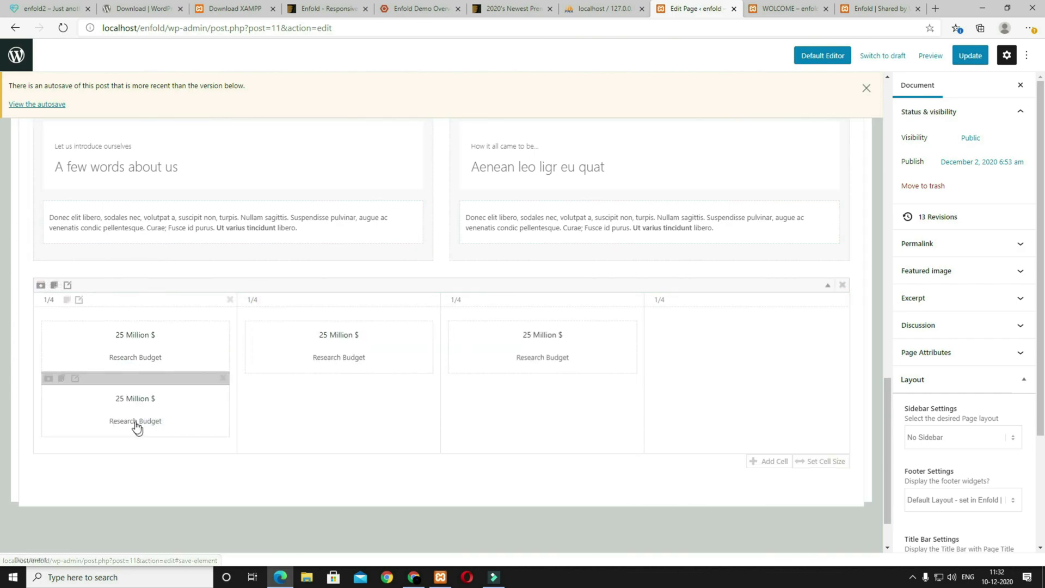
drag(129, 380, 616, 345)
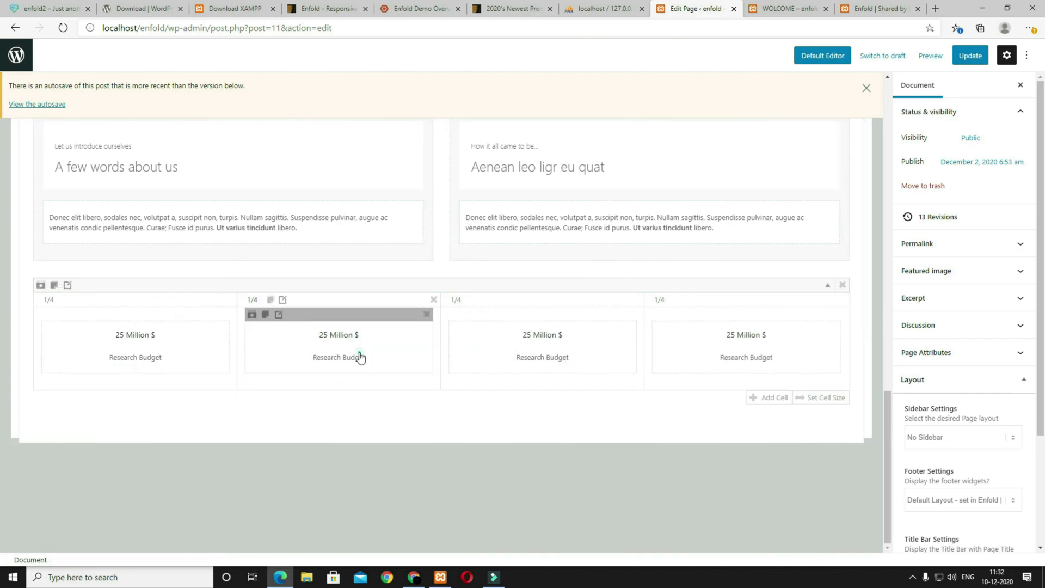
Step: Change the second counter to 35000 with description 'Patients healed' and save
click(359, 357)
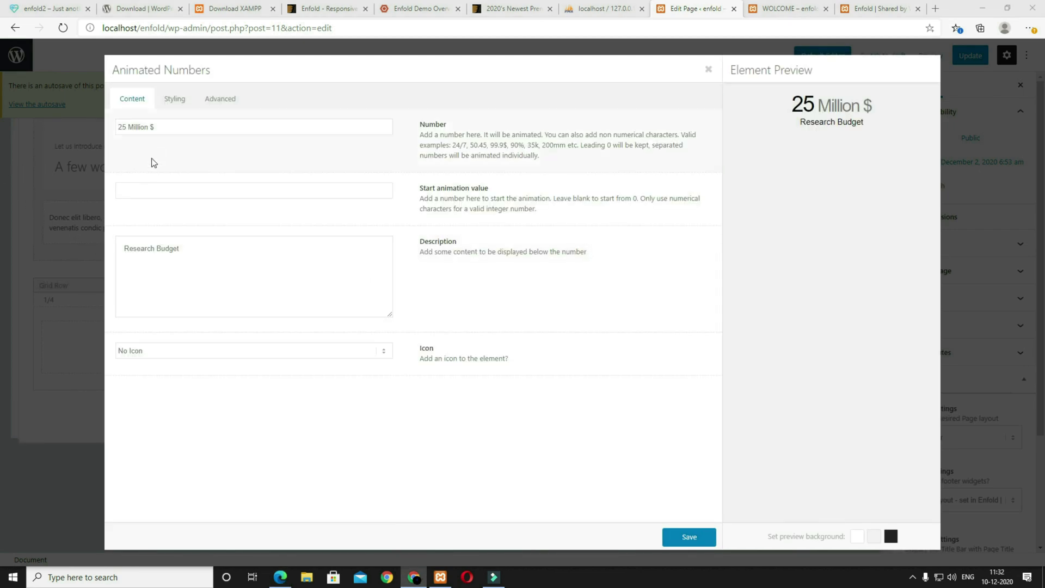
drag(191, 125, 91, 121)
text(35000)
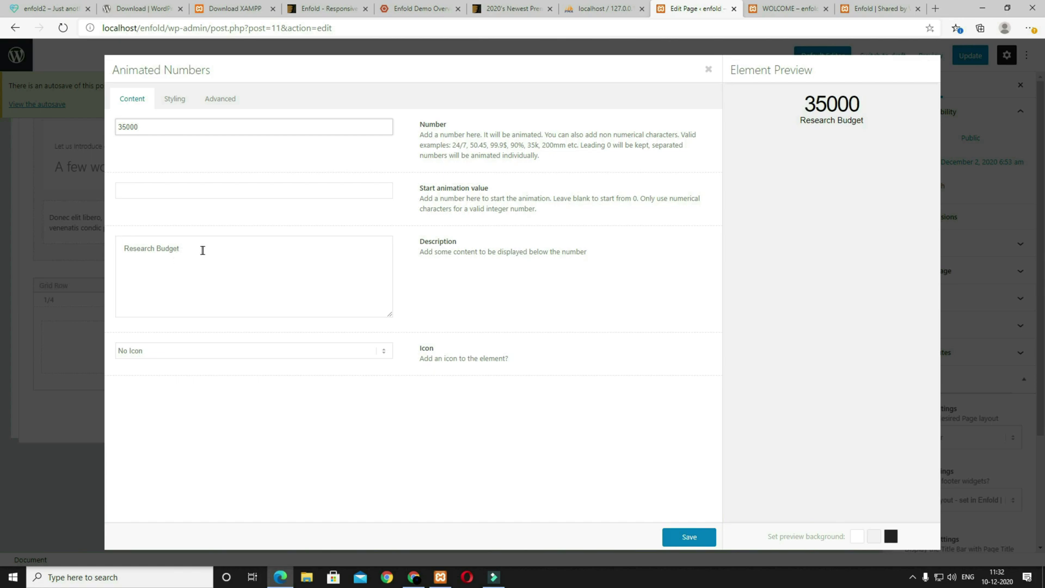
click(217, 242)
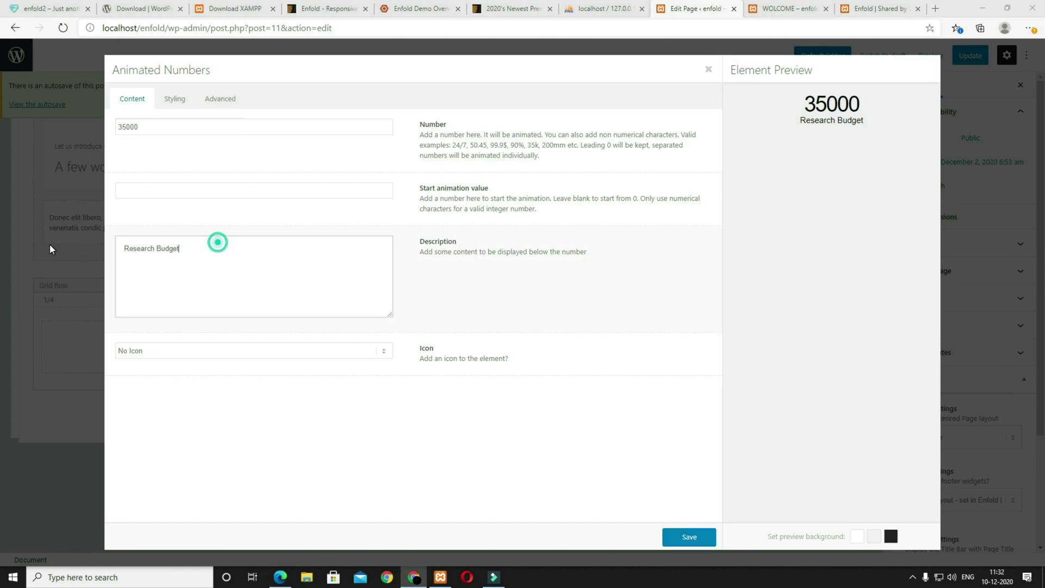
key(ctrl+a)
text(Patients healed)
click(689, 540)
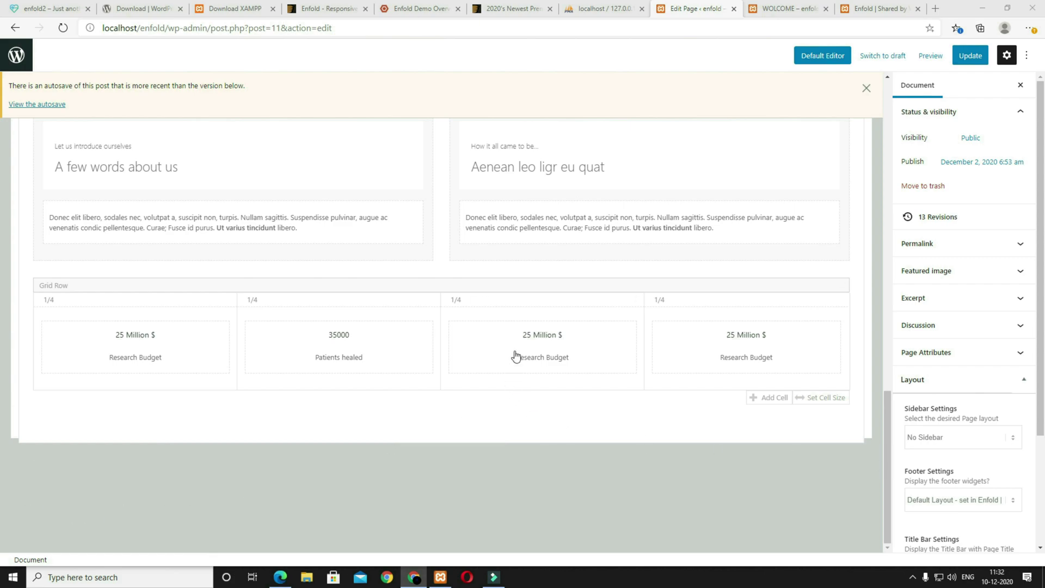
Step: Change the third counter to '580 Doctors' with description 'working for you' and save
click(511, 369)
drag(175, 125, 31, 103)
text(580 Doctors)
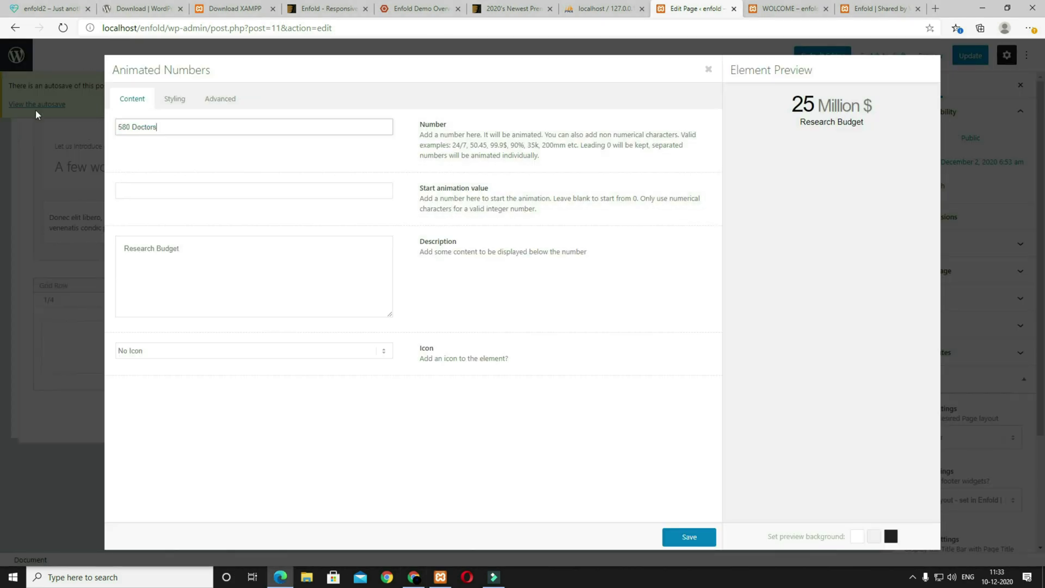
key(alt+Tab)
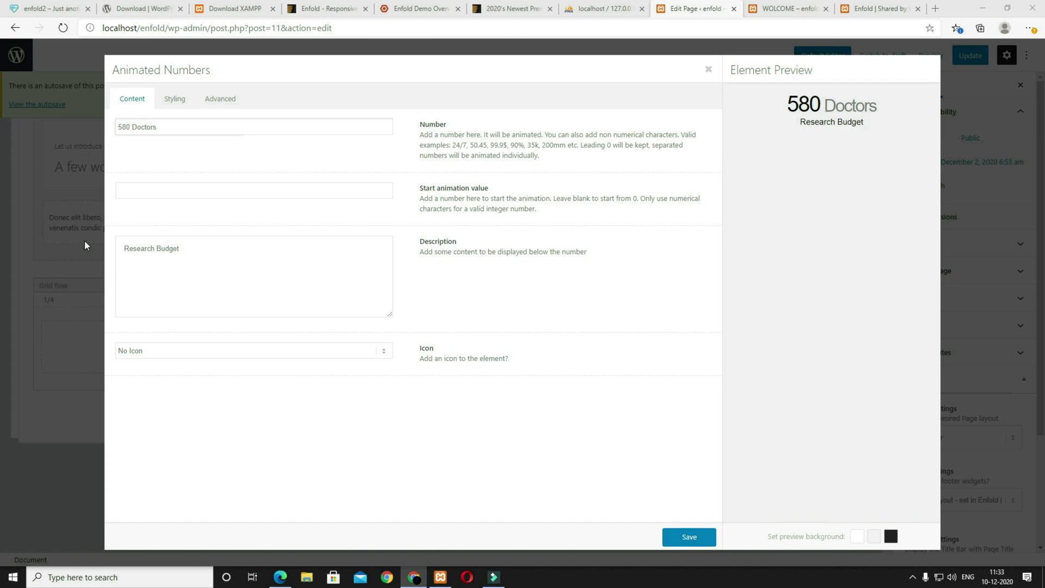
drag(226, 237, 31, 219)
text(working for you)
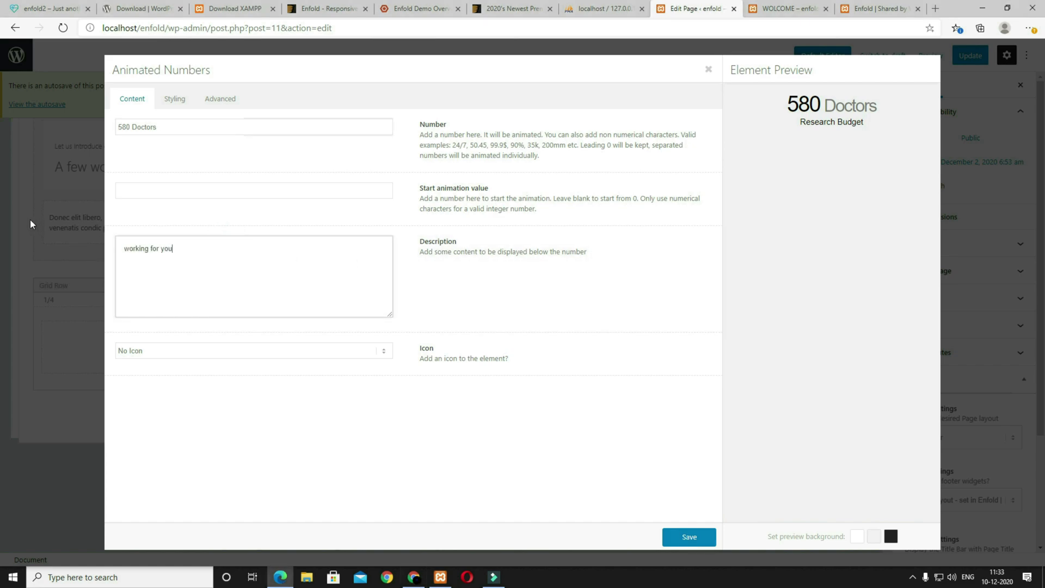
click(686, 538)
Step: Change the fourth counter to '100+ Years' with description 'of experience' and save
click(716, 352)
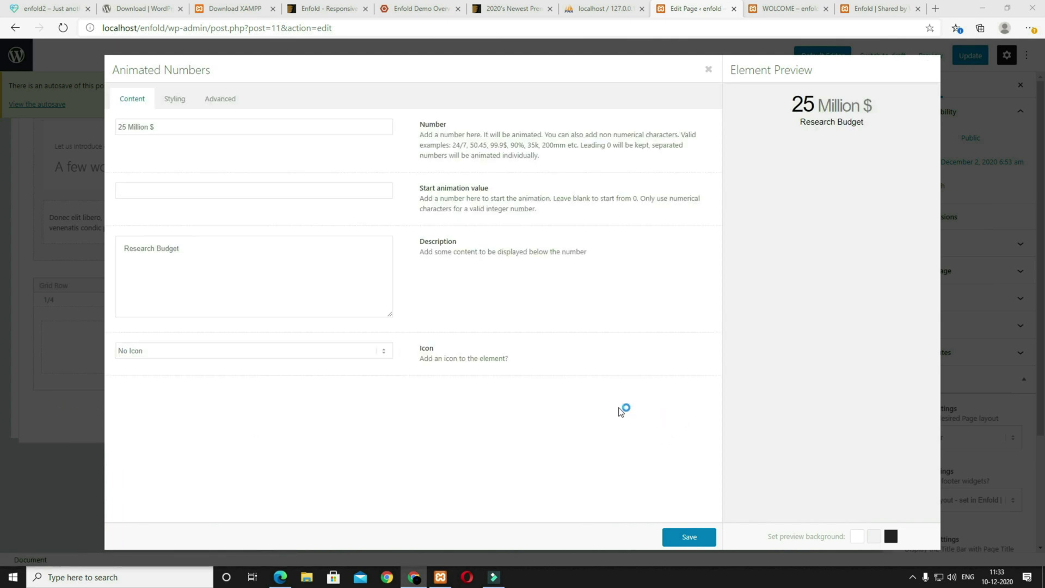
key(ctrl+a)
text(100+ Years)
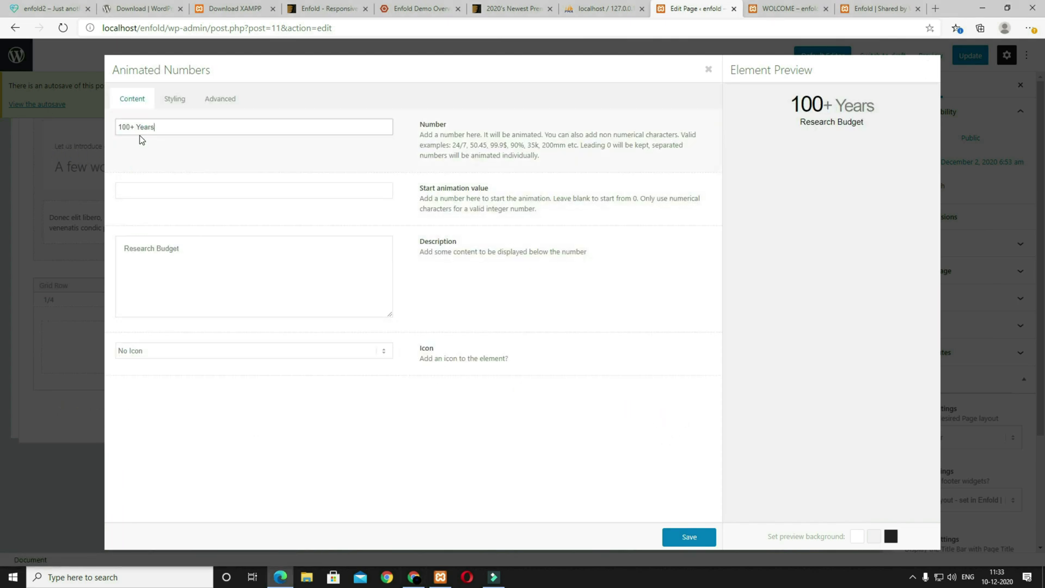
key(alt+Tab)
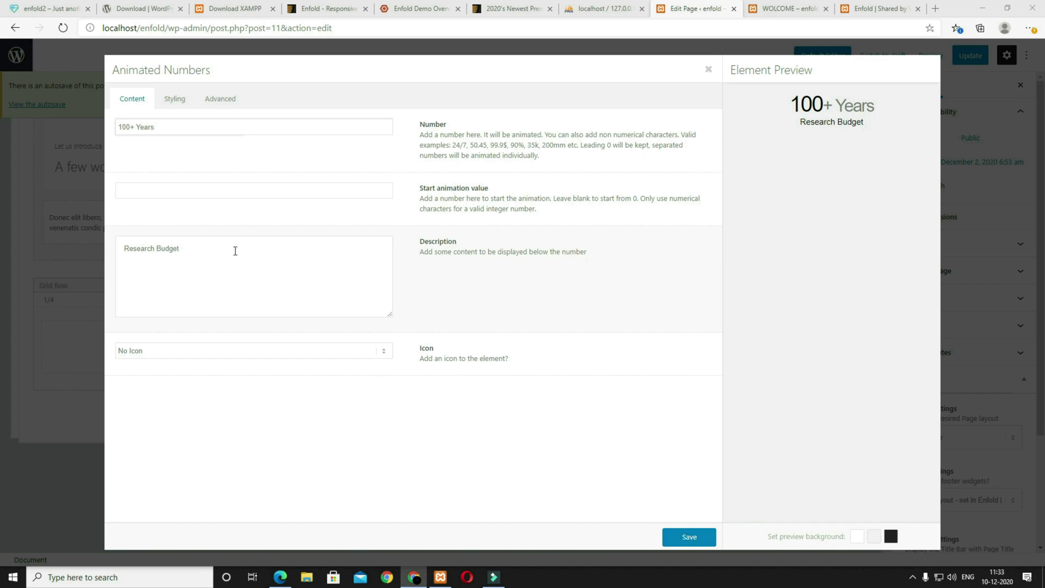
click(226, 249)
key(ctrl+a)
text(of experience)
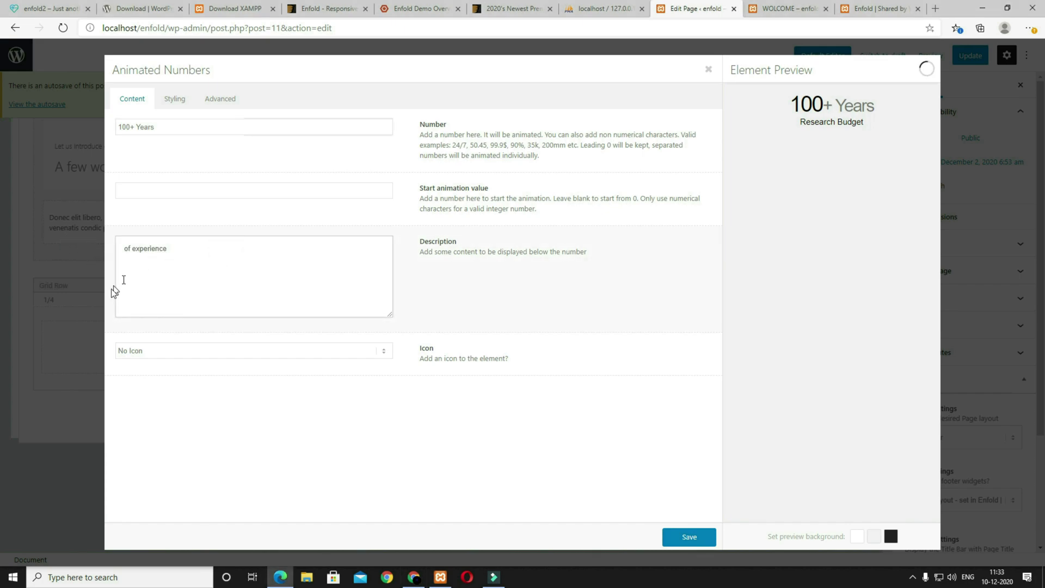
click(689, 536)
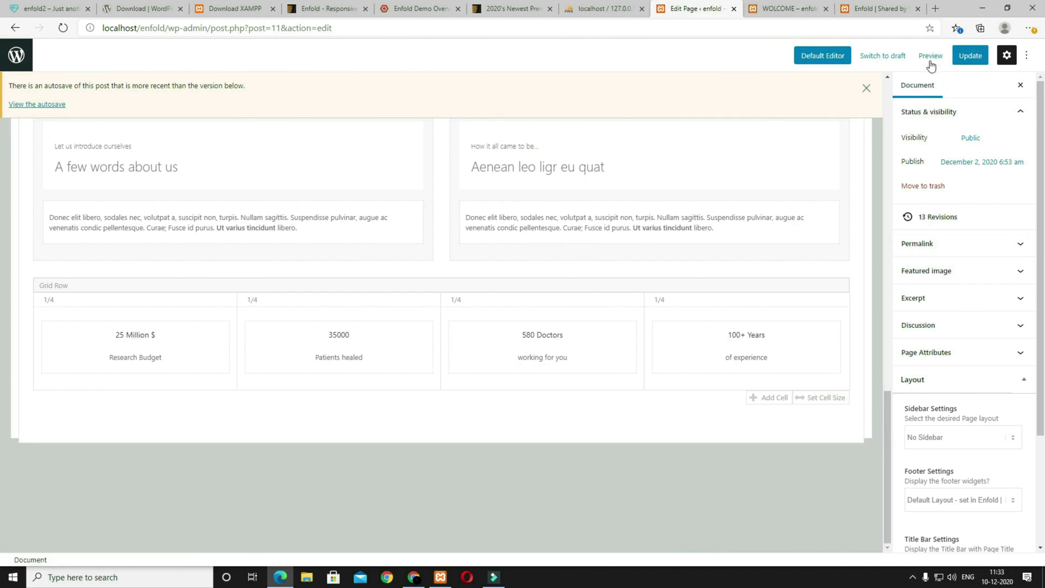
Step: Preview the WOLCOME page in a new tab to see the counter row
click(928, 58)
click(859, 156)
scroll(590, 245, down, 10)
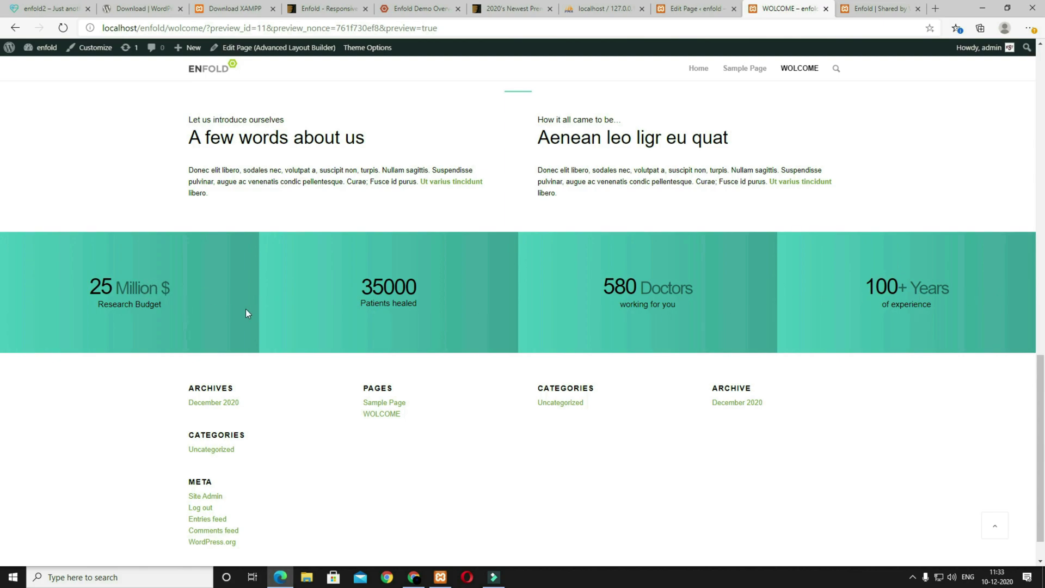
Step: Set the Research Budget counter's font colour to Light and save
click(699, 12)
click(195, 359)
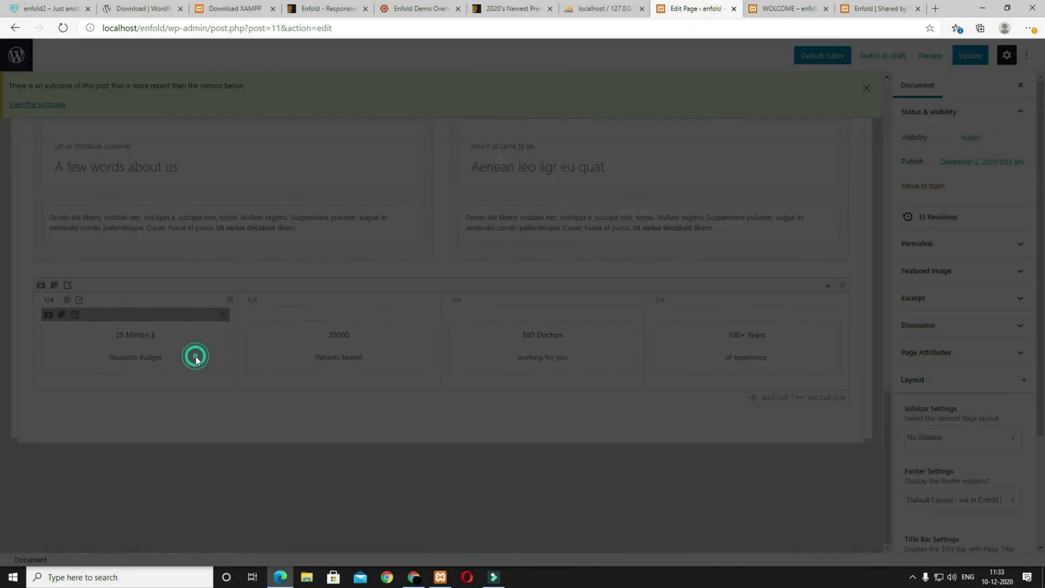
click(174, 99)
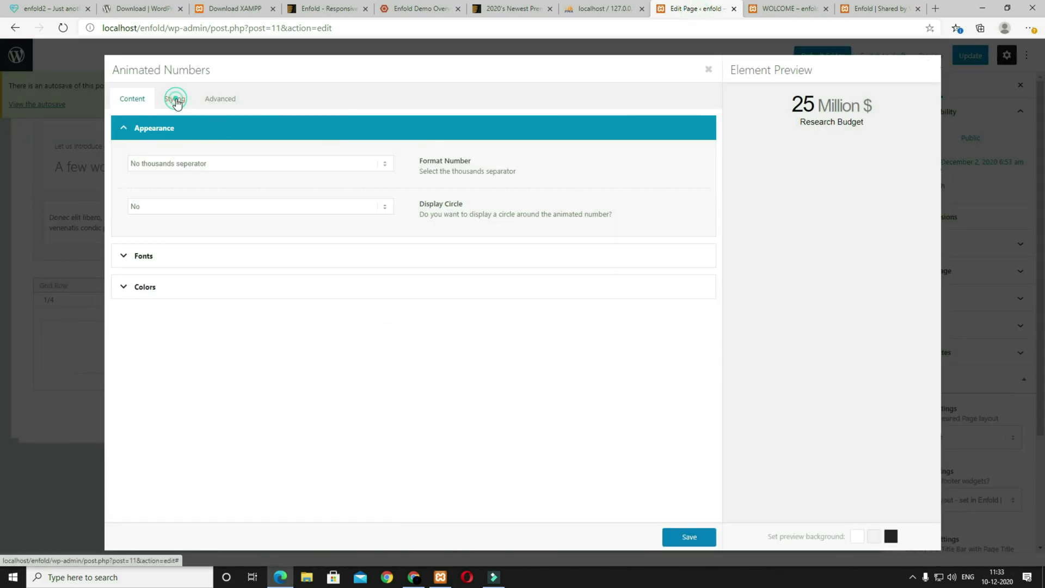
click(173, 287)
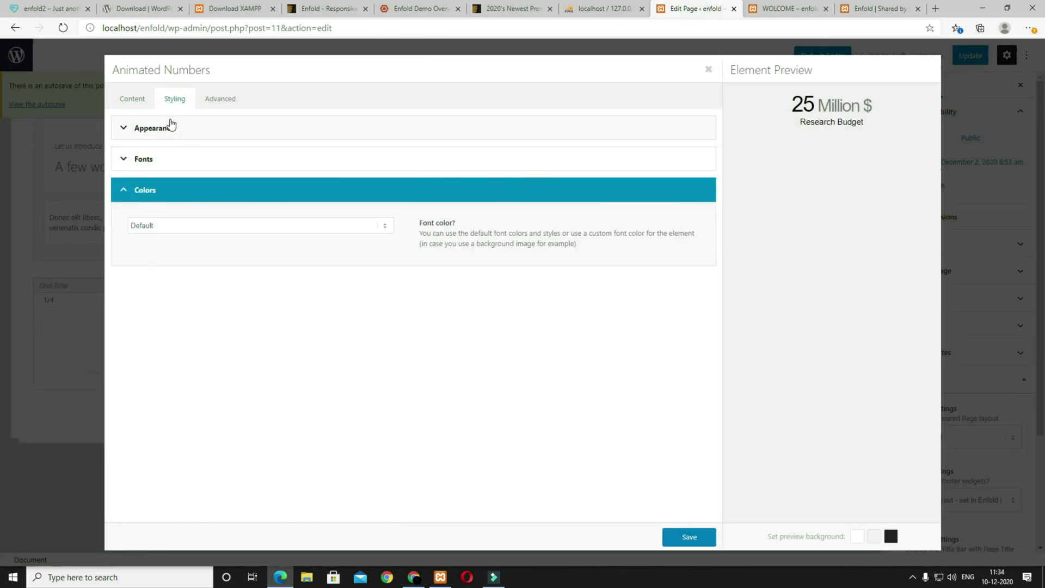
click(175, 227)
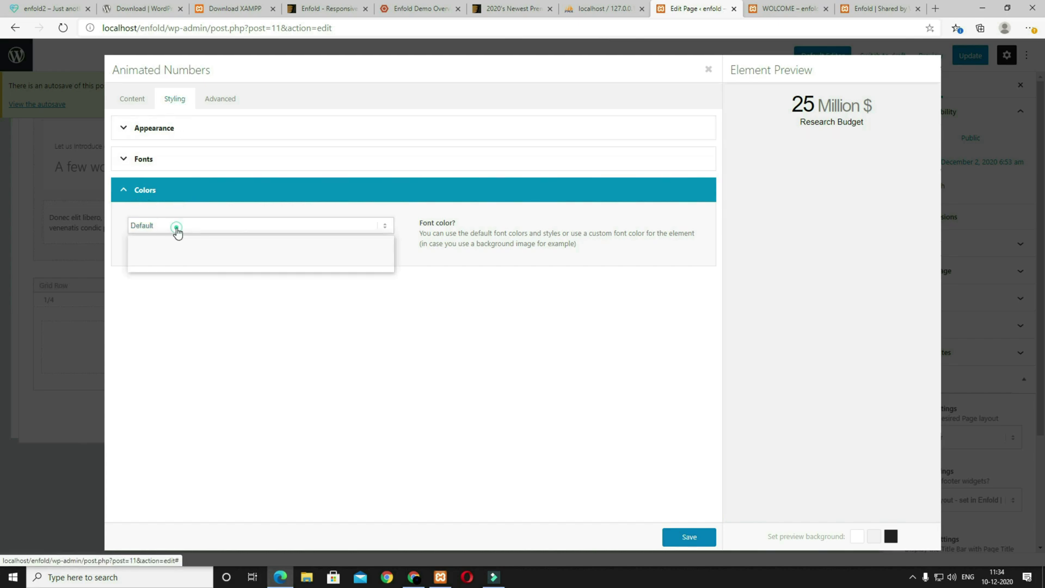
click(173, 249)
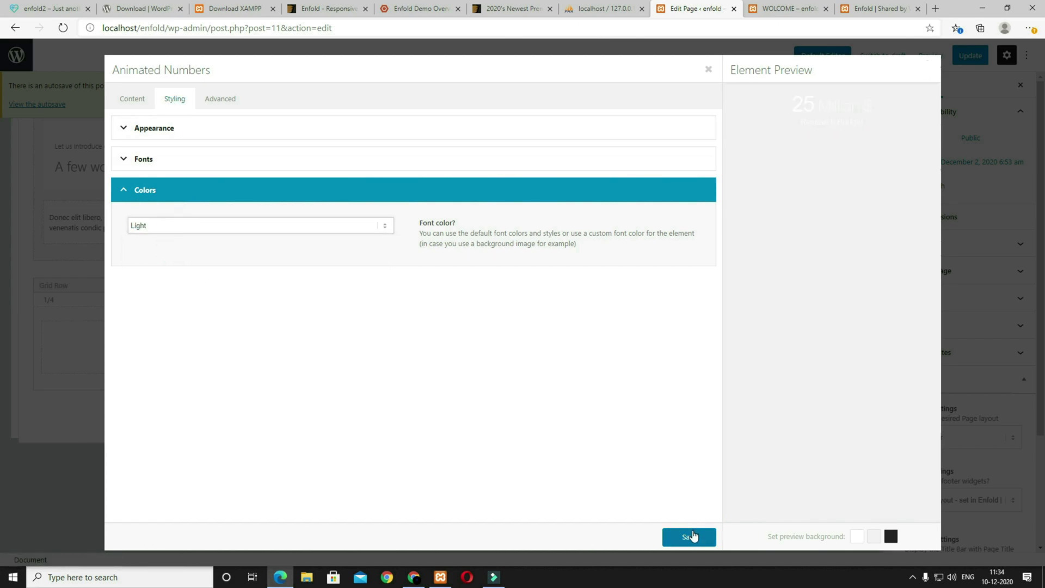
click(689, 536)
Step: Give the Patients healed and remaining counters a Light font colour, then preview the page
click(278, 315)
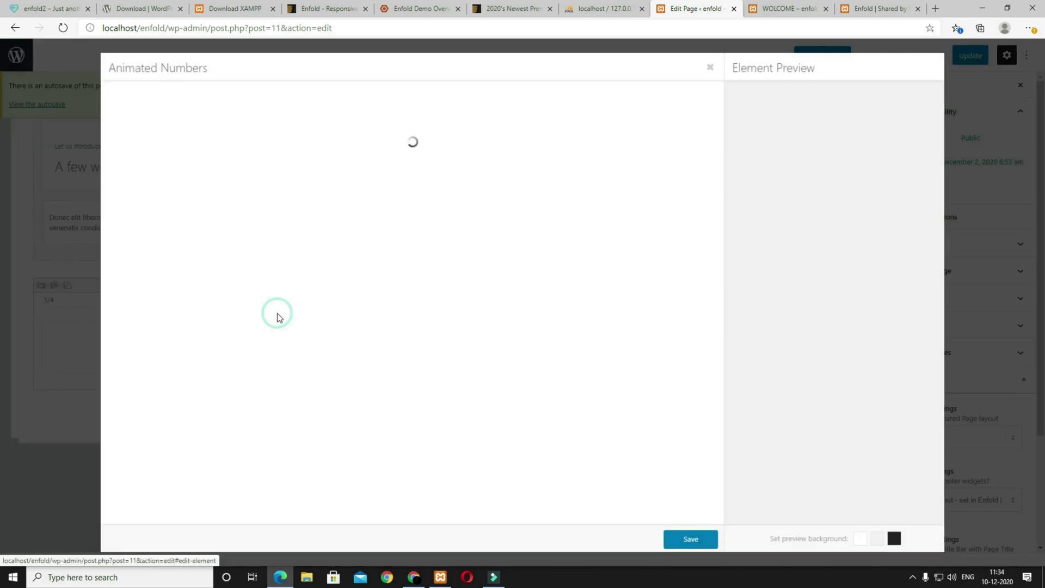
click(175, 100)
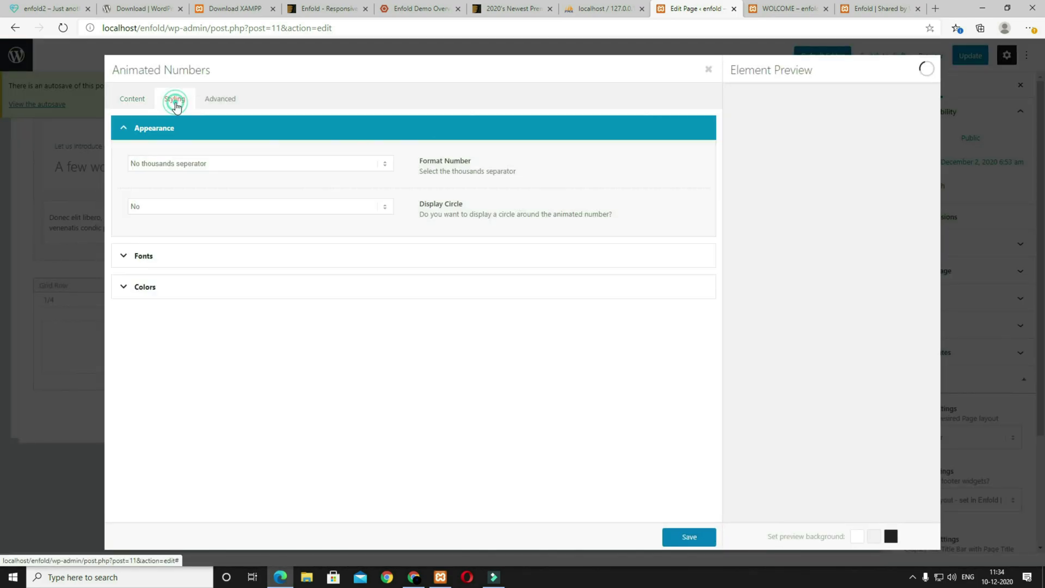
click(158, 292)
click(160, 225)
click(156, 249)
click(689, 537)
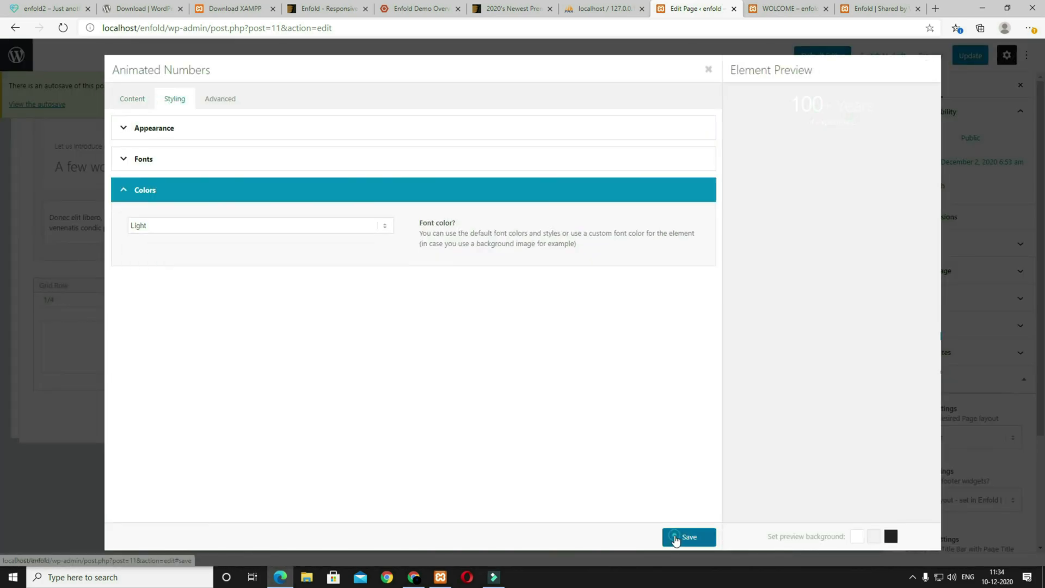
click(672, 539)
click(931, 58)
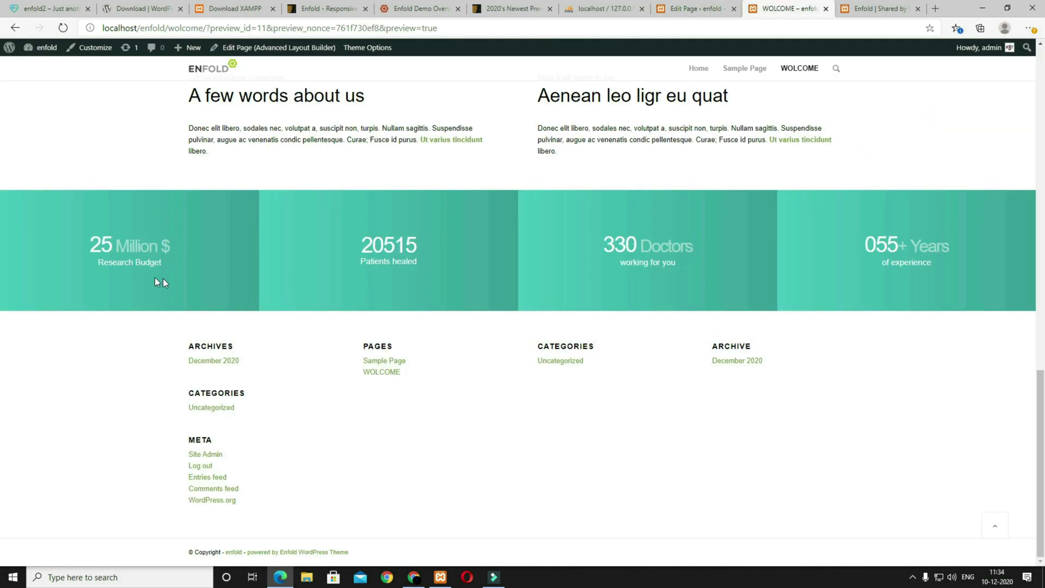
Step: Study the demo site's Visit Our Hospital section, then go back to the WOLCOME page editor
click(49, 8)
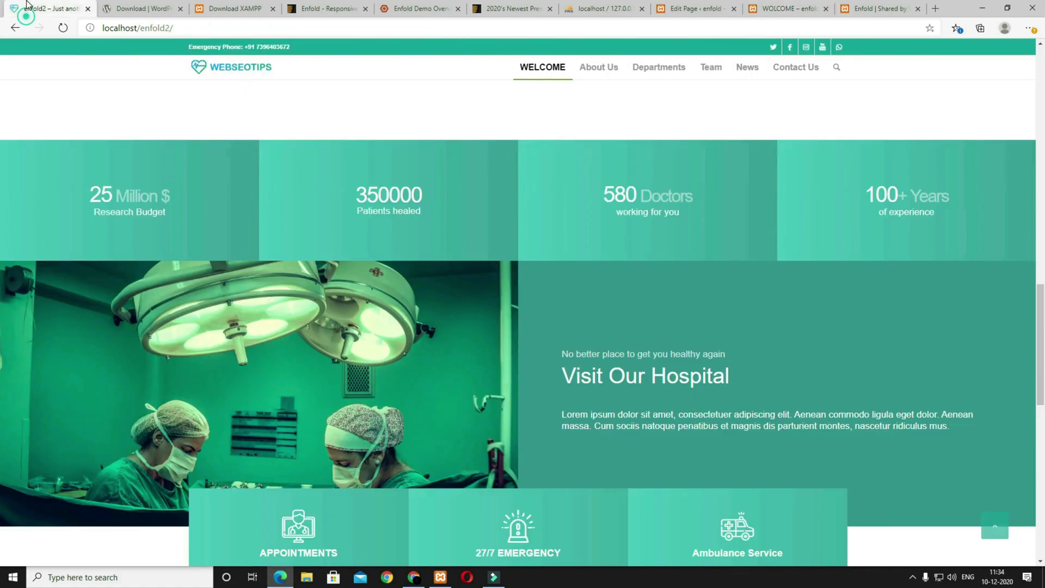
scroll(422, 348, down, 3)
scroll(327, 332, up, 3)
scroll(321, 387, down, 2)
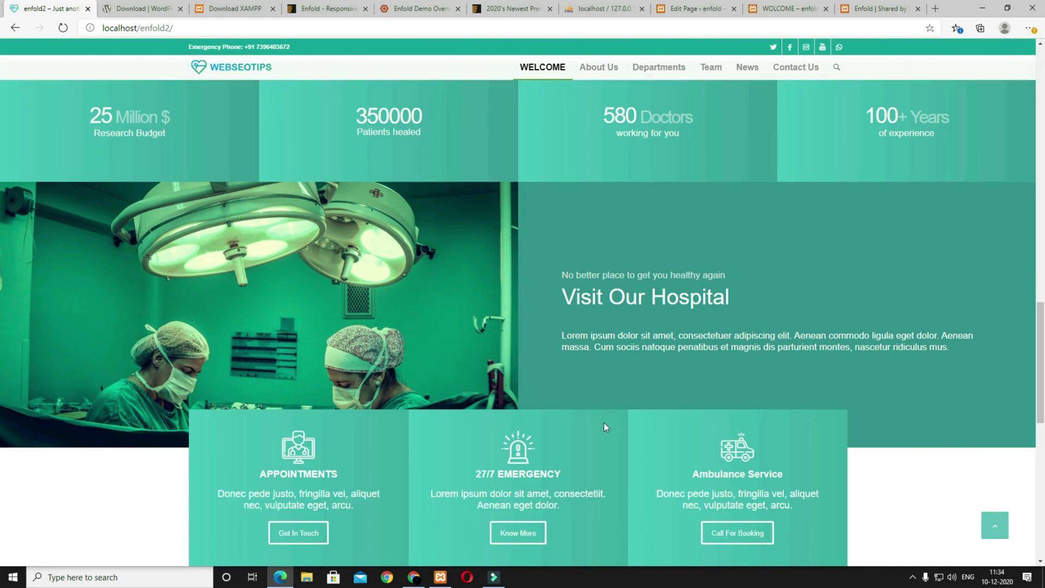
scroll(762, 327, down, 2)
drag(723, 219, 610, 218)
click(615, 262)
drag(561, 256, 735, 266)
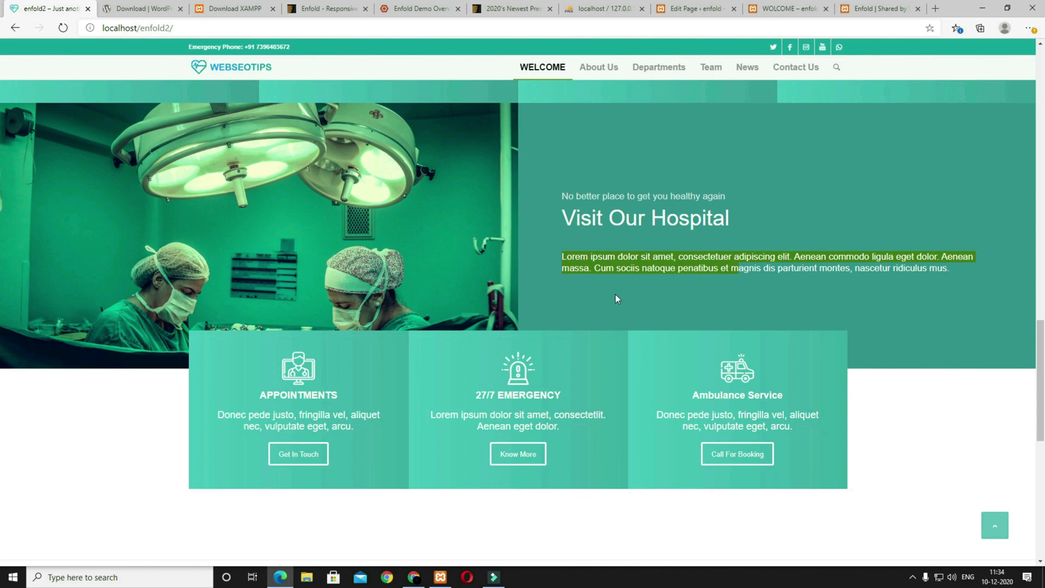
click(699, 11)
click(69, 220)
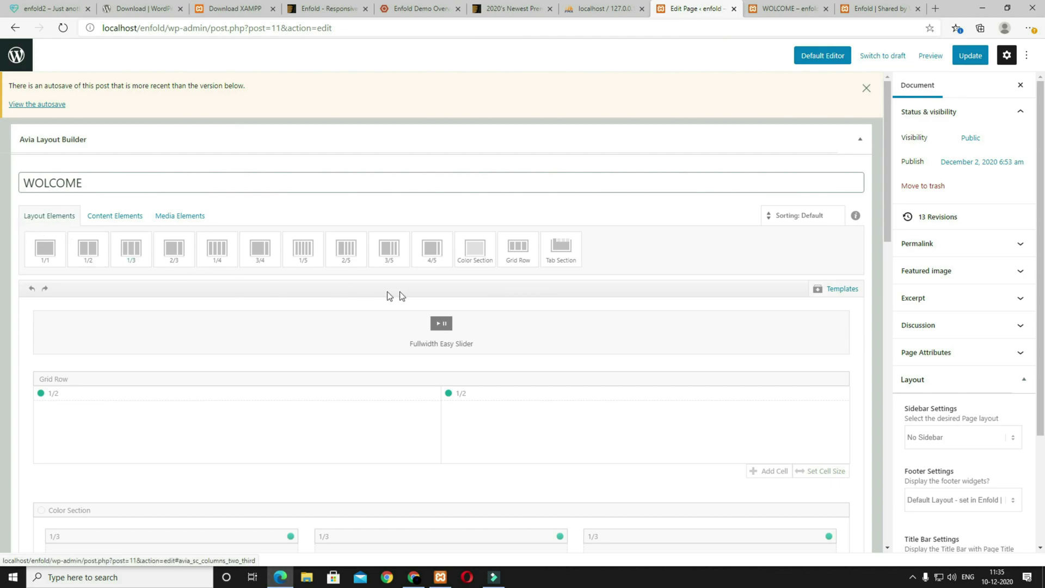
Step: Add a two-column grid row and set its first cell to Middle alignment with 0px padding
click(517, 248)
scroll(651, 378, down, 10)
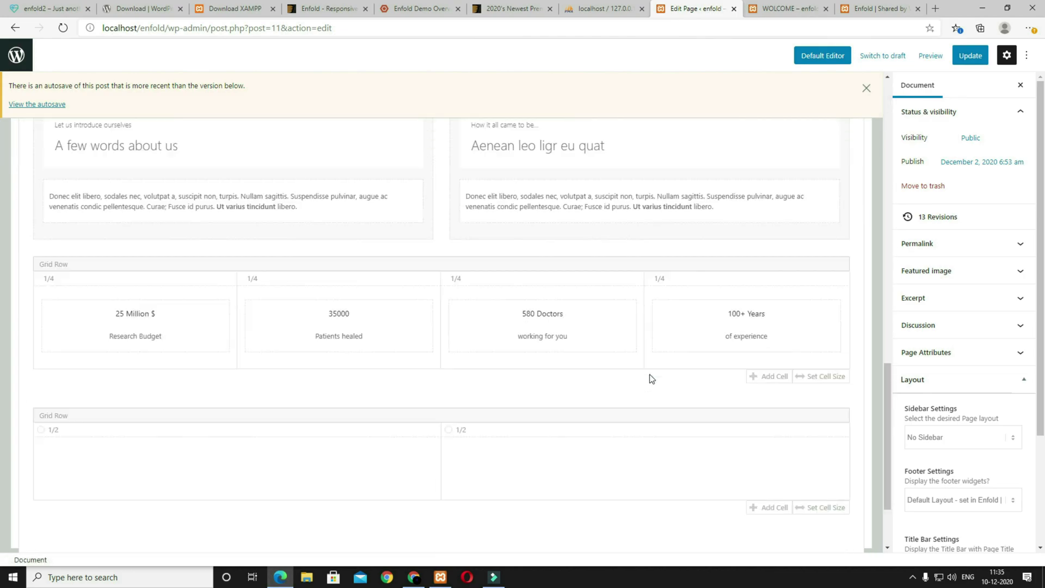
click(68, 321)
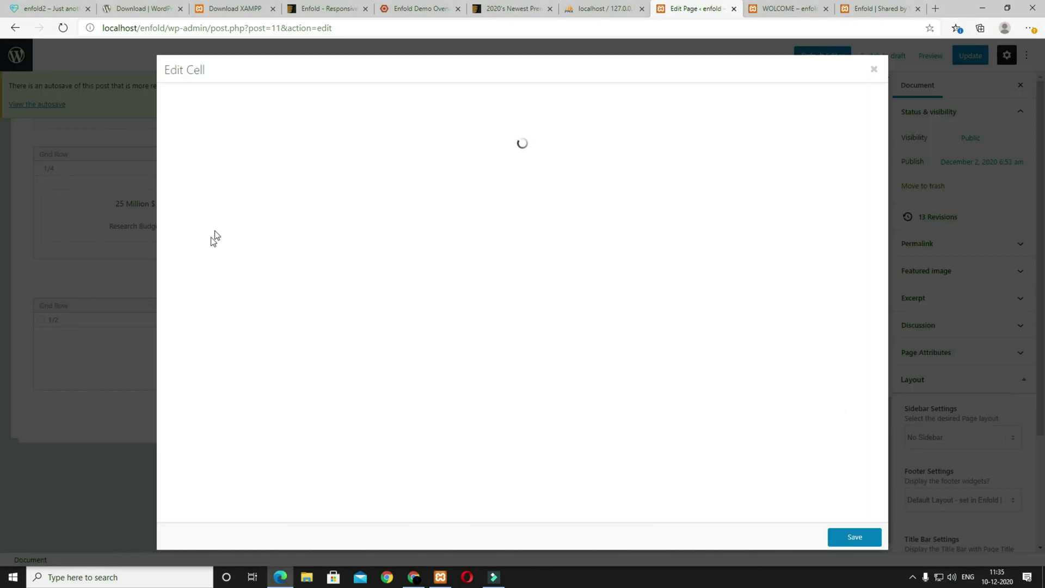
click(198, 127)
click(207, 149)
click(223, 99)
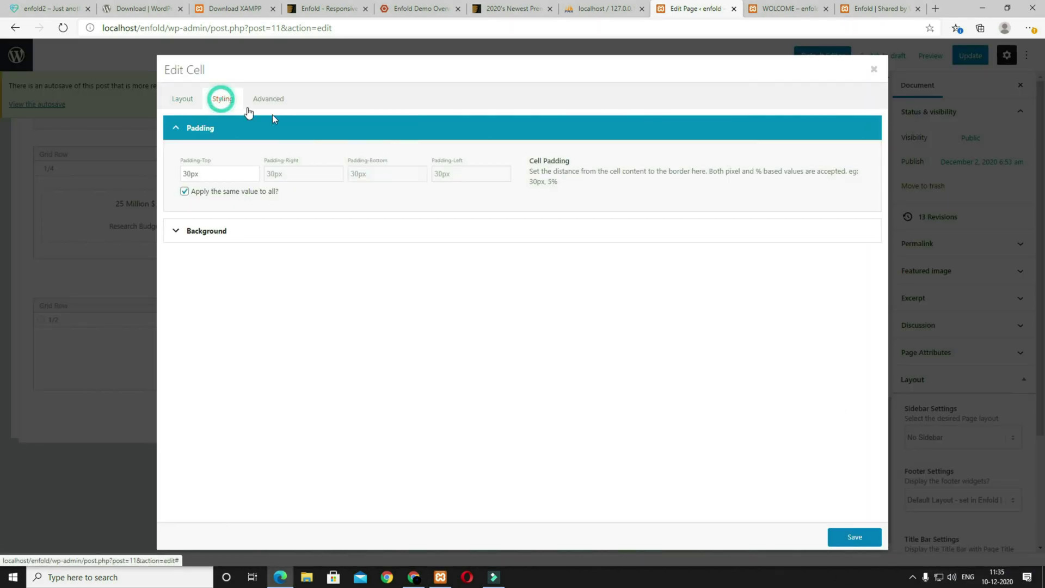
click(187, 173)
key(BackSpace)
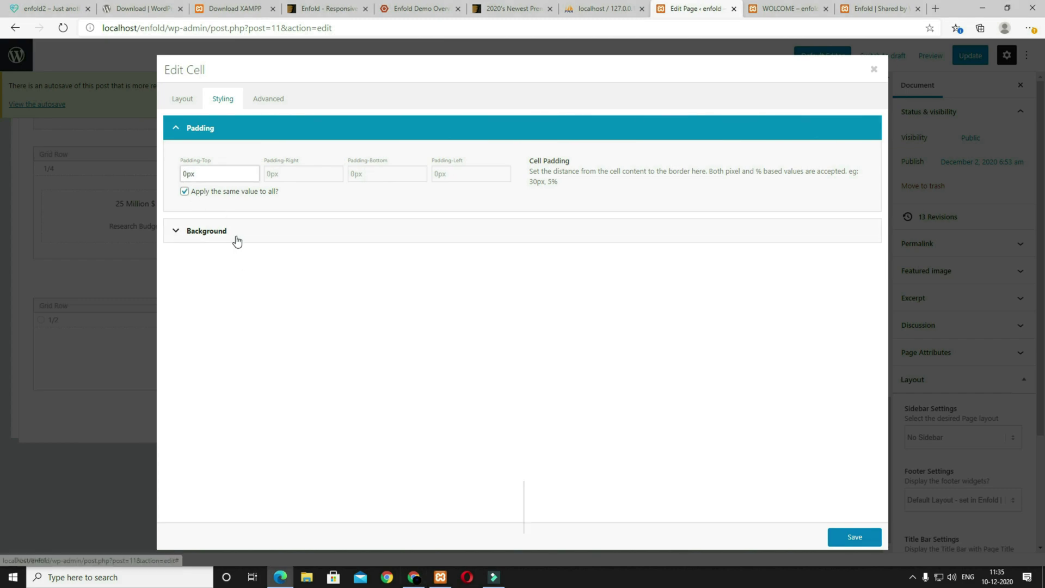
Step: Use the operating-room photo at Featured Large as the cell background, Bottom Center, stretched to fit
click(215, 234)
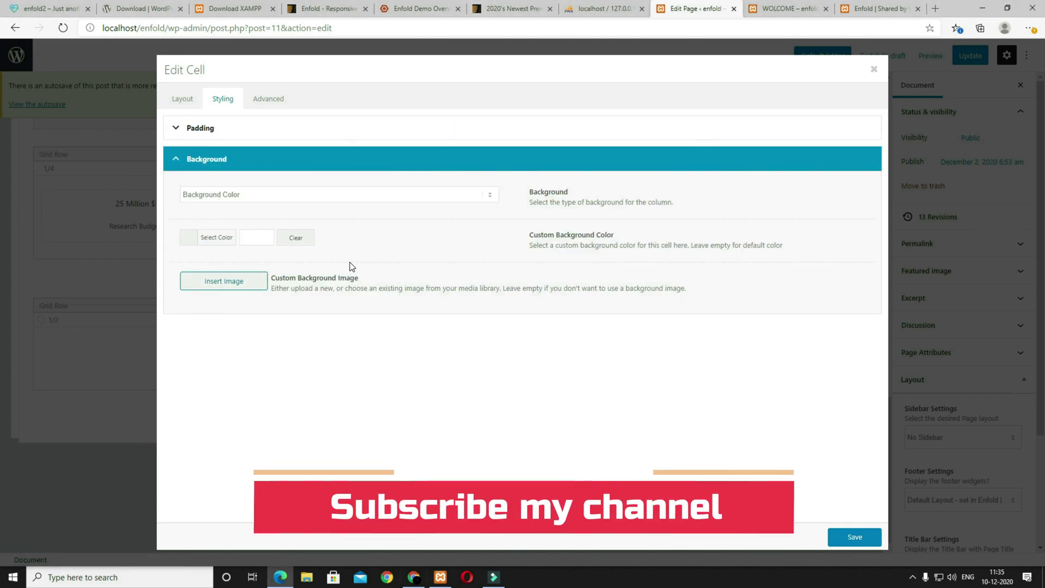
click(257, 282)
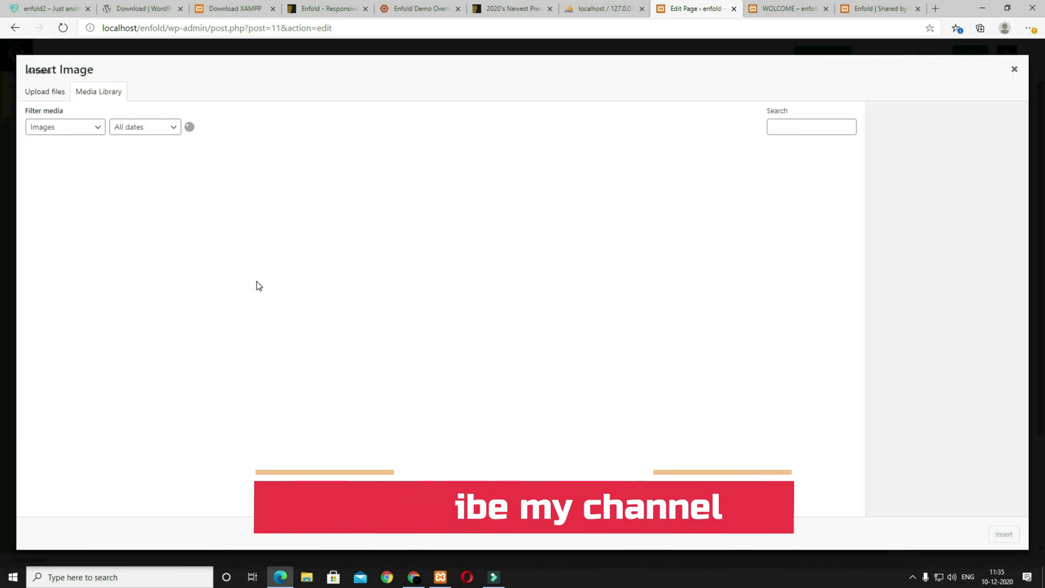
click(230, 183)
click(955, 330)
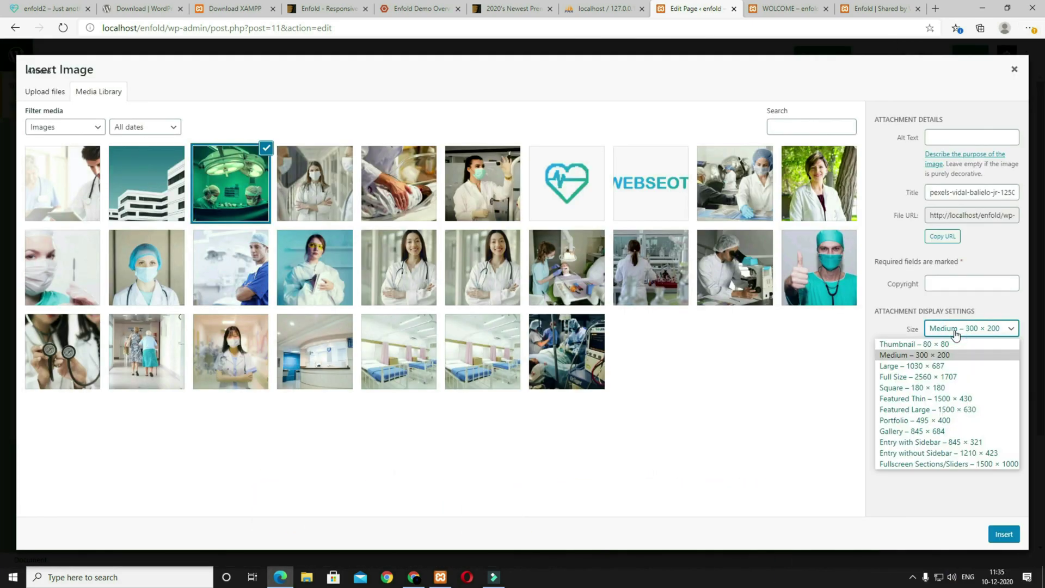
click(914, 410)
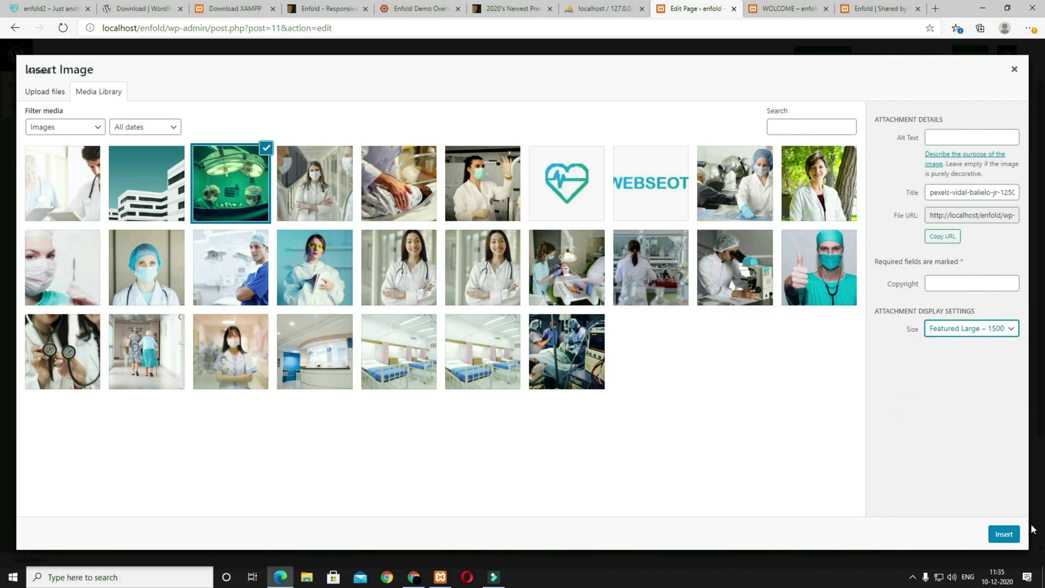
click(1010, 538)
scroll(567, 385, down, 2)
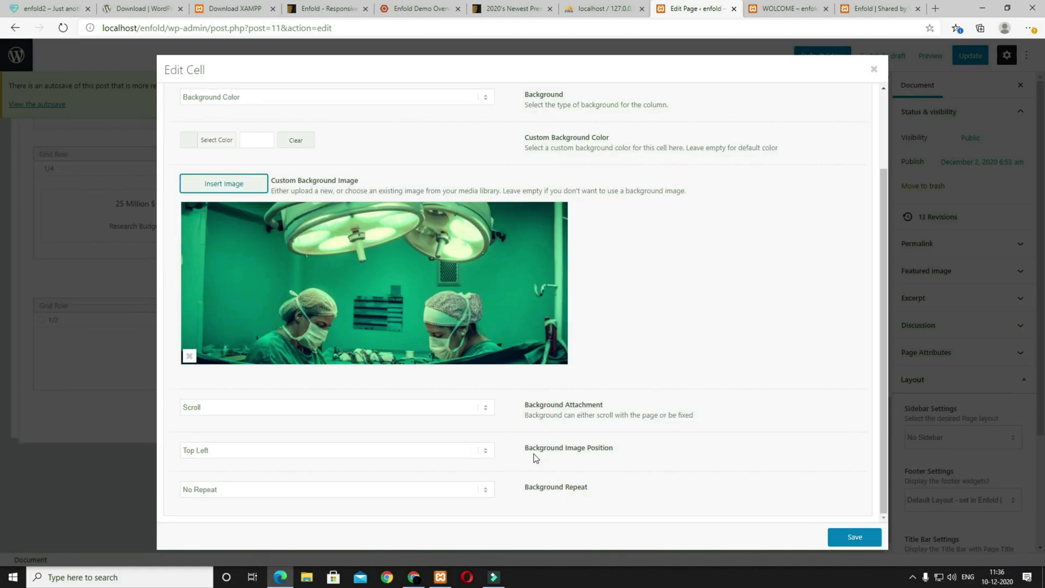
click(457, 459)
click(294, 506)
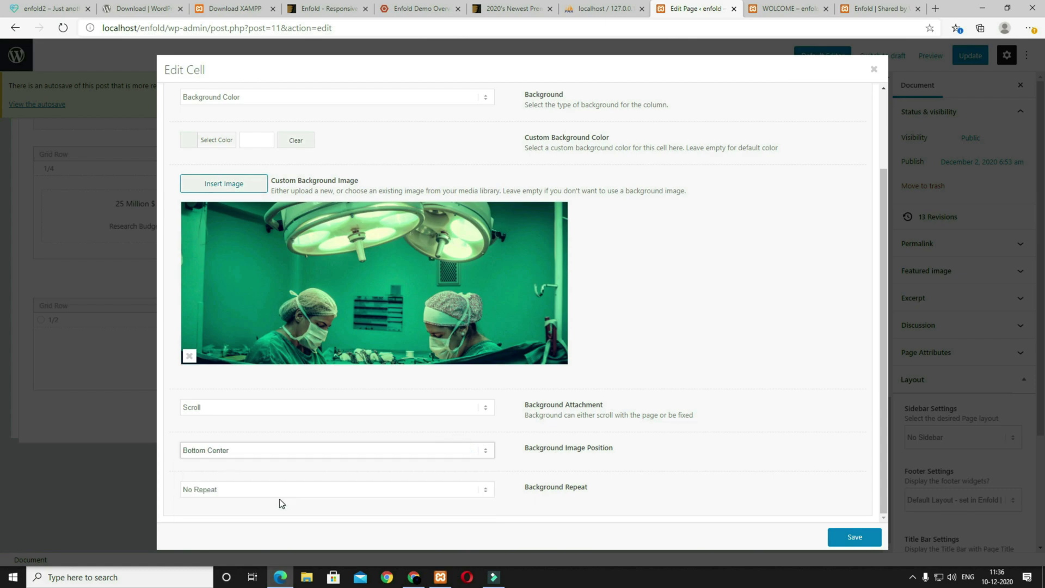
click(266, 494)
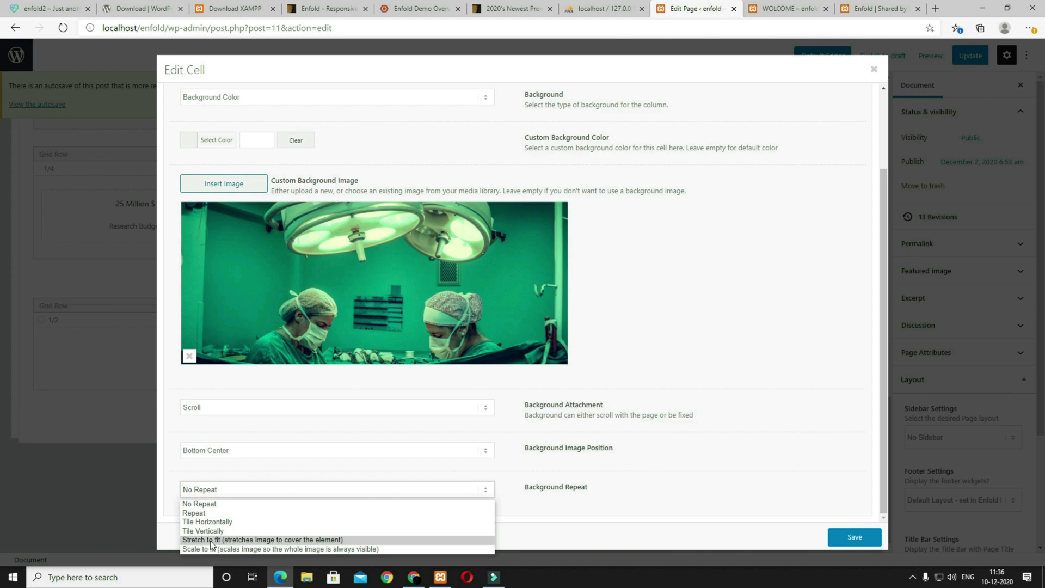
click(245, 541)
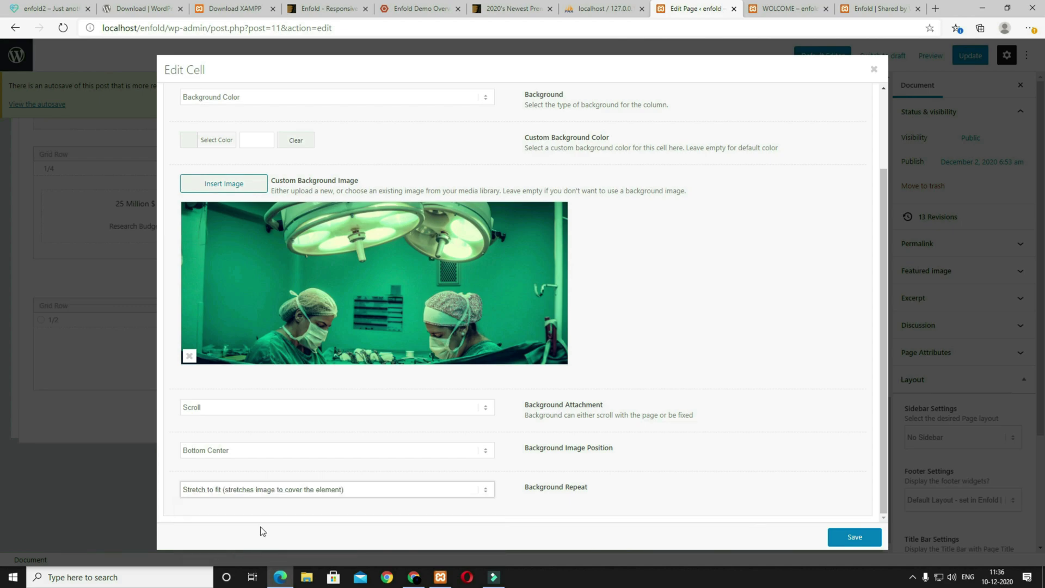
click(848, 539)
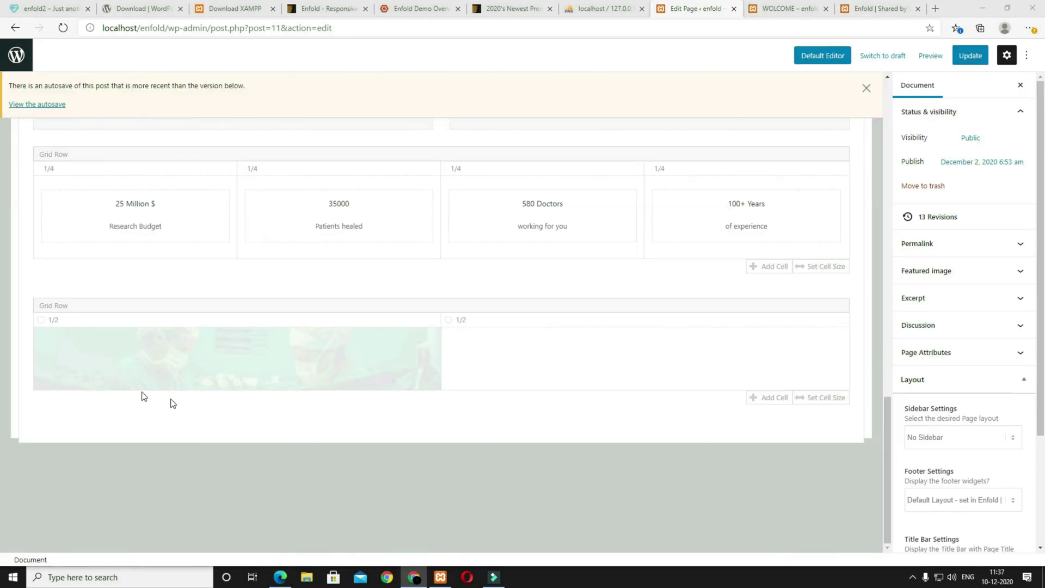
scroll(504, 355, up, 15)
Step: Place a Special Heading and a Text Block in the grid row's right cell
click(126, 218)
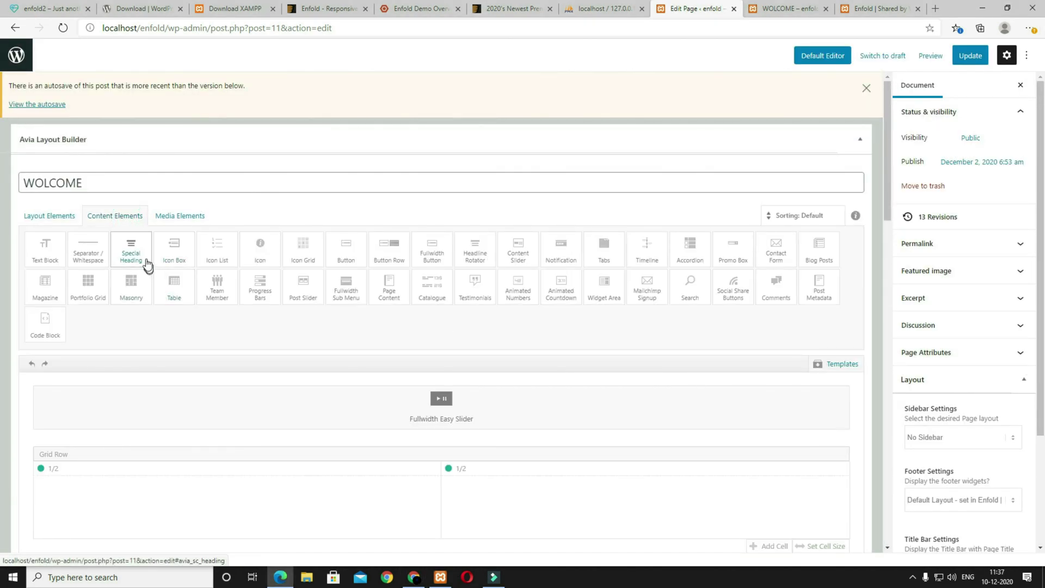
scroll(355, 371, down, 3)
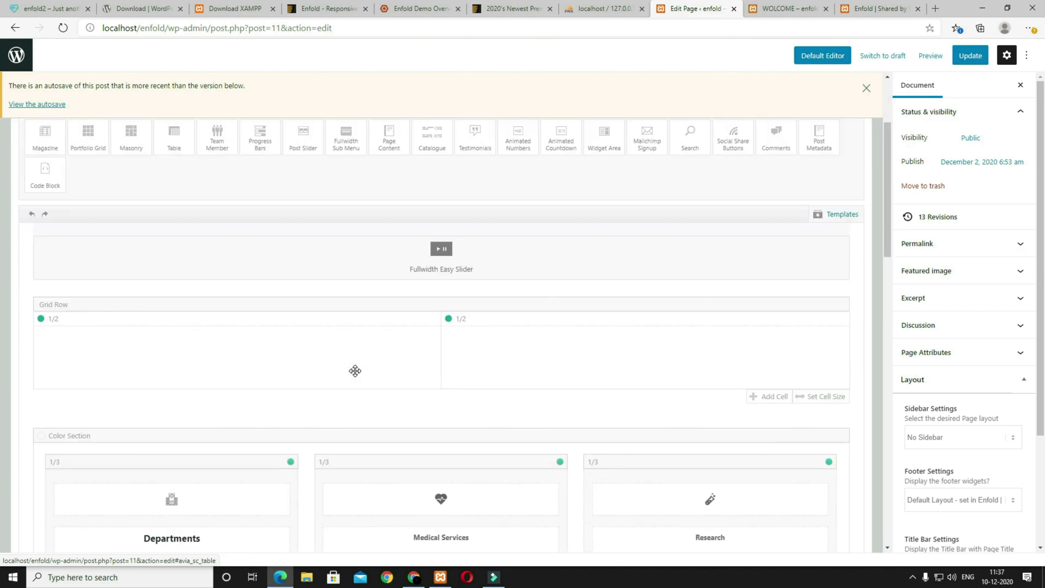
scroll(356, 371, down, 17)
drag(397, 361, 491, 287)
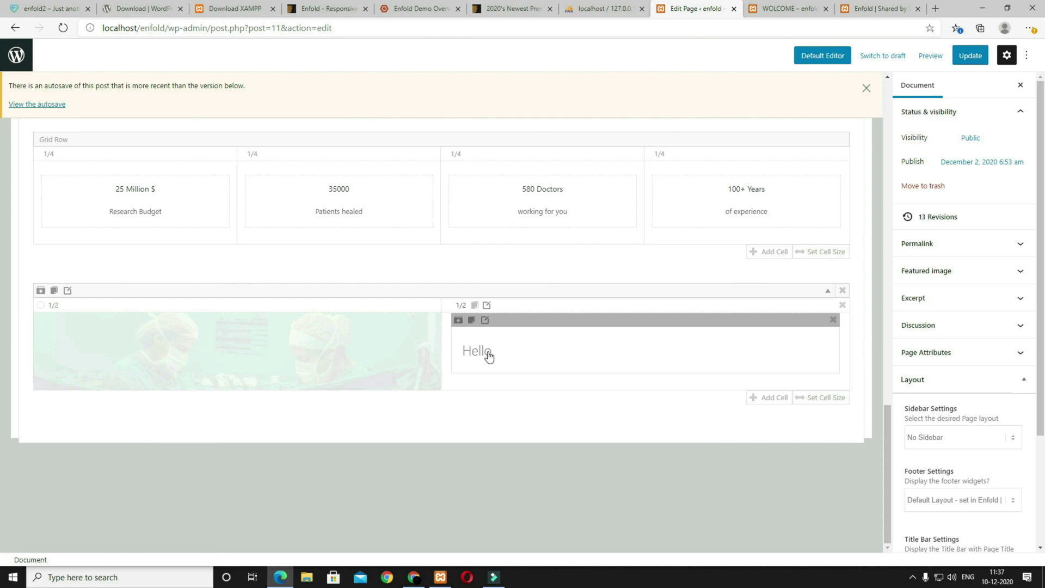
scroll(557, 351, up, 20)
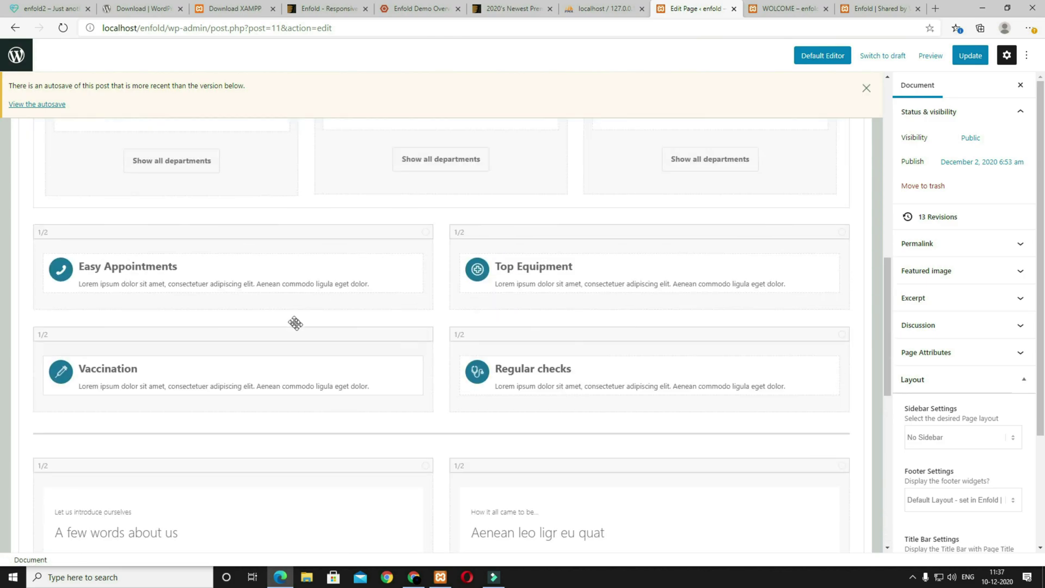
scroll(420, 363, down, 15)
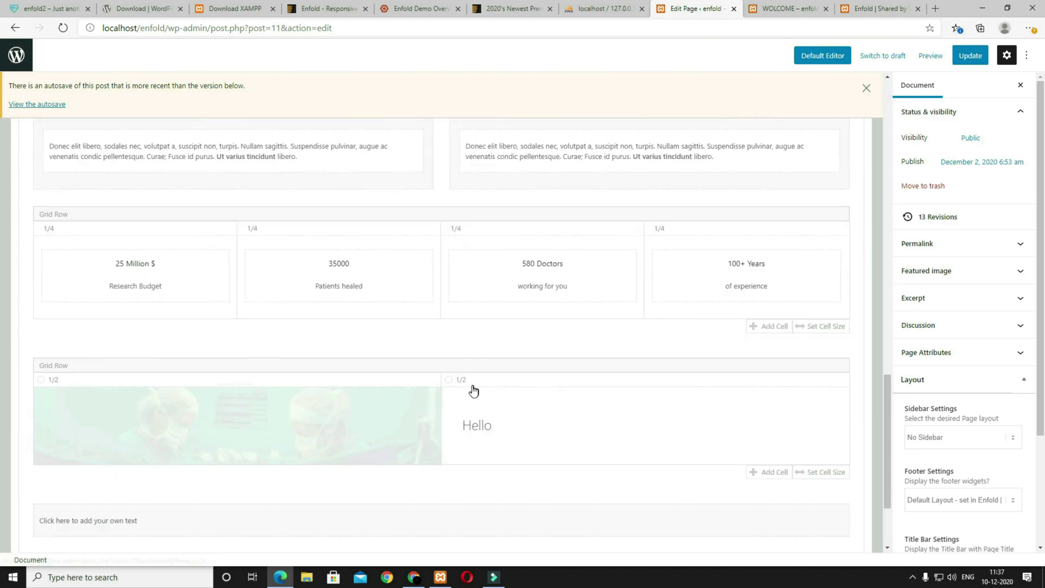
drag(243, 372, 500, 320)
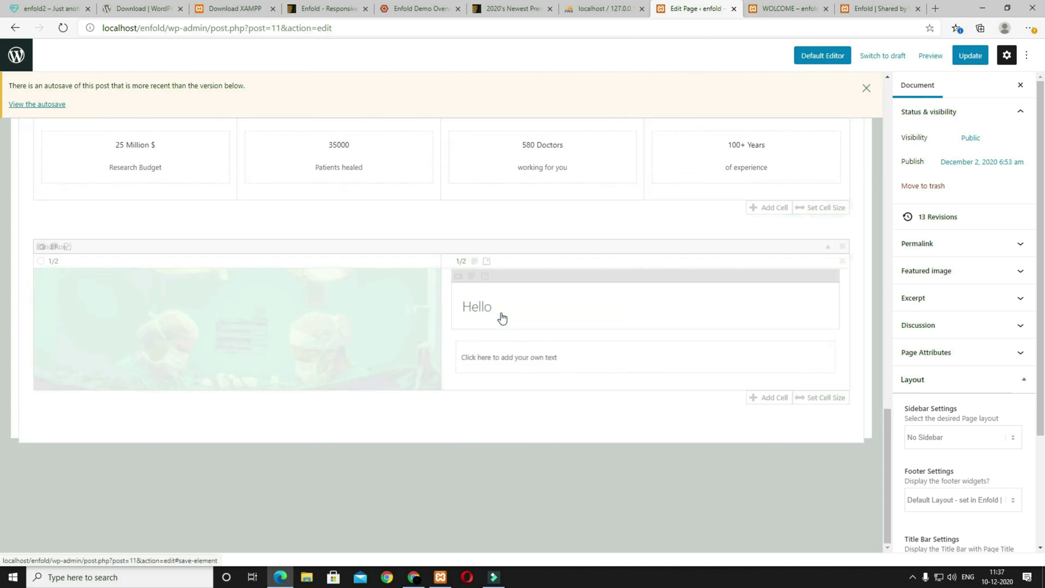
Step: Make the heading 'Visit Our Hospital' in the modern left style with a pasted subheading above
click(517, 314)
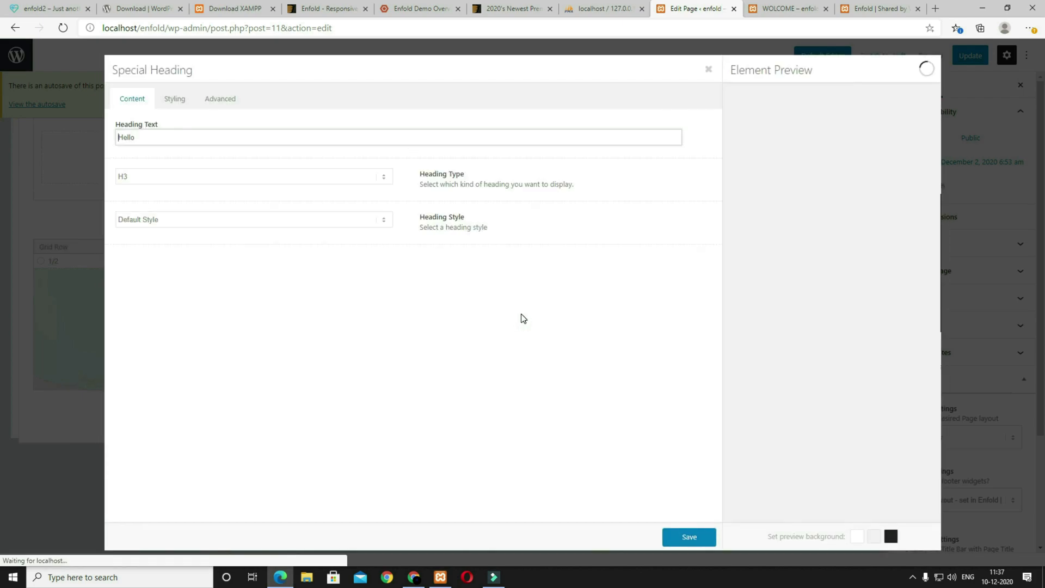
double_click(167, 143)
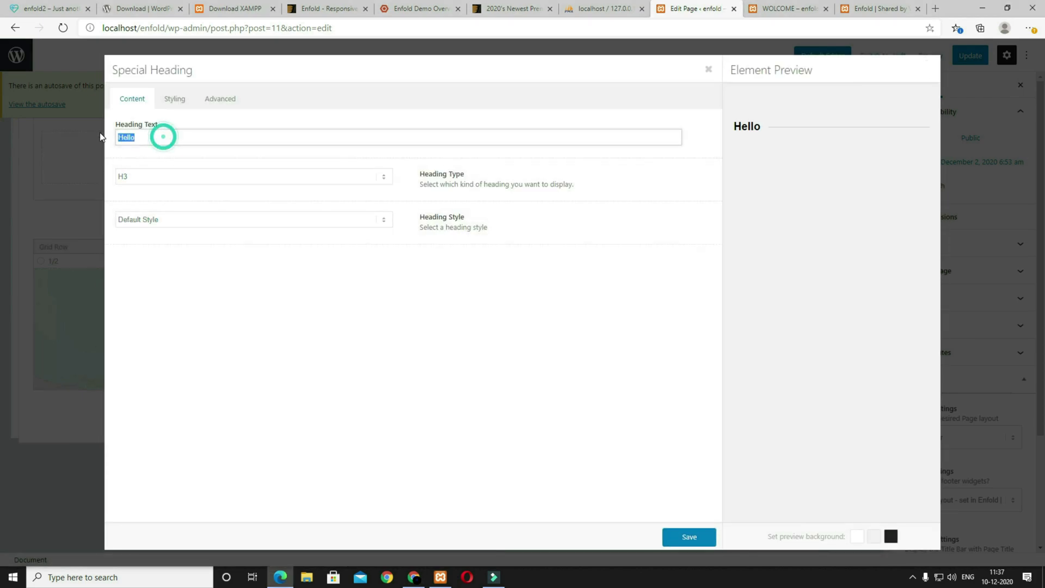
text(Visit Our Hospital)
click(189, 223)
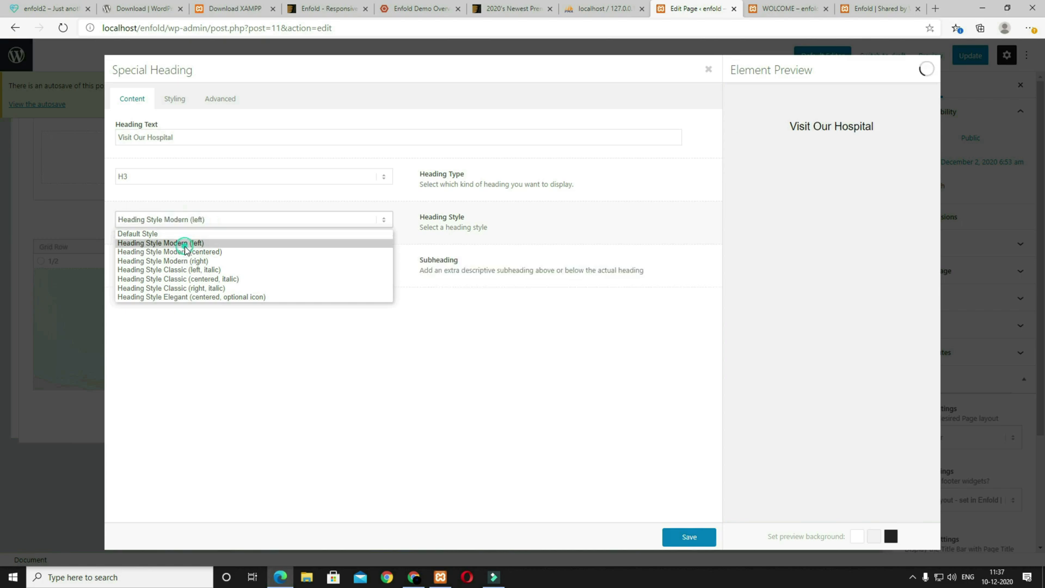
click(183, 242)
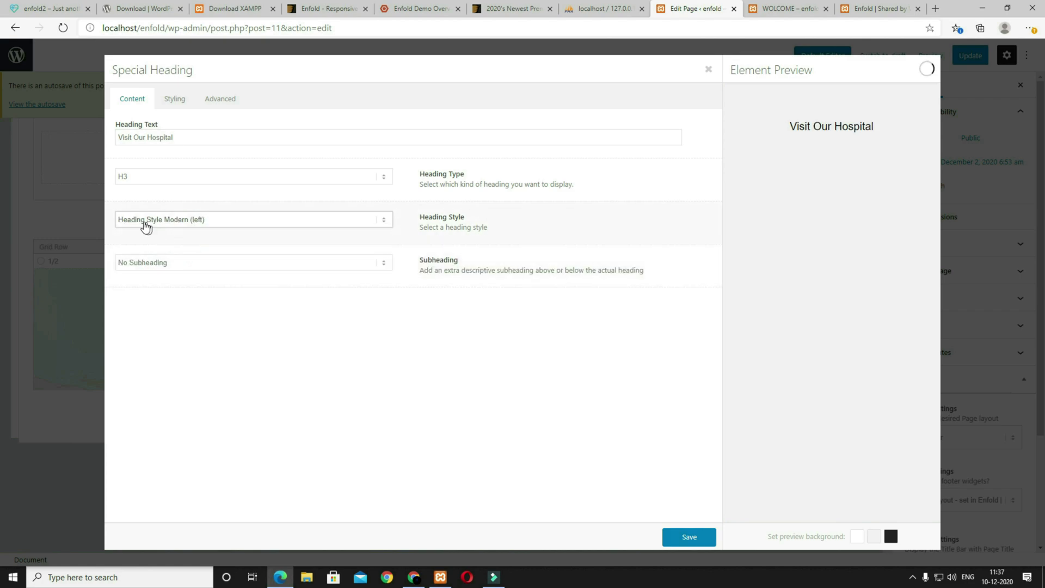
click(206, 263)
click(190, 287)
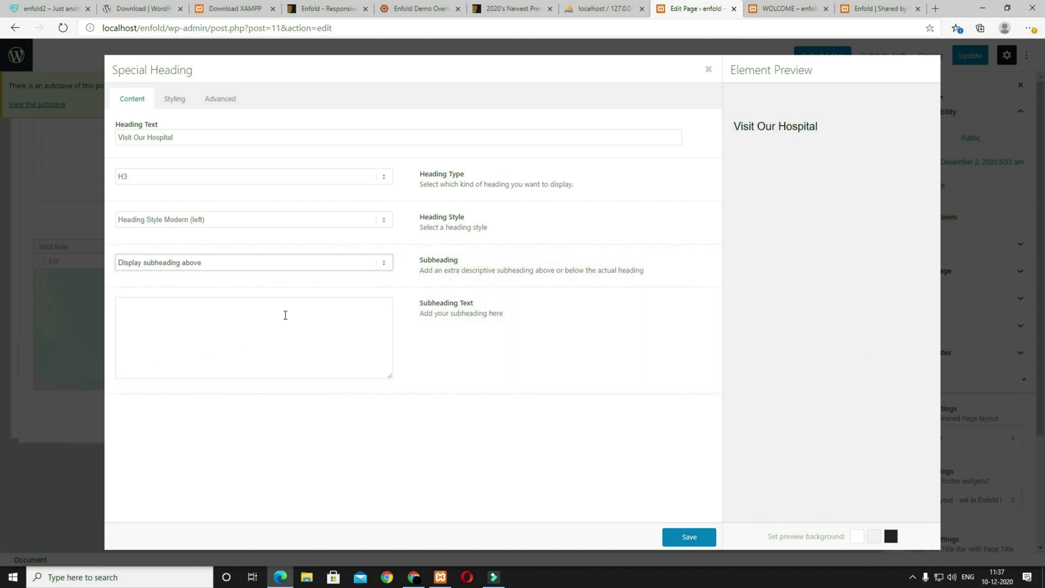
key(alt+Tab)
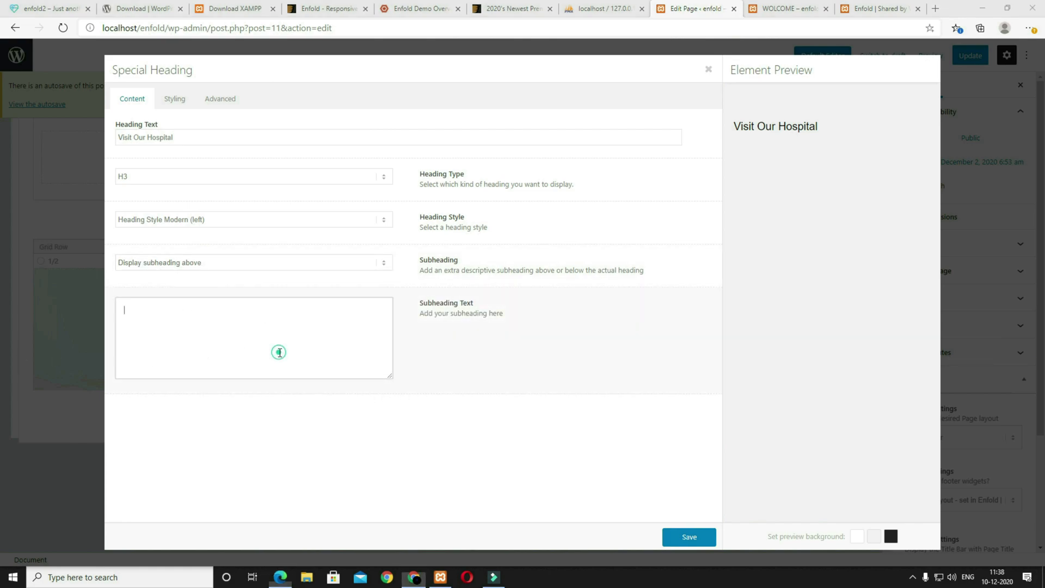
click(280, 352)
text(No better place to get you healthy again)
key(alt+Tab)
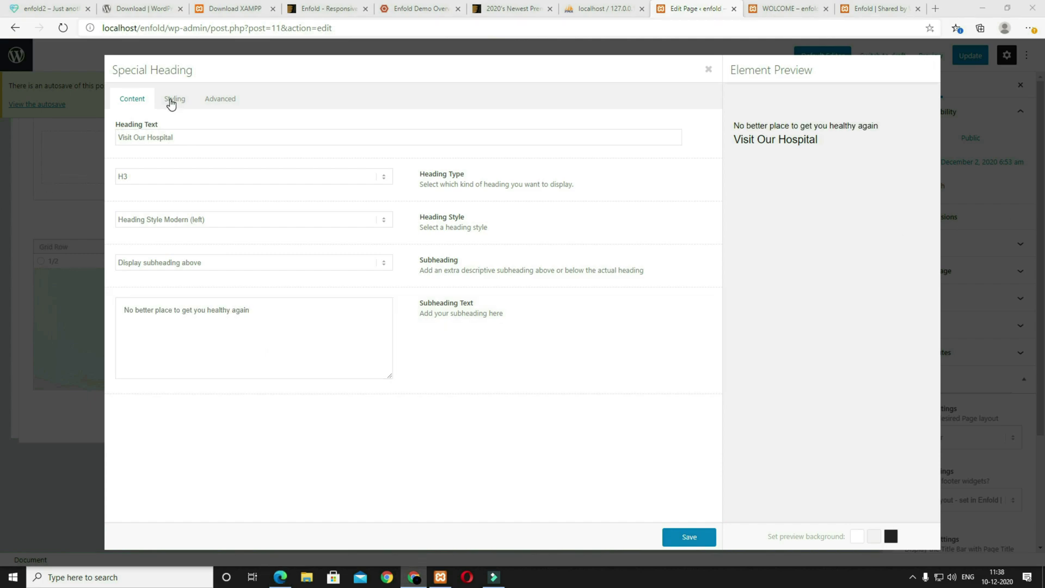
Step: Set the heading font size to 40px and the subheading to 18px
click(175, 99)
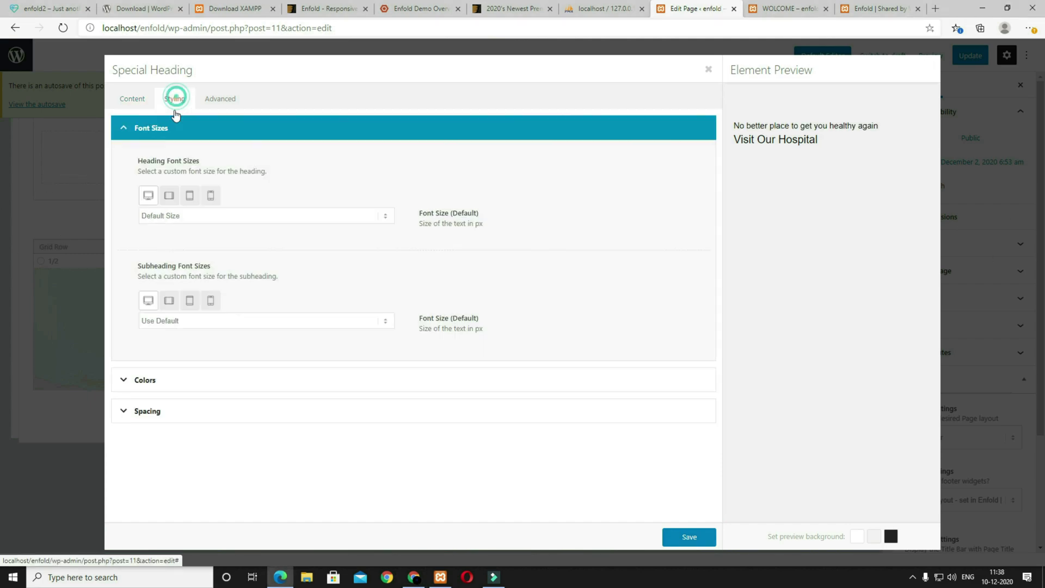
click(184, 215)
scroll(208, 353, down, 5)
click(161, 381)
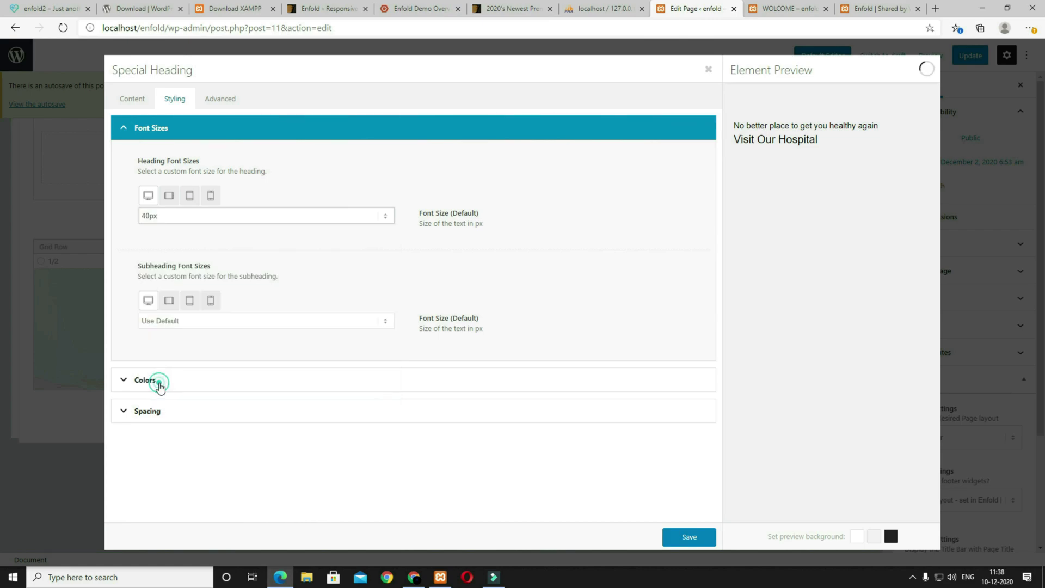
click(182, 322)
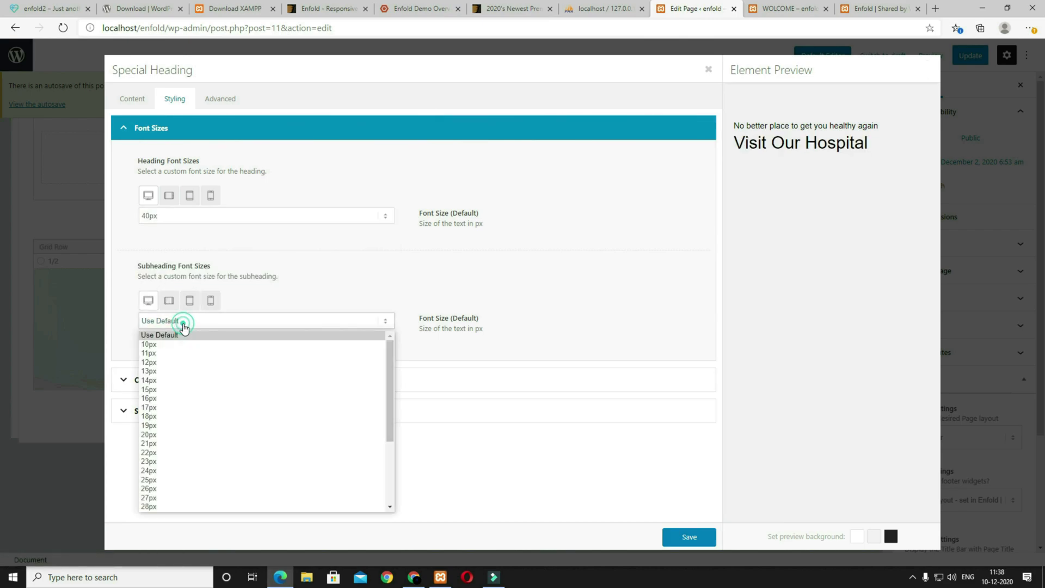
click(188, 416)
Step: Give the heading a custom light colour and 25 bottom padding, then save it
click(256, 386)
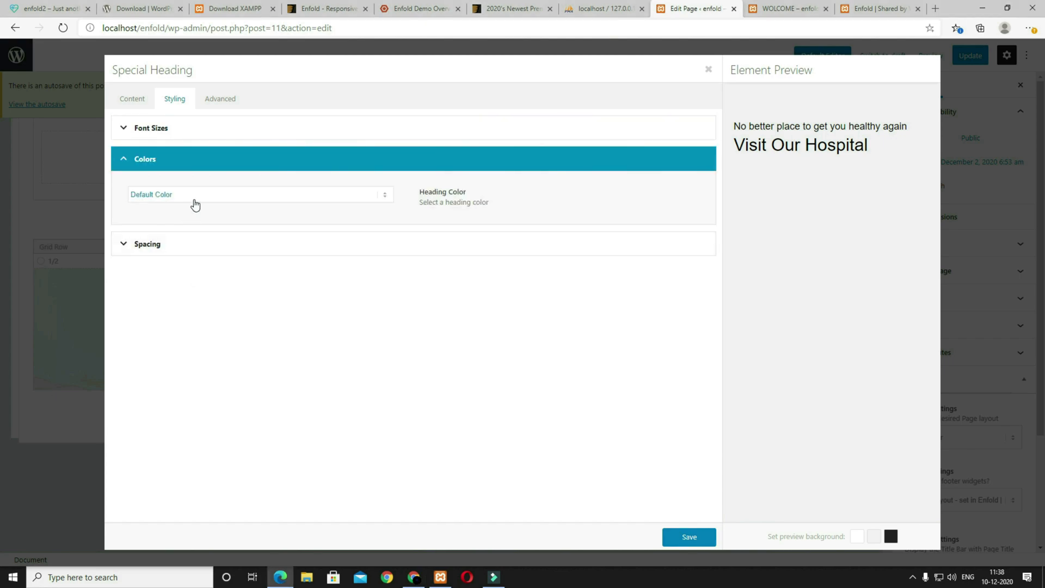
click(193, 196)
click(193, 228)
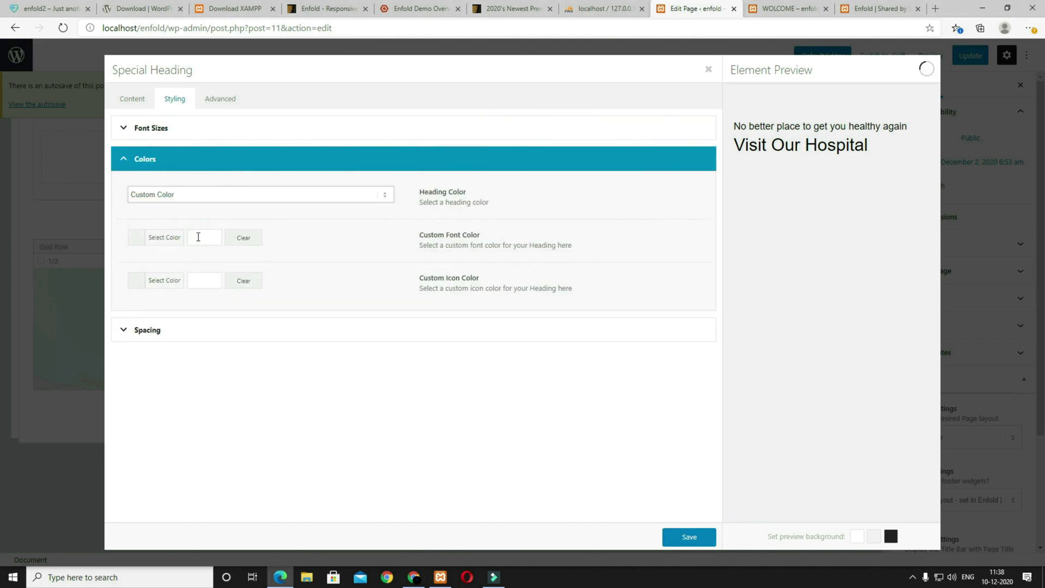
click(200, 238)
drag(186, 307, 116, 252)
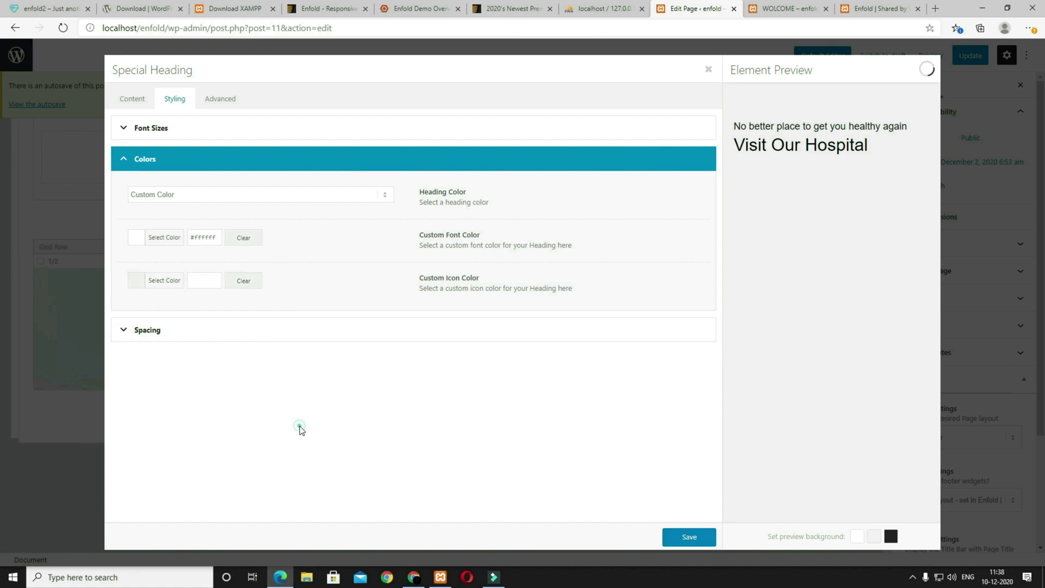
click(162, 335)
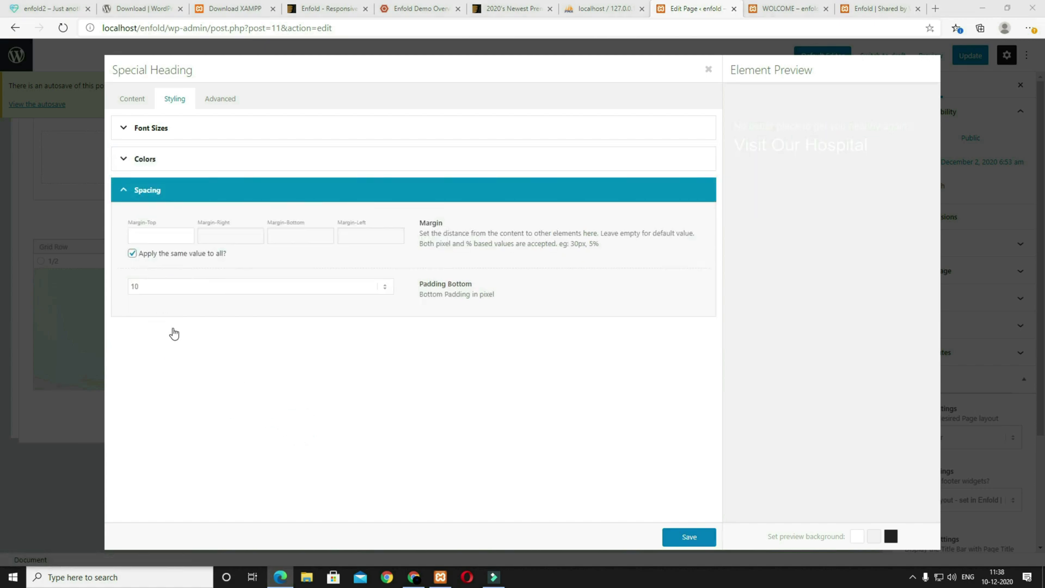
click(153, 287)
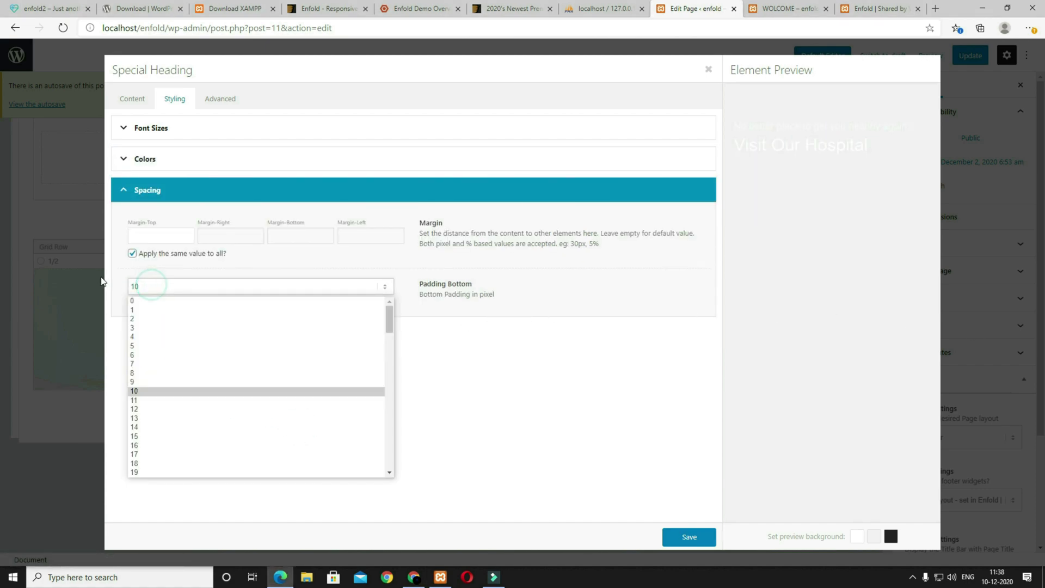
click(251, 430)
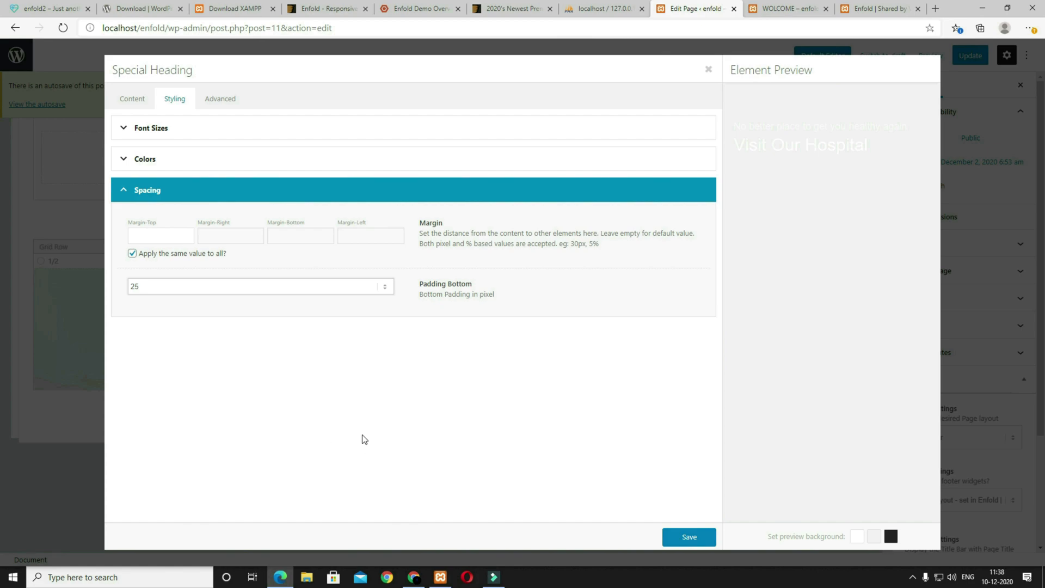
click(699, 539)
click(931, 56)
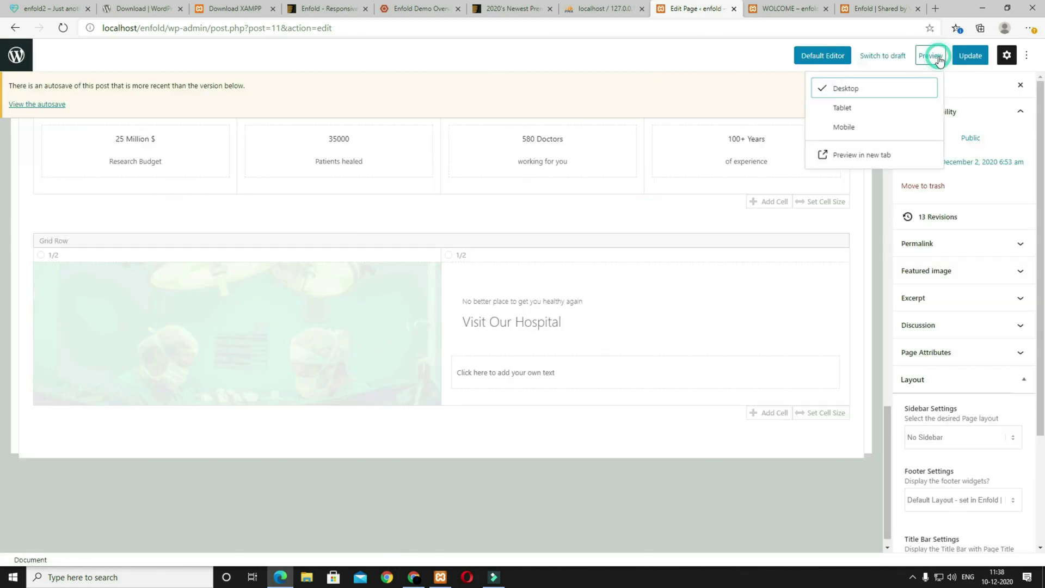
click(852, 162)
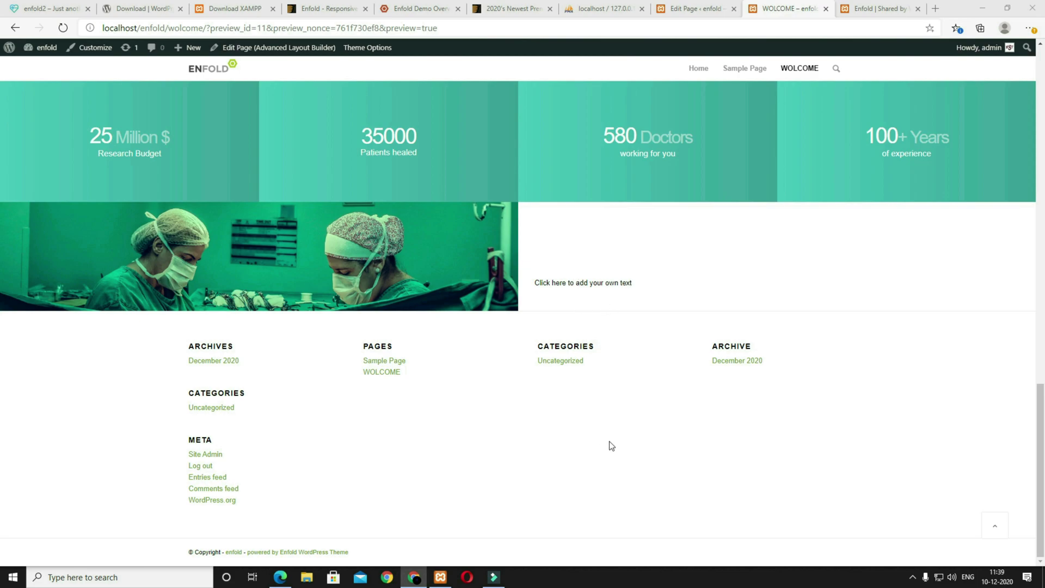
click(705, 14)
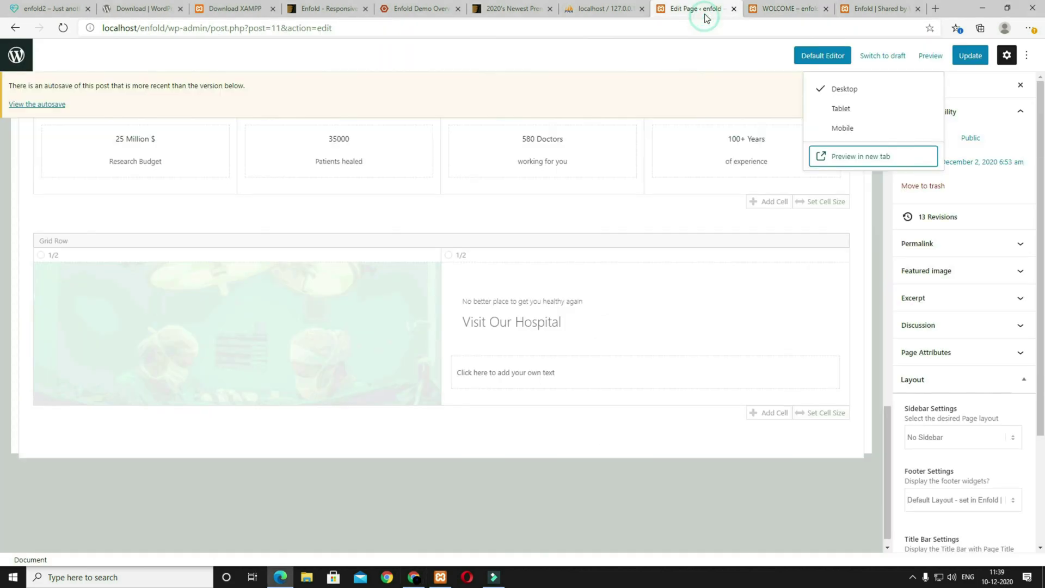
Step: Center the right cell vertically, set padding 160/80/160/30px and a #399390 teal background
click(485, 256)
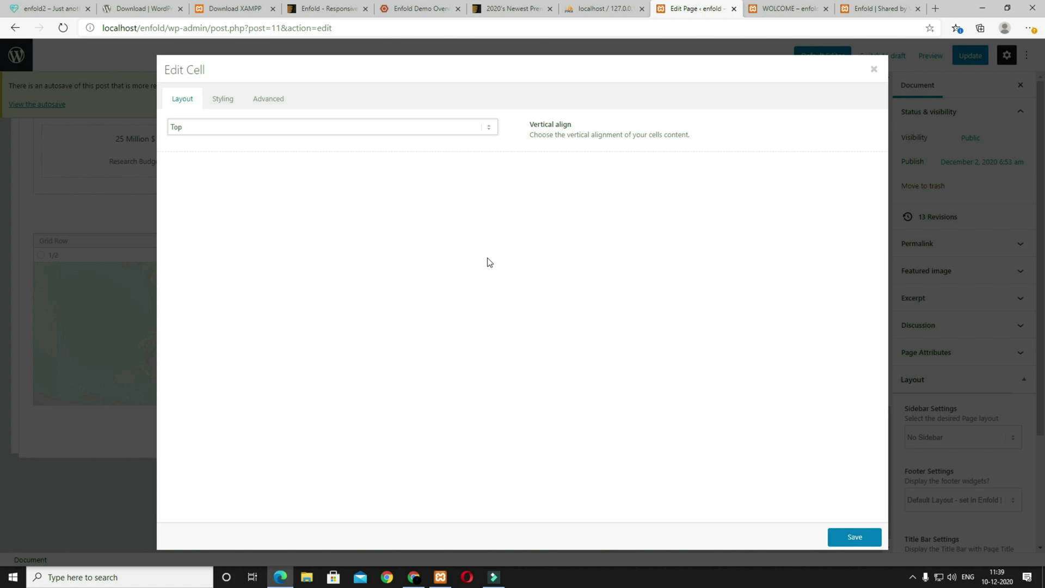
click(446, 127)
click(429, 150)
click(222, 99)
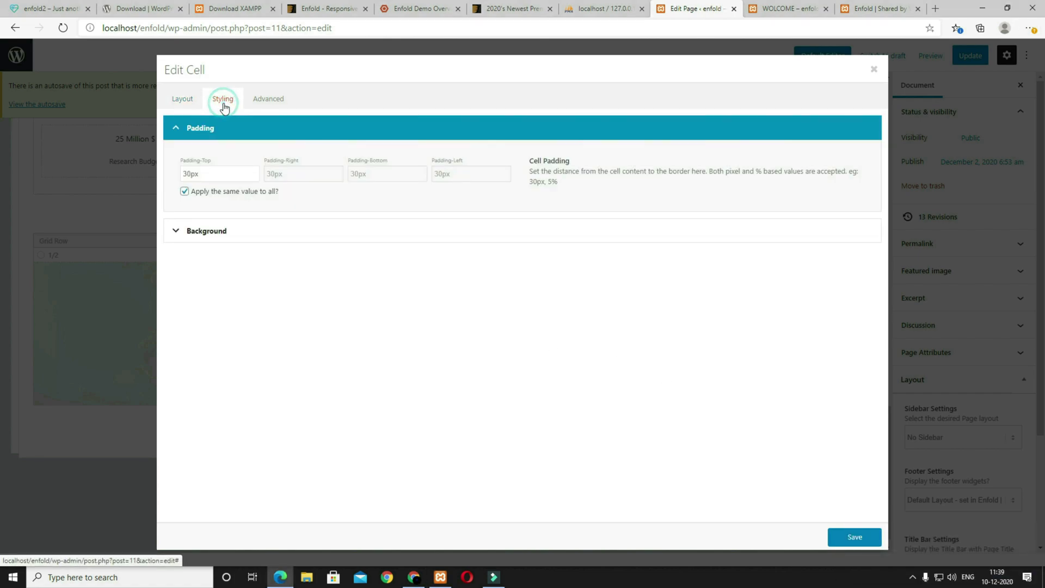
click(183, 192)
drag(188, 175, 176, 175)
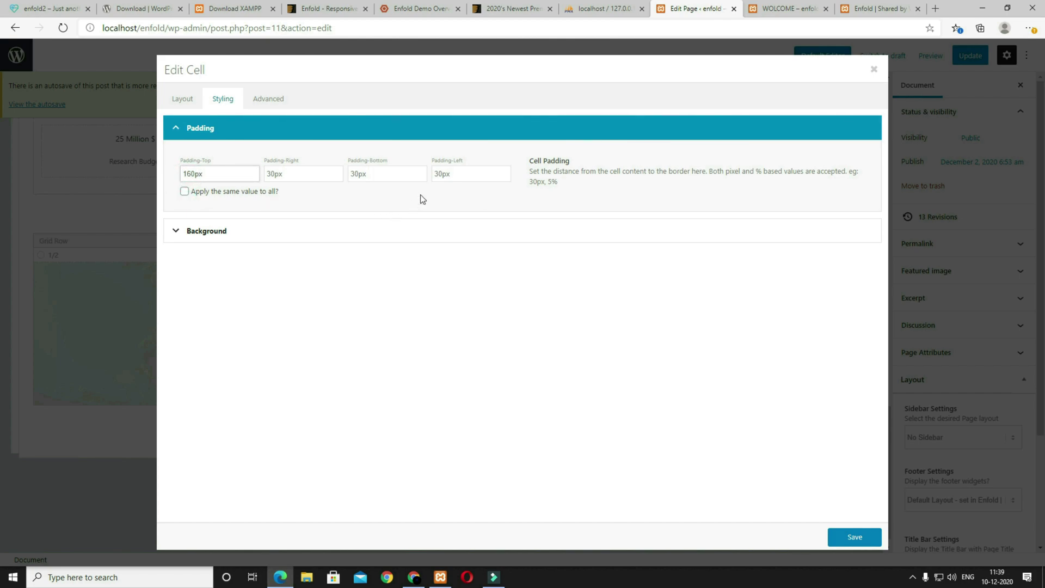
drag(271, 173, 263, 174)
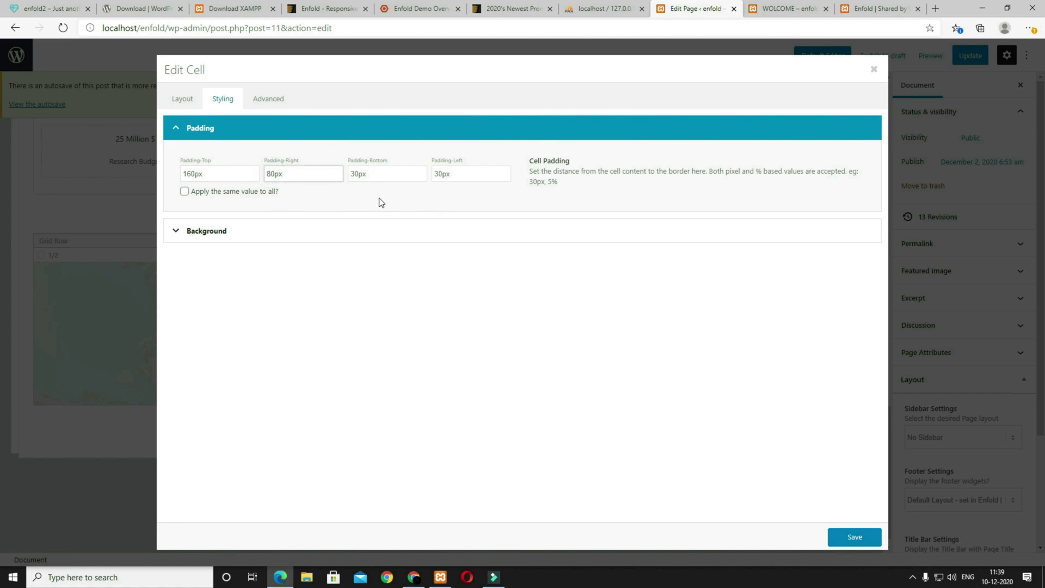
drag(356, 175, 347, 175)
drag(439, 174, 433, 175)
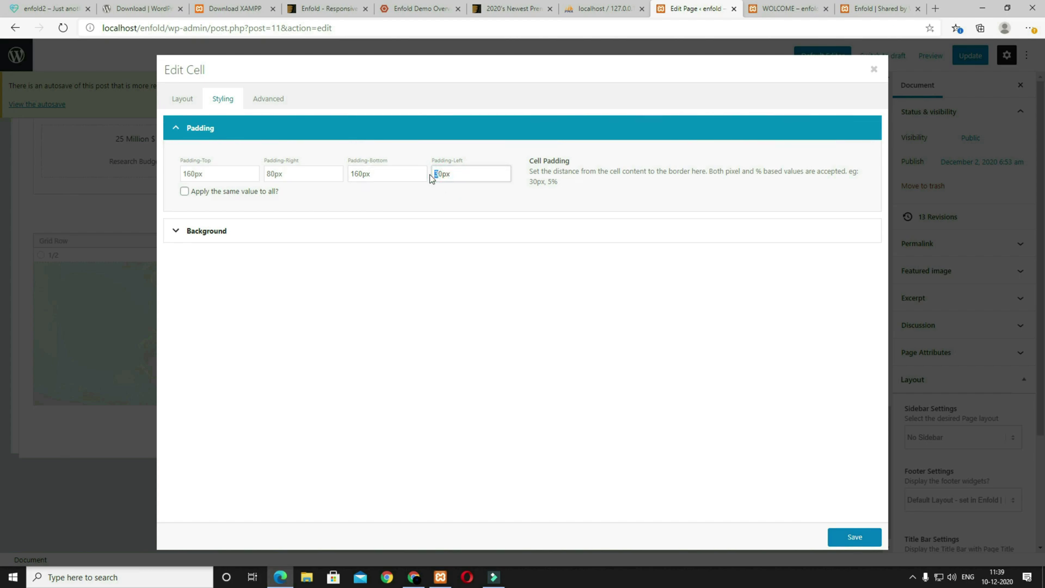
click(390, 232)
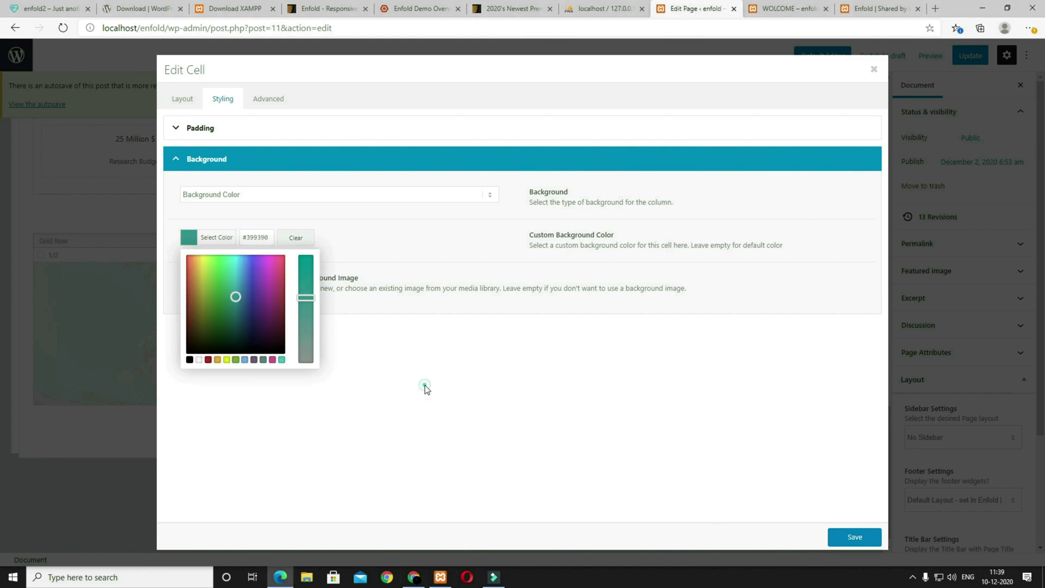
click(424, 384)
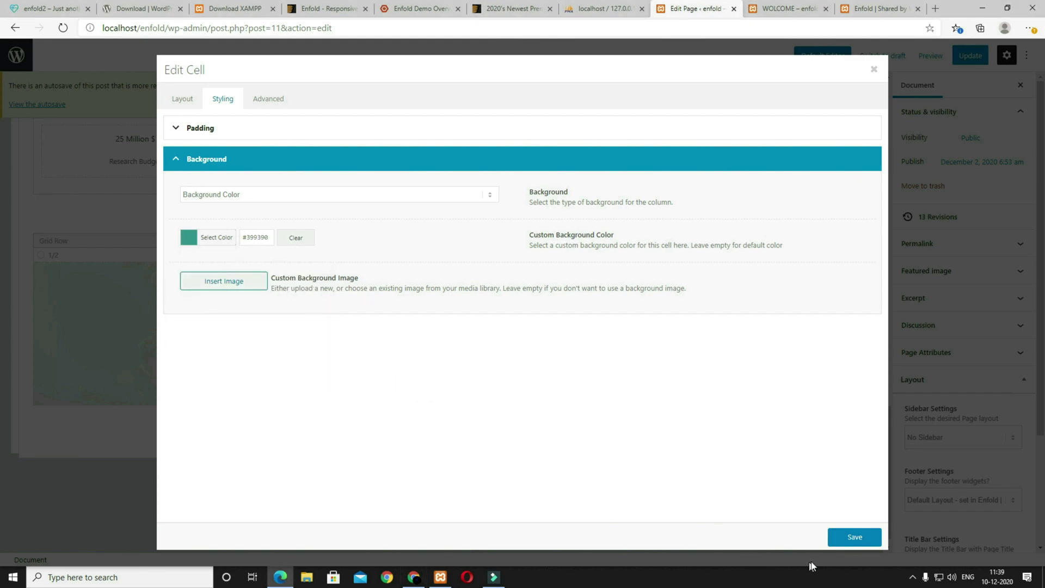
click(862, 548)
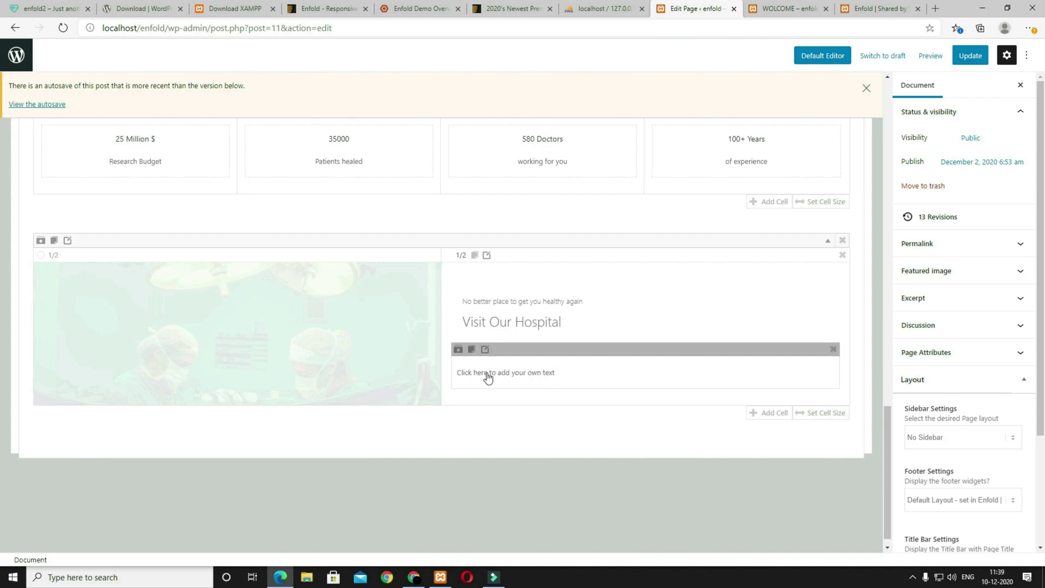
Step: Replace the text block's placeholder line with the Lorem ipsum paragraph and save
click(542, 375)
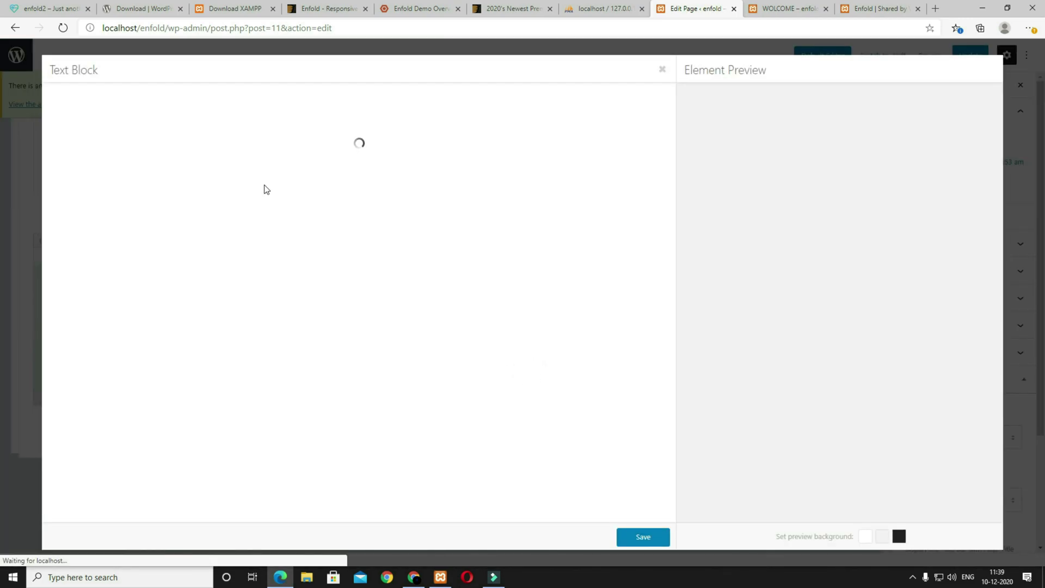
click(136, 259)
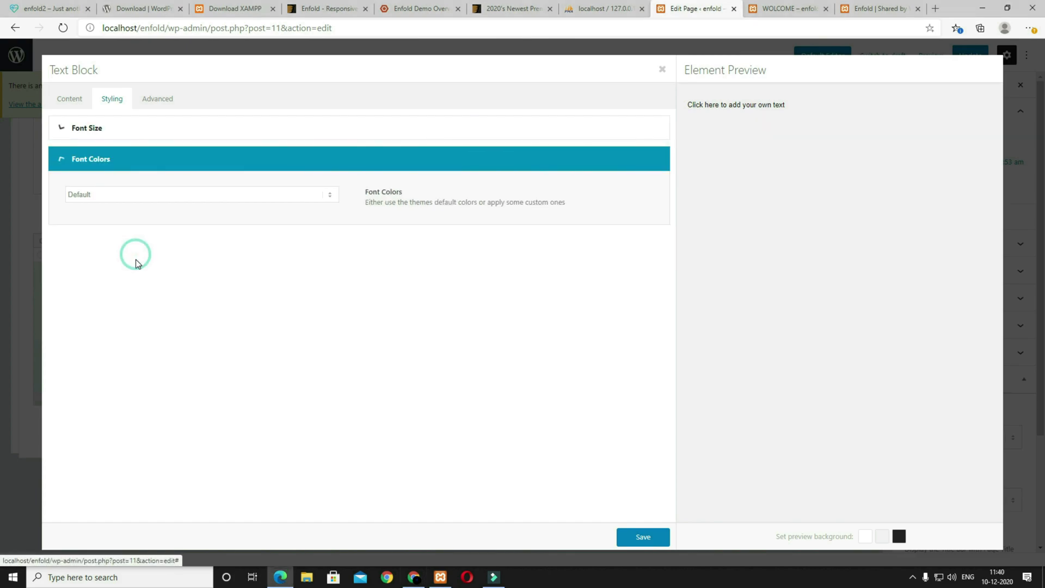
click(69, 99)
triple_click(223, 197)
text(Lorem ipsum dolor sit amet, consectetuer adipiscing elit. Aenean commodo ligula eget dolor. Aenean massa. Cum sociis natoque penatibus et magnis dis parturient montes, nascetur ridiculus mus.)
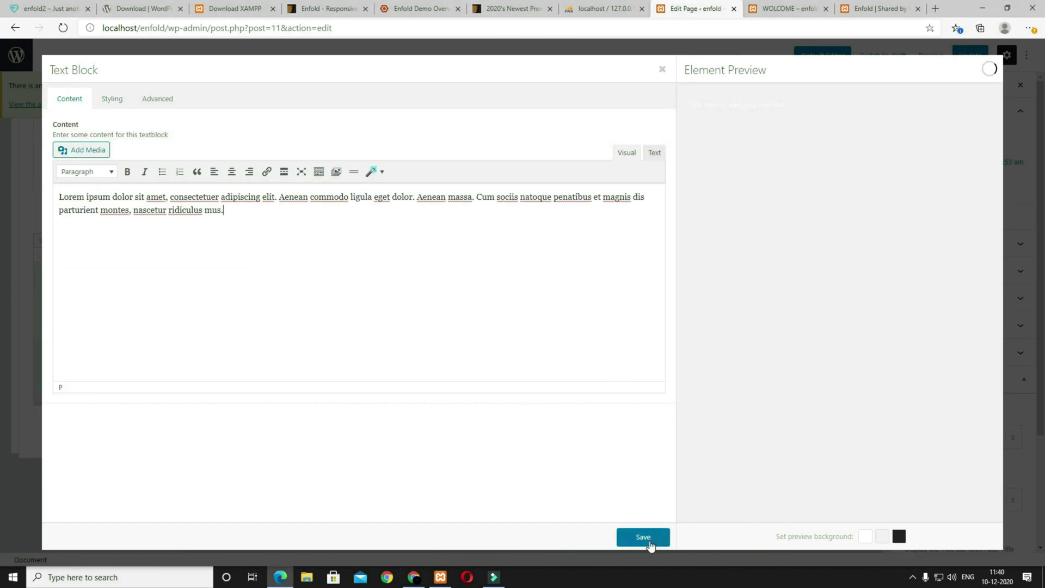
click(642, 537)
Step: Preview the page and compare the Visit Our Hospital row with the enfold2 demo site
click(930, 57)
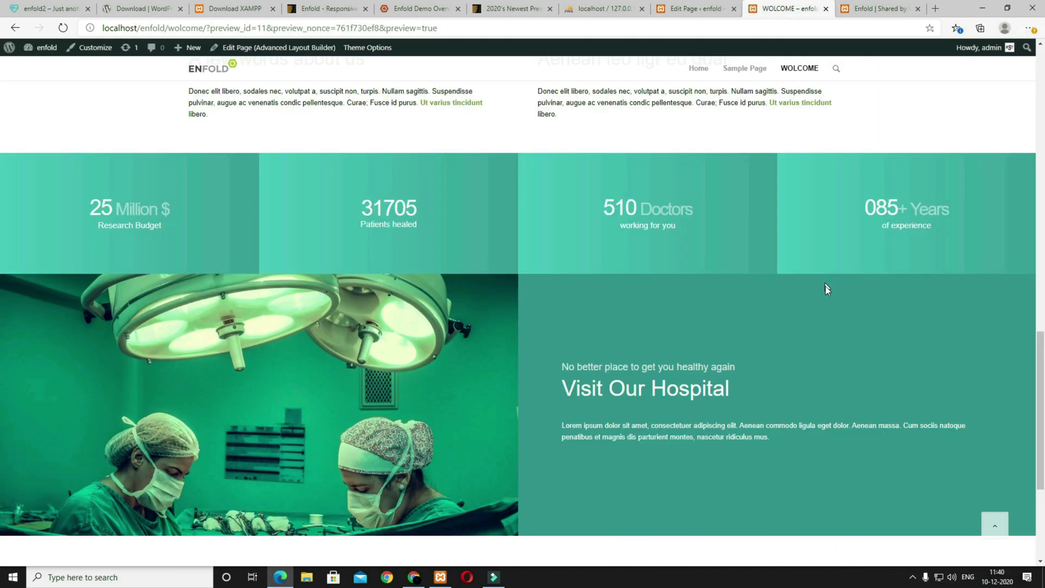
scroll(493, 223, down, 4)
scroll(896, 384, up, 4)
click(696, 8)
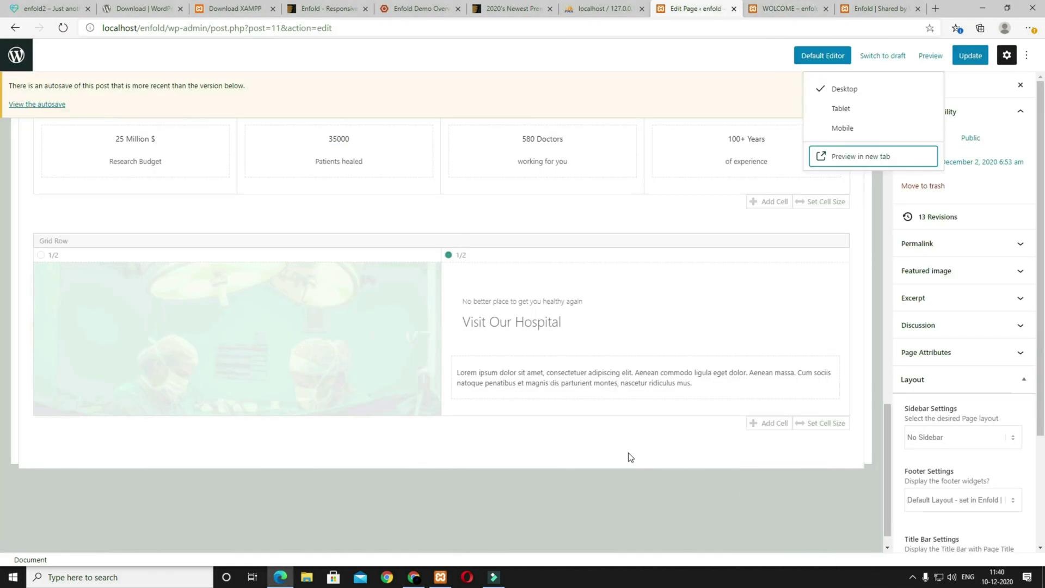
click(50, 8)
scroll(391, 404, down, 6)
scroll(393, 406, down, 6)
scroll(370, 397, up, 4)
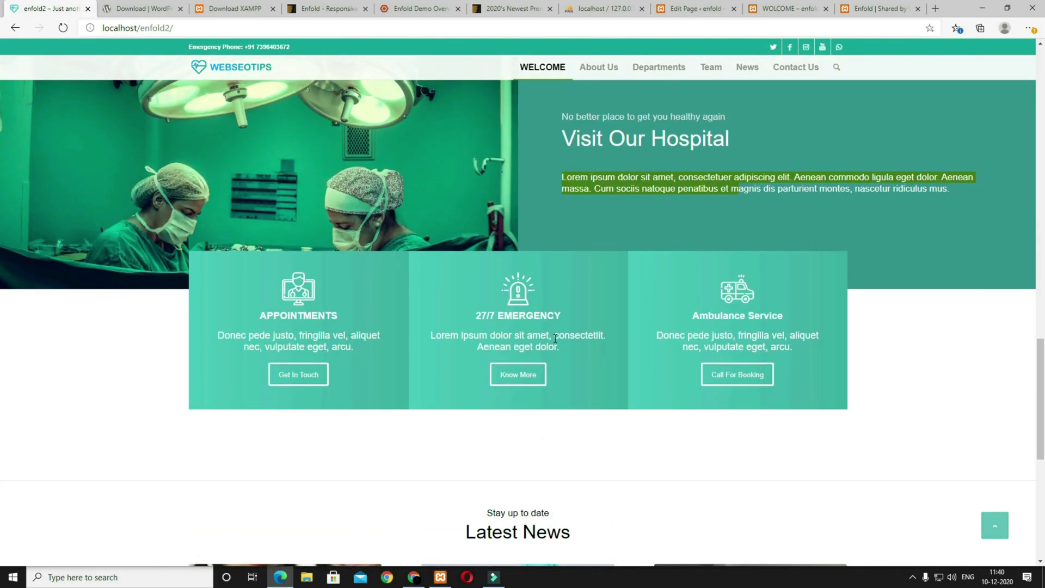
scroll(552, 337, up, 10)
scroll(331, 389, down, 5)
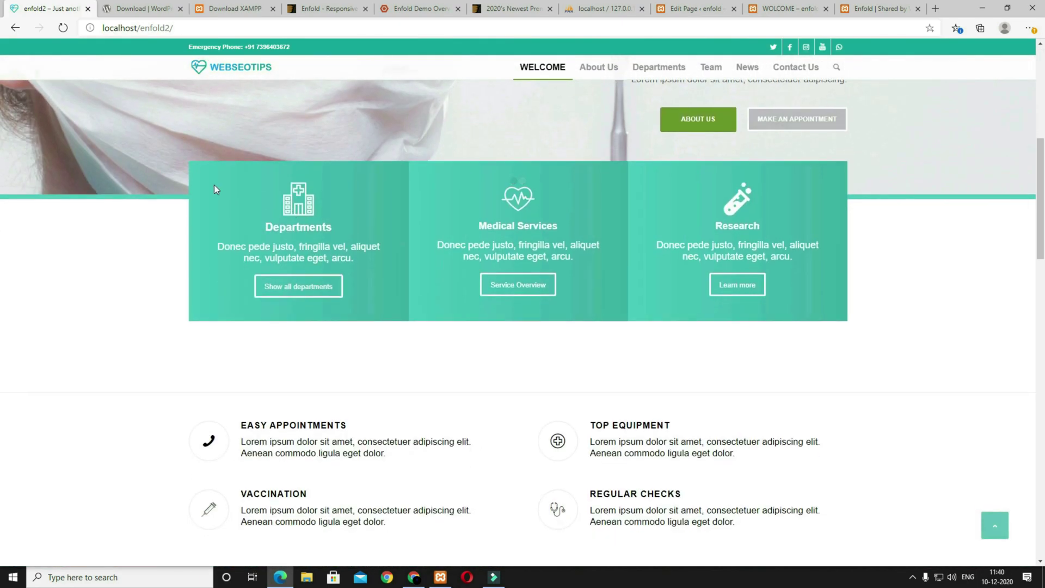
click(690, 8)
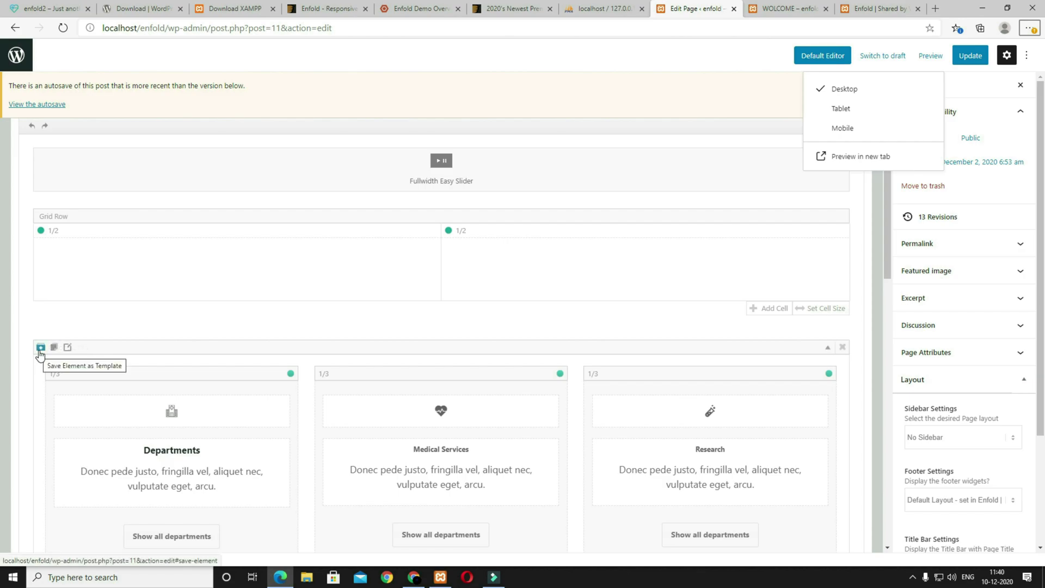
Step: Save the three-column section as a template named 'ICON BOX WITH - PADDING'
click(40, 348)
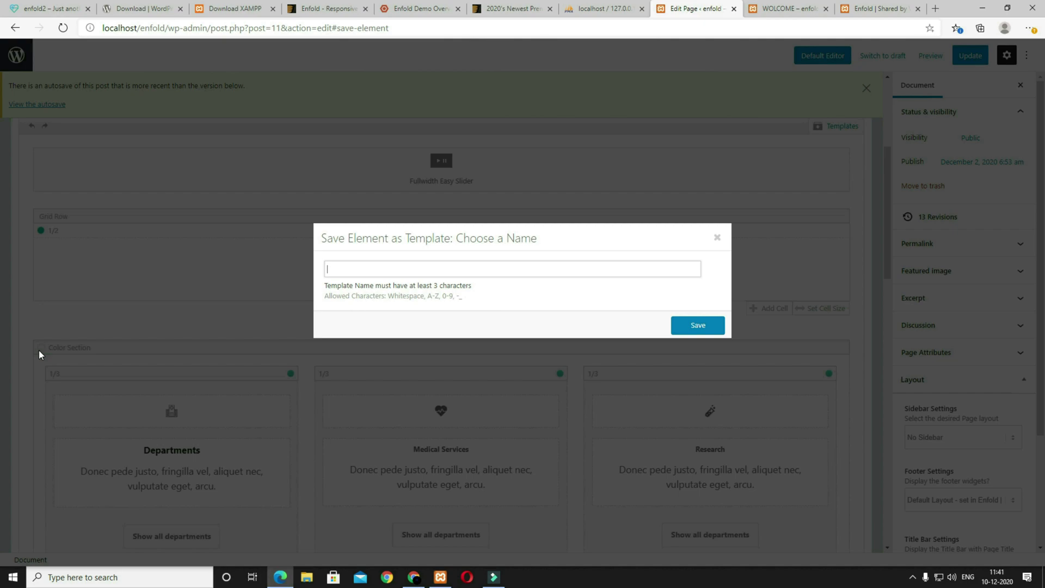
text(ICON BOX WITH - PADDING)
click(698, 327)
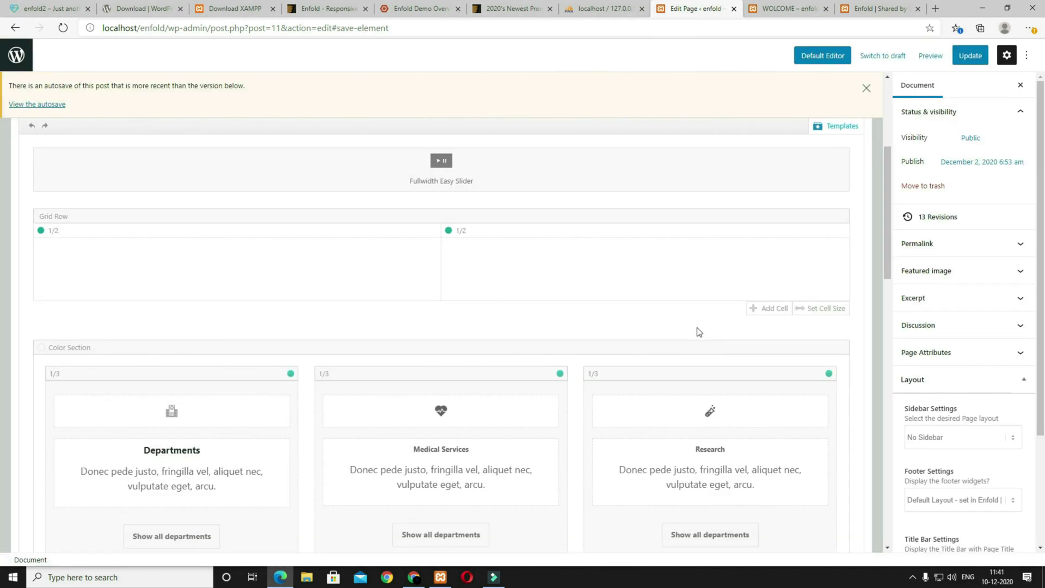
Step: Insert a copy of the ICON BOX WITH - PADDING template from the saved templates list
scroll(435, 388, down, 7)
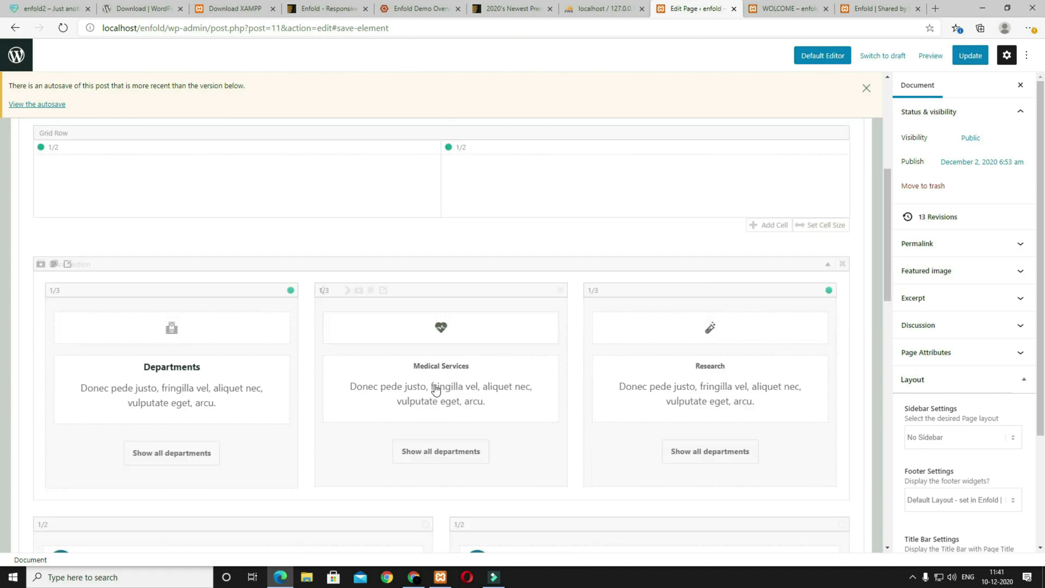
scroll(436, 389, down, 10)
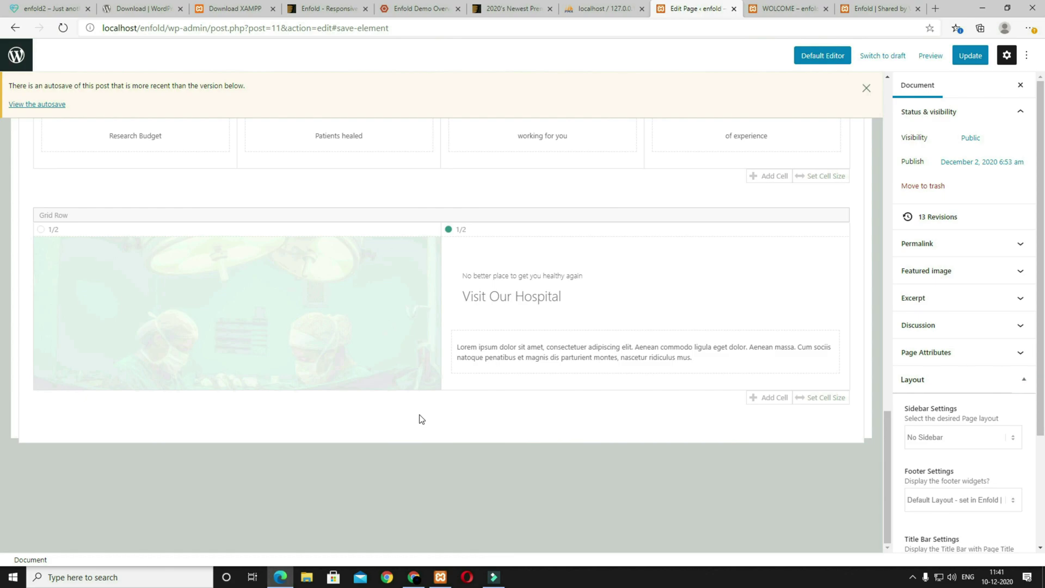
scroll(481, 439, up, 20)
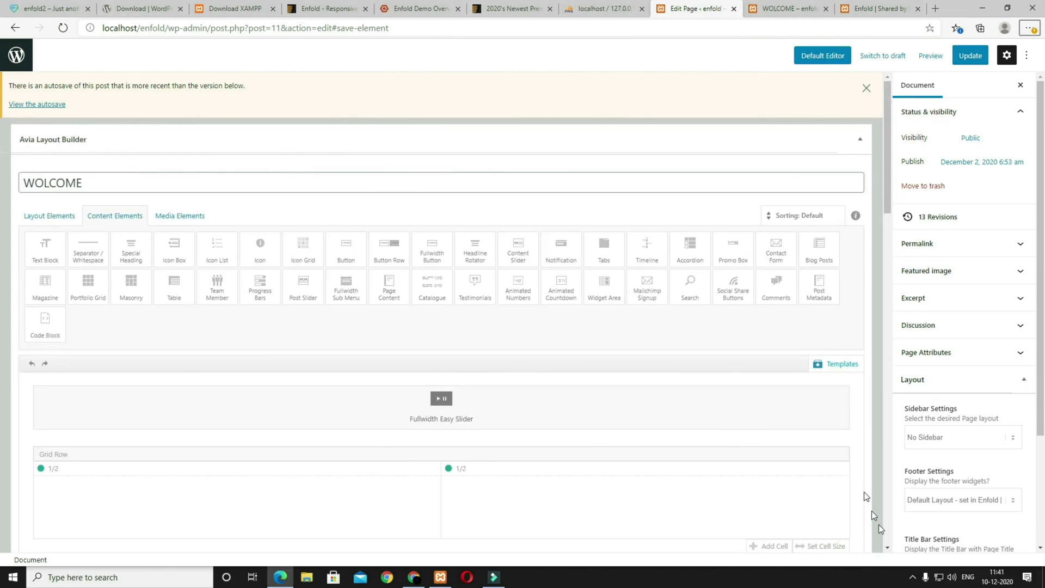
click(834, 365)
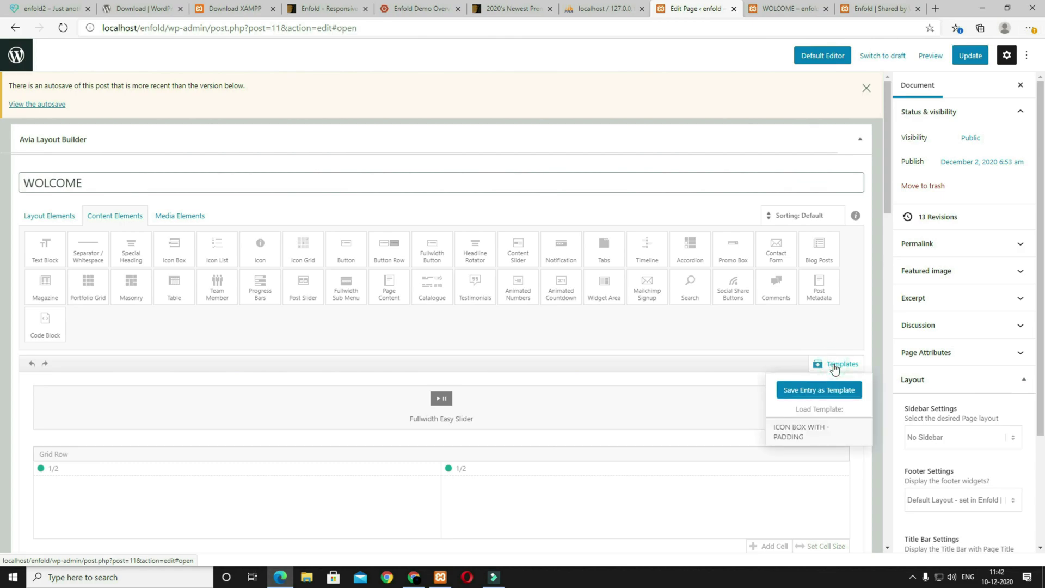
click(793, 439)
Step: Preview the page to check the copied teal Departments row below Visit Our Hospital
scroll(625, 478, down, 20)
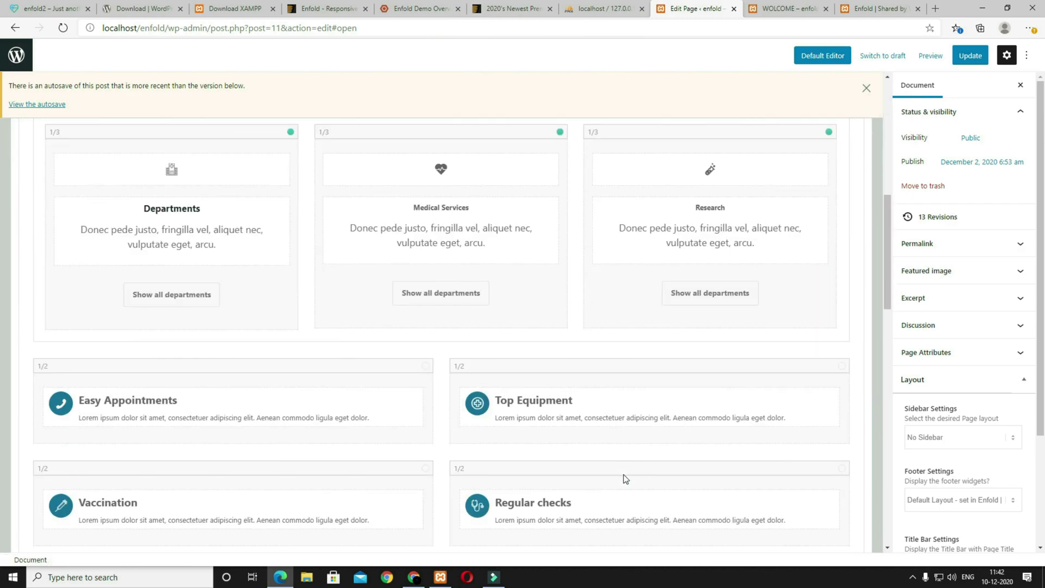
scroll(409, 468, up, 3)
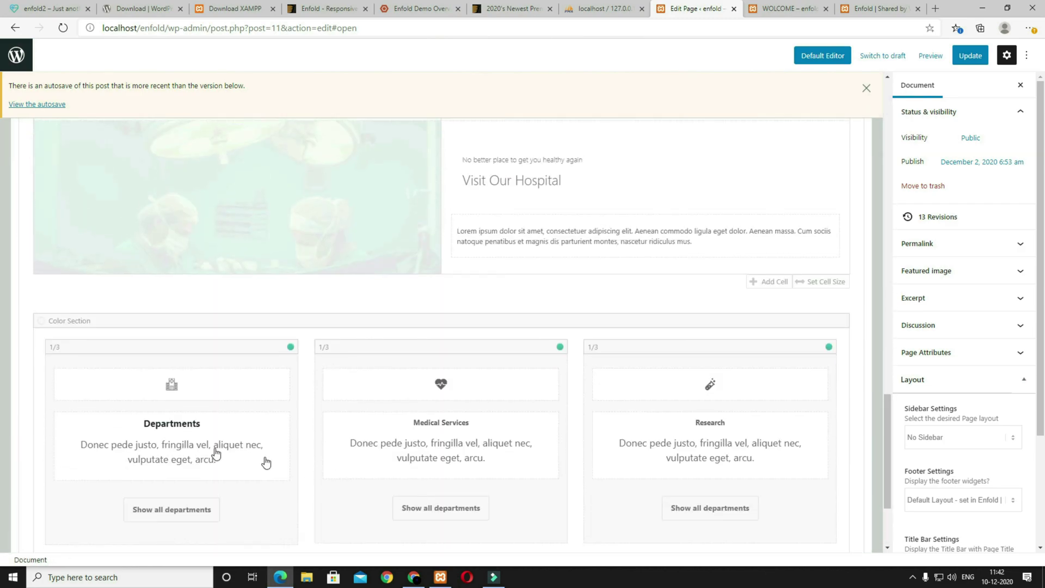
click(919, 62)
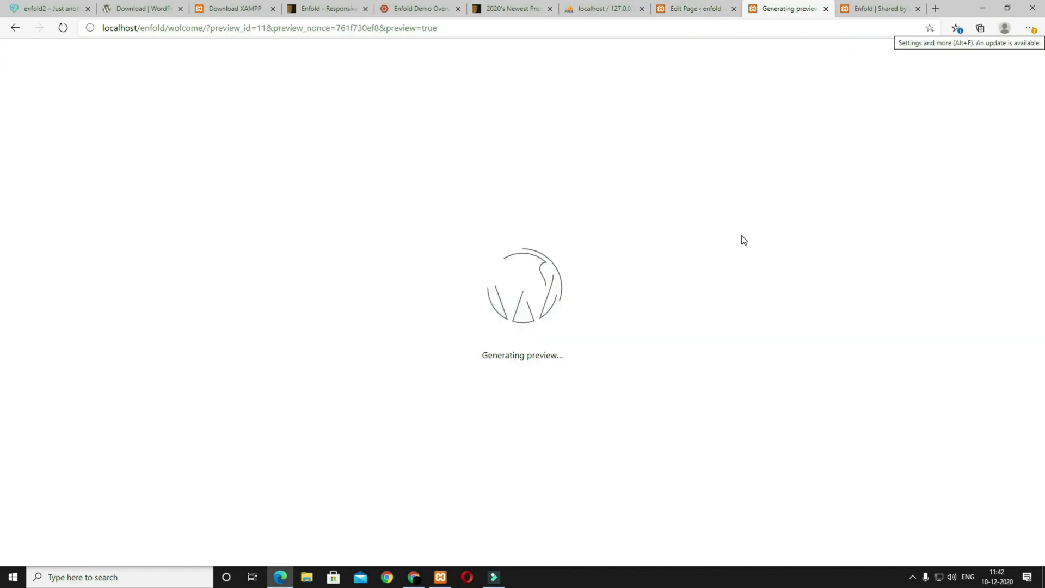
scroll(667, 382, down, 8)
scroll(667, 382, down, 3)
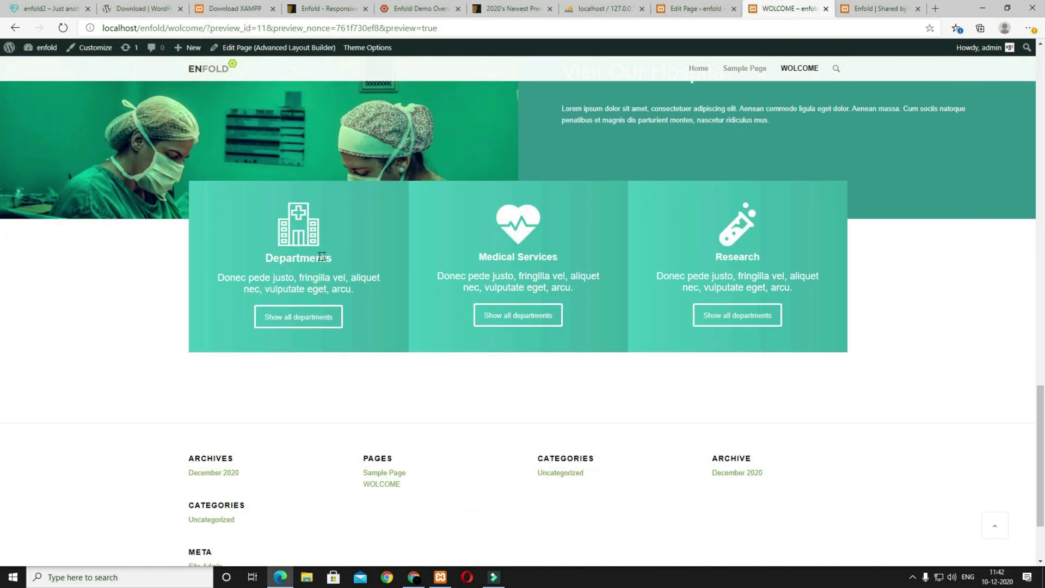
click(689, 8)
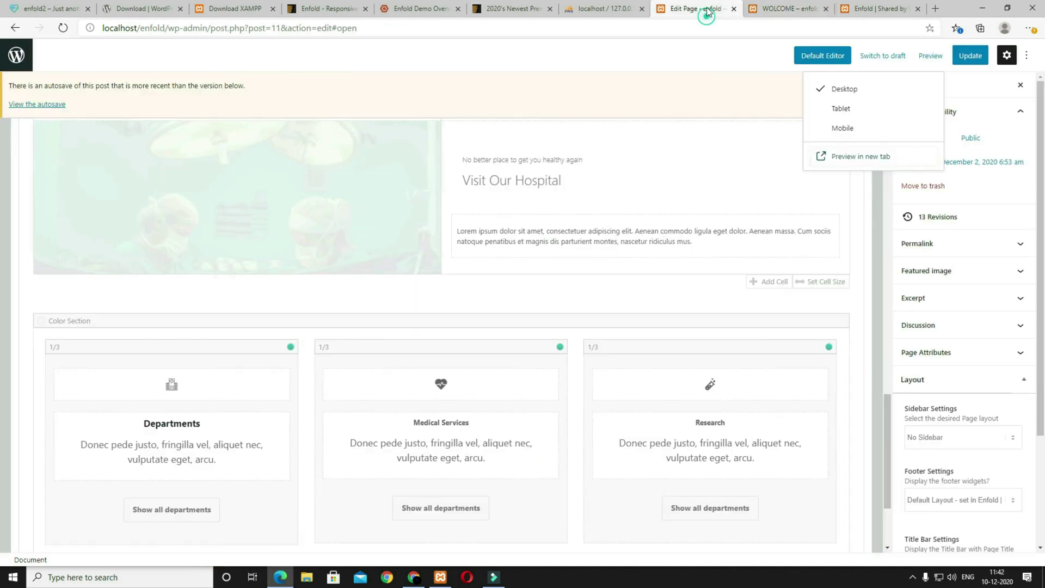
Step: Change the first column's icon to the doctor icon
click(188, 389)
scroll(405, 240, down, 3)
scroll(405, 240, down, 10)
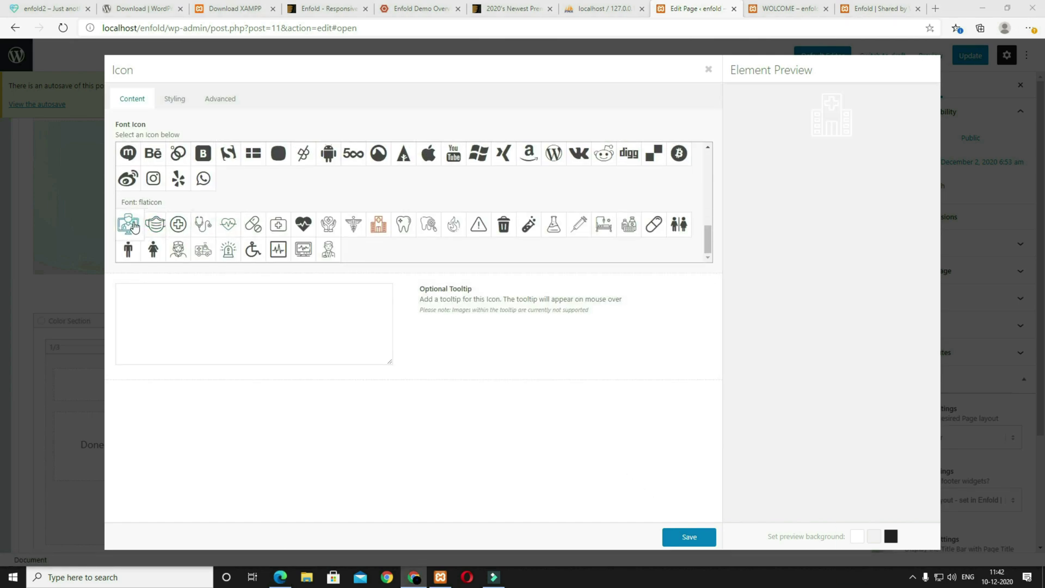
click(134, 227)
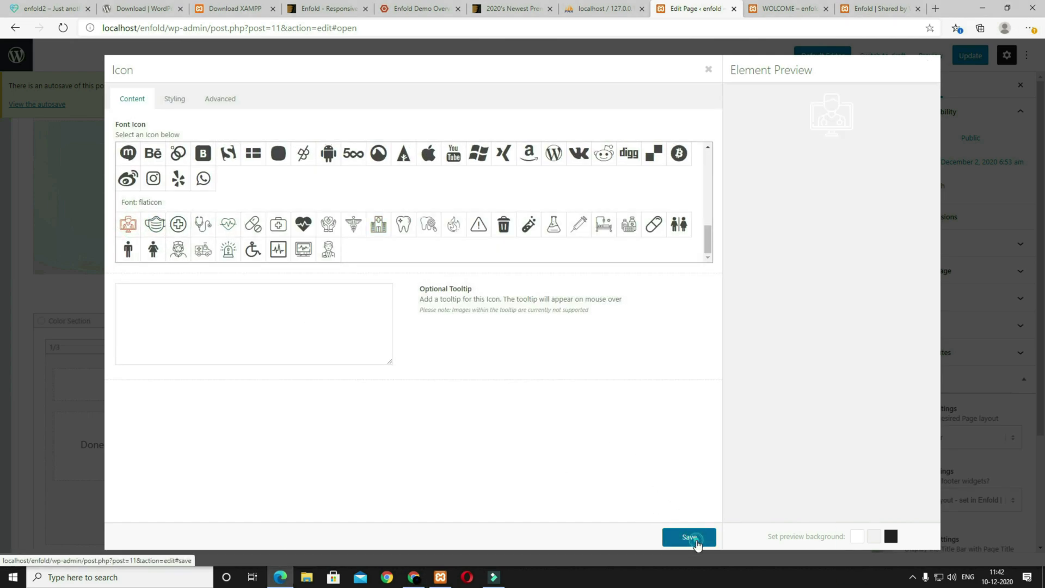
click(689, 537)
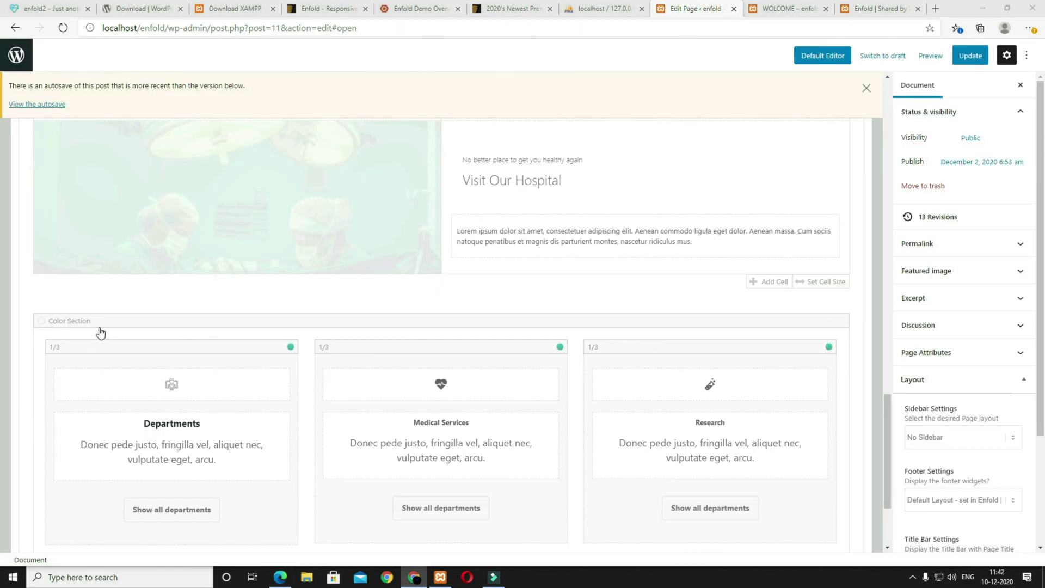
Step: Keep the APPOINTMENTS heading text and relabel the first column's button 'Get In Touch'
click(226, 442)
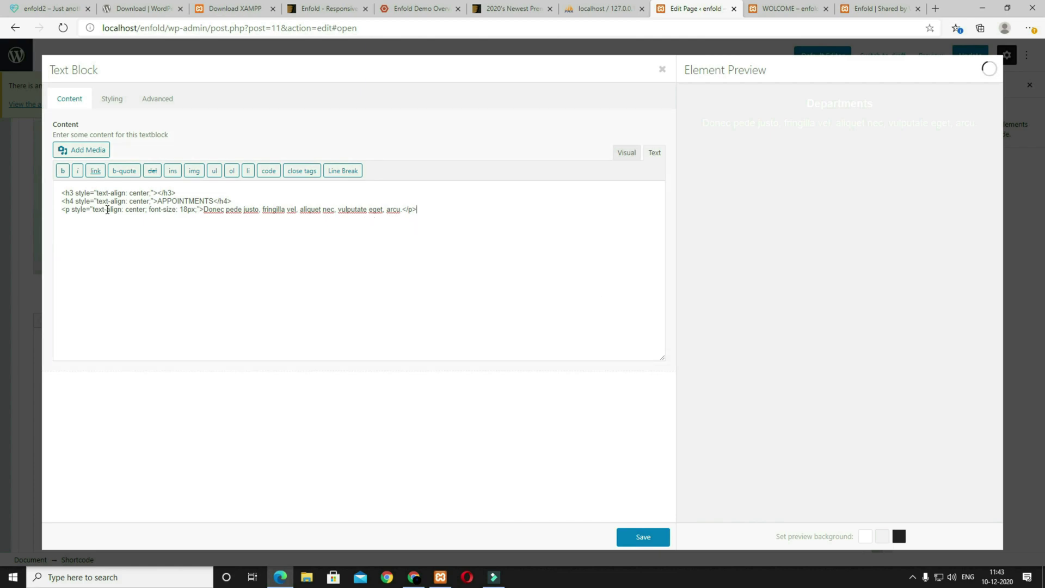
click(643, 537)
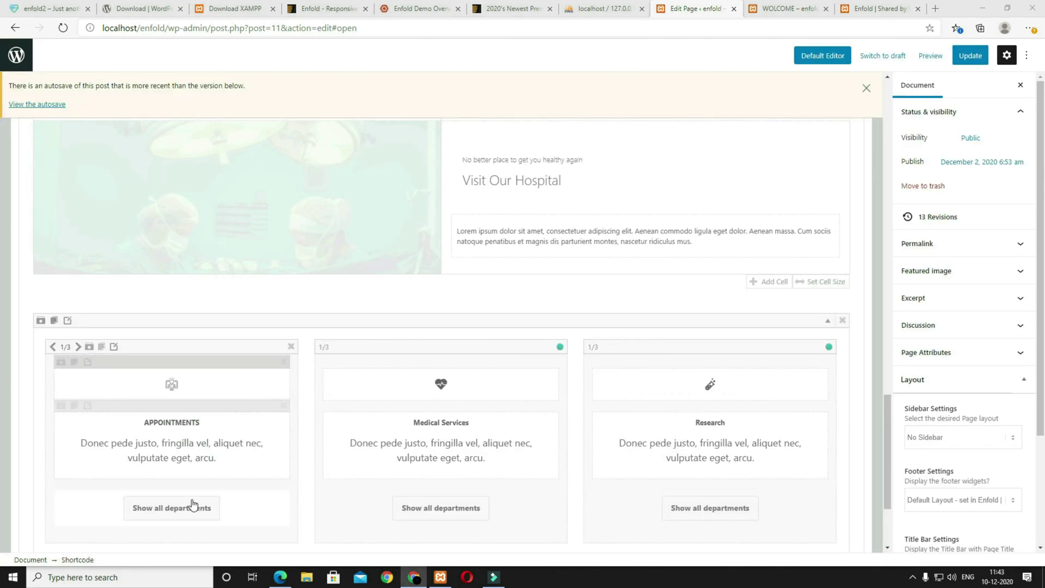
click(166, 516)
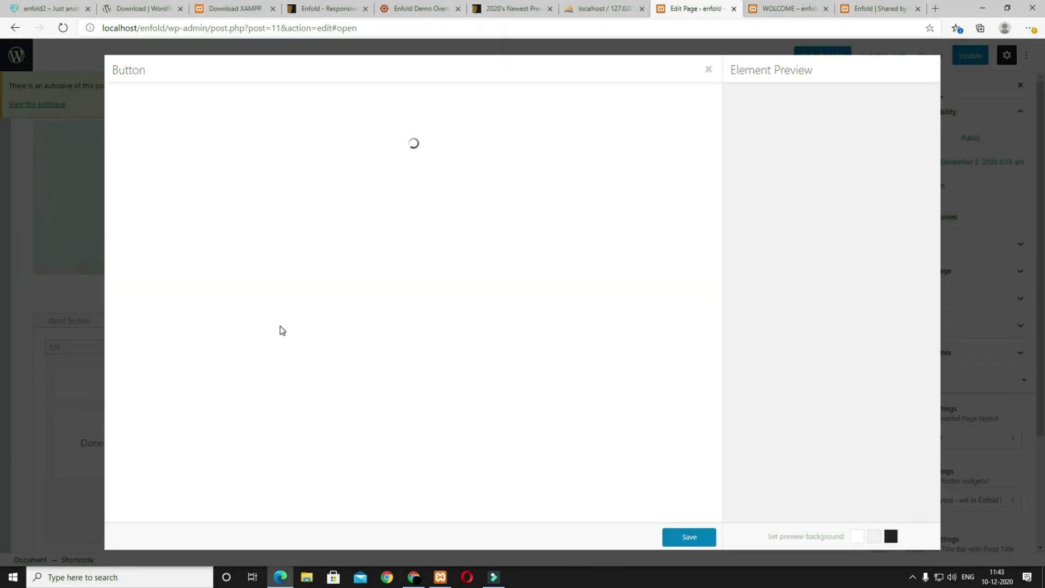
text(Get In Touch)
click(689, 537)
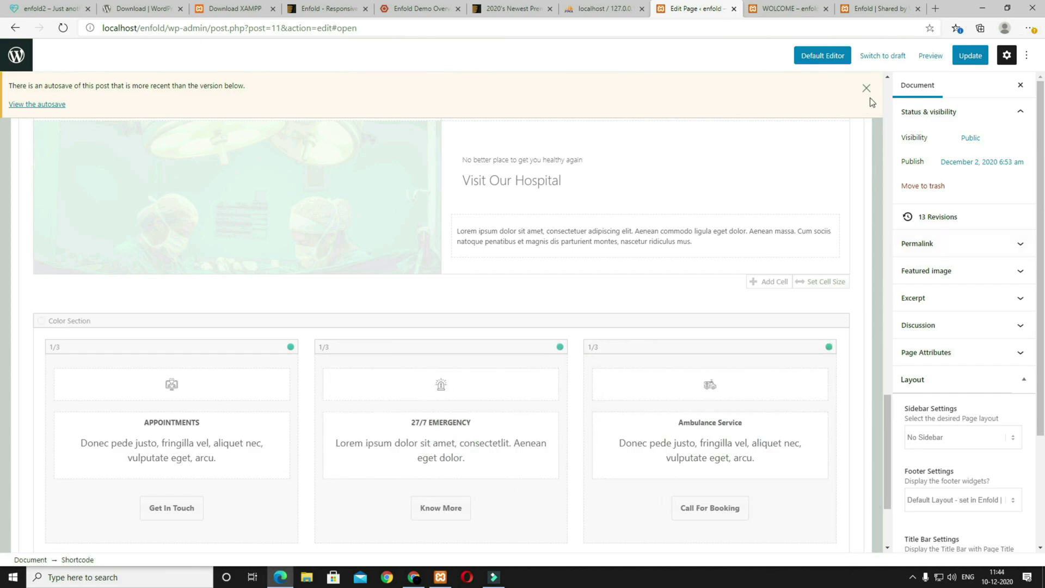
click(930, 56)
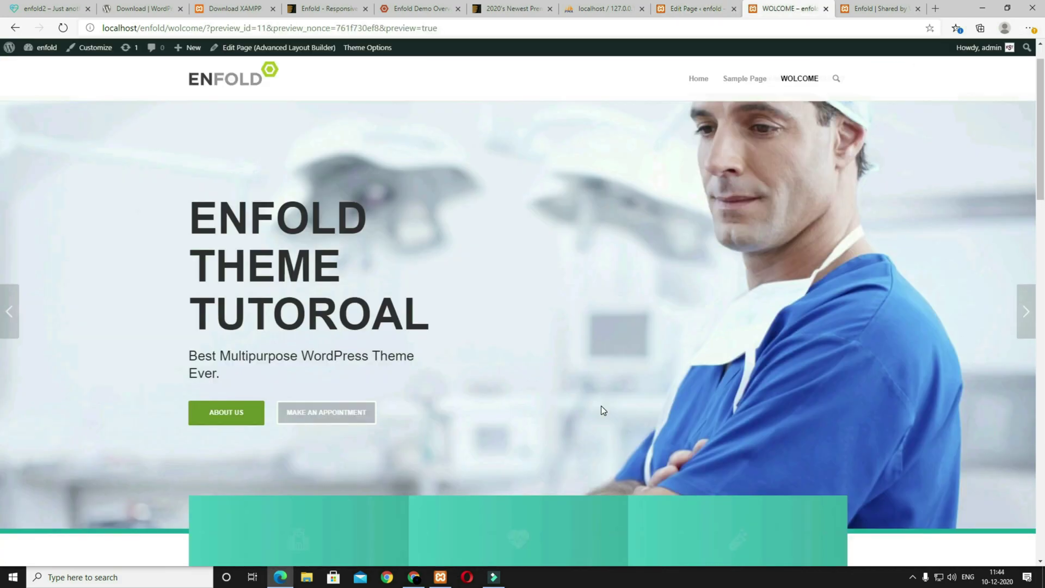
scroll(600, 406, down, 10)
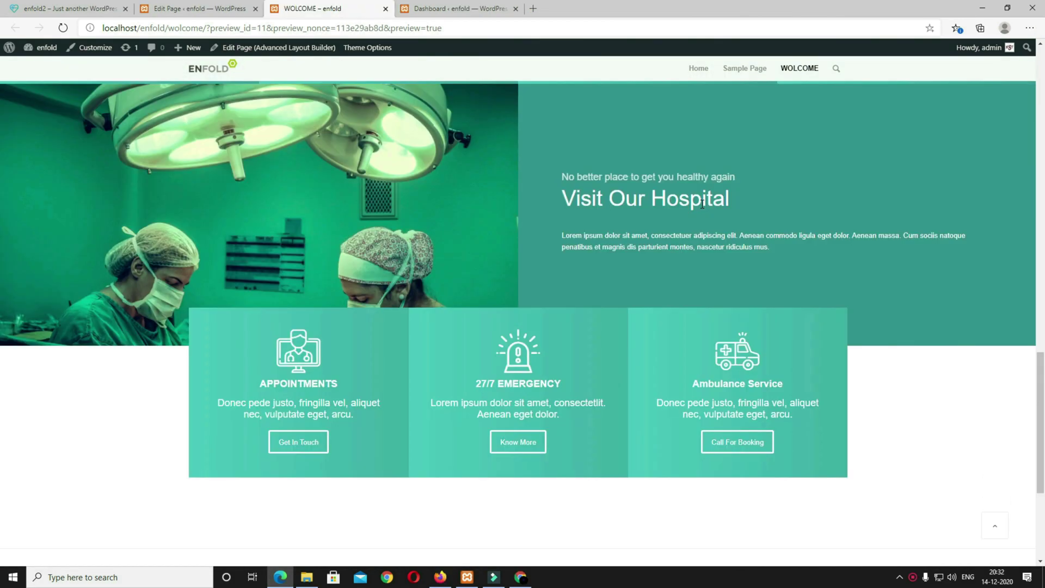
click(70, 8)
scroll(633, 356, down, 8)
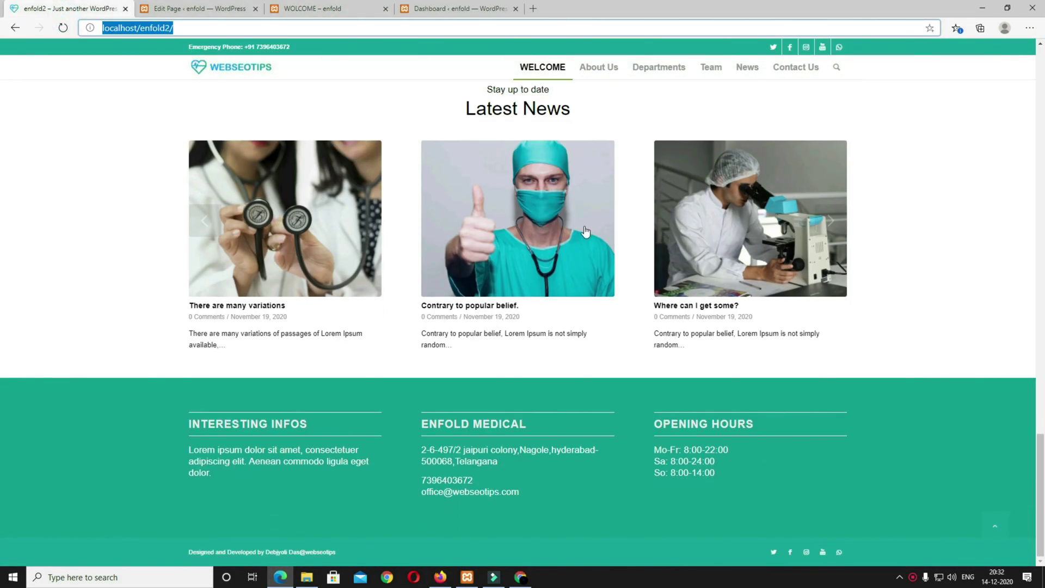
scroll(593, 293, up, 4)
triple_click(585, 346)
scroll(599, 351, down, 5)
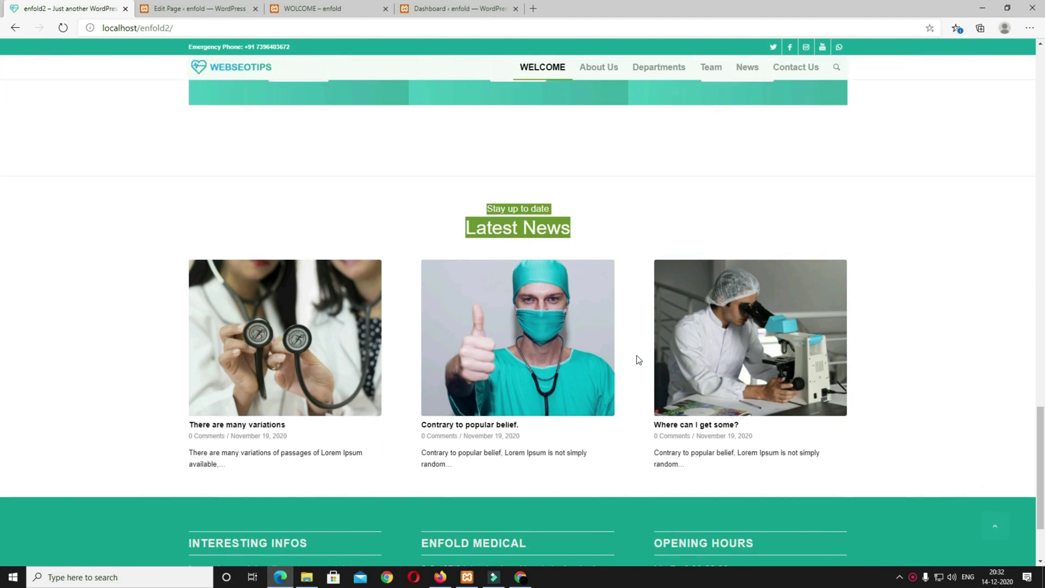
click(827, 223)
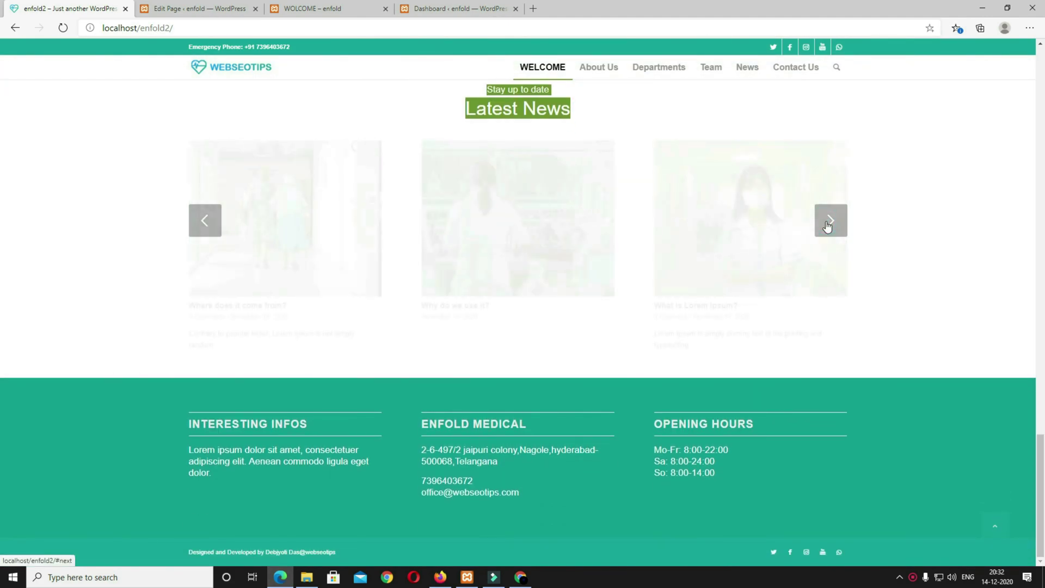
scroll(618, 245, up, 4)
click(626, 337)
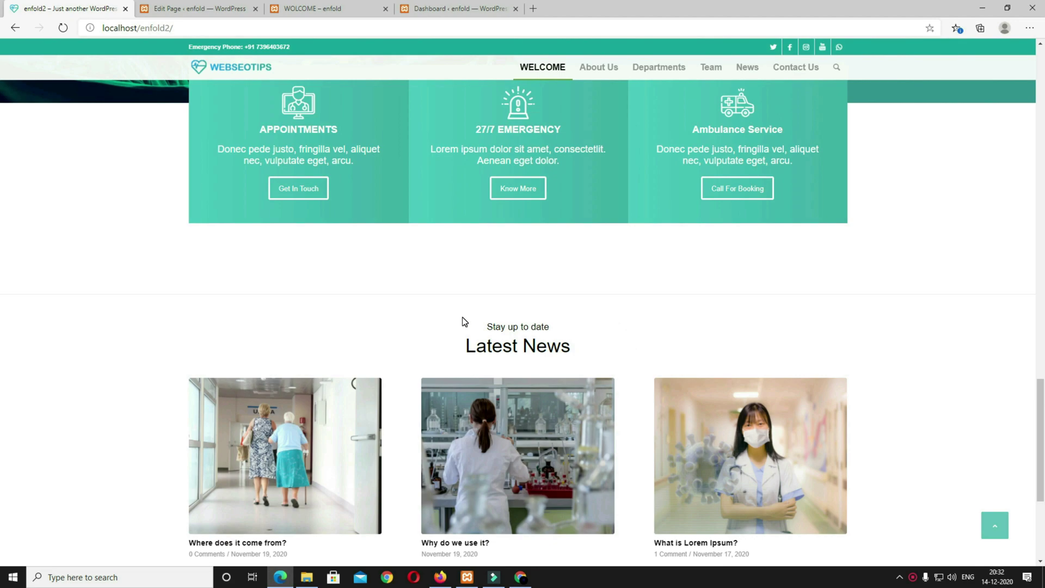
click(196, 9)
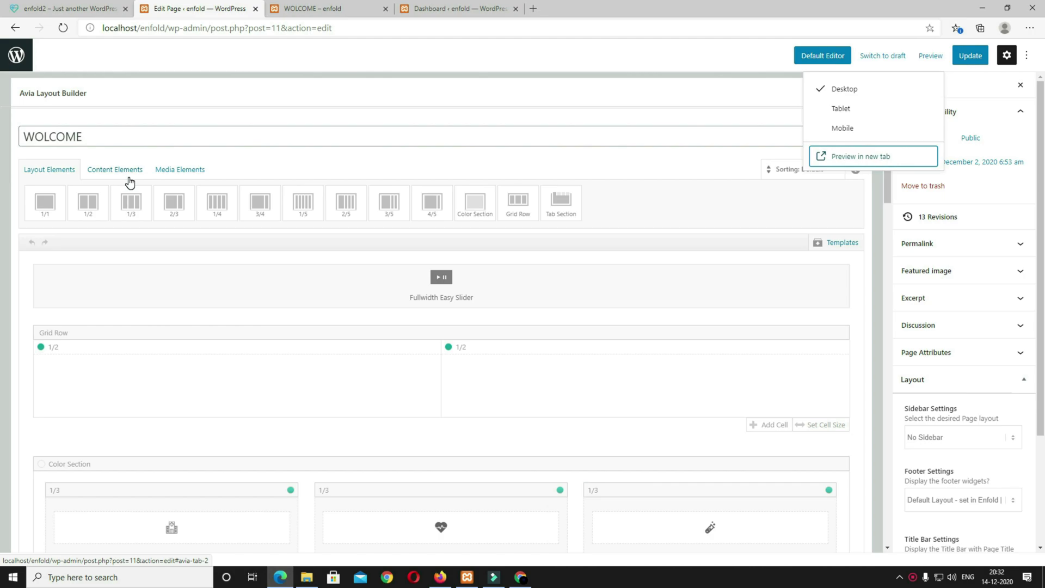
Step: Add a Special Heading element below the services row with the text 'Latest News'
click(111, 169)
click(143, 208)
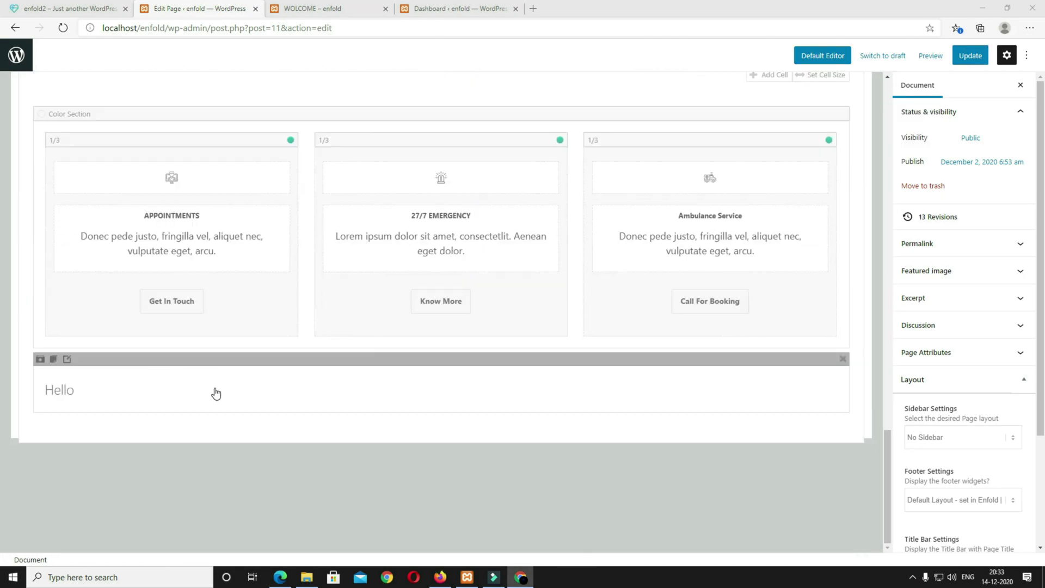
click(220, 393)
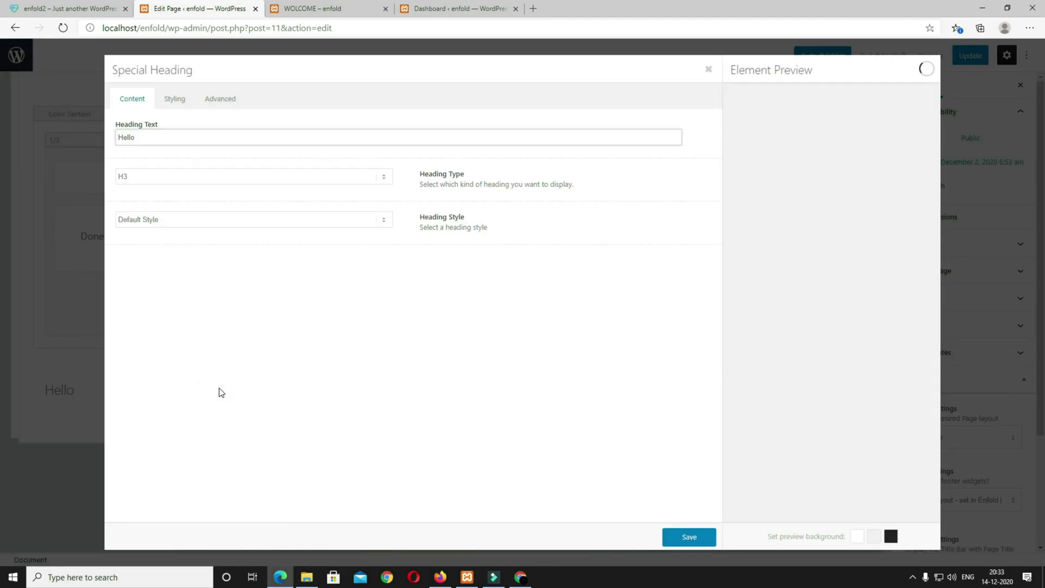
double_click(155, 137)
text(Latest News)
Step: Use the Modern centered style with a 'Stay up to date' subheading above the heading
click(168, 224)
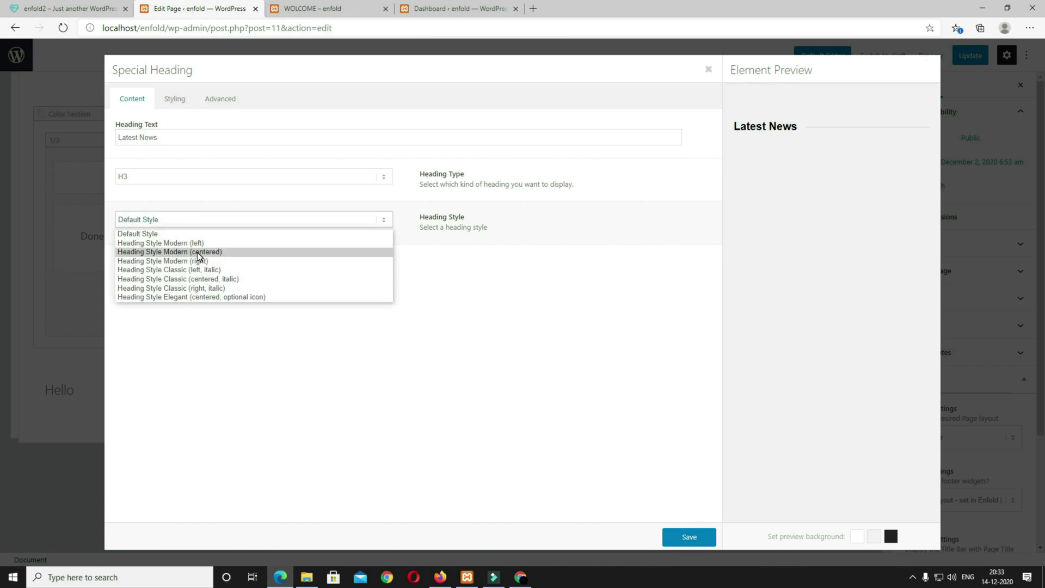
click(216, 253)
click(210, 265)
click(201, 286)
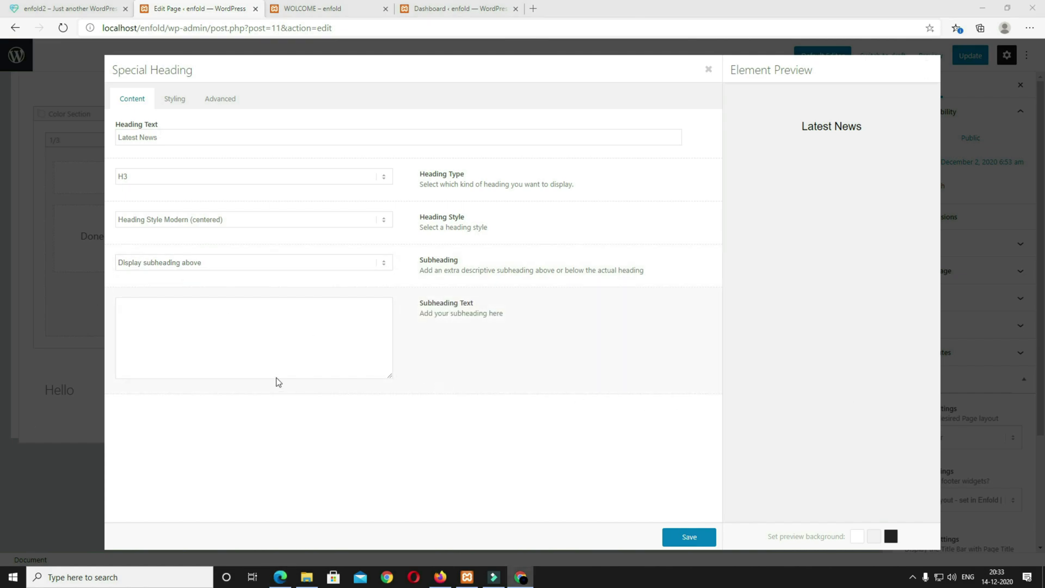
click(243, 354)
text(Stay up to date)
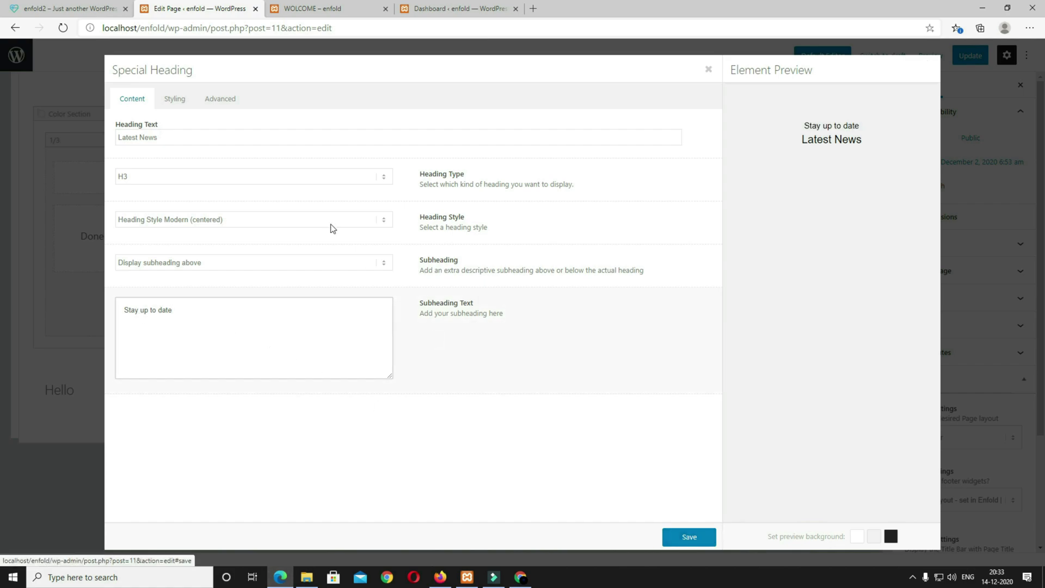
Step: Set the heading font size to 35px and the subheading font size to 16px
click(182, 104)
click(211, 216)
scroll(236, 324, down, 3)
scroll(217, 324, down, 2)
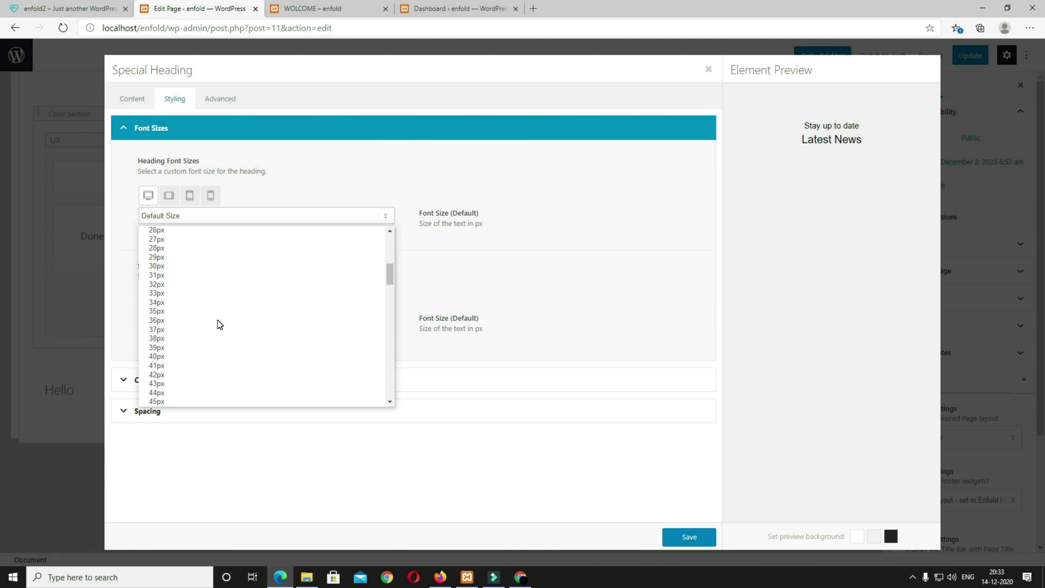
click(188, 312)
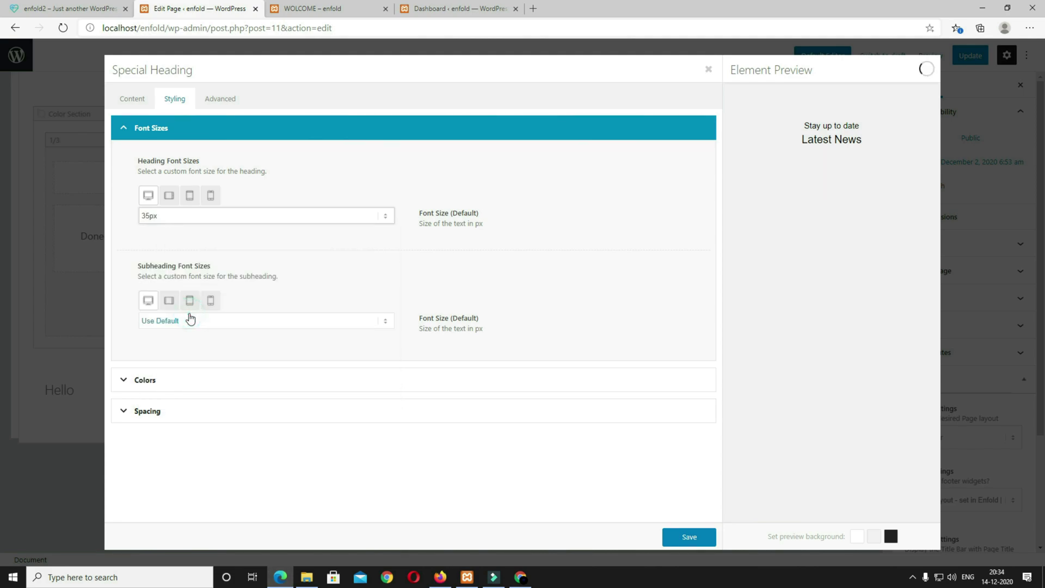
click(269, 326)
scroll(289, 446, down, 1)
click(185, 370)
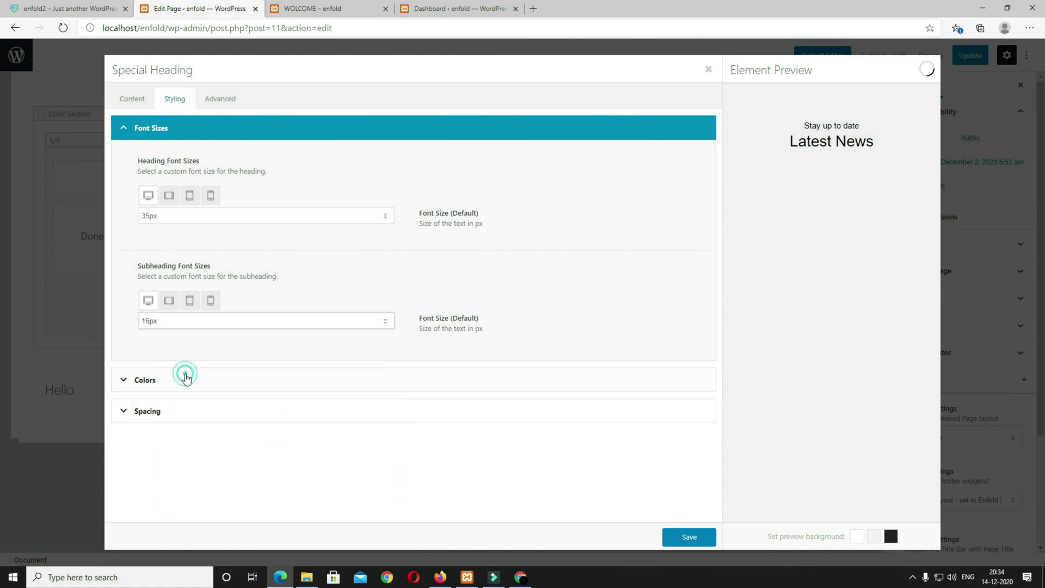
Step: Give the heading 12px bottom padding and save the element settings
click(229, 413)
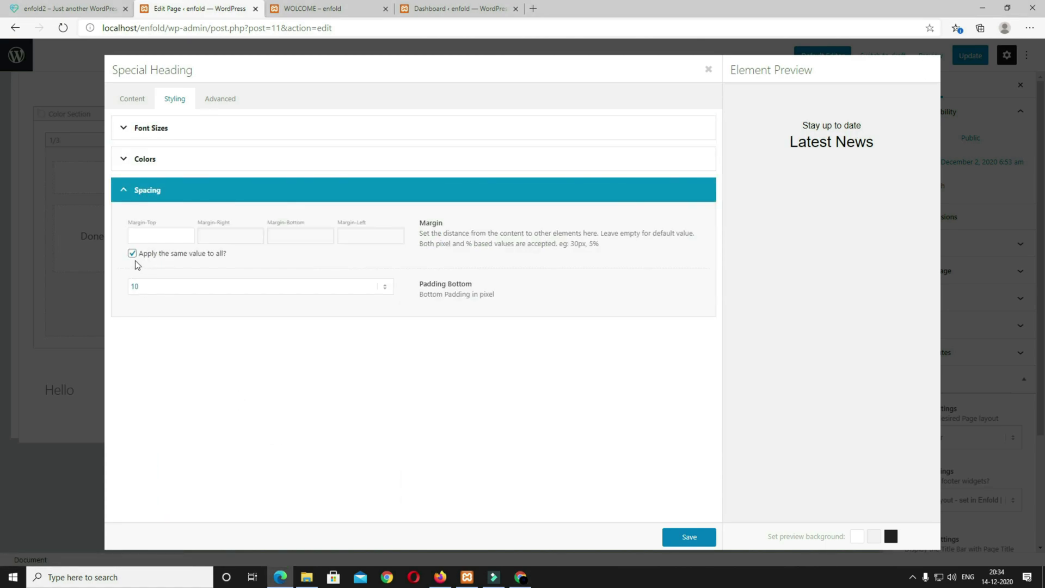
click(144, 293)
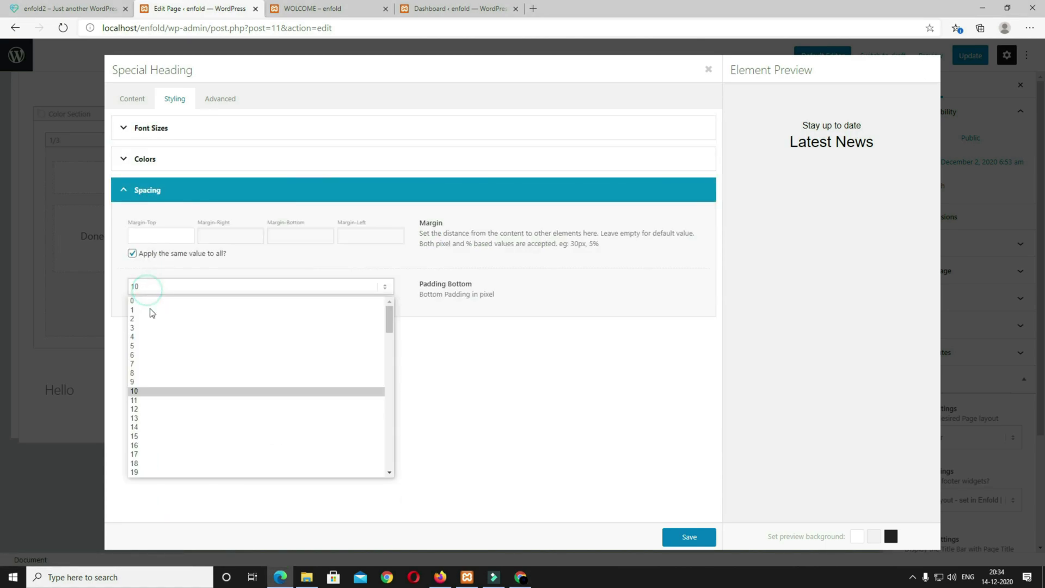
click(142, 404)
click(688, 538)
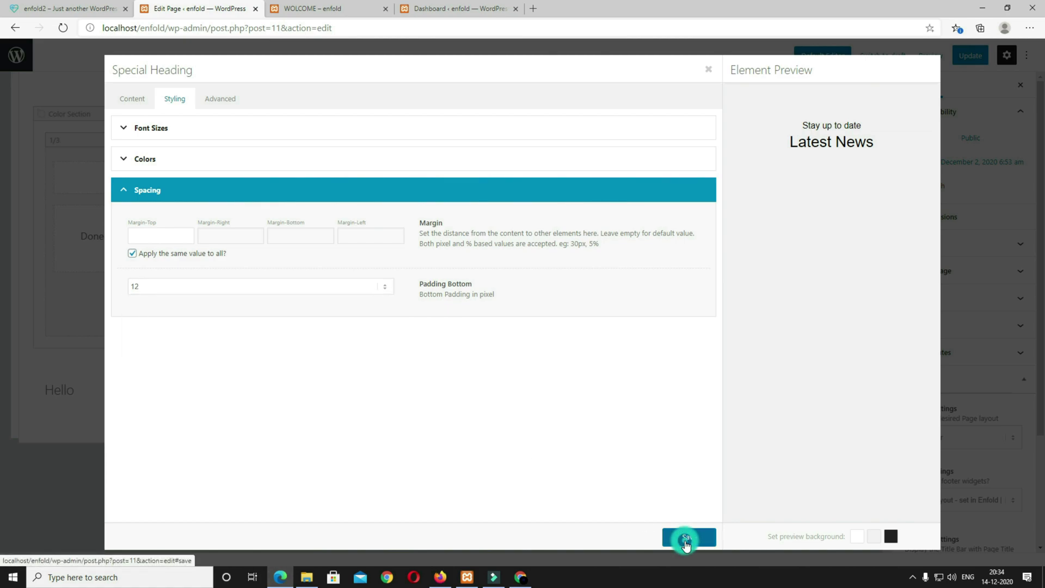
Step: Update the page, preview the new Latest News heading, and compare with the reference site
click(971, 56)
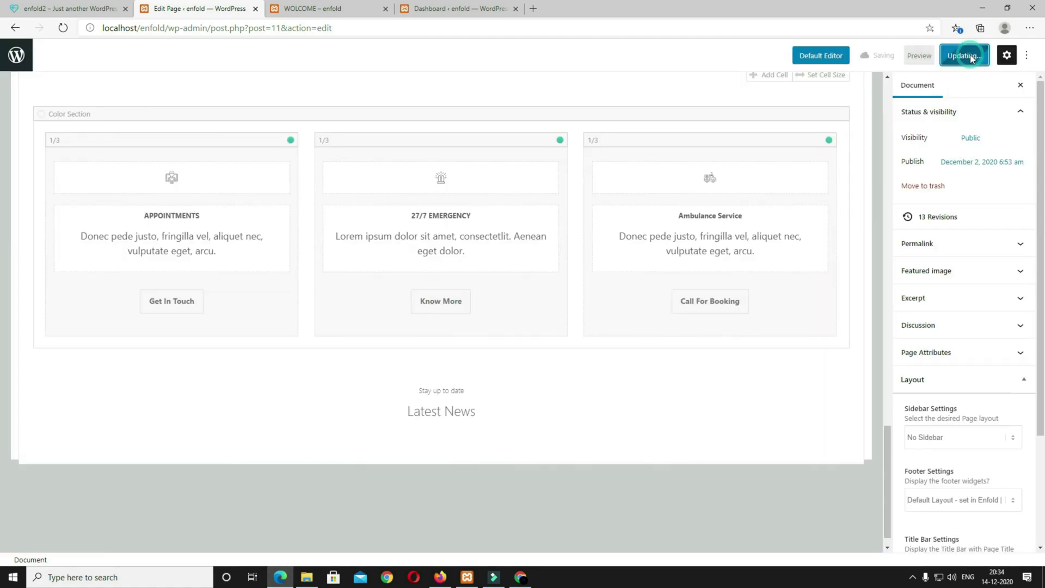
click(927, 56)
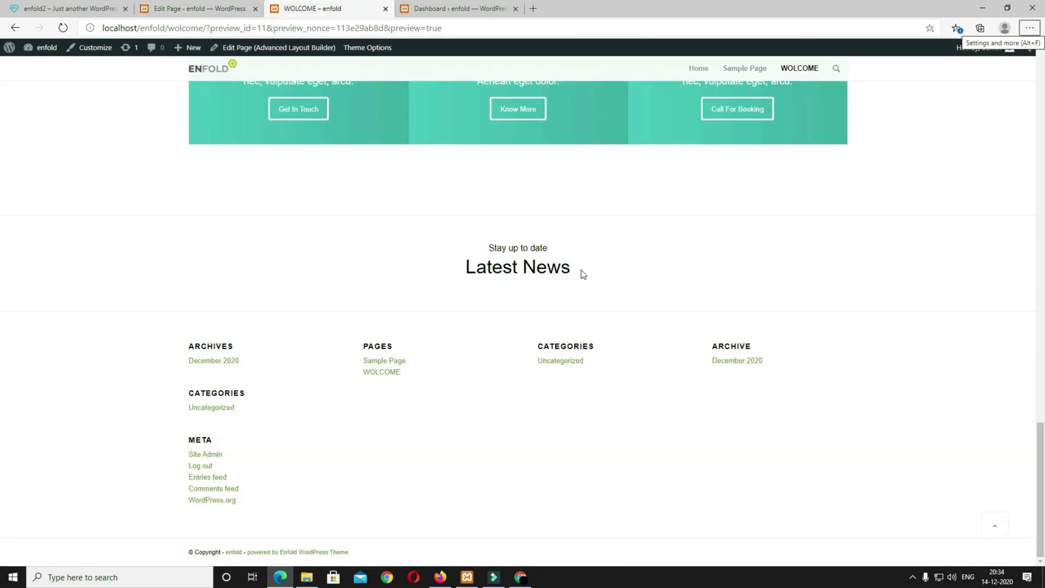
drag(580, 271, 454, 242)
click(659, 278)
click(117, 14)
scroll(334, 286, down, 3)
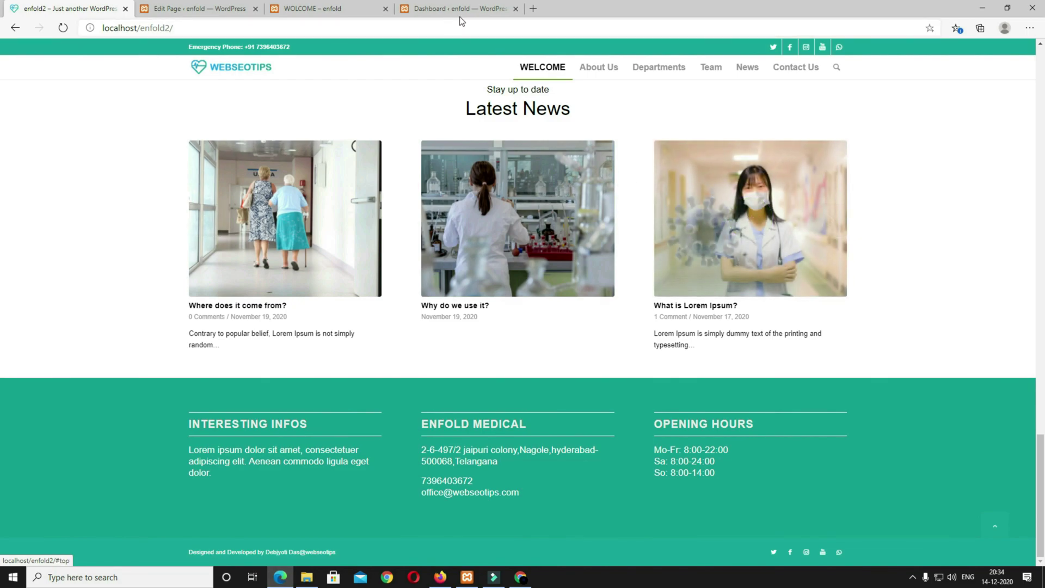
Step: Start a new post via Posts > Add New and paste the title 'There are many variations'
click(444, 9)
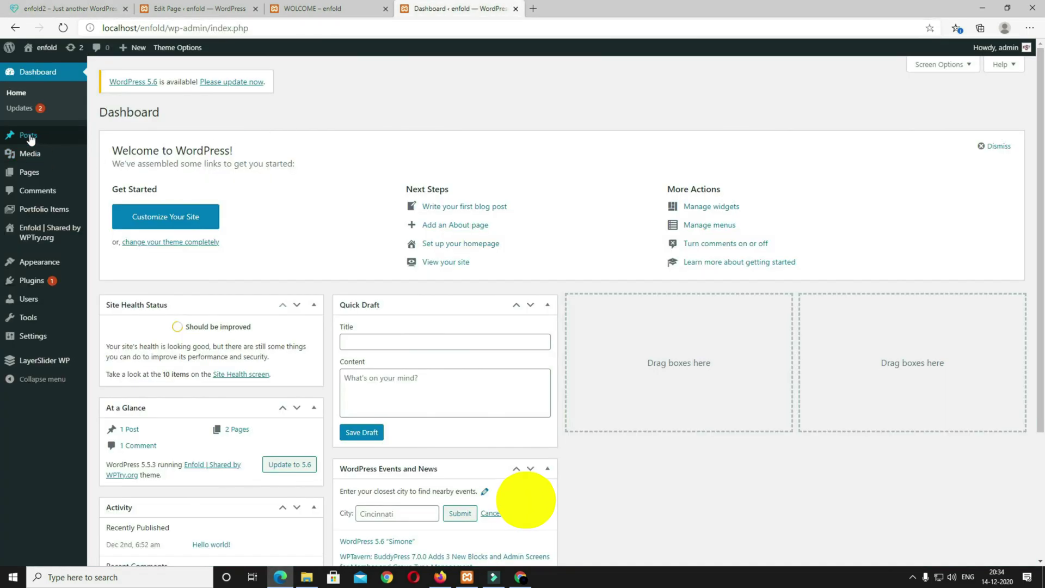
mouse_move(26, 140)
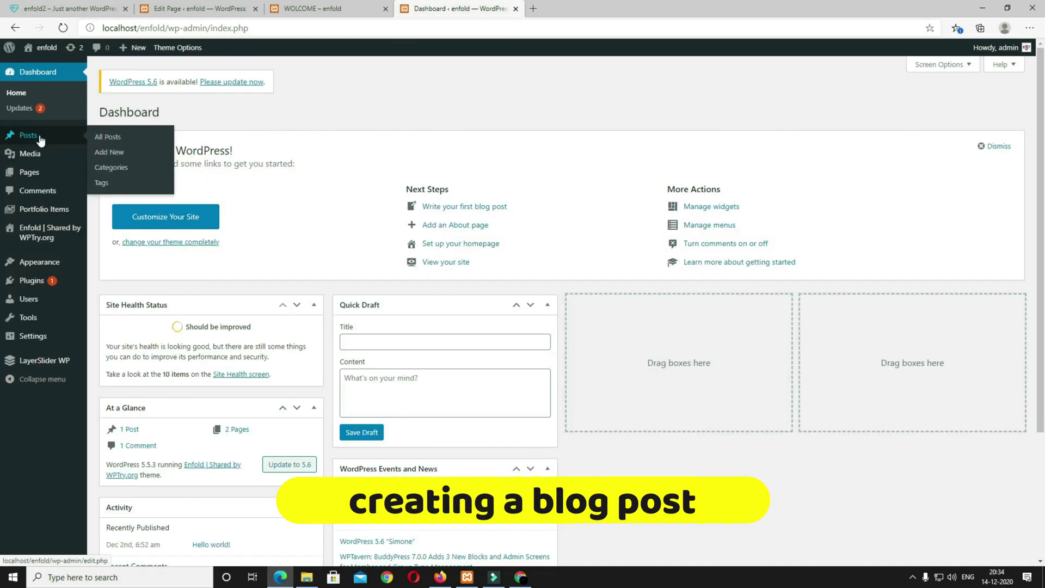
click(109, 157)
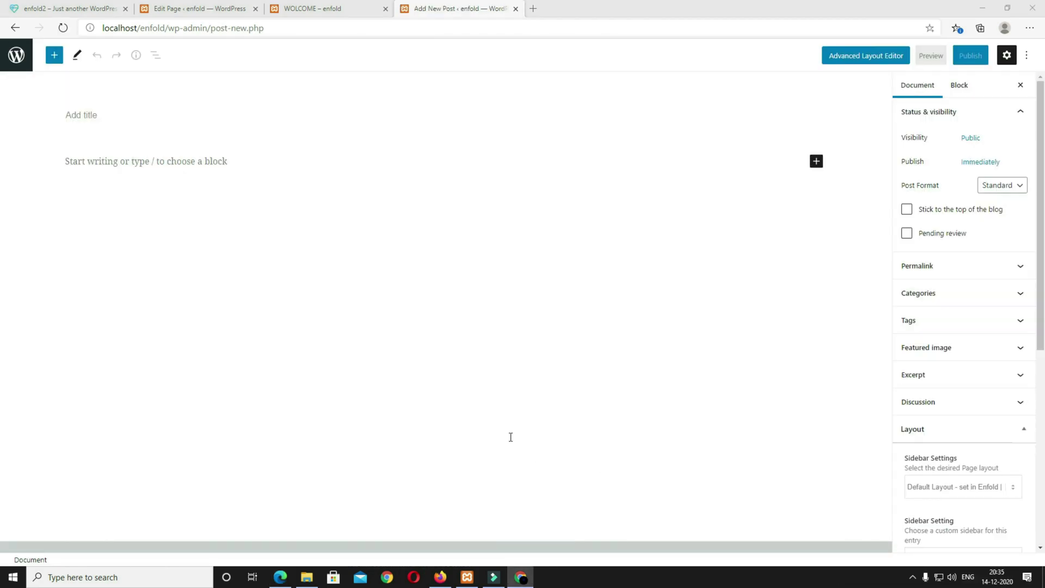
click(102, 114)
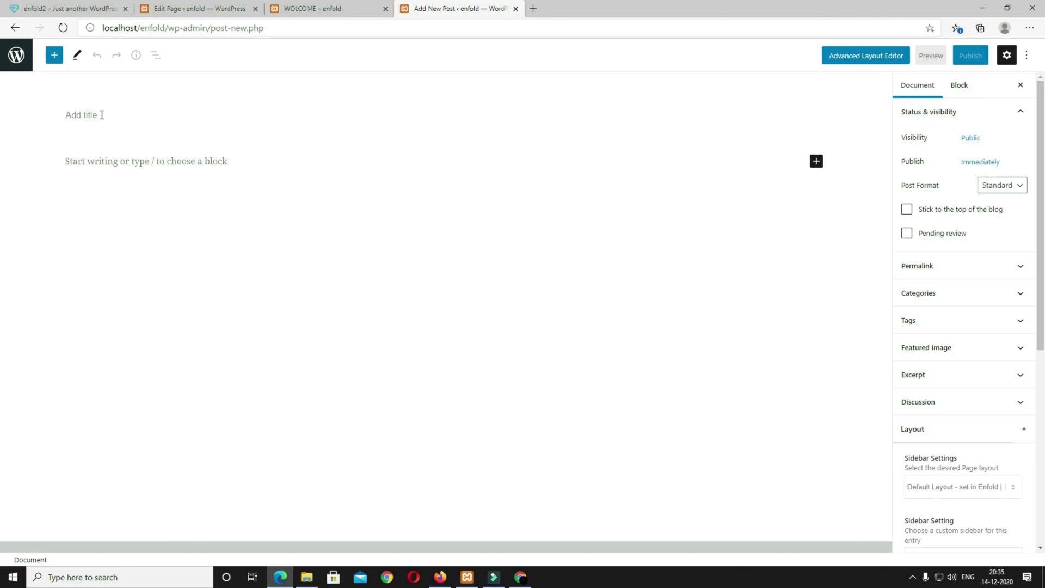
text(There are many variations)
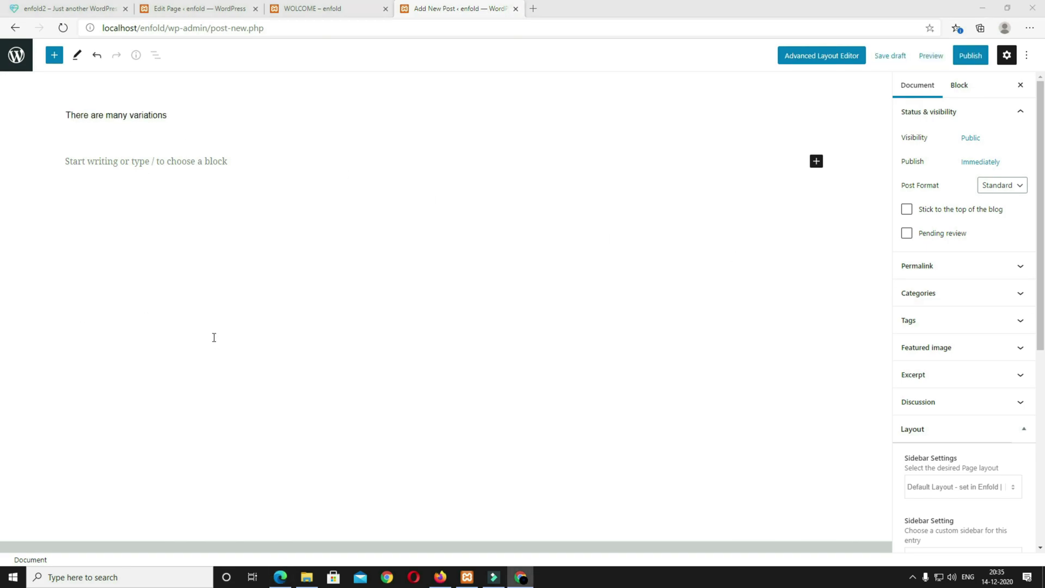
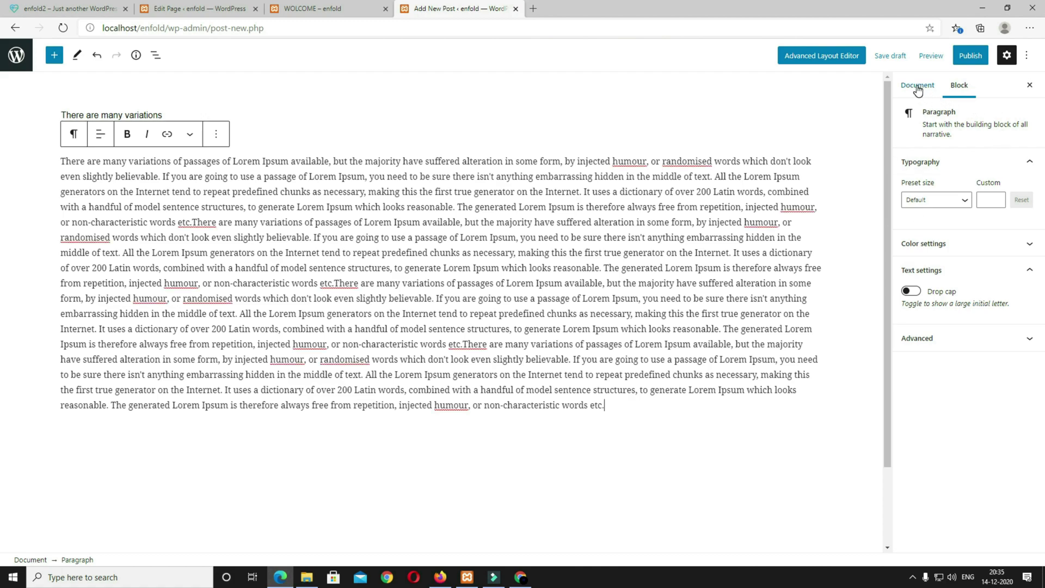
Step: Set the stethoscope photo b3.jpg as the post's featured image
click(917, 87)
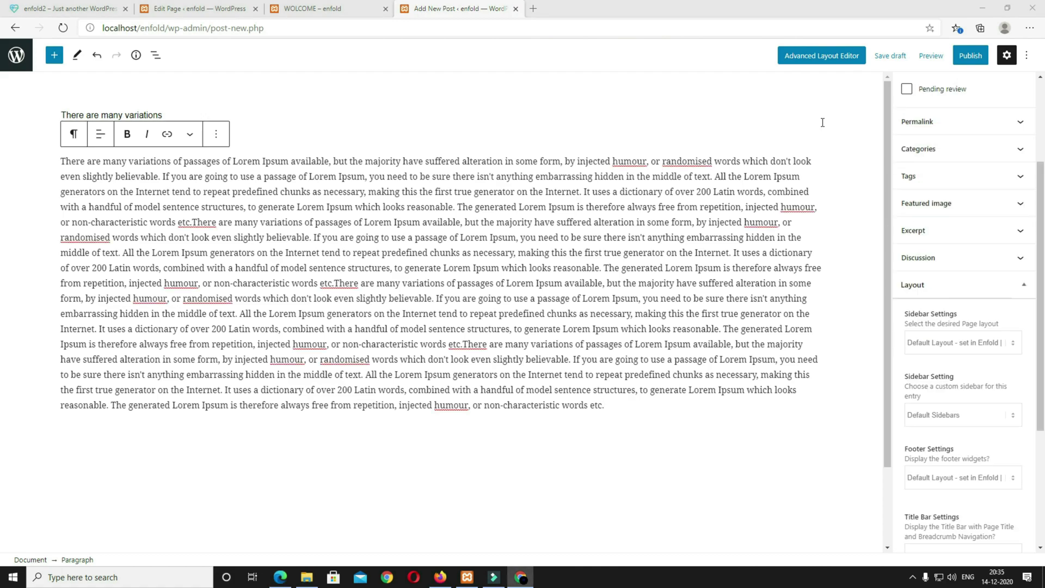
click(927, 148)
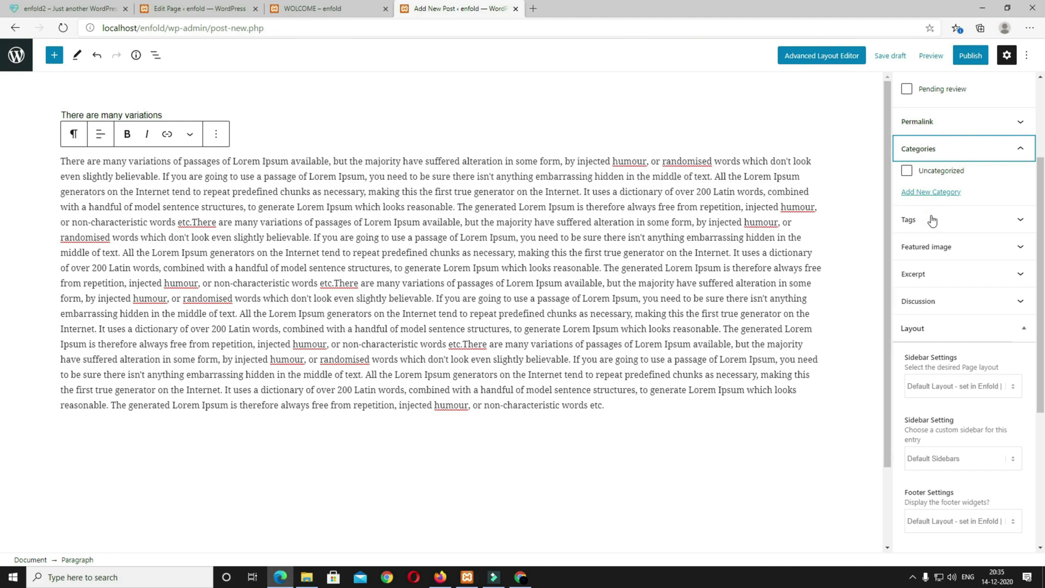
scroll(950, 335, down, 4)
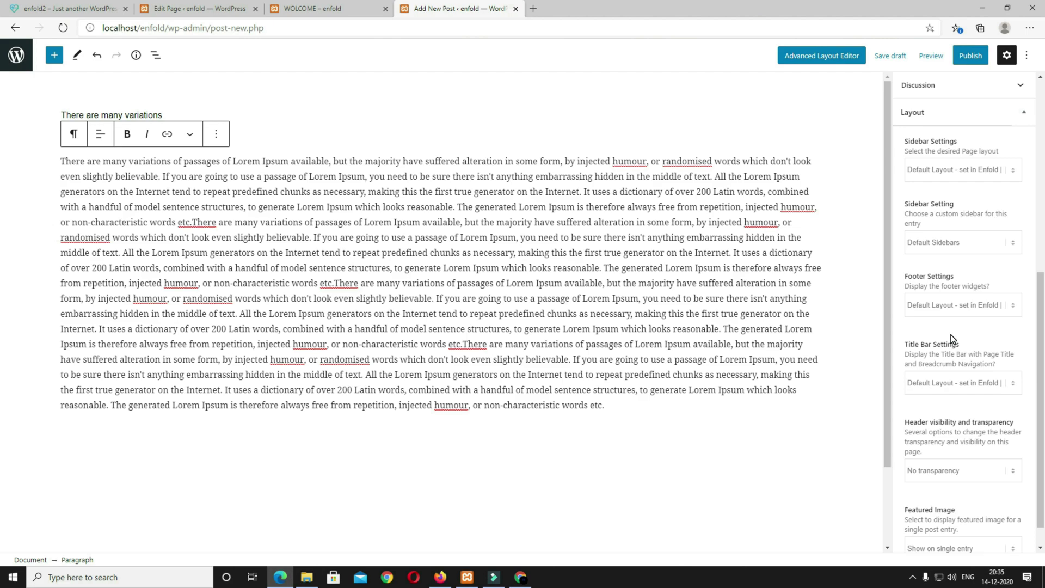
scroll(950, 334, up, 4)
click(966, 256)
click(964, 293)
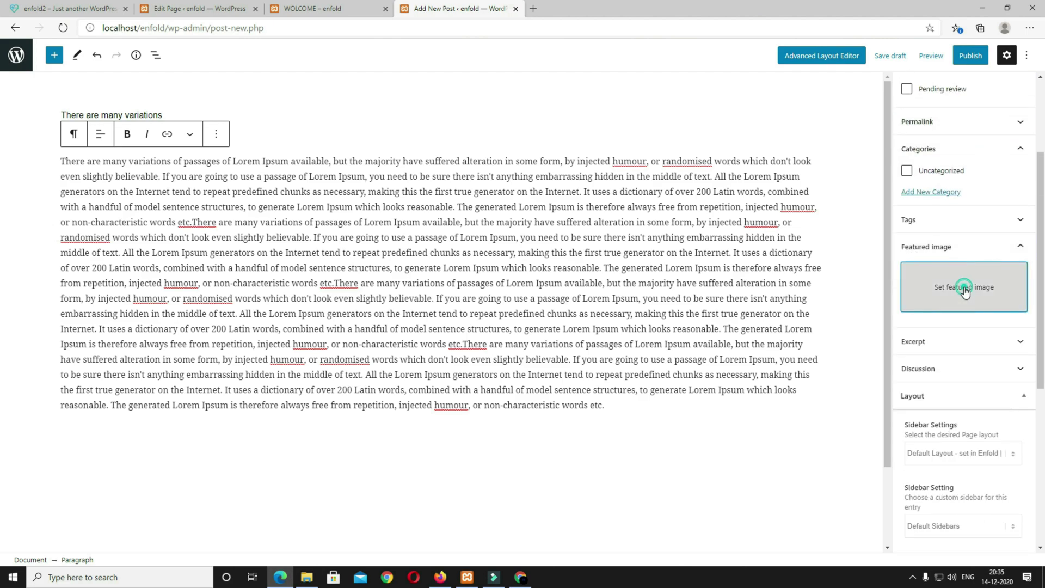
click(58, 364)
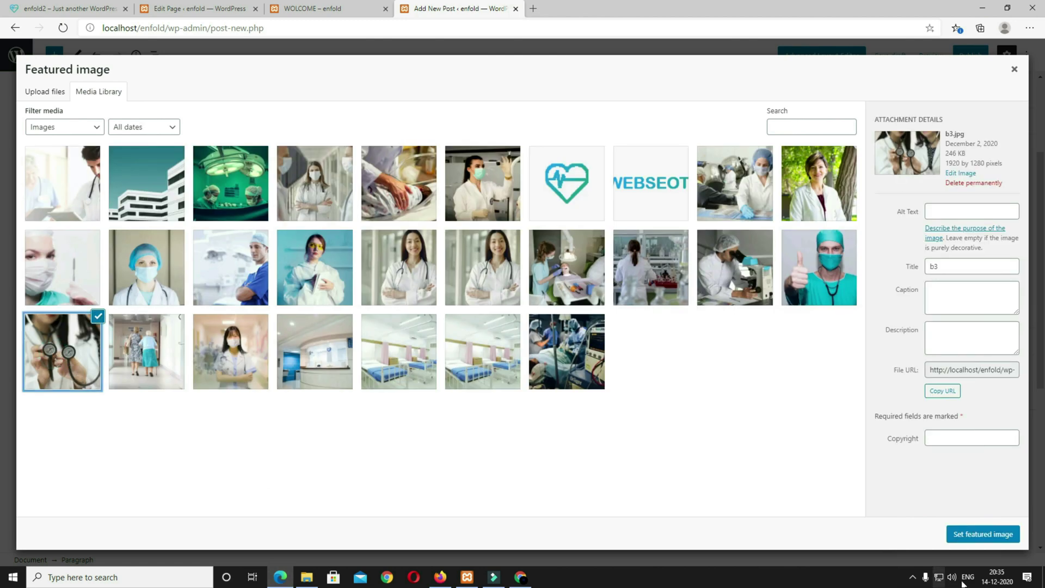
click(957, 541)
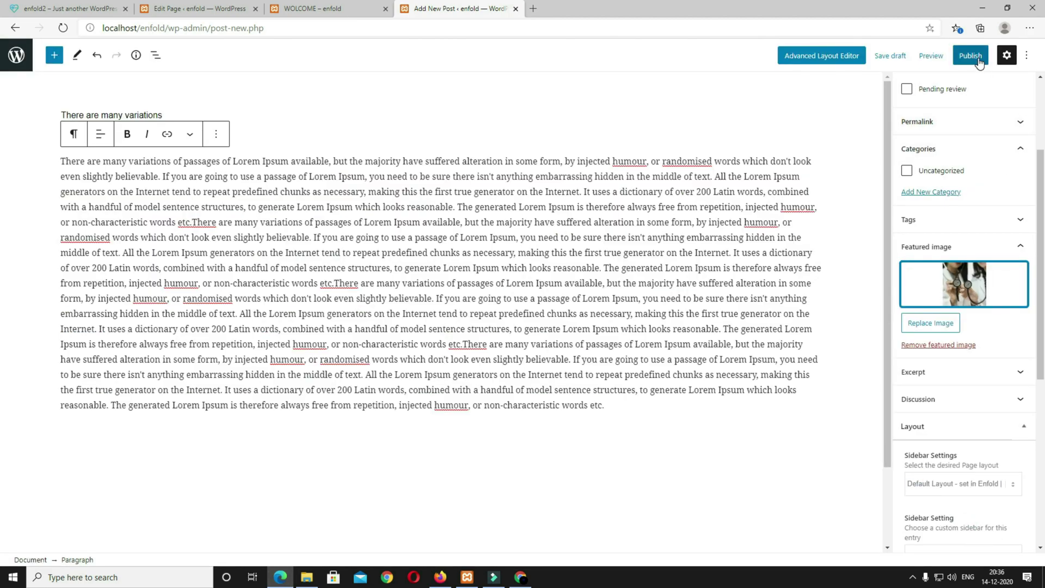
Step: Publish the 'There are many variations' post and return to the posts list
click(978, 62)
click(948, 58)
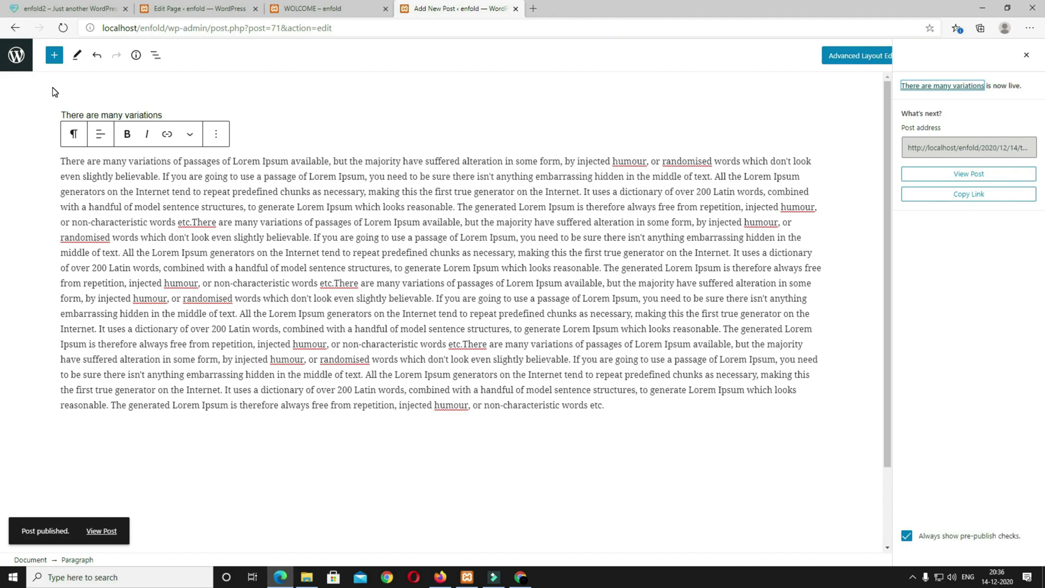
click(21, 64)
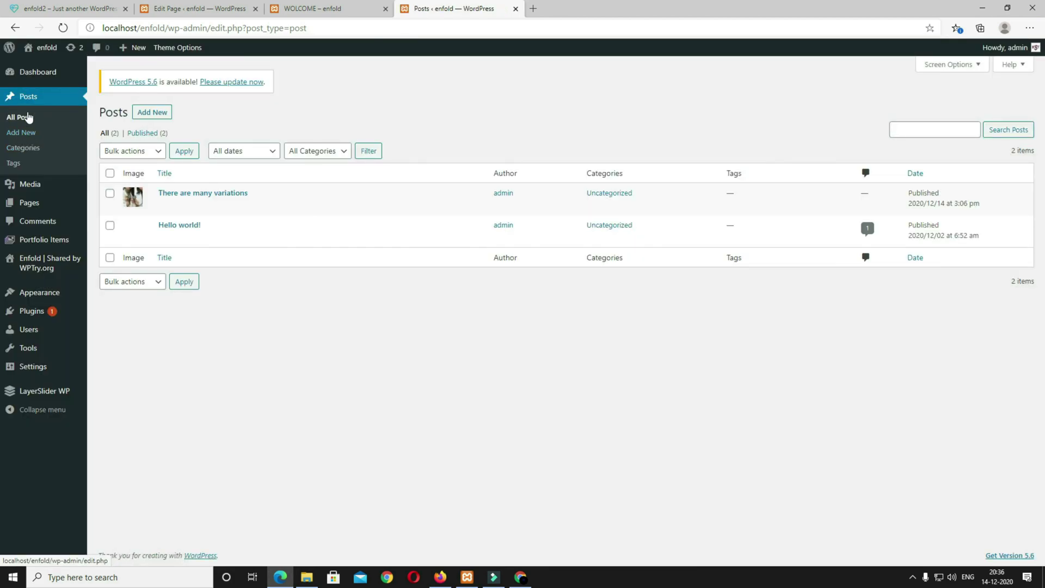
Step: Open a blank new post editor from the Posts section
click(18, 137)
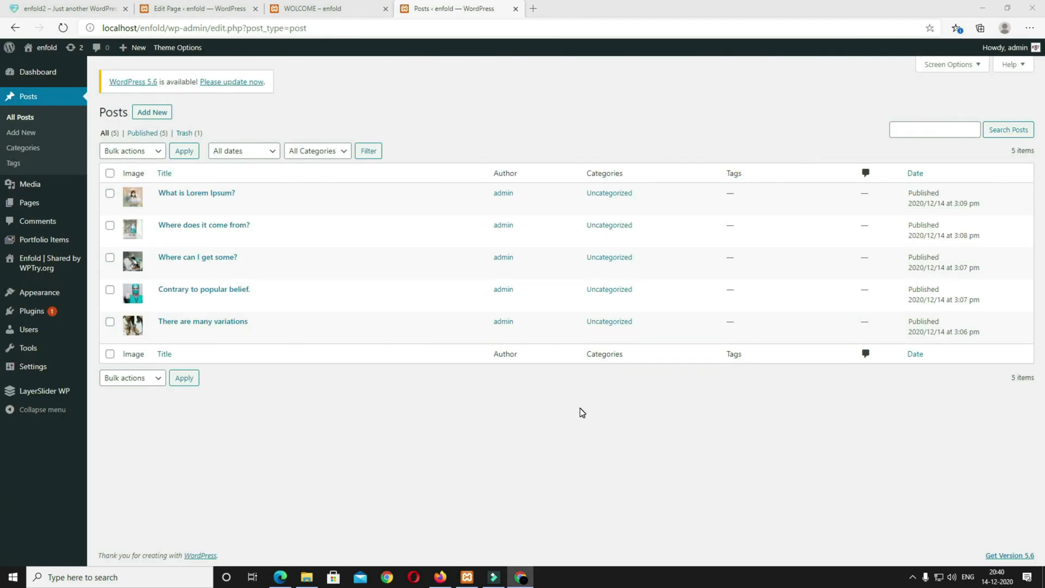
click(158, 114)
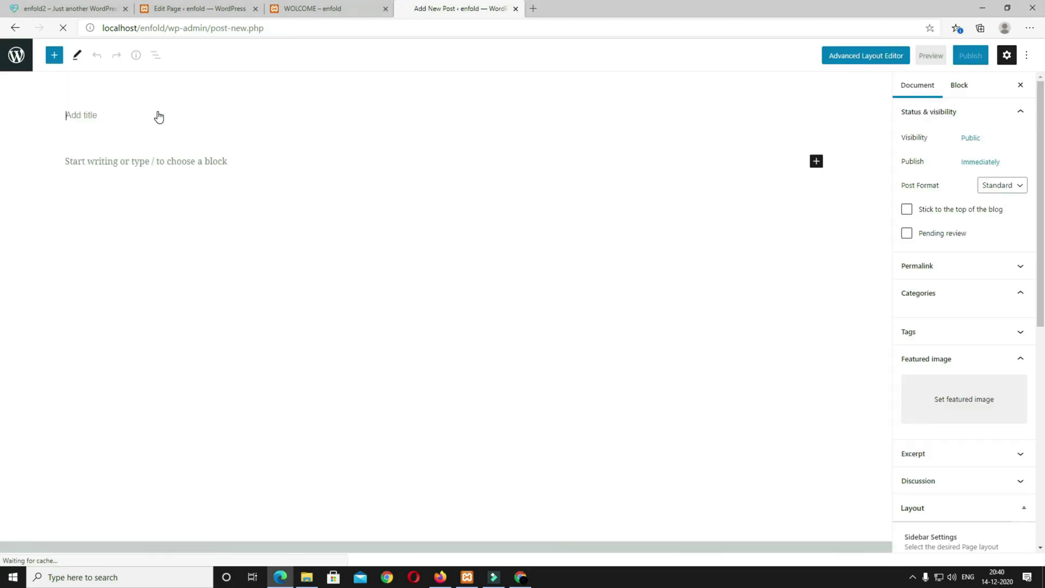
Step: Switch to the Advanced Layout Editor and paste the title 'Why do we use it?'
click(866, 64)
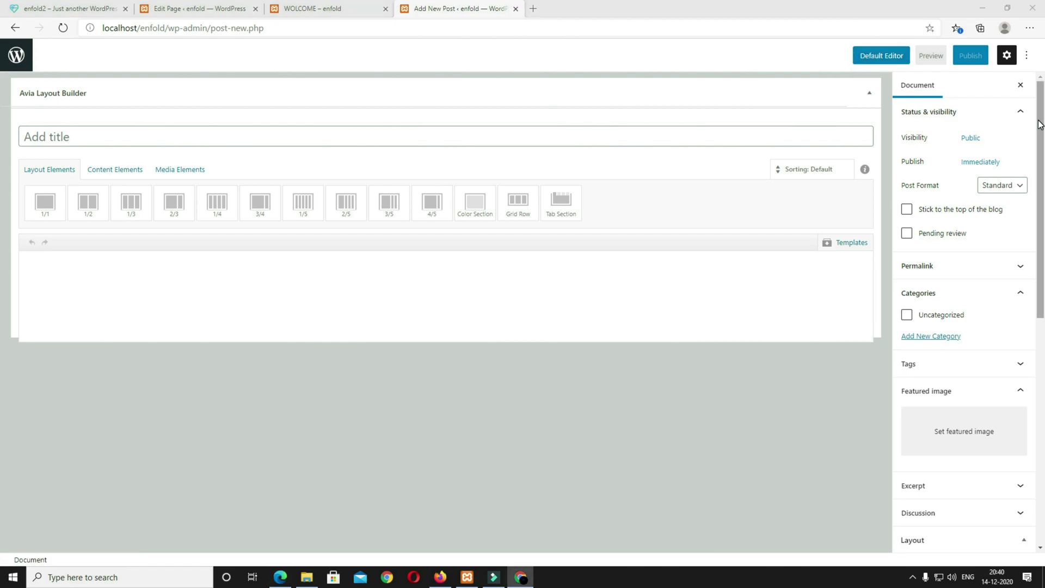
click(83, 137)
text(Why do we use it?)
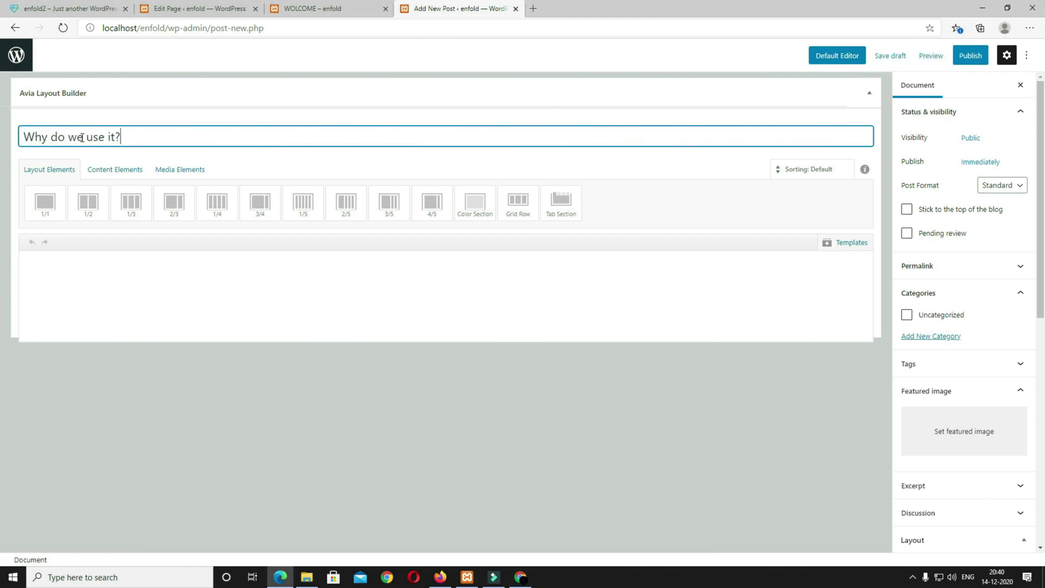
Step: Add a 1/2 column holding a Lorem Ipsum text block and save it
click(96, 212)
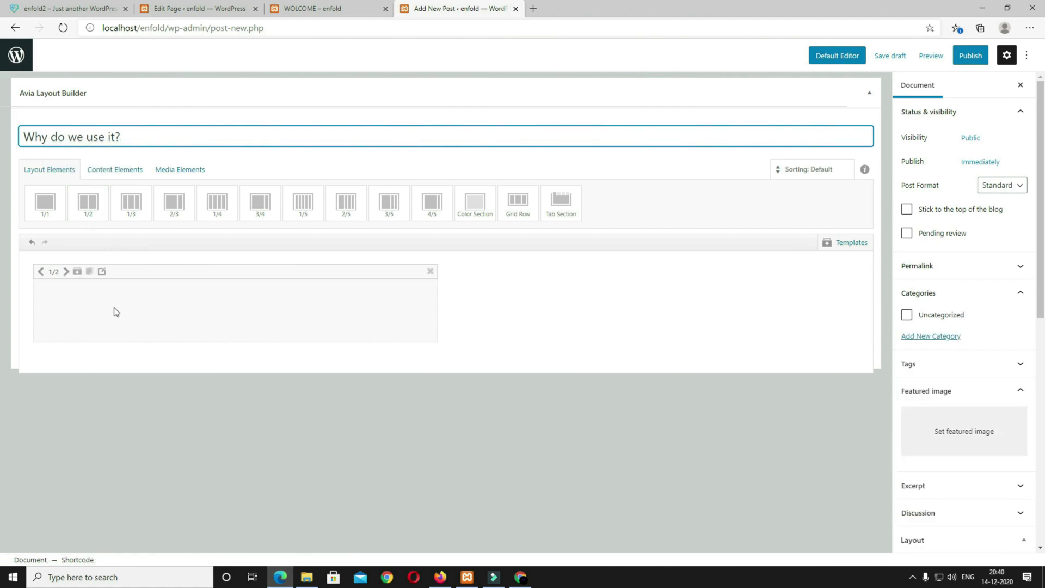
click(102, 169)
drag(47, 212, 131, 375)
click(175, 394)
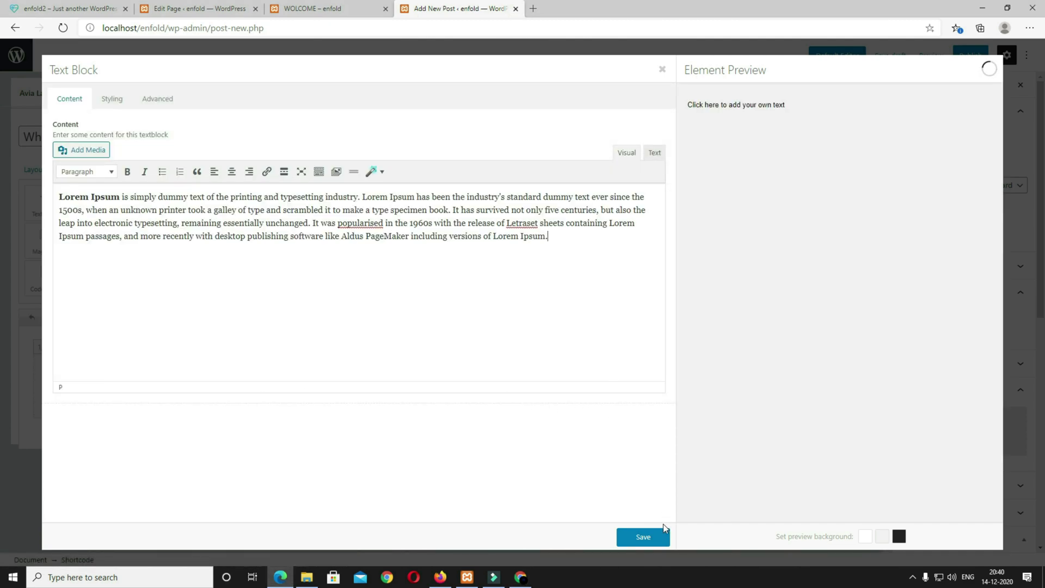
click(653, 536)
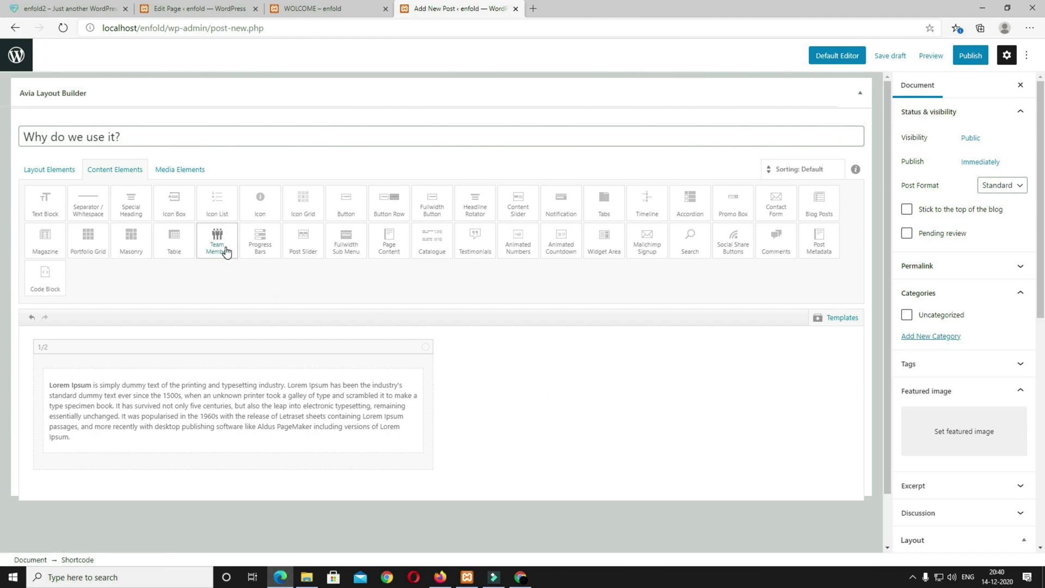
Step: Add a second 1/2 column and place an Image element in it
click(50, 169)
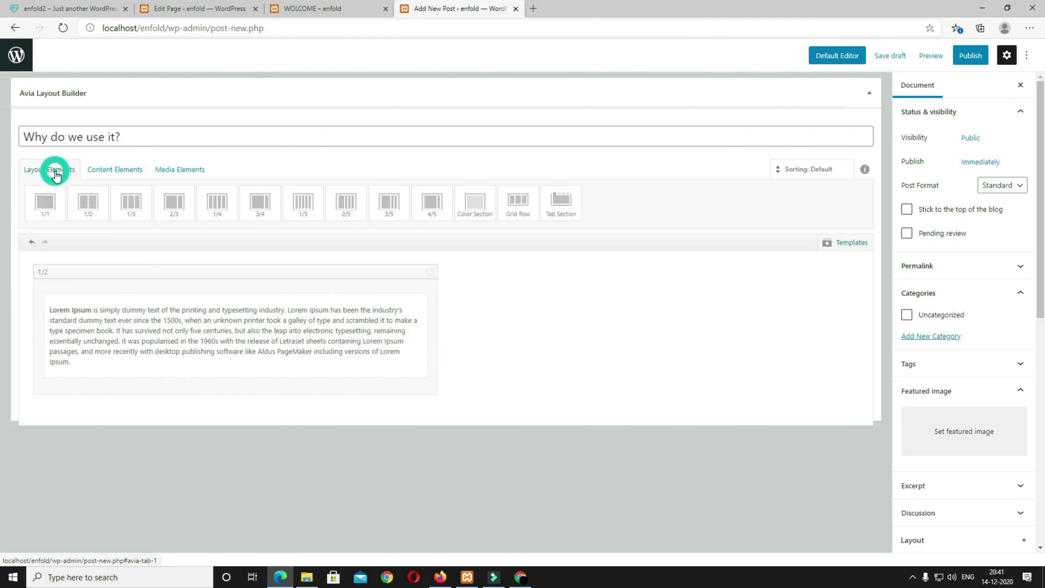
click(87, 203)
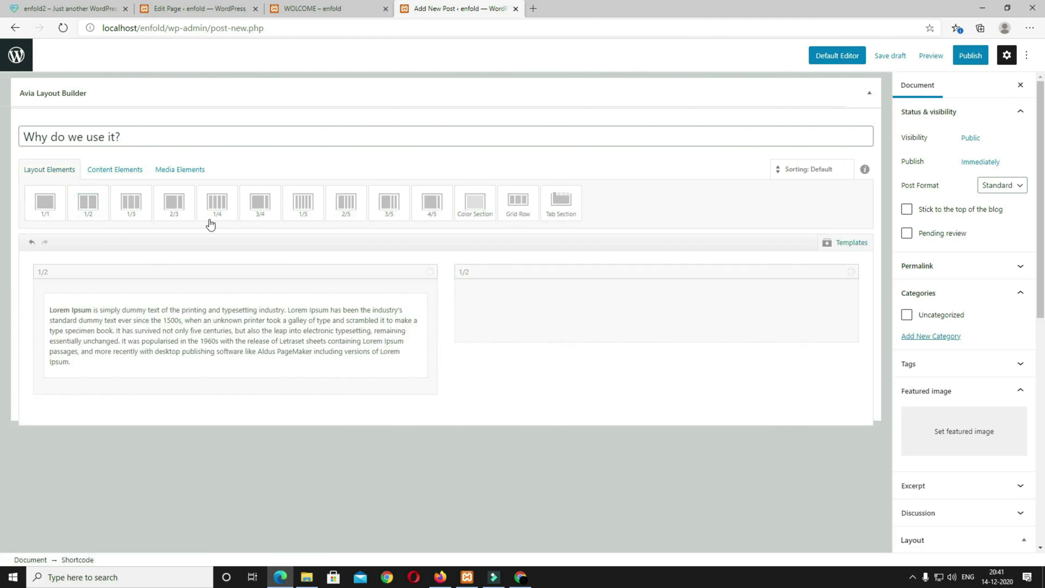
click(110, 173)
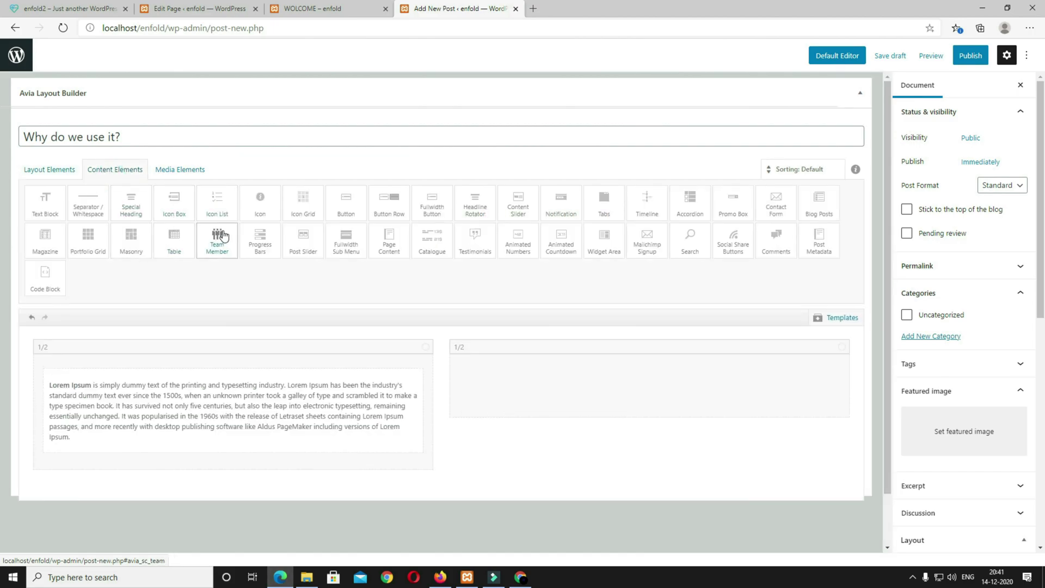
click(193, 170)
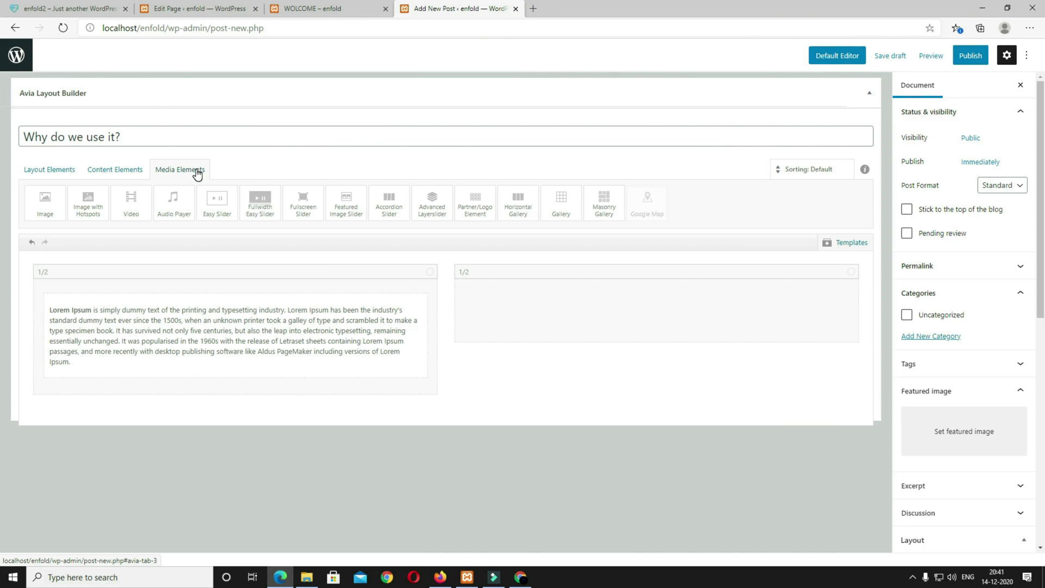
drag(46, 209, 581, 319)
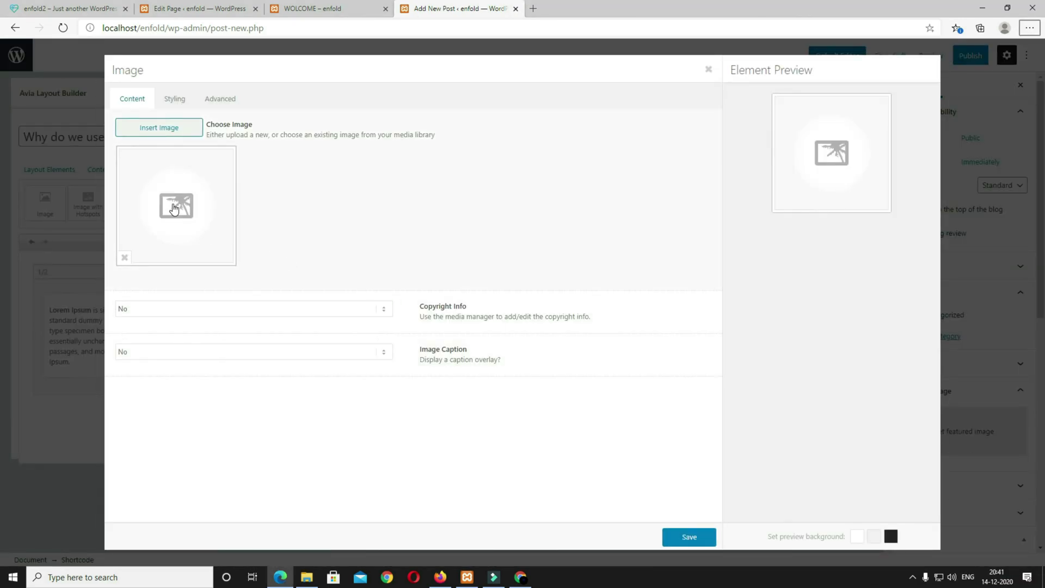
Step: Insert the masked nurse photo DOC1-scaled with Default styling and save the image
click(171, 203)
click(158, 259)
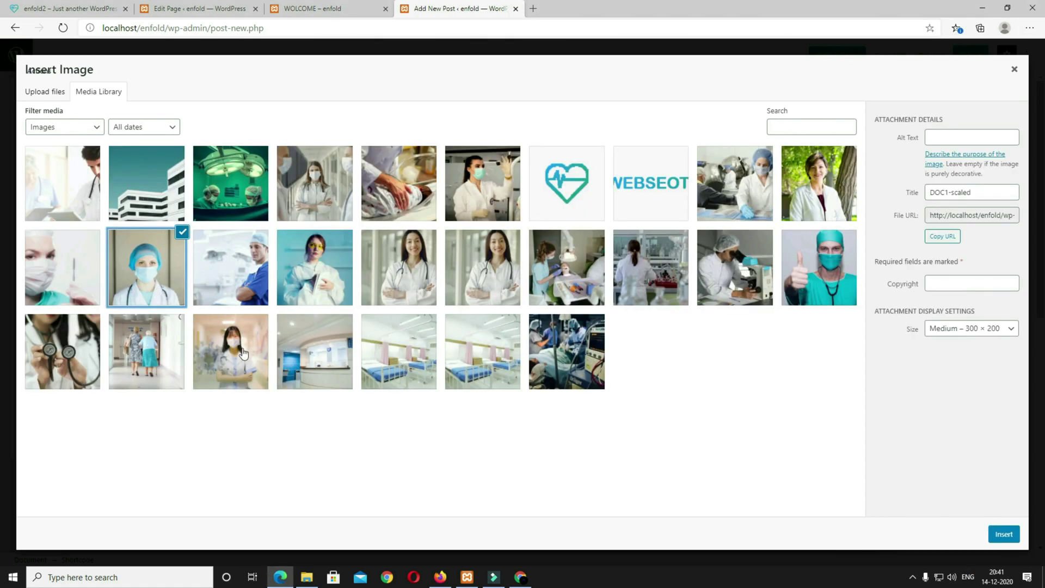
click(1004, 534)
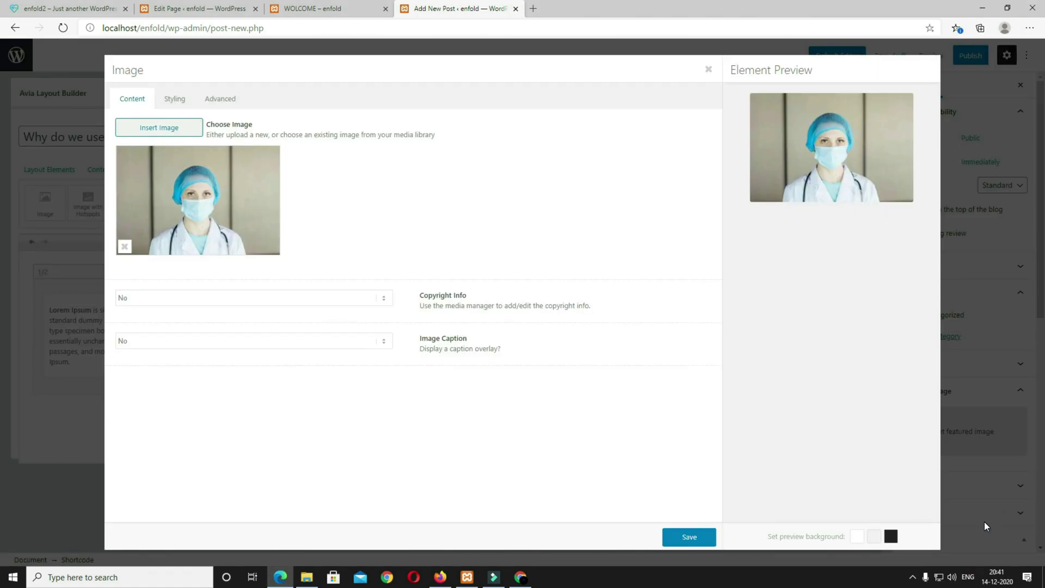
click(172, 100)
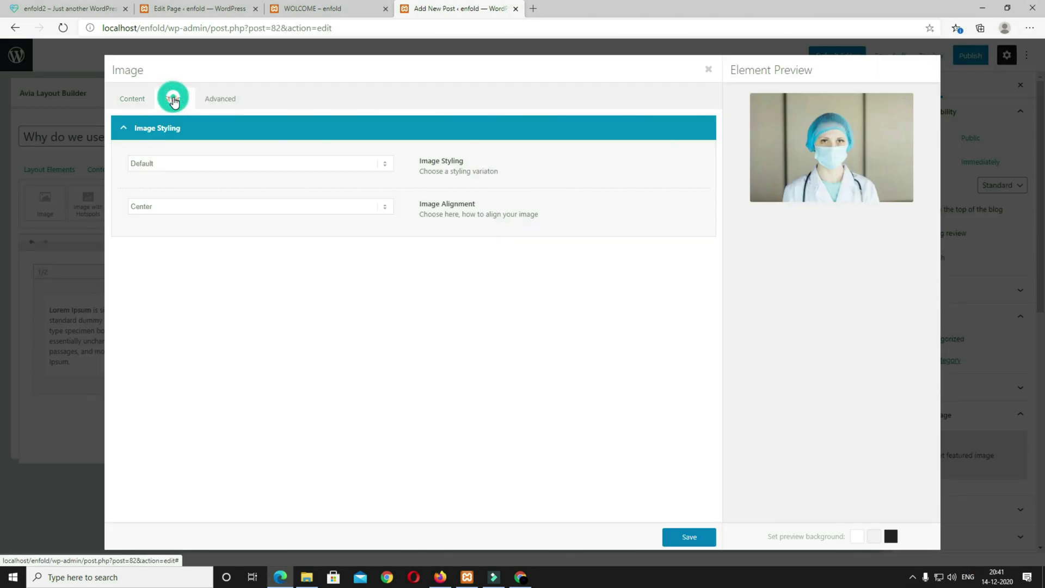
click(206, 165)
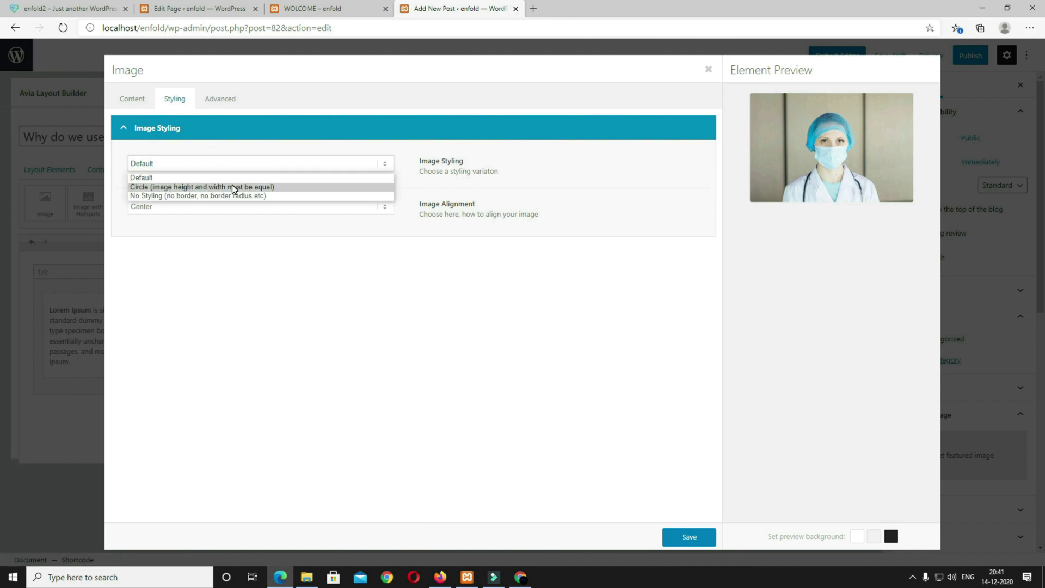
click(204, 173)
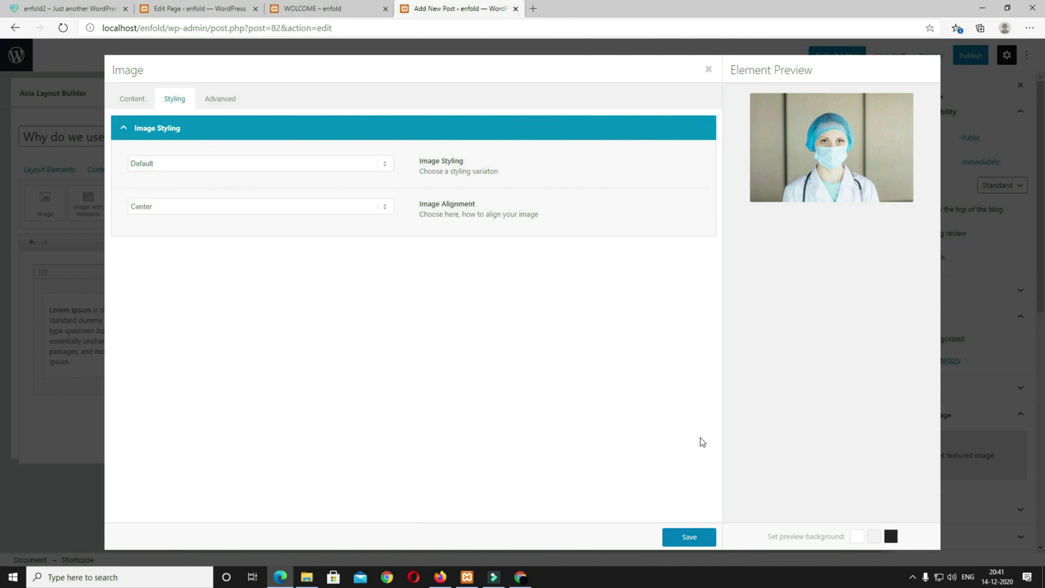
click(701, 539)
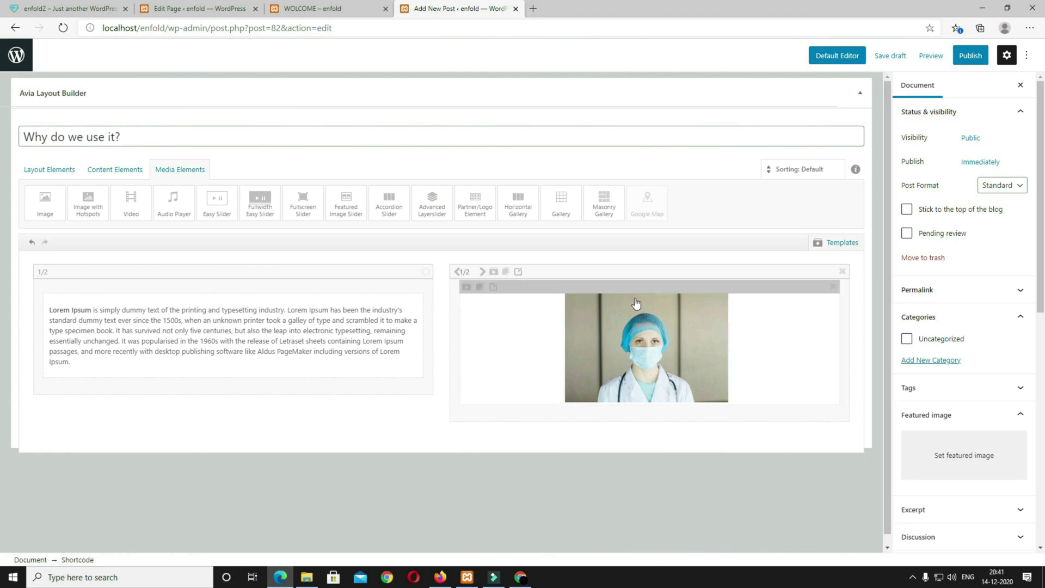
Step: Preview the 'Why do we use it?' post in a new tab, then publish it
click(931, 62)
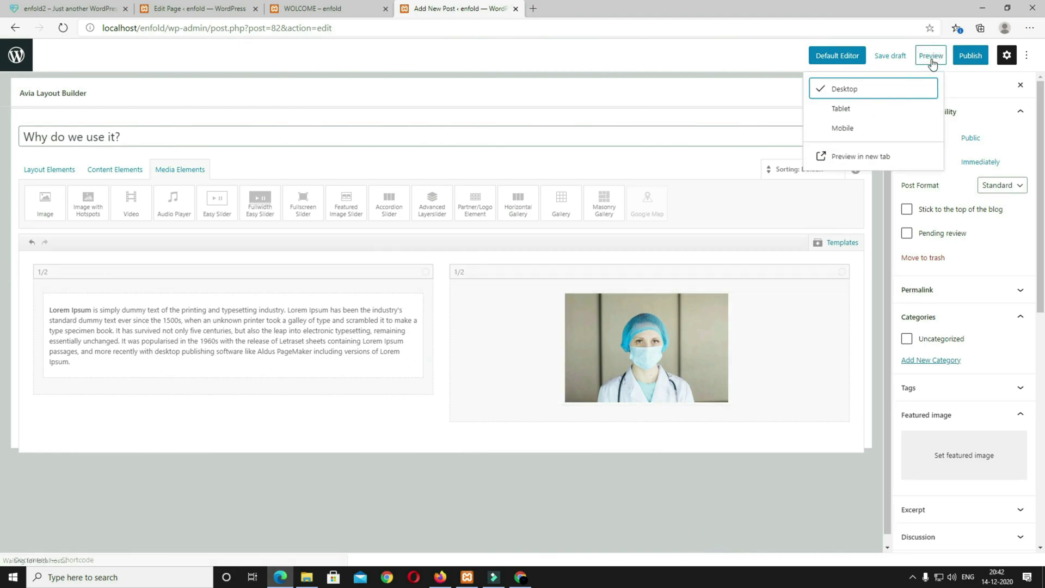
click(882, 156)
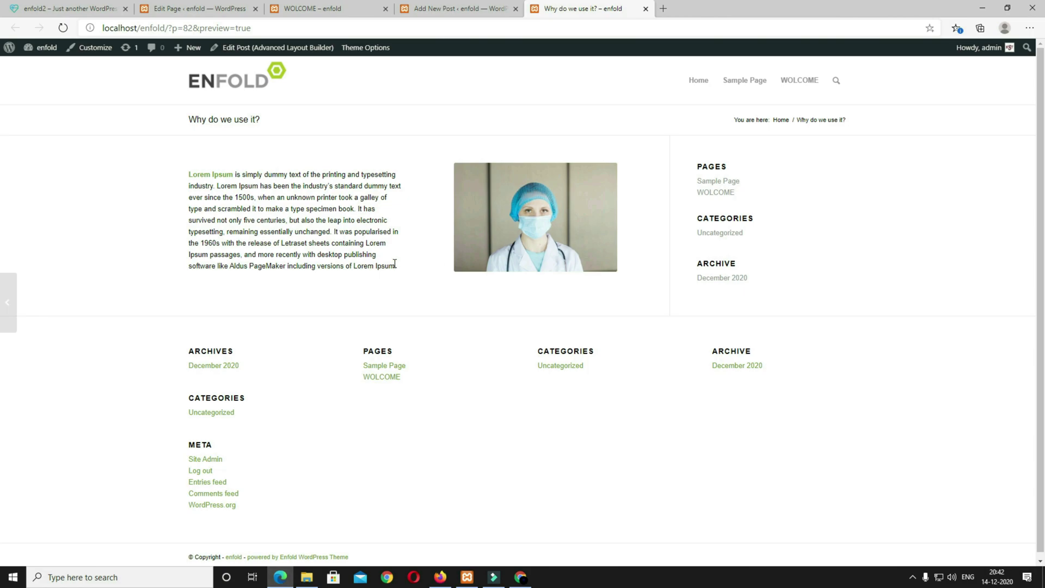
click(454, 8)
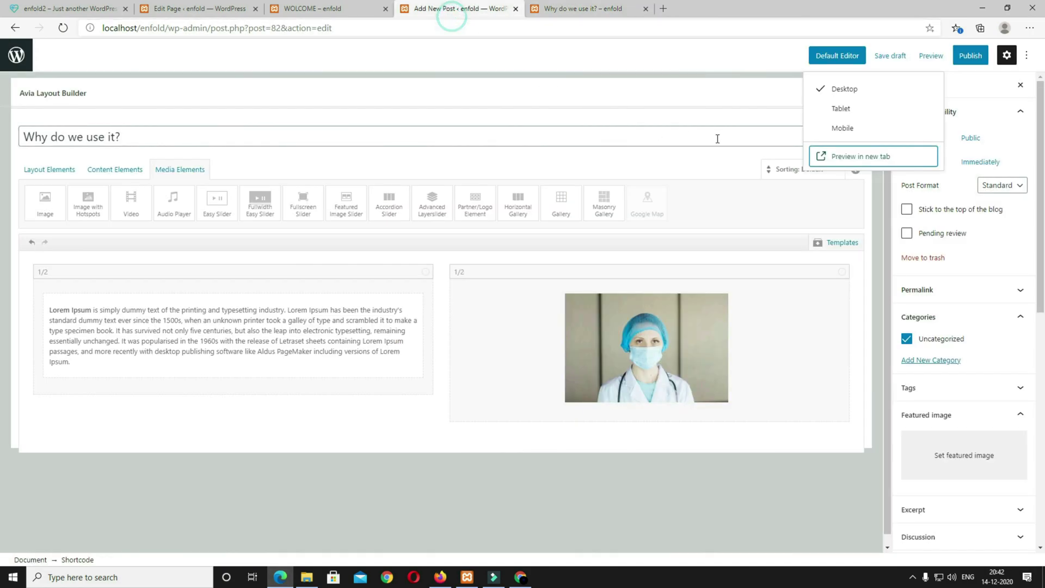
click(976, 57)
click(925, 57)
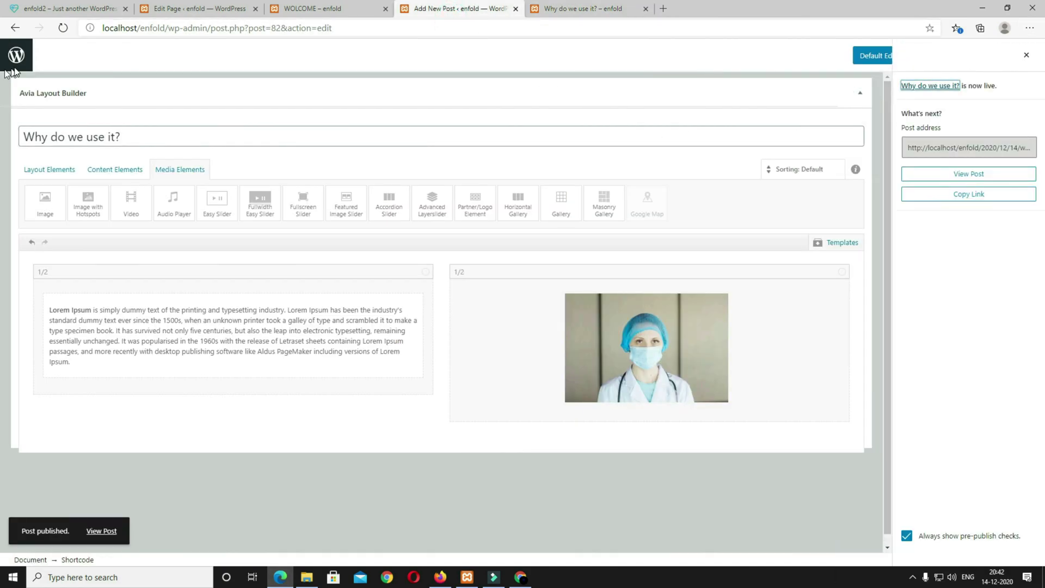
click(1026, 57)
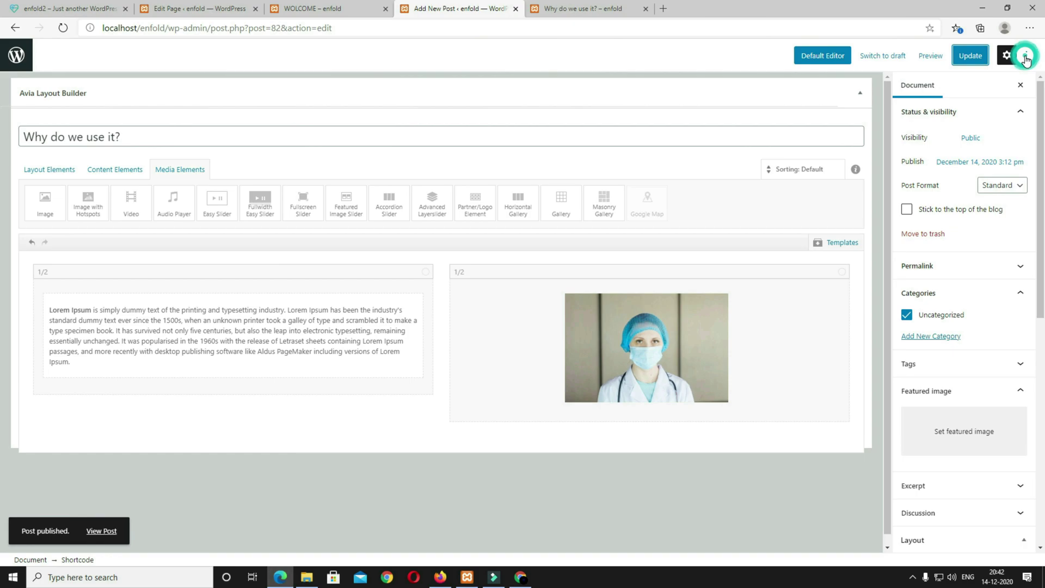
Step: Set the b6 lab photo as the featured image and update the post
click(962, 438)
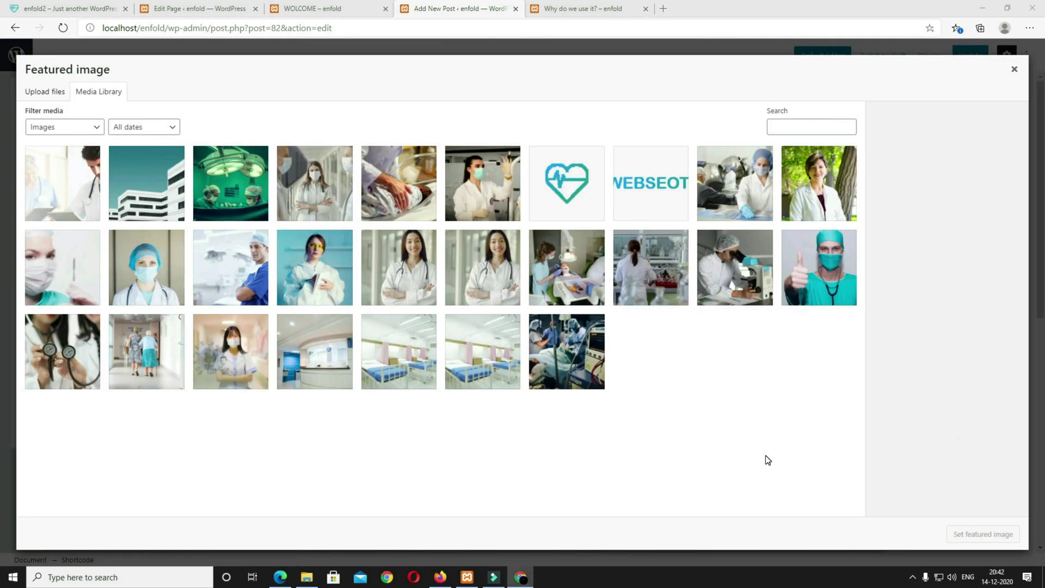
click(663, 286)
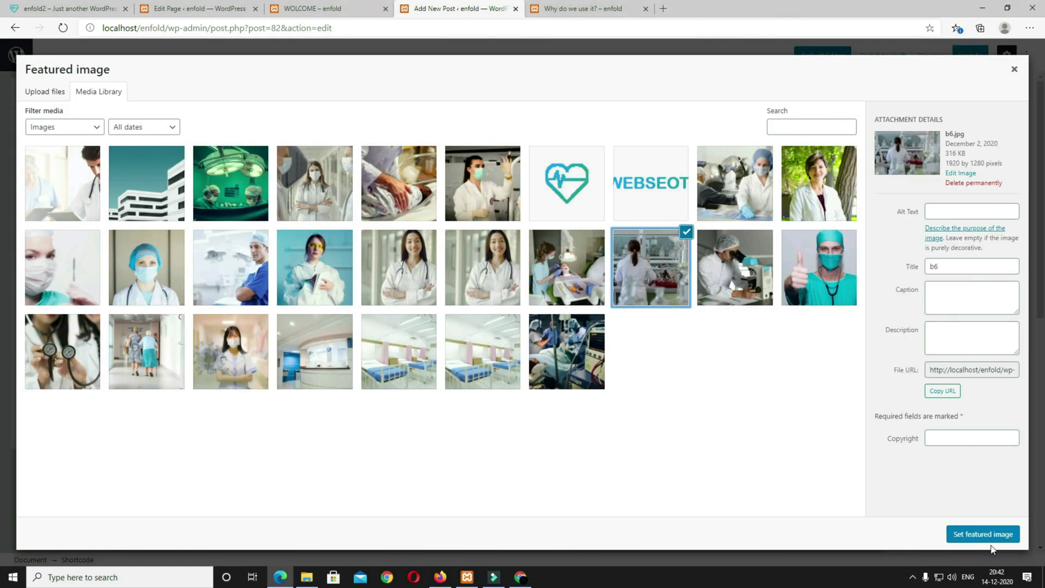
click(977, 534)
click(964, 57)
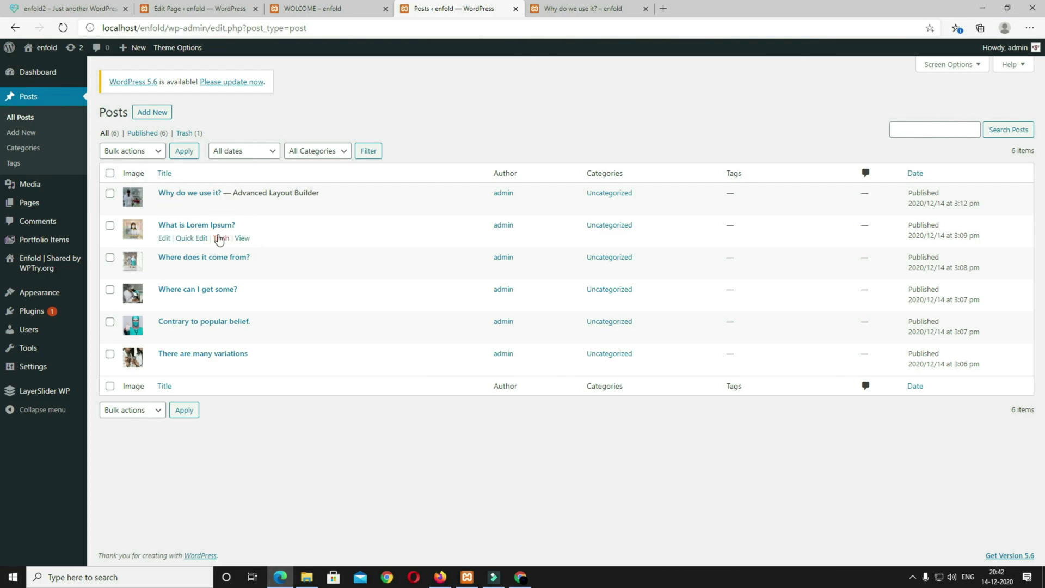
Step: Add a Post Slider at the end of the WOLCOME page layout and open its settings
click(229, 11)
scroll(429, 267, up, 15)
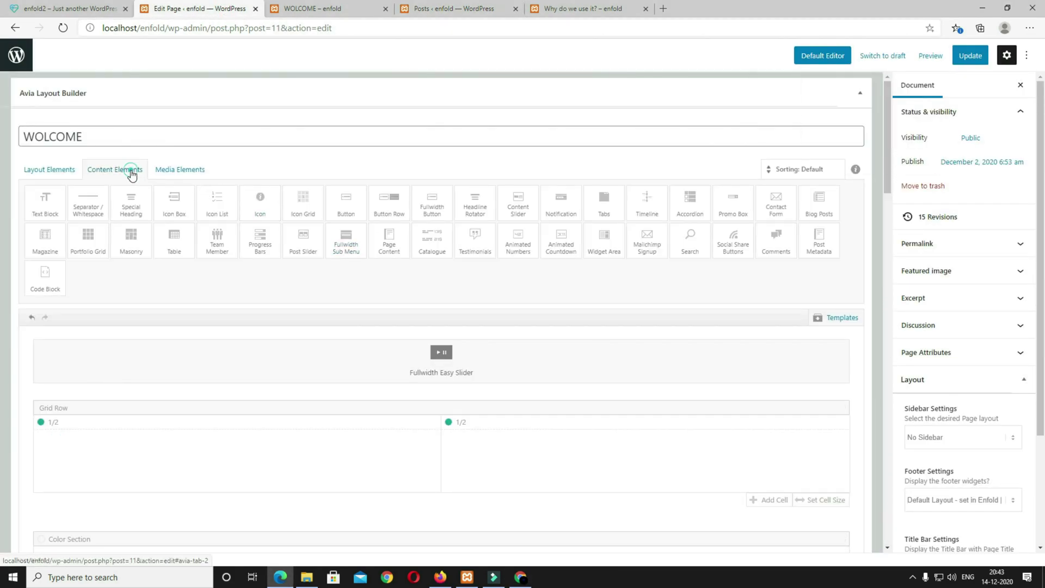
click(303, 252)
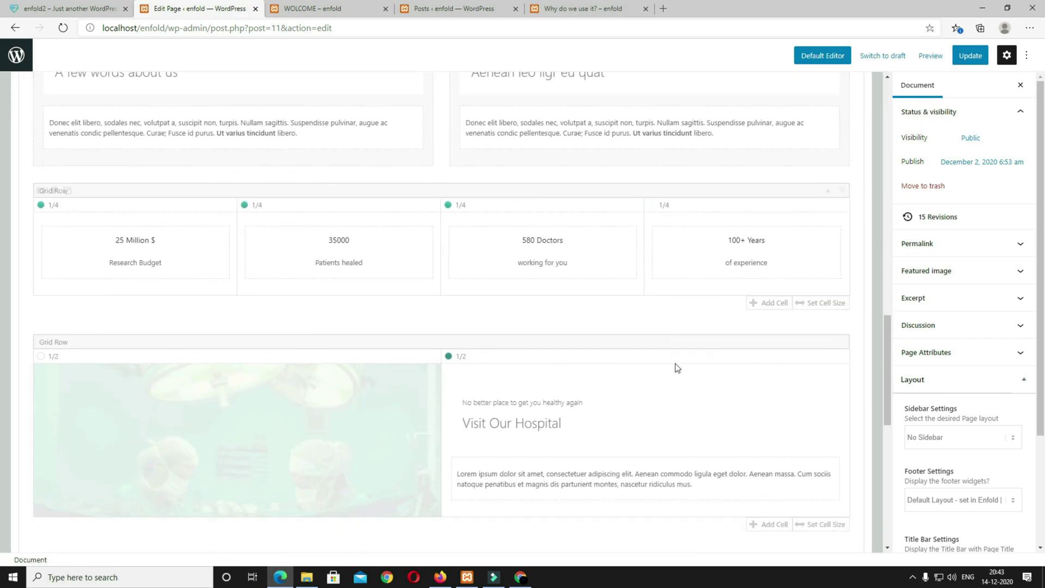
click(458, 407)
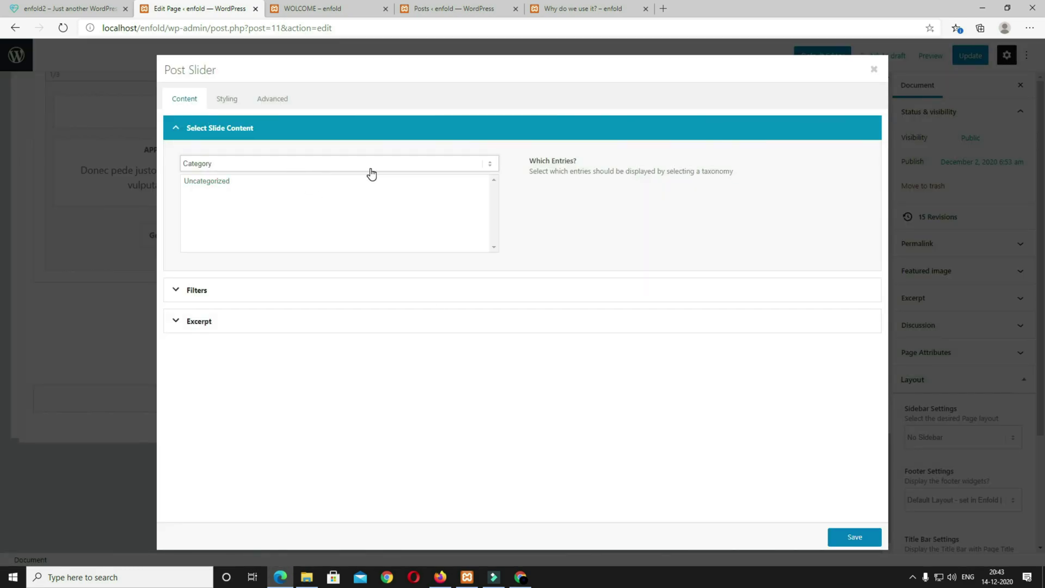
Step: Set the Post Slider to 6 entries with title and excerpt in 3 columns, and save
click(249, 294)
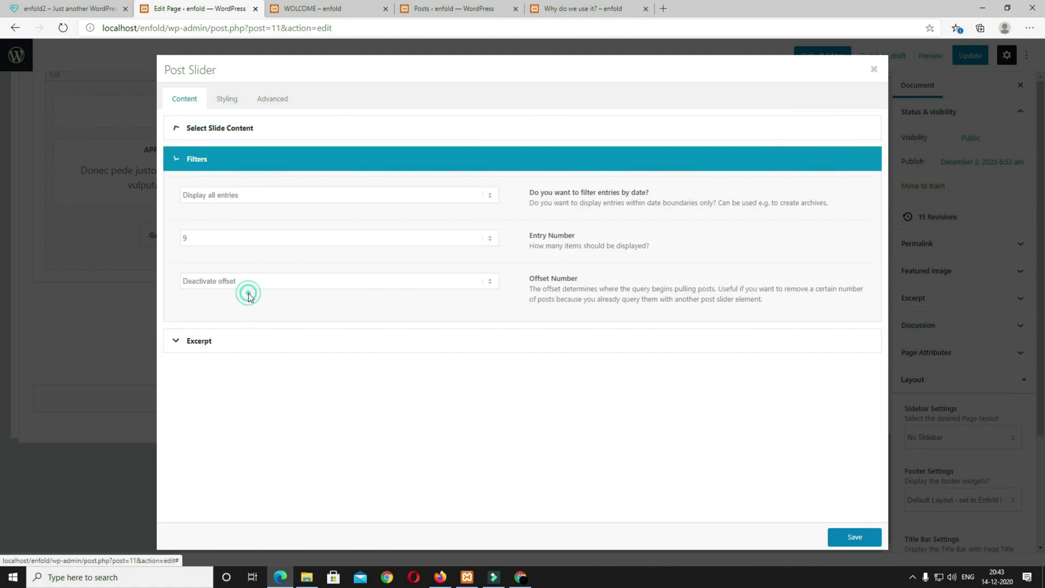
click(206, 239)
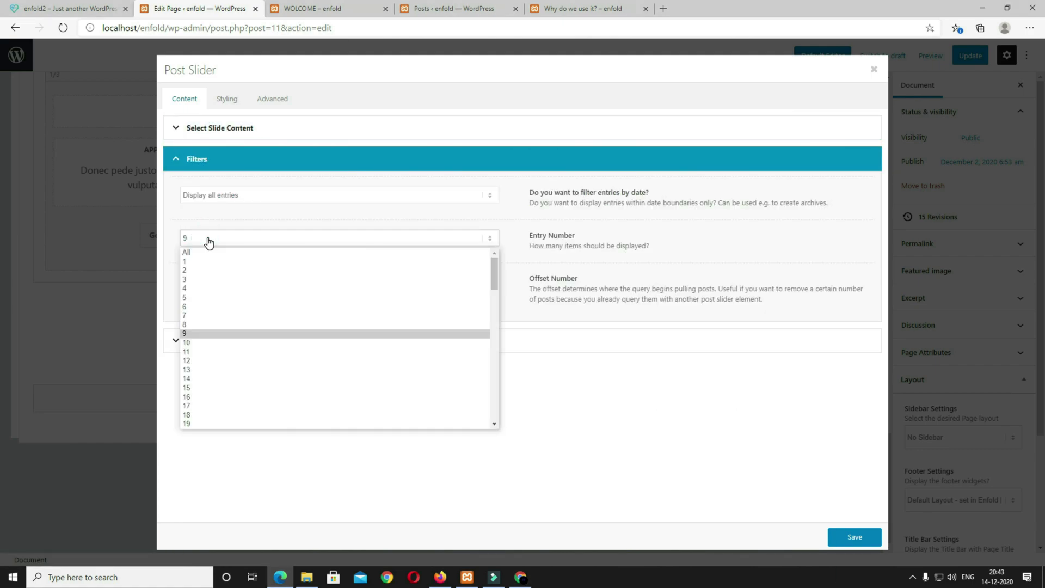
click(191, 308)
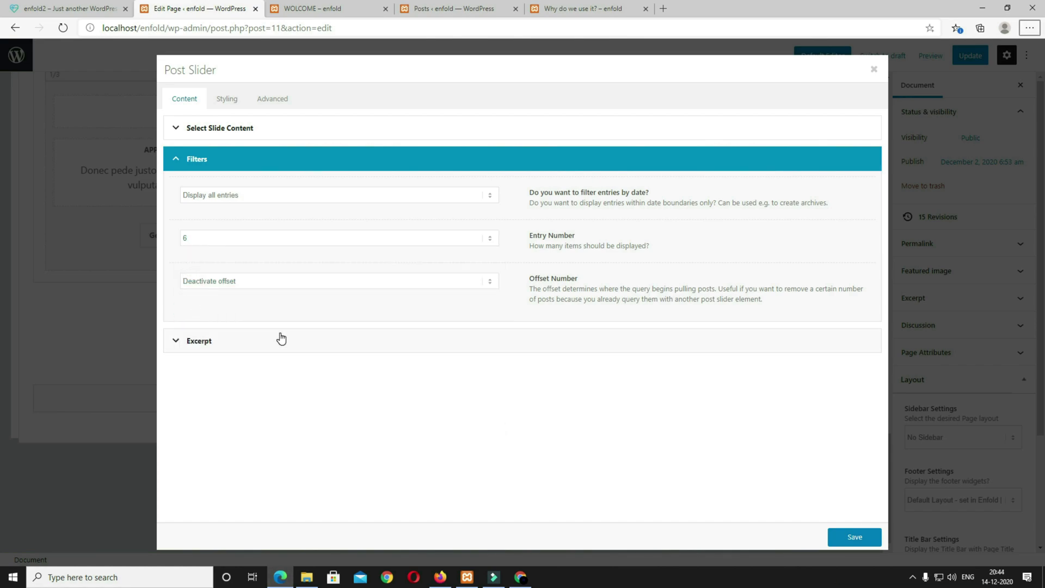
click(280, 338)
click(245, 223)
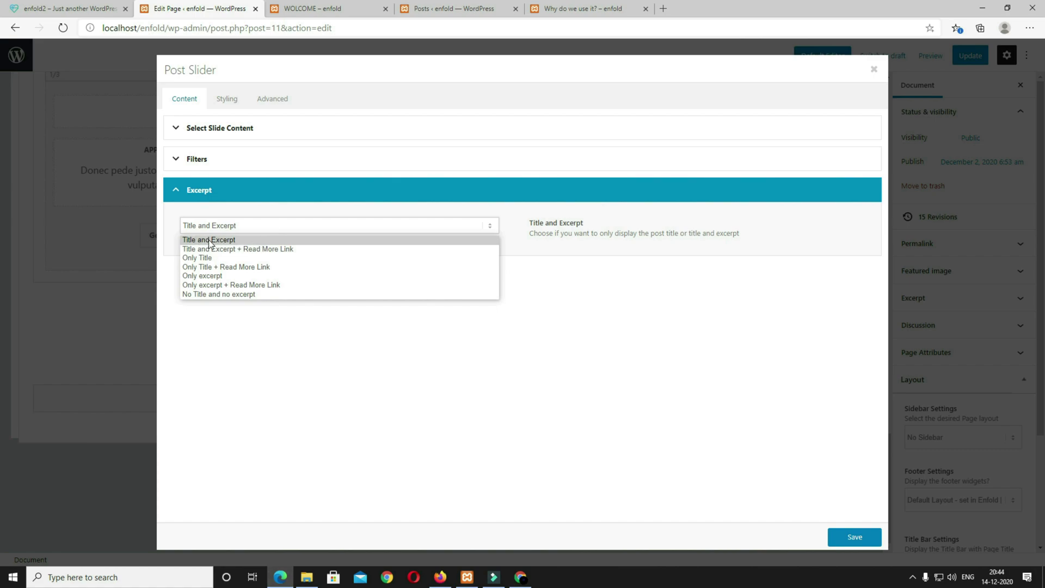
click(242, 242)
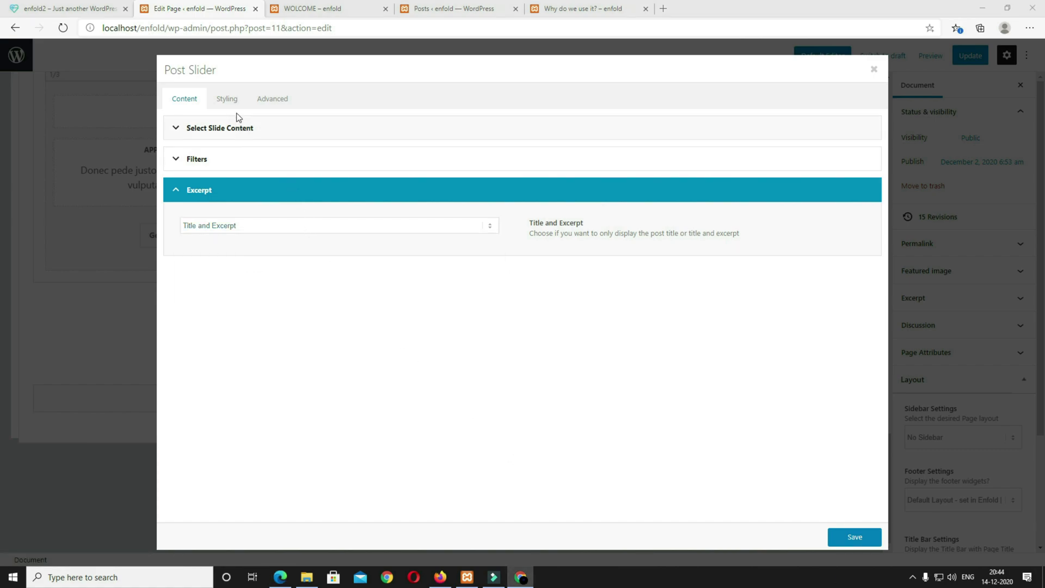
click(230, 101)
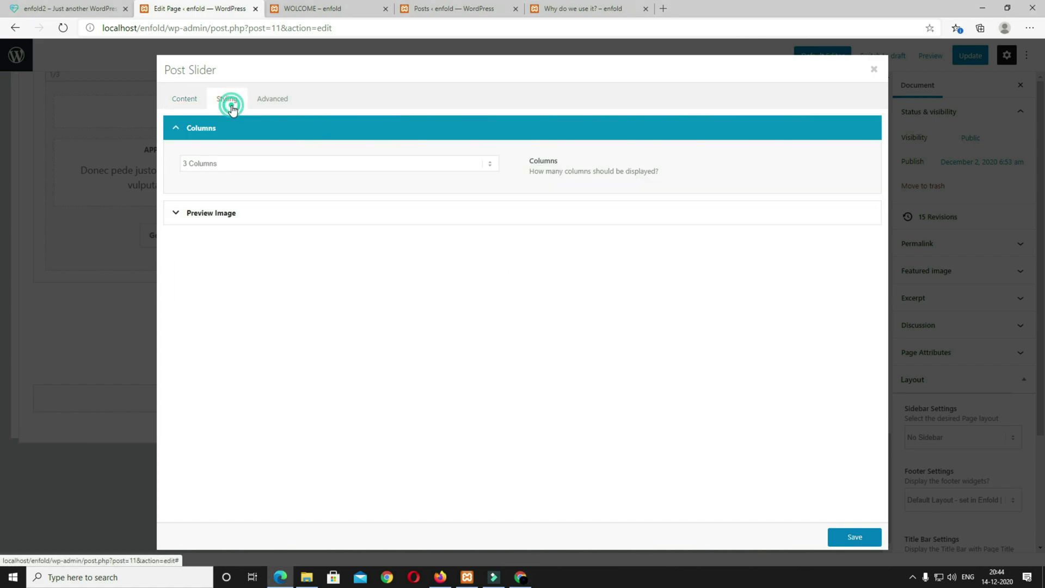
click(257, 173)
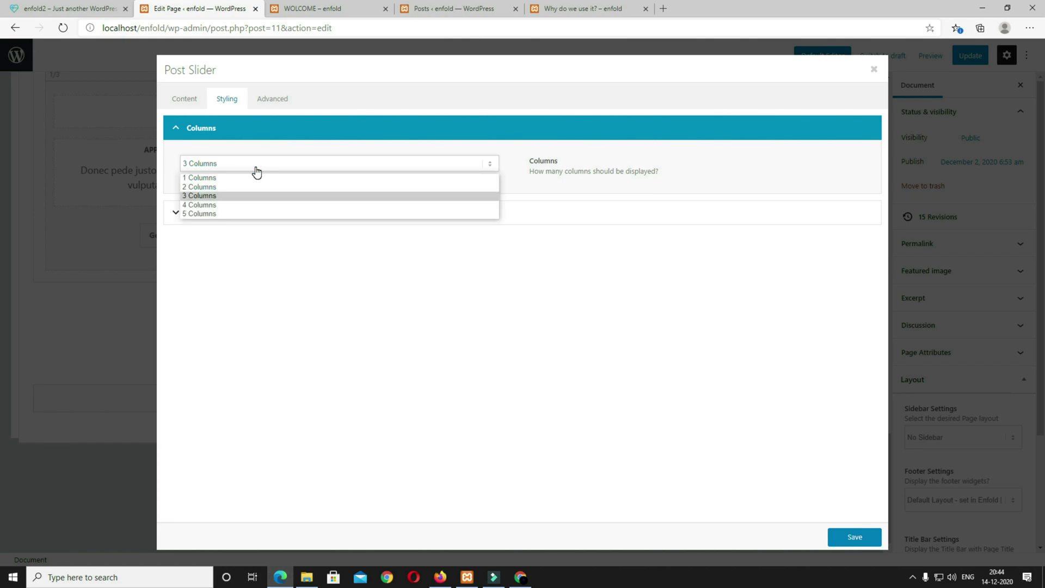
click(223, 195)
click(262, 216)
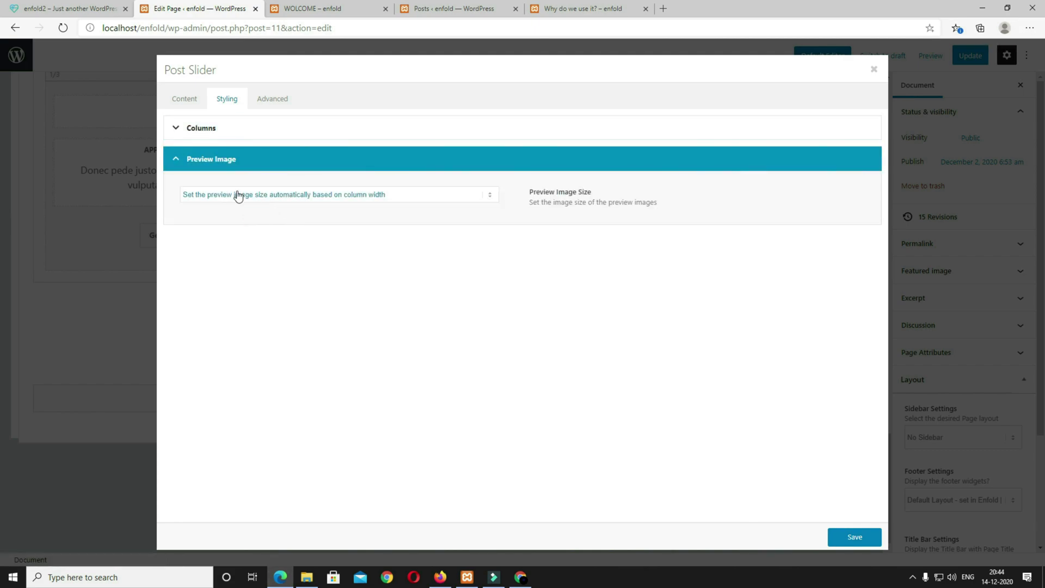
click(855, 536)
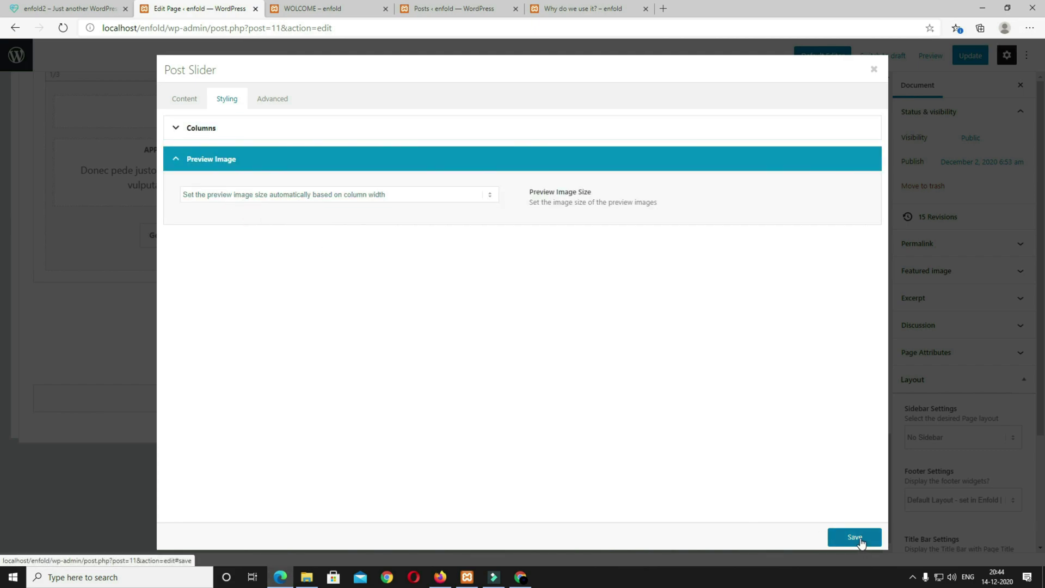
click(918, 57)
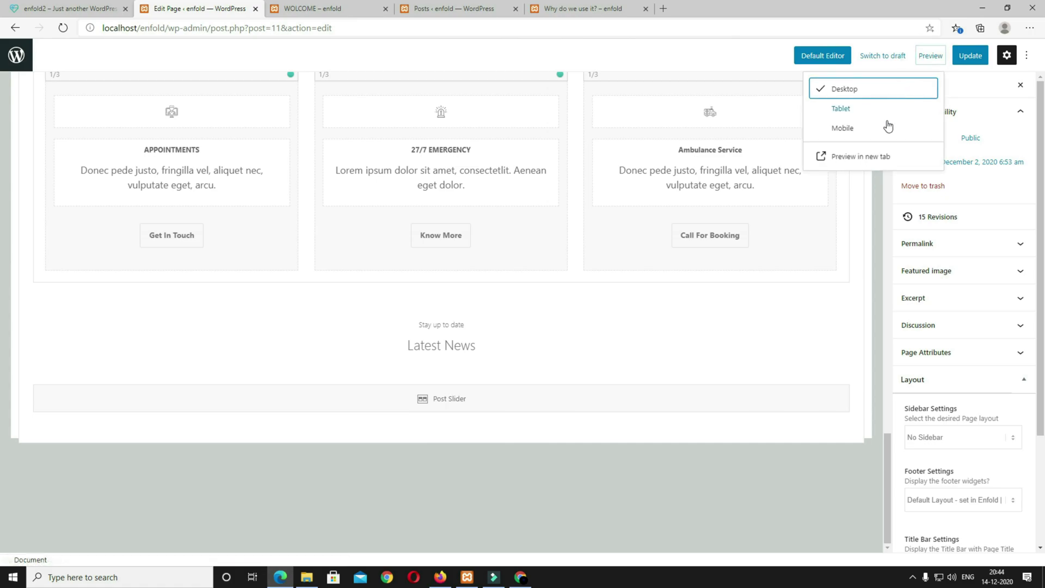
click(859, 157)
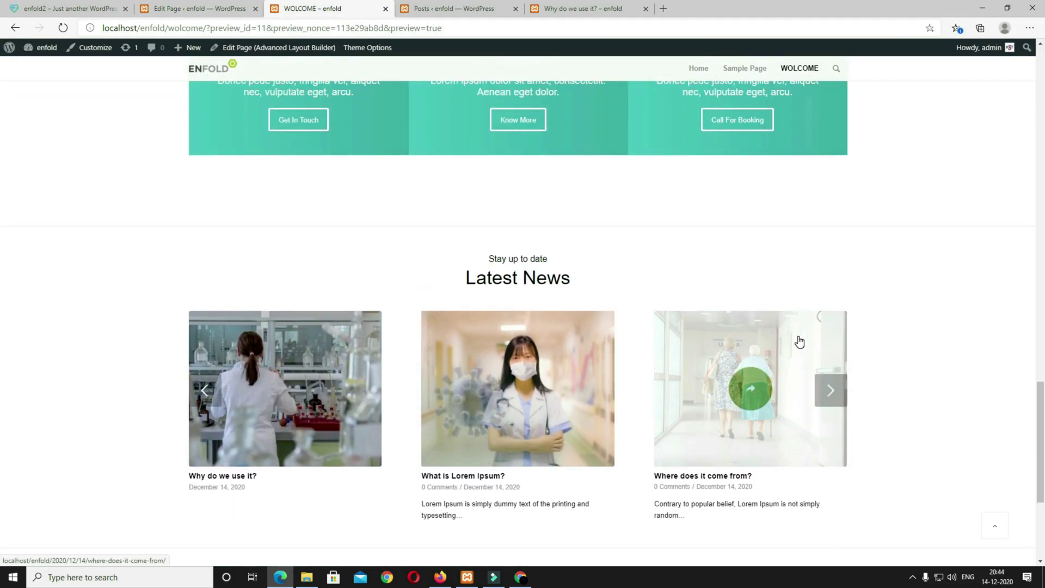
scroll(799, 341, down, 3)
click(826, 230)
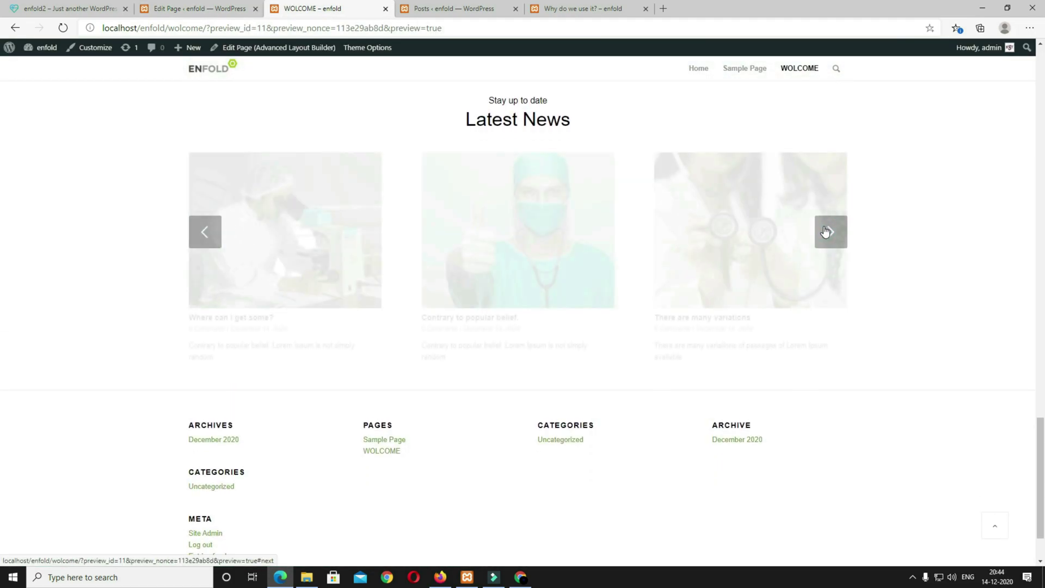
click(828, 228)
scroll(617, 397, down, 1)
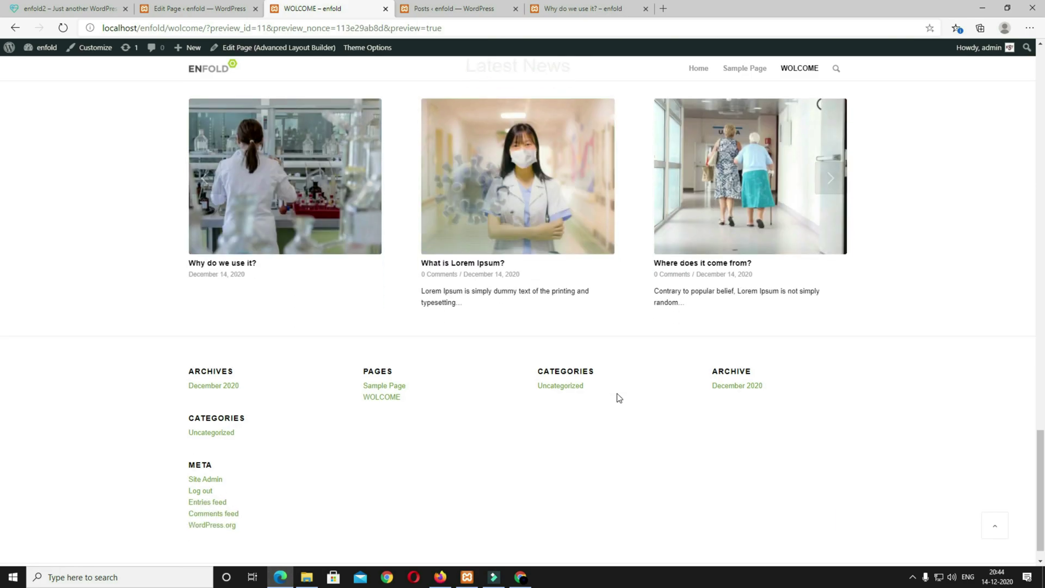
scroll(616, 393, up, 15)
scroll(616, 392, up, 10)
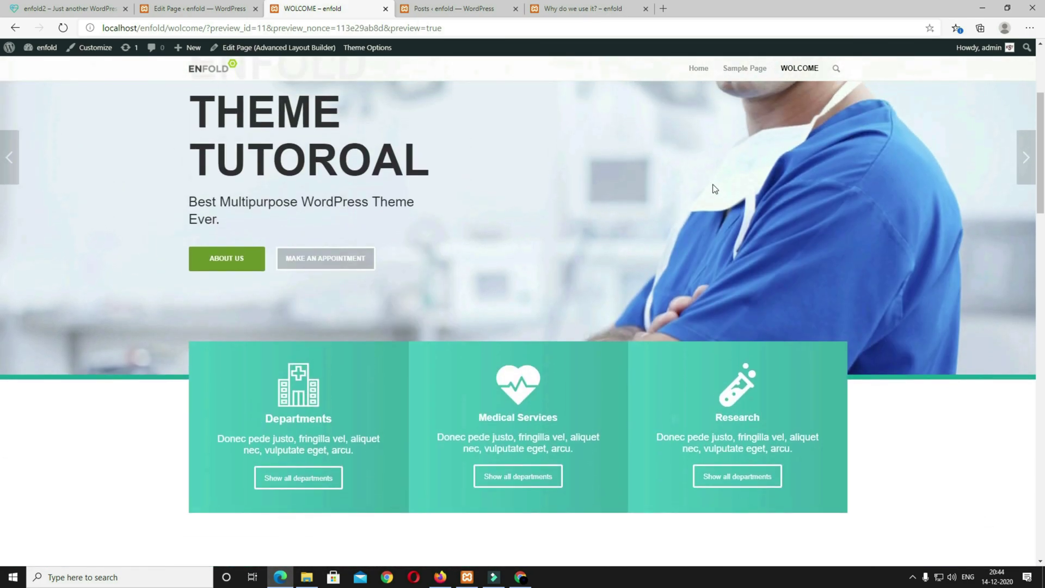
click(71, 8)
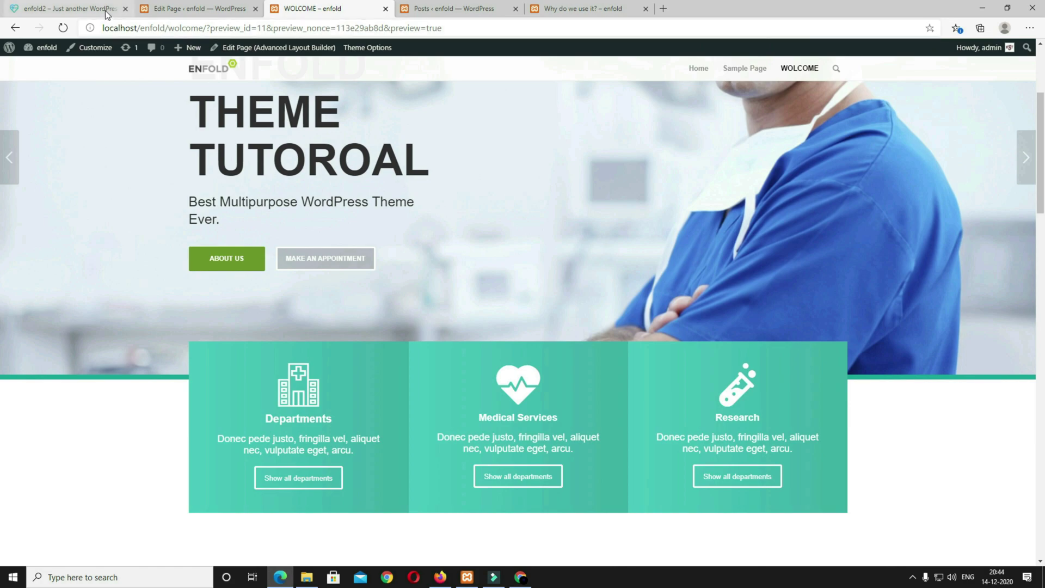
click(598, 71)
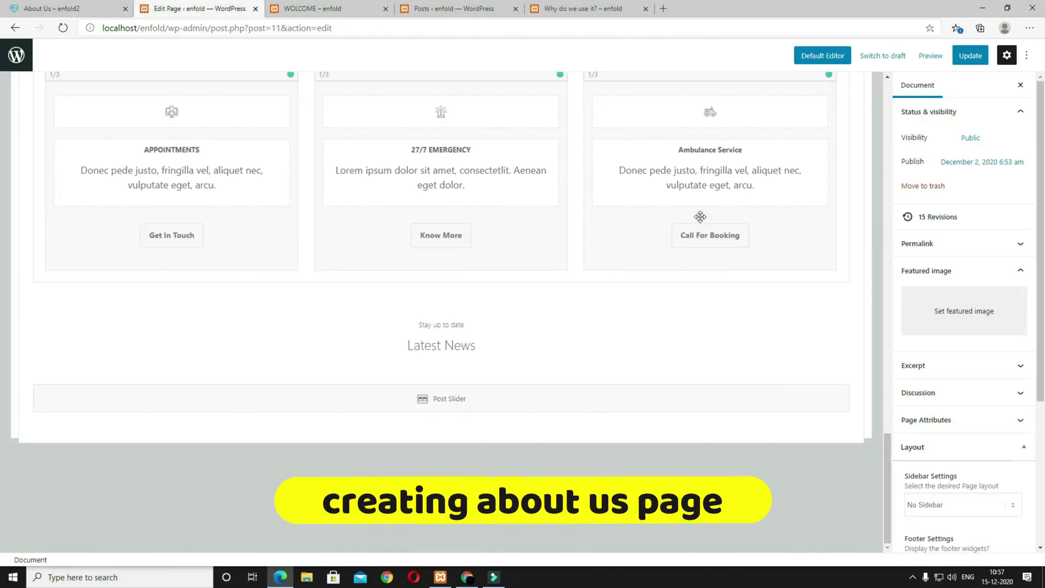
Step: Create and publish a new Layout Builder page titled 'About Us'
click(19, 62)
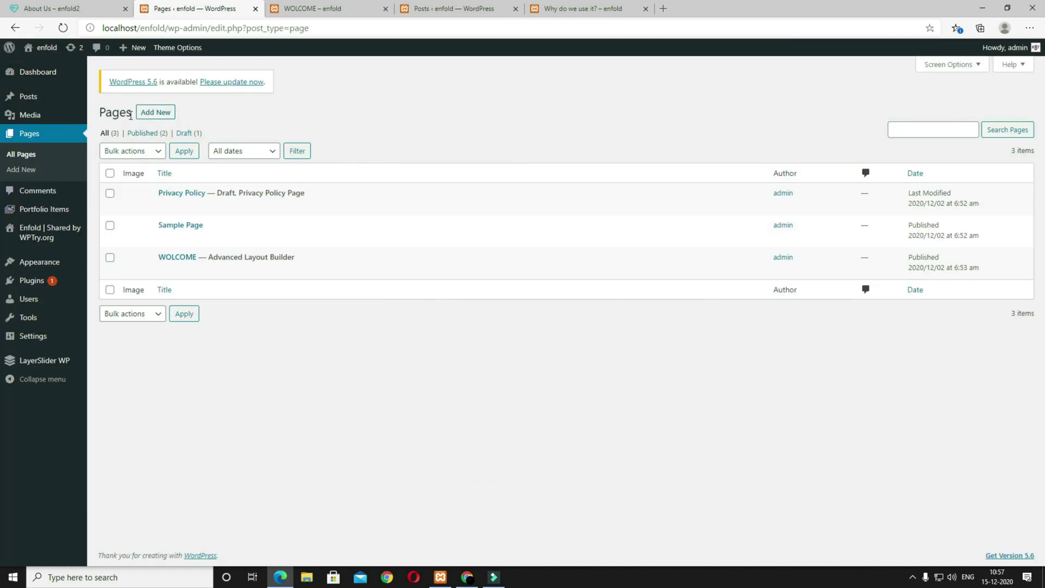
click(164, 112)
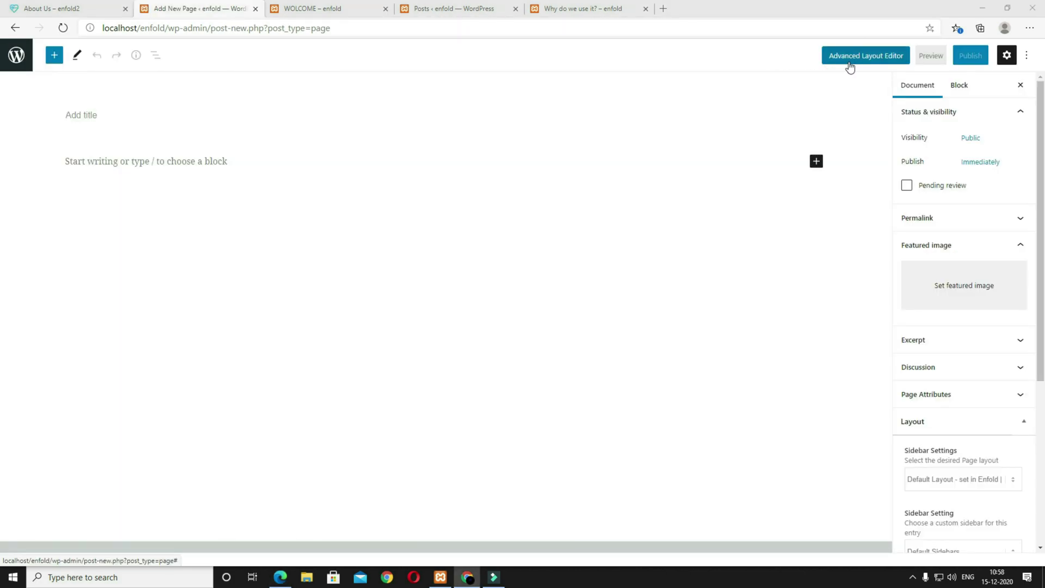
click(896, 57)
click(308, 138)
text(About Us)
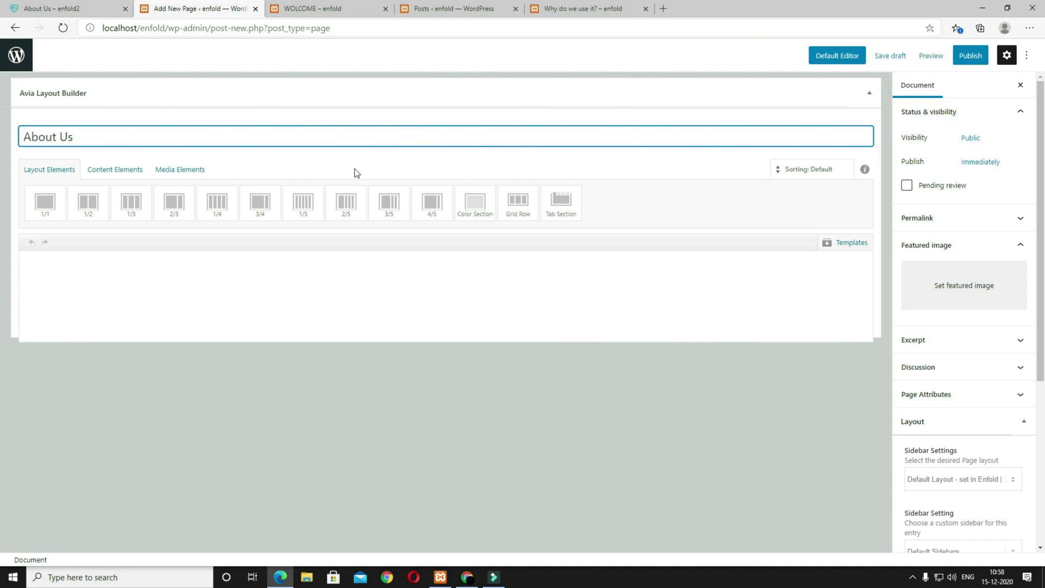
click(955, 56)
click(953, 57)
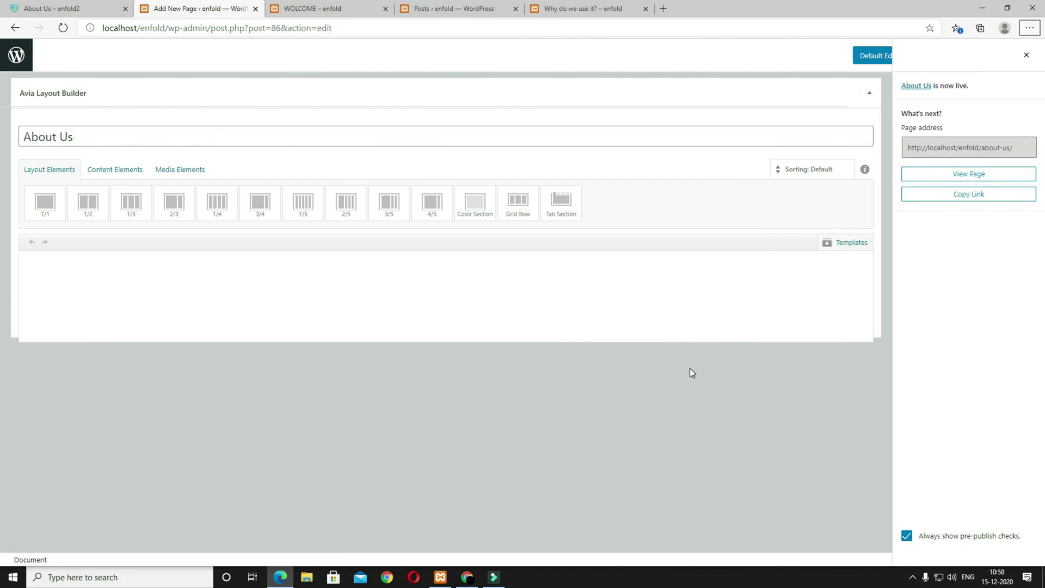
Step: Check the reference About Us page, selecting its heading and introduction text
click(82, 11)
scroll(492, 260, down, 2)
scroll(492, 260, up, 2)
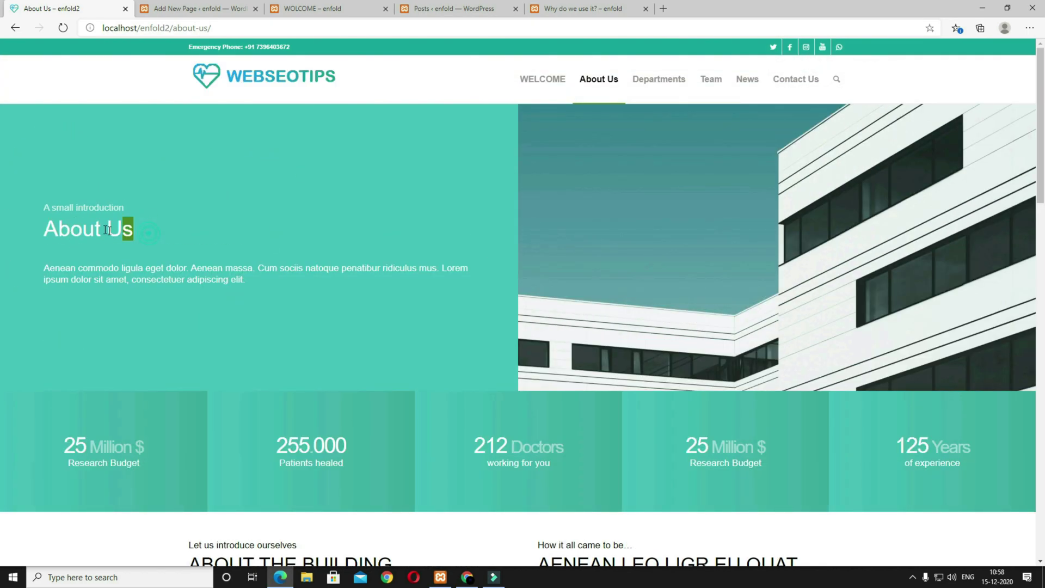
drag(109, 230, 40, 212)
drag(243, 283, 37, 270)
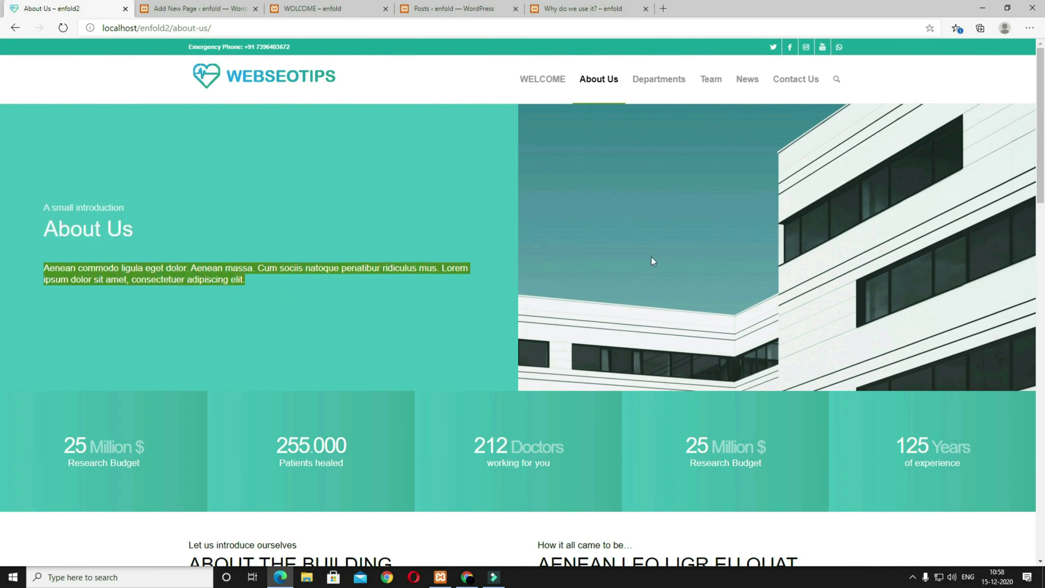
click(195, 8)
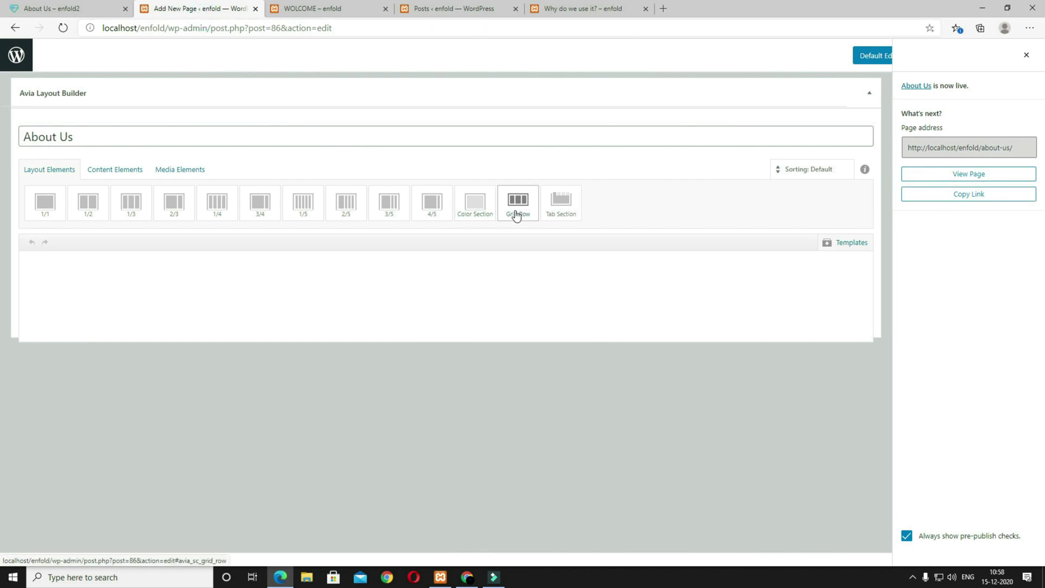
Step: Add a two-cell grid row with a special heading and a text block in the left cell
click(517, 209)
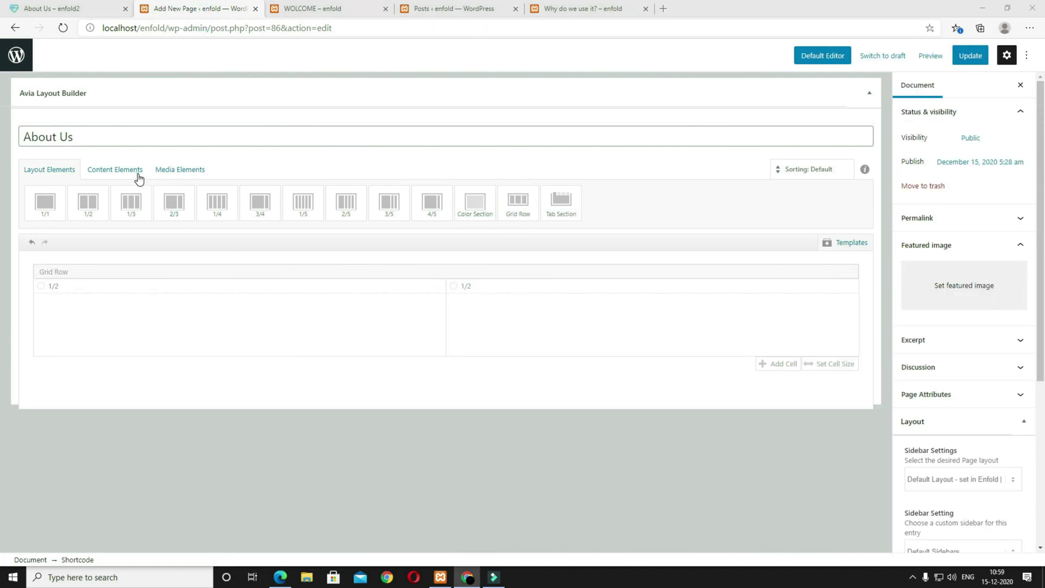
click(138, 176)
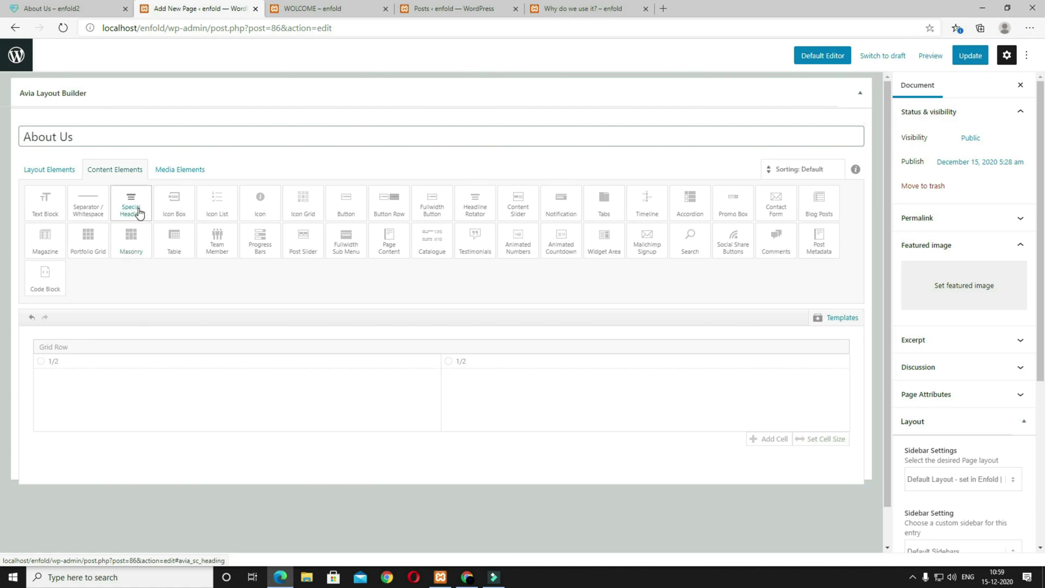
click(138, 211)
click(47, 210)
drag(247, 466, 195, 401)
drag(214, 480, 174, 431)
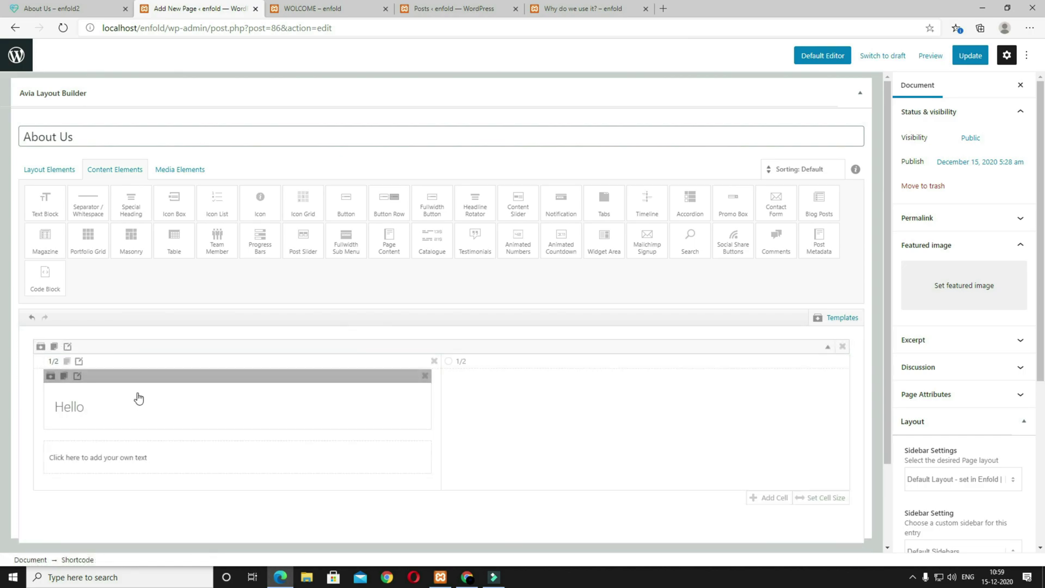
Step: Change the heading to 'About Us', Modern (left) style, with subheading 'A small introduction' above
click(141, 412)
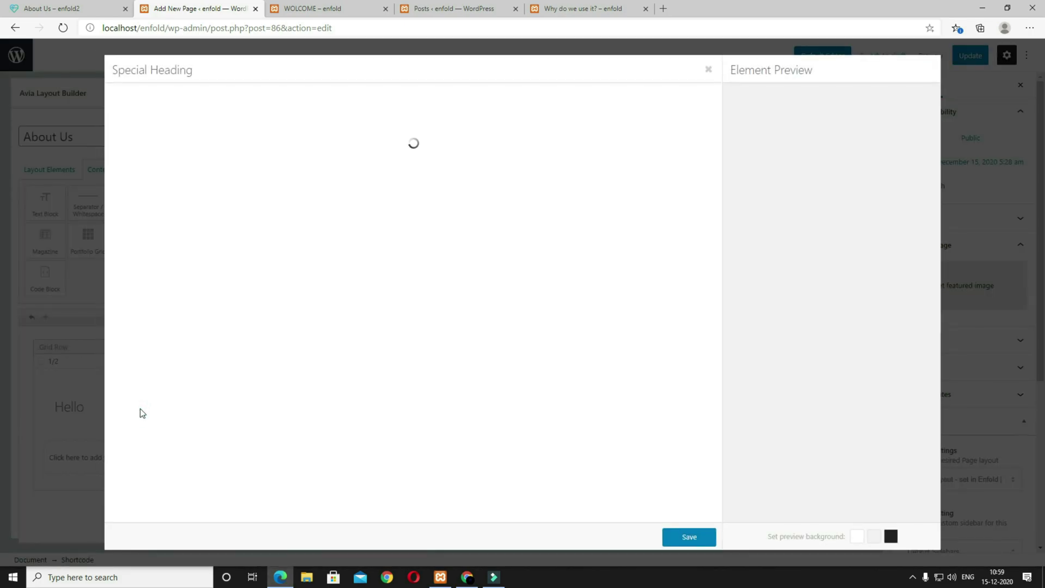
double_click(157, 137)
text(About Us)
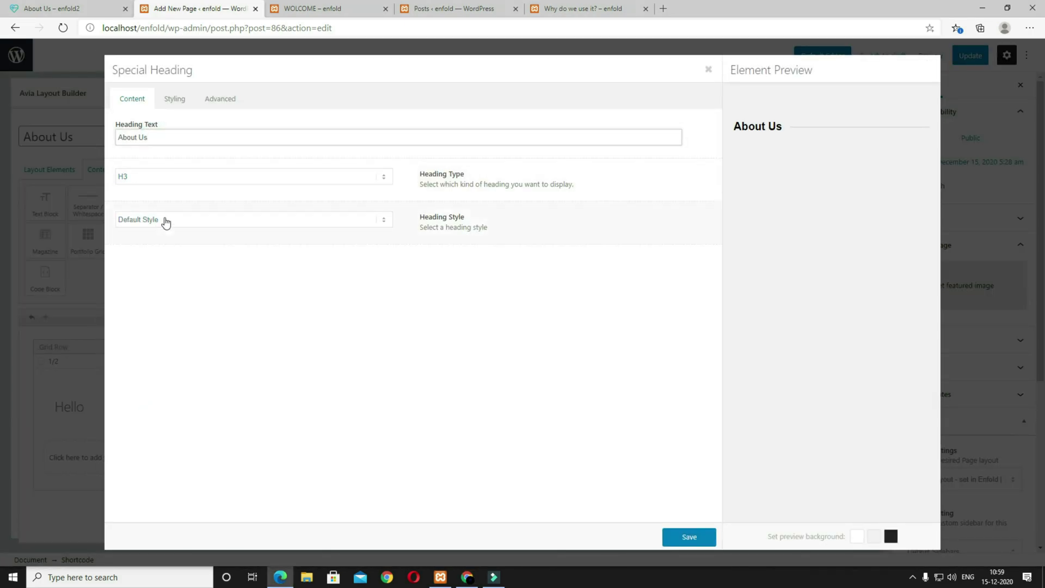
click(169, 219)
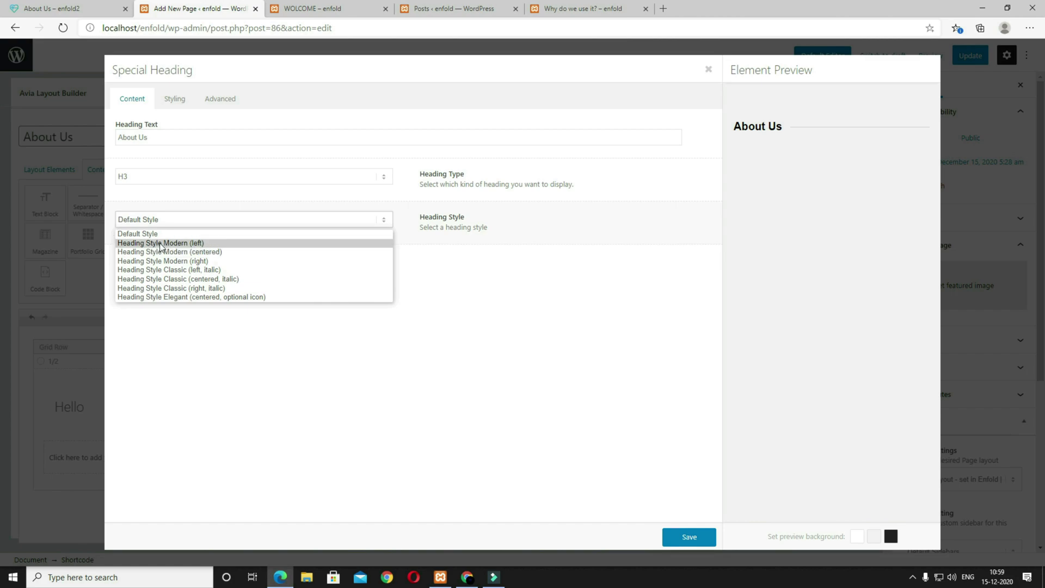
click(181, 246)
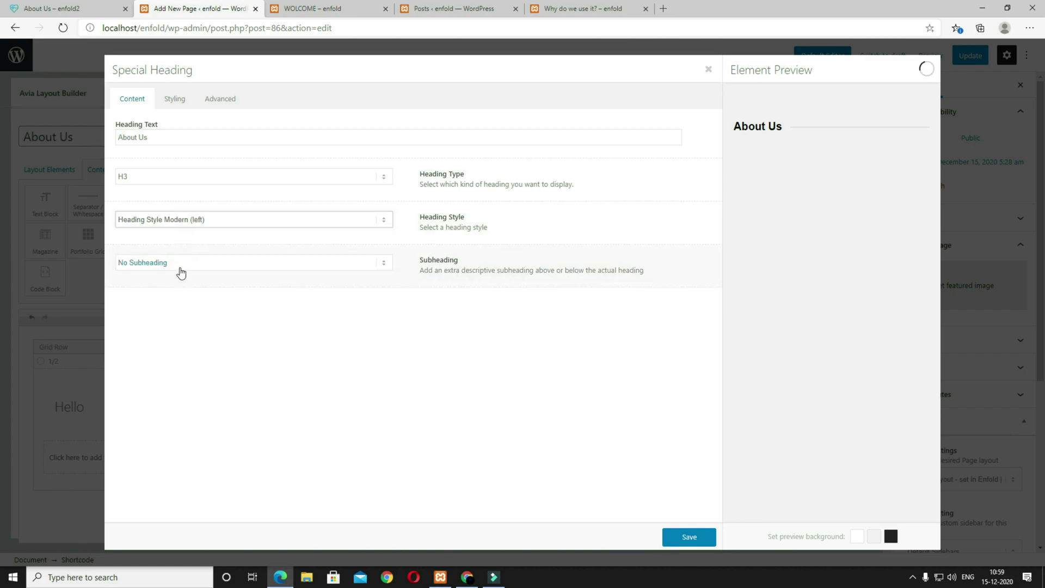
click(142, 263)
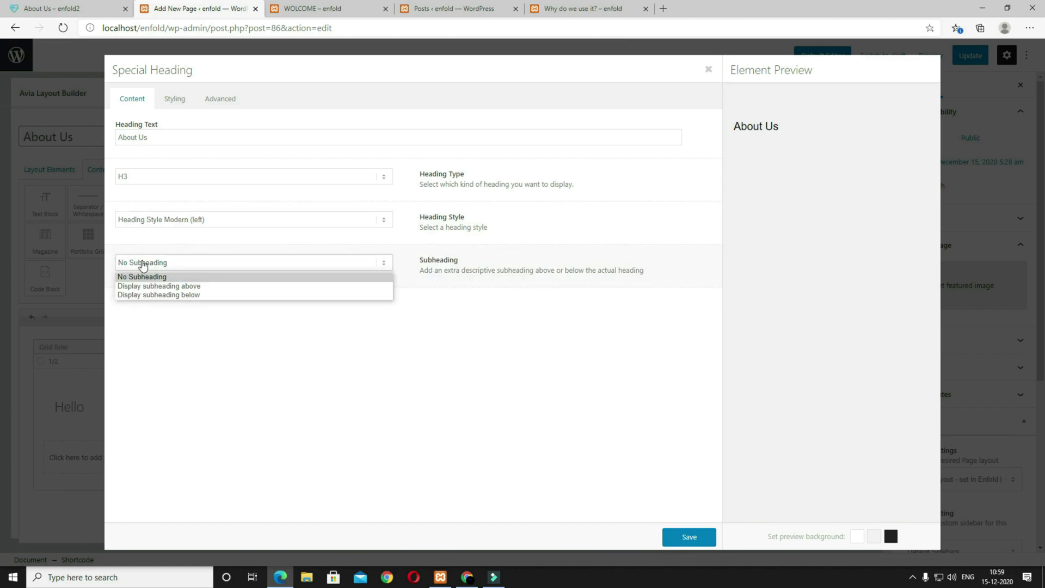
click(189, 287)
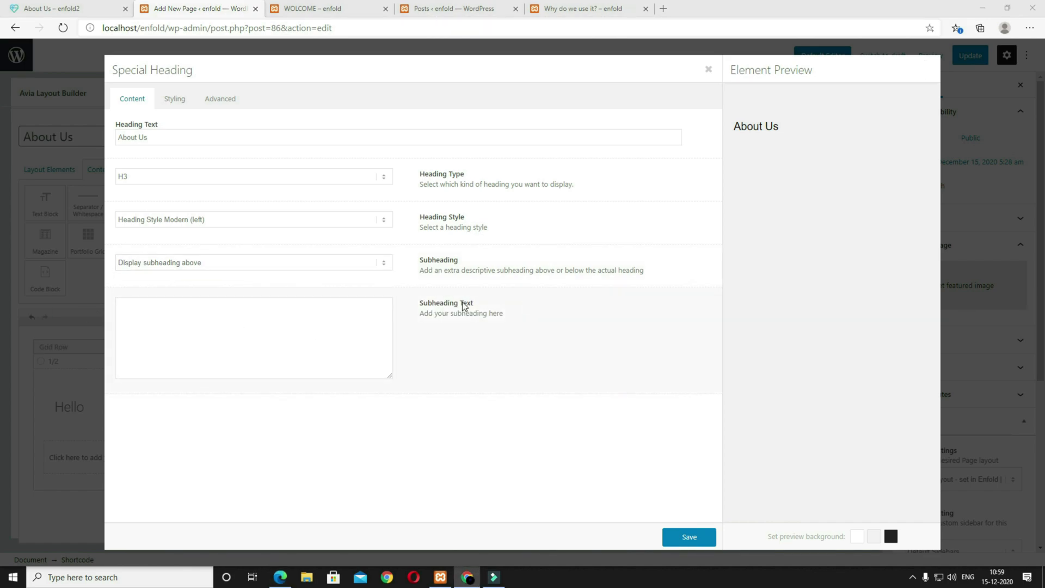
click(173, 298)
text(A small introduction)
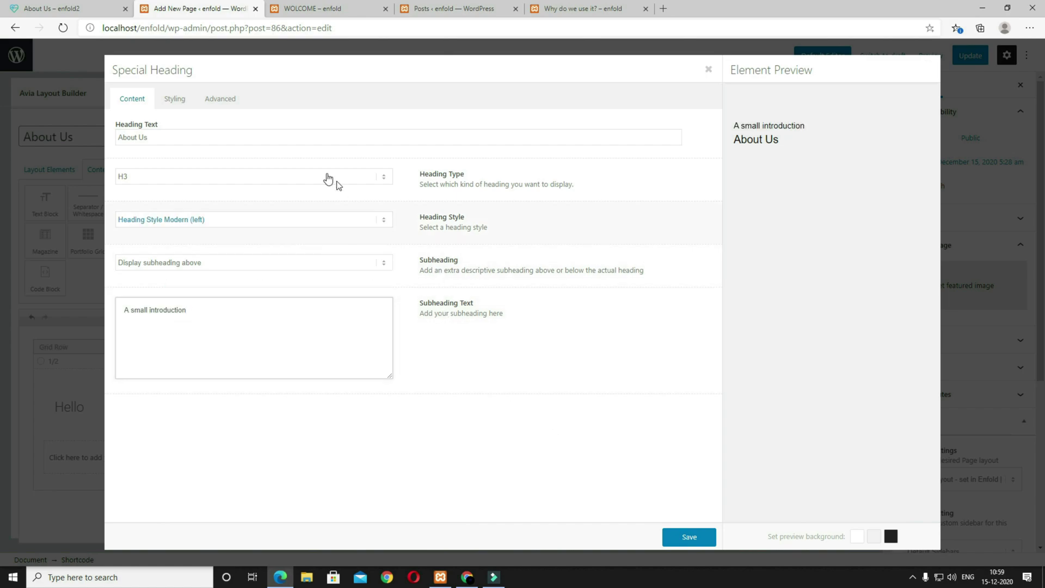
Step: Set the heading to 40px, the subheading to 18px, and bottom padding to 25
click(175, 99)
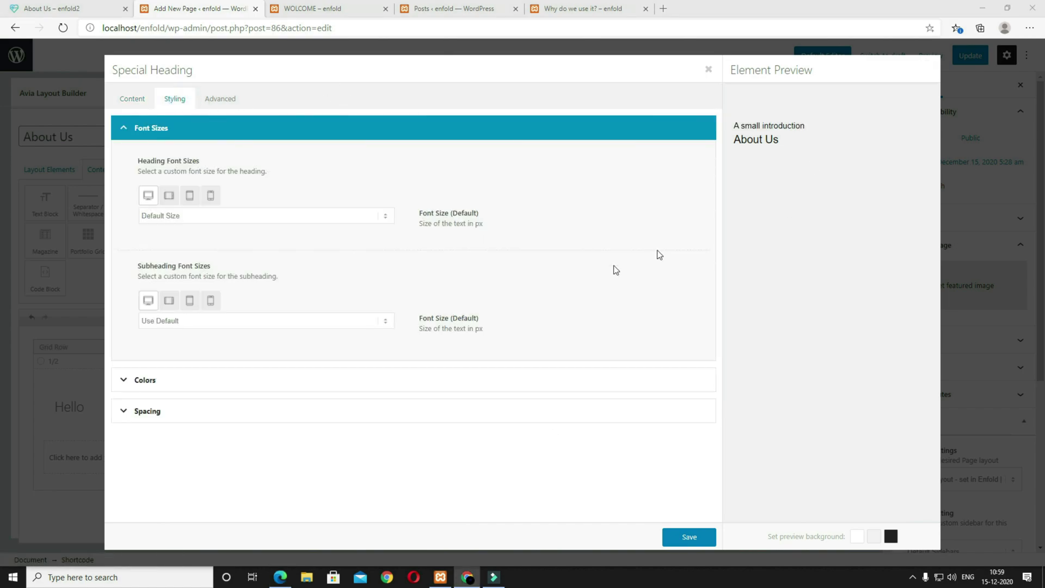
click(207, 220)
scroll(211, 357, down, 5)
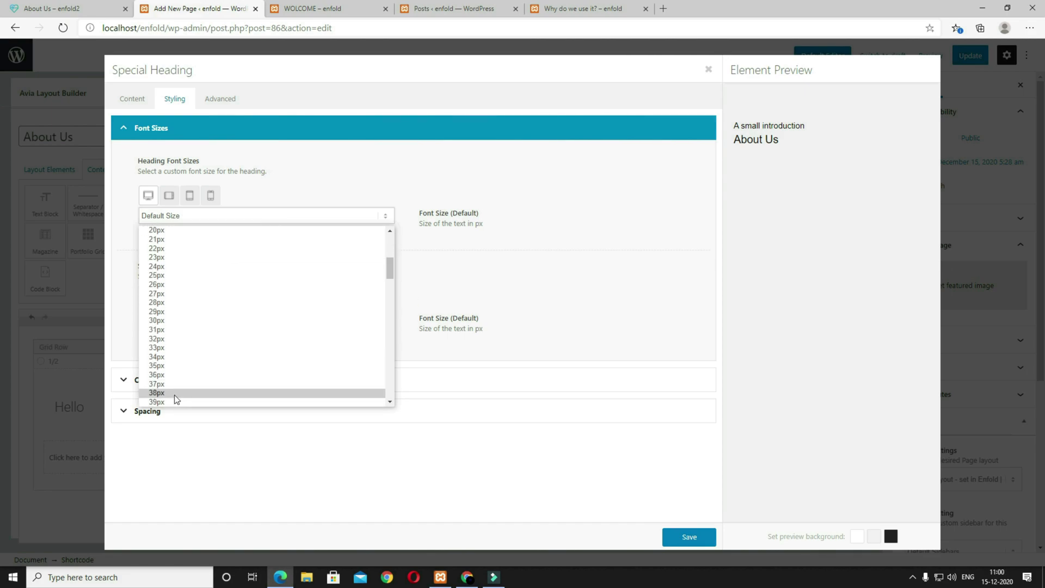
click(169, 384)
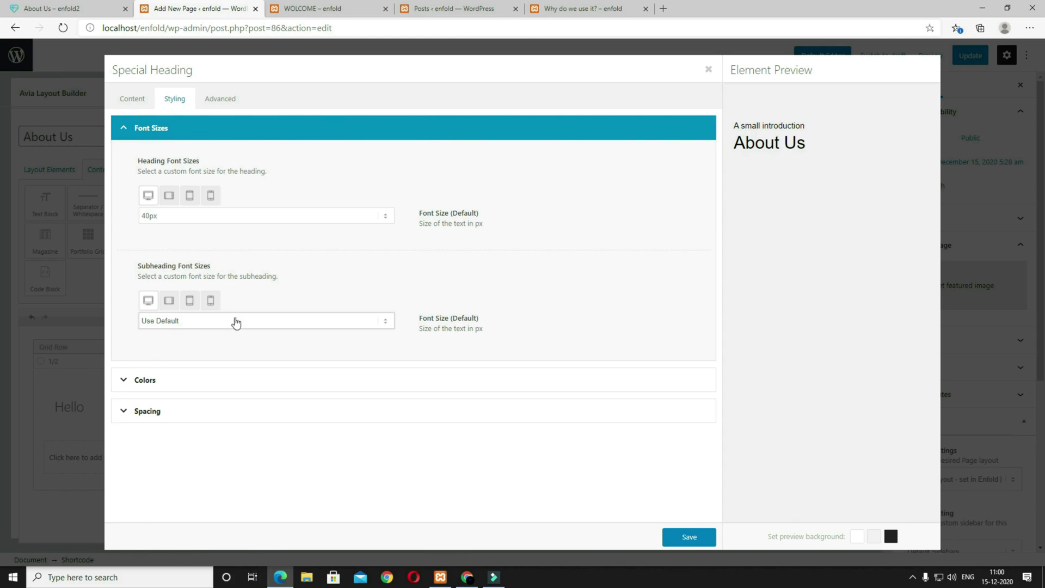
click(236, 325)
scroll(226, 427, down, 5)
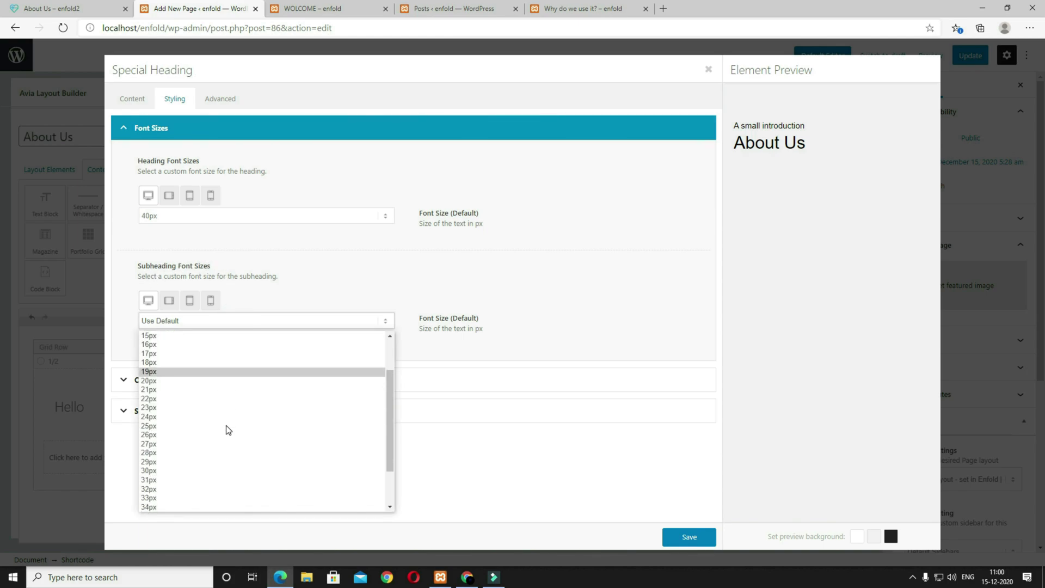
click(158, 362)
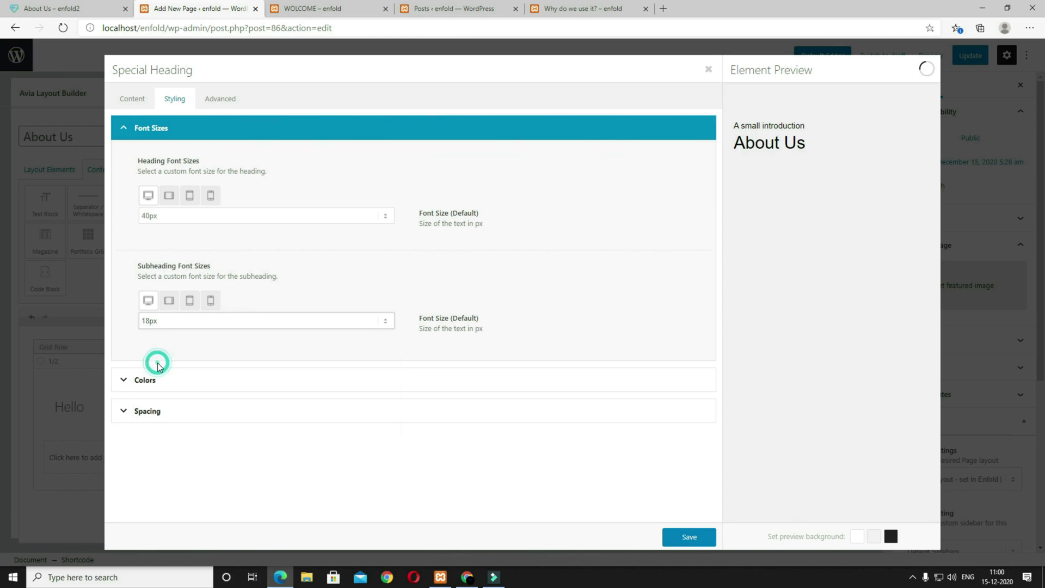
click(166, 411)
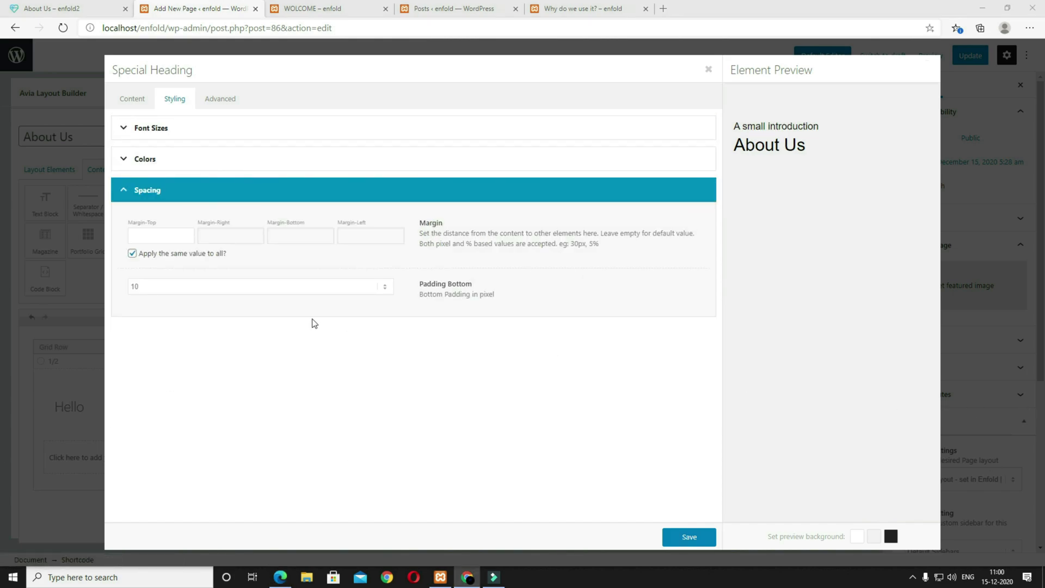
click(269, 288)
scroll(269, 387, down, 3)
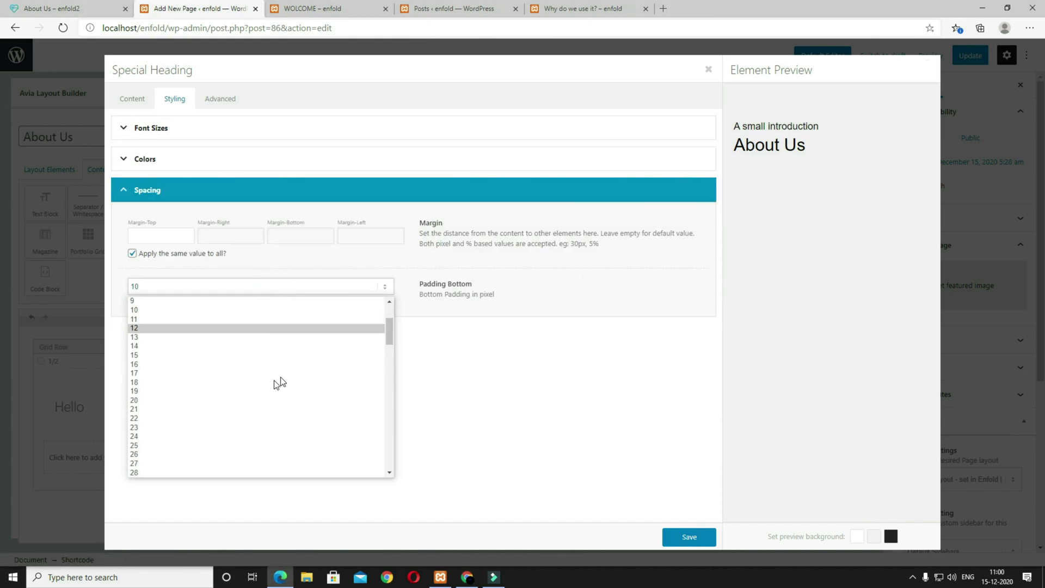
click(192, 445)
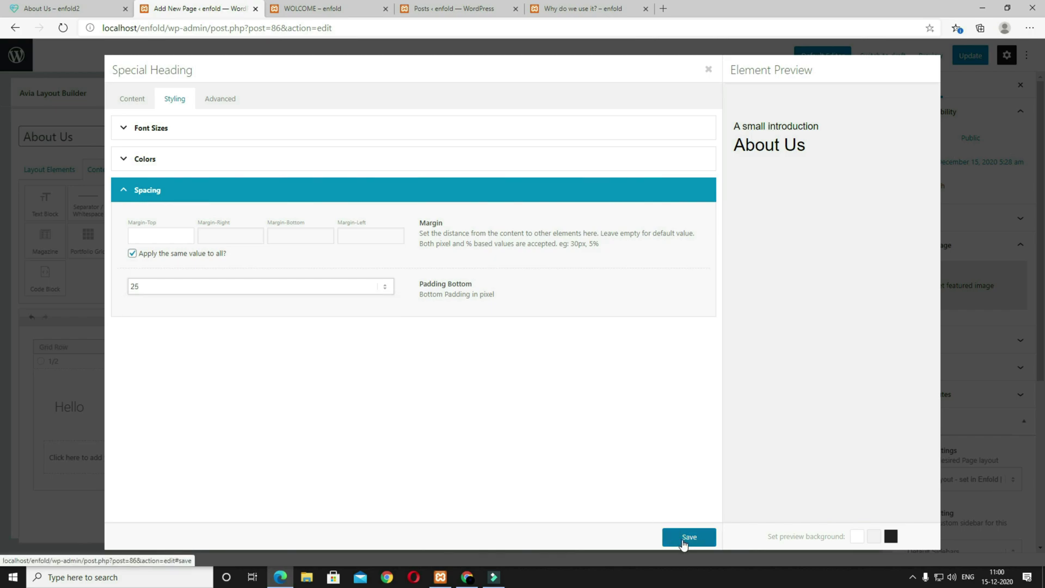
Step: Give the heading a custom white #ffffff colour and save it
click(199, 159)
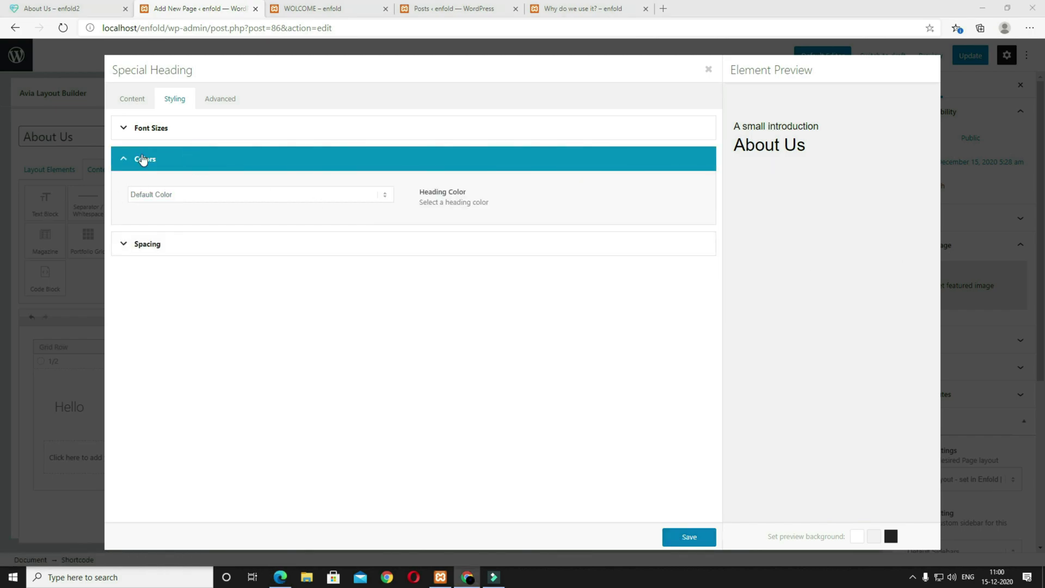
click(99, 5)
click(141, 228)
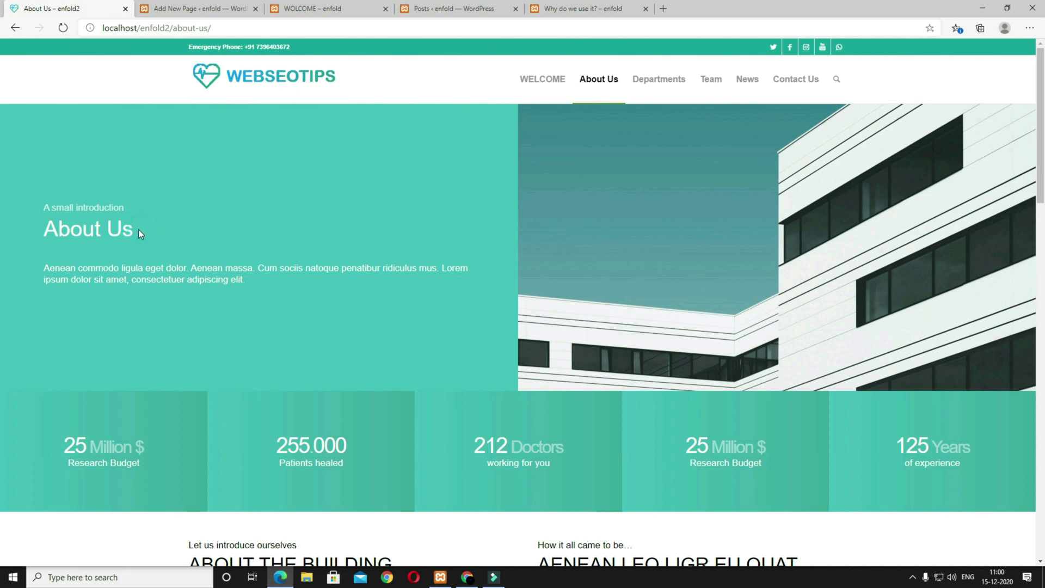
click(189, 8)
click(233, 194)
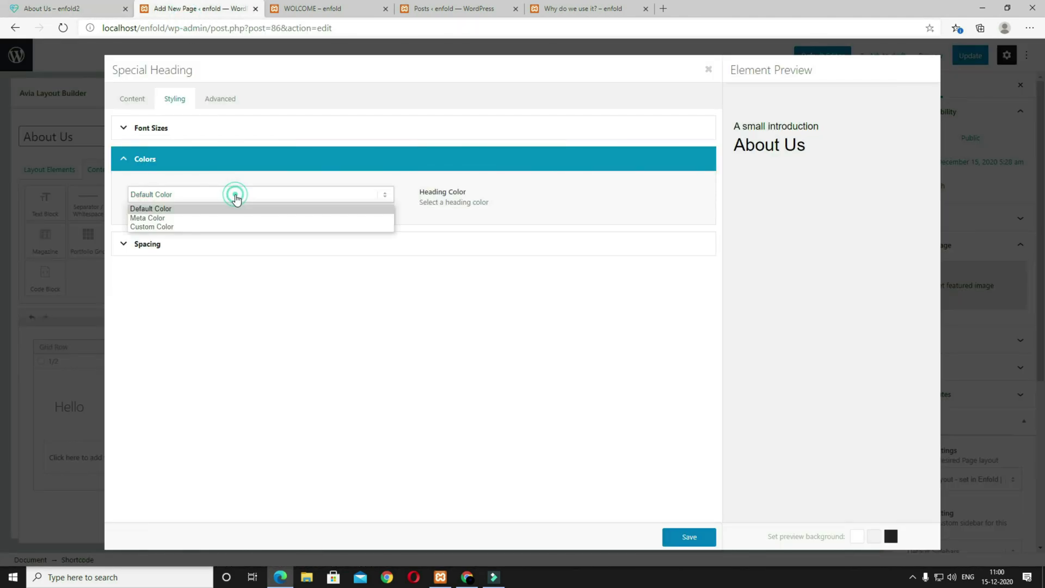
click(170, 226)
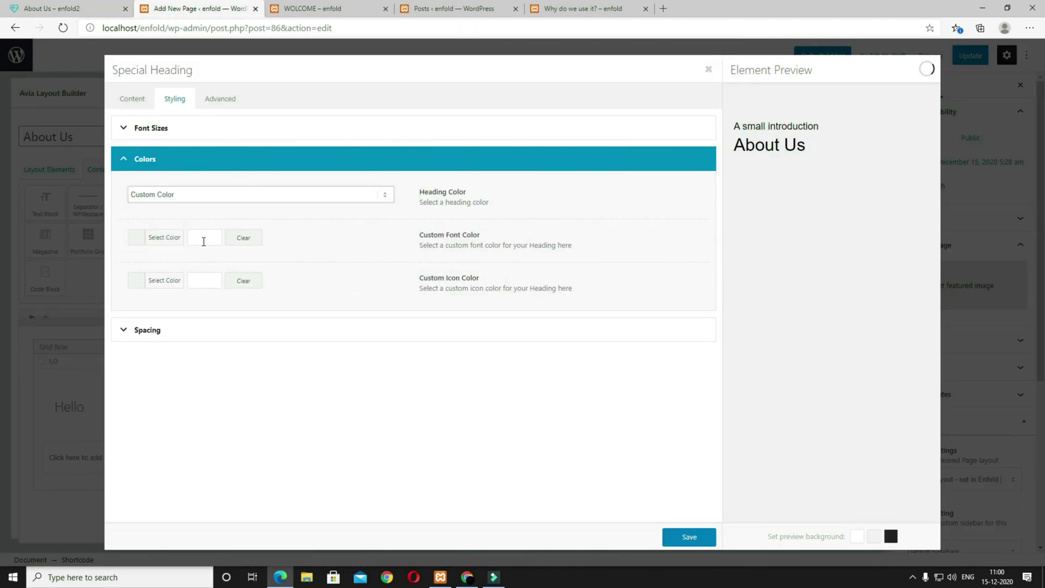
click(203, 242)
drag(186, 300, 118, 257)
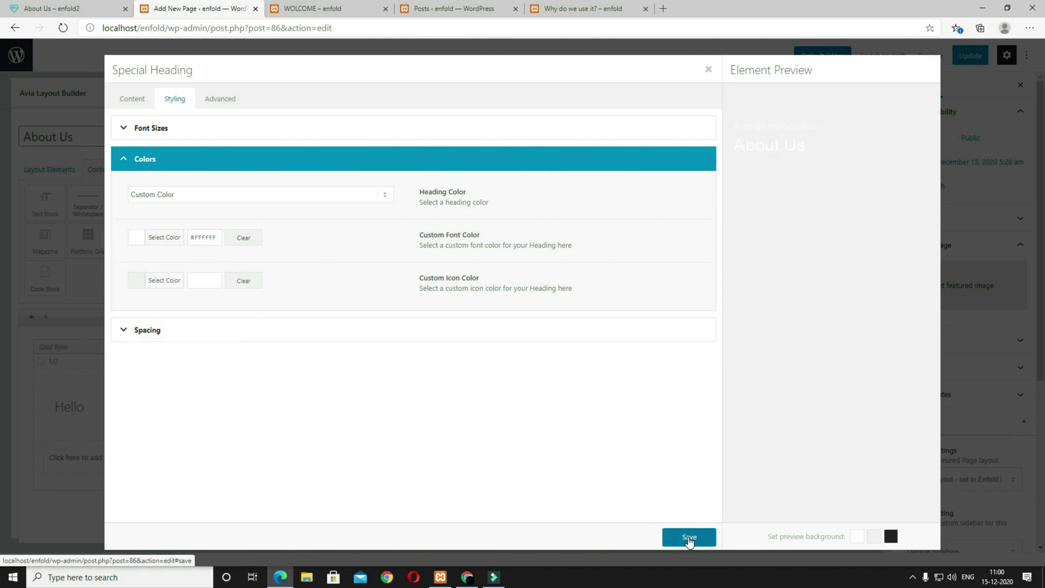
click(689, 538)
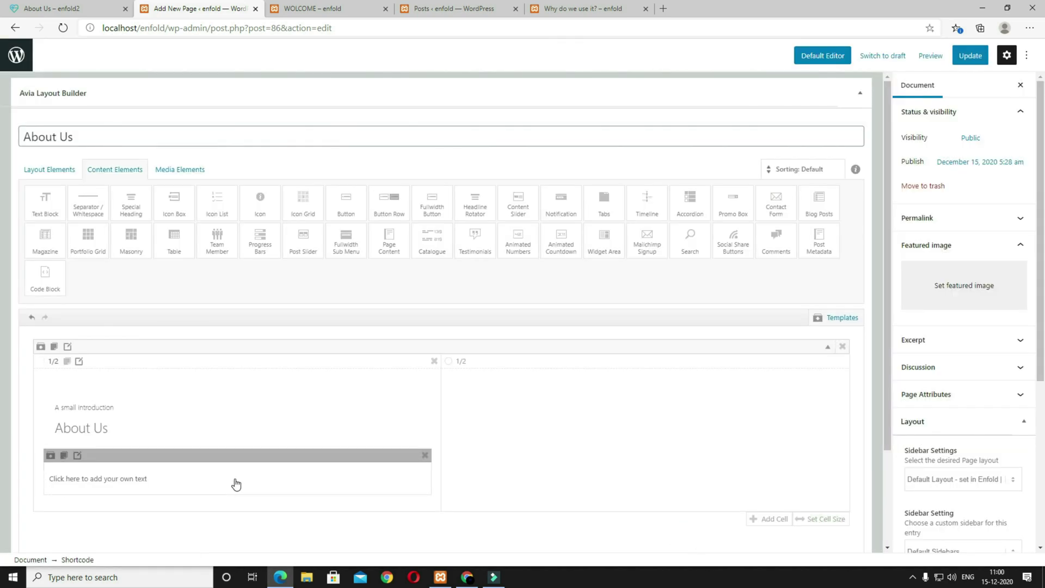
Step: Set the Aenean commodo text block to custom white #ffffff font colour and save it
click(235, 484)
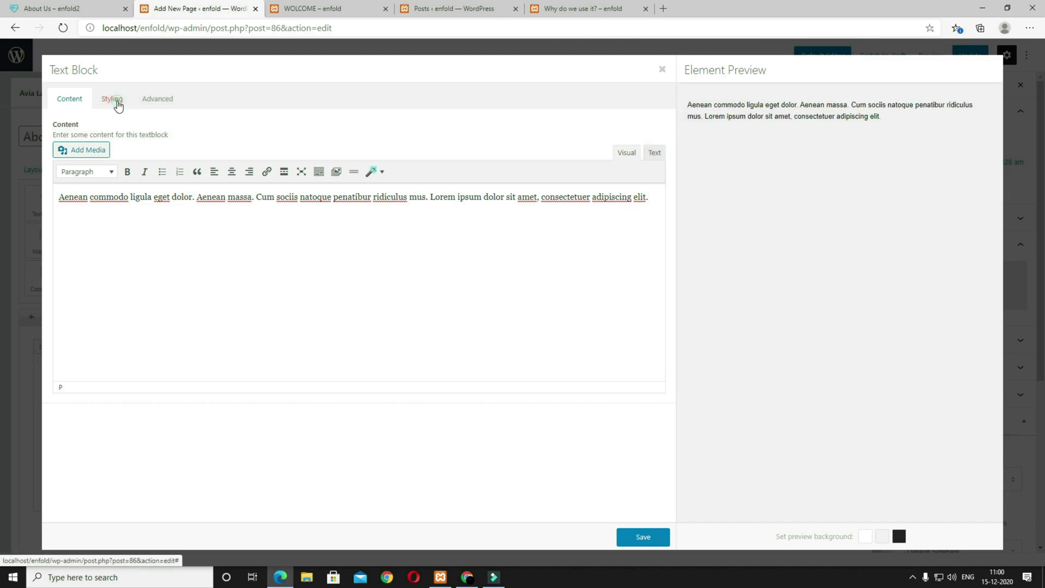
click(118, 102)
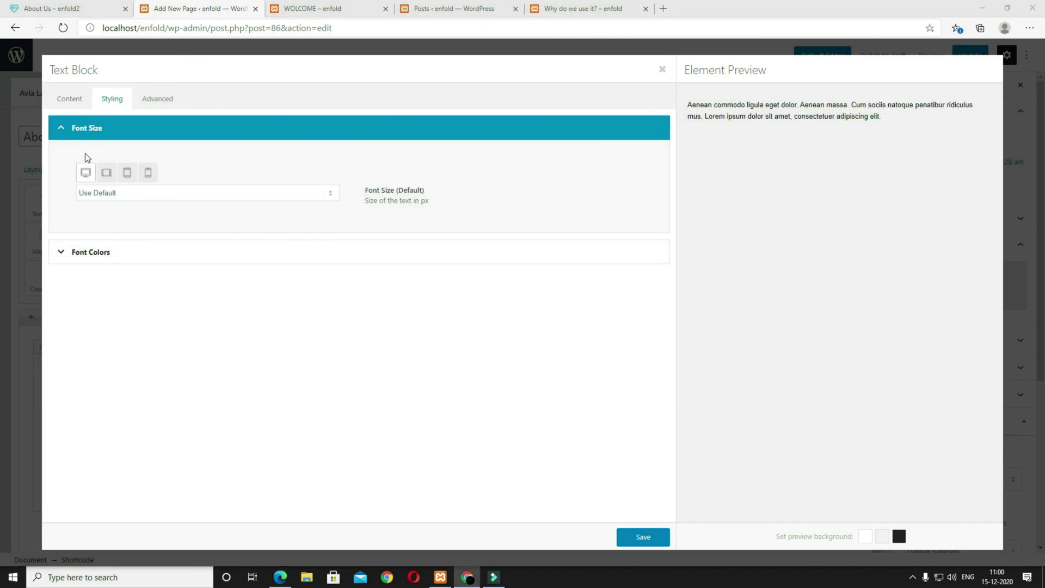
click(122, 260)
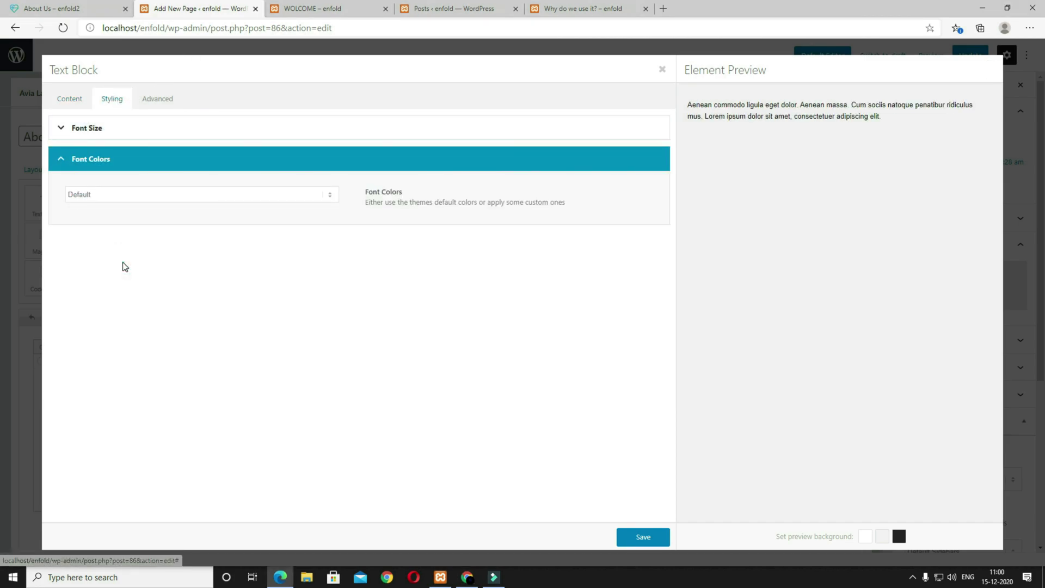
click(116, 205)
click(124, 218)
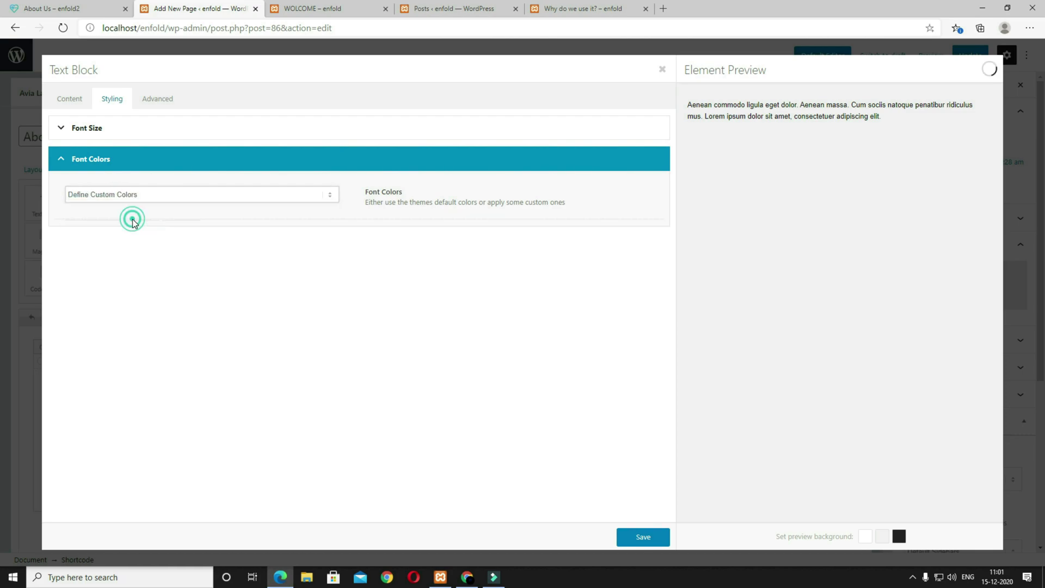
click(141, 238)
drag(138, 317, 51, 250)
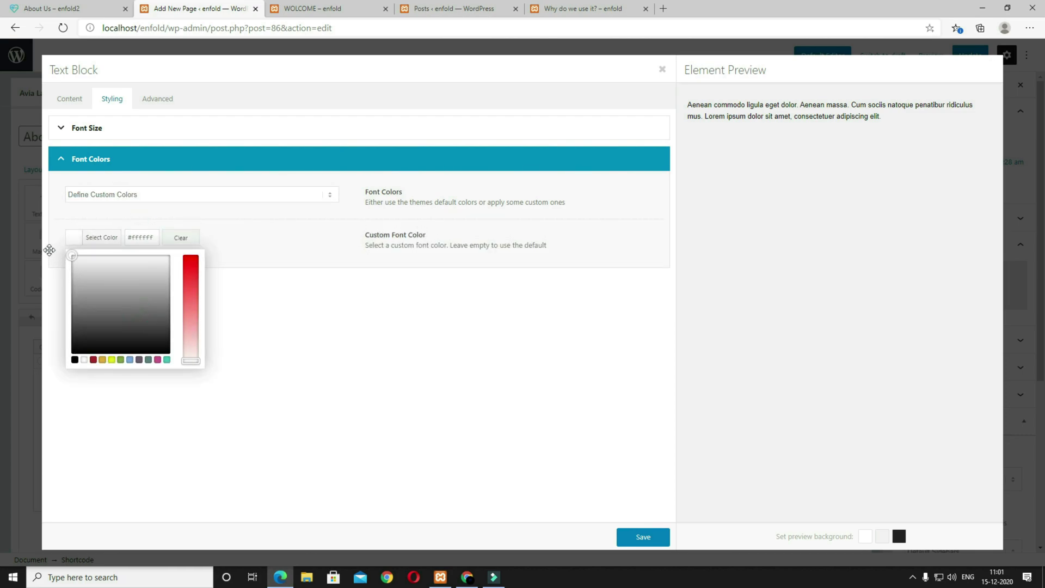
click(48, 246)
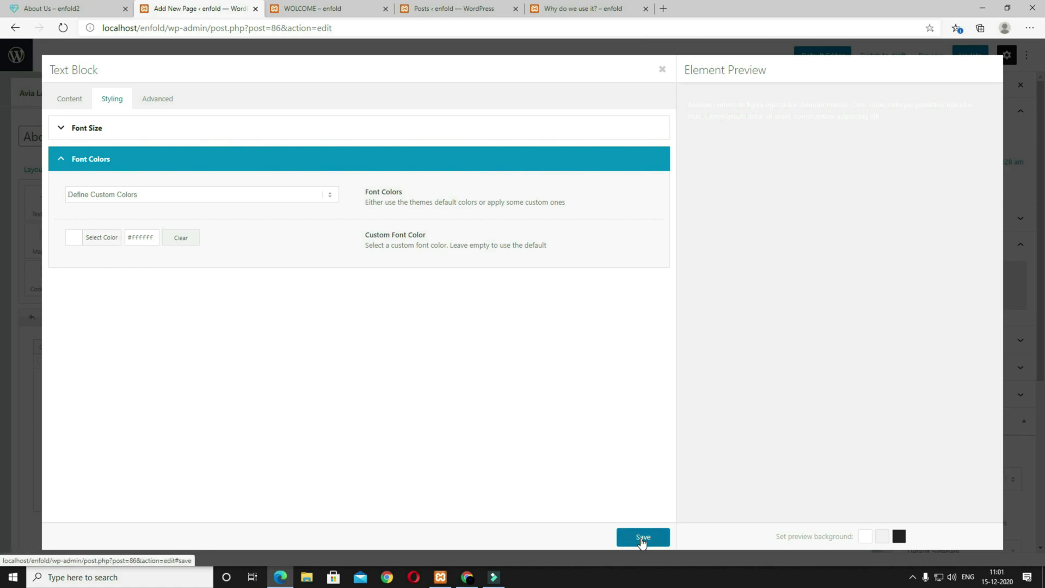
click(642, 537)
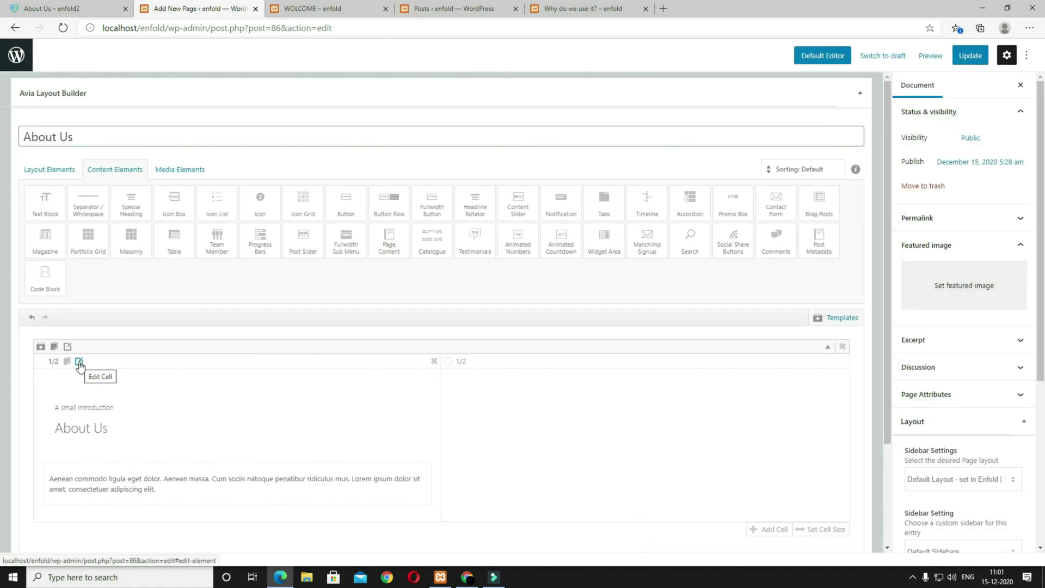
Step: Middle-align the left cell's content and give it 180px top/bottom and 80px side padding
click(79, 361)
click(235, 128)
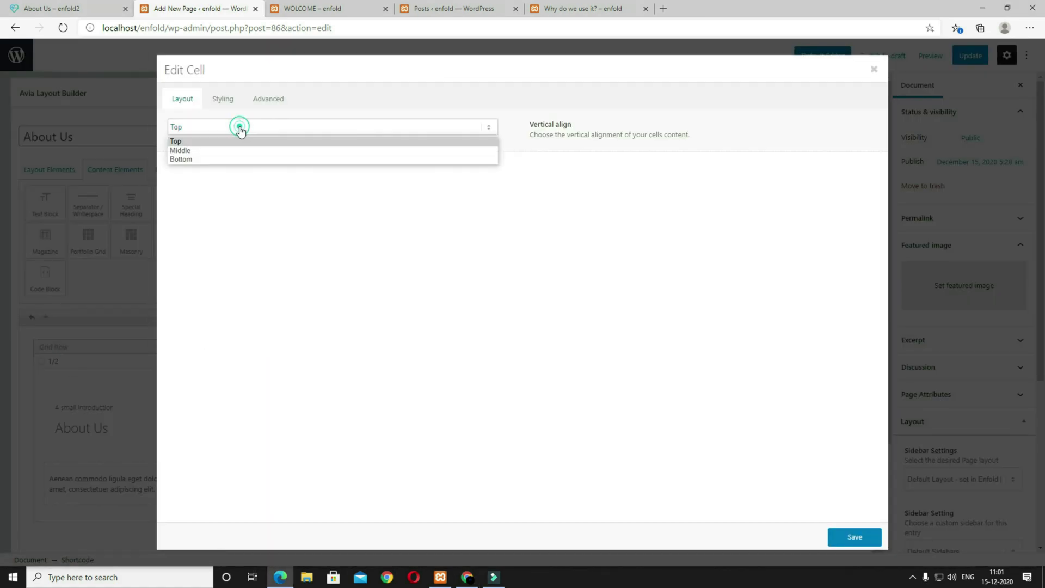
click(233, 151)
click(228, 101)
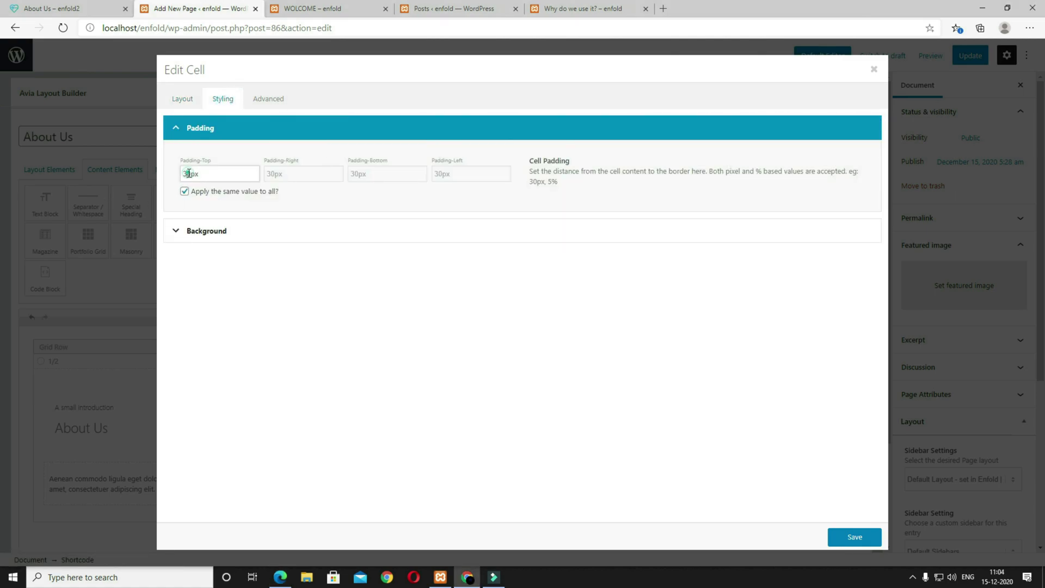
drag(188, 174, 178, 174)
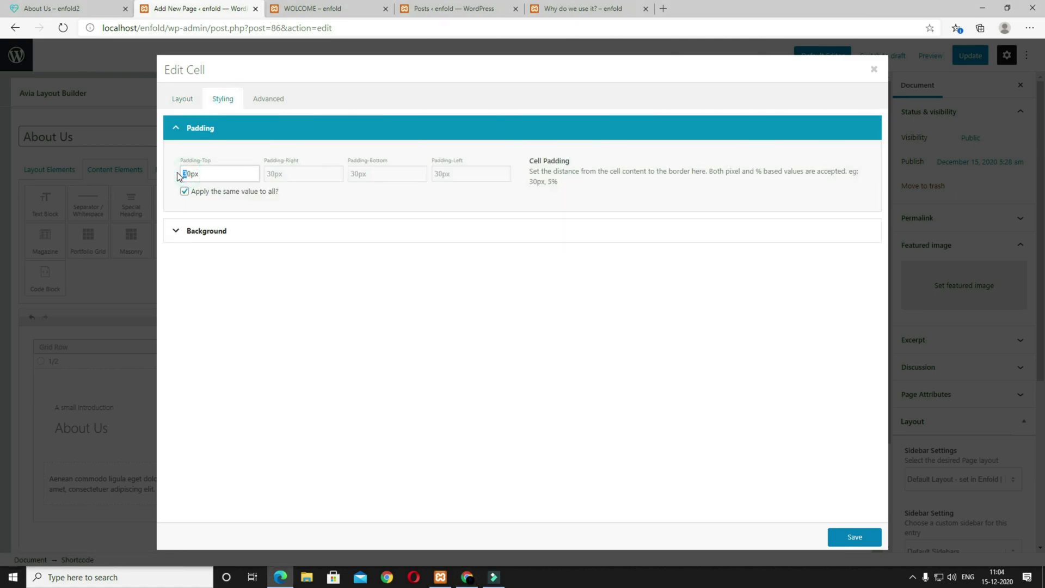
click(185, 191)
click(181, 175)
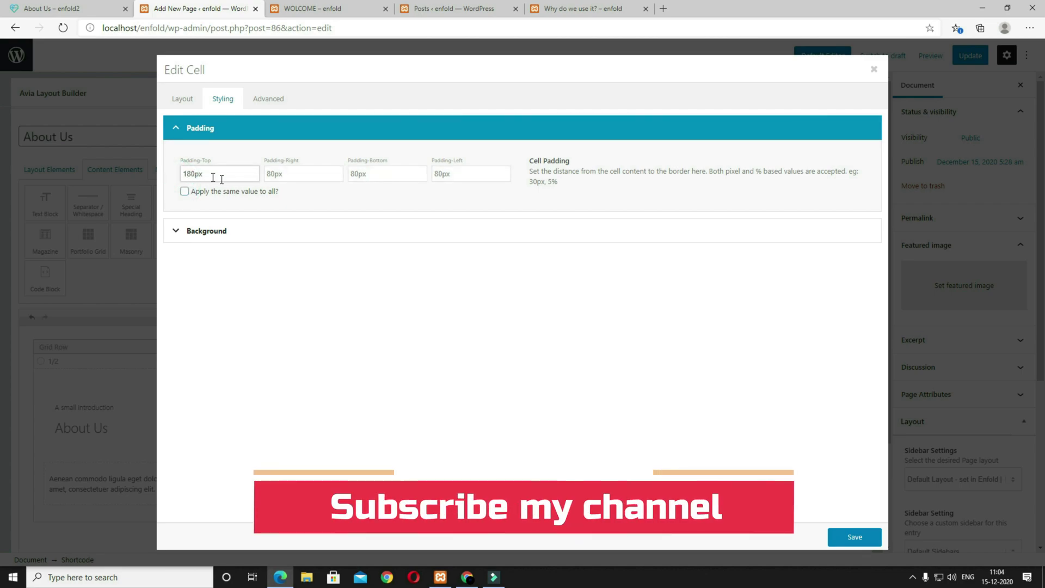
click(350, 174)
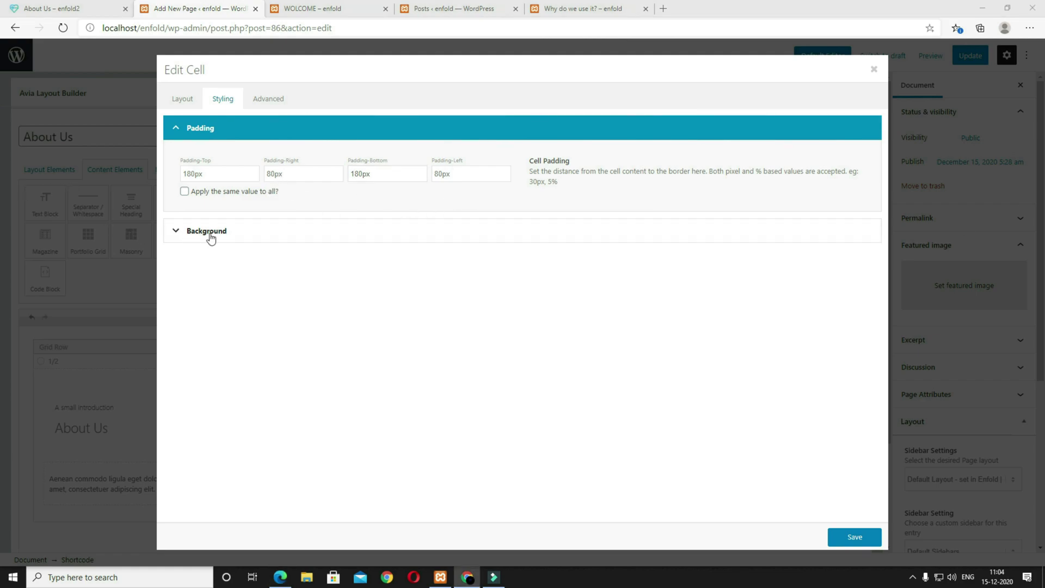
Step: Set the left cell's background colour to teal #4bc1bd and save the cell
click(316, 243)
click(256, 238)
text(#4bc1bd)
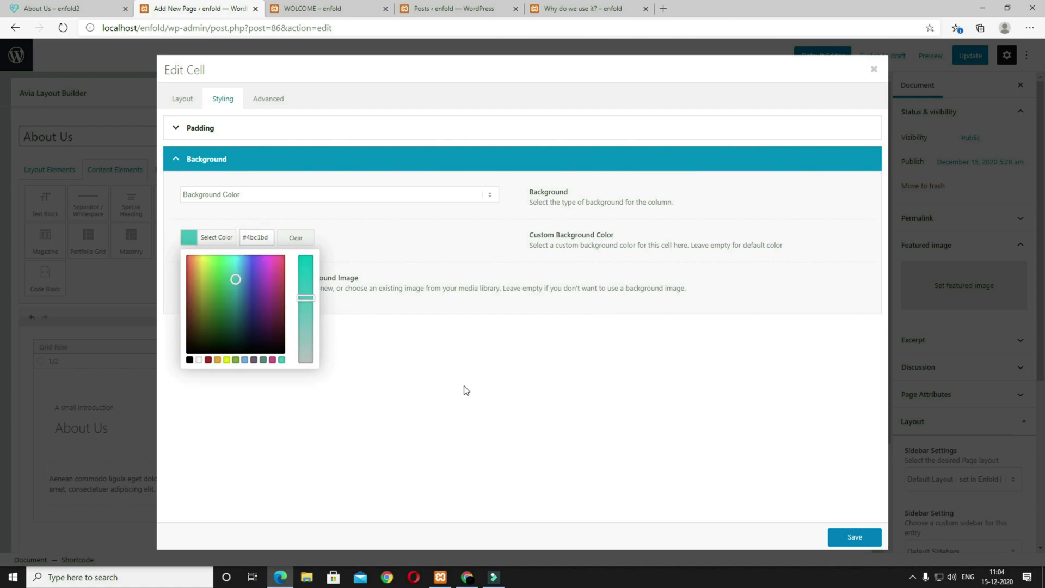
click(478, 389)
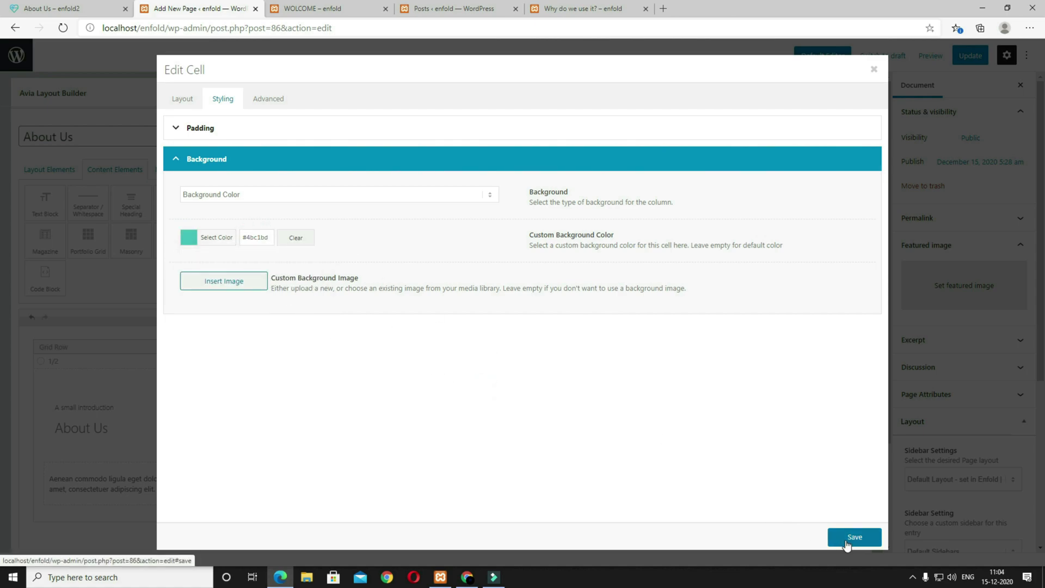
click(846, 543)
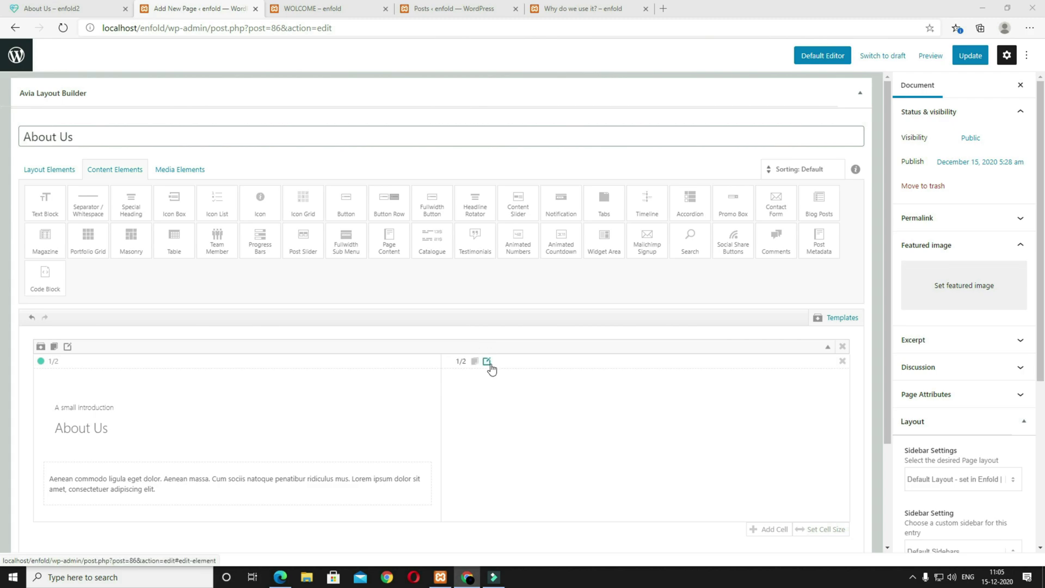
Step: Middle-align the right cell and give it 180px top/bottom and 80px side padding
click(487, 362)
click(186, 125)
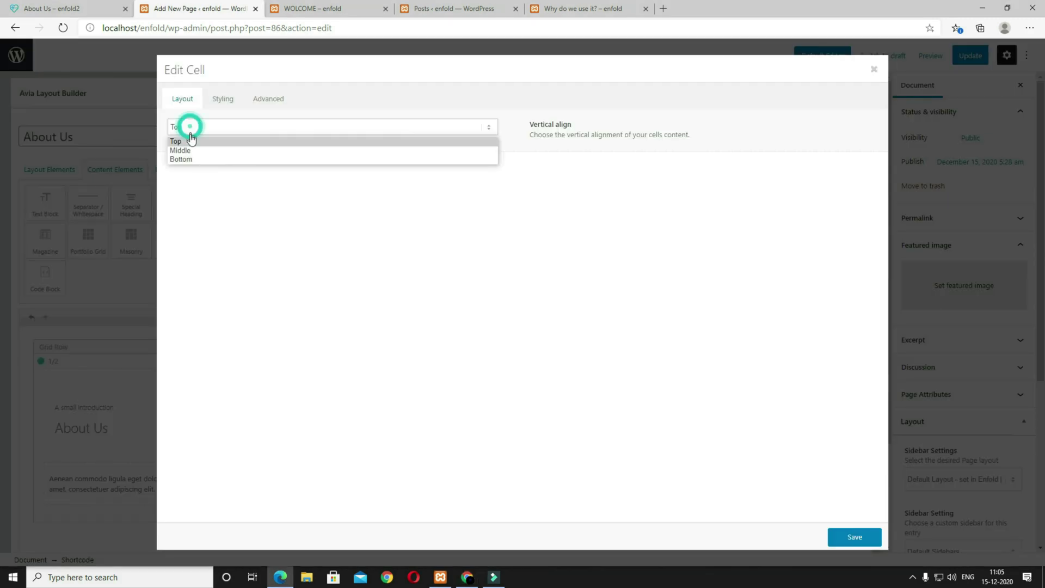
click(194, 149)
click(228, 99)
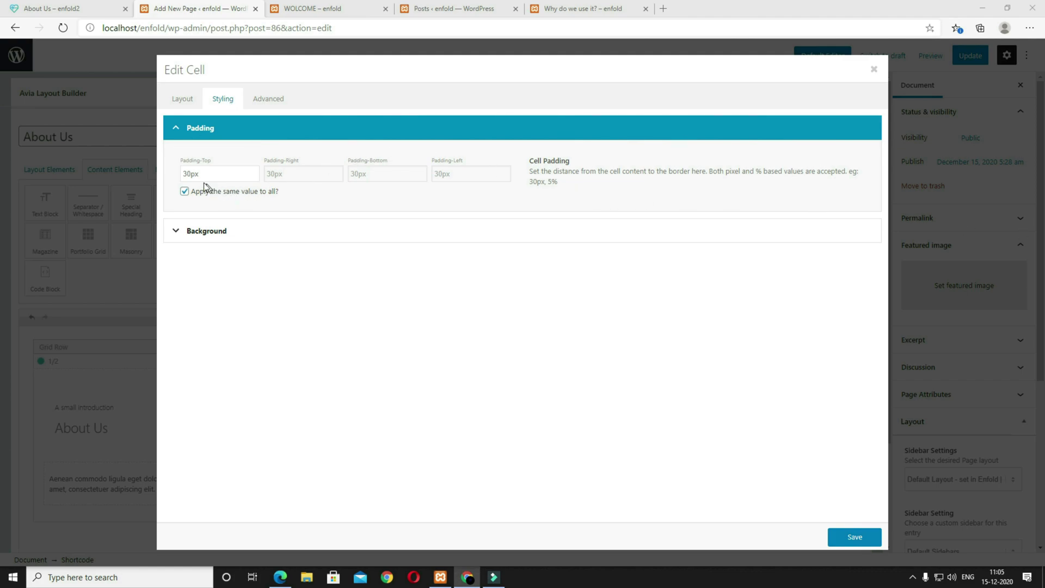
click(182, 175)
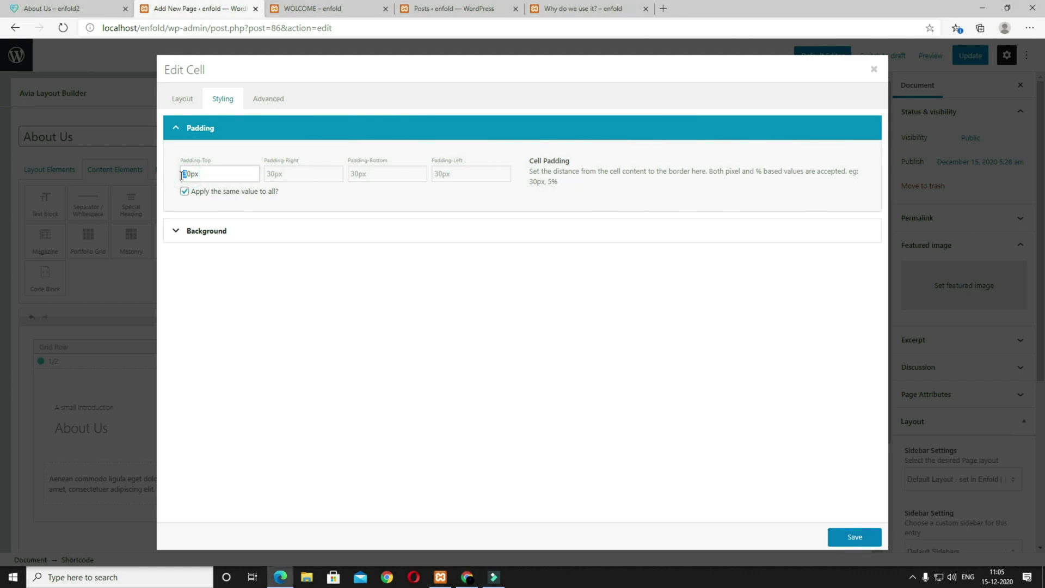
click(185, 191)
click(181, 174)
click(352, 174)
text(18)
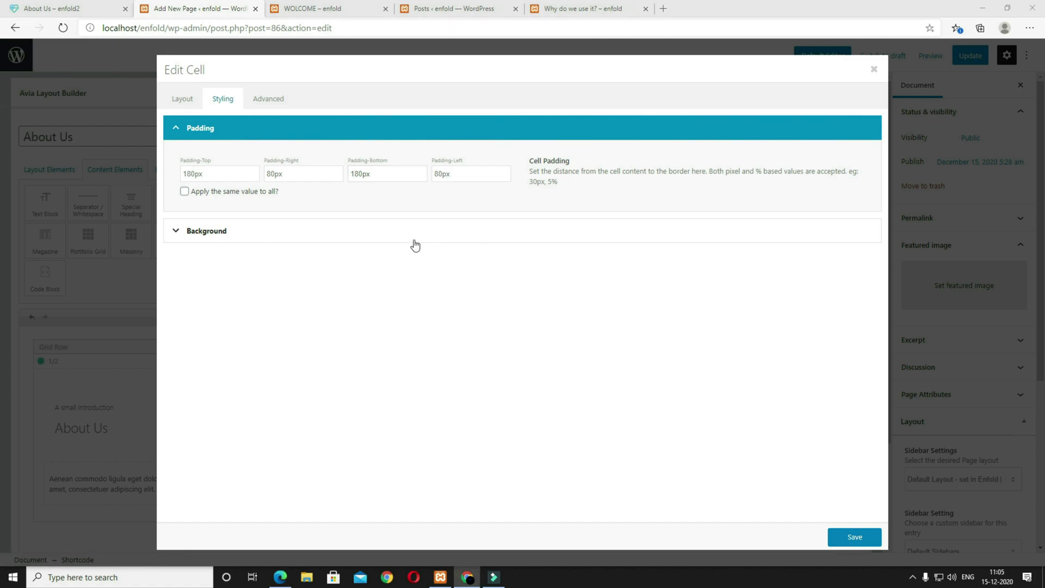
Step: Use the building photo at Featured Large size as the right cell's background image
click(279, 240)
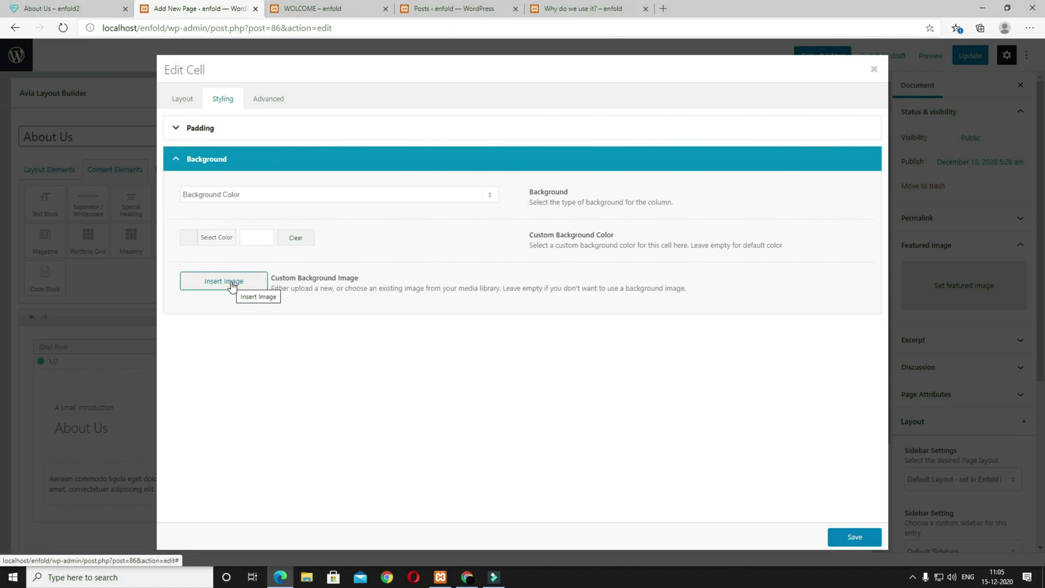
click(232, 285)
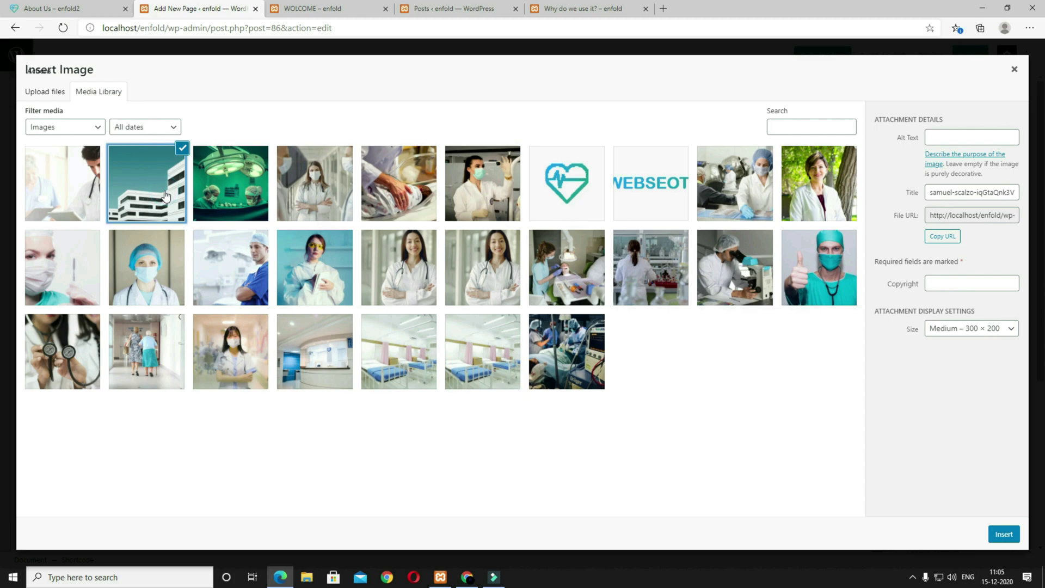
click(1009, 328)
click(903, 410)
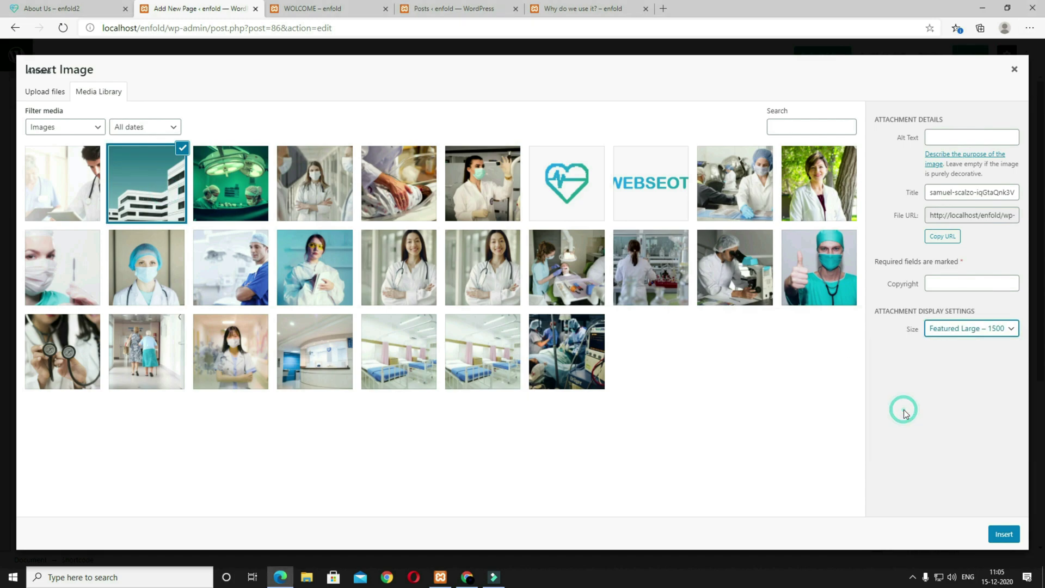
click(1004, 535)
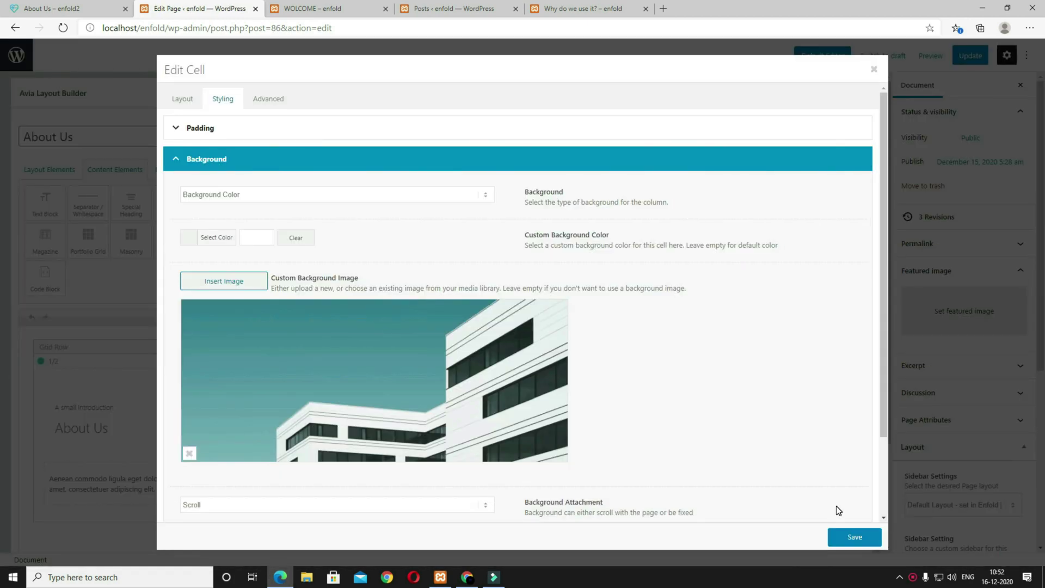
Step: Save the right cell and preview the page against the reference About Us page
click(854, 537)
click(935, 61)
click(896, 152)
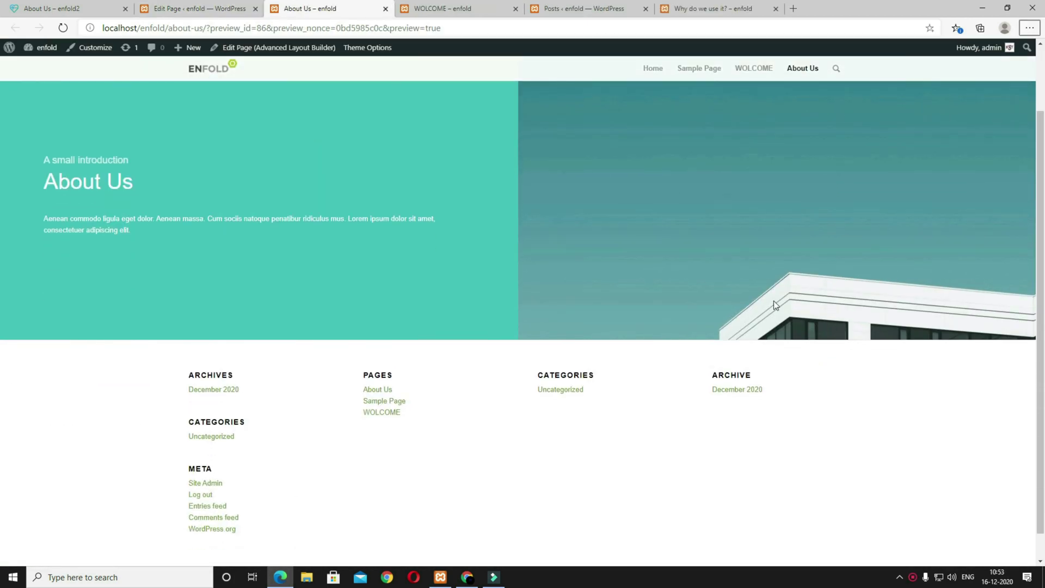
click(67, 6)
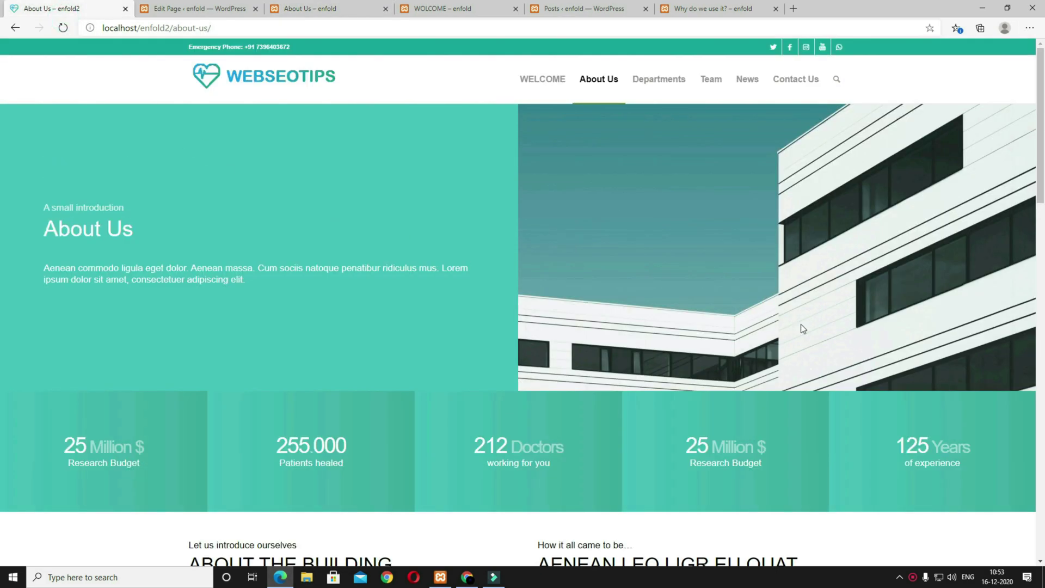
key(ctrl+Tab)
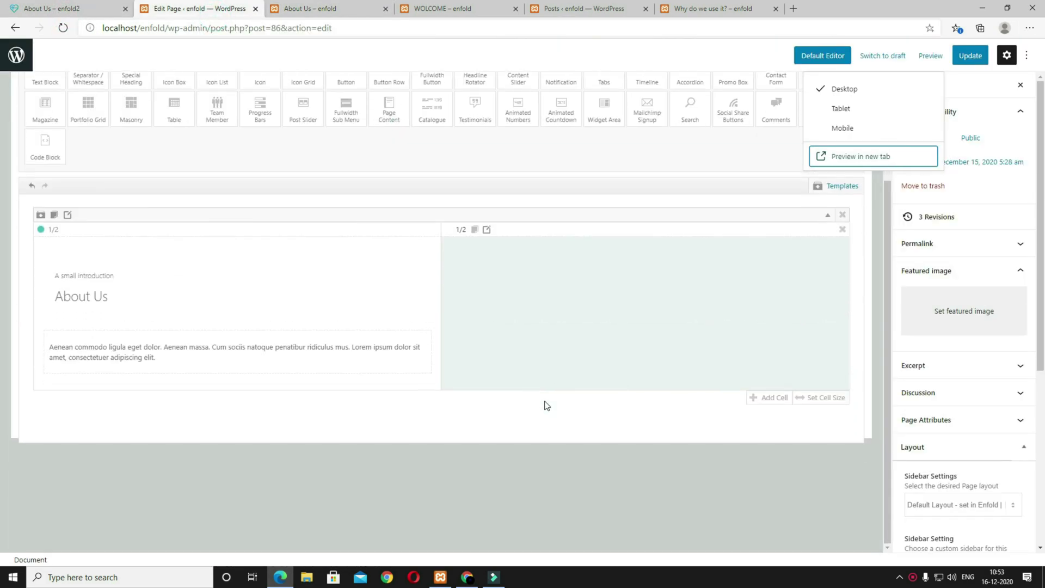
Step: Set the right cell's background image position to Center Right and save
click(487, 231)
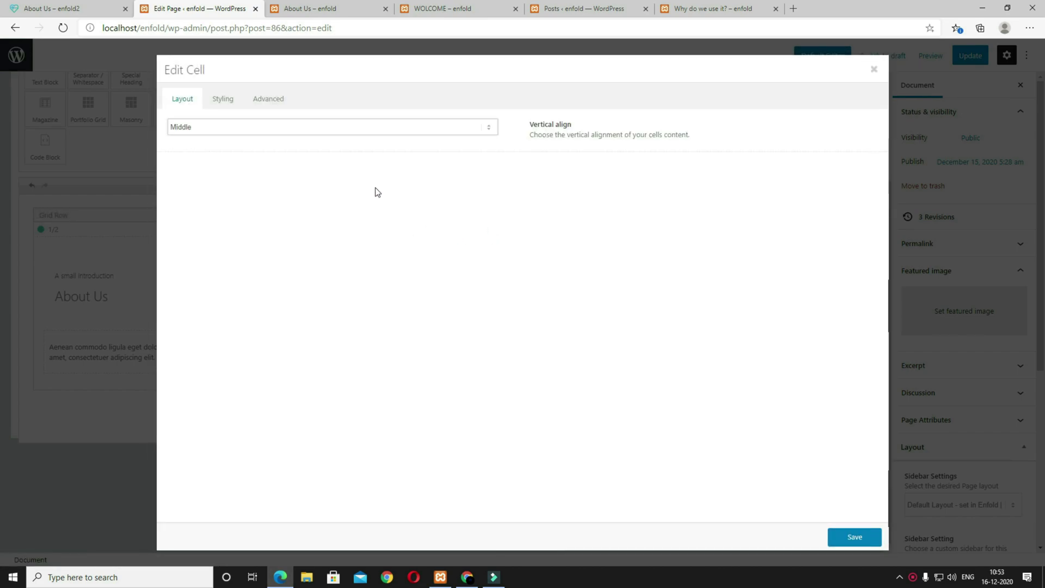
click(226, 100)
click(268, 229)
scroll(387, 333, down, 2)
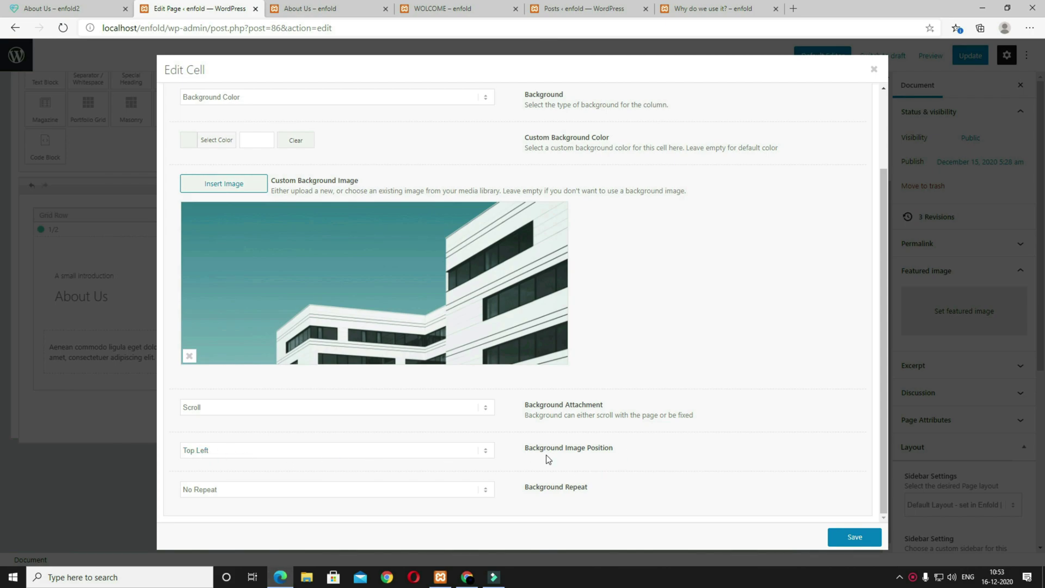
click(265, 454)
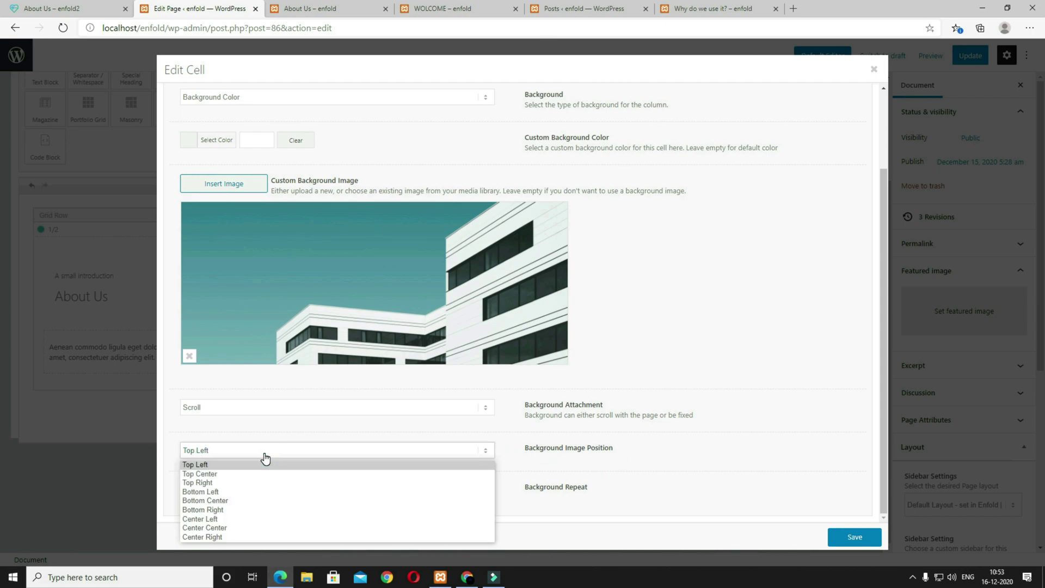
click(240, 537)
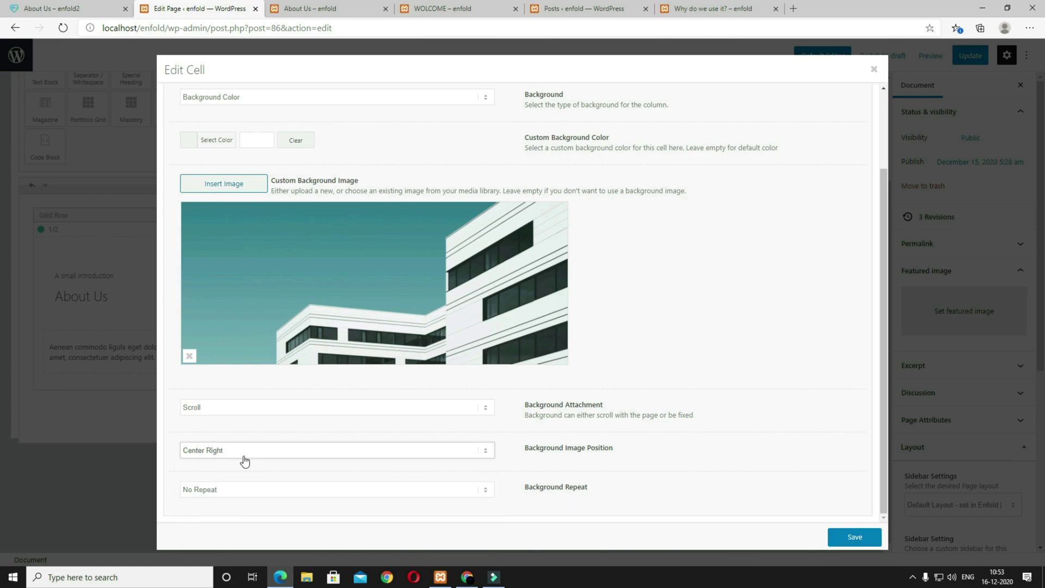
click(854, 538)
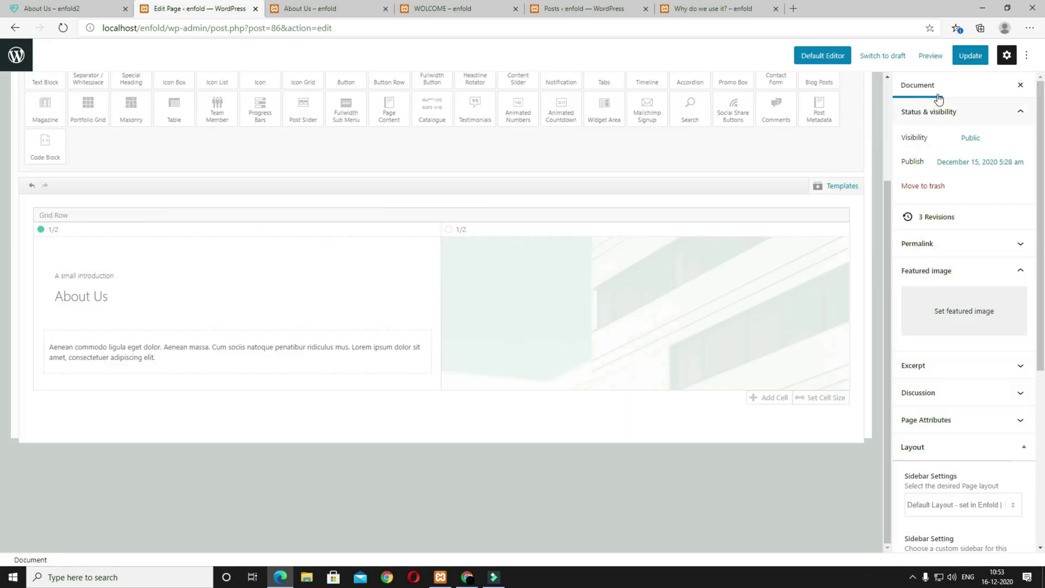
Step: Preview the updated About Us page and compare it with the reference About Us and home pages
click(930, 56)
click(874, 155)
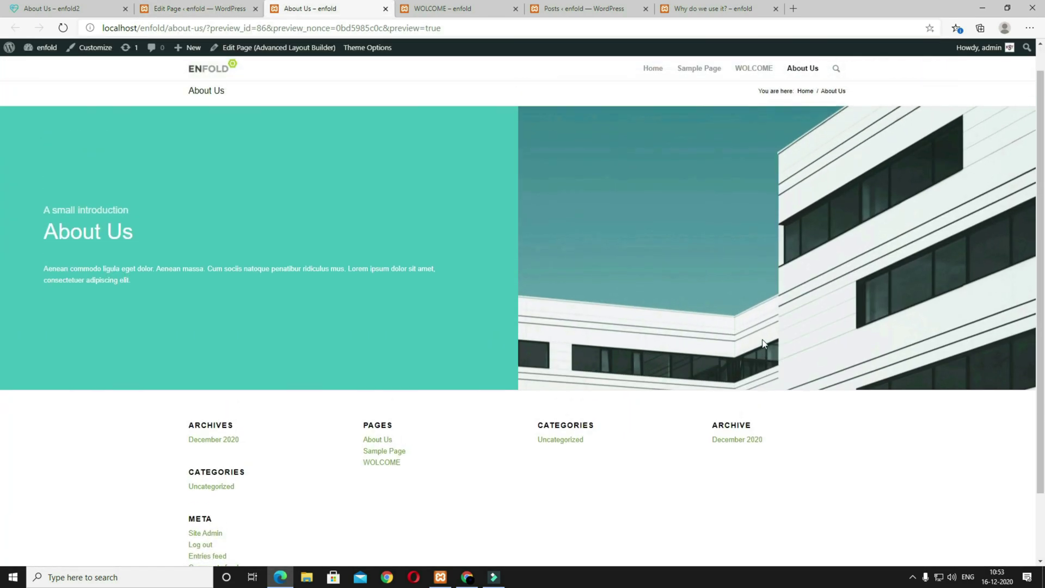
click(168, 7)
click(71, 6)
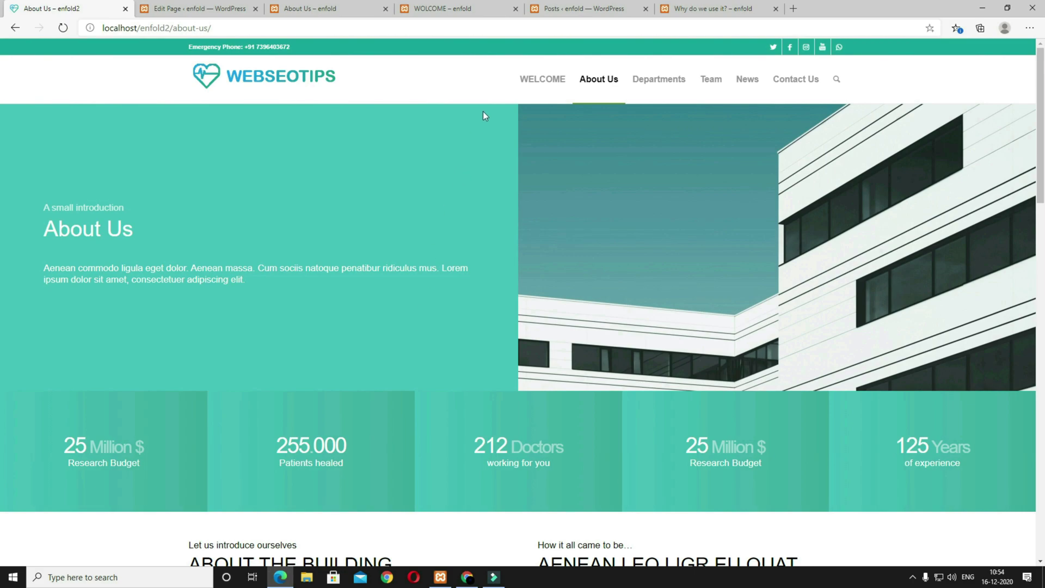
click(542, 79)
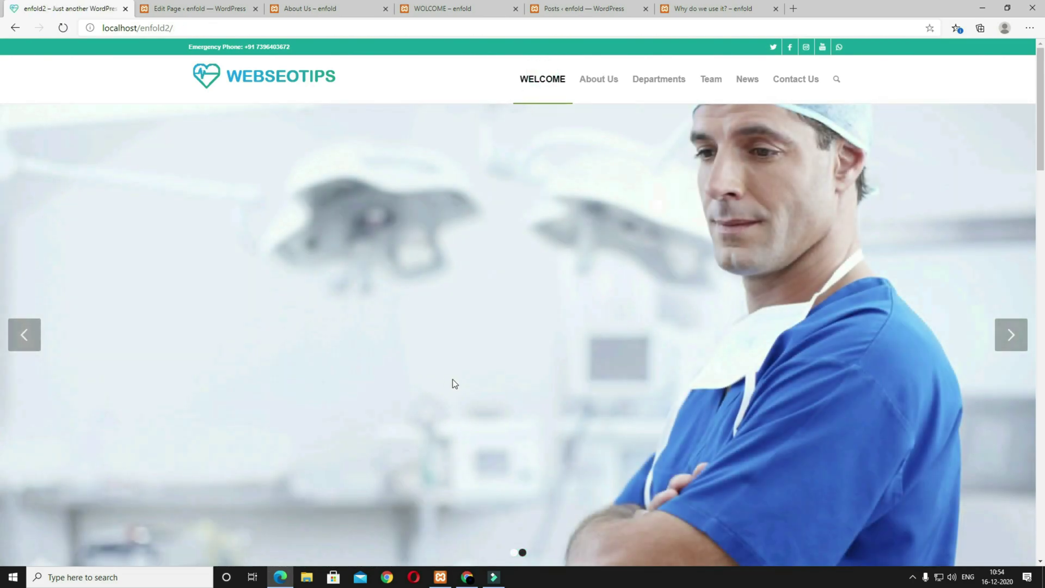
scroll(446, 382, down, 10)
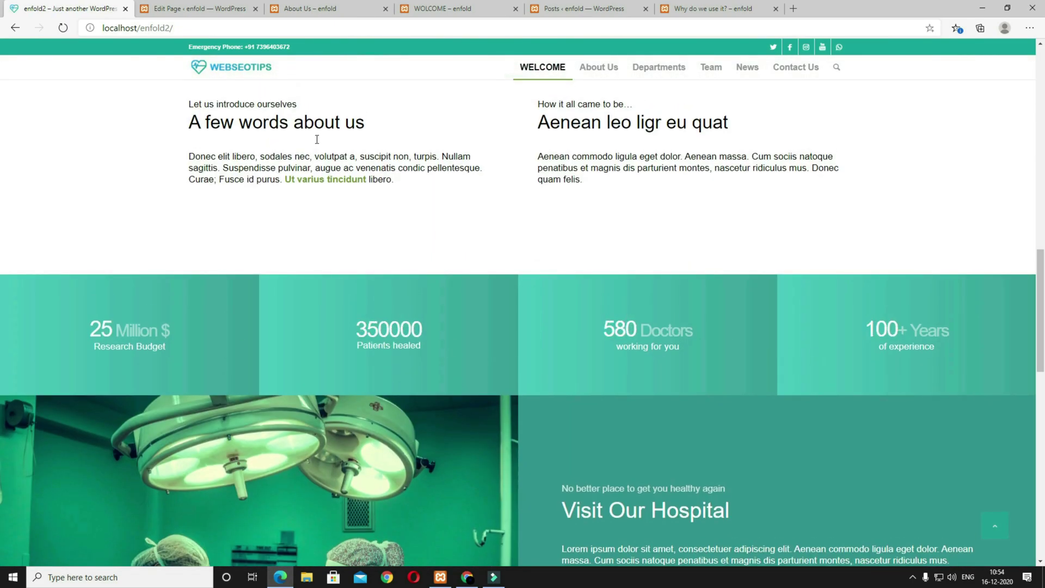
Step: Update the About Us page and return to the Pages list
click(230, 15)
click(964, 61)
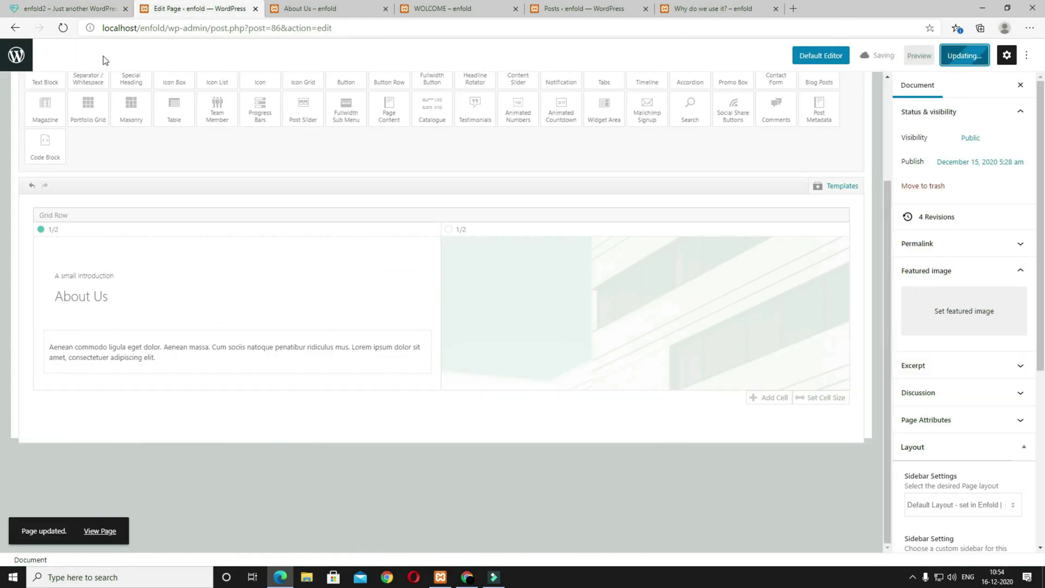
click(22, 60)
Step: Save the WOLCOME page's four-column stats row as a template named ANIMATED NUMBER
click(179, 290)
scroll(217, 322, down, 15)
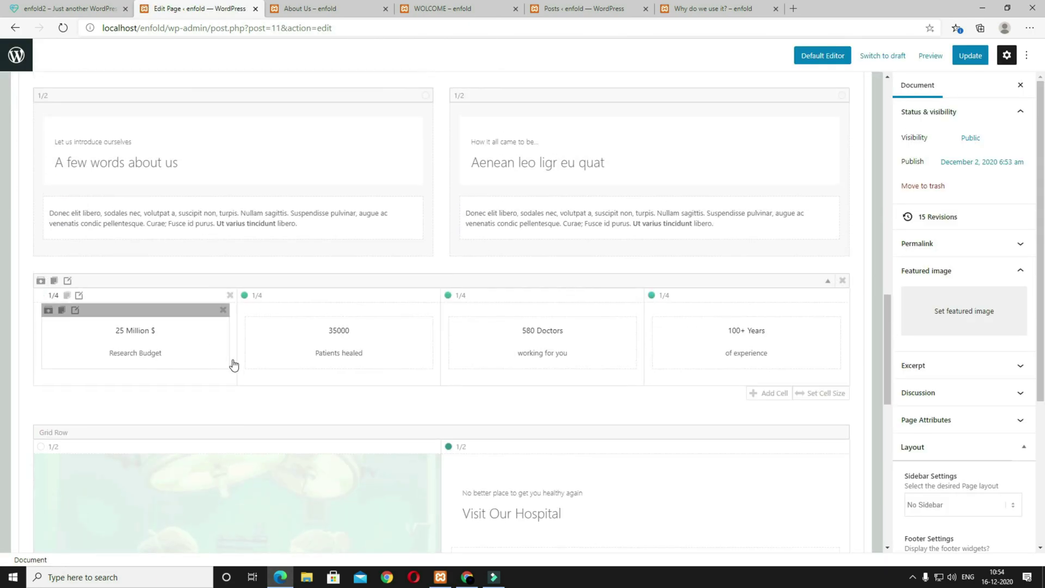
click(40, 281)
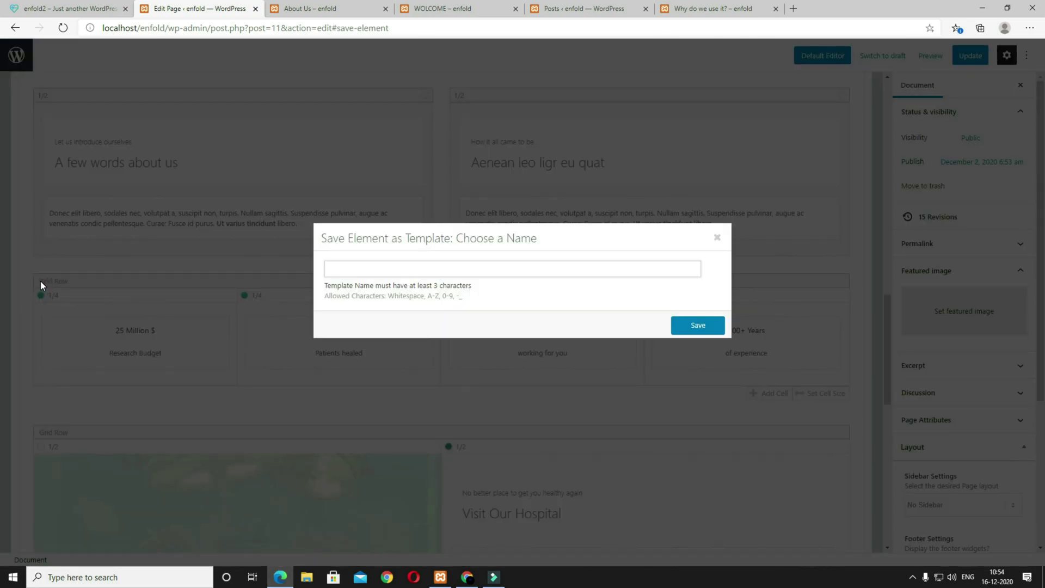
text(ANIMATED NUMBER)
key(alt)
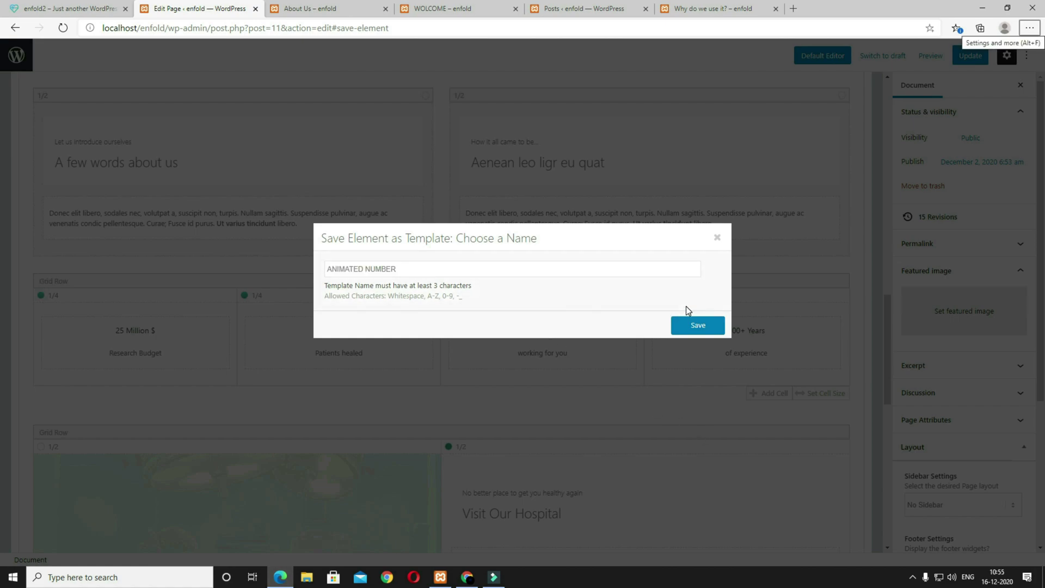
click(697, 325)
Step: Update the WOLCOME page and go back to the Pages list
click(29, 68)
click(612, 94)
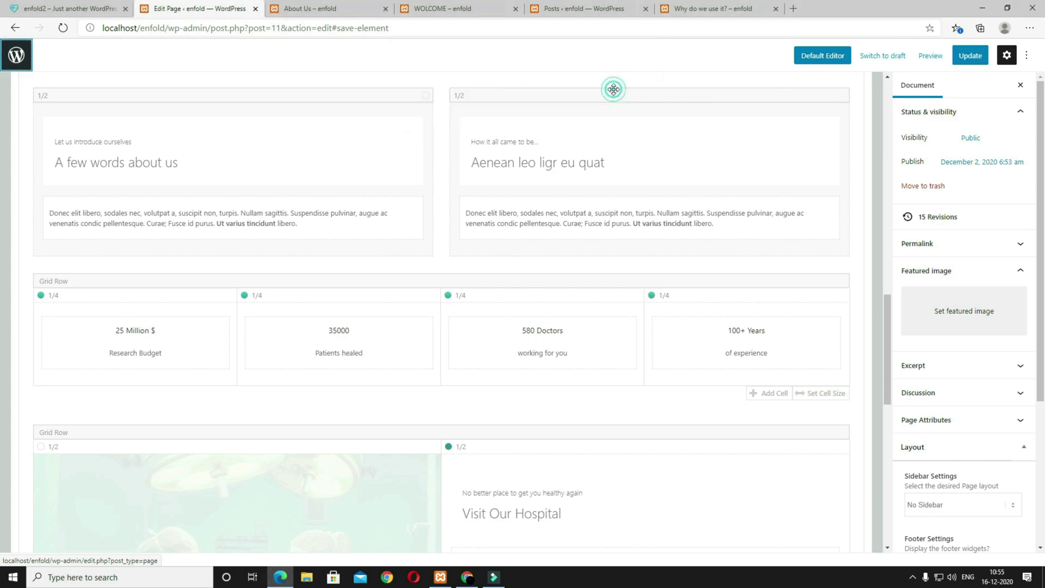
click(974, 58)
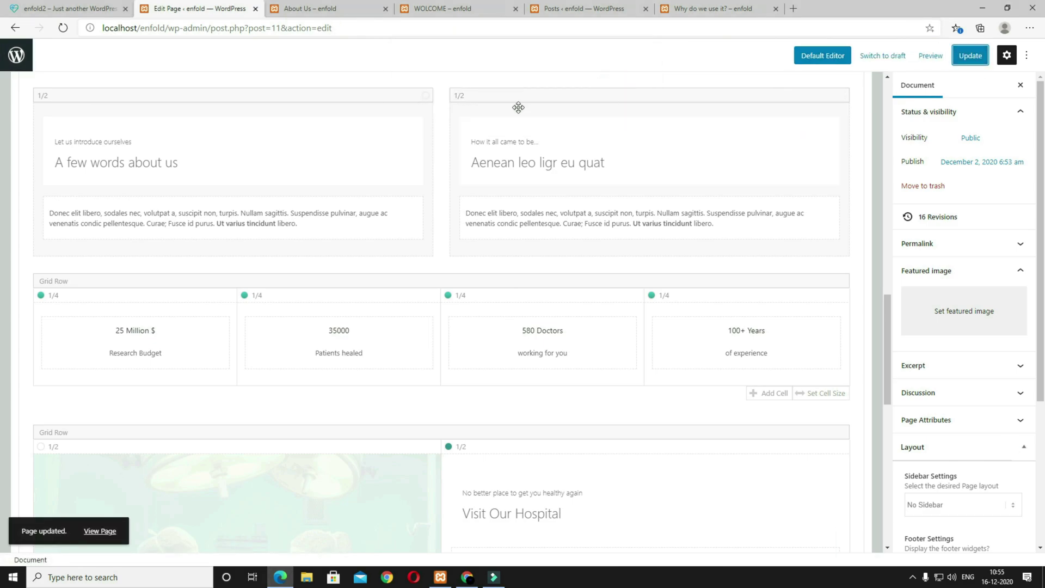
click(16, 61)
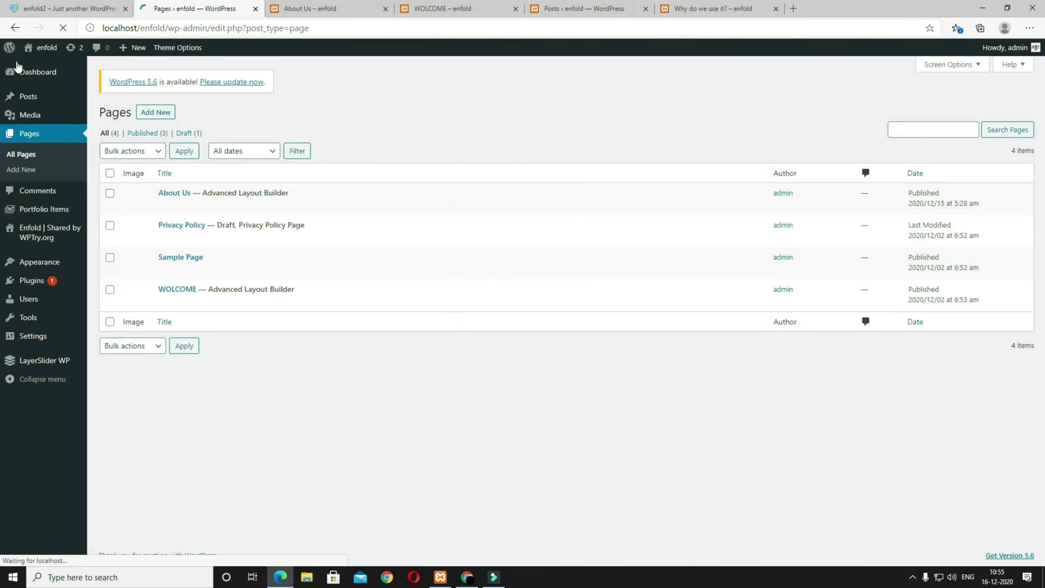
Step: Insert the ANIMATED NUMBER template's stats row into the About Us page
click(173, 202)
scroll(544, 381, down, 2)
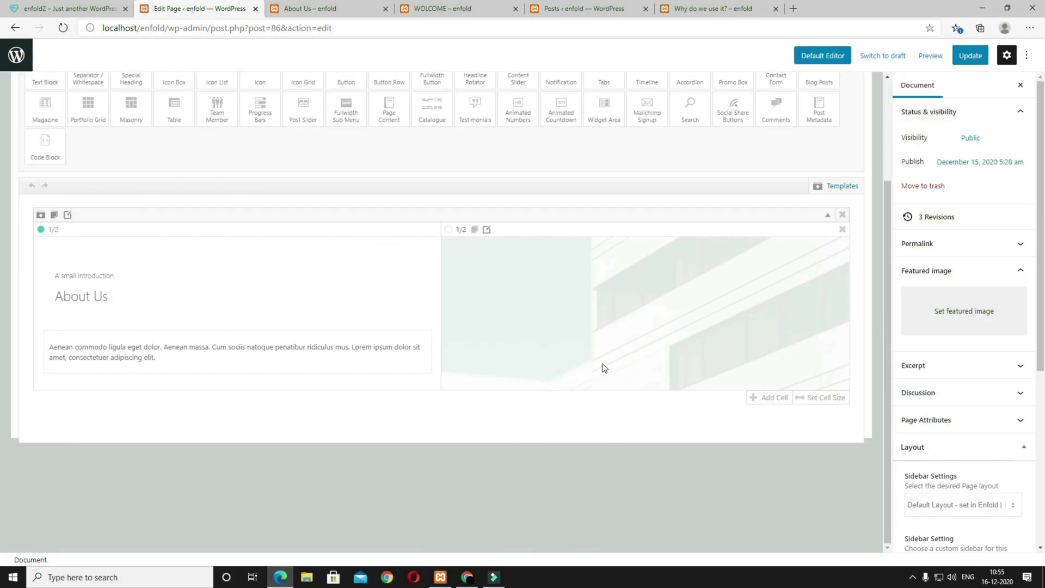
click(844, 187)
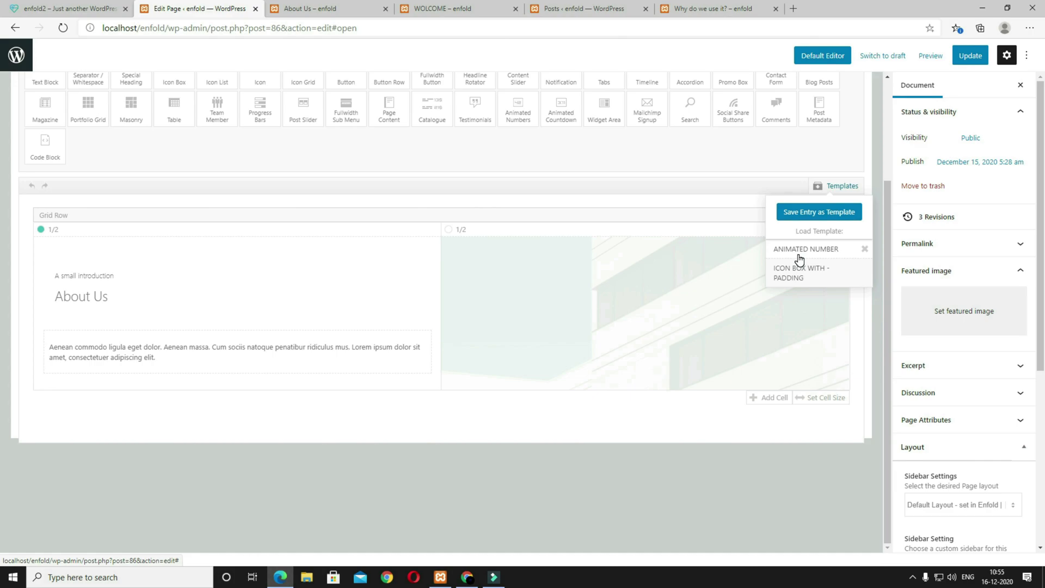
click(796, 252)
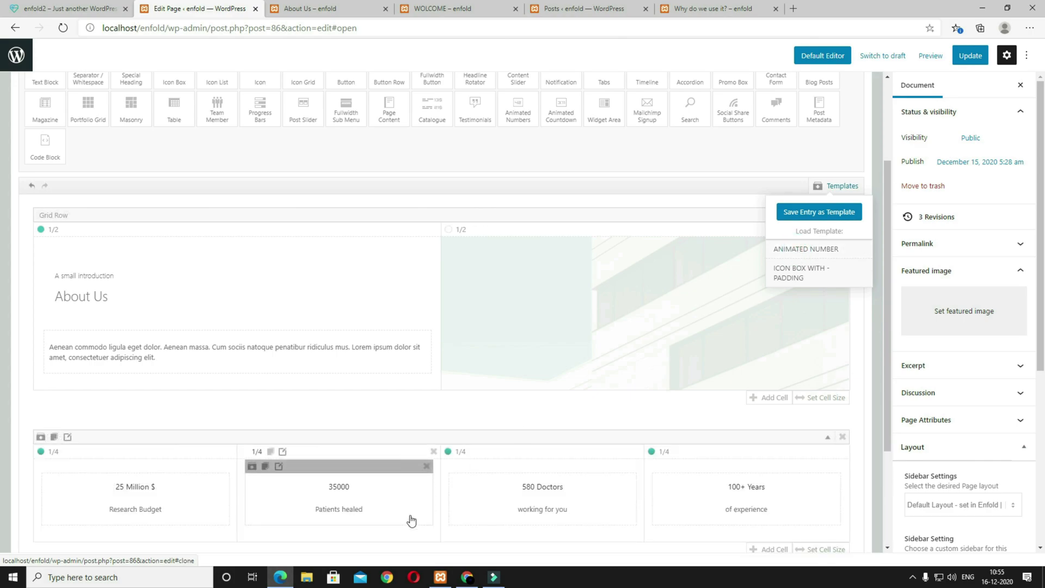
scroll(79, 364, down, 3)
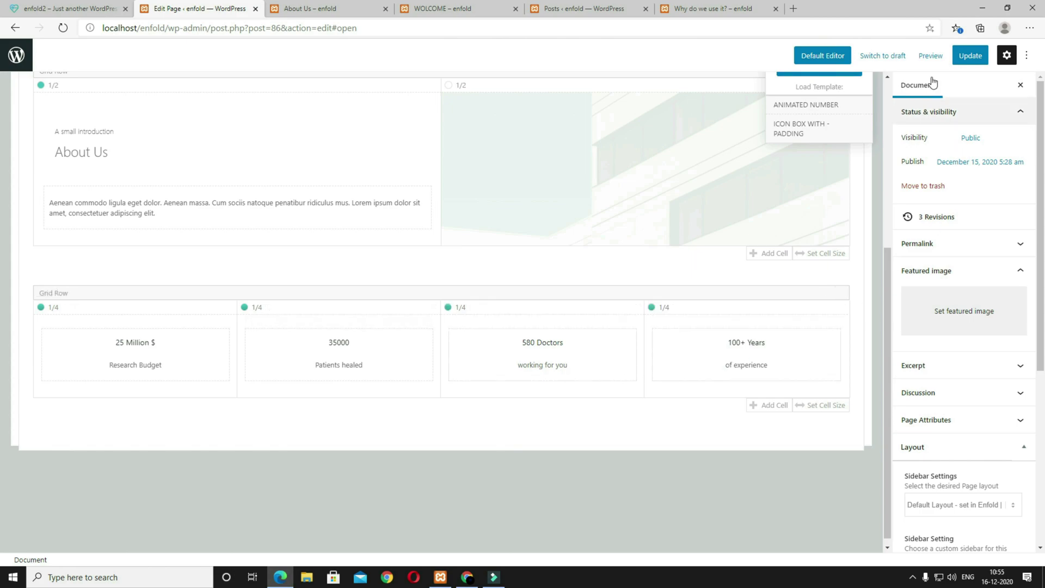
Step: Preview the About Us page and copy the reference site's ABOUT THE BUILDING heading and paragraphs
click(924, 57)
click(868, 158)
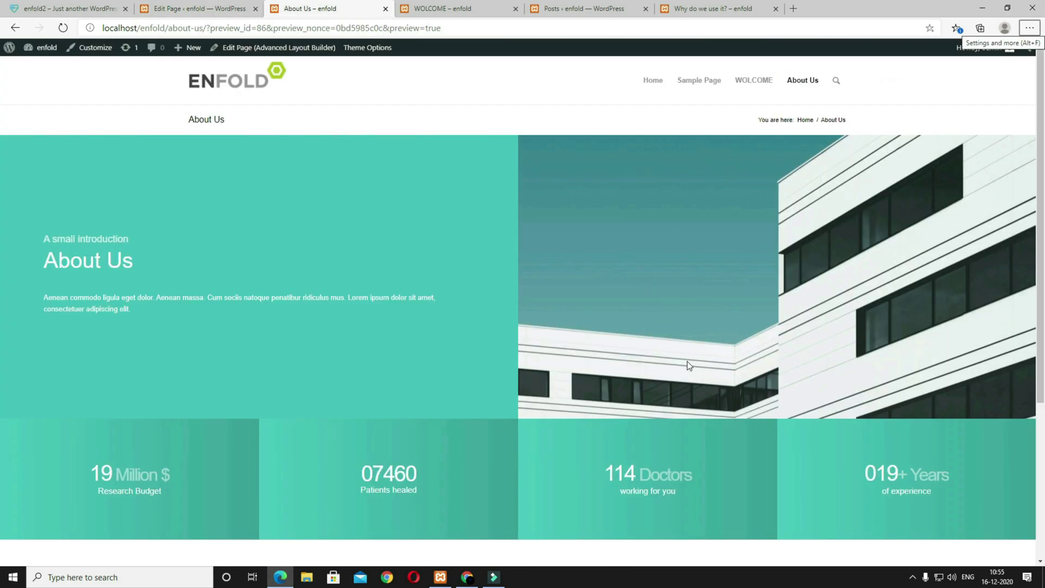
scroll(687, 360, down, 3)
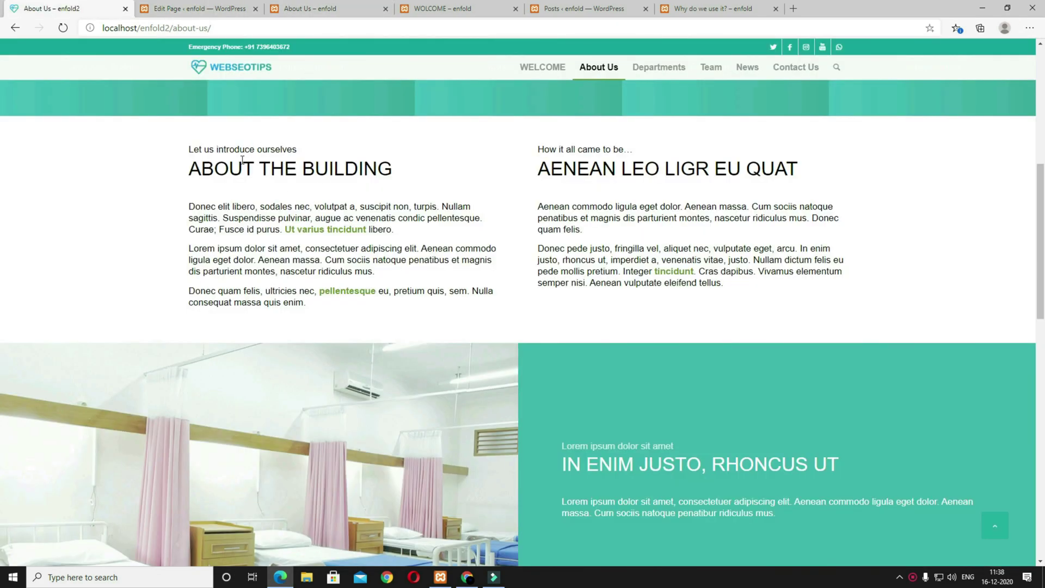
drag(404, 182, 193, 151)
drag(321, 308, 186, 213)
click(176, 7)
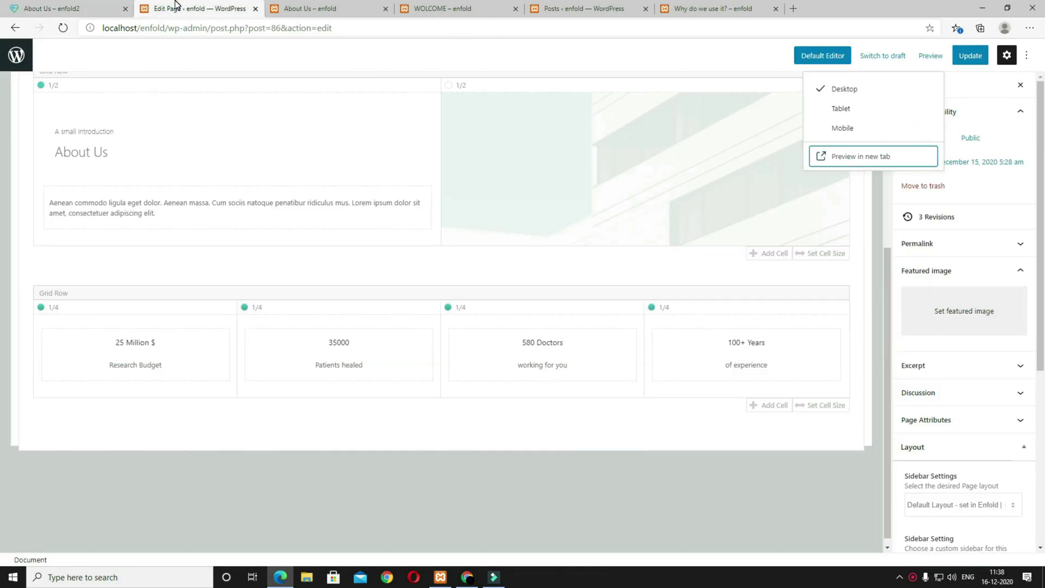
Step: Add a Color Section at the bottom of the page and place a 1/2 column inside it
scroll(599, 338, up, 5)
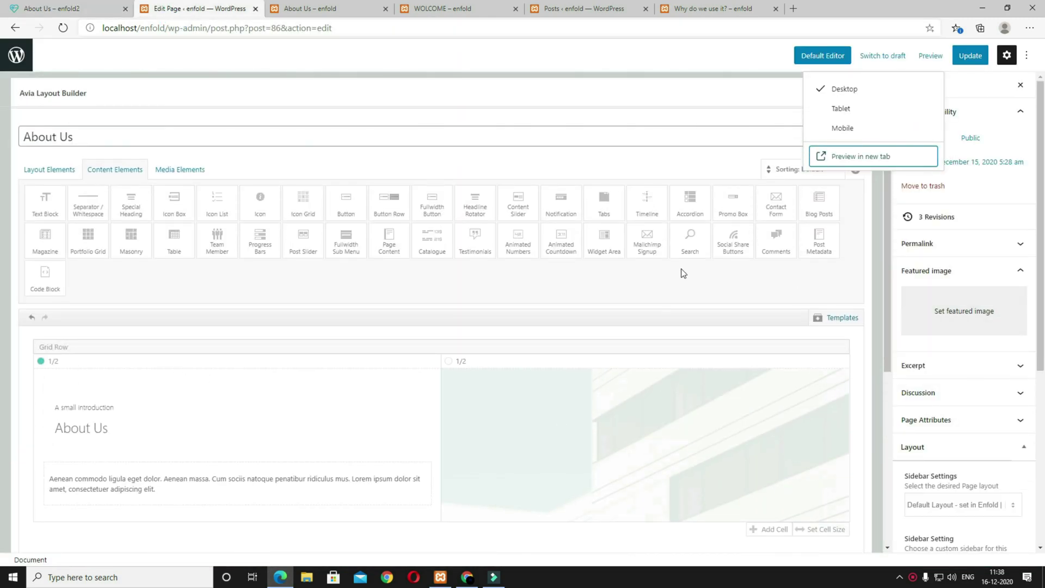
click(57, 171)
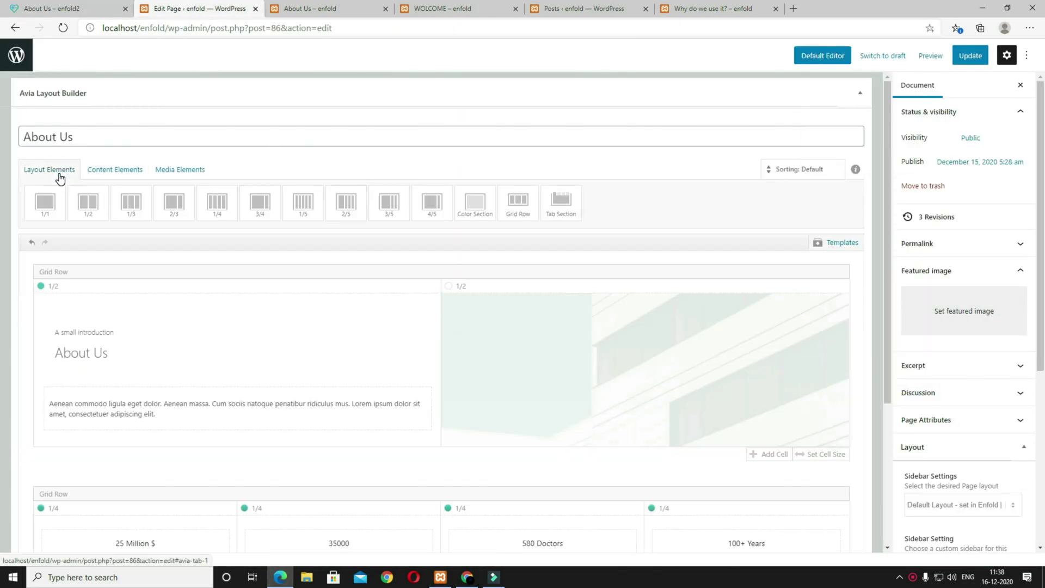
click(433, 215)
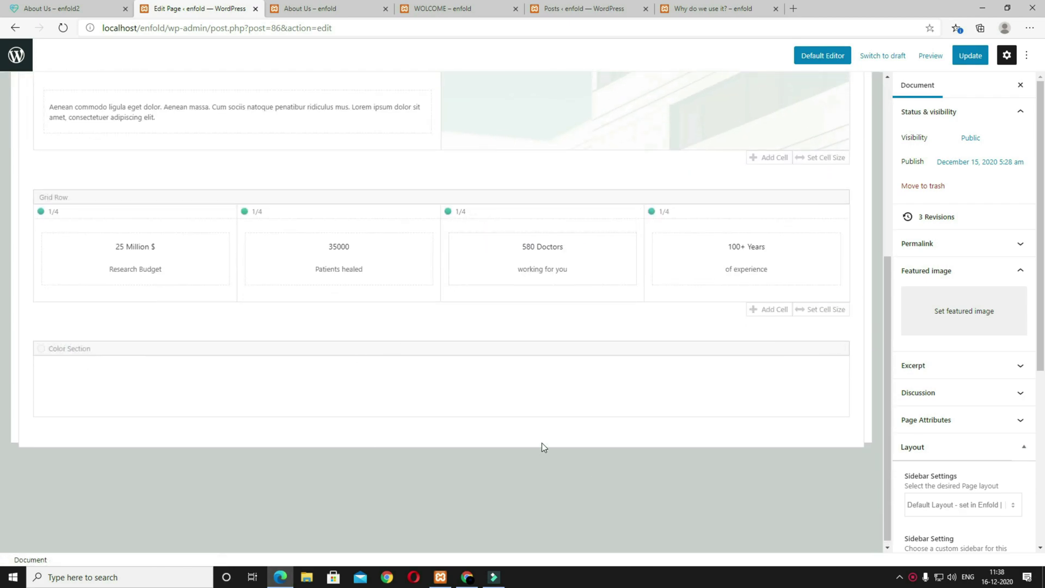
scroll(490, 413, up, 5)
click(108, 218)
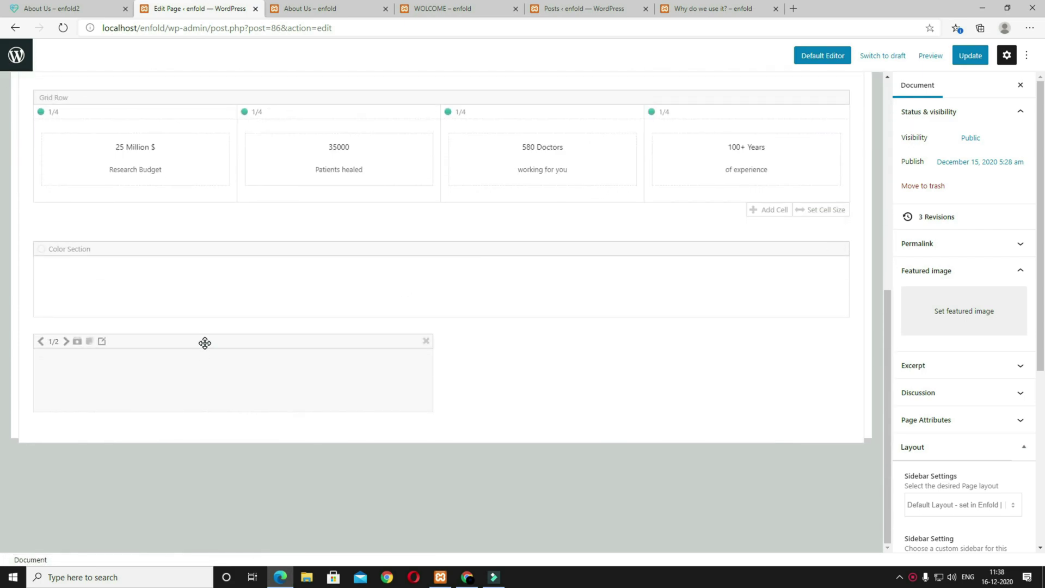
drag(205, 342, 195, 310)
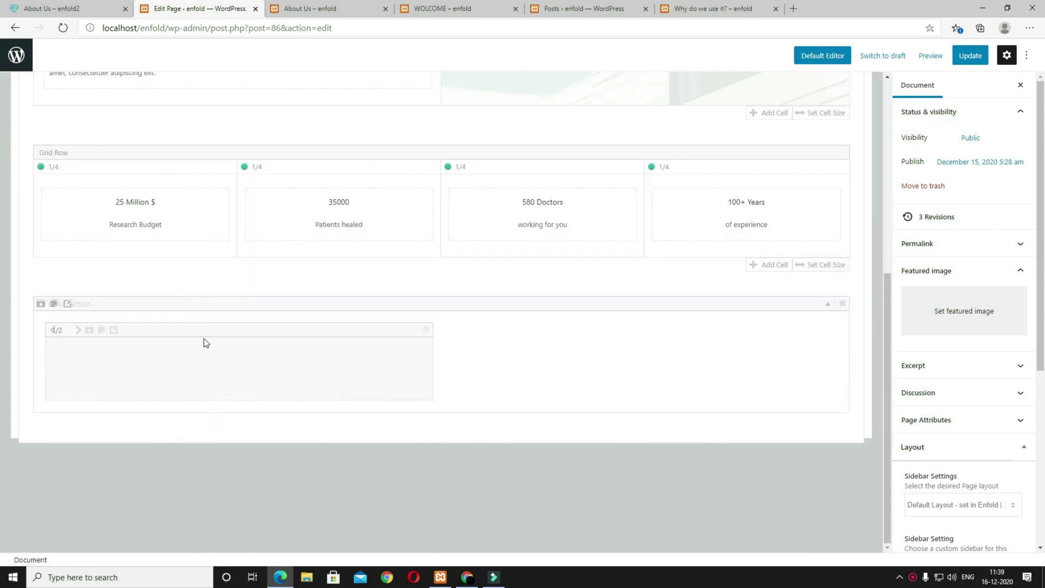
Step: Add a Special Heading and a Text Block, moving the Hello heading into the half column
scroll(161, 252, up, 5)
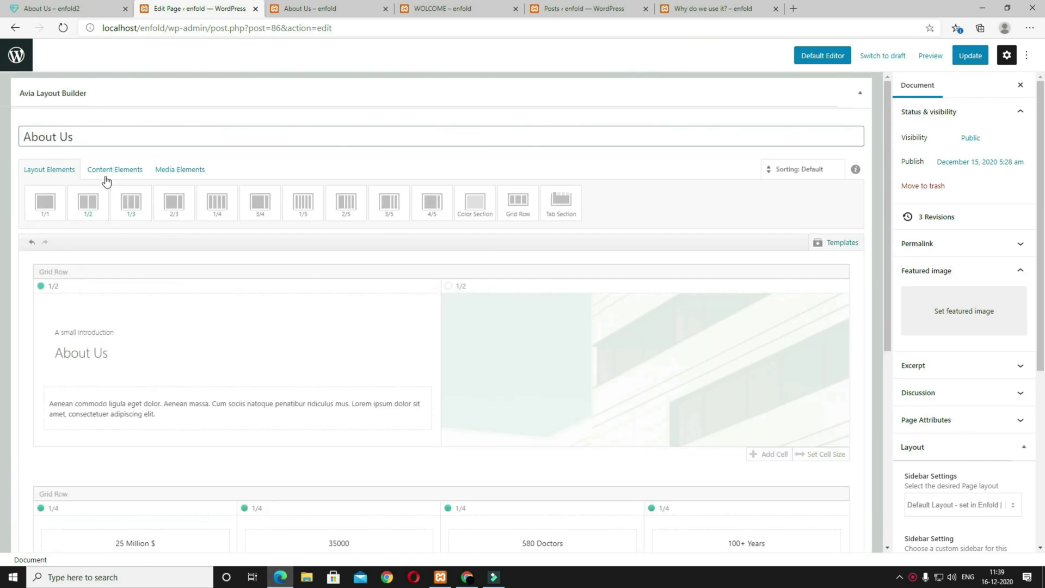
click(105, 169)
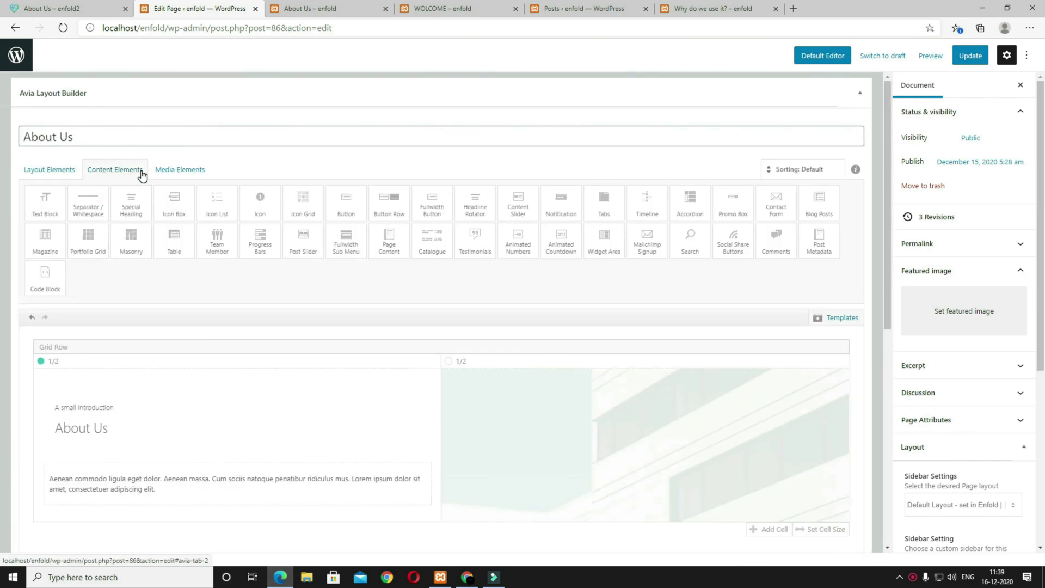
click(131, 206)
click(42, 206)
scroll(455, 366, down, 10)
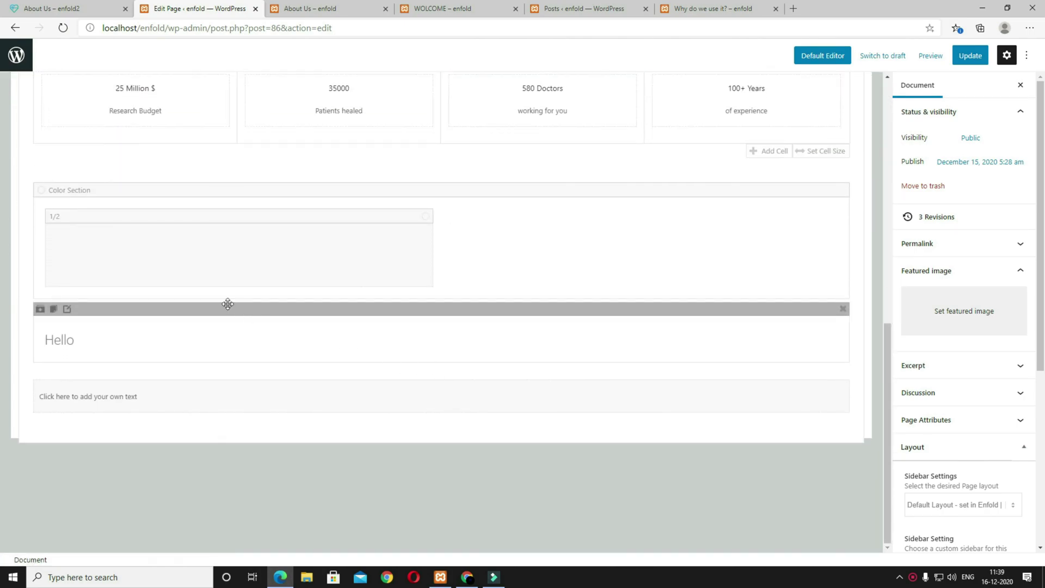
drag(159, 308, 149, 250)
Step: Retitle the heading ABOUT THE BUILDING, Modern left style, with subheading 'Let us introduce ourselves' above
drag(135, 373, 158, 343)
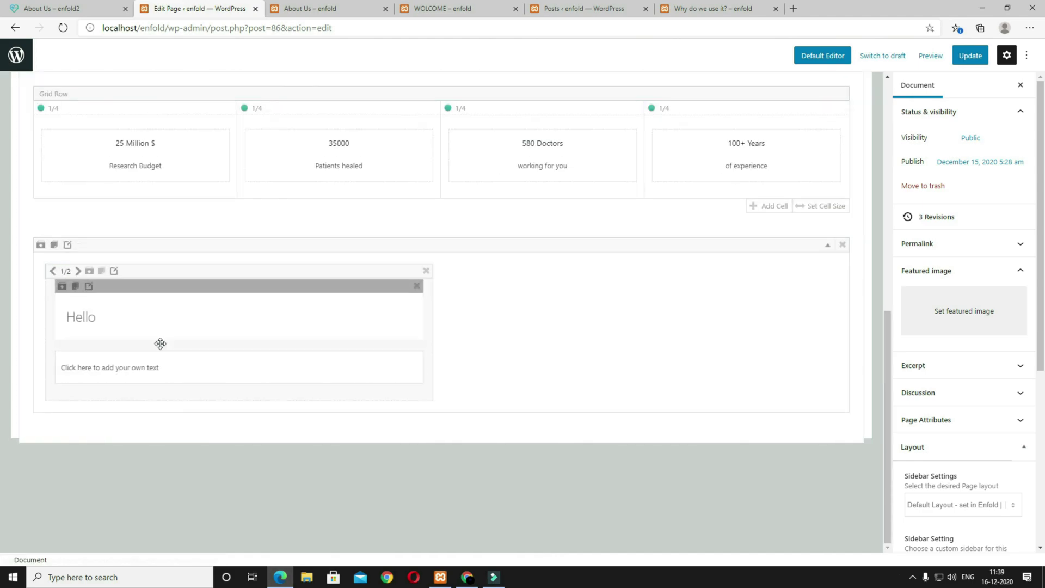
click(171, 319)
double_click(157, 138)
text(ABOUT THE BUILDING)
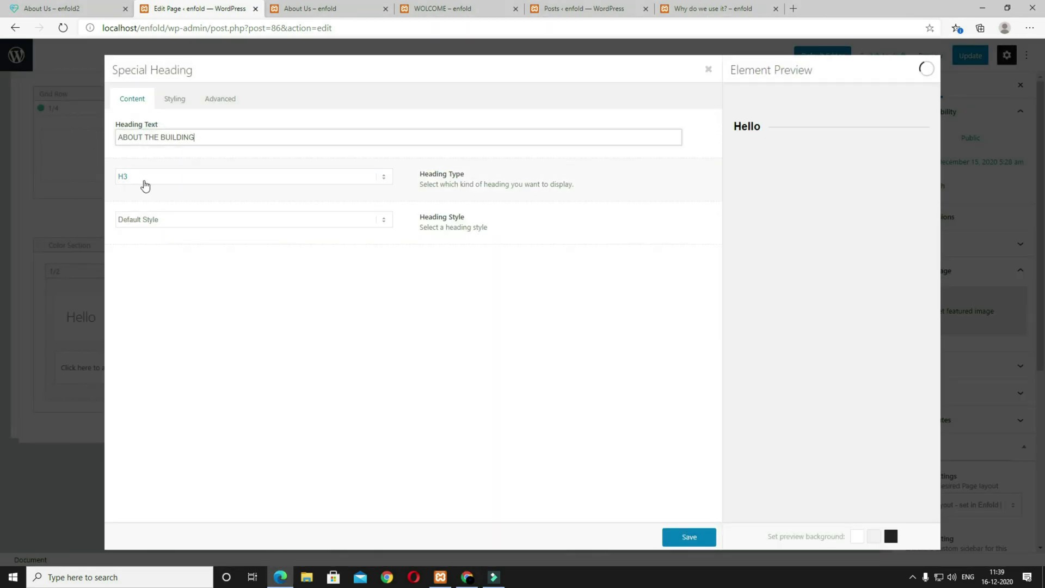
click(224, 221)
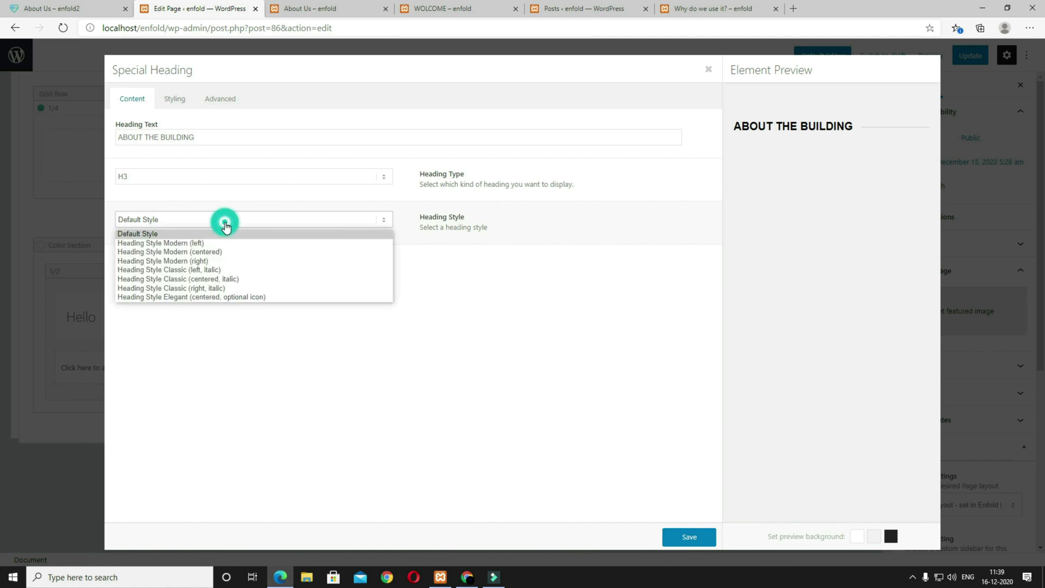
click(182, 245)
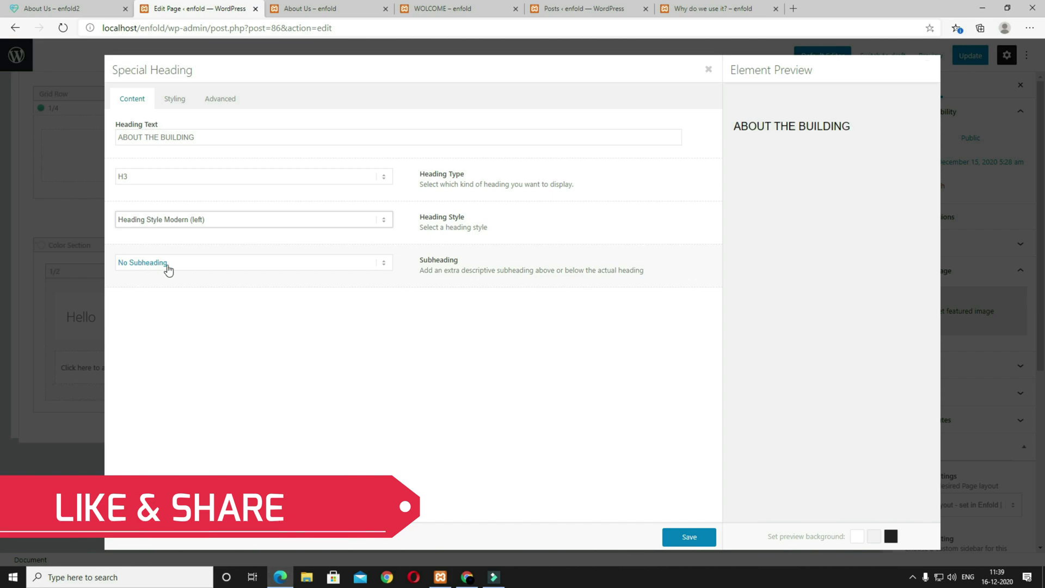
click(175, 265)
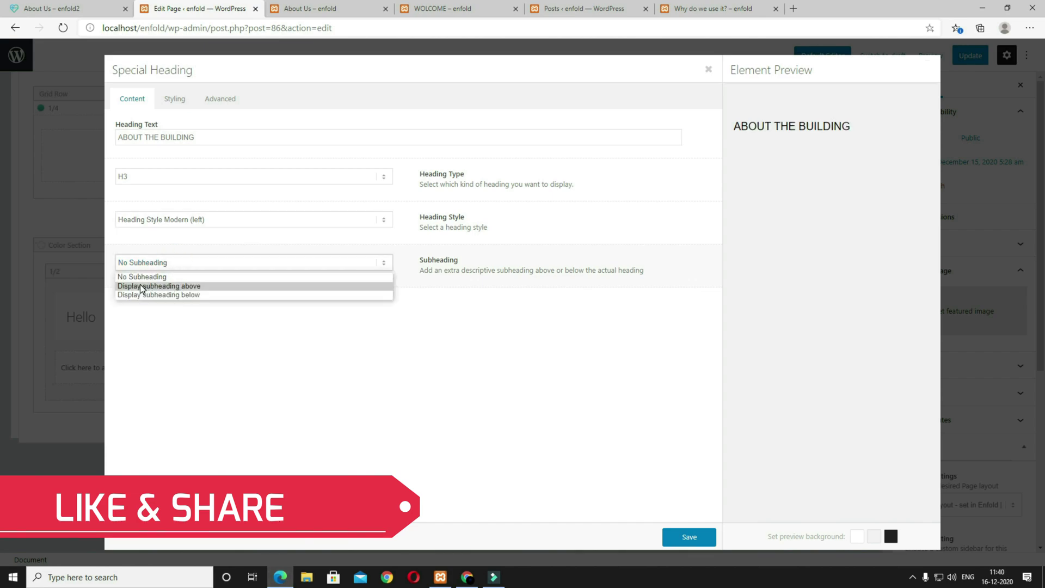
click(184, 287)
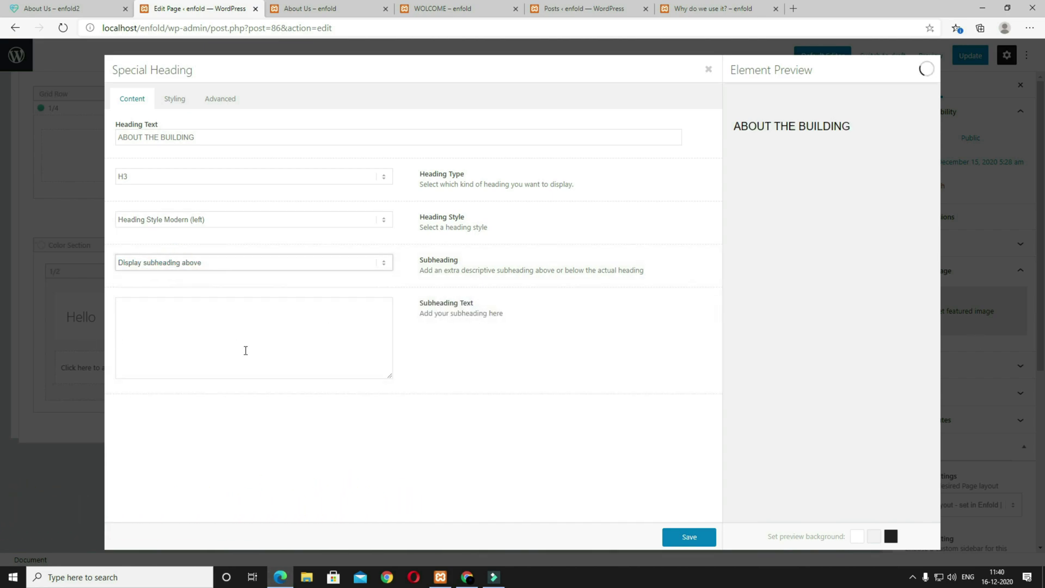
click(335, 342)
text(Let us introduce ourselves)
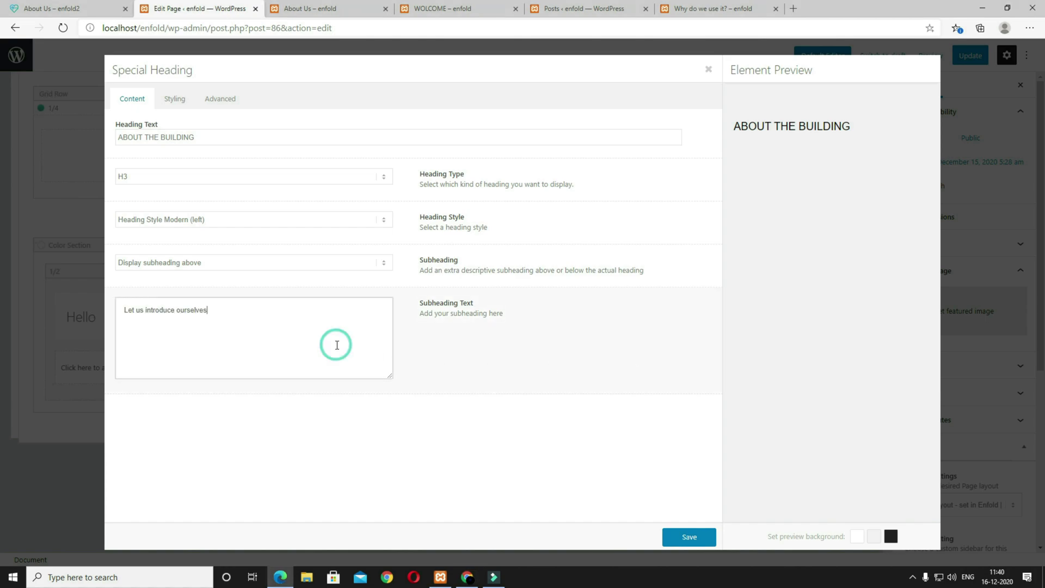
Step: Size the heading 35px and subheading 18px, add 25 bottom padding, and save
click(177, 99)
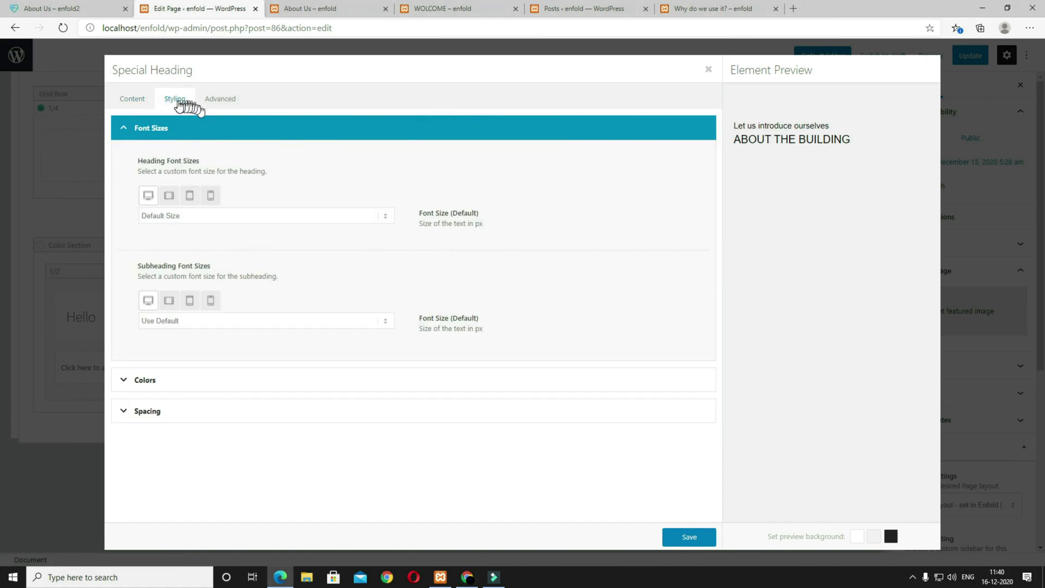
click(218, 215)
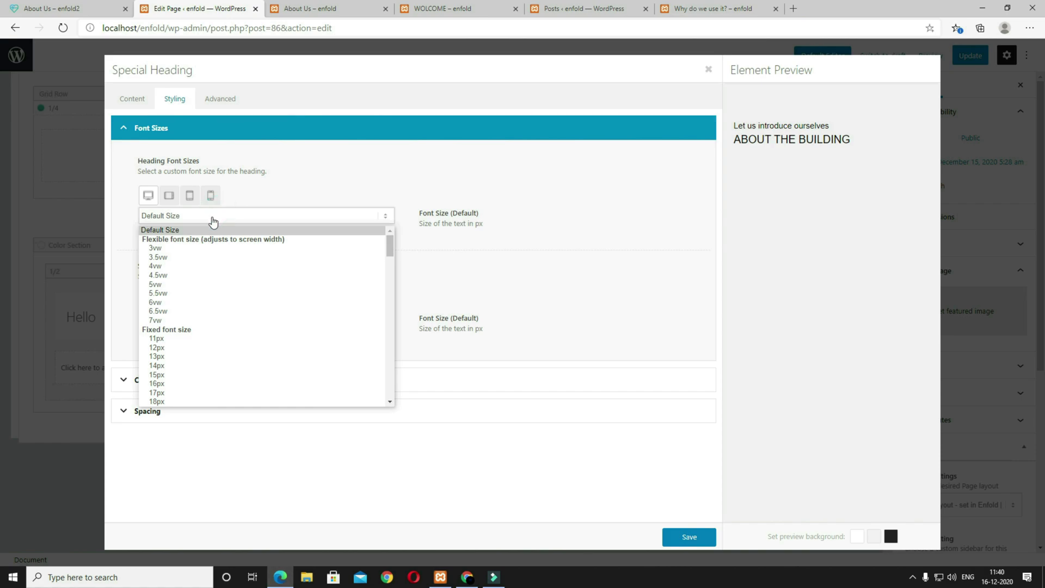
scroll(254, 351, down, 4)
scroll(202, 394, down, 2)
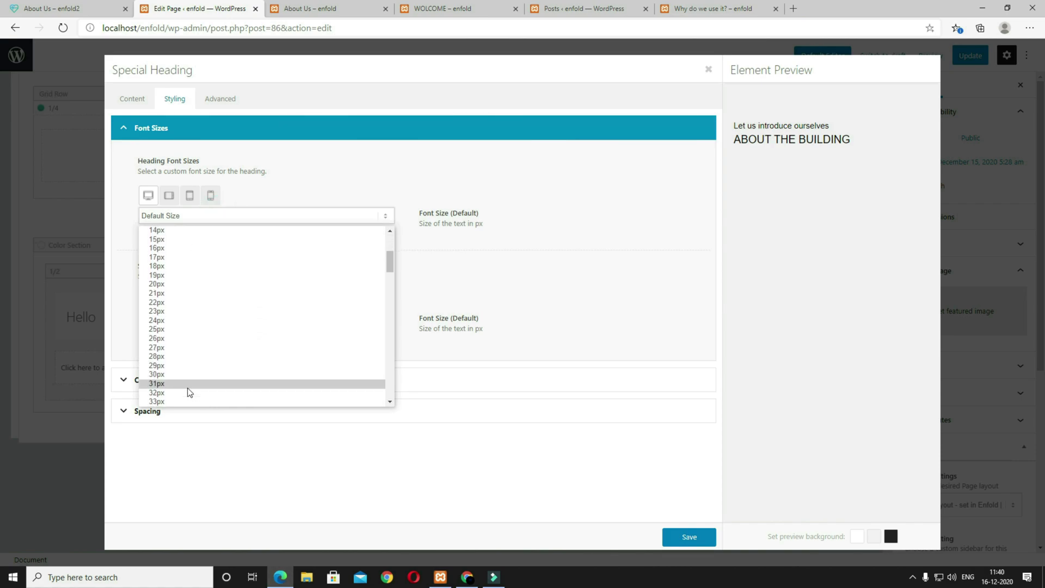
click(169, 392)
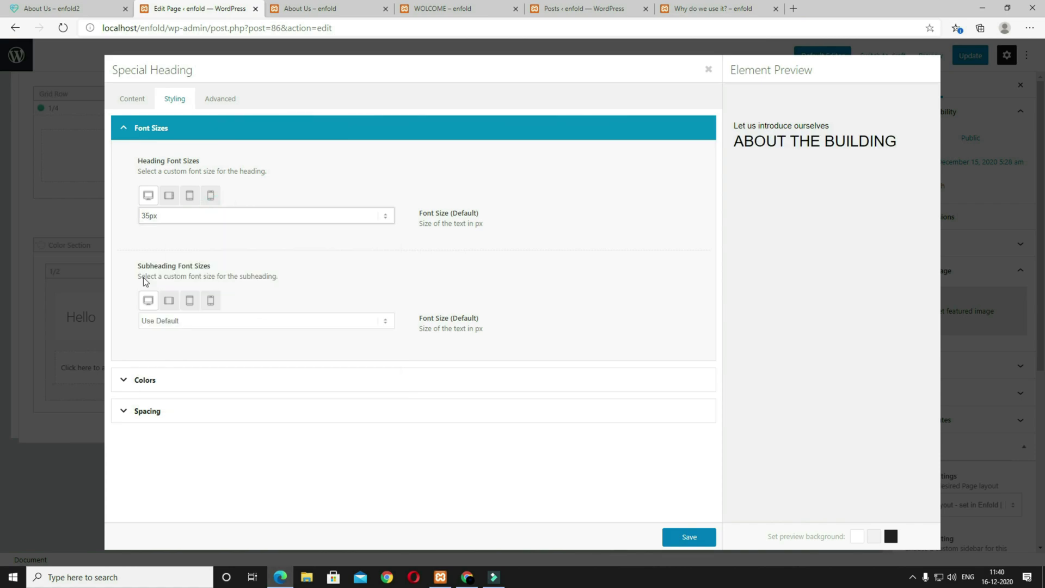
click(204, 326)
scroll(229, 405, down, 3)
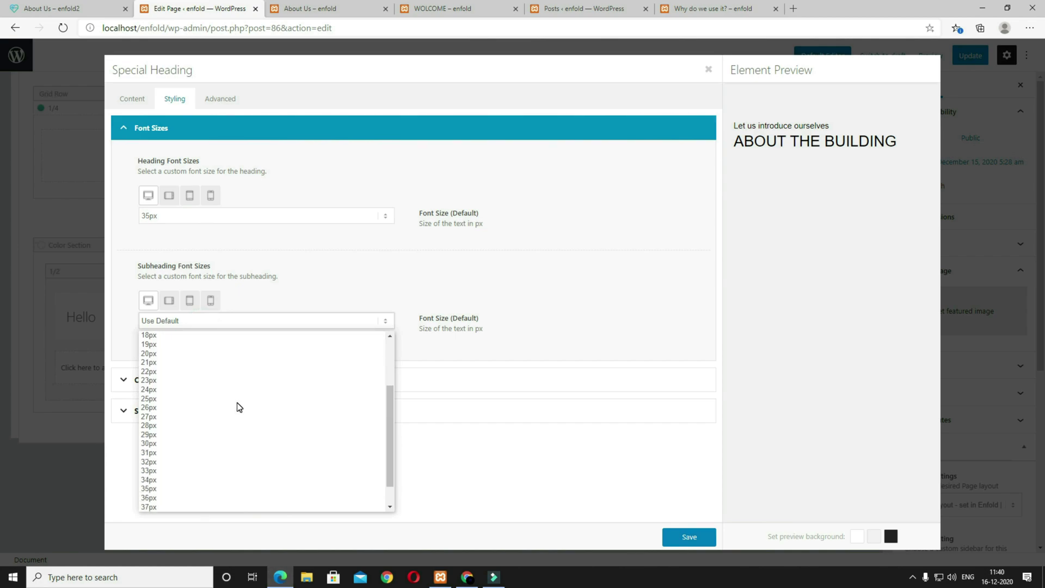
click(162, 362)
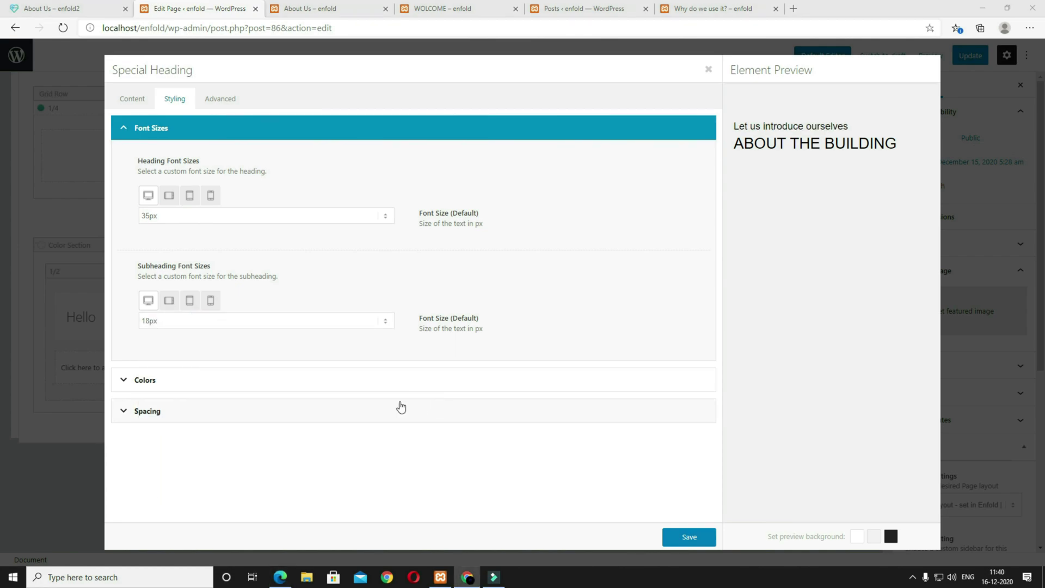
click(258, 412)
click(203, 286)
scroll(212, 436, down, 2)
click(168, 447)
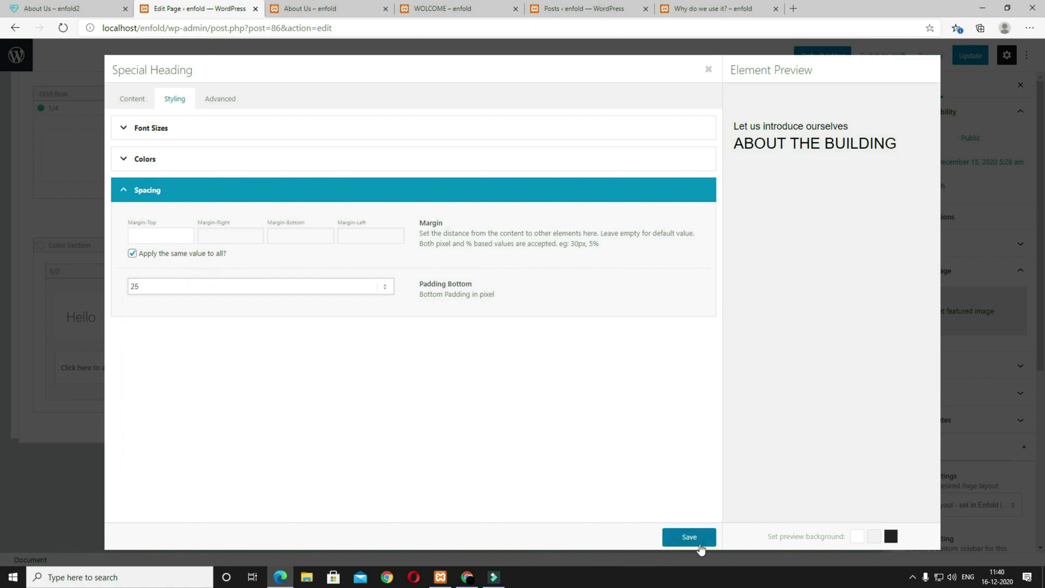
click(689, 537)
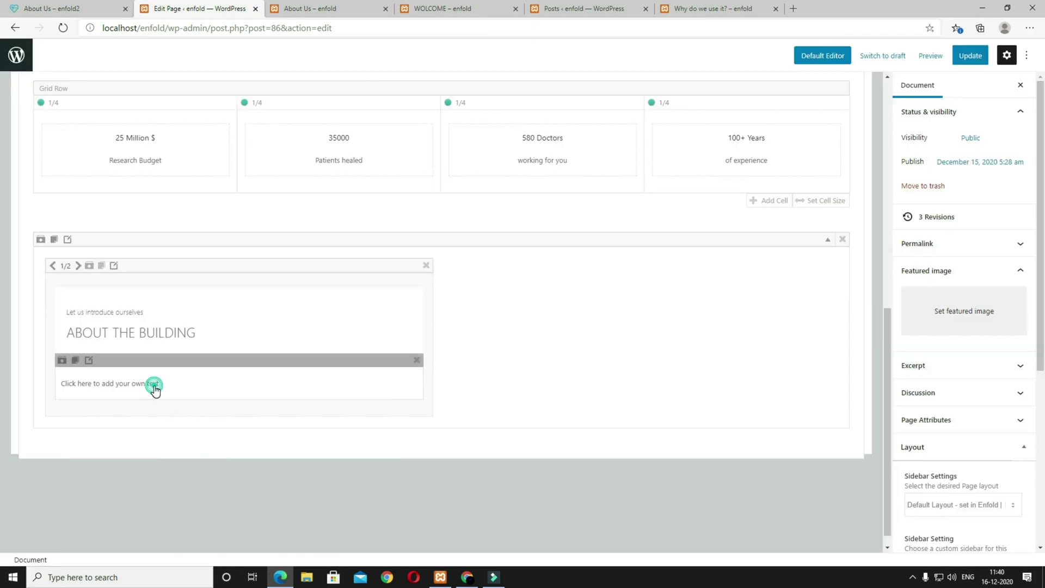
click(155, 385)
Step: Fill the text block with the copied reference paragraphs and save it
key(ctrl+a)
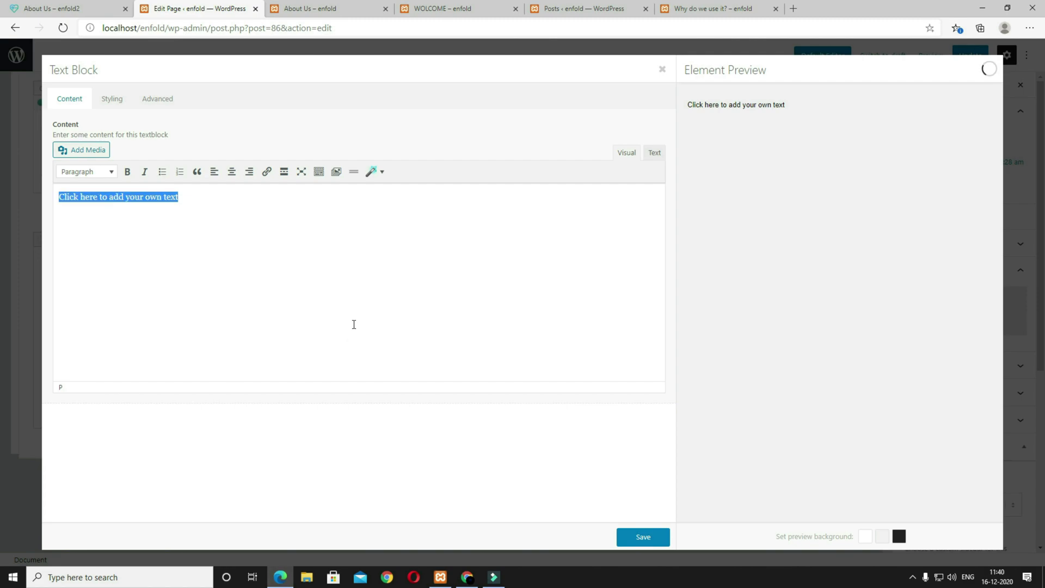
text(Donec elit libero, sodales nec, volutpat a, suscipit non, turpis. Nullam sagittis. Suspendisse pulvinar, augue ac venenatis condic pellentesque. Curae; Fusce id purus. Ut varius tincidunt libero. Lorem ipsum dolor sit amet, consectetuer adipiscing elit. Aenean commodo ligula eget dolor. Aenean massa. Cum sociis natoque penatibus et magnis dis parturient montes, nascetur ridiculus mus. Donec quam felis, ultricies nec, pellentesque eu, pretium quis, sem. Nulla consequat massa quis enim.)
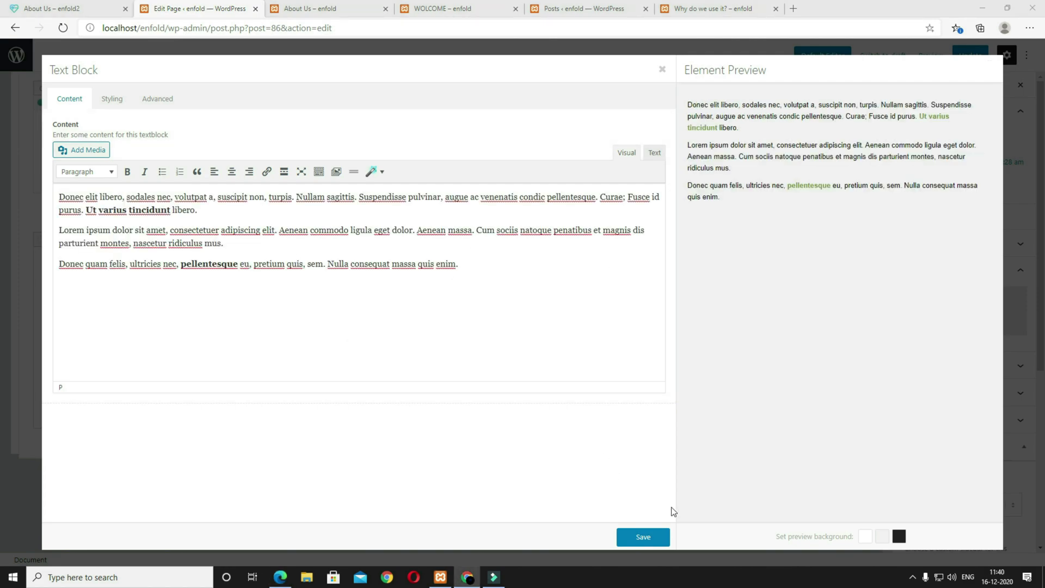
click(655, 536)
Step: Duplicate the half column, retitle the copy's heading AENEAN LEO LIGR EU QUAT, and update the page
mouse_move(126, 266)
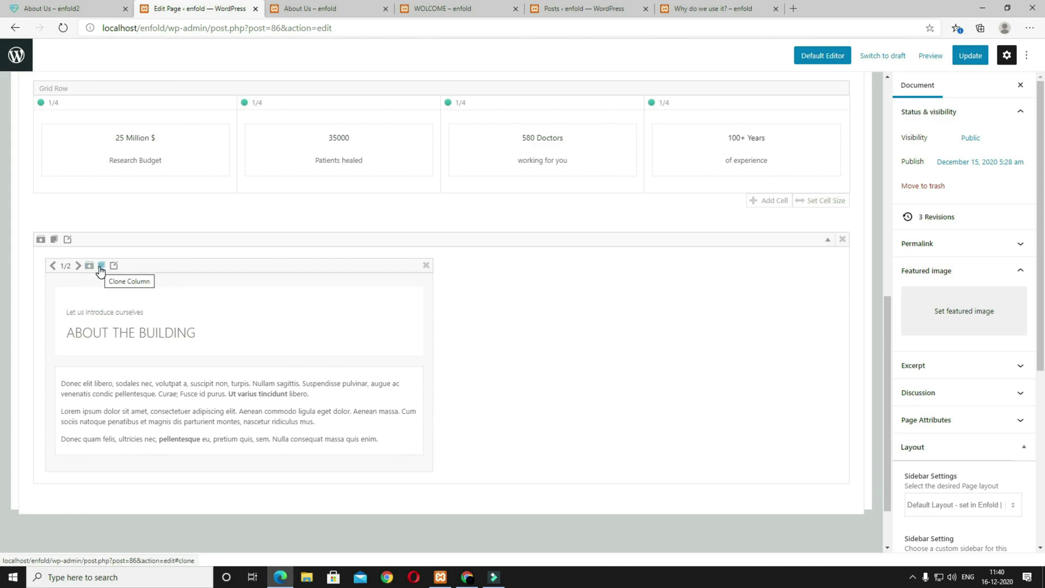
click(101, 265)
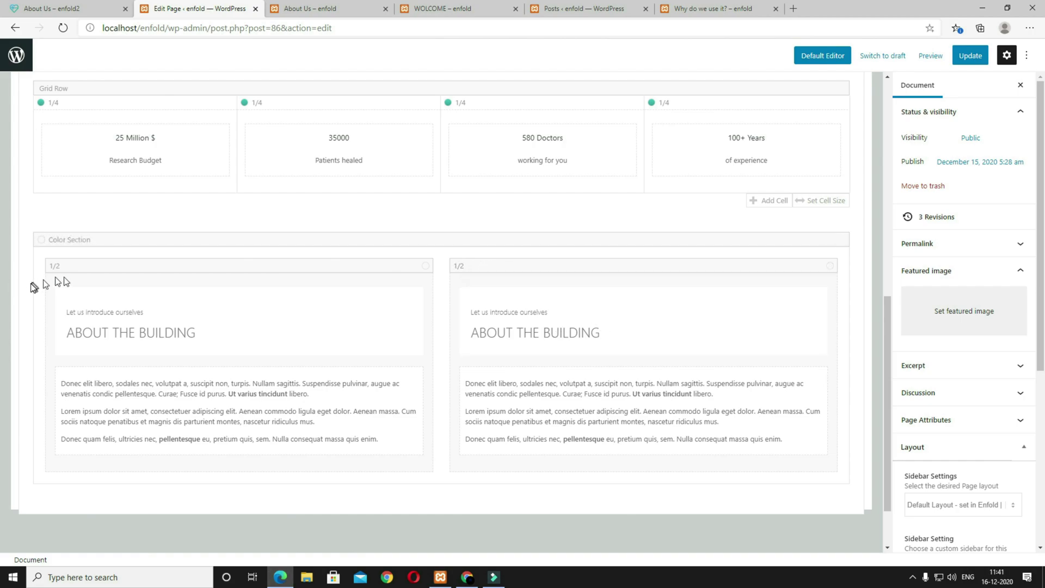
click(641, 325)
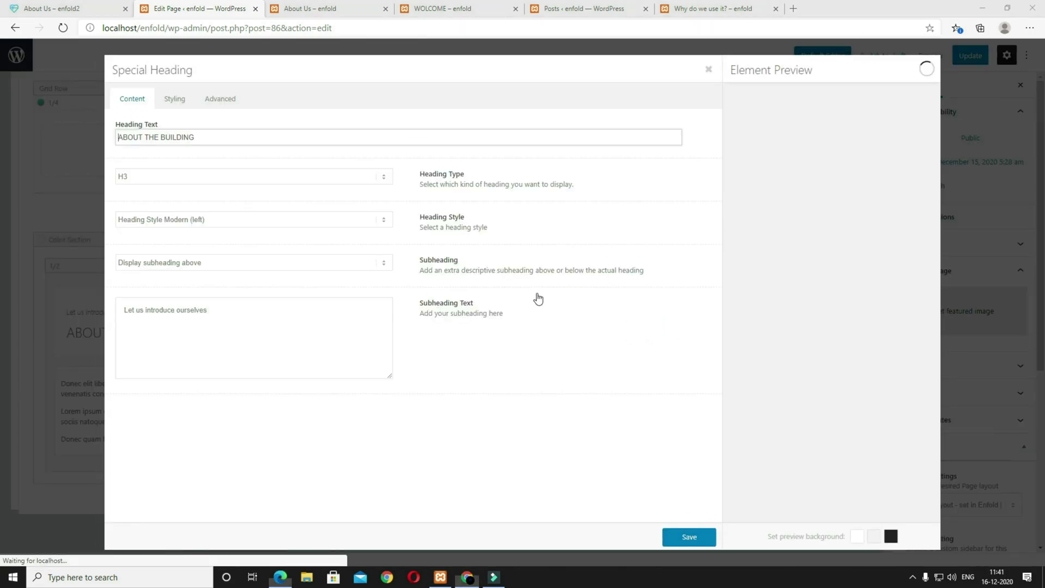
key(ctrl+a)
text(AENEAN LEO LIGR EU QUAT)
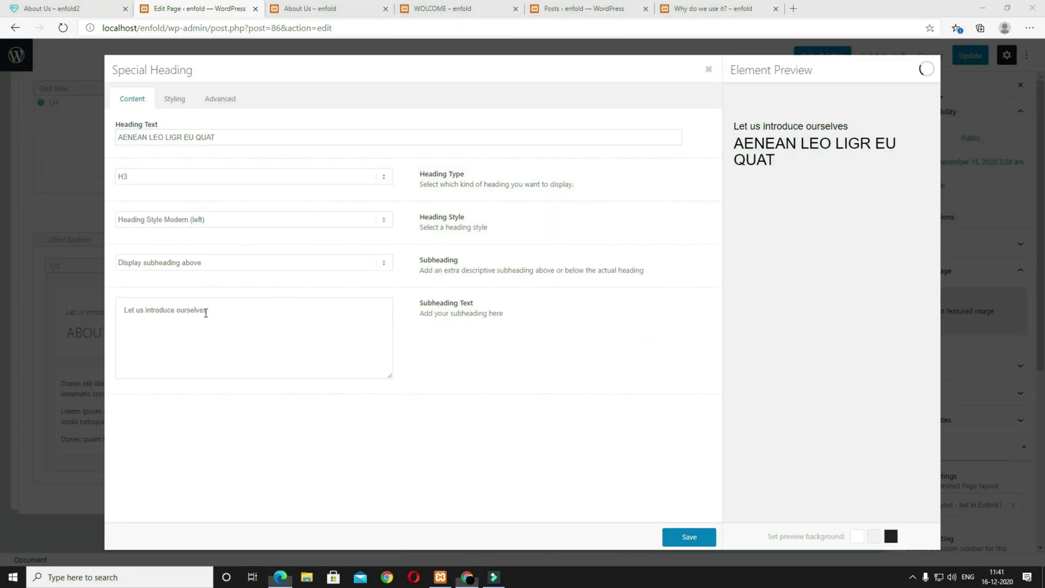
click(689, 537)
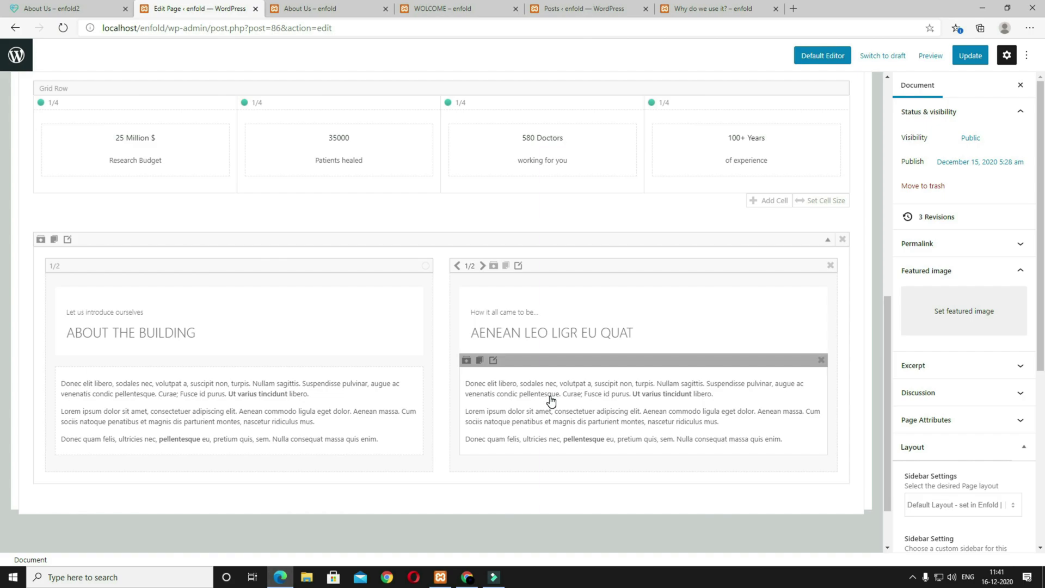
click(960, 56)
click(919, 56)
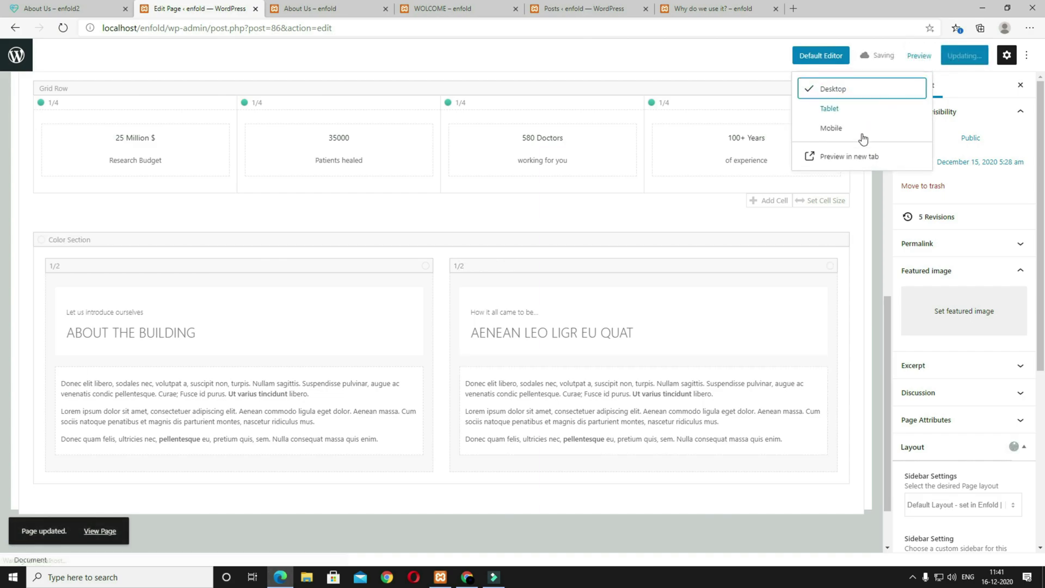
click(849, 157)
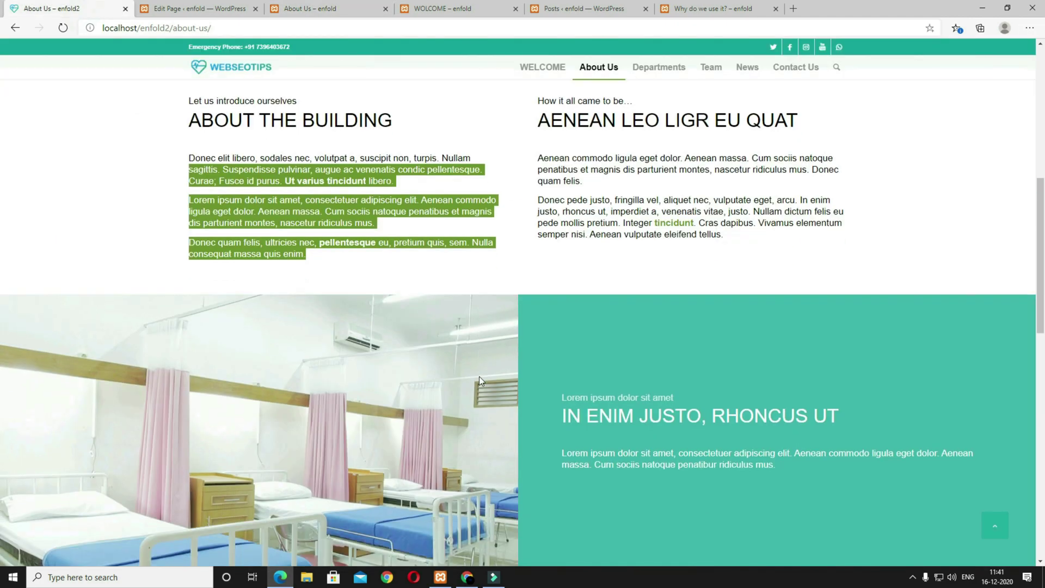
scroll(478, 377, down, 2)
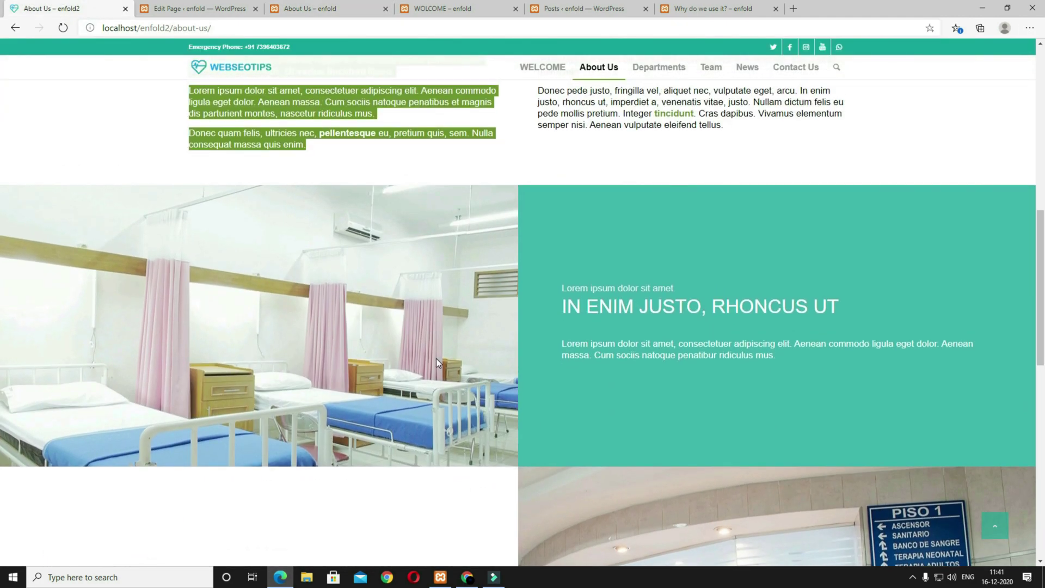
scroll(436, 359, up, 1)
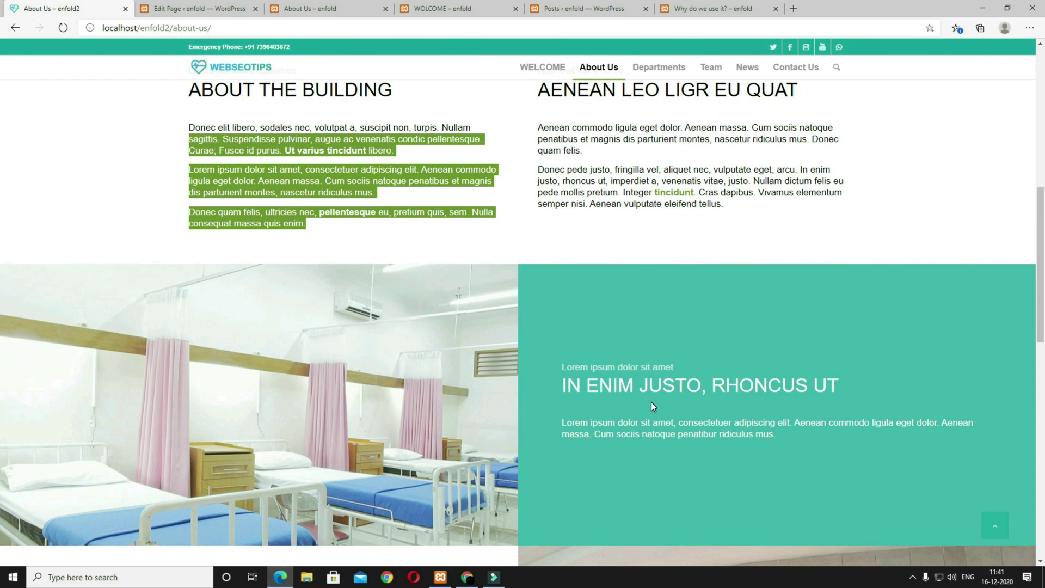
scroll(651, 402, up, 6)
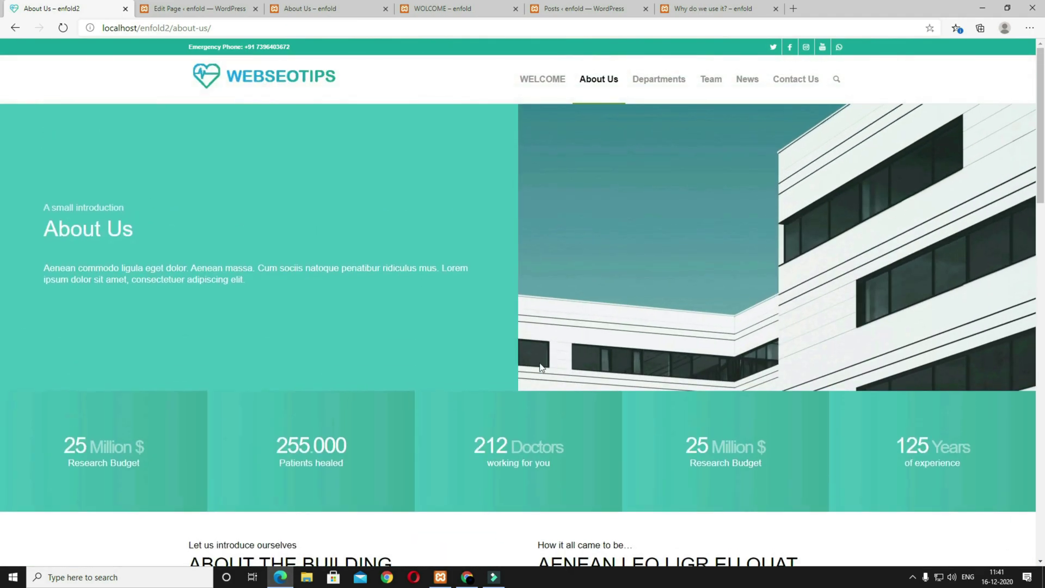
scroll(391, 325, down, 1)
scroll(392, 327, up, 2)
scroll(784, 288, down, 9)
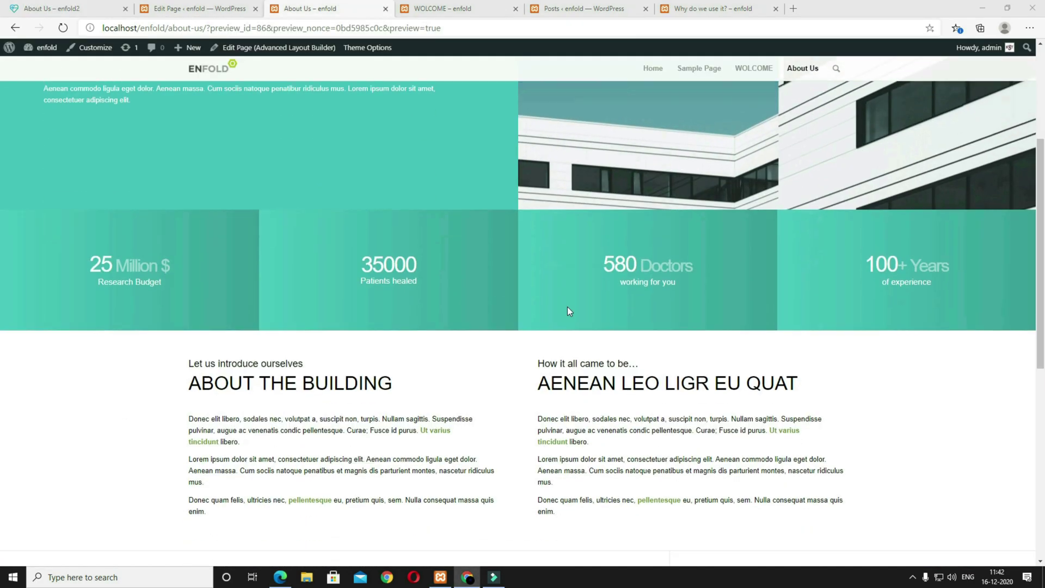
scroll(567, 310, down, 2)
click(212, 8)
Step: Add a new grid row to the page and edit its left cell
scroll(630, 307, down, 2)
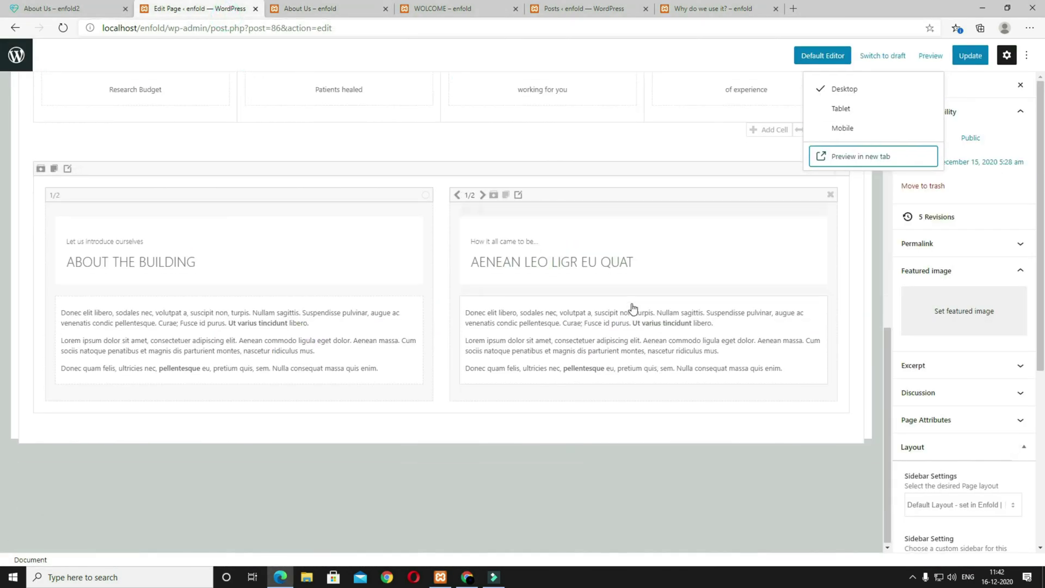
scroll(345, 225, up, 10)
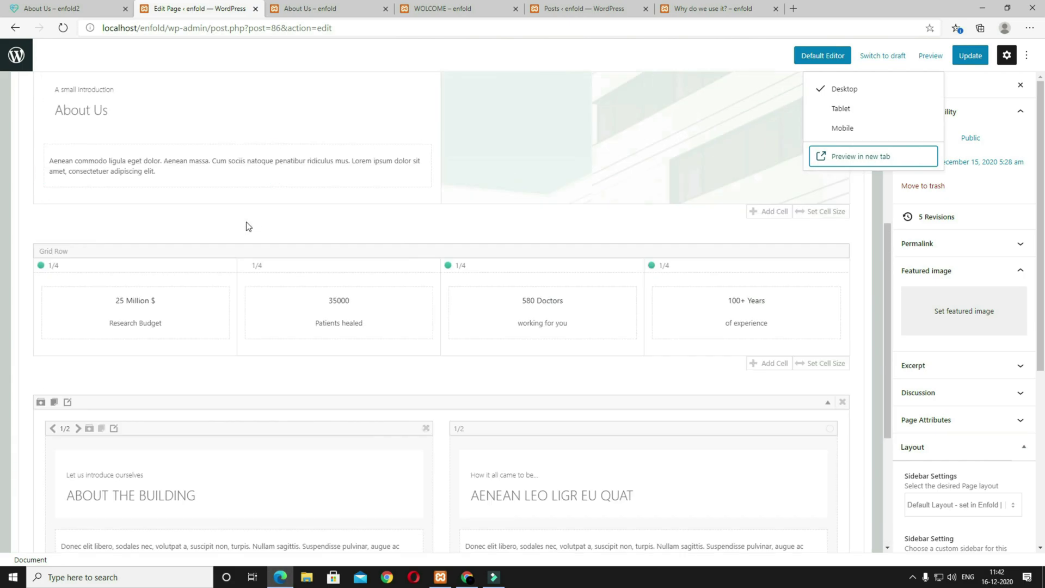
click(52, 173)
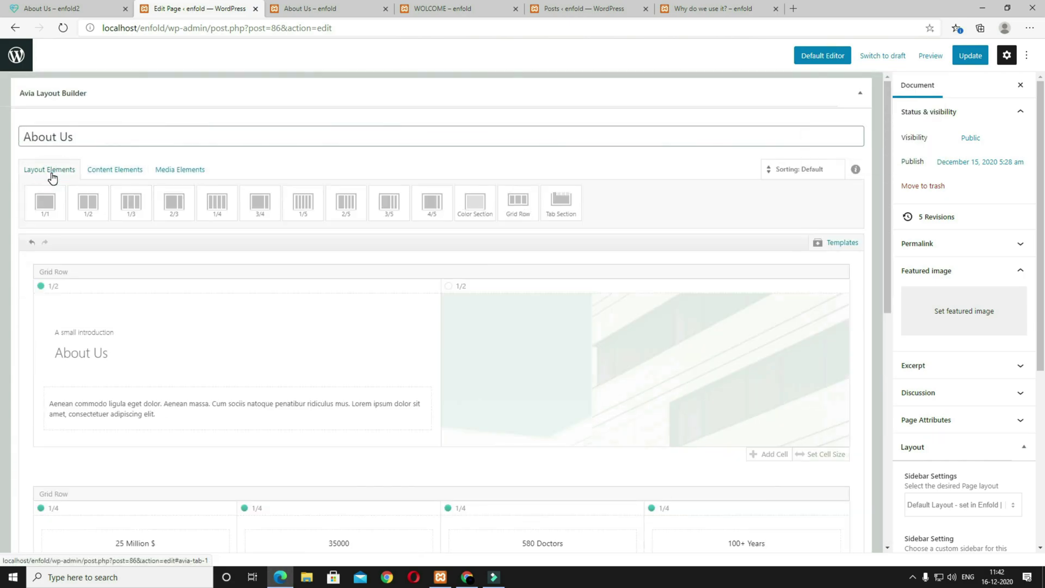
click(523, 217)
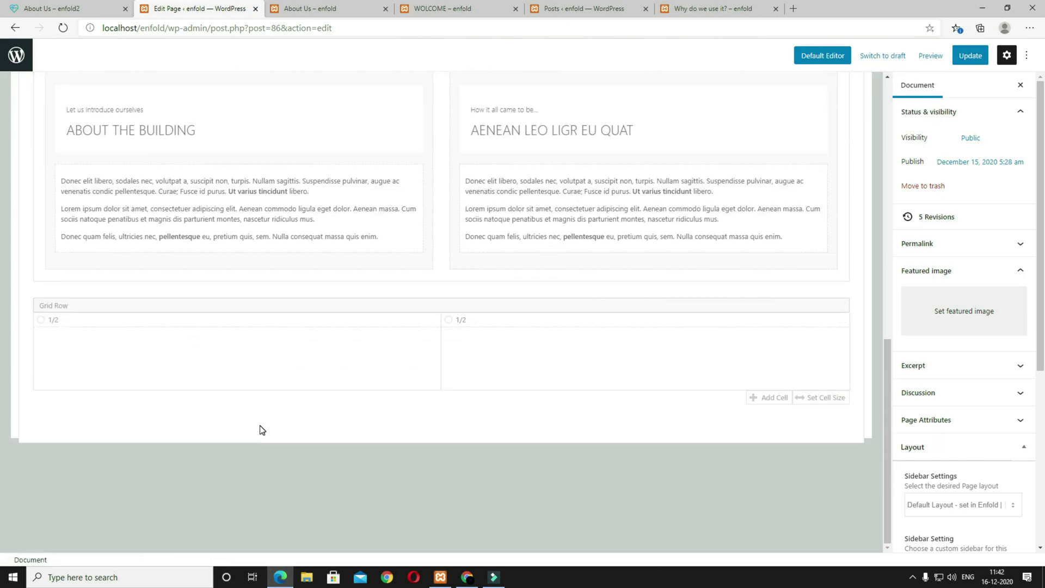
mouse_move(104, 336)
click(79, 321)
Step: Middle-align the left cell's content and give it 180px top and bottom padding
click(216, 123)
click(207, 150)
click(222, 99)
click(184, 175)
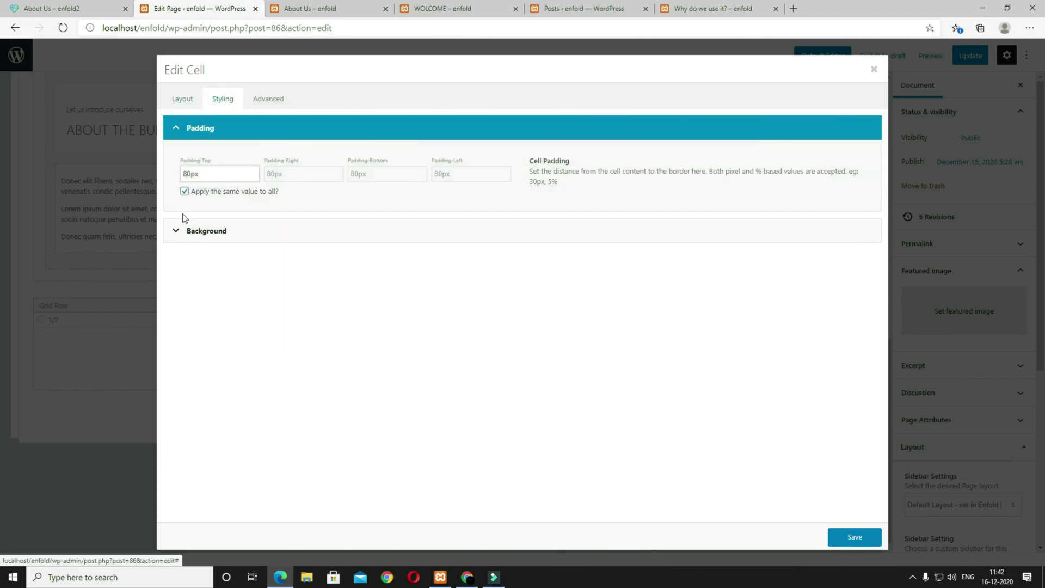
click(184, 192)
click(182, 175)
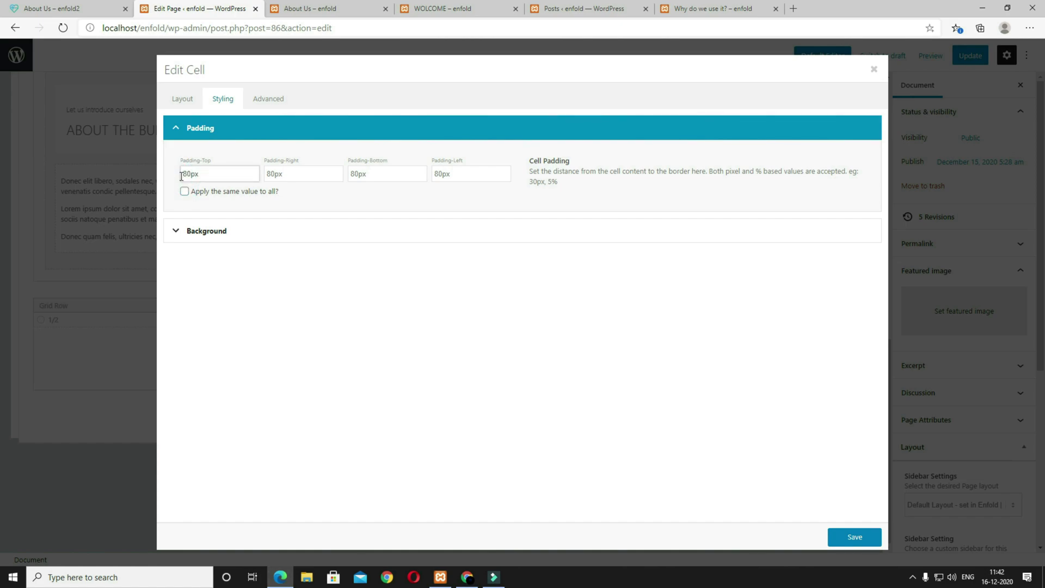
click(350, 179)
text(1)
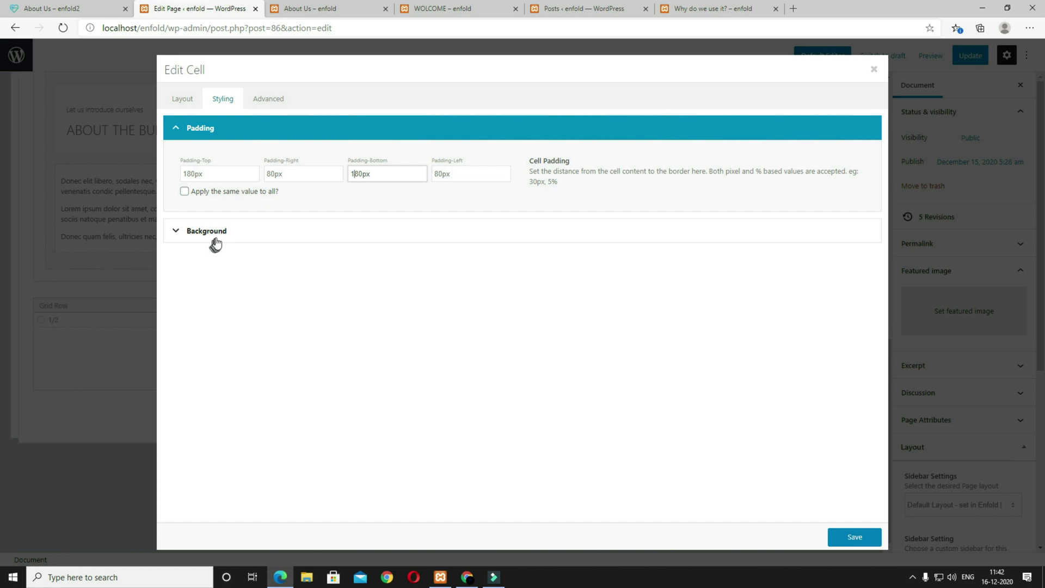
key(alt+Tab)
Step: Set the hospital-ward photo at Featured Large as the cell background, positioned Center Center, and save
click(216, 233)
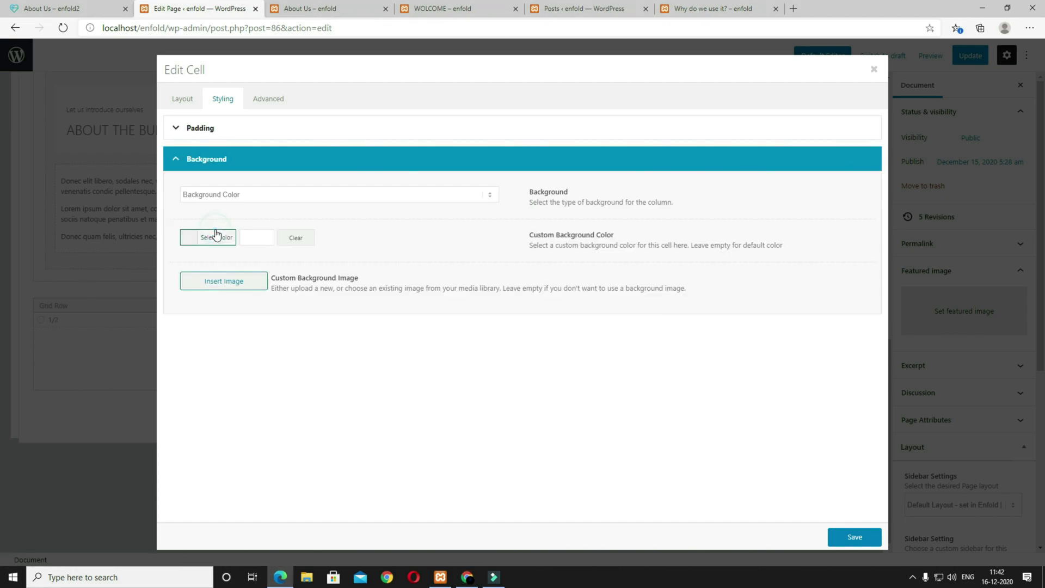
click(223, 281)
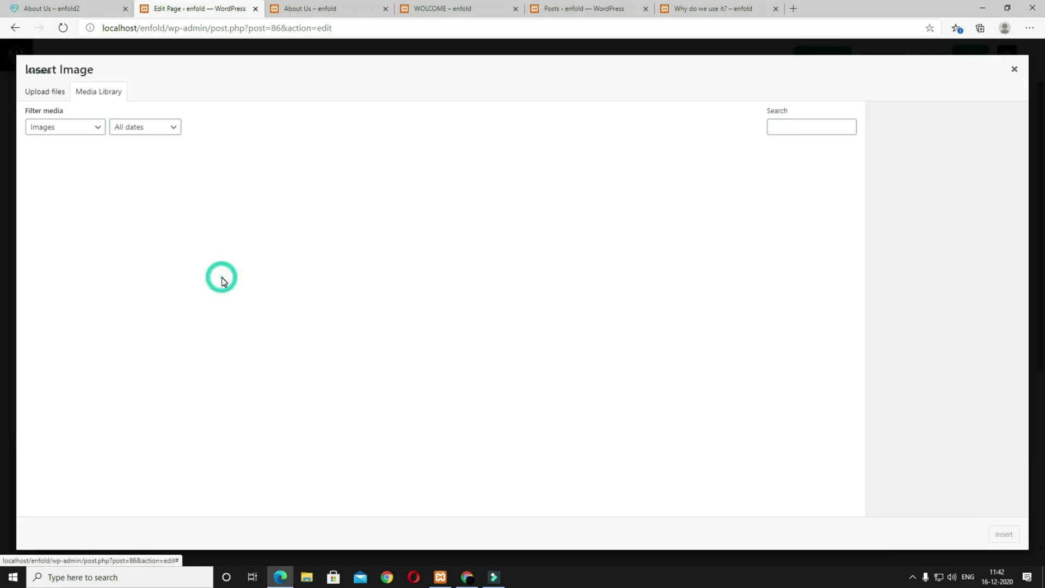
click(402, 359)
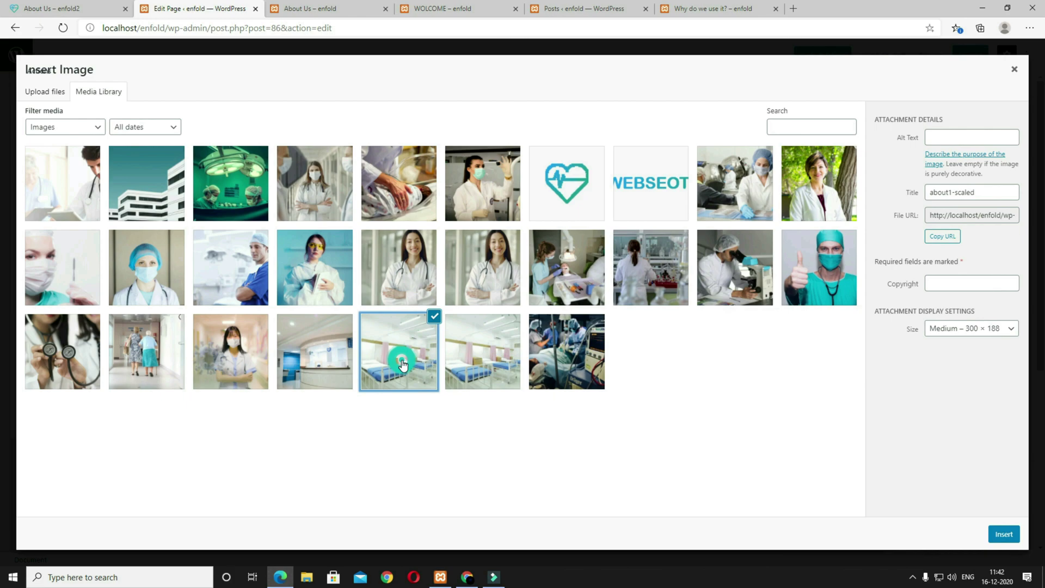
click(944, 333)
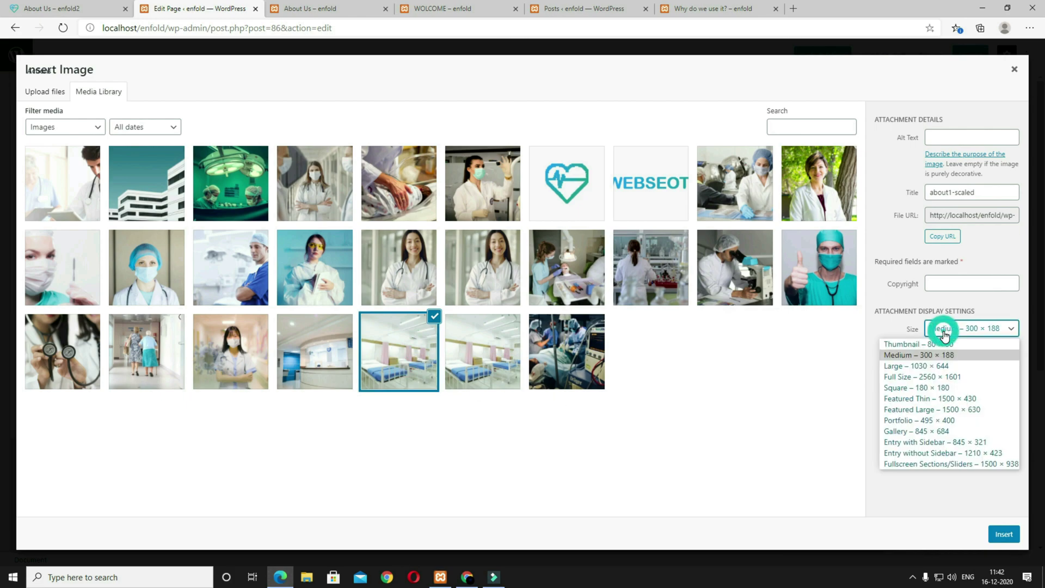
click(932, 411)
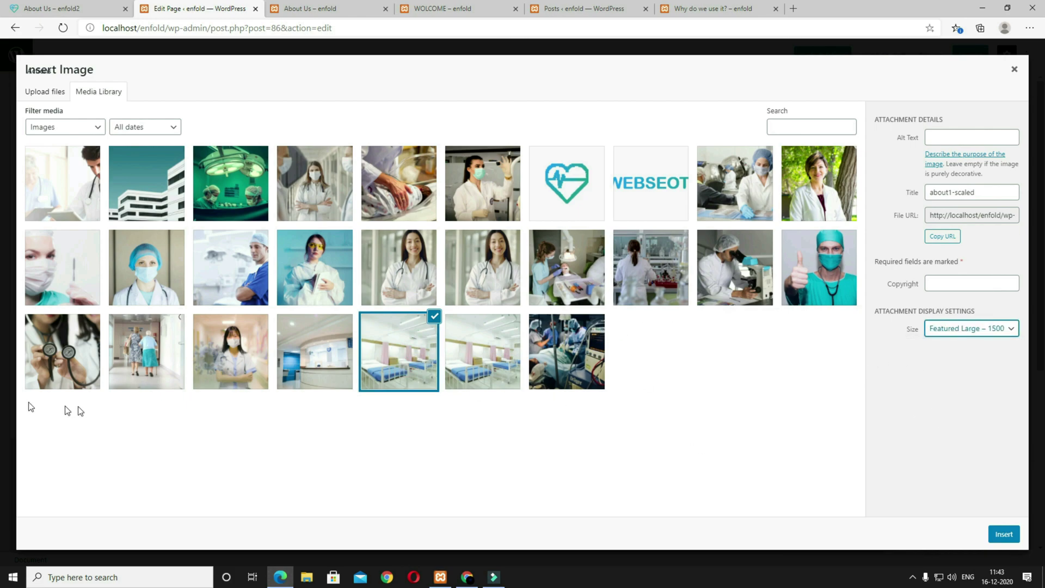
click(1004, 534)
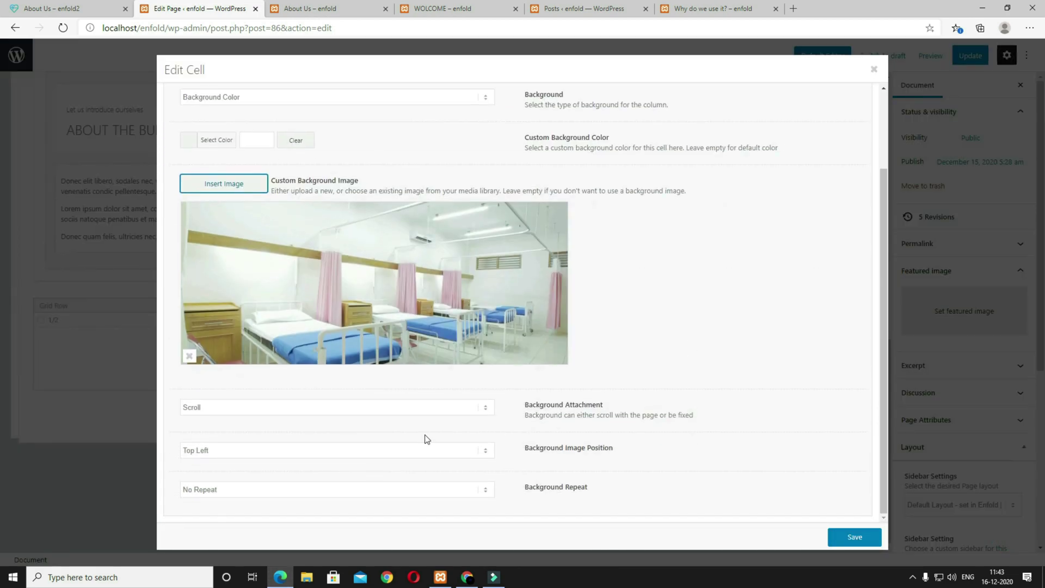
click(241, 455)
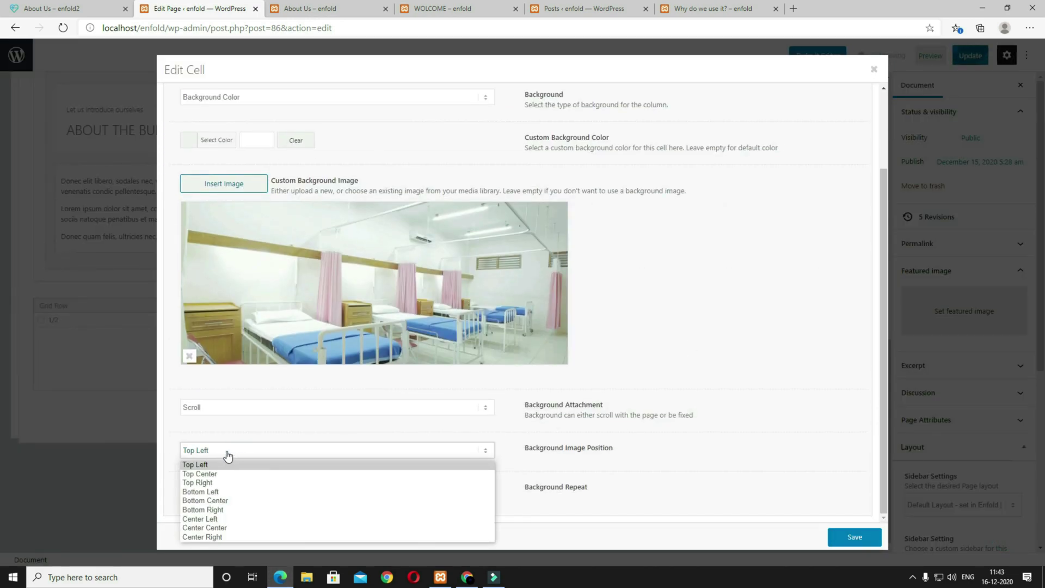
click(261, 528)
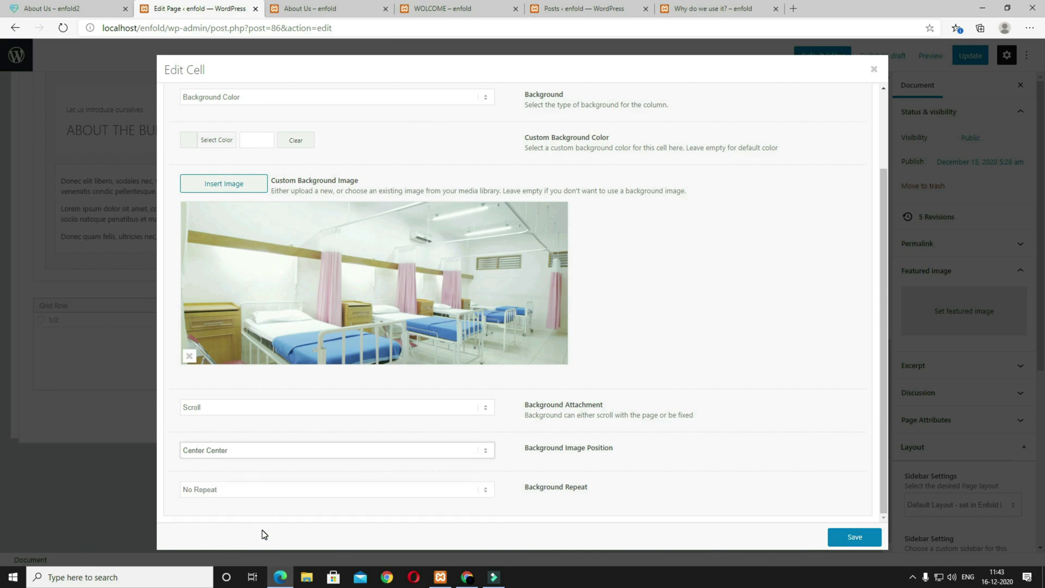
click(854, 538)
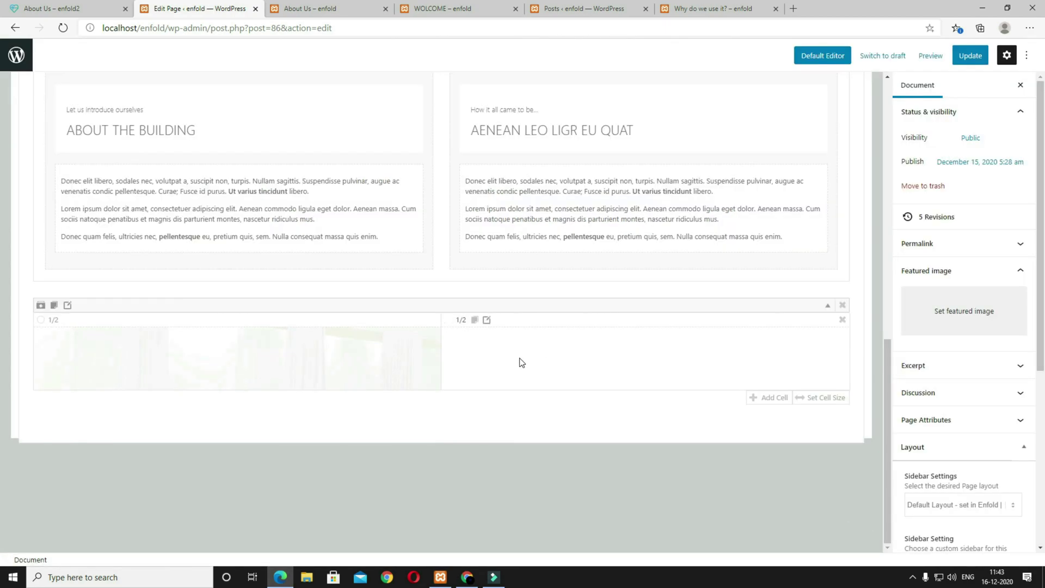
scroll(527, 362, up, 10)
Step: Add a Text Block and place it with the Hello heading in the right cell
click(117, 175)
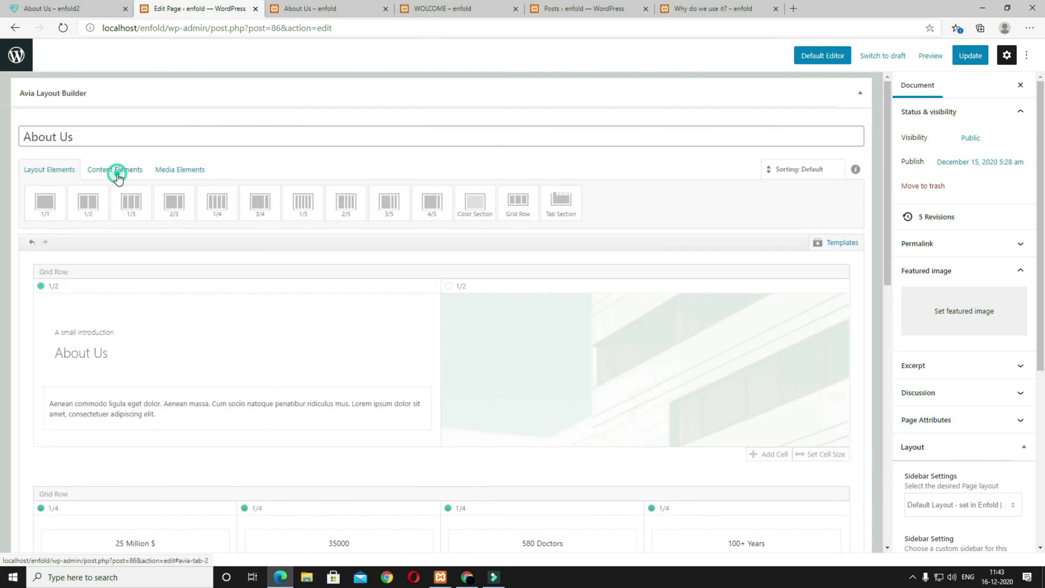
click(51, 216)
drag(245, 310, 534, 234)
drag(277, 377, 545, 343)
Step: Change the heading to 'IN ENIM JUSTO, RHONCUS UT', modern left style, subheading 'Lorem ipsum dolor sit amet' above
click(535, 309)
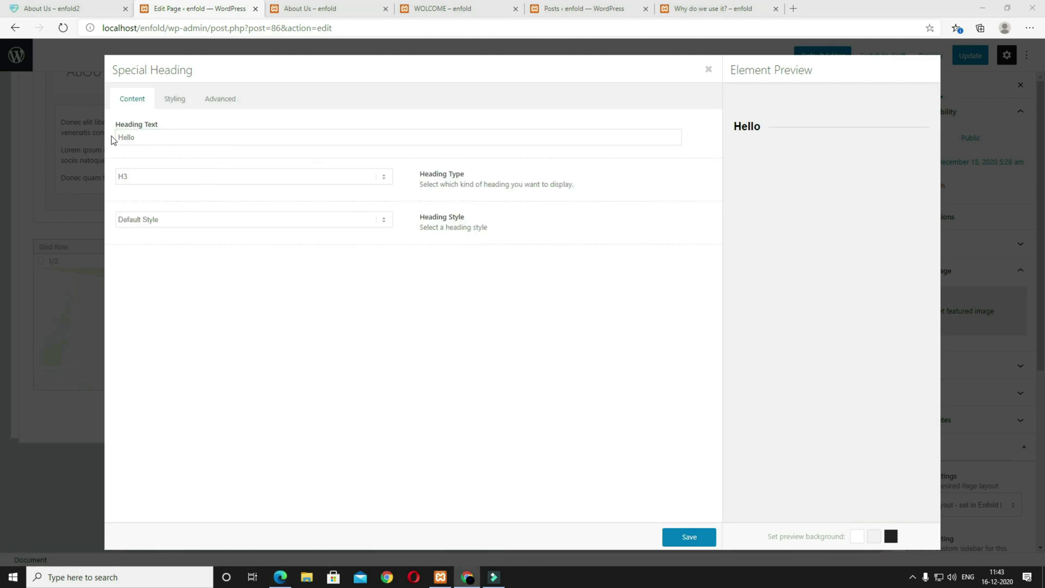
double_click(169, 138)
text(IN ENIM JUSTO, RHONCUS UT)
click(146, 219)
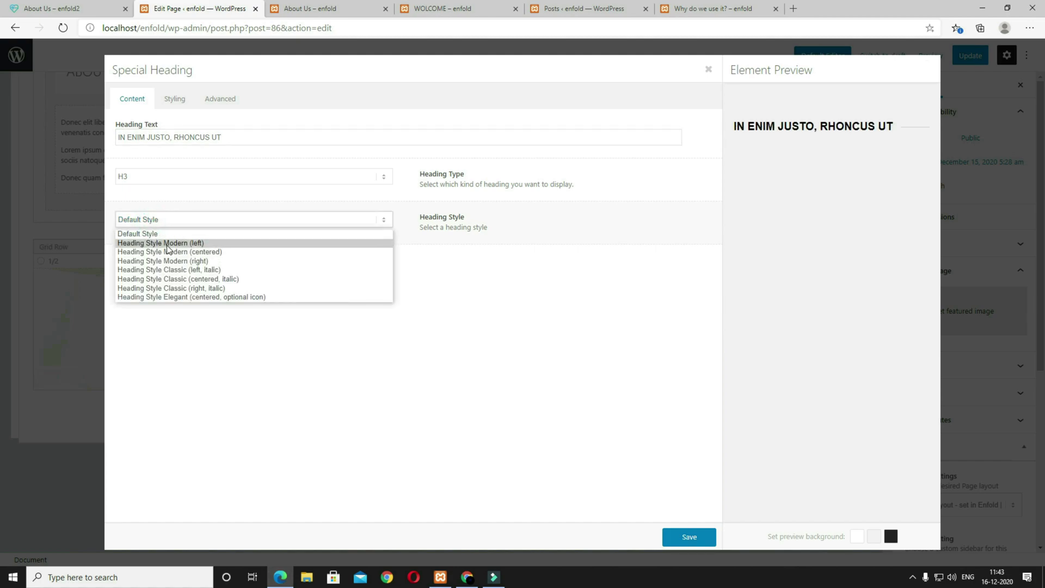
click(168, 245)
click(161, 262)
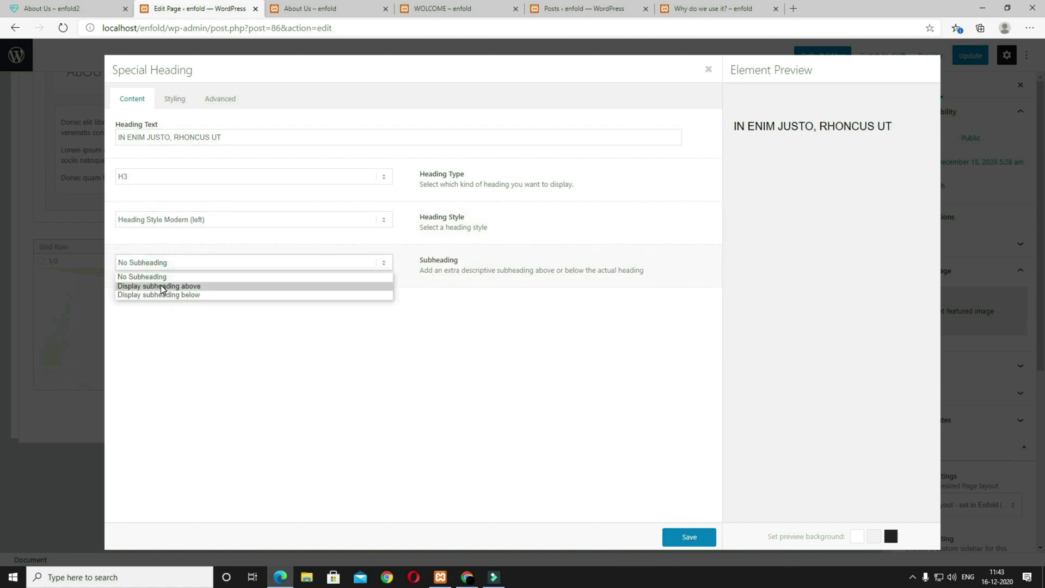
click(160, 285)
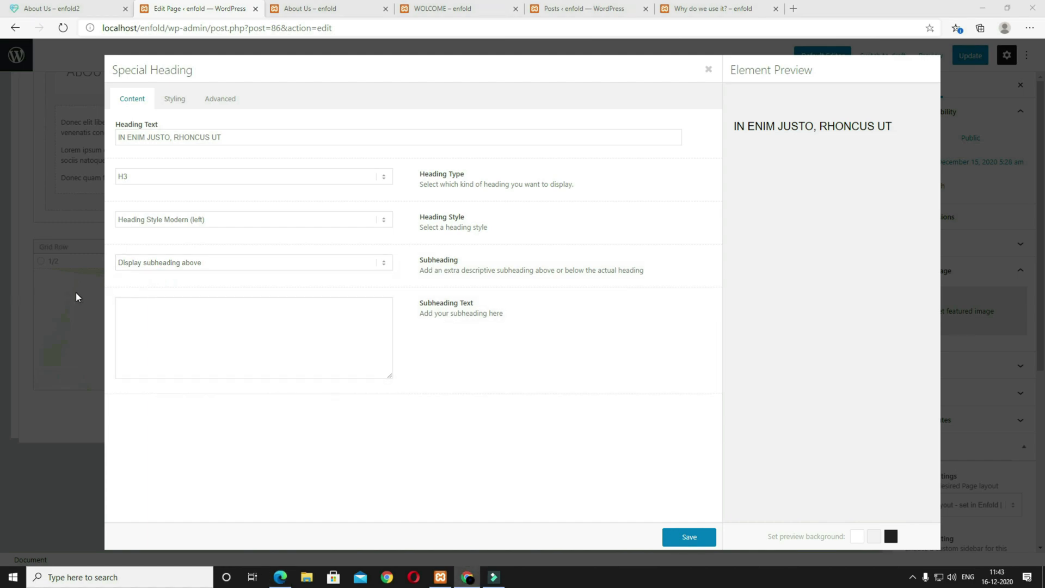
click(191, 310)
text(Lorem ipsum dolor sit amet)
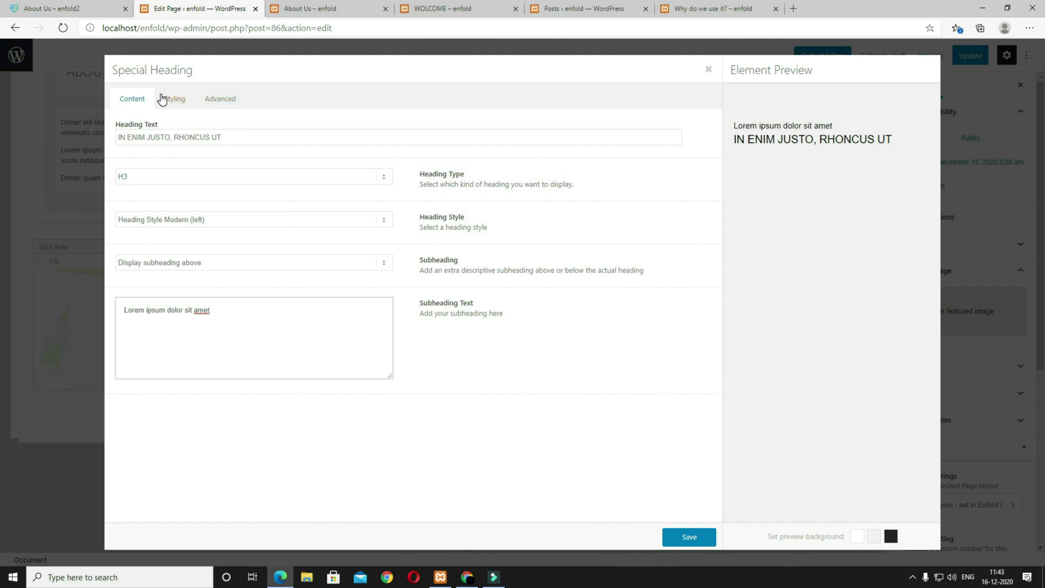
Step: Set the heading font size to 35px, keeping the default subheading size
click(174, 100)
click(174, 216)
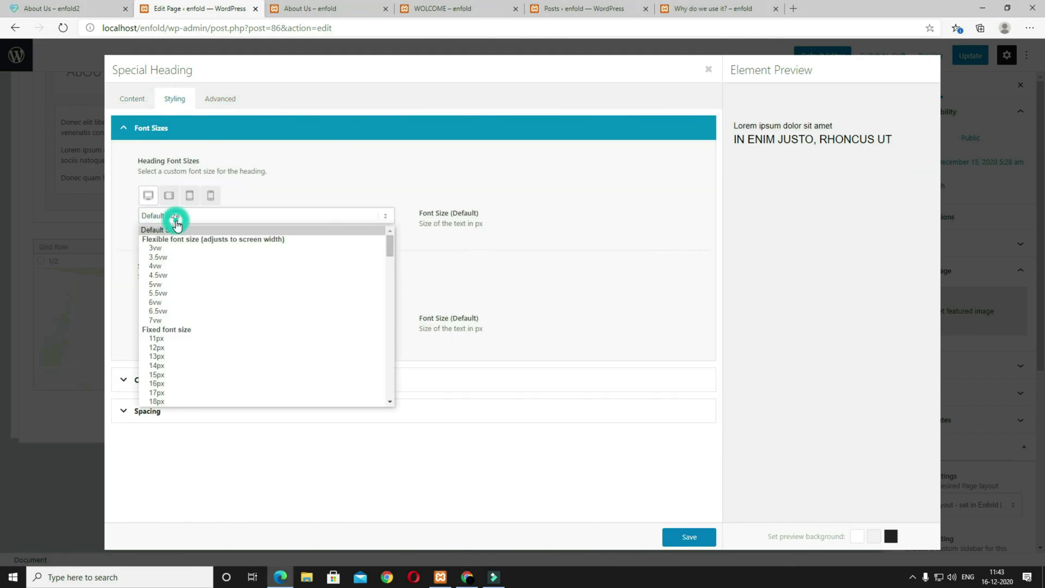
scroll(183, 317, down, 7)
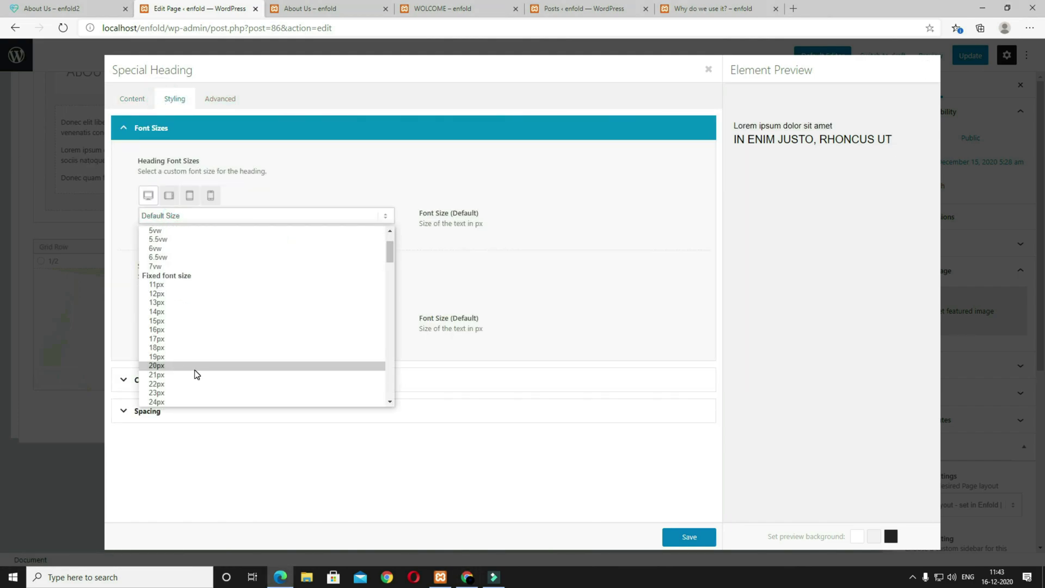
click(187, 372)
click(170, 320)
click(175, 328)
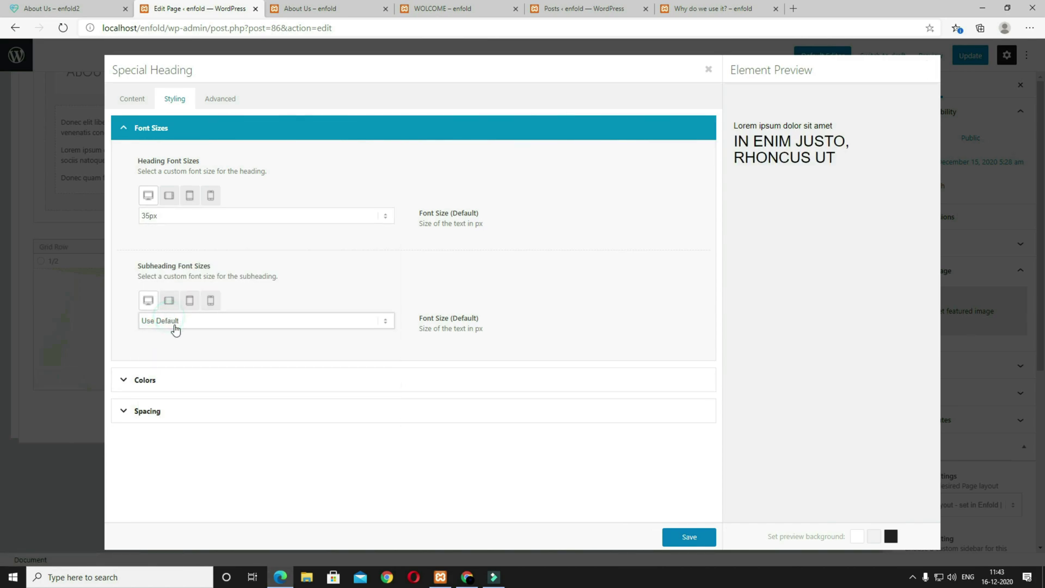
Step: Make the heading a custom white colour with bottom padding 25, and save it
click(176, 377)
click(185, 195)
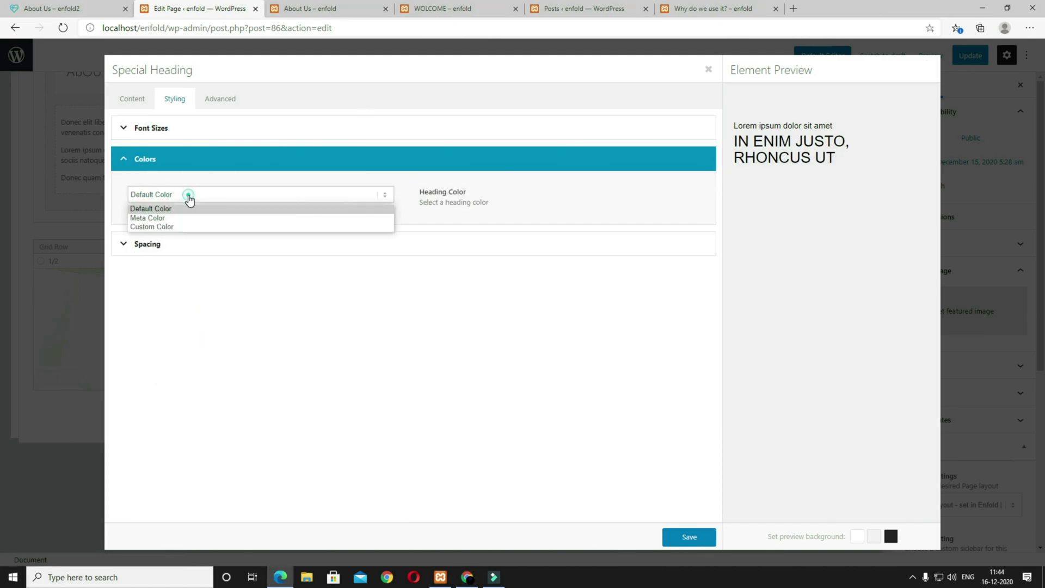
click(184, 228)
click(211, 240)
drag(196, 293, 120, 250)
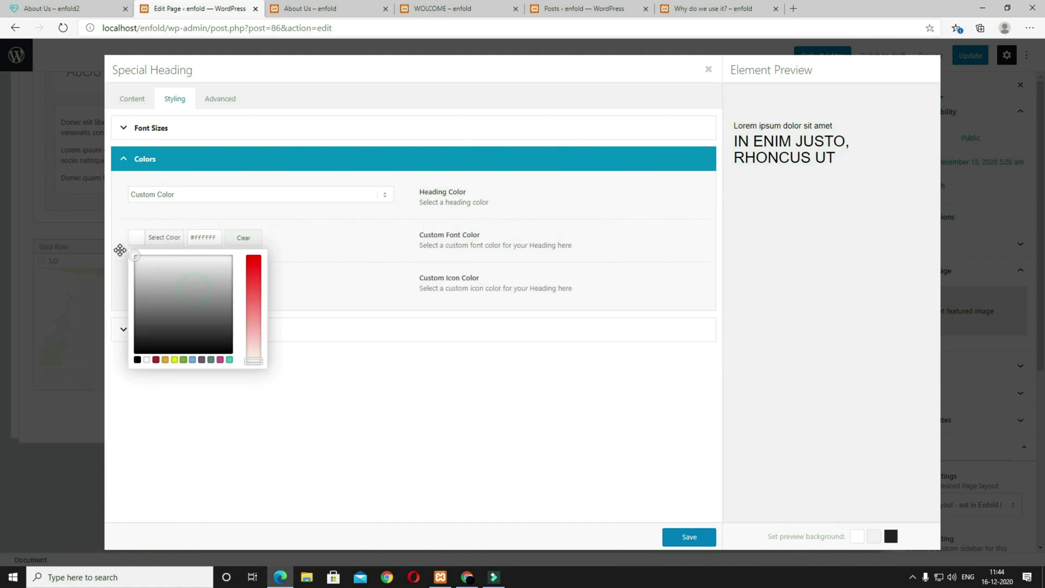
click(120, 252)
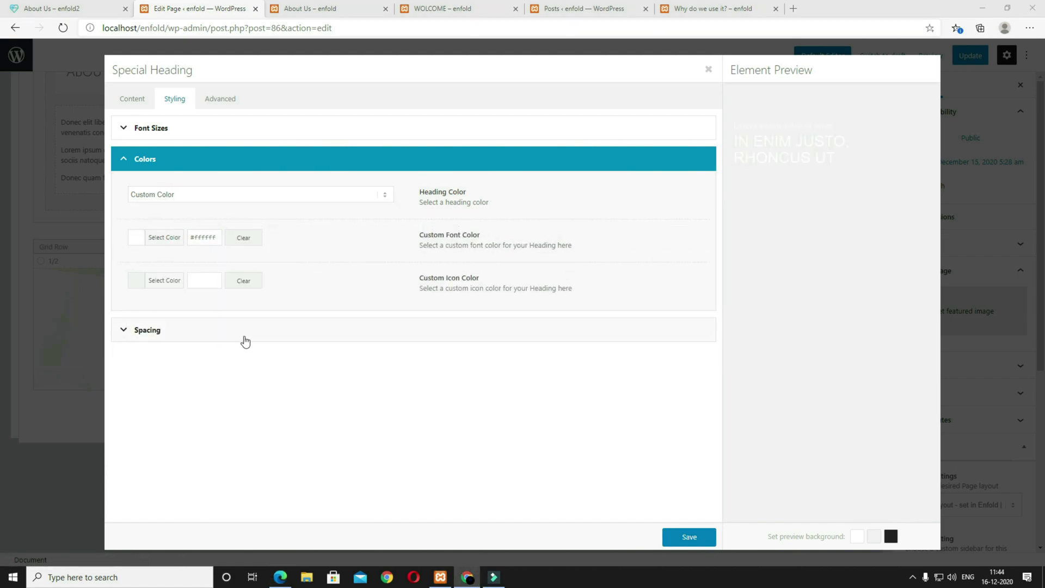
click(240, 333)
click(151, 290)
click(143, 411)
click(682, 538)
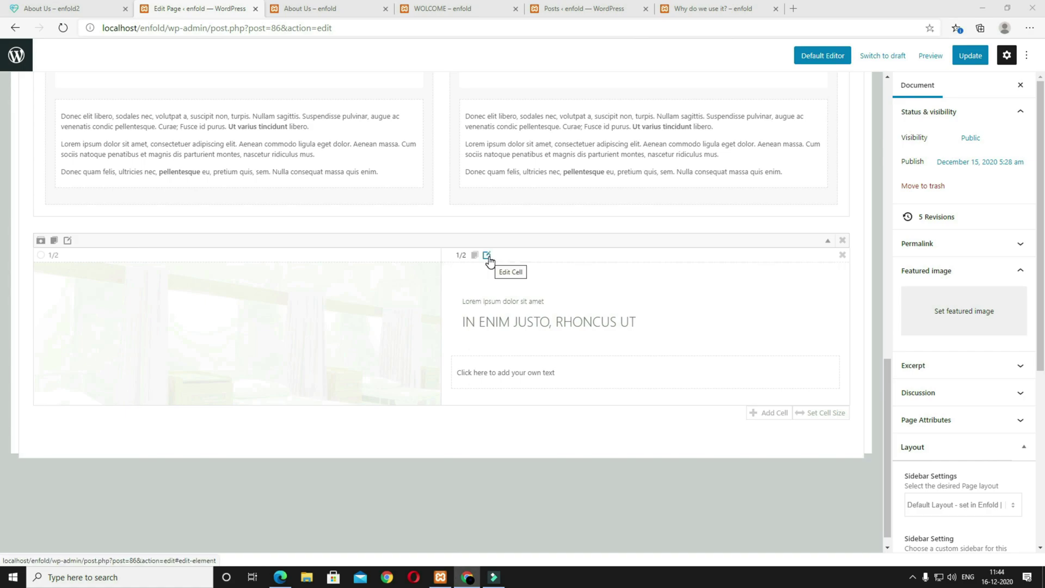
Step: Set the heading's cell to middle vertical alignment with a separate 180px bottom padding
click(488, 257)
click(180, 129)
click(184, 152)
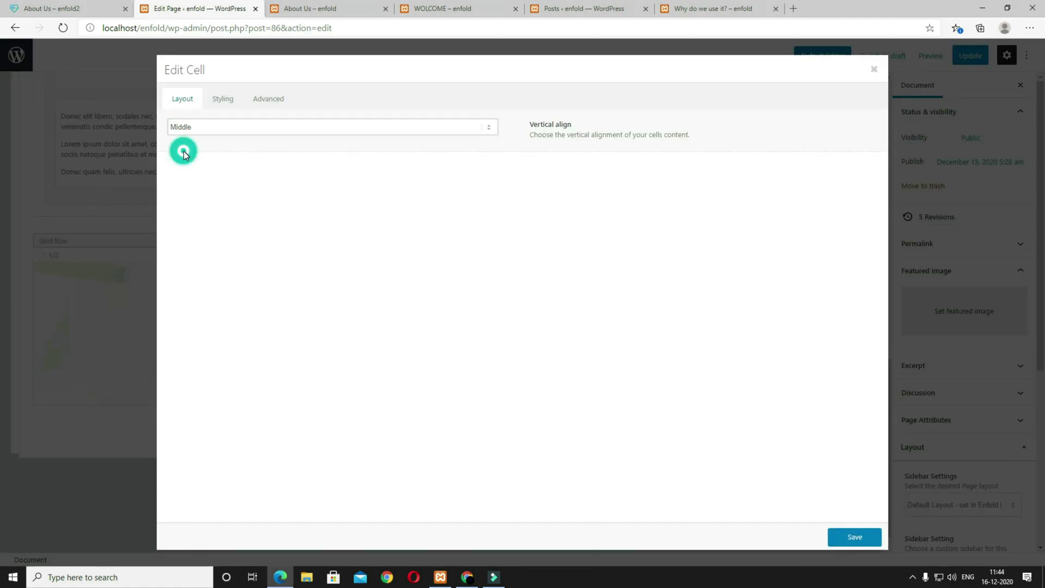
click(223, 98)
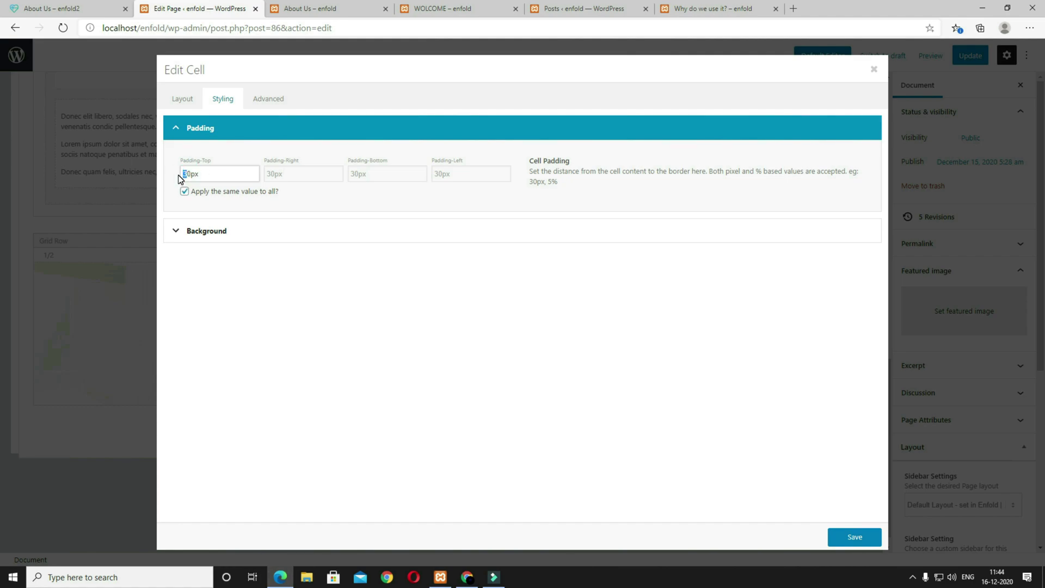
click(184, 192)
click(350, 175)
text(18)
Step: Give the cell a teal #46b5ad background, save, and preview the page in a new tab
click(276, 231)
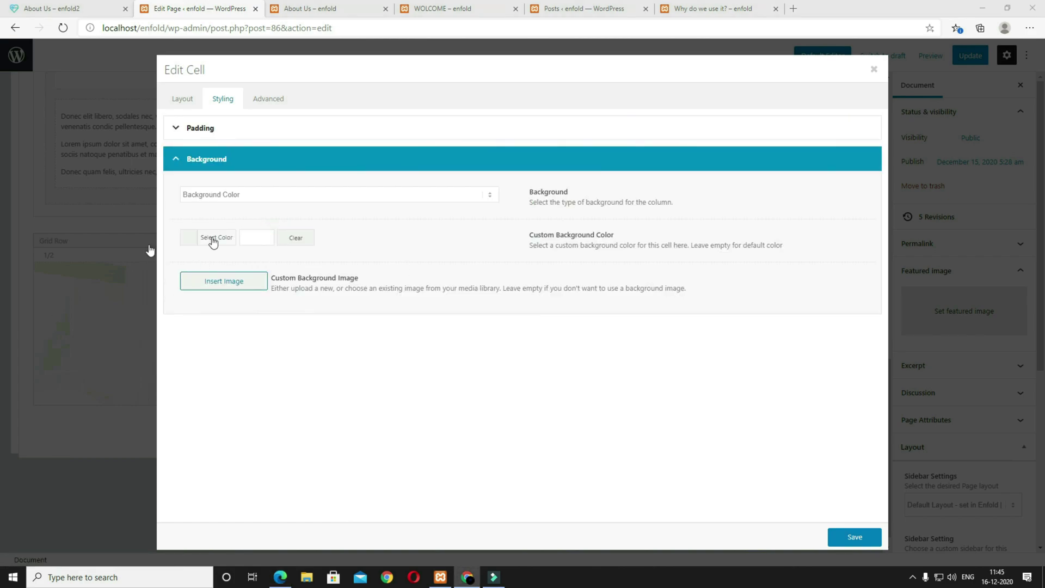
click(272, 236)
text(#46b5ad)
click(438, 370)
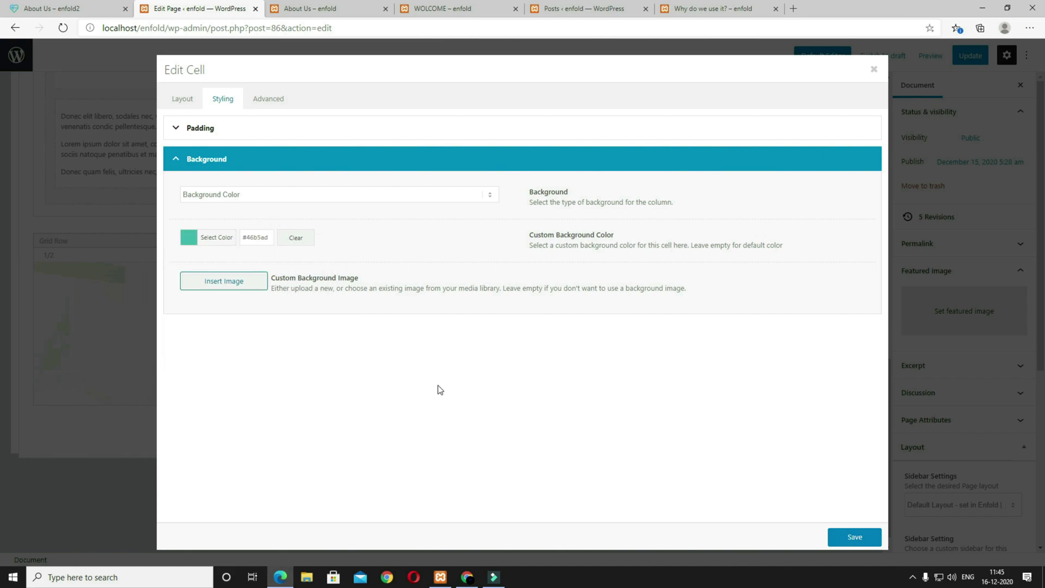
click(854, 538)
click(929, 54)
click(860, 156)
Step: Inspect the placeholder text line of the new cell in the page preview
scroll(801, 345, down, 2)
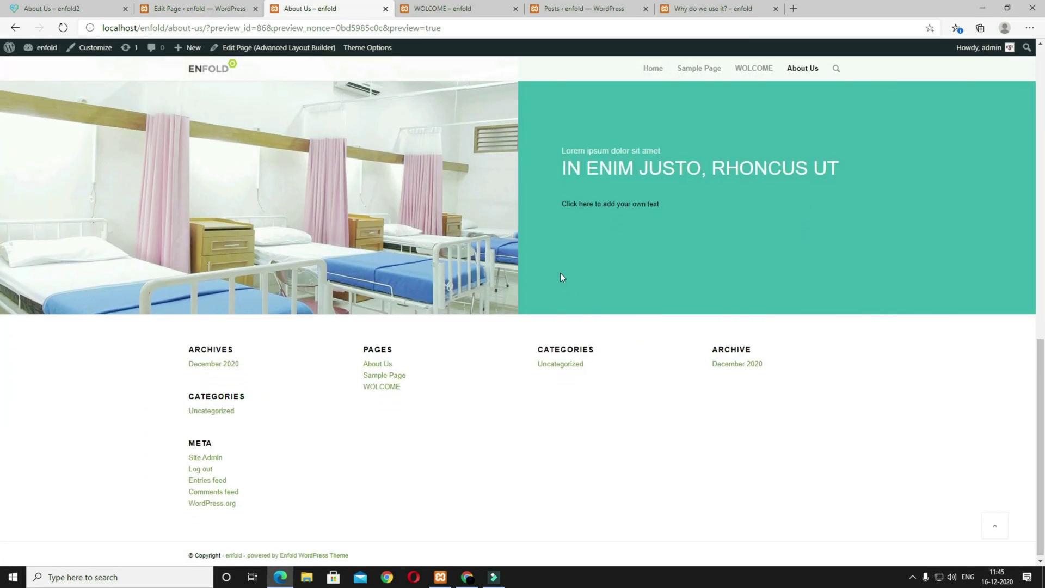
scroll(684, 303, up, 4)
scroll(763, 425, down, 3)
drag(562, 284, 692, 288)
click(685, 291)
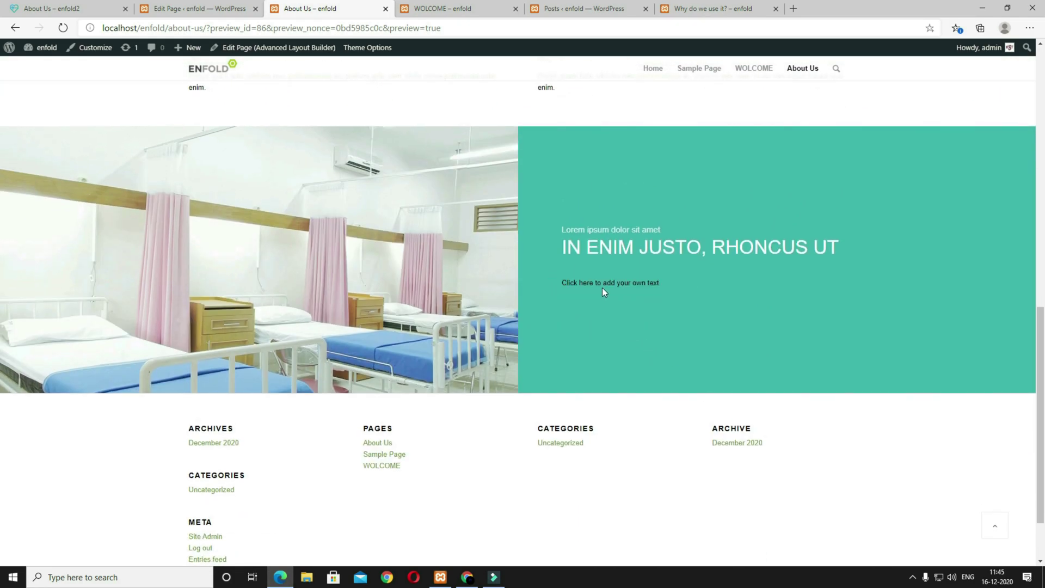
Step: Paste Lorem ipsum into the text block, set a custom white #ffffff font colour, and save
click(217, 9)
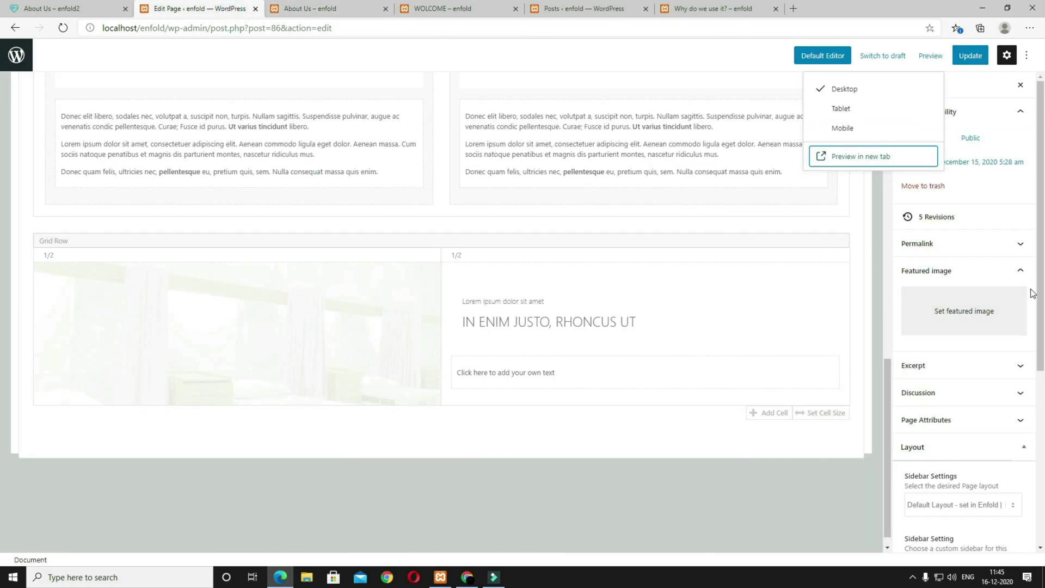
click(478, 387)
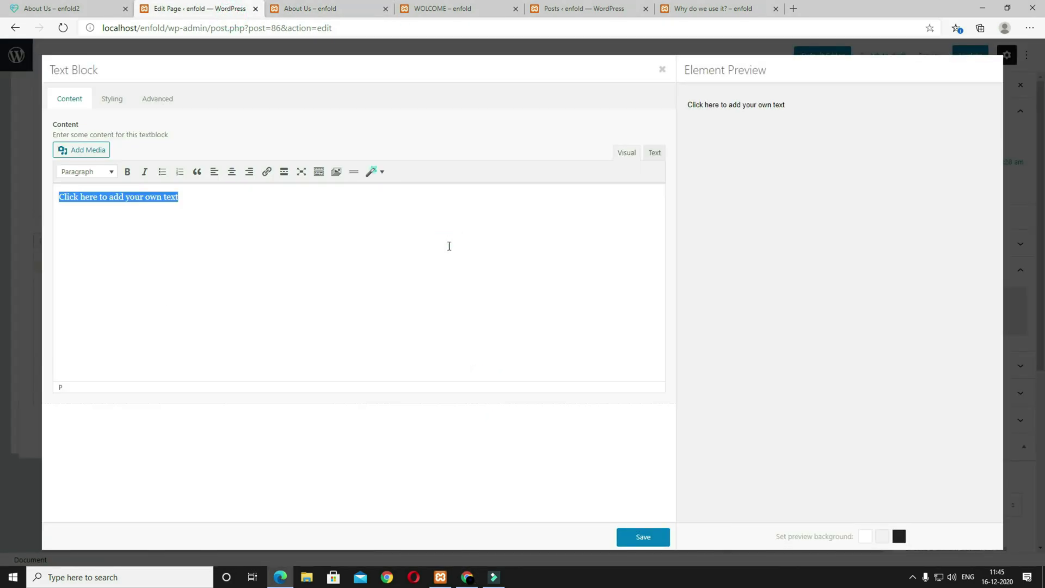
text(Lorem ipsum dolor sit amet, consectetuer adipiscing elit. Aenean commodo ligula eget dolor. Aenean massa. Cum sociis natoque penatibur ridiculus mus.)
click(112, 98)
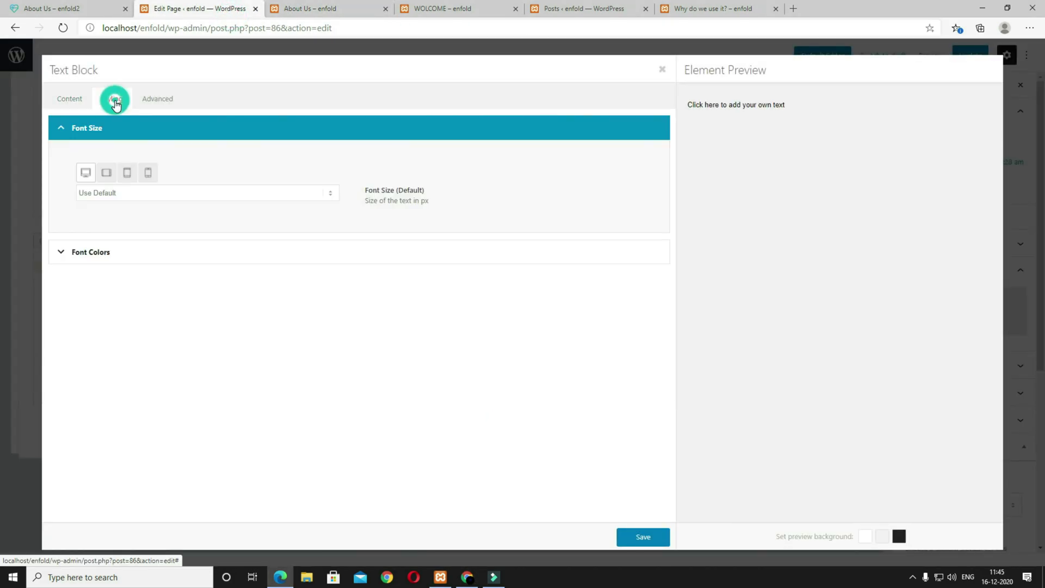
click(110, 252)
click(111, 196)
click(112, 218)
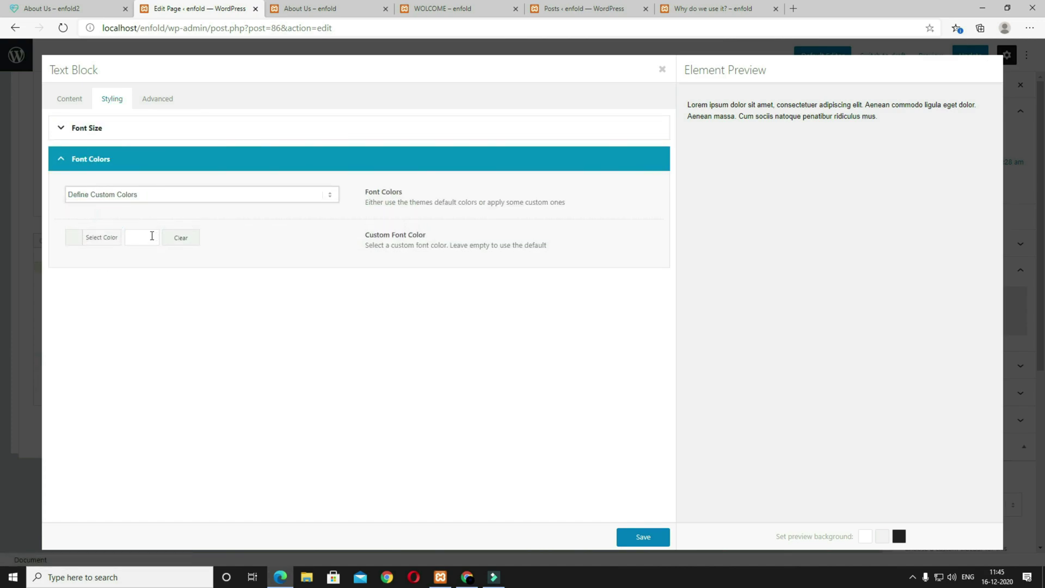
click(150, 237)
drag(127, 294, 58, 247)
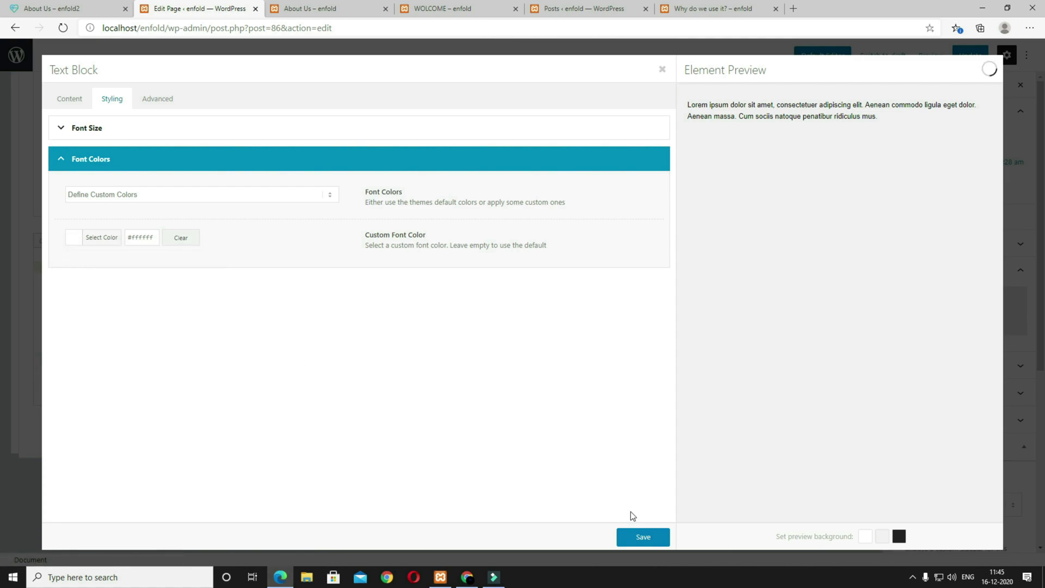
click(654, 537)
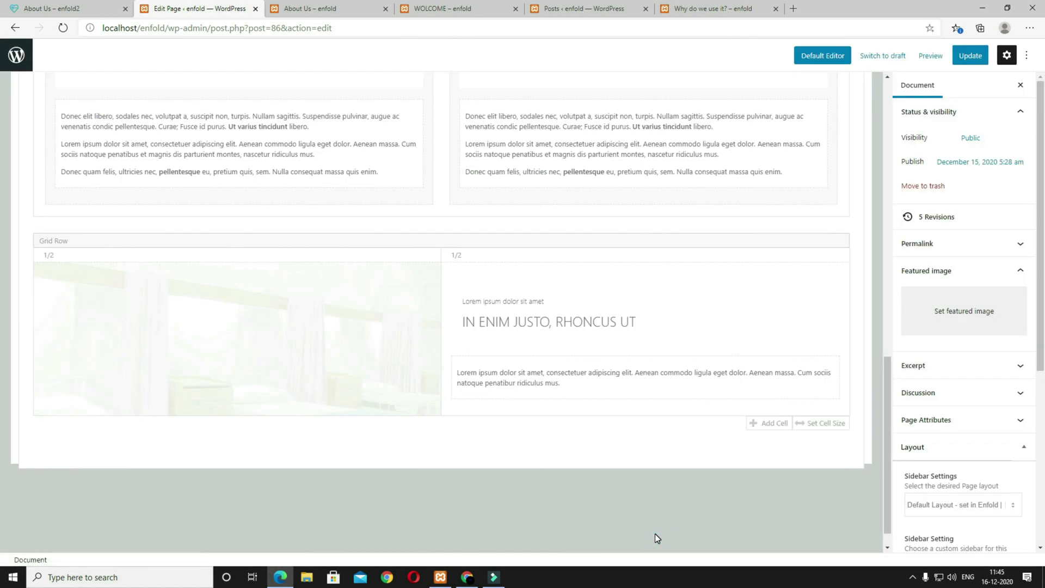
Step: Update the About Us page, review the teal row in a new-tab preview, then return to the editor
click(971, 55)
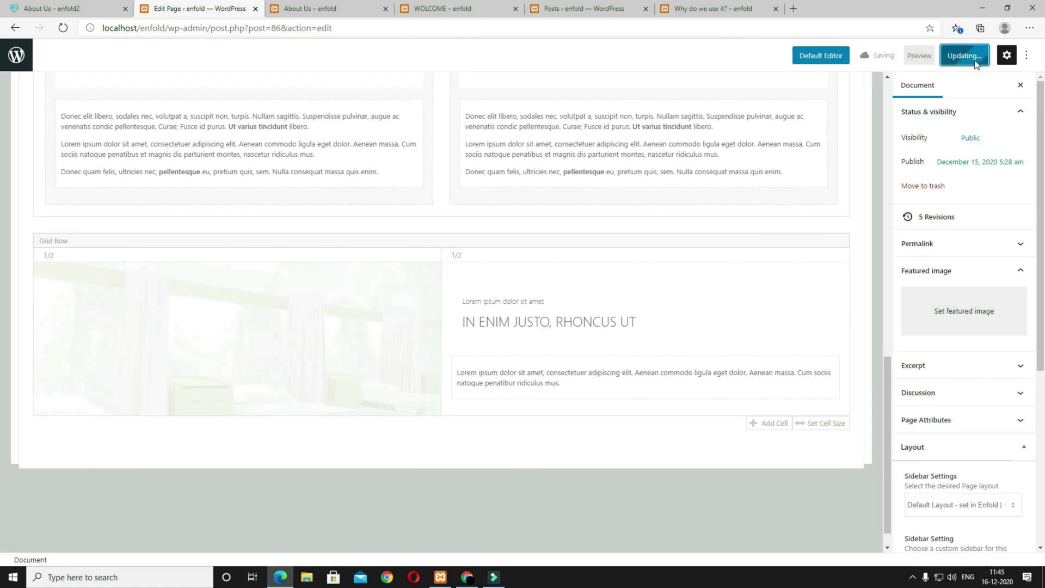
click(930, 55)
click(855, 155)
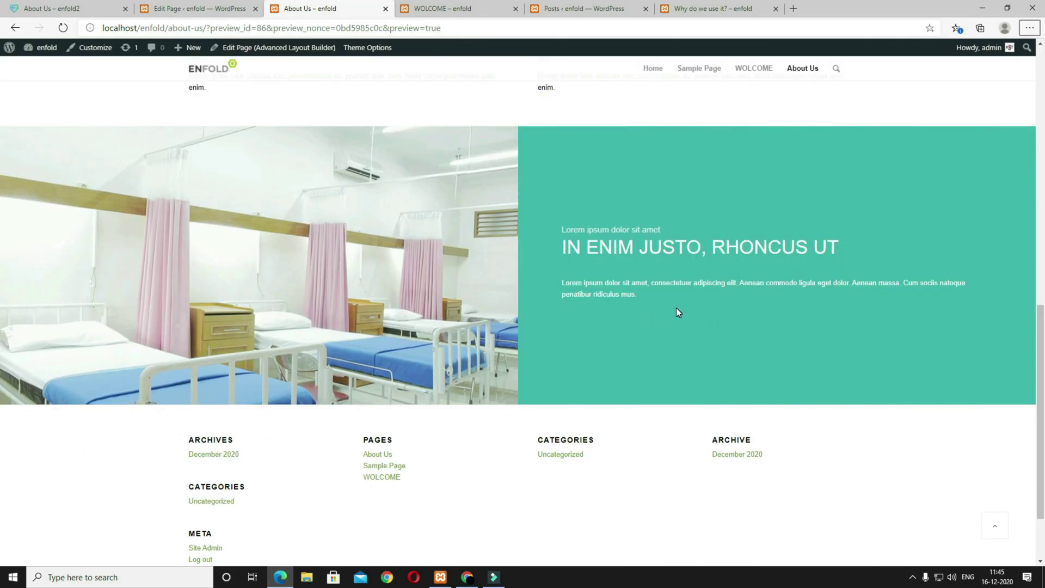
scroll(676, 308, up, 4)
scroll(675, 308, down, 1)
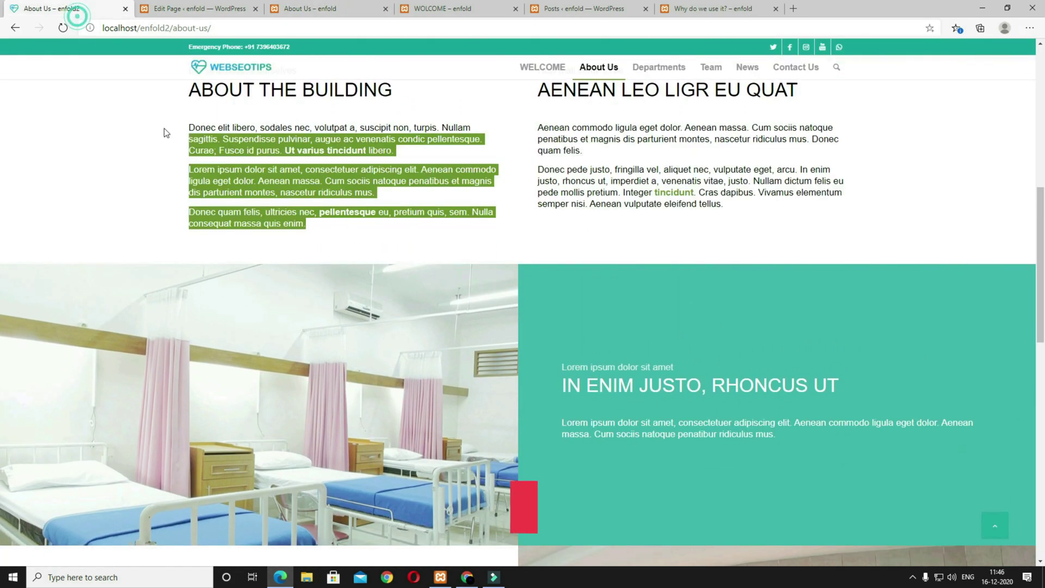
scroll(420, 295, down, 6)
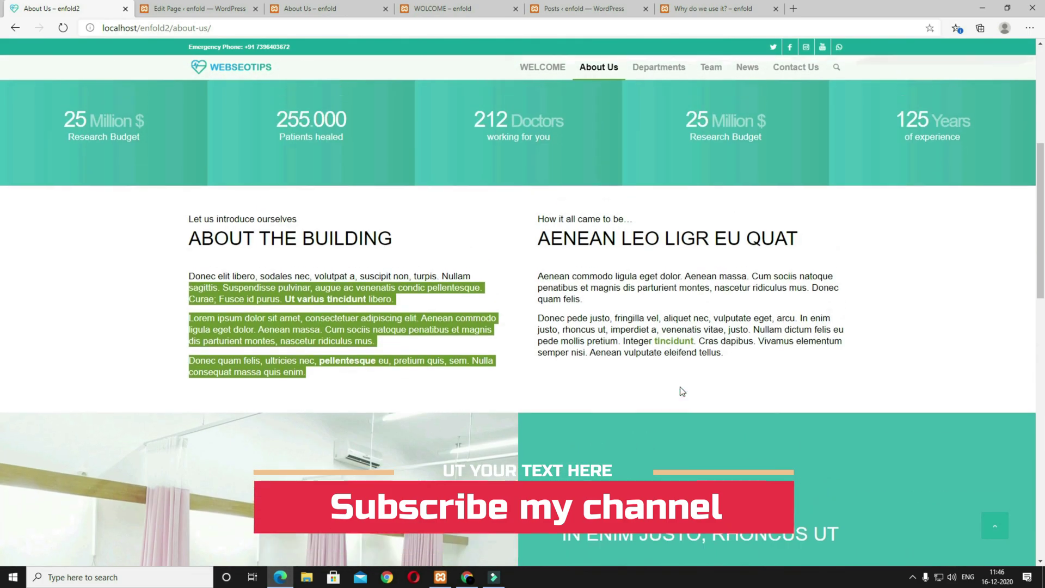
scroll(561, 323, up, 5)
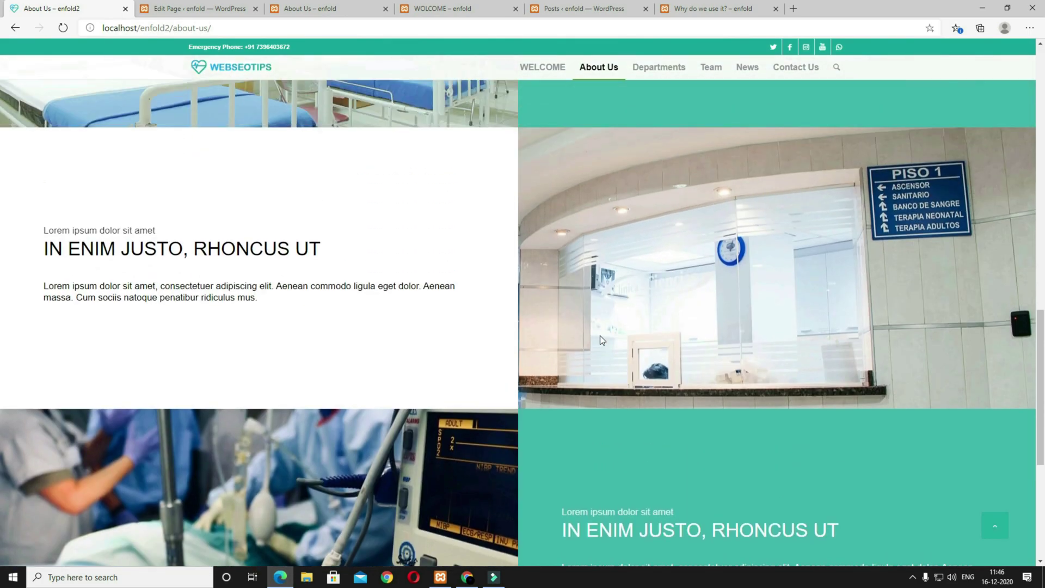
scroll(599, 335, down, 2)
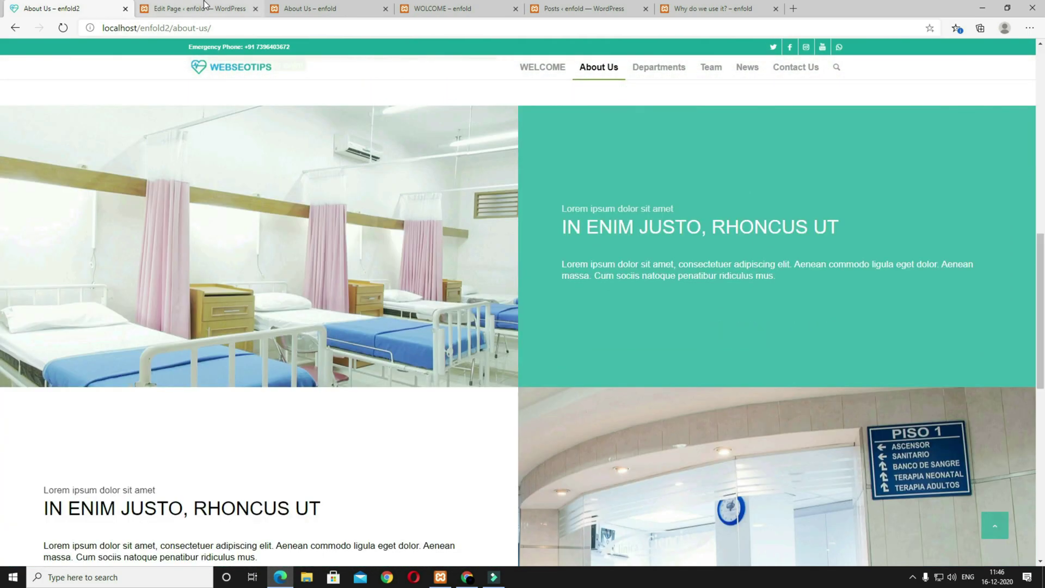
click(207, 8)
scroll(531, 389, up, 5)
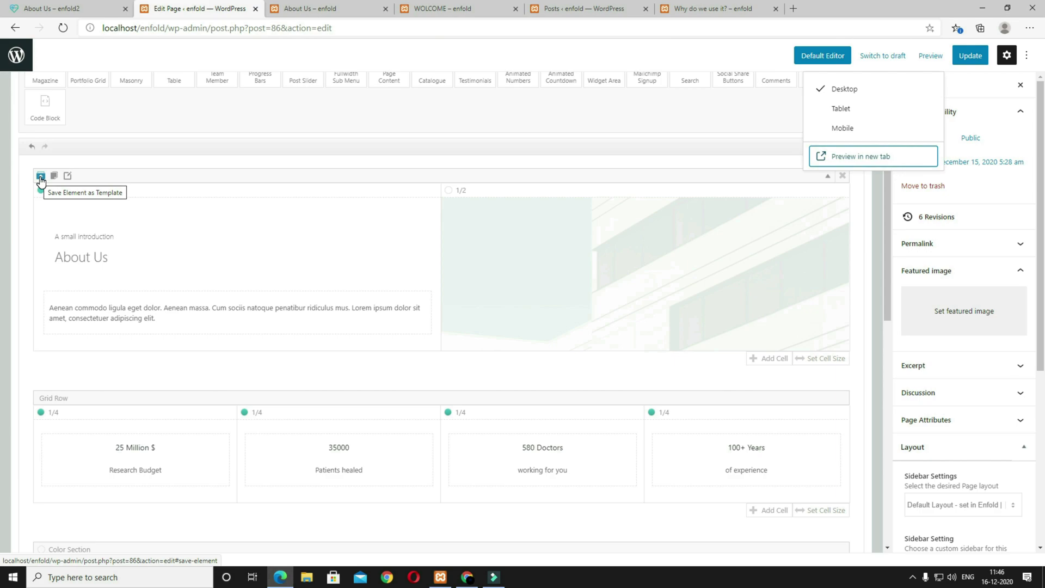
Step: Save the intro row as template LEFT TEXT RIGHT IMAGE, then start saving the ward-photo row
click(41, 176)
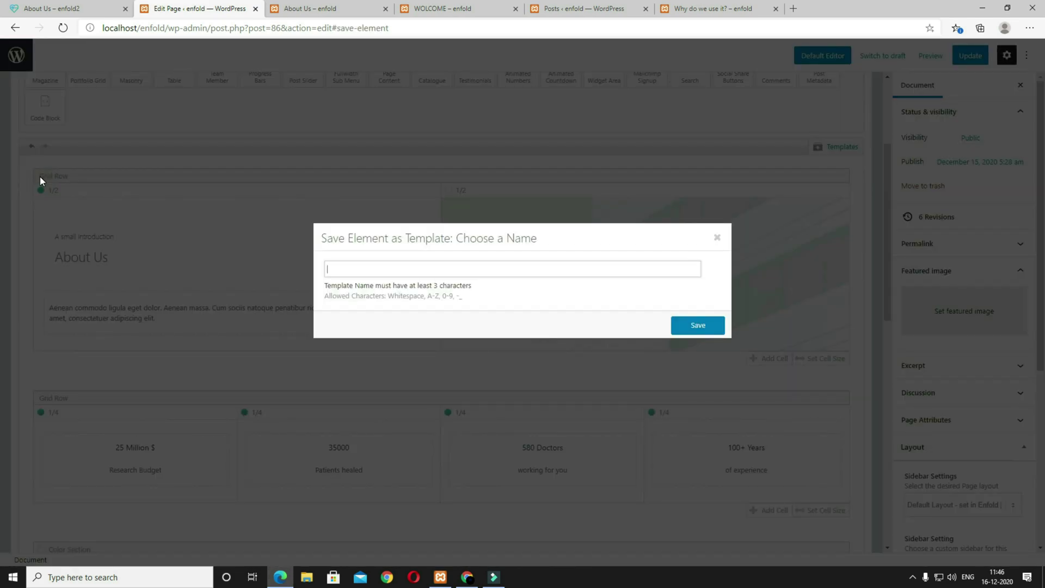
click(695, 326)
scroll(699, 355, down, 6)
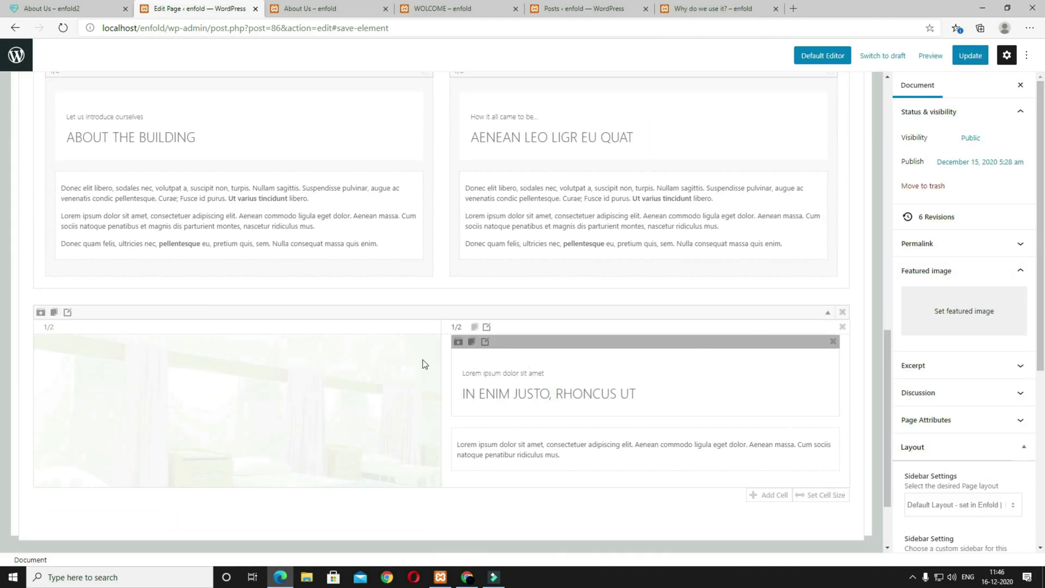
scroll(455, 423, down, 2)
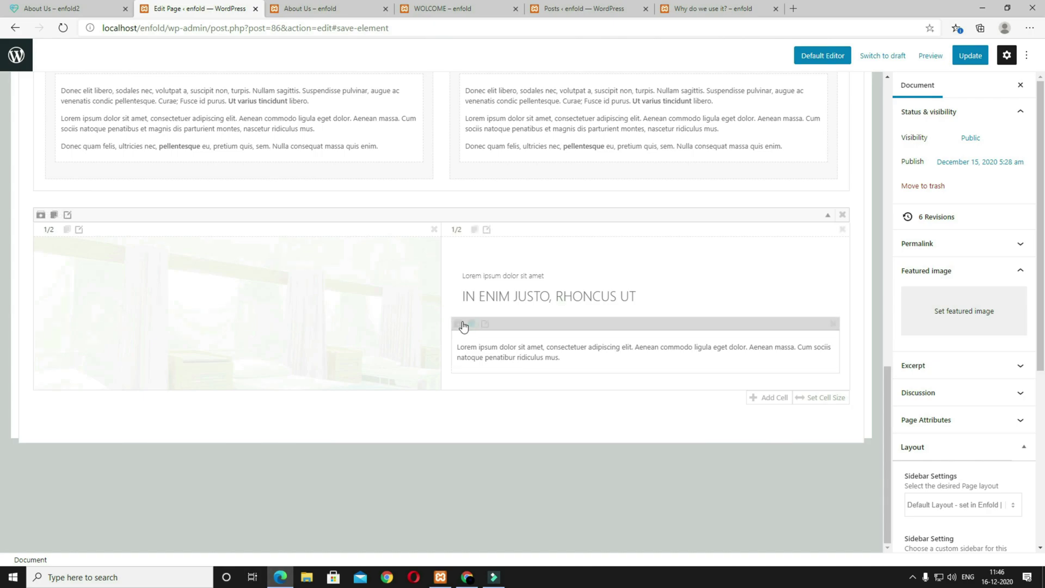
click(40, 217)
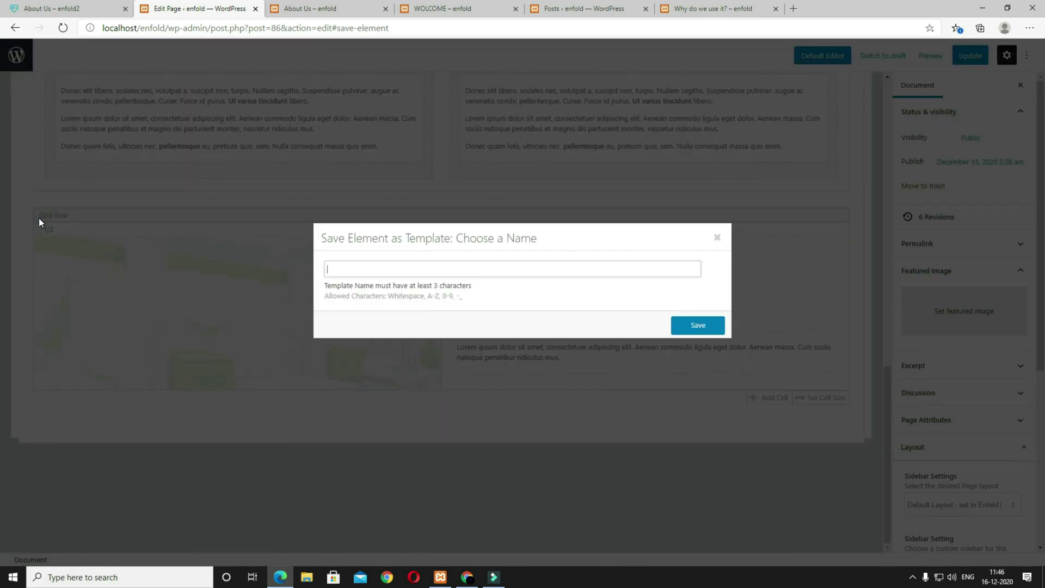
Step: Save the ward-photo row as template RIGHT IMAGE LEFT TEXT and insert a saved template row copy
click(697, 326)
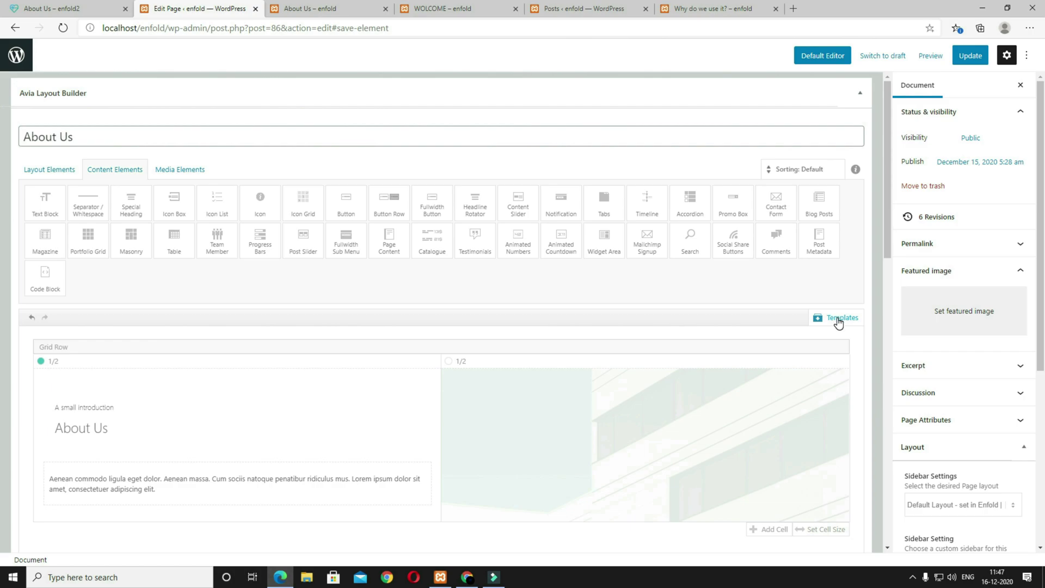
click(838, 320)
scroll(827, 343, down, 1)
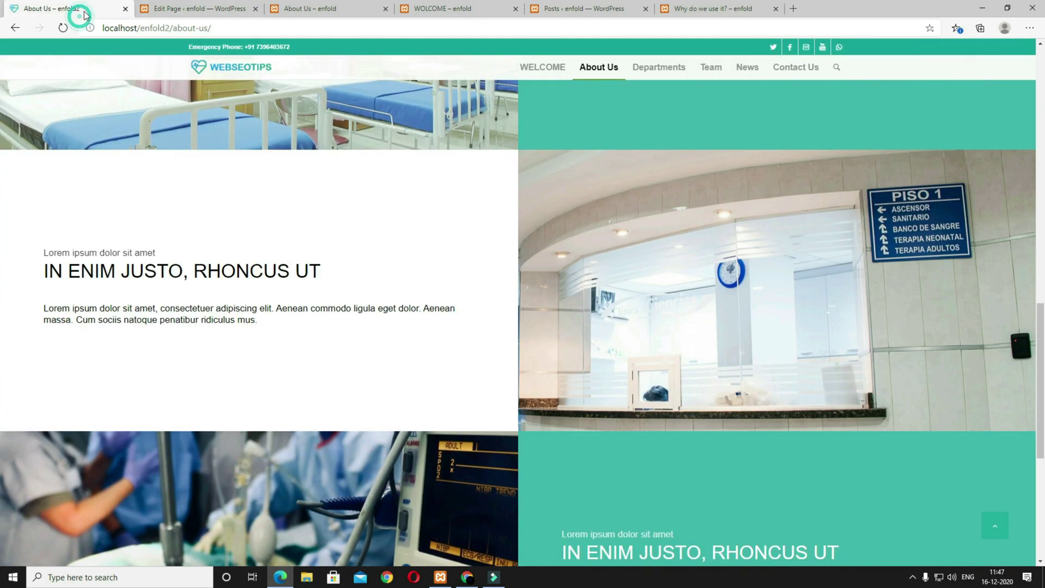
scroll(416, 342, down, 4)
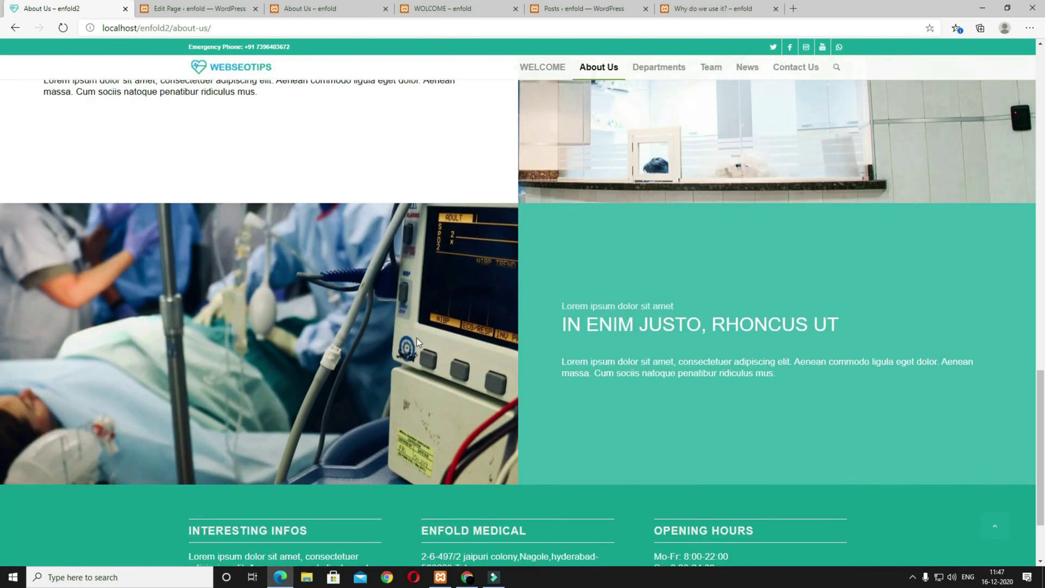
click(197, 9)
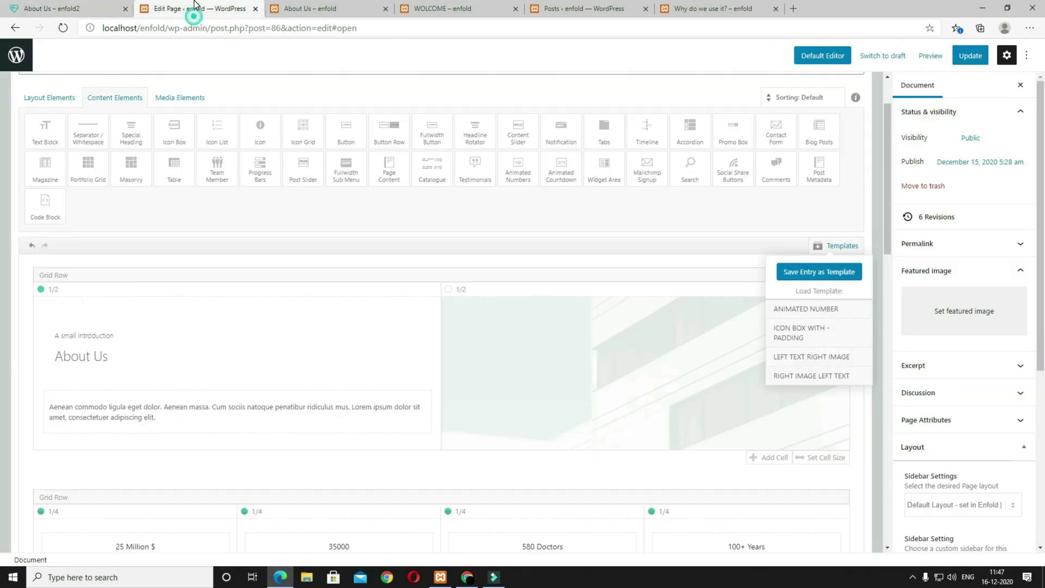
click(806, 375)
scroll(805, 385, down, 8)
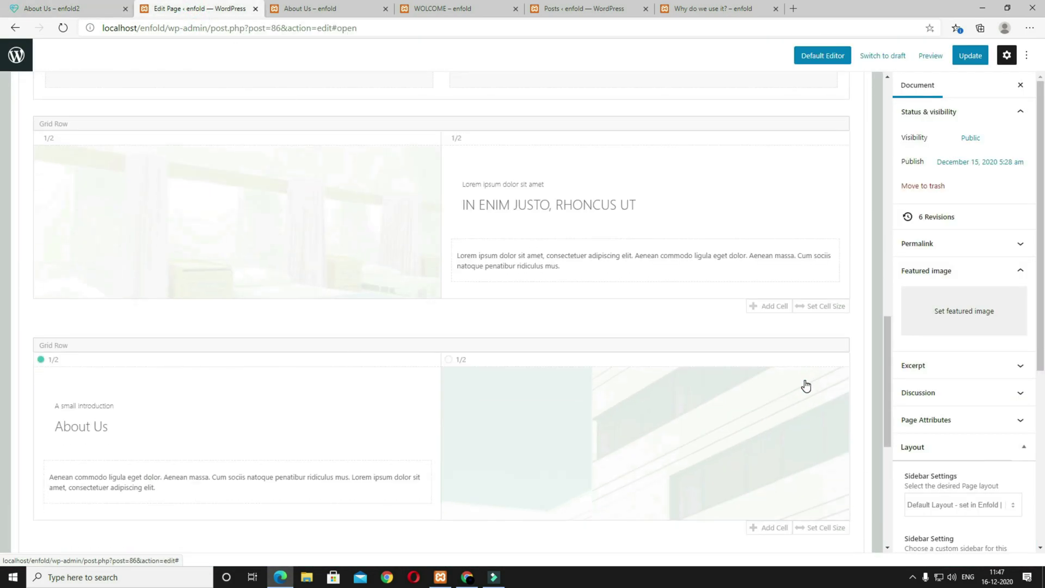
Step: Select the reference cell's subheading, heading and paragraph, then scroll the editor up to the About Us row
click(48, 8)
scroll(368, 362, up, 6)
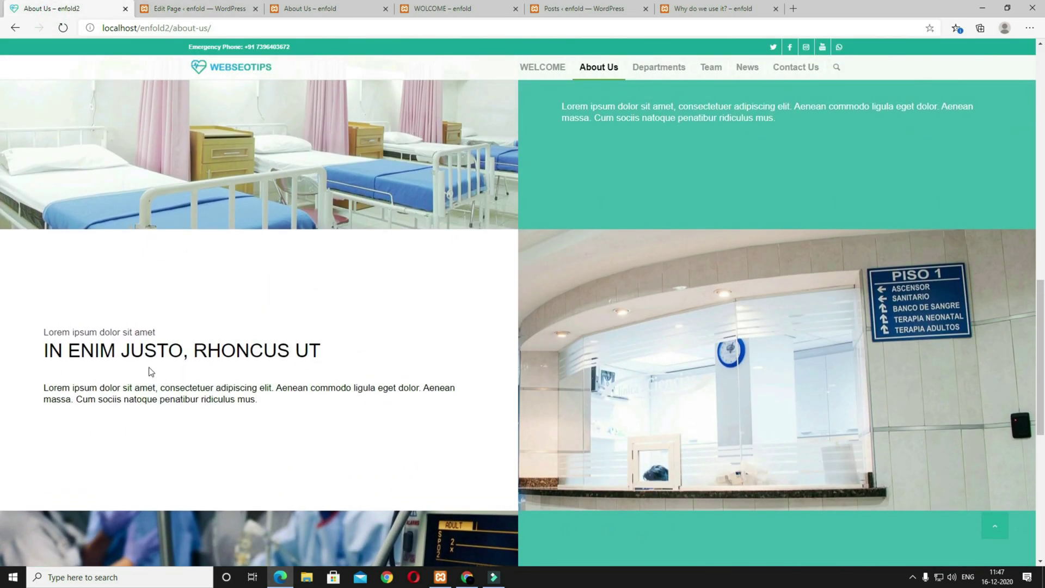
drag(270, 410, 38, 338)
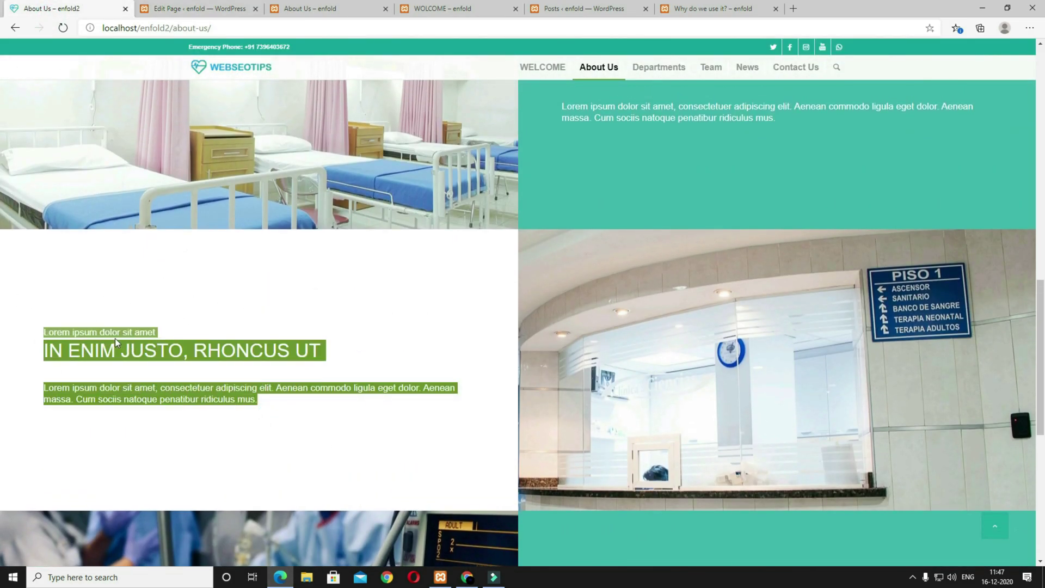
click(184, 10)
scroll(82, 228, up, 2)
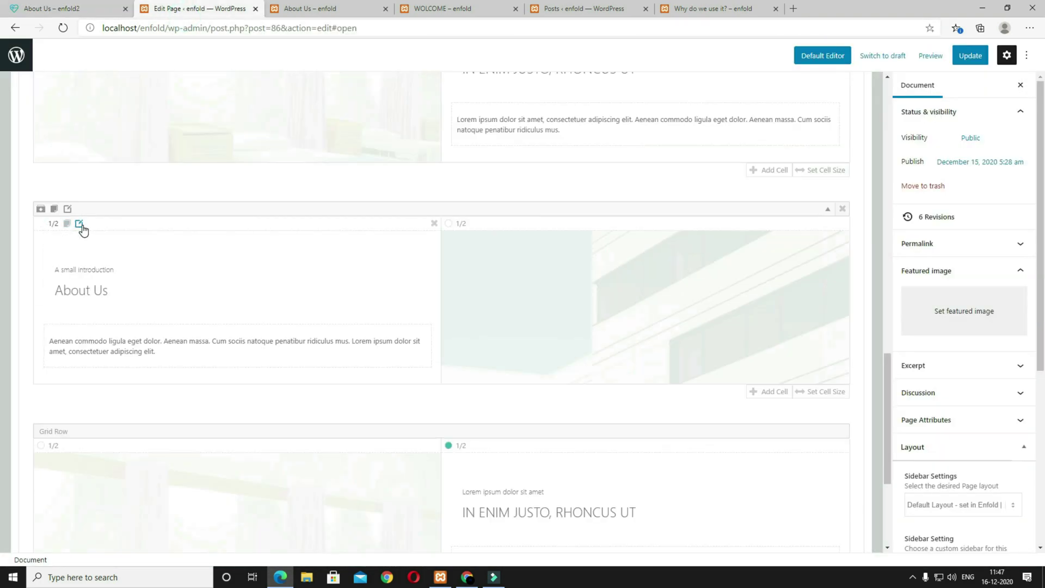
Step: Give the About Us text cell a white background and save it
click(80, 225)
click(222, 101)
click(224, 231)
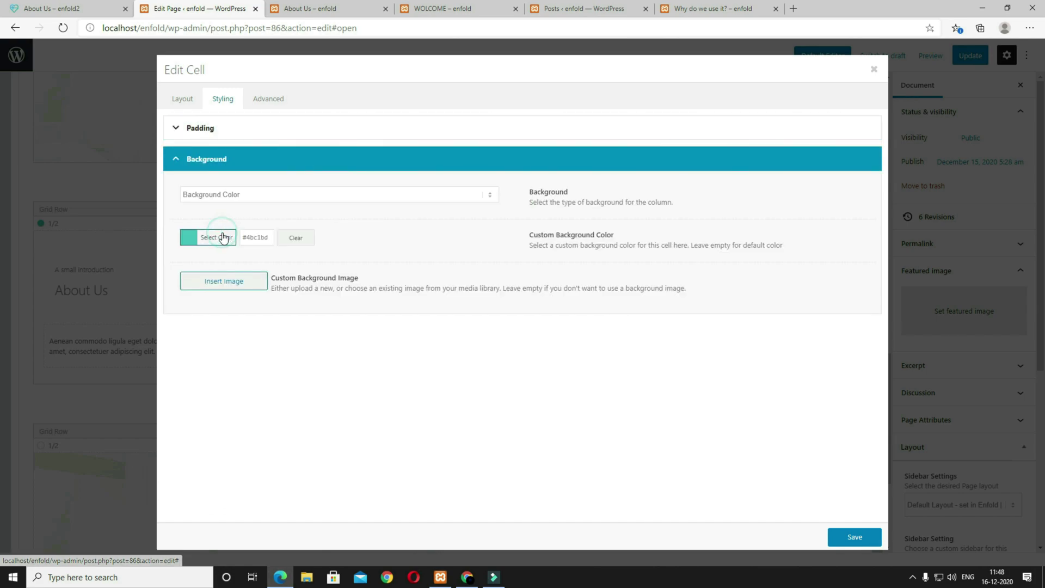
click(256, 237)
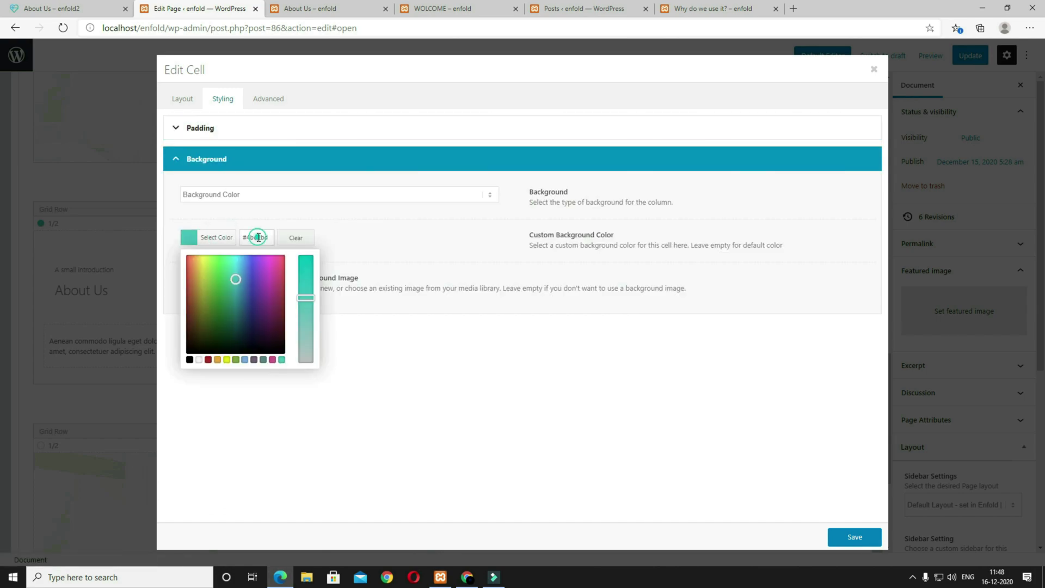
click(199, 359)
click(485, 442)
click(854, 539)
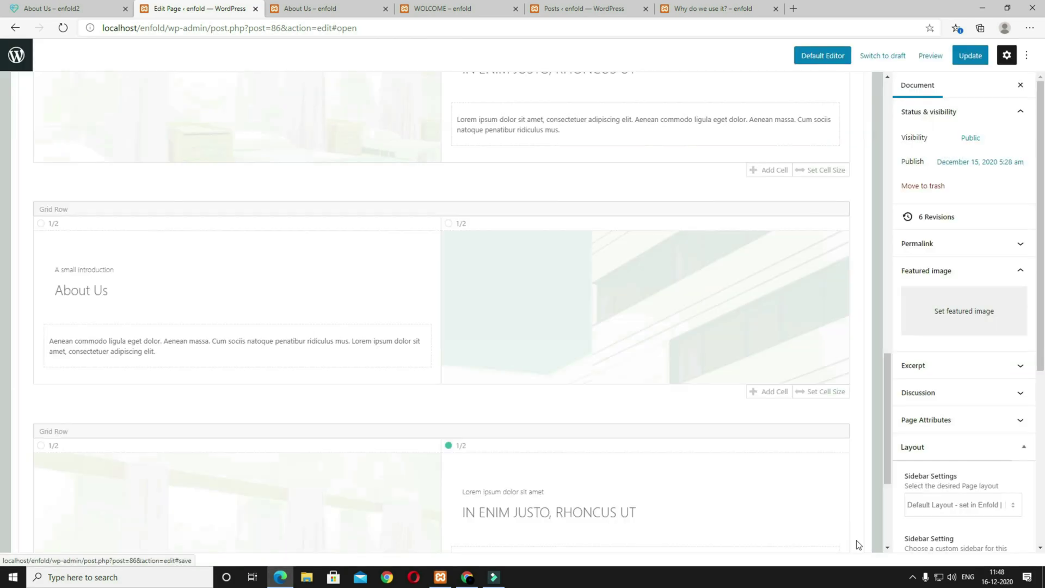
Step: Change the About Us heading's font colour from white to black and save
click(145, 289)
click(173, 103)
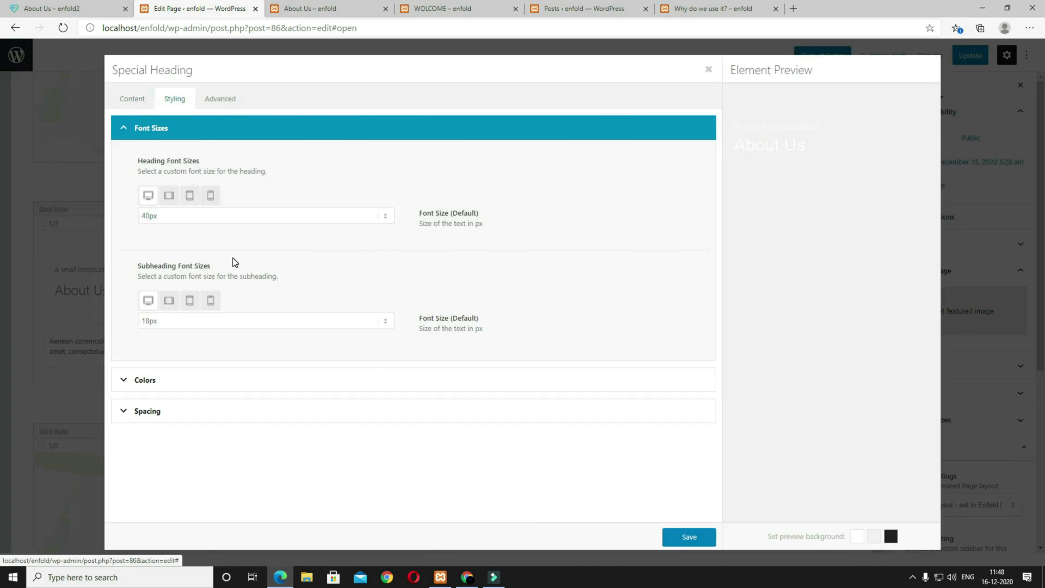
click(179, 380)
click(243, 238)
click(217, 238)
click(137, 360)
click(604, 494)
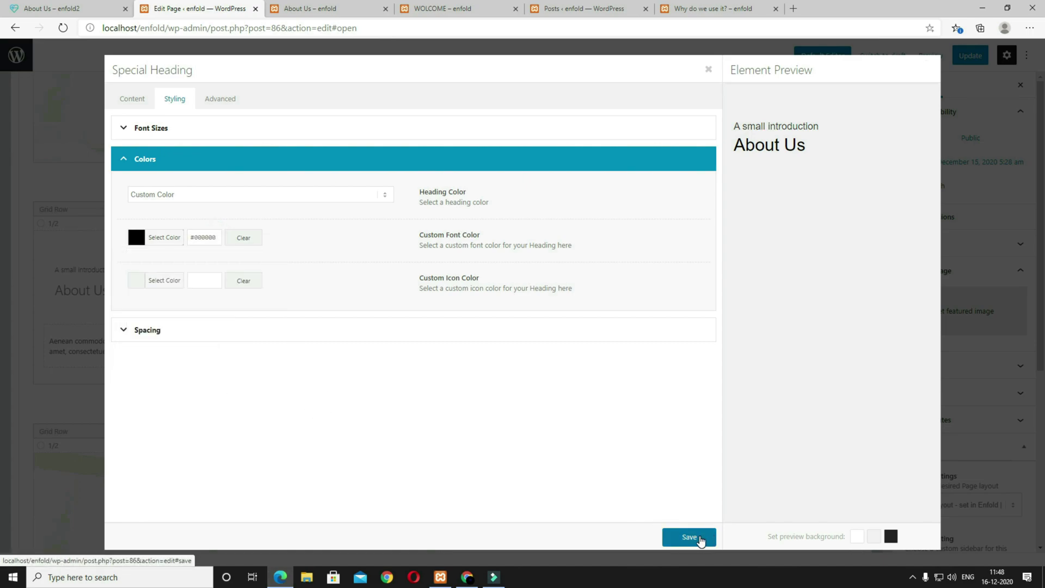
click(689, 537)
Step: Make the paragraph text block's font colour black and save
click(201, 349)
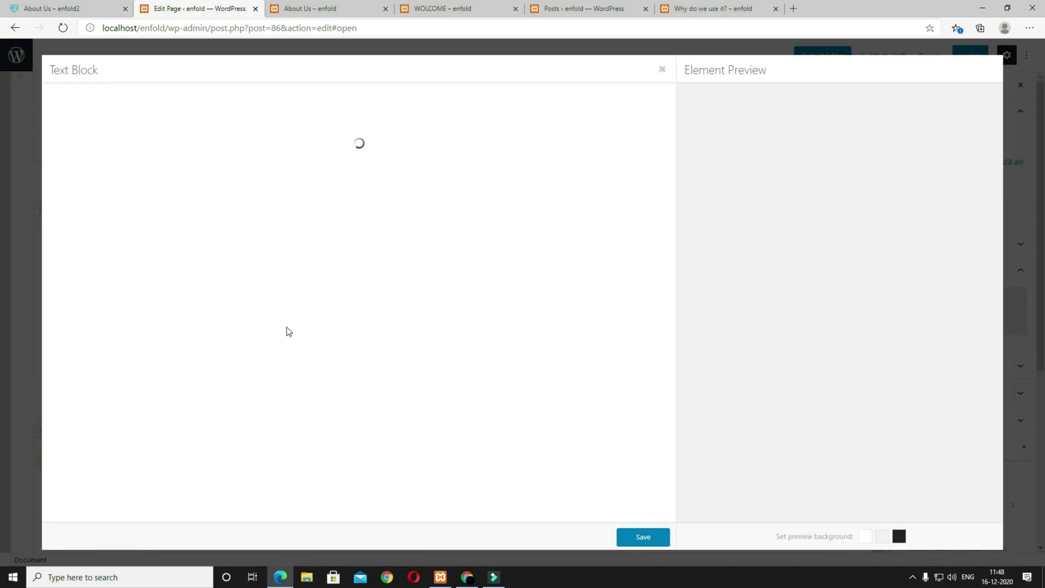
click(112, 99)
click(119, 249)
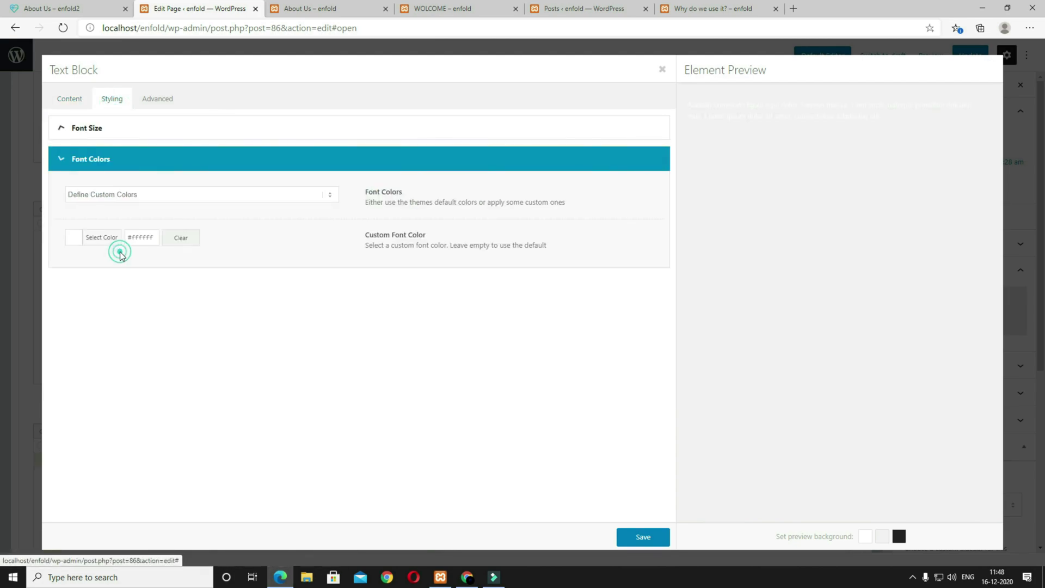
click(79, 240)
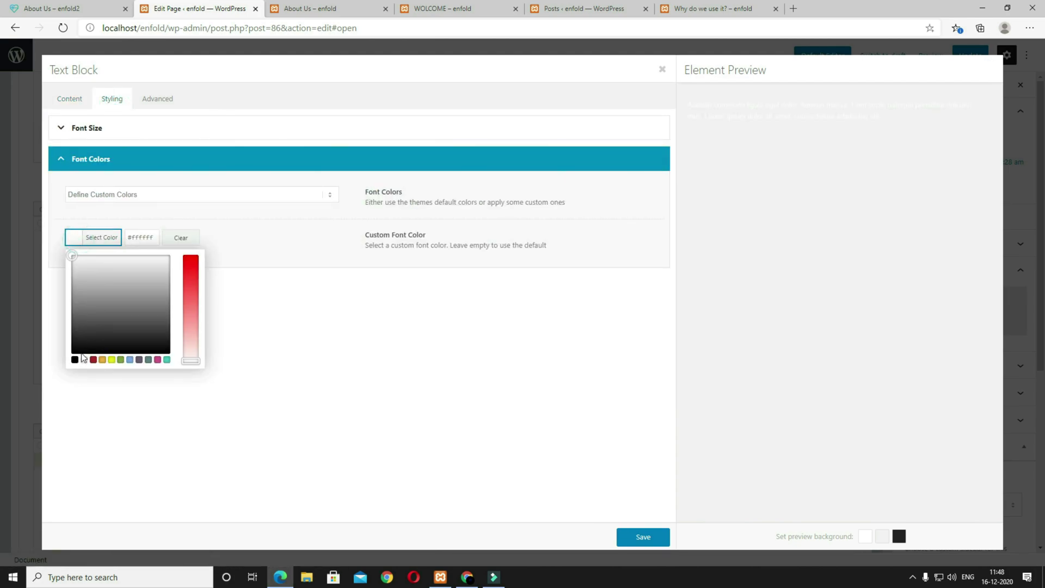
click(75, 360)
click(645, 536)
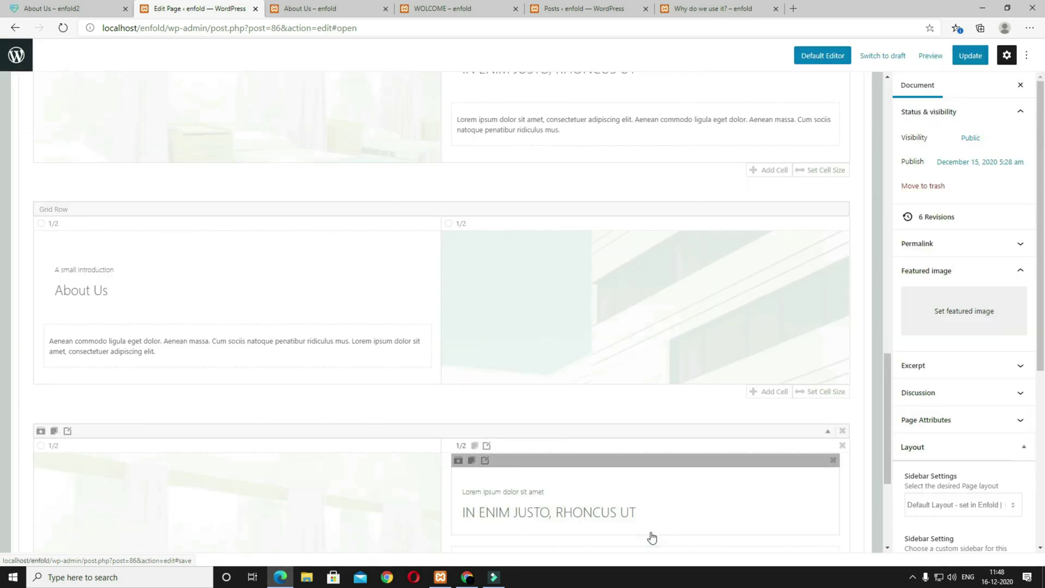
Step: Replace the About Us heading text with 'IN ENIM JUSTO, RHONCUS UT' copied from the reference page
click(68, 8)
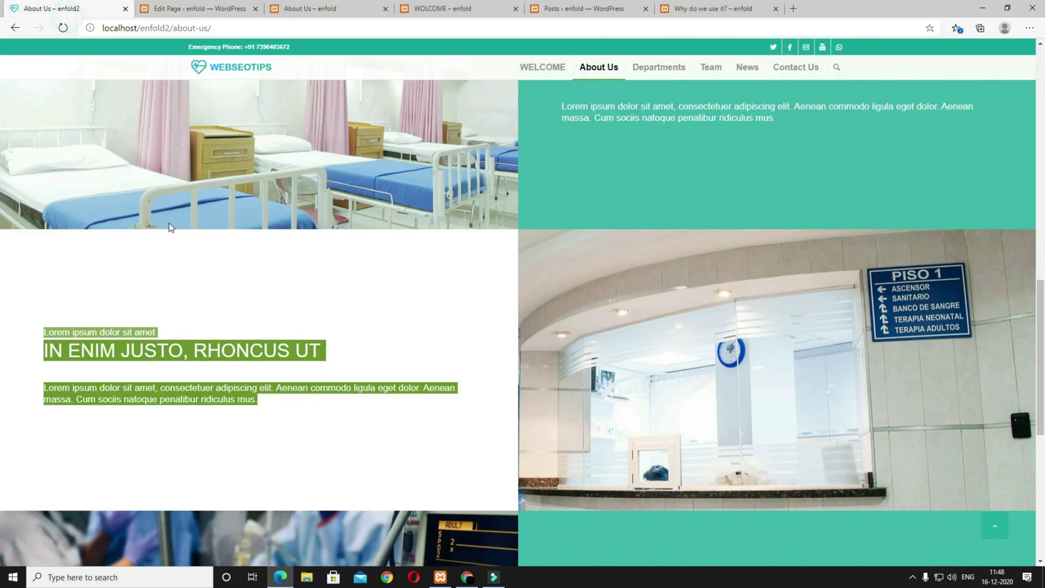
scroll(254, 281, down, 2)
scroll(253, 282, down, 1)
click(285, 313)
drag(334, 191, 59, 202)
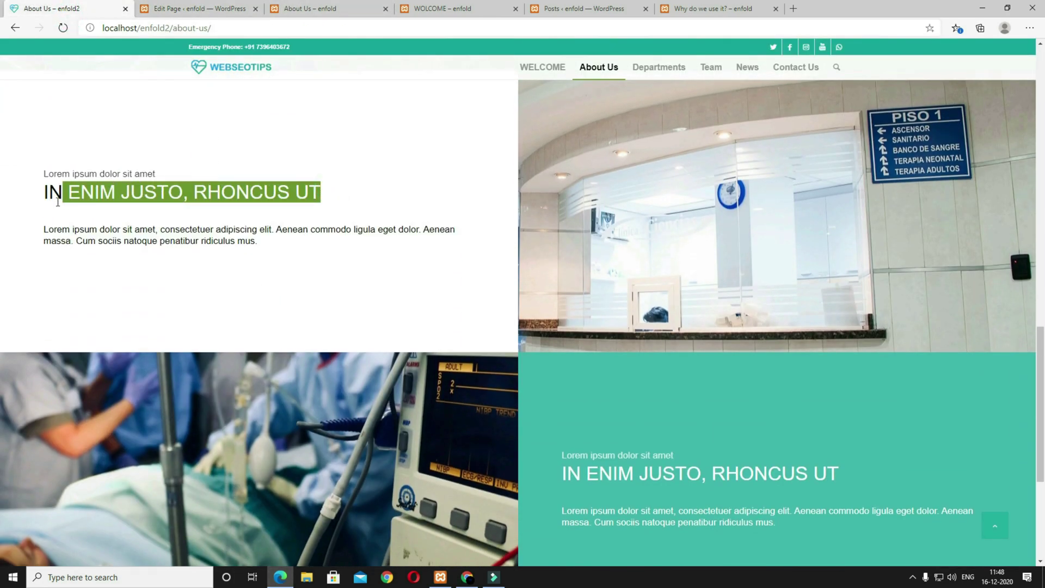
click(198, 8)
click(177, 362)
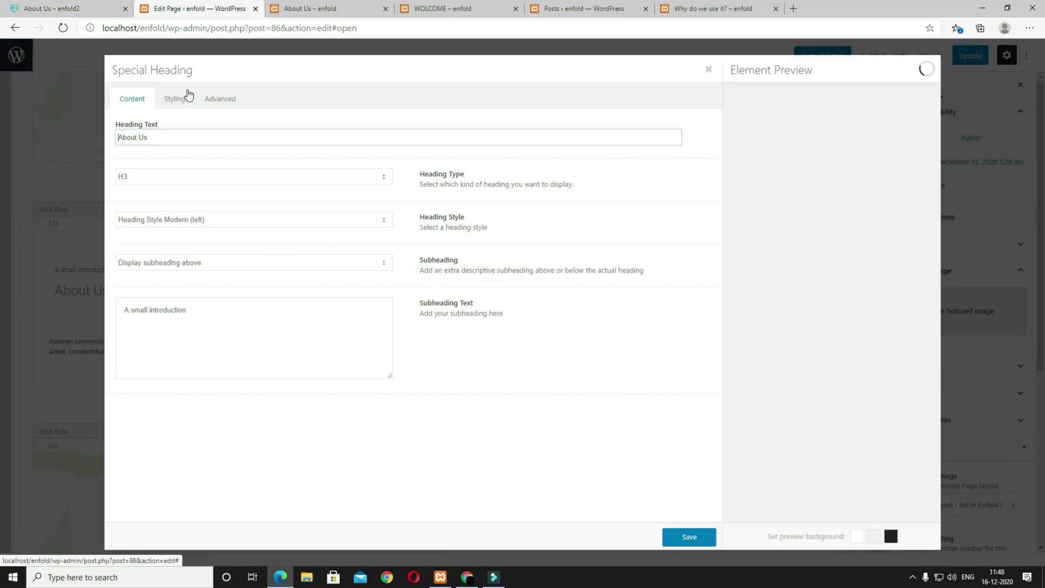
triple_click(180, 136)
text(IN ENIM JUSTO, RHONCUS UT)
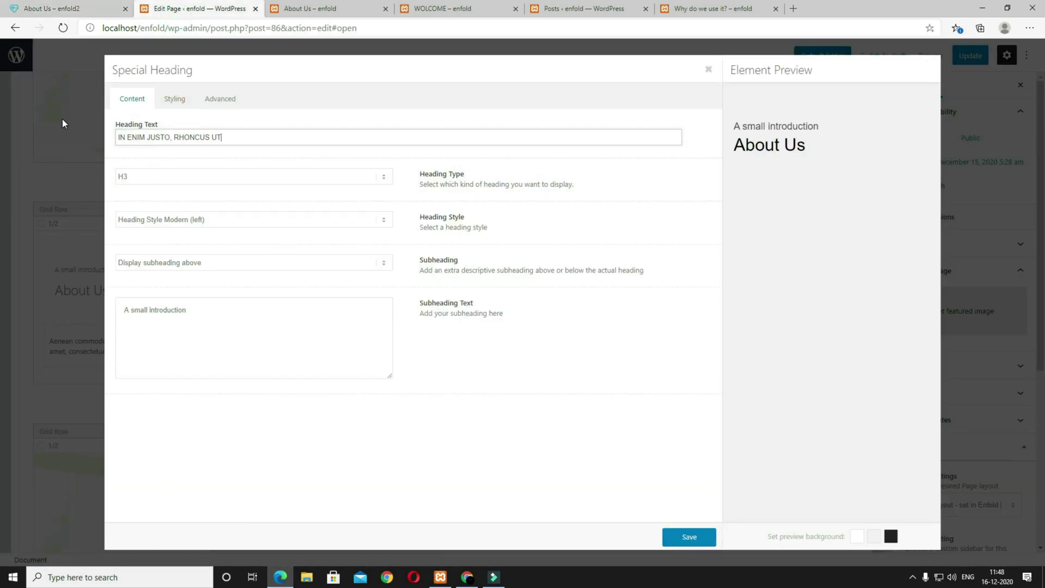
Step: Replace subheading 'A small introduction' with 'Lorem ipsum dolor sit amet' and save the heading
click(52, 8)
click(215, 210)
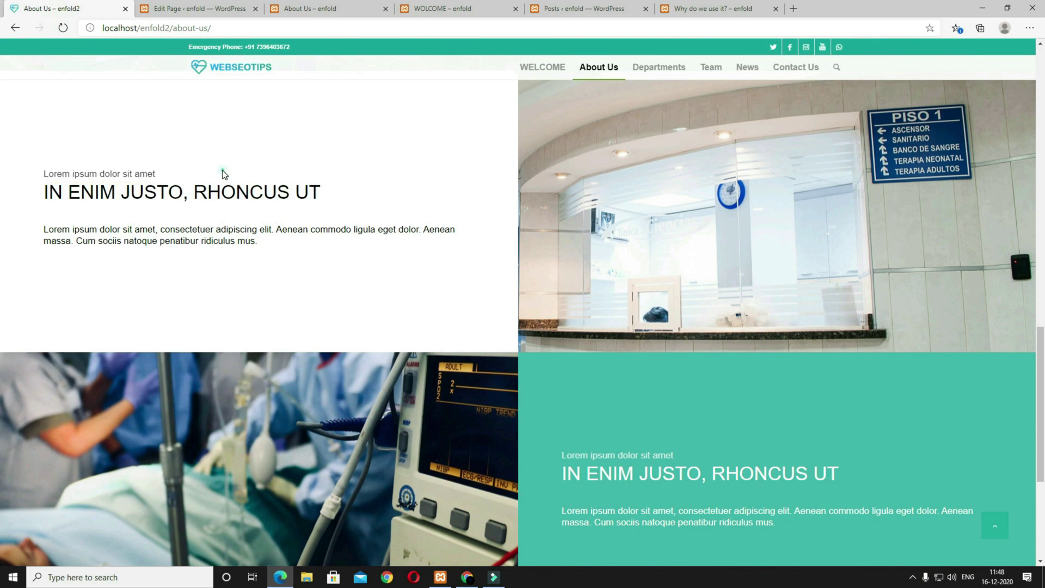
drag(166, 173, 31, 175)
key(ctrl+c)
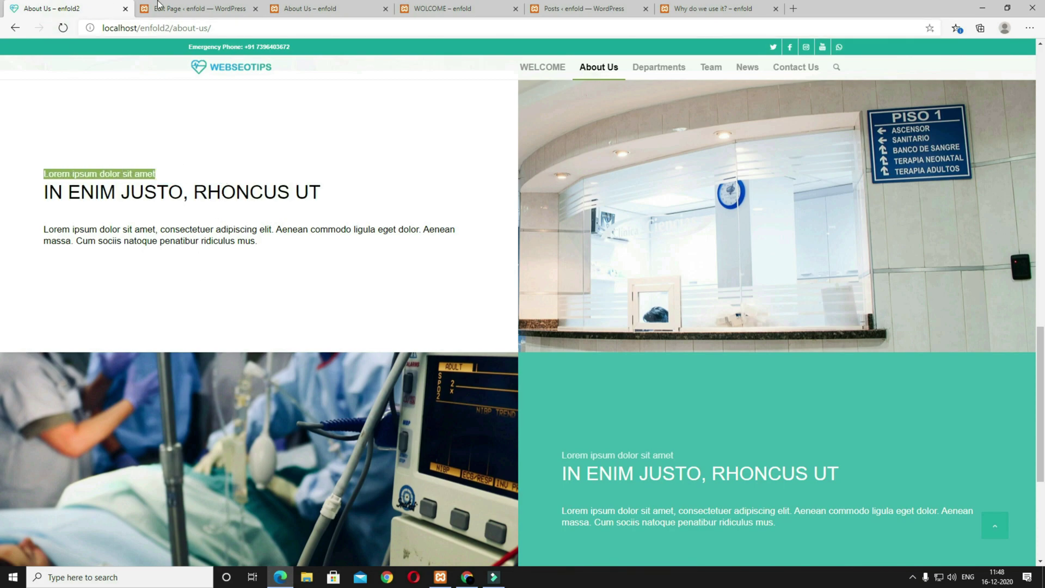
click(203, 11)
triple_click(217, 304)
key(ctrl+v)
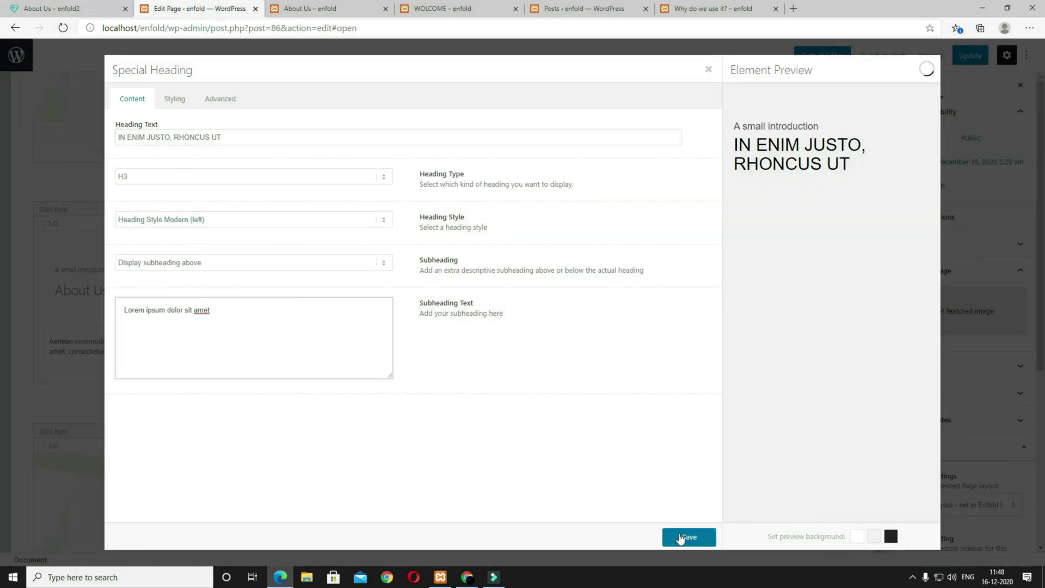
click(680, 536)
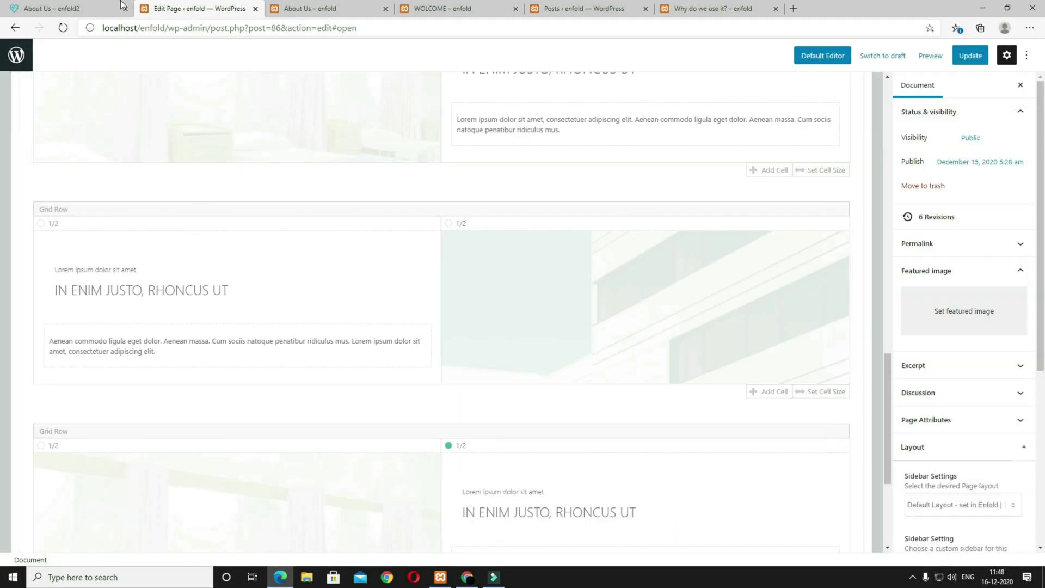
click(88, 9)
scroll(755, 316, up, 1)
Step: Set the last row's right cell background to the hospital reception photo at Featured Large size
click(203, 9)
scroll(541, 364, down, 3)
click(541, 364)
click(223, 100)
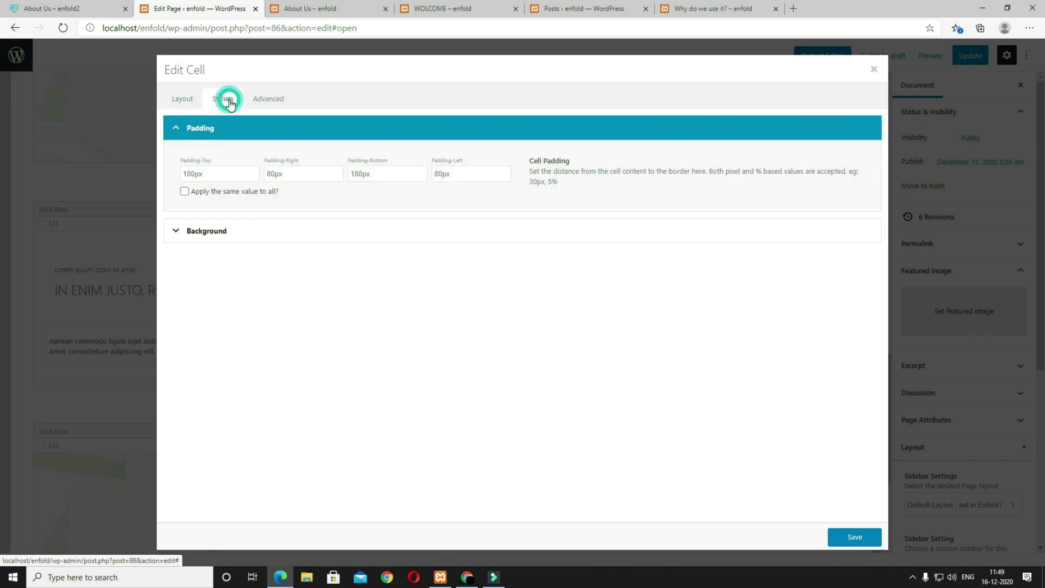
click(236, 238)
click(226, 283)
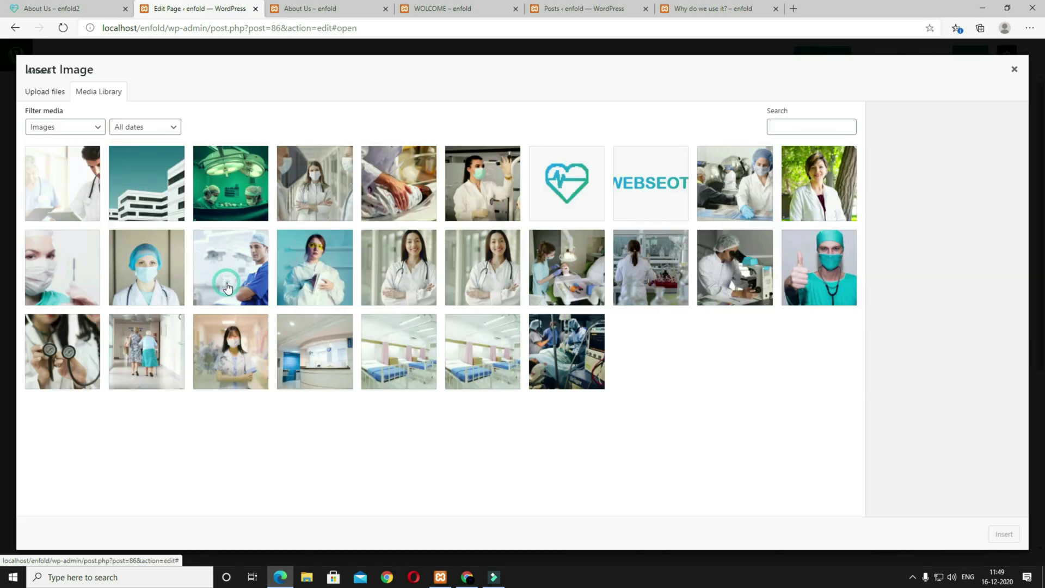
click(77, 14)
click(211, 15)
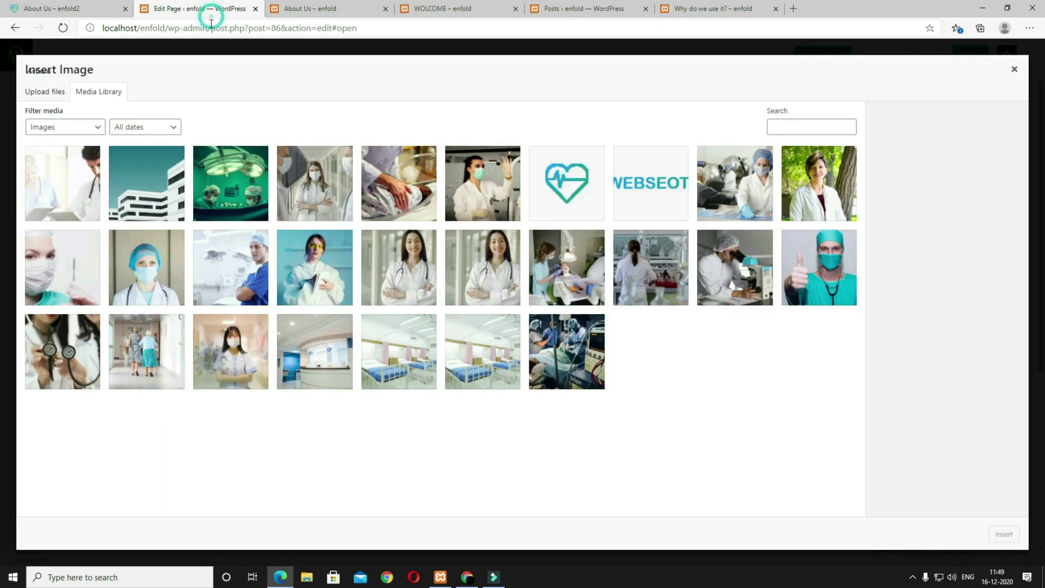
click(330, 373)
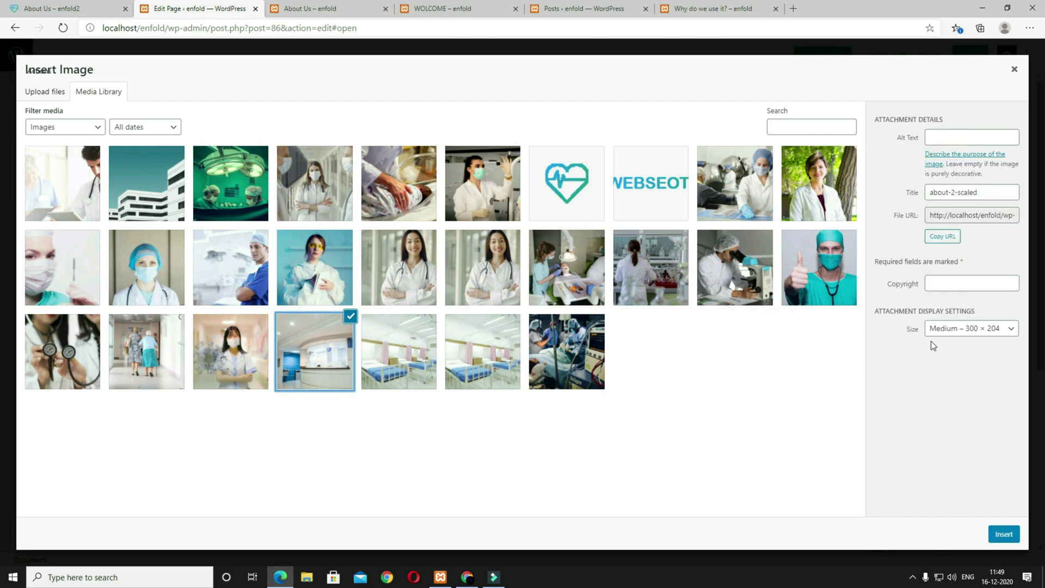
click(945, 329)
click(910, 409)
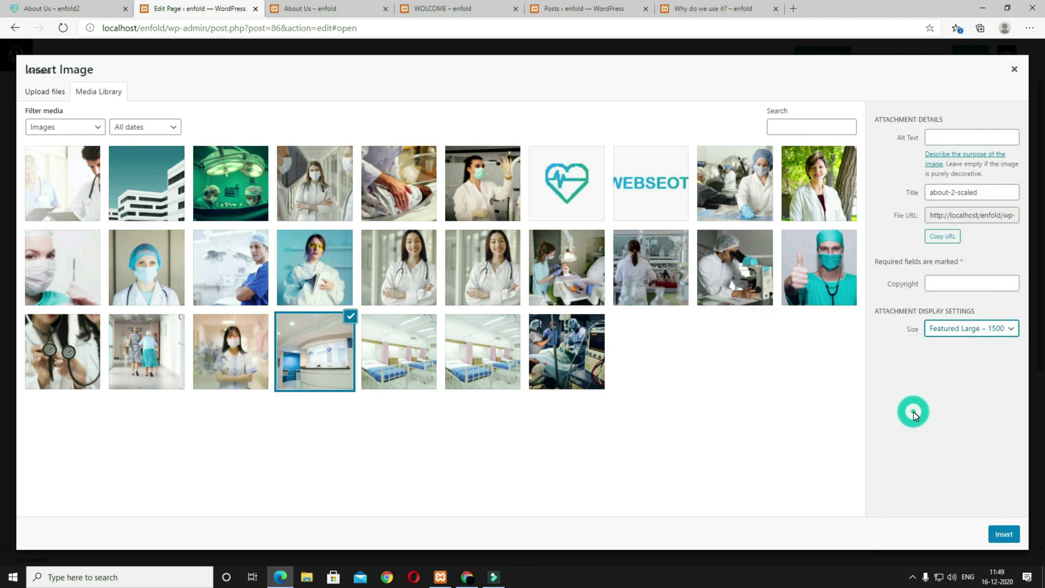
click(1003, 533)
Step: Centre the background image (Center Center), save the cell, update the page and preview it
scroll(564, 464, down, 2)
click(224, 450)
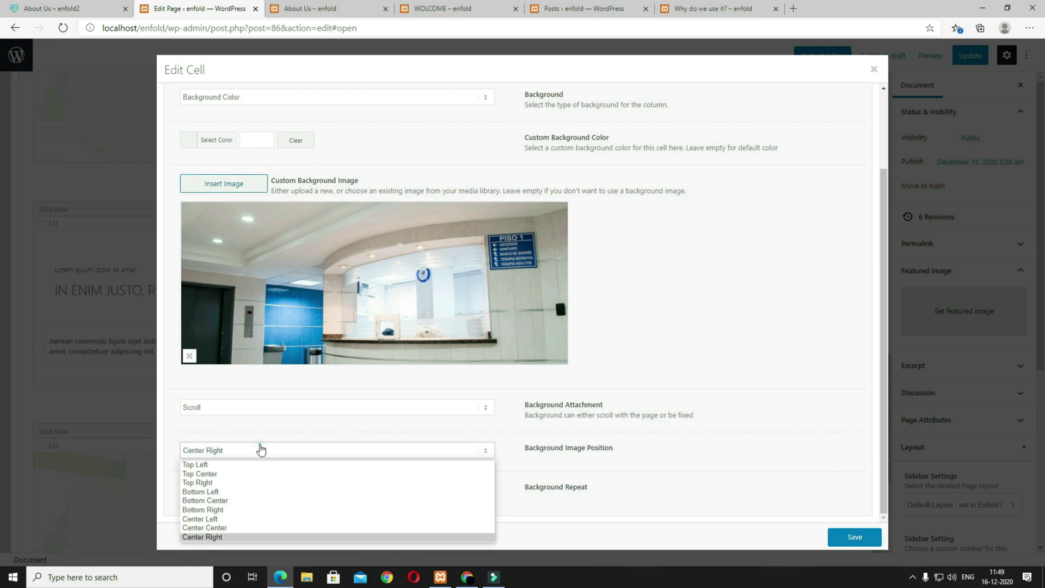
click(232, 528)
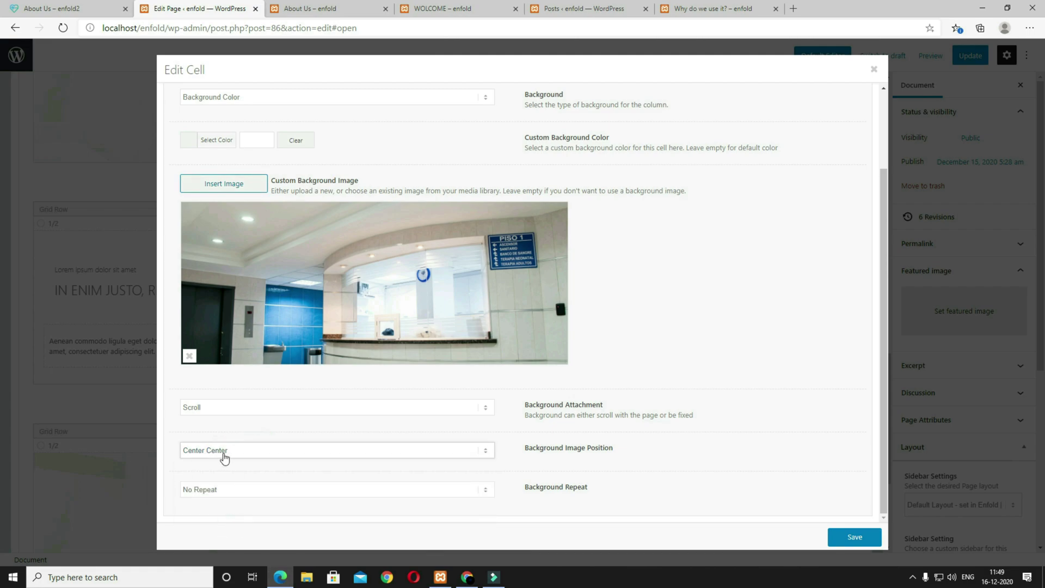
click(866, 539)
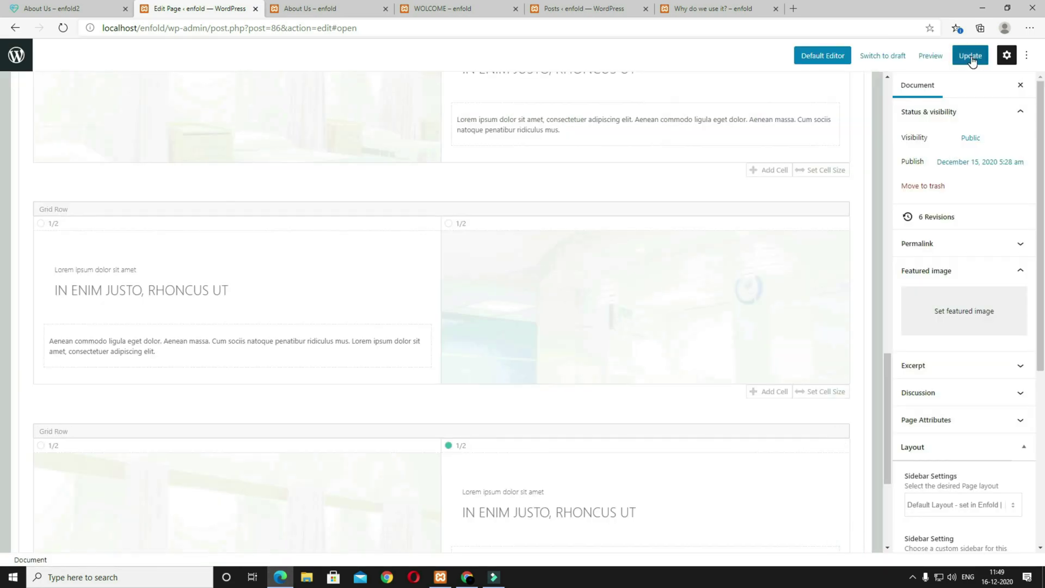
click(971, 57)
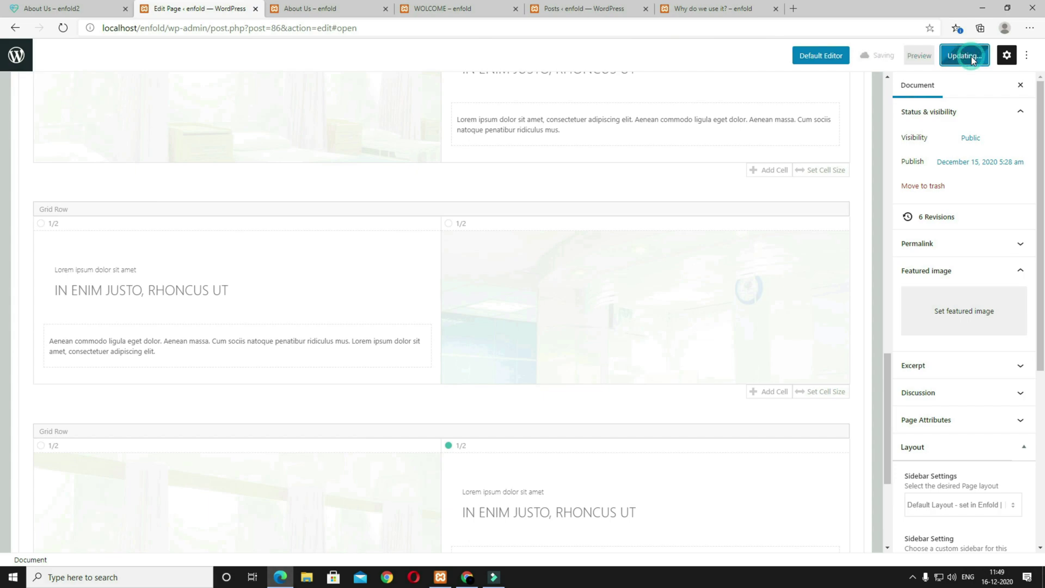
click(907, 56)
click(809, 155)
Step: Compare the previewed page with the reference site, then return to the About Us editor
scroll(638, 290, up, 2)
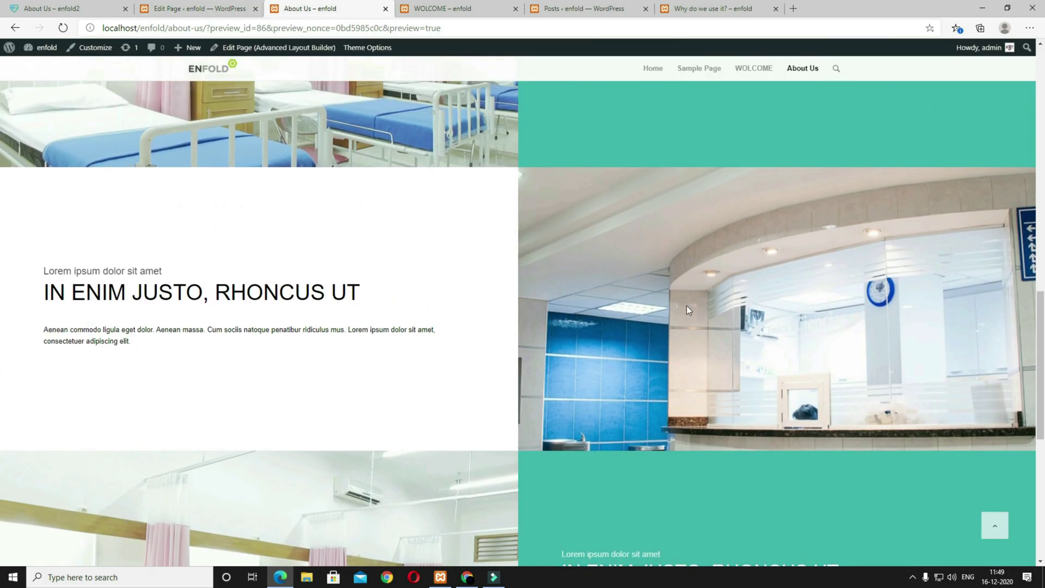
scroll(693, 325, down, 4)
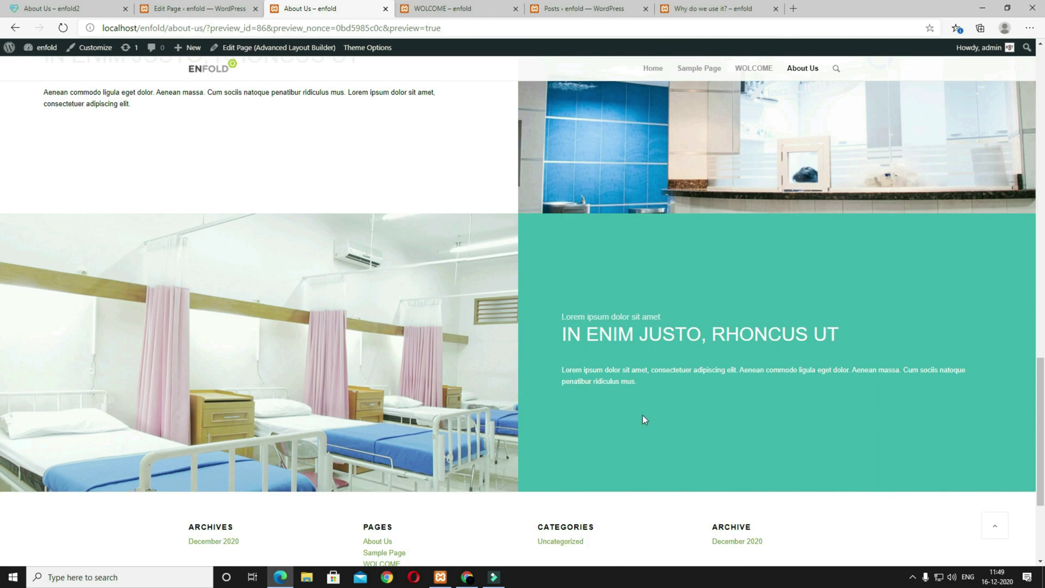
click(69, 6)
scroll(404, 402, down, 6)
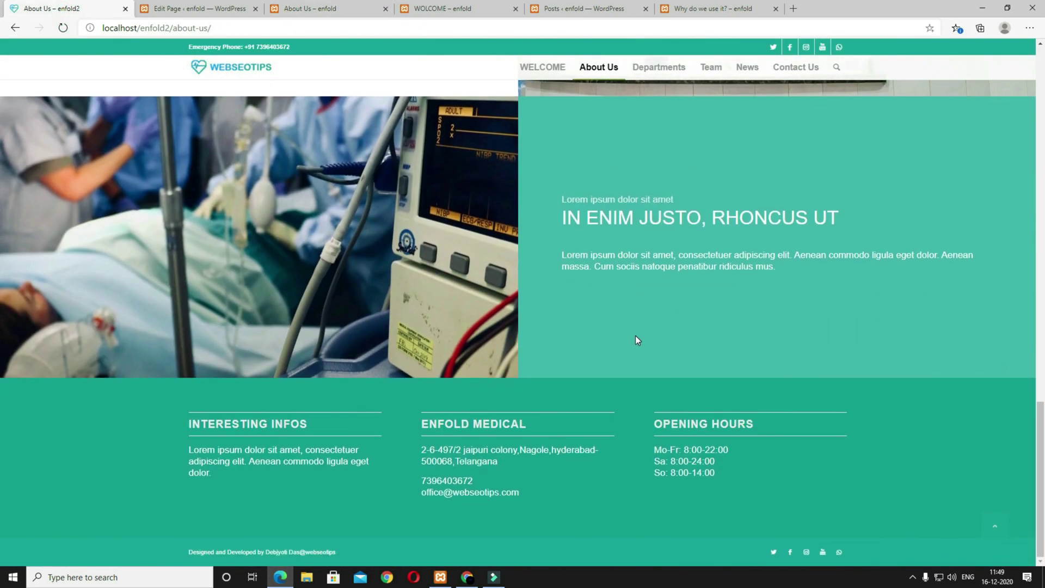
scroll(714, 217, up, 2)
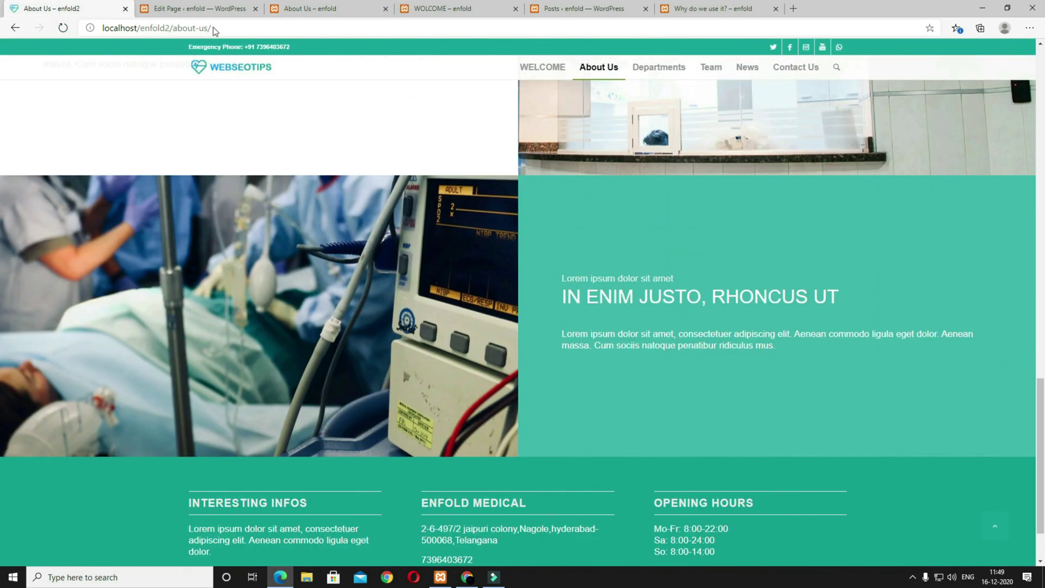
click(213, 9)
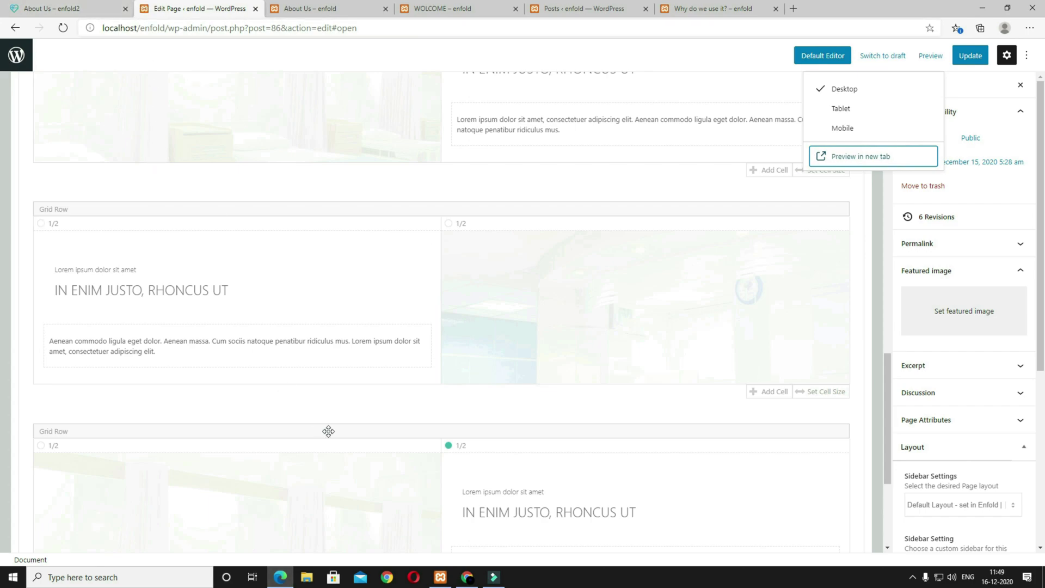
scroll(317, 424, down, 4)
Step: Set the last row's left cell background to the surgery patient-monitor photo at Featured Large size
click(80, 230)
click(225, 101)
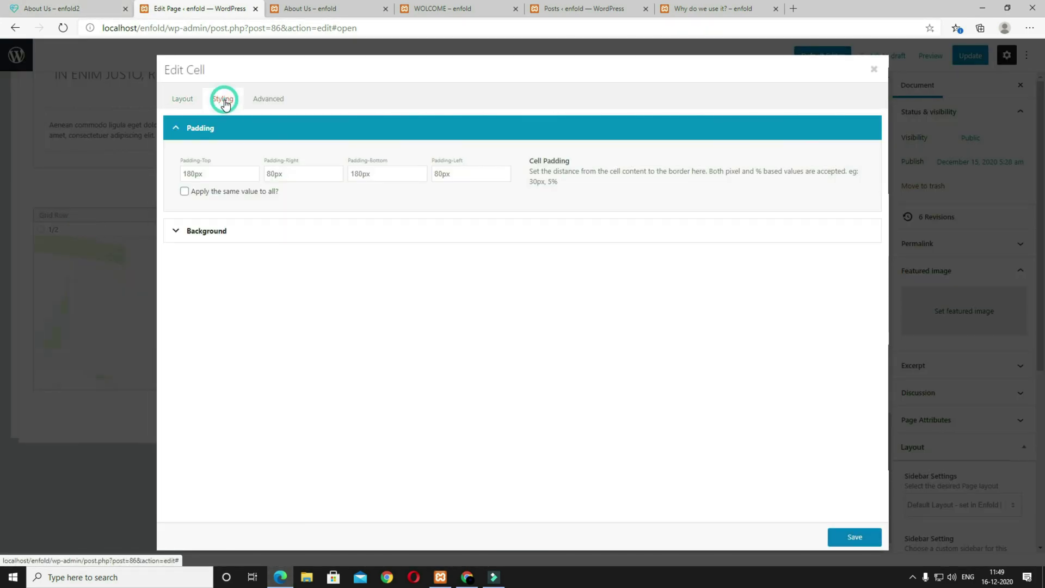
click(226, 229)
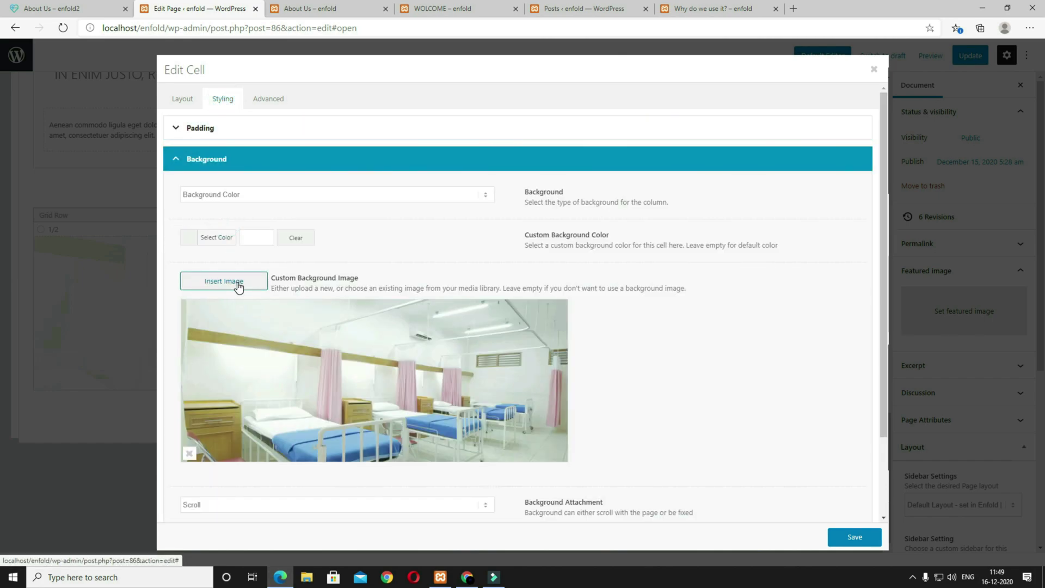
click(237, 284)
click(55, 8)
click(212, 6)
click(588, 357)
click(969, 328)
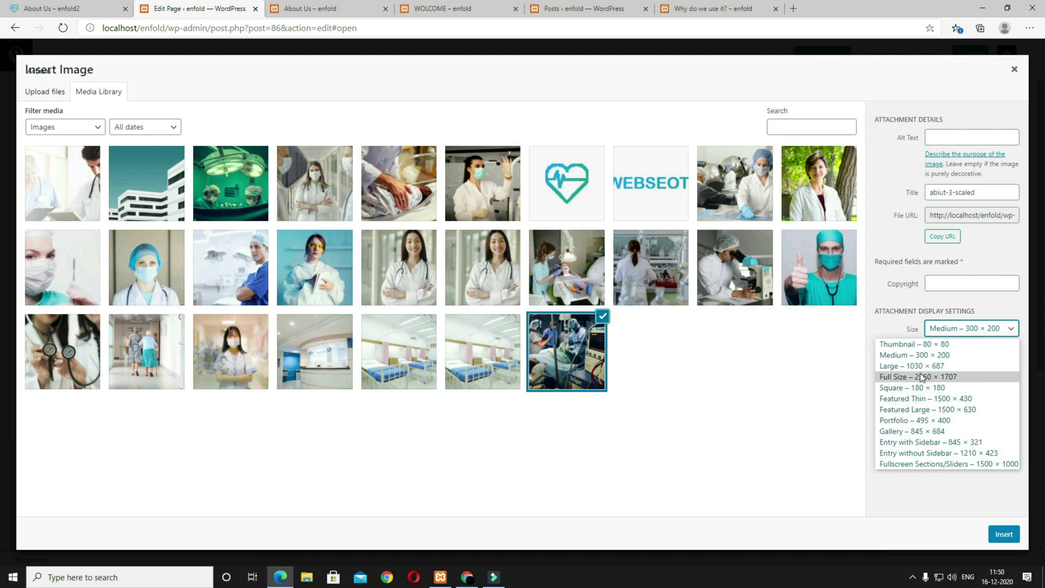
click(903, 410)
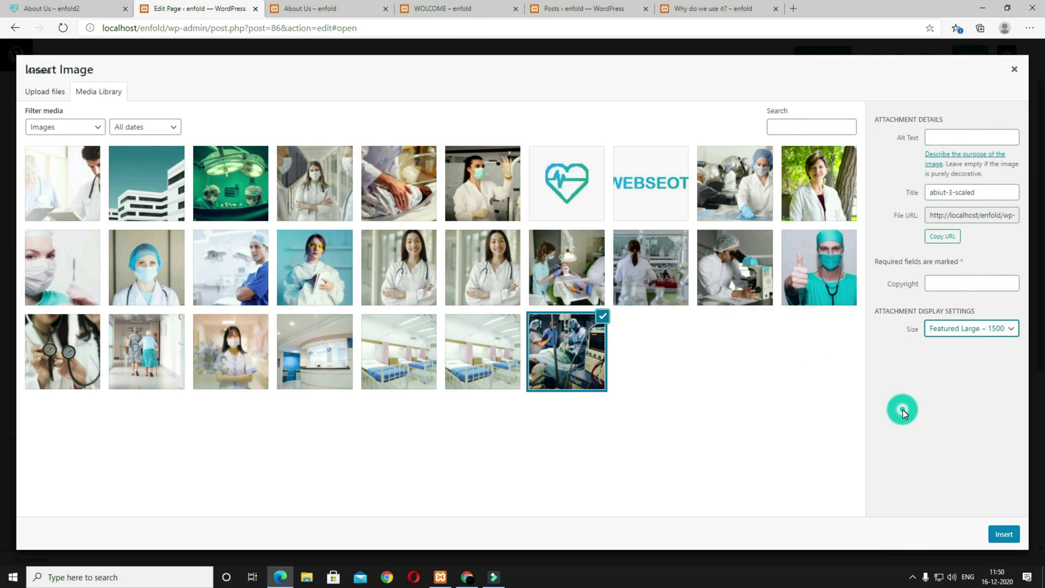
click(1003, 534)
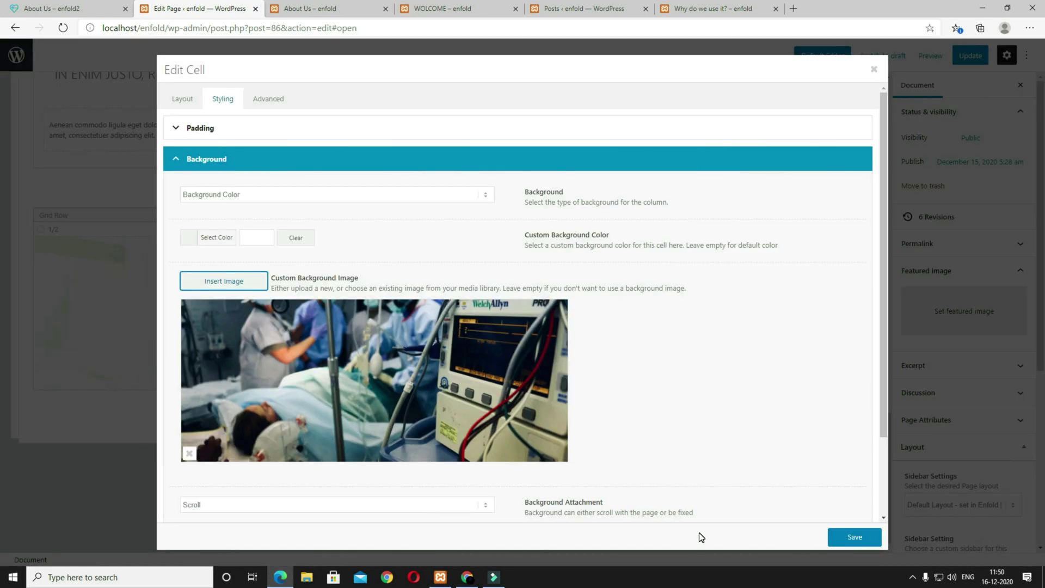
Step: Save the cell, check the reference page, then update and preview the About Us page
scroll(701, 537, down, 2)
click(852, 542)
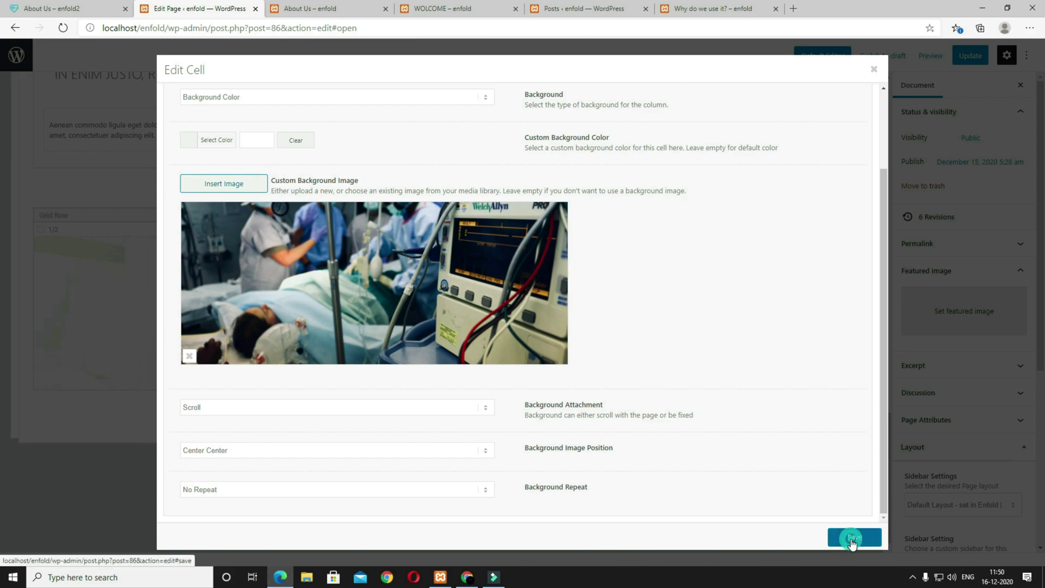
click(99, 14)
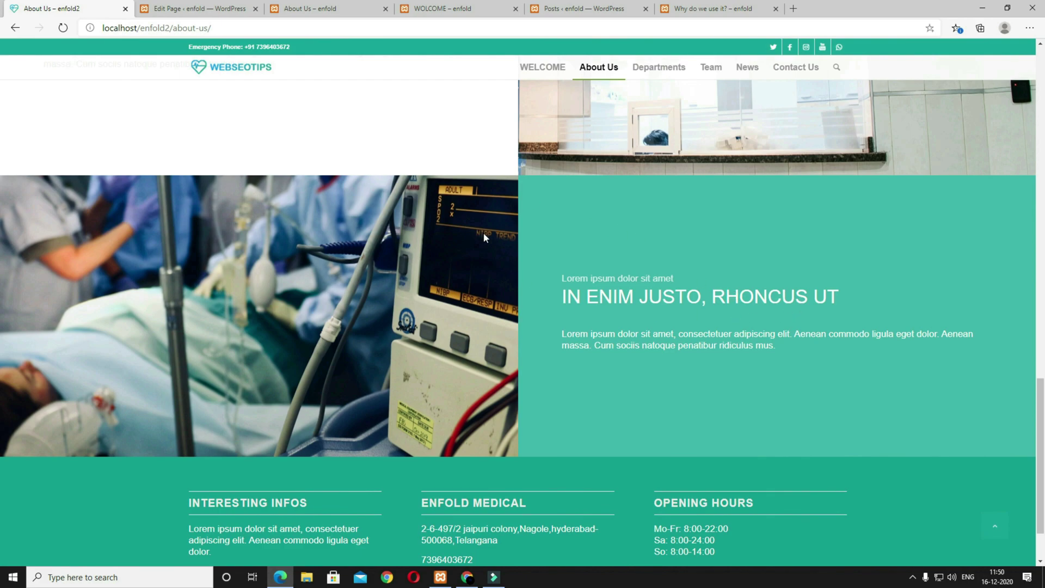
click(228, 8)
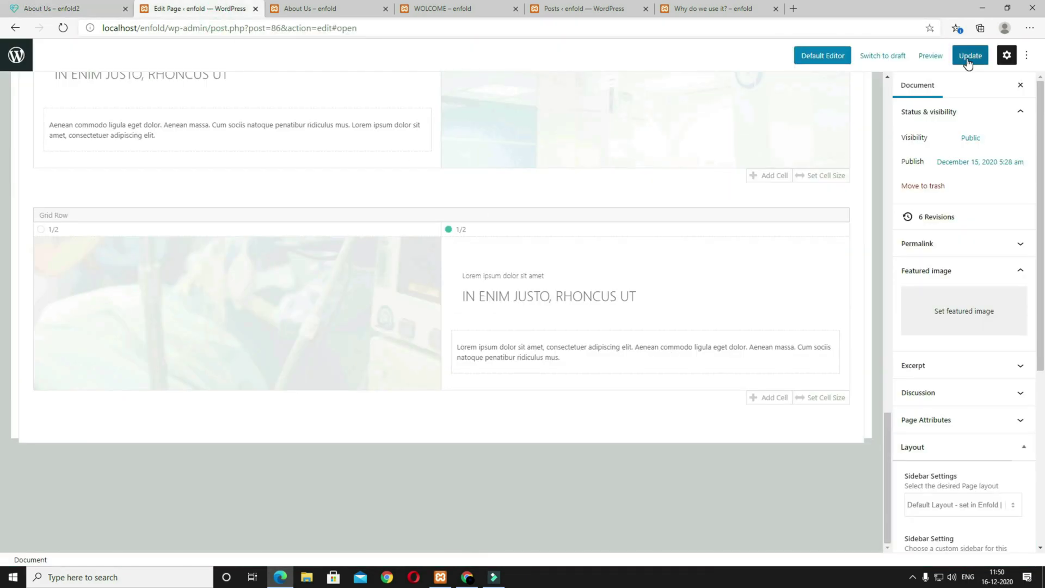
click(968, 57)
click(918, 57)
click(861, 158)
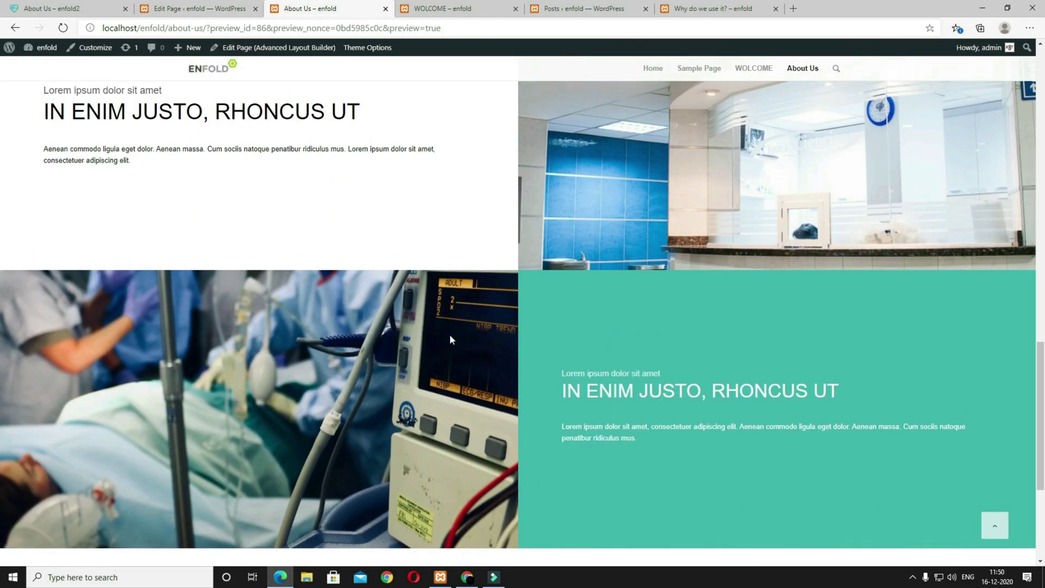
Step: Review the preview and open the reference site's Departments page
scroll(750, 362, down, 3)
scroll(750, 362, up, 15)
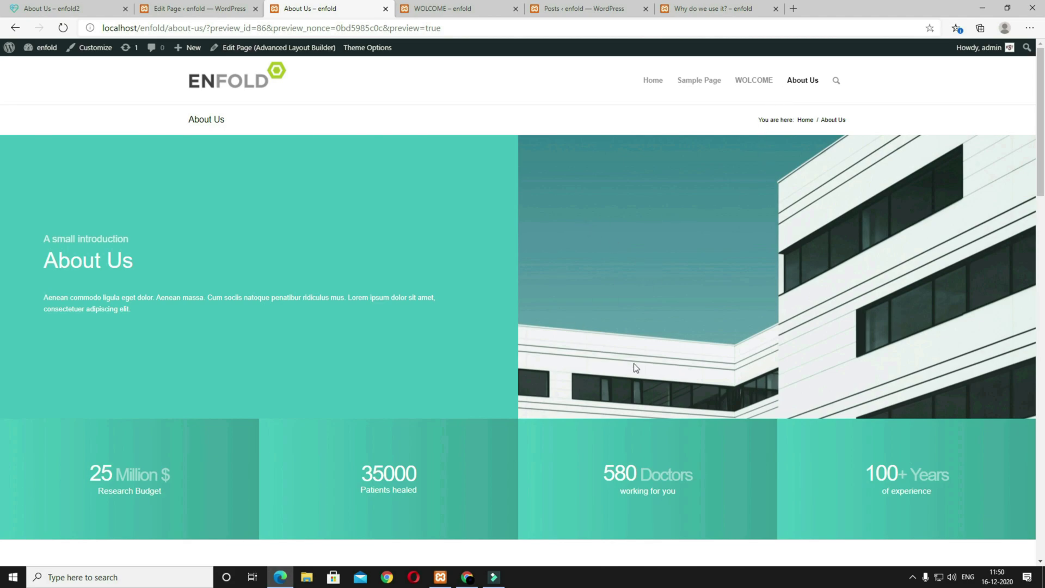
scroll(567, 325, down, 6)
click(84, 7)
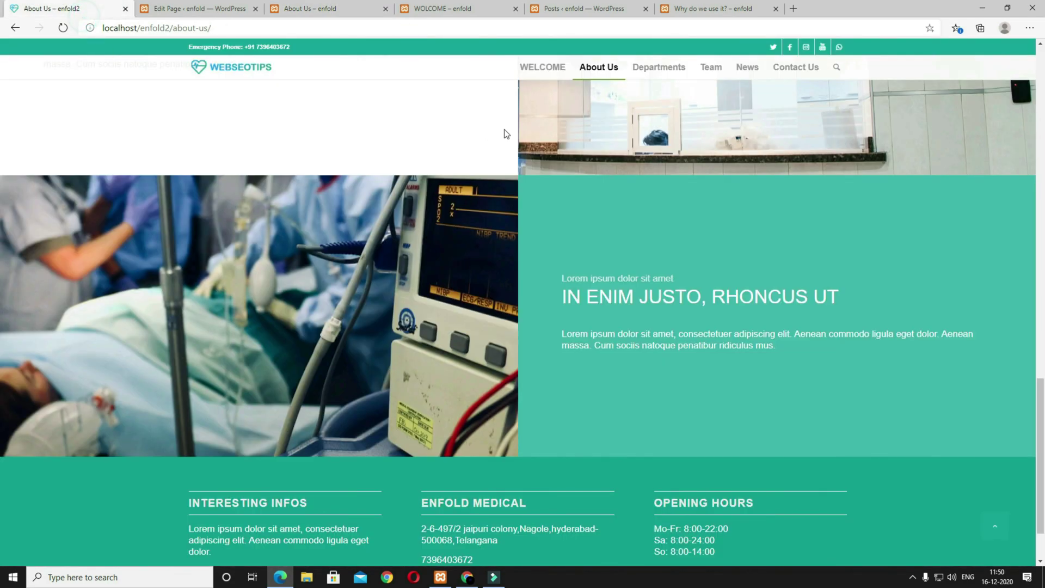
click(649, 71)
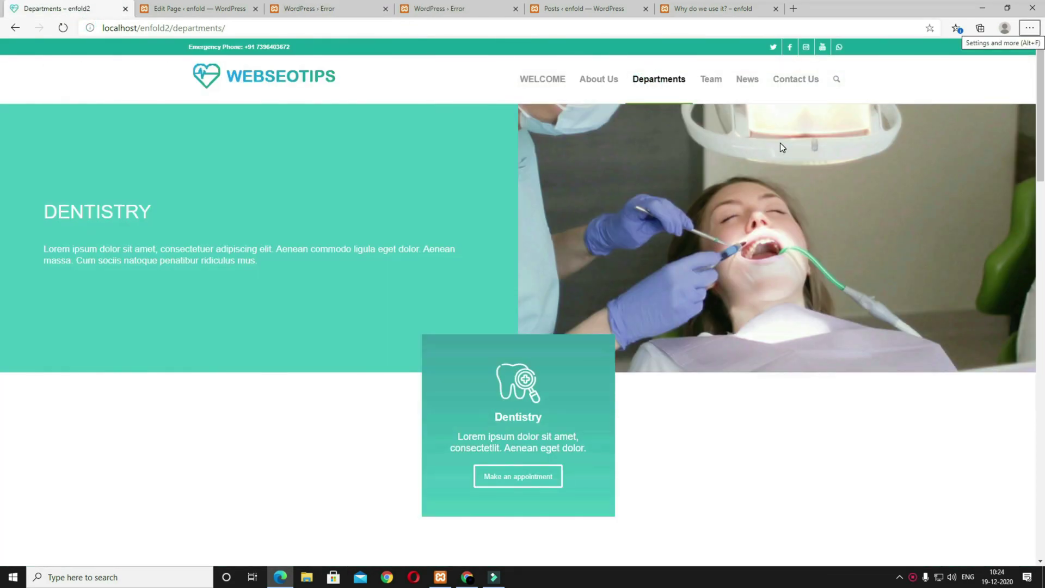
Step: Stay in the About Us editor to keep the unsaved changes and update the page
click(198, 9)
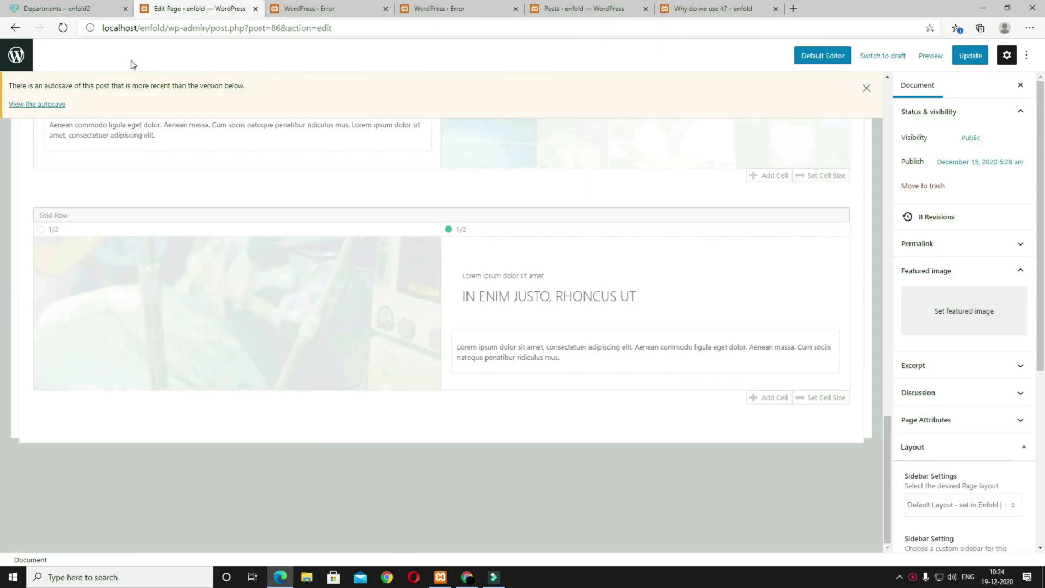
click(22, 58)
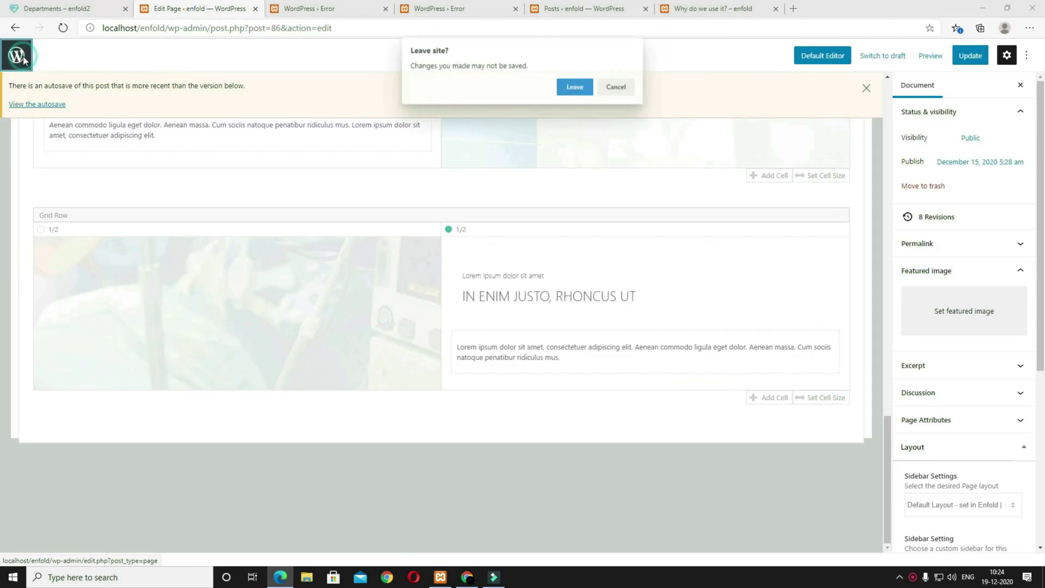
click(575, 88)
click(608, 109)
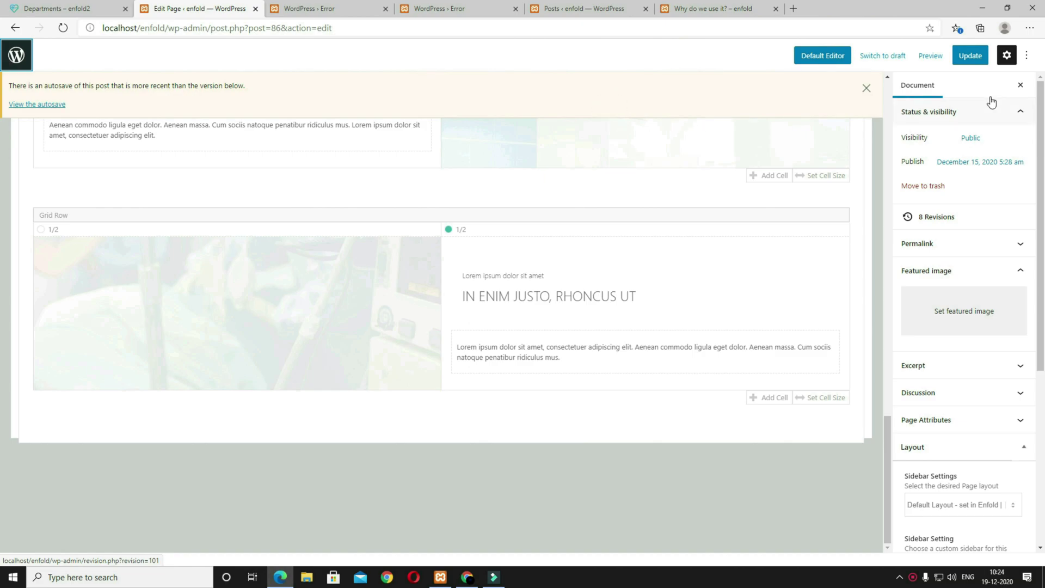
click(969, 56)
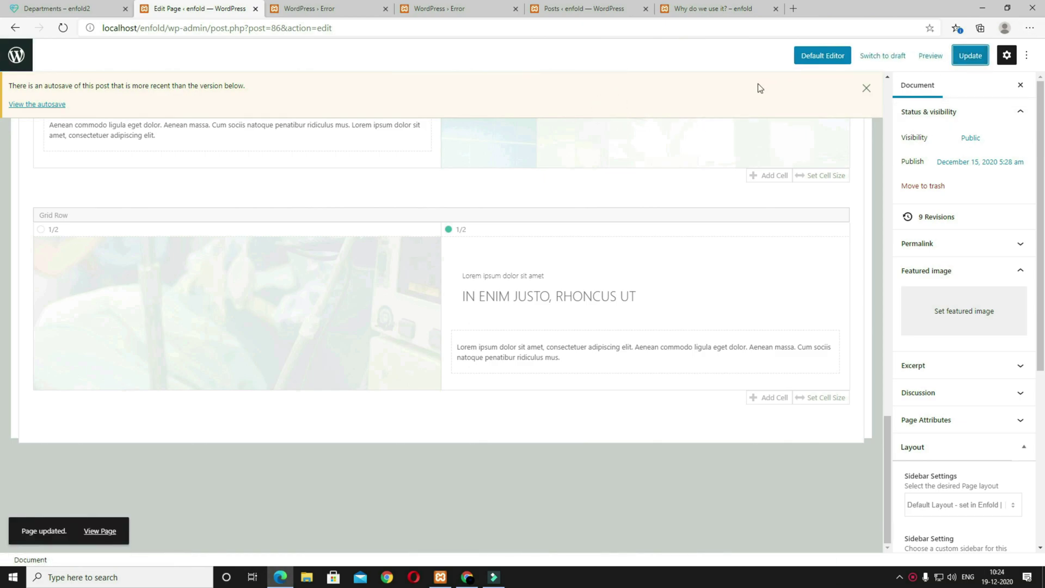
Step: Publish a new page titled 'Departments' and open it in the Advanced Layout Editor
click(16, 55)
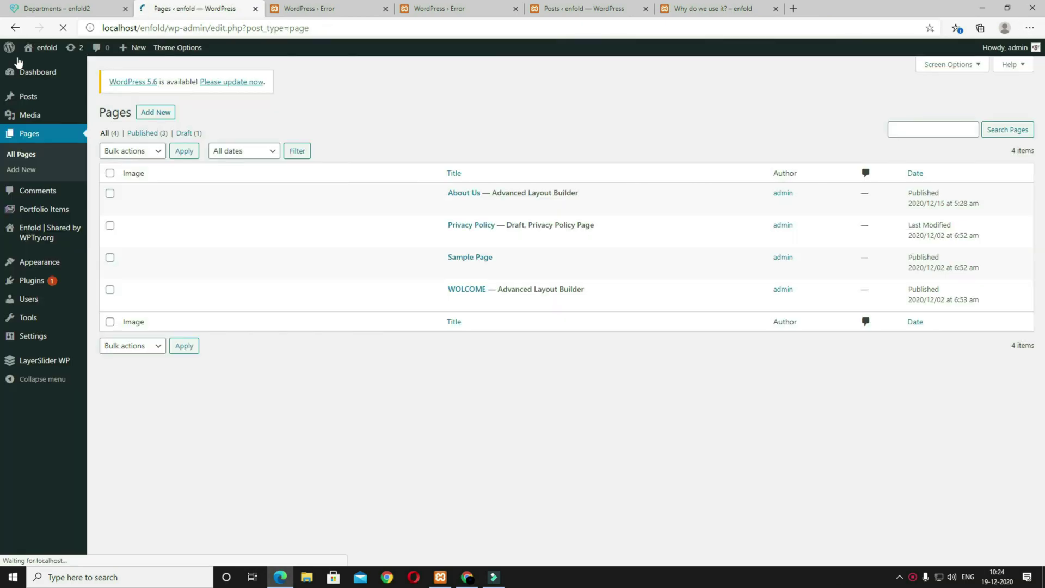
click(157, 114)
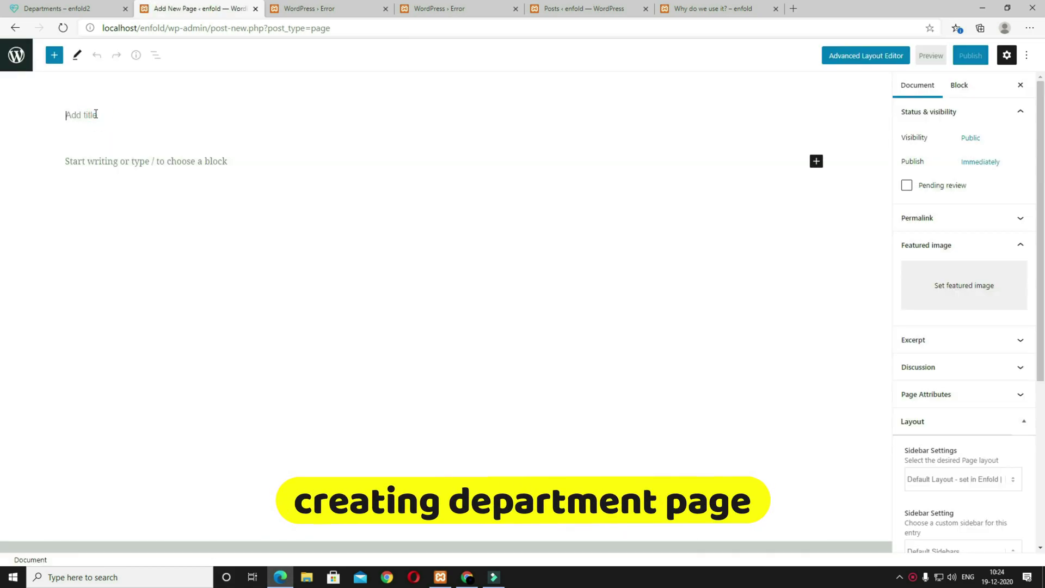
click(96, 114)
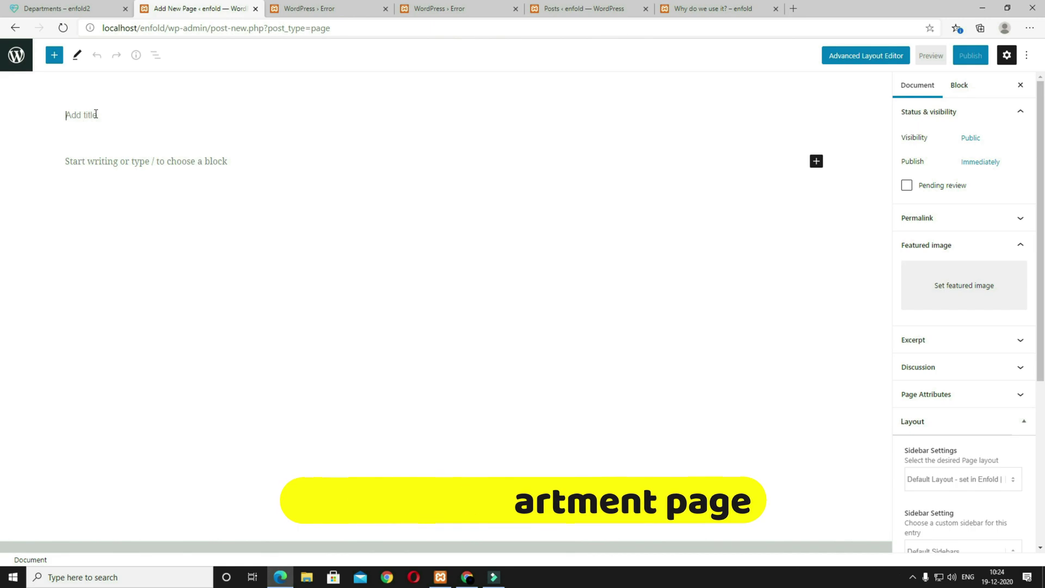
text(Departments)
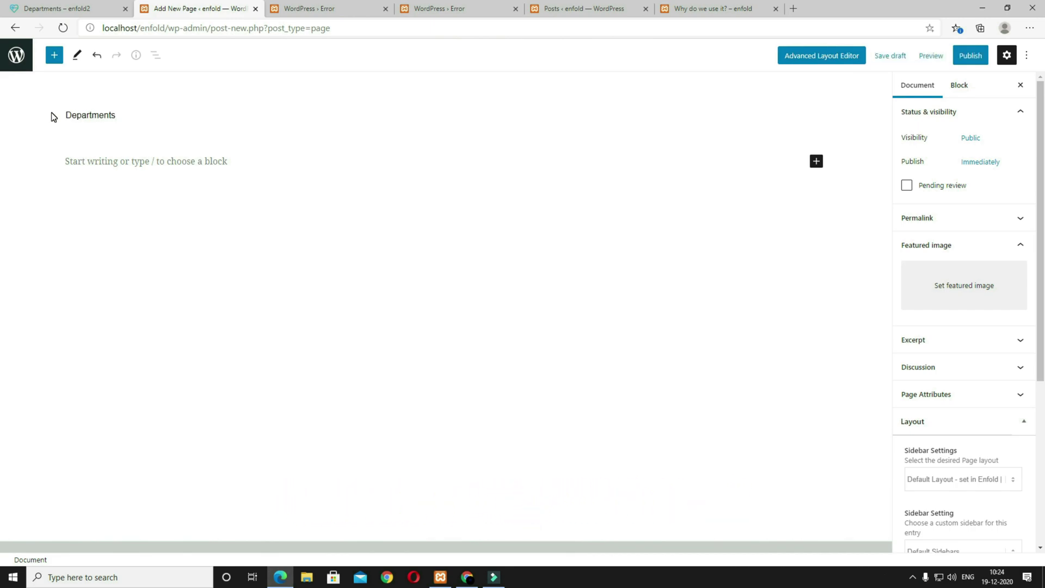
click(968, 58)
click(953, 59)
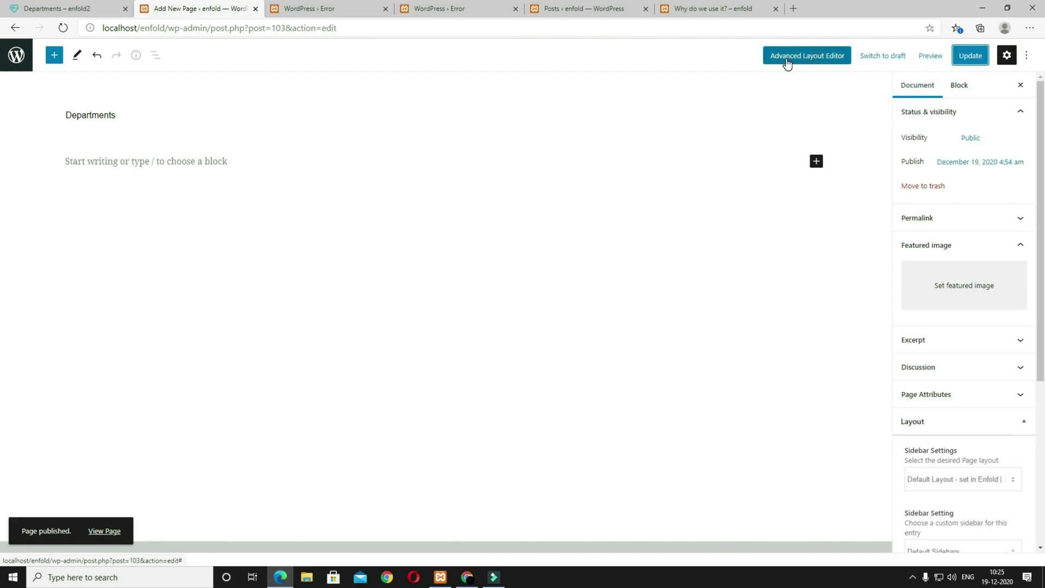
click(819, 64)
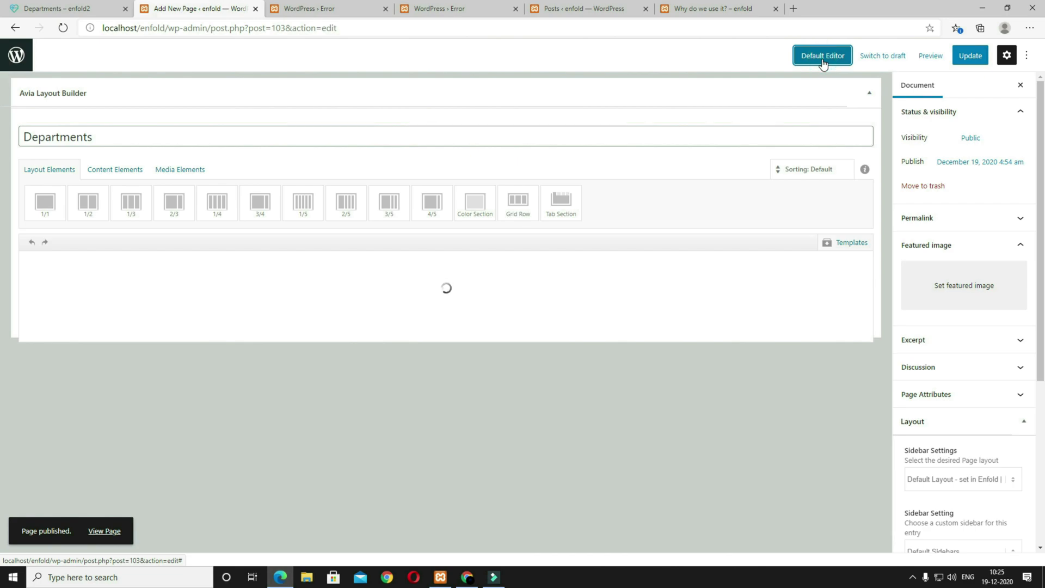
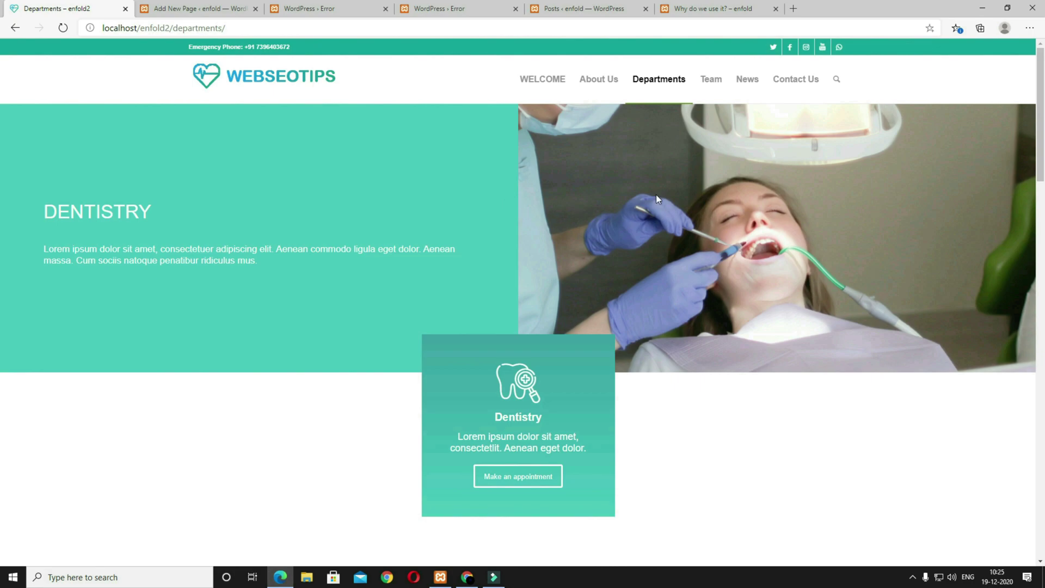
Step: Load the LEFT TEXT RIGHT IMAGE layout template into the Departments page
click(228, 10)
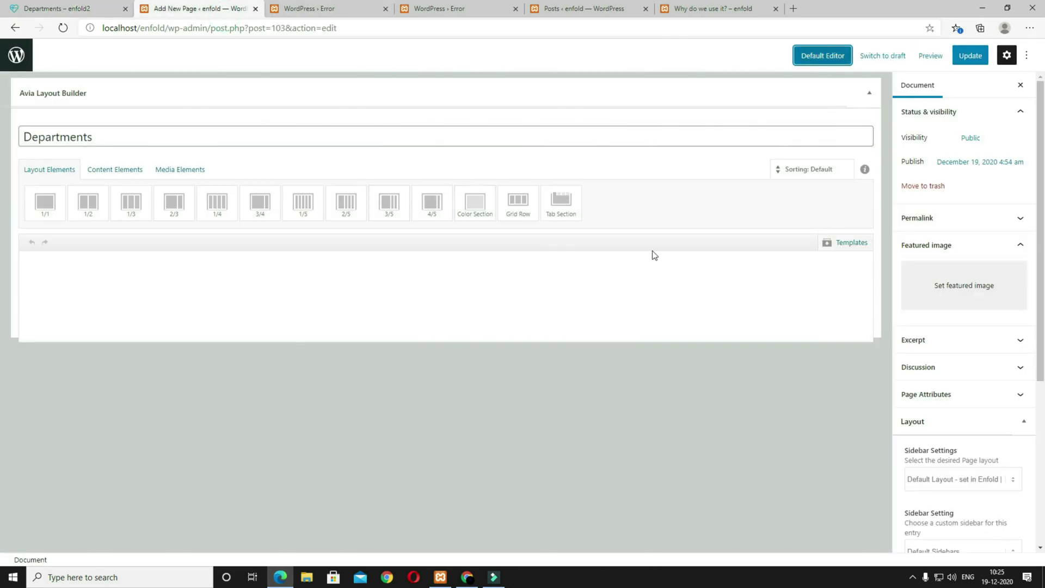
click(847, 250)
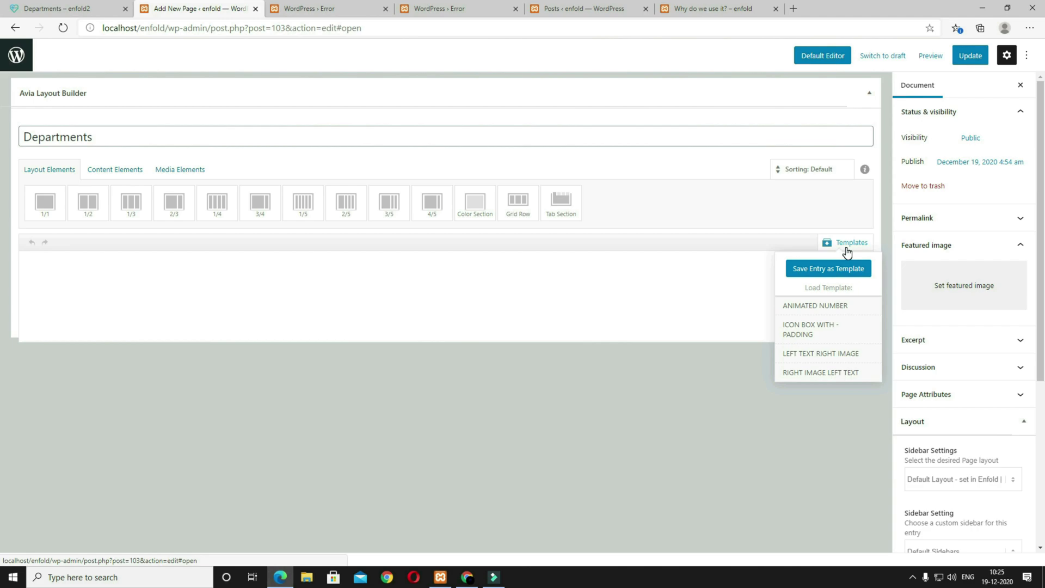
click(821, 353)
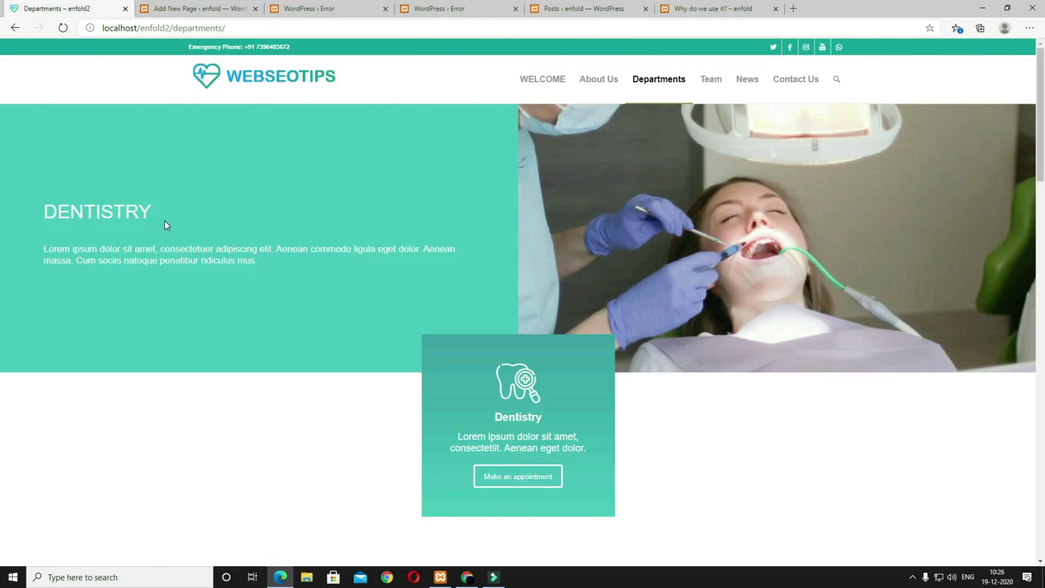
click(181, 9)
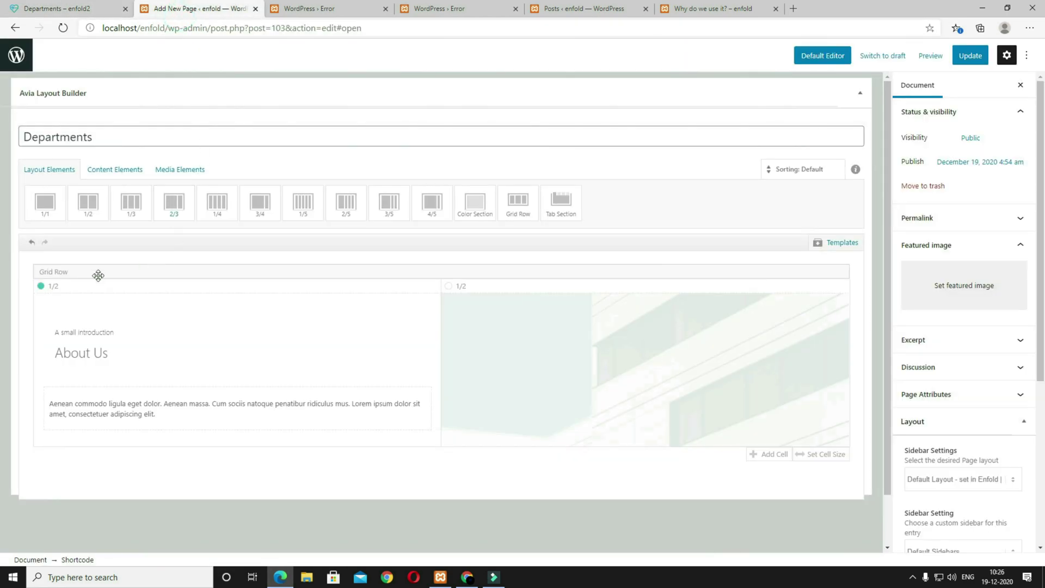
Step: Change the Special Heading to DENTISTRY with No Subheading, then compare with the reference page
click(136, 345)
triple_click(166, 137)
text(DENTISTRY)
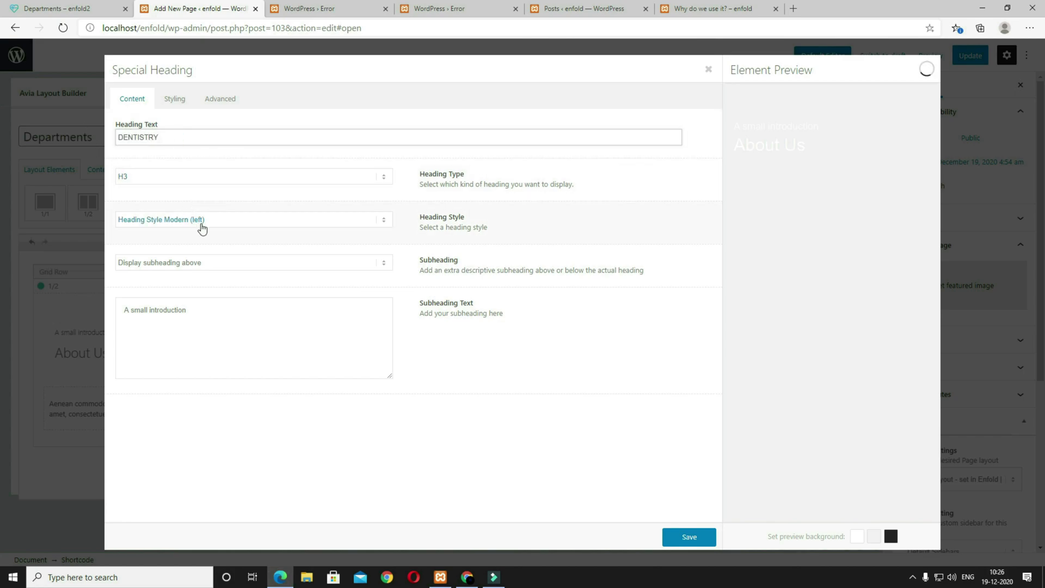
click(207, 264)
click(205, 277)
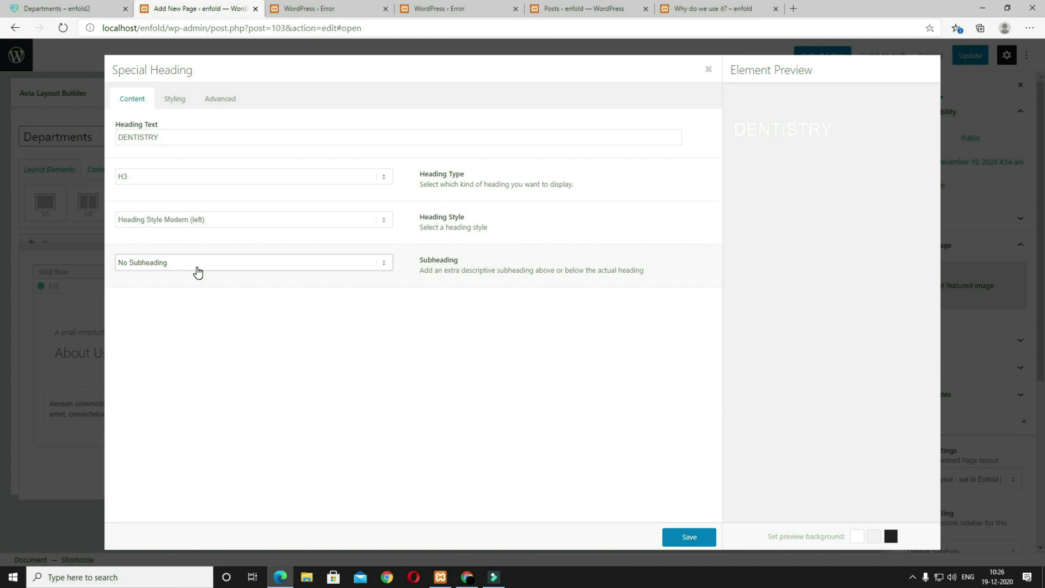
click(689, 537)
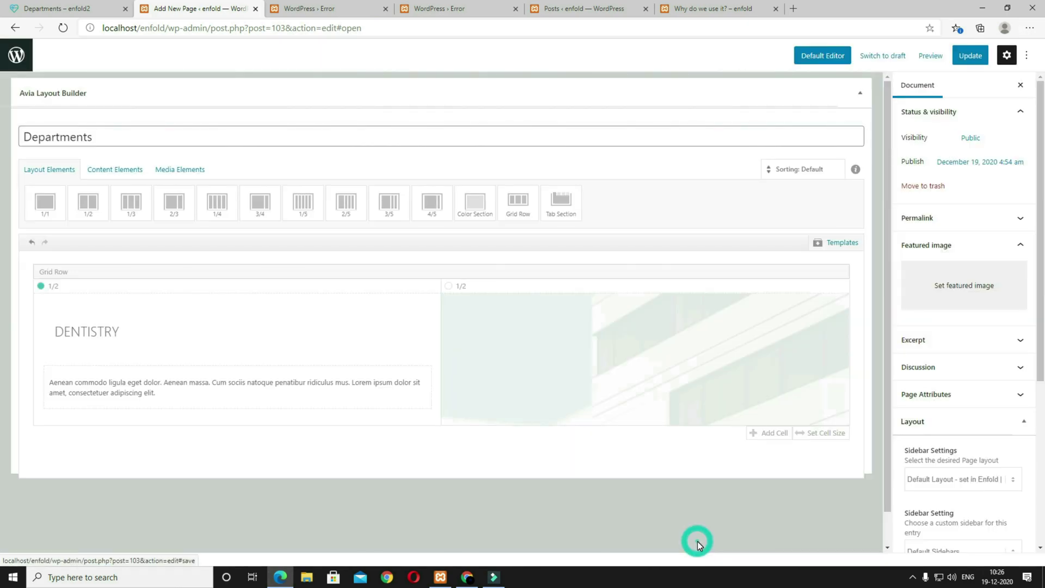
click(54, 8)
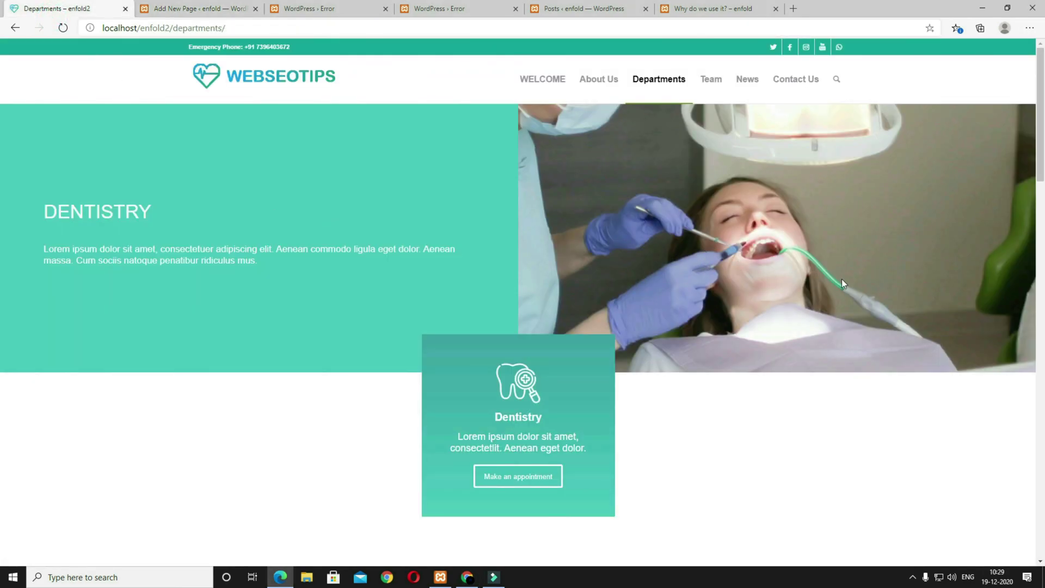
Step: Insert the dentist photo at Featured Large (1500 × 630) as the right cell's background
click(196, 8)
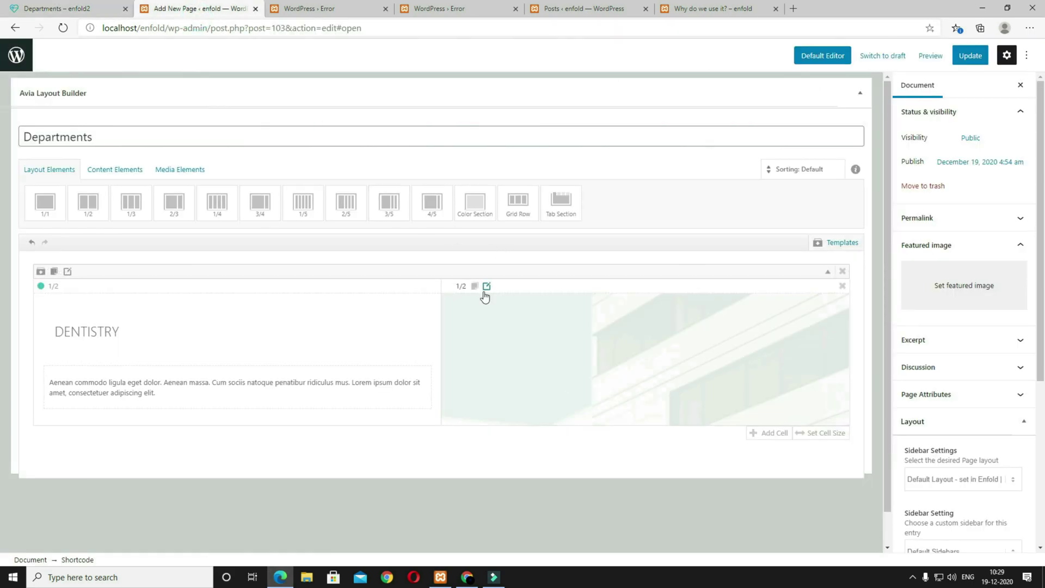
click(486, 286)
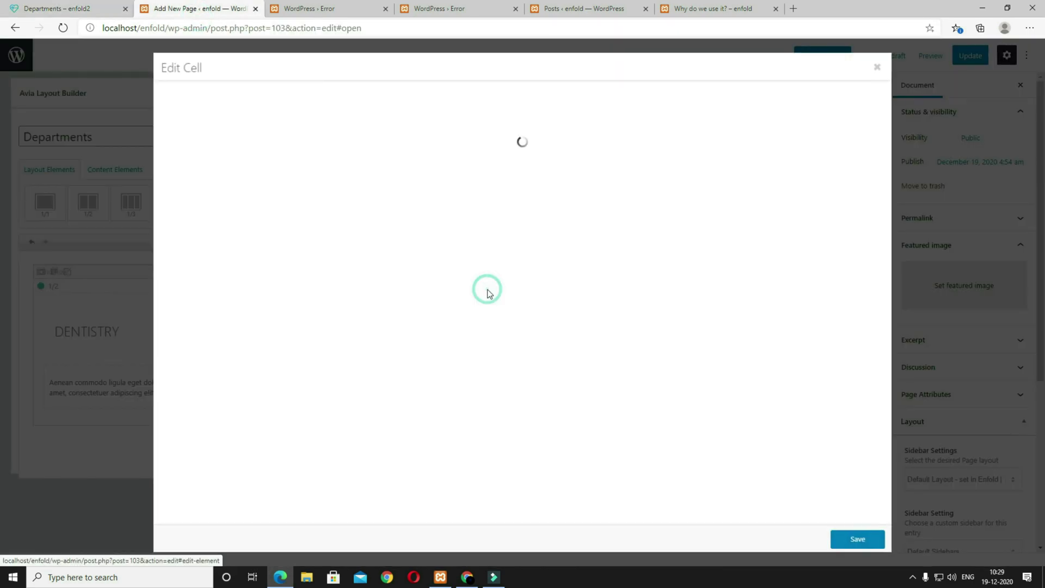
click(233, 104)
click(231, 235)
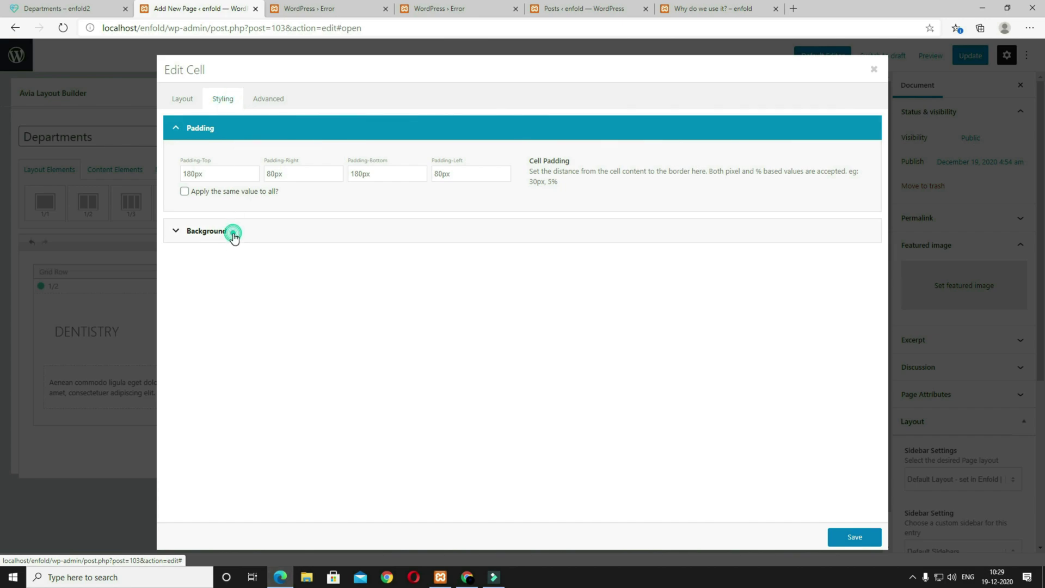
click(223, 283)
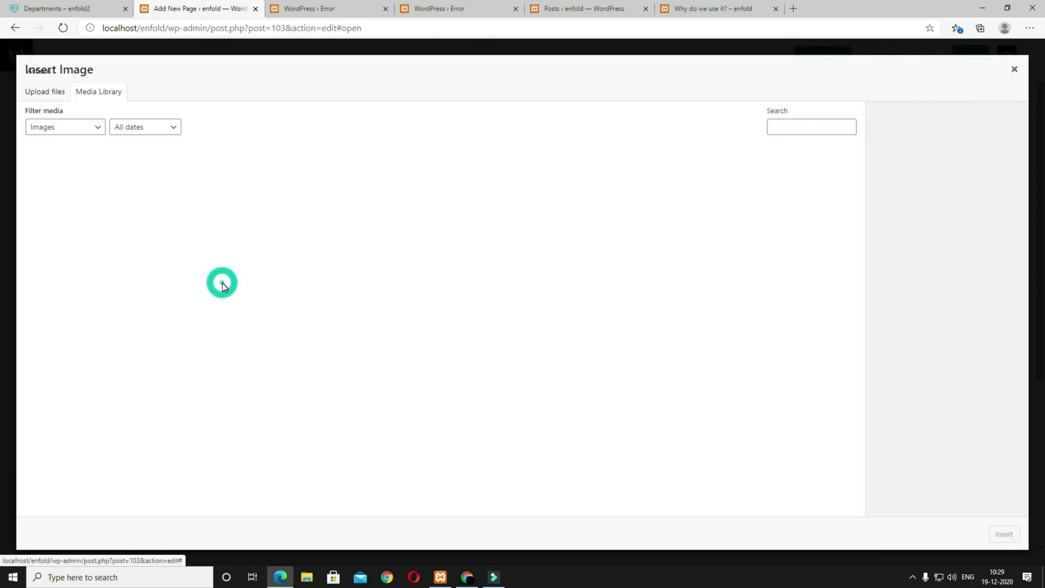
click(566, 273)
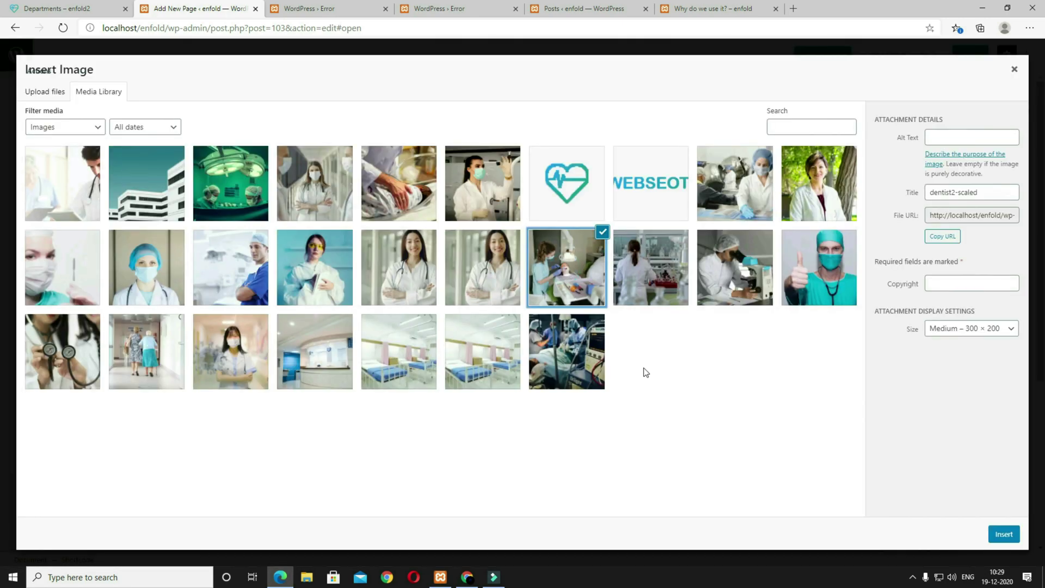
click(970, 330)
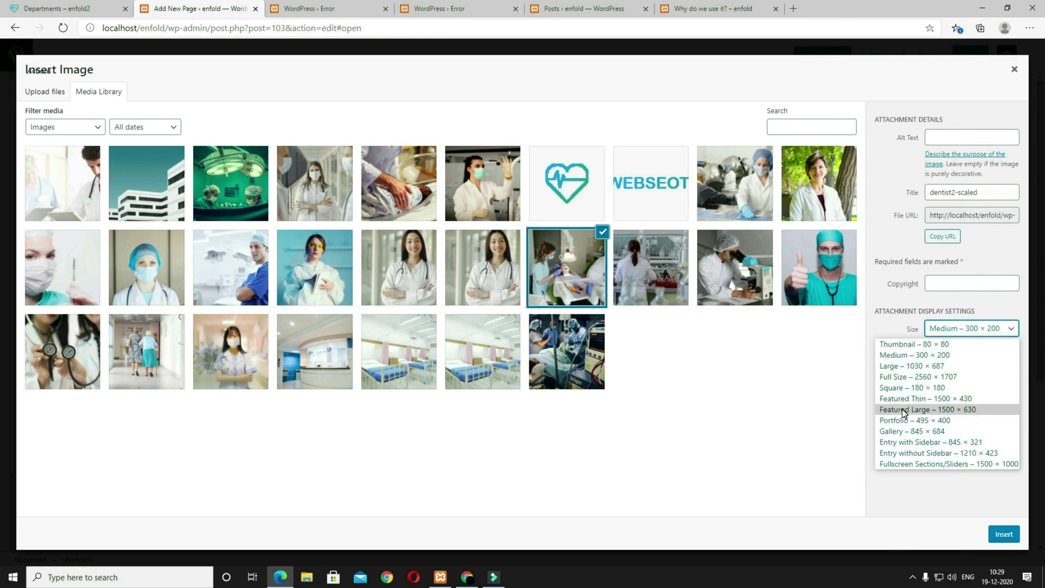
click(947, 410)
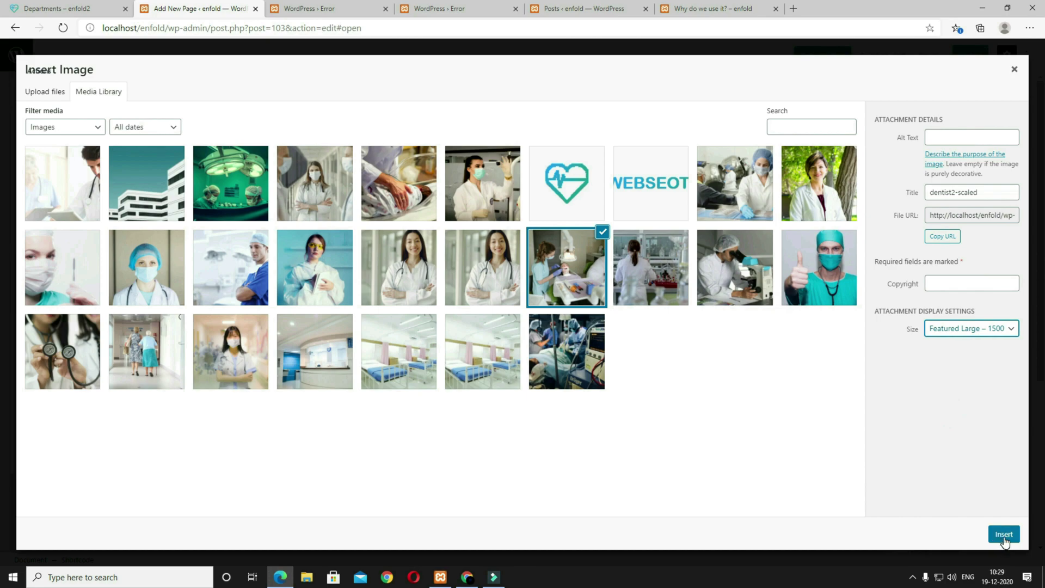
click(1003, 535)
Step: Position the cell's background image at Center Center and save
scroll(610, 473, down, 2)
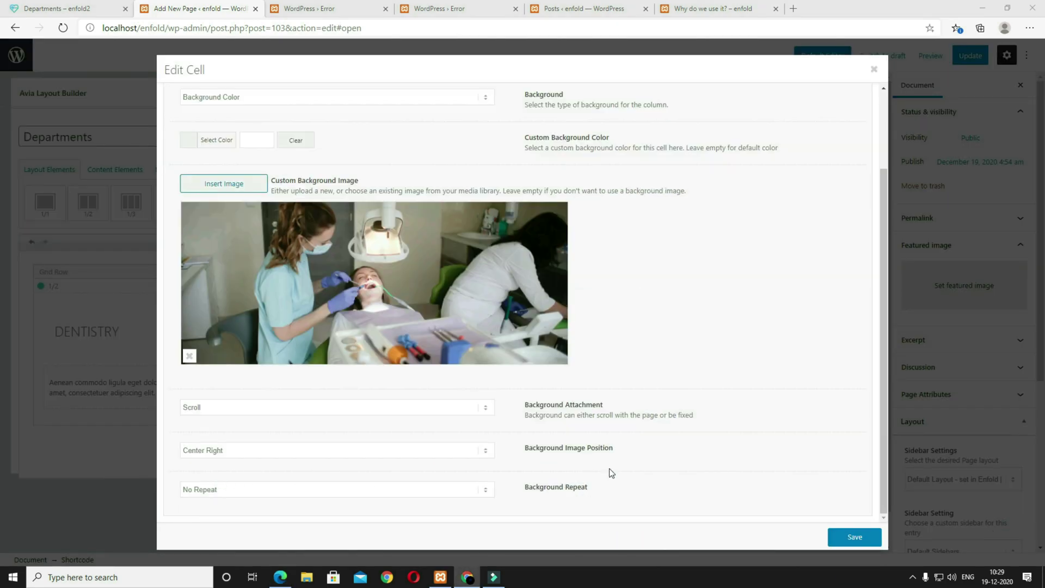
click(362, 458)
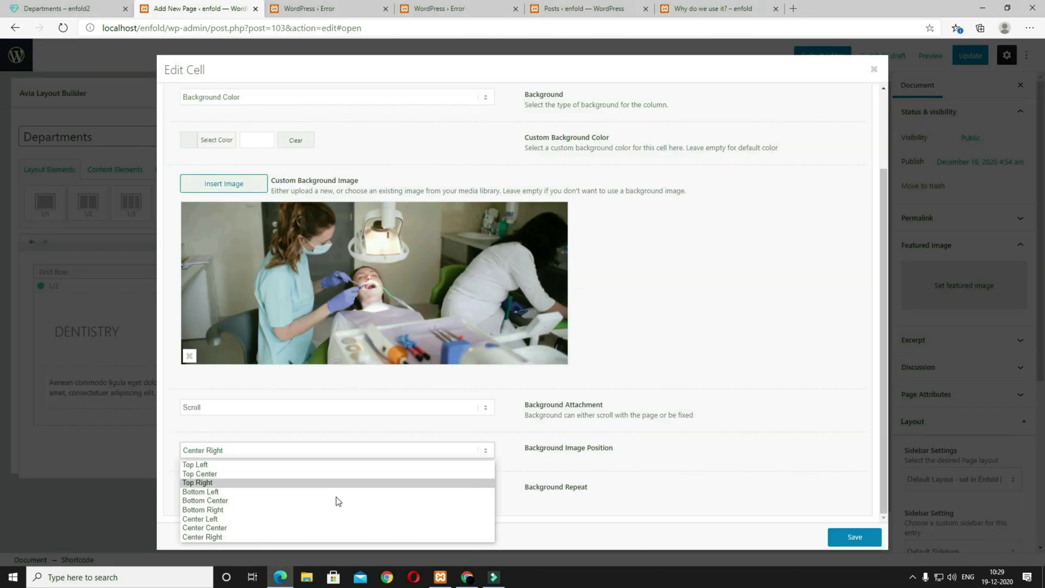
click(316, 529)
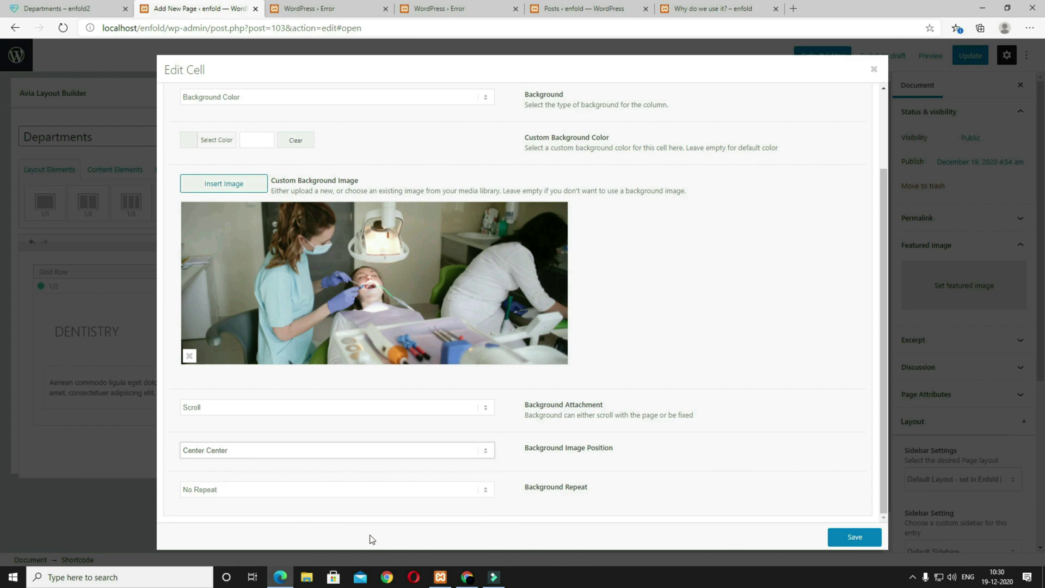
click(853, 537)
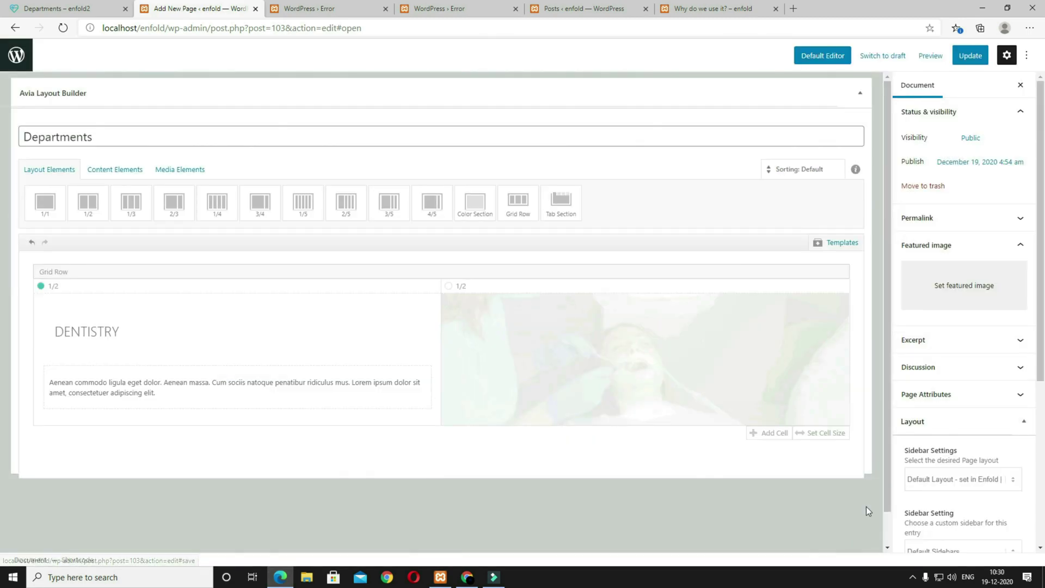
Step: Preview the Departments page and compare it with the reference site
click(927, 57)
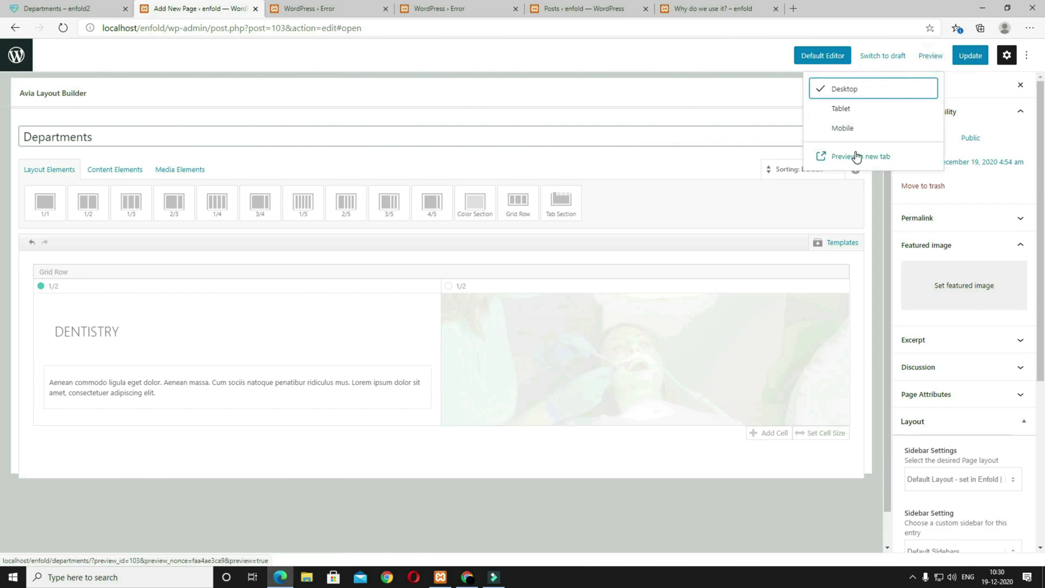
click(855, 157)
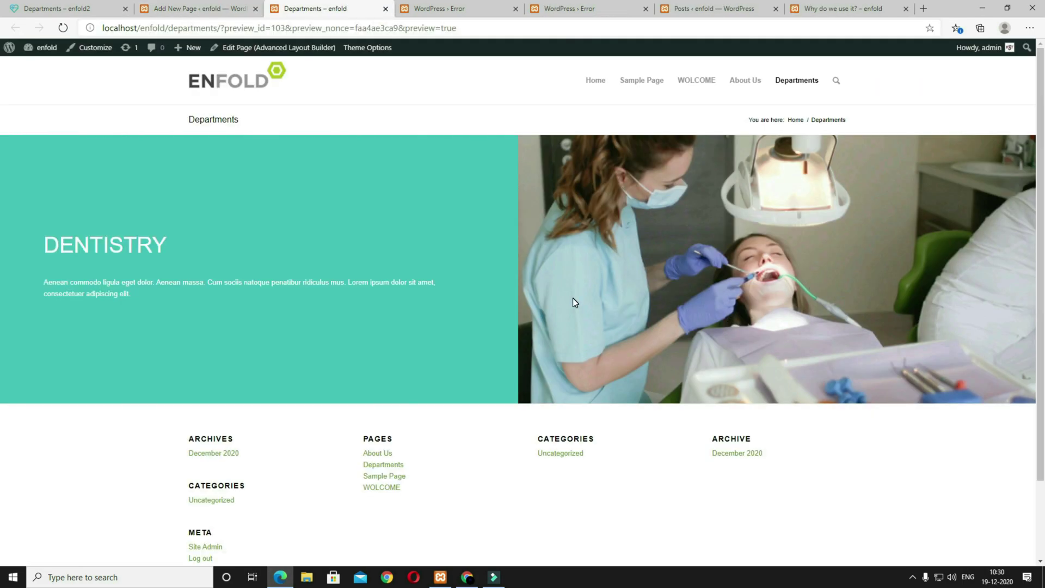
click(79, 9)
scroll(548, 289, down, 3)
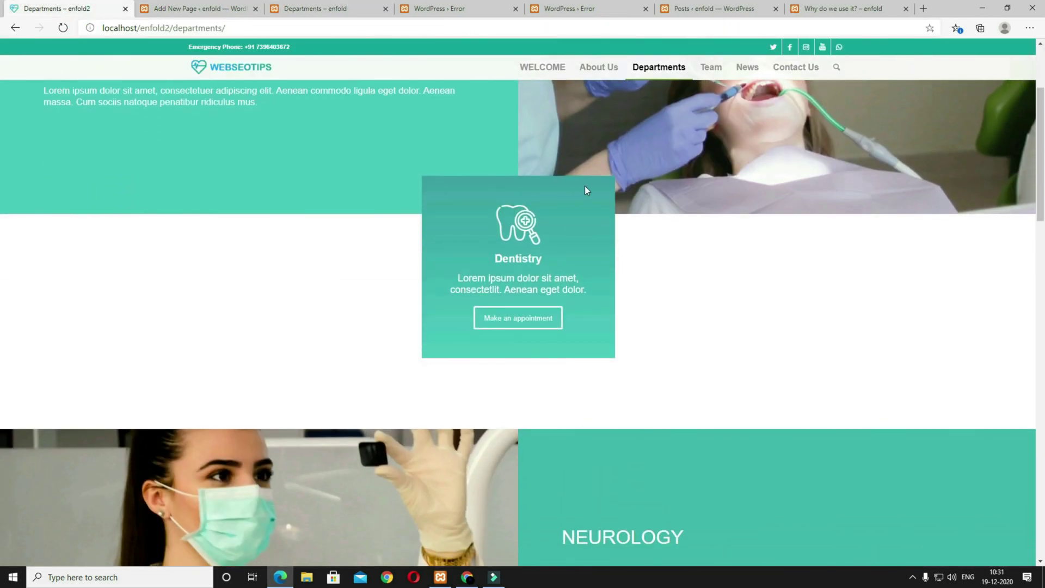
click(209, 11)
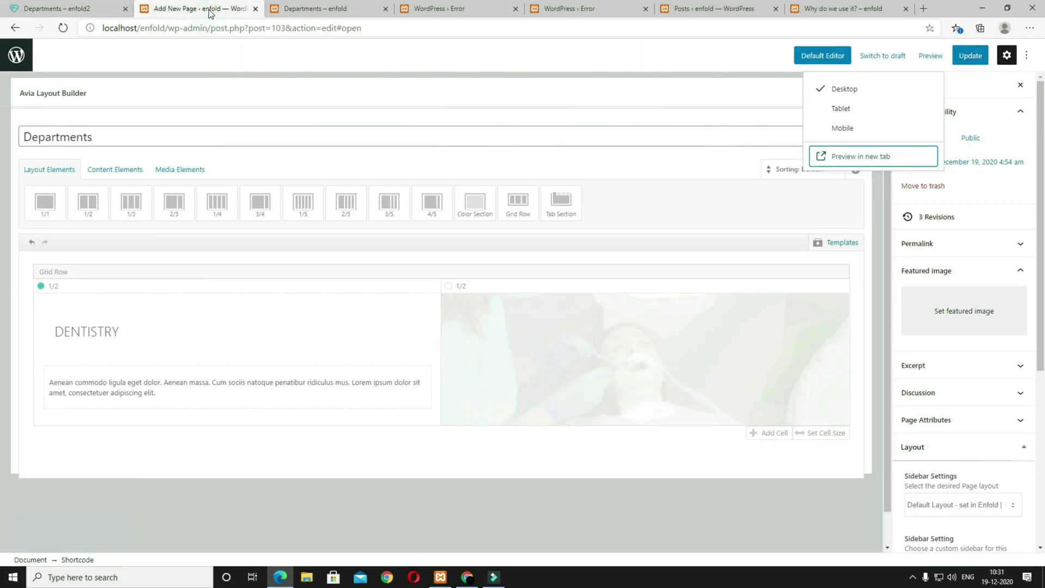
Step: Add a colour section below the grid row holding three one-third columns
click(474, 216)
click(143, 214)
click(146, 338)
drag(144, 336, 132, 277)
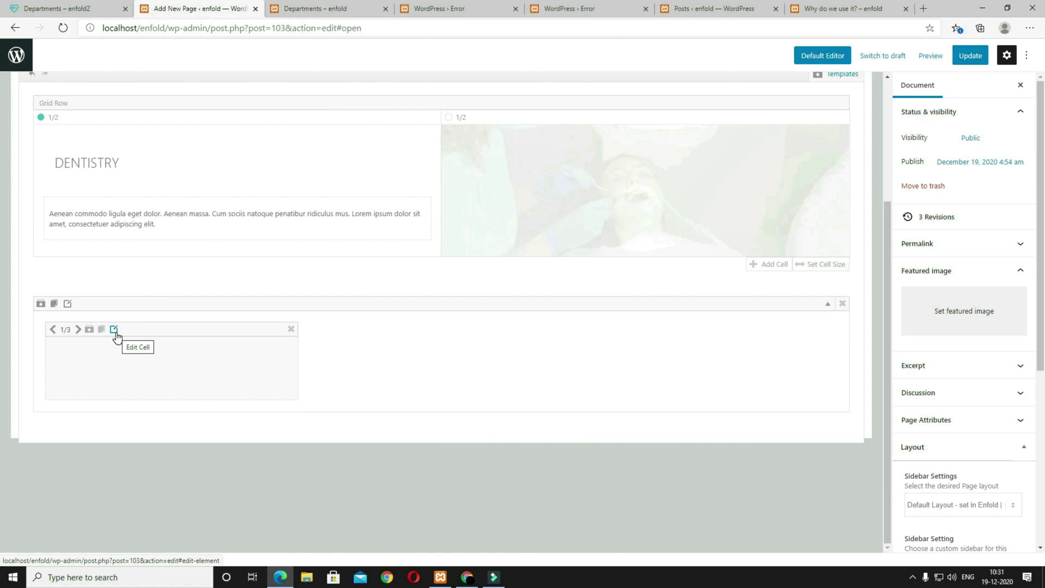
click(100, 329)
click(99, 329)
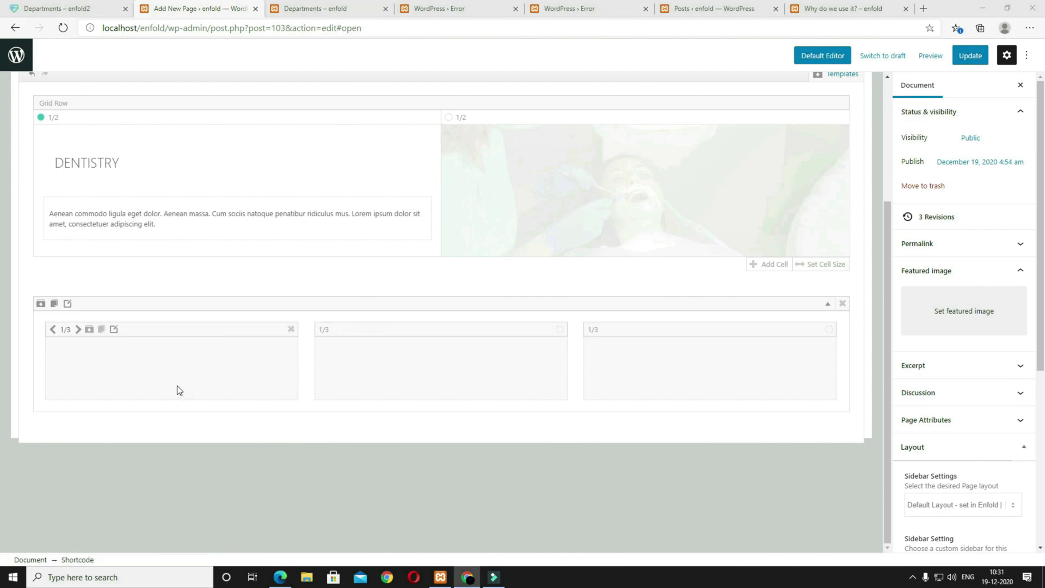
Step: Give the first column equal-height columns, a -200px top margin and 40px padding
click(114, 329)
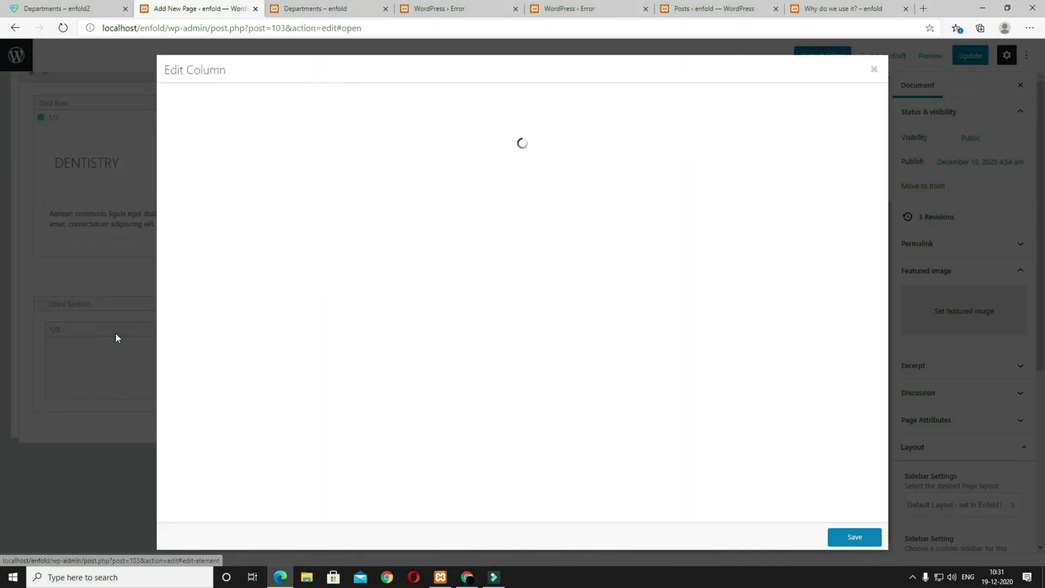
click(239, 236)
click(243, 259)
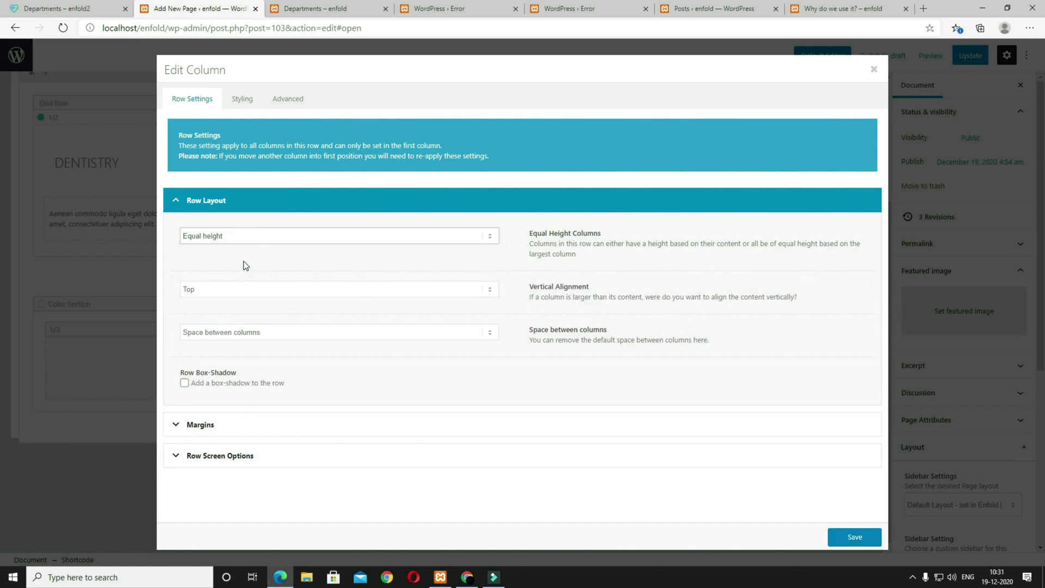
click(225, 425)
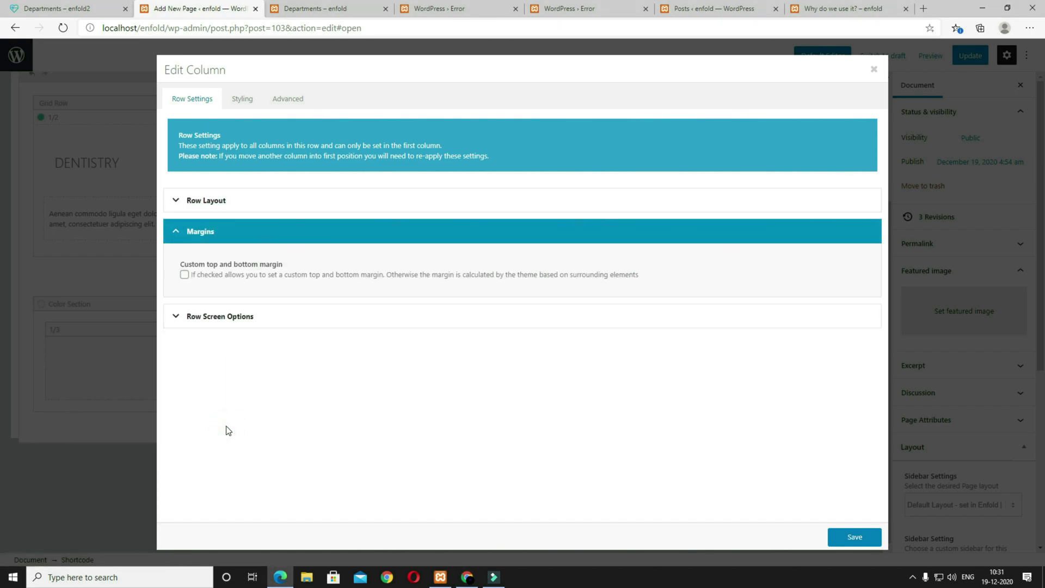
click(185, 274)
click(186, 339)
drag(188, 321, 175, 322)
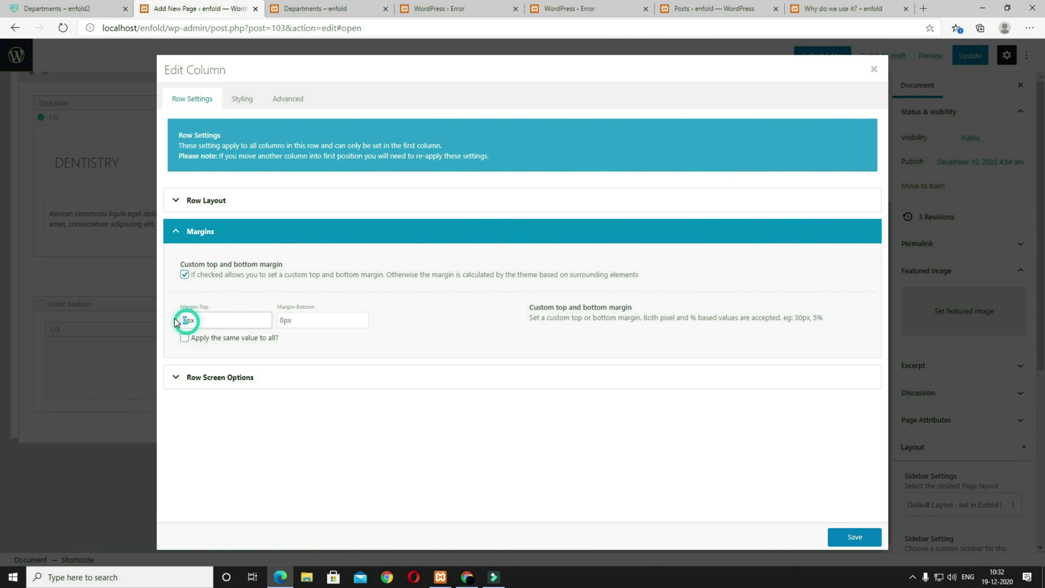
text(-200)
click(250, 106)
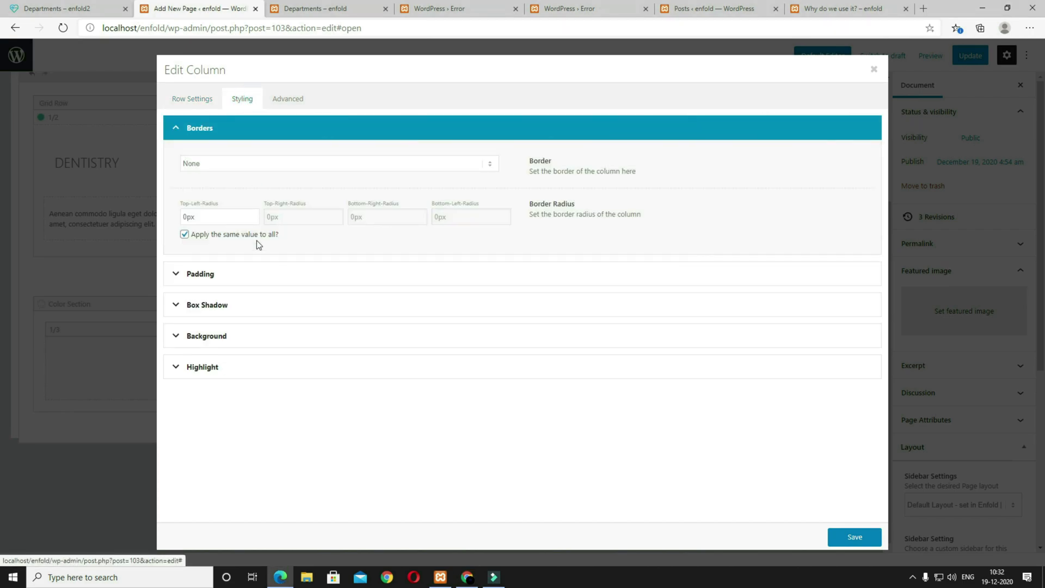
click(256, 277)
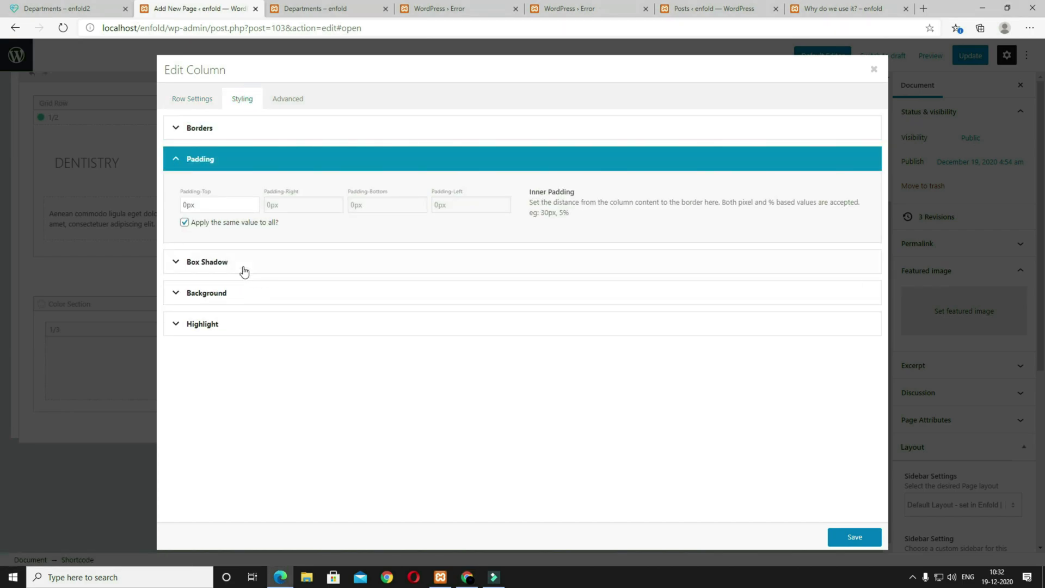
click(183, 206)
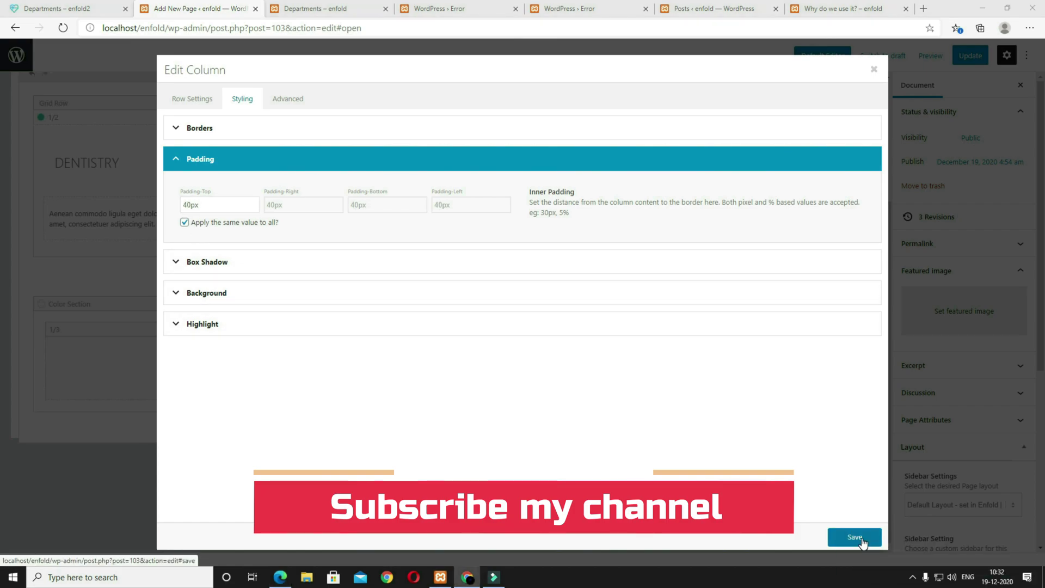
click(861, 537)
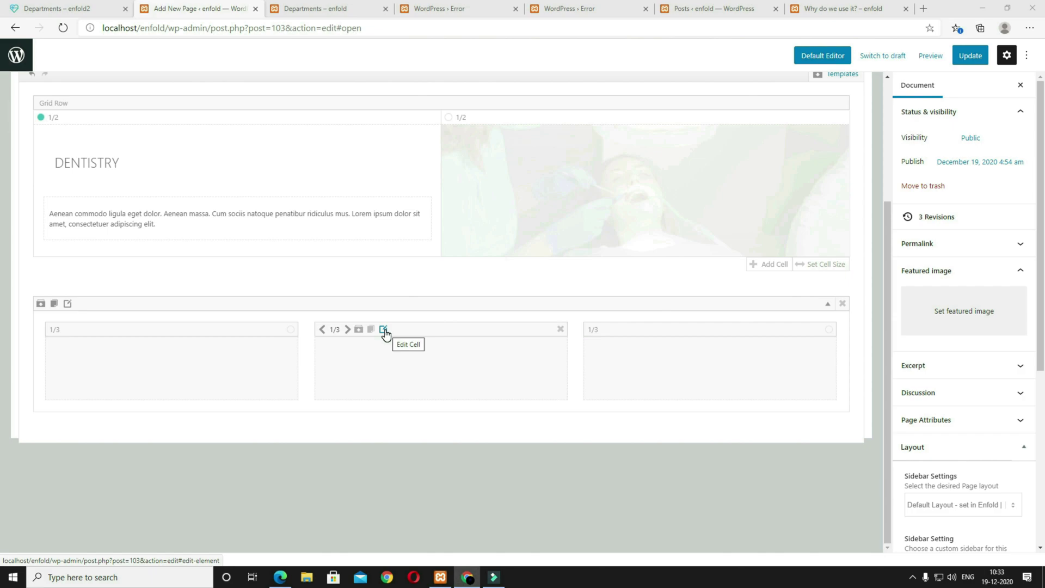
Step: Give the middle column 50px padding and a #40a2a5 to #4fccc3 gradient background
click(383, 330)
click(239, 103)
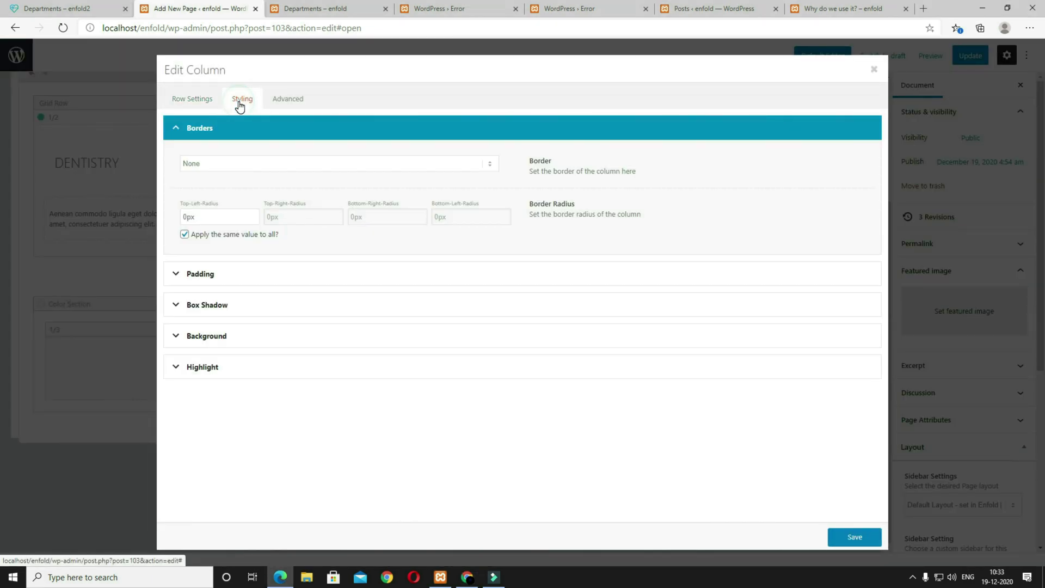
click(210, 277)
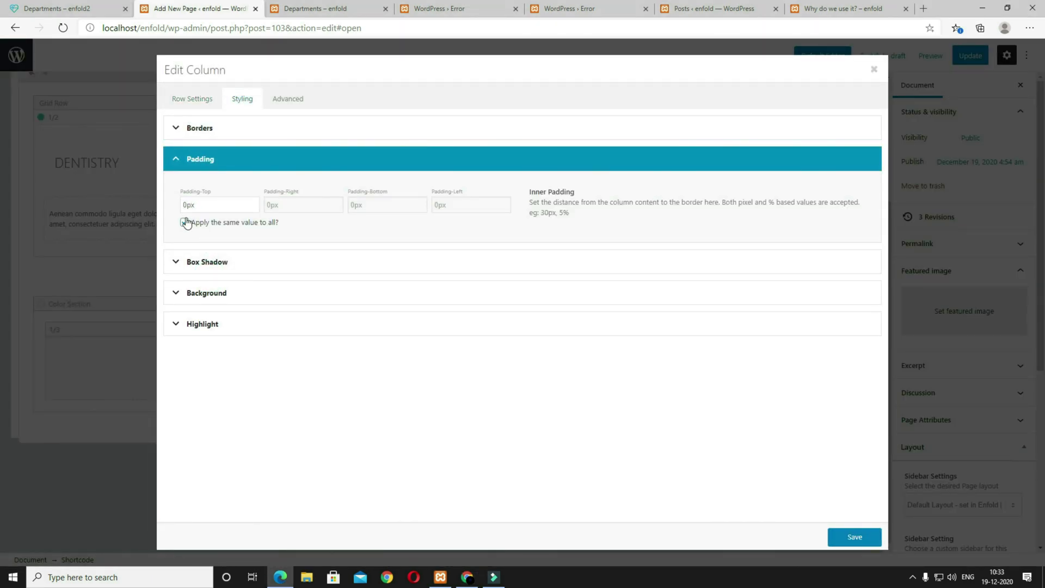
text(0)
click(247, 294)
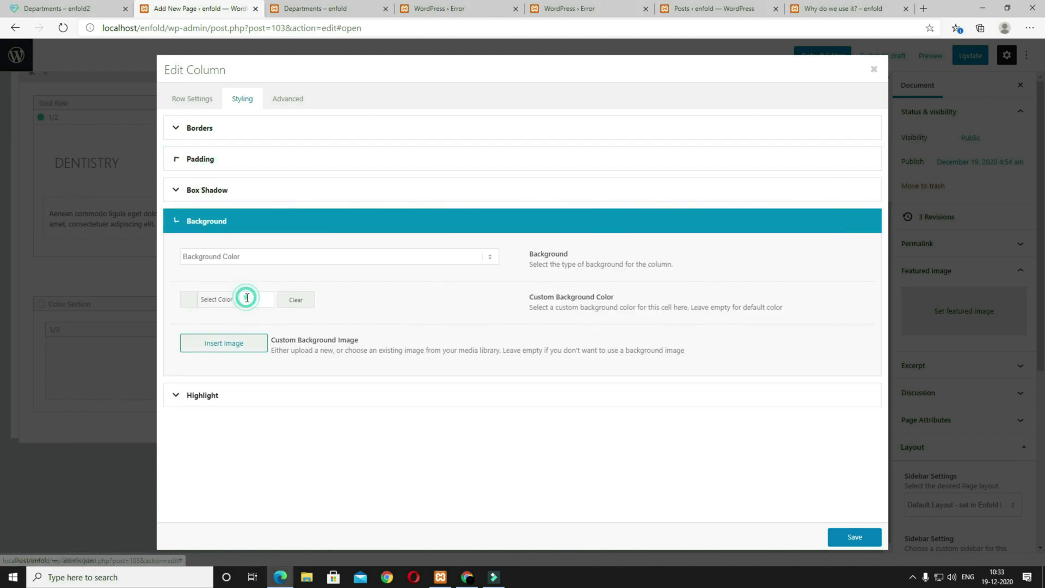
click(272, 260)
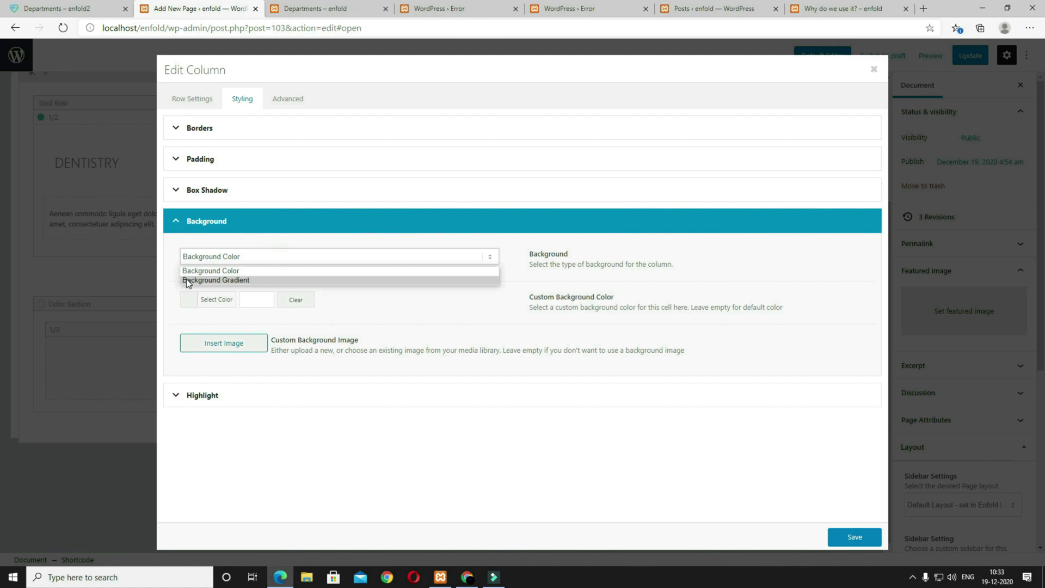
click(222, 278)
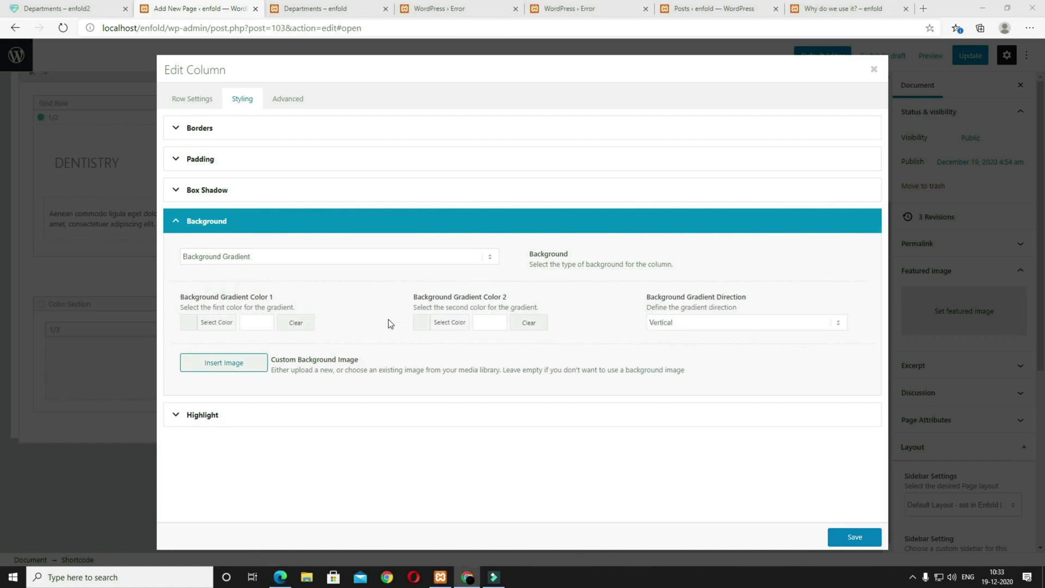
click(262, 327)
click(236, 375)
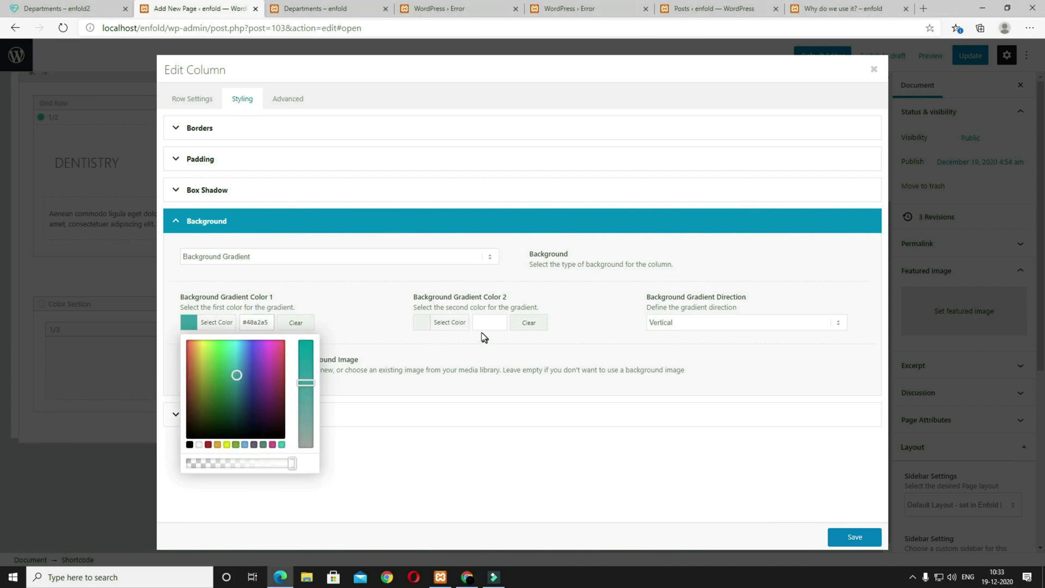
click(504, 321)
text(4fccc3)
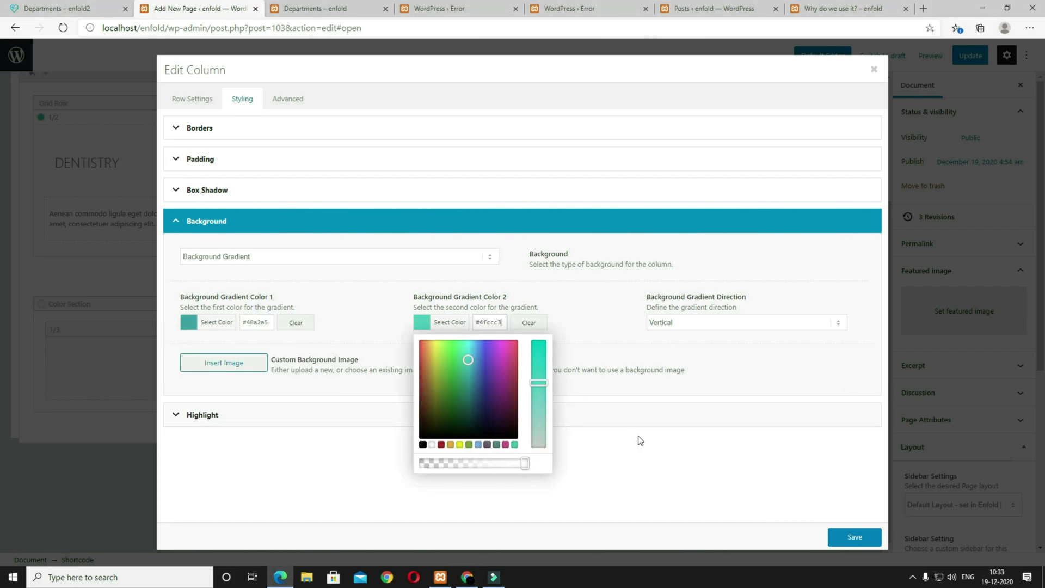
click(848, 536)
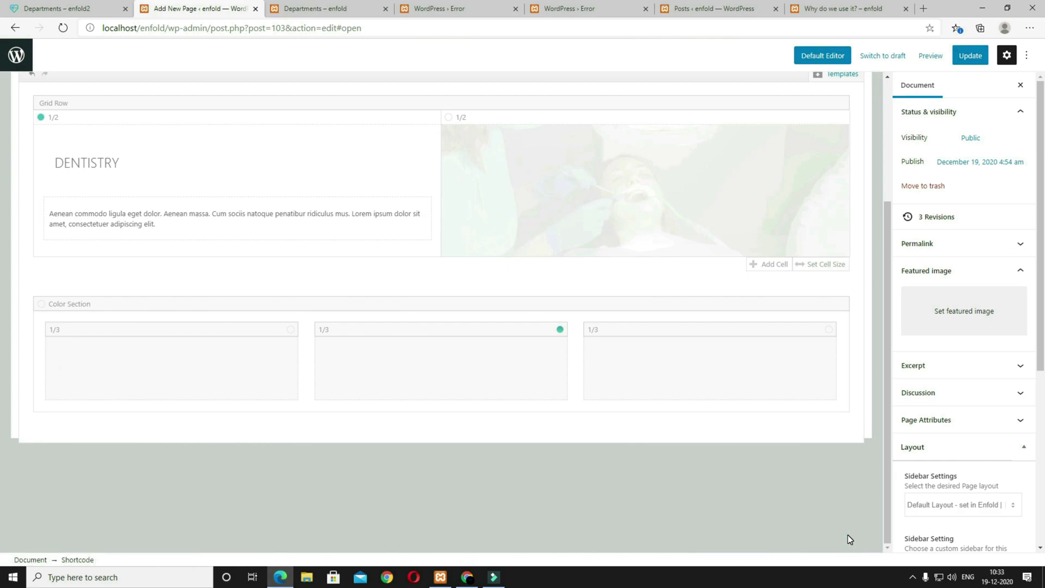
click(59, 8)
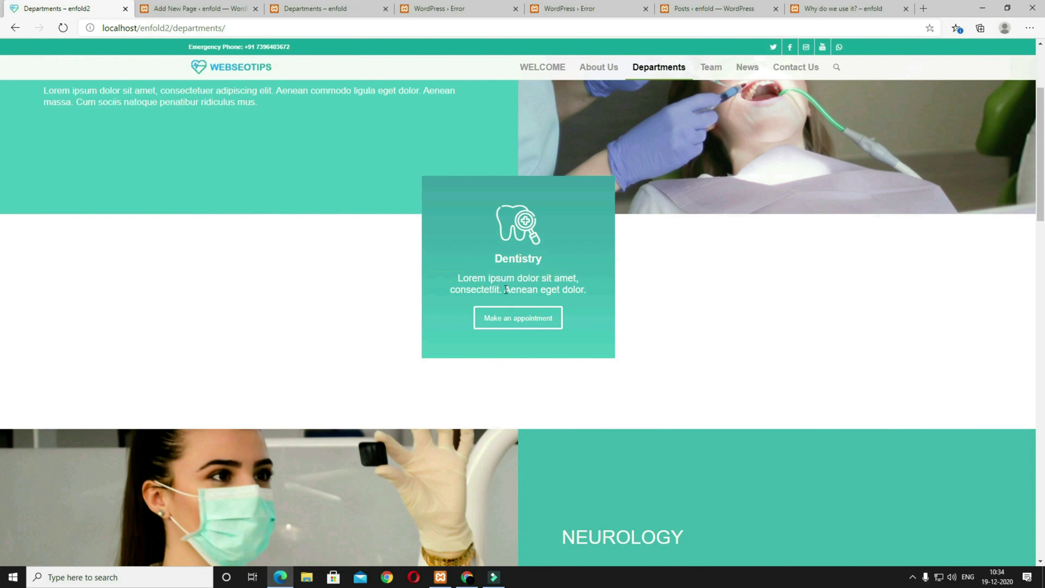
click(186, 14)
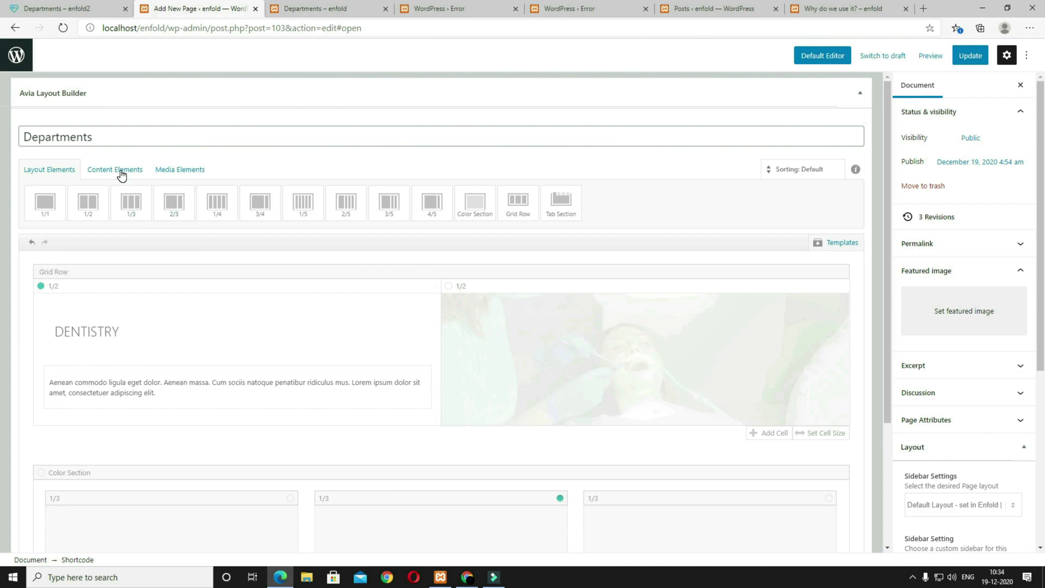
Step: Drop Button, Icon and Text Block elements into the middle one-third column
click(120, 171)
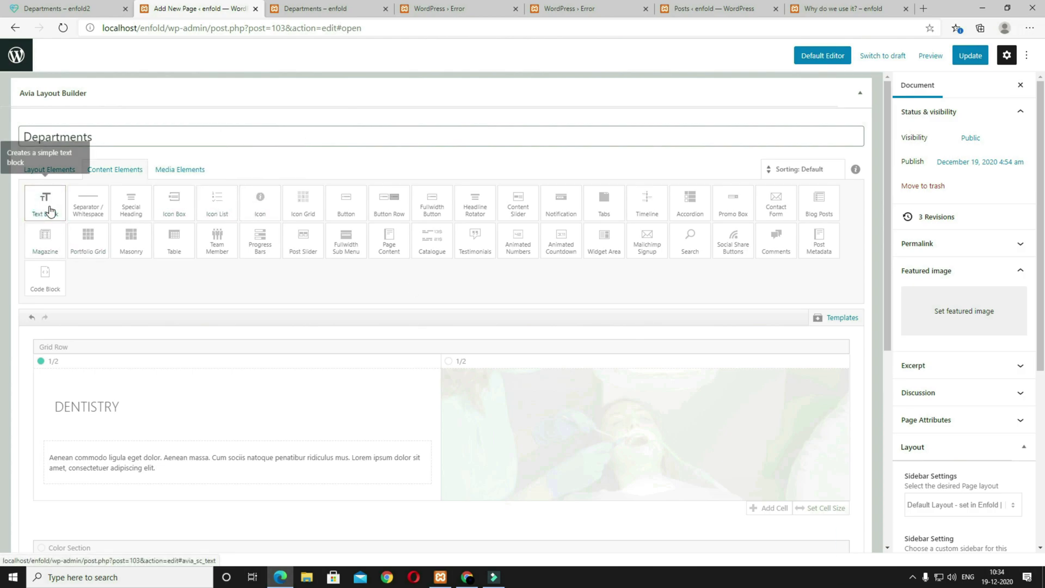
click(342, 212)
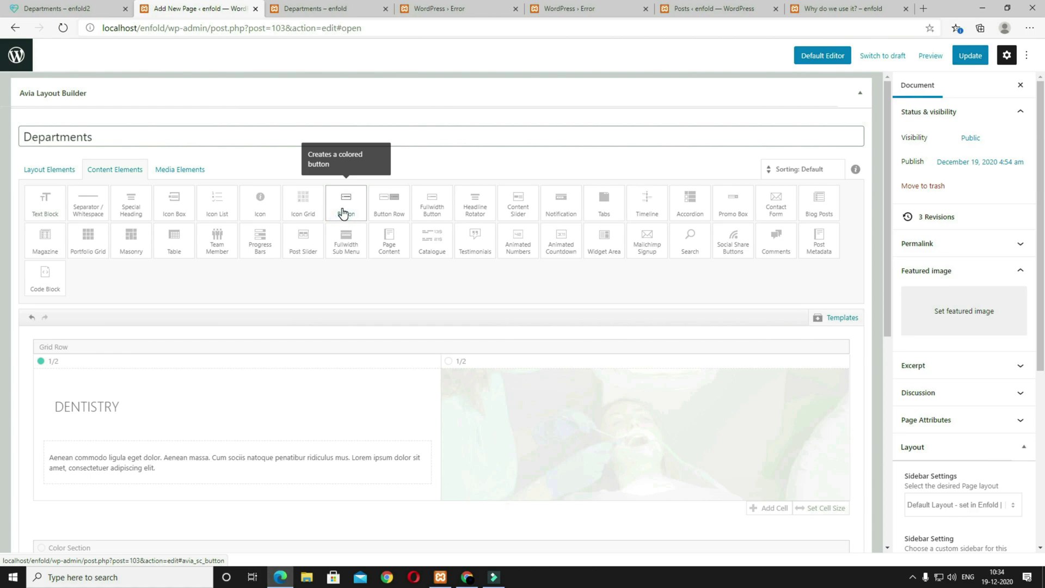
scroll(432, 322, down, 7)
drag(236, 279, 355, 211)
drag(288, 328, 354, 291)
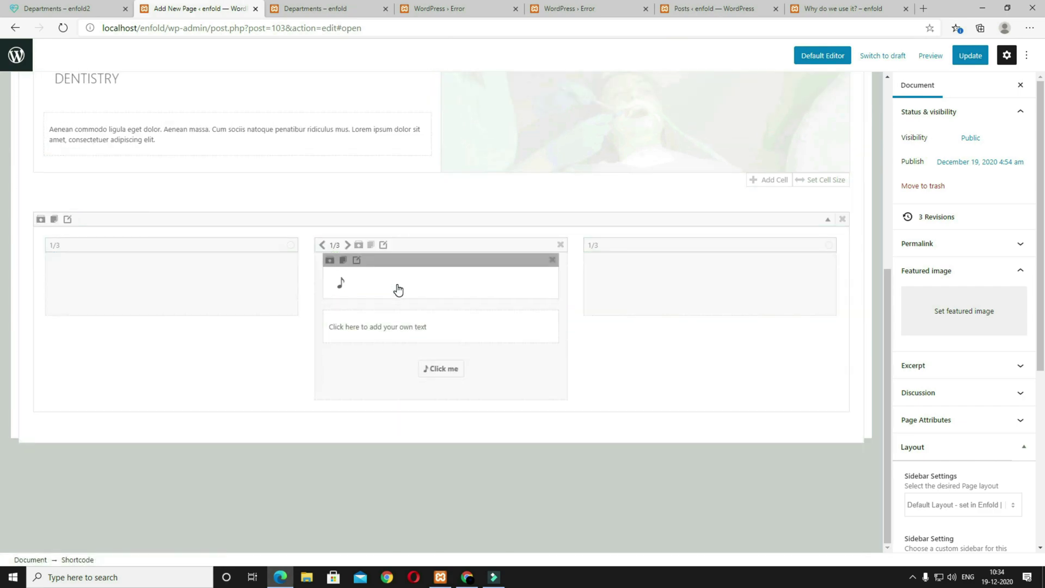
click(365, 286)
Step: Set the icon to a white tooth-with-magnifier and adjust its size
scroll(406, 233, down, 10)
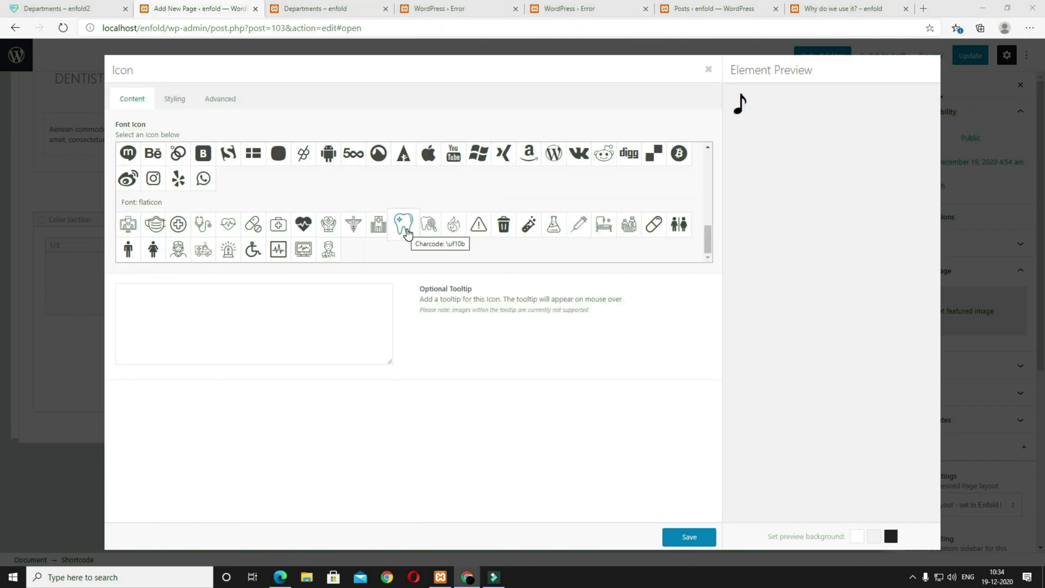
click(407, 233)
click(40, 10)
click(196, 12)
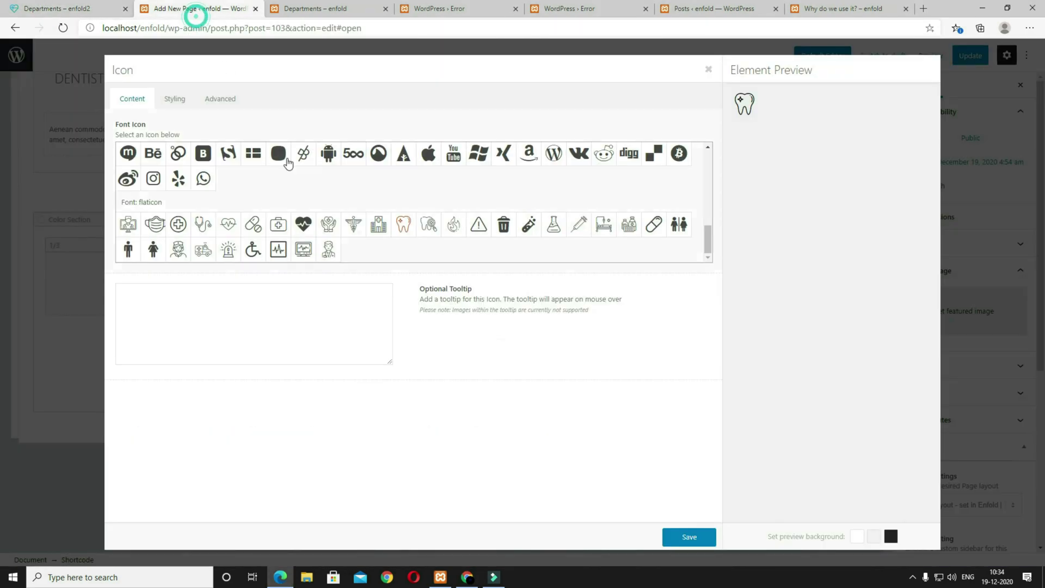
click(428, 224)
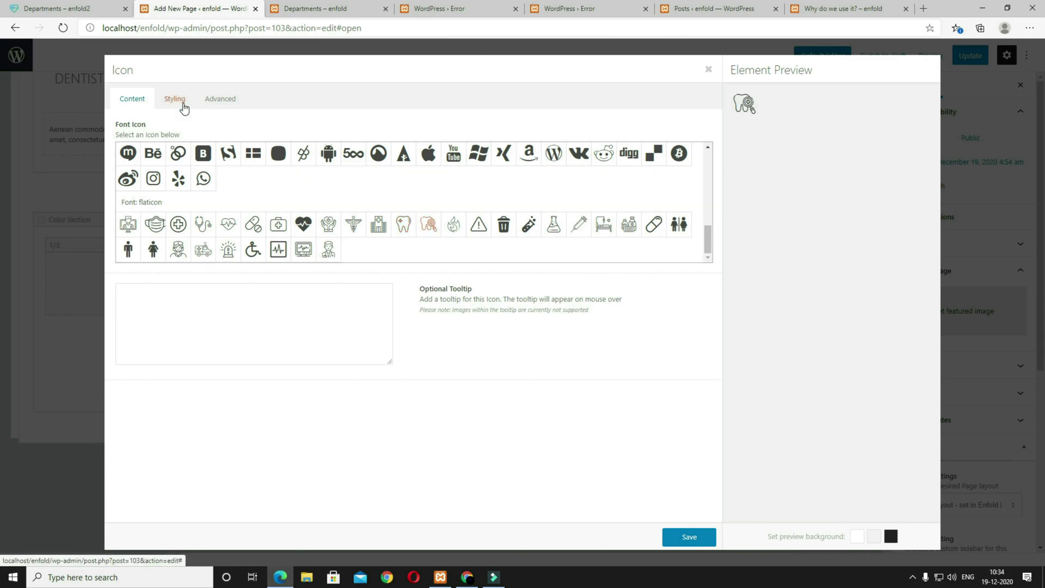
click(183, 107)
click(170, 221)
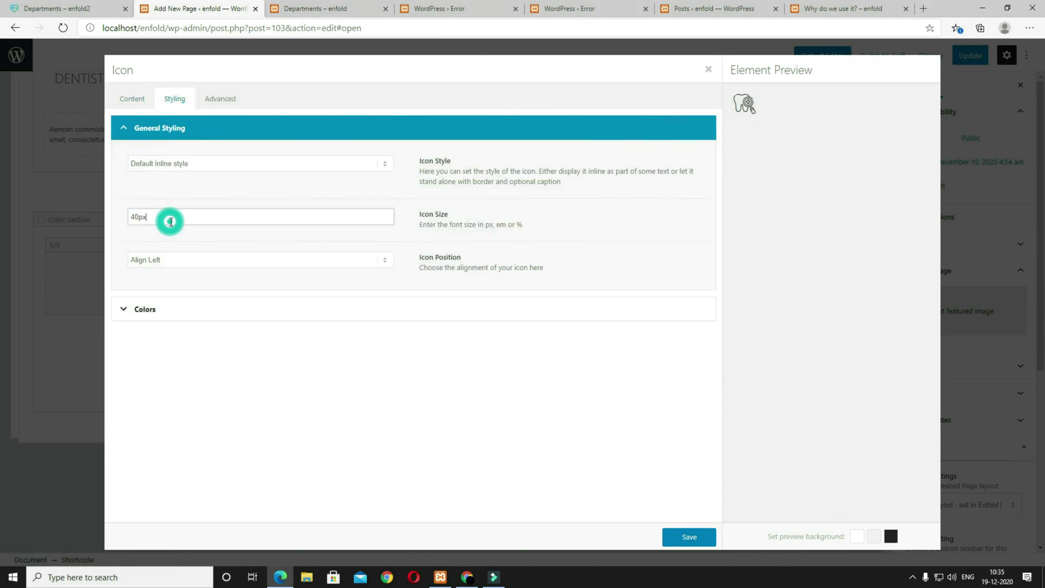
click(135, 218)
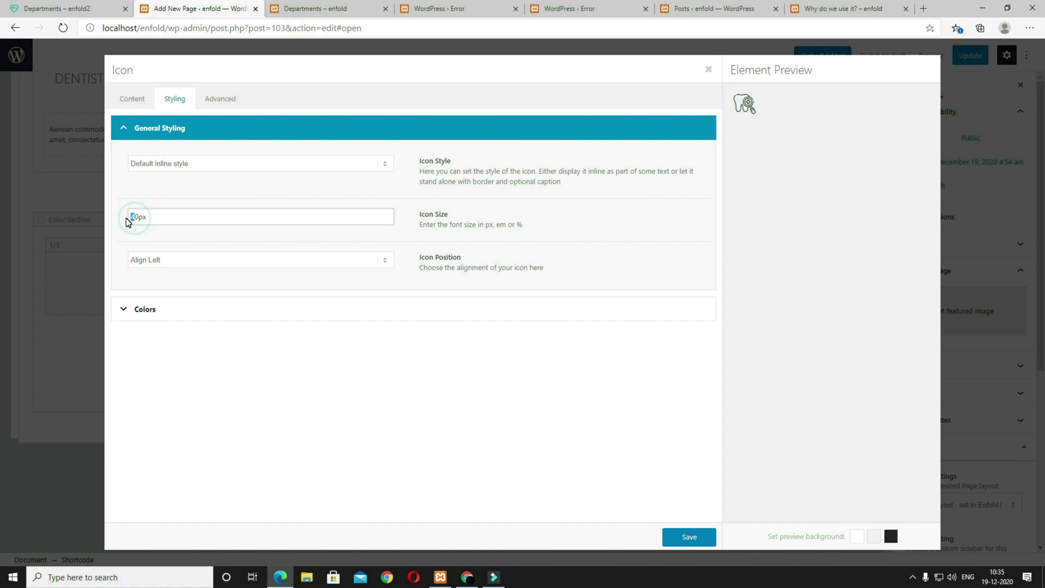
click(268, 315)
click(210, 194)
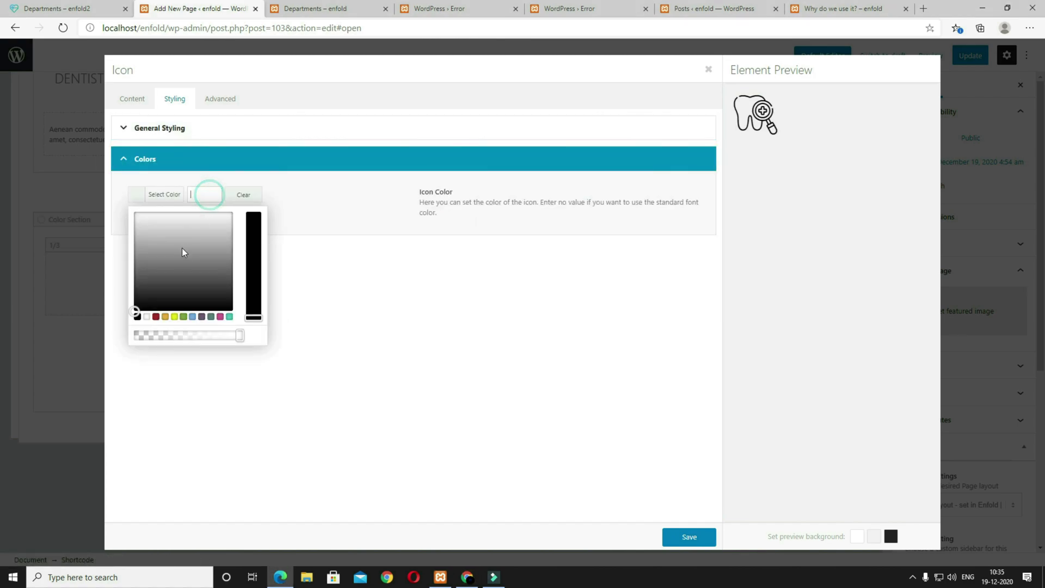
click(147, 316)
click(338, 366)
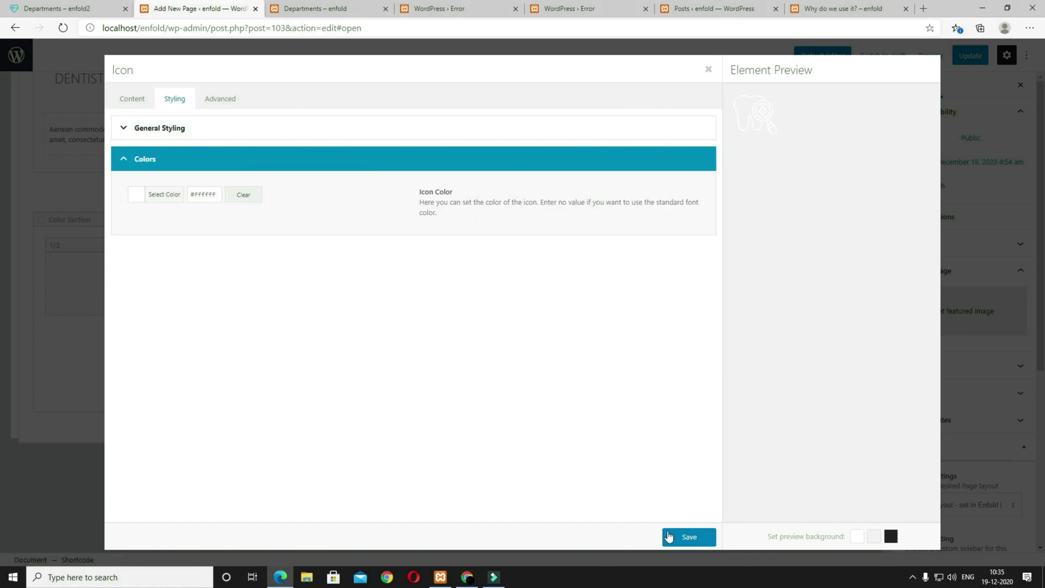
click(687, 537)
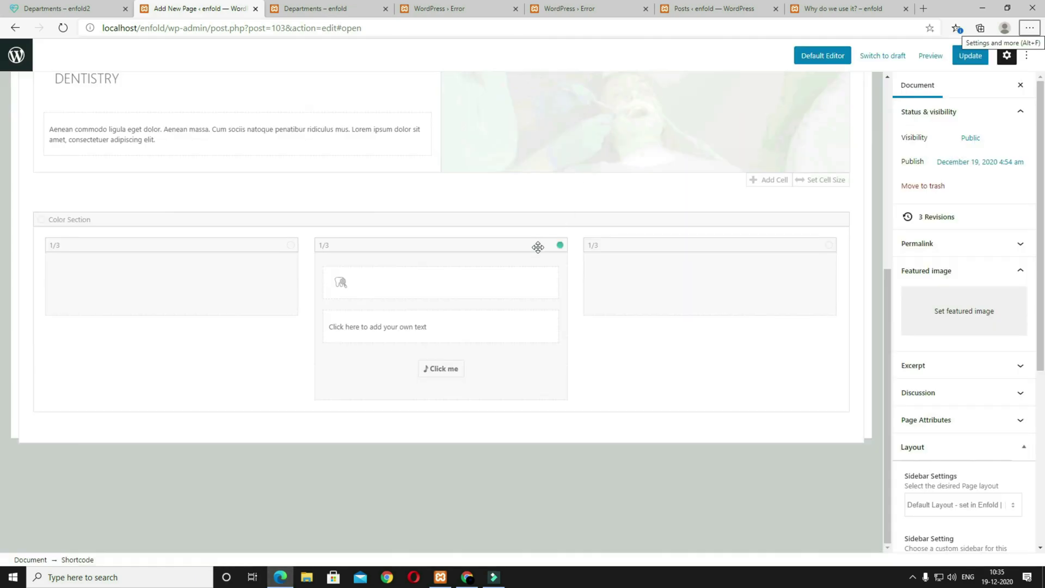
Step: Replace the text block's placeholder with the pasted Dentistry heading and paragraph
click(497, 329)
click(518, 348)
key(ctrl+a)
text(Dentistry Lorem ipsum dolor sit amet, consectetlit. Aenean eget dolor.)
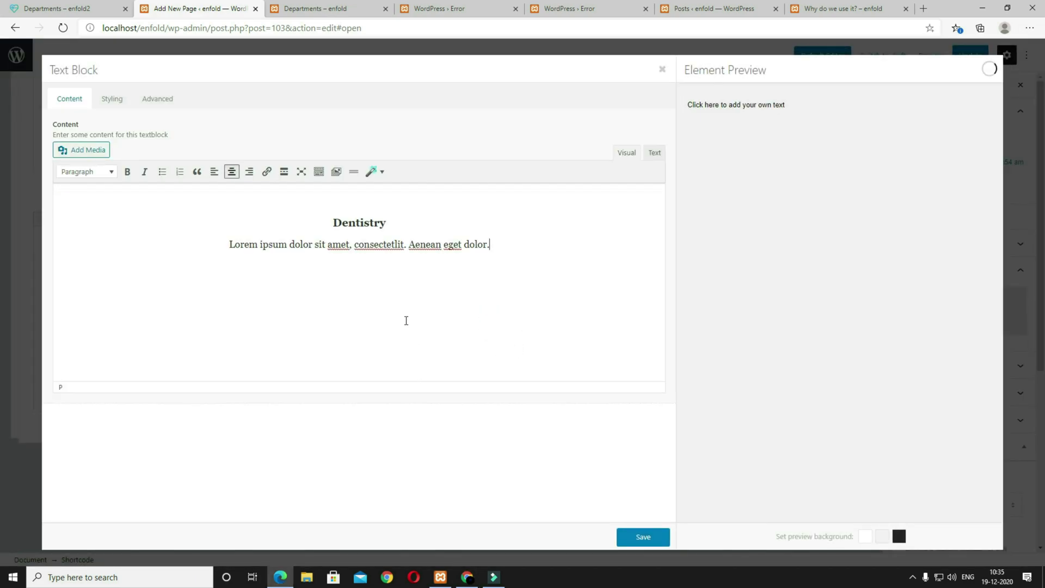
Step: Set the text block's custom font colour to white and save
click(112, 99)
click(134, 256)
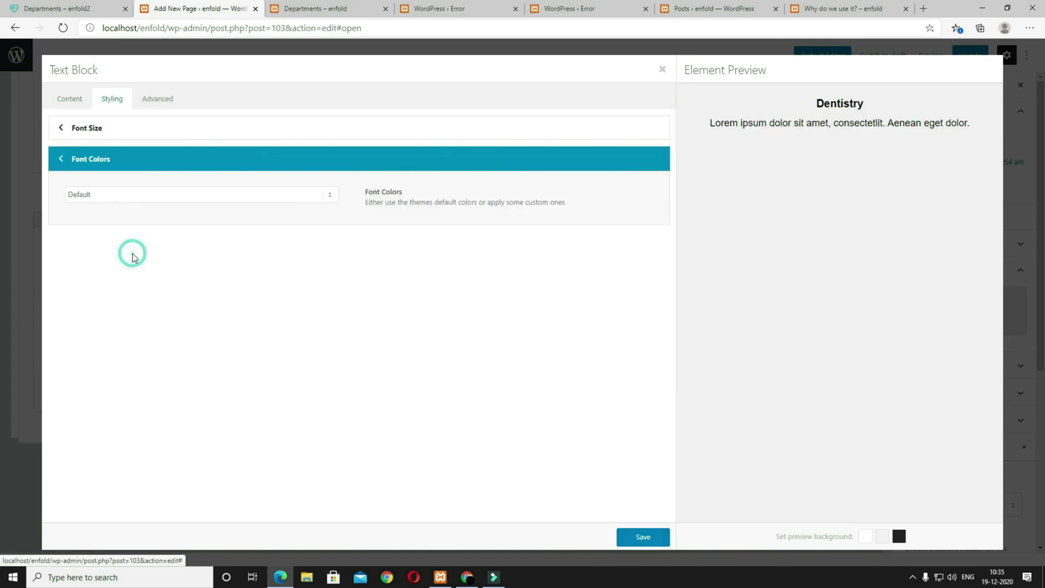
click(109, 197)
click(110, 219)
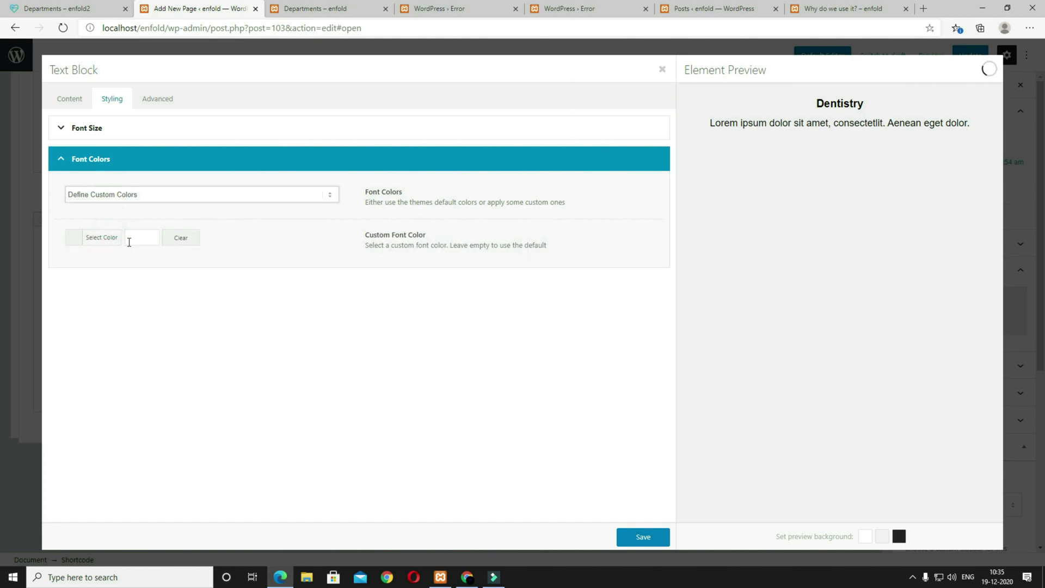
click(133, 236)
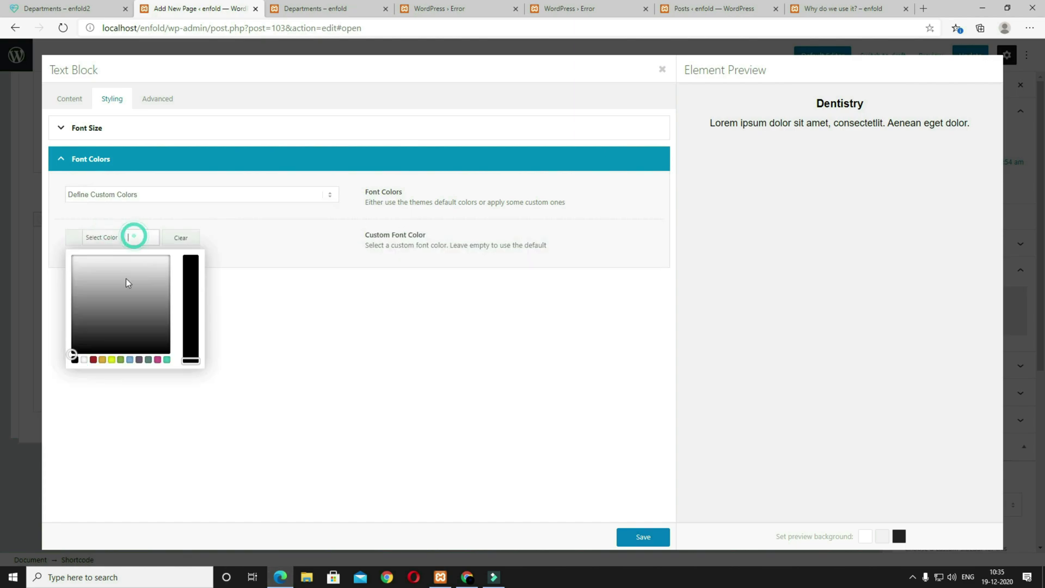
click(83, 361)
click(643, 535)
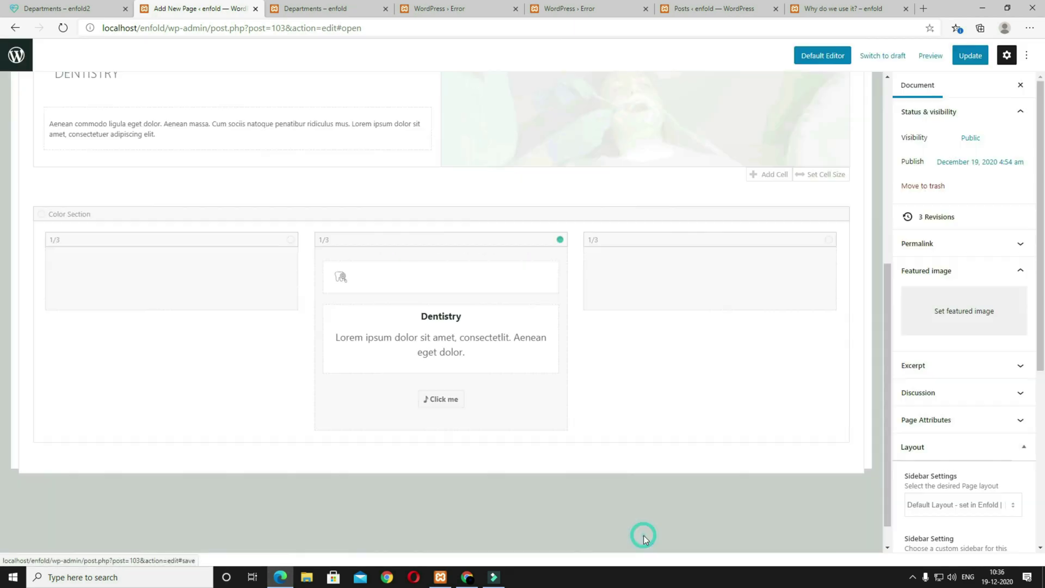
Step: Relabel the button 'Make an appointment' and remove its icon
click(522, 405)
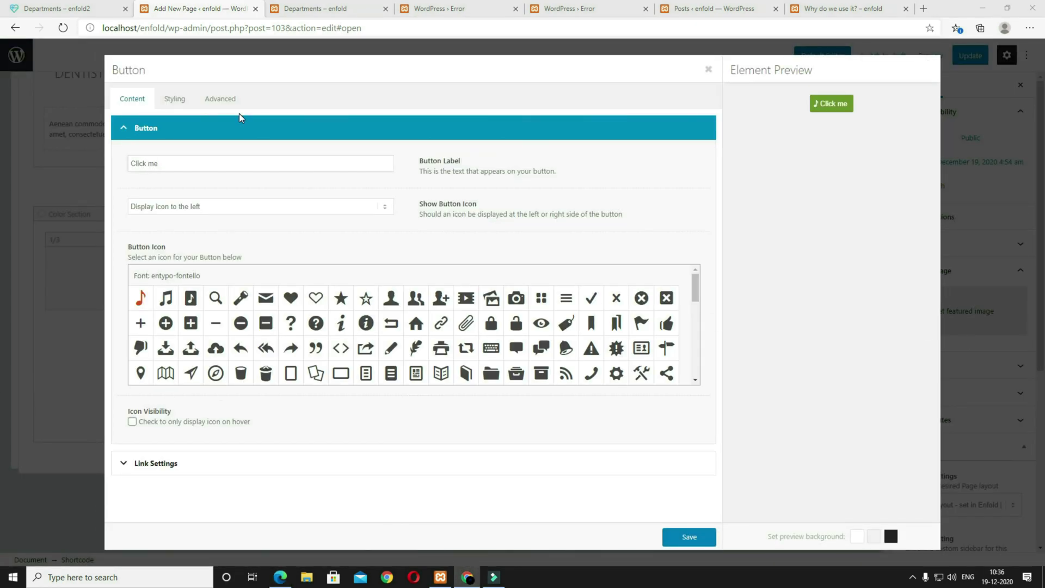
triple_click(189, 163)
text(Make an appointment)
click(171, 214)
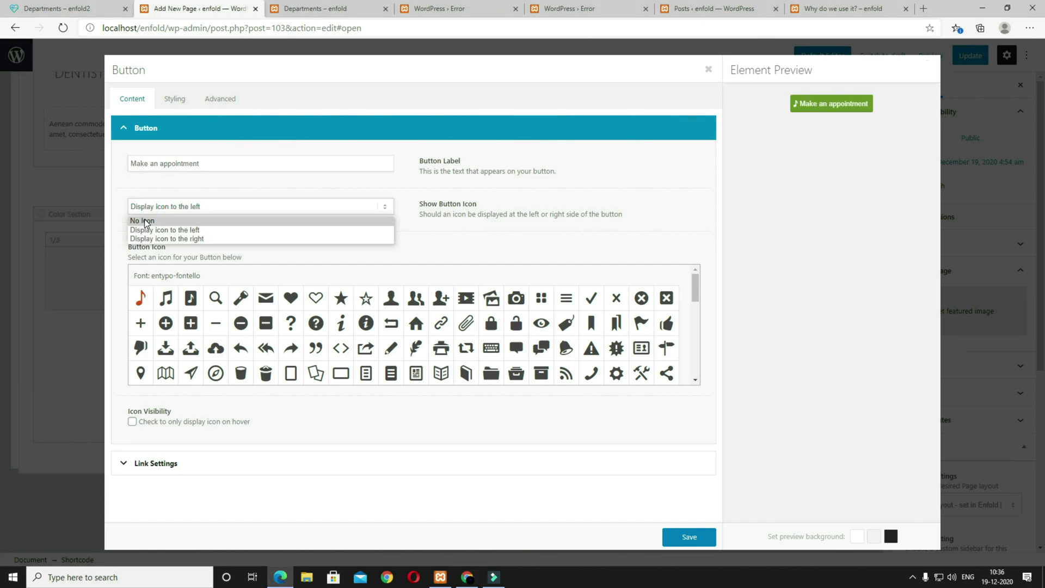
click(148, 221)
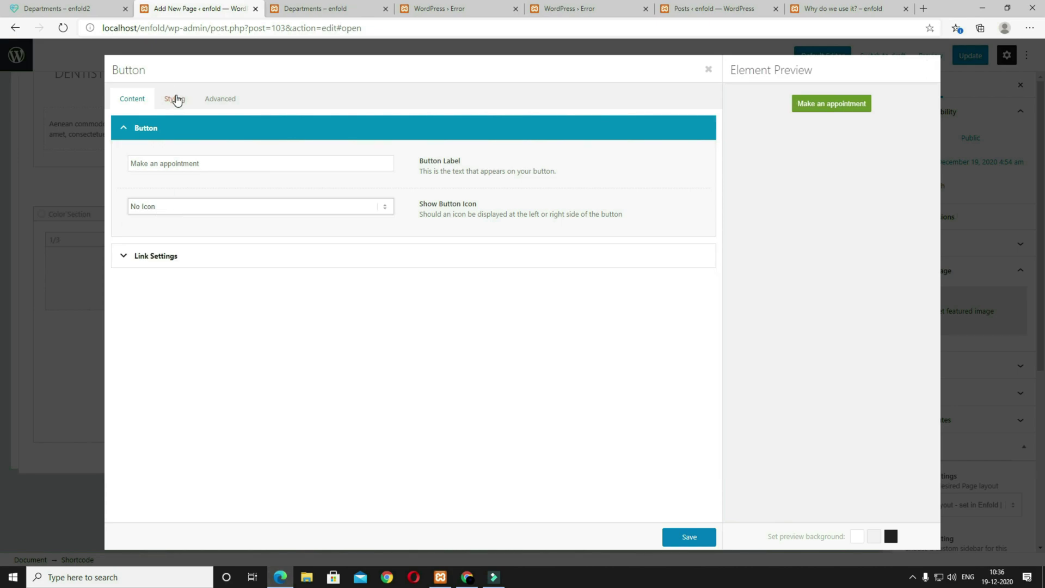
Step: Make the button Medium size and Light Transparent, save, and update the page
click(174, 99)
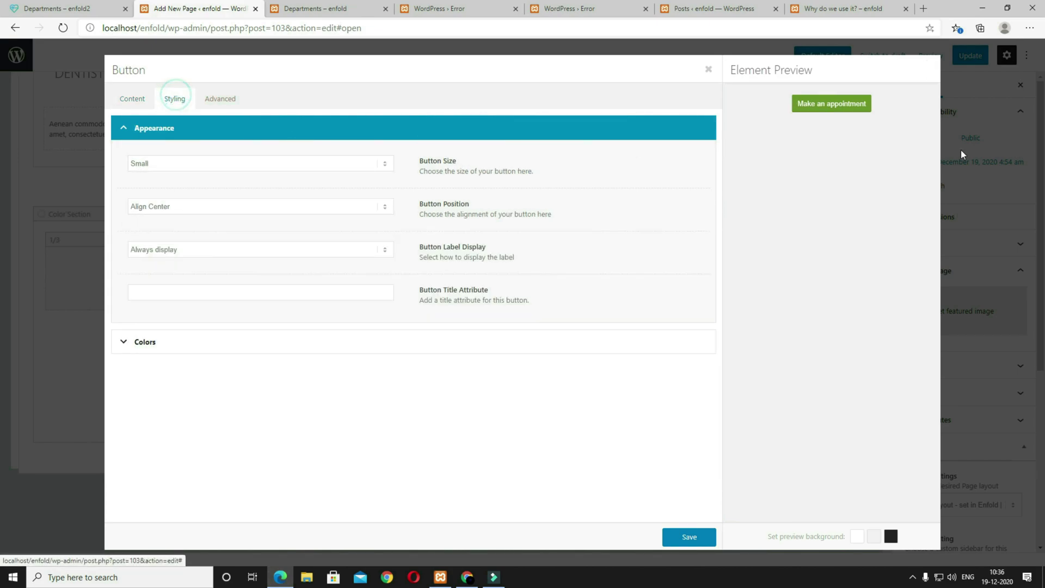
click(167, 166)
click(168, 182)
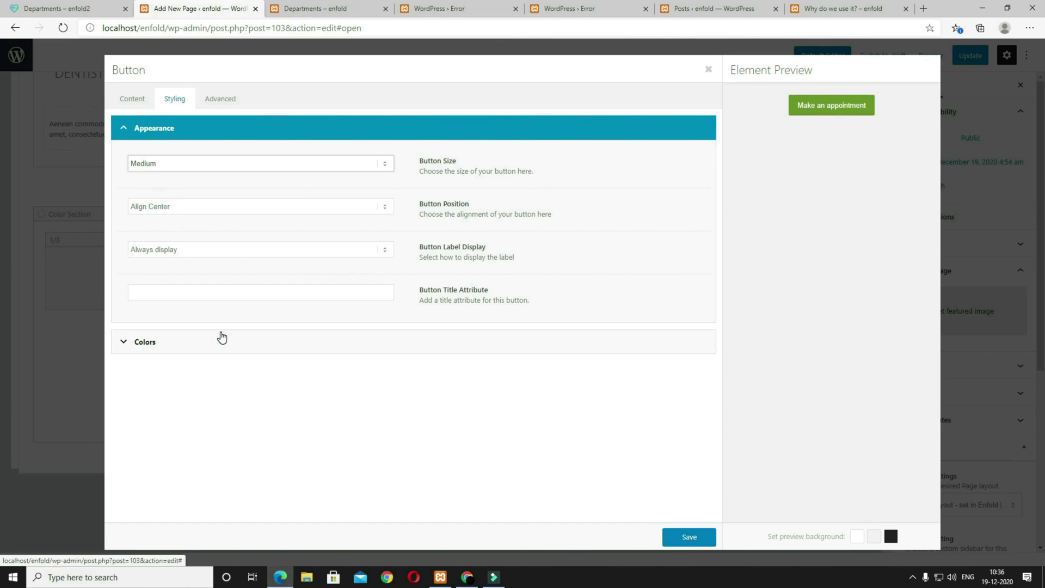
click(197, 349)
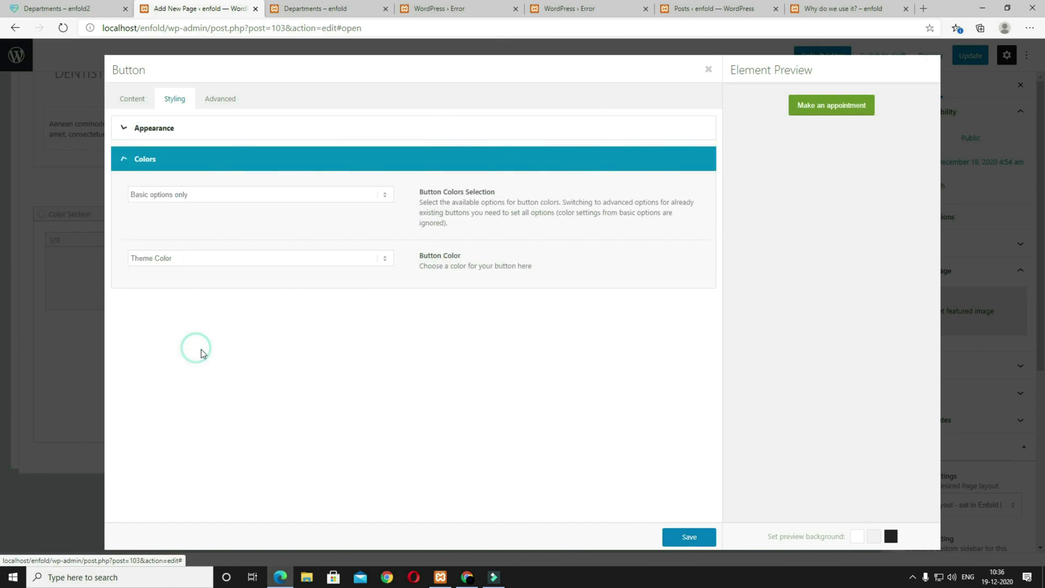
click(208, 258)
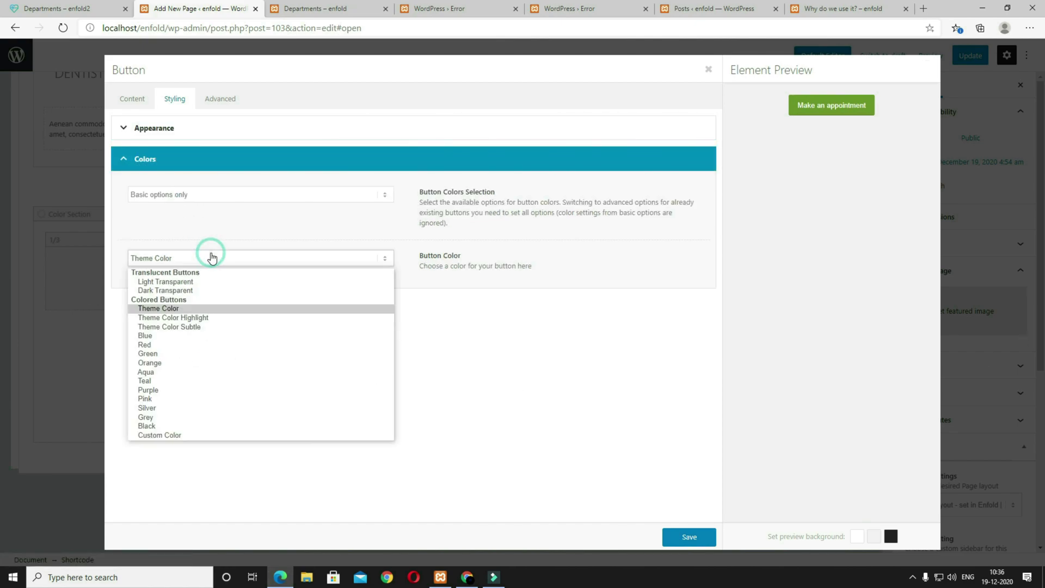
click(210, 282)
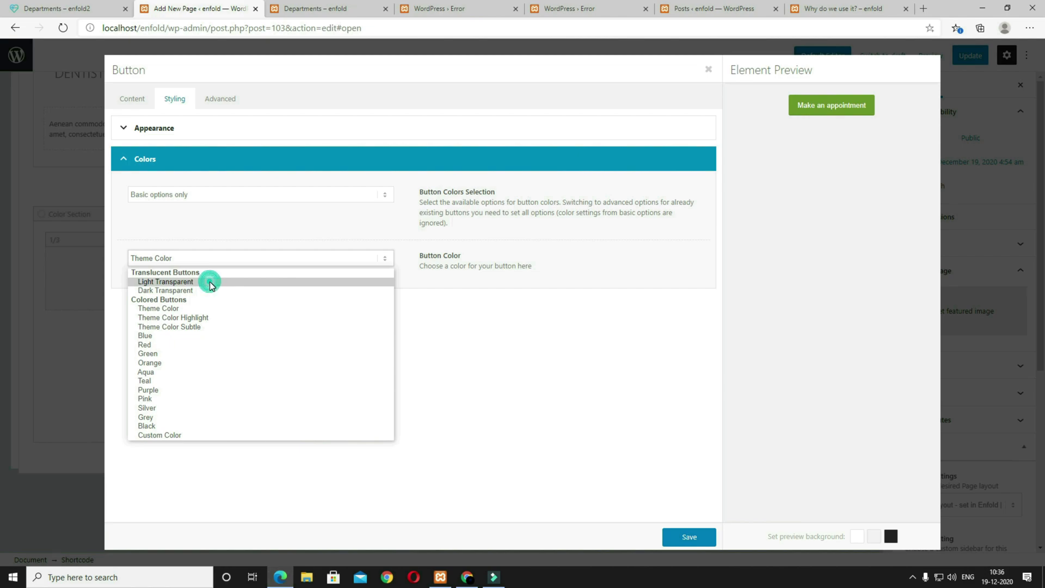
click(695, 544)
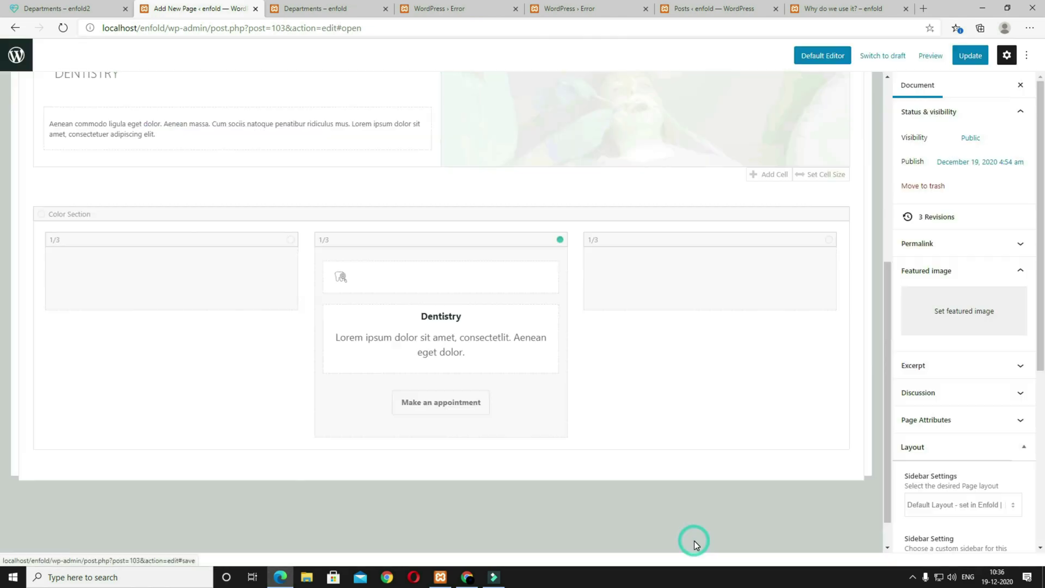
click(969, 55)
Step: Preview the Departments page with the new appointment button
click(919, 61)
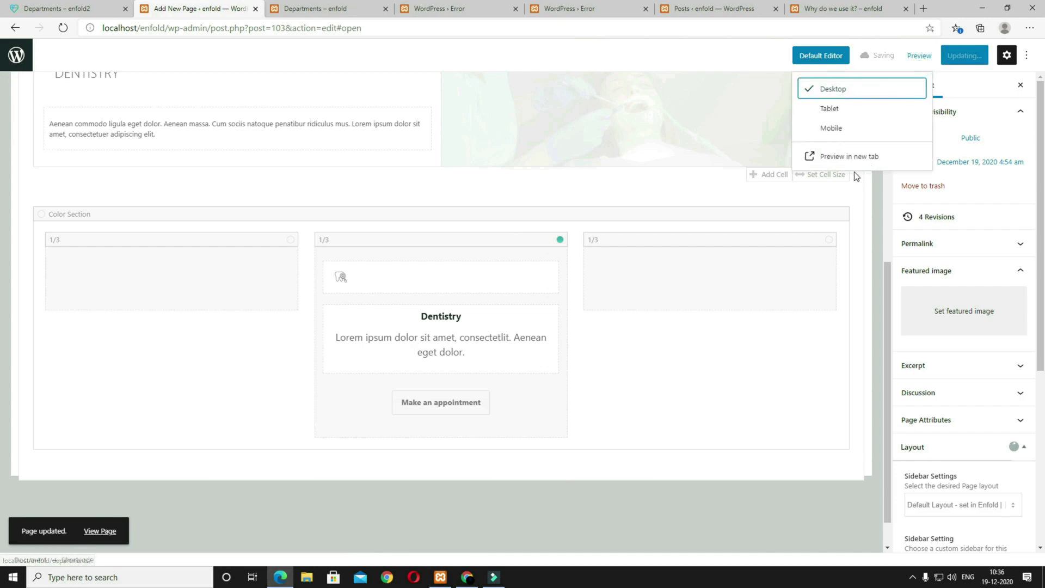
click(853, 157)
scroll(766, 375, down, 4)
scroll(766, 381, up, 4)
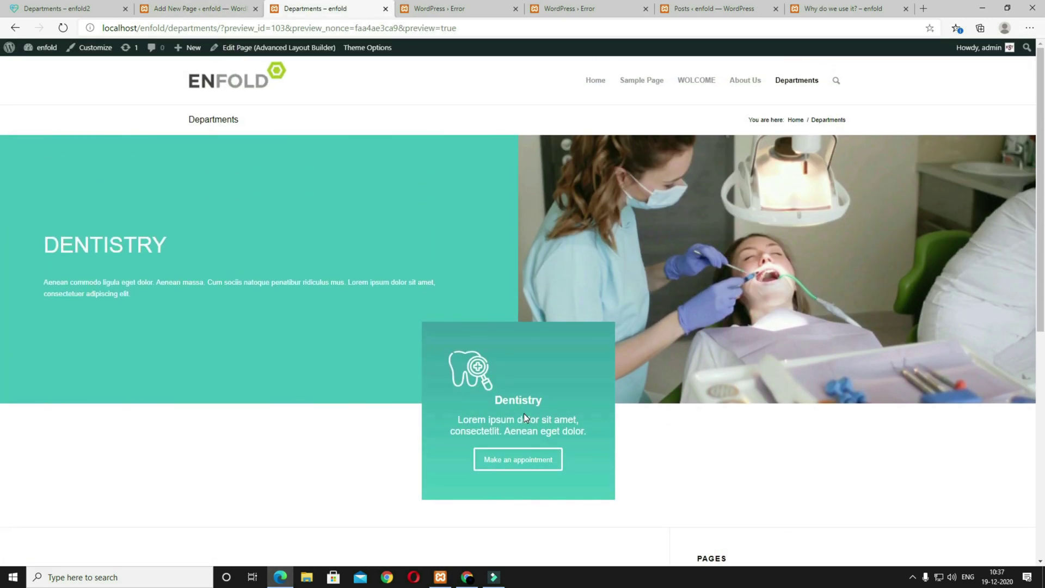
click(216, 9)
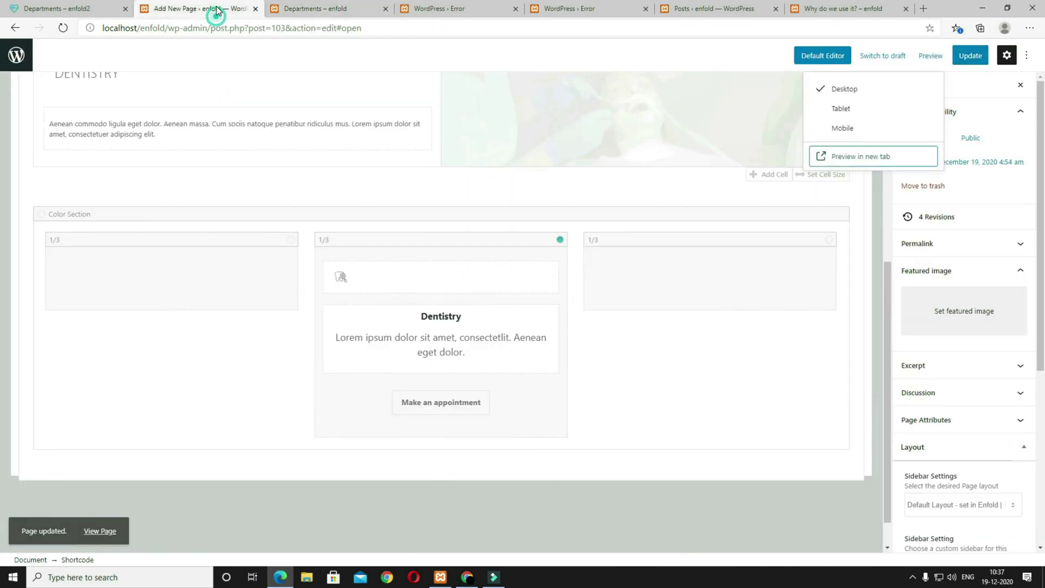
Step: Align the dentistry icon to the centre, update the page and preview it
click(404, 283)
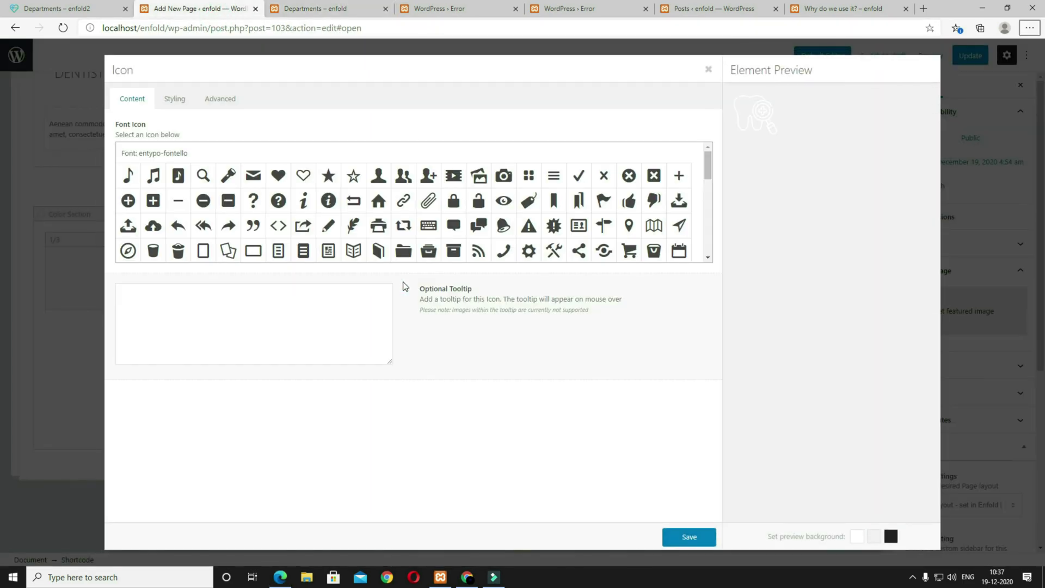
click(180, 106)
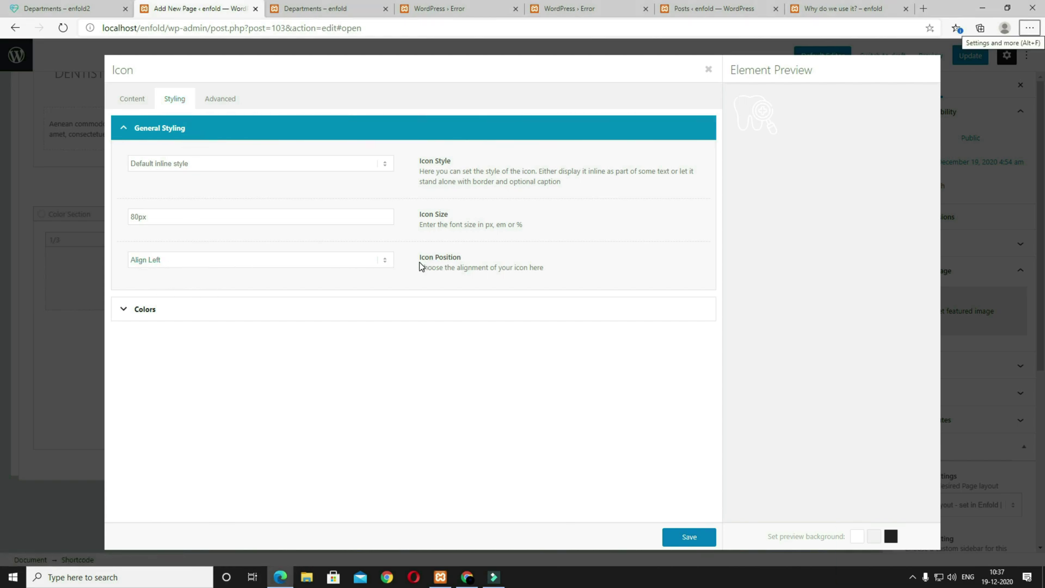
click(349, 267)
click(297, 283)
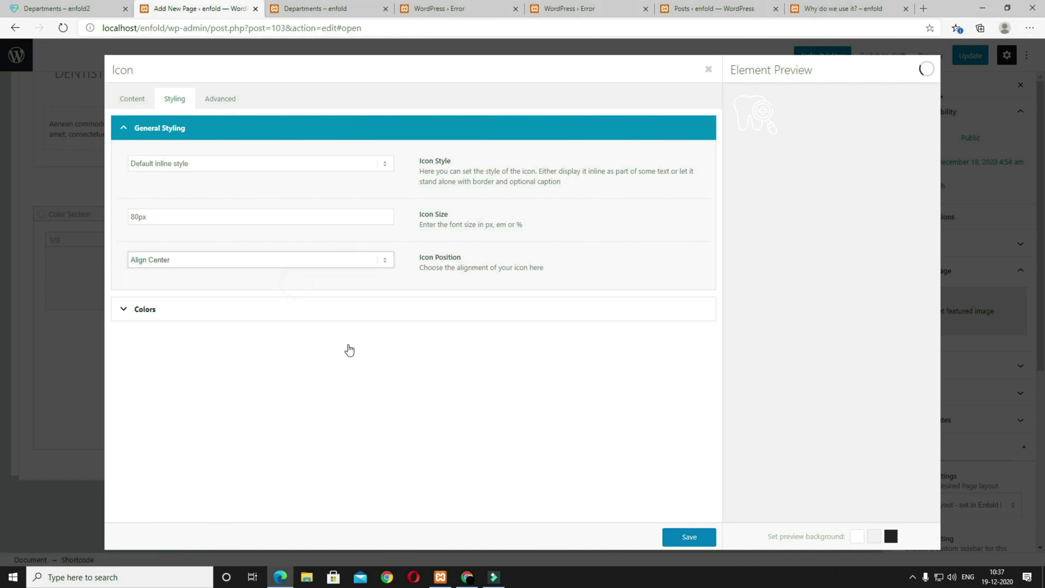
click(685, 538)
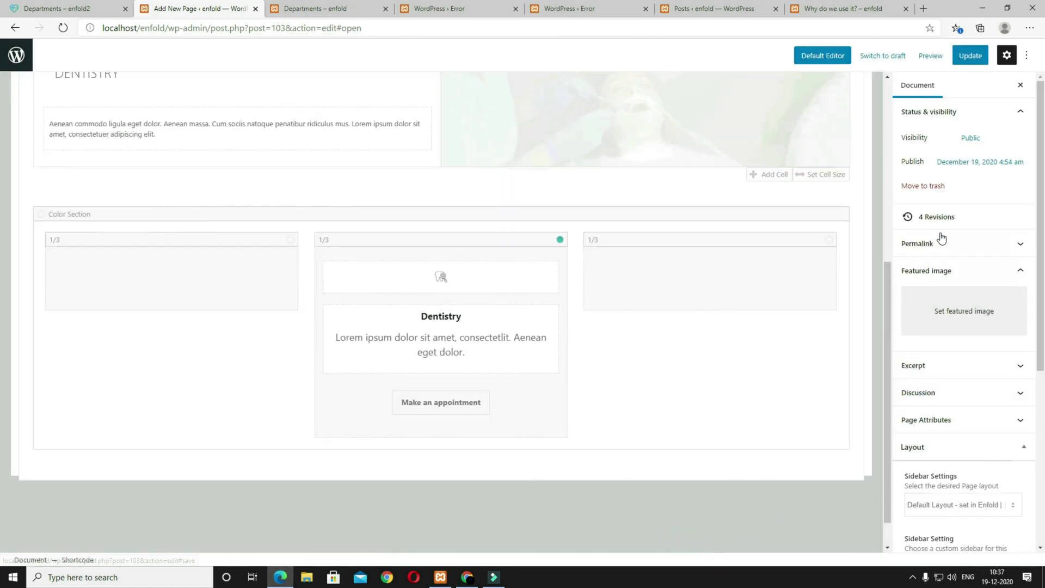
click(972, 61)
click(918, 55)
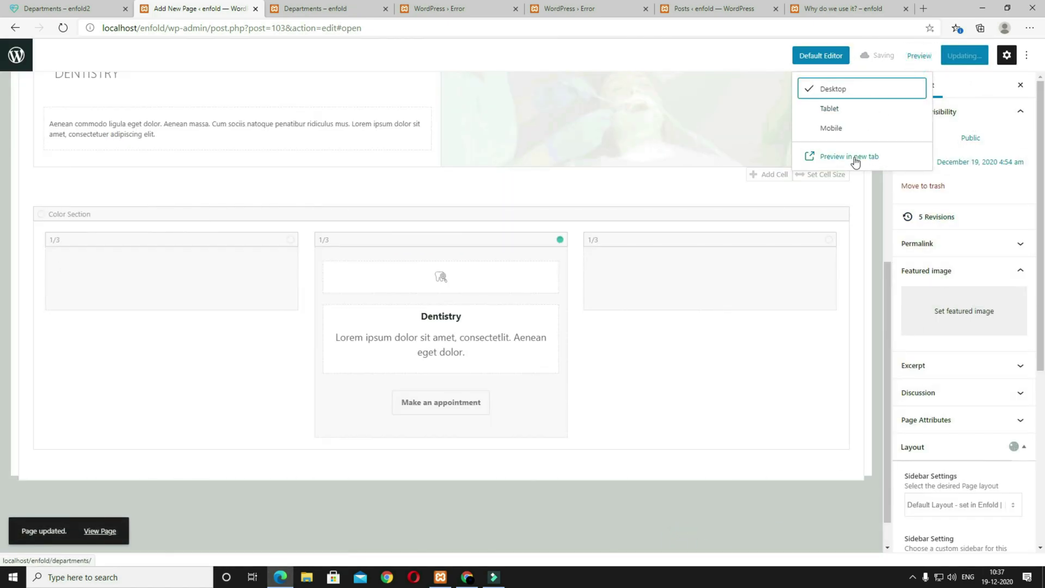
click(853, 156)
scroll(569, 442, down, 4)
scroll(570, 441, up, 3)
scroll(569, 446, up, 1)
click(196, 8)
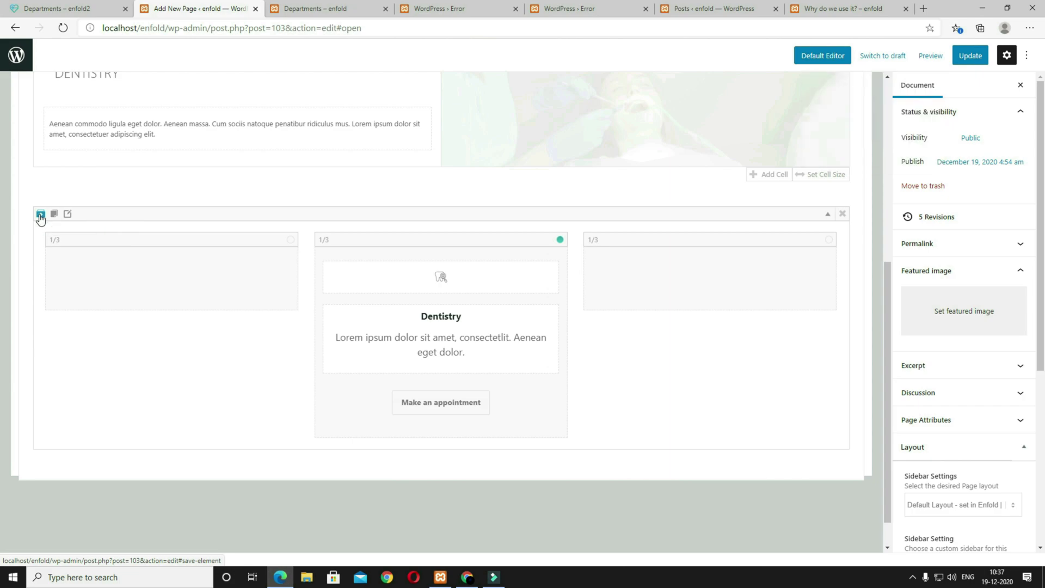
Step: Save the colour section as template 'Departments icon box' and check the reference page
click(40, 214)
text(Departments icon box)
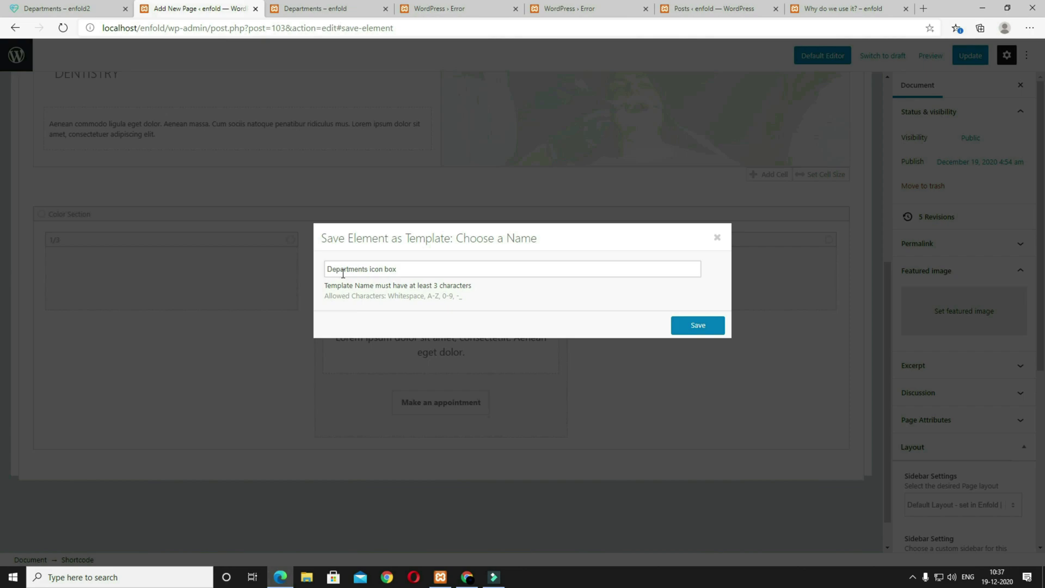
click(698, 327)
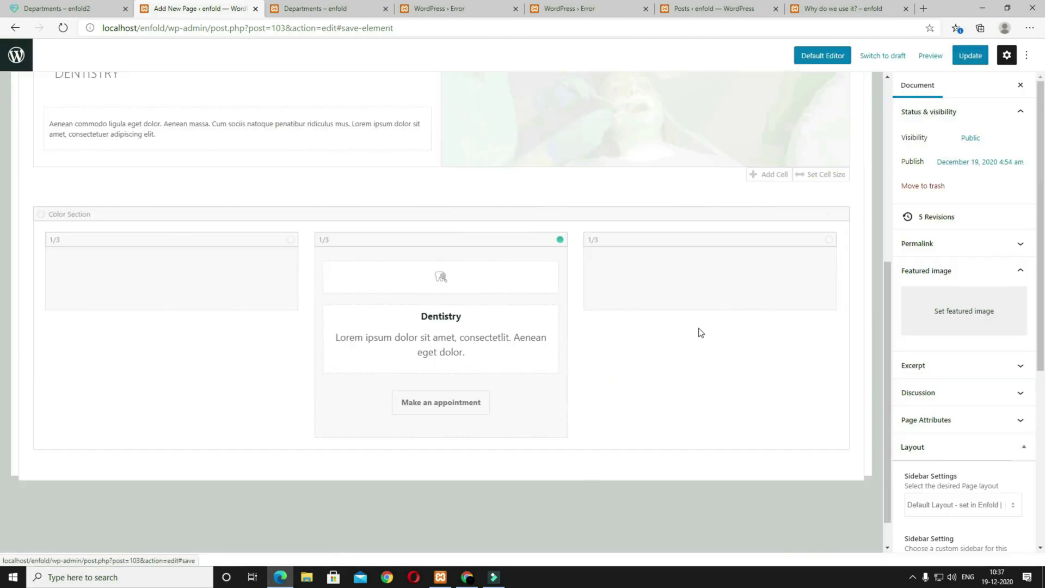
click(79, 8)
scroll(460, 327, down, 5)
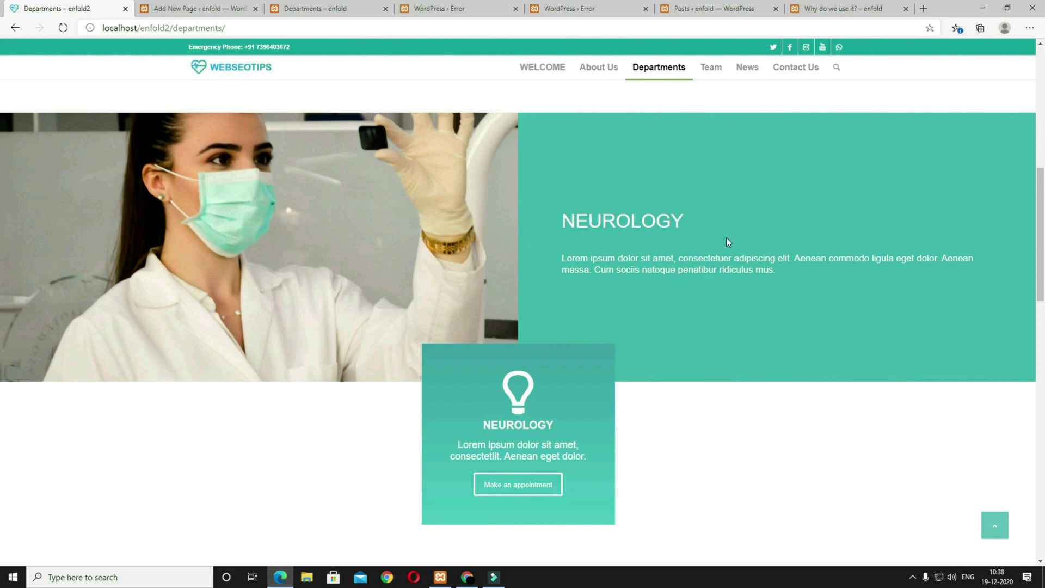
click(207, 13)
Step: Add the 'right text left image' grid row template to the page
click(845, 321)
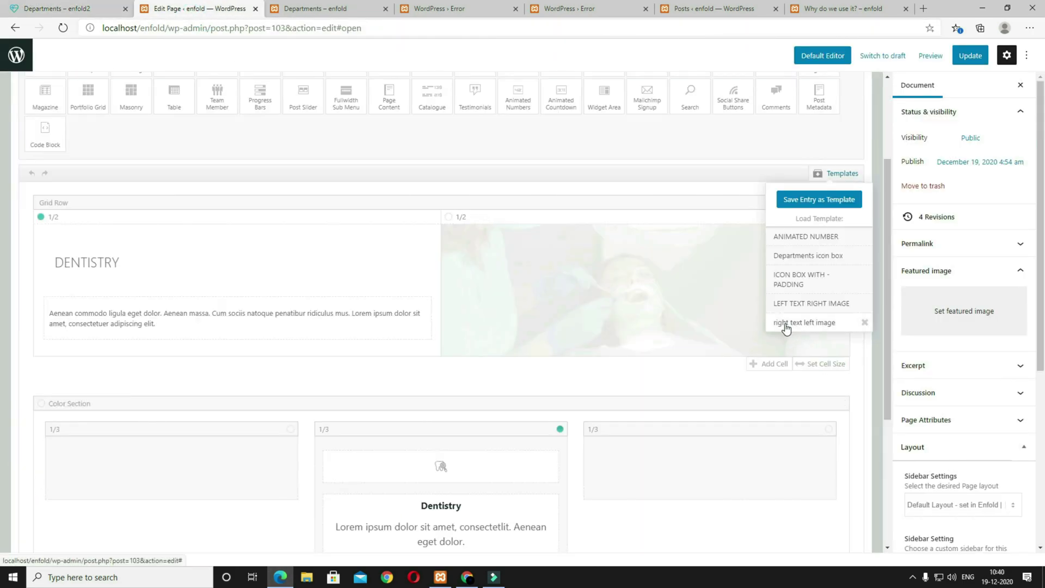
click(815, 323)
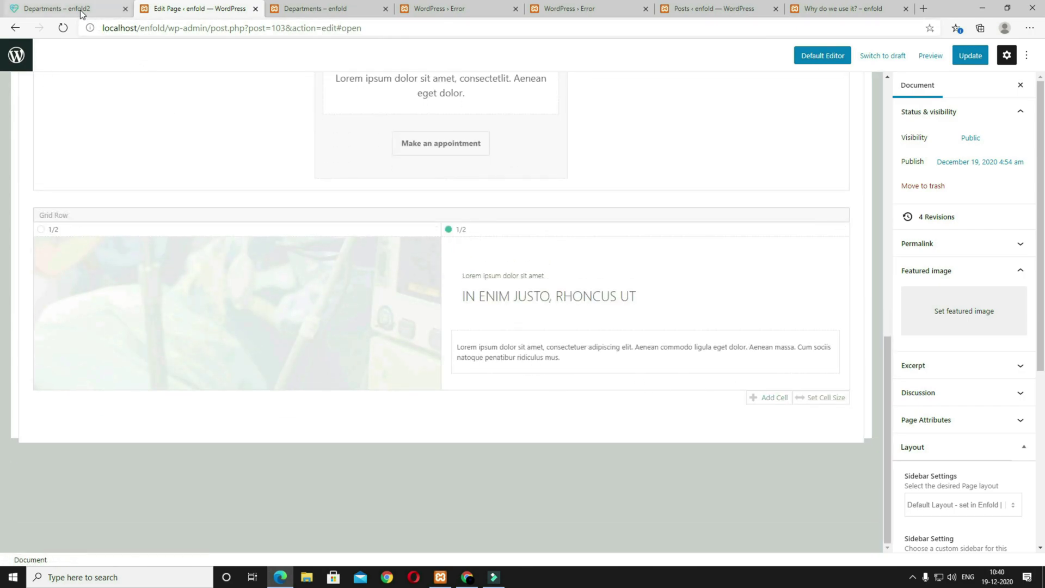
click(84, 9)
scroll(345, 390, down, 3)
scroll(327, 373, up, 4)
click(181, 13)
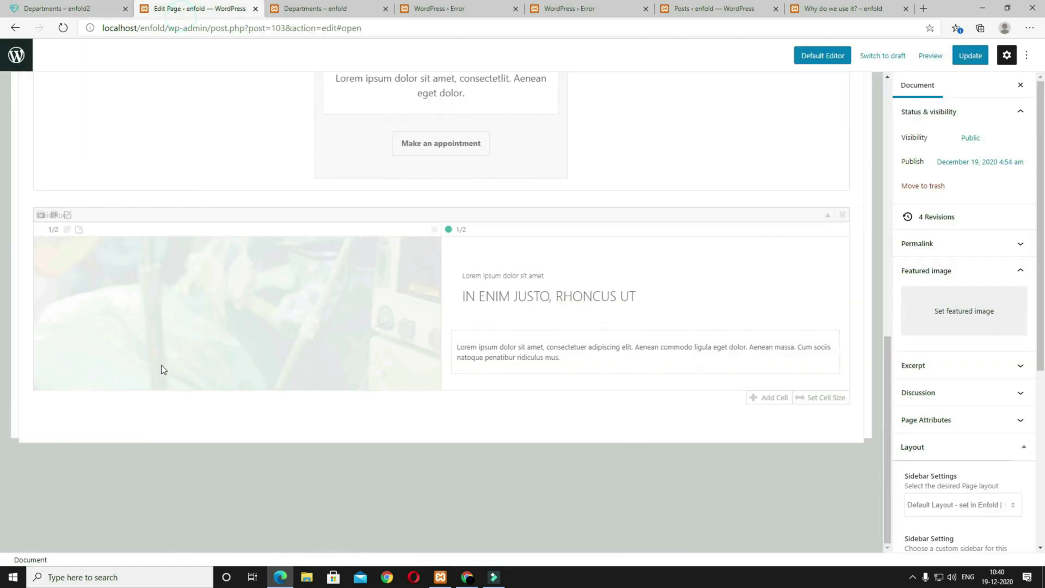
Step: Set the NEUROLOGY doctor photo as the left cell's Featured Large background, anchored Top Center
click(79, 229)
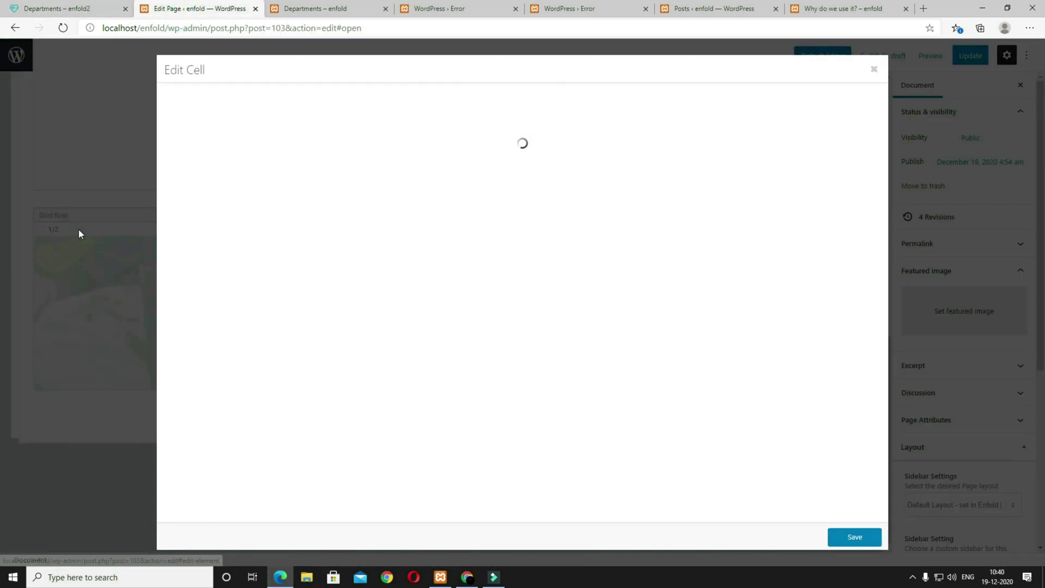
click(223, 100)
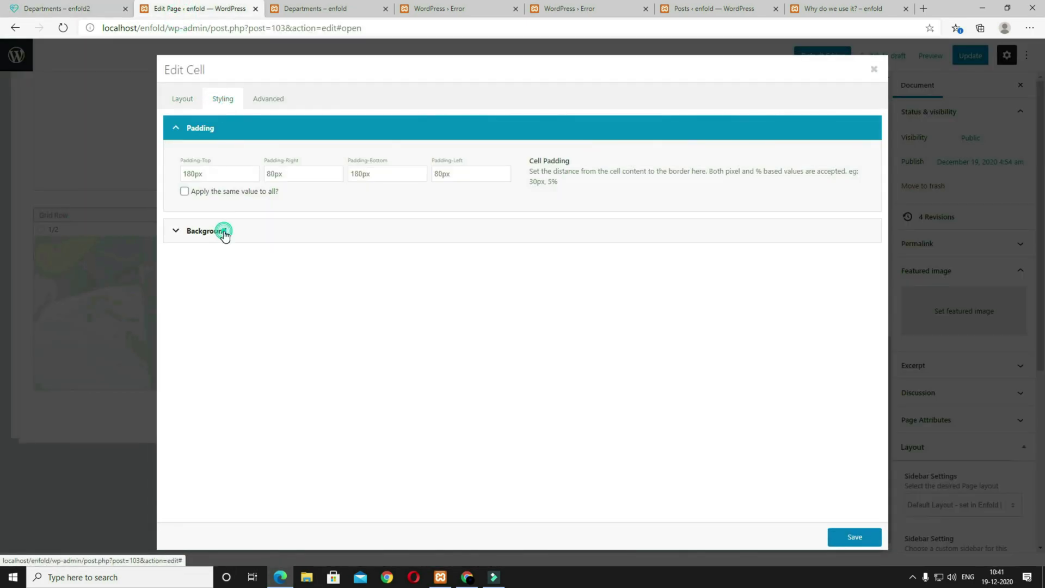
click(224, 233)
click(217, 280)
click(486, 199)
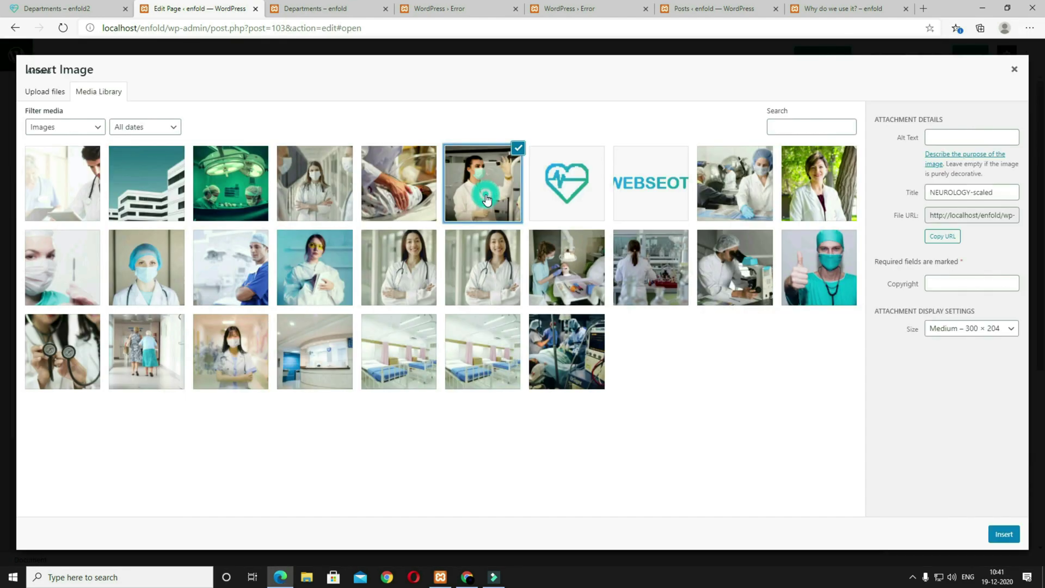
click(975, 330)
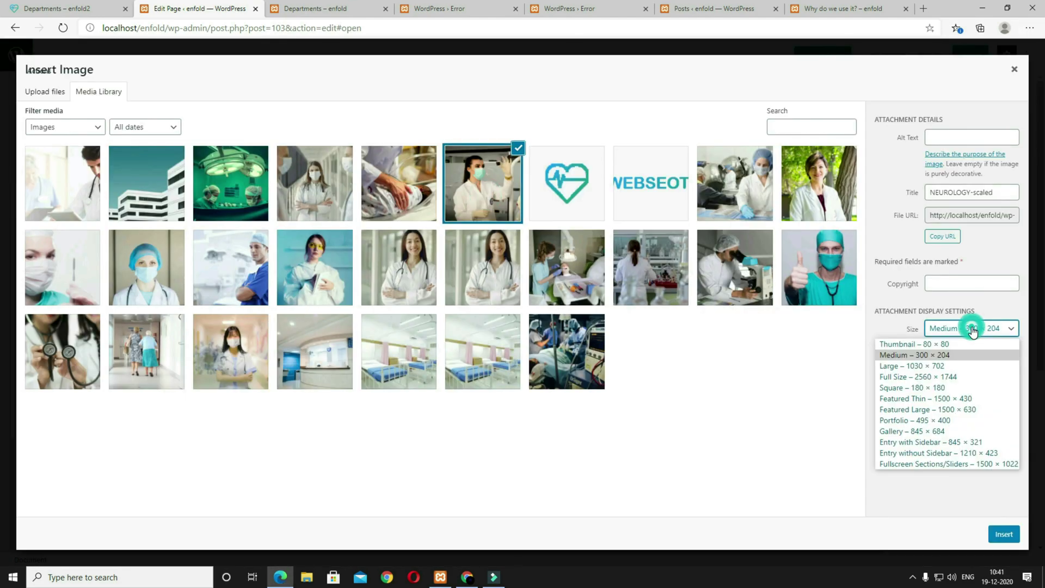
click(931, 414)
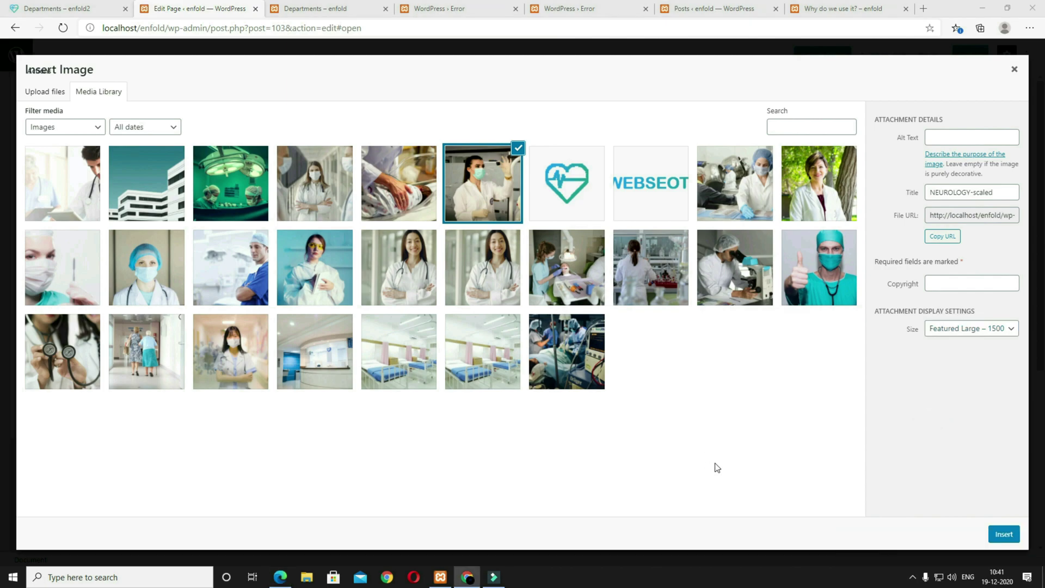
click(1004, 535)
click(250, 452)
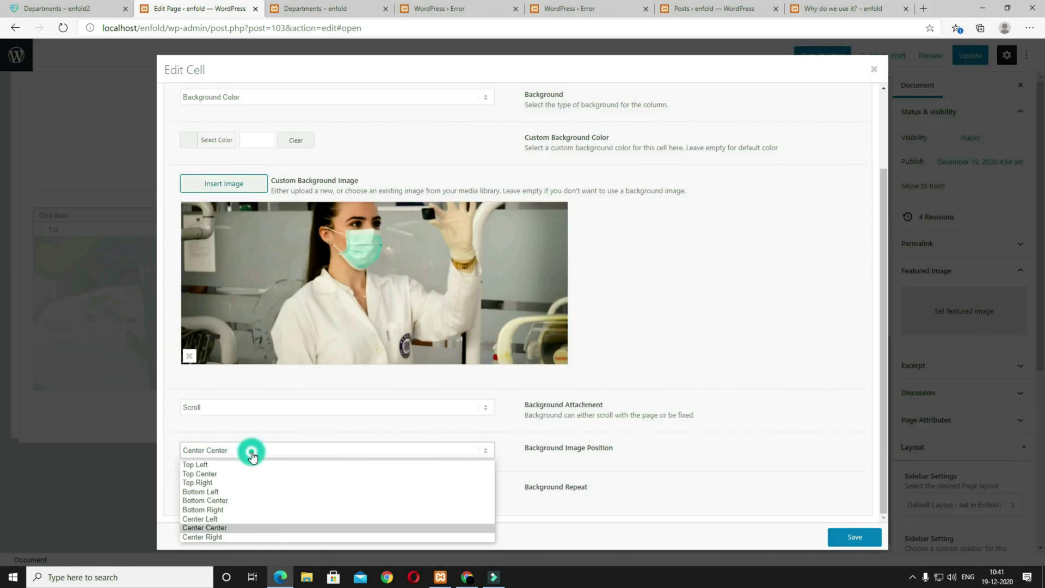
click(253, 474)
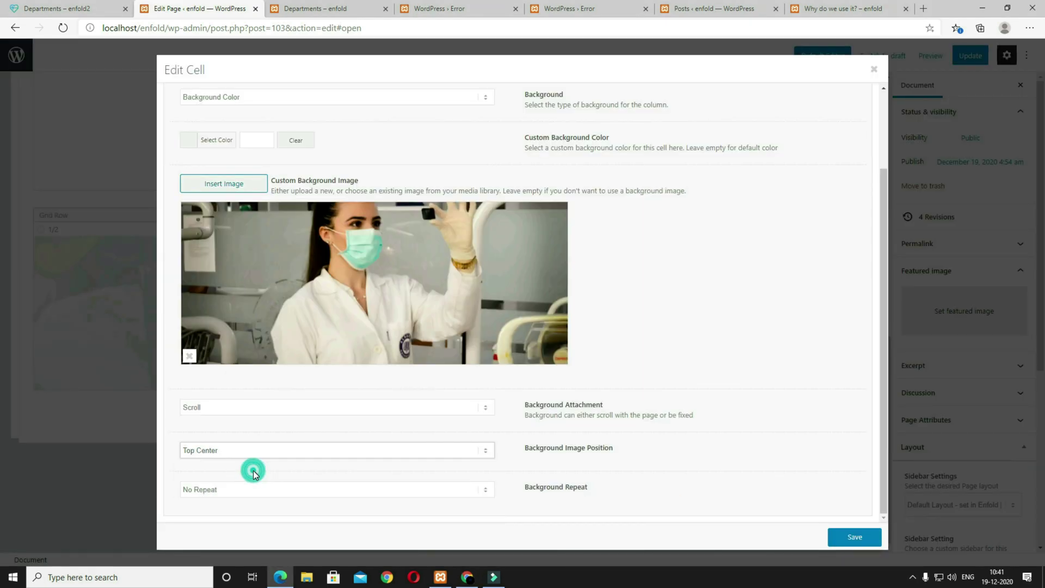
click(849, 536)
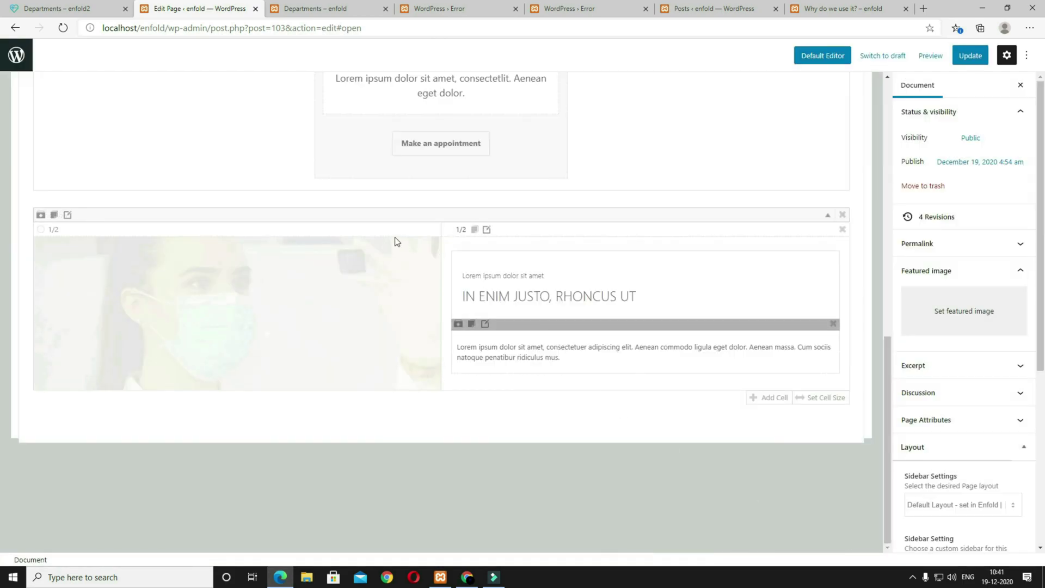
Step: Set the row's Special Heading to No Subheading
click(512, 294)
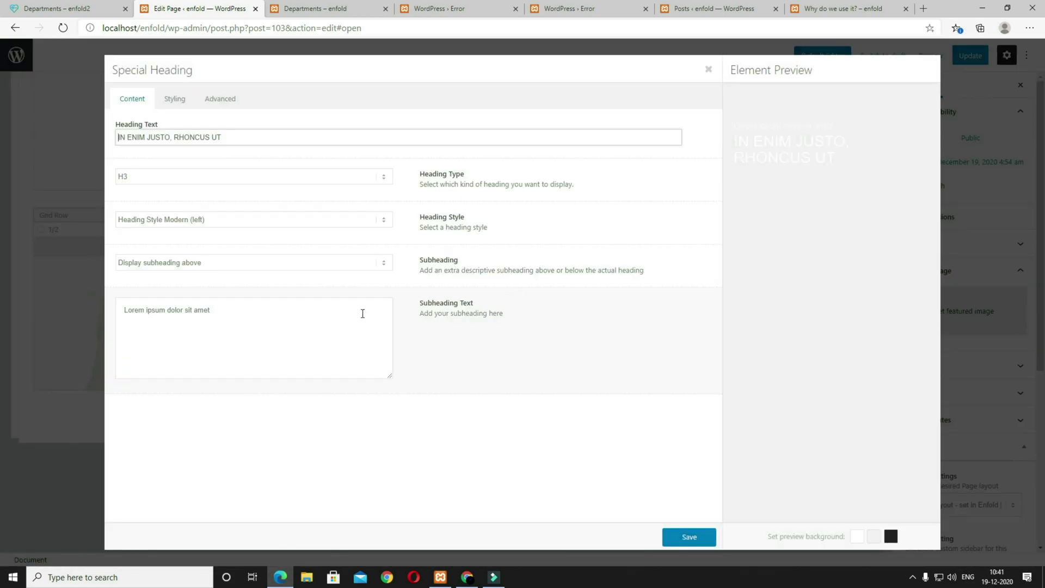
click(206, 267)
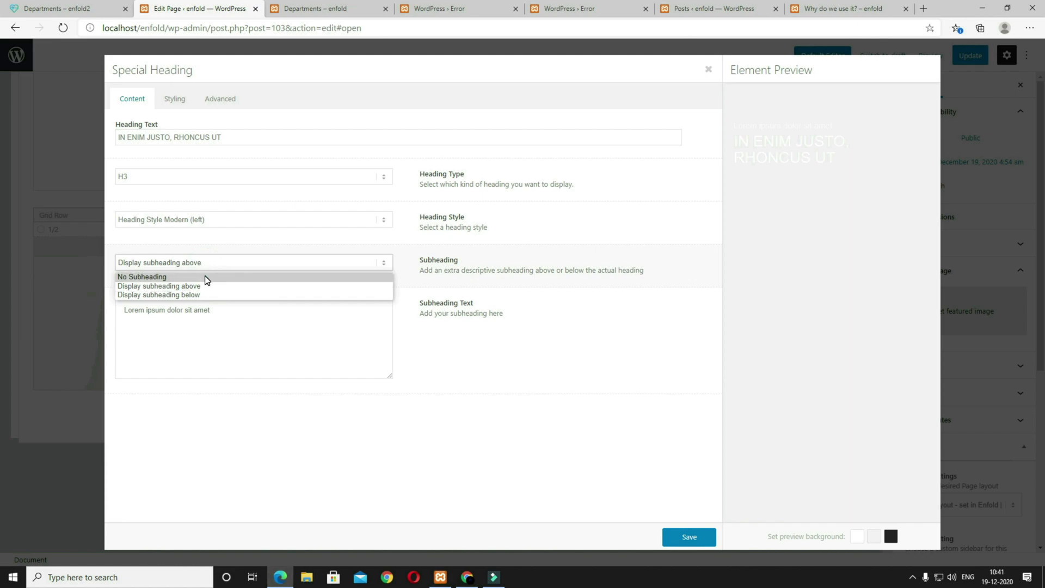
click(171, 275)
Step: Copy NEUROLOGY from the reference page into the heading text and save it
click(65, 9)
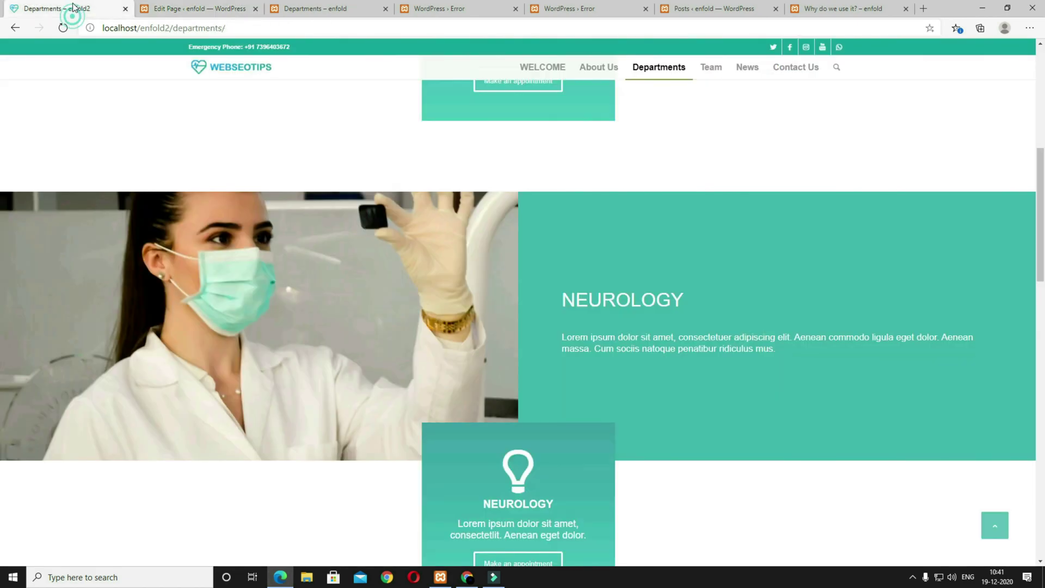
drag(687, 299, 570, 301)
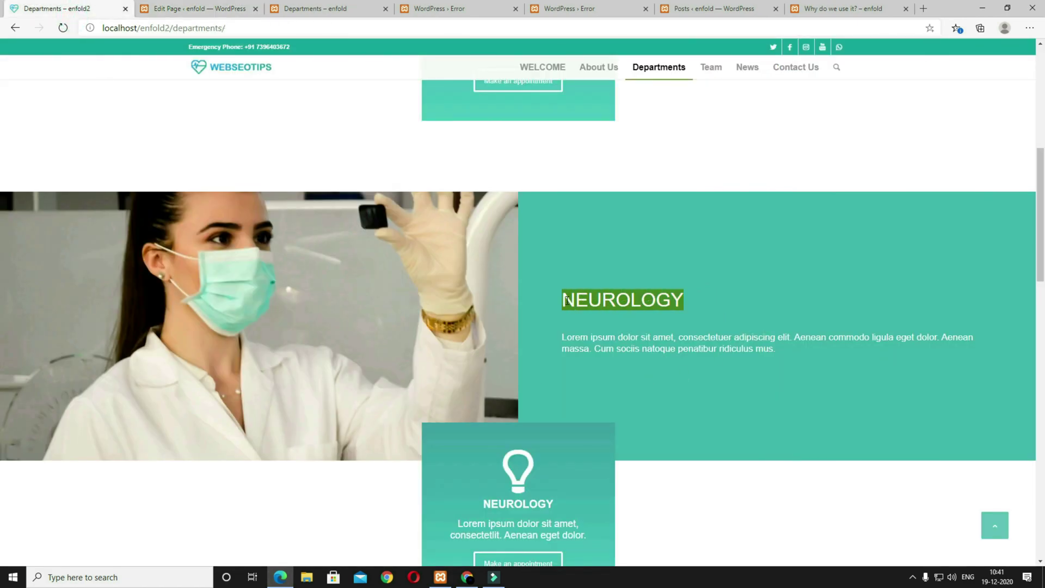
click(199, 8)
drag(238, 134, 42, 124)
text(Departments)
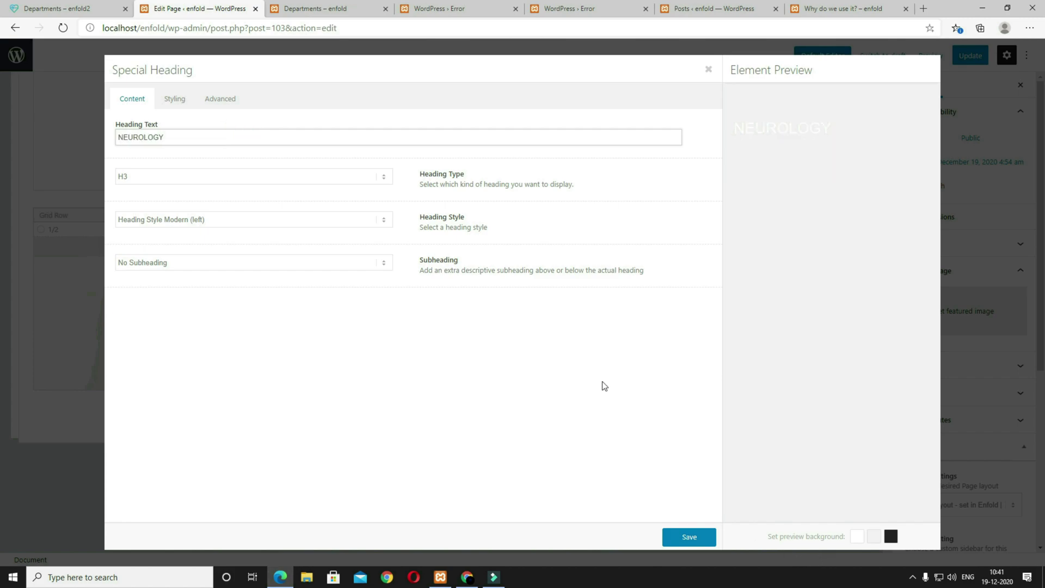
click(688, 535)
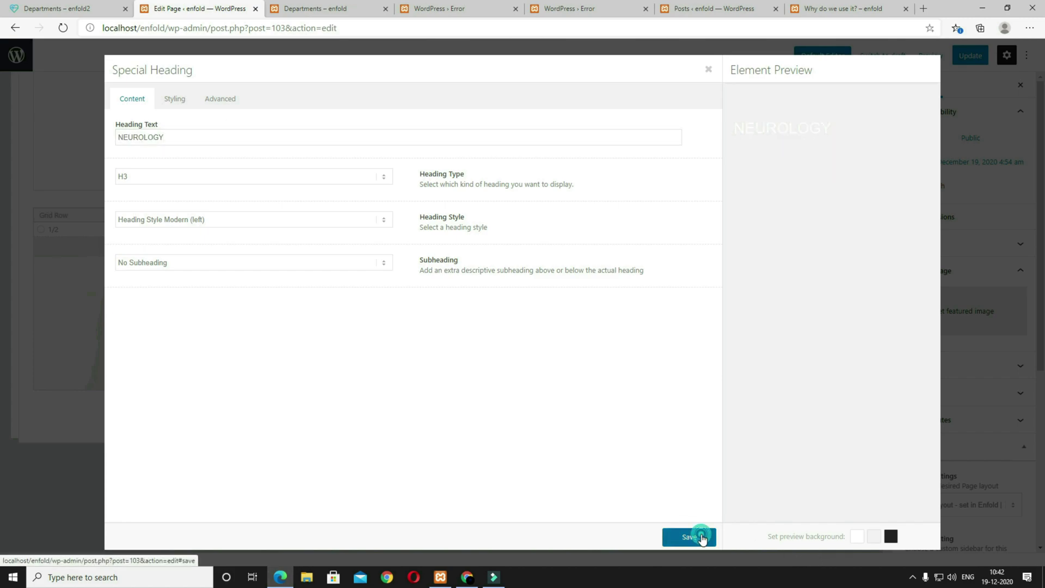
scroll(635, 422, up, 5)
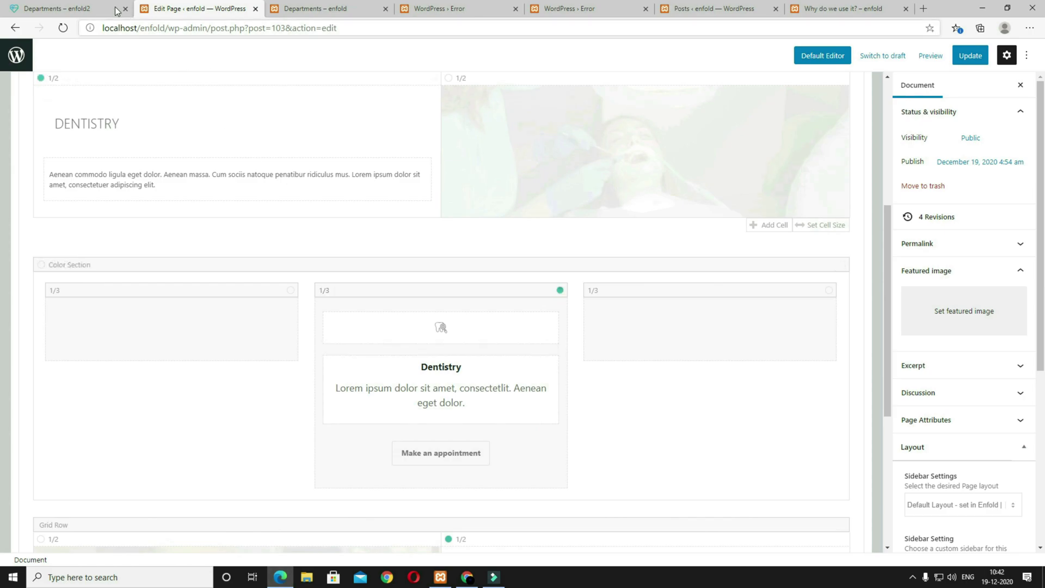
click(66, 9)
scroll(556, 384, down, 5)
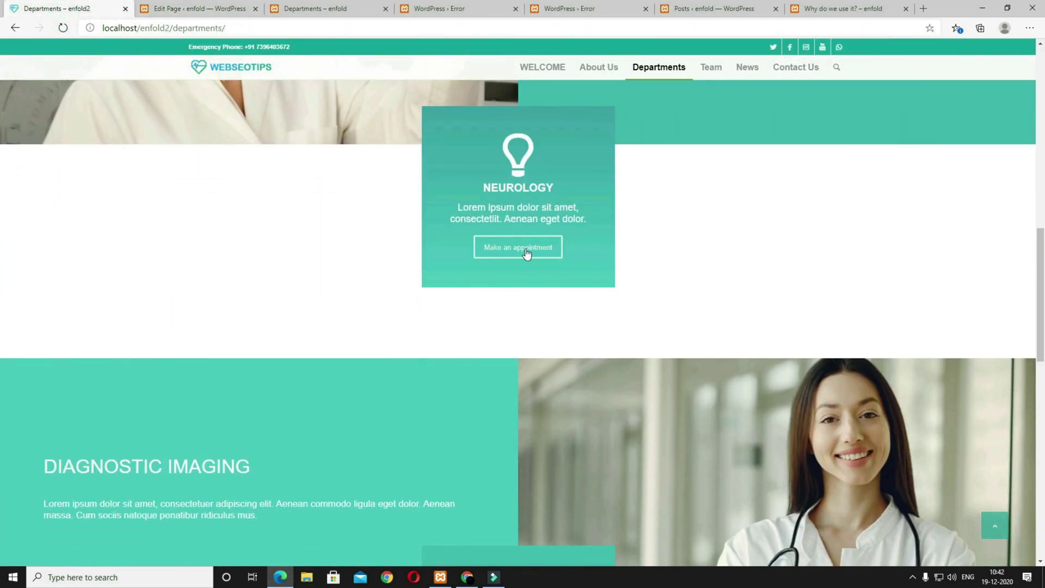
click(199, 8)
scroll(534, 299, up, 3)
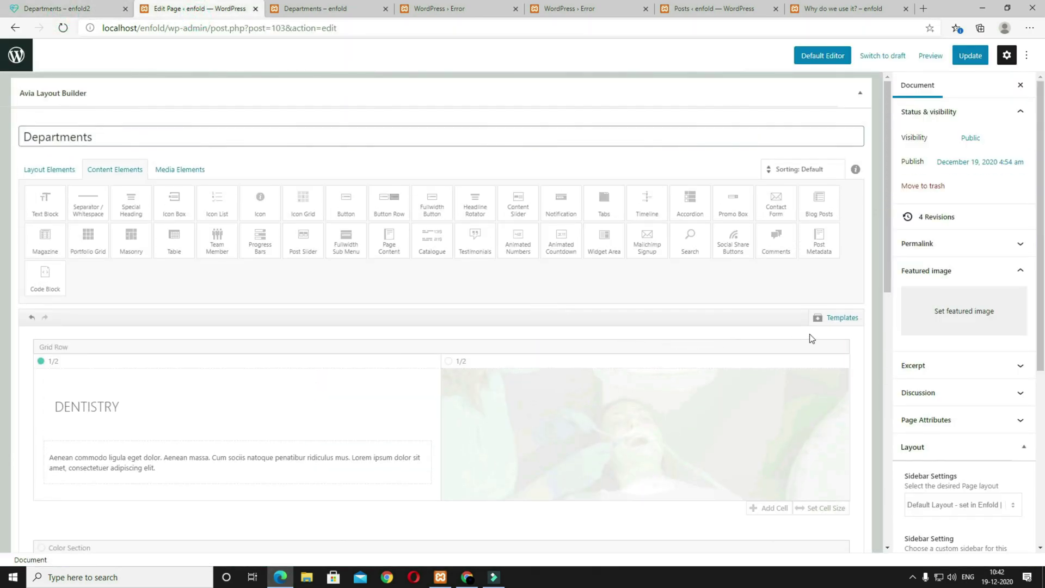
Step: Load the Departments icon box template and change its icon to a lightbulb
click(835, 317)
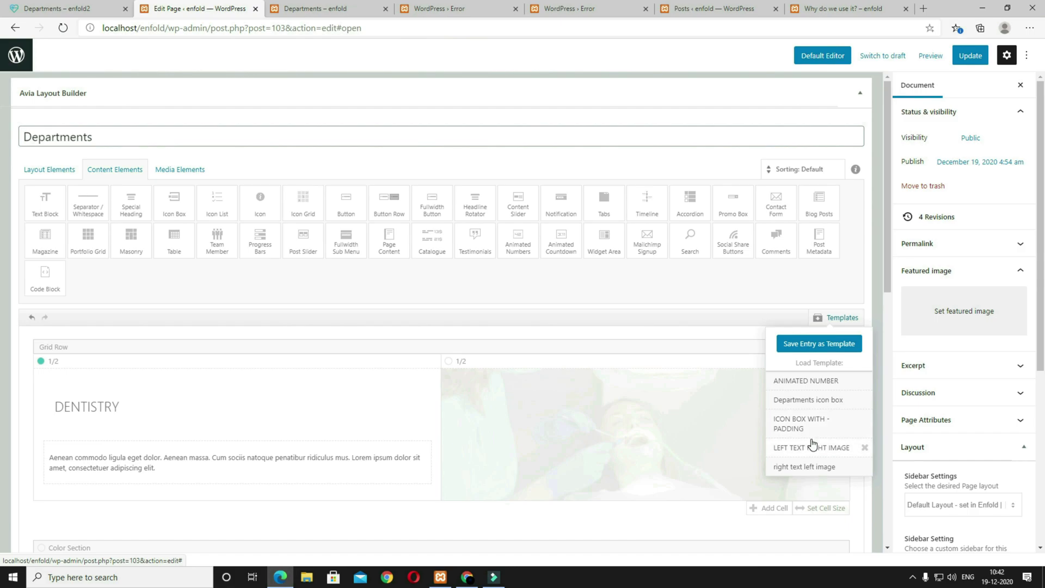
click(814, 405)
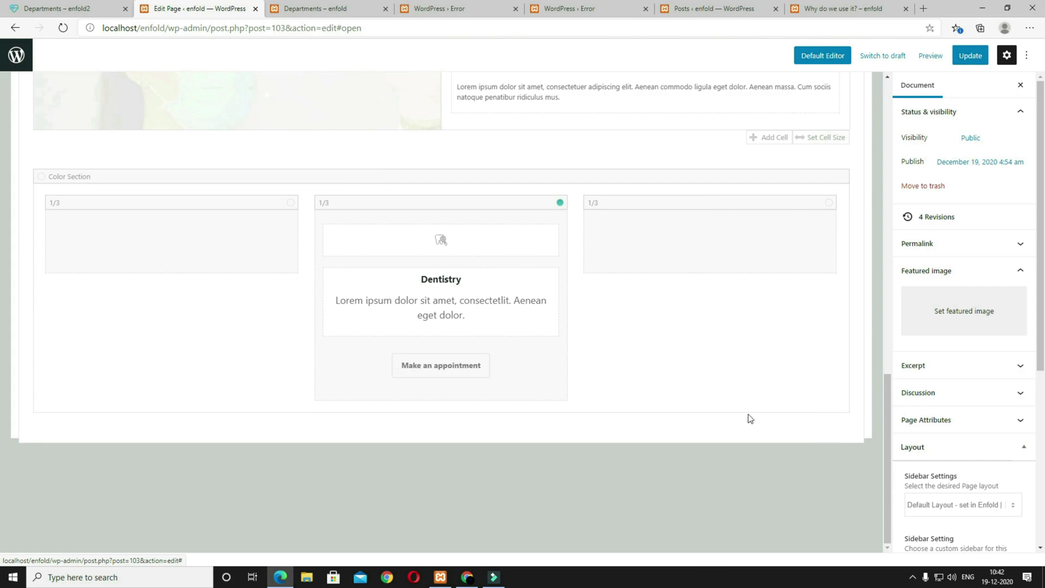
click(423, 251)
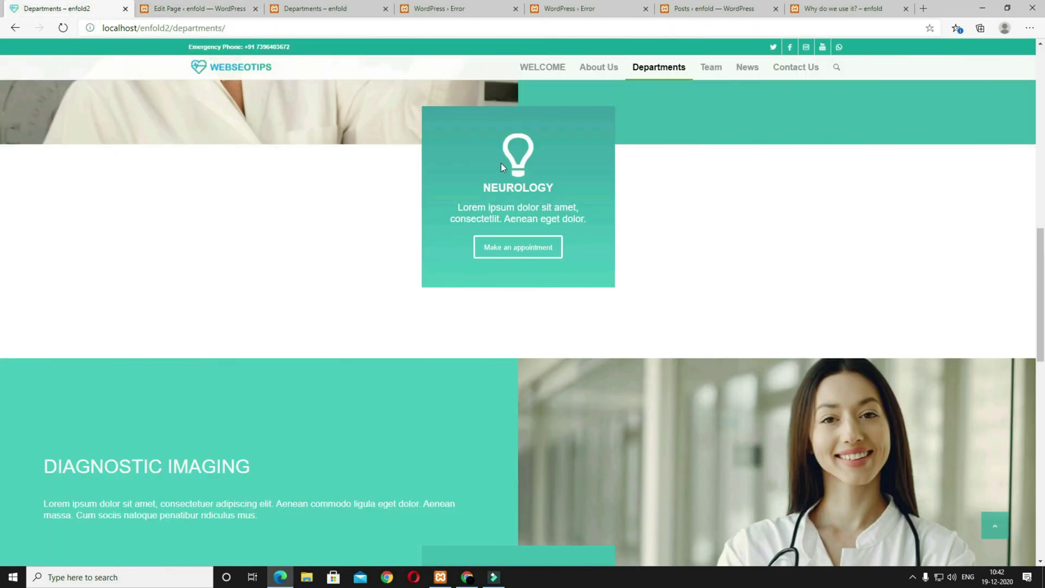
click(164, 8)
scroll(505, 256, down, 4)
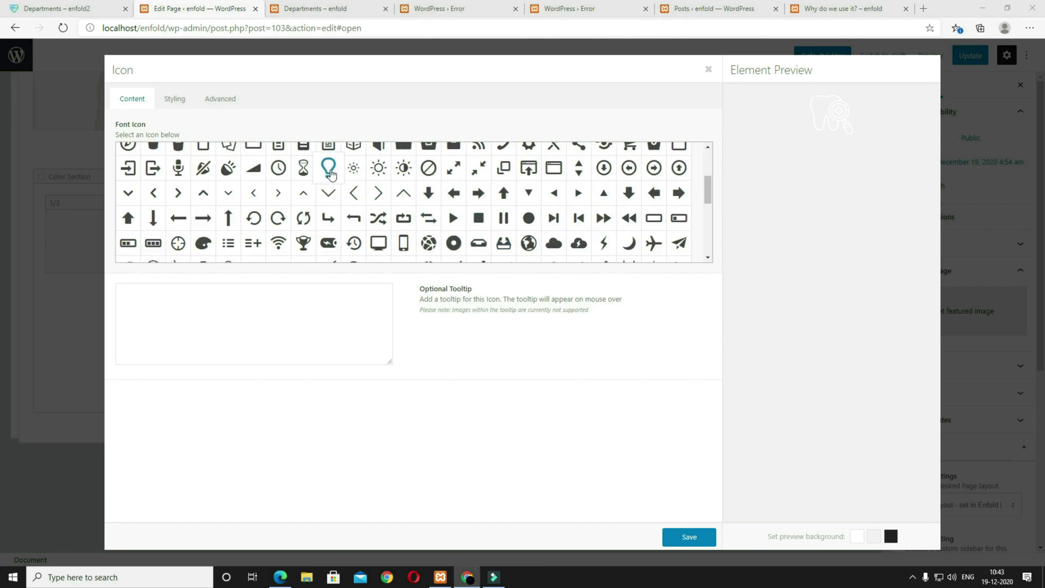
click(332, 175)
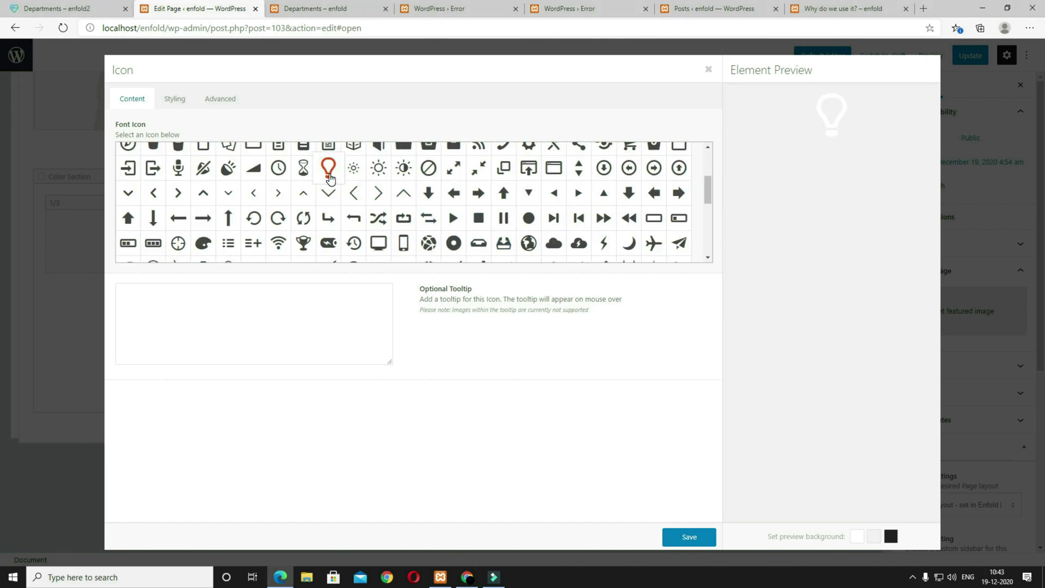
click(692, 536)
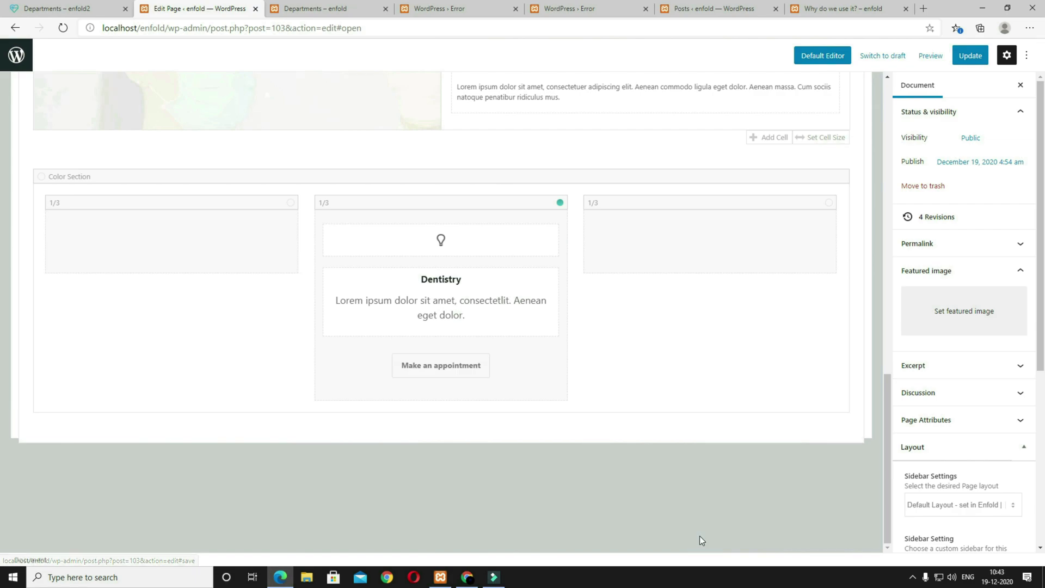
Step: Replace the text block's Dentistry content with the NEUROLOGY text
click(424, 292)
click(535, 289)
key(ctrl+a)
text(NEUROLOGY Lorem ipsum dolor sit amet, consectetlit. Aenean eget dolor.)
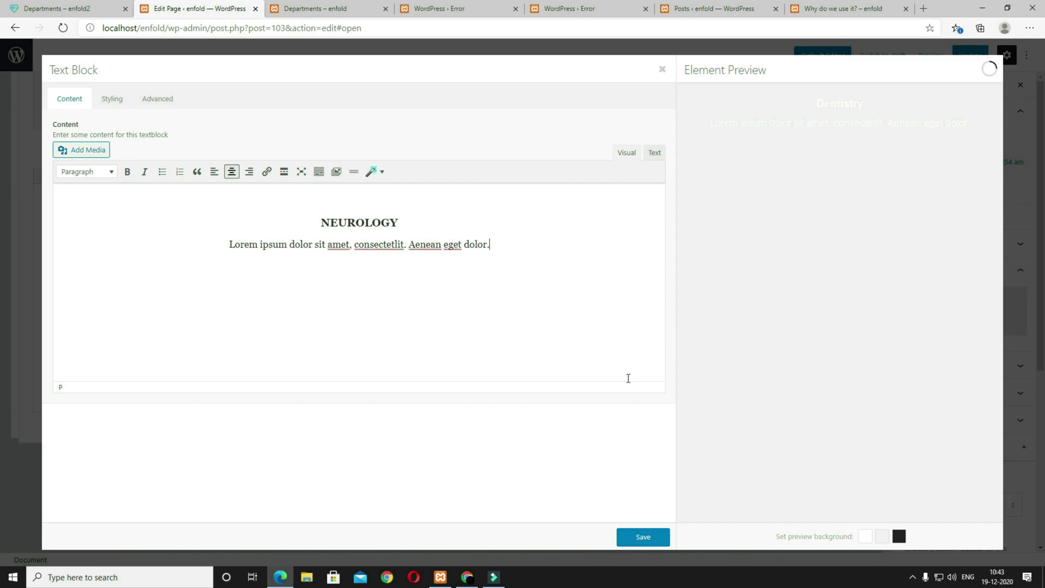
click(655, 540)
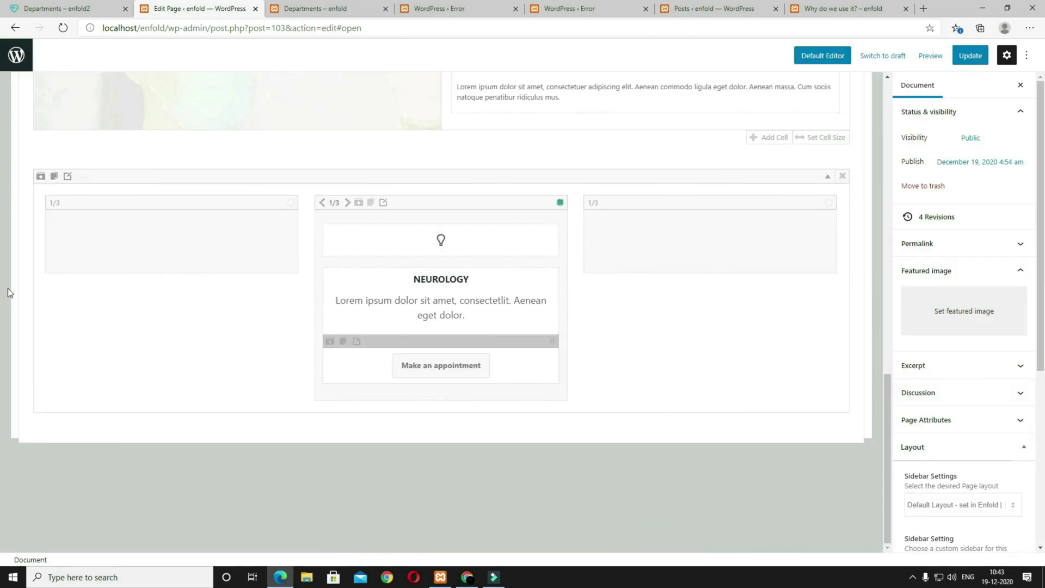
Step: Update the page and preview it in a new tab
click(963, 62)
click(916, 56)
click(849, 156)
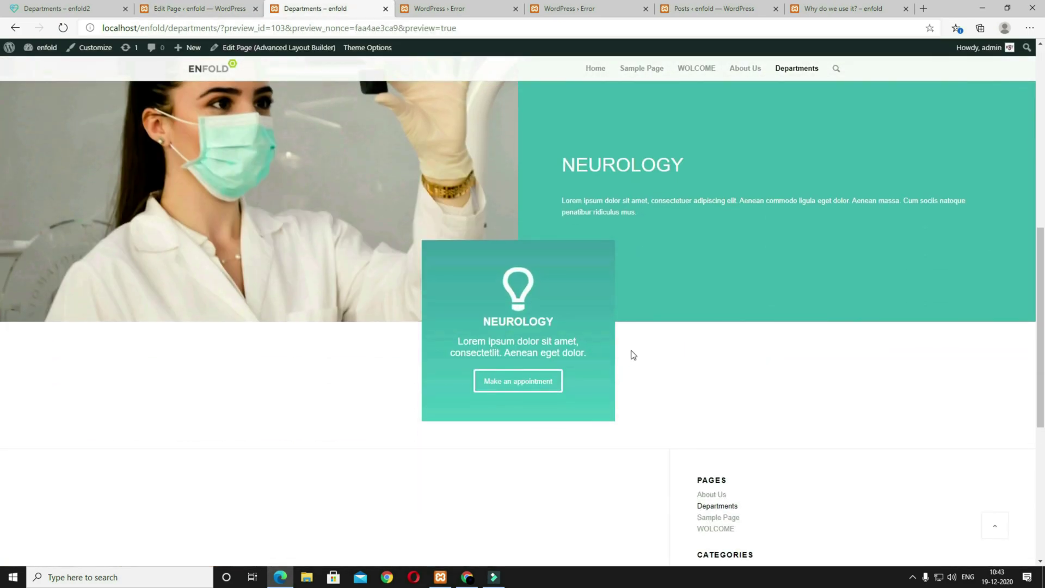
Step: Compare against the reference Departments site, then bring up the layout builder's saved Templates list
click(72, 5)
scroll(587, 343, down, 8)
scroll(201, 309, up, 4)
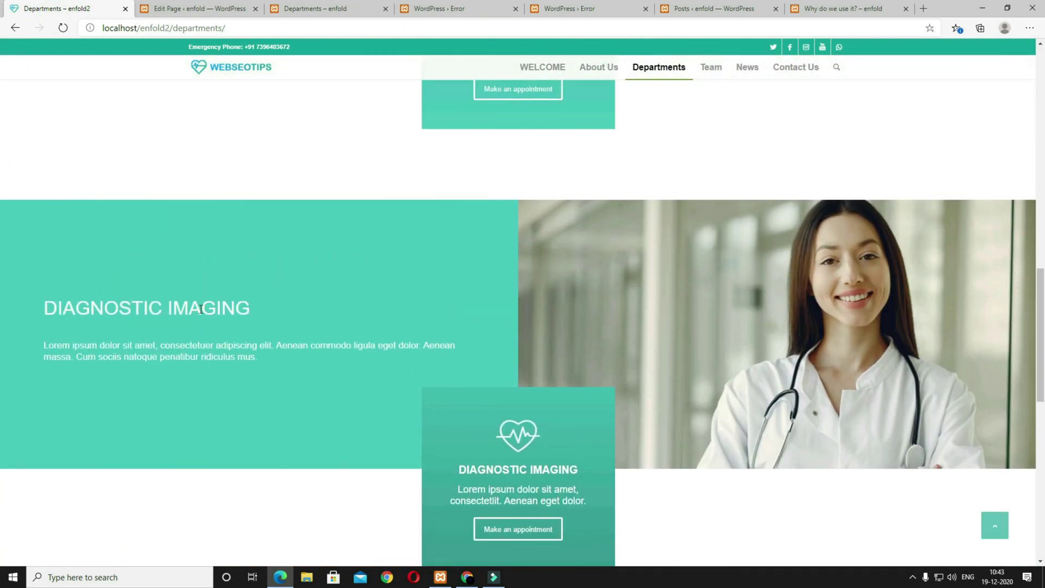
scroll(459, 349, down, 6)
scroll(458, 349, up, 5)
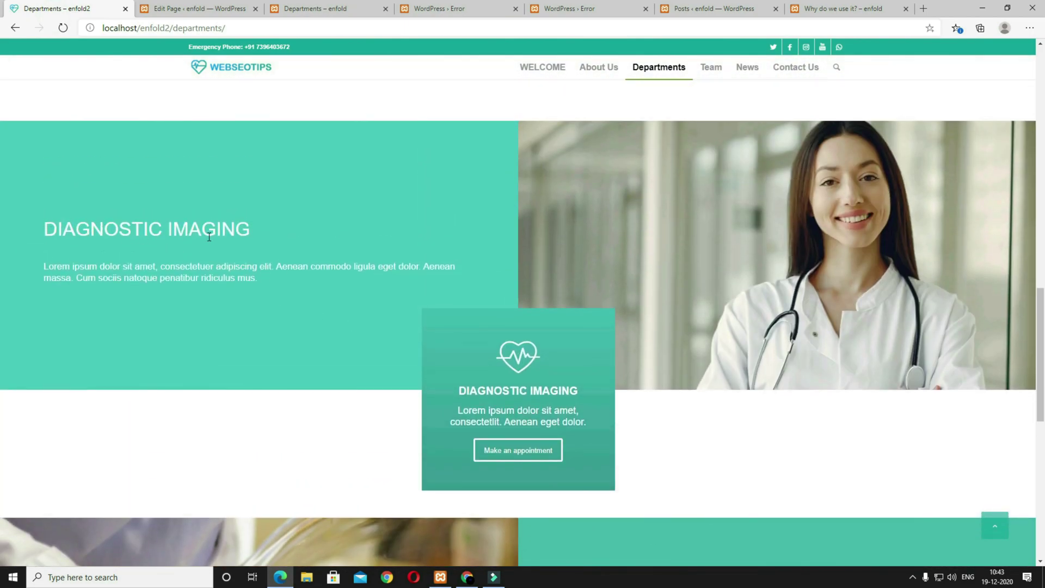
scroll(326, 250, down, 8)
scroll(599, 282, up, 4)
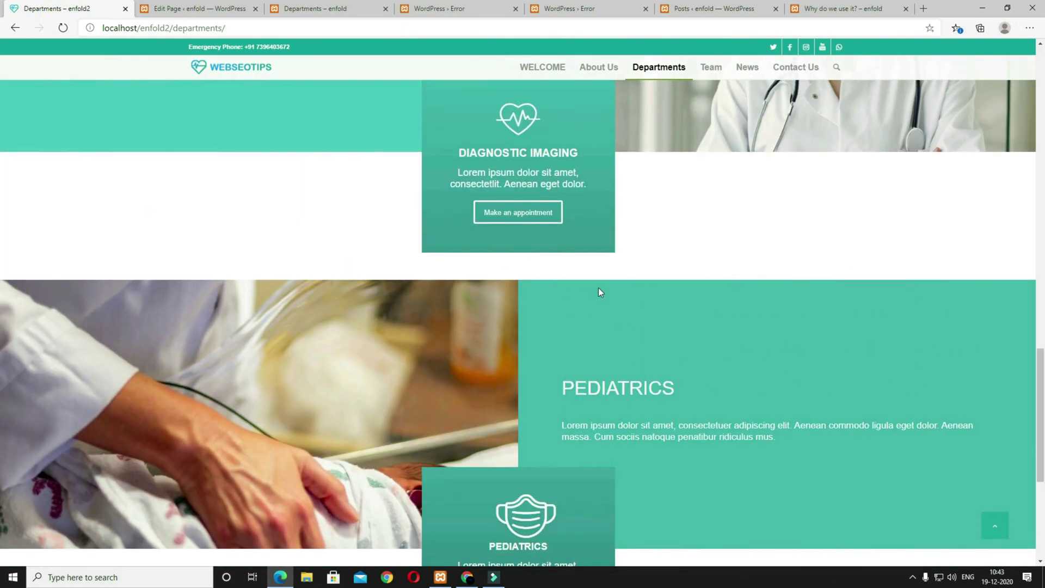
scroll(657, 277, up, 5)
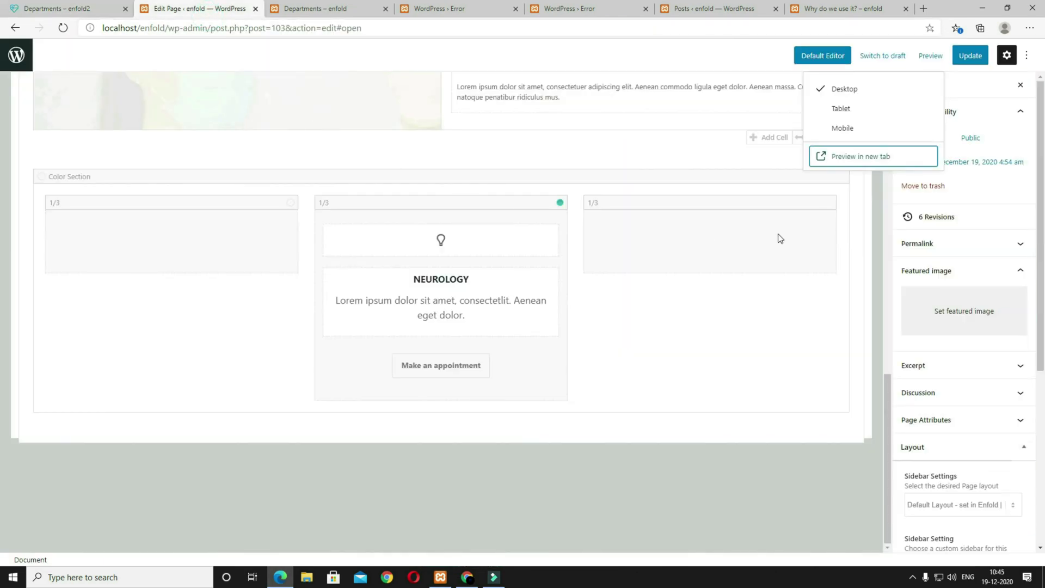
scroll(788, 346, up, 4)
scroll(789, 346, up, 5)
click(844, 319)
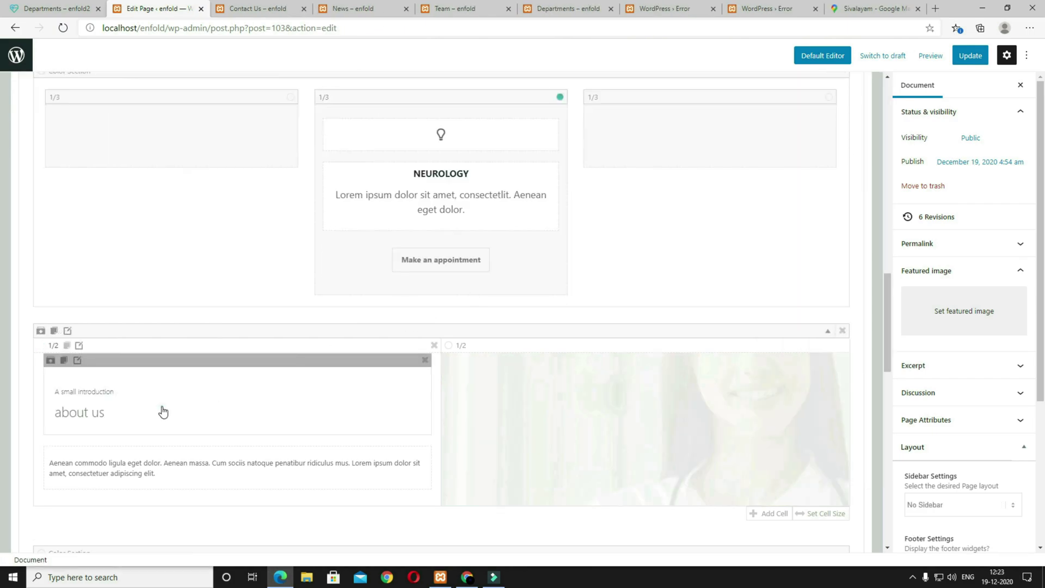
Step: Retitle the new row's heading DIAGNOSTIC IMAGING and set No Subheading
click(162, 411)
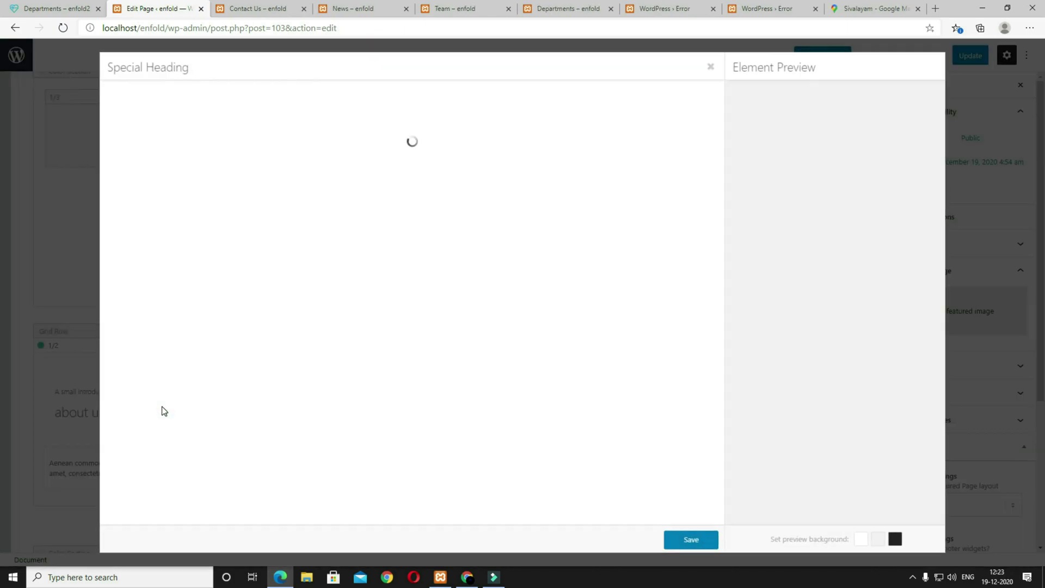
triple_click(179, 140)
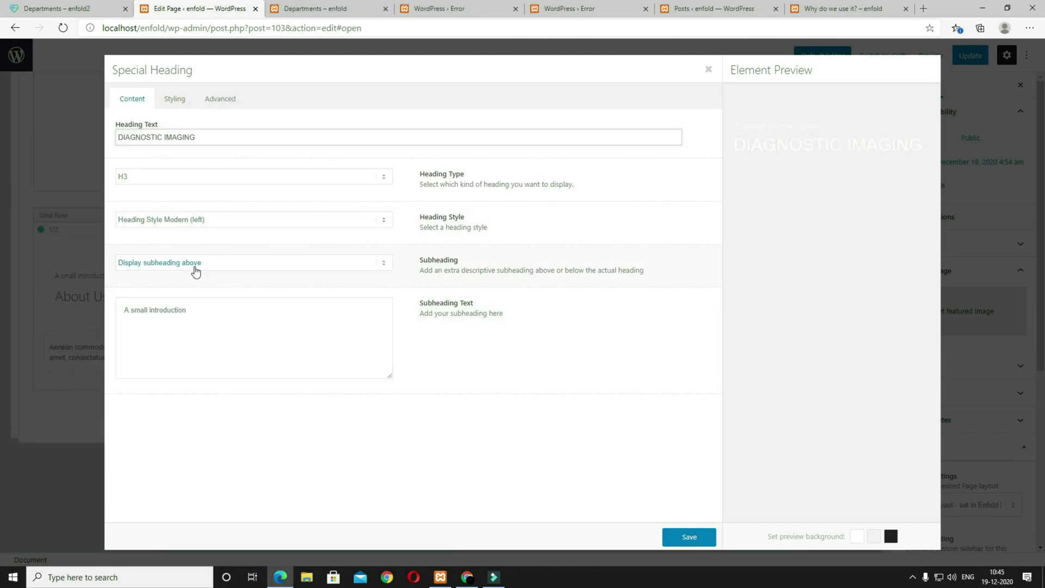
click(195, 266)
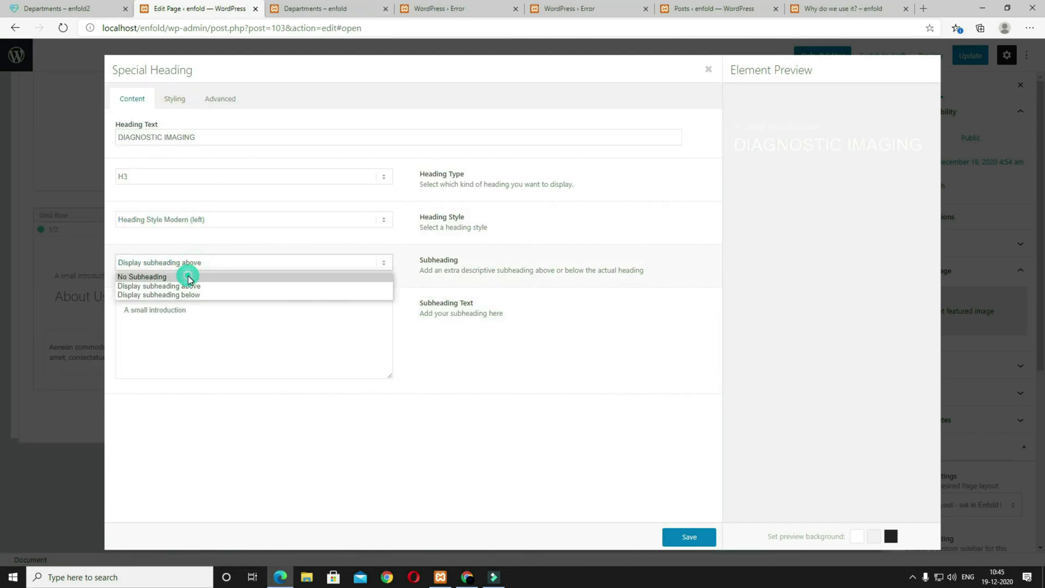
click(186, 277)
click(680, 536)
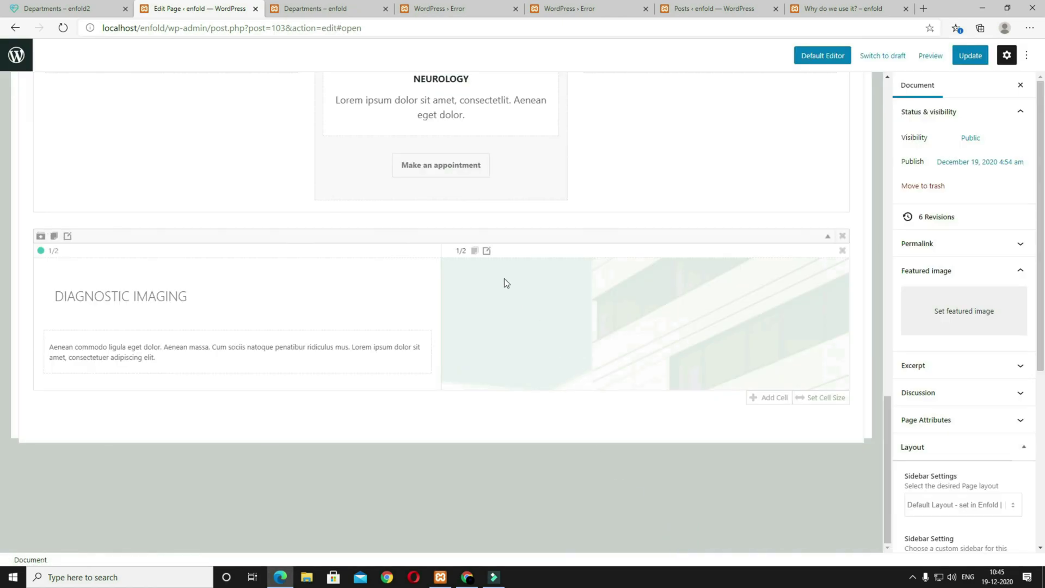
Step: Bring up the right-hand image cell's settings, checking the live page for reference
click(488, 252)
click(93, 9)
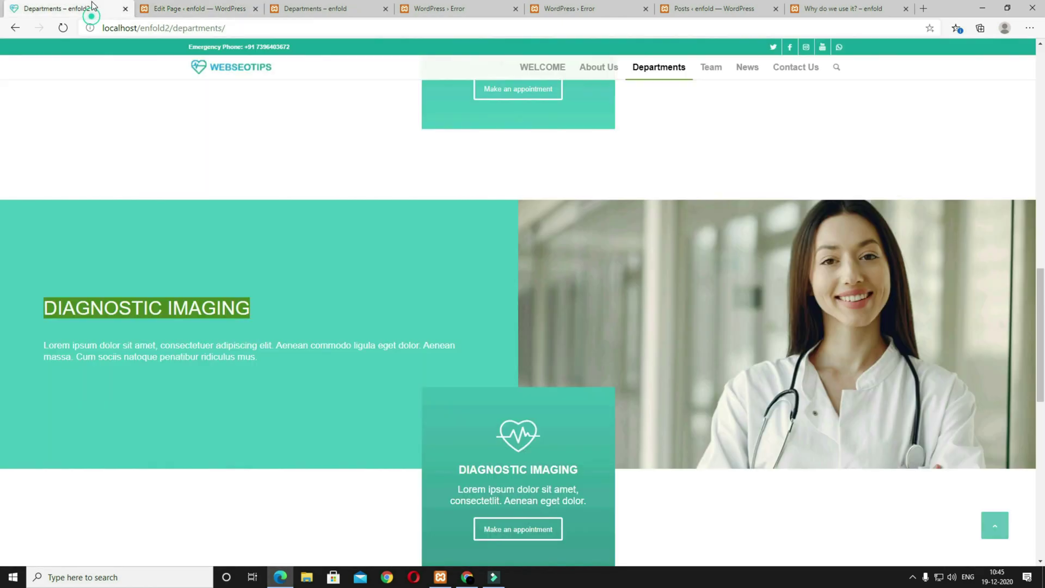
click(211, 10)
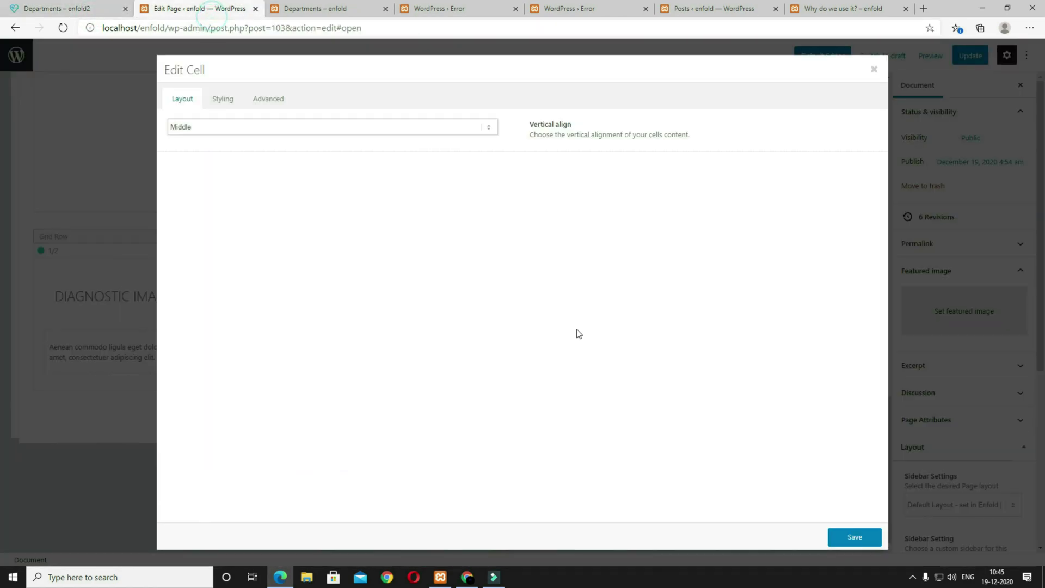
Step: Give the right cell the smiling doctor photo as a Featured Large background image
click(212, 99)
click(219, 231)
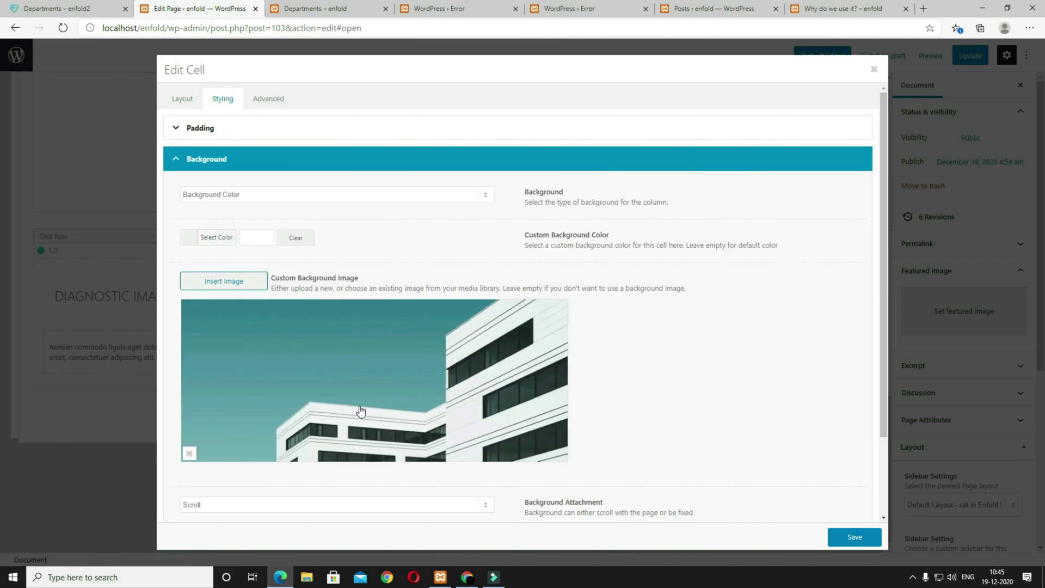
click(221, 282)
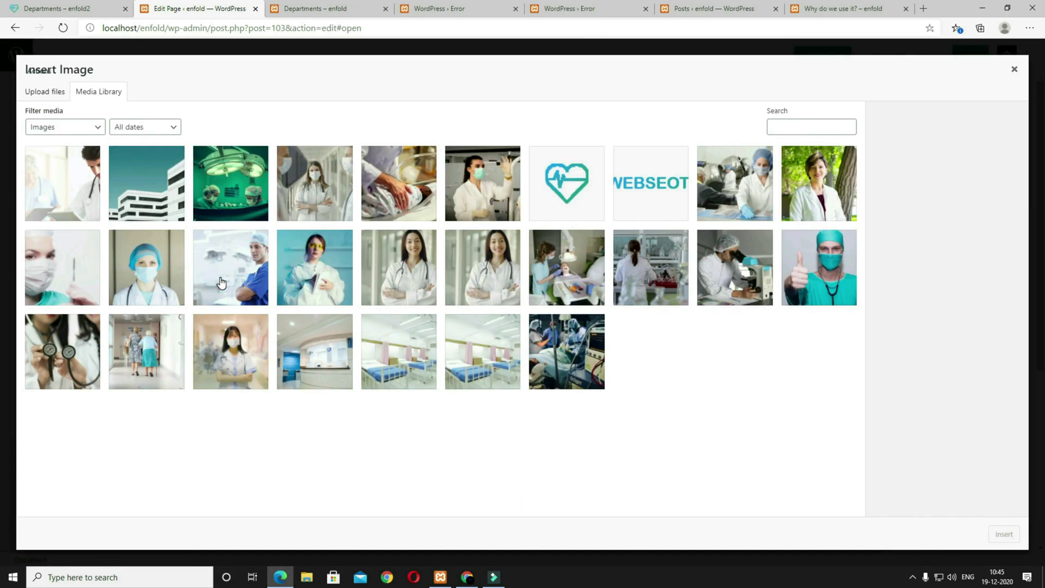
click(405, 263)
click(972, 329)
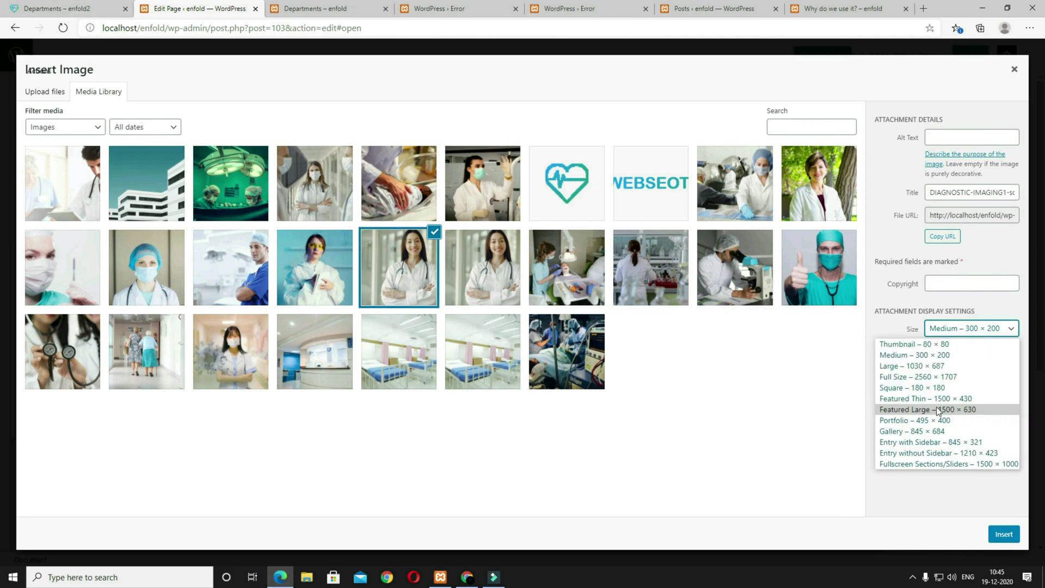
click(922, 412)
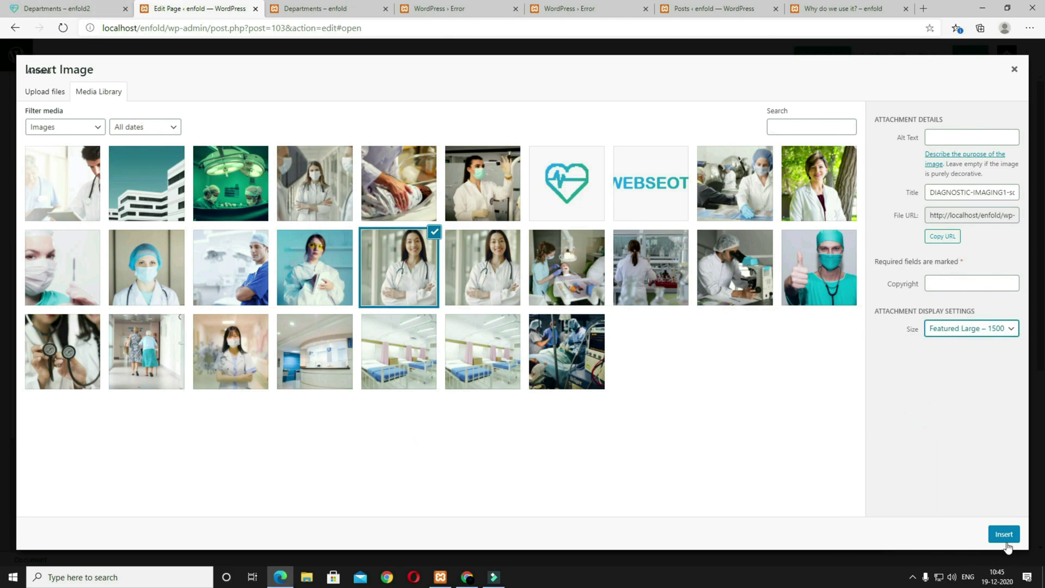
click(1005, 536)
scroll(327, 441, down, 2)
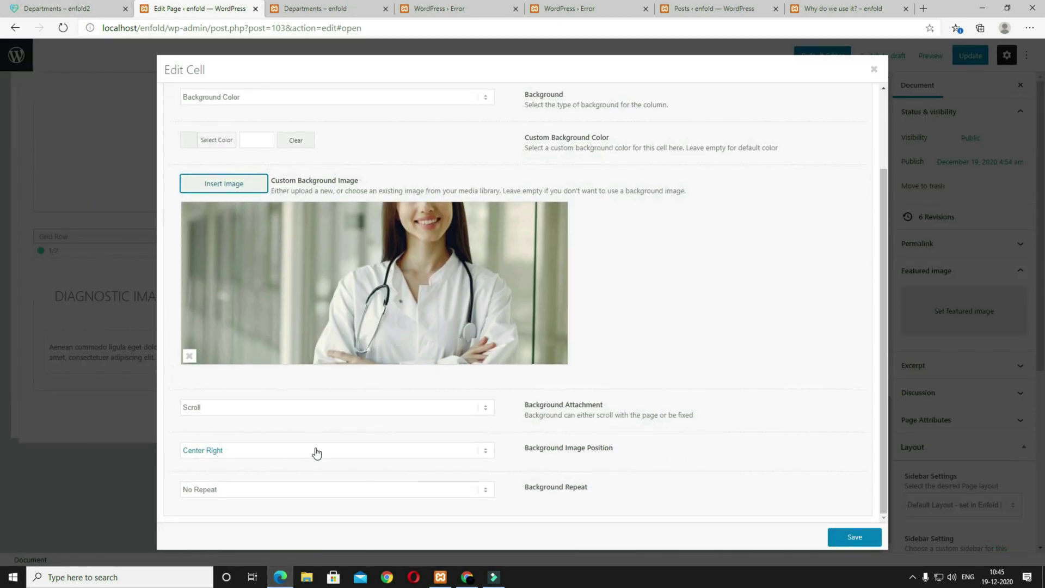
click(322, 452)
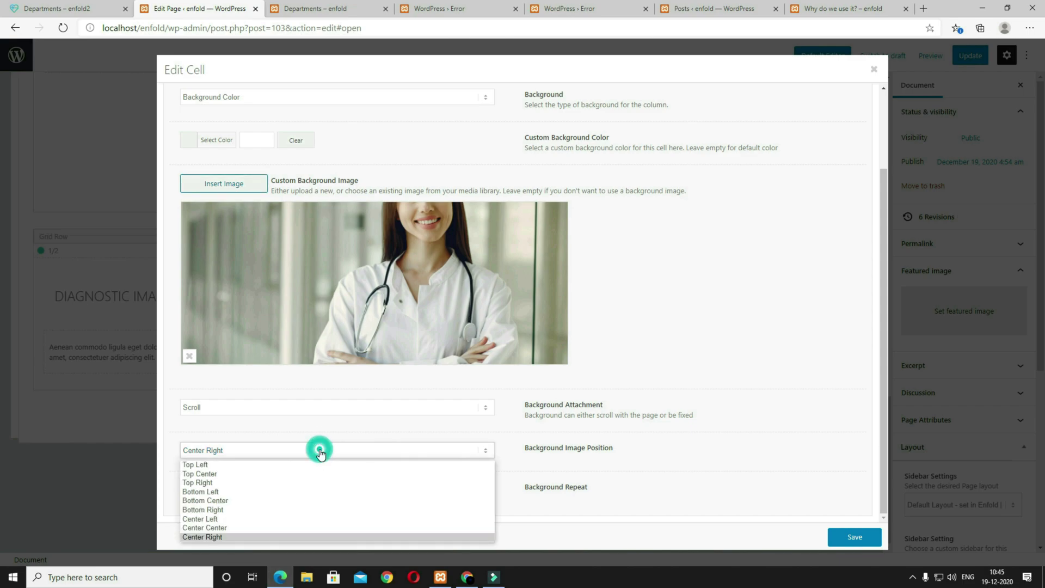
click(855, 538)
Step: Add the saved Departments icon box template below the row
scroll(750, 320, down, 5)
scroll(749, 320, up, 8)
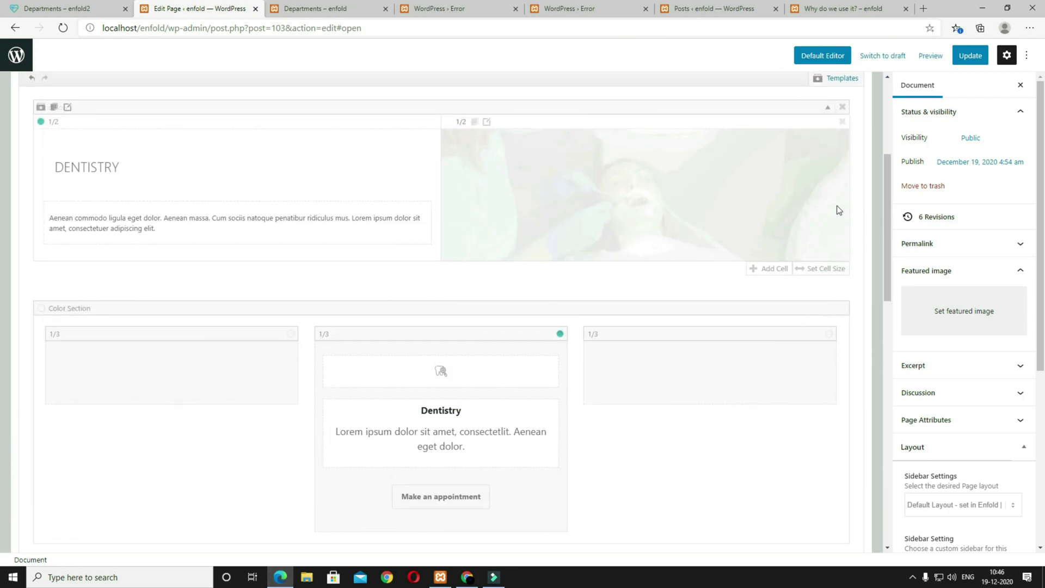
click(832, 318)
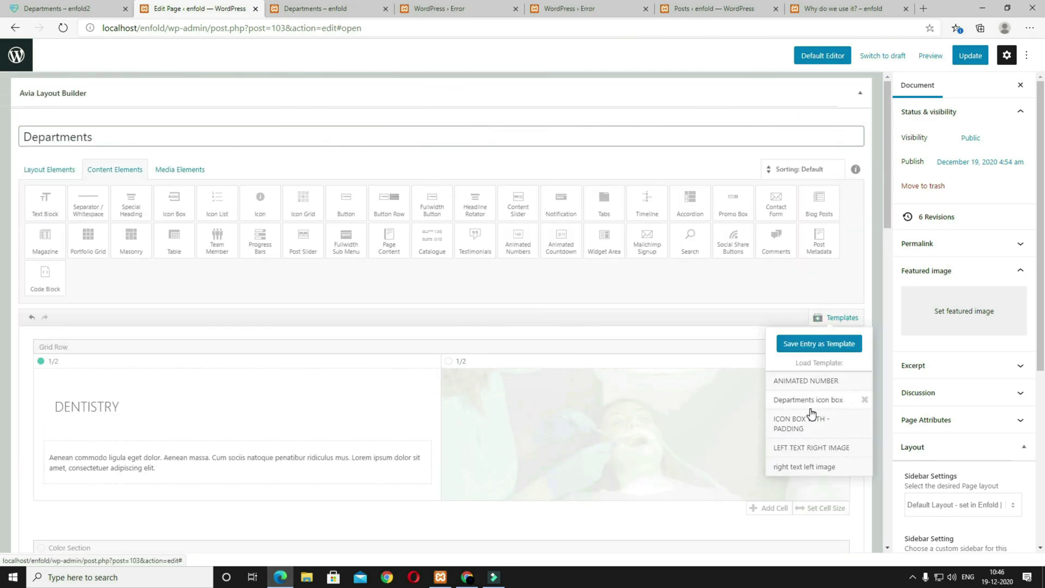
click(790, 408)
Step: Change the new icon box's icon to a flaticon medical icon
scroll(740, 419, down, 10)
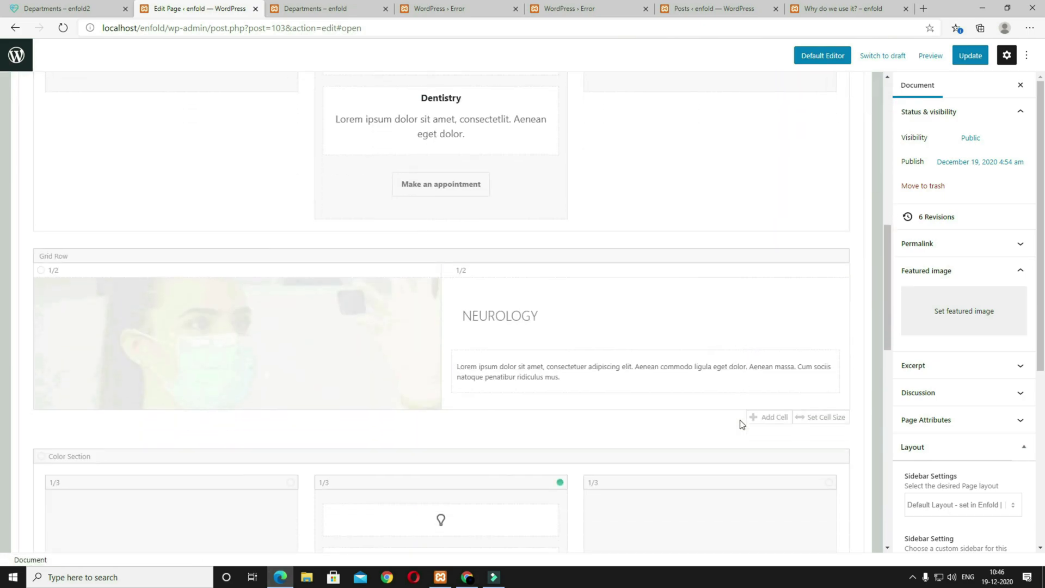
click(445, 252)
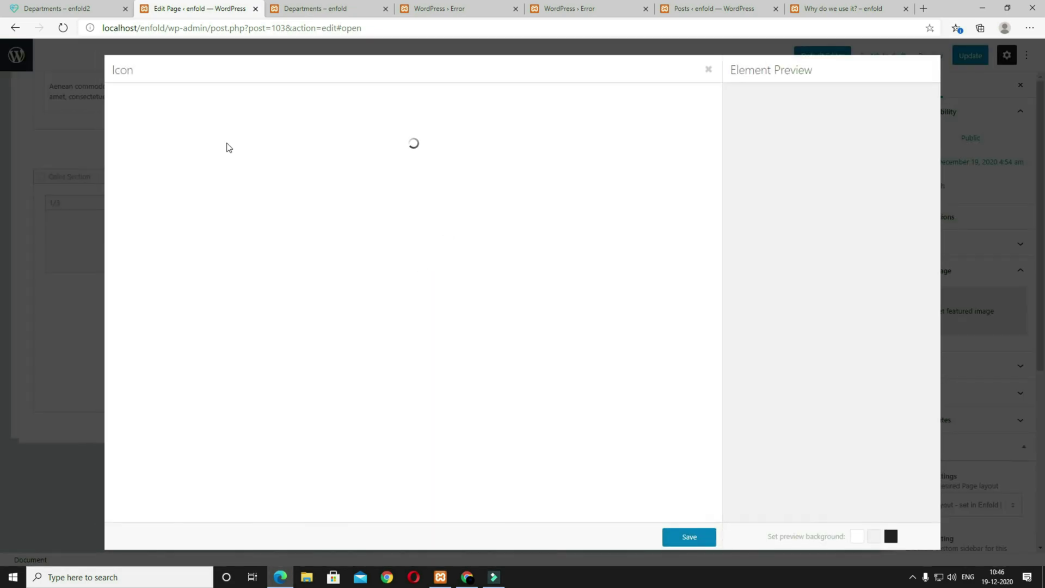
click(89, 10)
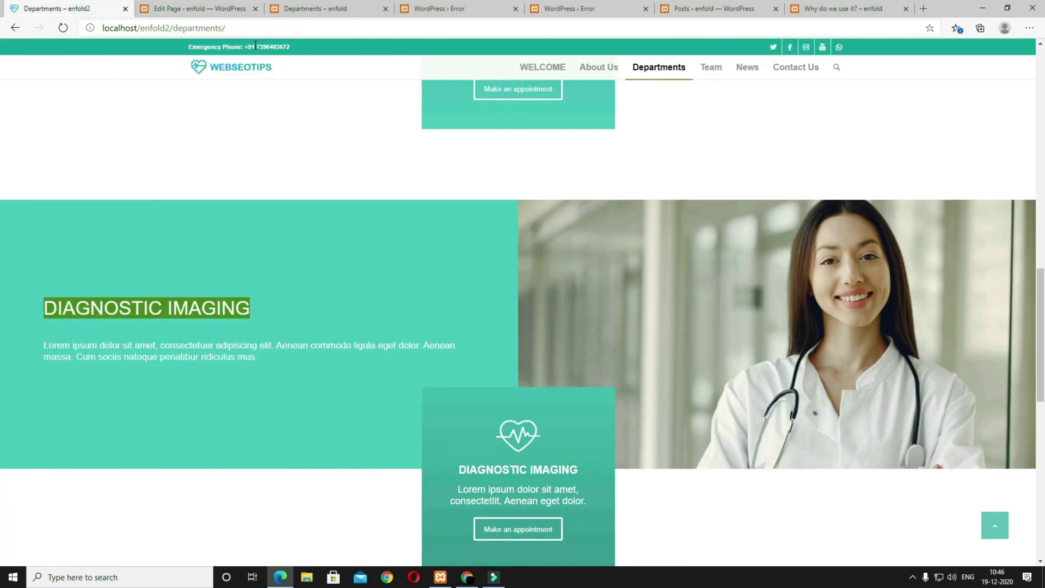
click(207, 15)
scroll(373, 234, down, 15)
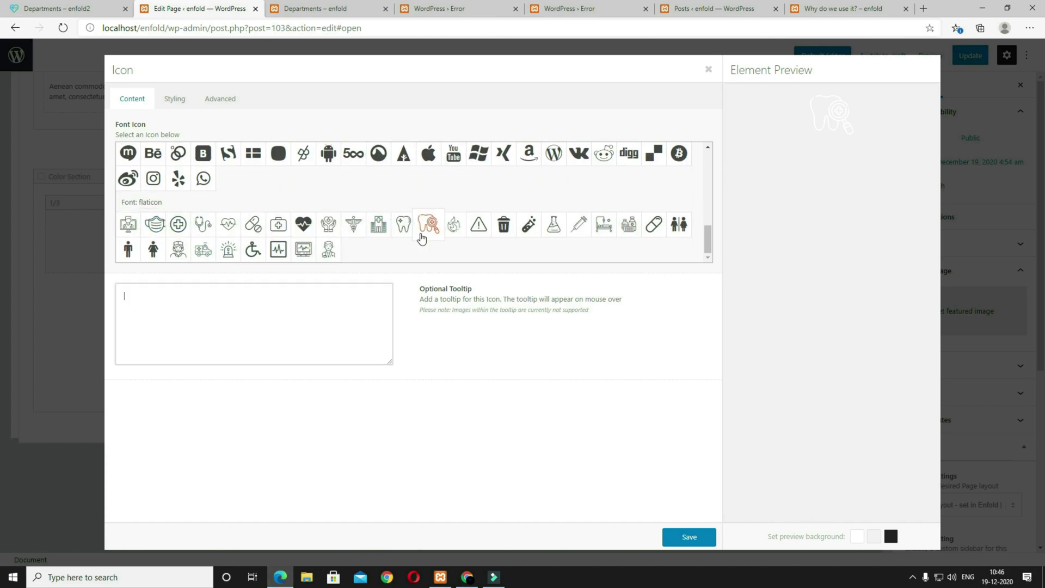
click(689, 537)
Step: Replace the box's Dentistry text with the DIAGNOSTIC IMAGING heading and text, then view the live page
click(490, 301)
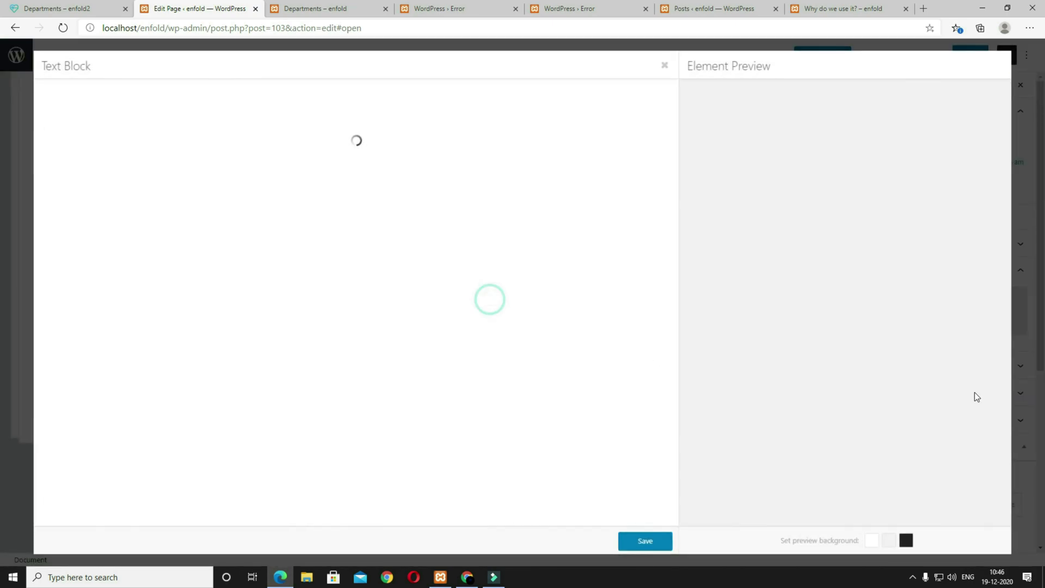
click(518, 359)
key(ctrl+a)
text(DIAGNOSTIC IMAGING Lorem ipsum dolor sit amet, consectetlit. Aenean eget dolor.)
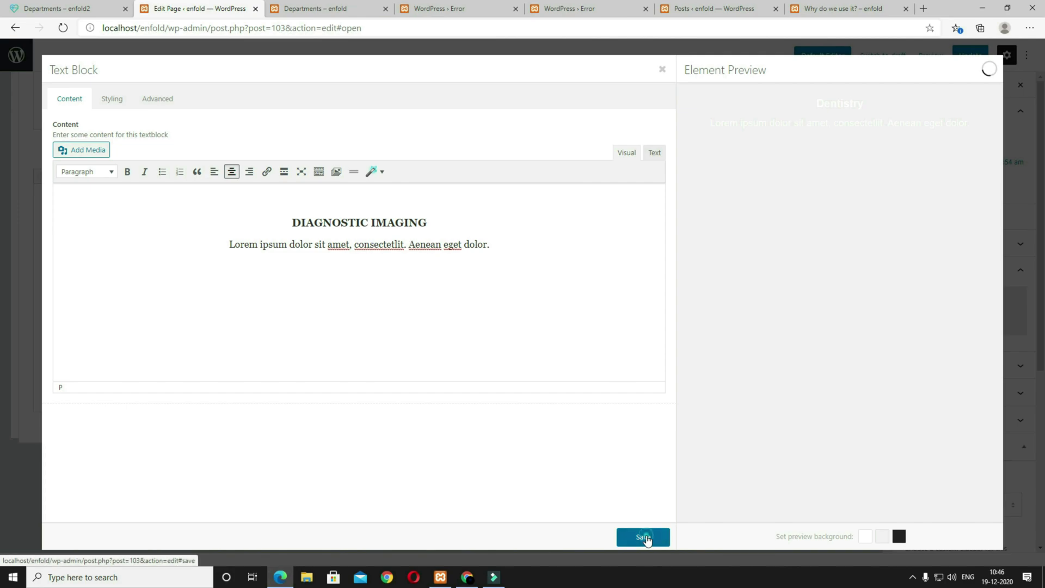
click(645, 537)
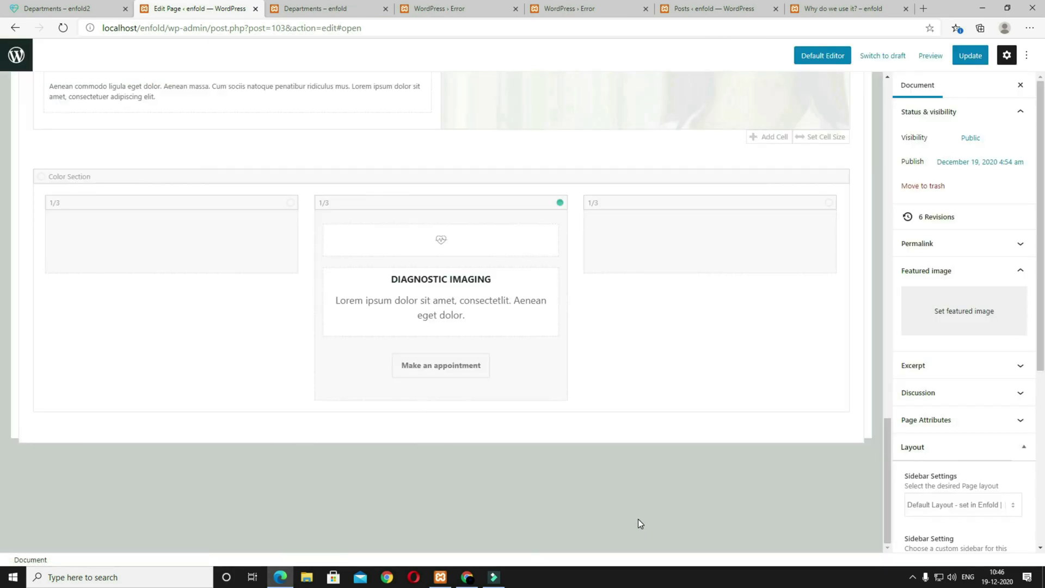
scroll(781, 321, up, 20)
click(74, 9)
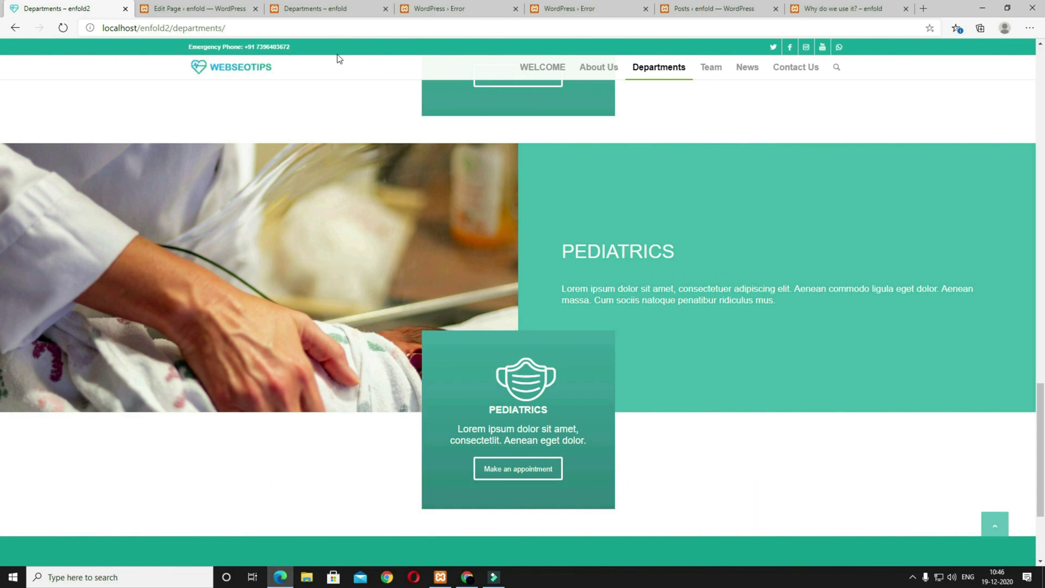
Step: Add another 'right text left image' grid row template at the bottom of the page
click(198, 9)
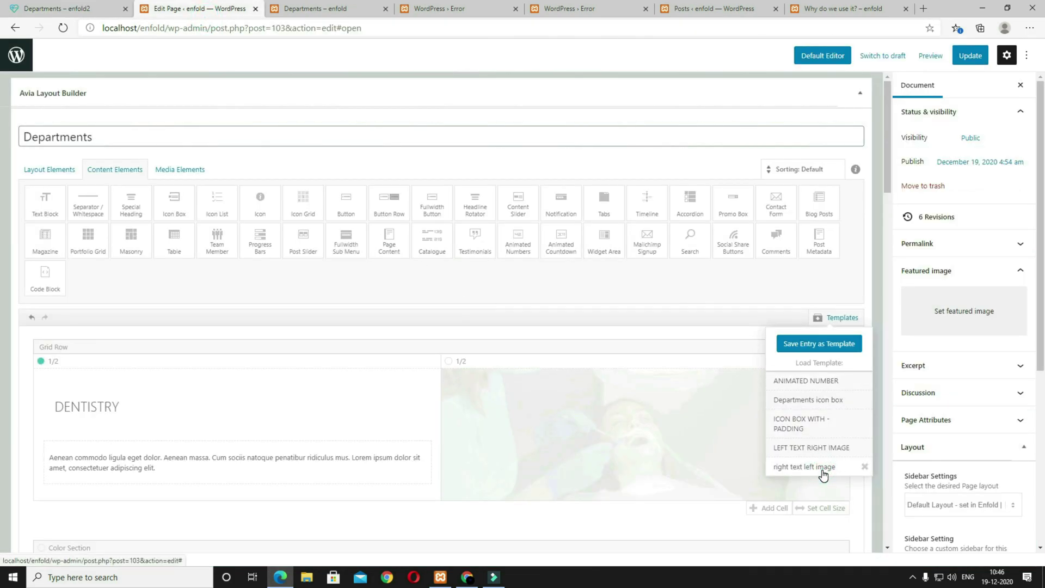
click(804, 467)
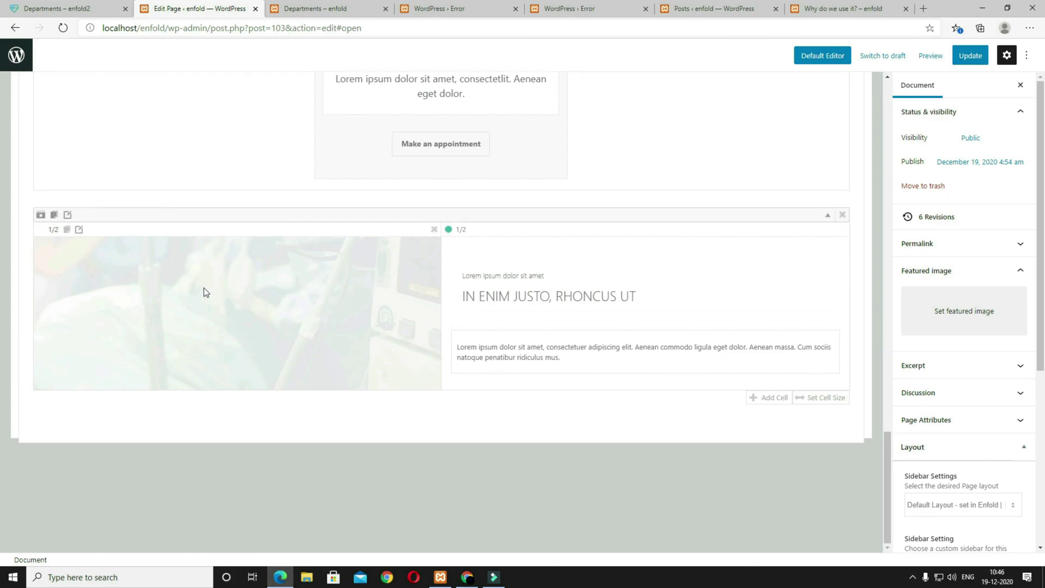
click(79, 229)
click(77, 5)
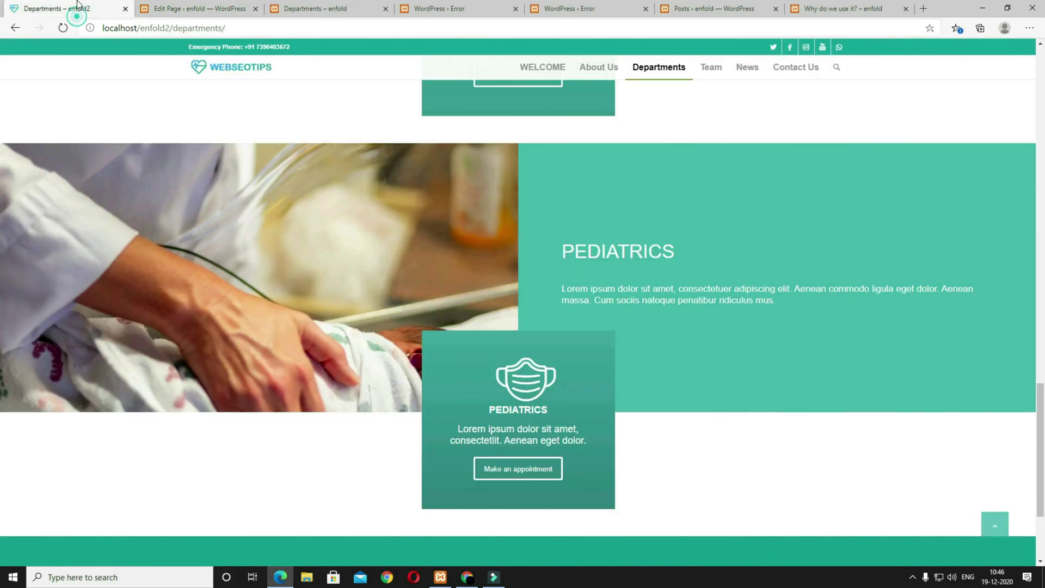
click(187, 7)
Step: Set the PEDIATRICS newborn photo as the left cell's Featured Large background image
click(226, 107)
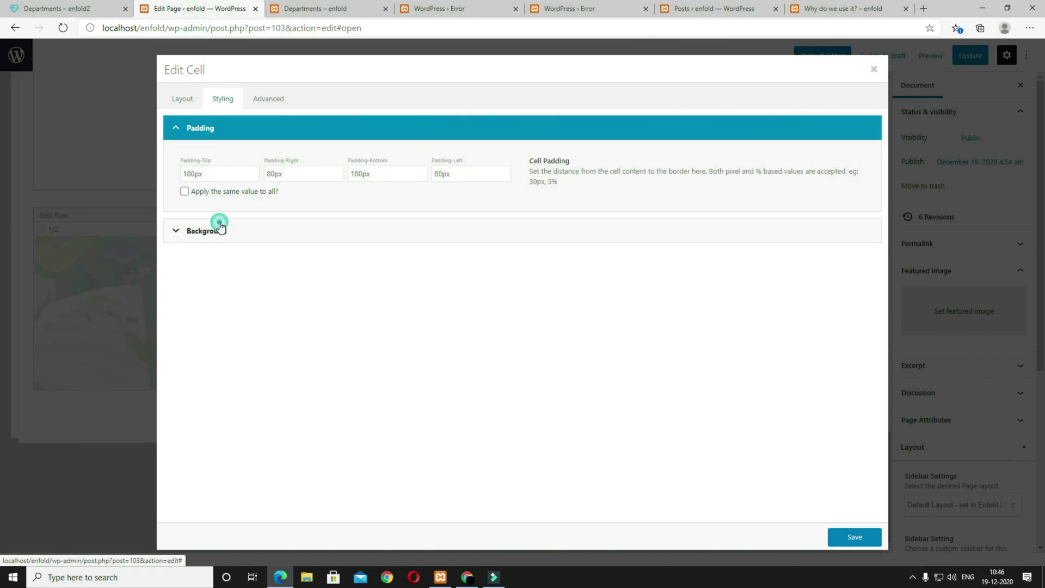
click(220, 226)
scroll(338, 404, down, 2)
click(233, 186)
click(397, 181)
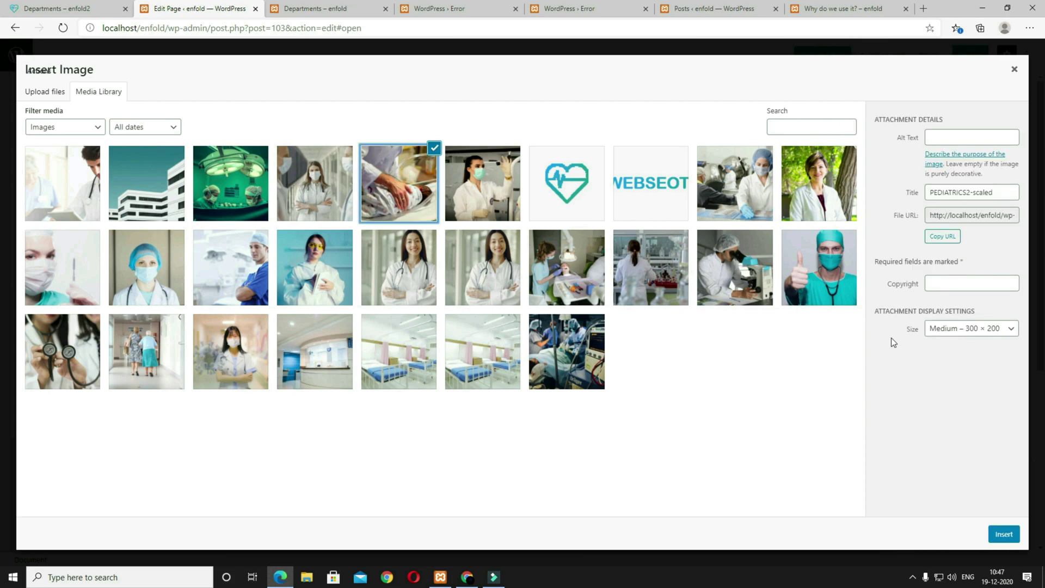
click(955, 329)
click(939, 409)
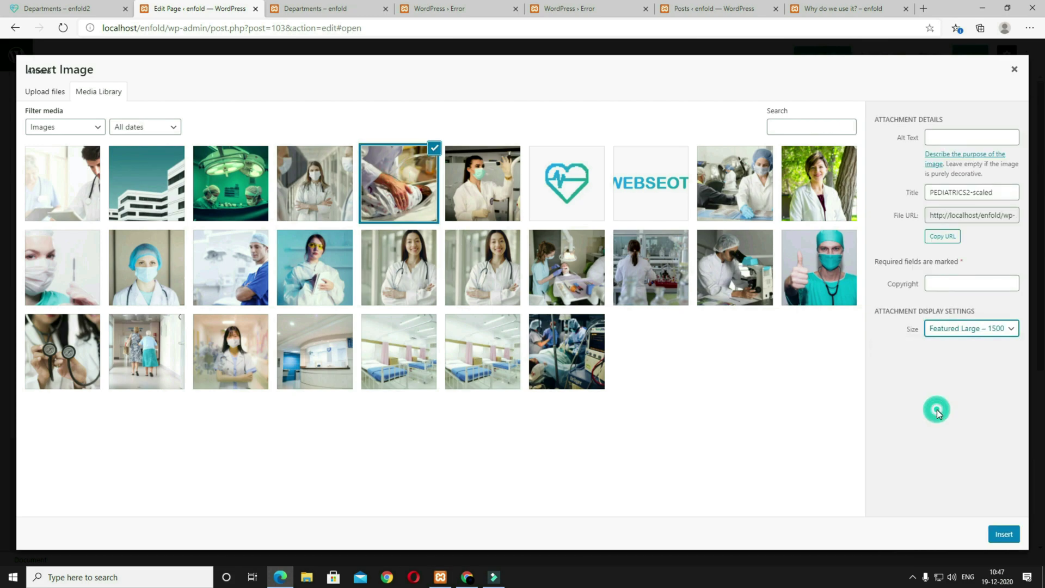
click(1003, 534)
scroll(397, 472, down, 2)
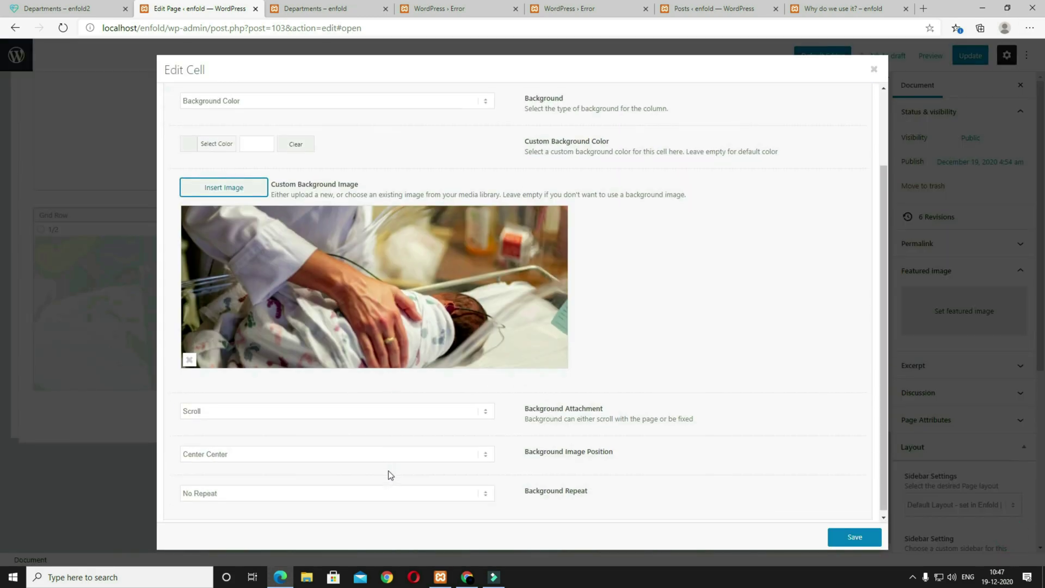
click(270, 454)
click(270, 453)
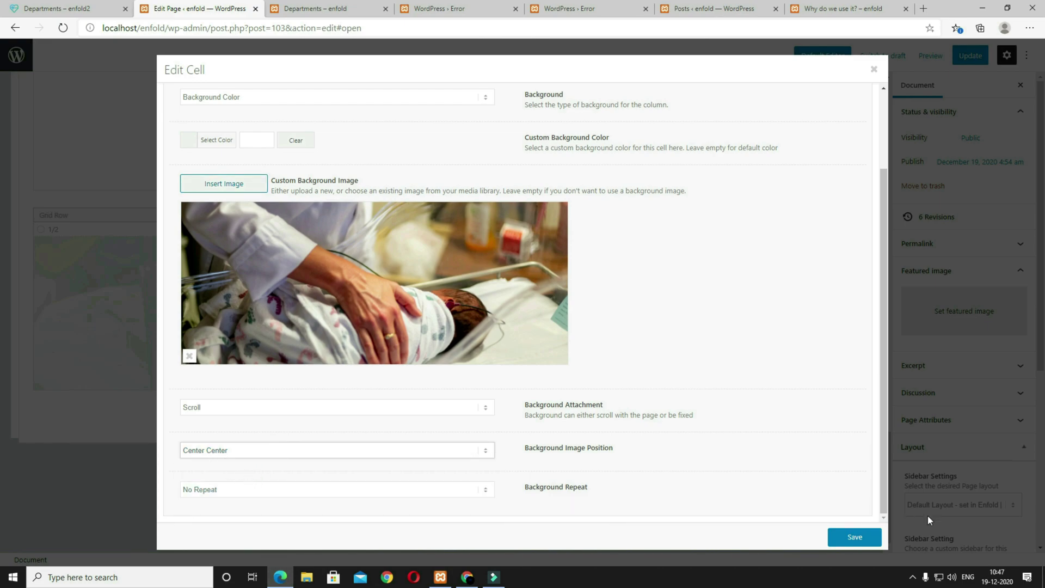
click(864, 537)
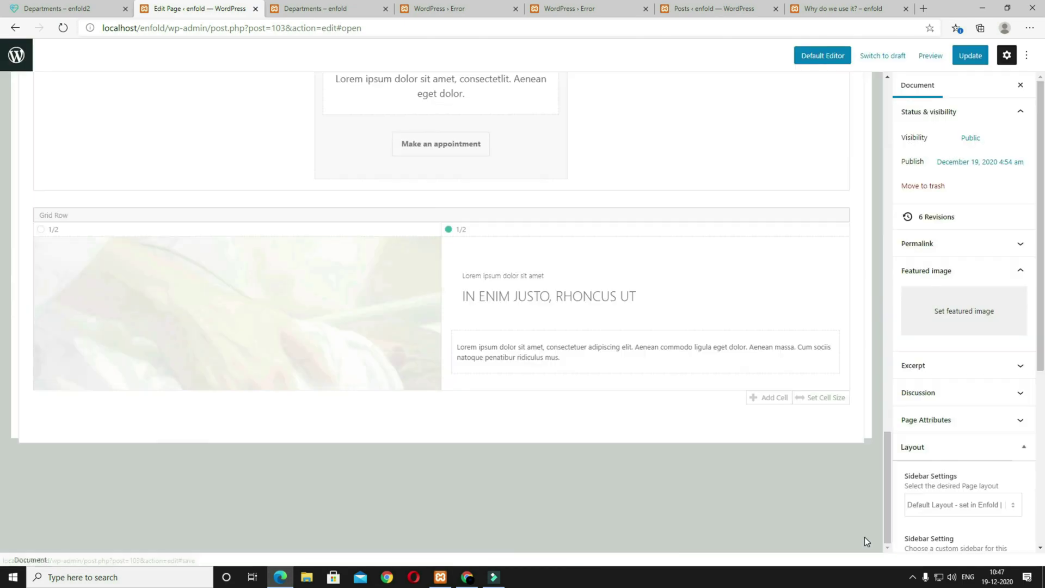
click(563, 296)
Step: Paste PEDIATRICS from the reference page as the heading text and set No Subheading
click(84, 14)
drag(676, 255, 556, 257)
key(ctrl+c)
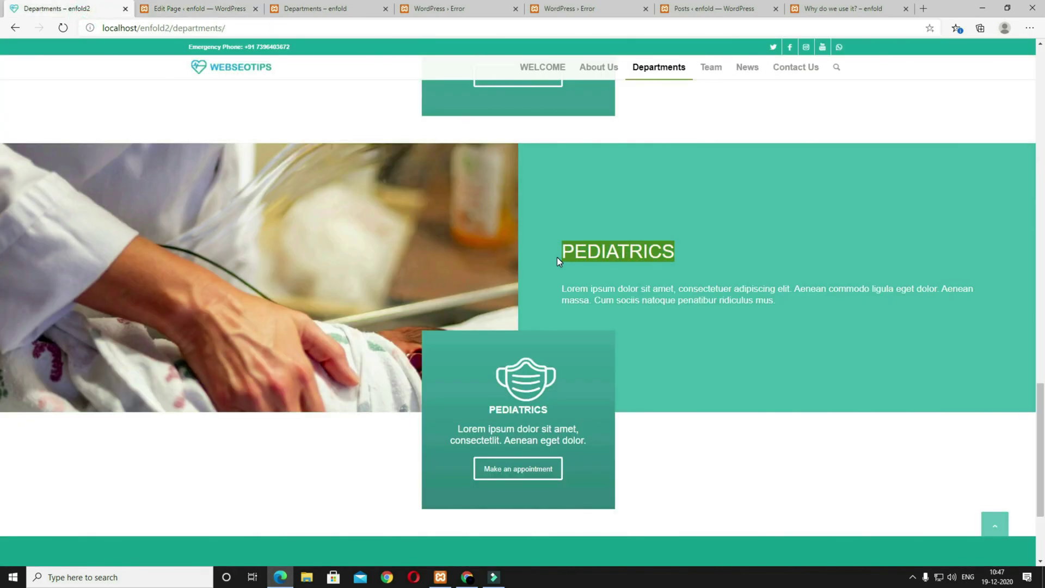
click(214, 8)
key(ctrl+a)
key(ctrl+v)
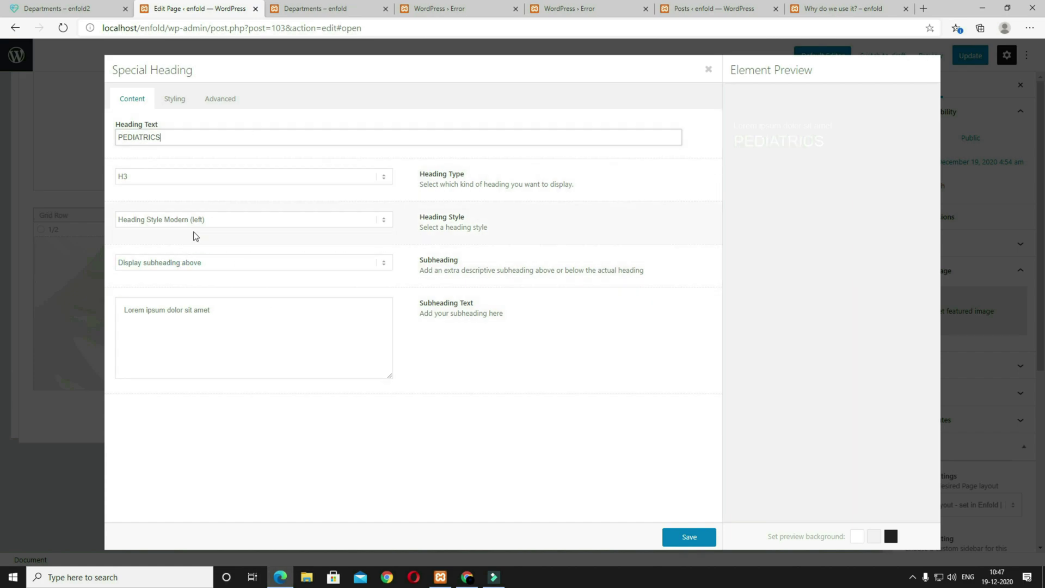
click(185, 264)
click(171, 275)
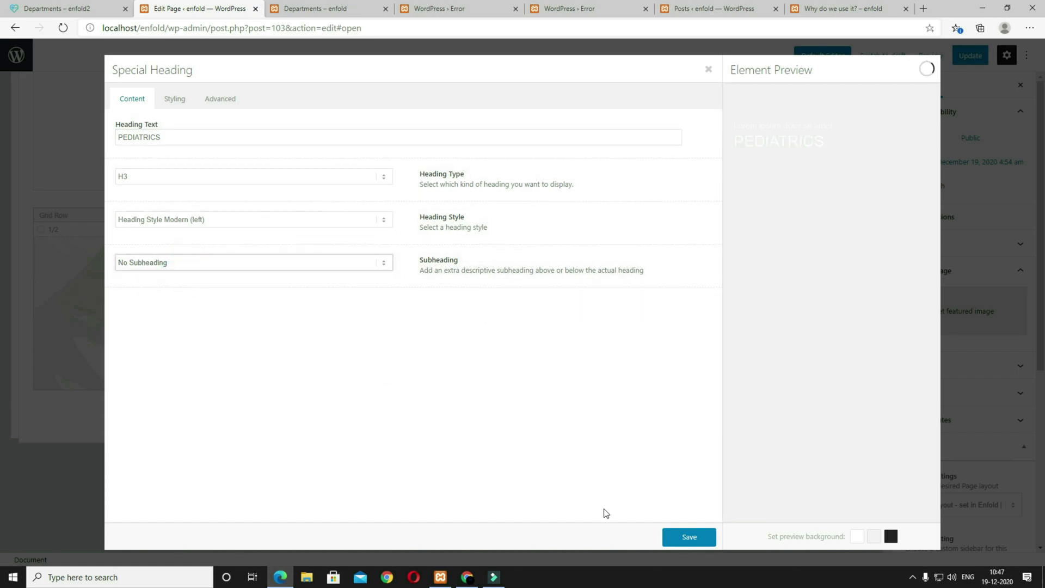
click(676, 537)
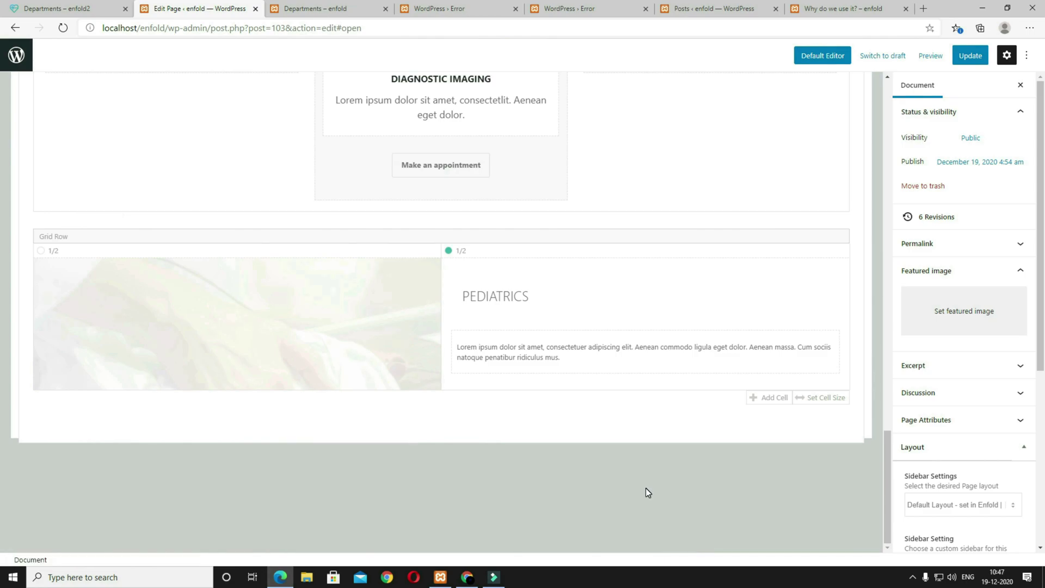
scroll(645, 487, up, 10)
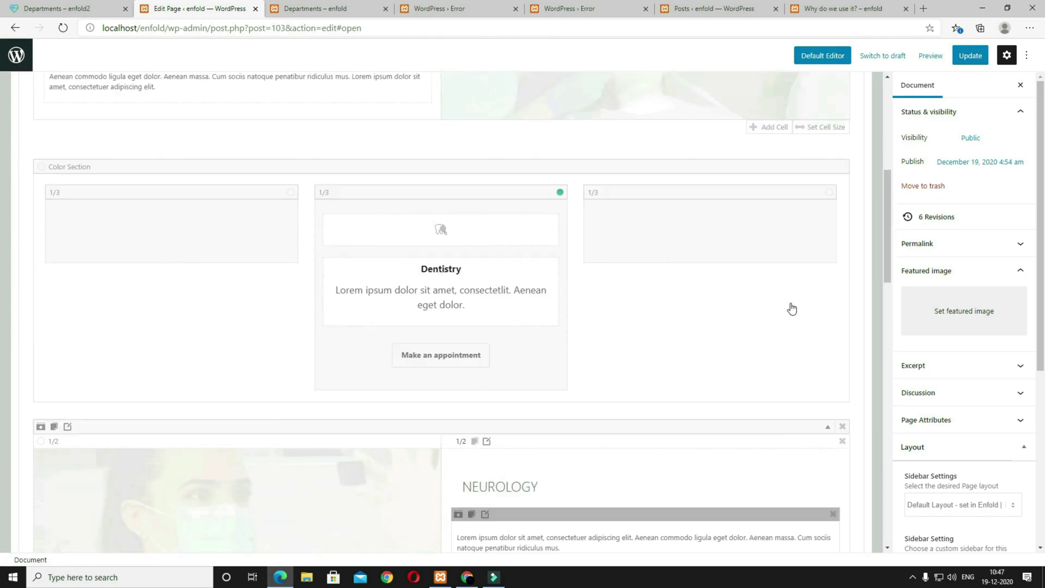
Step: Change the copied icon box's icon to the face-mask flaticon
click(841, 124)
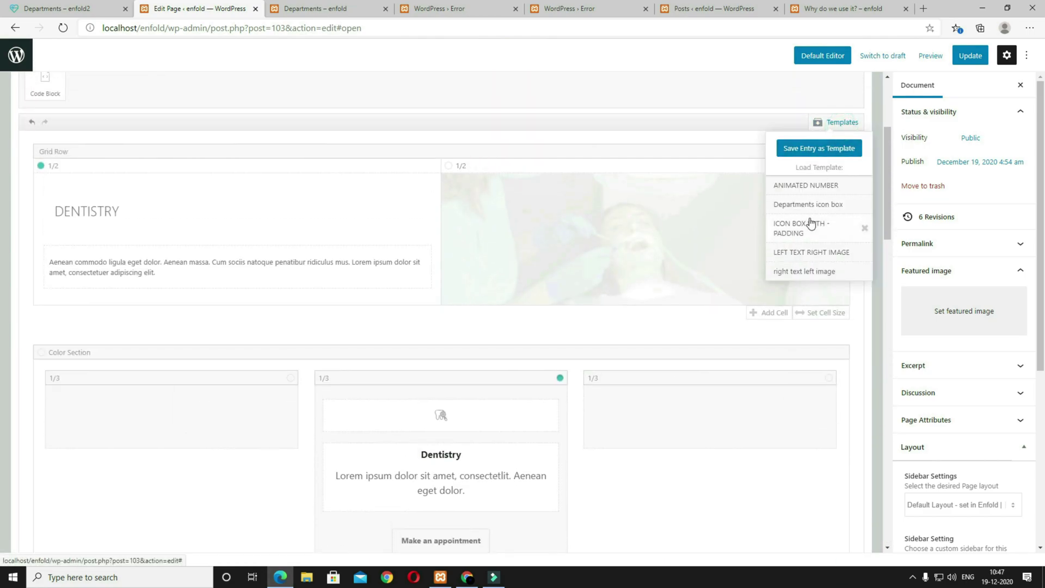
click(63, 7)
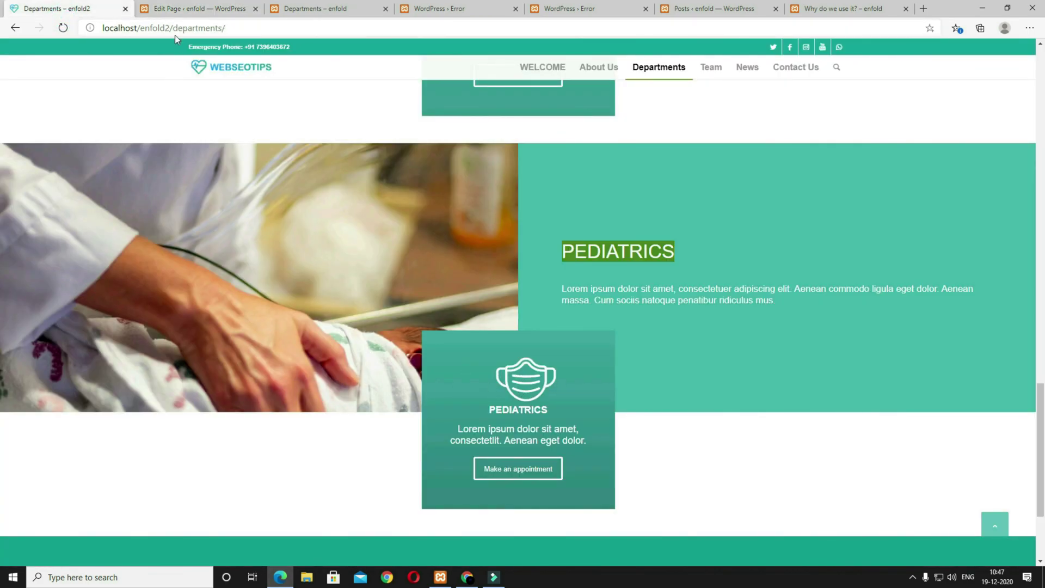
click(190, 9)
scroll(541, 513, down, 10)
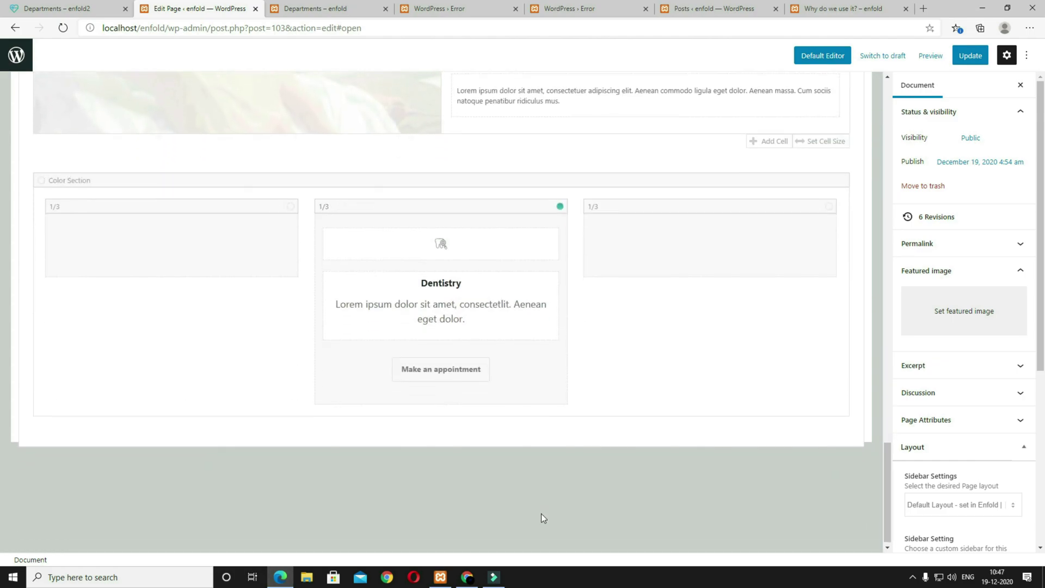
click(416, 246)
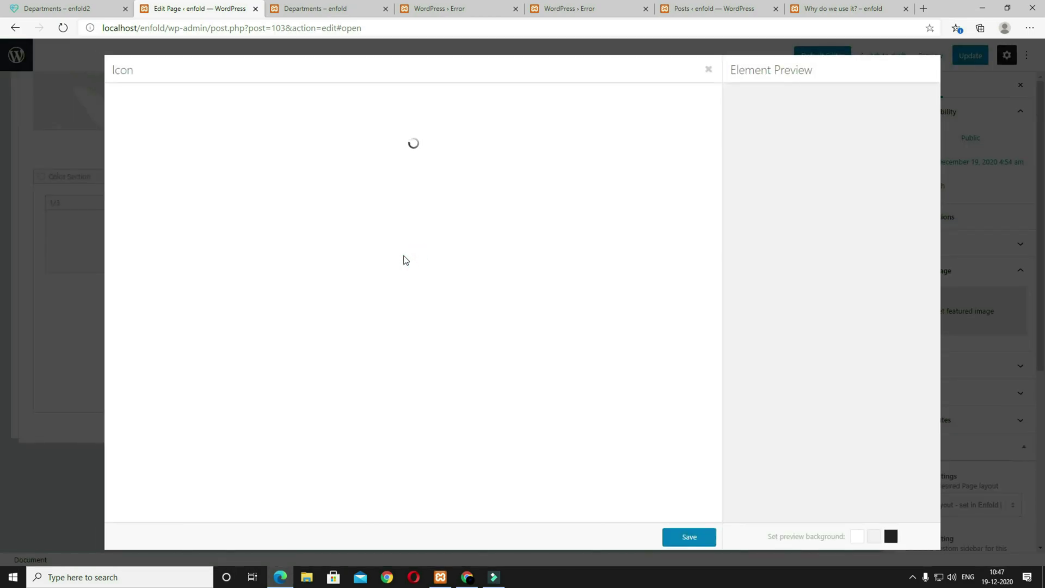
scroll(334, 237, down, 10)
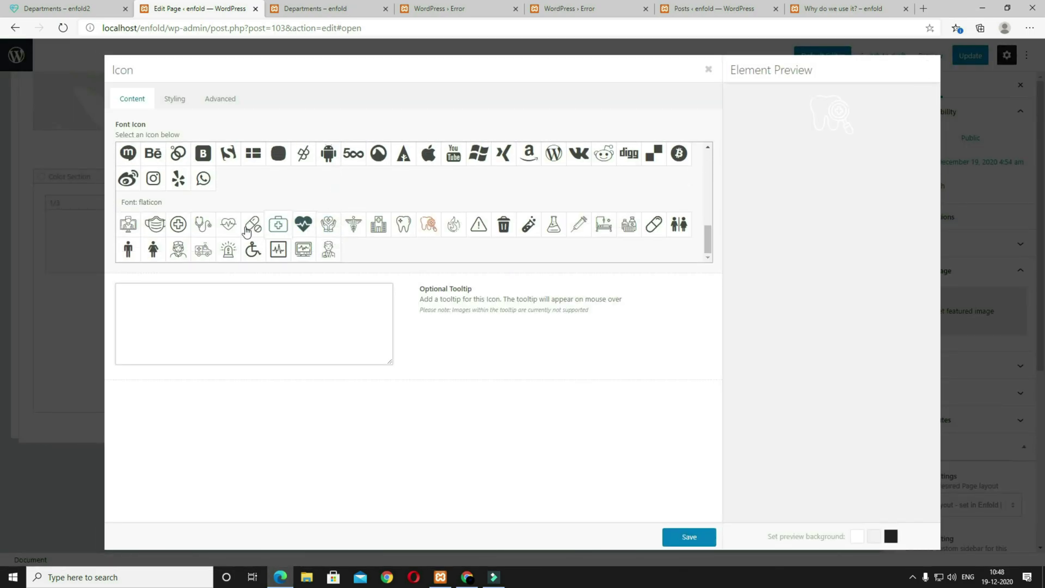
click(154, 224)
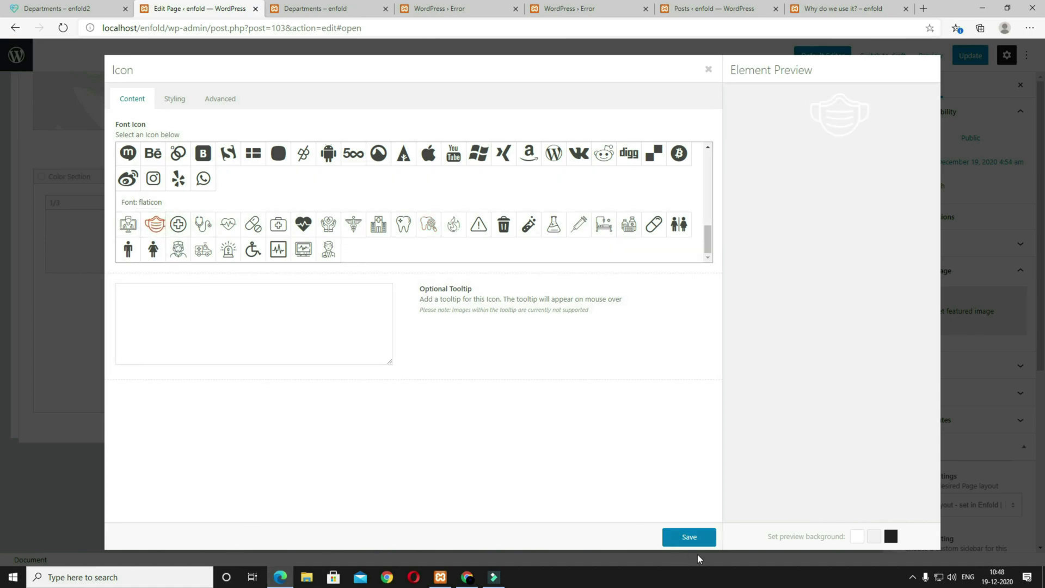
click(687, 536)
Step: Replace the Dentistry text block with the PEDIATRICS heading and text, and update the page
click(487, 312)
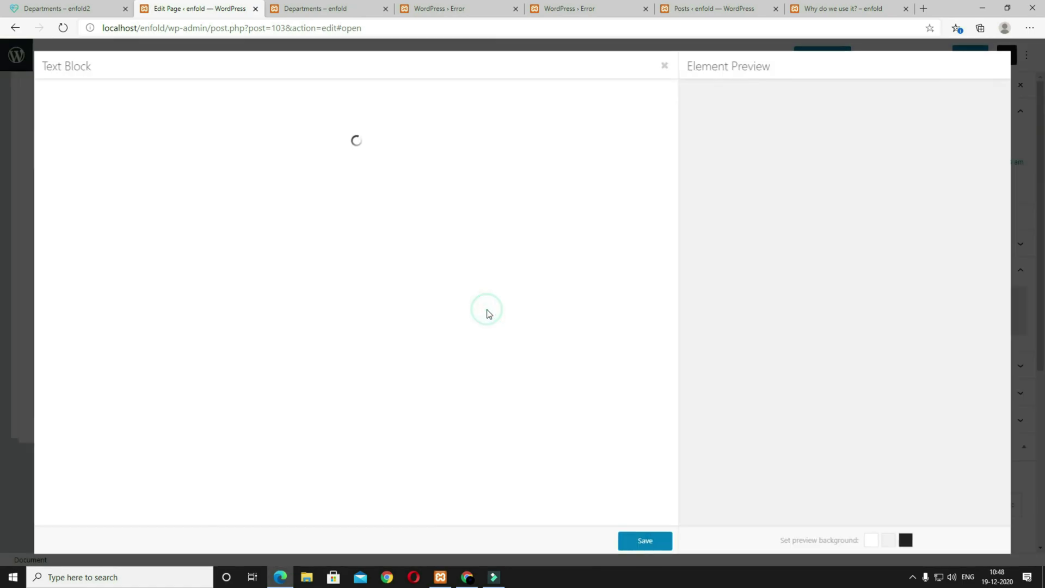
click(532, 422)
click(525, 308)
key(ctrl+a)
text(PEDIATRICS Lorem ipsum dolor sit amet, consectetlit. Aenean eget dolor.)
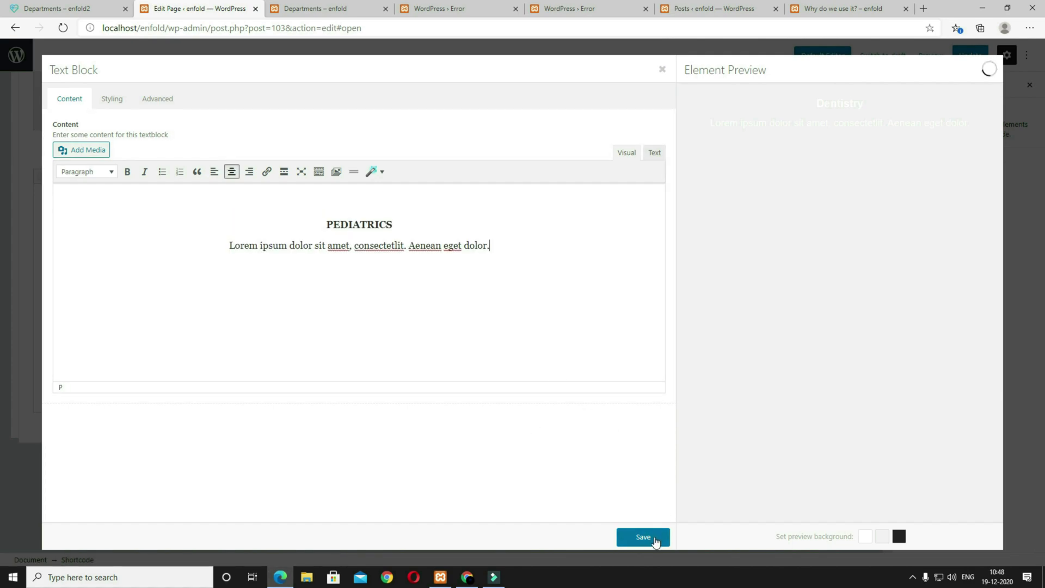
click(656, 539)
click(969, 55)
click(919, 56)
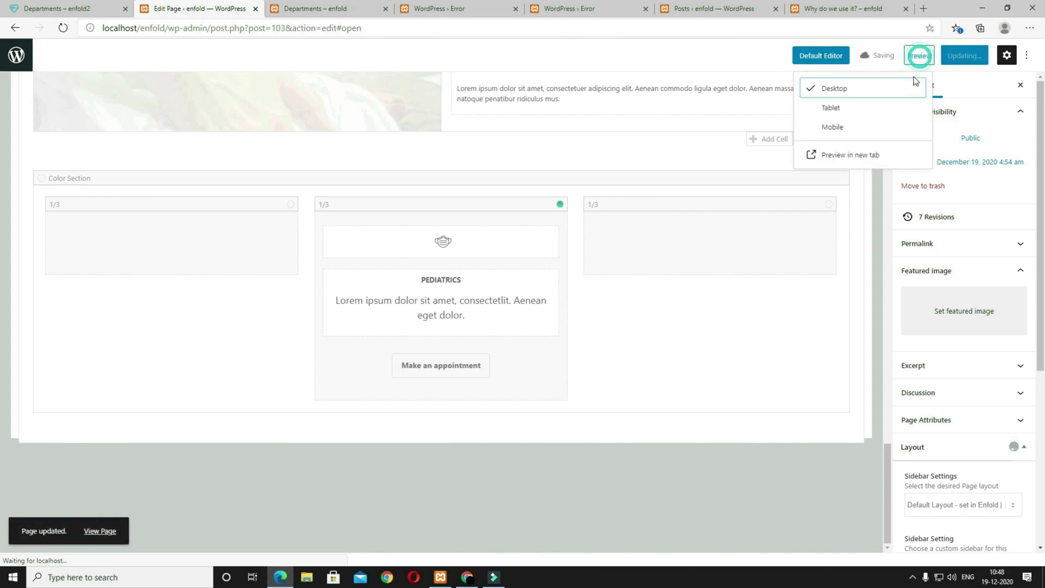
Step: Preview the Departments page in a new tab and scroll through it
click(852, 140)
scroll(824, 247, up, 4)
scroll(824, 250, down, 9)
scroll(628, 437, up, 4)
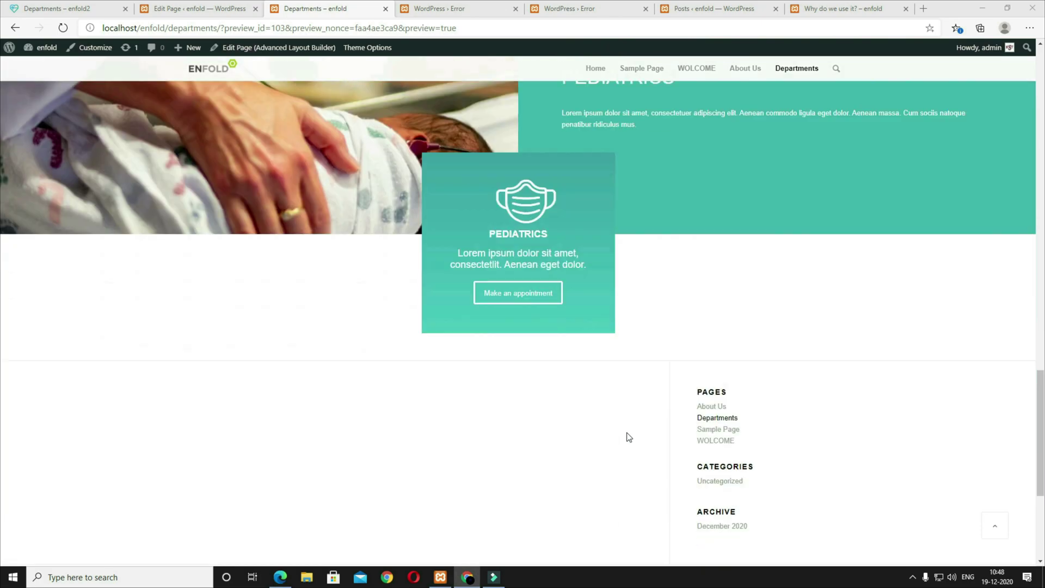
scroll(628, 437, down, 5)
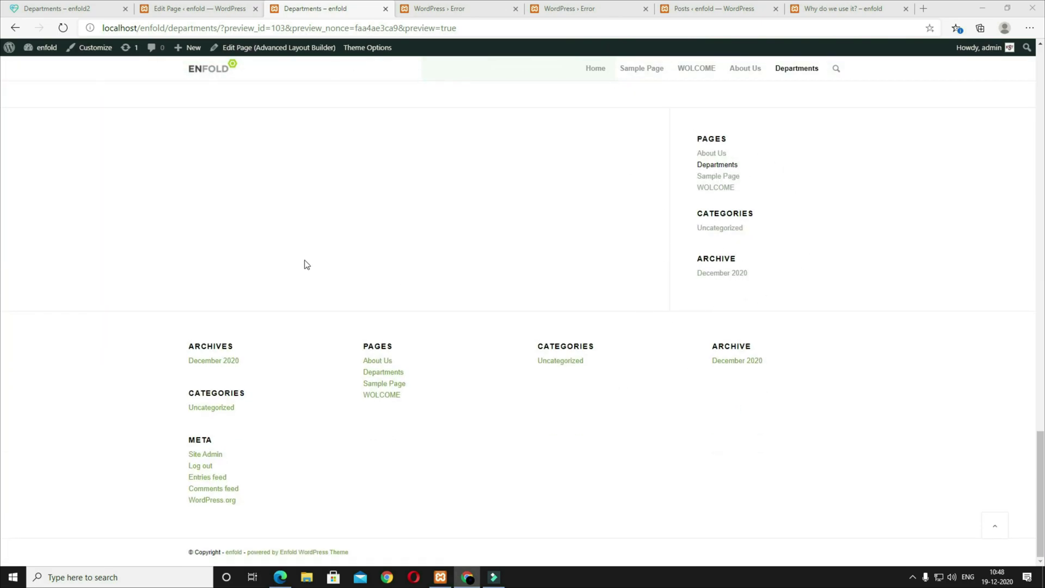
Step: Set the Departments page's sidebar setting to No Sidebar and update the page
click(202, 13)
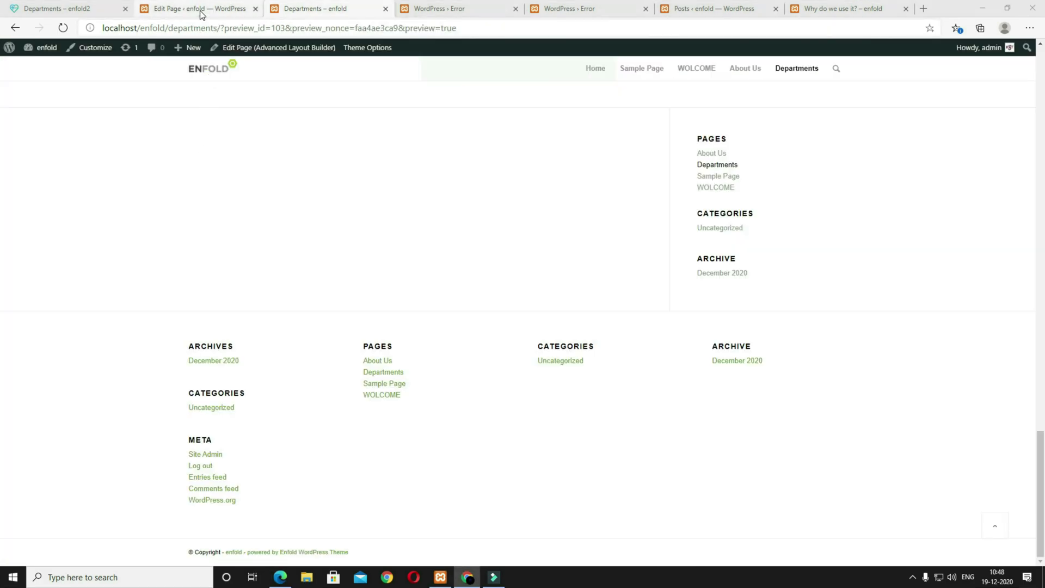
click(200, 12)
scroll(979, 490, down, 3)
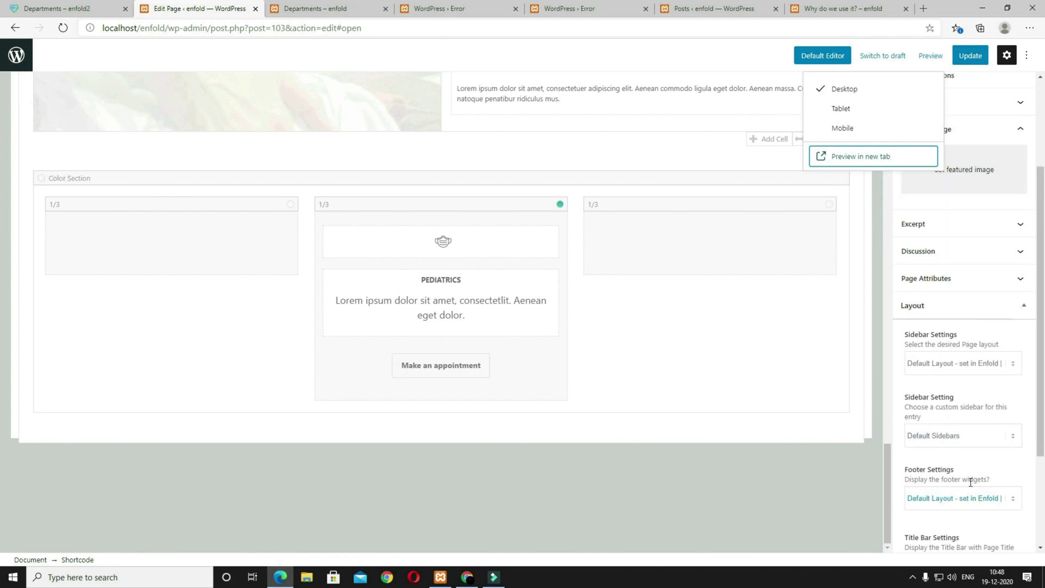
click(953, 362)
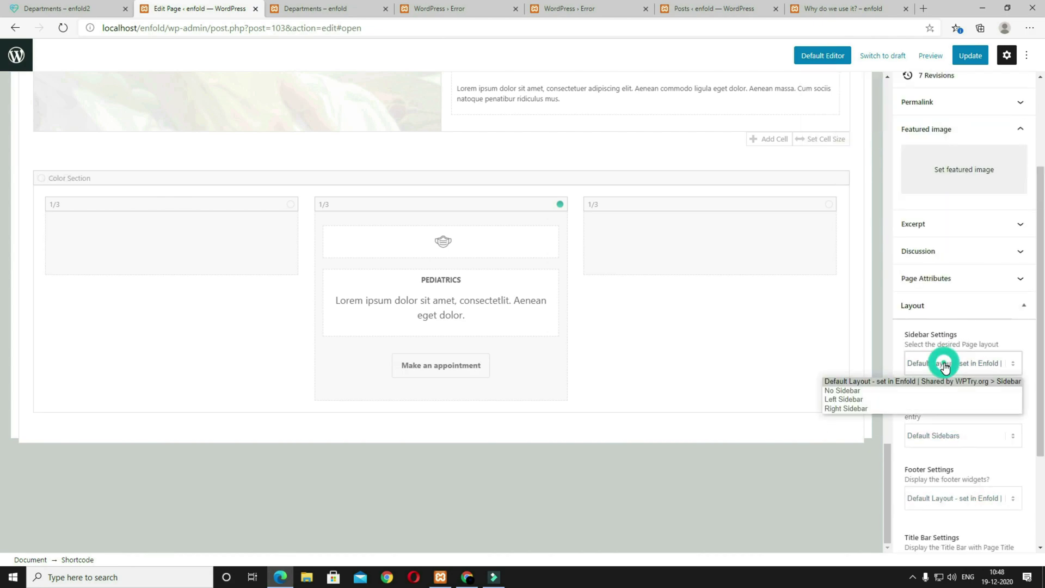
click(935, 391)
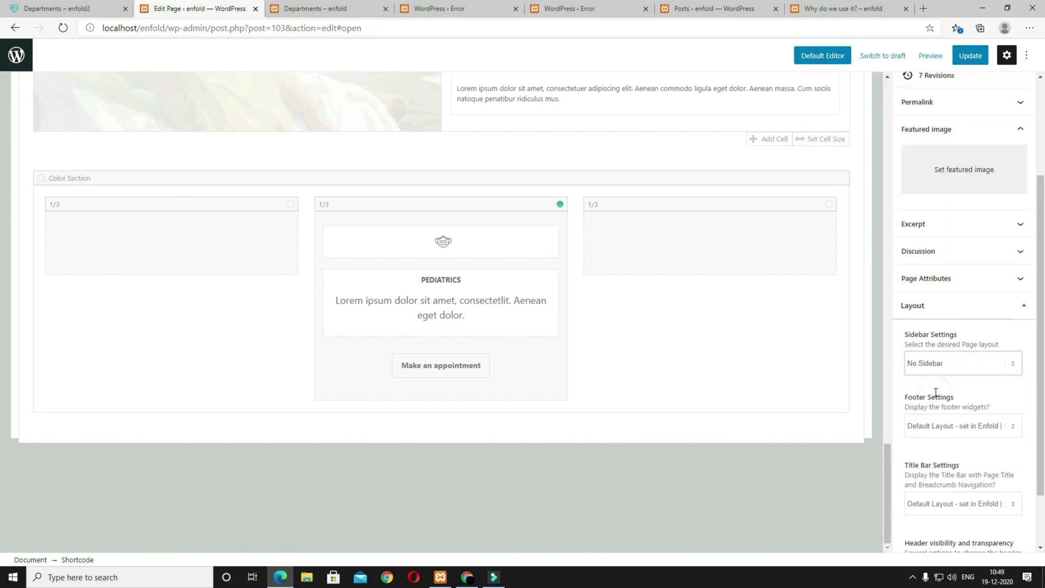
click(970, 55)
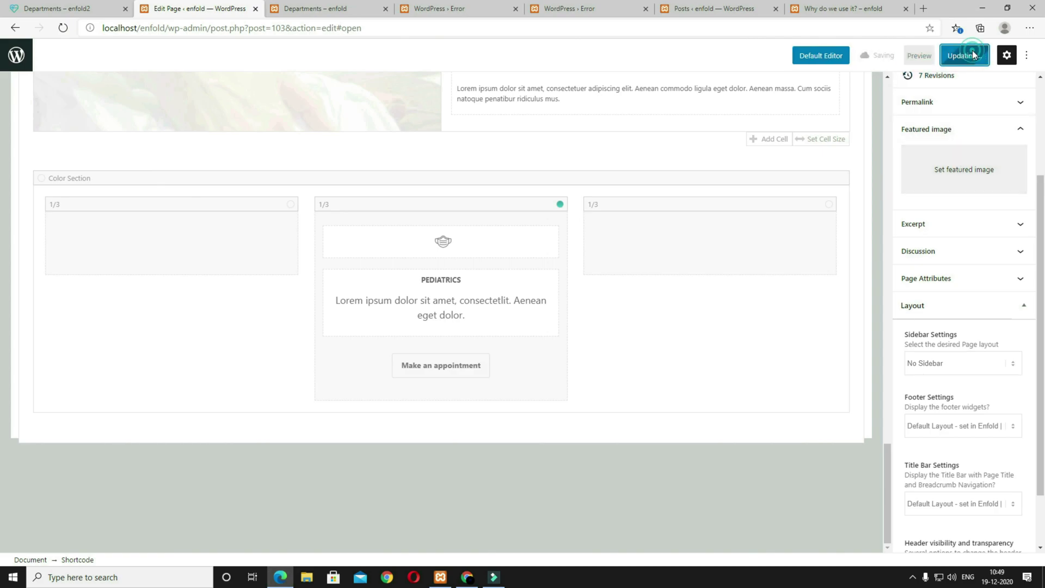
Step: Preview the updated Departments page in a new tab
click(919, 55)
click(830, 155)
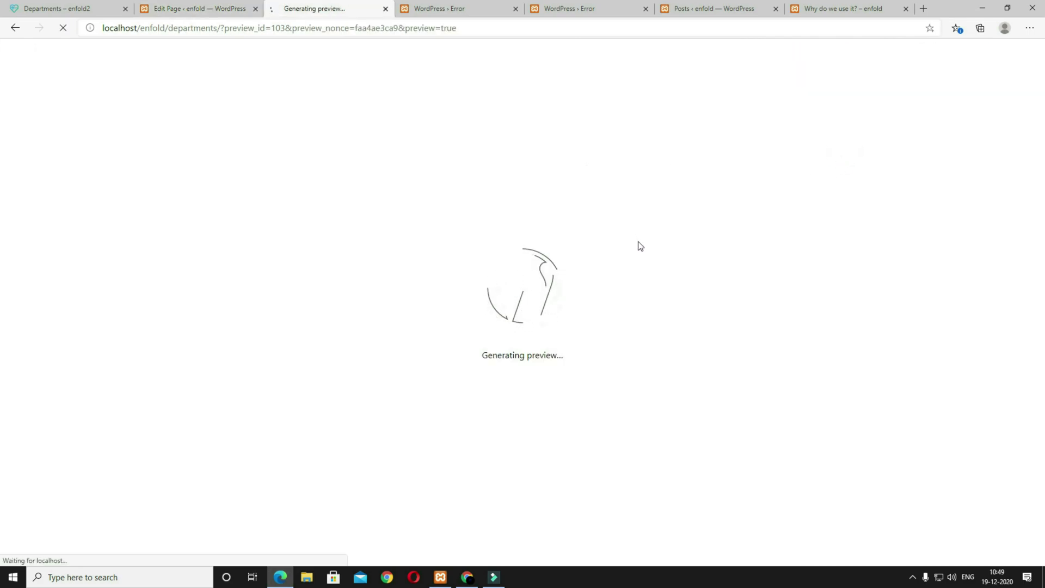
scroll(659, 328, down, 20)
scroll(546, 348, up, 8)
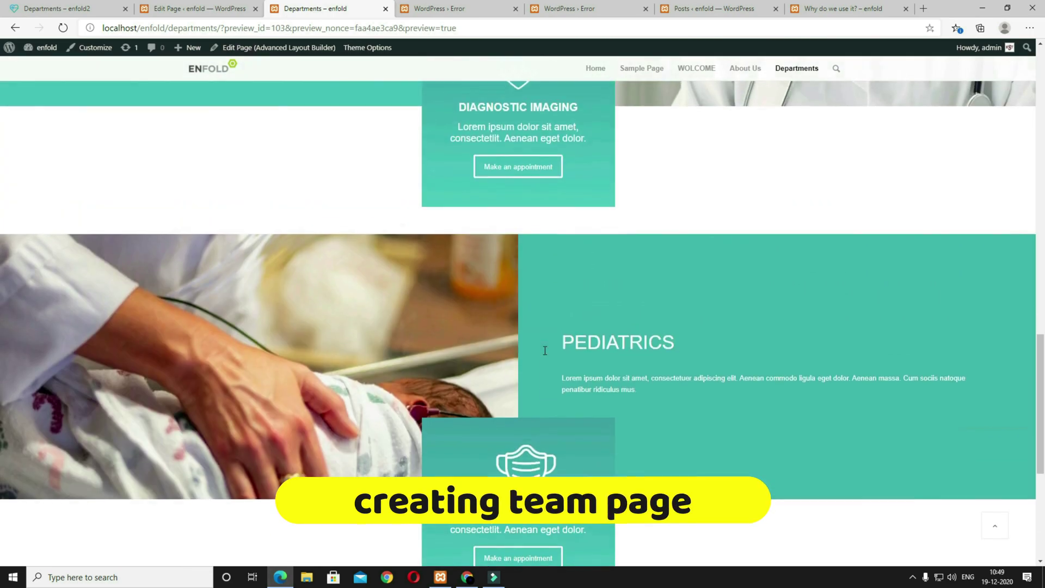
scroll(738, 394, up, 5)
Step: Check the reference site's Team page, then start a new page from the Pages list
click(82, 12)
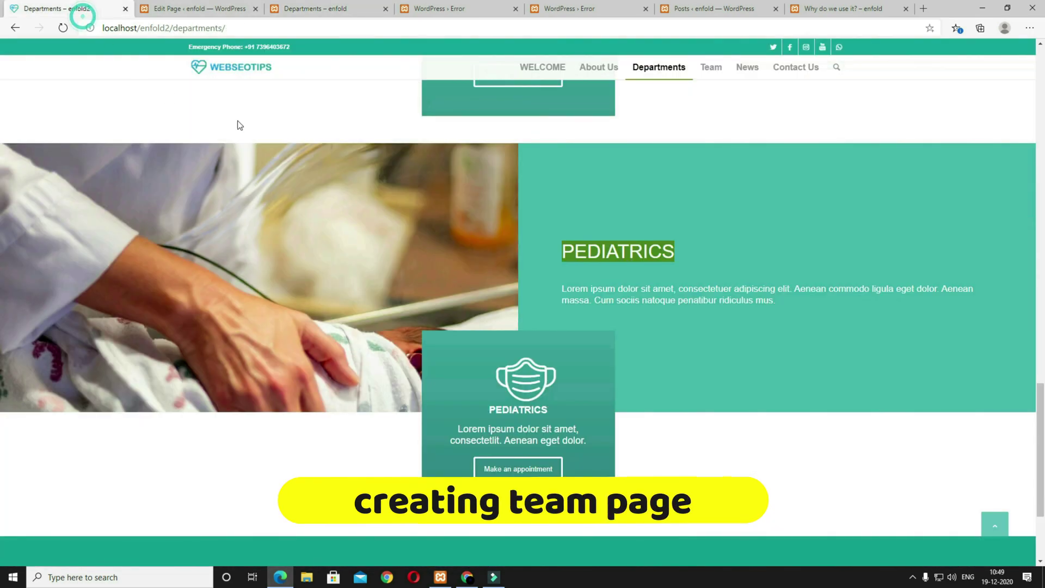
click(725, 68)
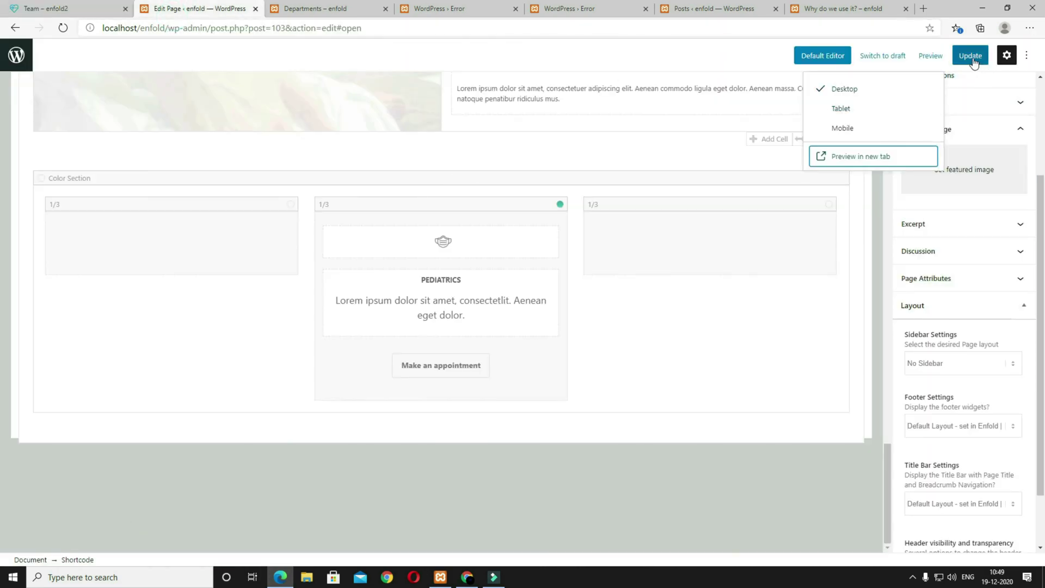
click(965, 55)
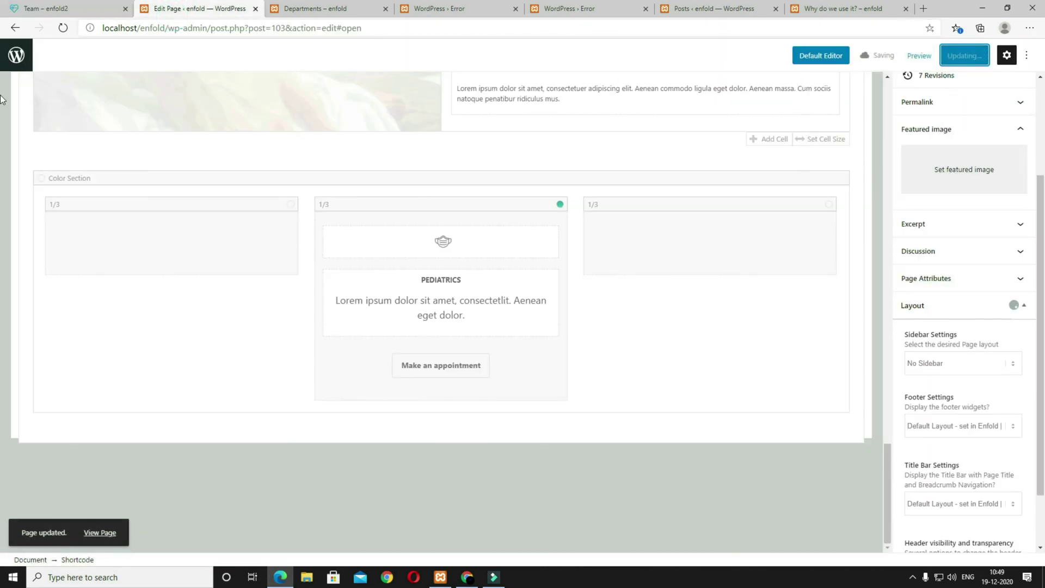
click(16, 55)
click(161, 113)
Step: Title the new page 'Team', choose No Sidebar, and publish it
click(107, 118)
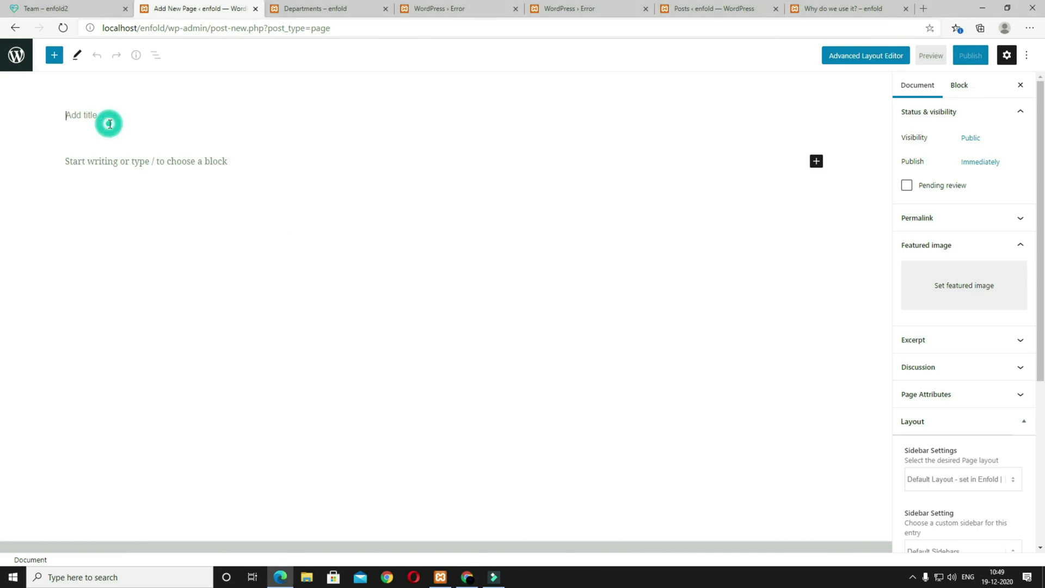
text(Team)
scroll(990, 387, down, 3)
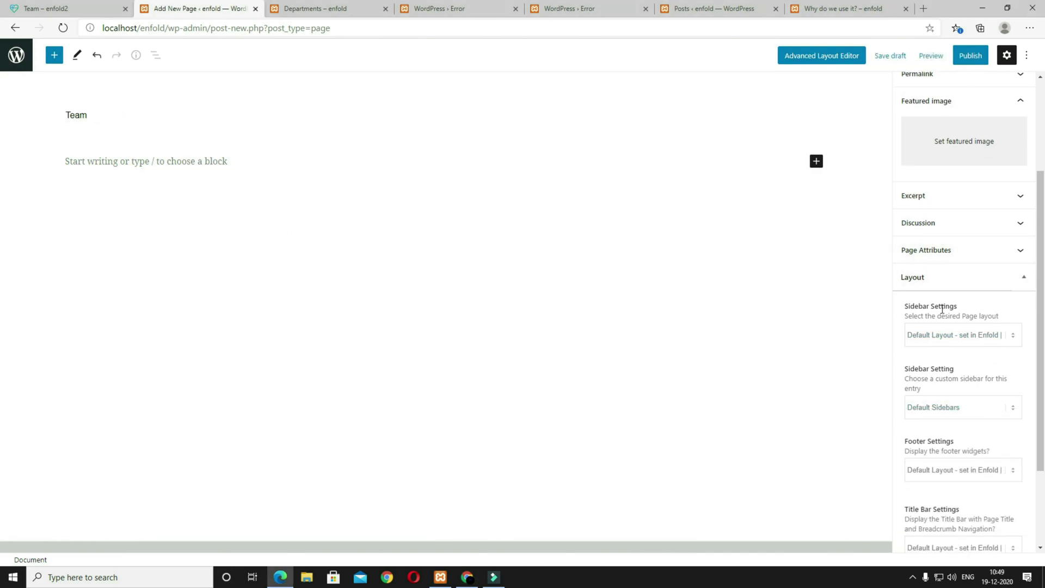
click(952, 334)
click(922, 363)
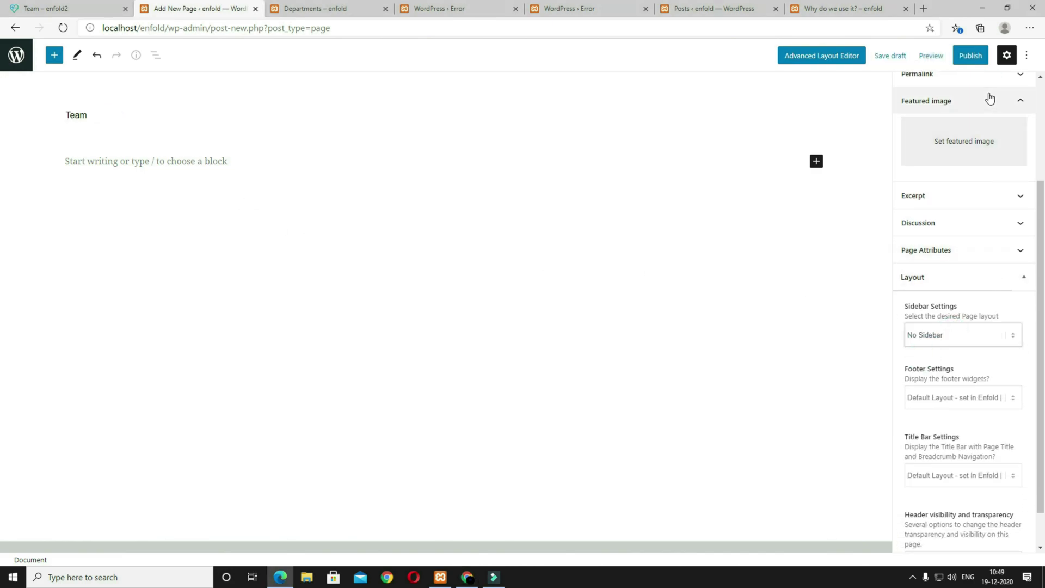
click(969, 56)
click(965, 56)
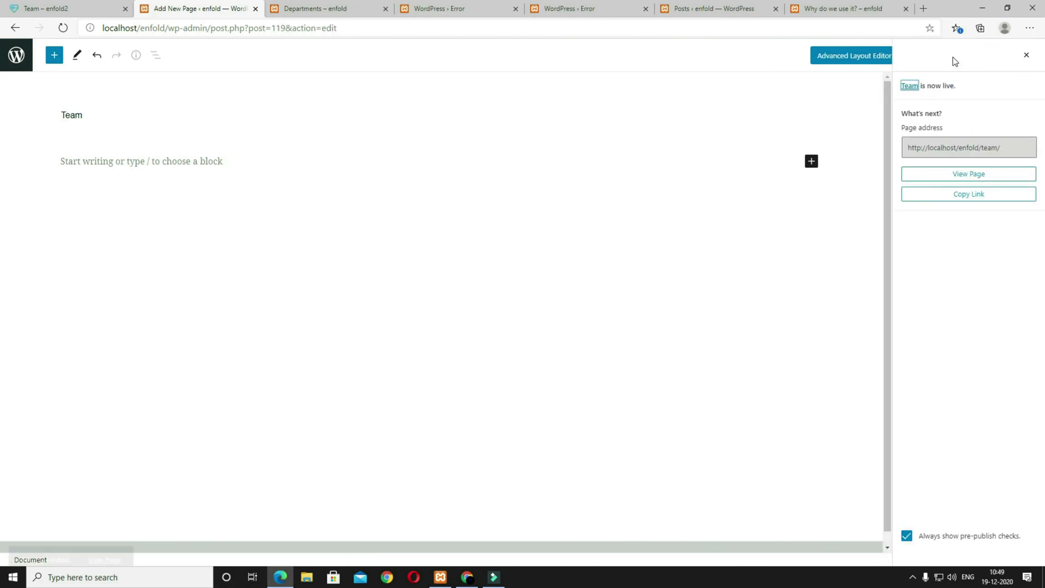
click(1026, 55)
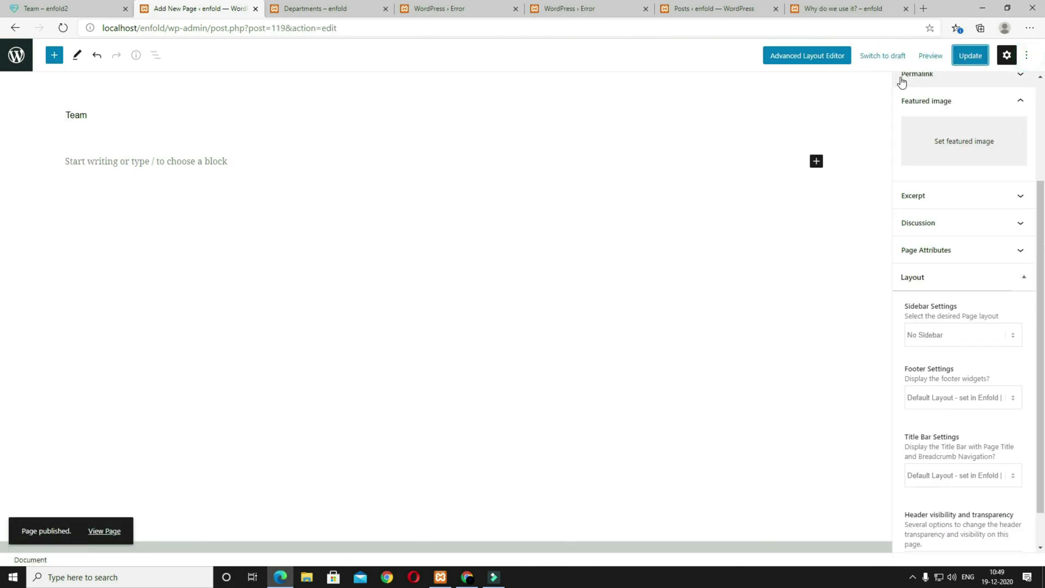
Step: Load the 'right text left image' template into the Advanced Layout Editor
click(836, 62)
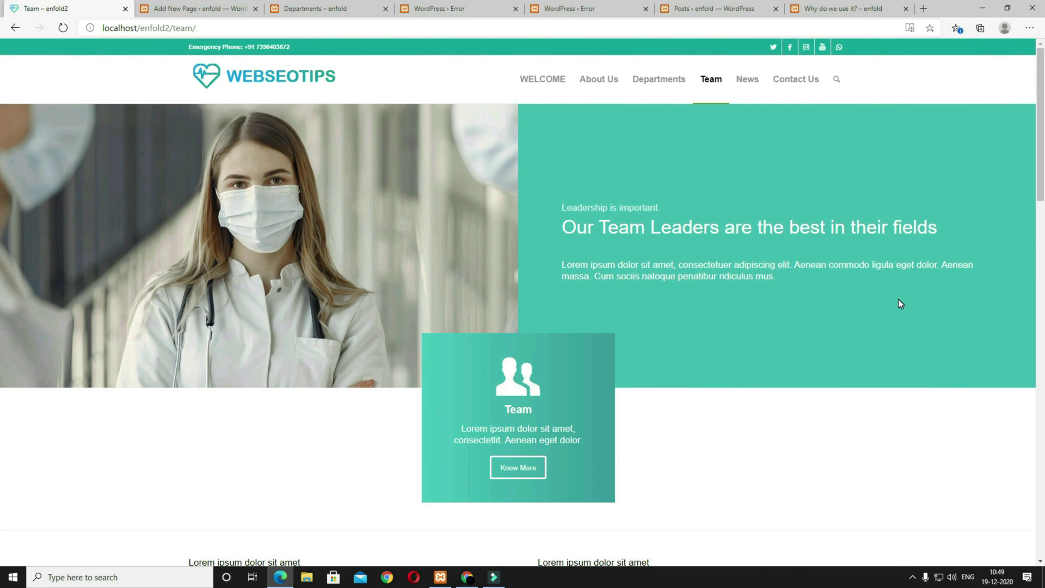
click(206, 8)
click(850, 245)
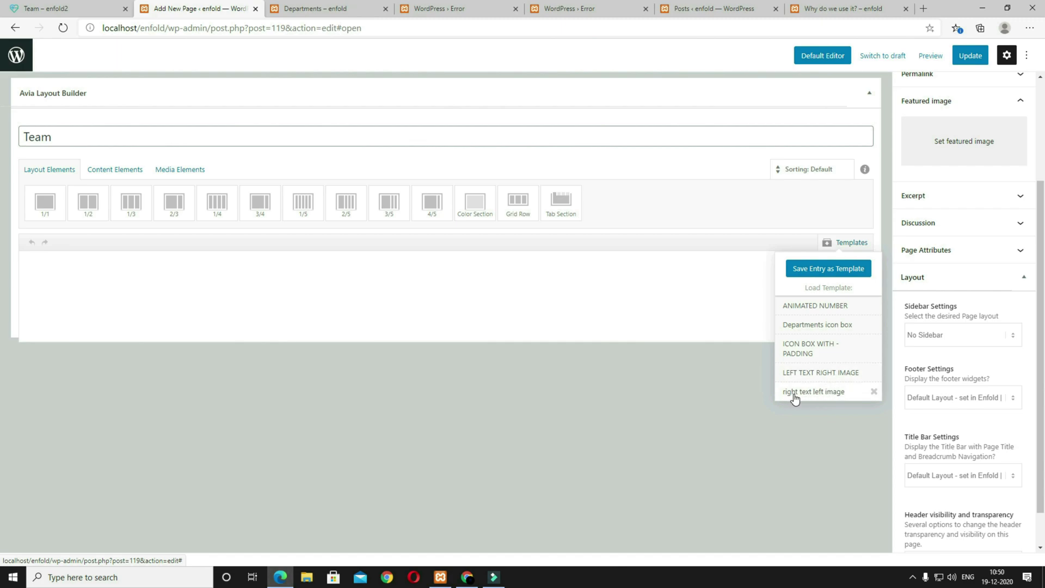
click(826, 394)
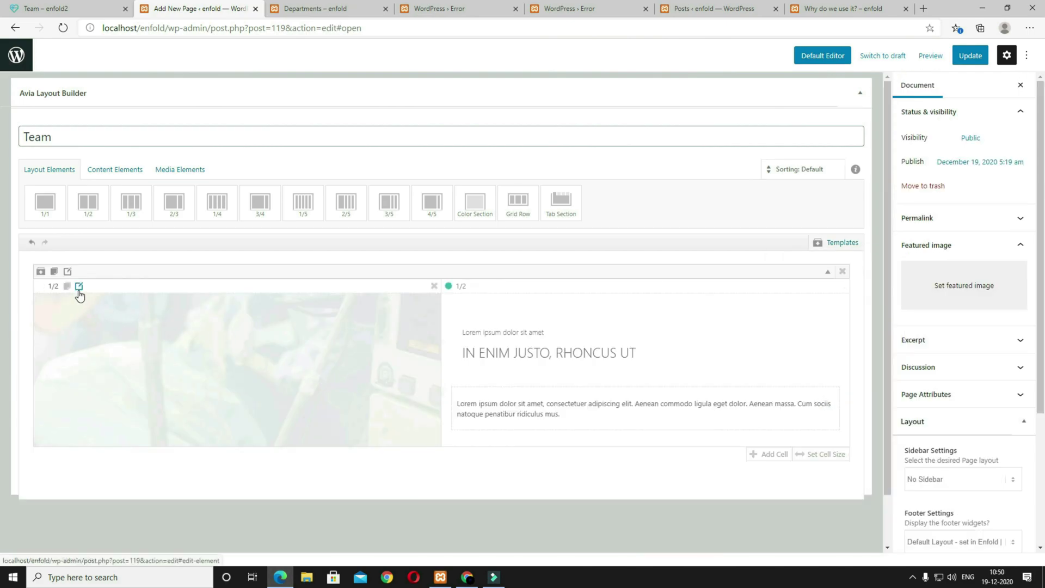
Step: Insert the masked doctor photo at Featured Large size as the left cell's background
click(79, 286)
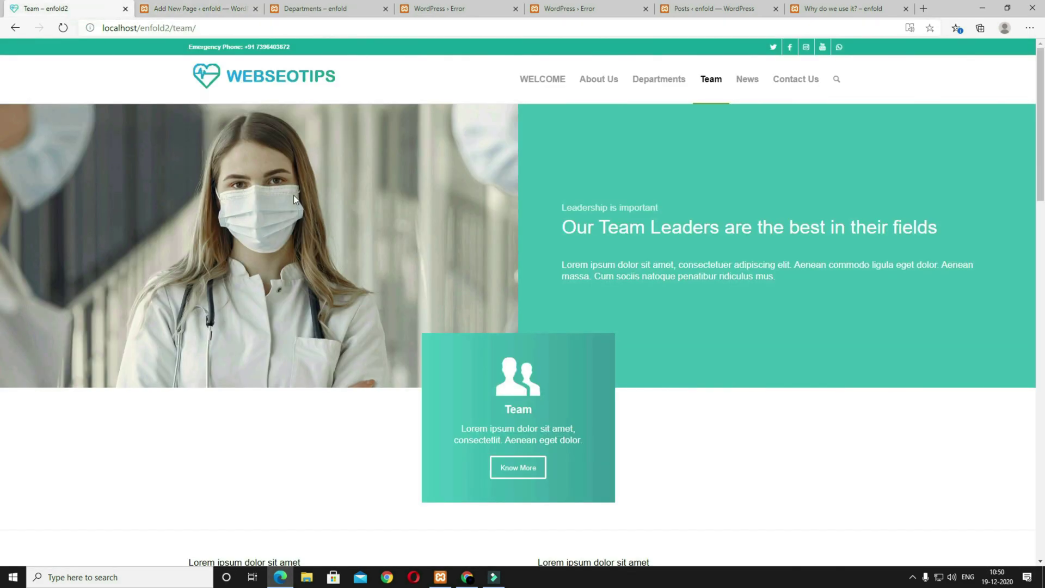
click(193, 16)
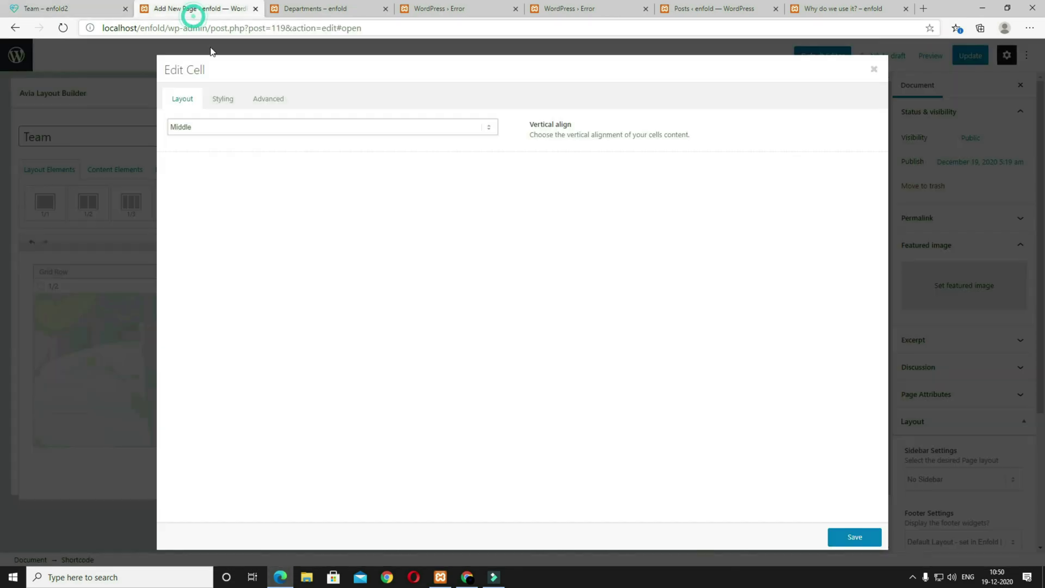
click(227, 103)
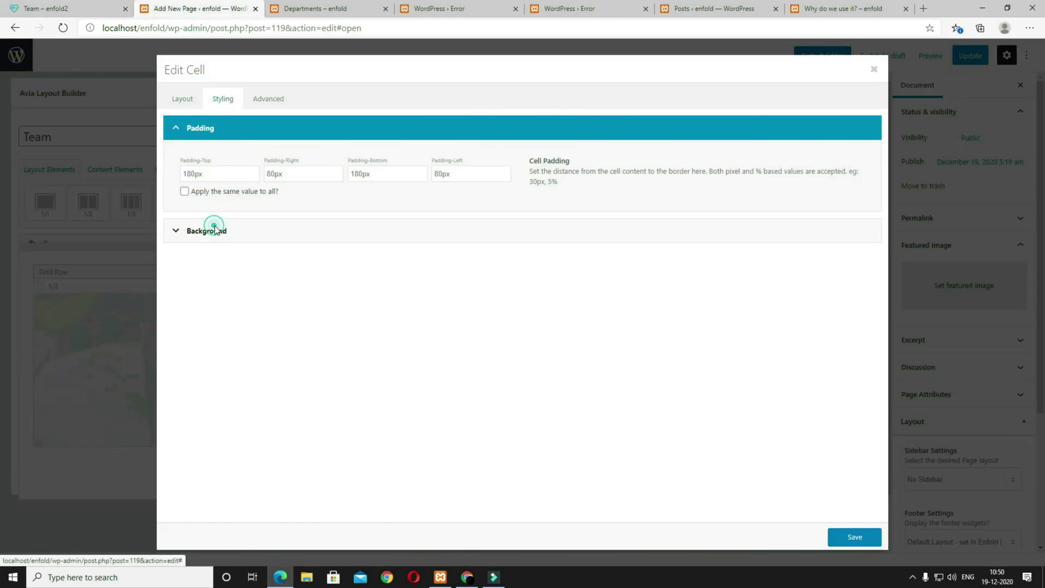
click(215, 230)
click(237, 288)
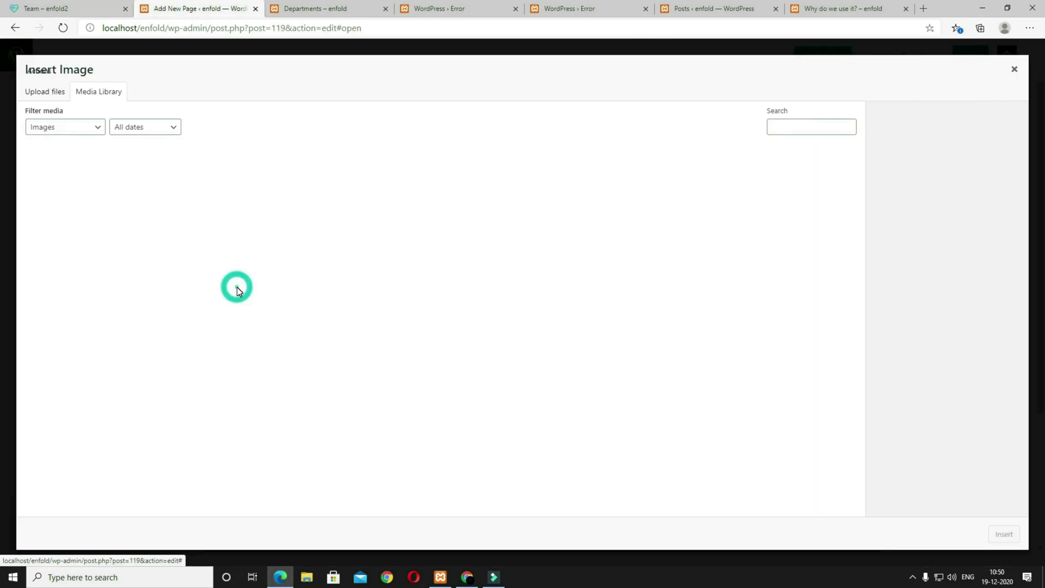
click(318, 188)
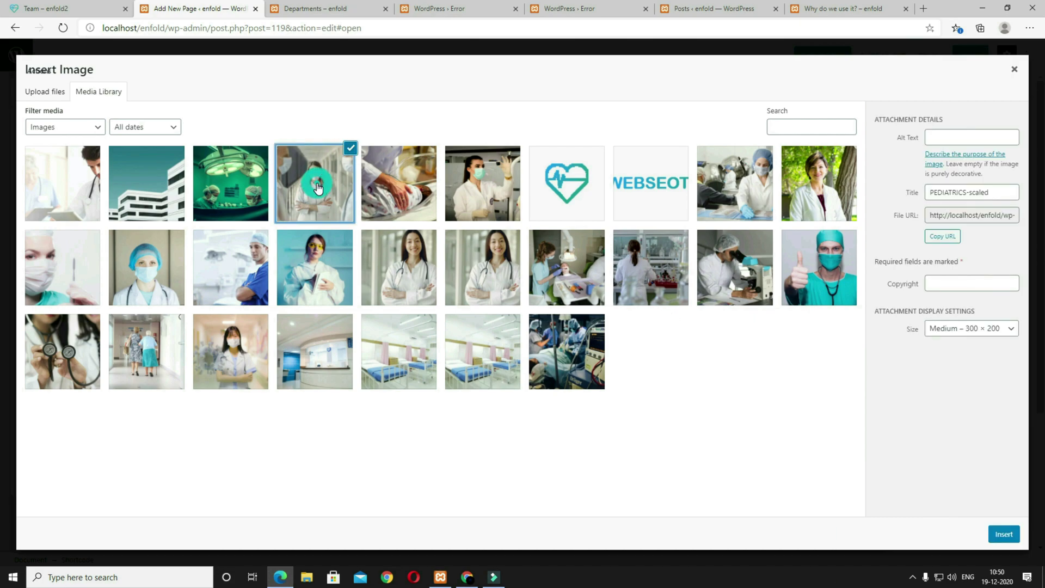
click(952, 330)
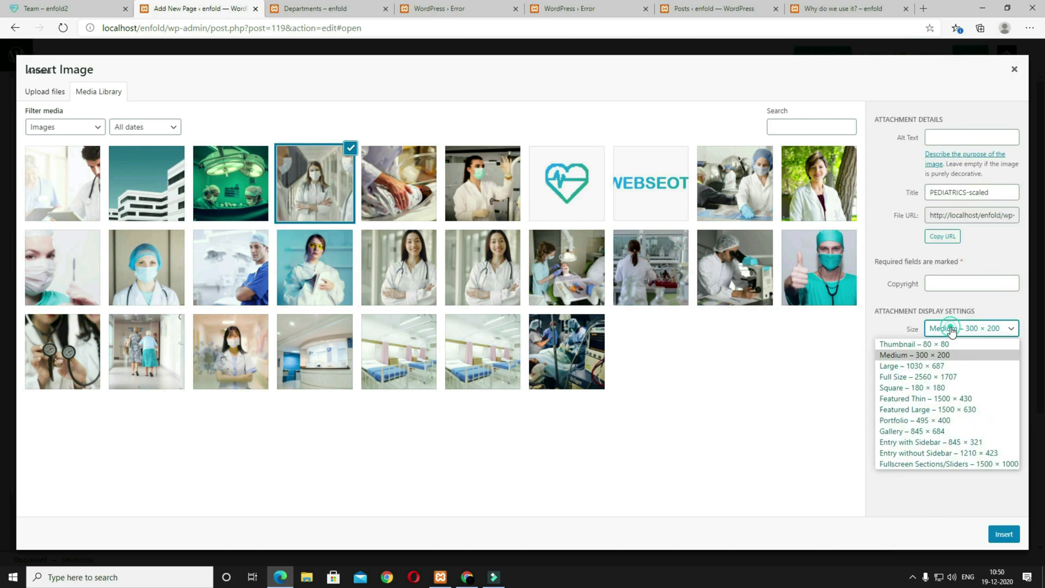
click(937, 410)
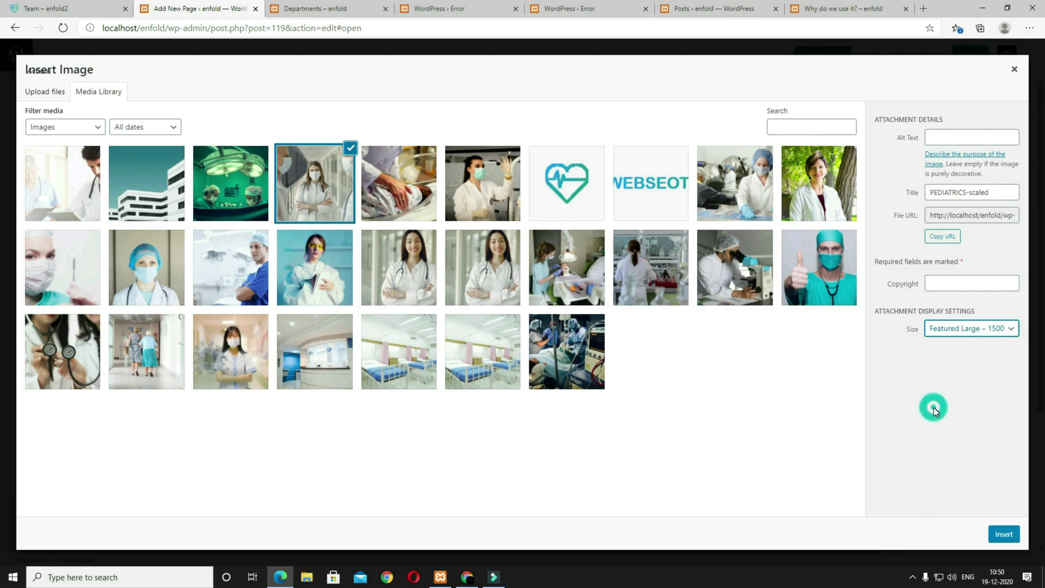
click(1004, 534)
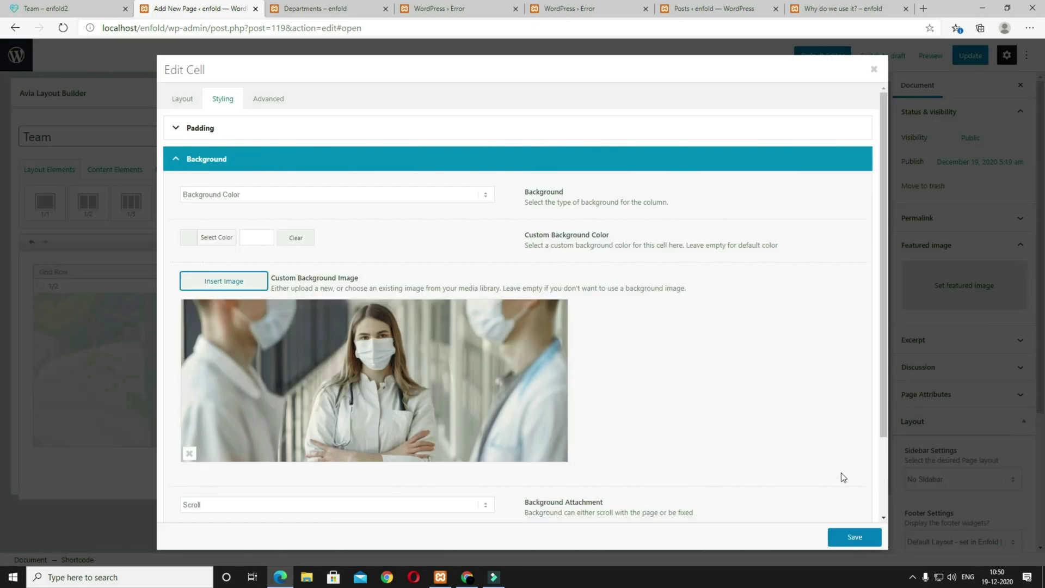
Step: Anchor the cell background at Top Center and save the cell settings
scroll(663, 416, down, 2)
click(333, 455)
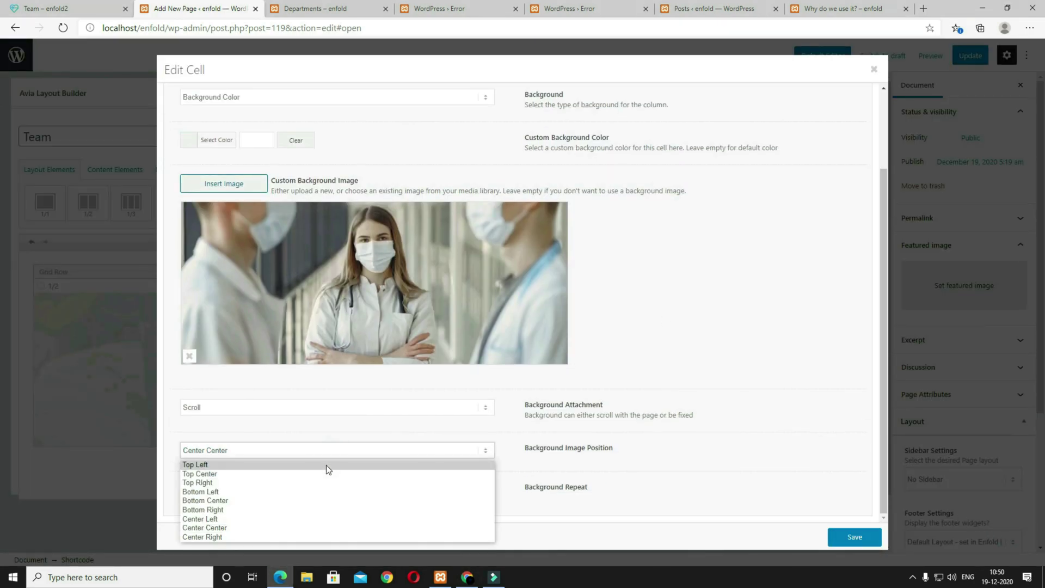
click(327, 476)
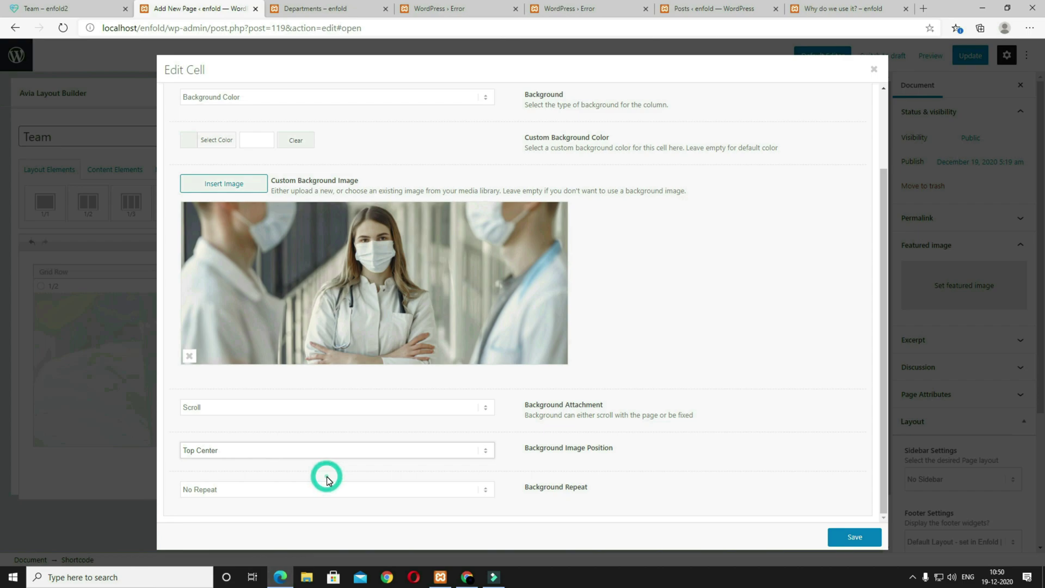
click(854, 537)
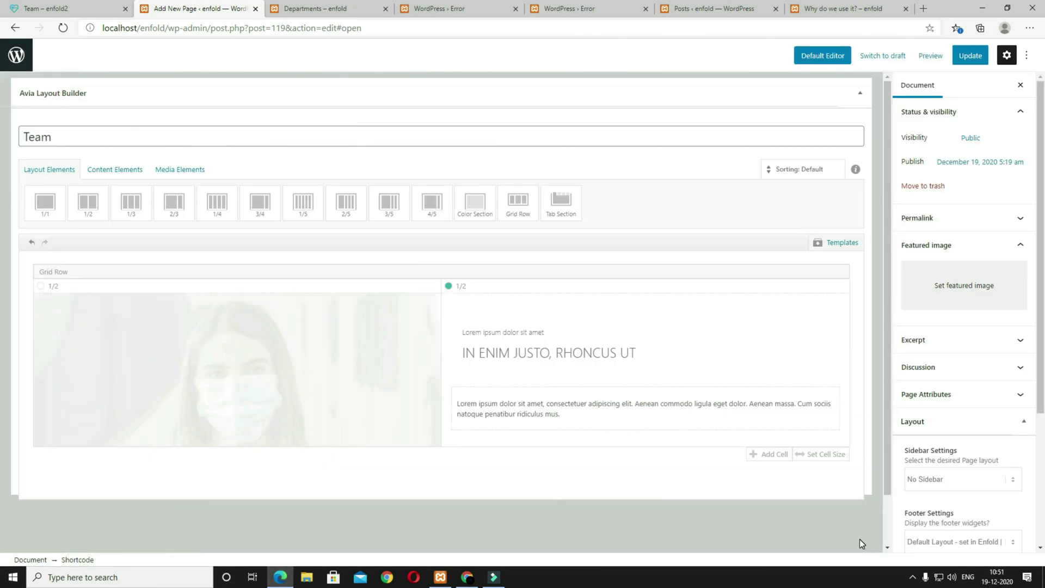
Step: Replace the heading text with 'Our Team Leaders are the best in their fields' from the live page
click(551, 359)
click(72, 15)
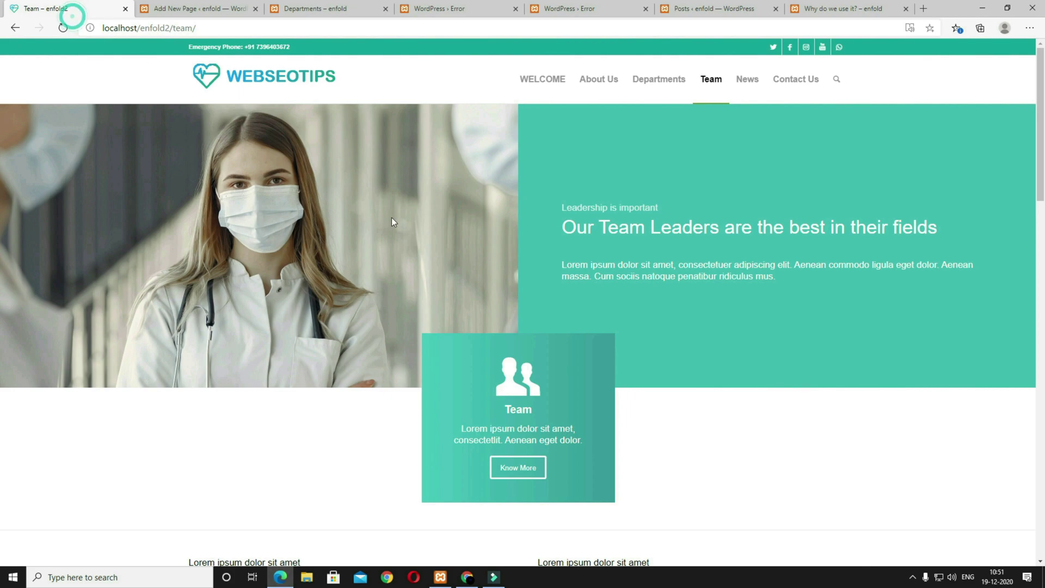
drag(942, 230, 589, 222)
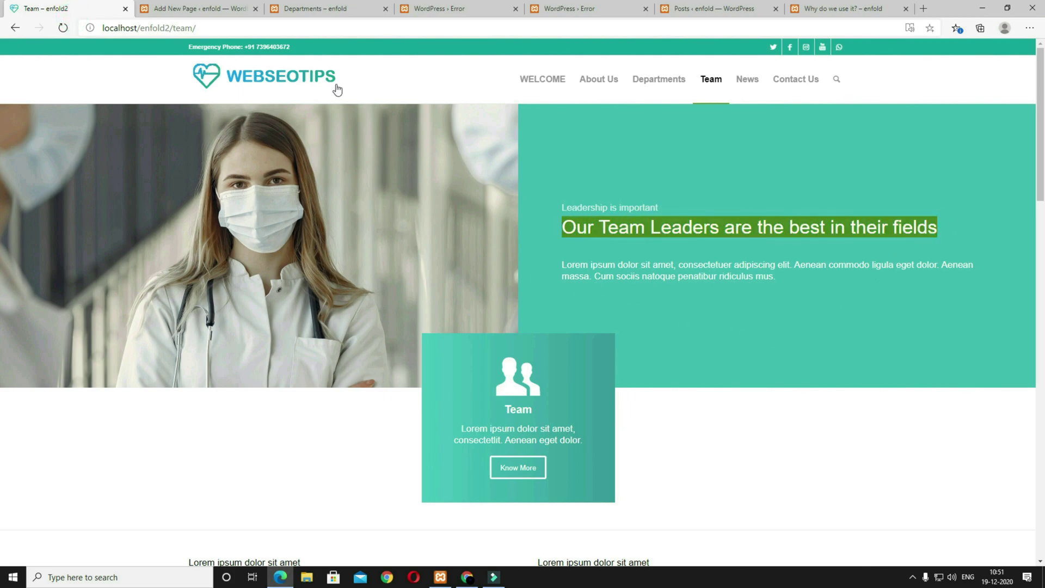
click(206, 6)
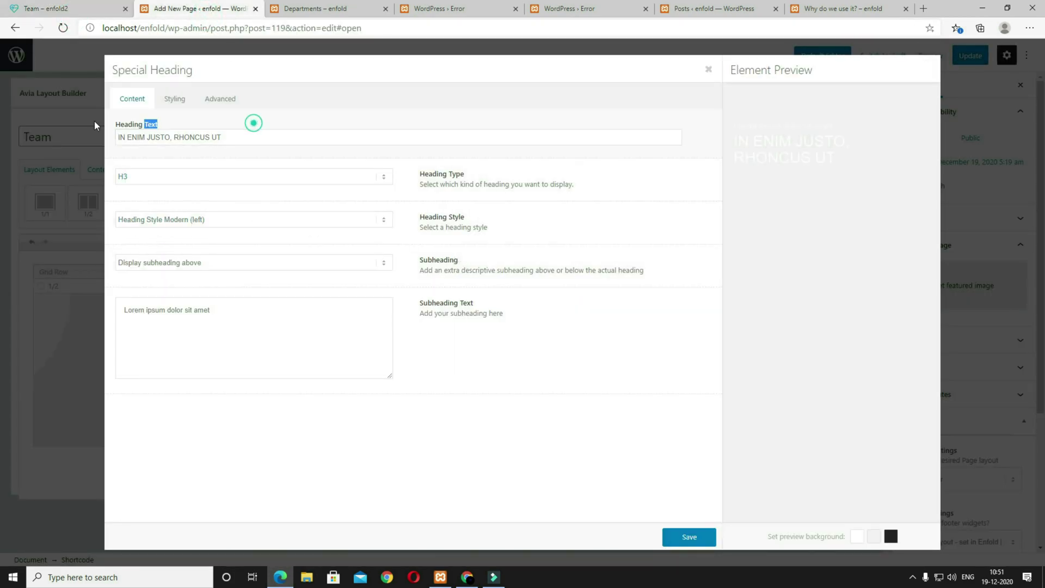
triple_click(252, 122)
triple_click(261, 137)
text(Our Team Leaders are the best in their fields)
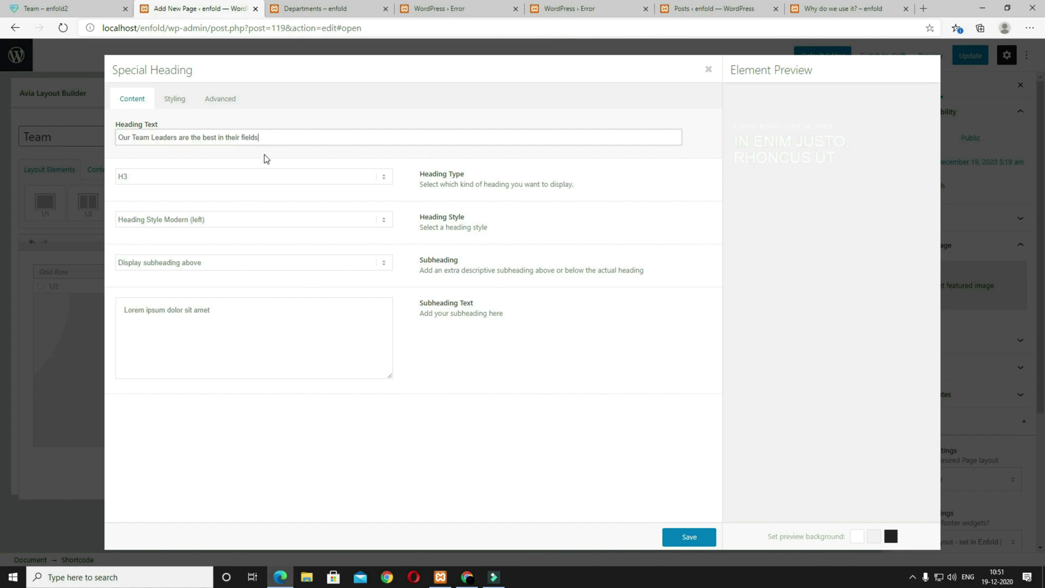
Step: Set the subheading to 'Leadership is important', save the heading, and update the page
click(46, 8)
drag(684, 214, 566, 207)
click(199, 8)
drag(228, 310, 44, 287)
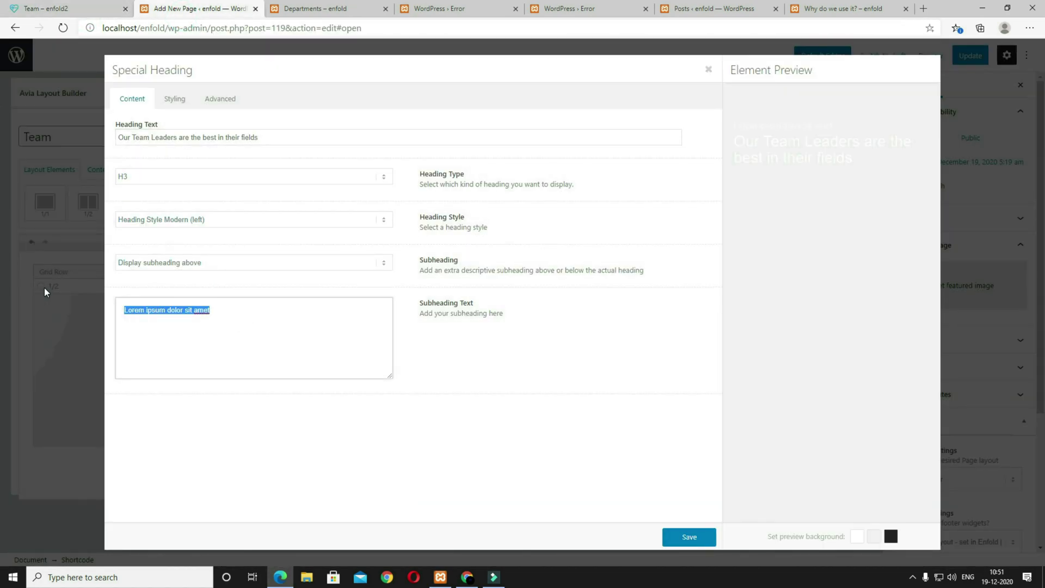
text(Leadership is important)
click(689, 537)
click(969, 57)
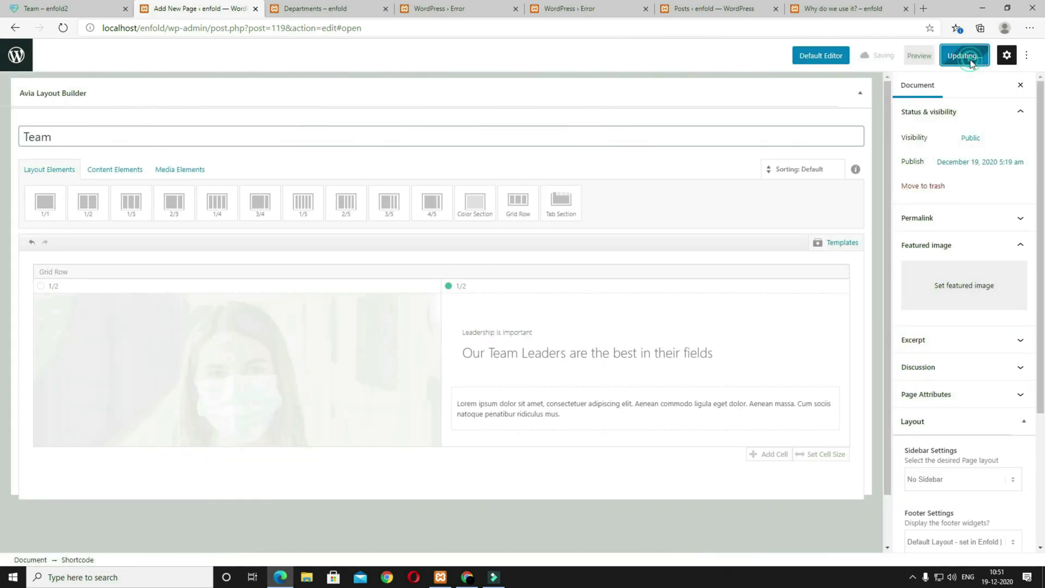
click(919, 55)
Step: Preview the page, then swap the middle column's icon for the two-person team icon
click(866, 156)
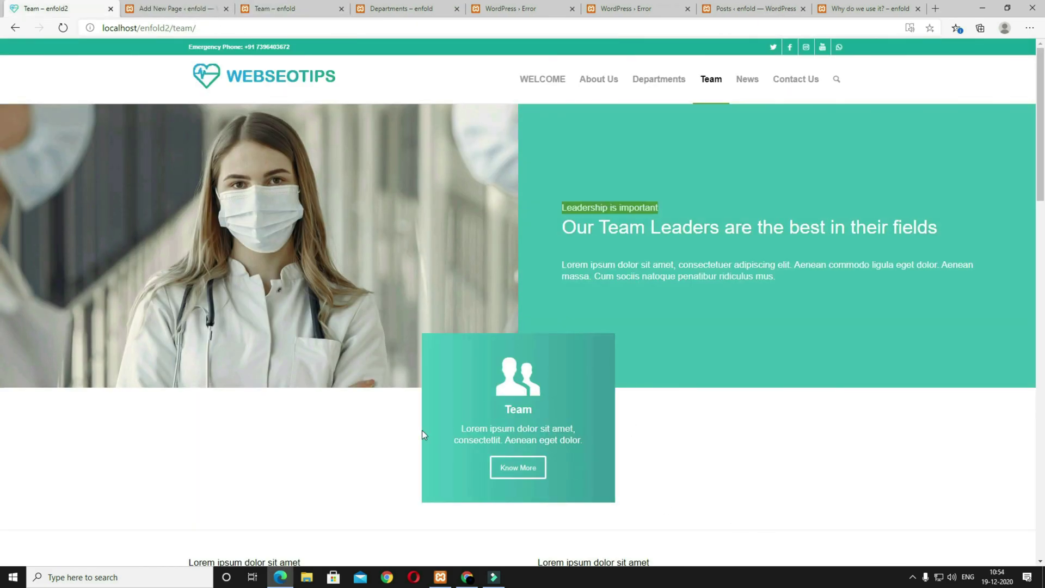
click(184, 8)
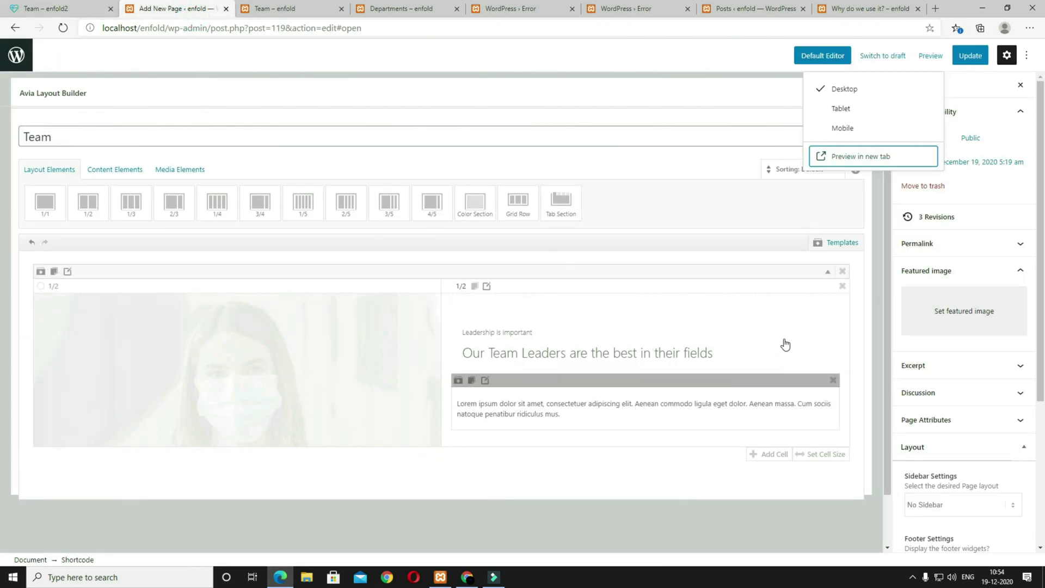
click(850, 246)
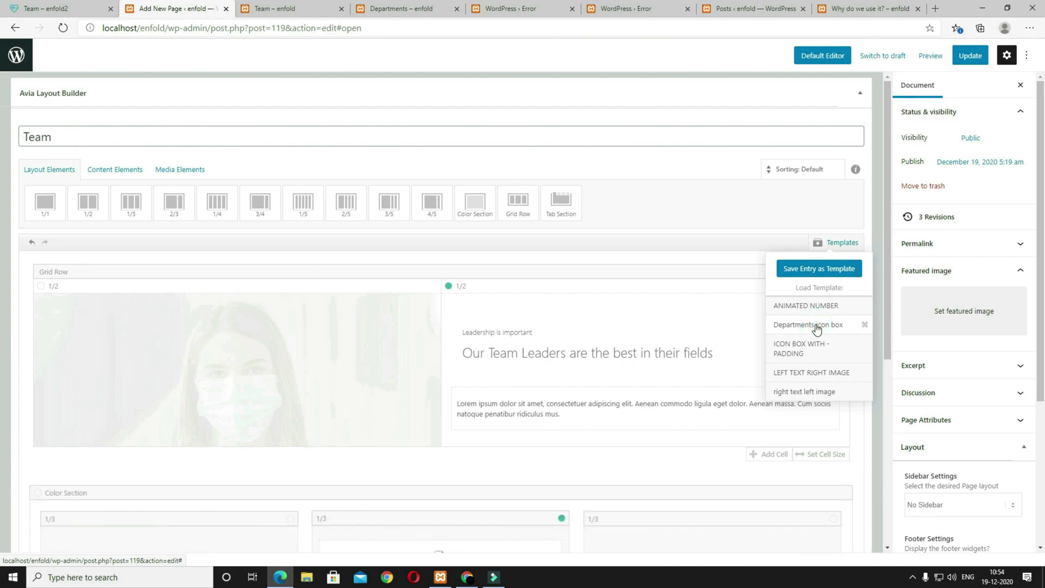
scroll(394, 407, down, 5)
click(466, 276)
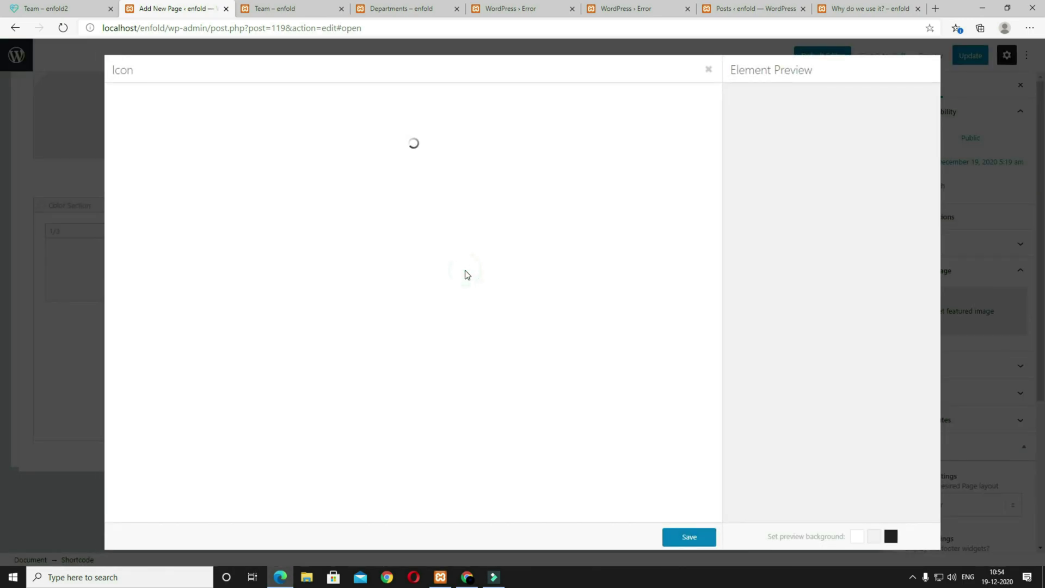
click(71, 9)
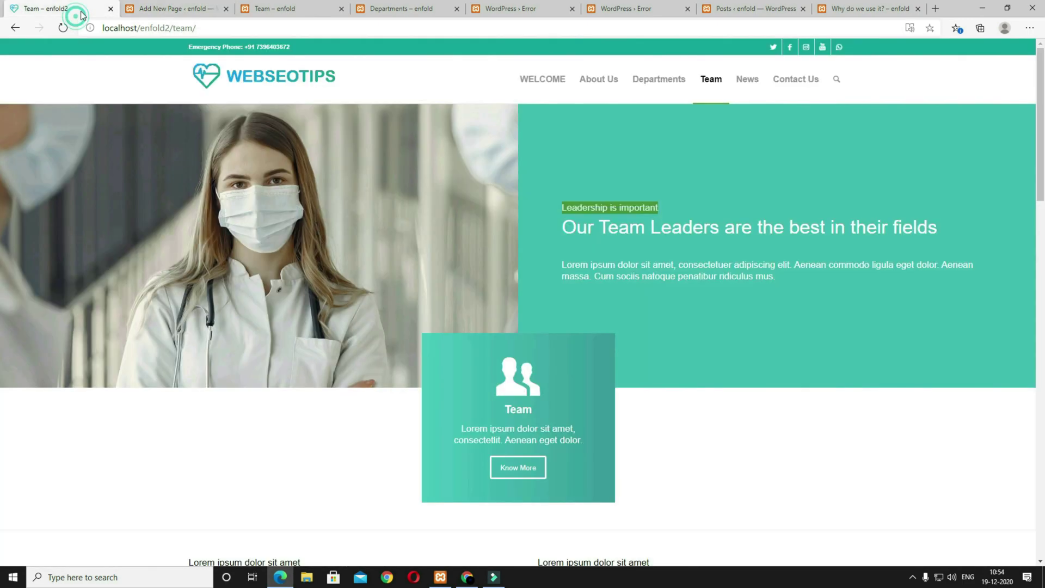
click(164, 9)
click(401, 177)
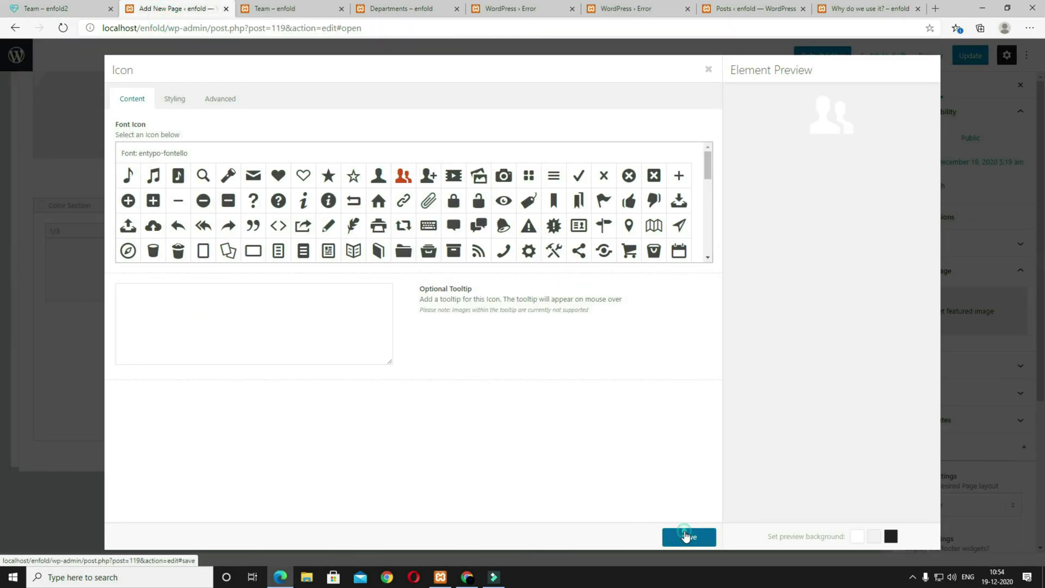
click(684, 536)
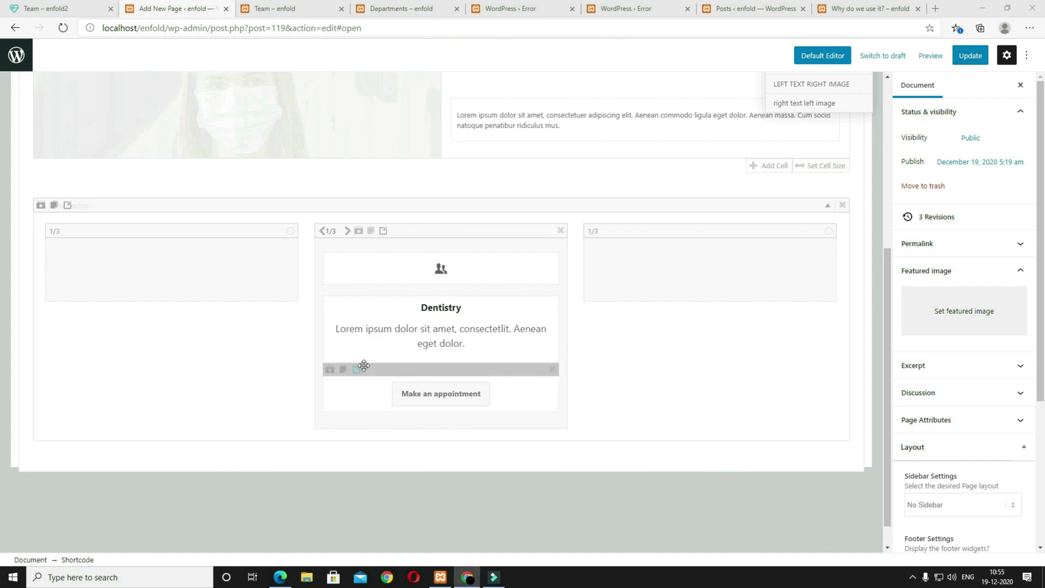
Step: Replace the Dentistry text block with the Team heading and description
click(432, 334)
click(430, 245)
key(ctrl+a)
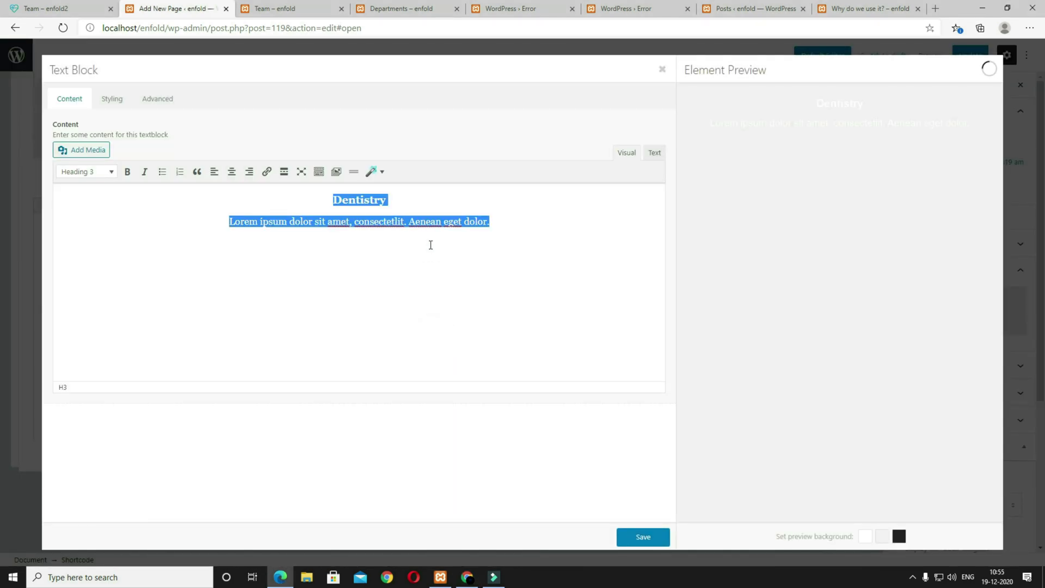
text(Team Lorem ipsum dolor sit amet, consectetlit. Aenean eget dolor.)
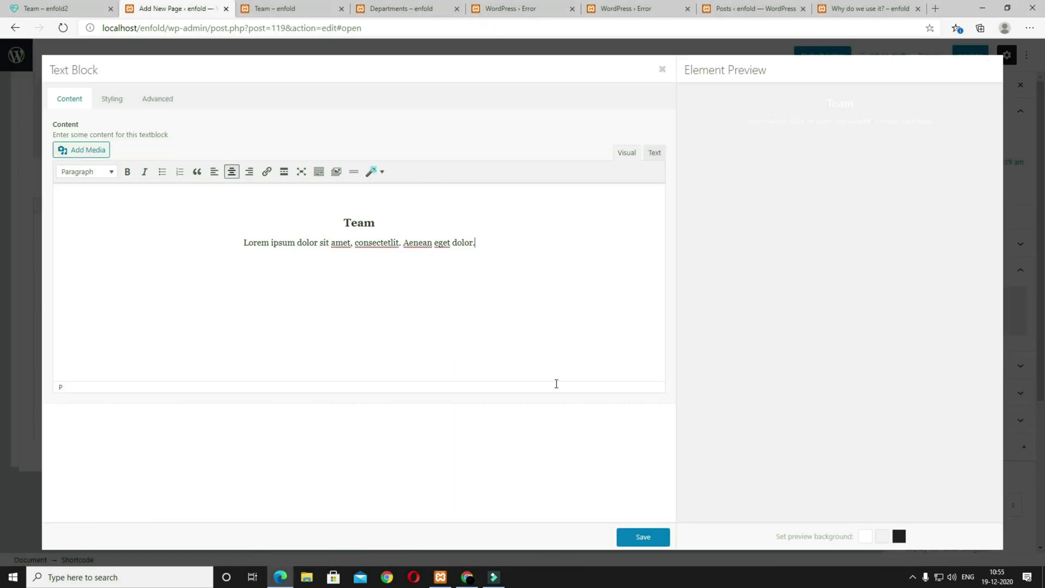
click(653, 540)
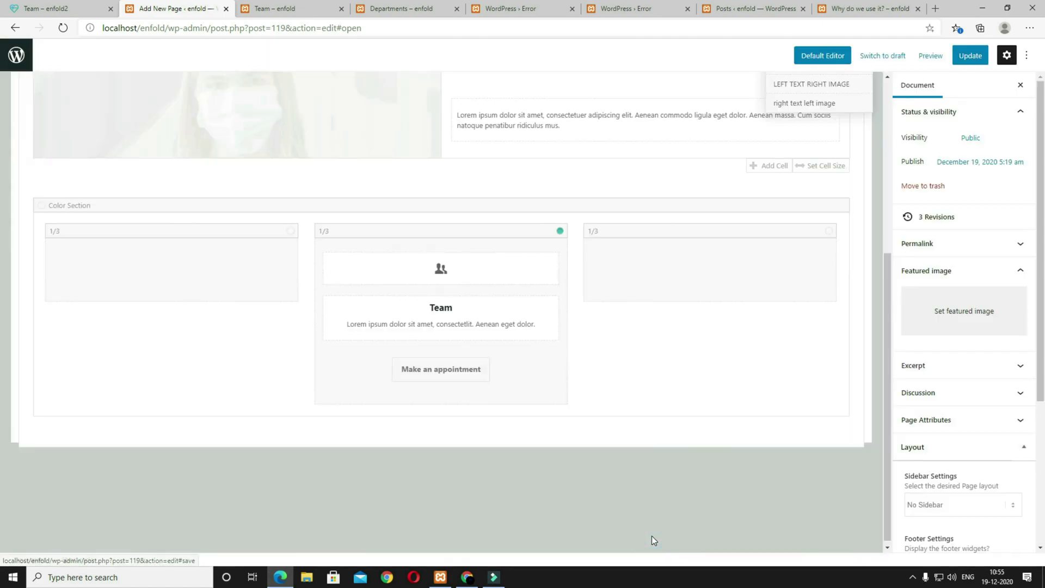
Step: Relabel the button 'Know More' and preview the Team page
click(535, 381)
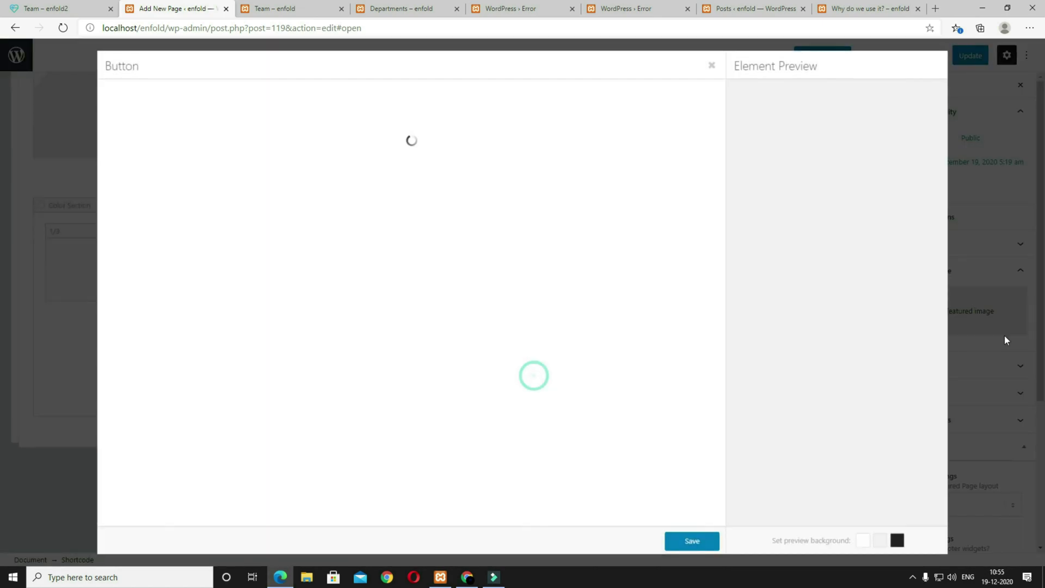
drag(219, 158, 128, 154)
text(Rnow More)
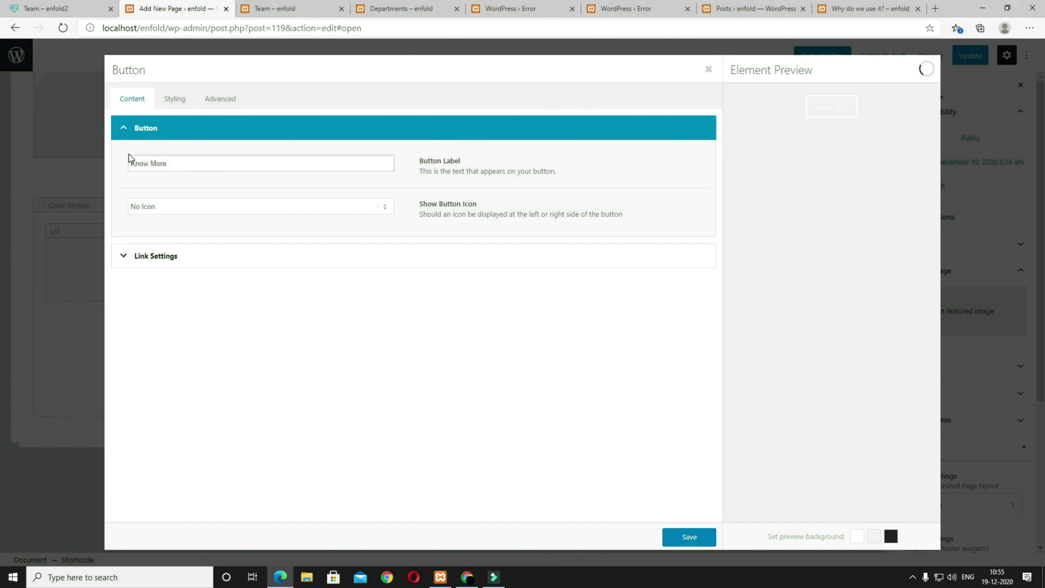
click(670, 541)
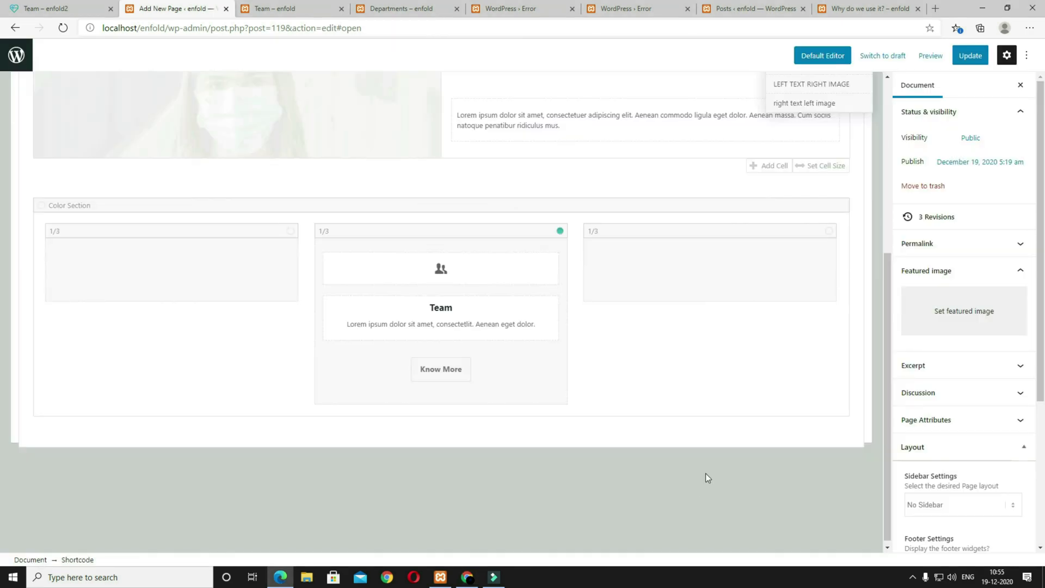
click(930, 55)
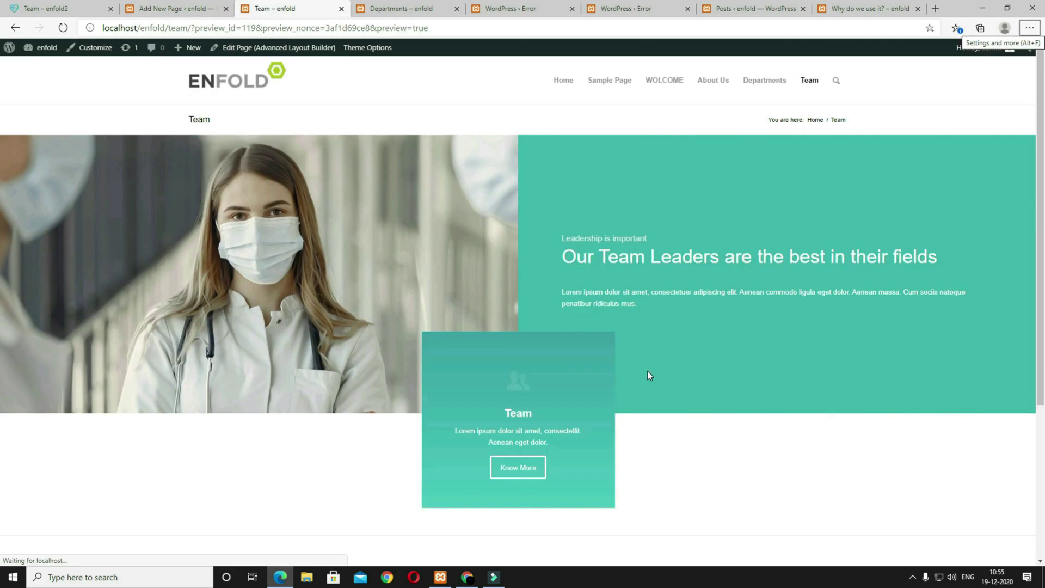
Step: Scroll through the reference Team page, then return to the editor
click(46, 8)
scroll(446, 324, down, 5)
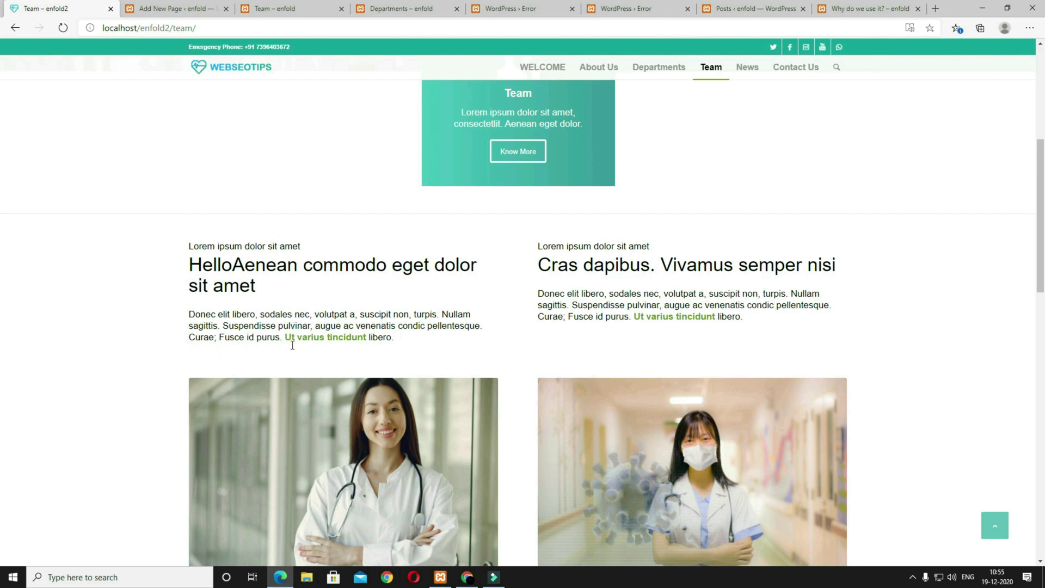
click(167, 9)
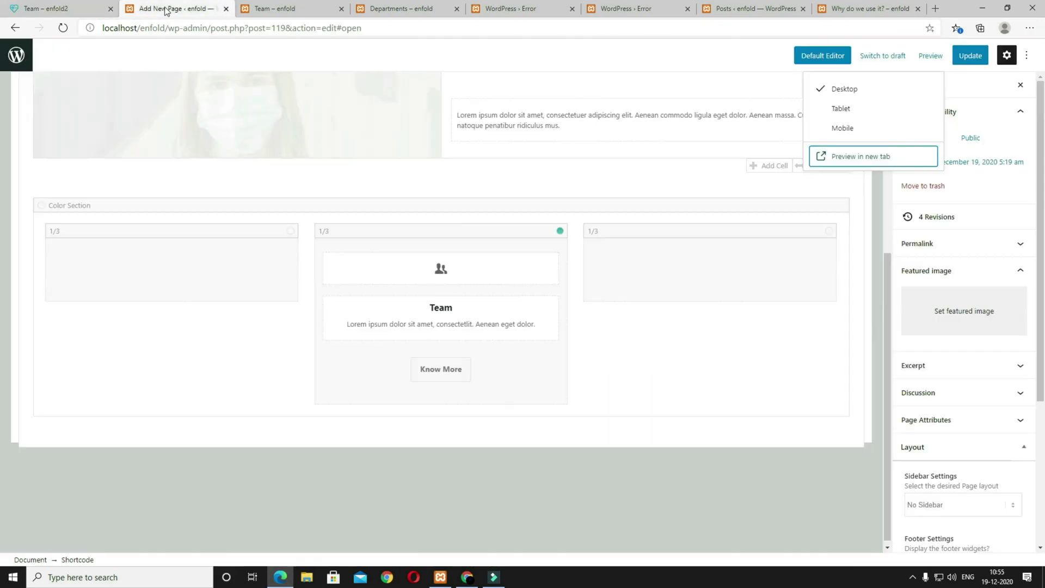
scroll(472, 495, up, 5)
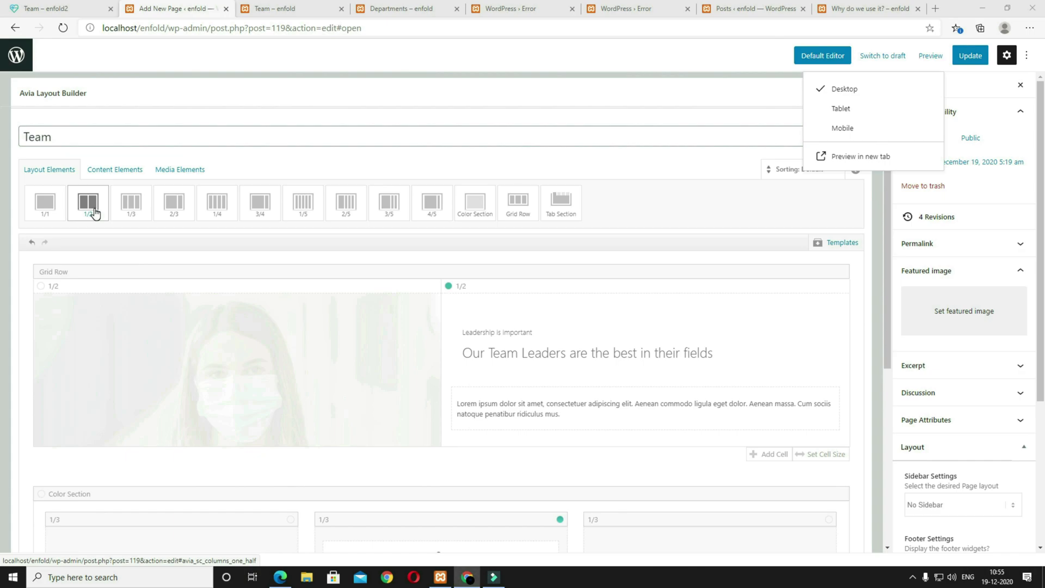
Step: Add a 1/2 column to the layout and pick the Special Heading content element
click(94, 214)
scroll(318, 418, down, 7)
scroll(316, 417, up, 7)
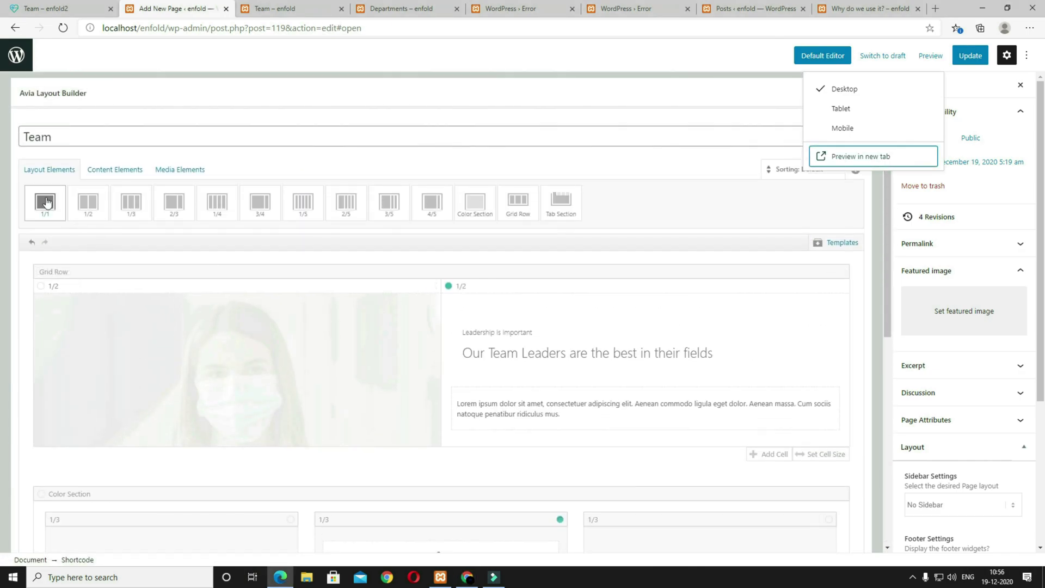
click(110, 173)
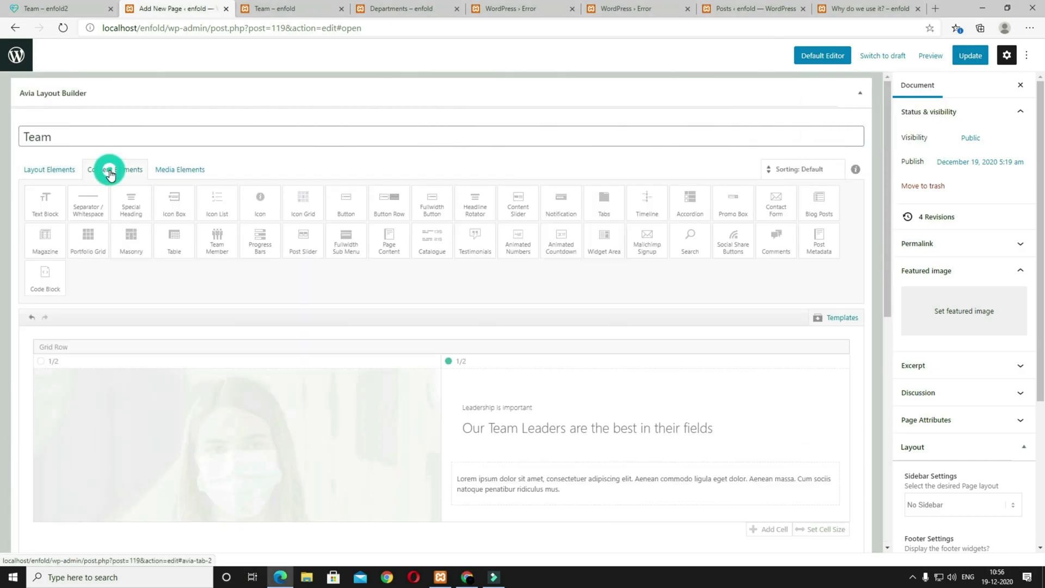
click(135, 216)
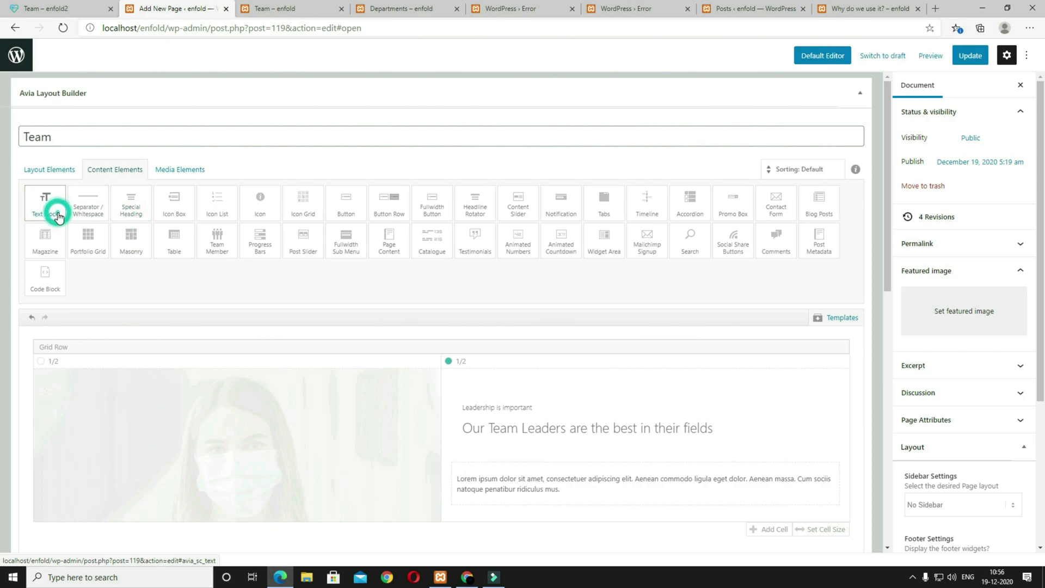
Step: Drop a Special Heading into the half column and append 'Aenean commodo eget dolor sit amet' after Hello
scroll(414, 378, down, 4)
scroll(414, 378, down, 8)
drag(237, 308, 178, 349)
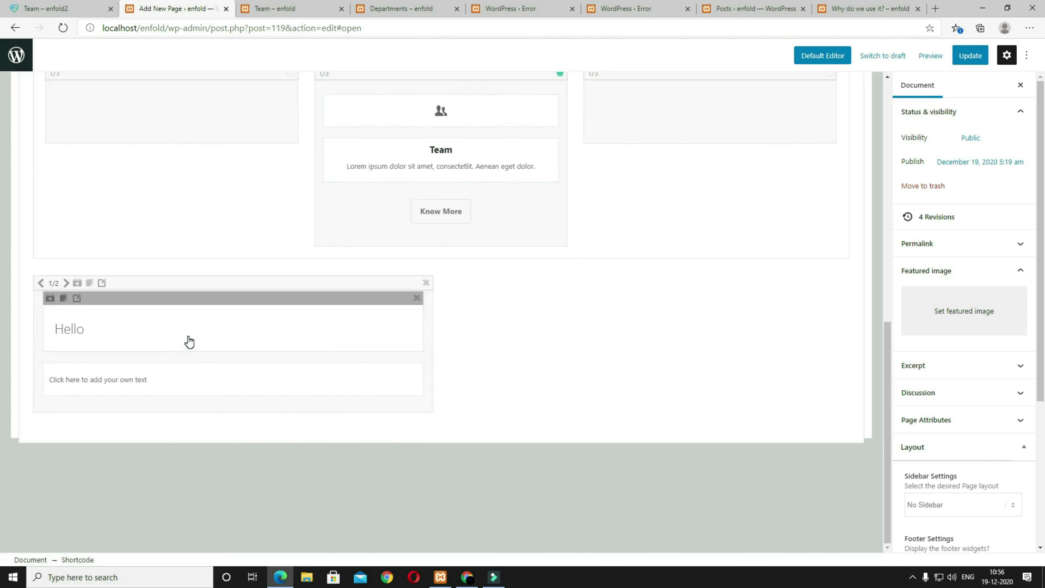
click(132, 331)
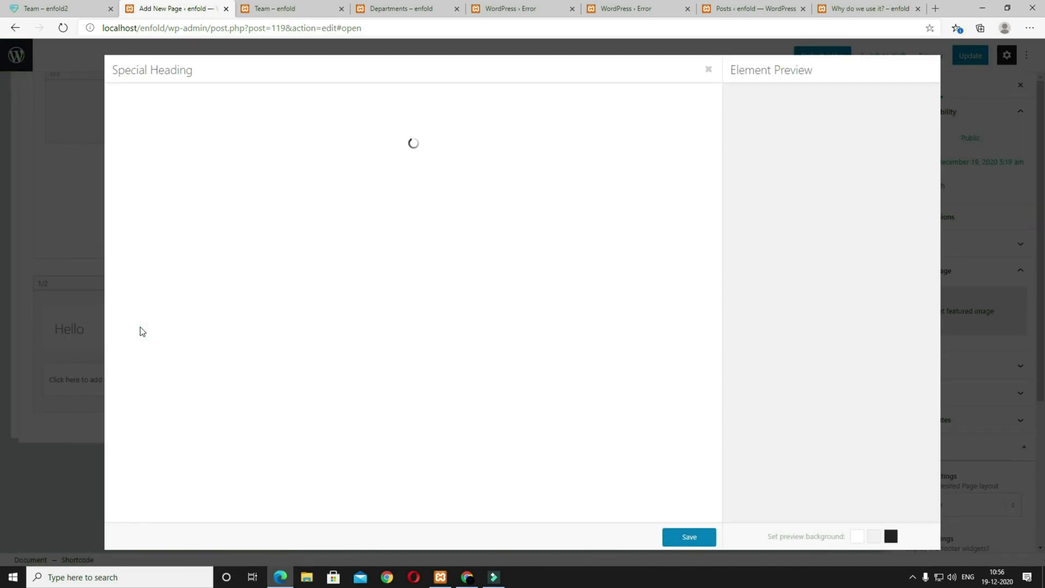
click(200, 133)
text(Aenean commodo eget dolor sit amet)
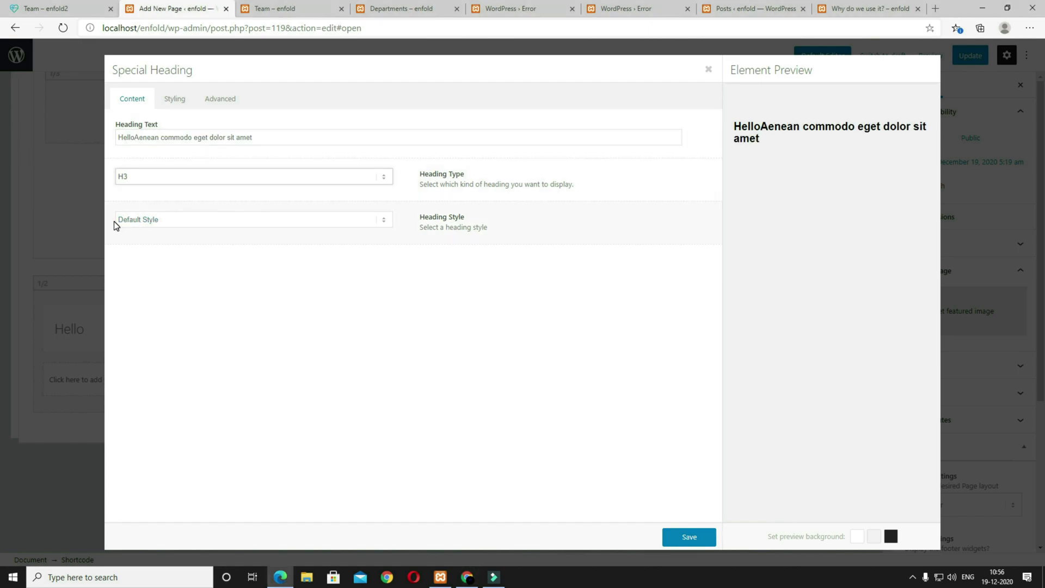
Step: Use Heading Style Modern (left) with a 'Lorem ipsum dolor sit amet' subheading above
click(170, 225)
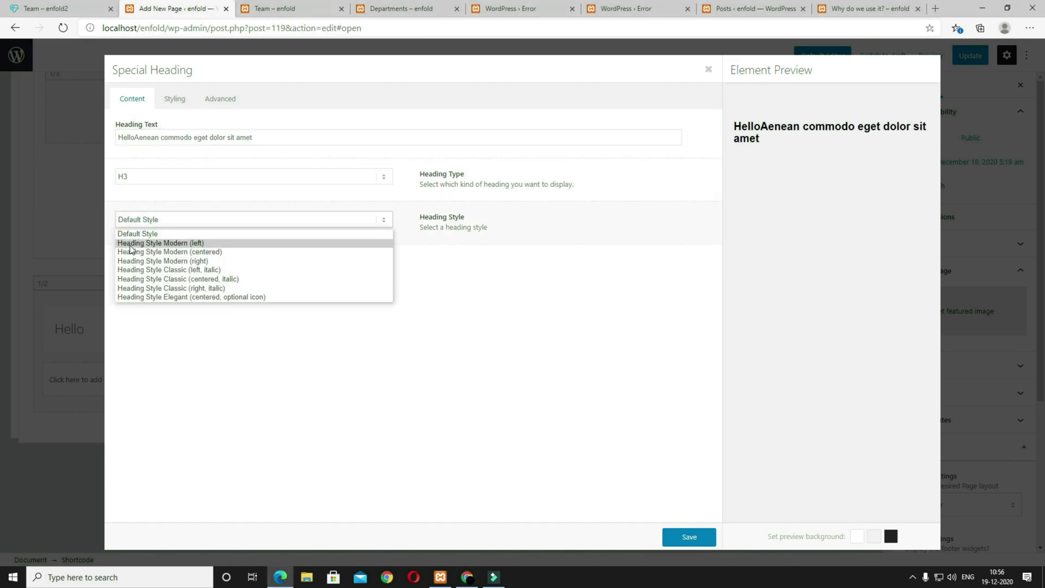
click(185, 243)
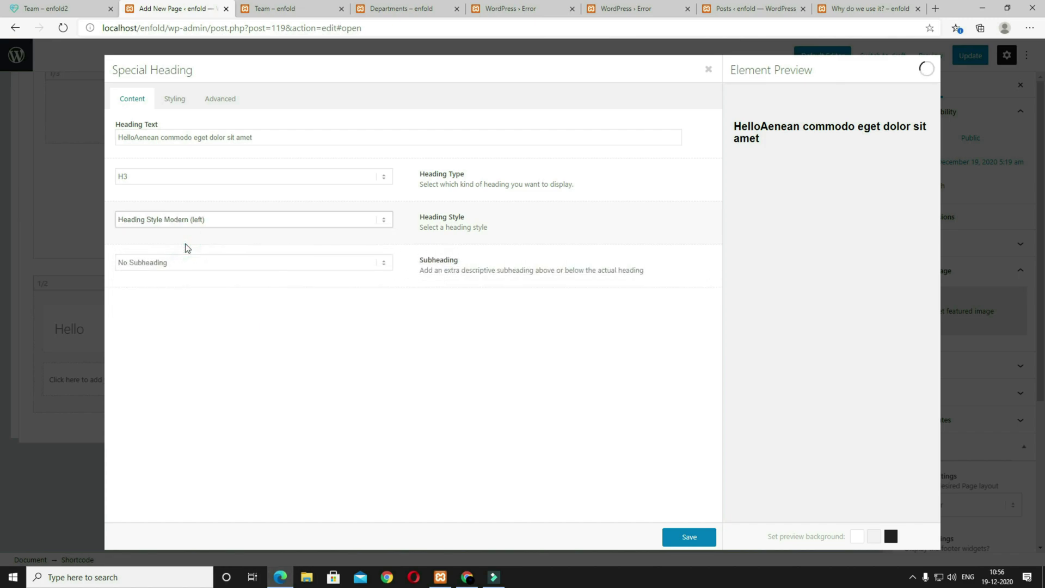
click(178, 267)
click(174, 285)
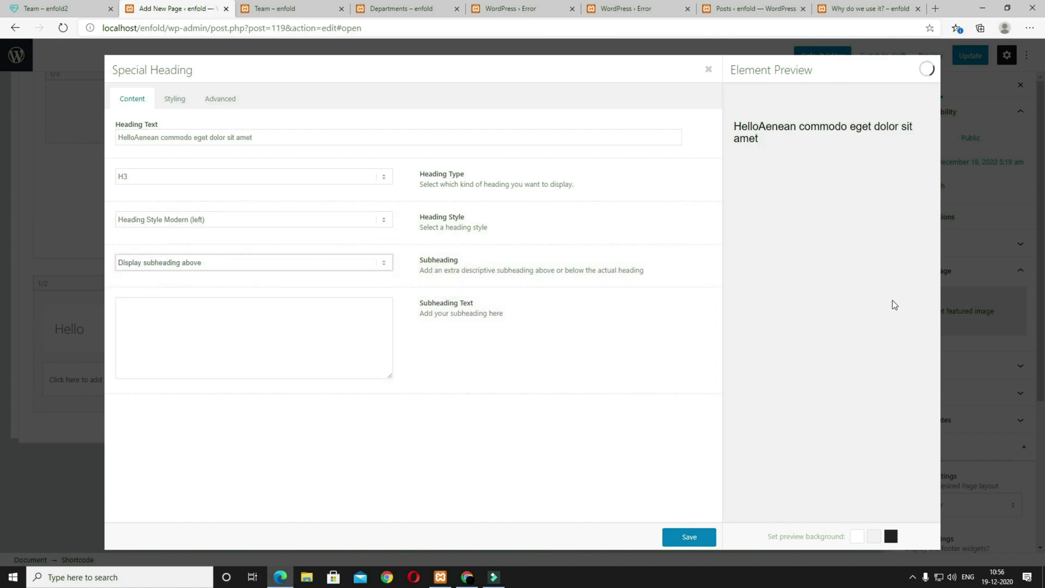
click(251, 335)
text(Lorem ipsum dolor sit amet)
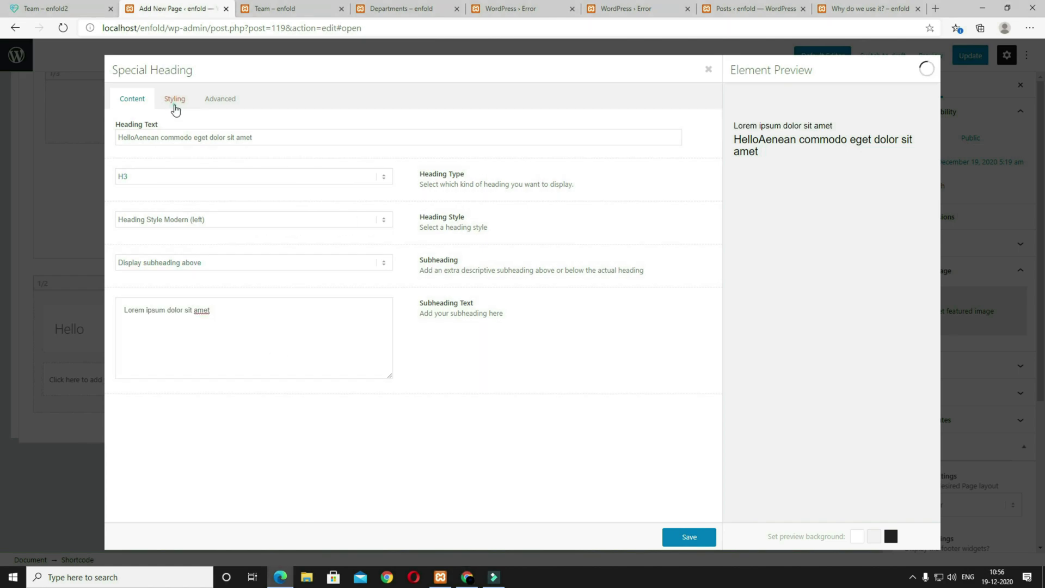
Step: Set heading font 35px, subheading font 15px, and bottom padding 12
click(175, 100)
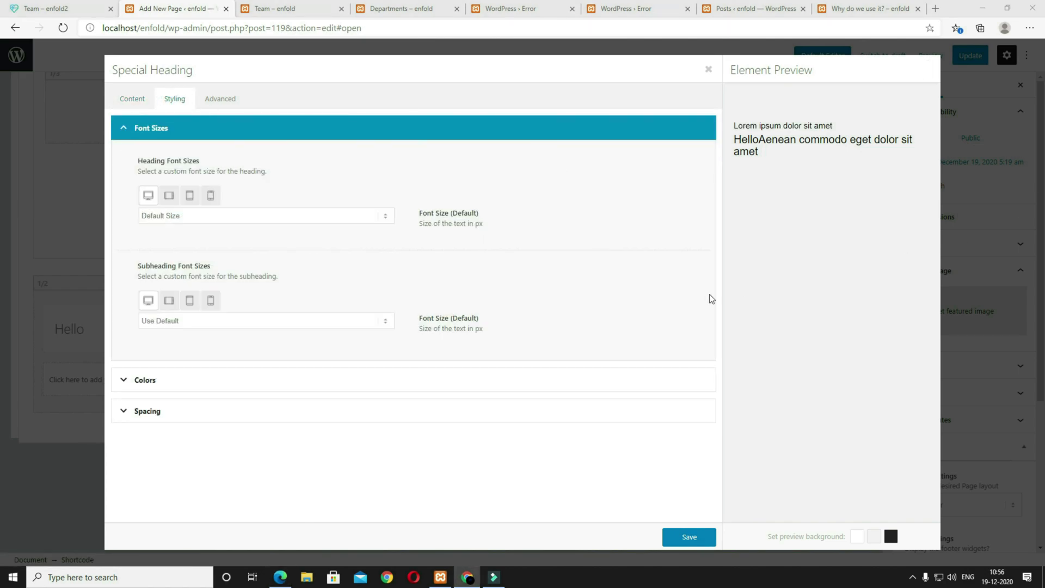
click(203, 216)
scroll(226, 338, down, 4)
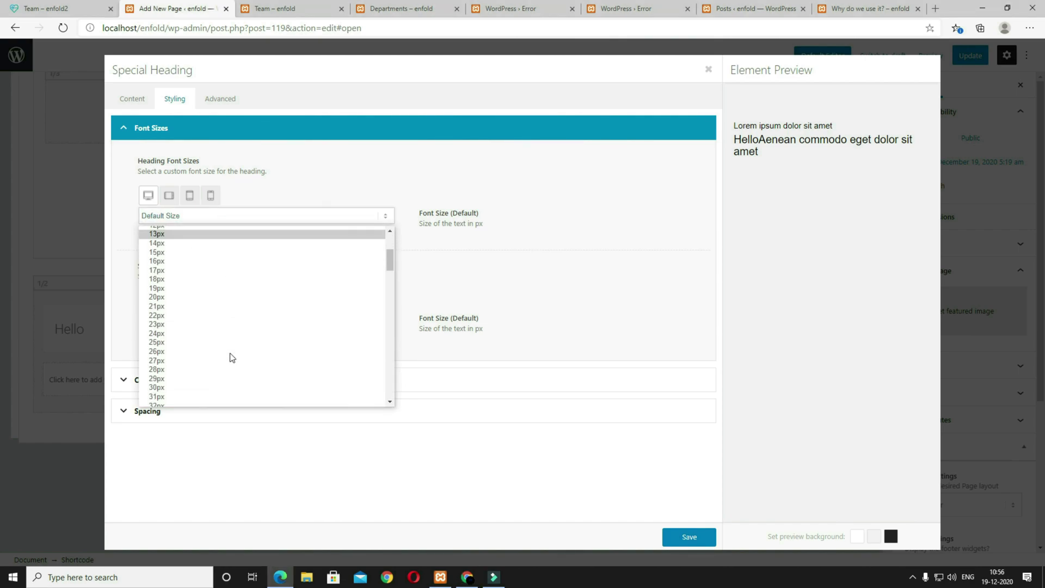
click(188, 392)
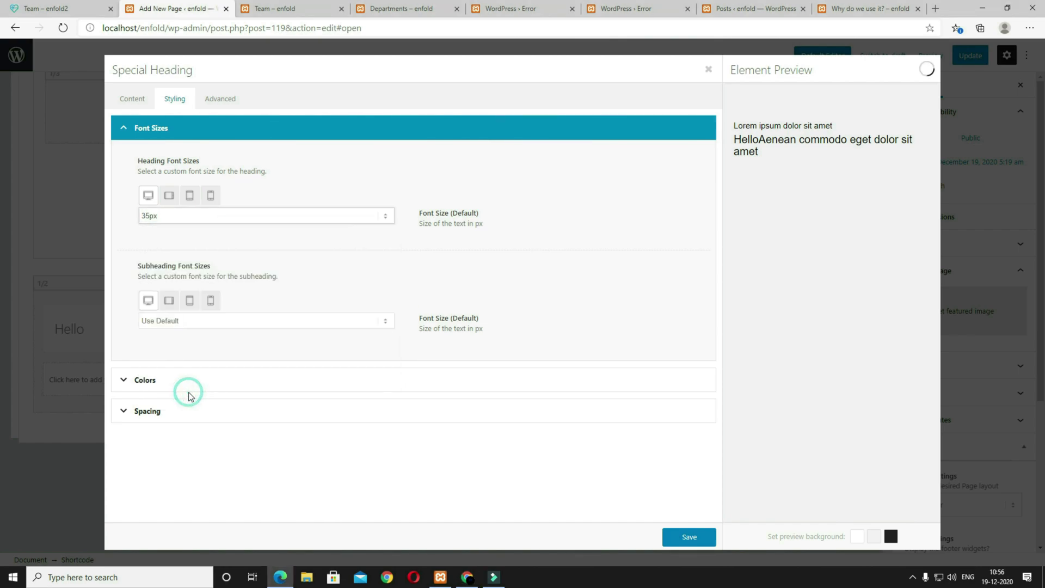
click(231, 322)
click(220, 433)
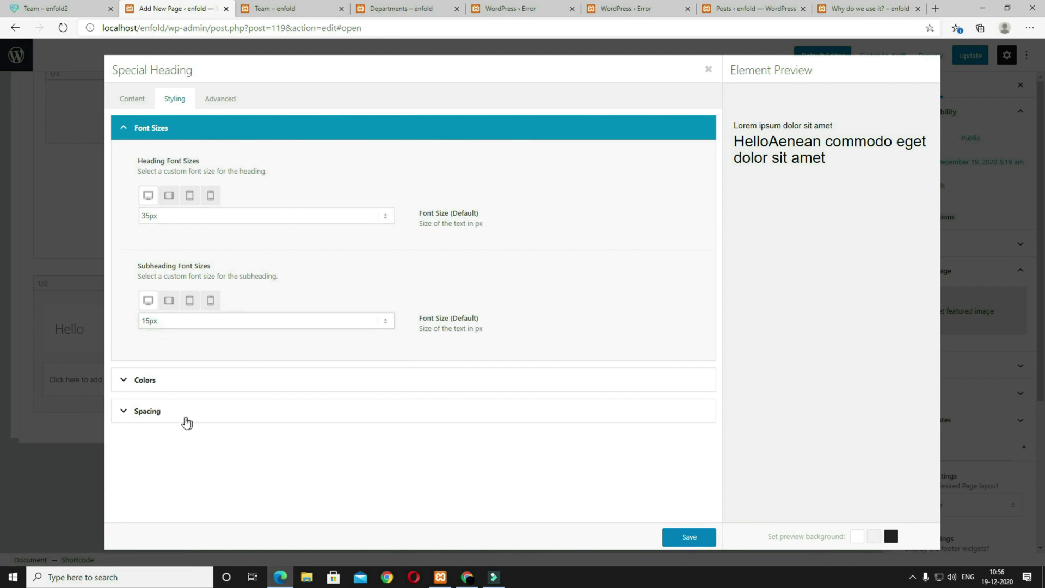
click(158, 417)
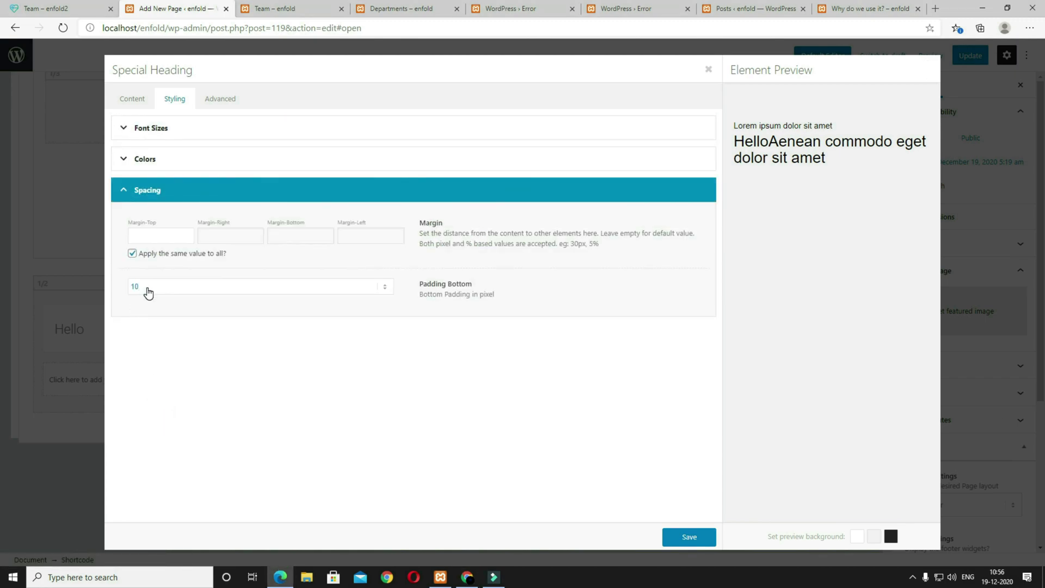
click(148, 292)
click(146, 411)
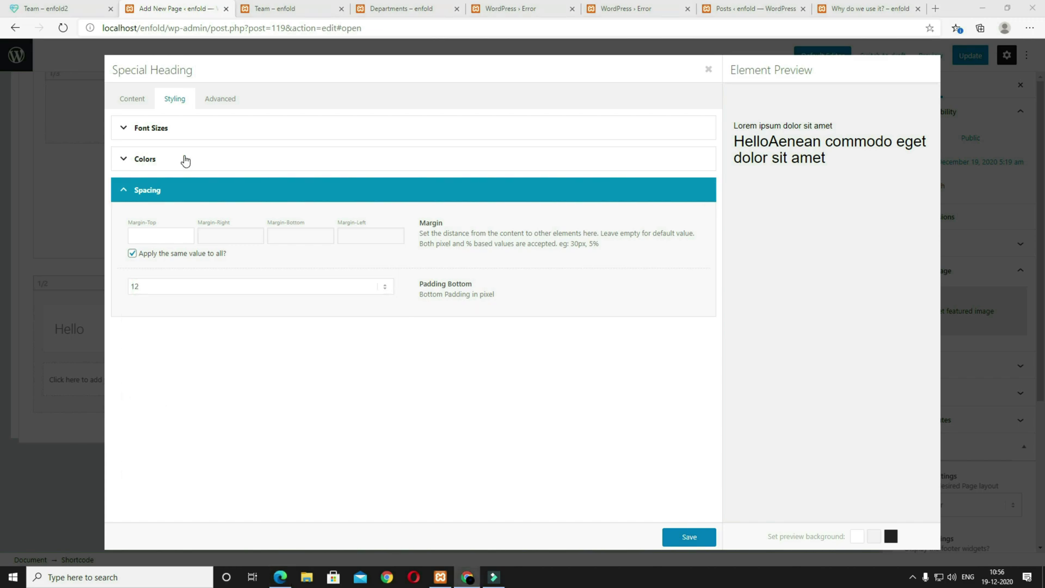
Step: Save the heading and replace the placeholder text block with the lorem ipsum paragraph
click(700, 544)
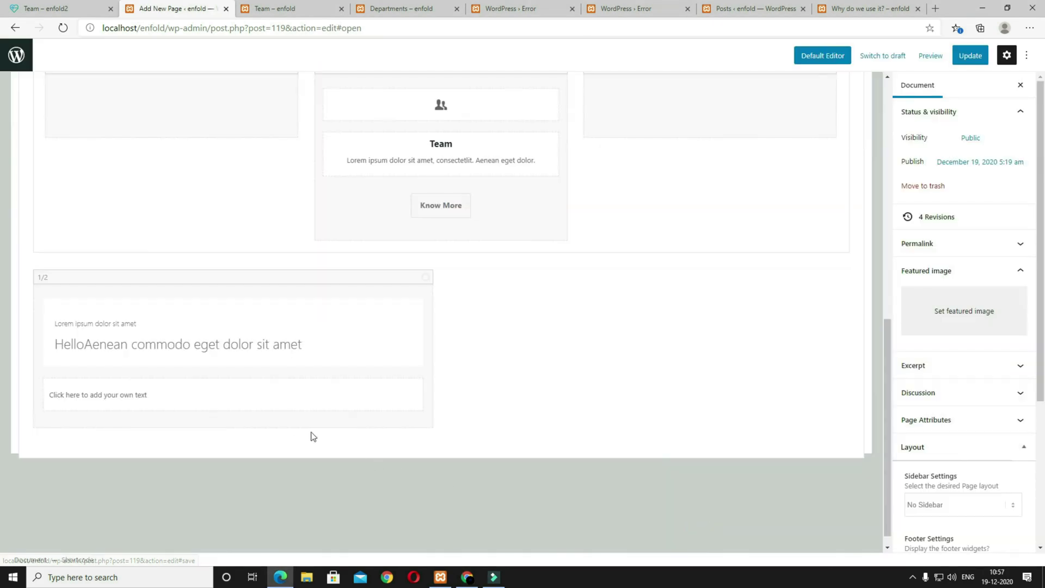
click(193, 405)
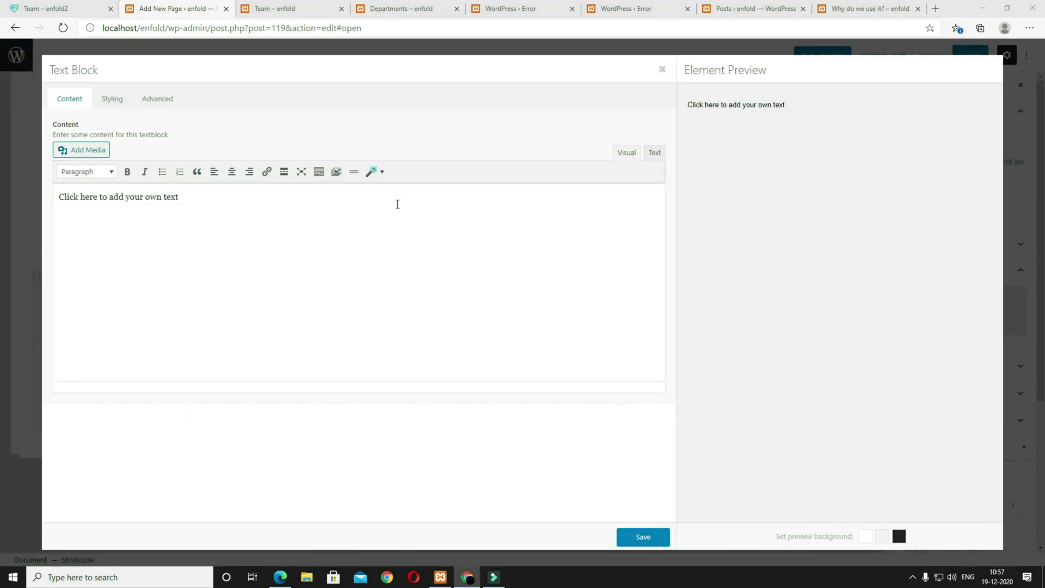
click(379, 245)
key(ctrl+a)
text(Donec elit libero, sodales nec, volutpat a, suscipit non, turpis. Nullam sagittis. Suspendisse pulvinar, augue ac venenatis condic pellentesque. Curae; Fusce id purus. Ut varius tincidunt libero.)
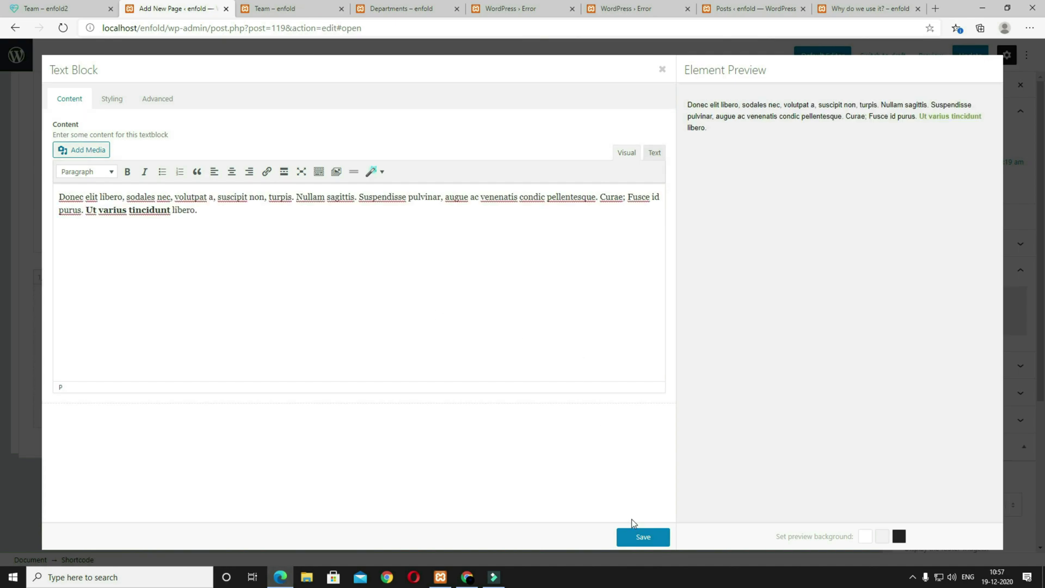
Step: Paste 'Cras dapibus. Vivamus semper nisi' from the reference page as the second column's heading
click(636, 539)
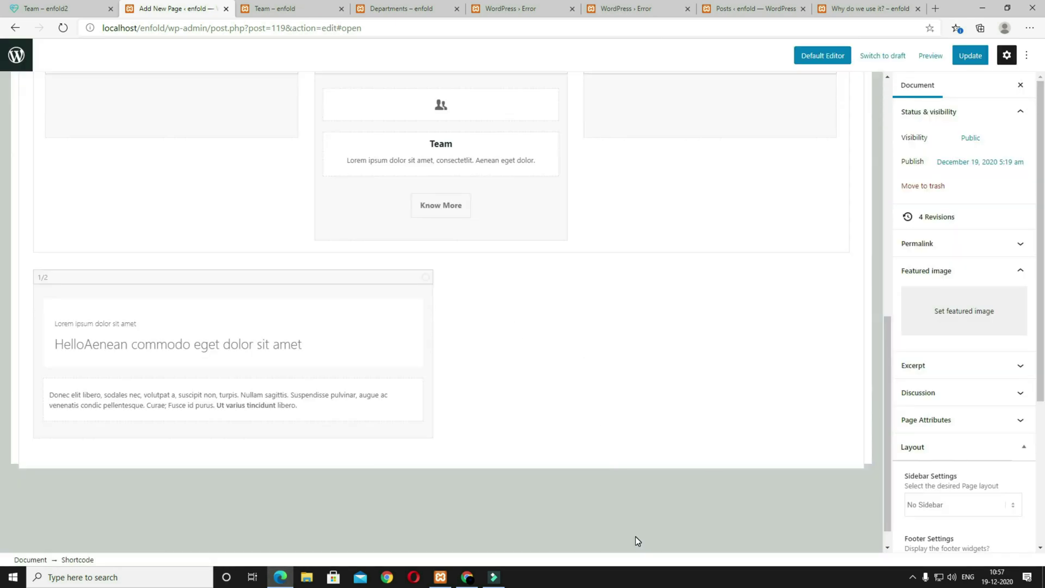
key(ctrl+shift+Tab)
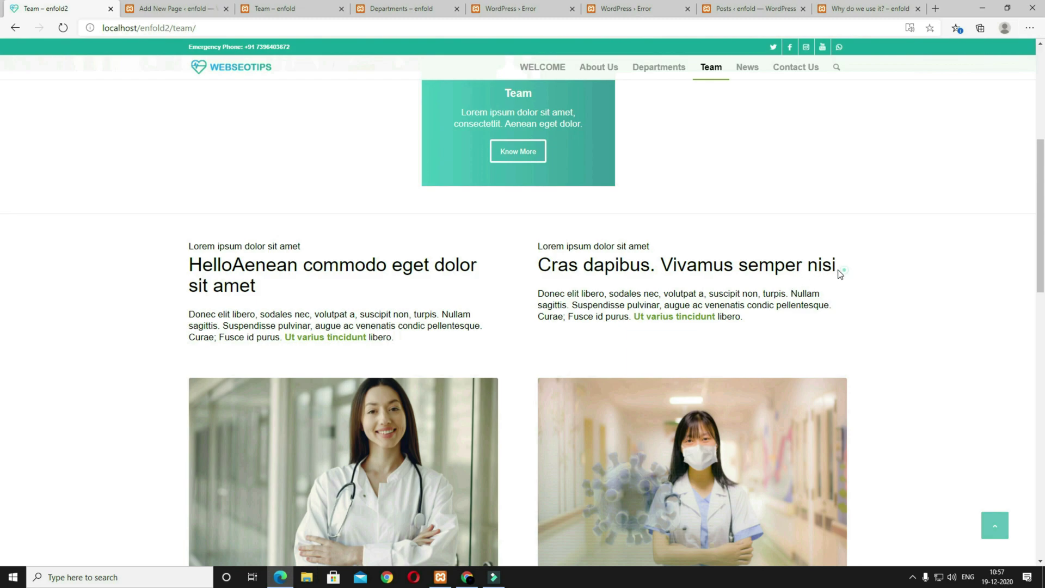
drag(843, 270, 538, 270)
key(ctrl+c)
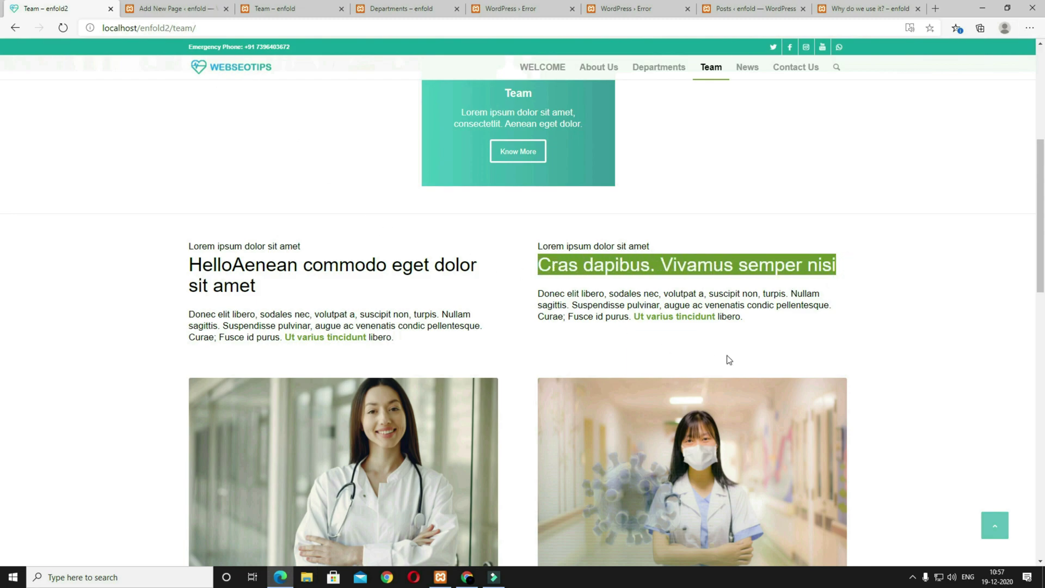
key(ctrl+Tab)
click(556, 353)
double_click(284, 136)
triple_click(284, 136)
key(ctrl+v)
Step: Copy the Donec elit libero paragraph, save the heading, and update the text block
click(76, 14)
drag(762, 320, 535, 299)
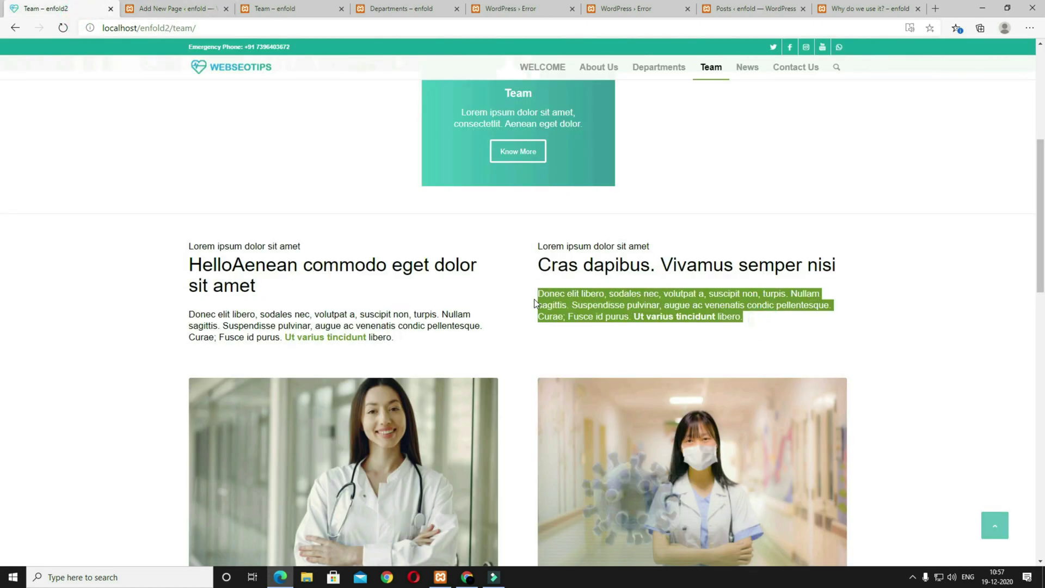
click(176, 10)
click(675, 538)
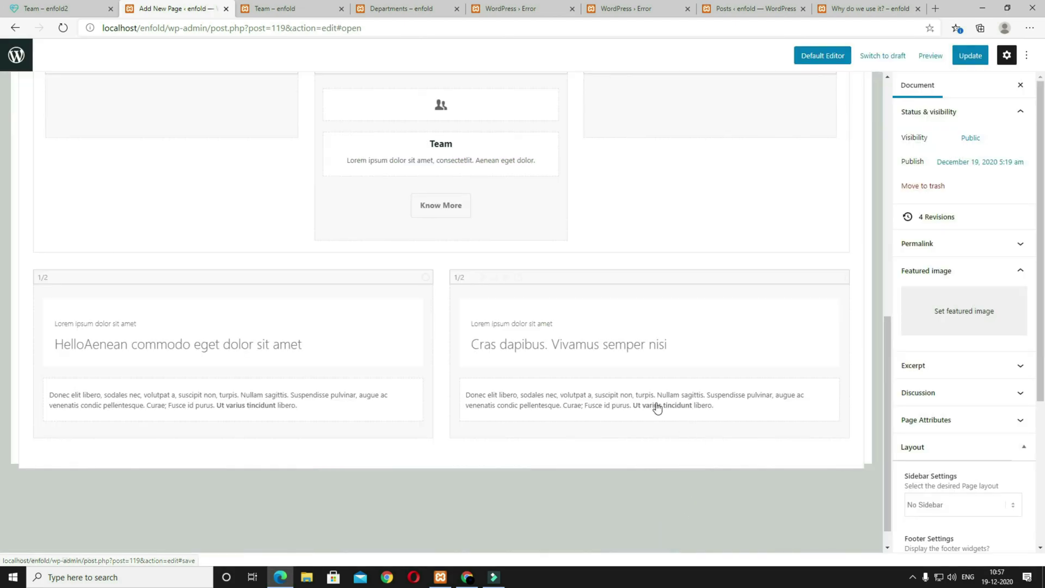
click(649, 400)
click(223, 215)
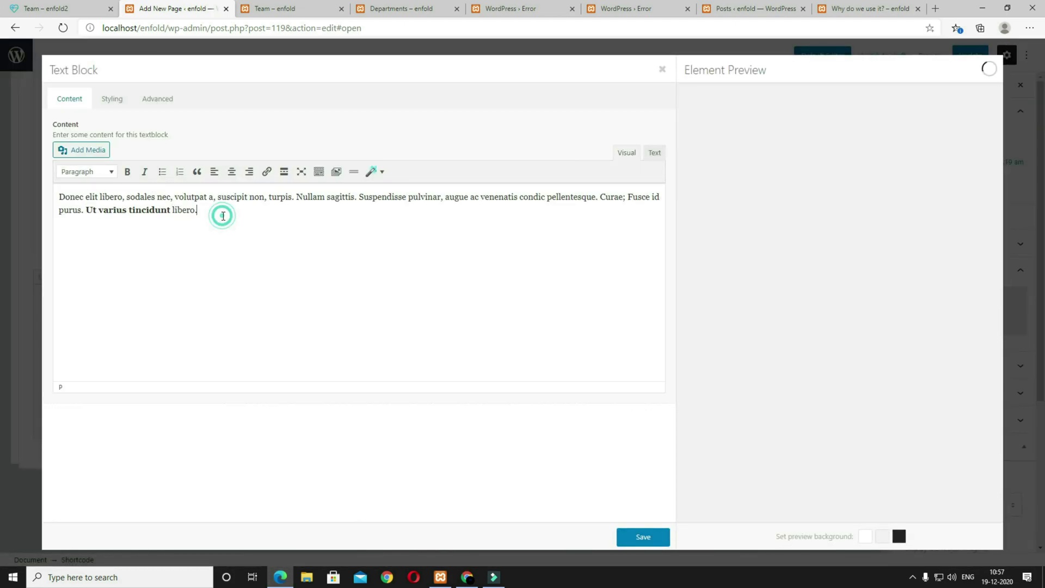
click(644, 539)
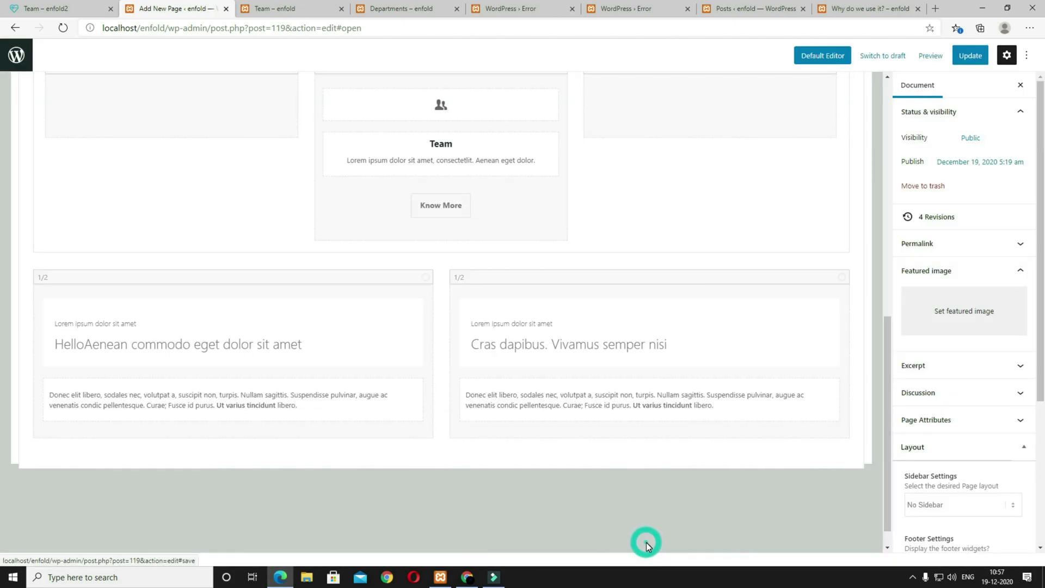
Step: Update the Team page, preview it, and compare it against the reference Team page
click(967, 56)
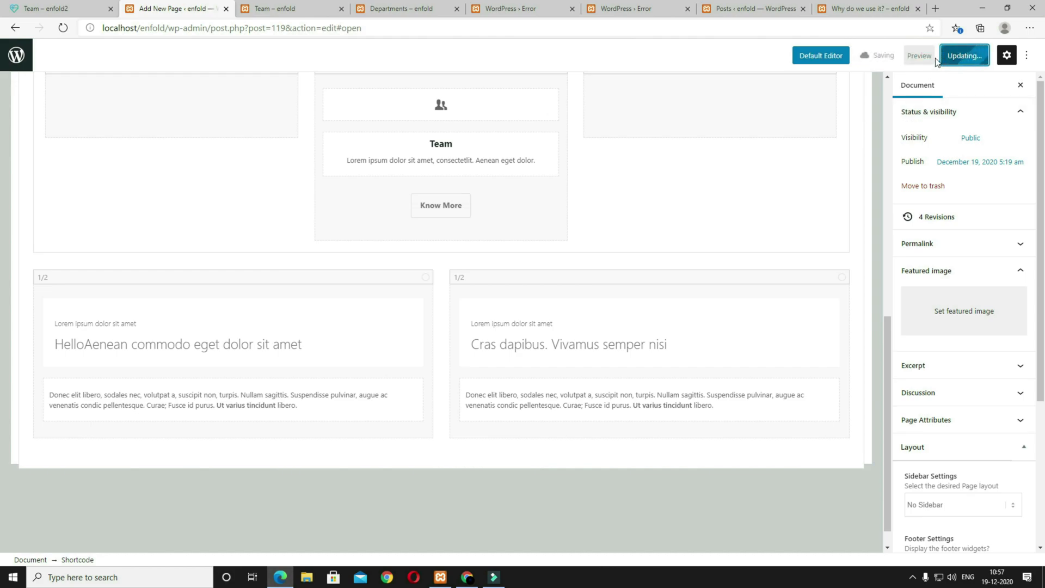
click(919, 56)
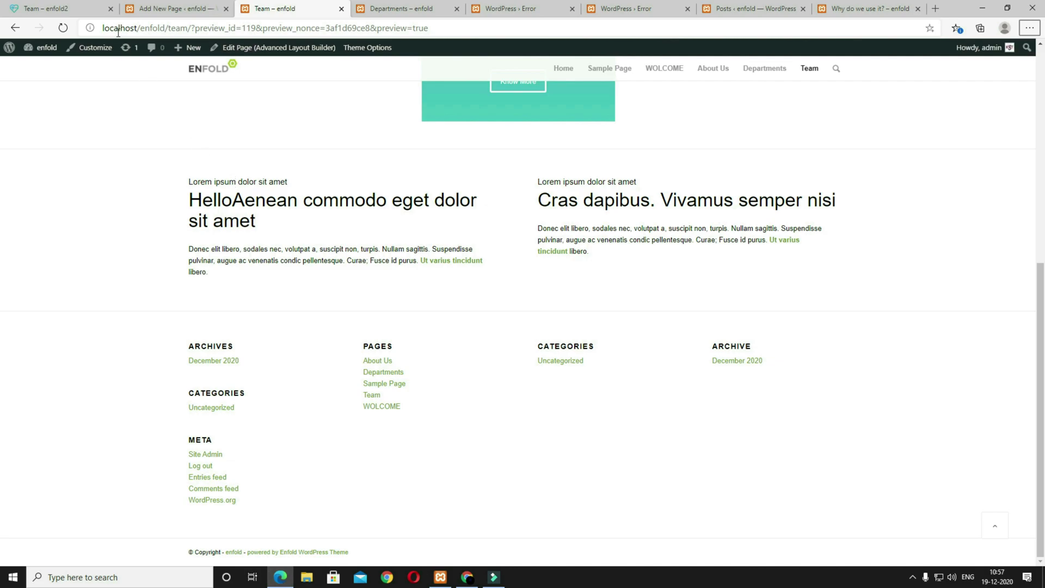
click(60, 8)
scroll(576, 347, down, 4)
scroll(326, 315, up, 1)
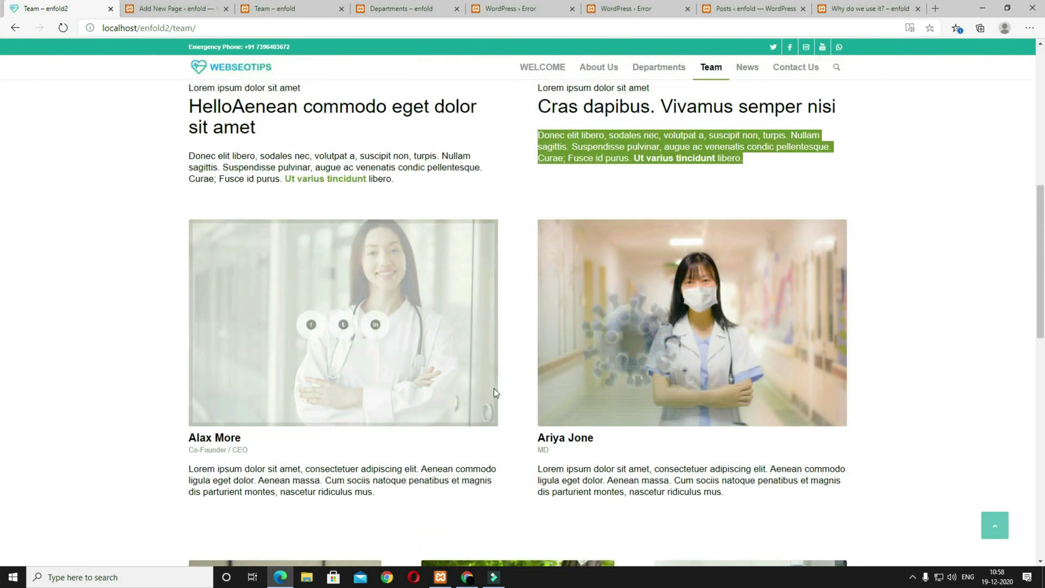
scroll(475, 305, down, 1)
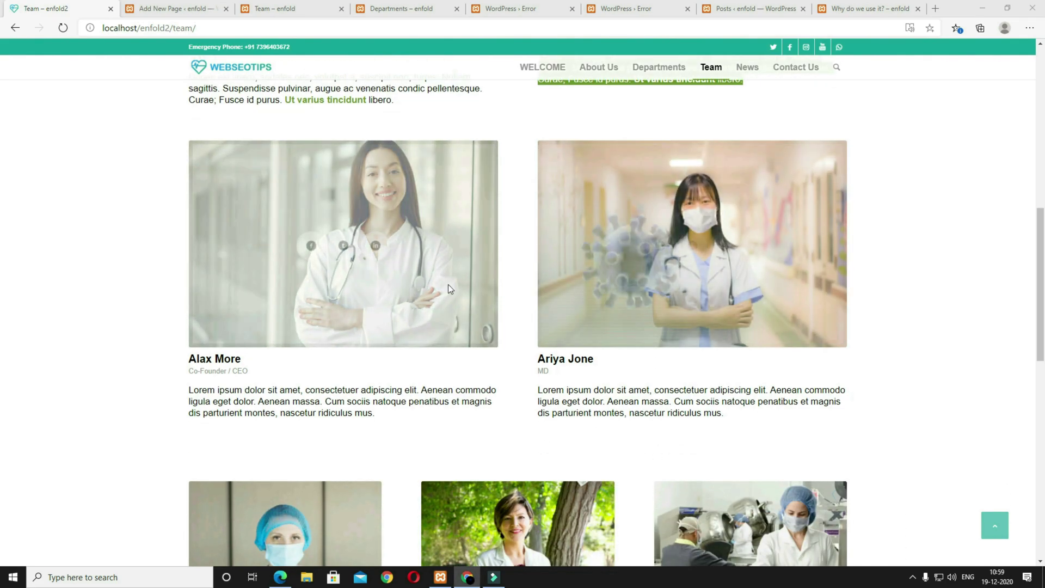
click(180, 10)
scroll(329, 294, up, 10)
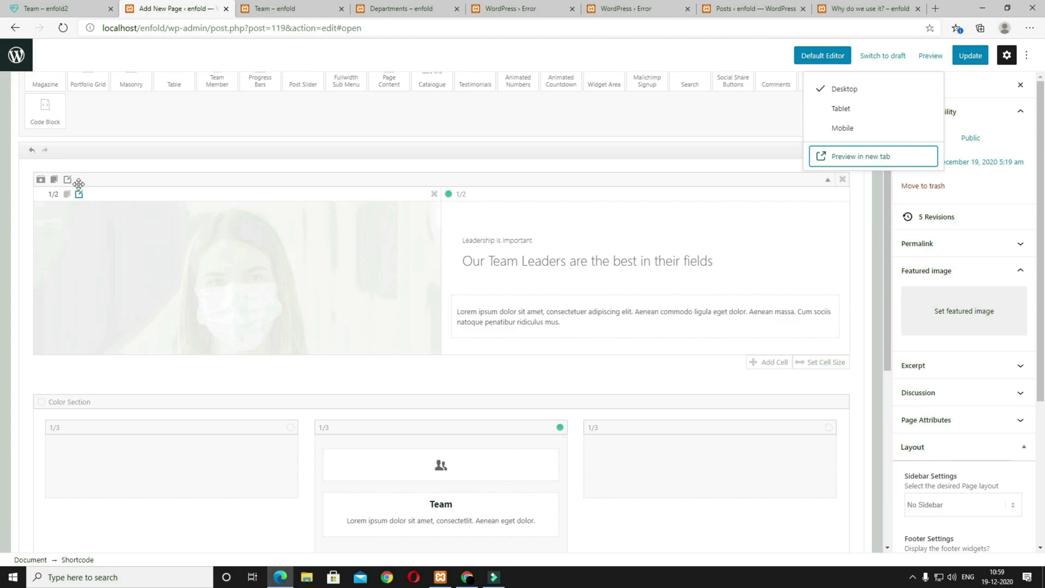
Step: Add a Team Member element from Content Elements into the empty 1/2 column
click(61, 172)
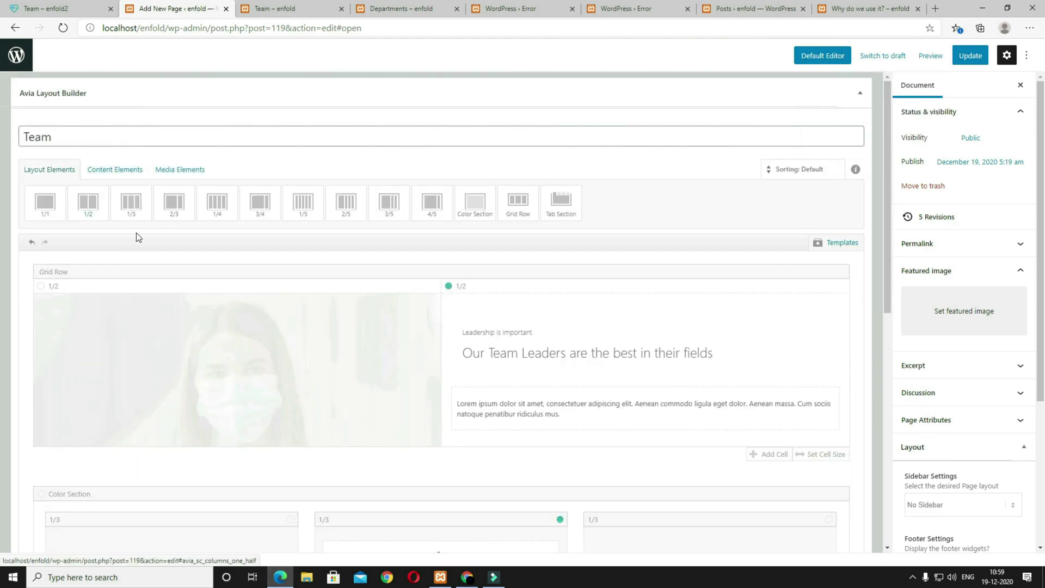
scroll(200, 297, down, 9)
scroll(285, 321, up, 8)
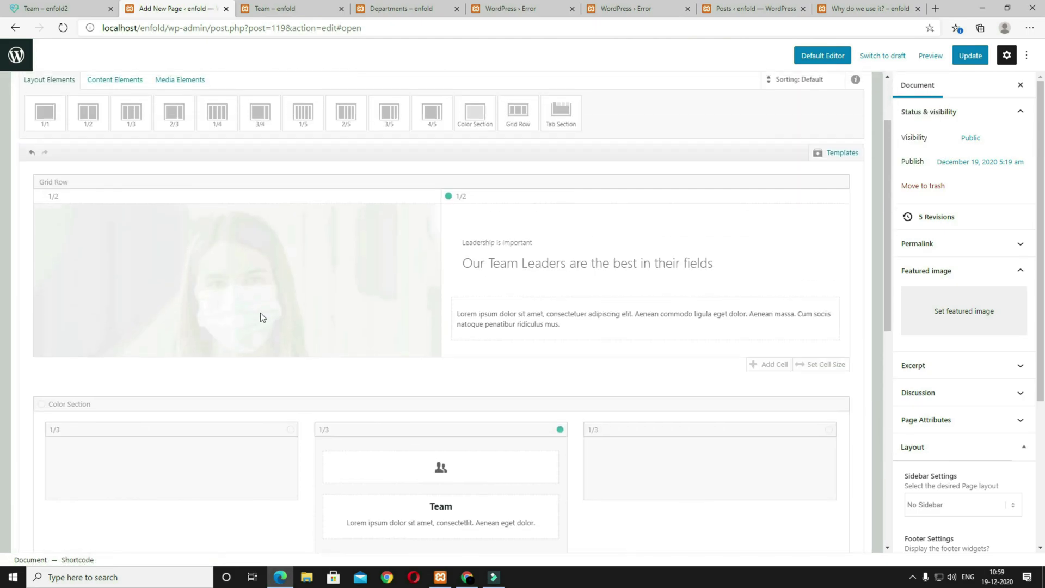
click(135, 105)
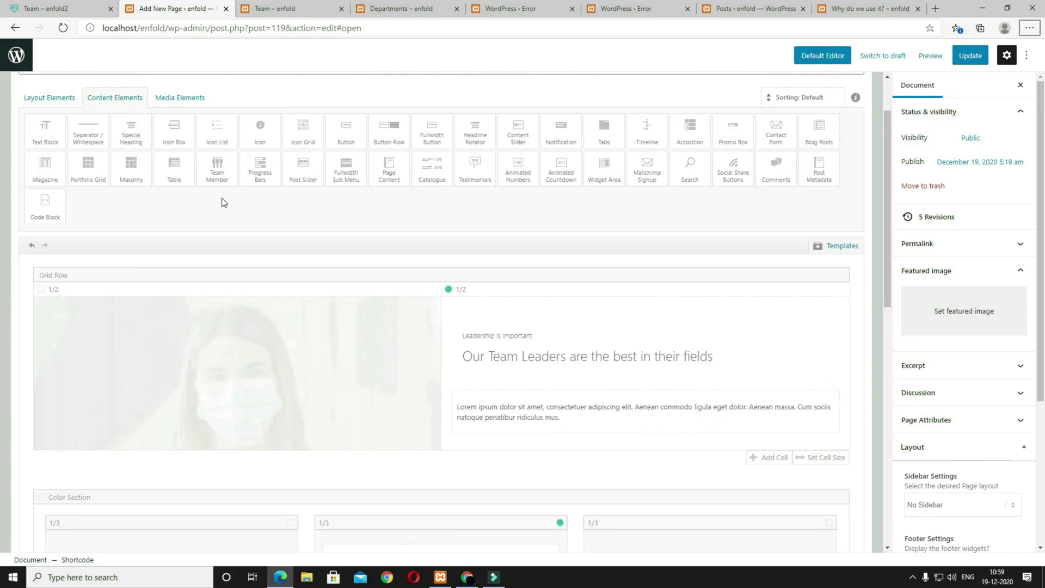
click(217, 170)
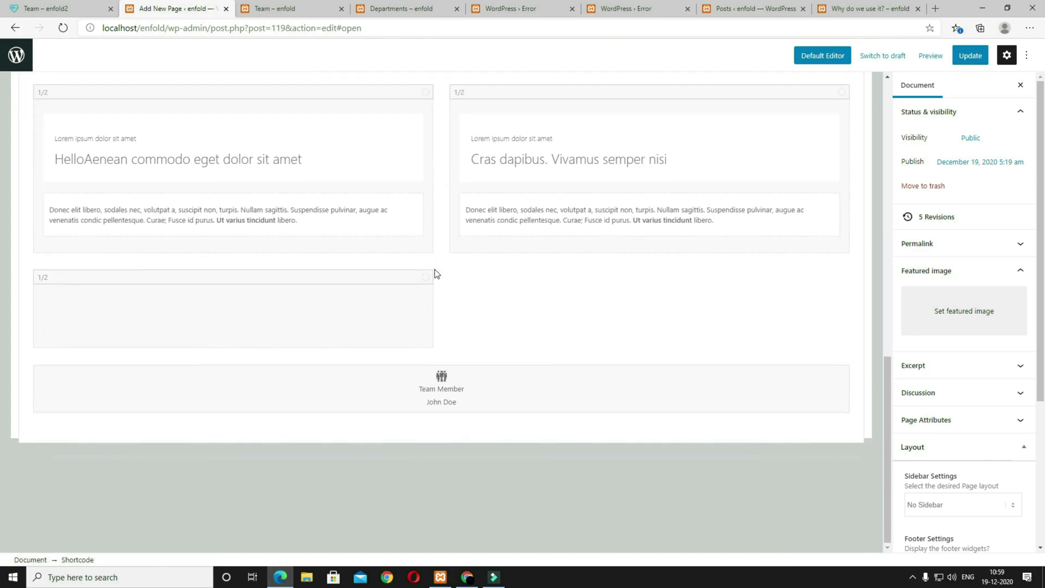
drag(379, 360, 249, 310)
Step: Enter the team member's name and paste the job title Co-Founder / CEO
click(273, 382)
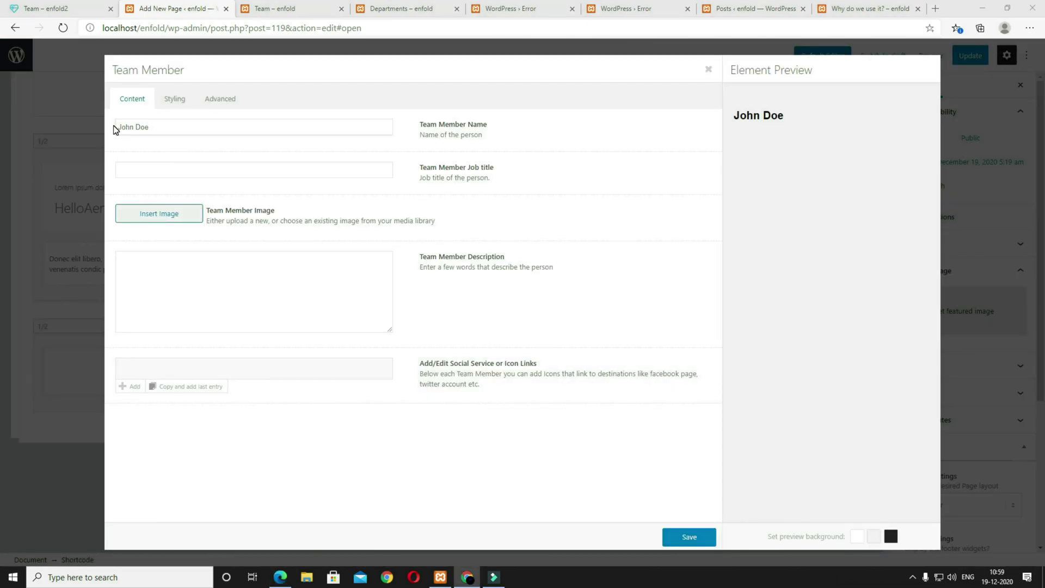
triple_click(177, 126)
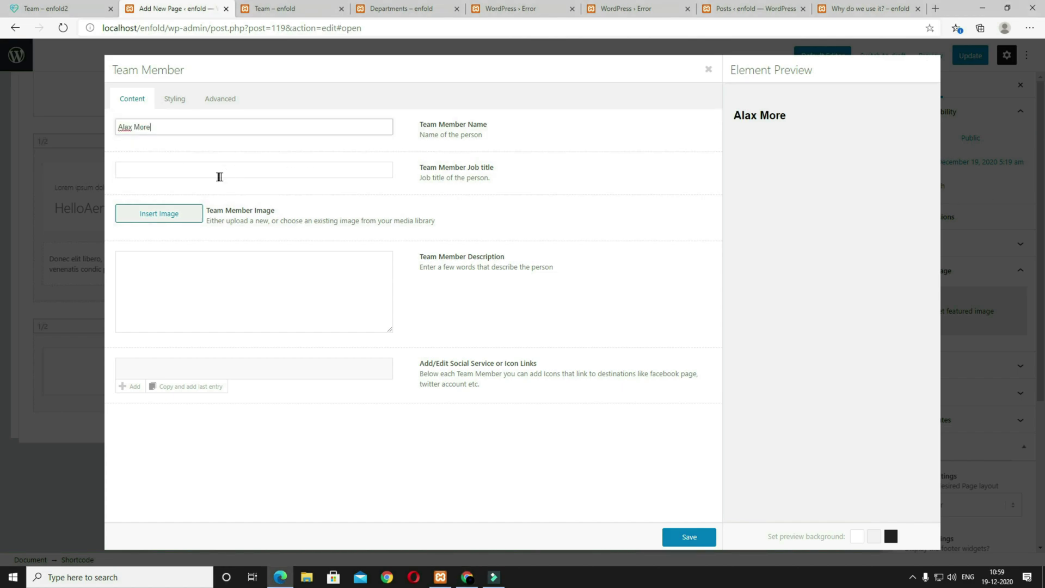
click(283, 169)
text(Co-Founder / CEO)
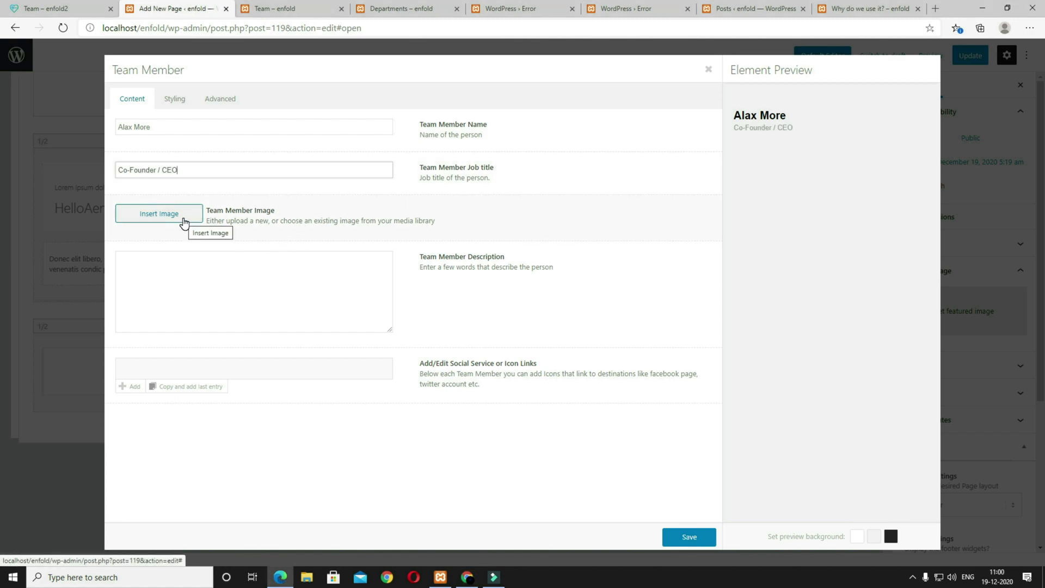
Step: Insert the smiling doctor photo at Featured Large 1500 × 630 size
click(159, 214)
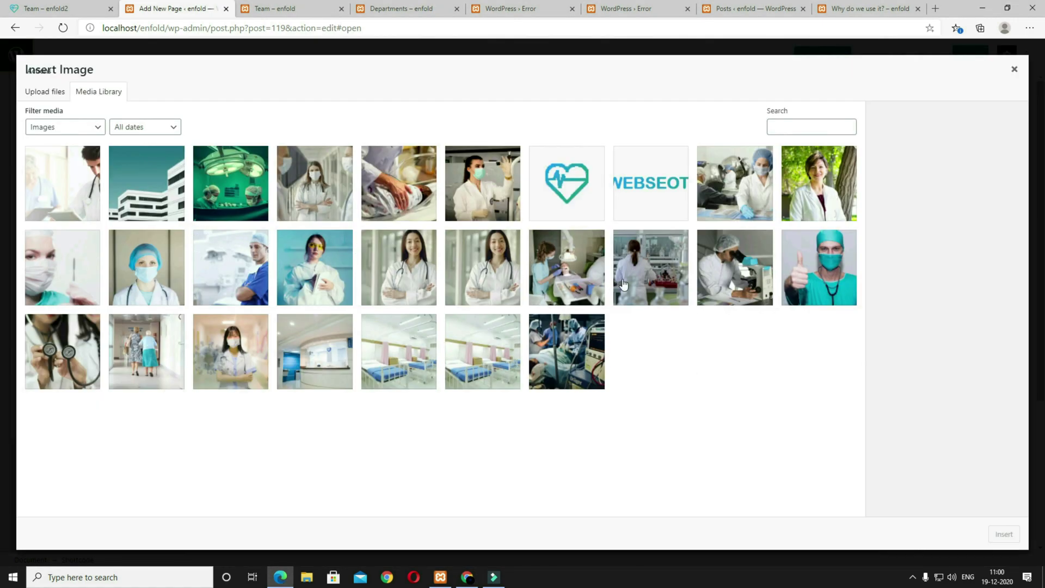
click(402, 277)
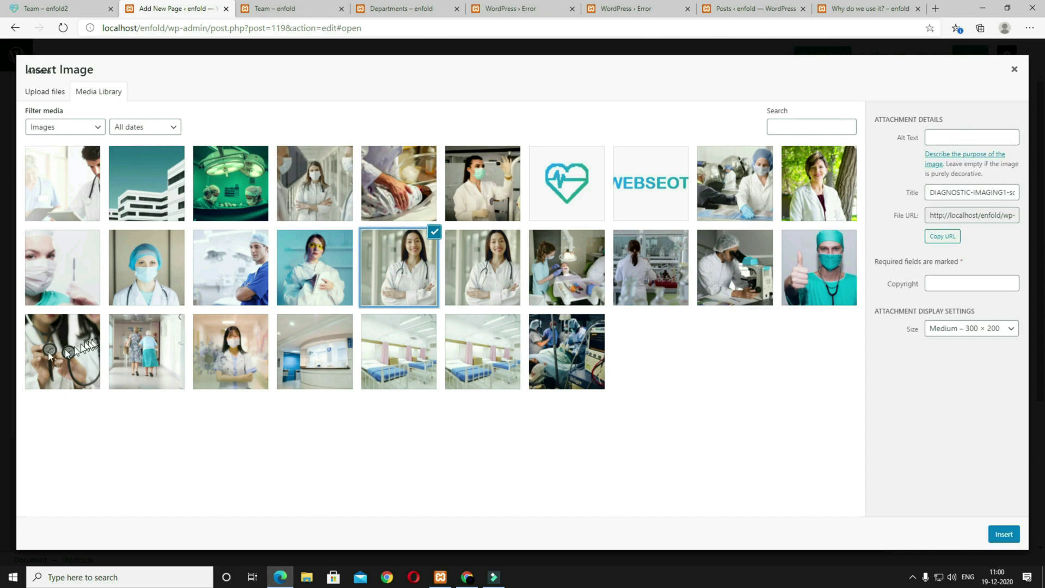
click(967, 329)
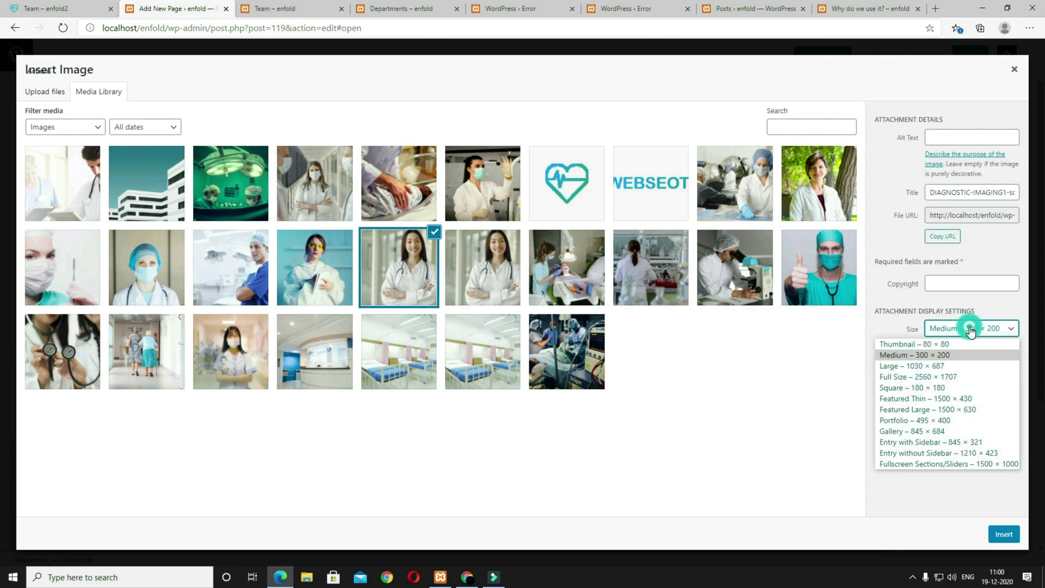
click(952, 409)
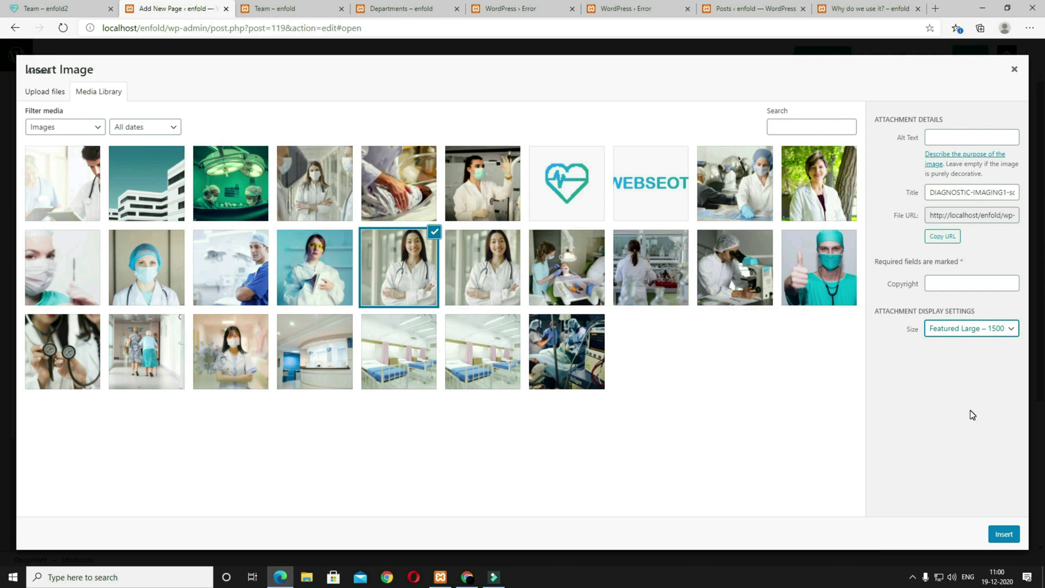
click(1003, 535)
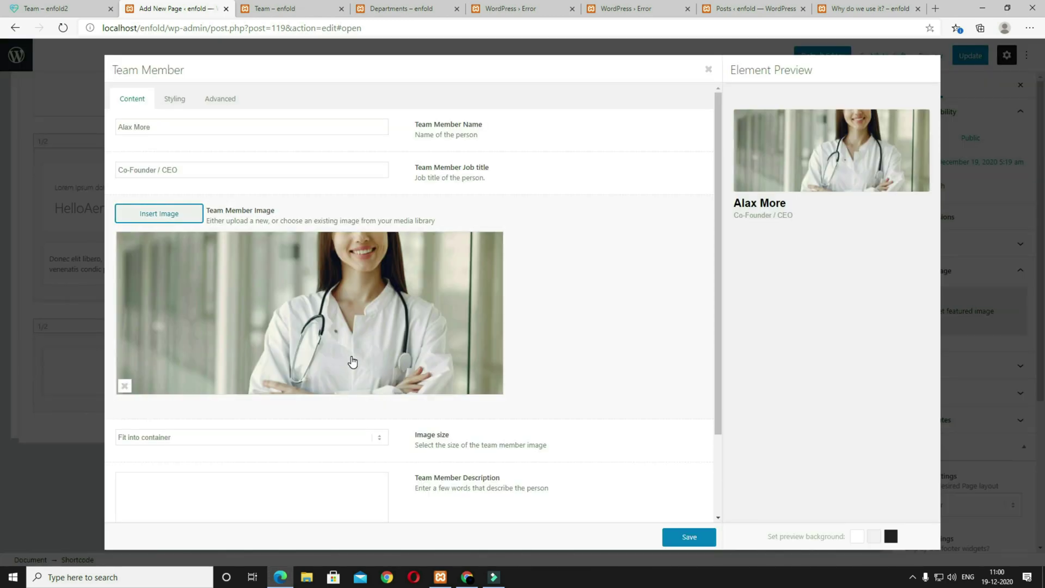
scroll(339, 381, down, 2)
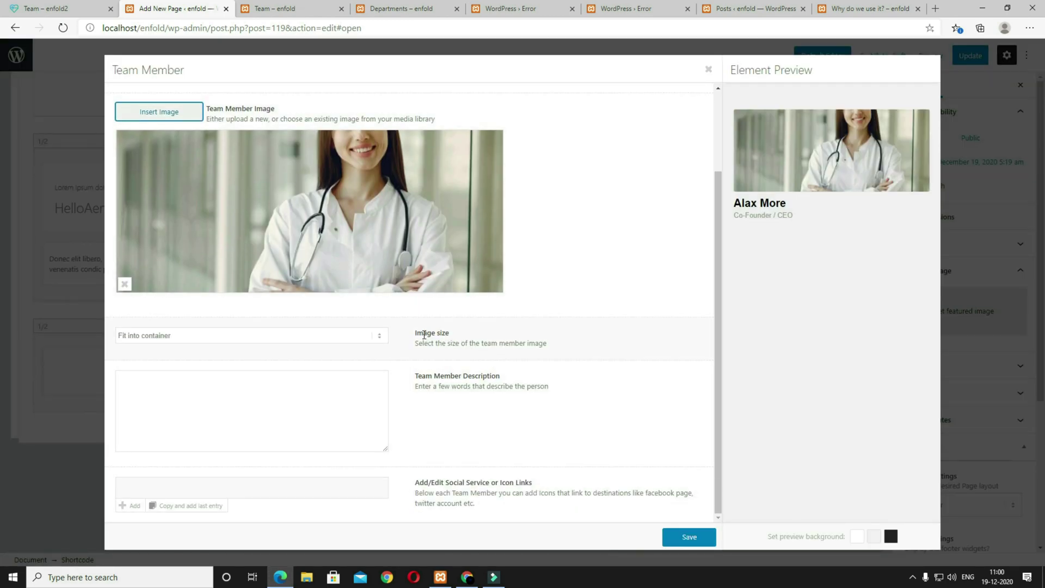
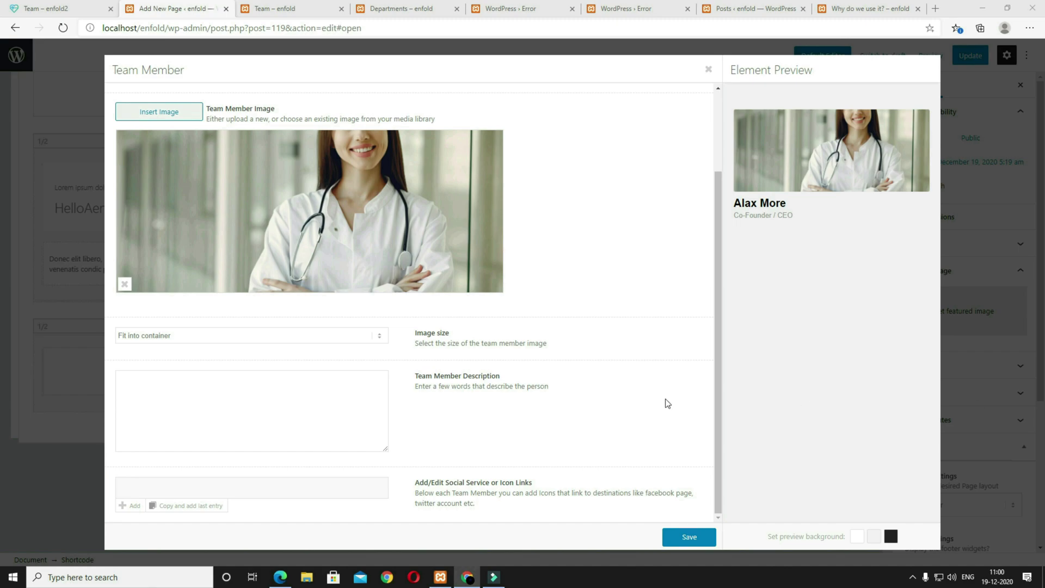
Step: Paste a Lorem ipsum description for the team member and add a blank social link entry
click(291, 428)
text(Lorem ipsum dolor sit amet, consectetuer adipiscing elit. Aenean commodo ligula eget dolor. Aenean massa. Cum sociis natoque penatibus et magnis dis parturient montes, nascetur ridiculus mus.)
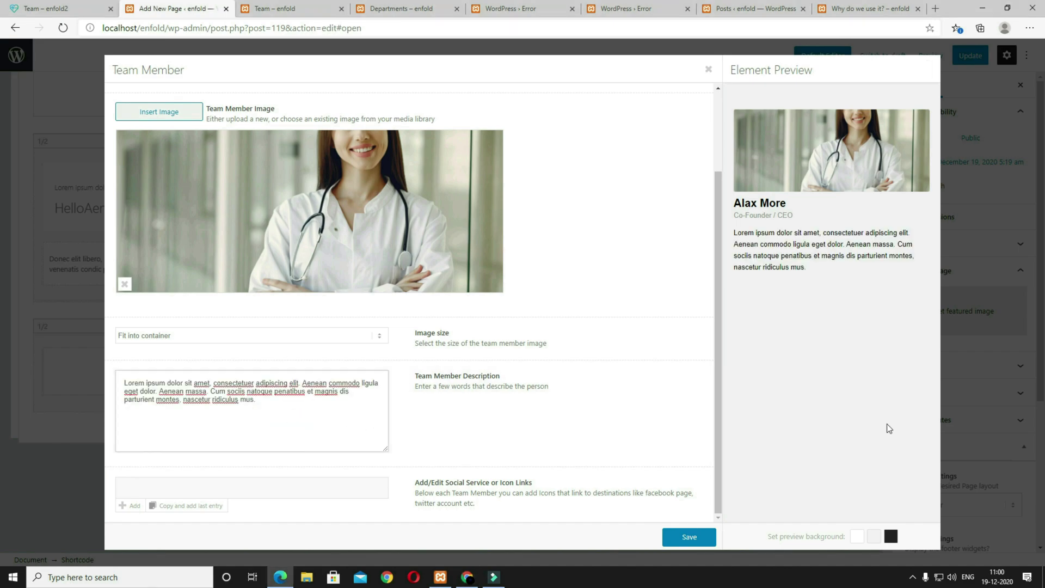
click(132, 509)
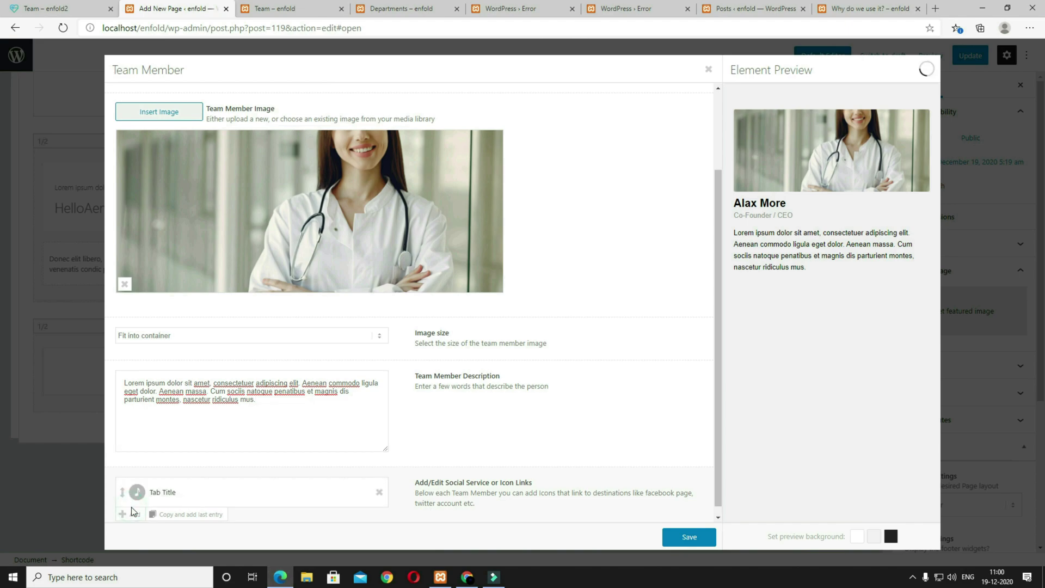
Step: Make the first social link a round Facebook icon with hover text Facebook and link #
click(161, 493)
triple_click(239, 145)
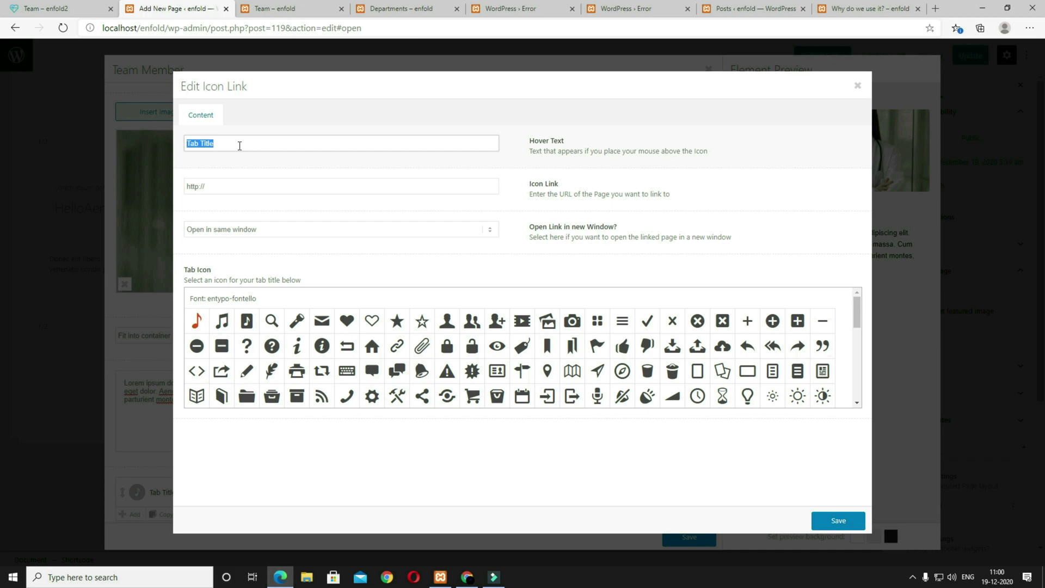
scroll(697, 381, down, 10)
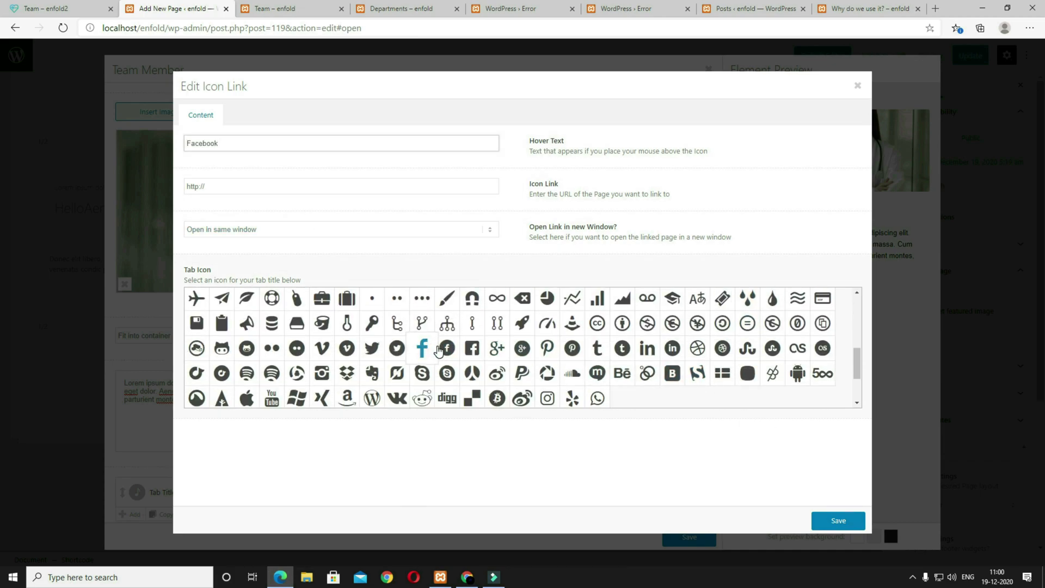
click(447, 348)
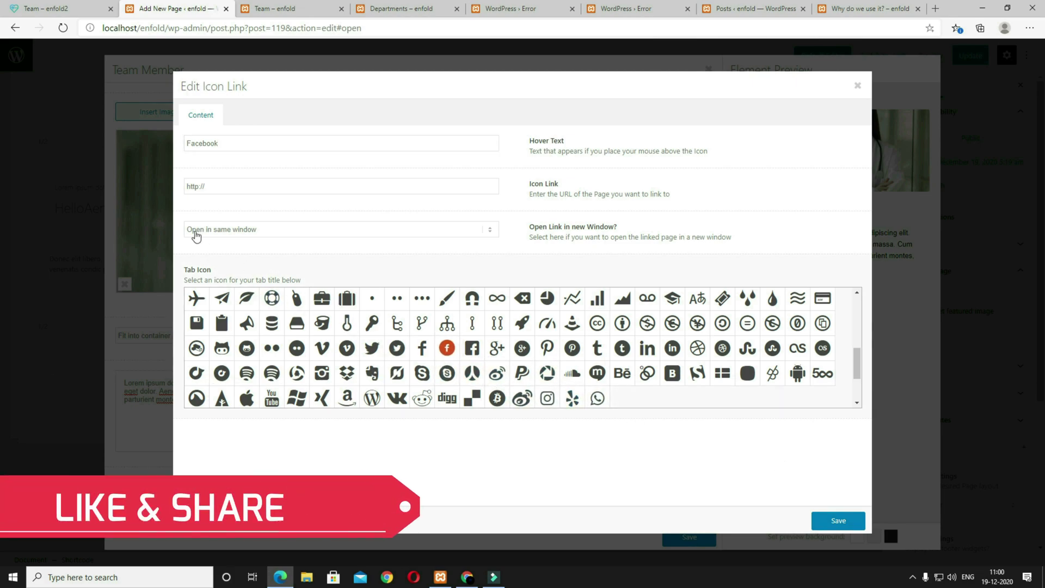
triple_click(258, 184)
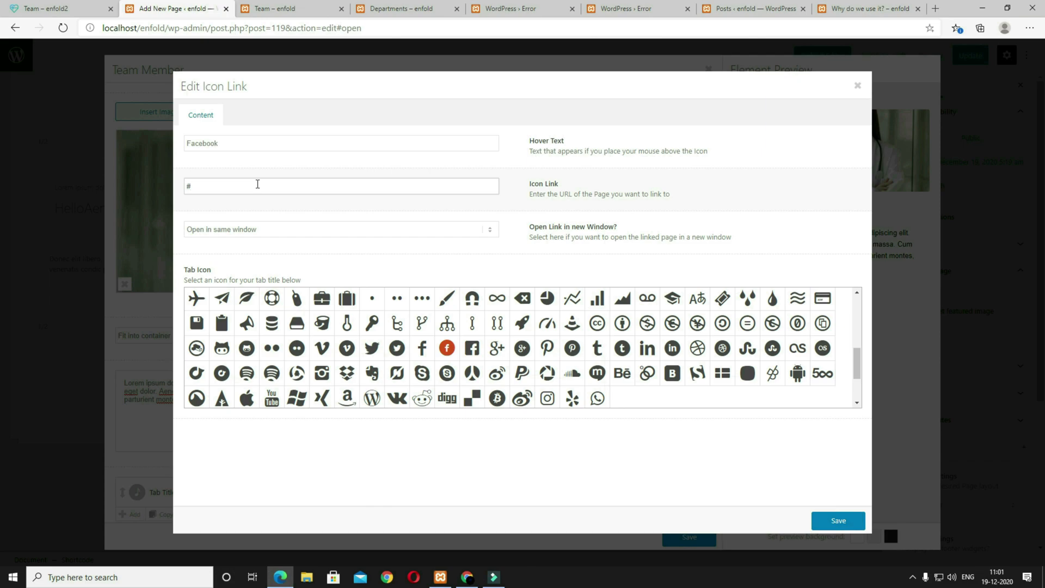
click(847, 524)
Step: Add a second social link with hover text twitter, the round t icon and link #
scroll(407, 424, down, 1)
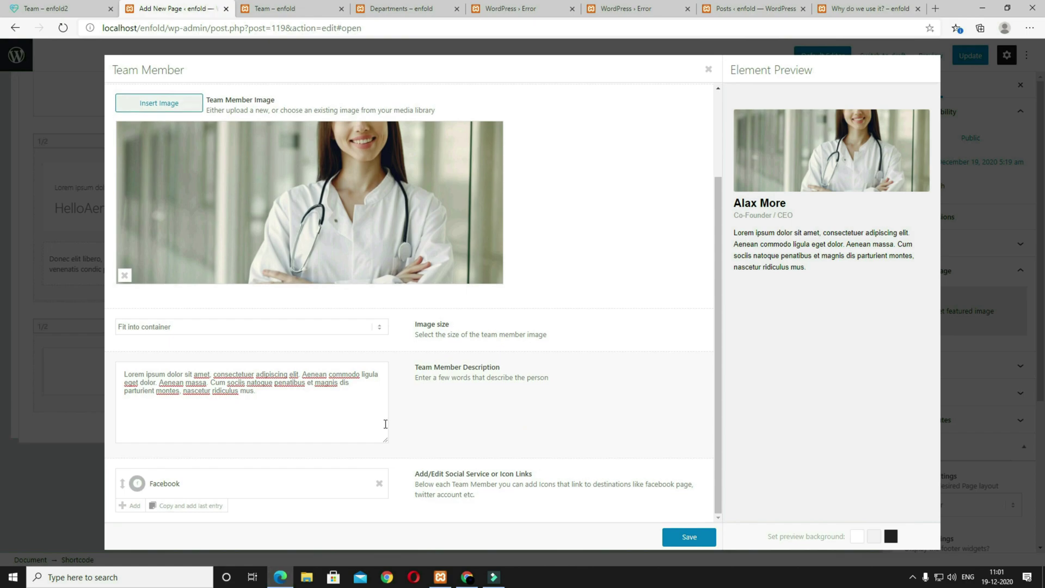
click(130, 505)
click(170, 514)
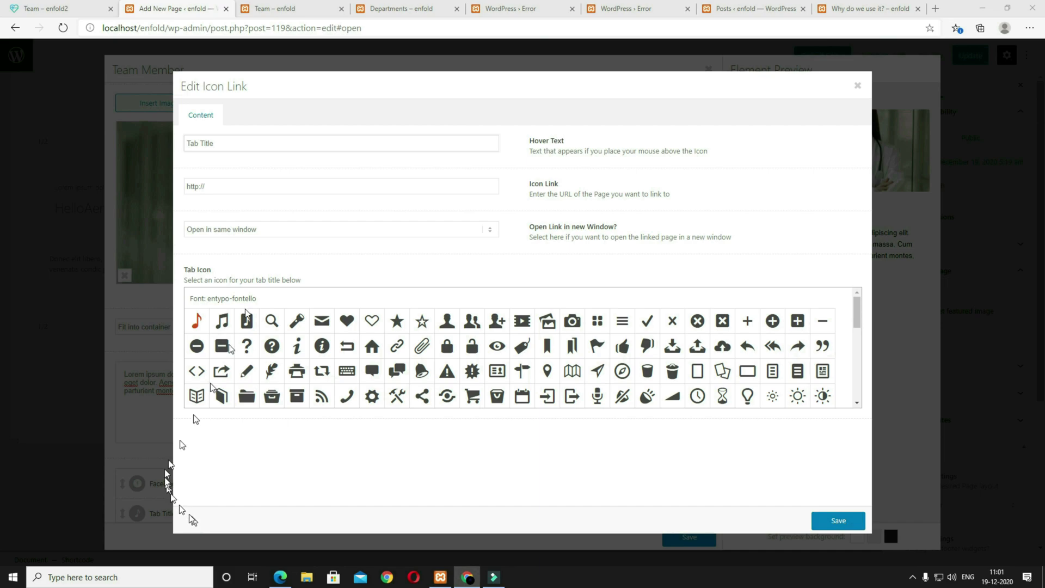
triple_click(226, 140)
text(twitter)
scroll(499, 375, down, 5)
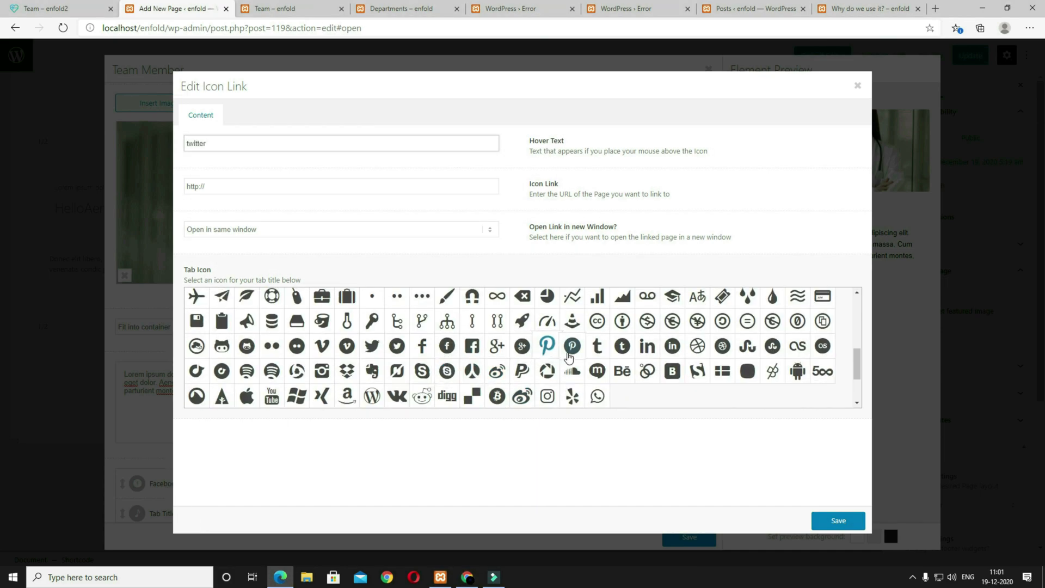
click(622, 347)
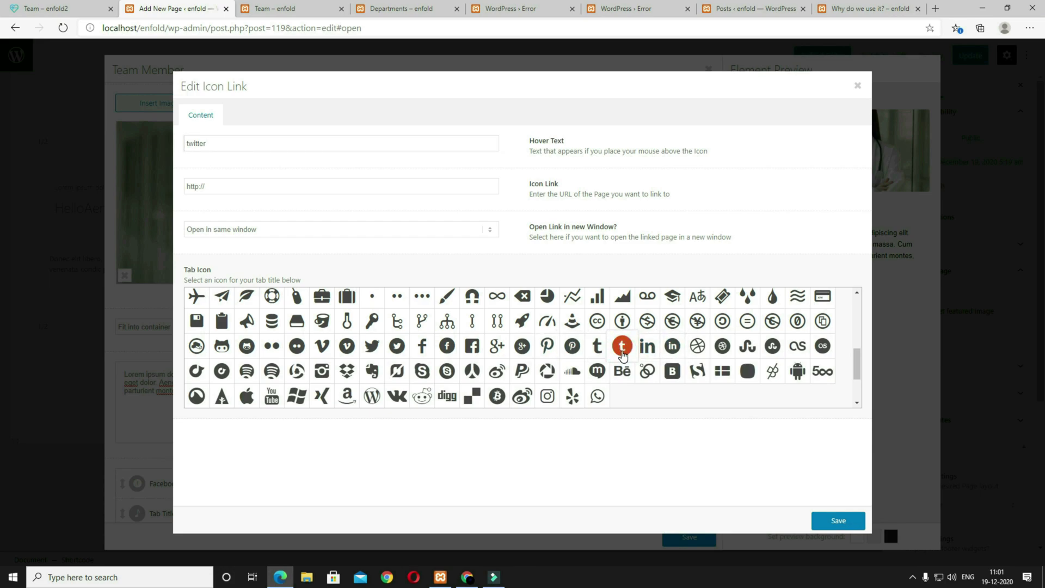
triple_click(228, 183)
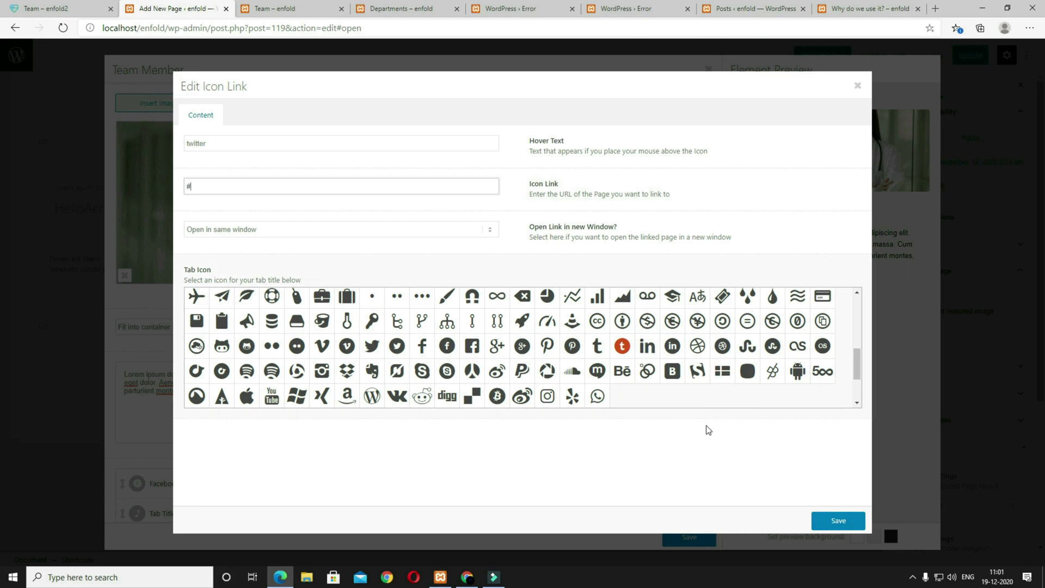
click(849, 526)
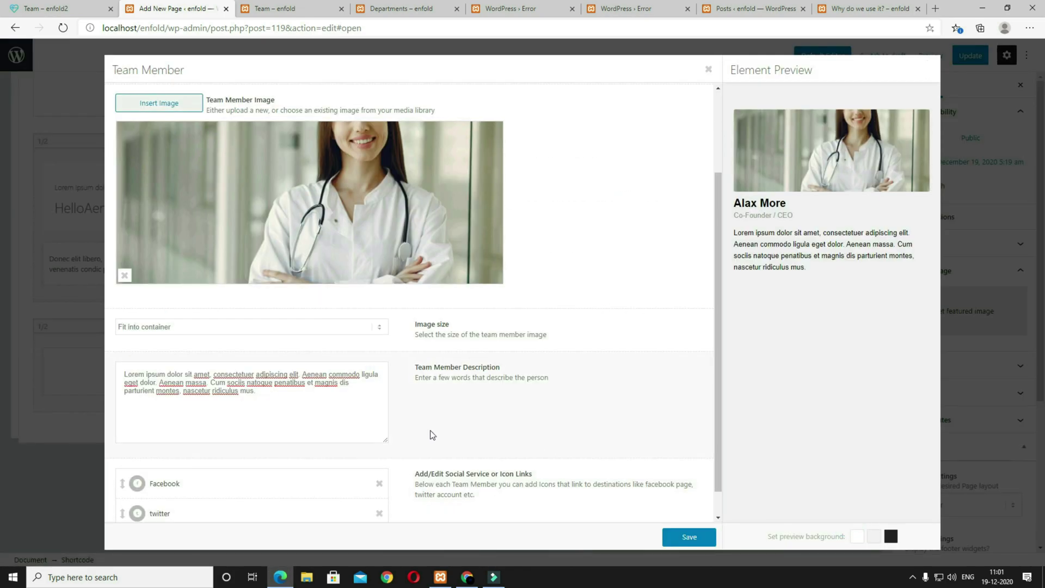
scroll(356, 488, down, 1)
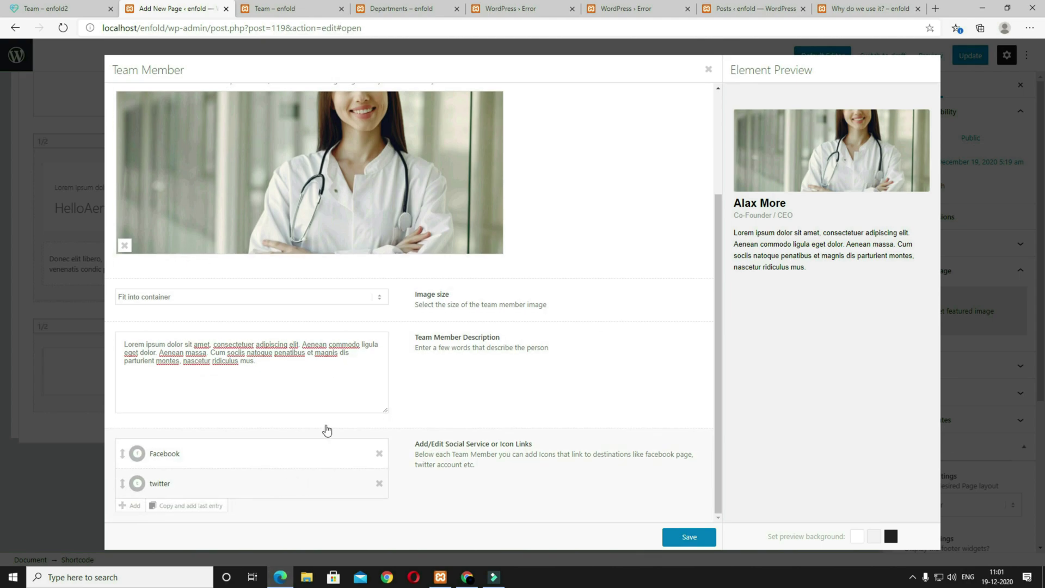
Step: Save the member, clone its column, and give the copy a new member name and job title MD
click(708, 541)
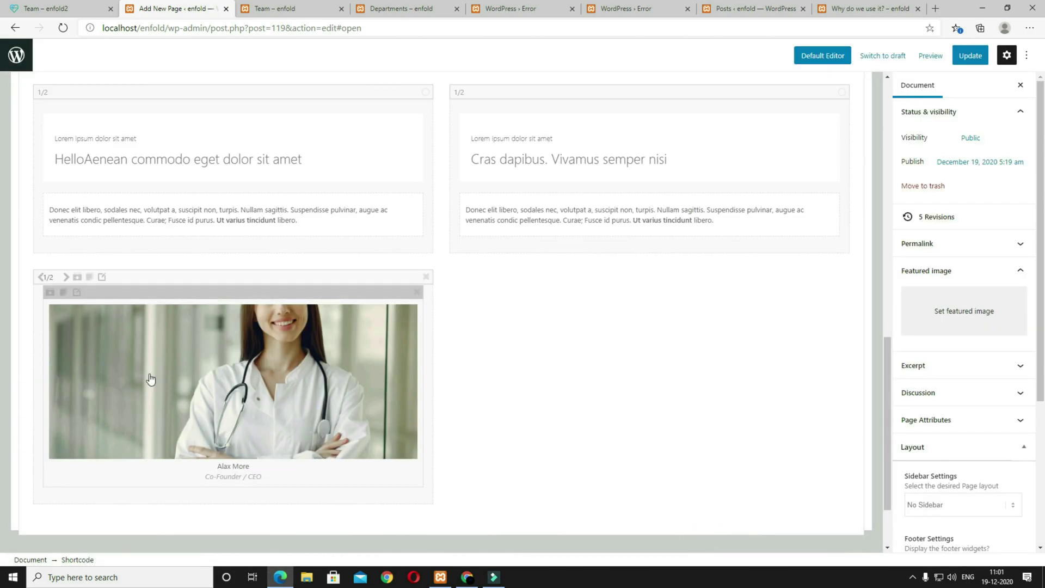
click(87, 282)
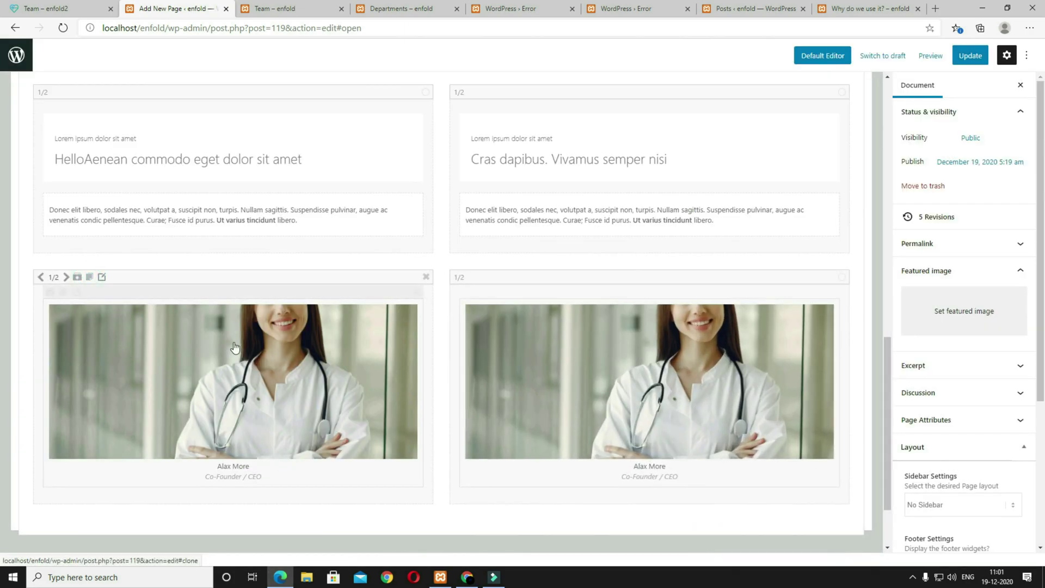
click(567, 371)
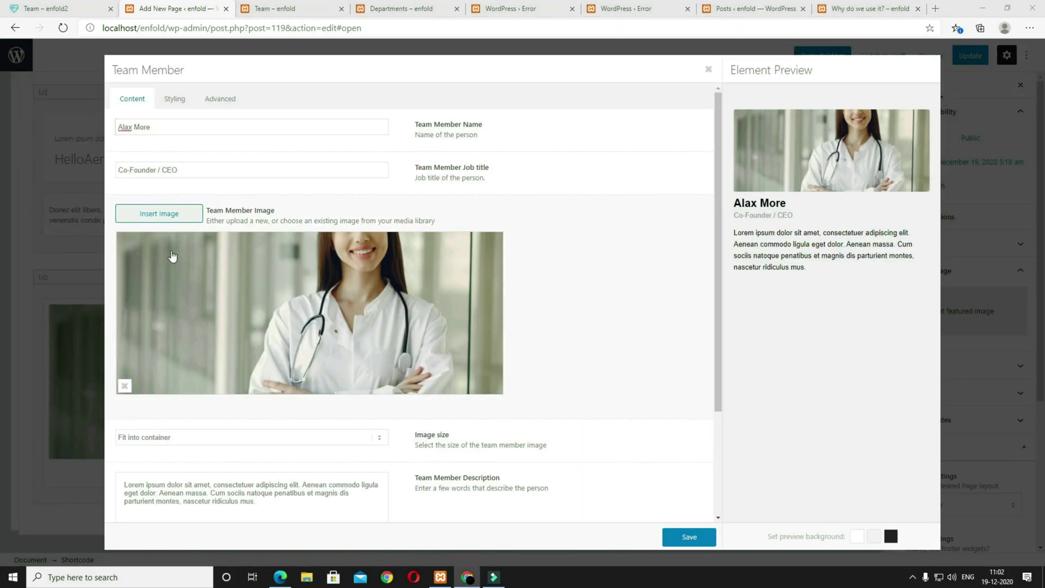
drag(158, 127, 83, 123)
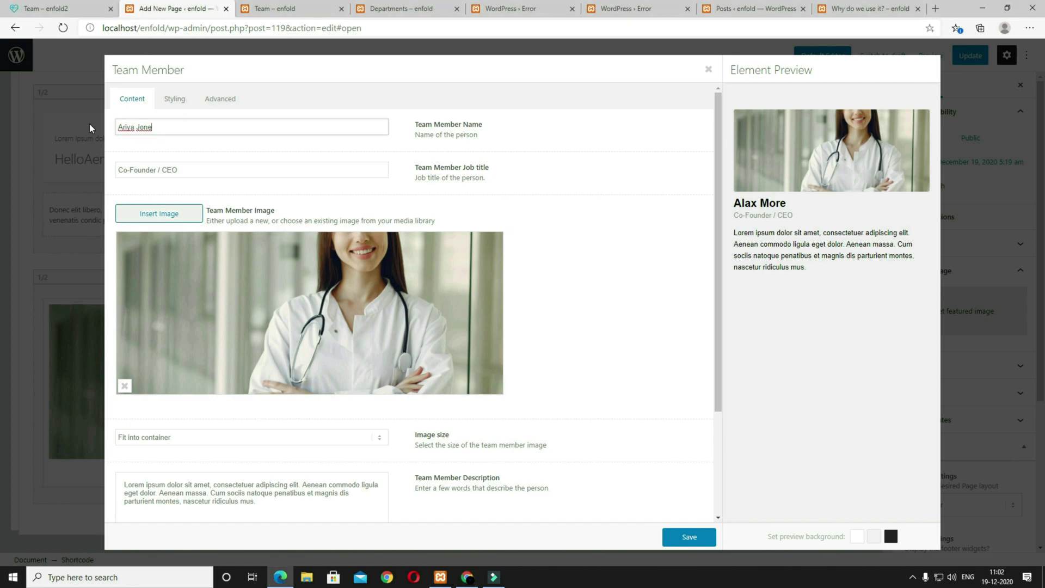
key(Tab)
text(MD)
Step: Insert the masked nurse photo at Featured Large 1500 × 630 and save the second card
click(146, 215)
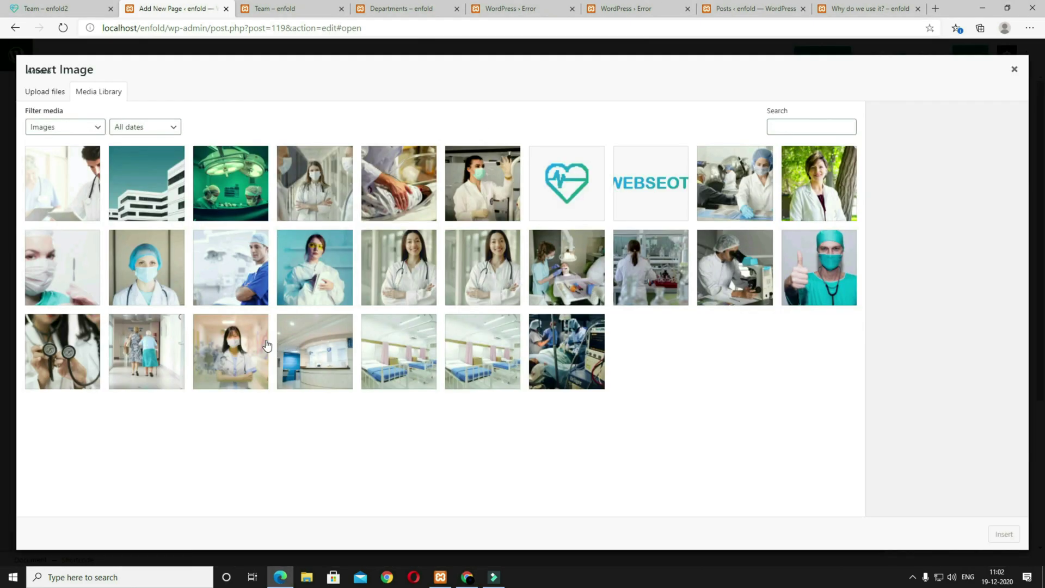
click(243, 358)
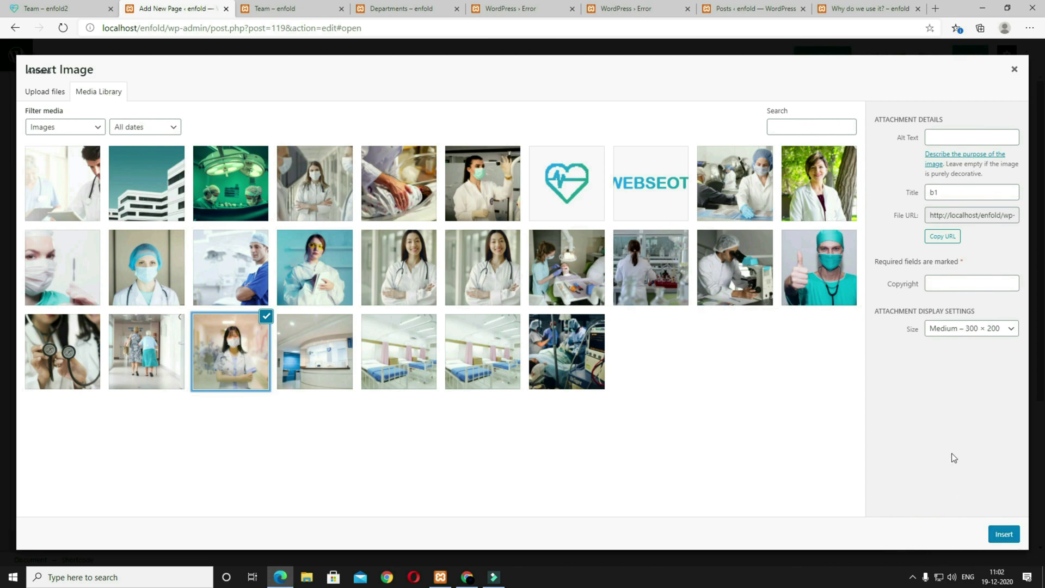
click(950, 334)
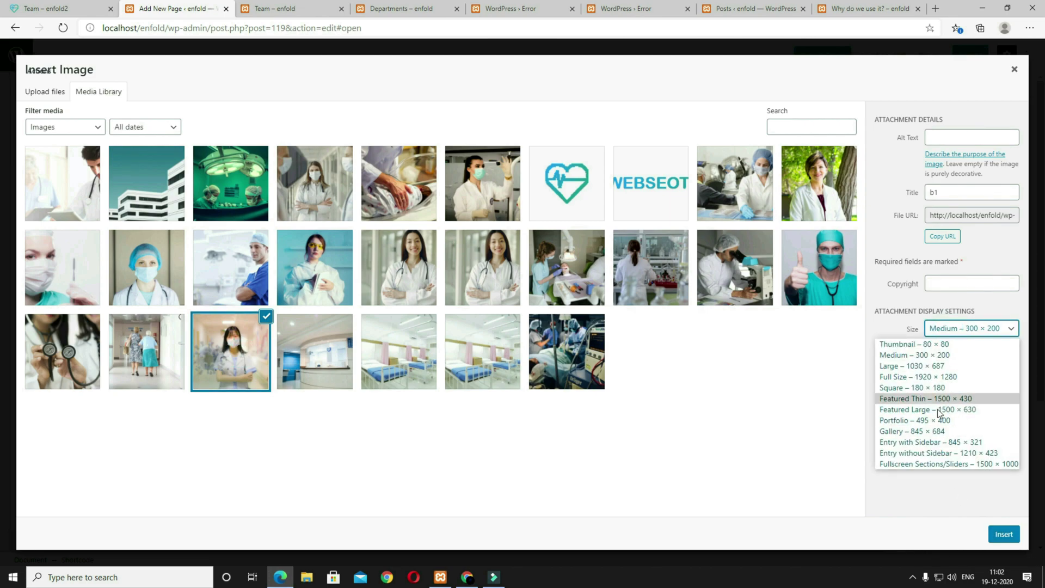
click(940, 414)
click(1002, 535)
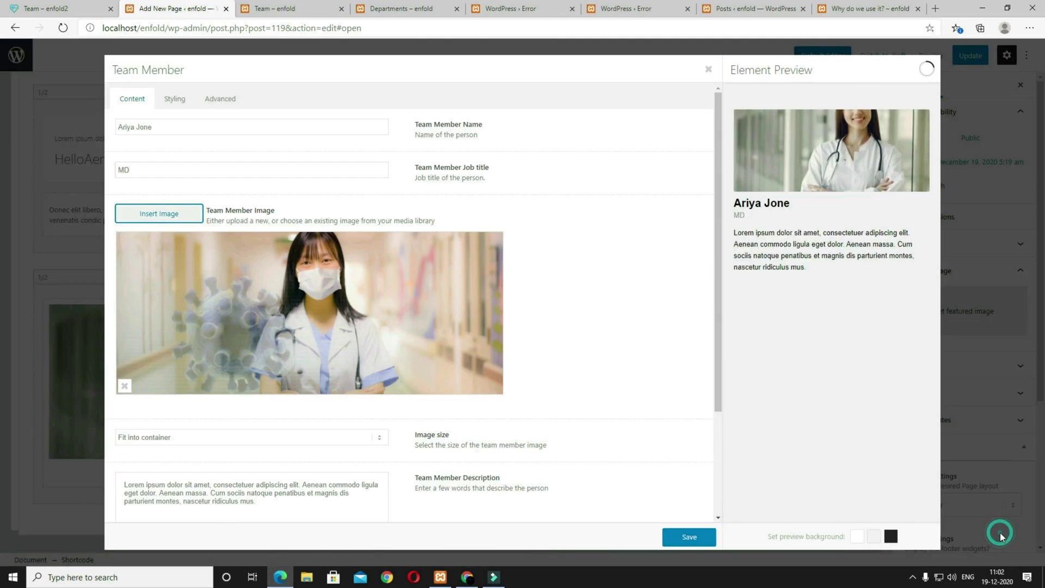
click(690, 538)
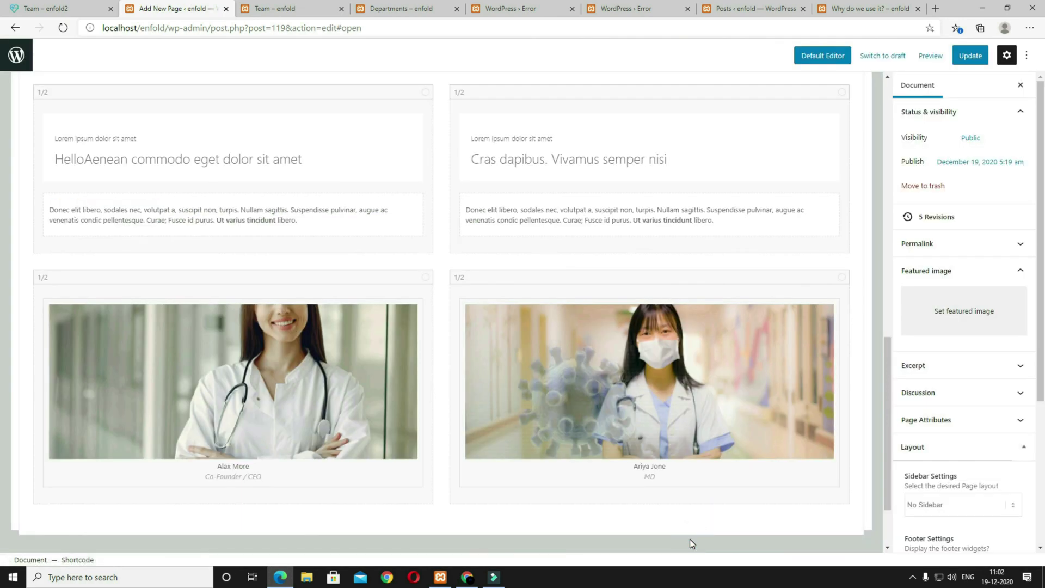
Step: Update the page, preview both team cards in a new tab, then reopen the first member's settings
click(936, 61)
click(961, 57)
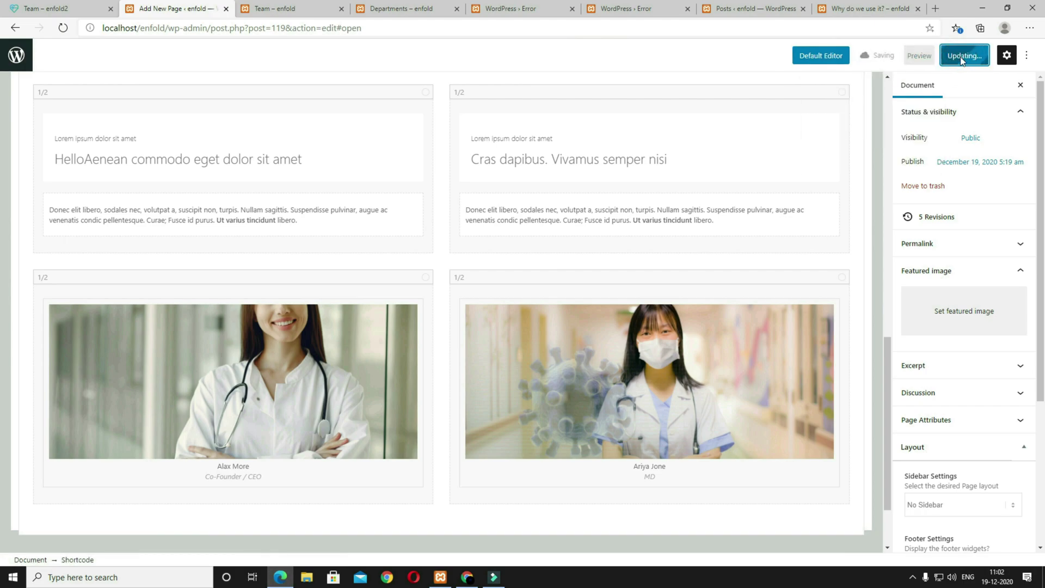
click(919, 55)
click(870, 161)
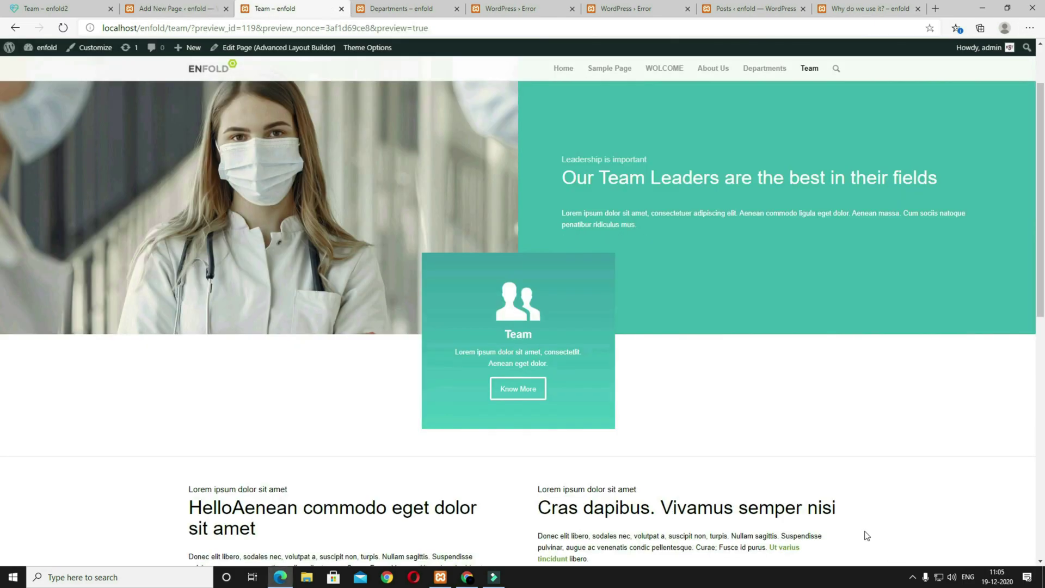
scroll(878, 543, down, 5)
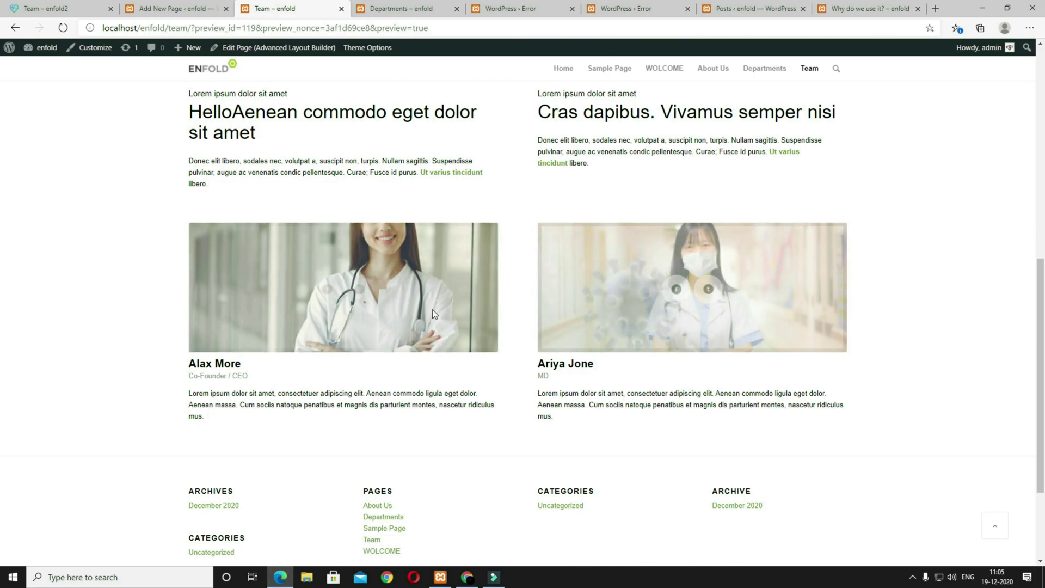
click(178, 9)
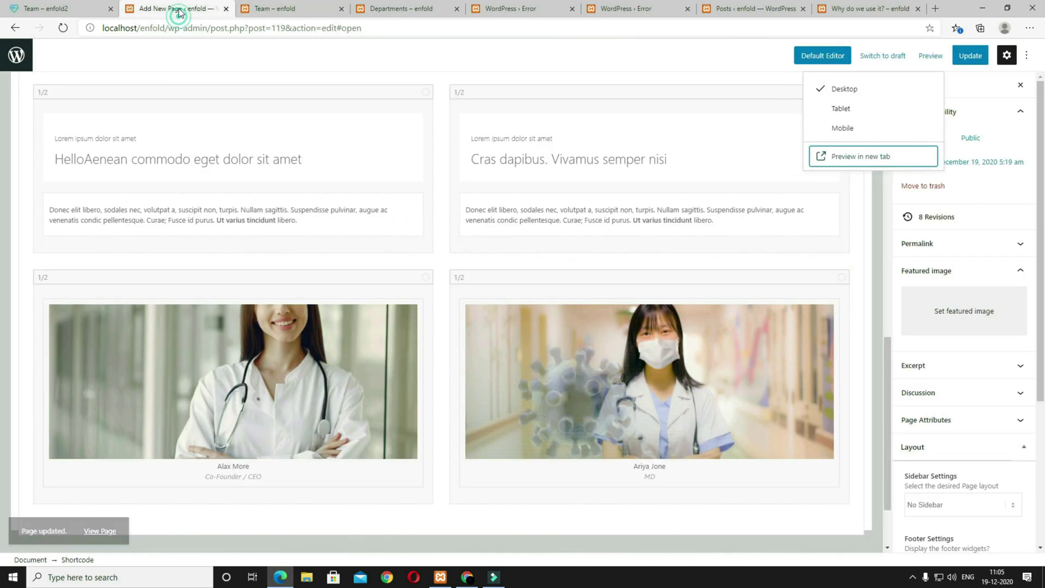
click(274, 375)
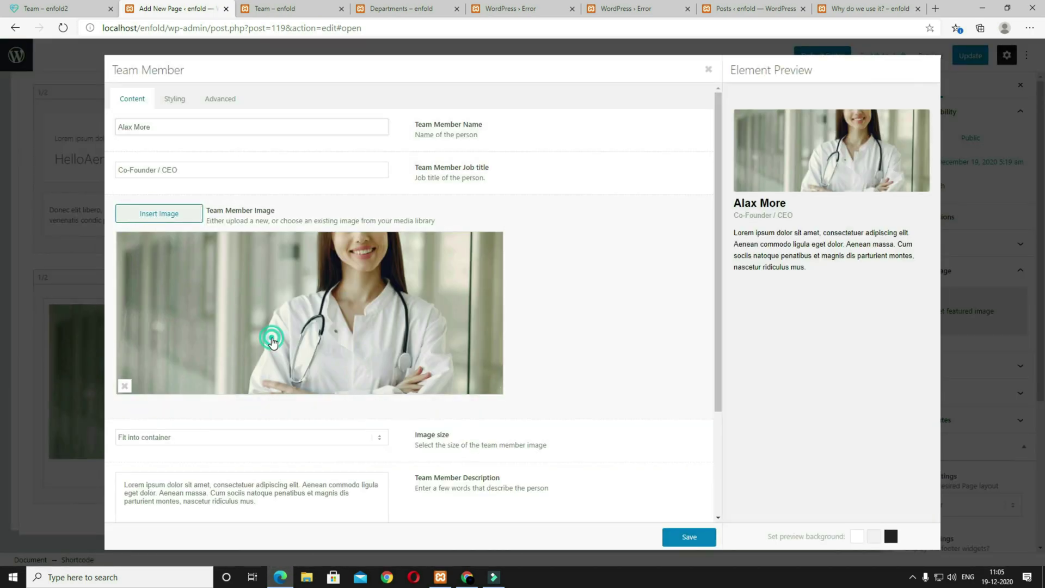
Step: Re-insert the smiling doctor photo at Large 1030 × 687 for the first member and save
click(270, 337)
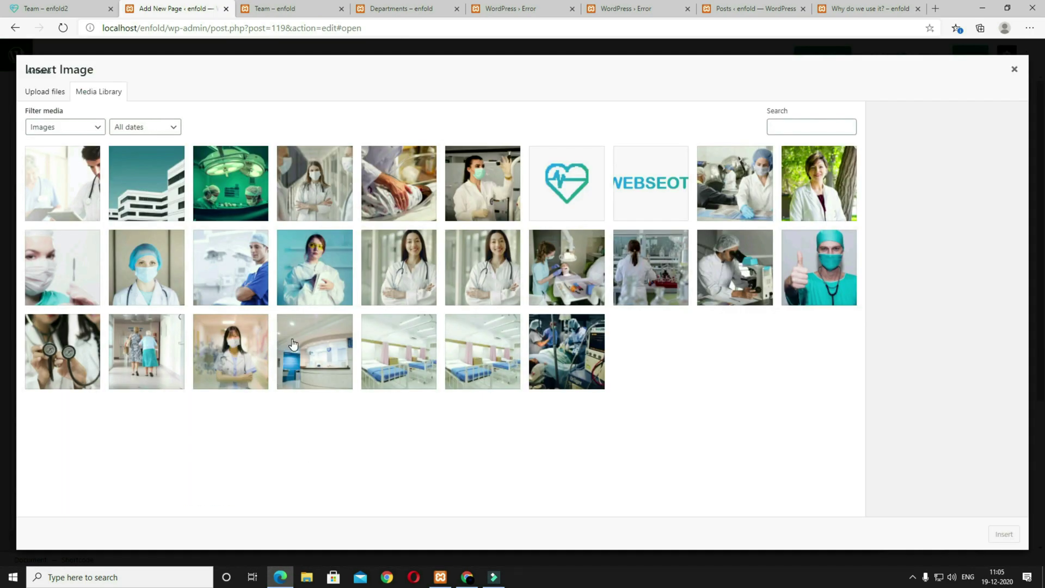
click(390, 263)
click(941, 330)
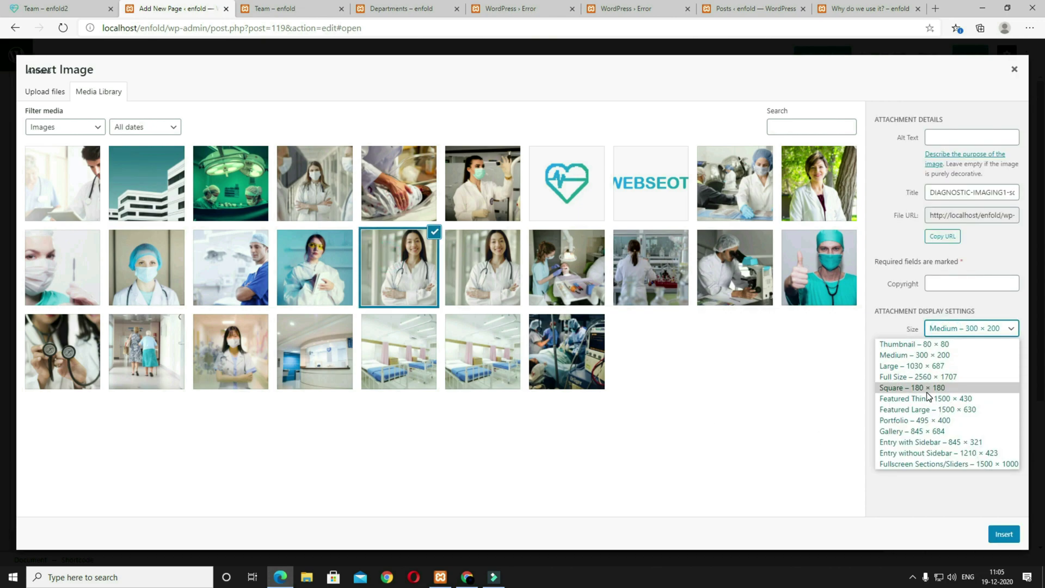
click(919, 366)
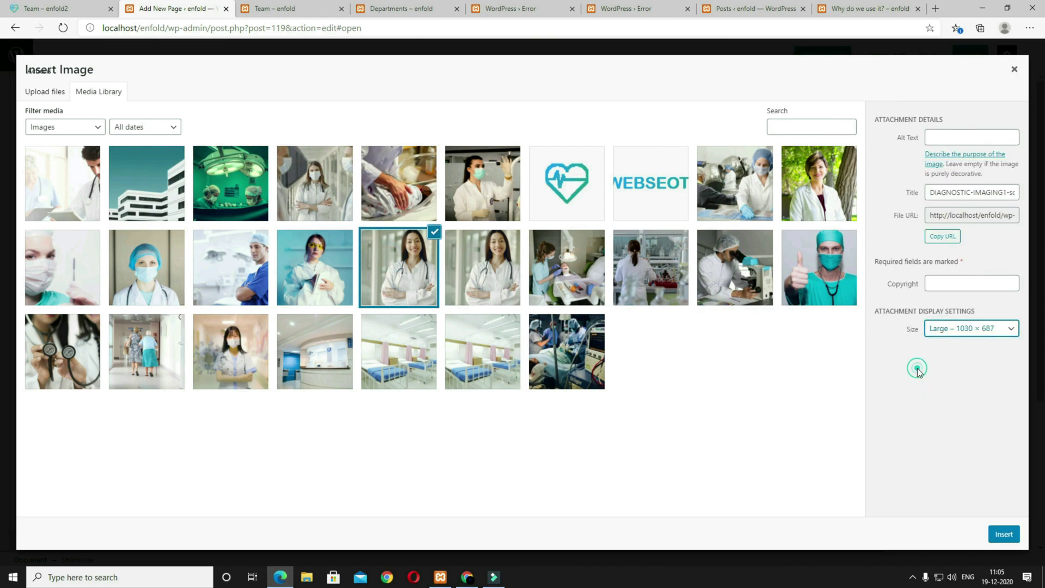
click(1004, 535)
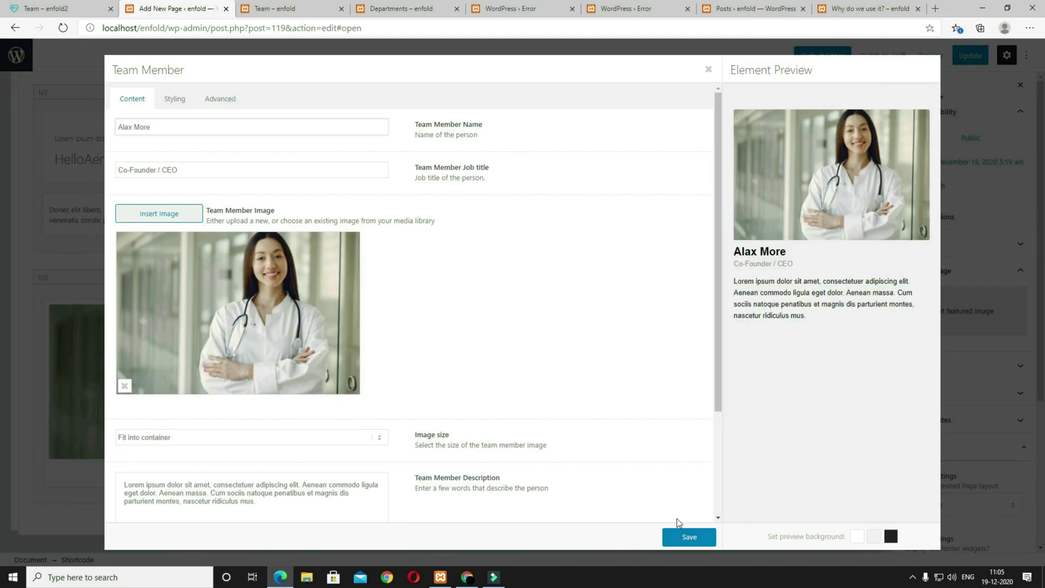
click(686, 536)
Step: Re-insert the masked nurse photo at Large 1030 × 687 for the second member, save, and update the page
click(637, 408)
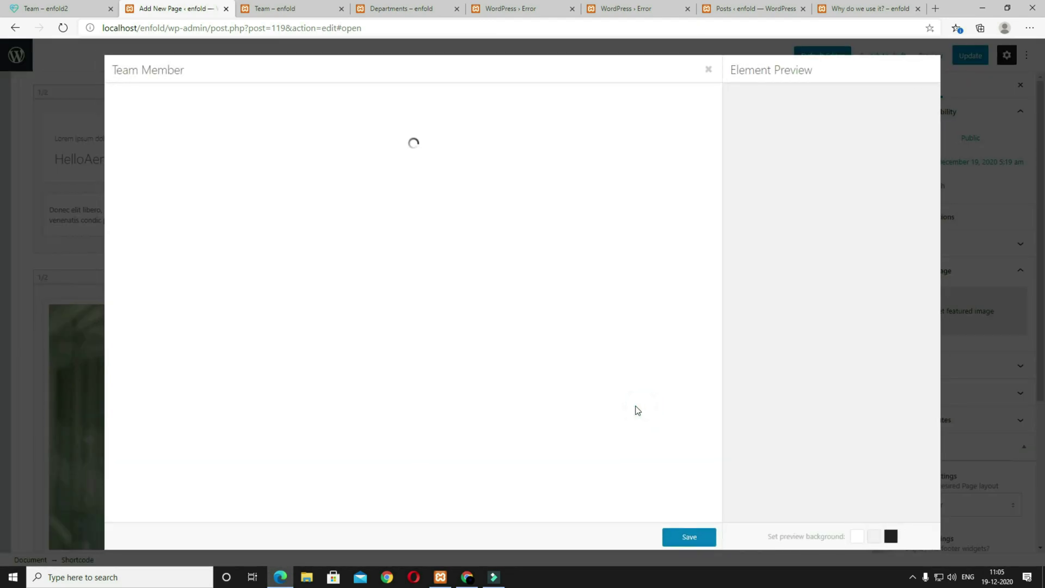
click(159, 218)
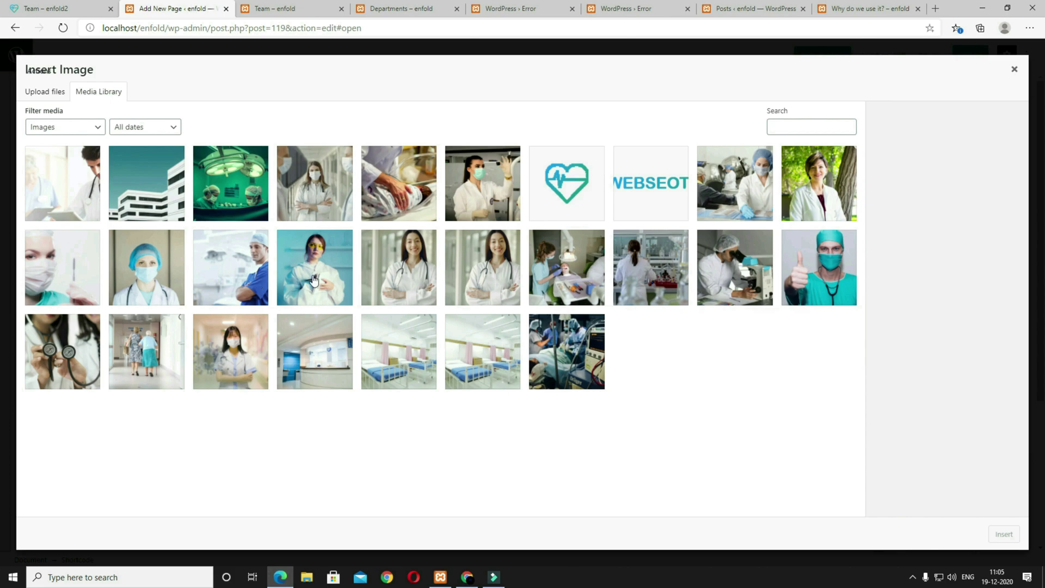
click(246, 357)
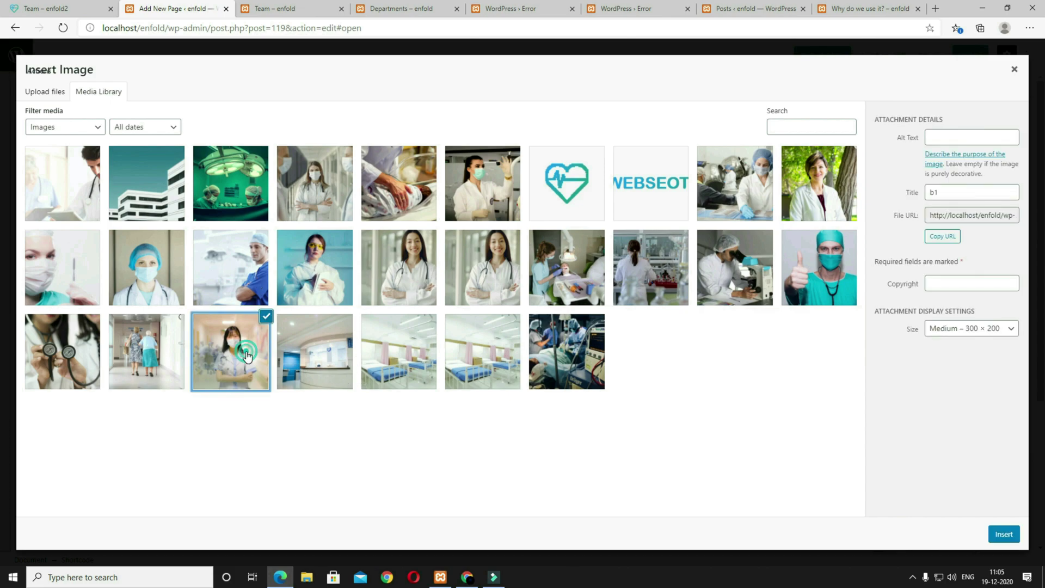
click(950, 329)
click(922, 370)
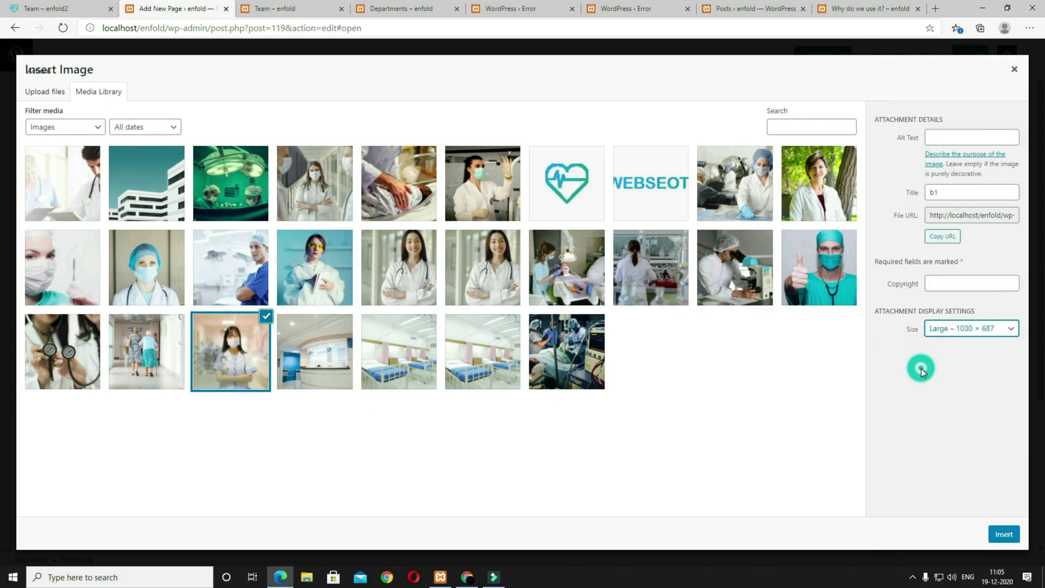
click(1010, 535)
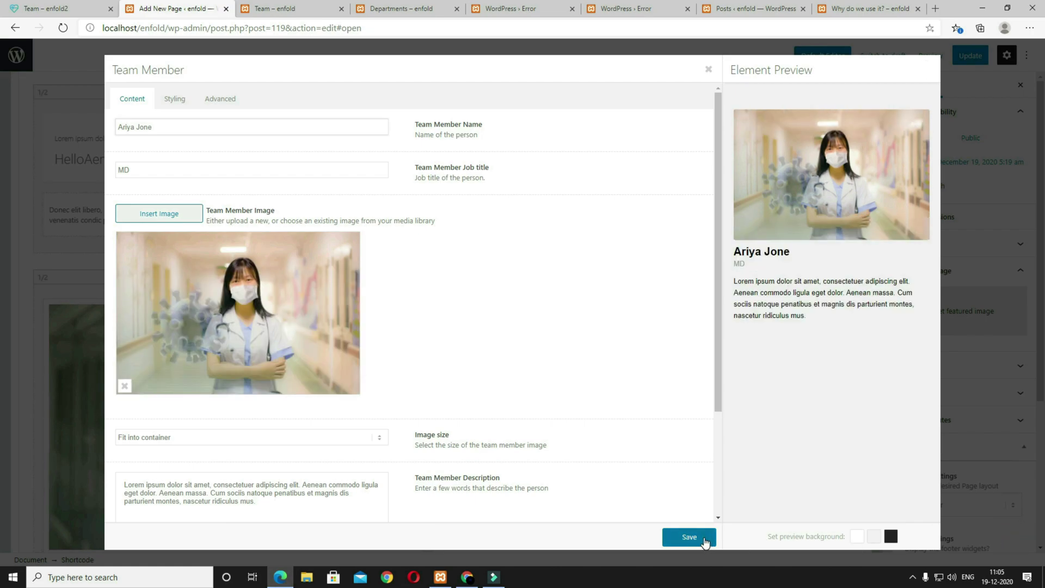
click(689, 537)
click(964, 55)
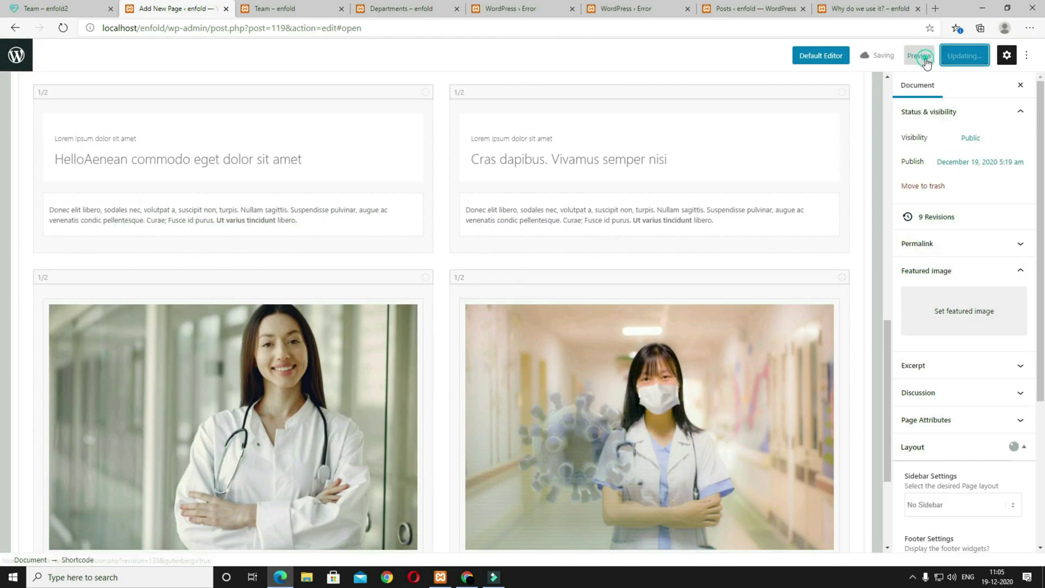
click(919, 55)
click(866, 157)
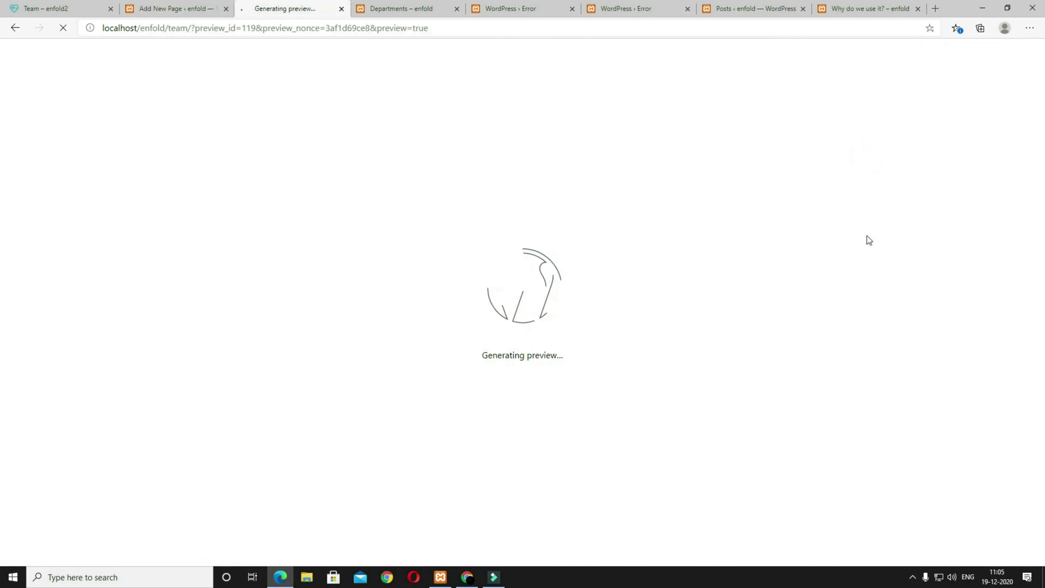
scroll(838, 317, down, 12)
scroll(766, 333, up, 3)
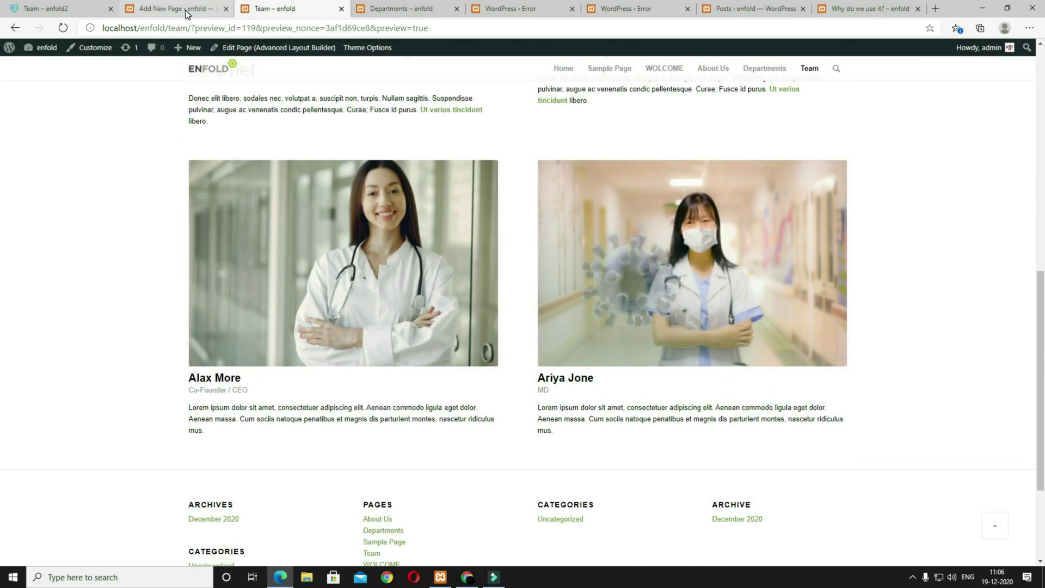
click(185, 10)
click(60, 9)
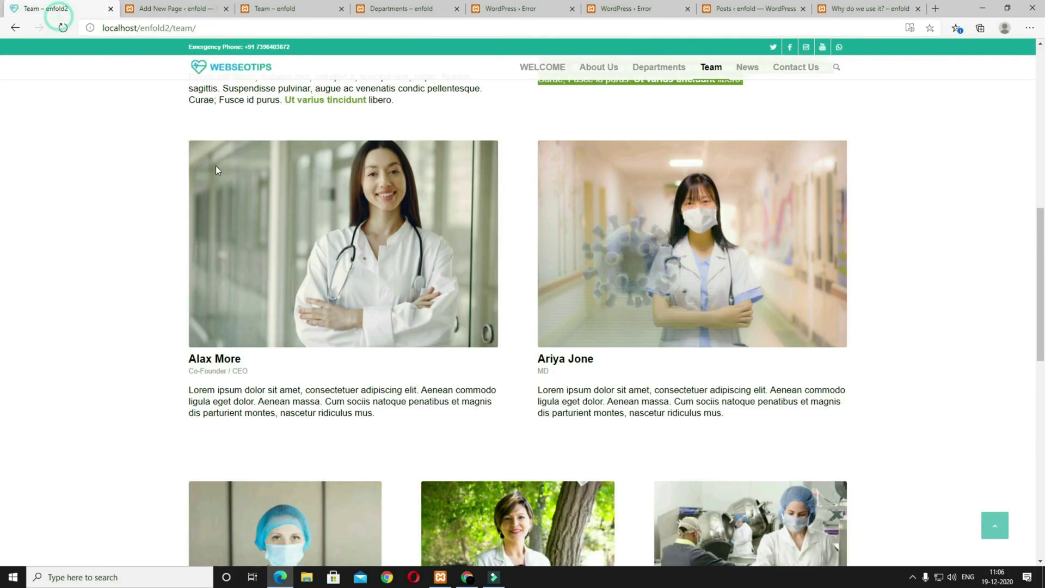
scroll(543, 358, down, 8)
scroll(544, 358, up, 3)
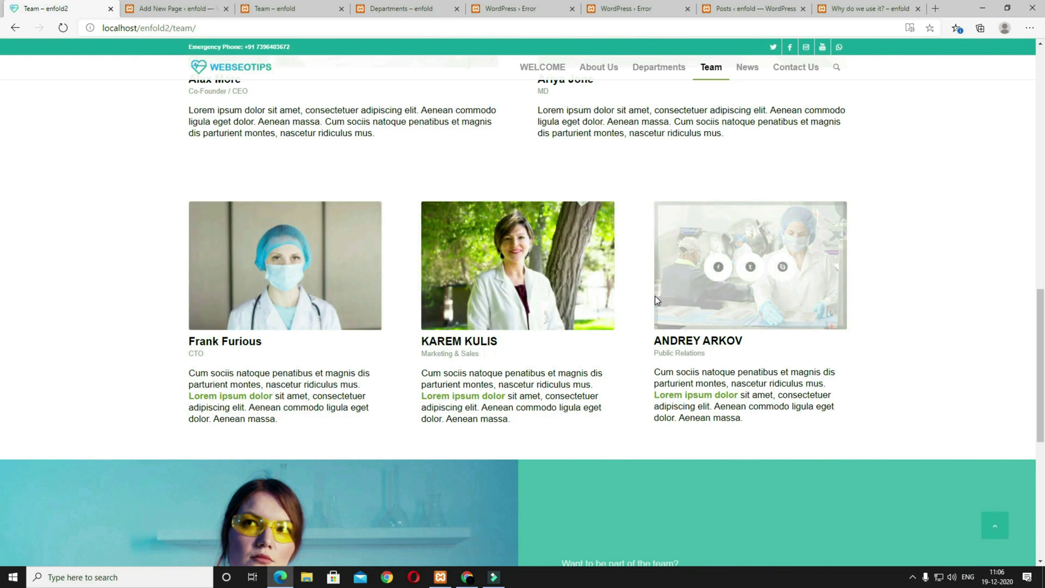
click(207, 8)
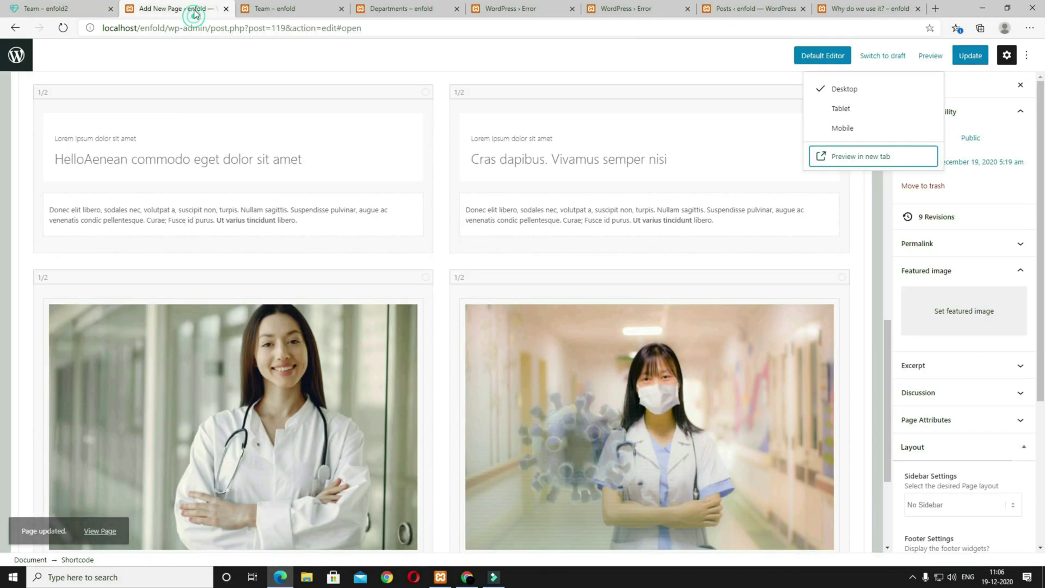
scroll(229, 348, down, 3)
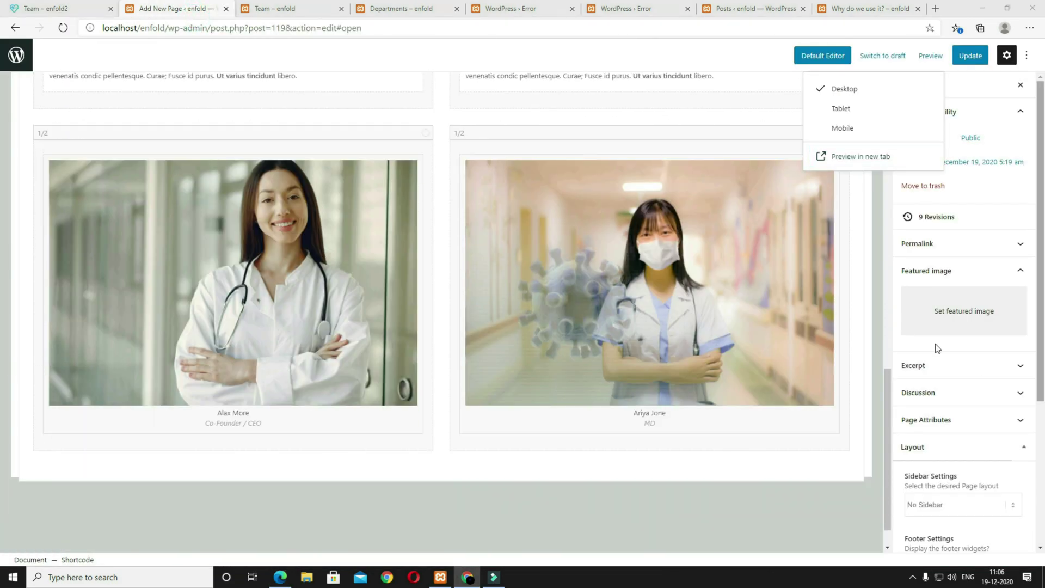
scroll(480, 310, up, 10)
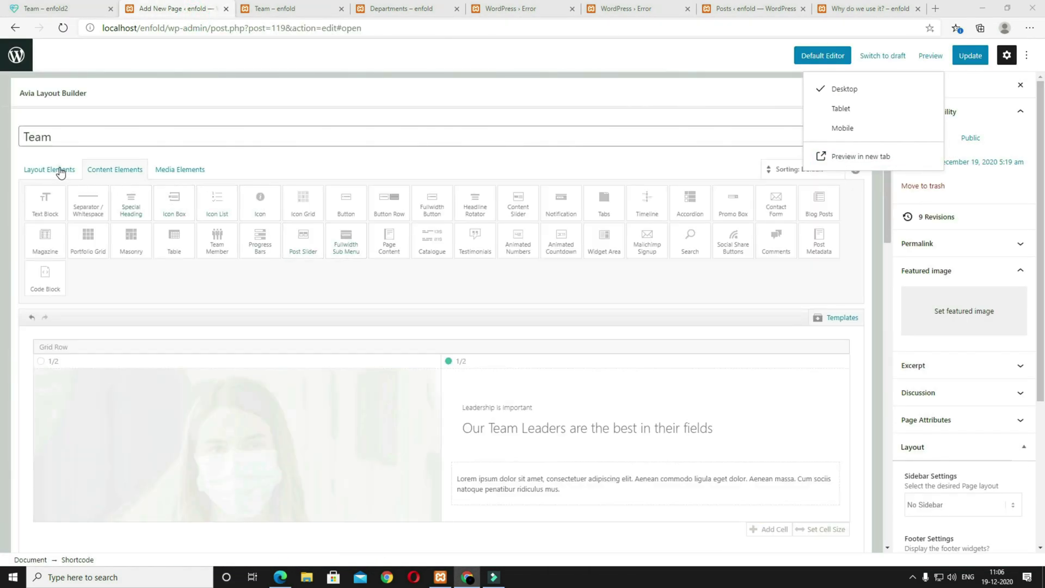
Step: Drop a Color Section below the team rows, add a 1/3 column to it, and place a Team Member inside
click(61, 172)
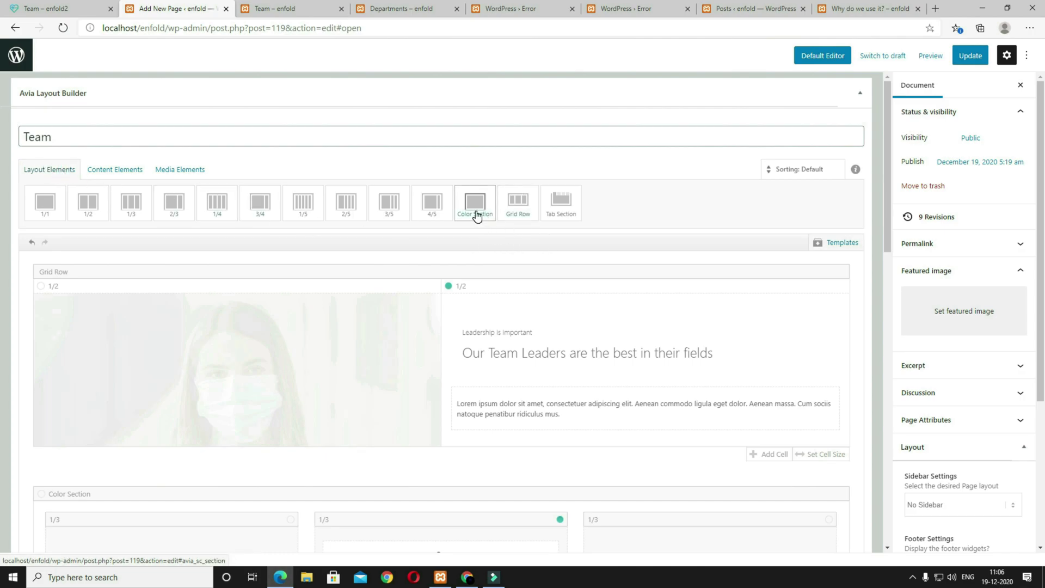
drag(477, 216, 111, 400)
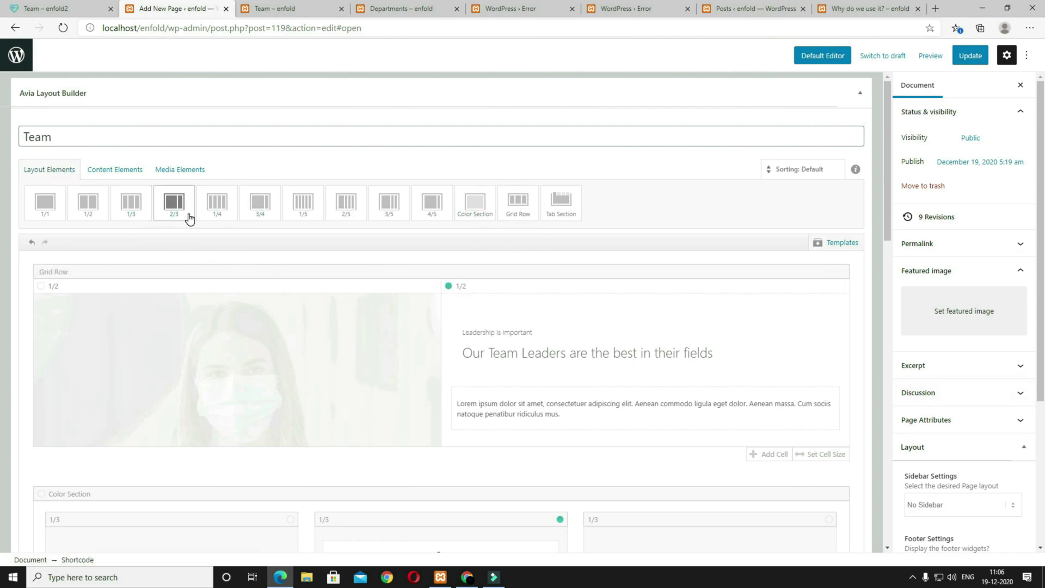
click(140, 205)
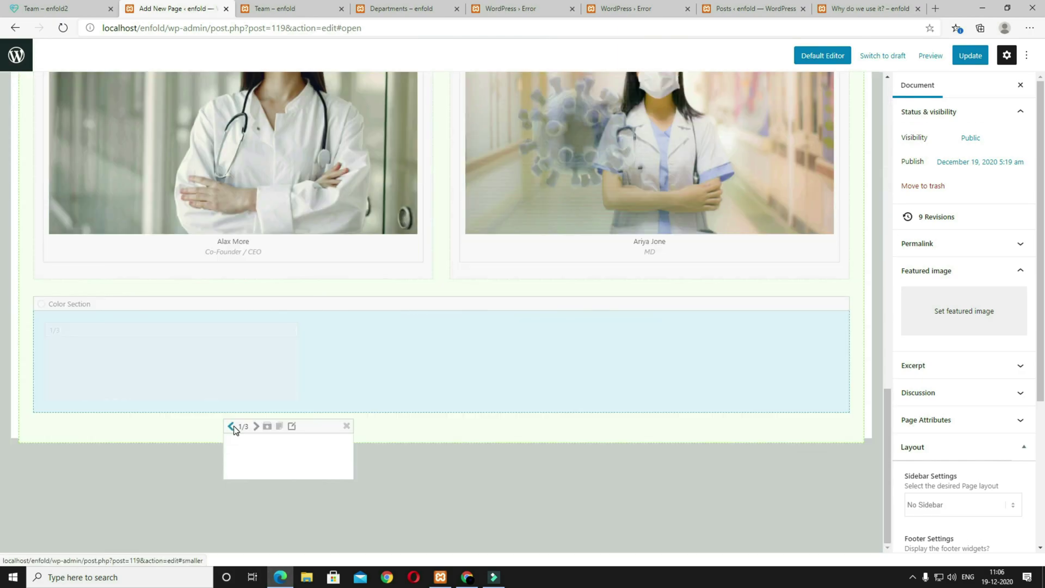
drag(241, 396, 217, 328)
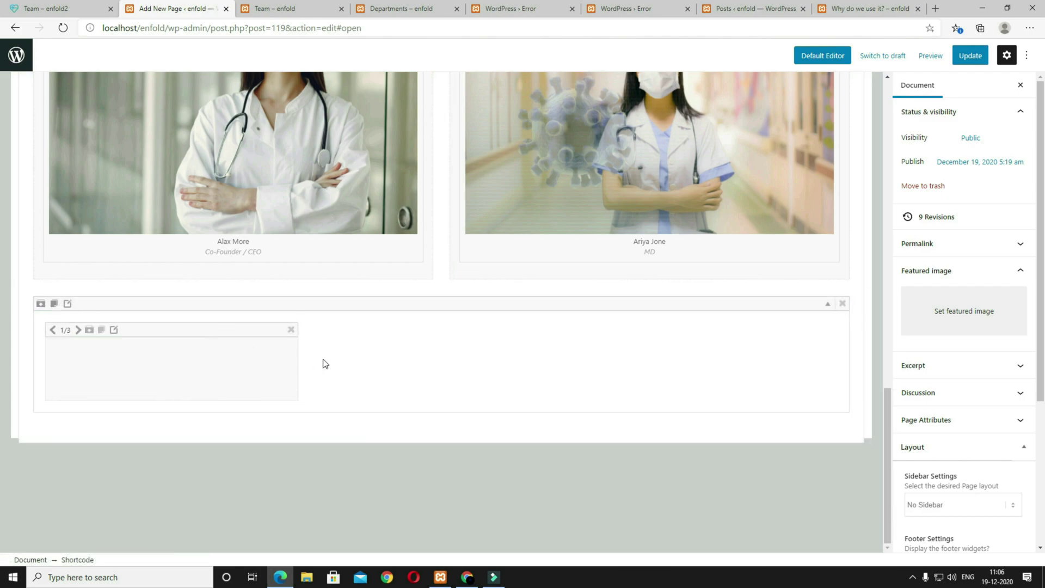
scroll(319, 363, up, 10)
click(123, 174)
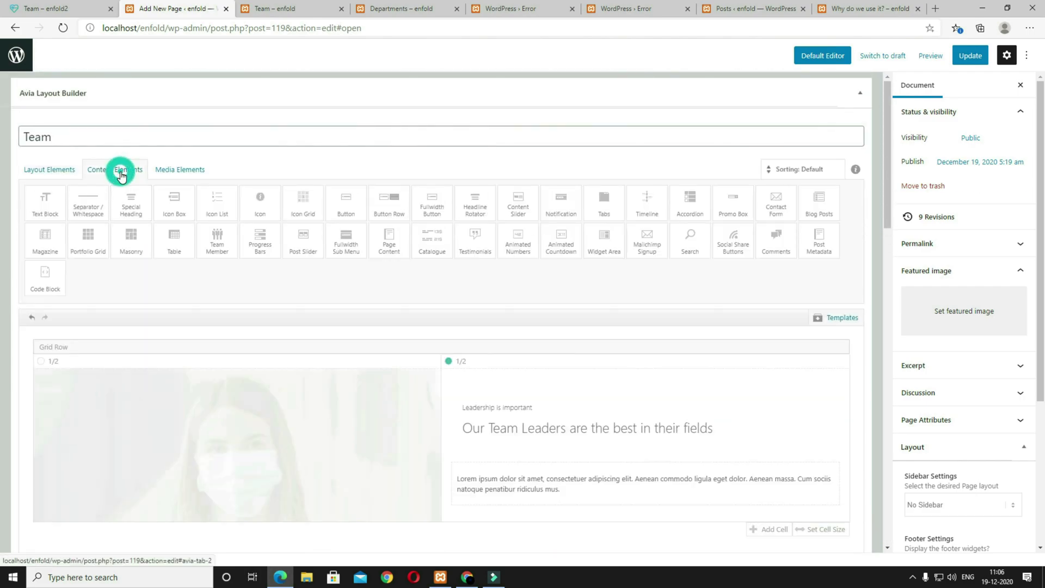
click(216, 250)
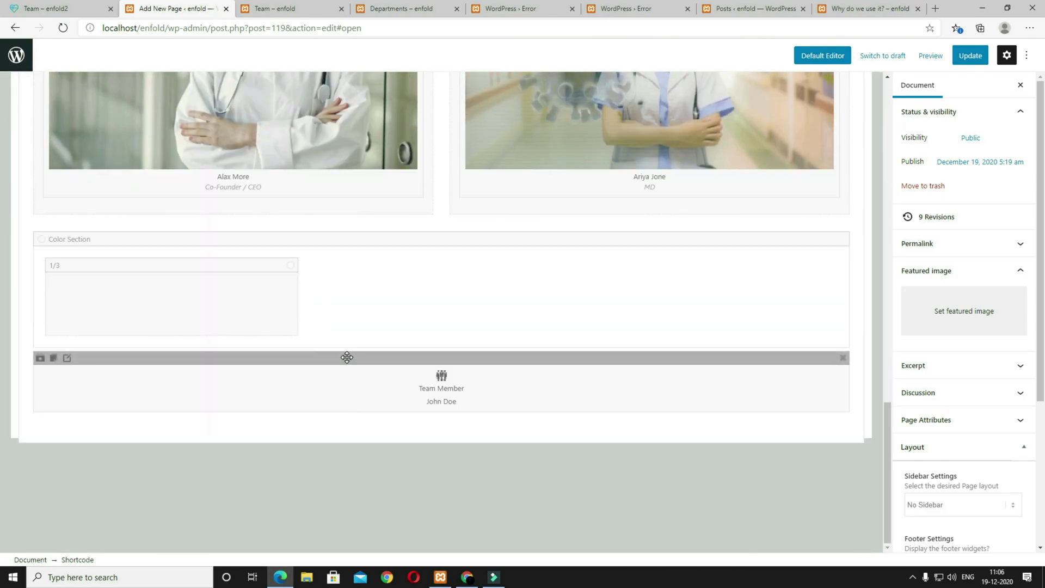
drag(346, 357, 177, 304)
Step: Give the new team member a name, the CTO title and the blue-cap nurse photo
click(209, 352)
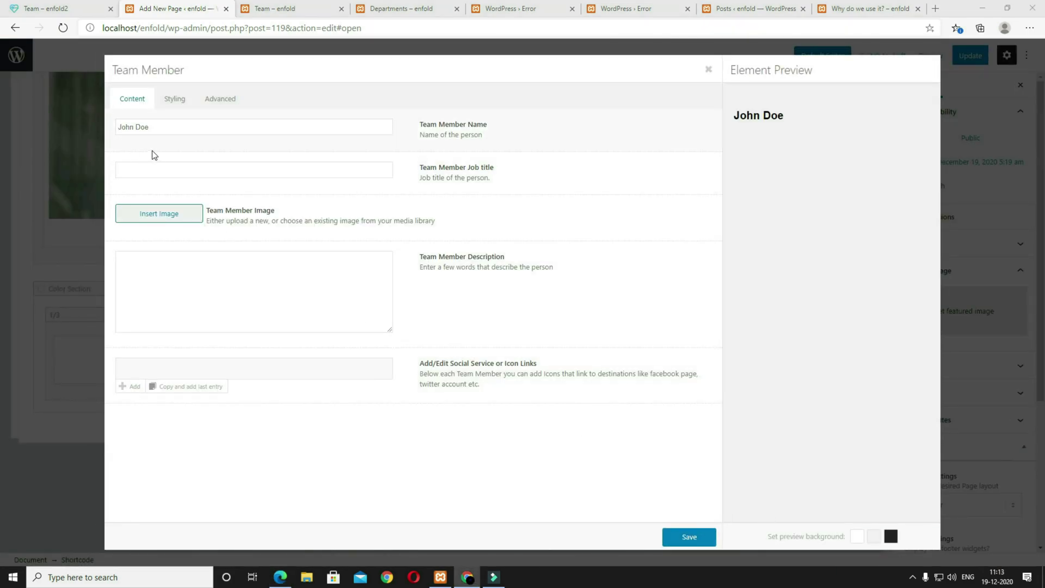
triple_click(178, 131)
text(Frank Furious)
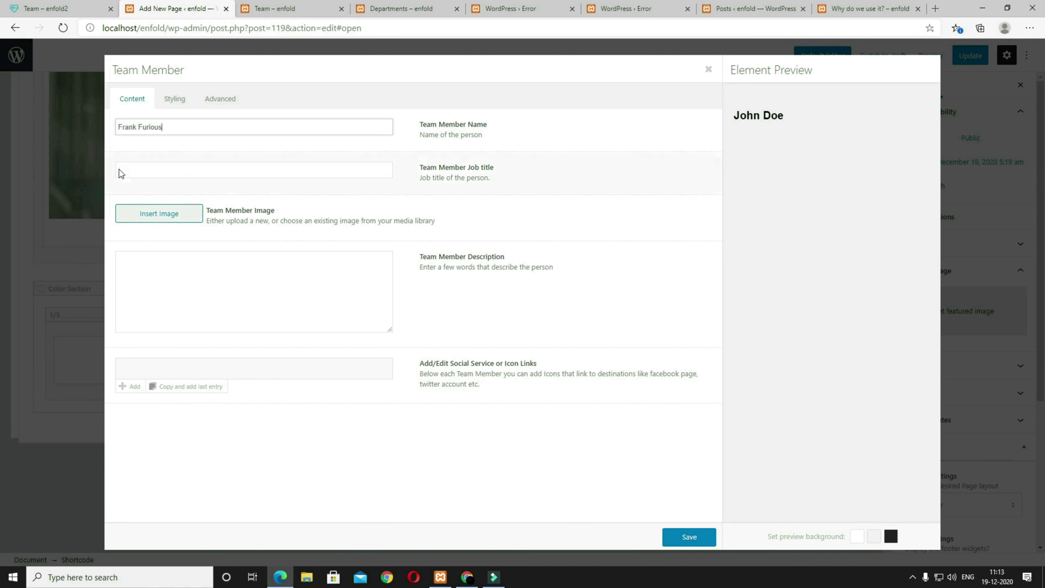
click(183, 171)
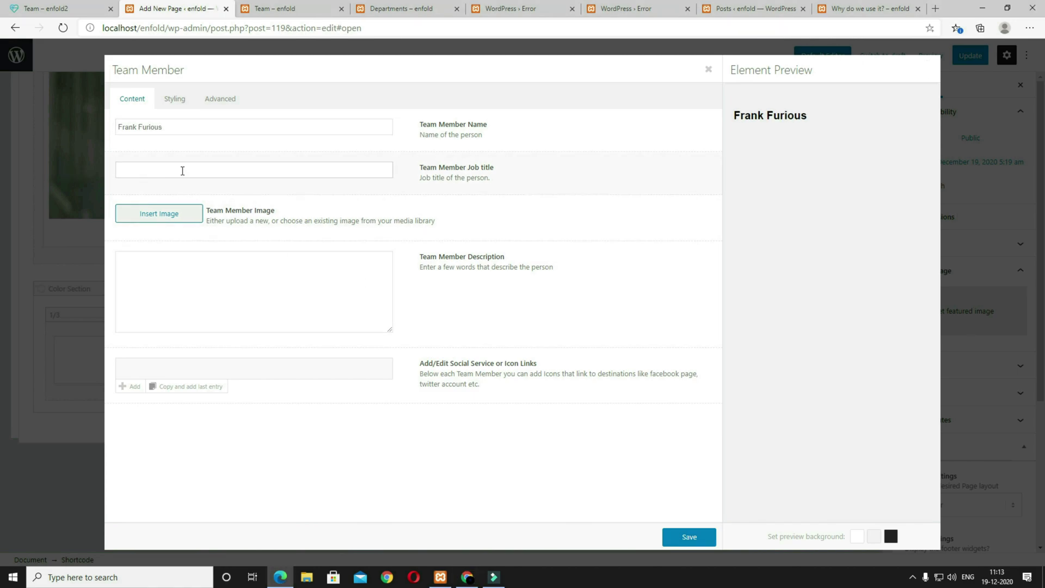
click(183, 219)
click(161, 274)
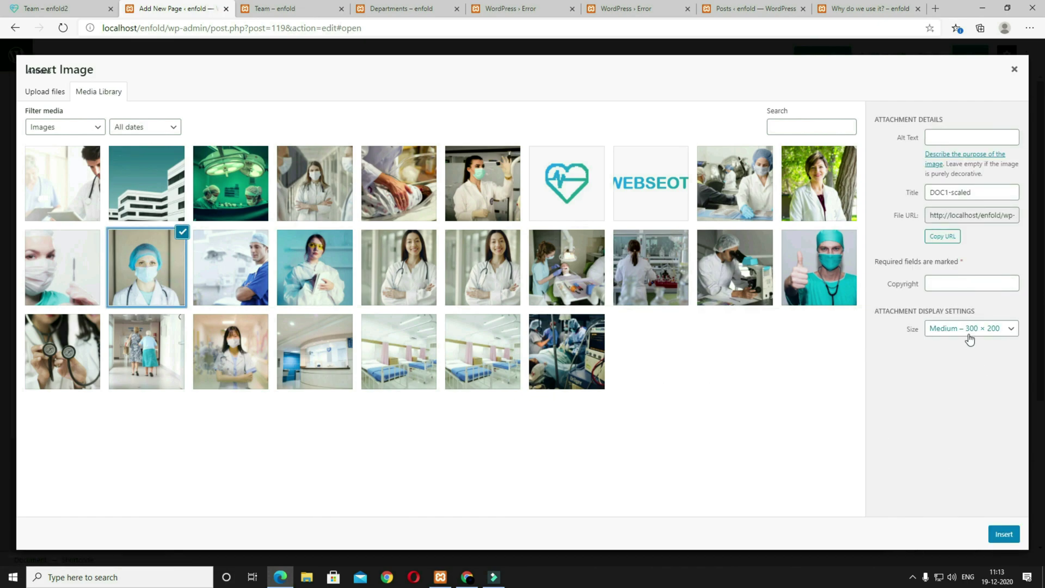
click(999, 538)
Step: Paste the Lorem ipsum description and add a new social link entry
click(266, 460)
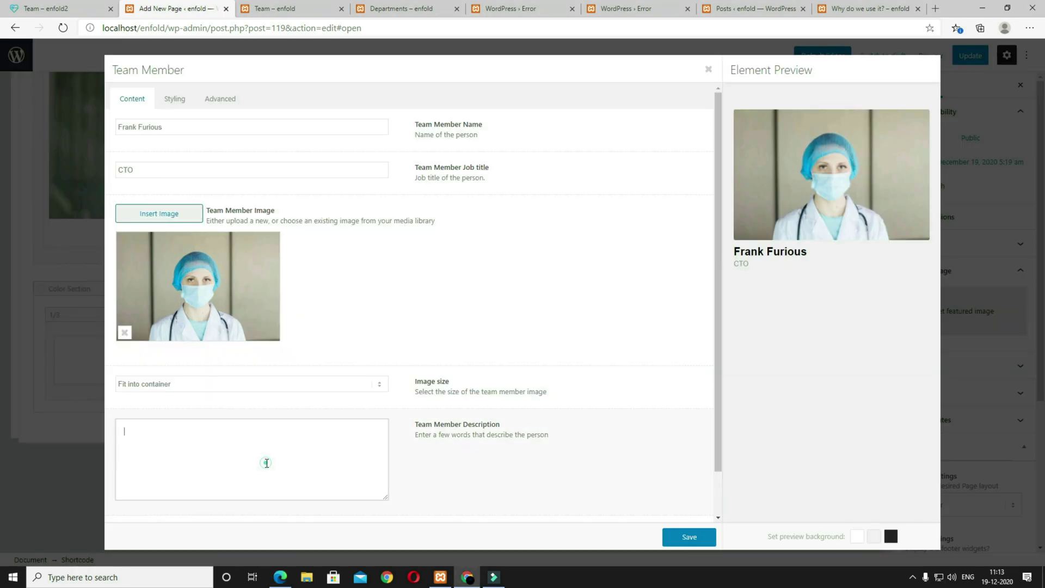
text(Cum sociis natoque penatibus et magnis dis parturient montes, nascetur ridiculus mus. <strong>Lorem ipsum dolor</strong> sit amet, consectetuer adipiscing elit. Aenean commodo ligula eget dolor. Aenean massa.)
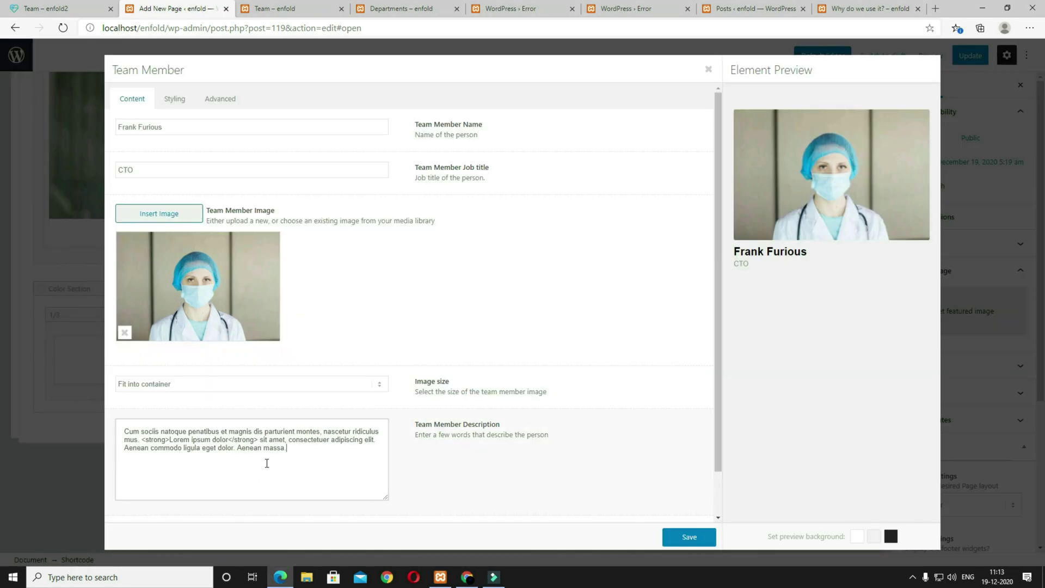
scroll(316, 463, down, 1)
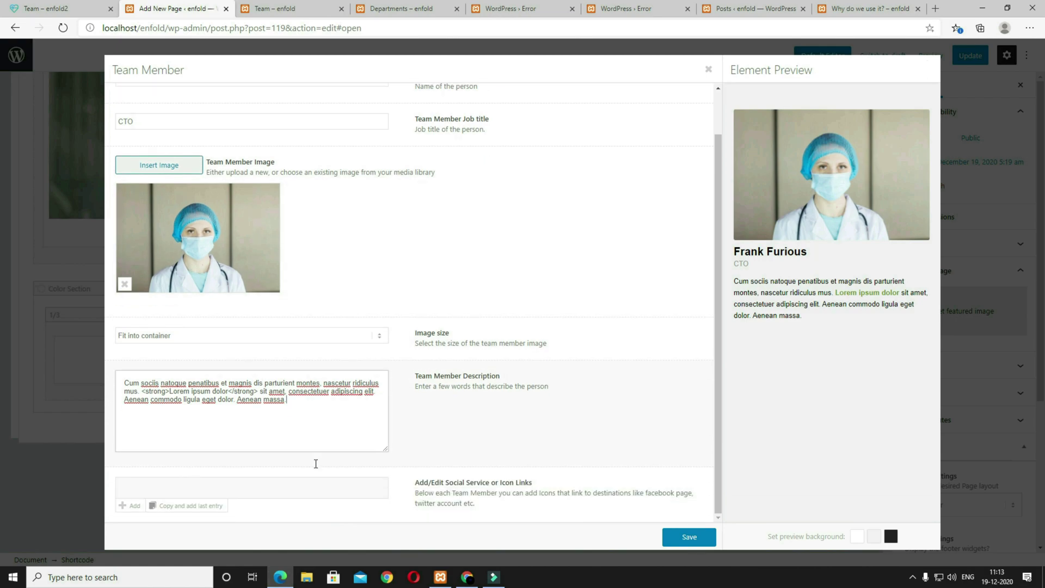
click(123, 506)
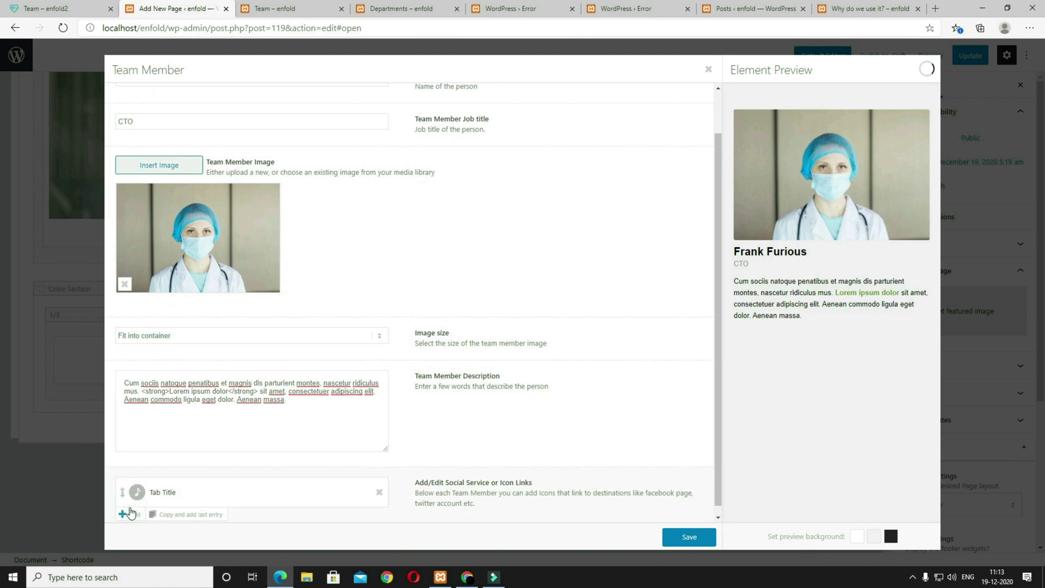
Step: Set the social link to the facebook icon with hover text facebook and link #, then save the member
click(167, 496)
triple_click(250, 154)
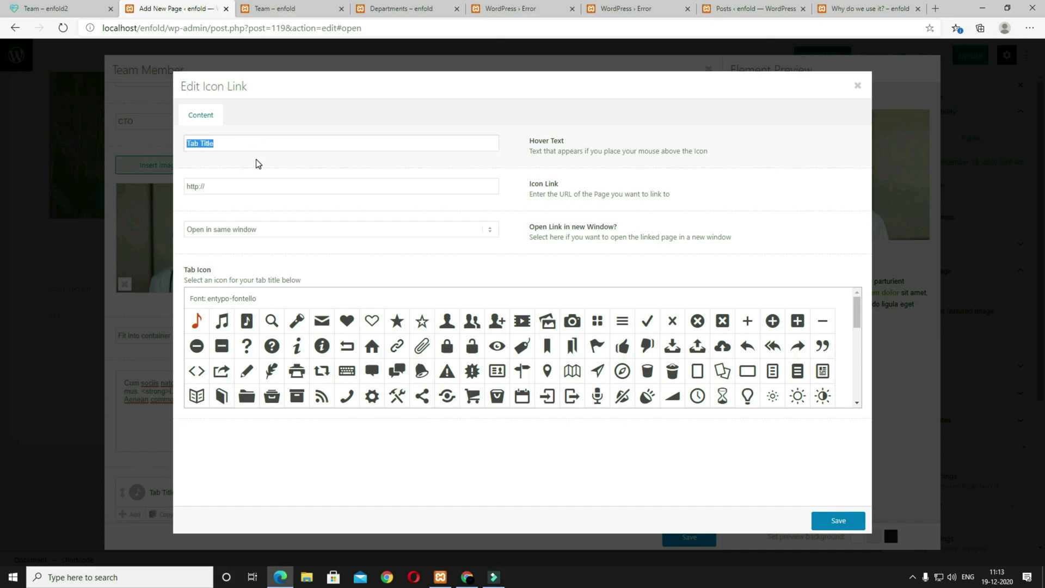
text(facebook)
key(Tab)
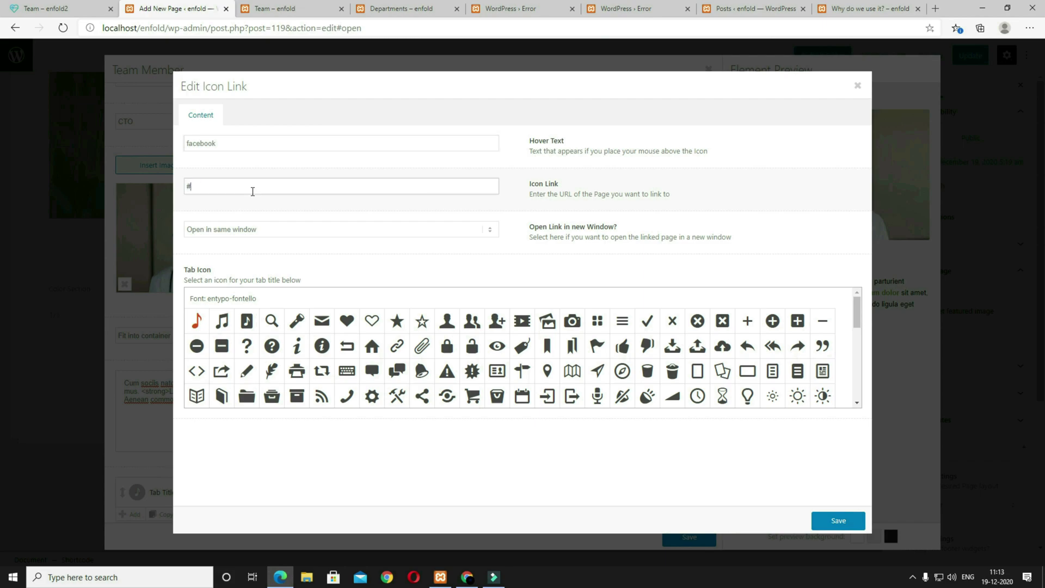
scroll(604, 378, down, 1)
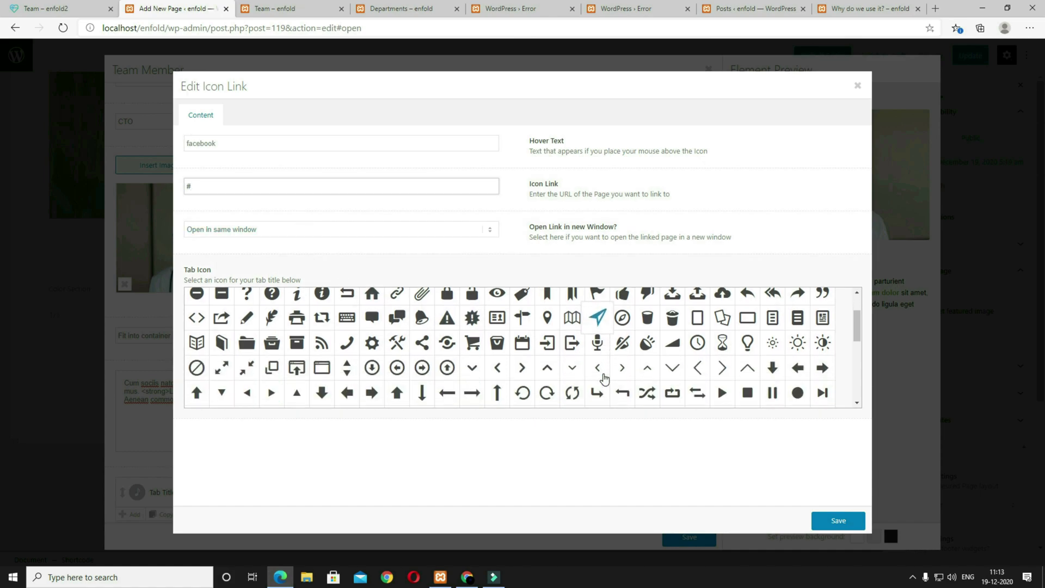
scroll(604, 378, down, 3)
click(447, 384)
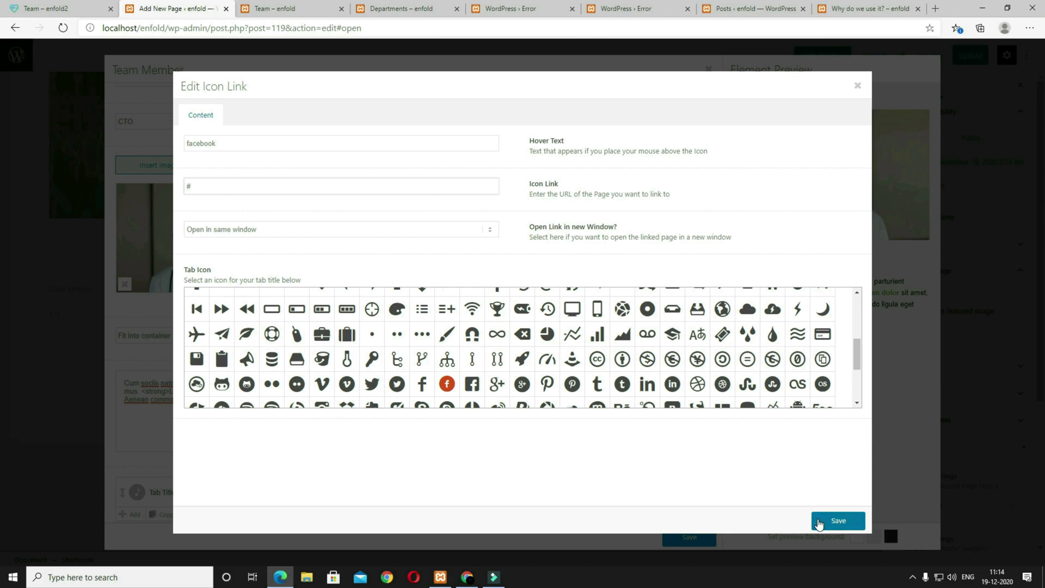
click(822, 522)
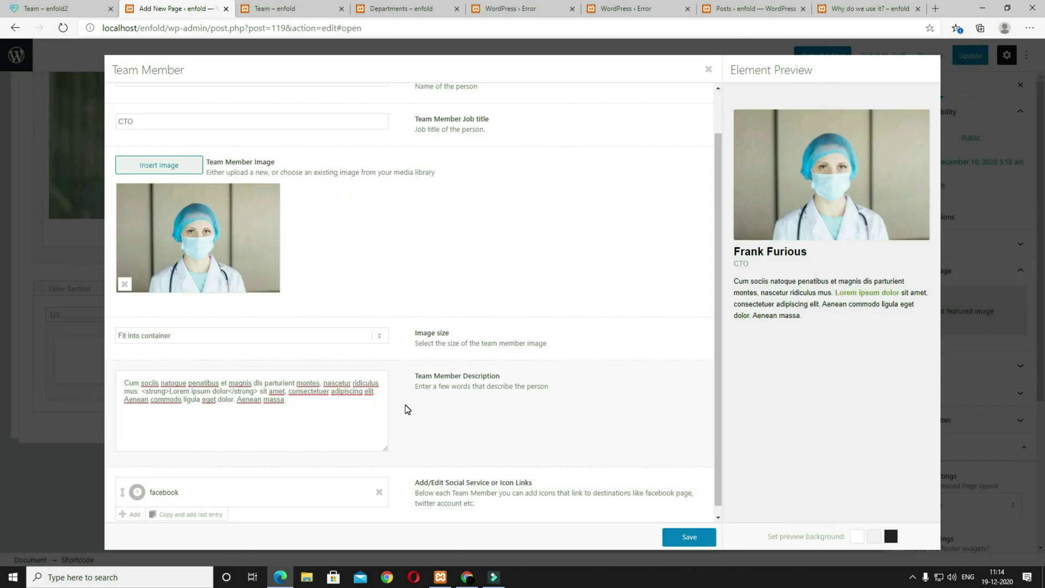
click(698, 539)
Step: Make two copies of the CTO member; turn the first into Marketing & Sales with the DOC4 photo and a new name
mouse_move(130, 299)
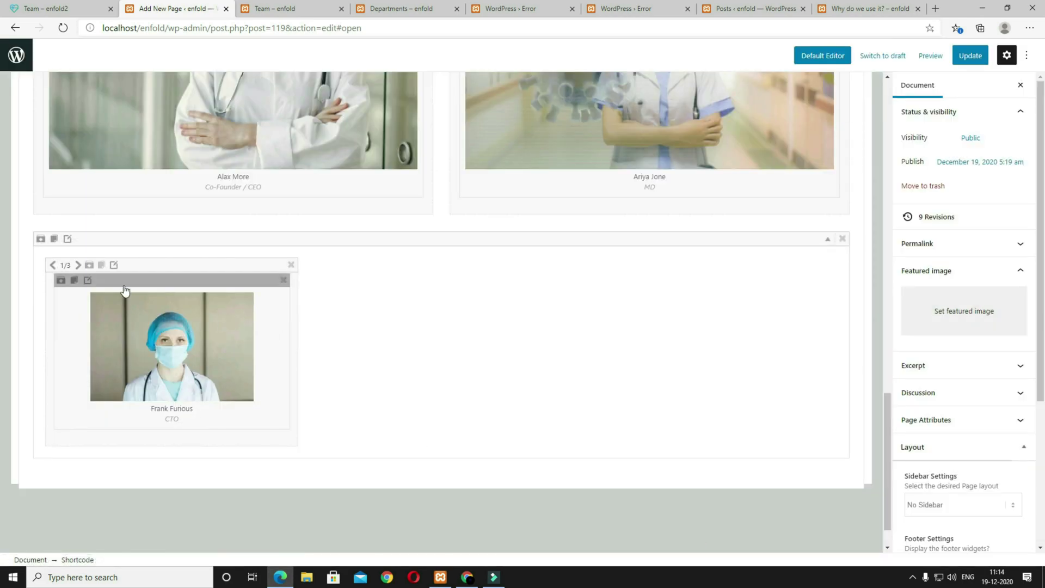
click(103, 265)
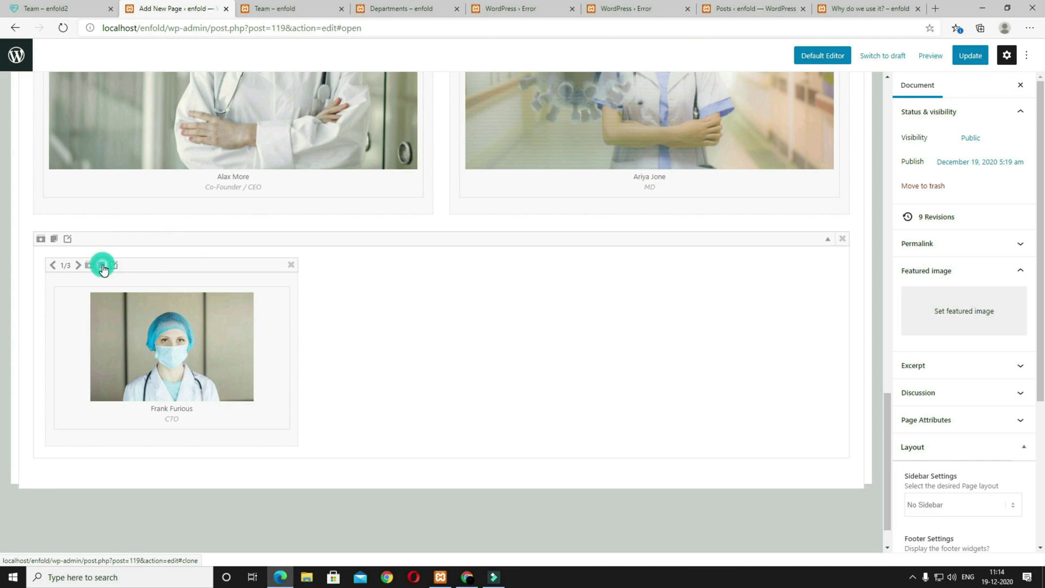
click(102, 265)
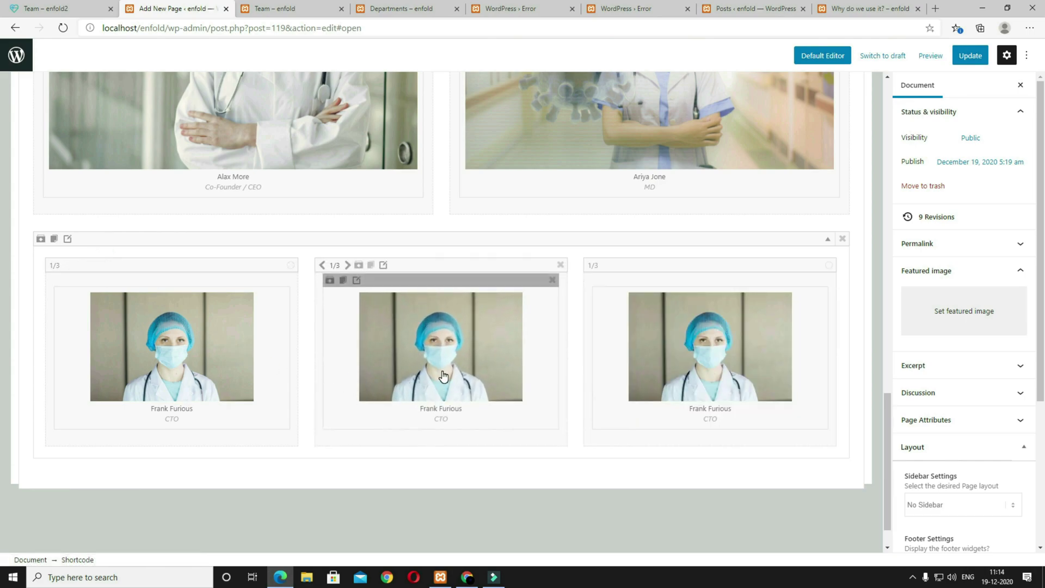
click(444, 375)
click(232, 298)
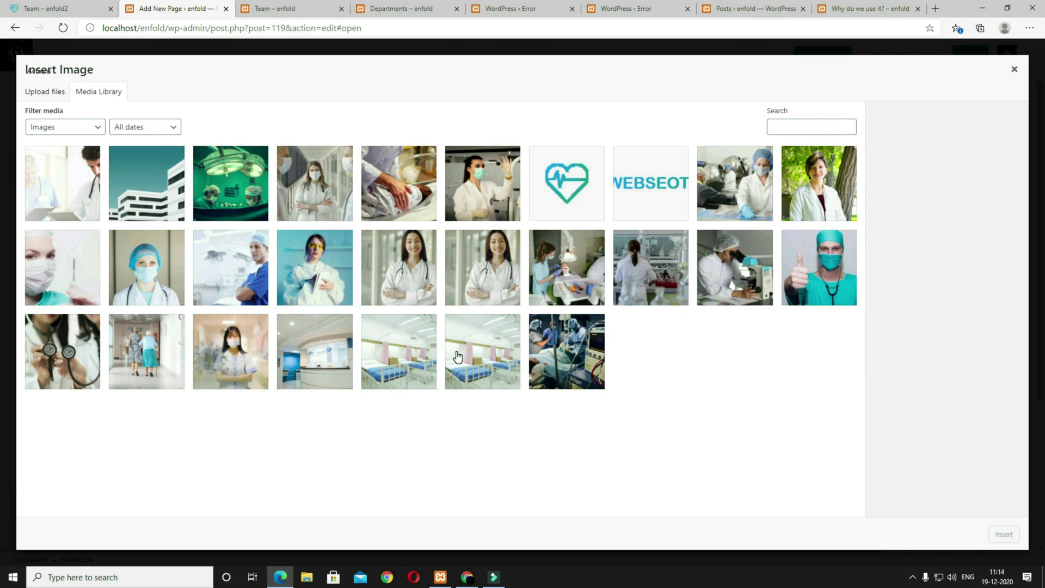
click(831, 204)
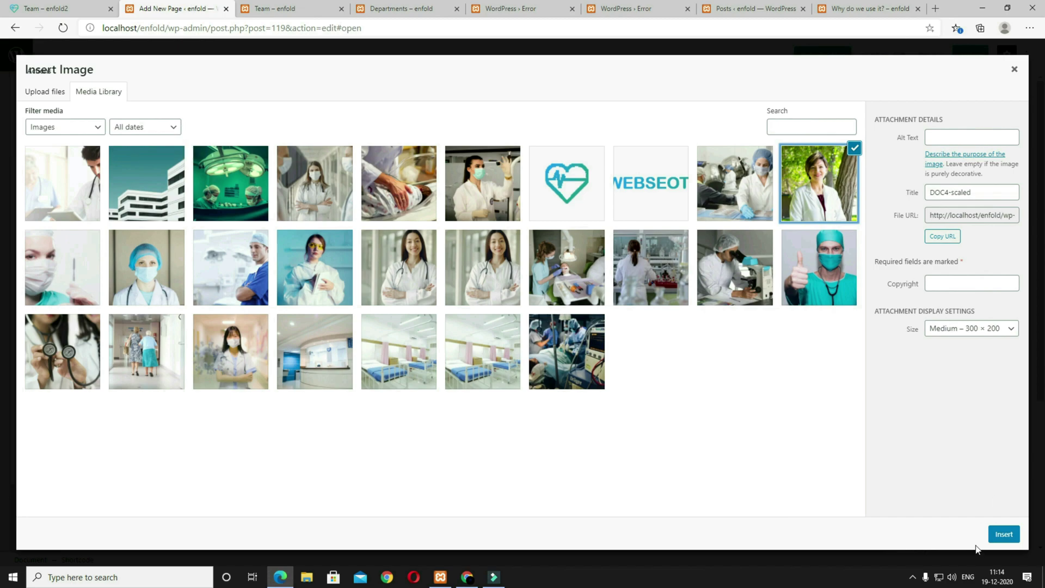
click(991, 538)
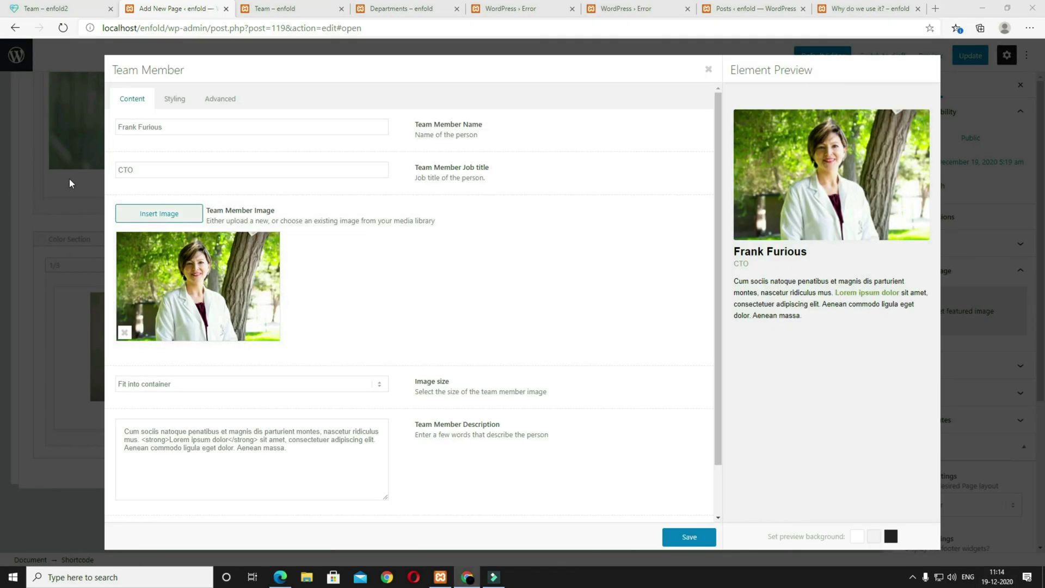
triple_click(194, 124)
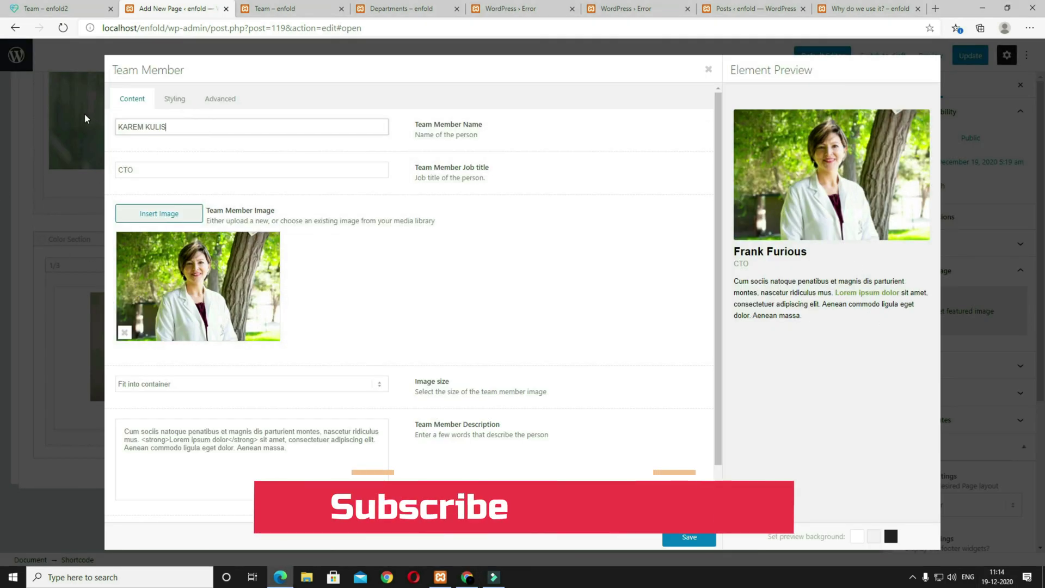
triple_click(145, 169)
text(Marketing & Sales)
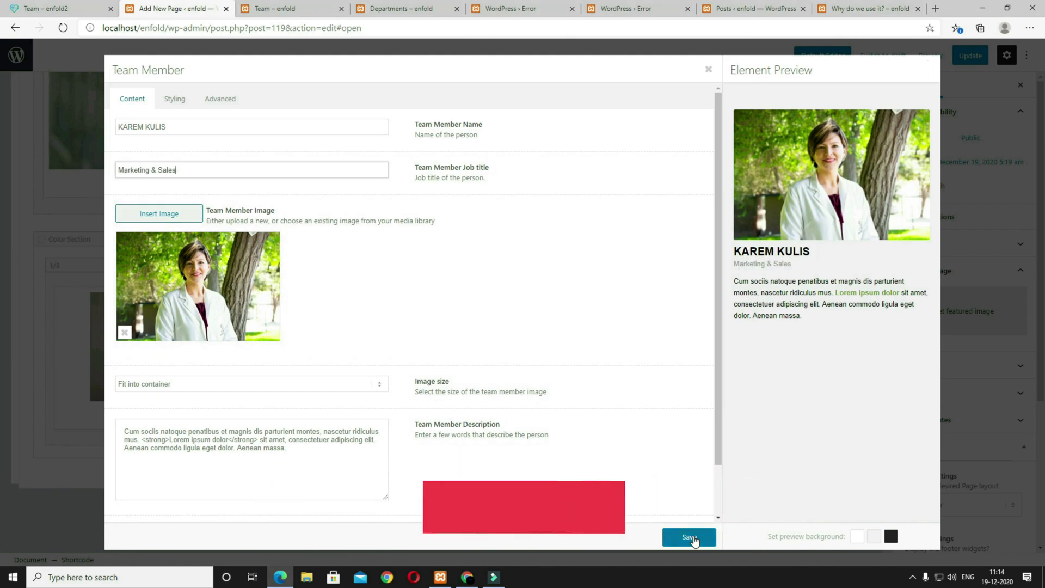
click(689, 536)
Step: Give the third copy the lab worker photo, a new member name and the Public Relations title
click(709, 386)
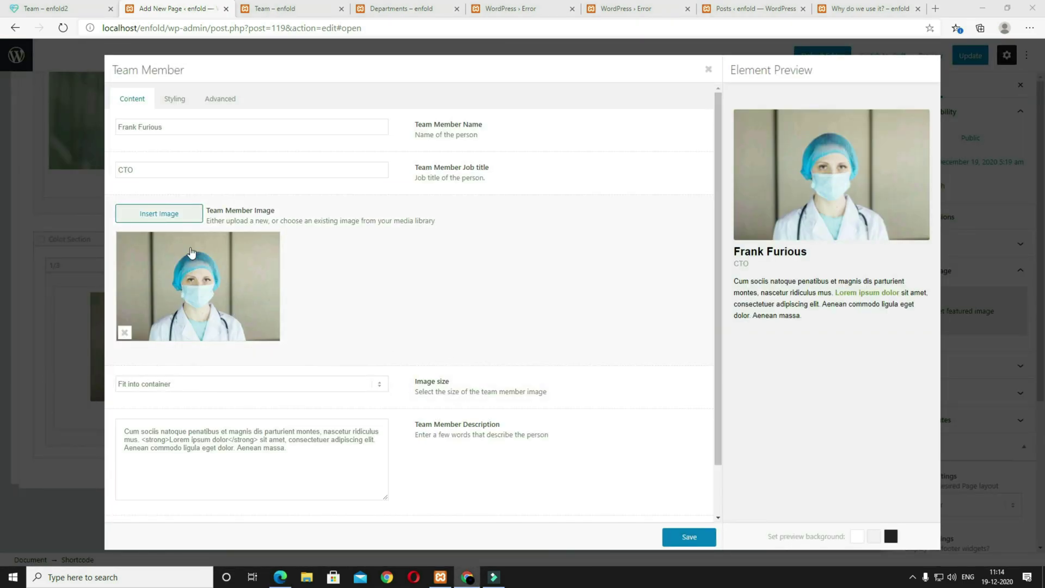
click(193, 252)
click(754, 191)
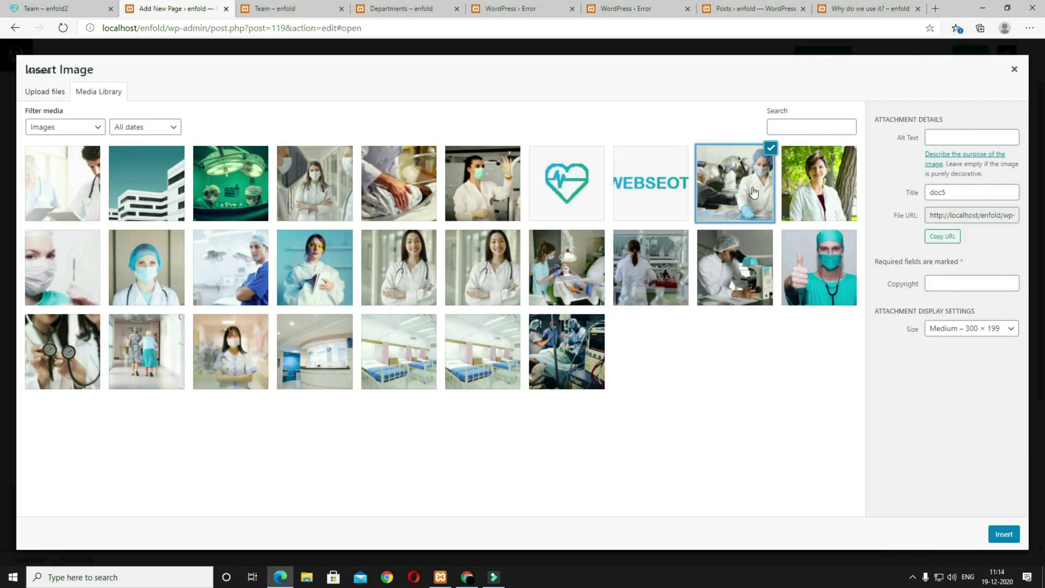
click(1005, 534)
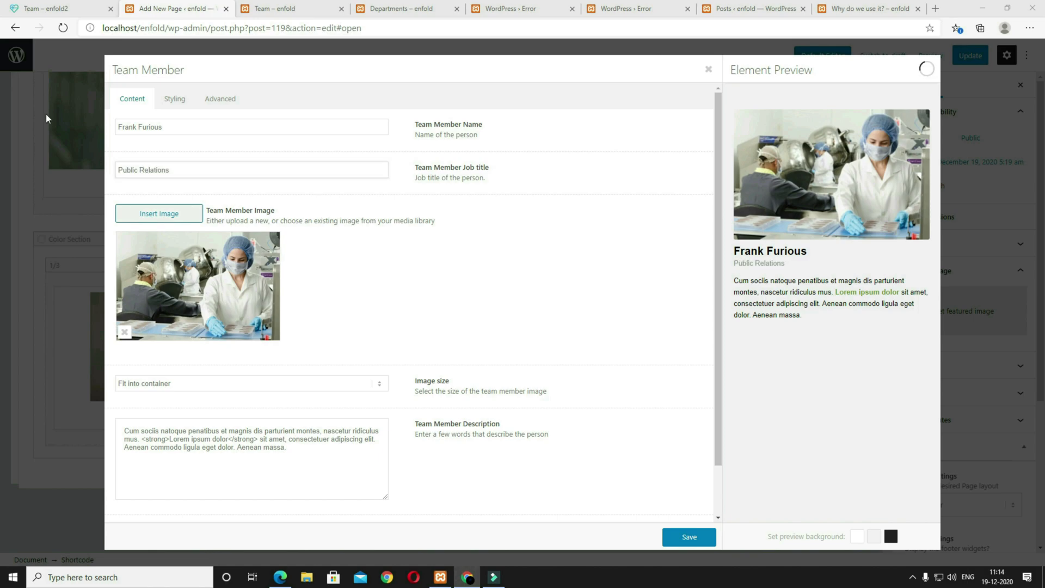
triple_click(191, 127)
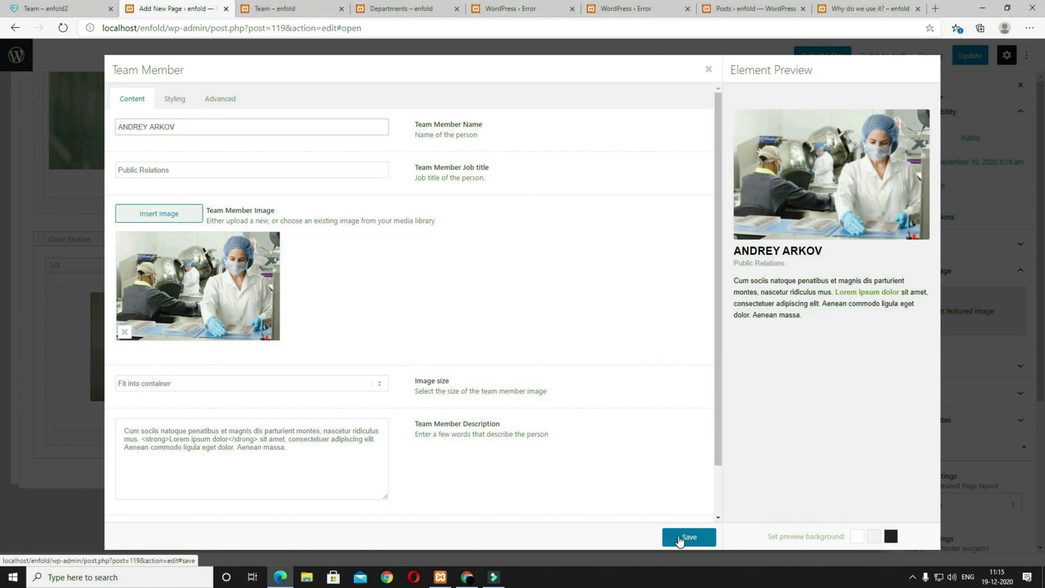
click(681, 536)
Step: Update the page and preview it in a new tab, scrolling through the three team cards
click(970, 56)
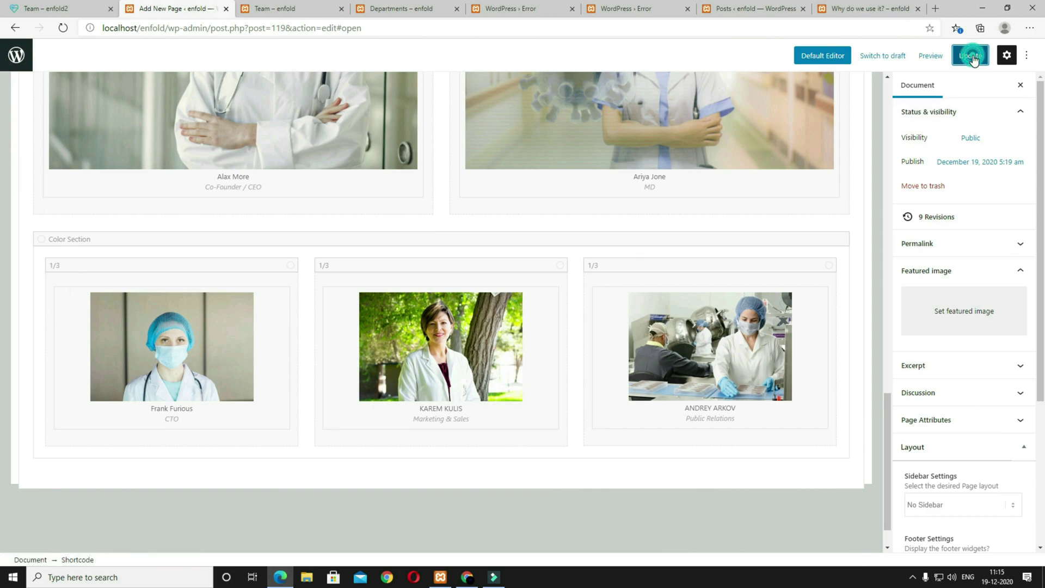
click(911, 56)
click(854, 157)
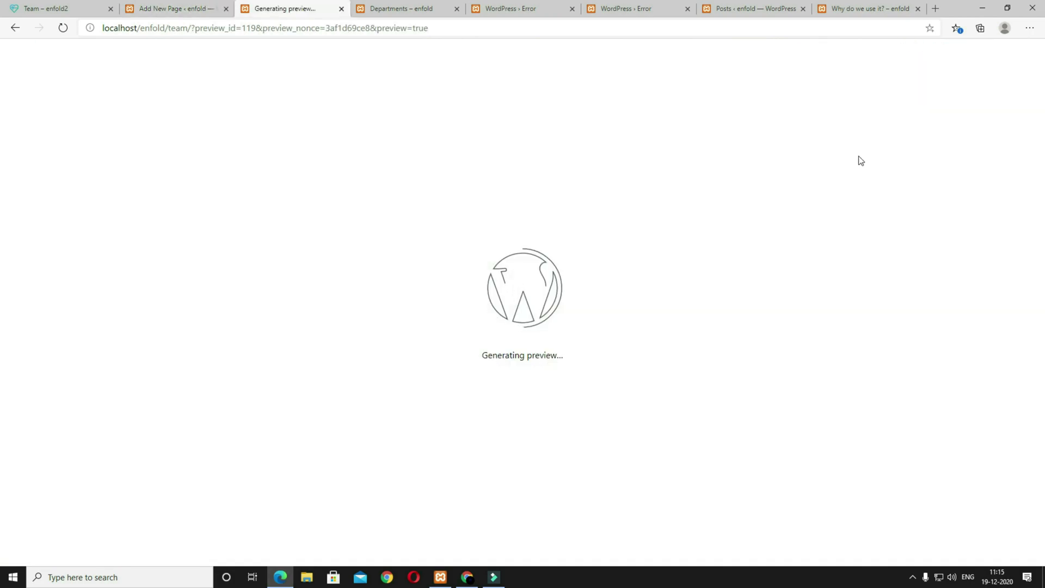
scroll(752, 386, up, 4)
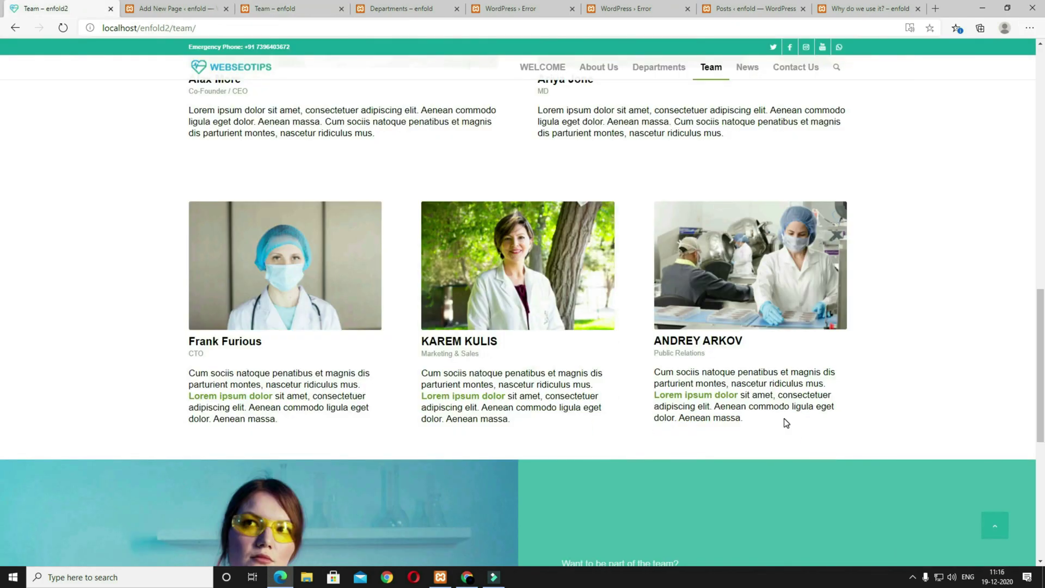
scroll(784, 420, down, 4)
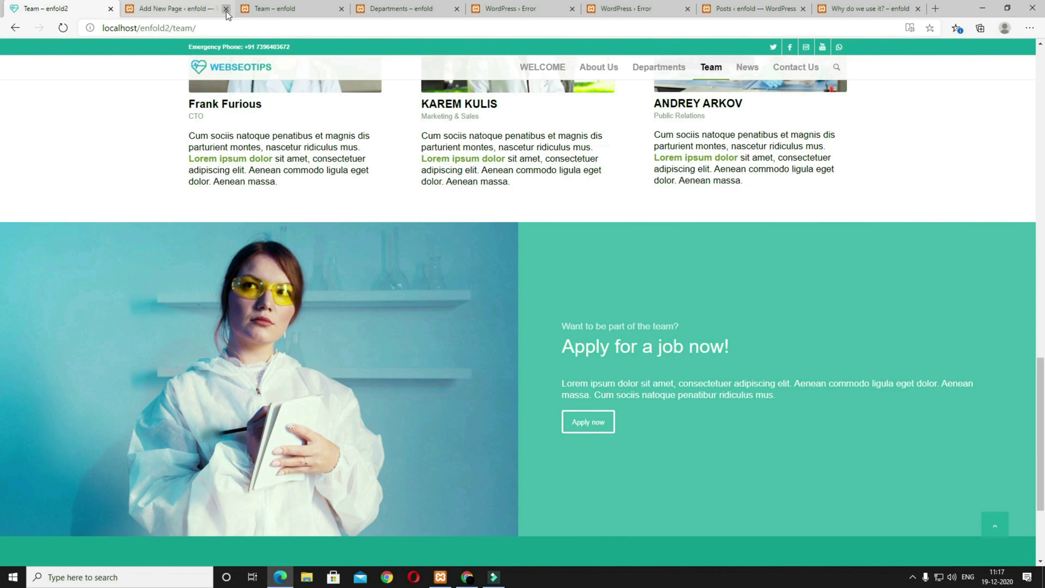
Step: Load the 'right text left image' template below the team cards and edit its left cell
click(159, 11)
scroll(745, 364, up, 10)
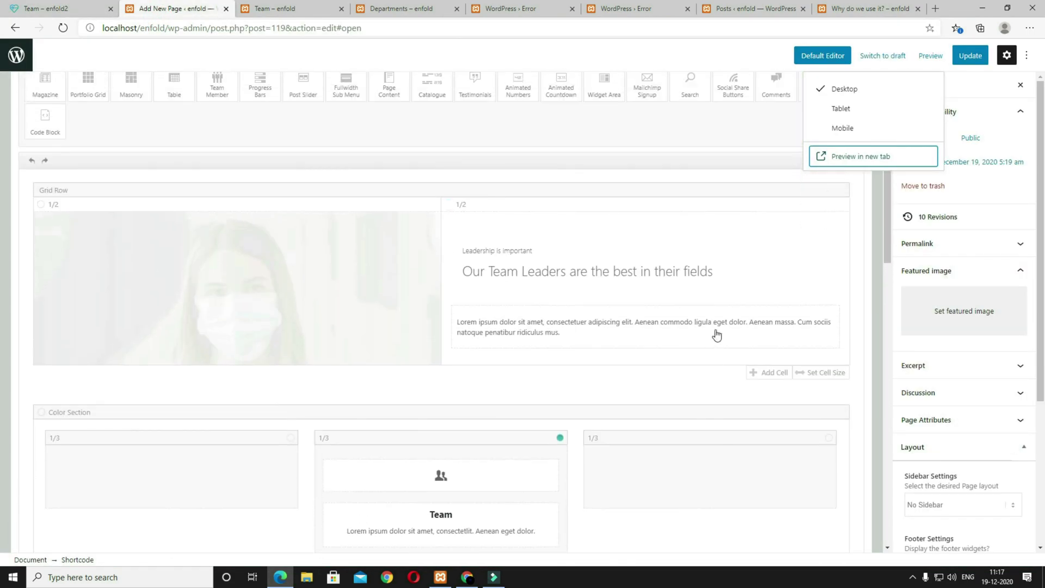
click(853, 319)
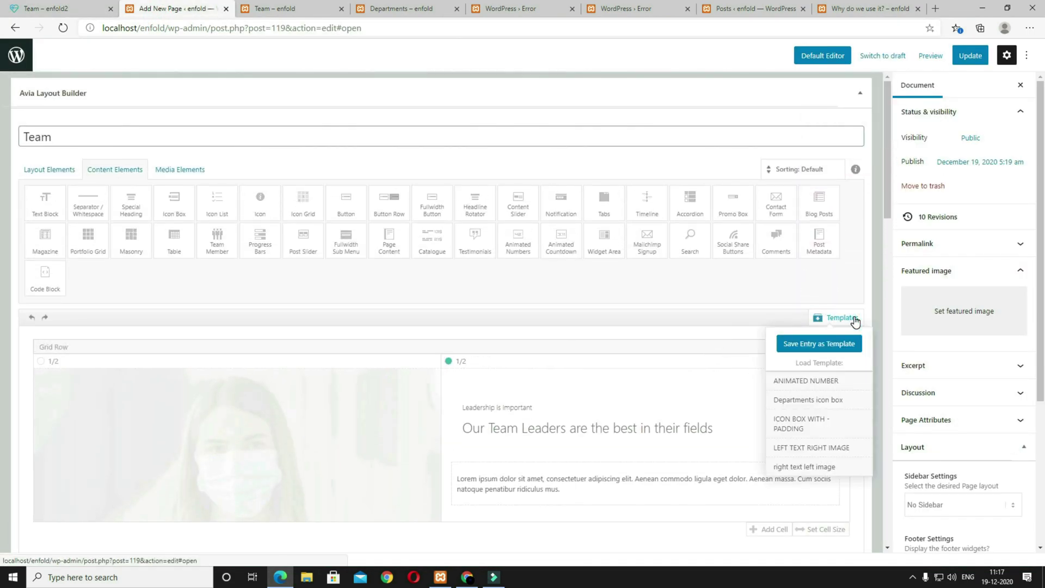
click(810, 468)
scroll(524, 442, down, 20)
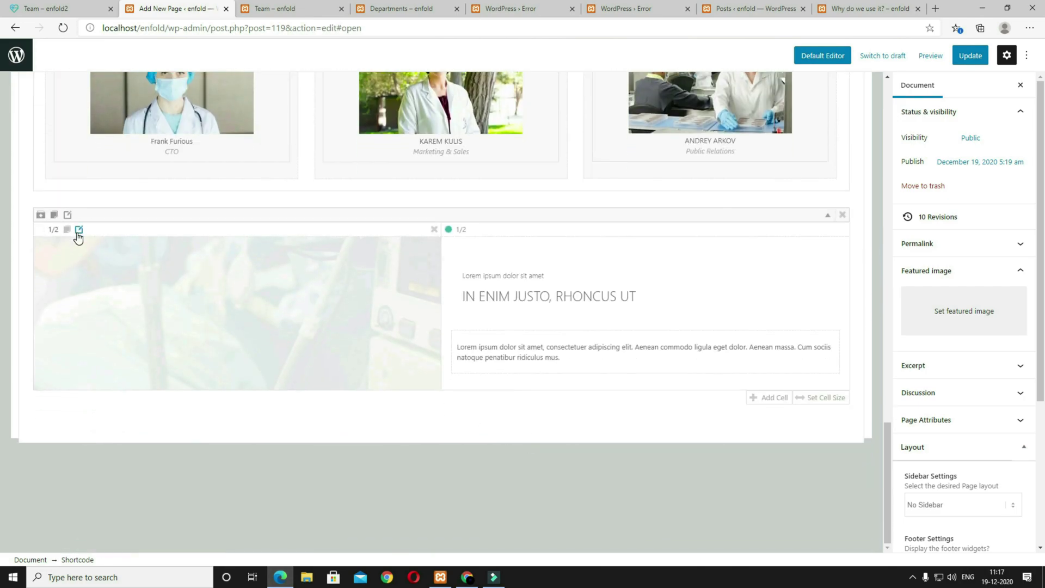
click(79, 230)
Step: Set the left cell's background to the yellow-glasses lab photo at Featured Large (1500 × 630)
click(222, 102)
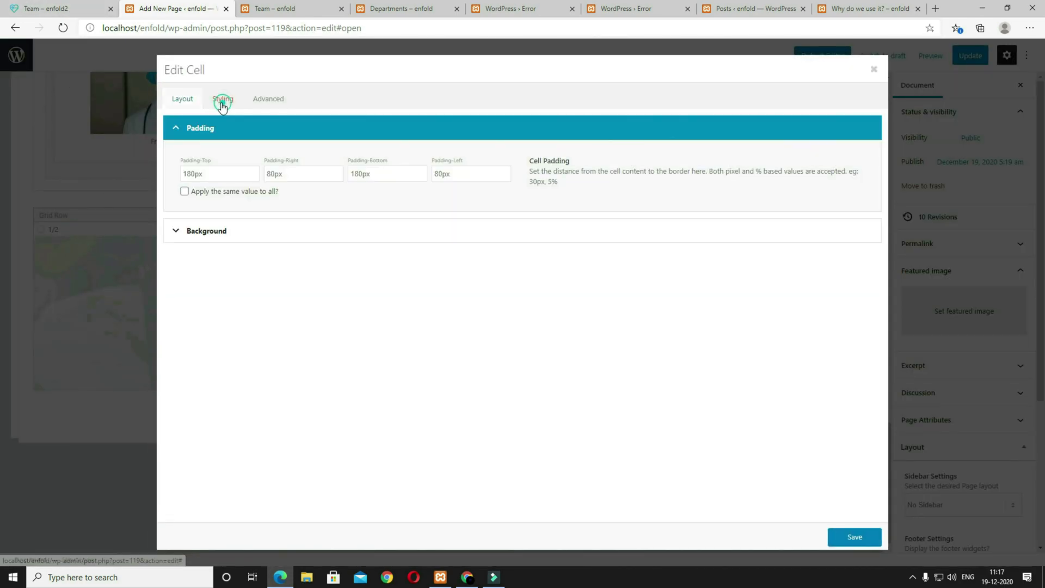
click(220, 233)
click(222, 277)
click(342, 272)
click(971, 328)
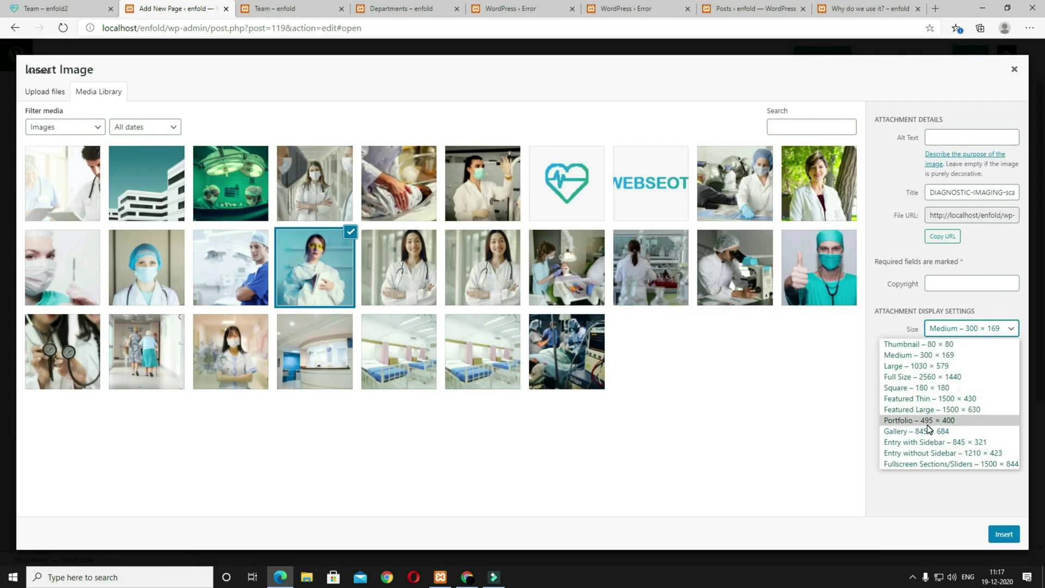
click(921, 410)
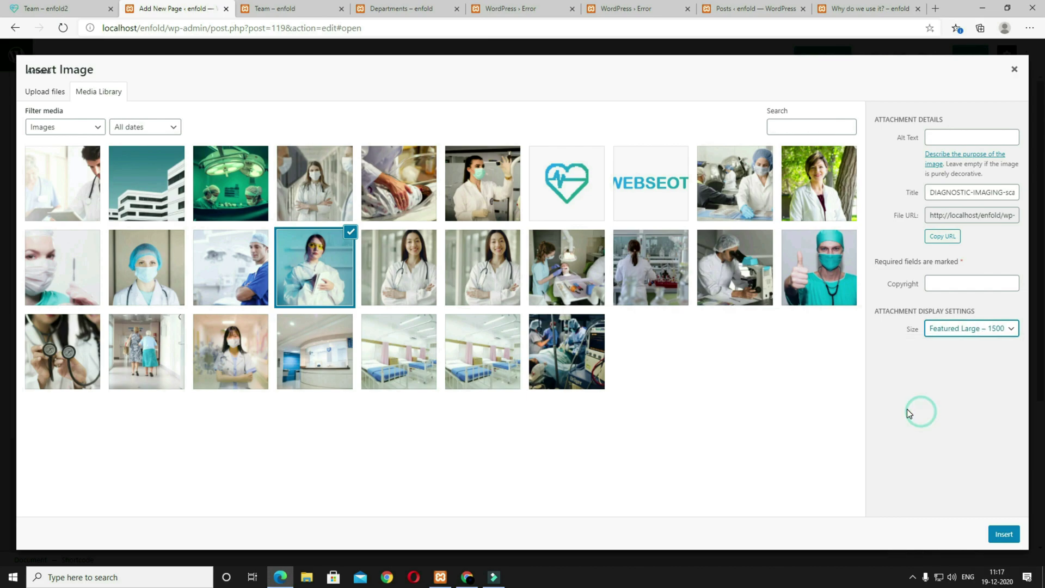
click(1004, 534)
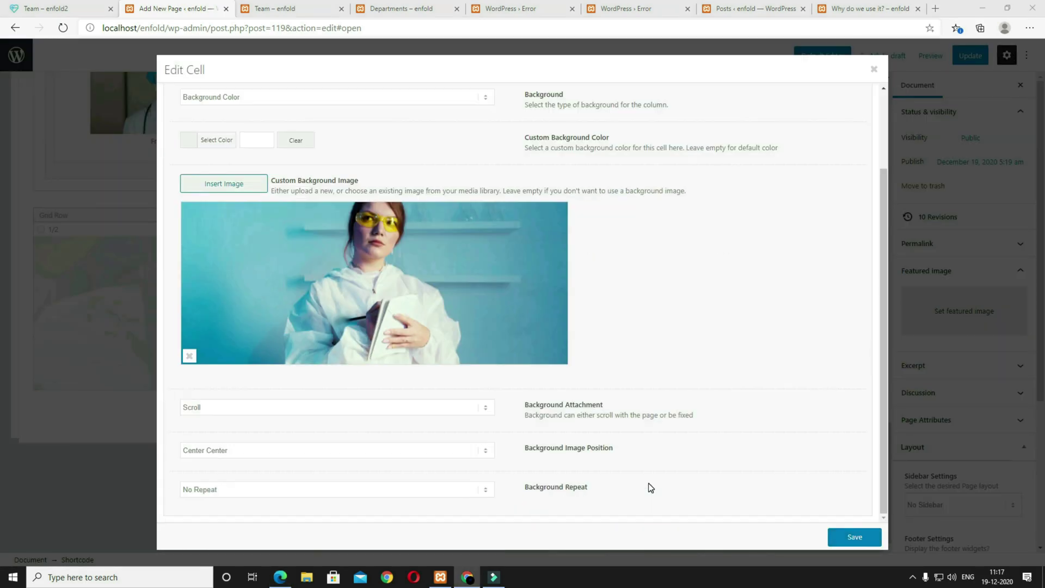
Step: Position the cell's background image at Top Center and save the cell
click(413, 460)
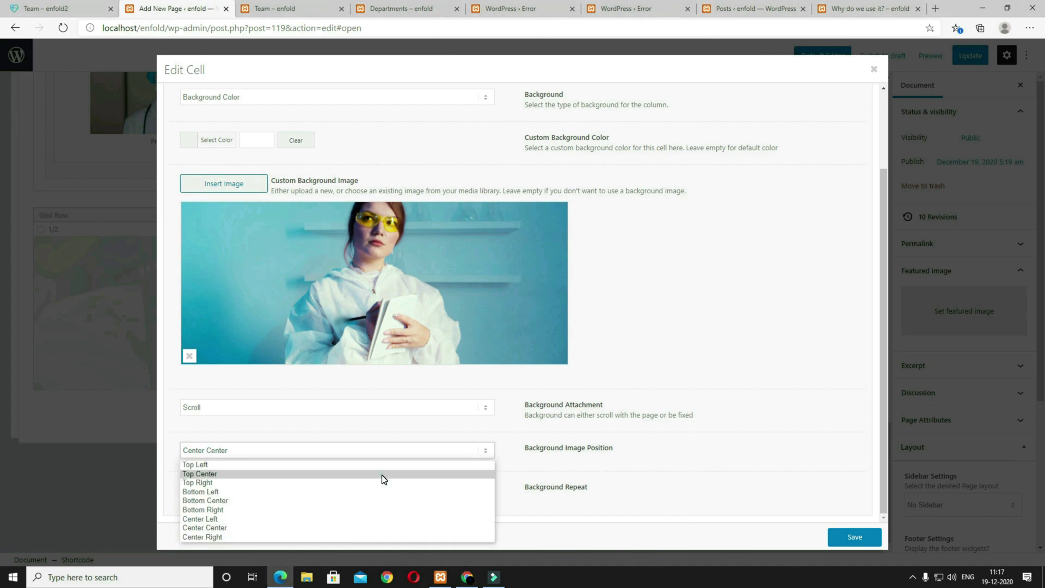
click(384, 475)
click(838, 537)
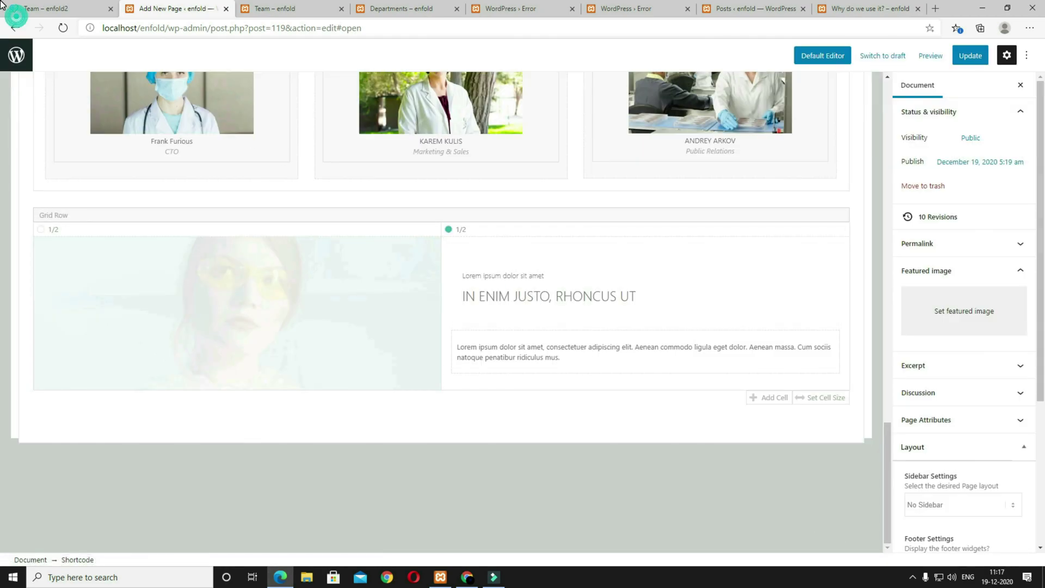
Step: Drag a Click me Button into the right cell beneath the Lorem ipsum paragraph
click(24, 6)
click(173, 8)
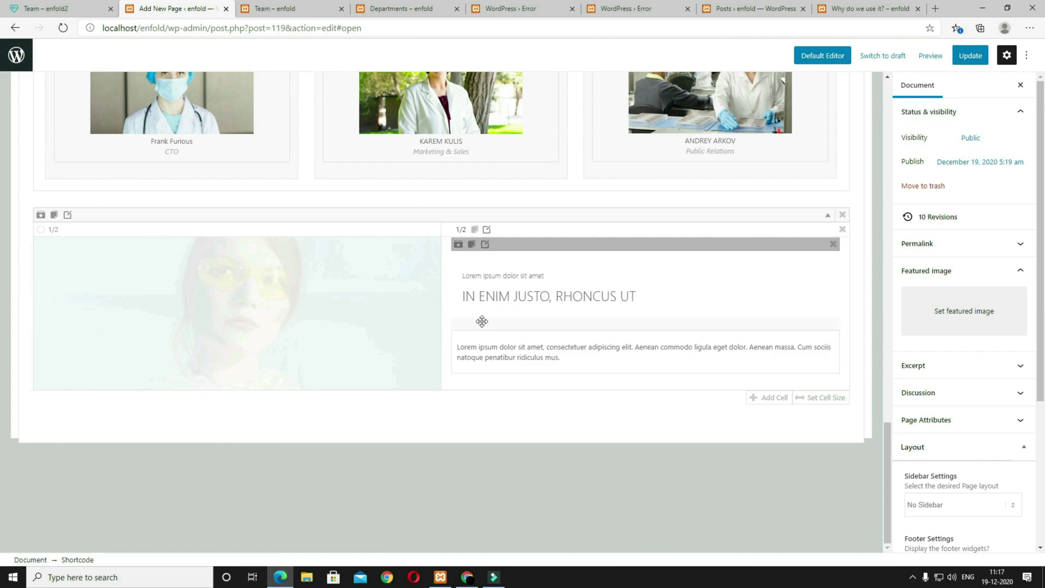
scroll(221, 225, up, 15)
click(121, 169)
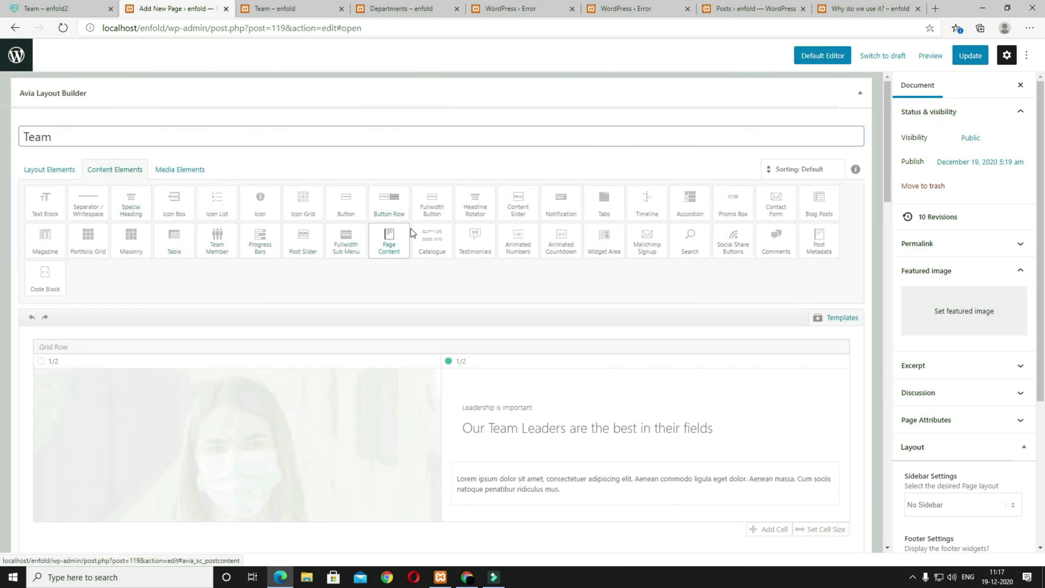
scroll(615, 354, down, 7)
scroll(615, 357, down, 12)
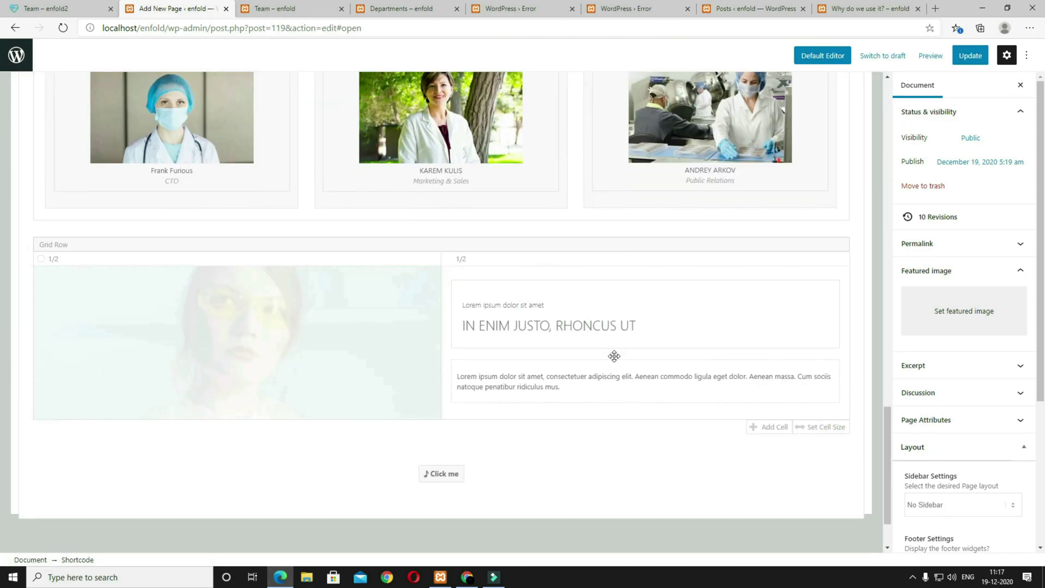
drag(455, 380, 510, 330)
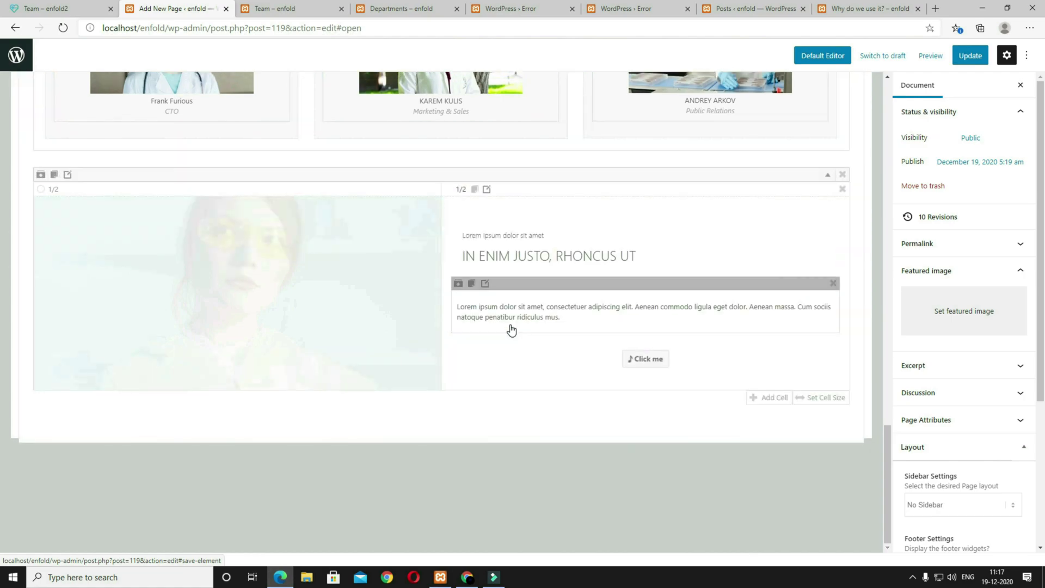
Step: Set the Special Heading to 'Apply for a job now!' with subheading 'Want to be part of the team?'
click(611, 272)
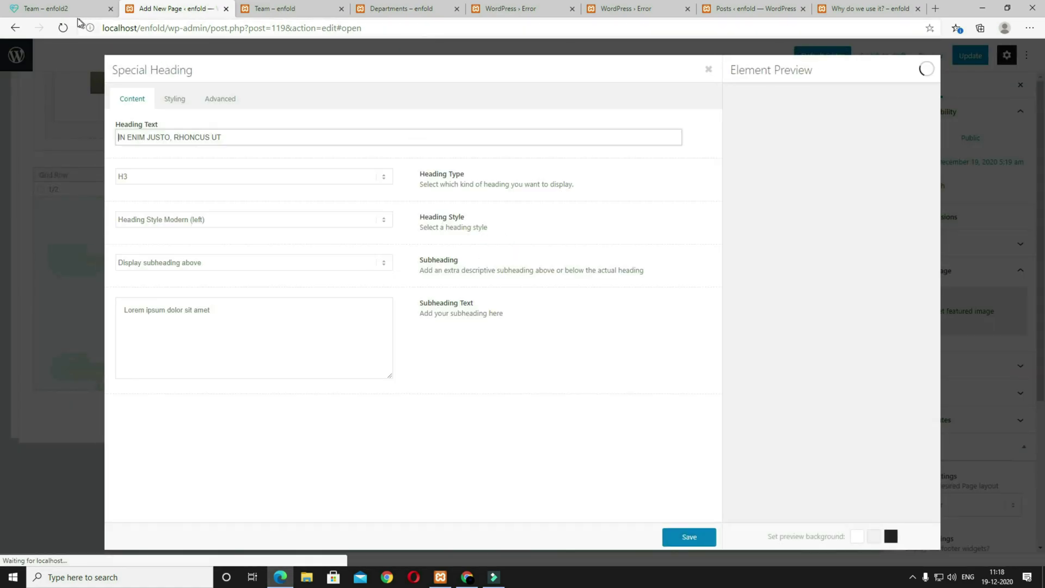
click(60, 8)
drag(701, 347, 562, 346)
key(ctrl+c)
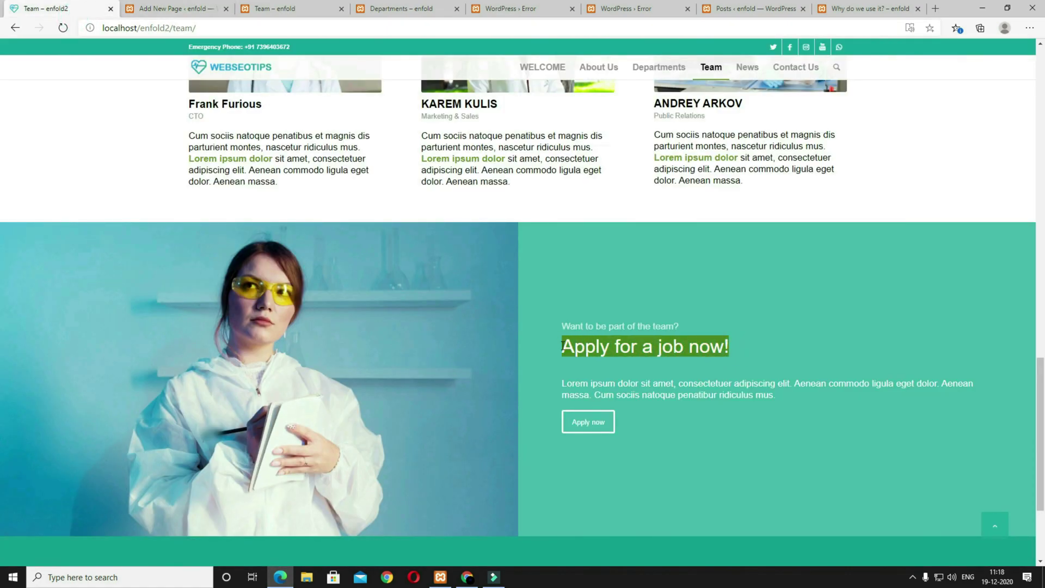
click(174, 9)
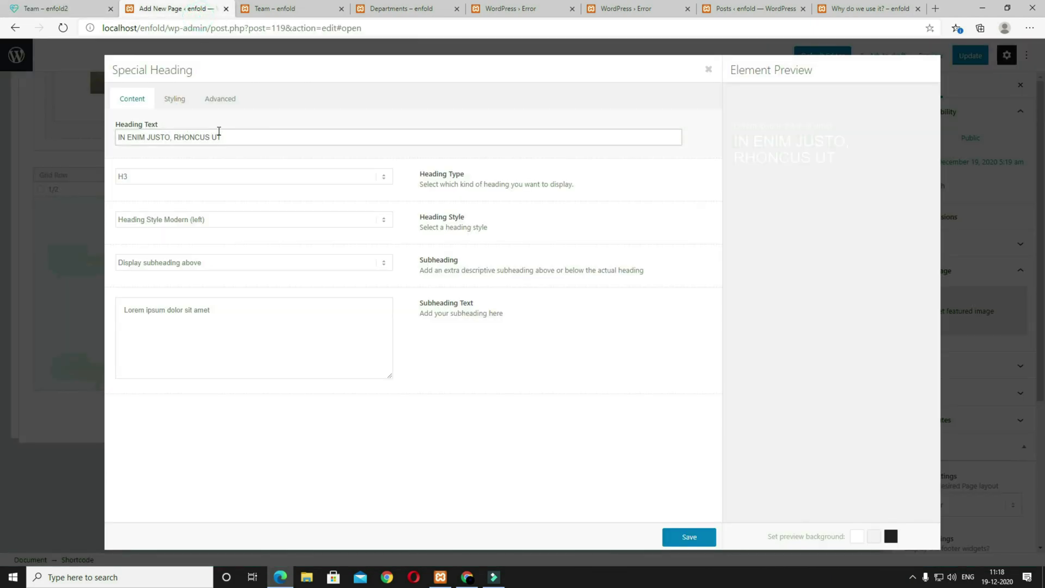
drag(245, 136, 99, 125)
key(ctrl+v)
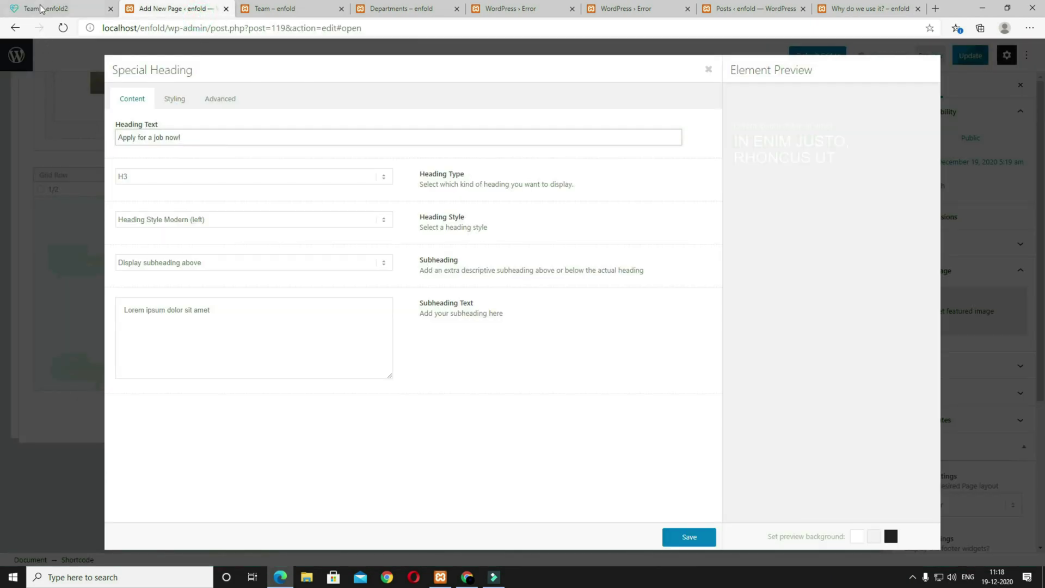
click(39, 12)
drag(685, 324, 640, 321)
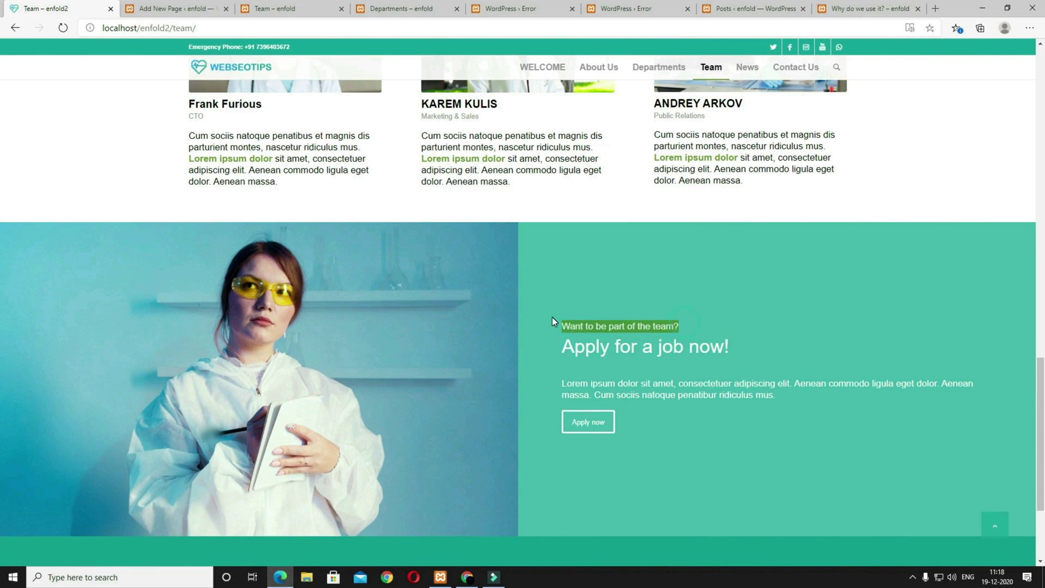
click(157, 9)
drag(213, 310, 59, 286)
text(Want to be part of the team?)
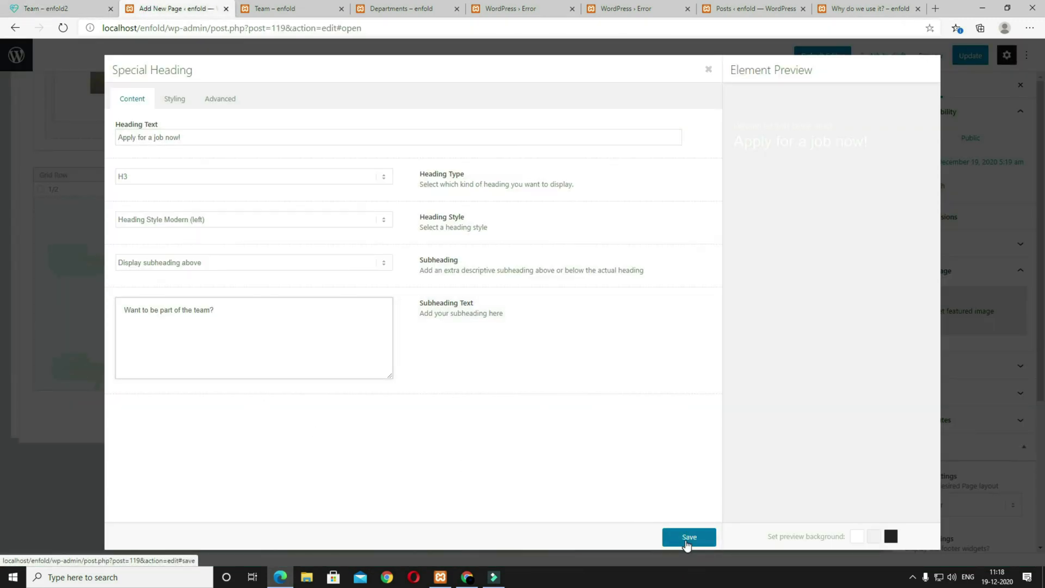
click(687, 540)
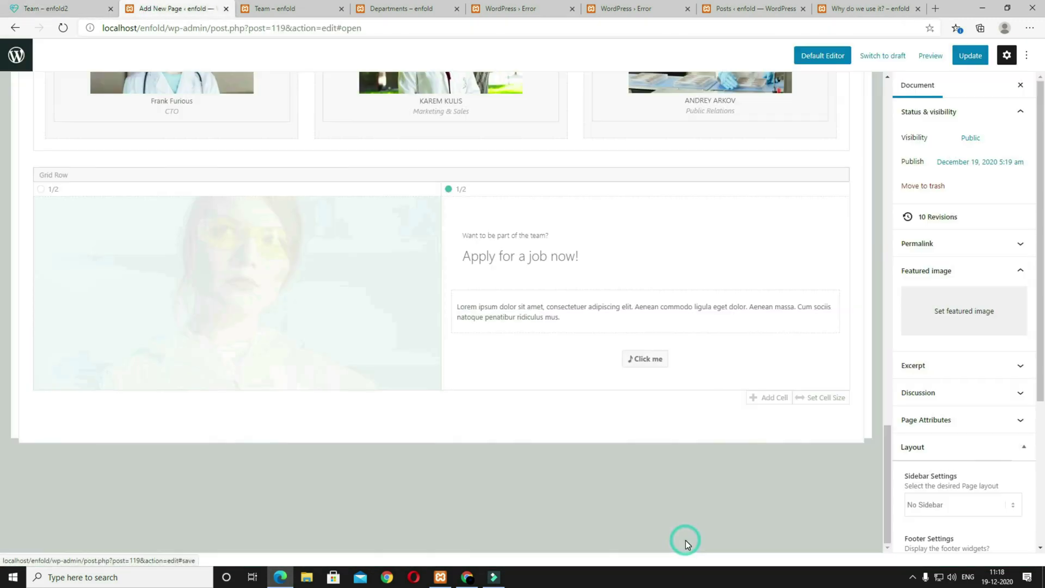
Step: Replace the Text Block paragraph with the paragraph copied from the live page and save
click(578, 315)
click(54, 8)
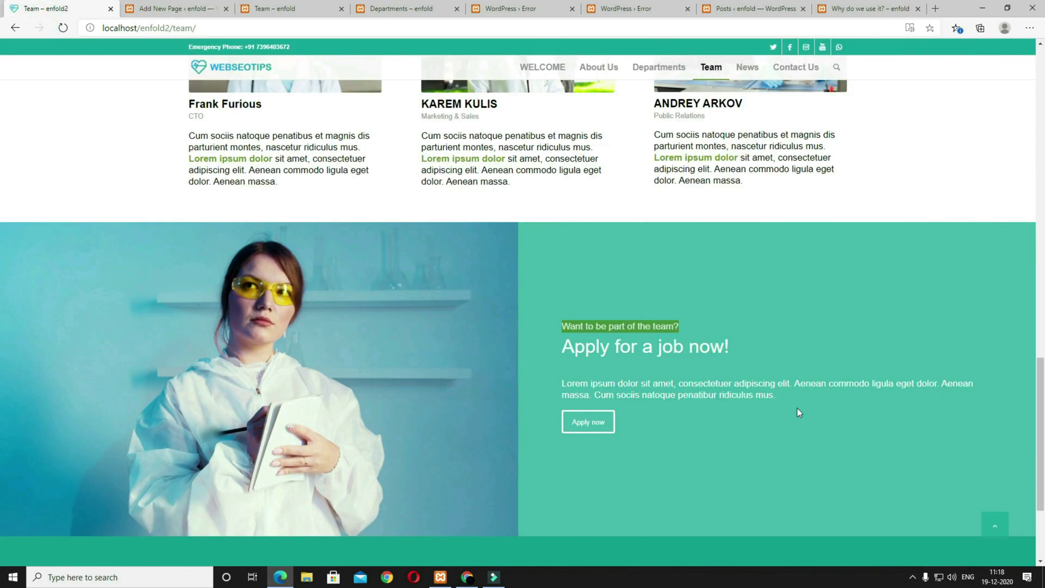
drag(794, 395, 568, 384)
key(ctrl+c)
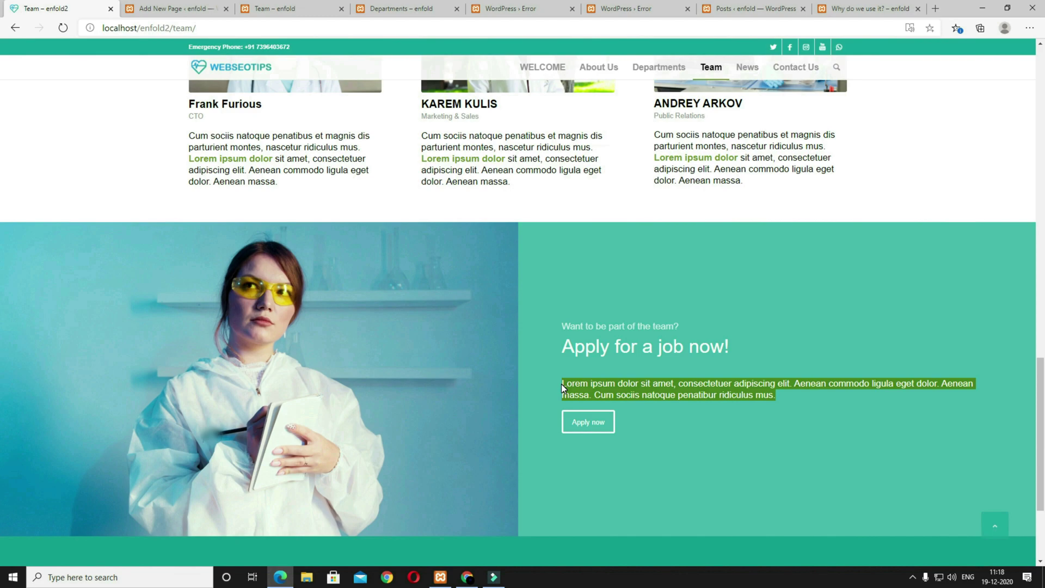
click(174, 9)
click(385, 230)
key(ctrl+a)
key(ctrl+v)
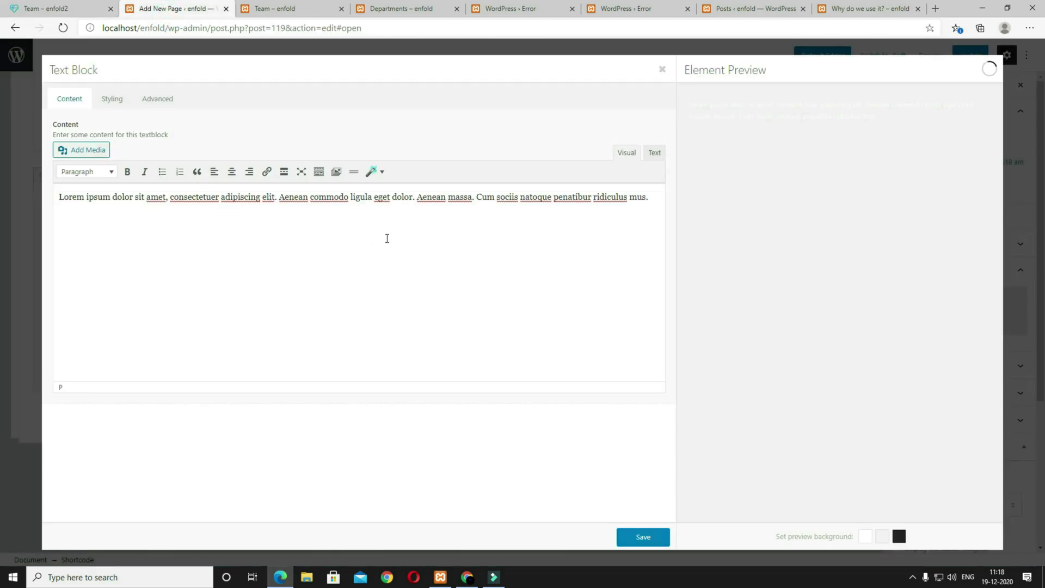
click(642, 536)
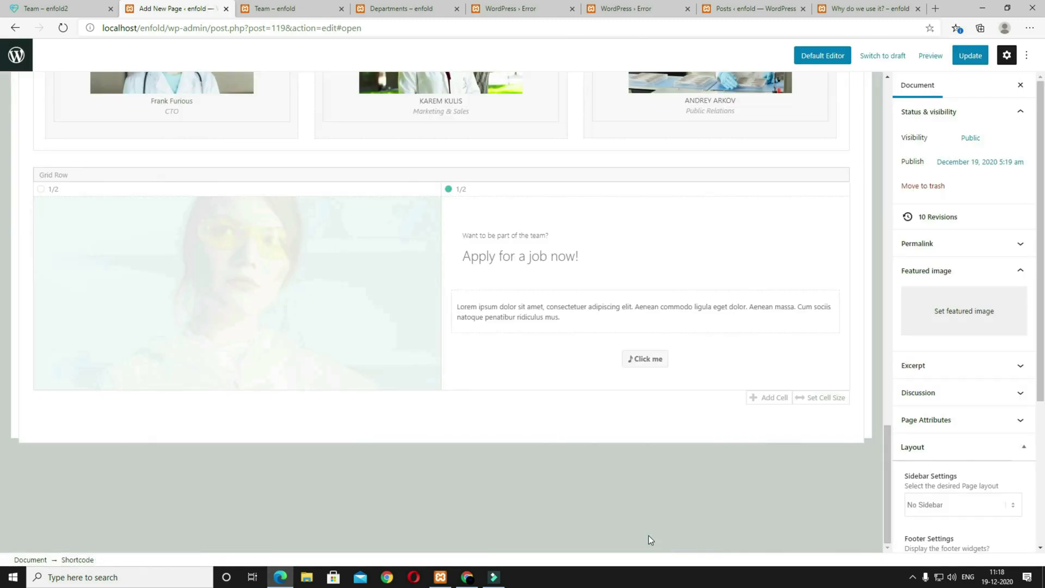
Step: Relabel the button 'Apply Now' and set it to No Icon
click(570, 364)
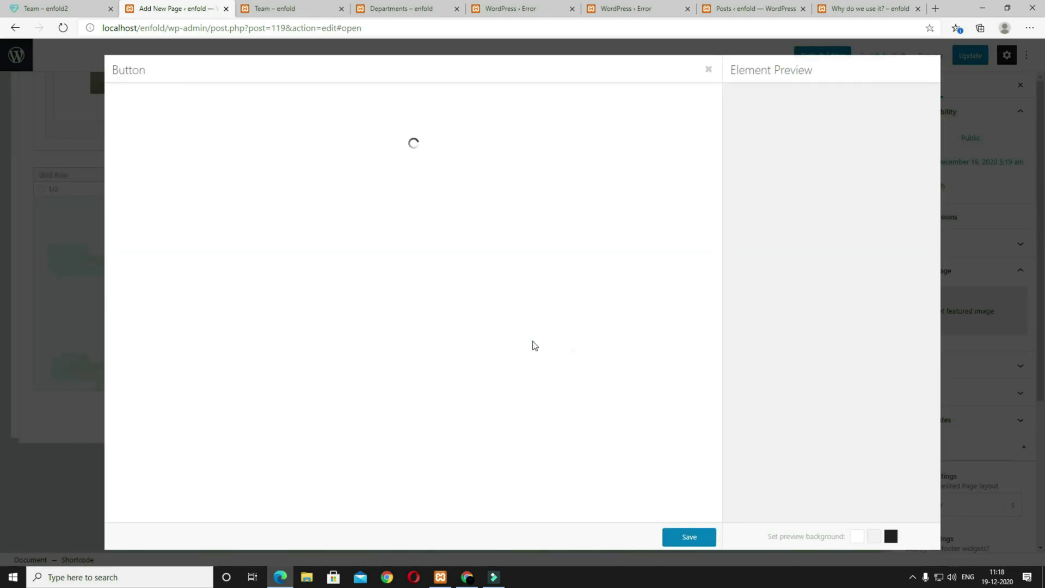
click(68, 11)
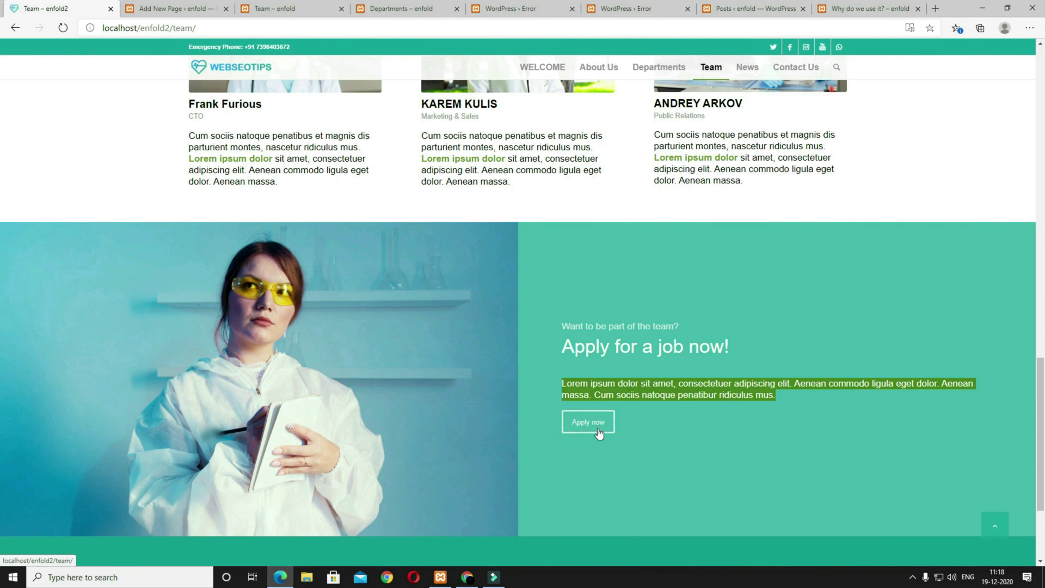
click(179, 8)
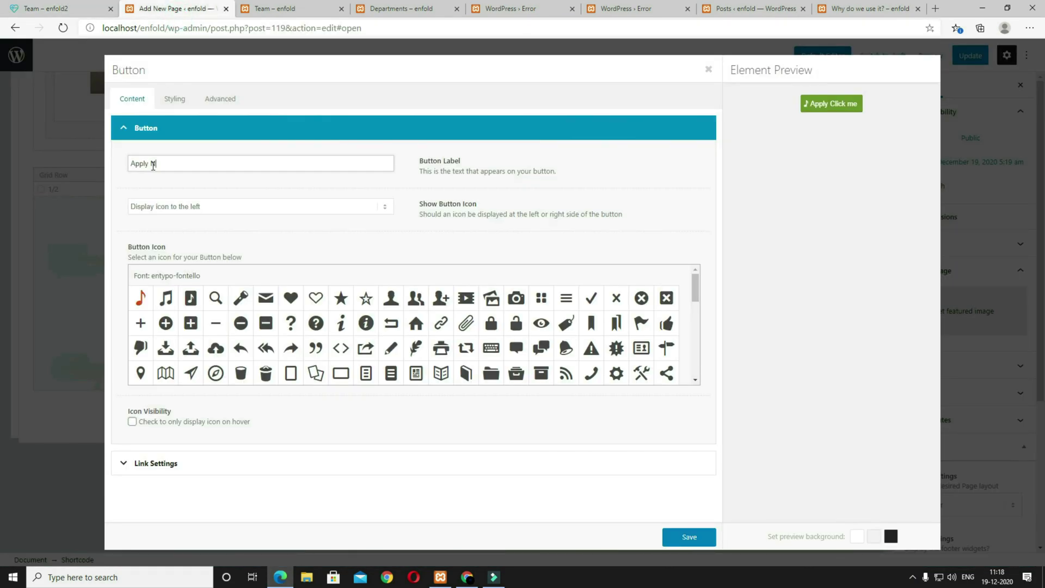
text(ow)
click(187, 207)
click(185, 218)
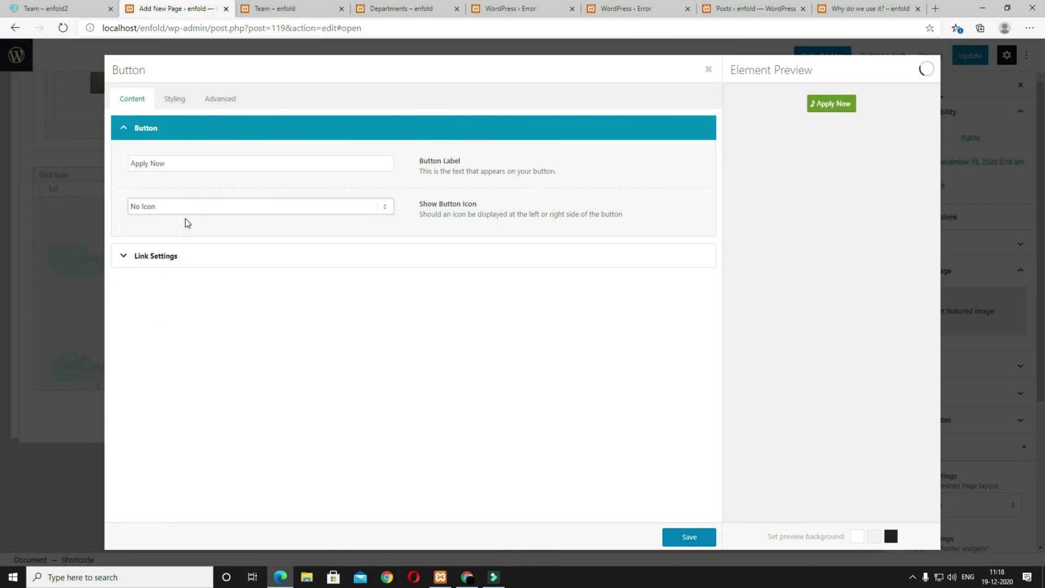
Step: Style the button Align Left with Light Transparent colour and save it
click(174, 99)
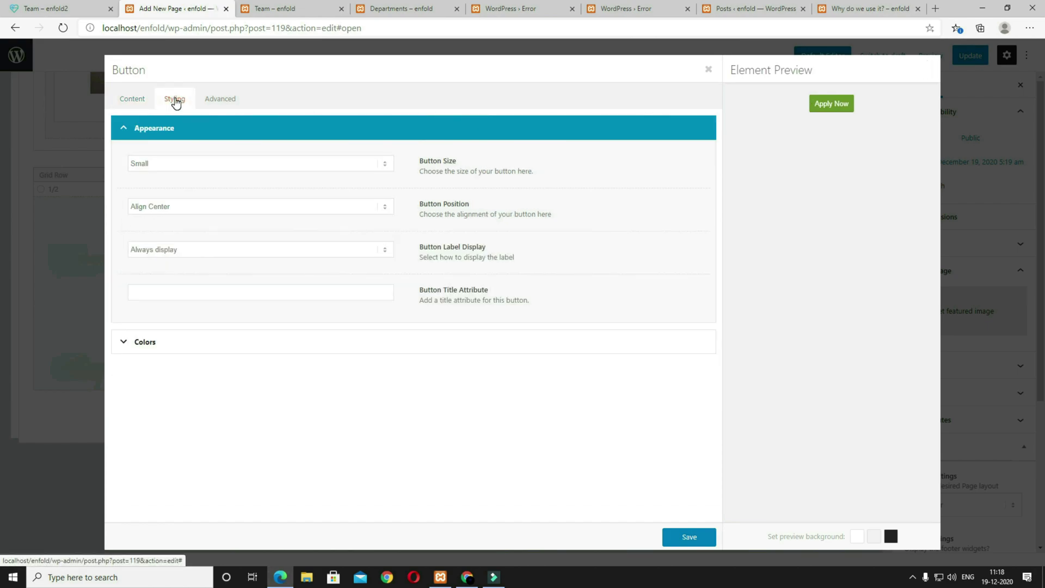
click(196, 209)
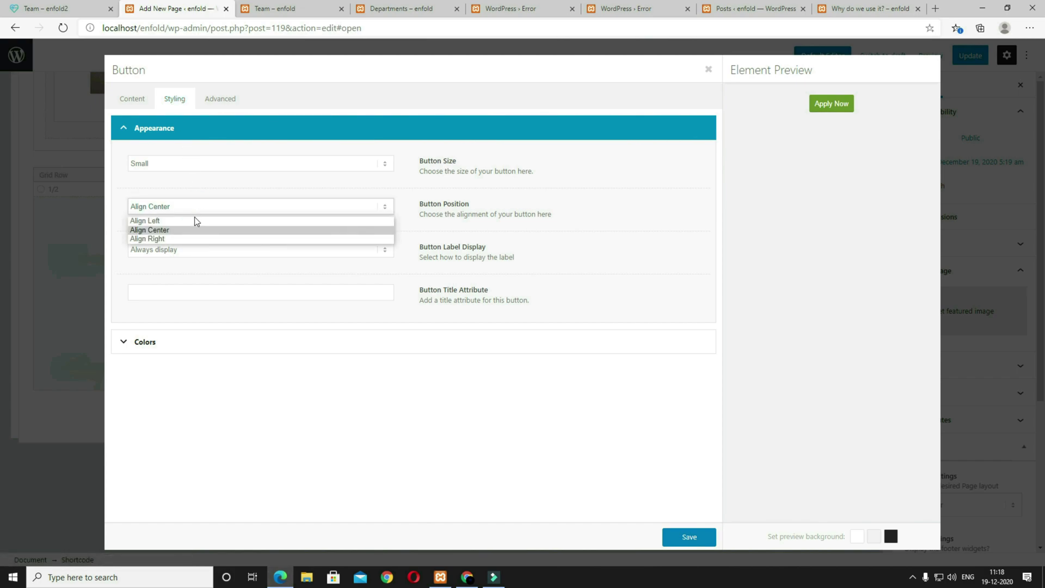
click(194, 220)
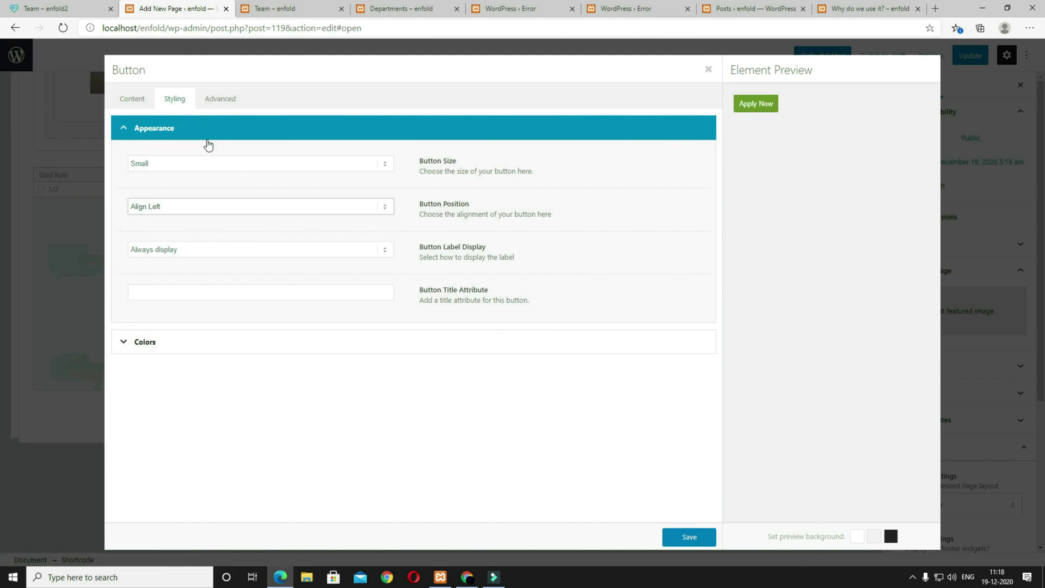
click(217, 342)
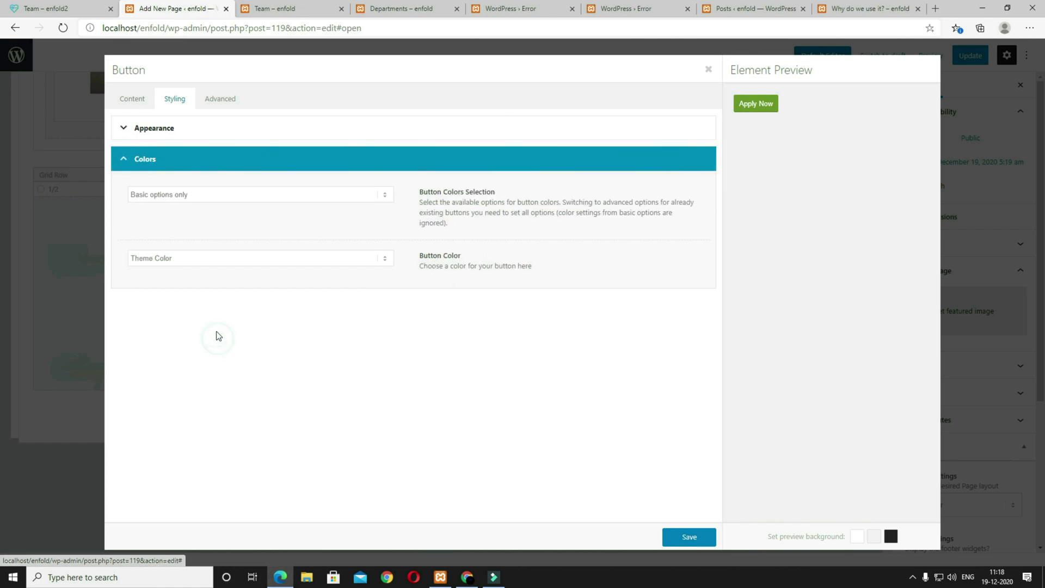
click(181, 263)
click(180, 282)
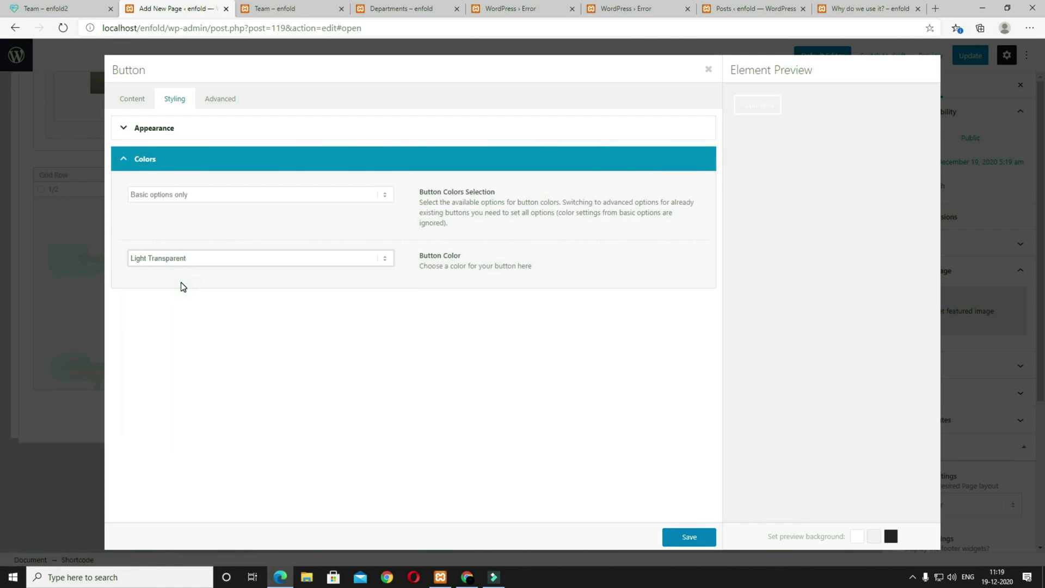
click(680, 542)
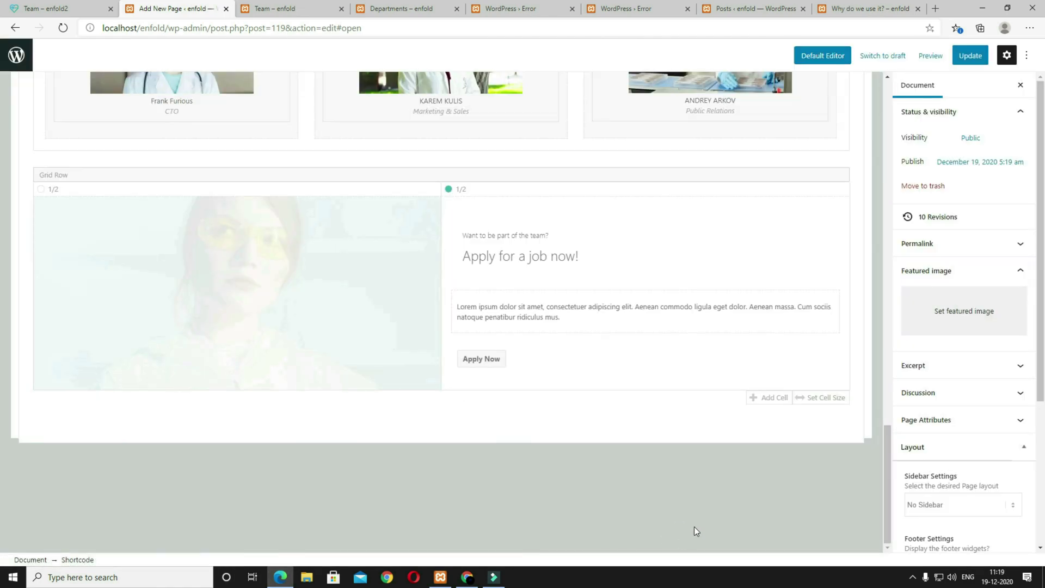
Step: Preview the edited Team page and scroll through the new job row
click(930, 55)
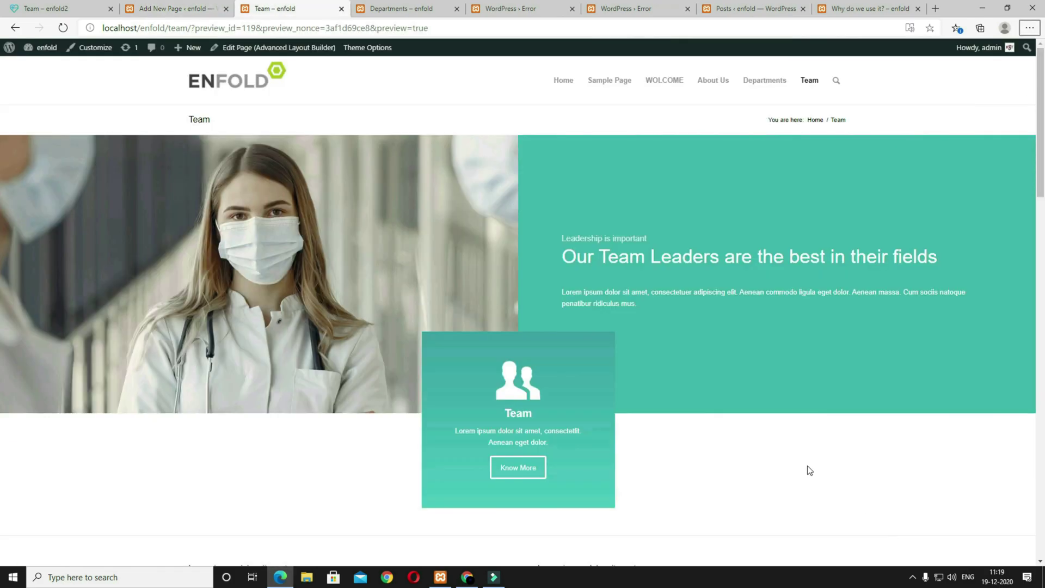
scroll(807, 465, down, 10)
scroll(807, 464, up, 5)
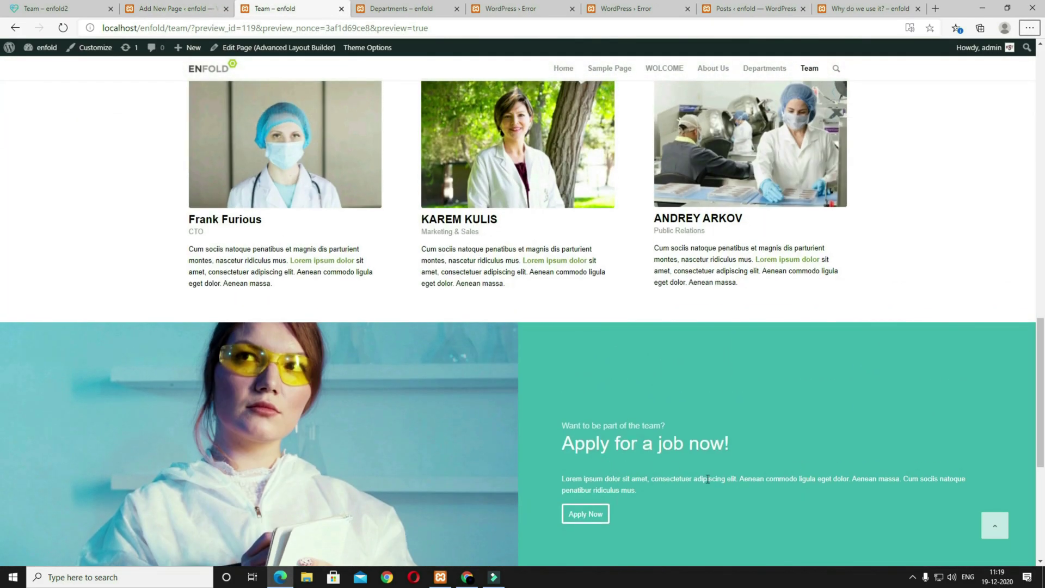
scroll(708, 479, down, 5)
scroll(708, 479, up, 4)
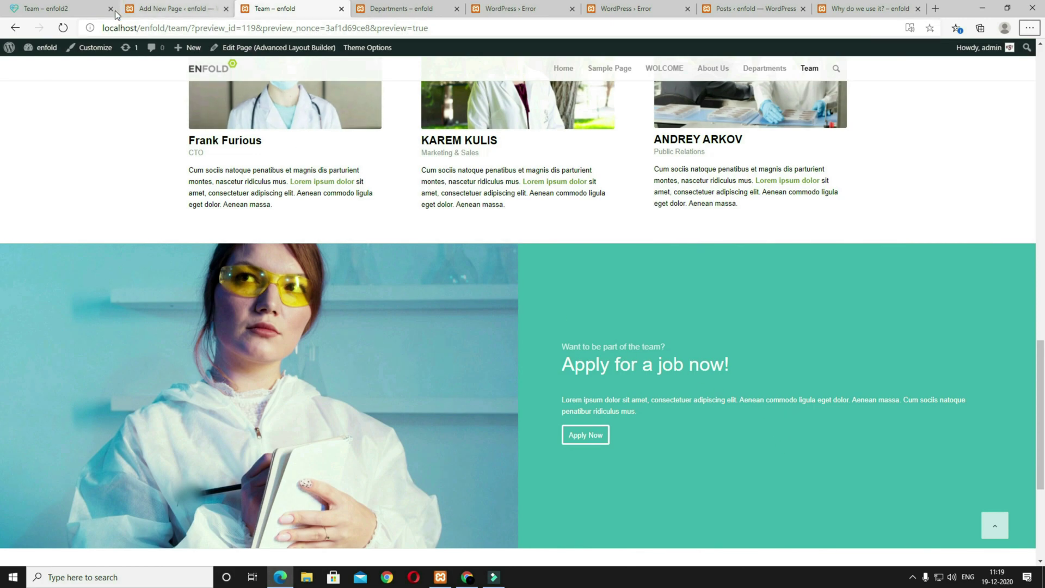
Step: Check the live site's News page, then Update the Team page
click(54, 8)
click(747, 67)
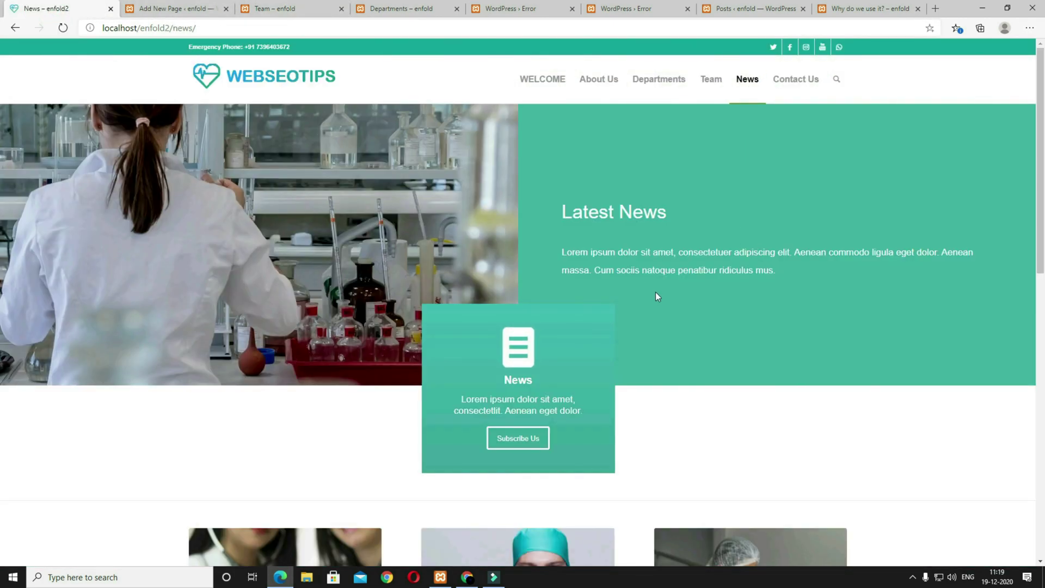
scroll(649, 289, down, 2)
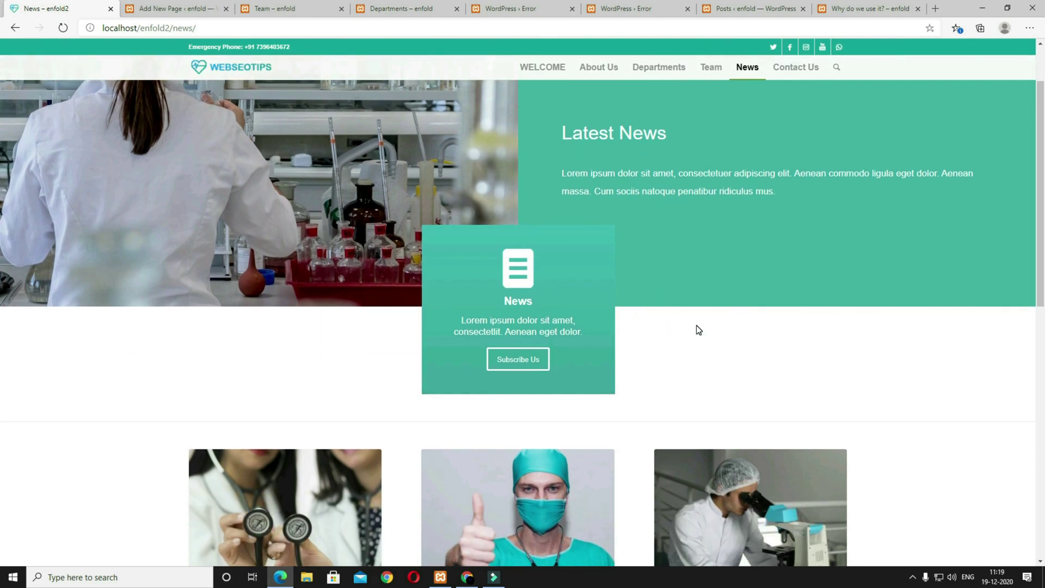
scroll(697, 327, up, 2)
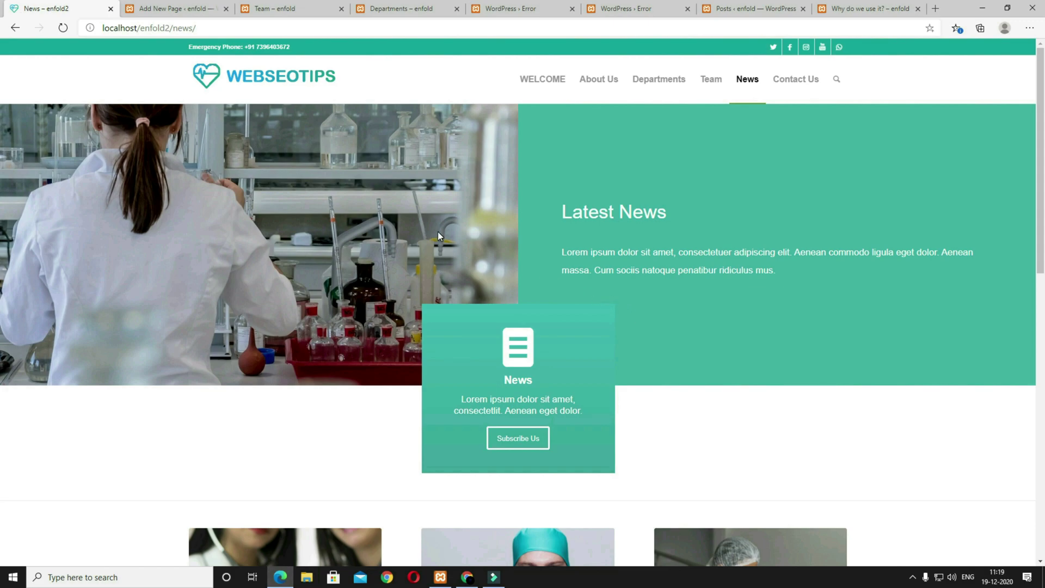
click(185, 9)
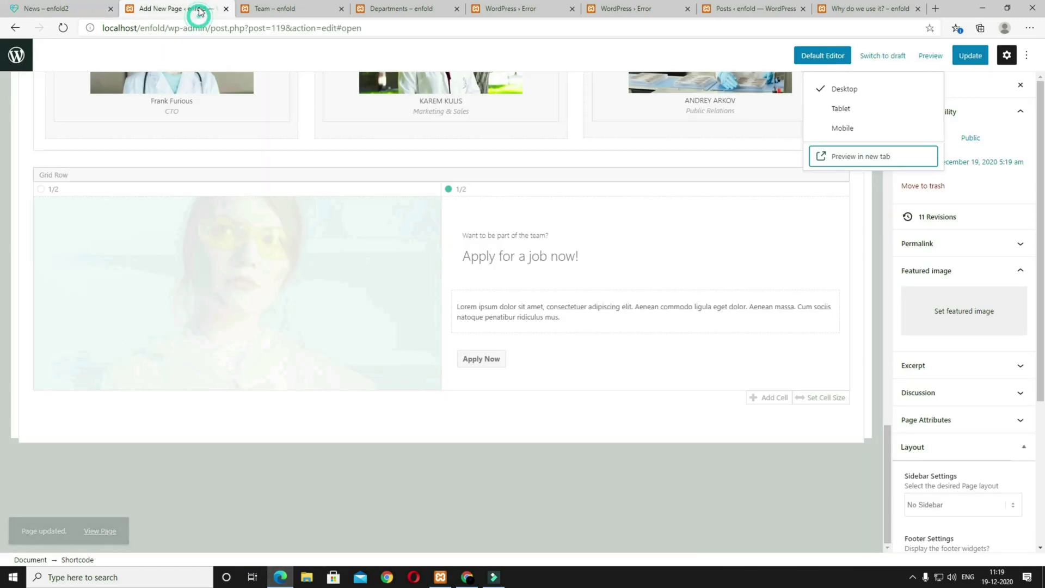
click(960, 57)
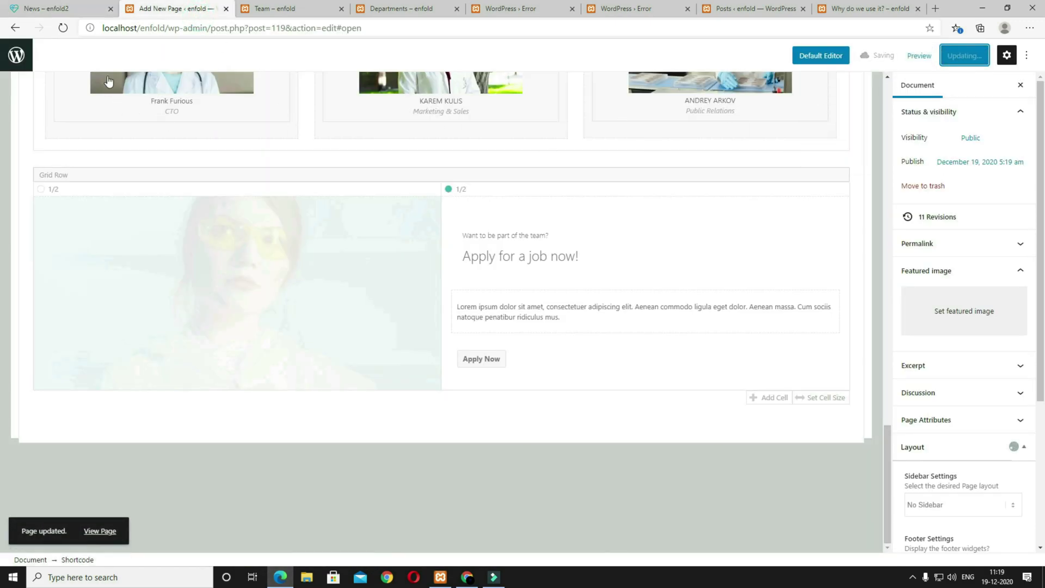
Step: Create a new page titled 'News'
click(6, 59)
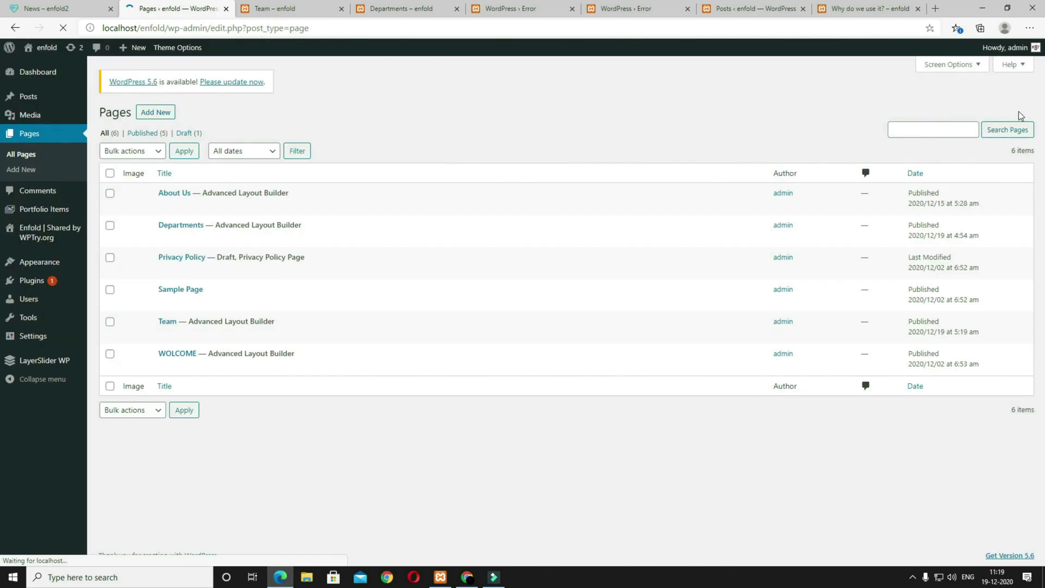
click(158, 116)
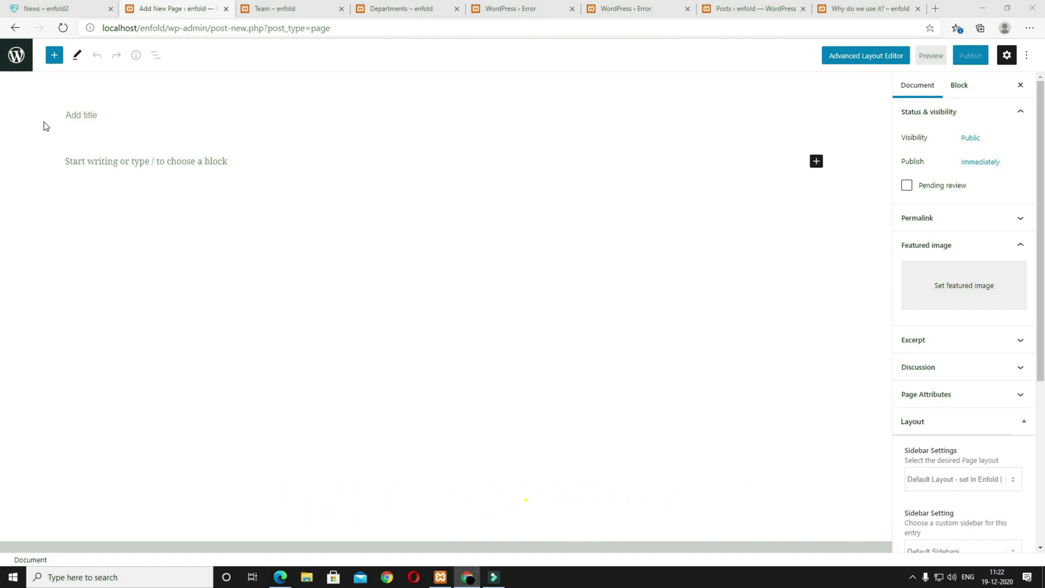
click(81, 123)
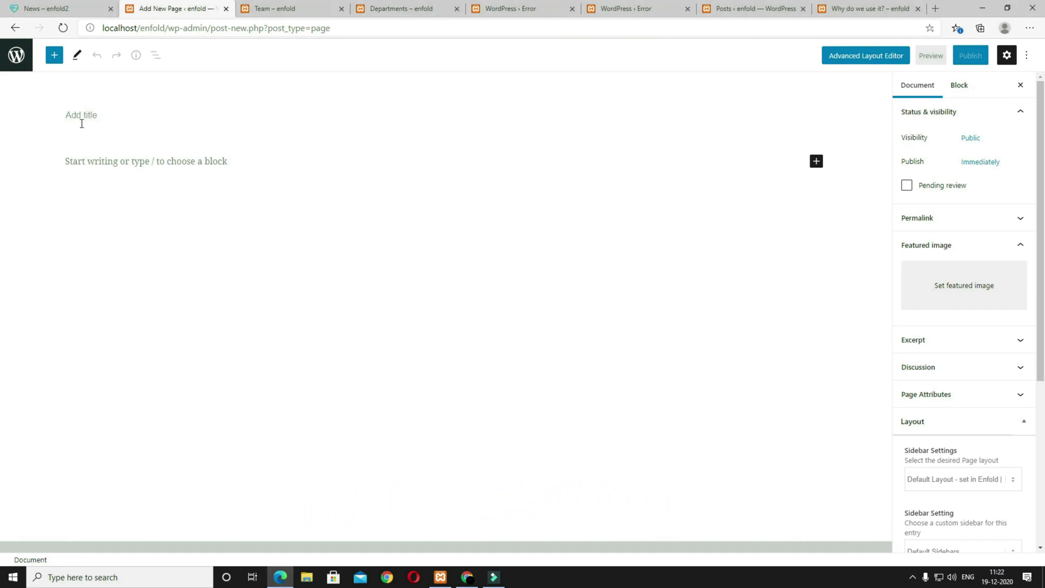
text(News)
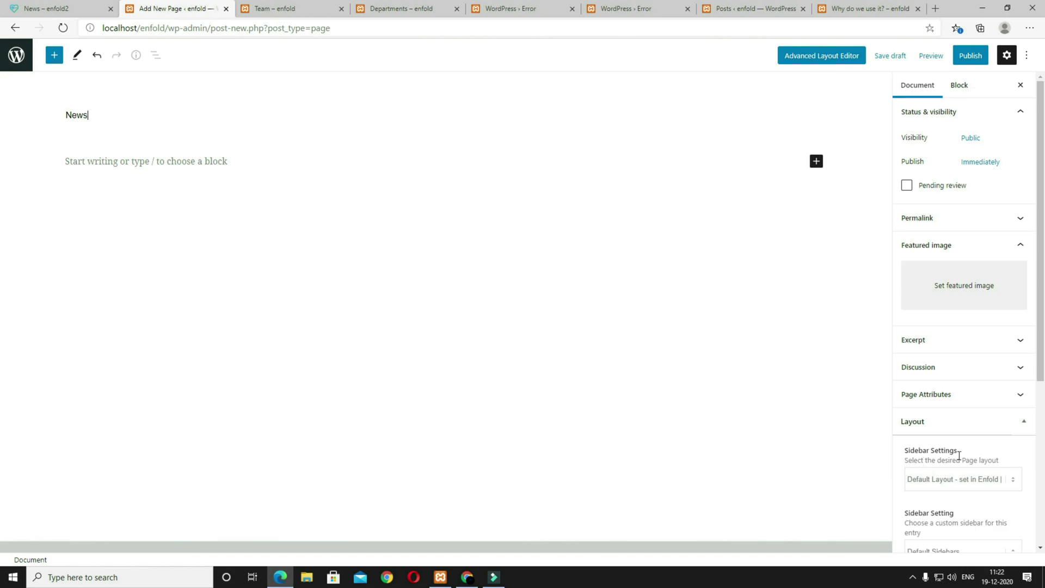
Step: Set the News page to No Sidebar, publish it, and switch to the Advanced Layout Editor
click(953, 486)
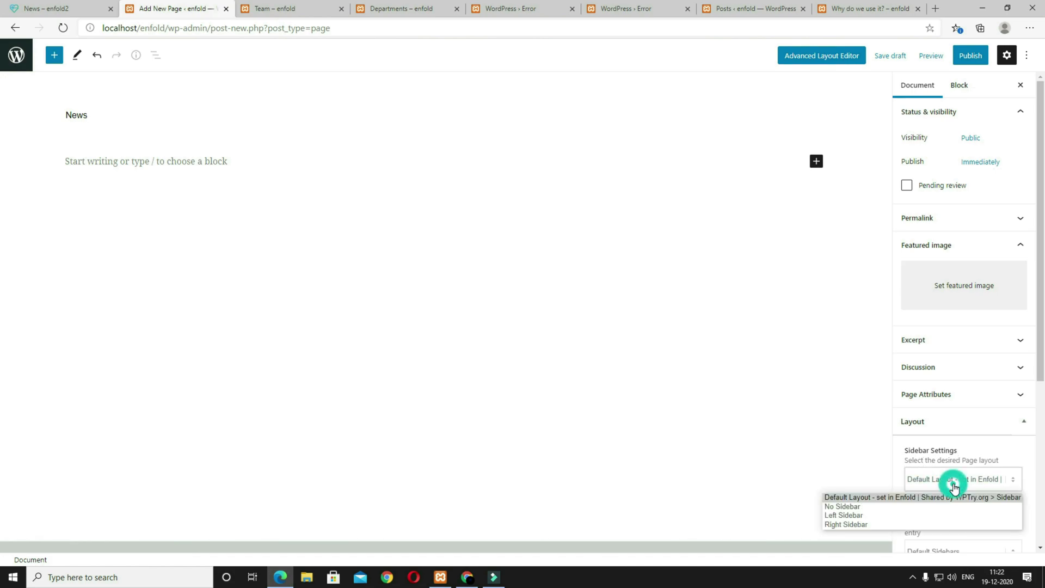
click(937, 507)
click(970, 56)
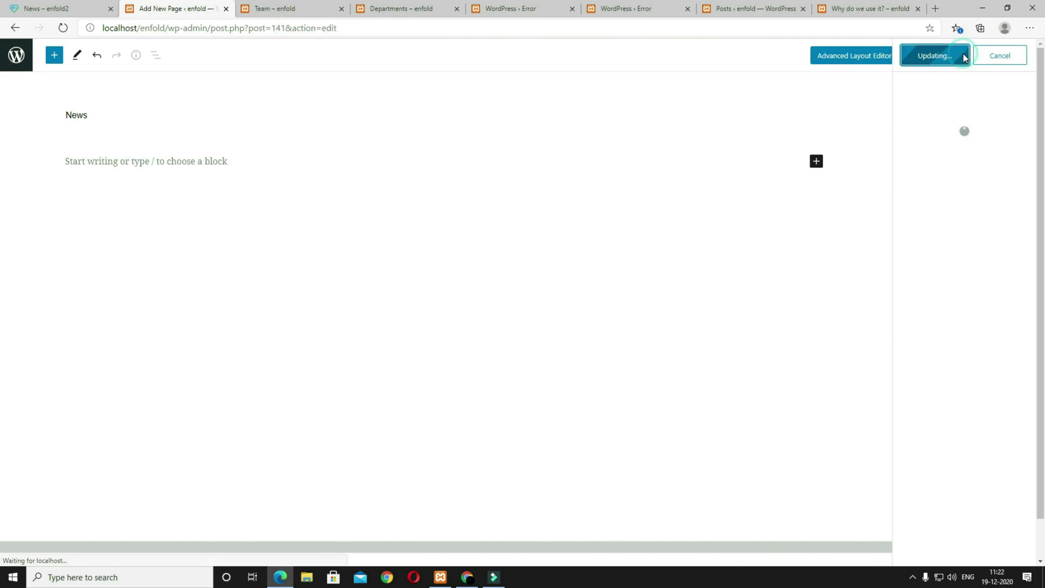
click(1024, 65)
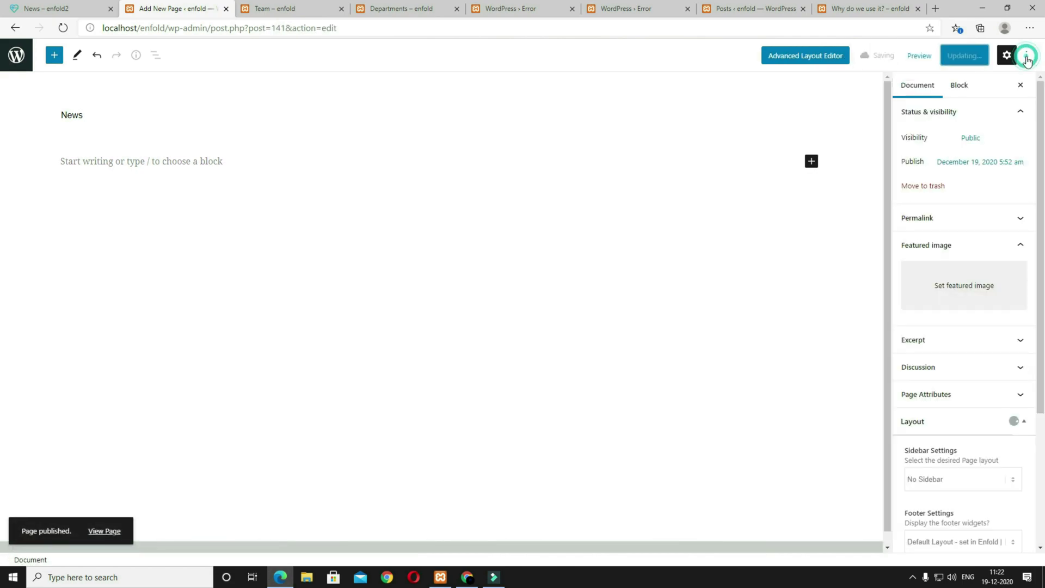
click(829, 65)
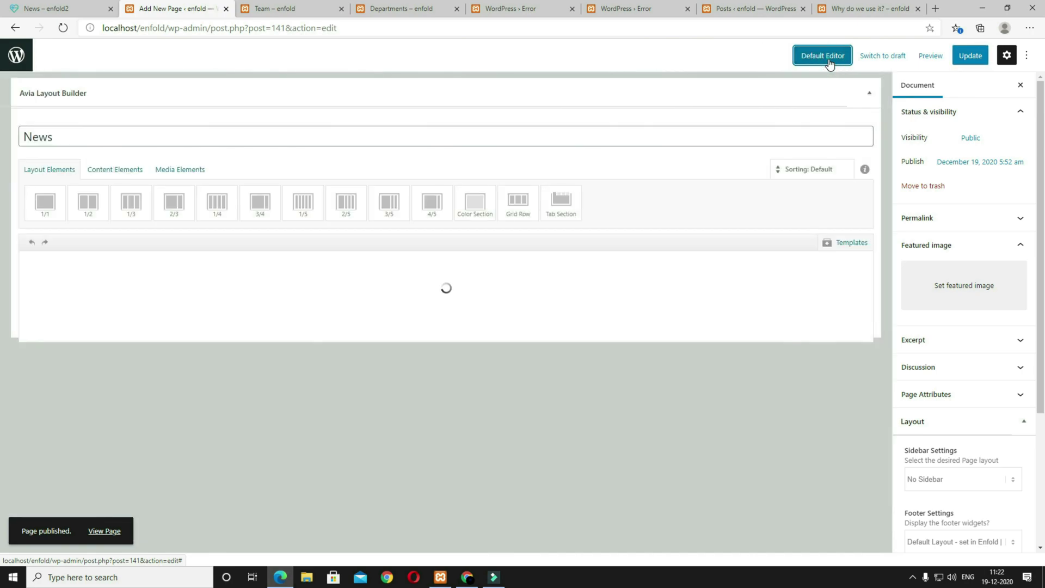
Step: Load the saved grid-row template and open the left cell's background styling
click(67, 12)
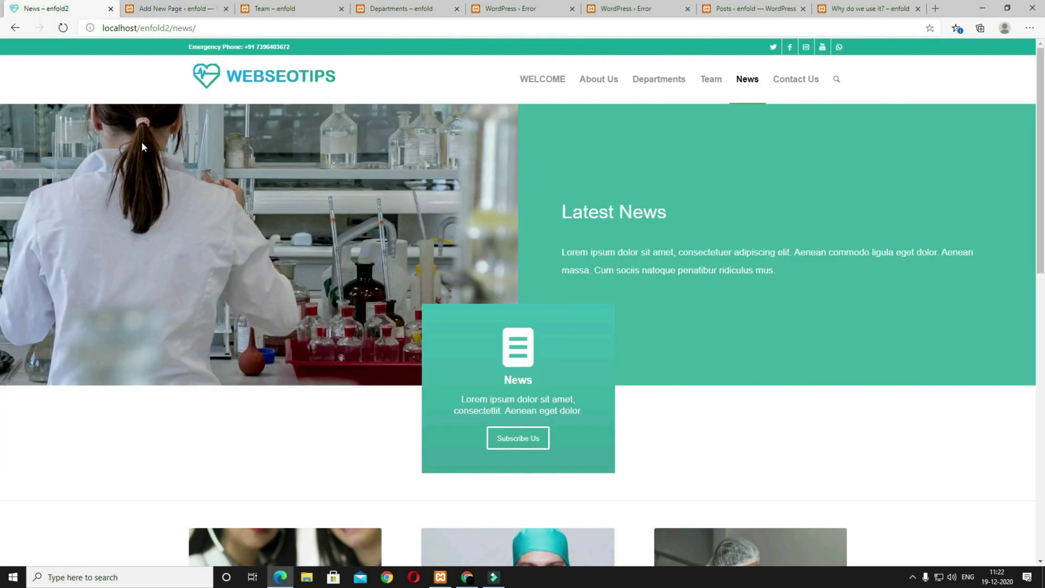
click(168, 8)
click(859, 244)
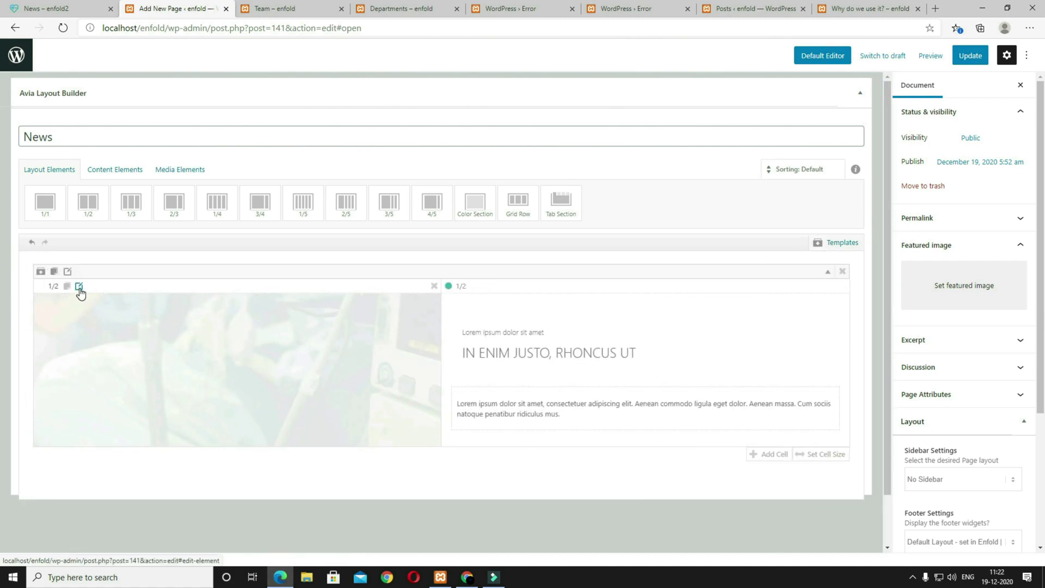
click(79, 286)
click(223, 99)
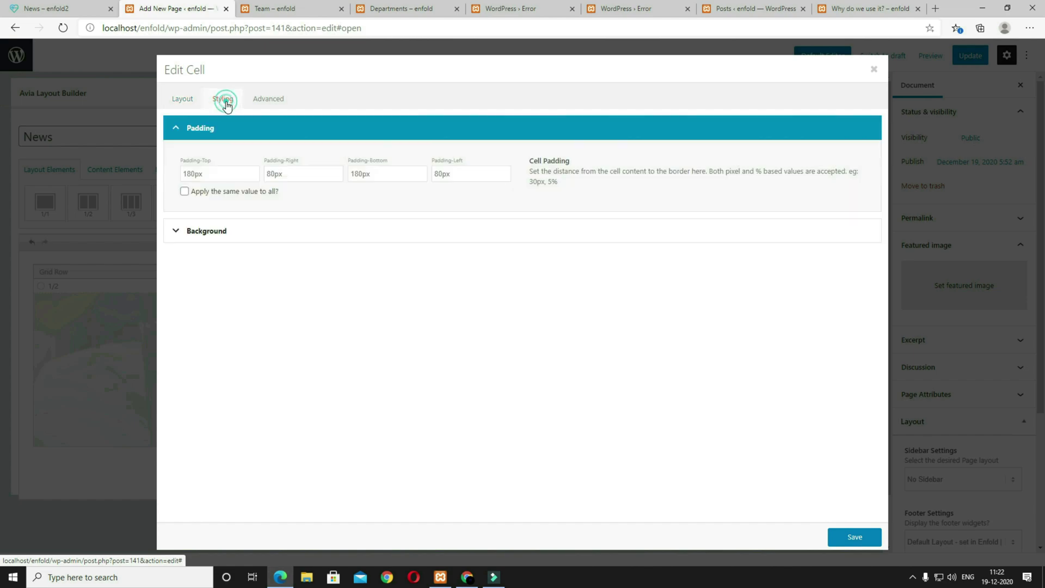
click(228, 236)
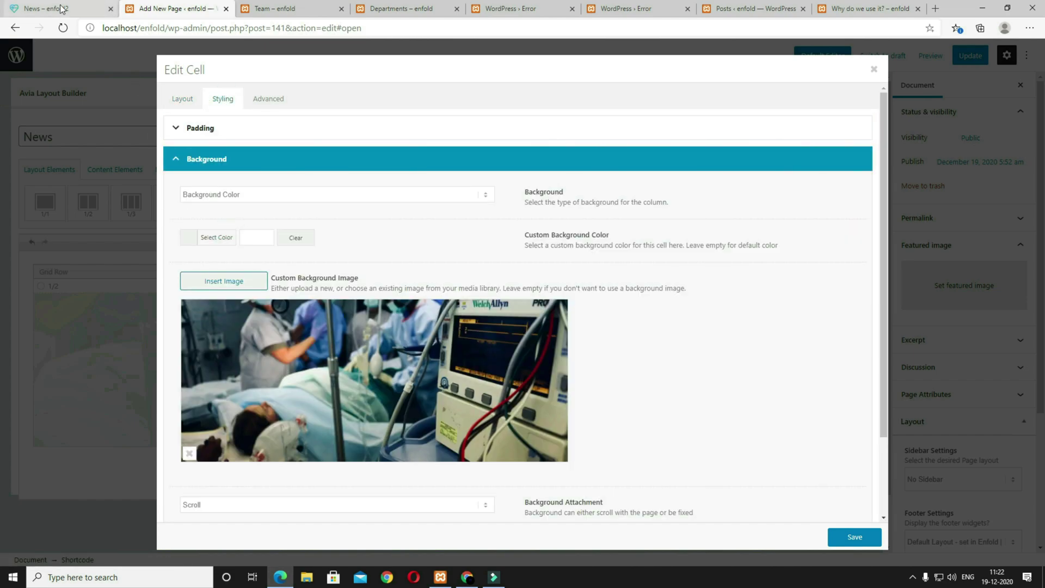
click(52, 9)
click(169, 9)
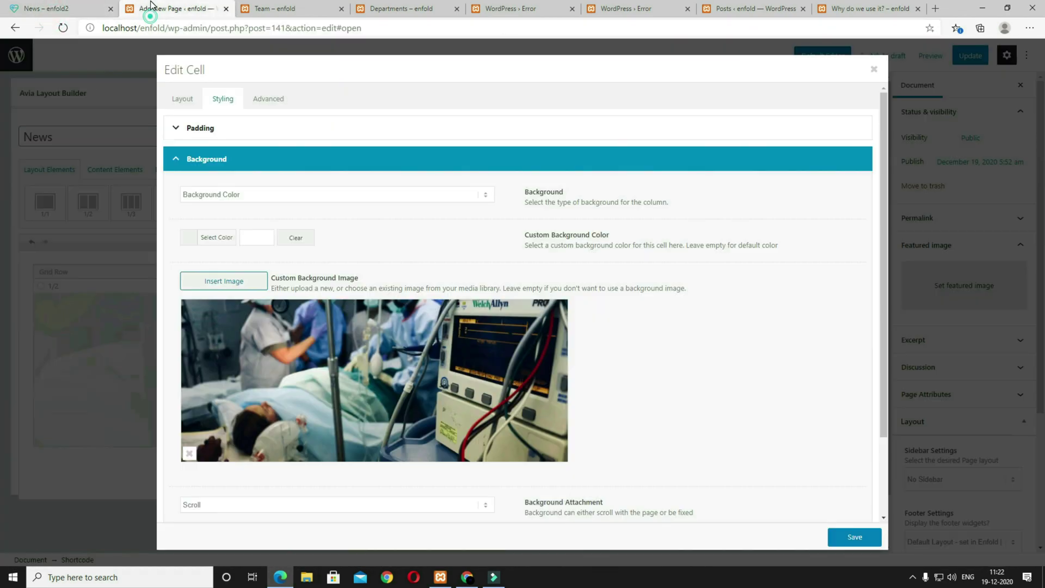
Step: Insert the lab photo at Featured Large size as the left cell's background
click(232, 280)
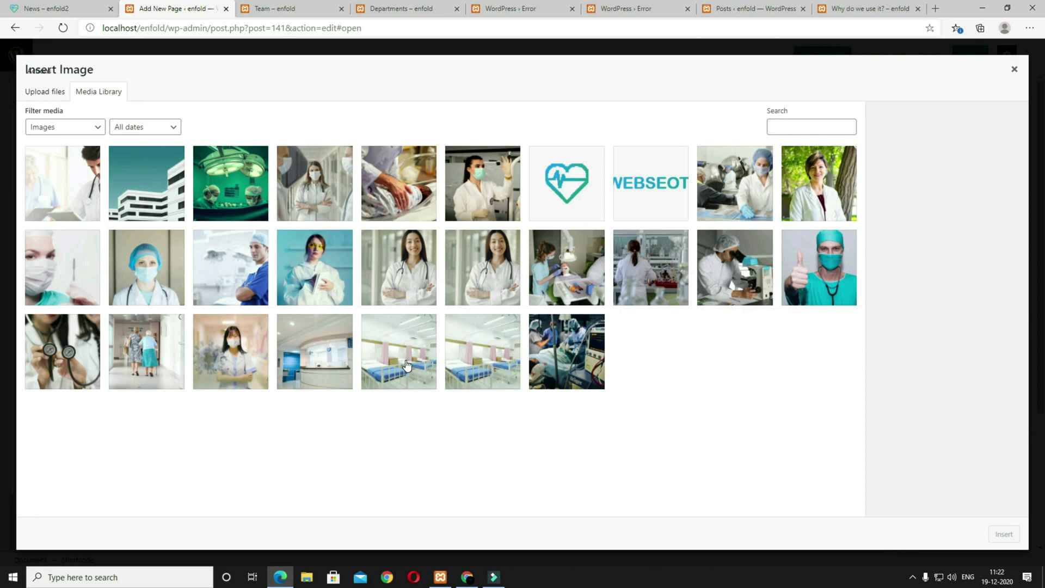
click(672, 280)
click(972, 328)
click(853, 408)
click(971, 328)
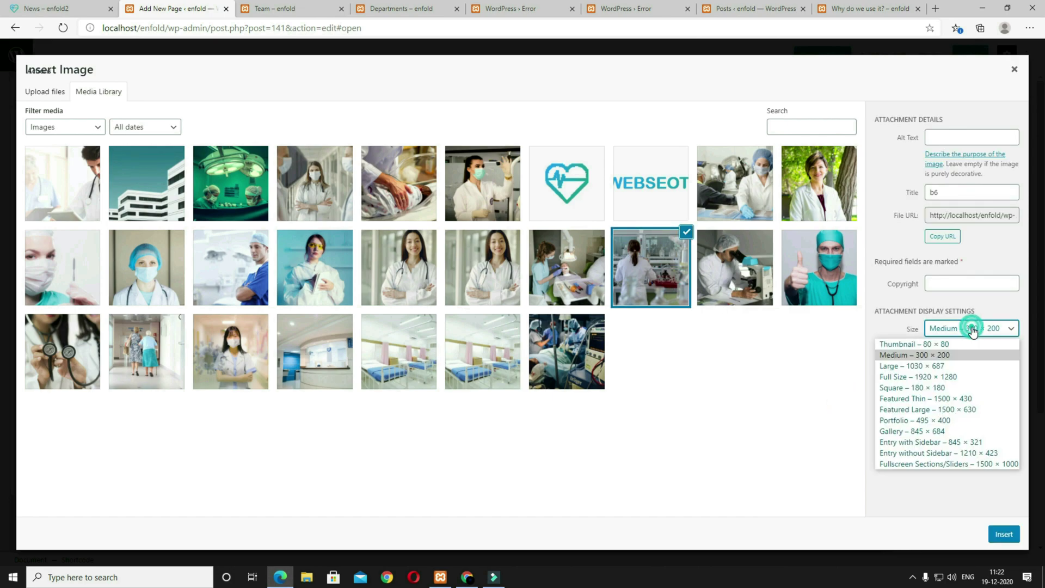
click(912, 408)
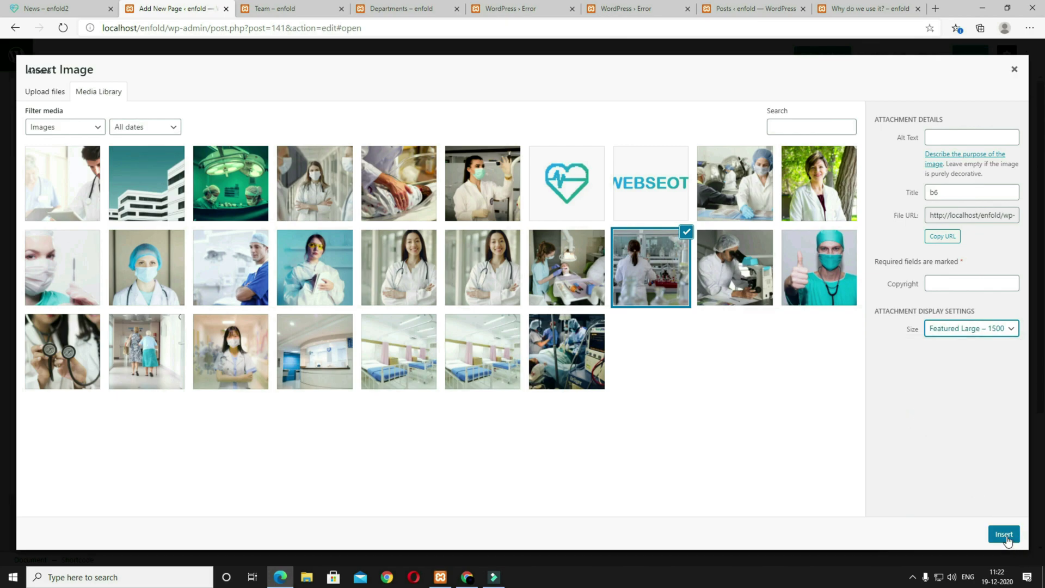
click(1004, 535)
Step: Position the background image Top Center and save the cell
scroll(256, 490, down, 1)
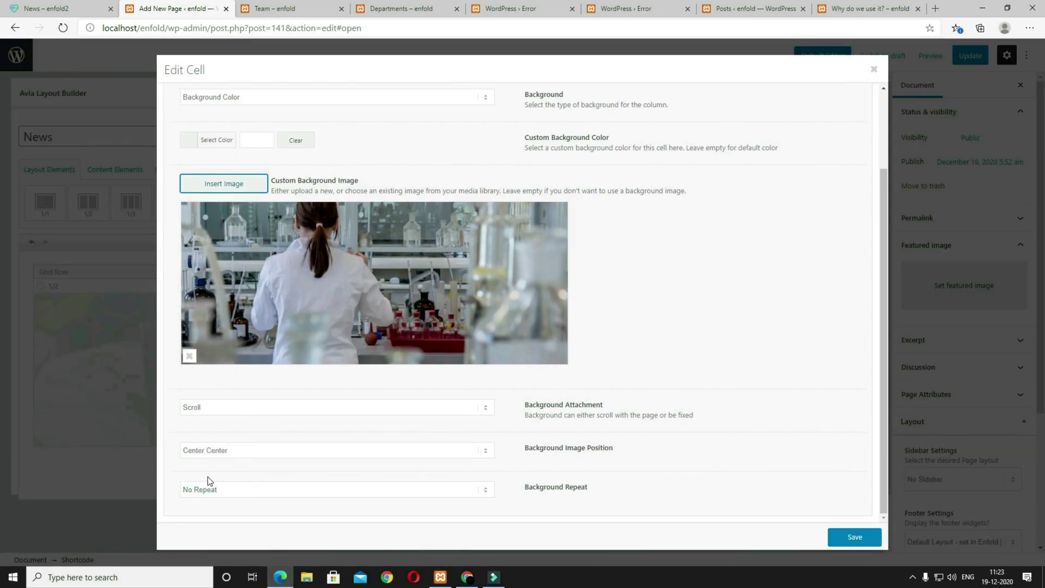
click(226, 450)
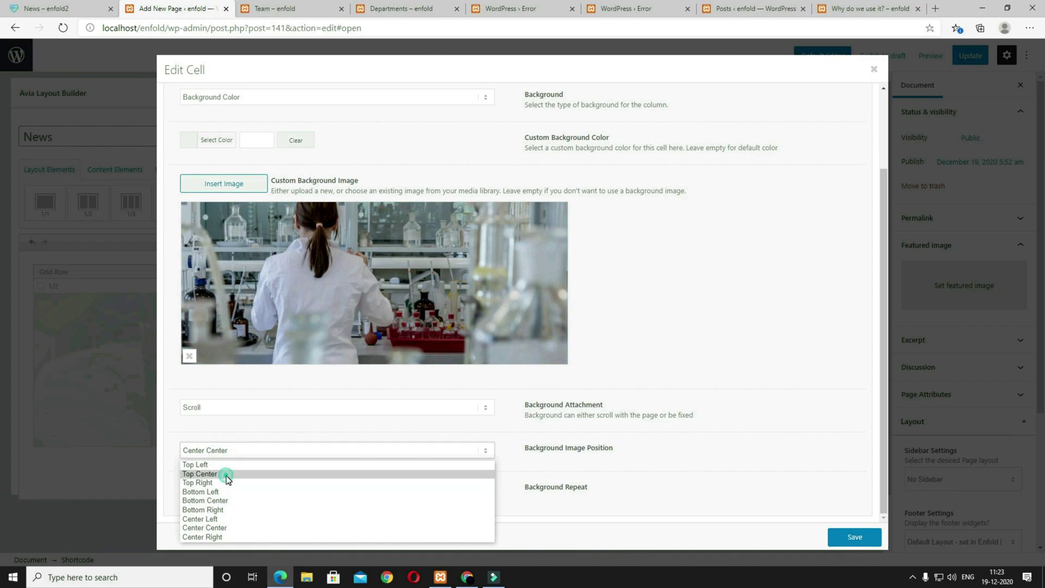
click(227, 474)
click(851, 537)
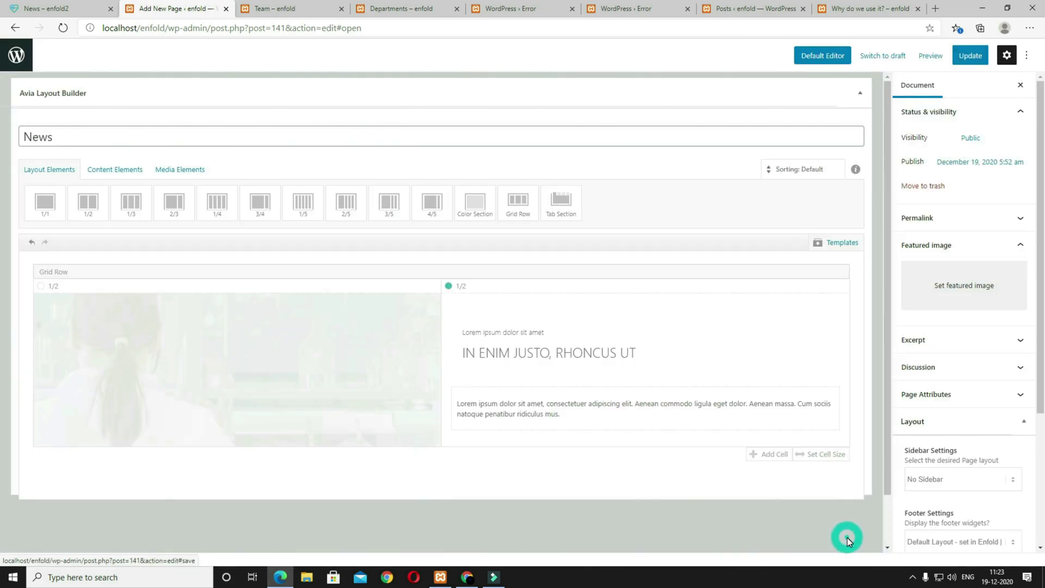
Step: Change the right cell's heading to 'Latest News' with no subheading, copied from the live News page
click(80, 9)
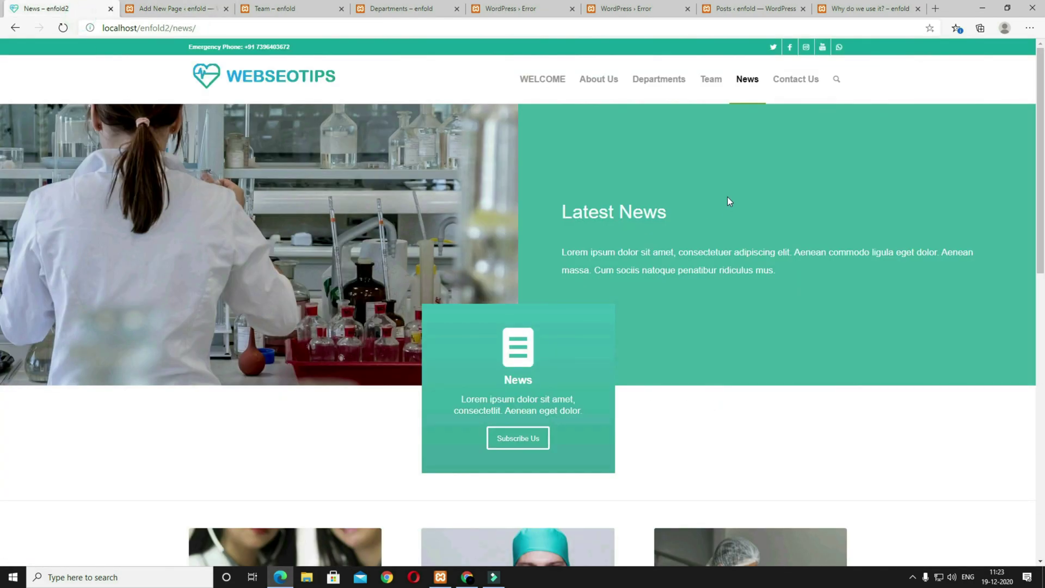
drag(687, 214, 596, 216)
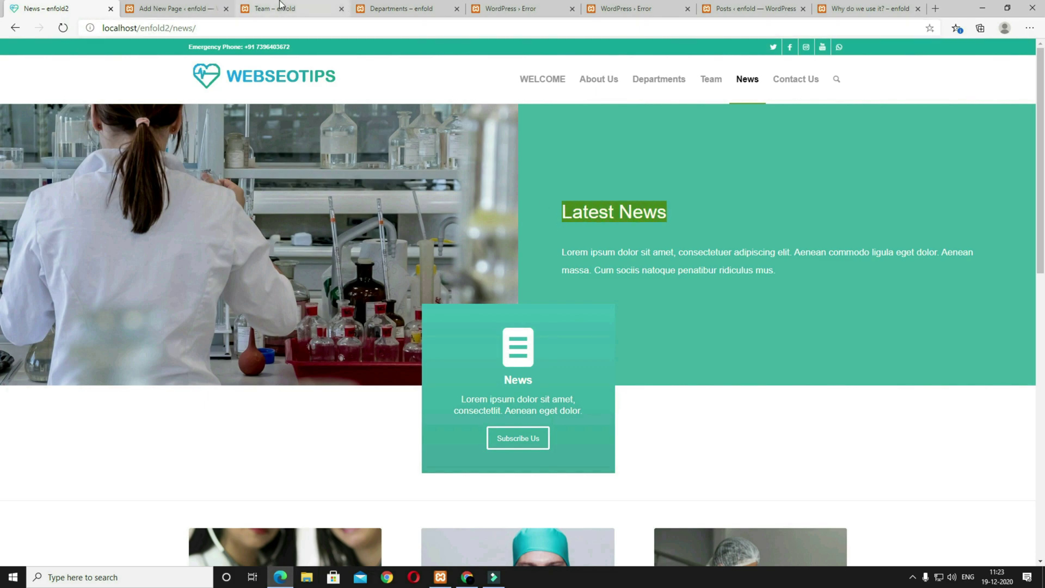
click(162, 5)
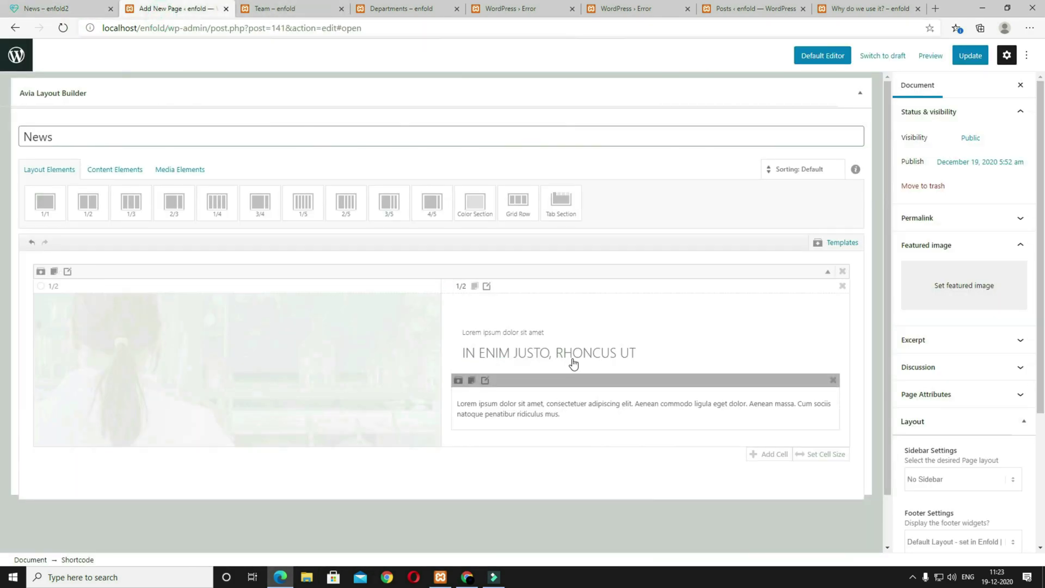
click(572, 344)
click(216, 261)
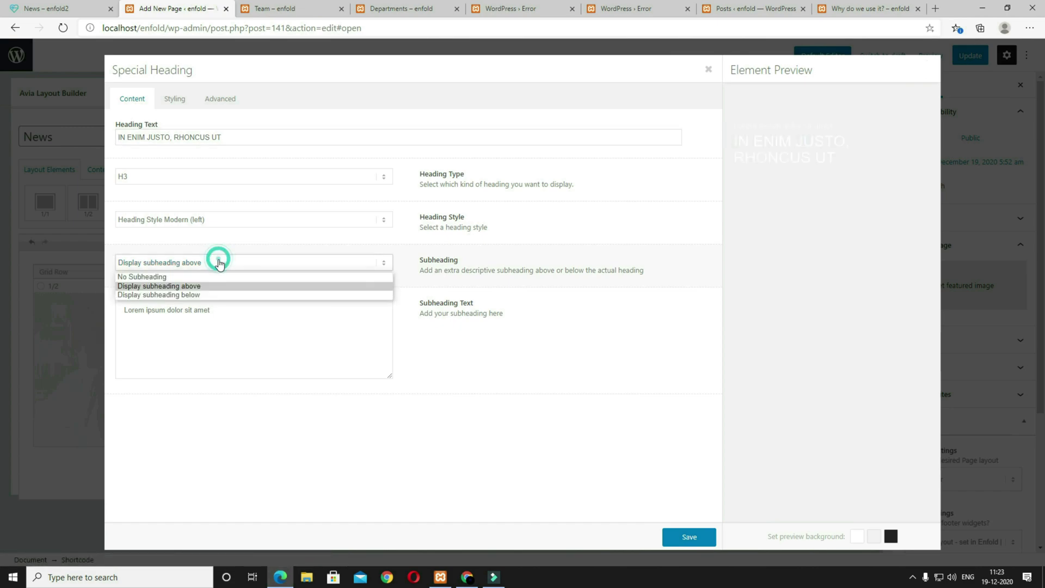
click(217, 274)
triple_click(257, 136)
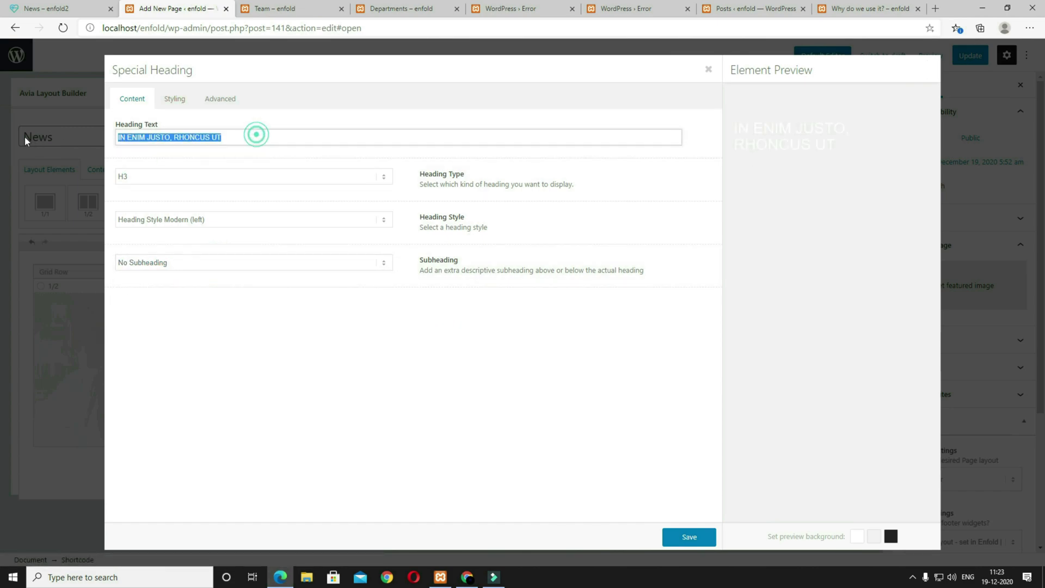
text(Latest News)
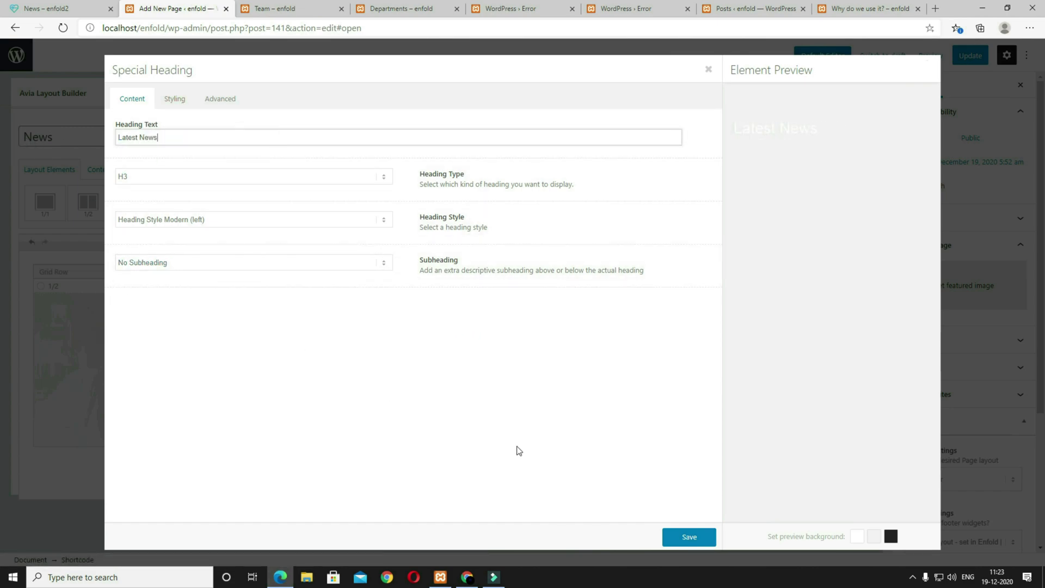
click(675, 537)
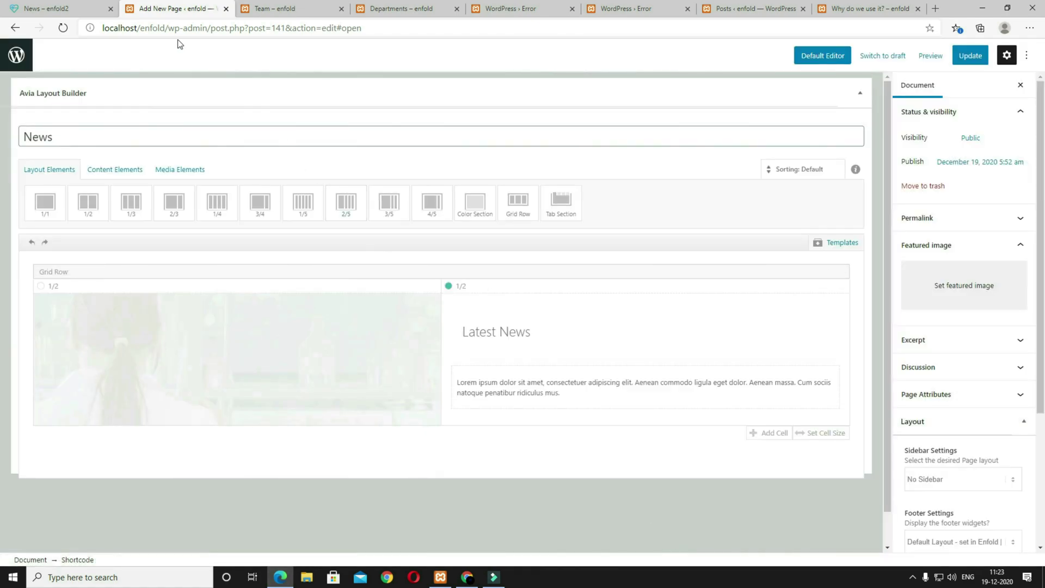
click(85, 5)
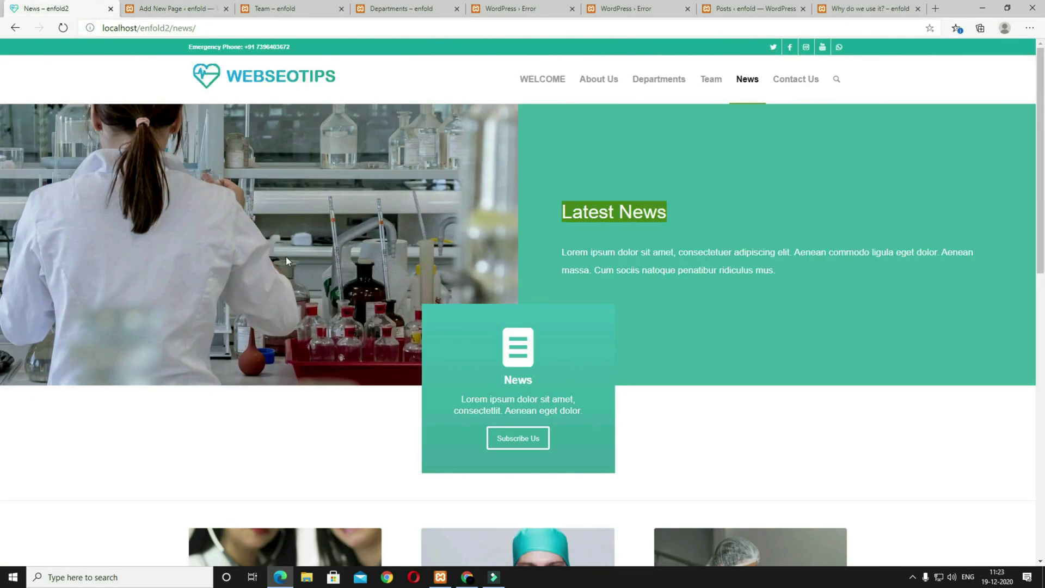
click(174, 8)
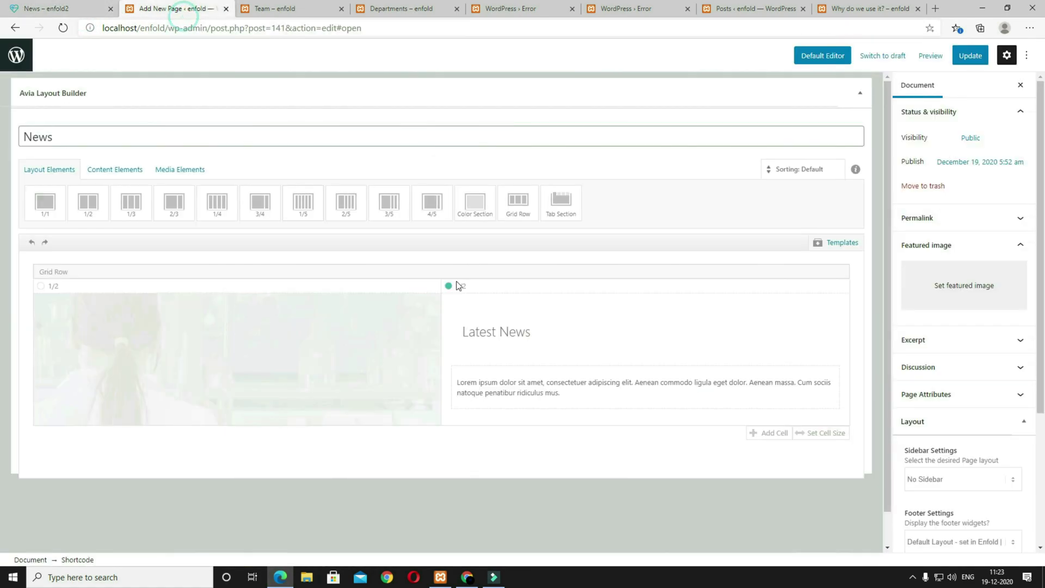
Step: Insert the Departments icon box template and change its icon to the list-style document icon
click(831, 245)
click(822, 325)
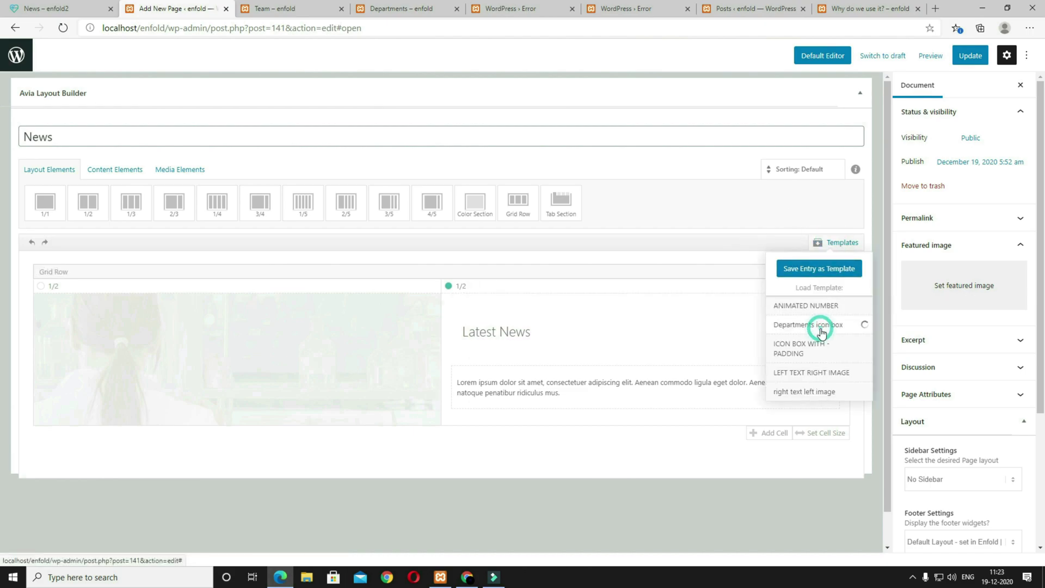
scroll(653, 405, down, 4)
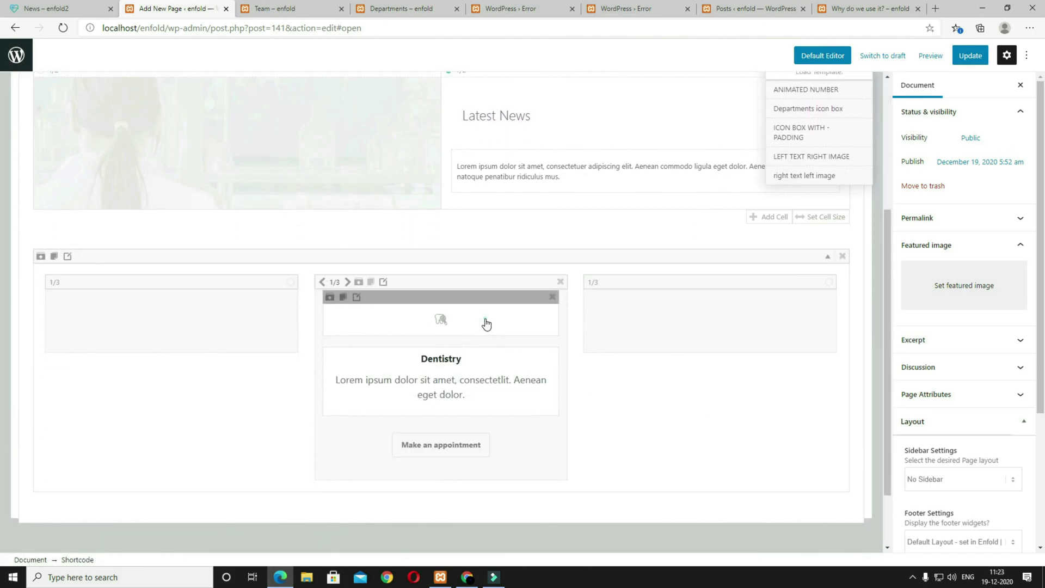
click(484, 322)
click(77, 8)
click(174, 11)
click(77, 9)
click(174, 9)
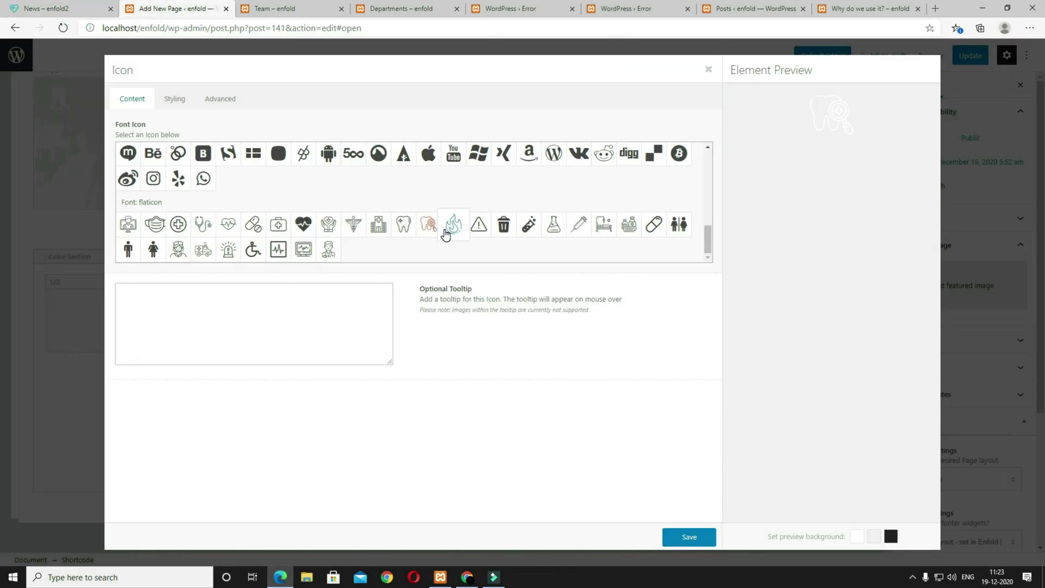
scroll(445, 233, up, 10)
click(311, 202)
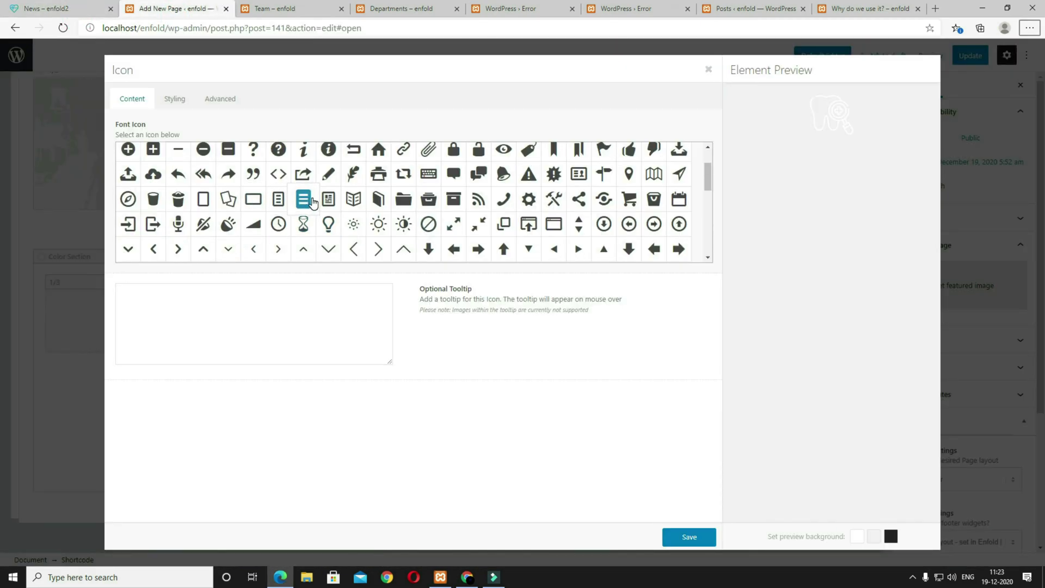
click(678, 537)
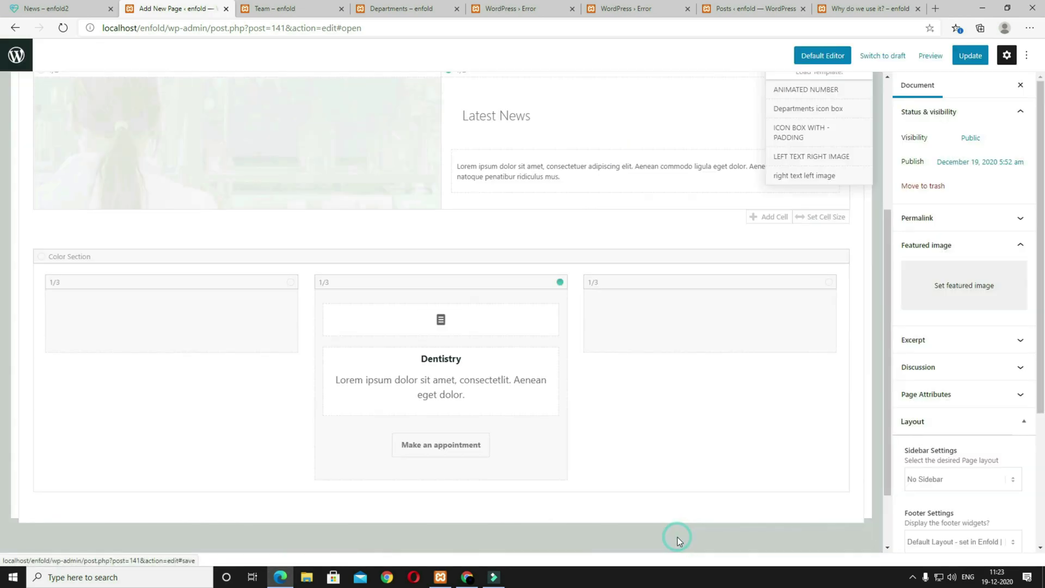
Step: Replace the Dentistry text with the News heading and paragraph
click(495, 397)
click(571, 385)
key(ctrl+a)
text(News Lorem ipsum dolor sit amet, consectetlit. Aenean eget dolor.)
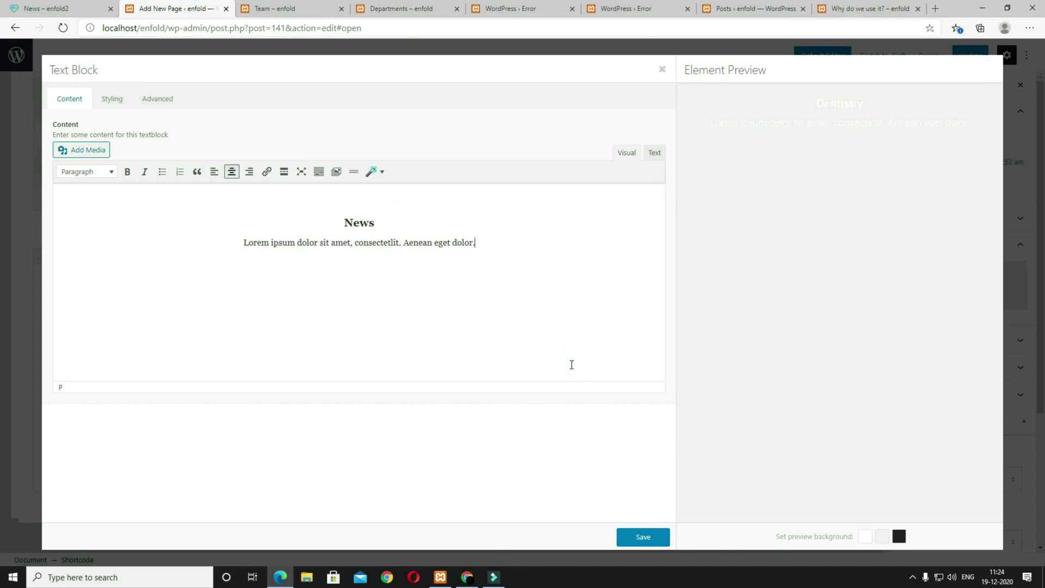
click(643, 537)
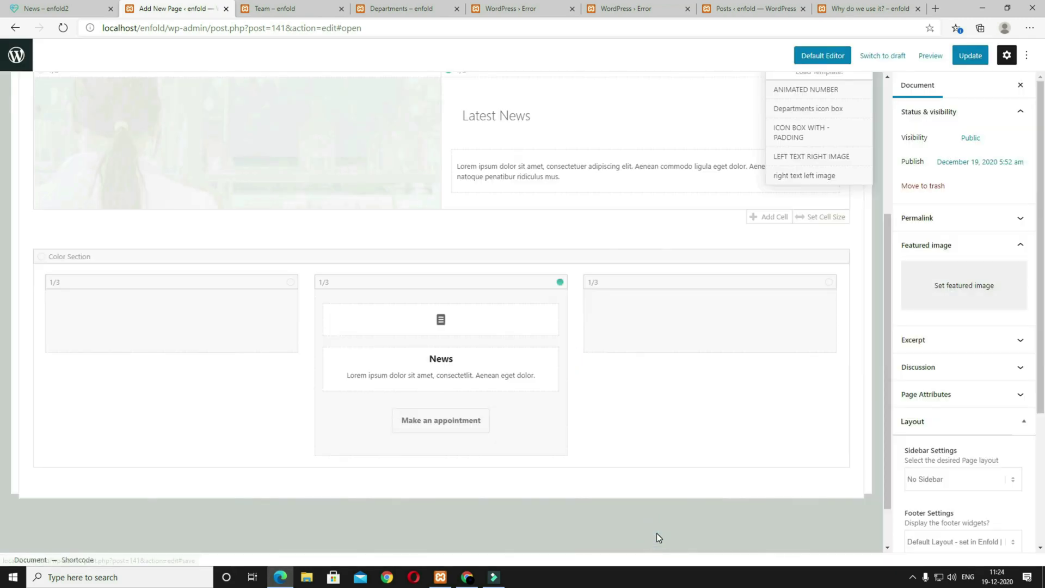
Step: Relabel the 'Make an appointment' button to 'Subscribe Us'
click(541, 433)
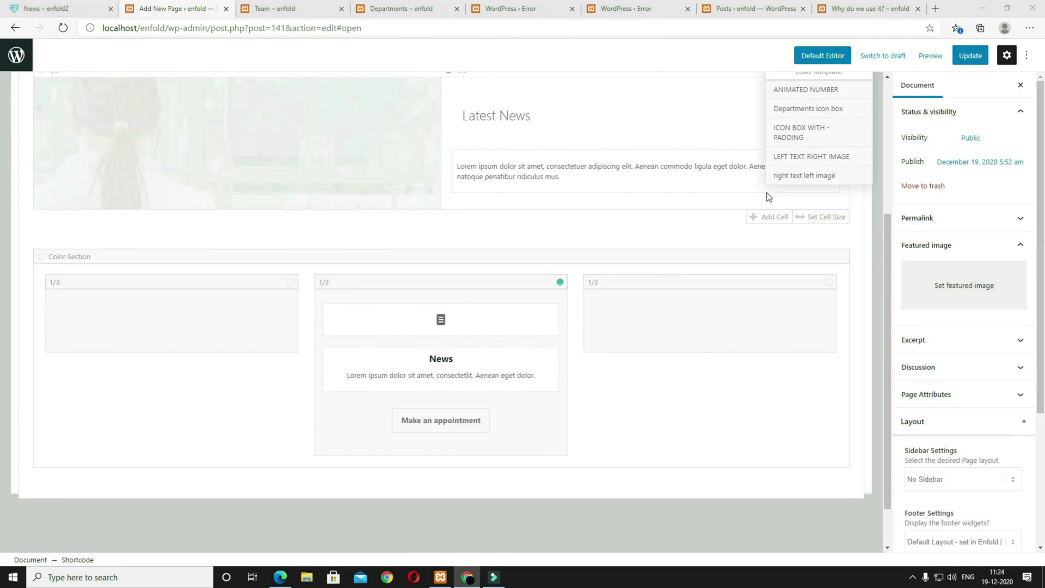
click(514, 424)
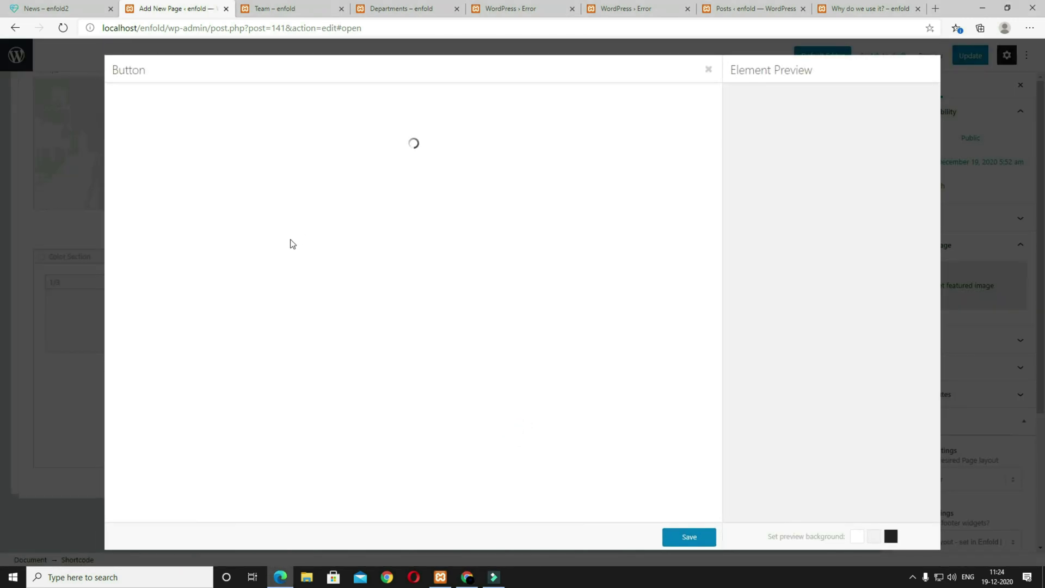
click(256, 177)
triple_click(253, 162)
text(Subscribe Us)
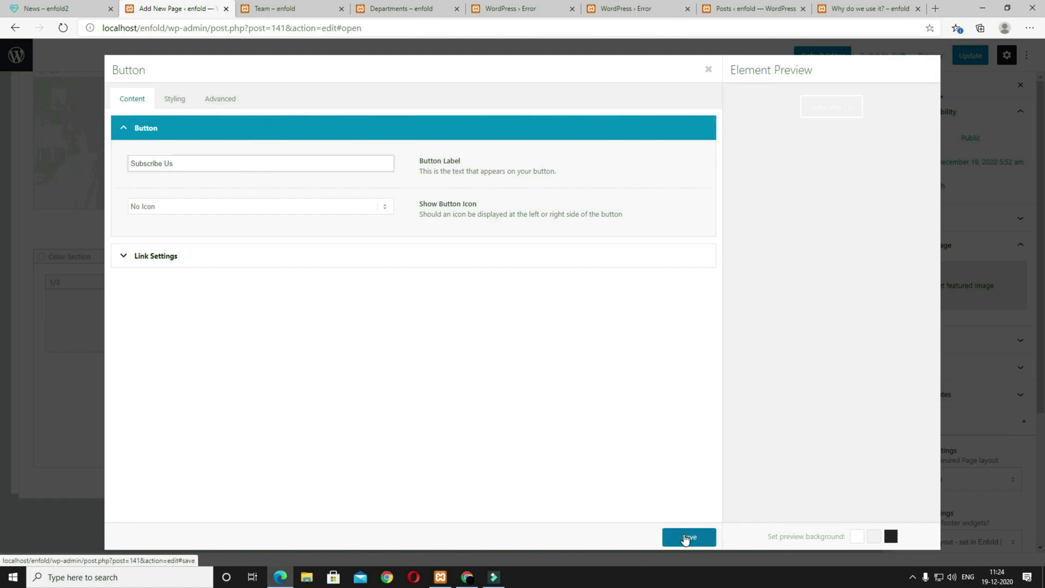
click(686, 536)
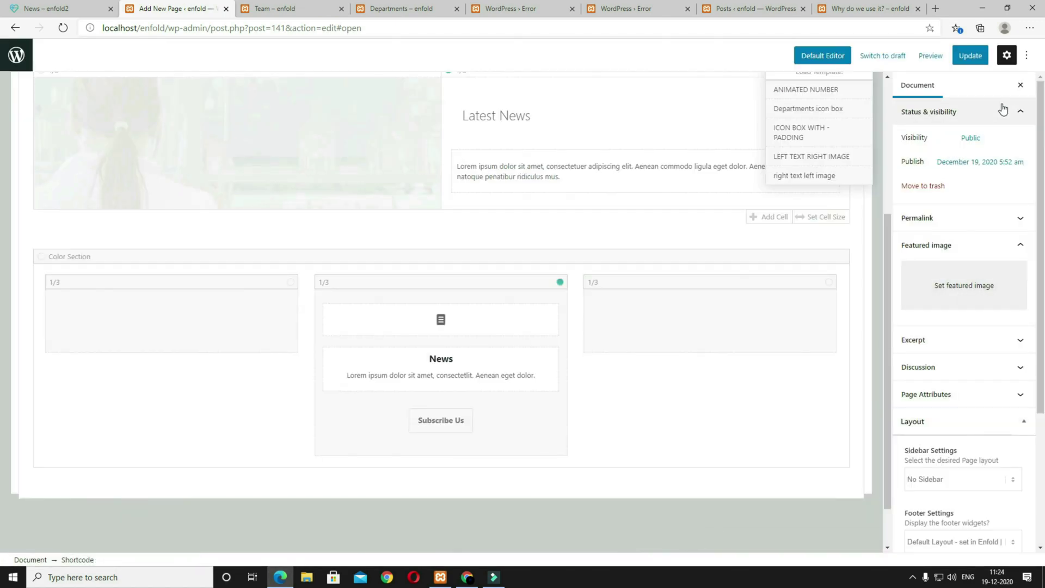
Step: Update the News page and preview it against the original News page
click(970, 56)
click(922, 56)
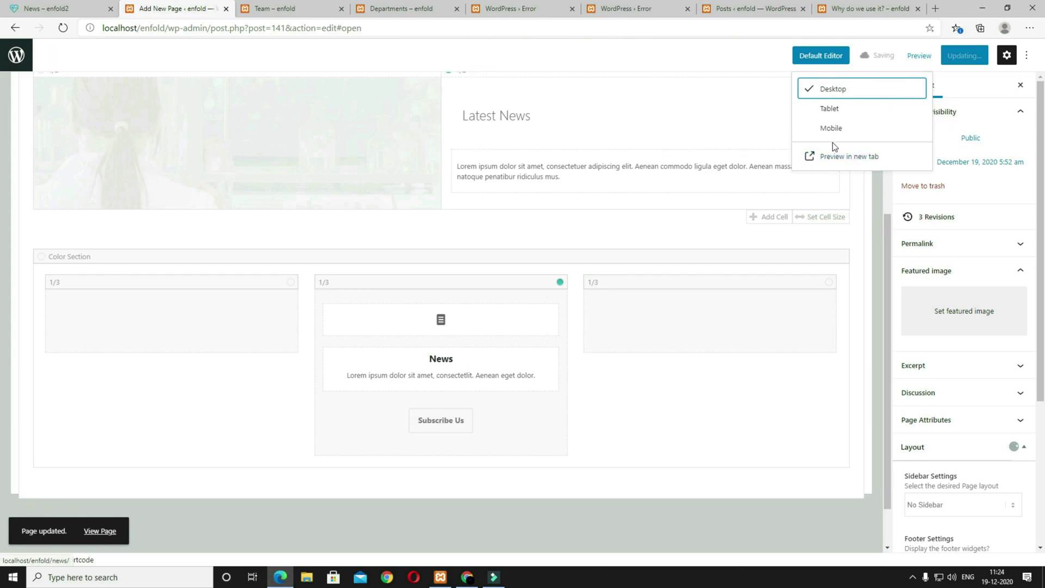
click(840, 157)
scroll(760, 310, down, 1)
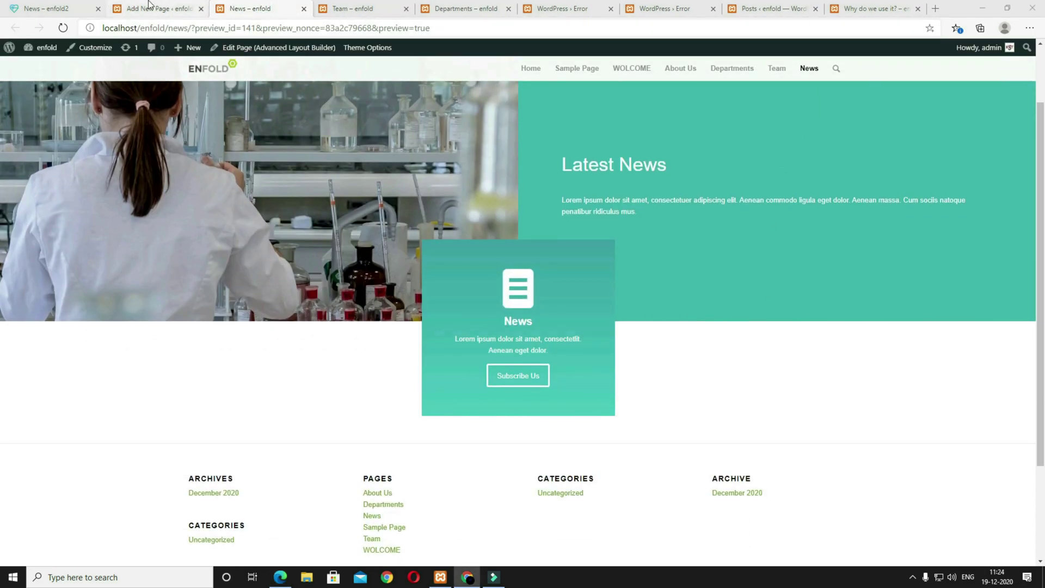
click(68, 9)
scroll(580, 432, down, 5)
click(152, 8)
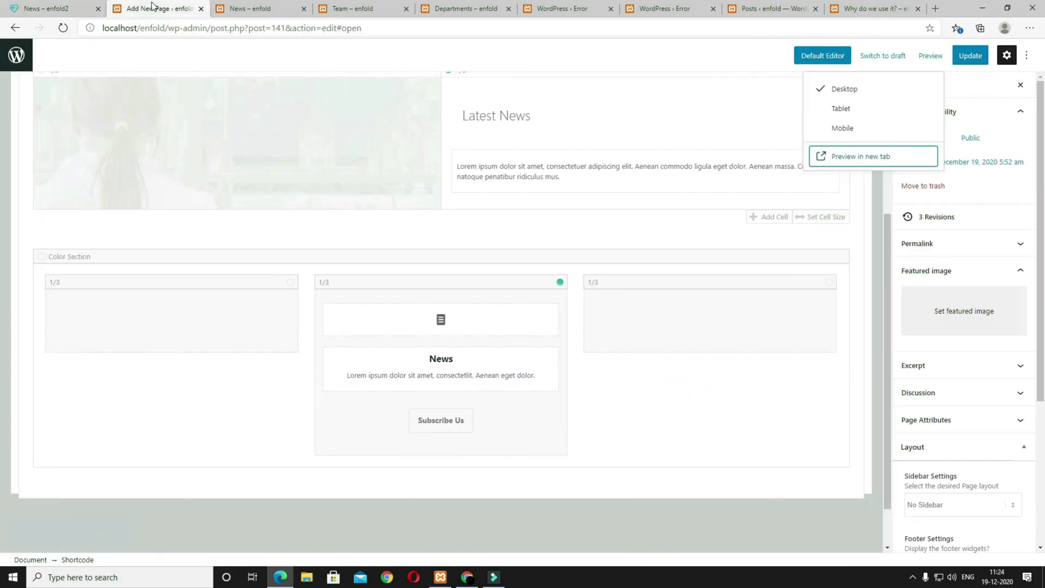
scroll(308, 227, up, 4)
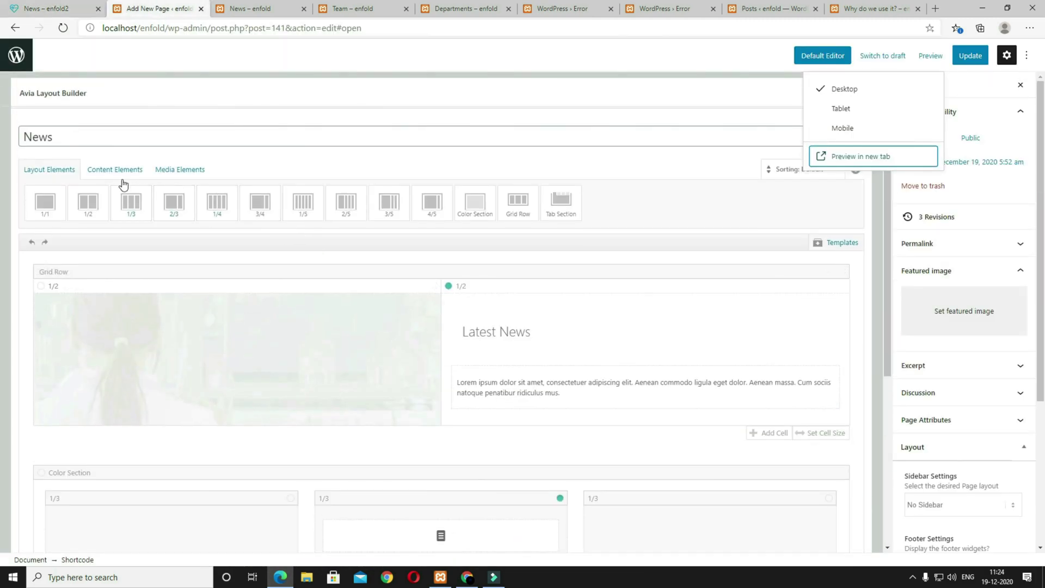
Step: Add a Blog Posts element in Grid Layout showing title, excerpt and read-more link
click(121, 170)
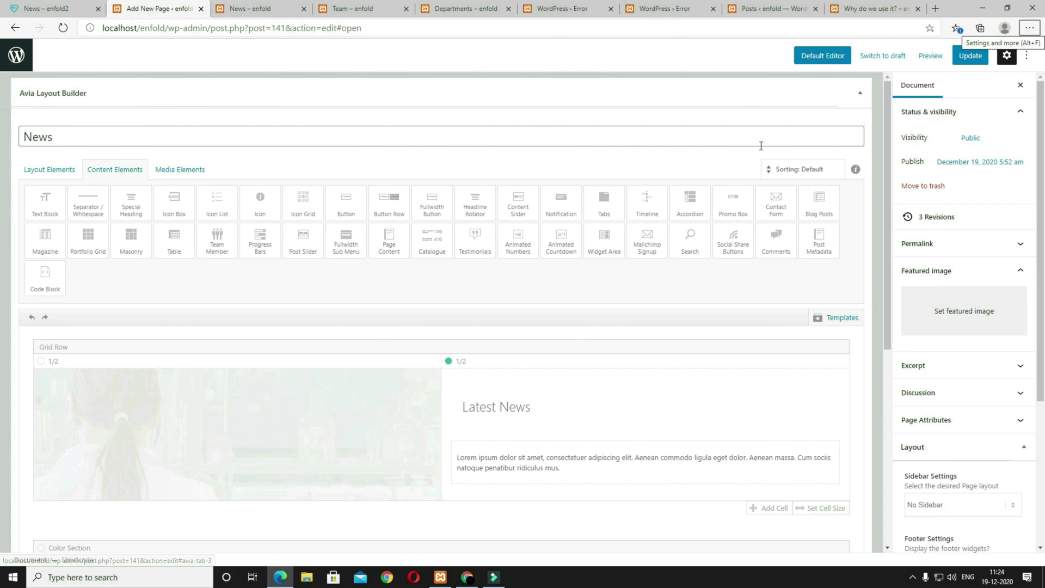
click(819, 216)
click(471, 409)
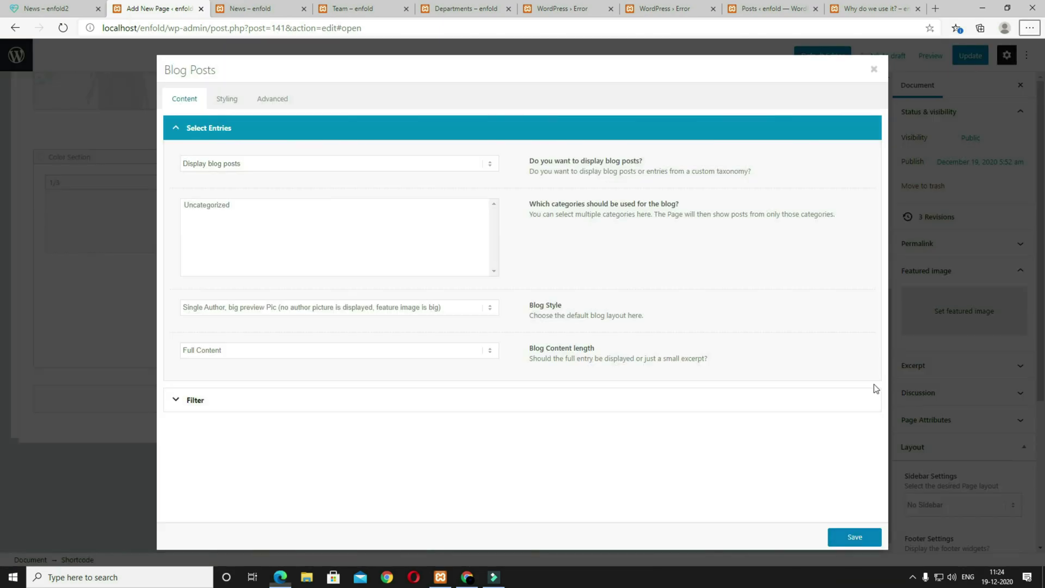
click(451, 310)
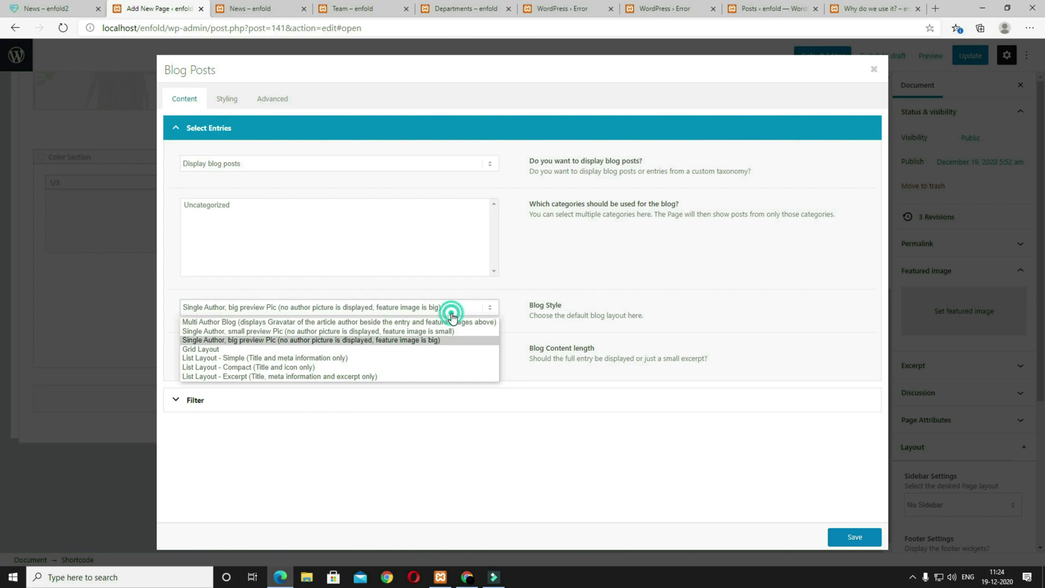
click(442, 348)
click(405, 352)
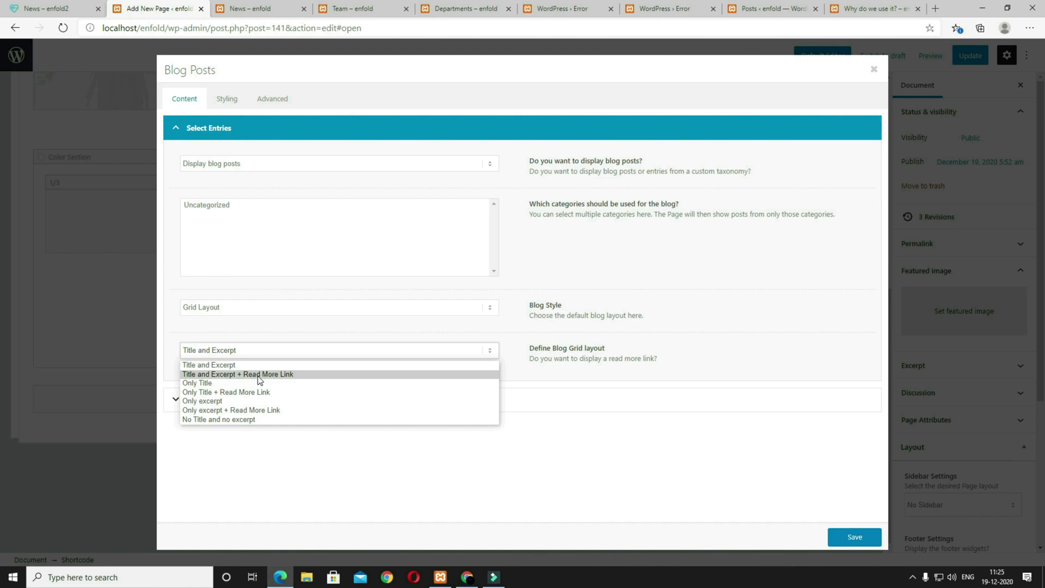
click(289, 375)
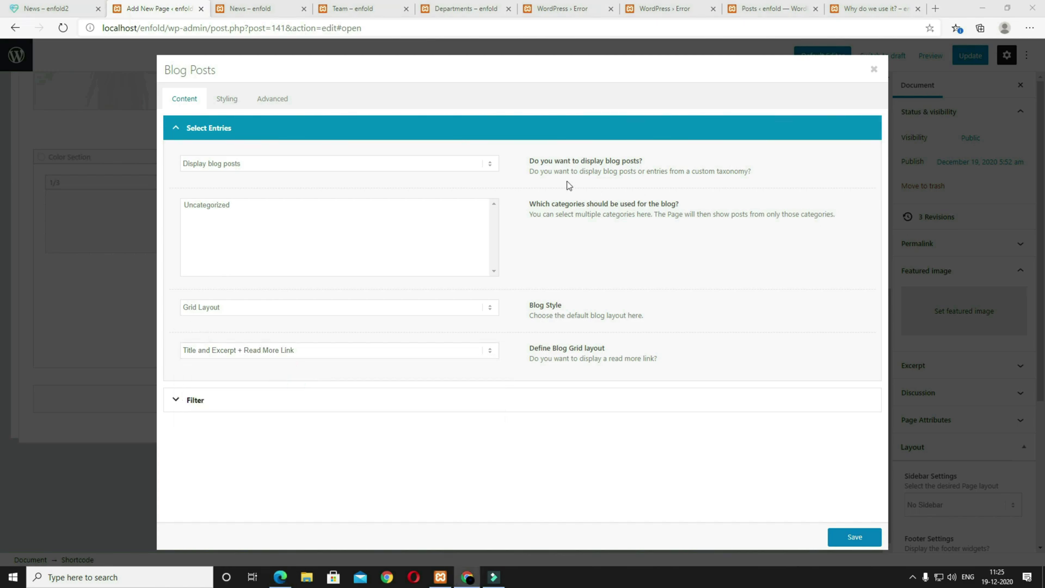
Step: Show six posts per page in the blog grid and save the element
click(235, 105)
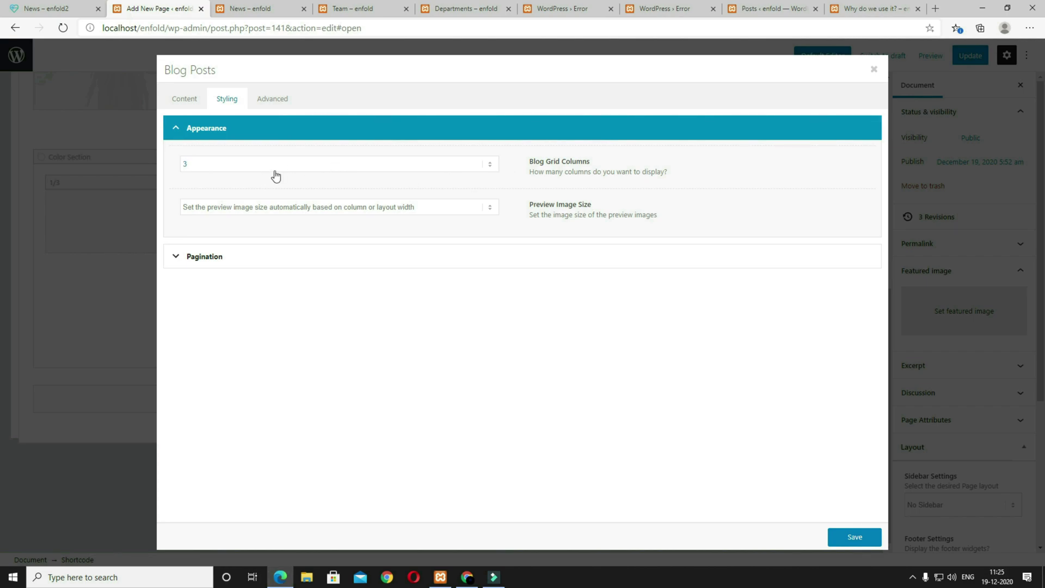
click(231, 261)
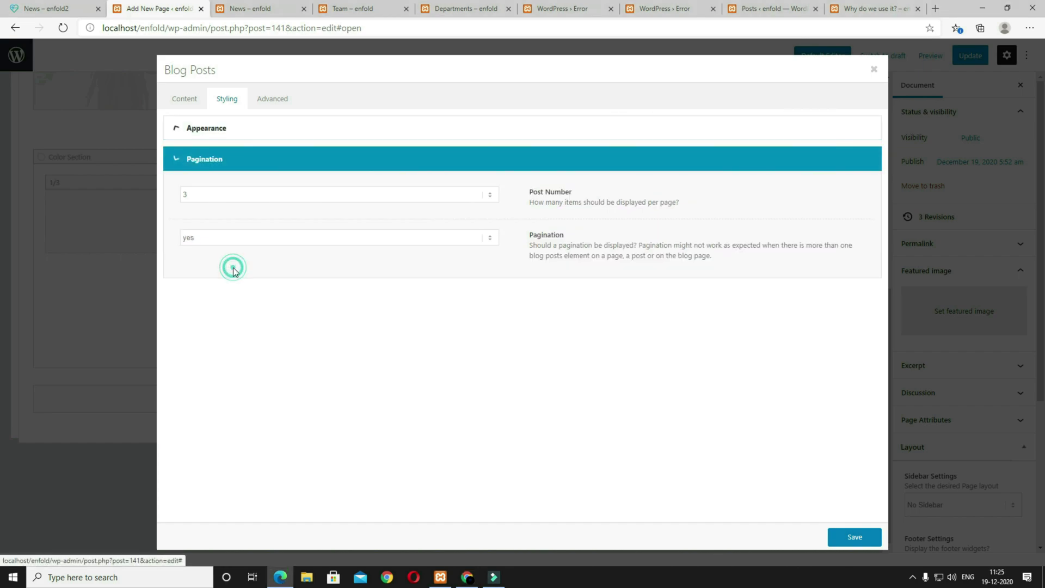
click(235, 196)
click(230, 260)
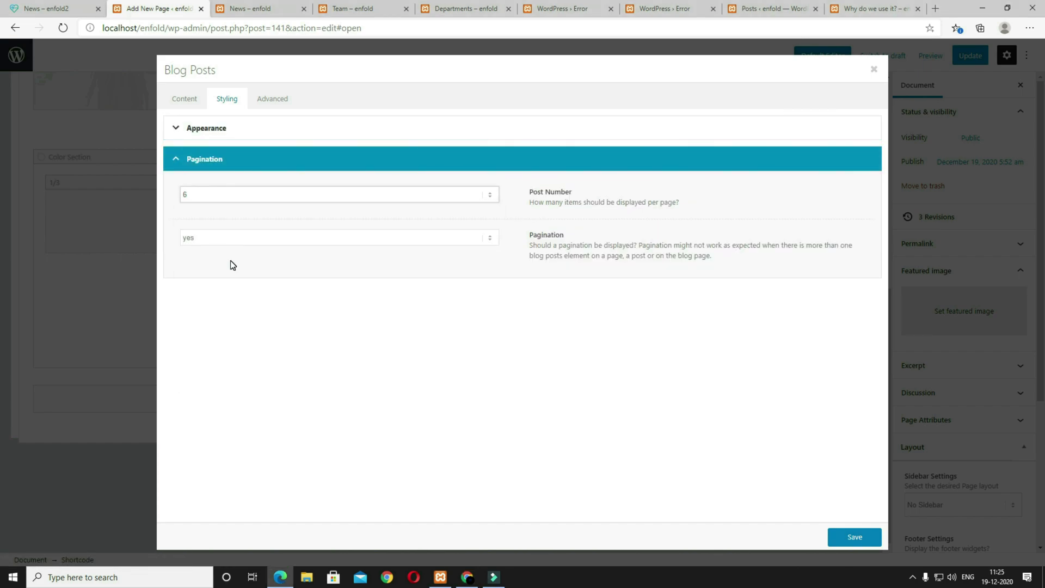
click(854, 537)
Step: Update and preview the News page, check the reference Contact Us page, then save again
click(963, 57)
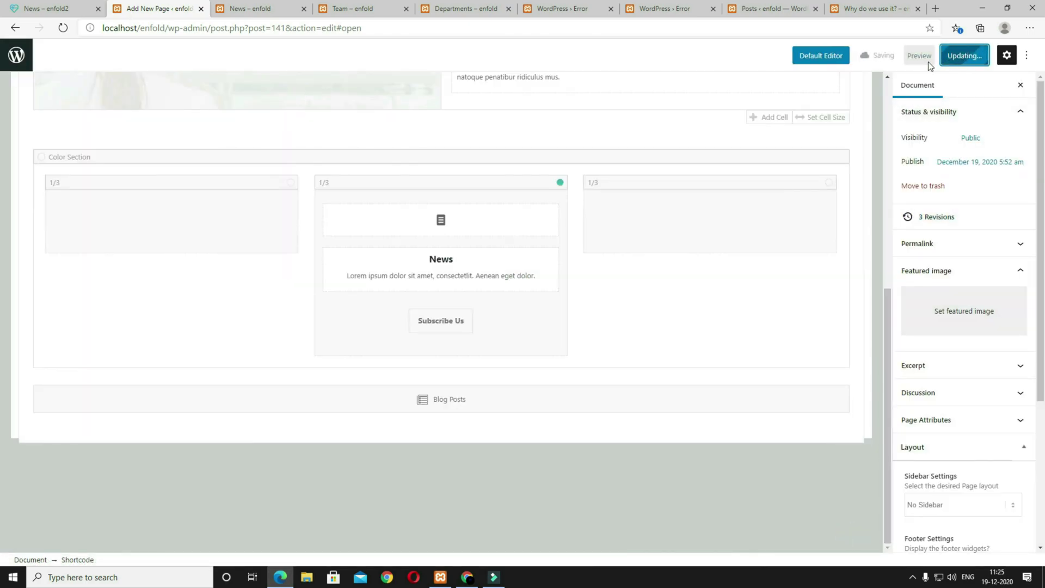
click(930, 57)
scroll(821, 308, down, 3)
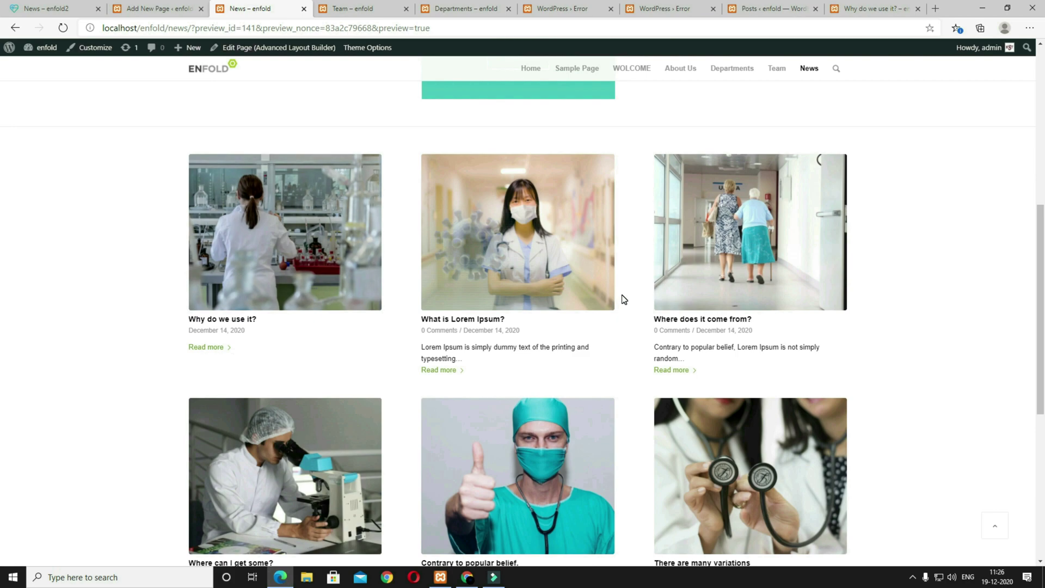
scroll(620, 296, up, 2)
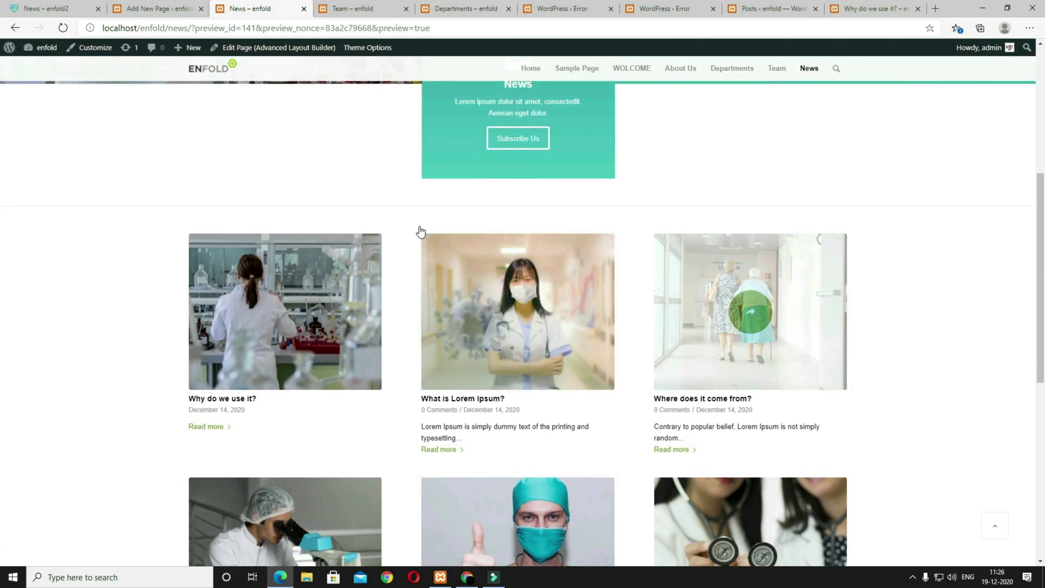
click(46, 8)
click(801, 74)
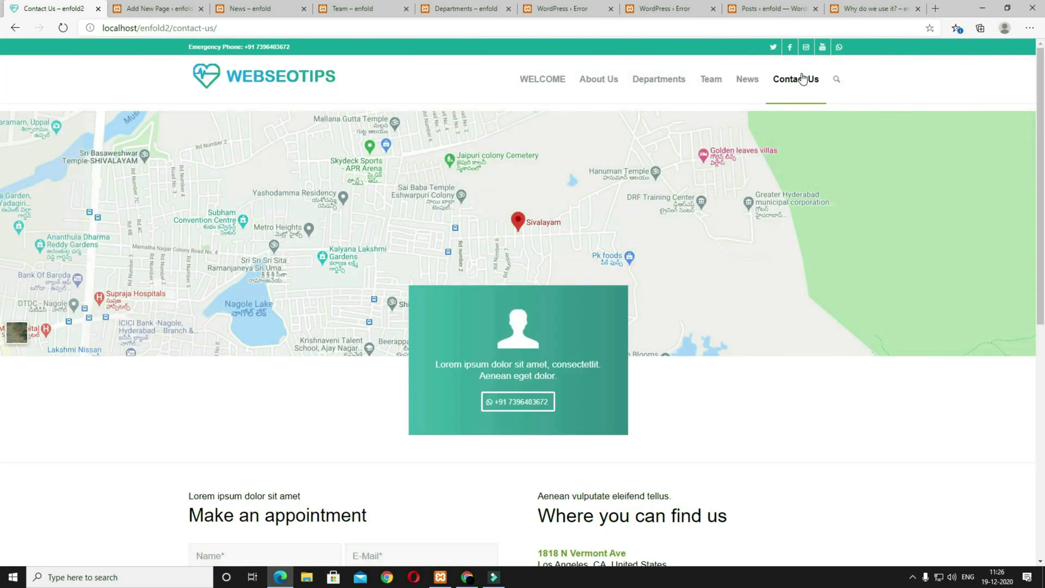
click(152, 9)
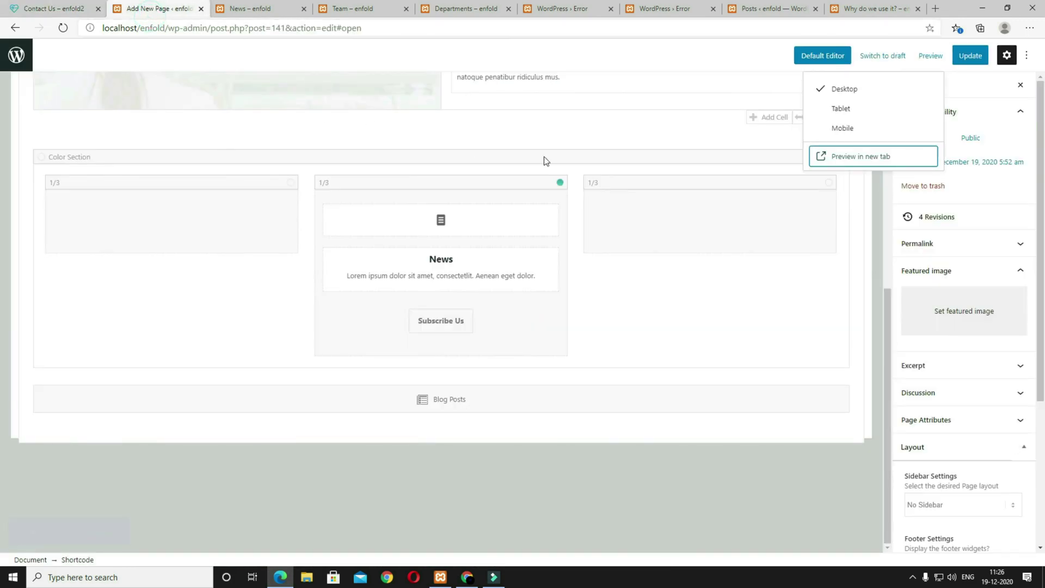
click(970, 57)
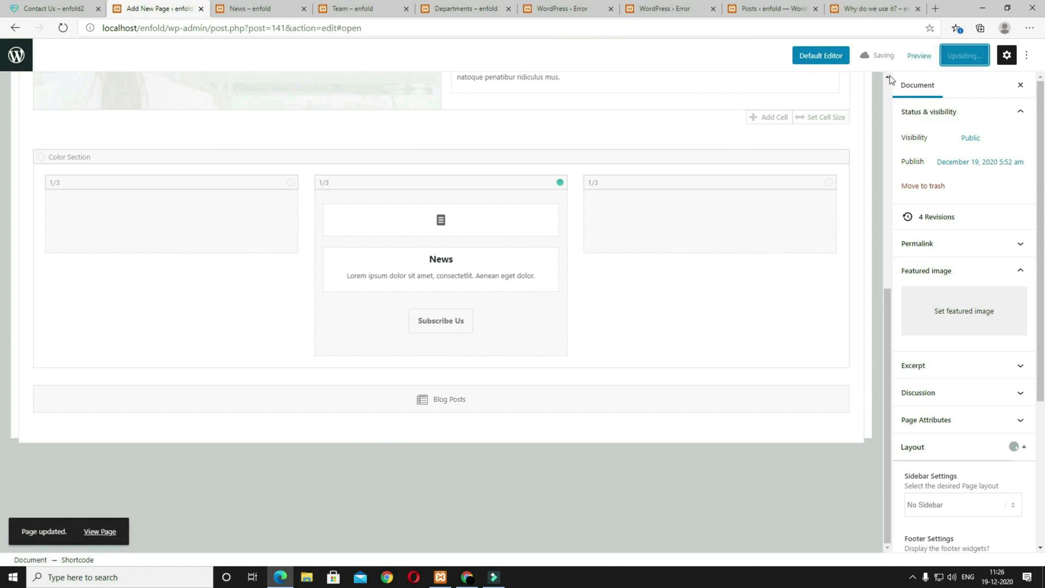
Step: Start a new blank page from the Pages list, ready for its title
click(21, 68)
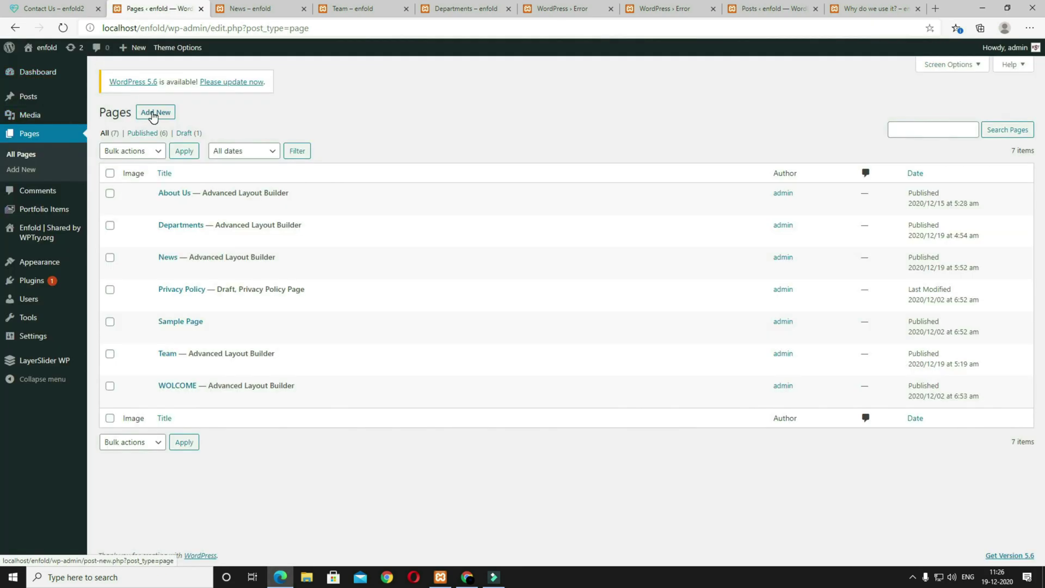
click(154, 113)
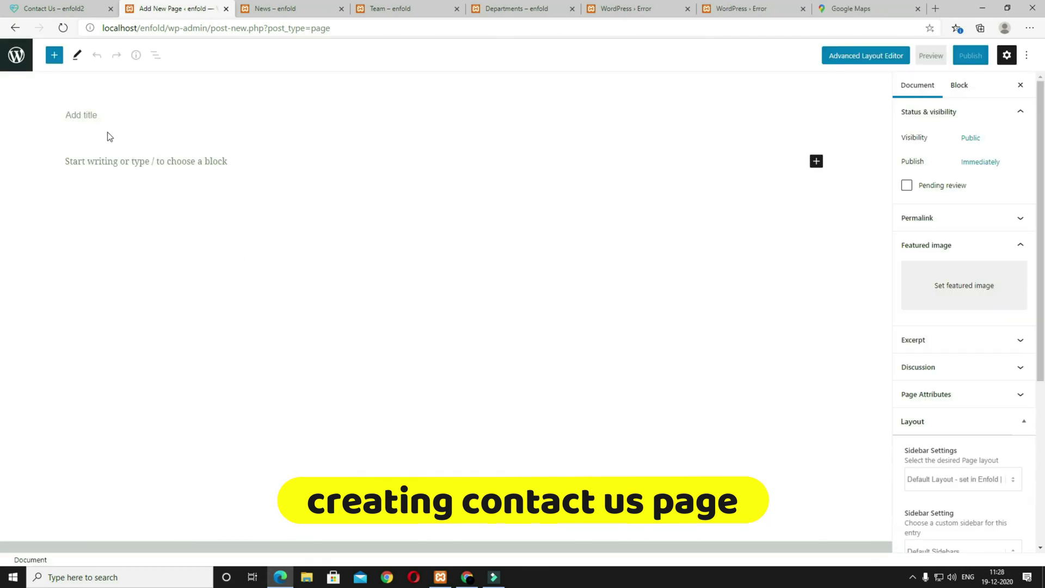
click(96, 116)
Step: Title the page 'Contact Us', choose No Sidebar, and publish it
text(Contact Us)
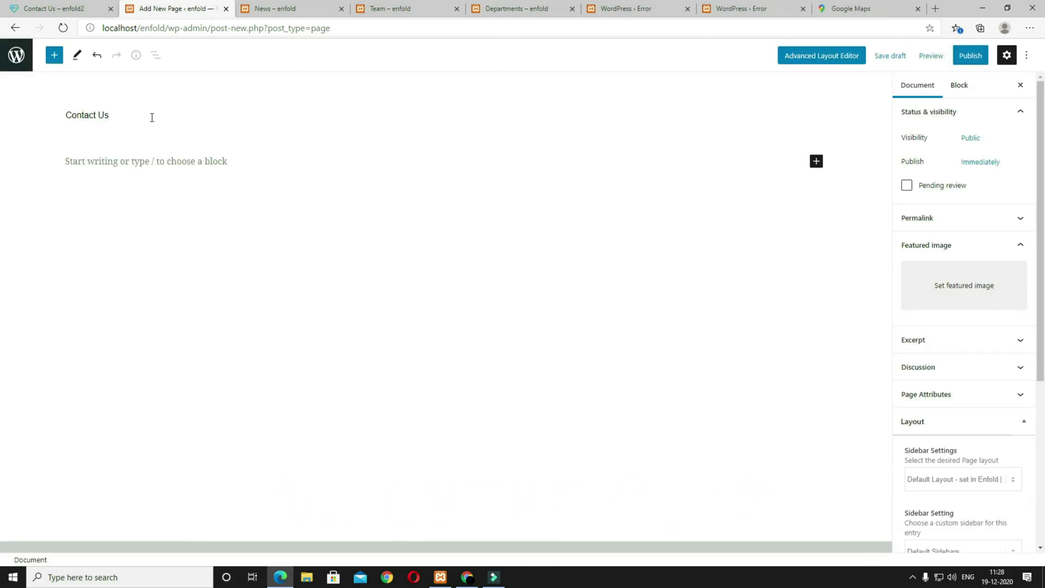
click(952, 476)
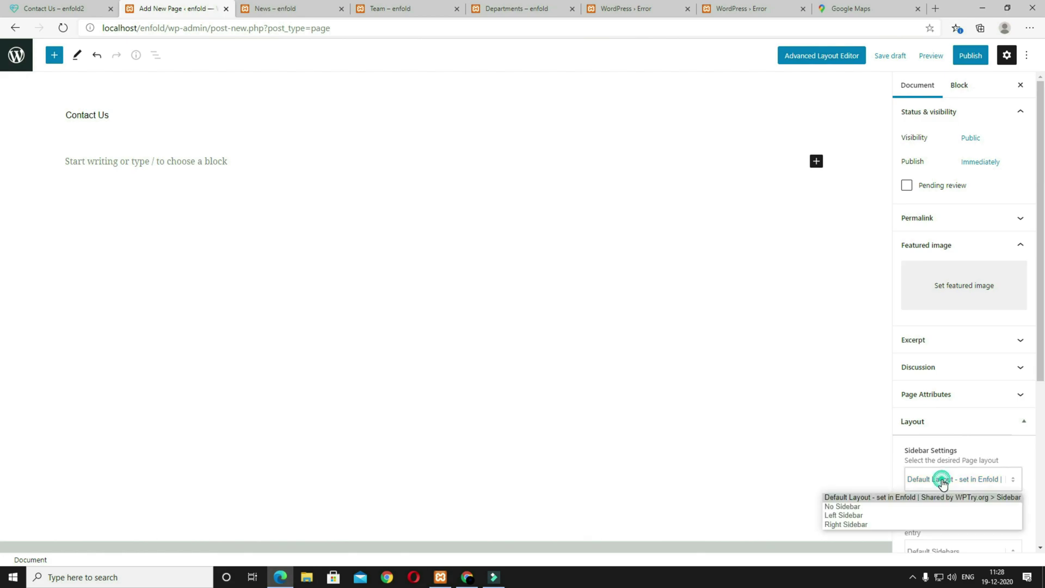
click(872, 507)
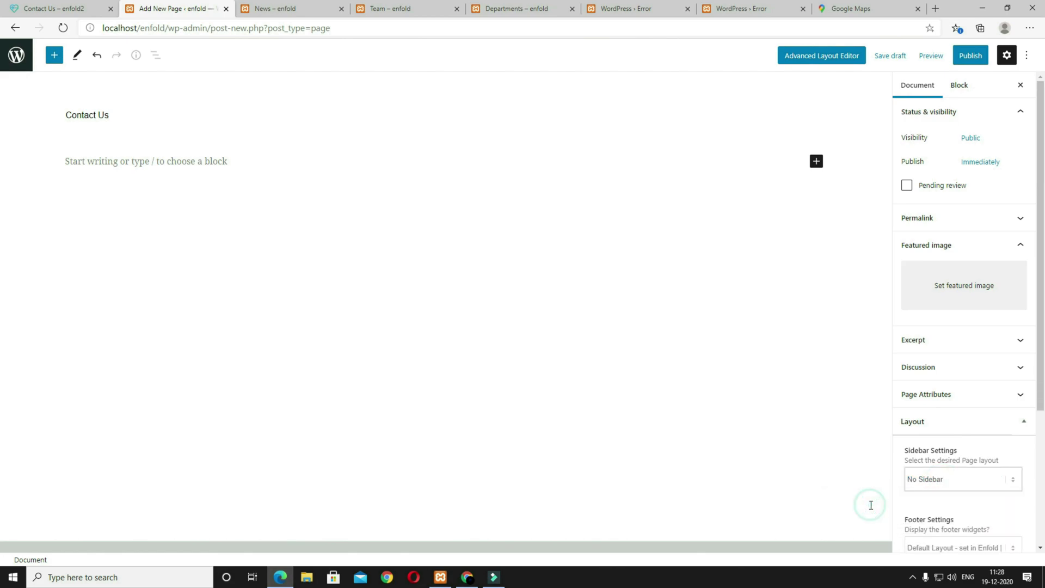
click(969, 56)
click(963, 57)
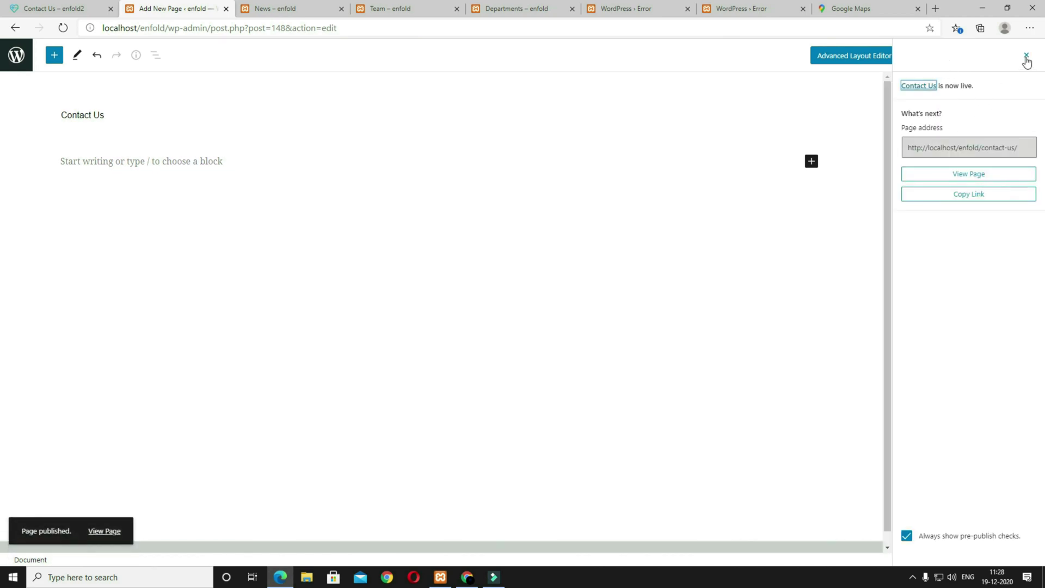
click(1026, 57)
Step: In the Avia Layout Builder, add a Grid Row and delete its right cell
click(816, 59)
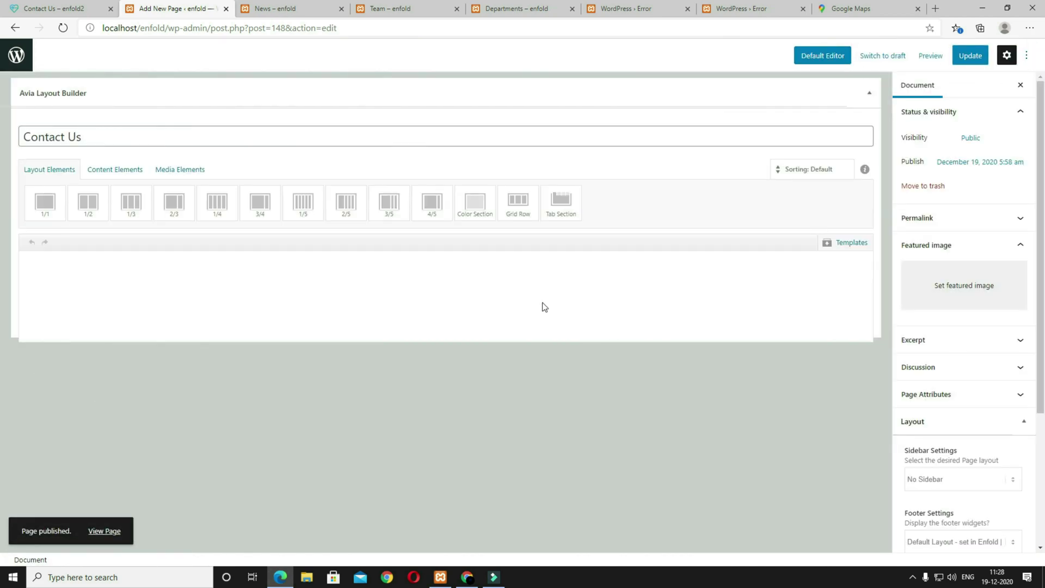
click(517, 201)
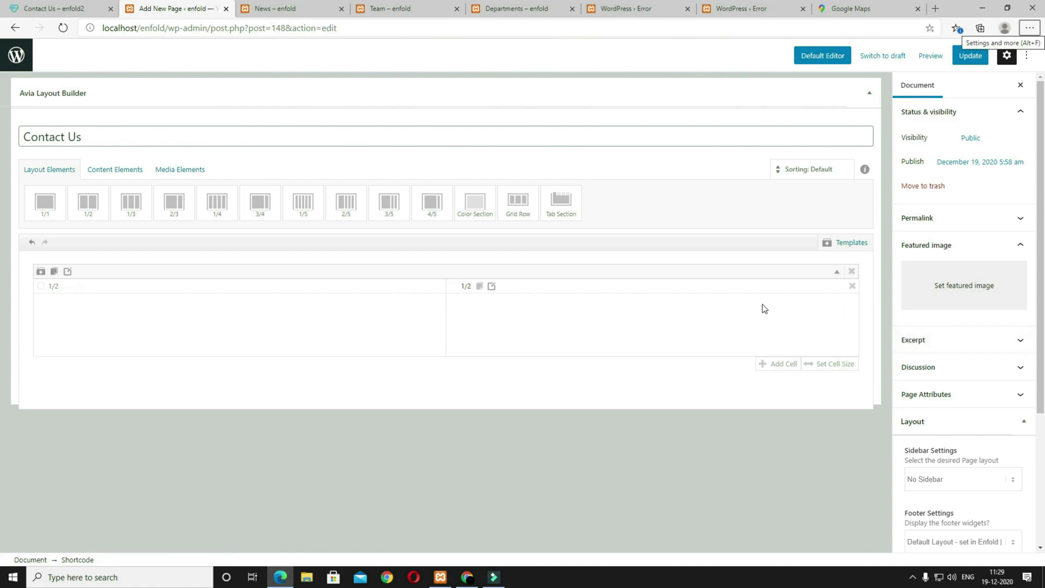
click(850, 287)
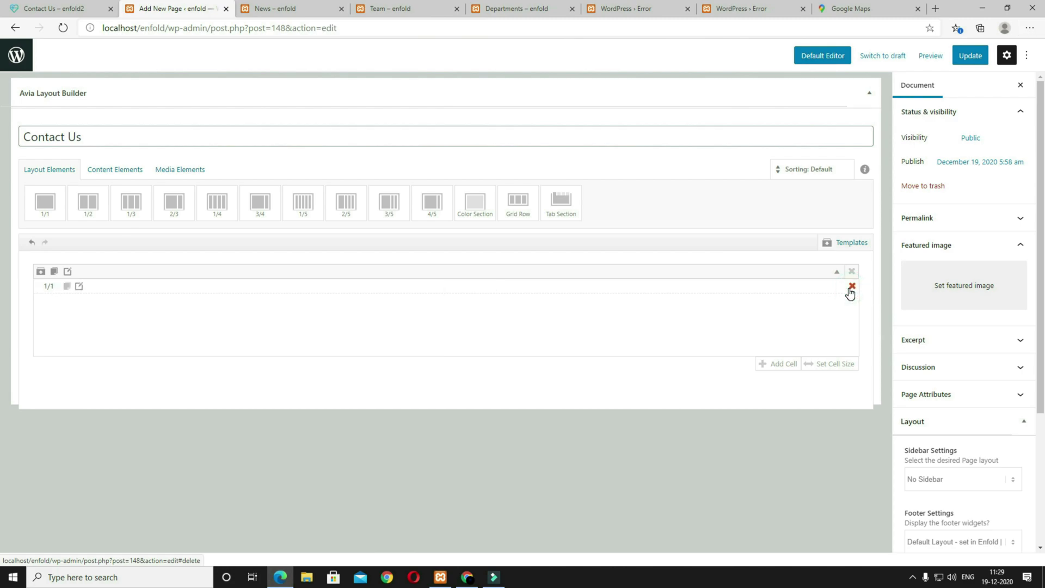
Step: Drag a Text Block into the grid row's single cell
click(111, 179)
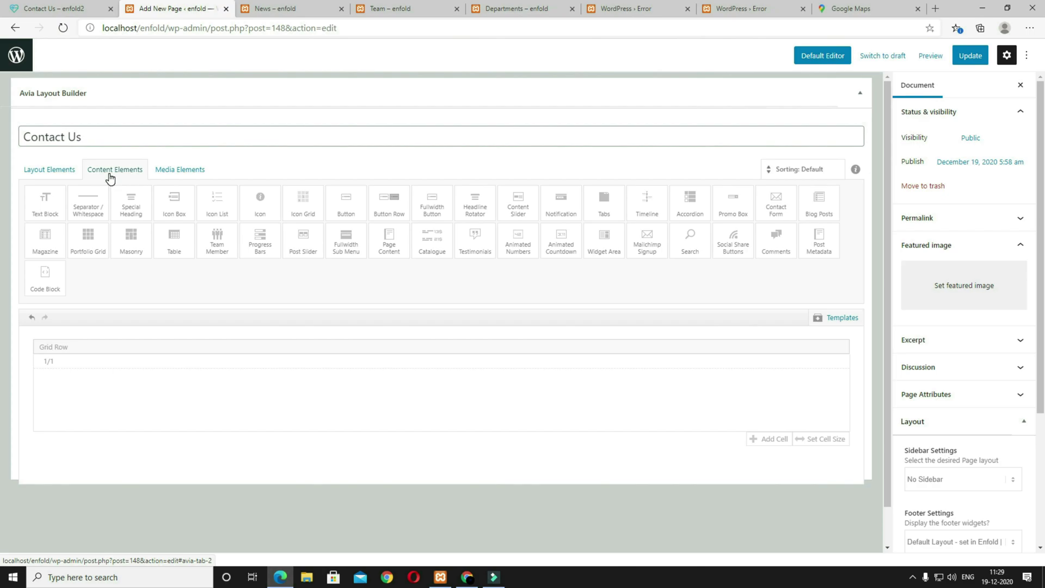
click(54, 8)
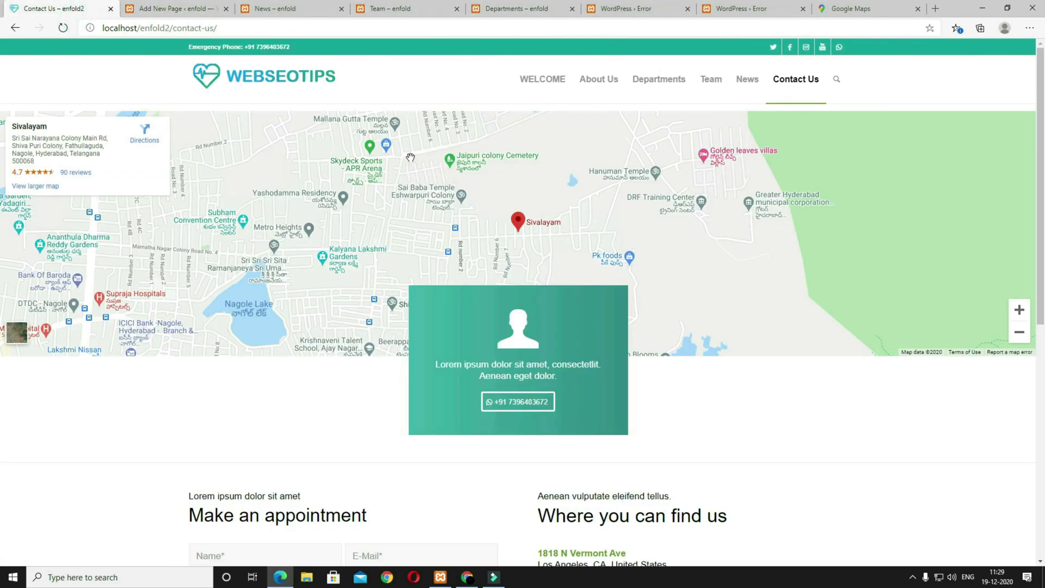
click(173, 8)
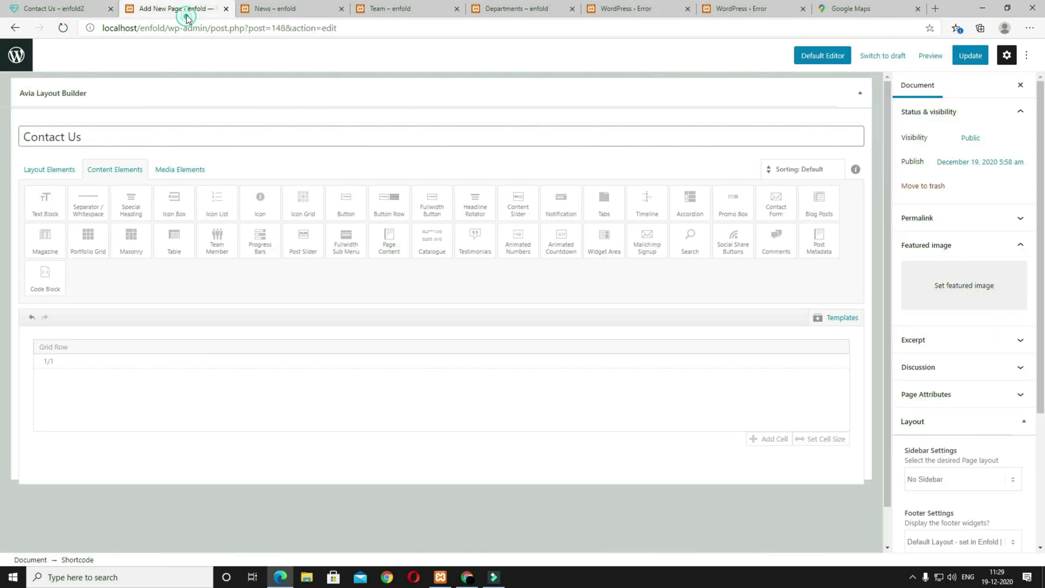
click(55, 205)
drag(193, 464, 182, 399)
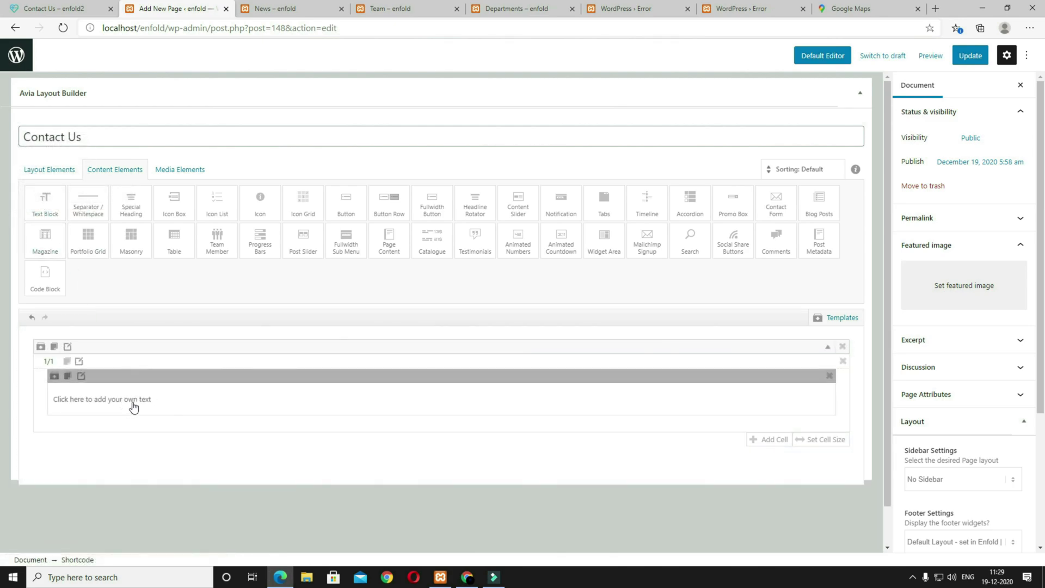
Step: In the Text Block's Text view, delete the placeholder text
click(209, 401)
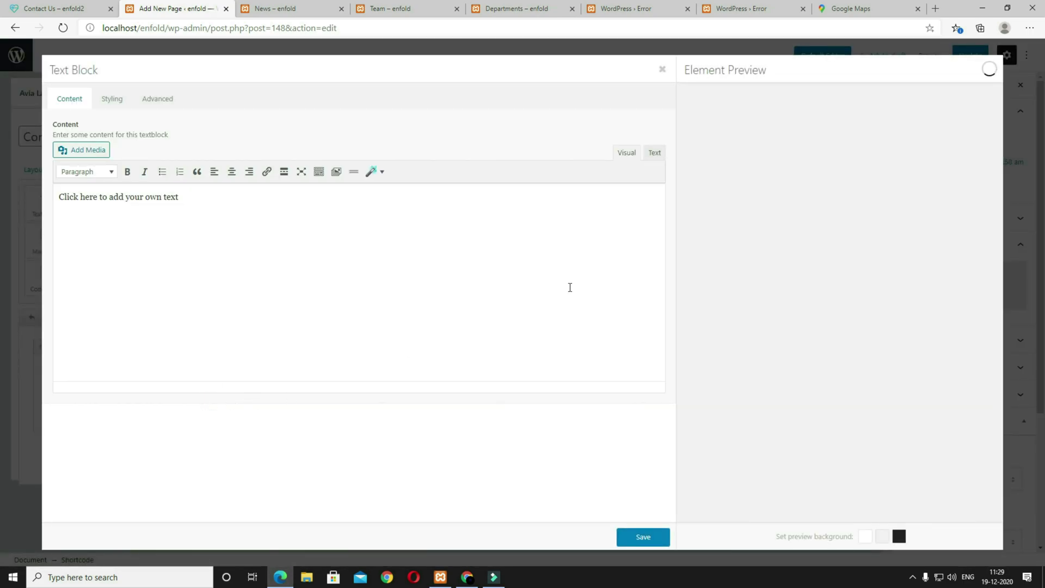
click(655, 155)
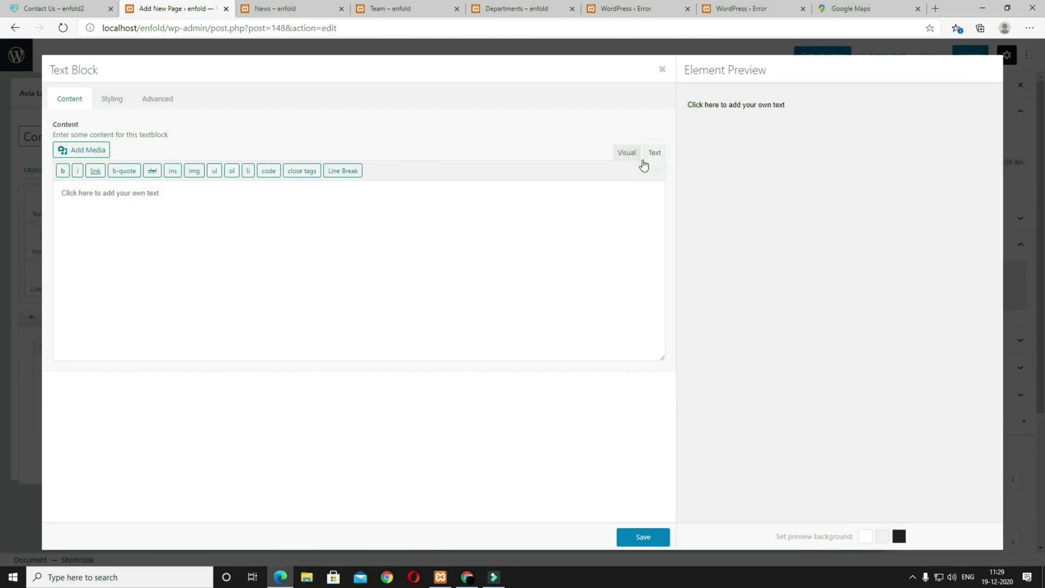
triple_click(193, 204)
key(BackSpace)
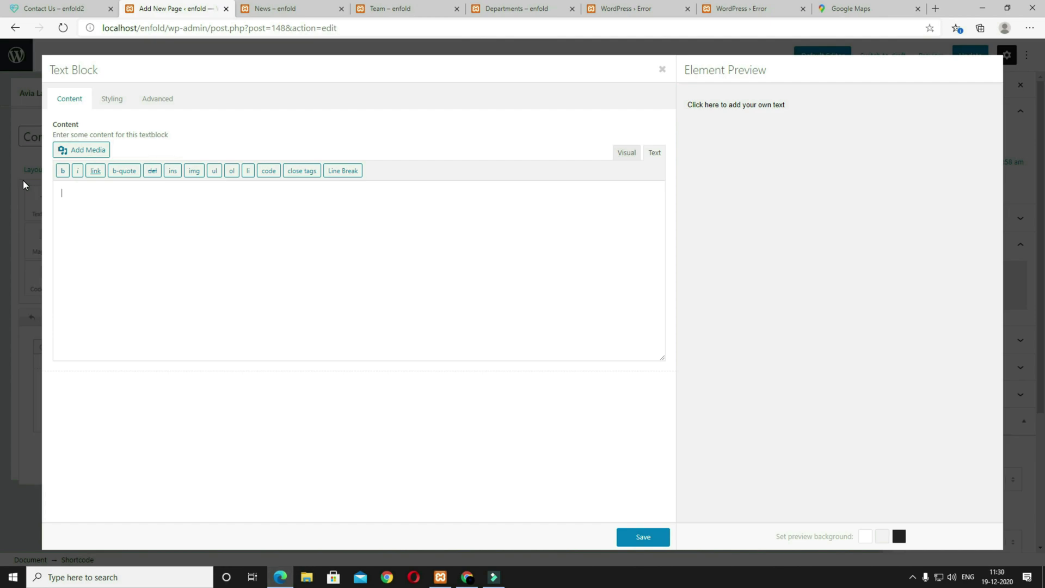
click(872, 12)
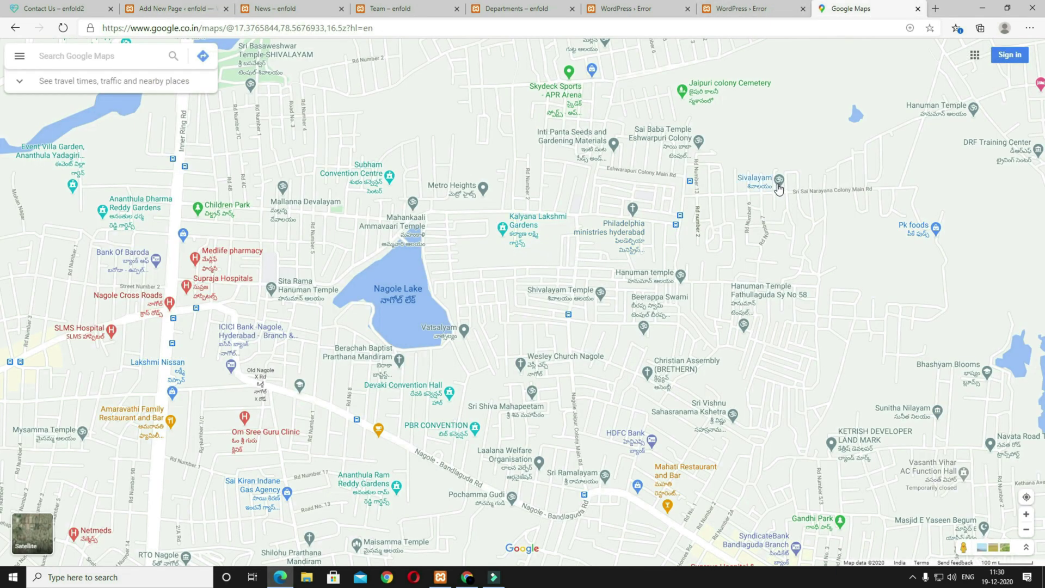
Step: Copy the Google Maps 'Embed a map' HTML for the Sivalayam temple
mouse_move(773, 185)
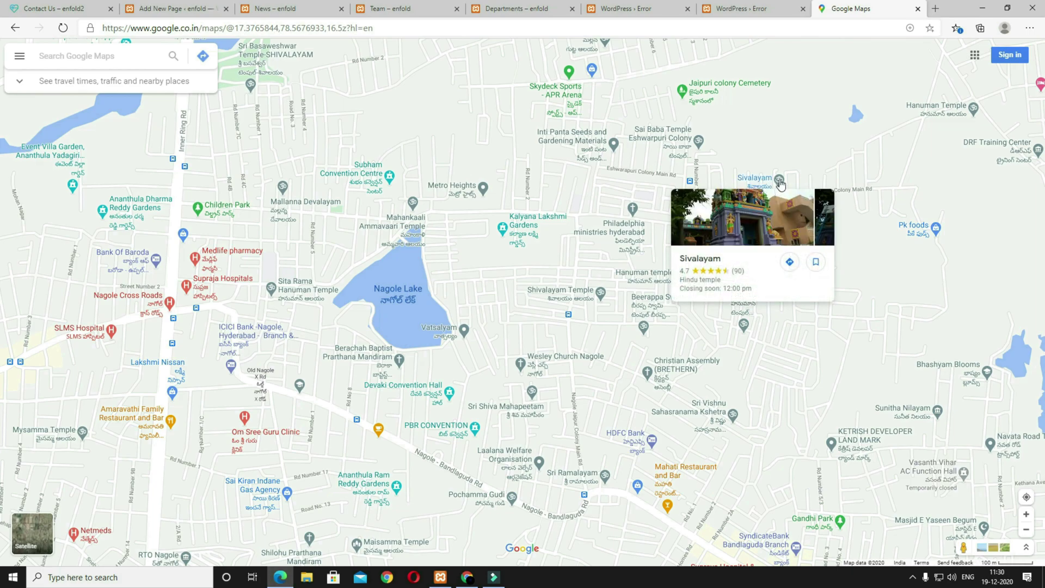
click(780, 182)
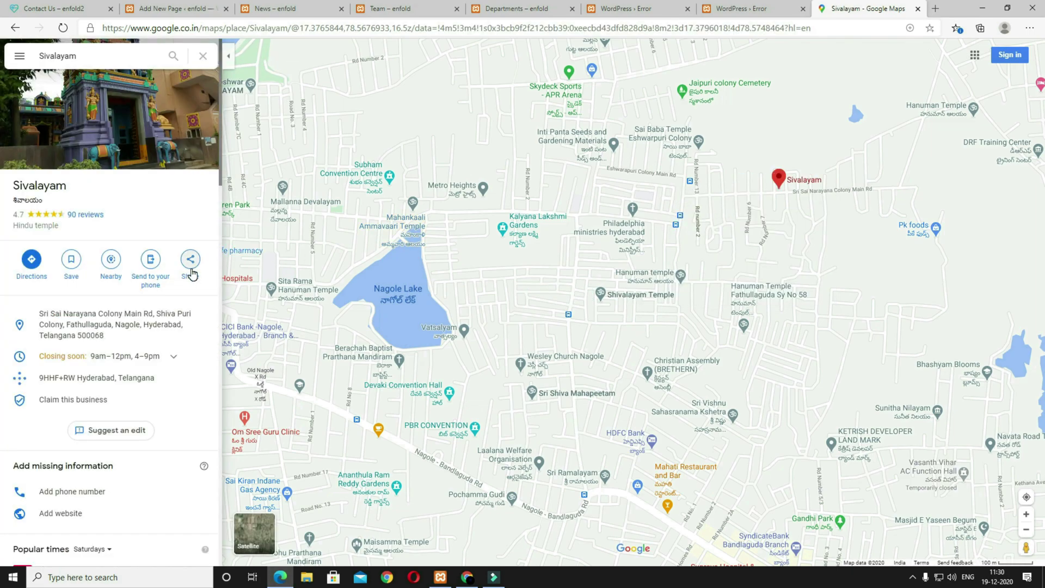
click(190, 261)
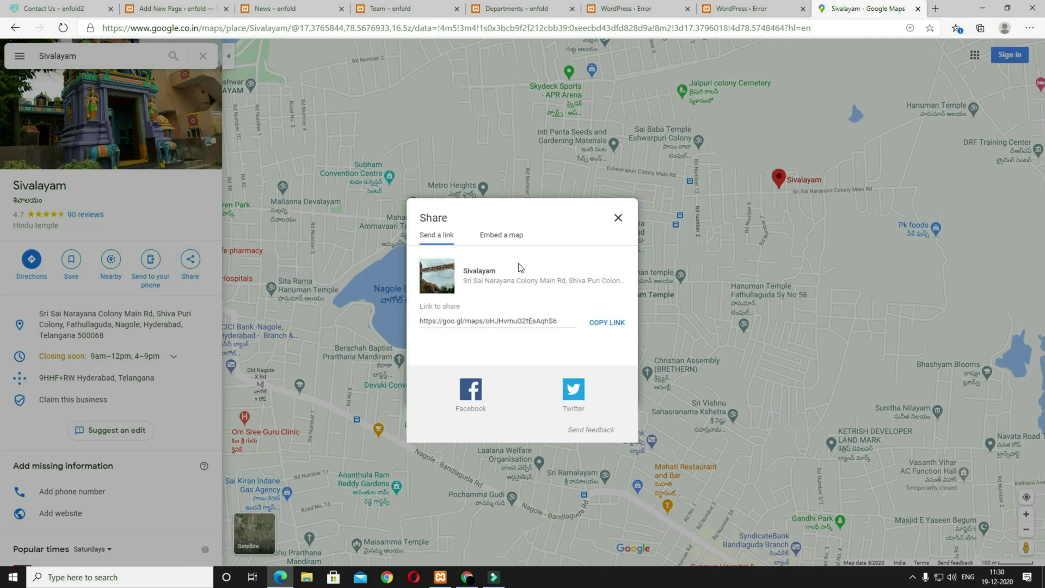
click(508, 239)
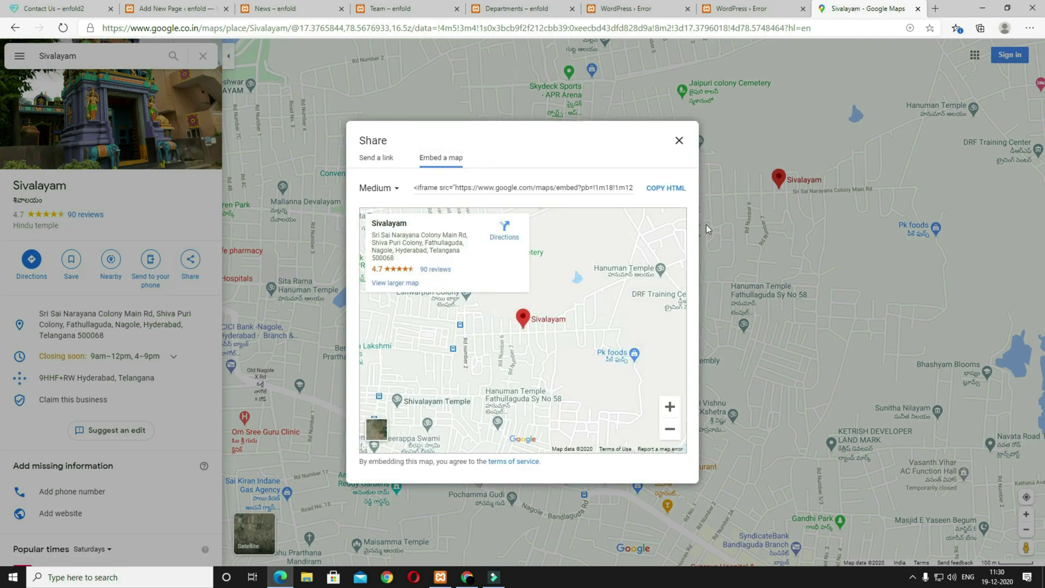
click(665, 190)
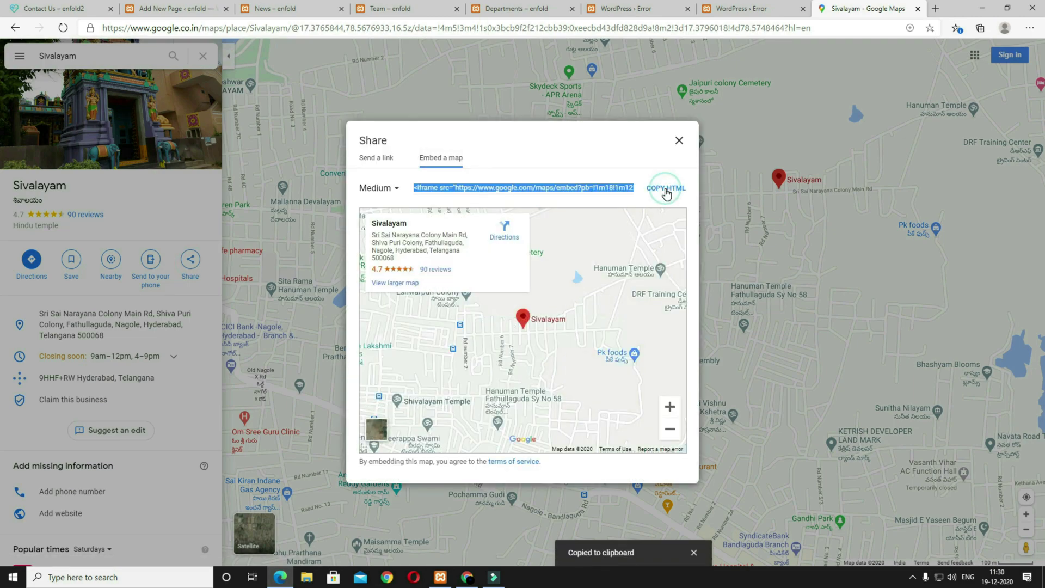
click(174, 8)
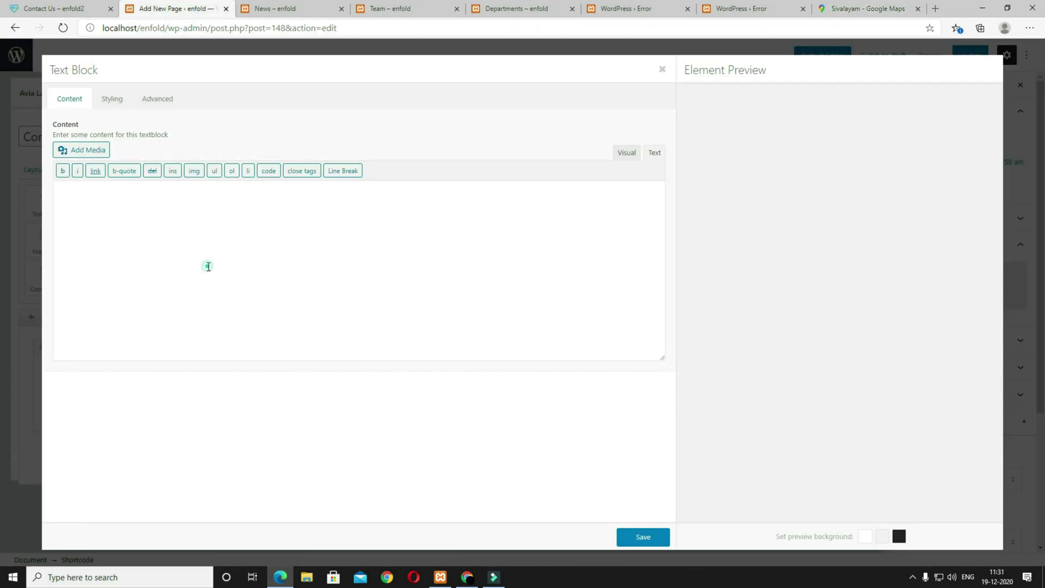
Step: Paste the Sivalayam embed code with width 100% and height 550, save, and update the page
key(ctrl+v)
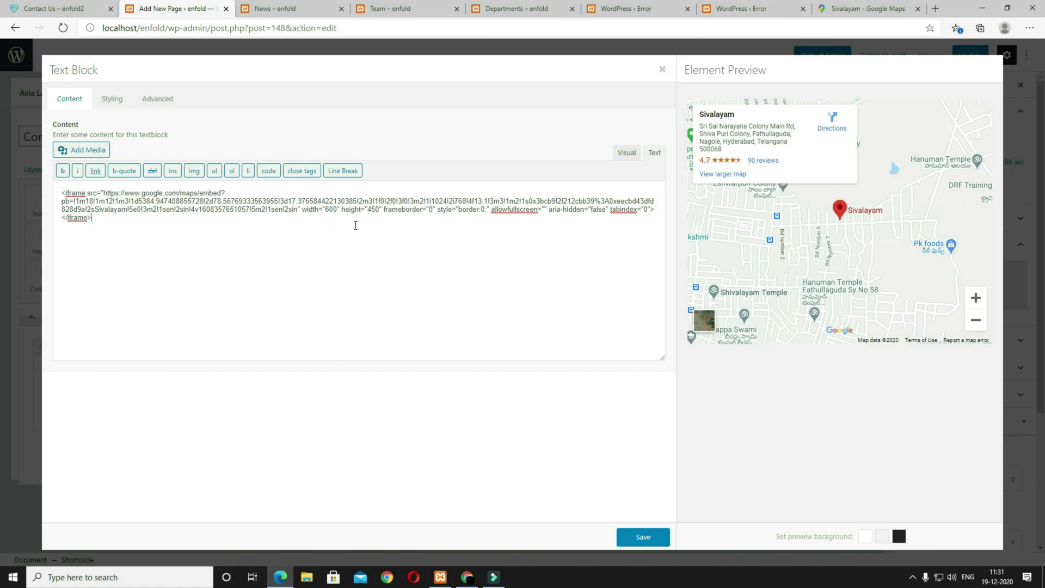
text(100)
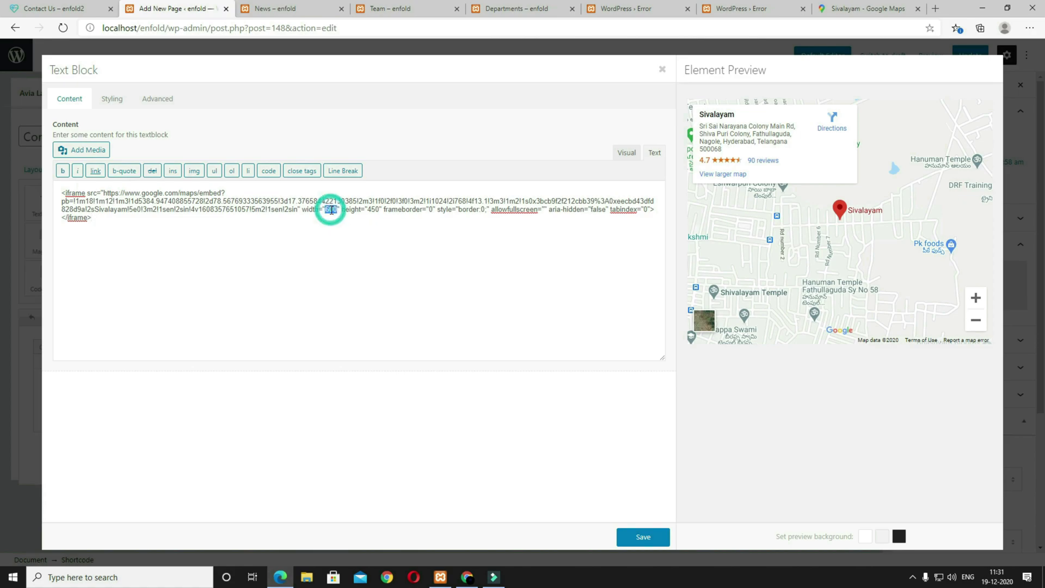
text(%)
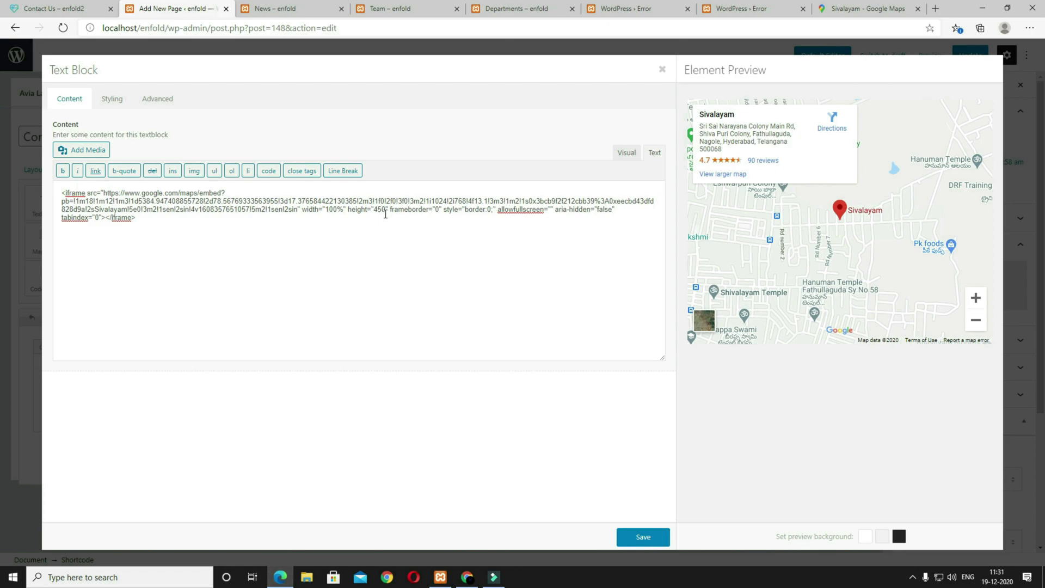
key(BackSpace)
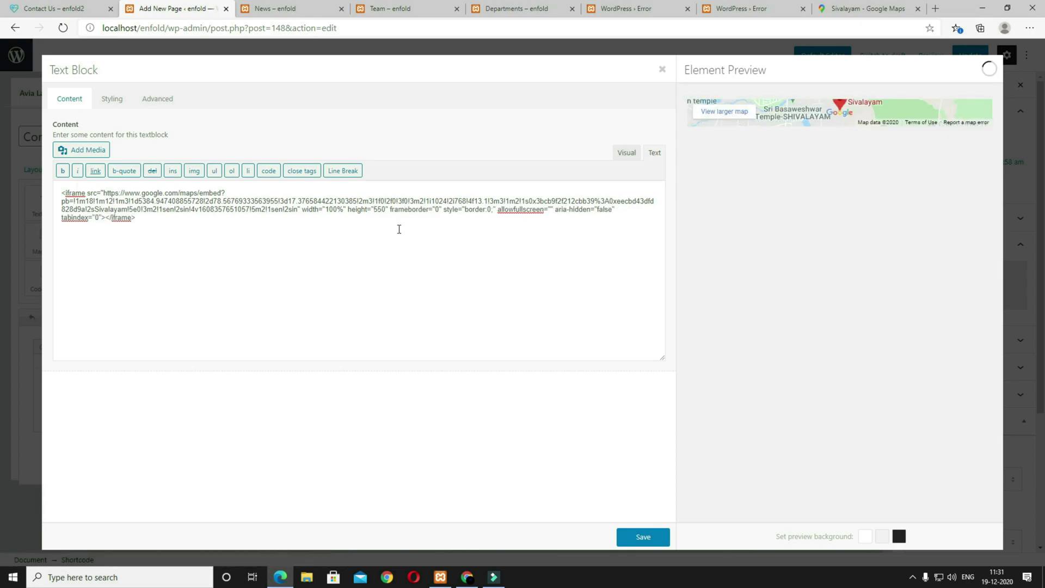
text(5)
click(648, 537)
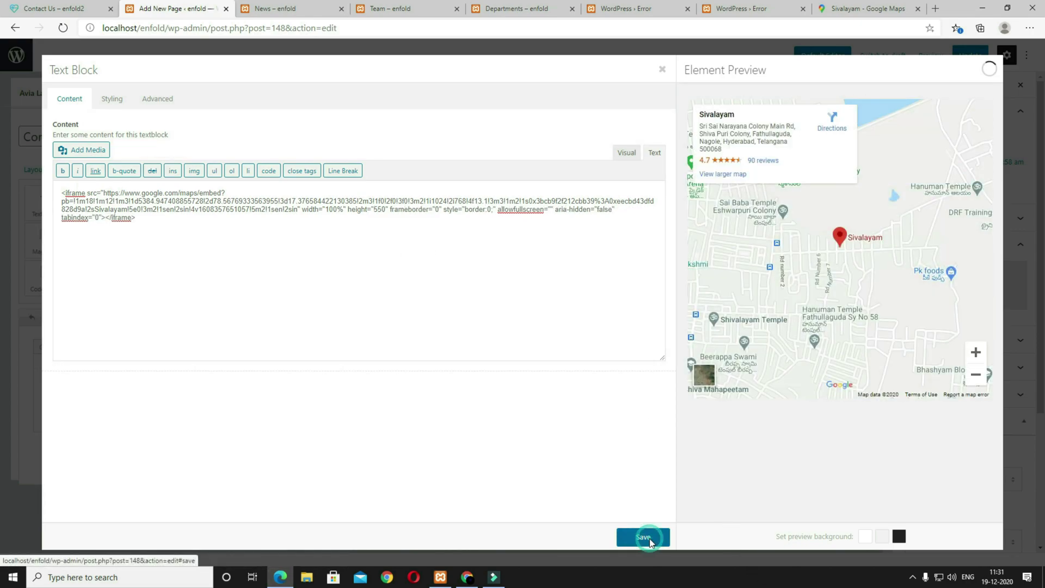
click(975, 59)
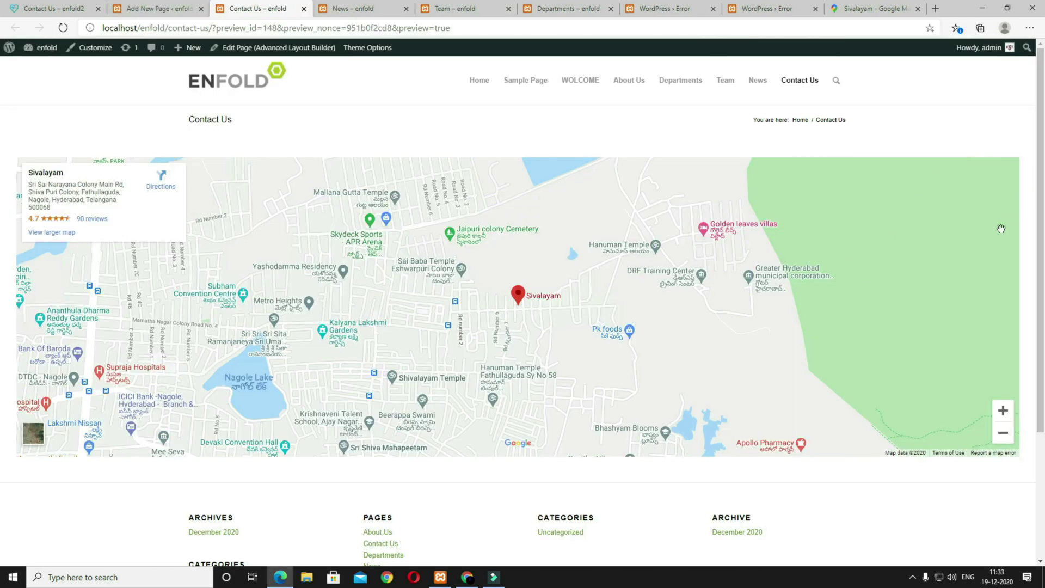
Step: Set the map cell's vertical align to Middle with 0px padding and save it
click(154, 9)
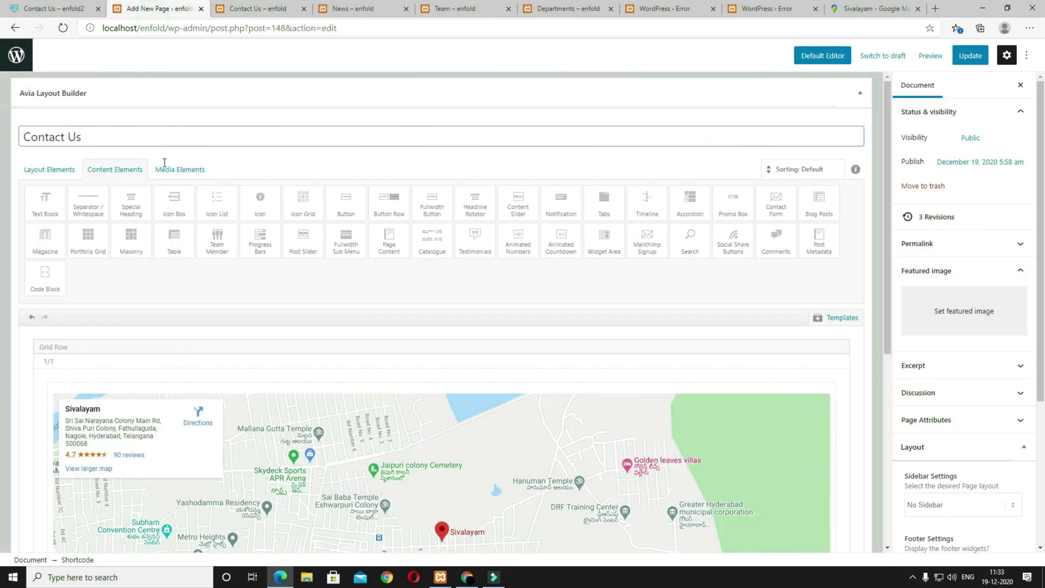
click(79, 362)
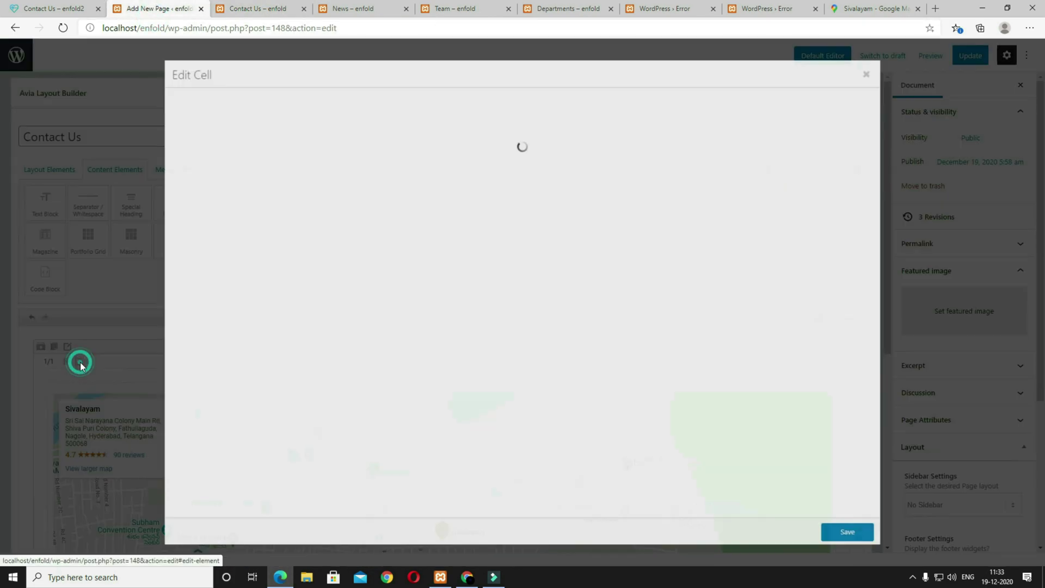
click(225, 100)
click(185, 135)
click(187, 145)
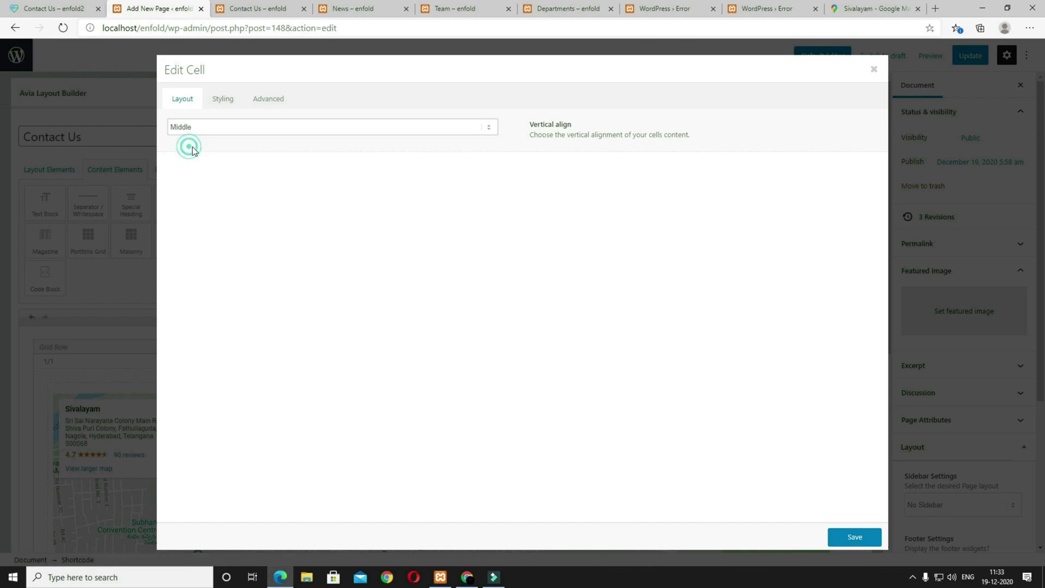
click(222, 104)
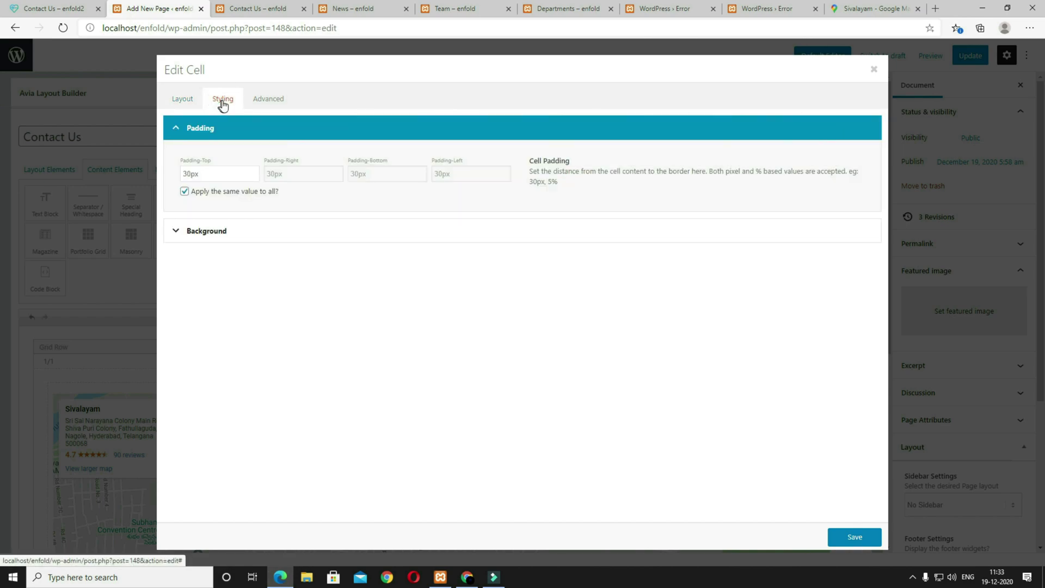
click(187, 174)
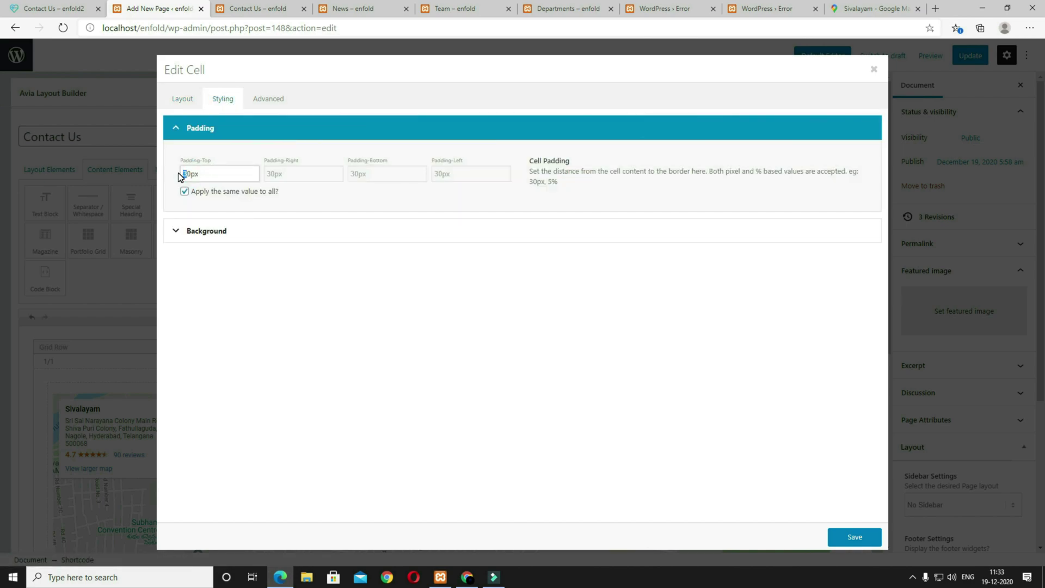
click(854, 537)
Step: Update and preview the page, comparing it with the reference Contact Us page
click(918, 57)
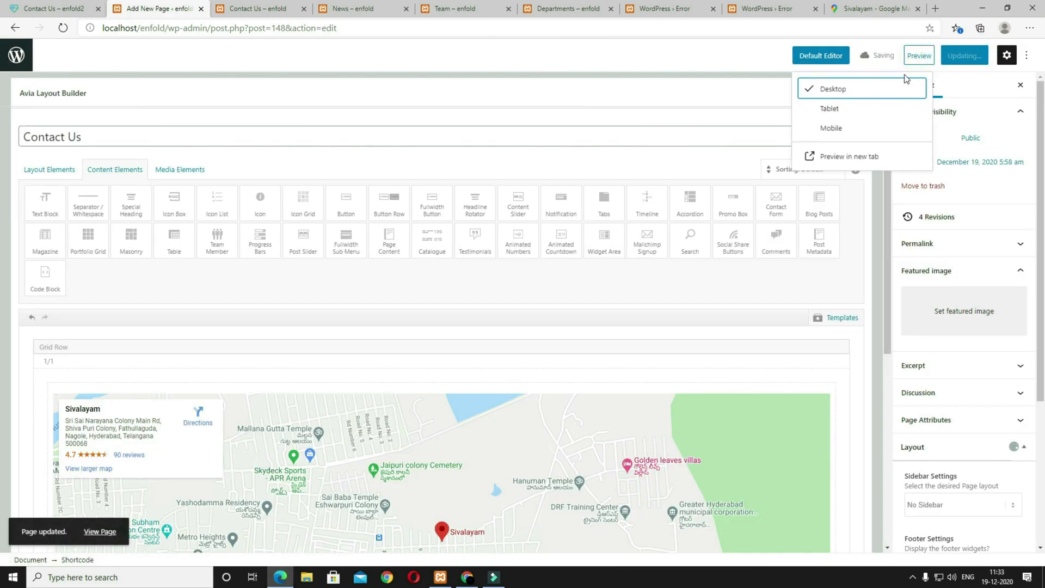
click(858, 156)
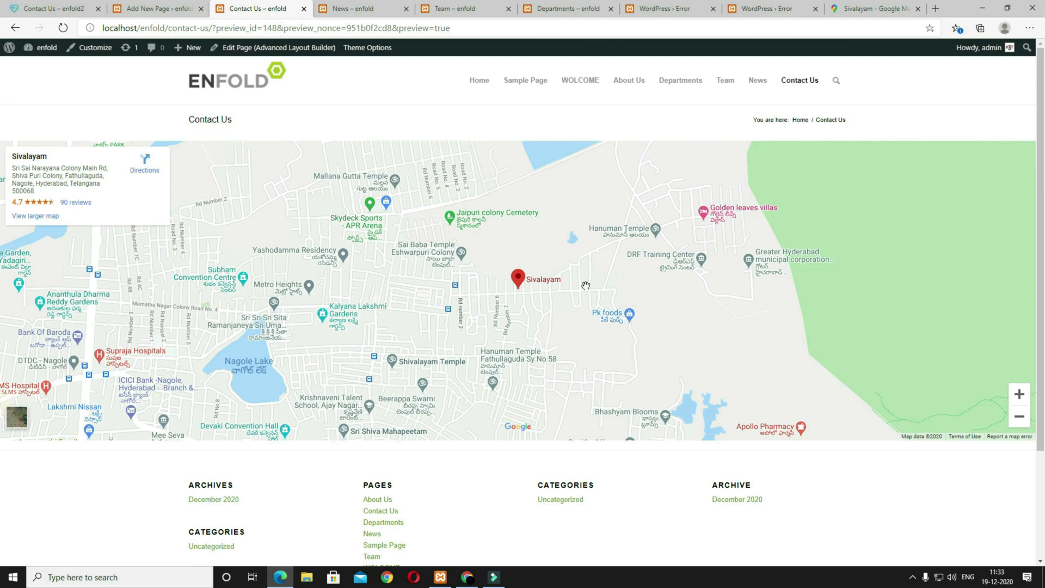
click(61, 10)
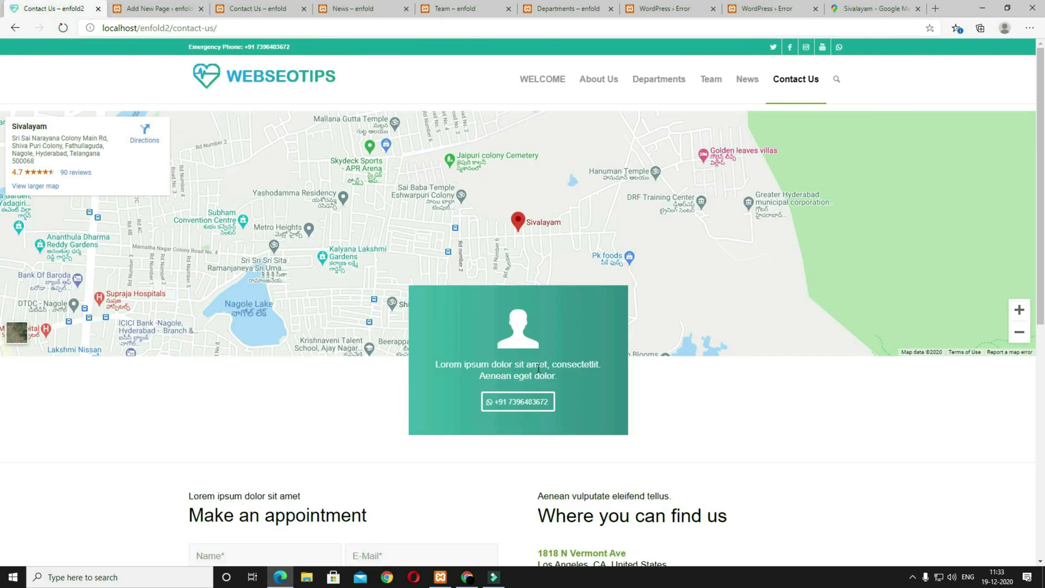
click(158, 9)
click(841, 317)
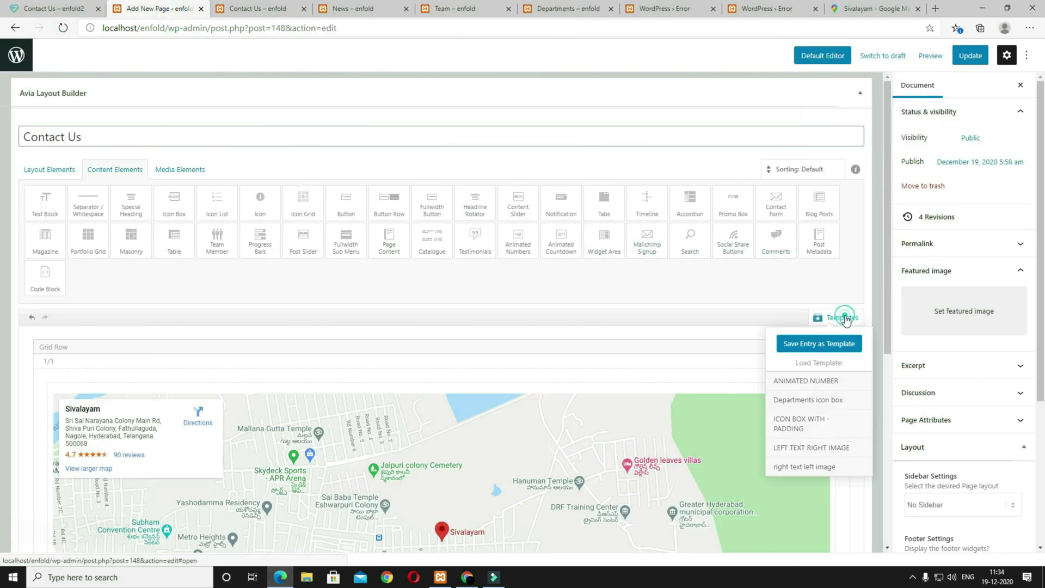
Step: Insert the 'Departments icon box' template below the map, keeping its person icon
click(808, 400)
click(460, 331)
click(21, 13)
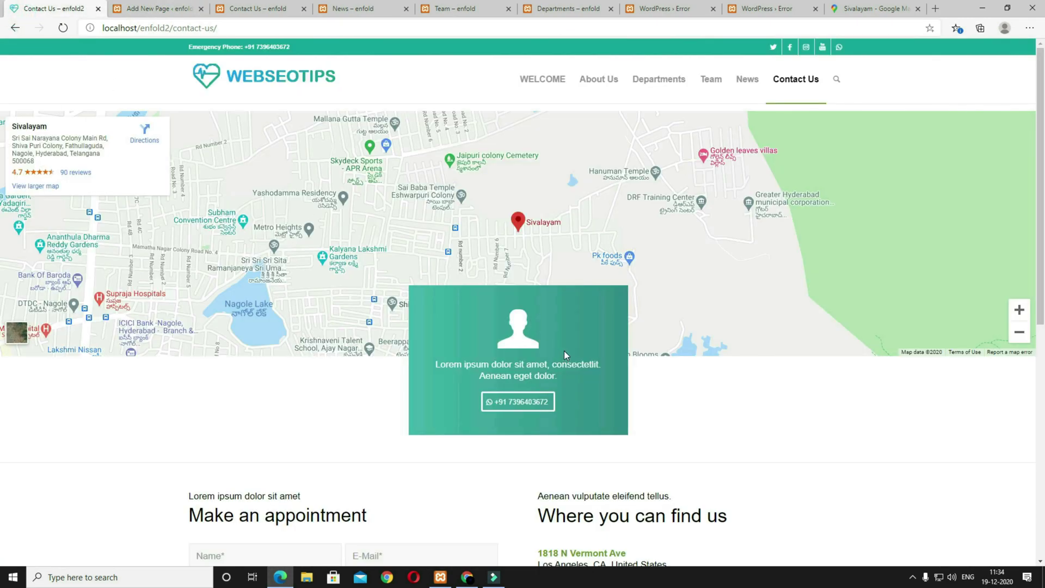
key(ctrl+Tab)
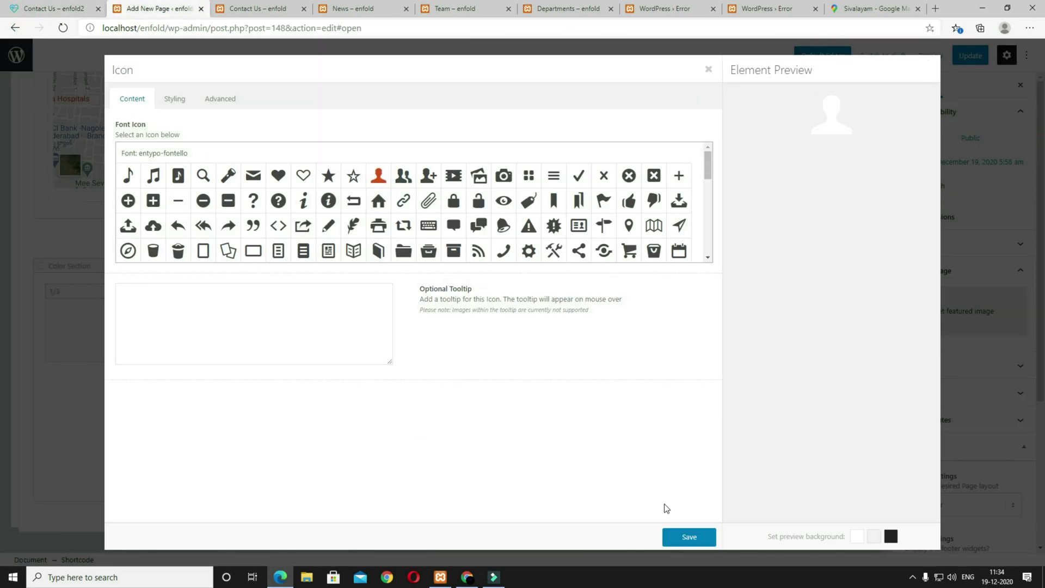
click(682, 541)
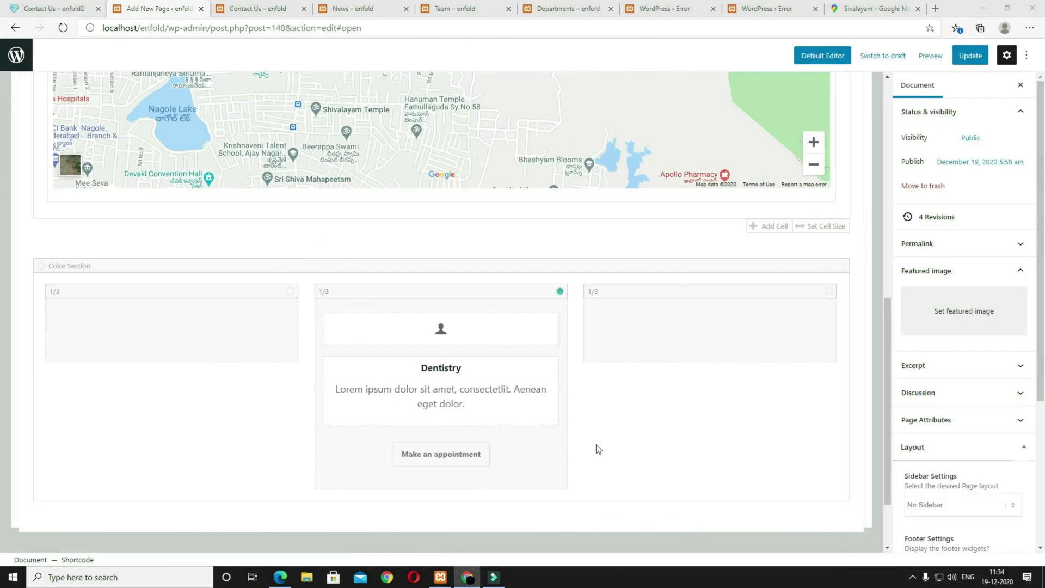
click(15, 15)
click(175, 15)
Step: Remove the Dentistry heading from the icon box text, keeping the lorem ipsum line, and save
click(441, 374)
drag(522, 223, 131, 125)
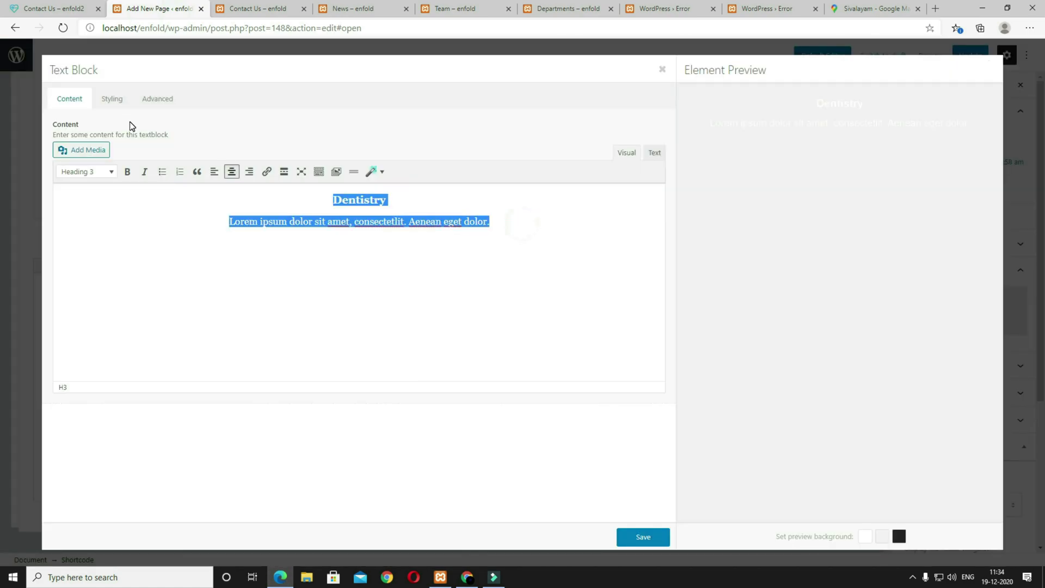
text(Lorem ipsum dolor sit amet, consectetlit. Aenean eget dolor.)
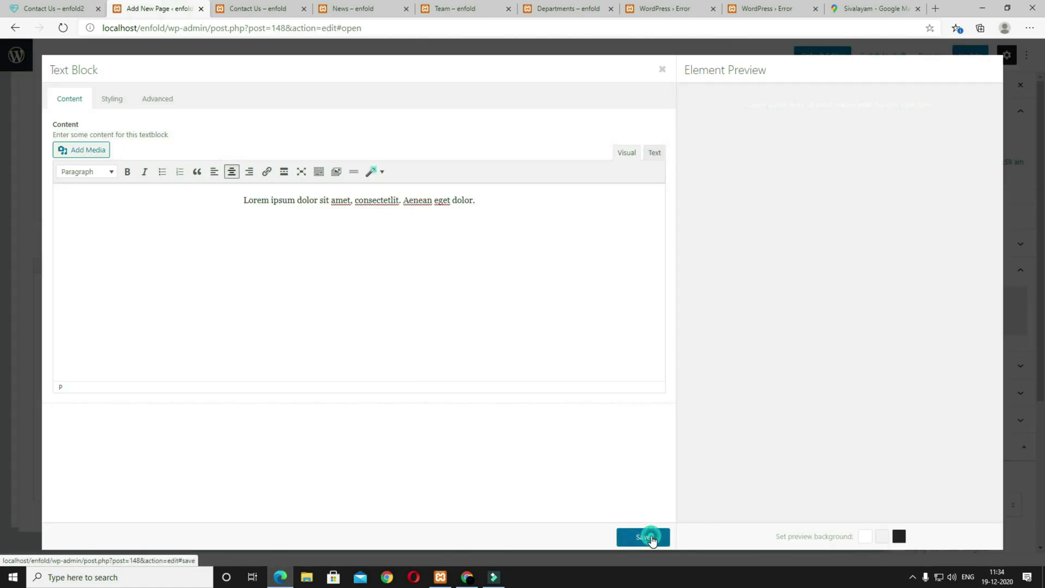
click(651, 538)
key(ctrl+1)
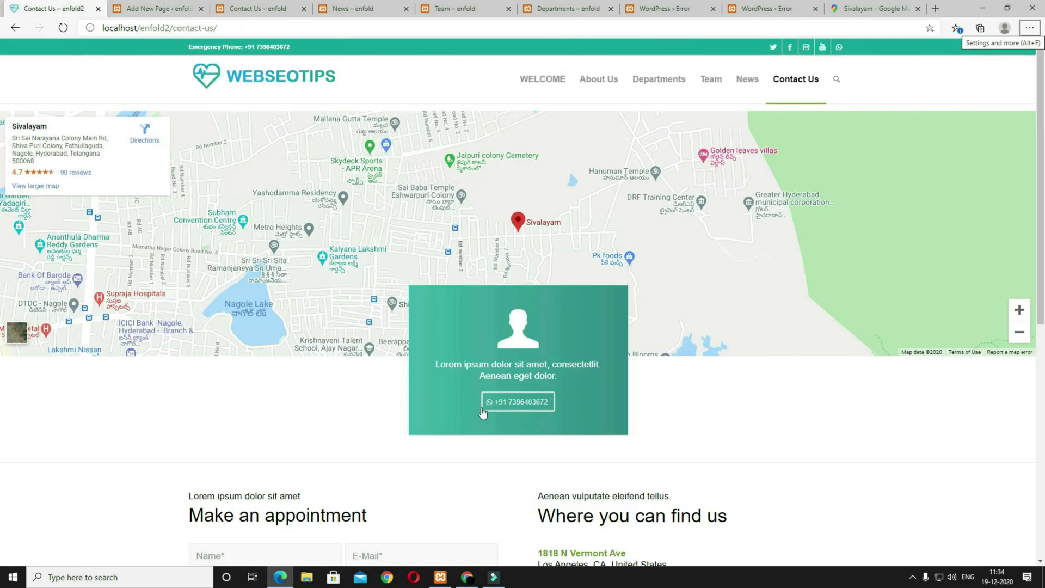
click(158, 8)
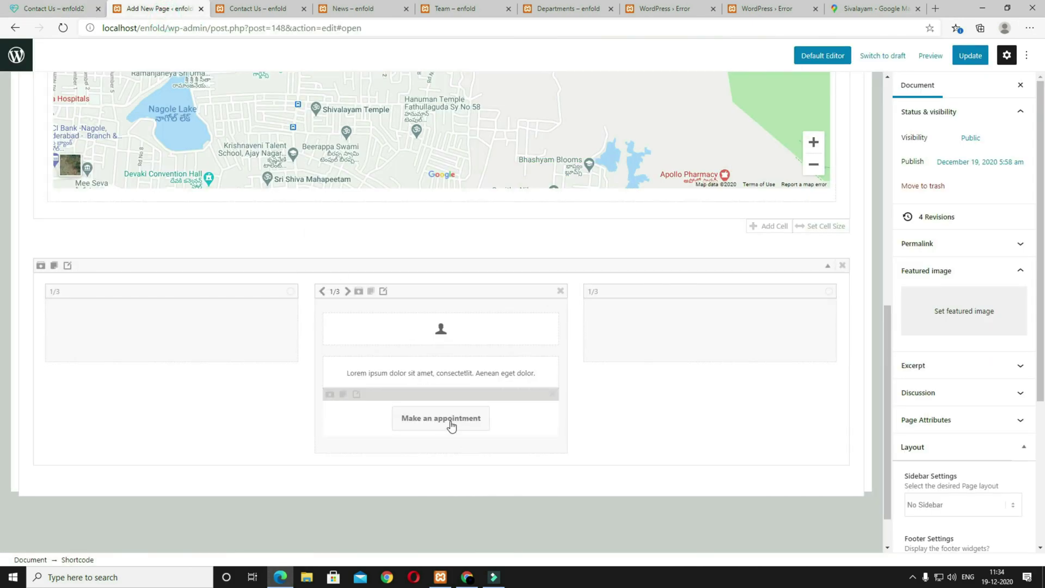
Step: Relabel the button with the WhatsApp phone number and put a WhatsApp icon on its left
click(449, 423)
drag(217, 161, 96, 136)
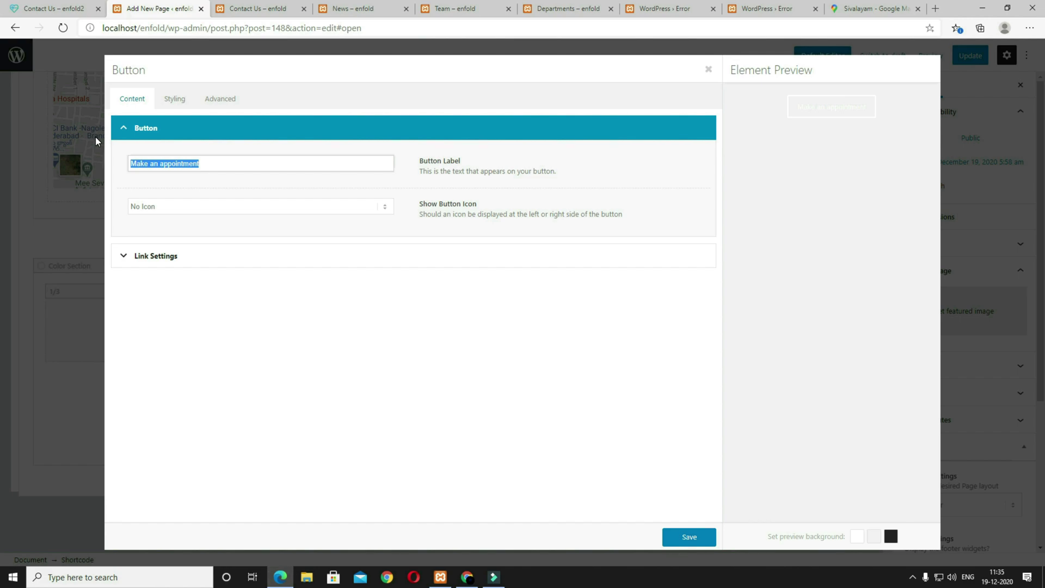
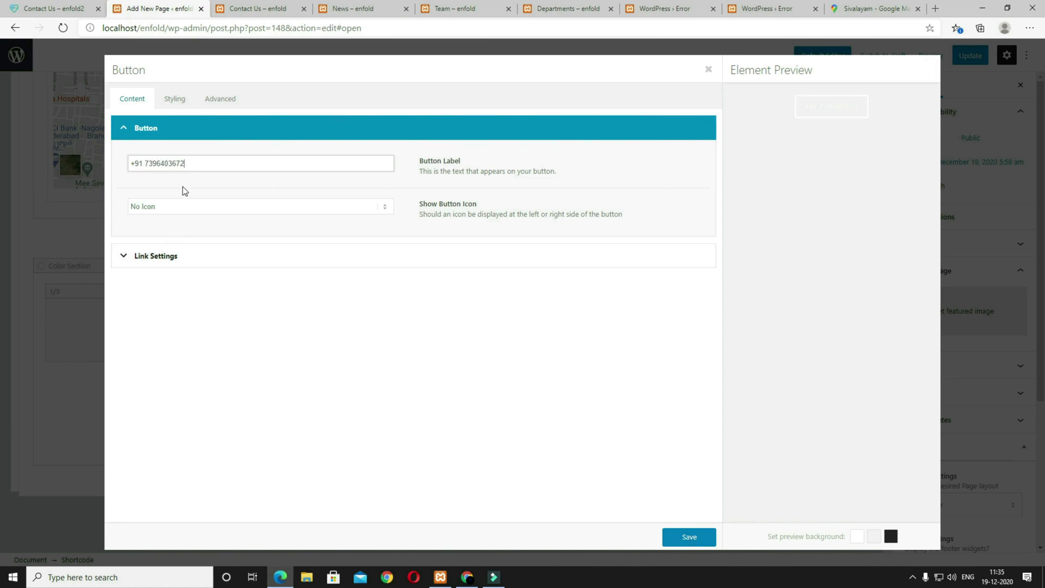
click(163, 212)
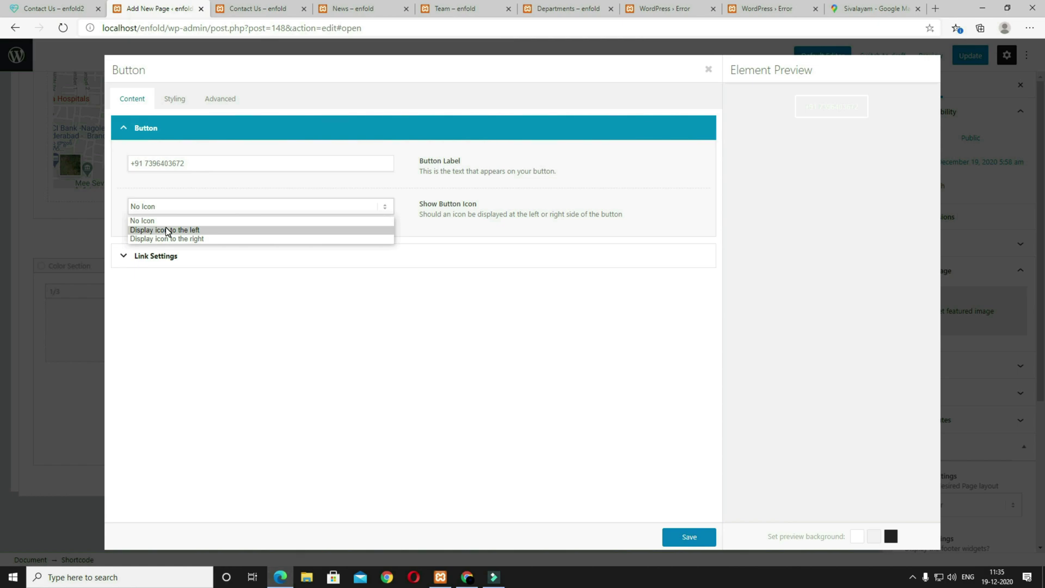
click(166, 229)
scroll(391, 374, down, 10)
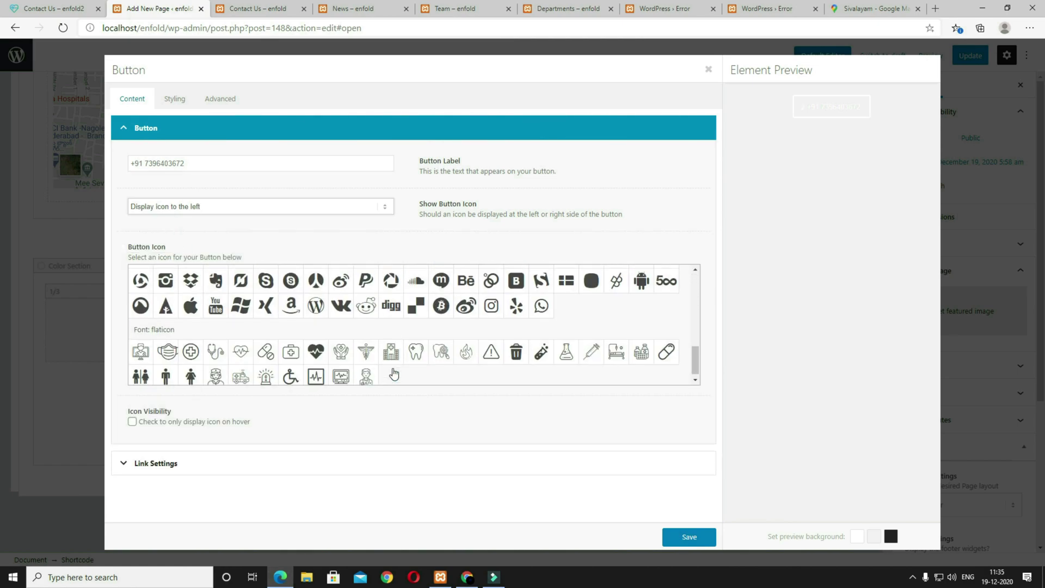
click(551, 305)
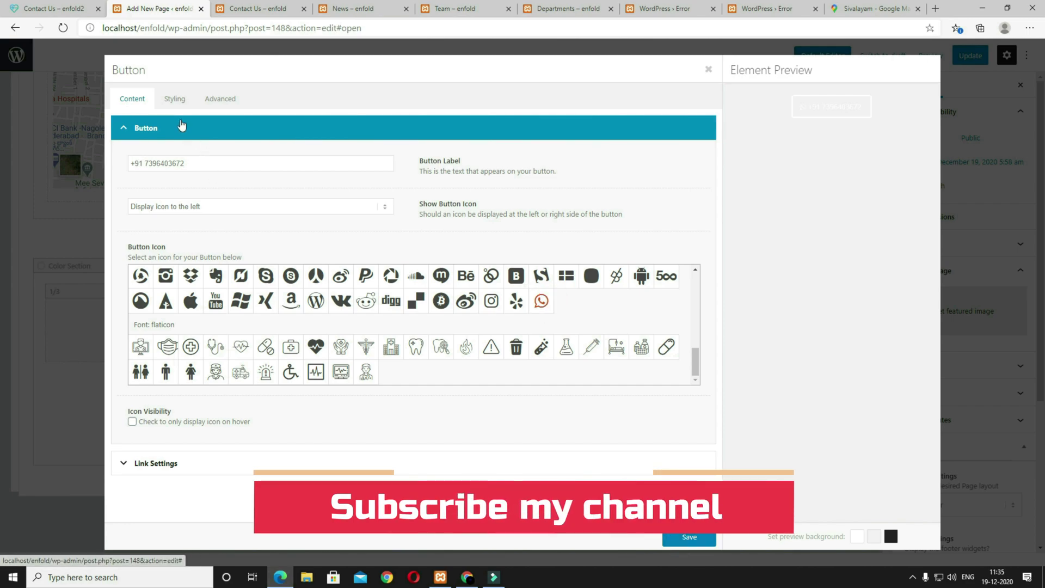
Step: Keep the button colour Light Transparent and save the phone number button
click(182, 103)
click(199, 340)
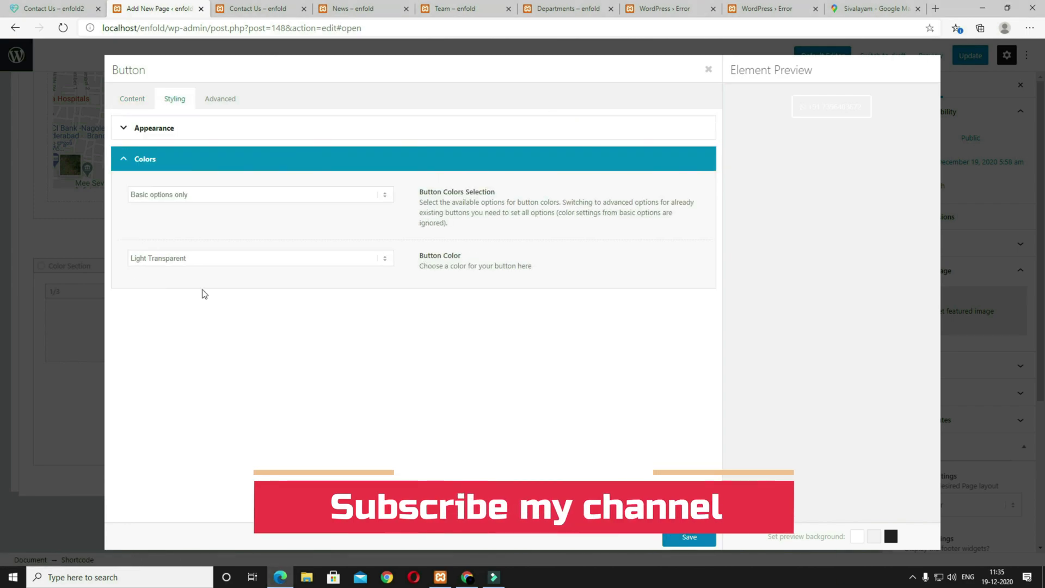
click(189, 261)
click(187, 260)
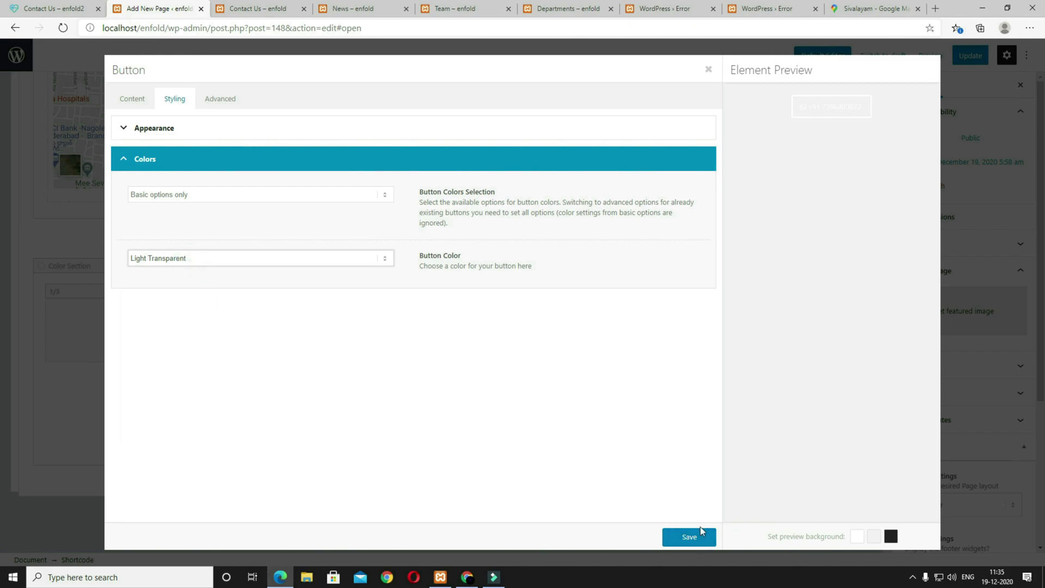
click(700, 531)
Step: Preview the page and copy the 'Make an appointment' and 'Where you can find us' headings
click(929, 55)
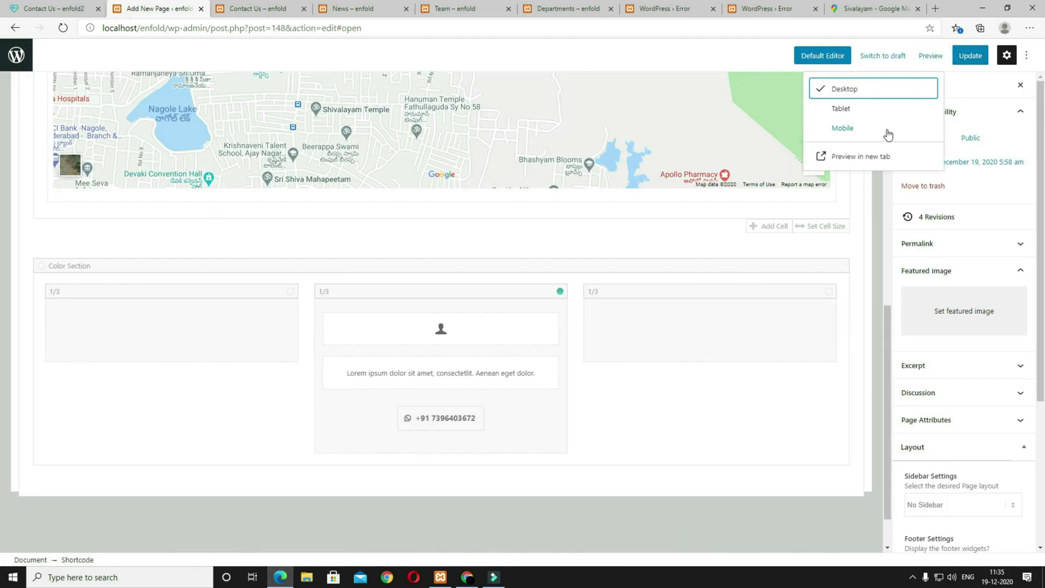
click(868, 157)
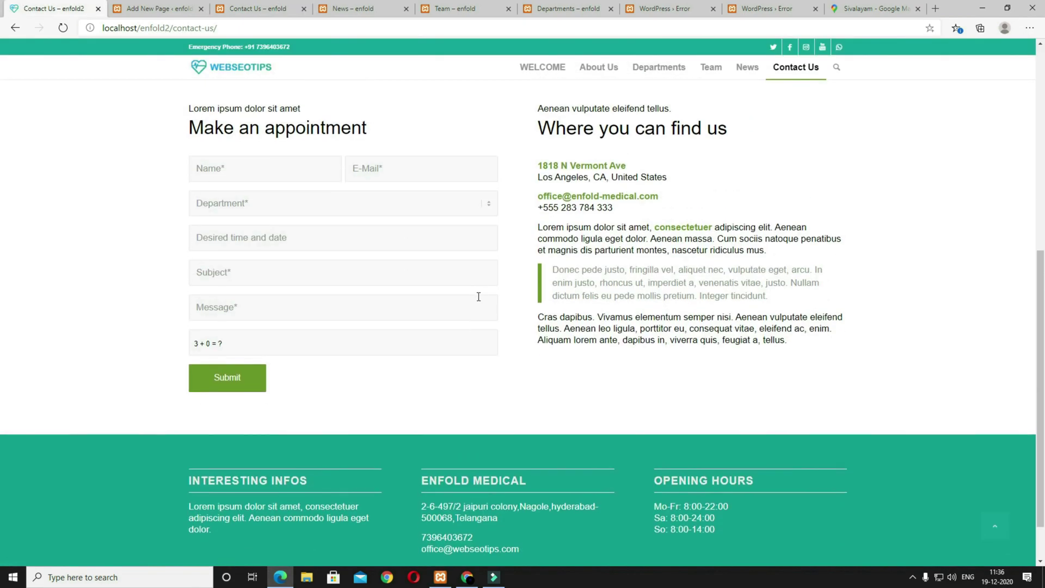
scroll(479, 296, up, 2)
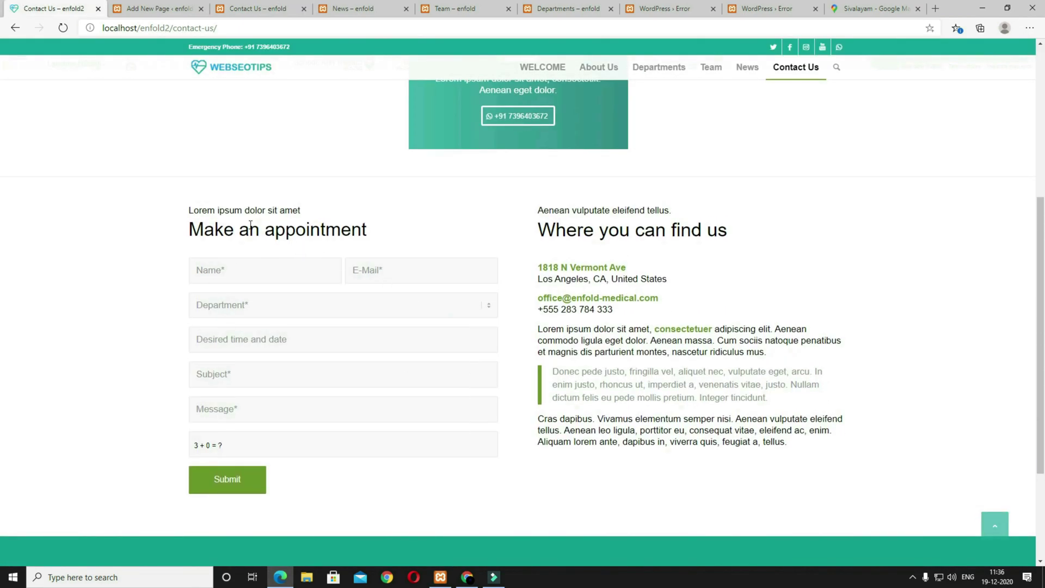
drag(388, 232, 180, 214)
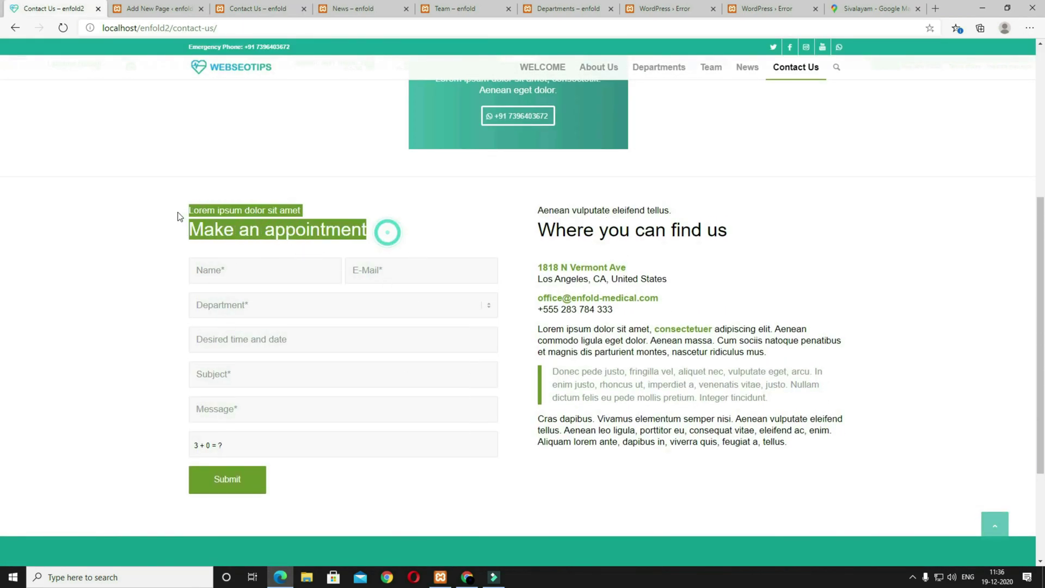
drag(757, 235, 536, 207)
click(150, 6)
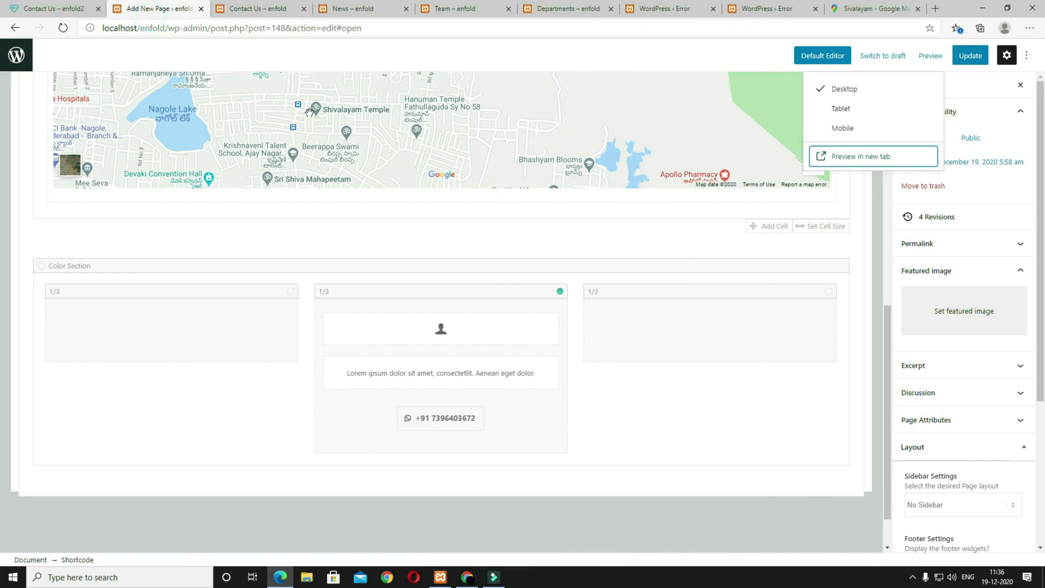
scroll(272, 217, up, 7)
Step: Add a 1/2 column holding a Special Heading element, copying the heading text from the reference
click(53, 98)
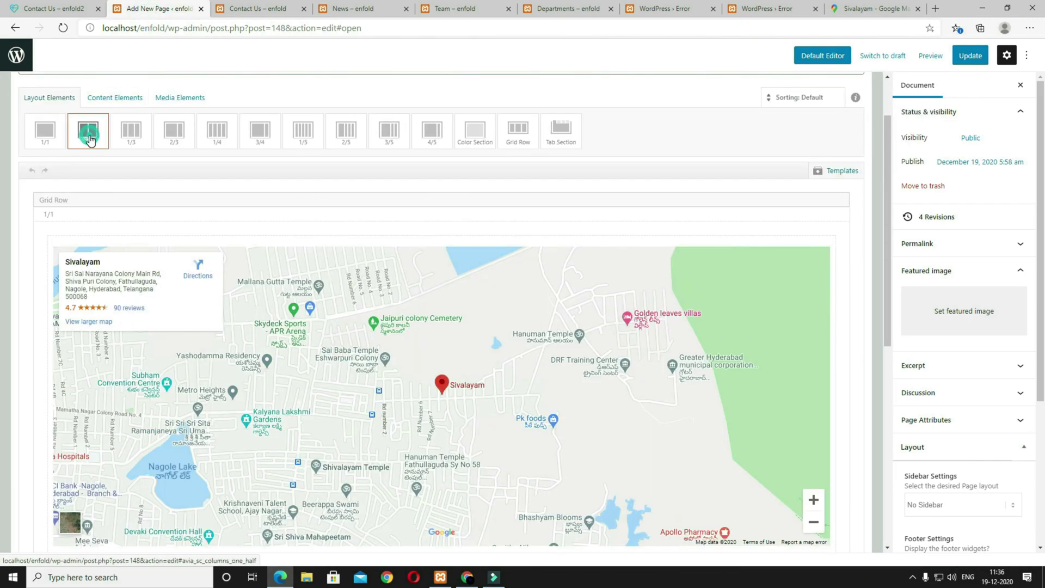
click(105, 101)
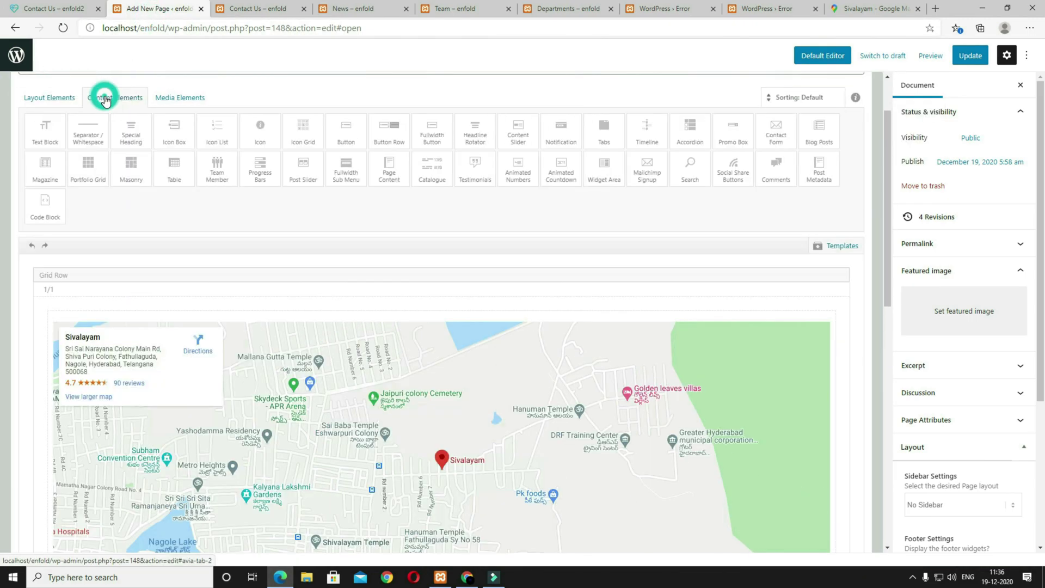
click(140, 138)
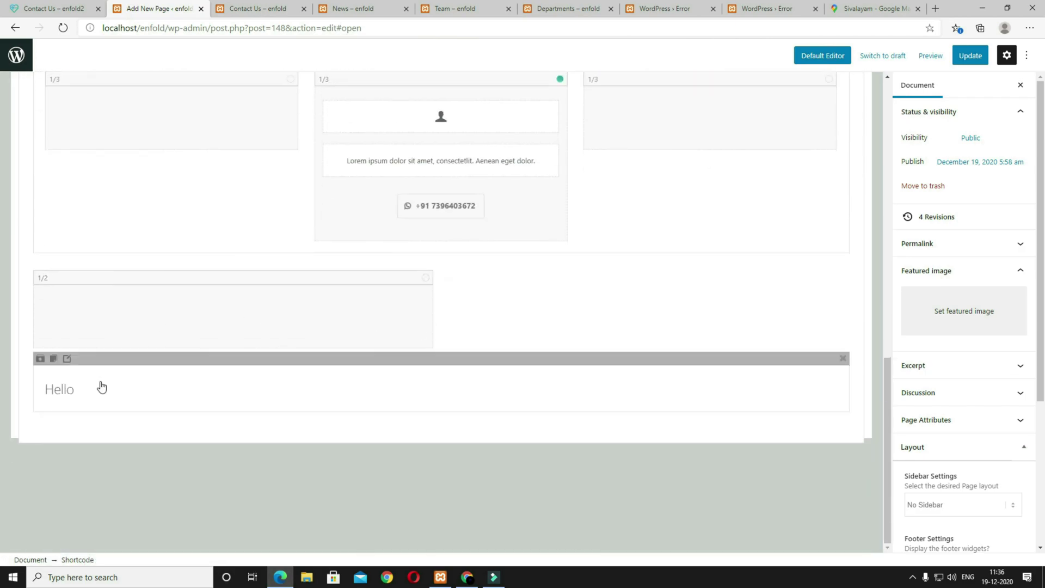
drag(108, 357, 97, 314)
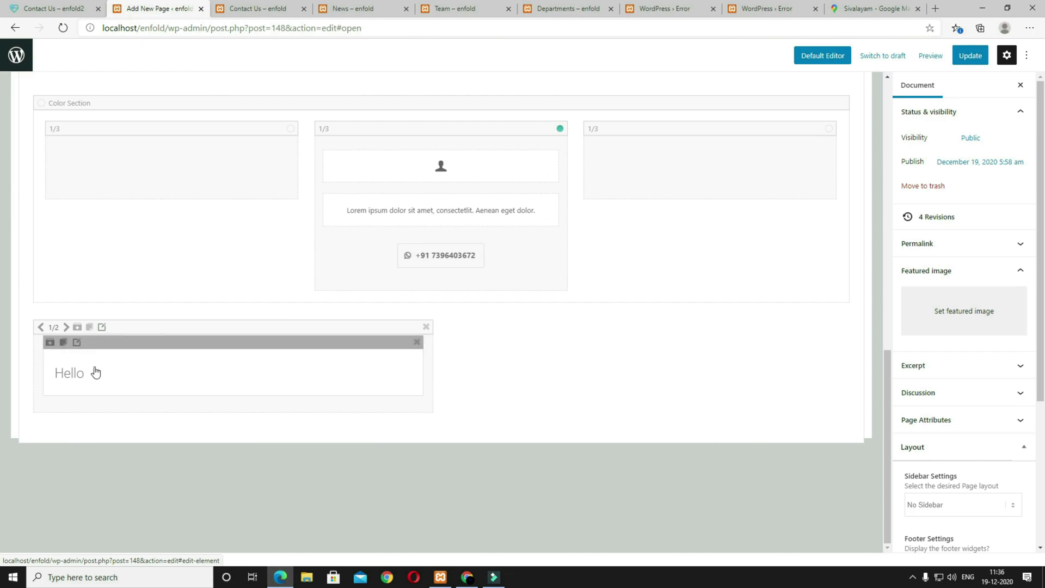
click(42, 10)
drag(375, 233, 182, 235)
key(ctrl+c)
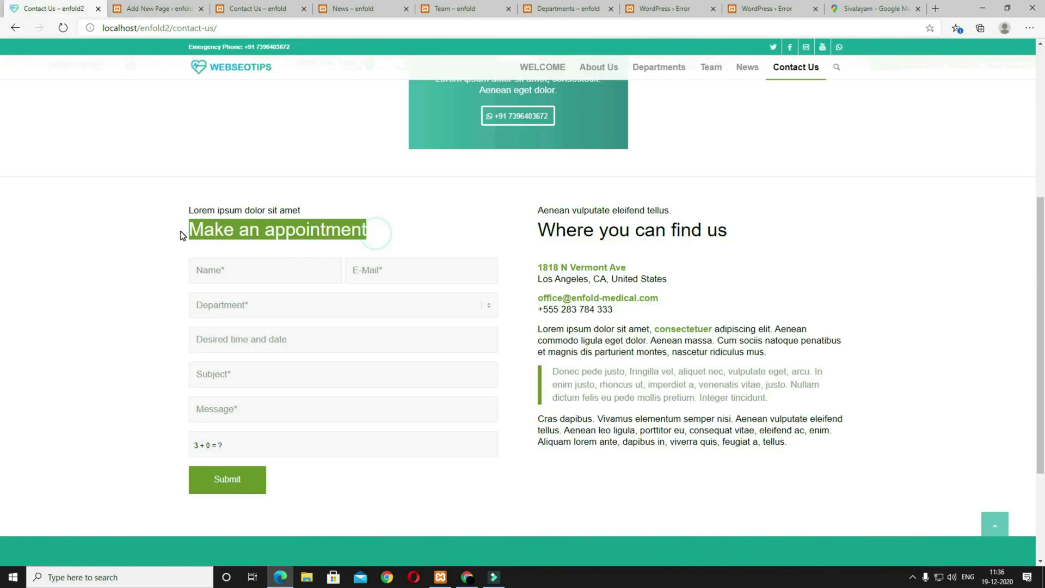
click(184, 7)
Step: Set the heading to 'Make an appointment', Modern left style, subheading 'Lorem ipsum dolor sit amet' above
double_click(159, 137)
key(ctrl+v)
click(187, 221)
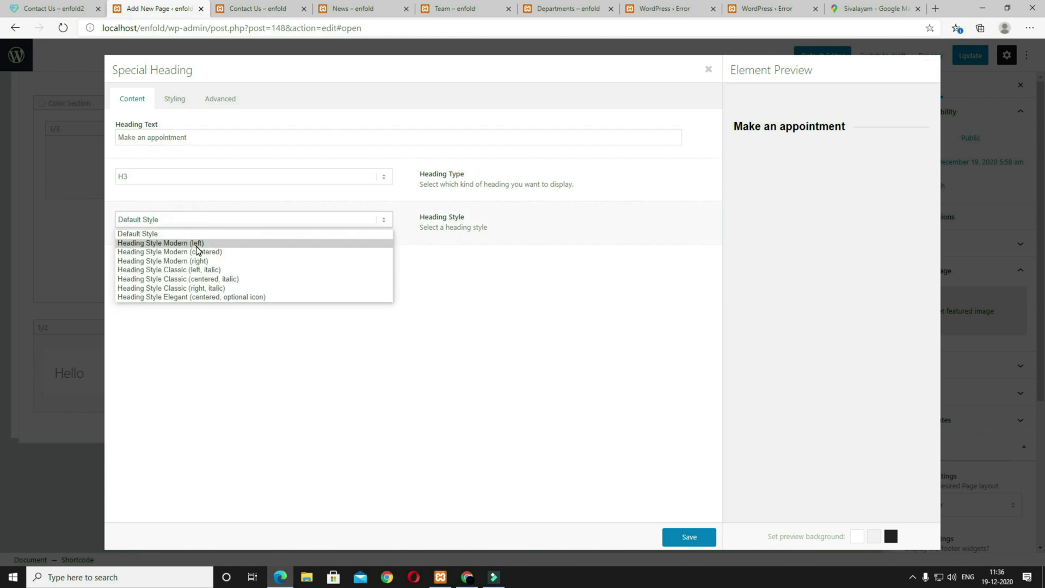
click(167, 243)
click(163, 261)
click(168, 284)
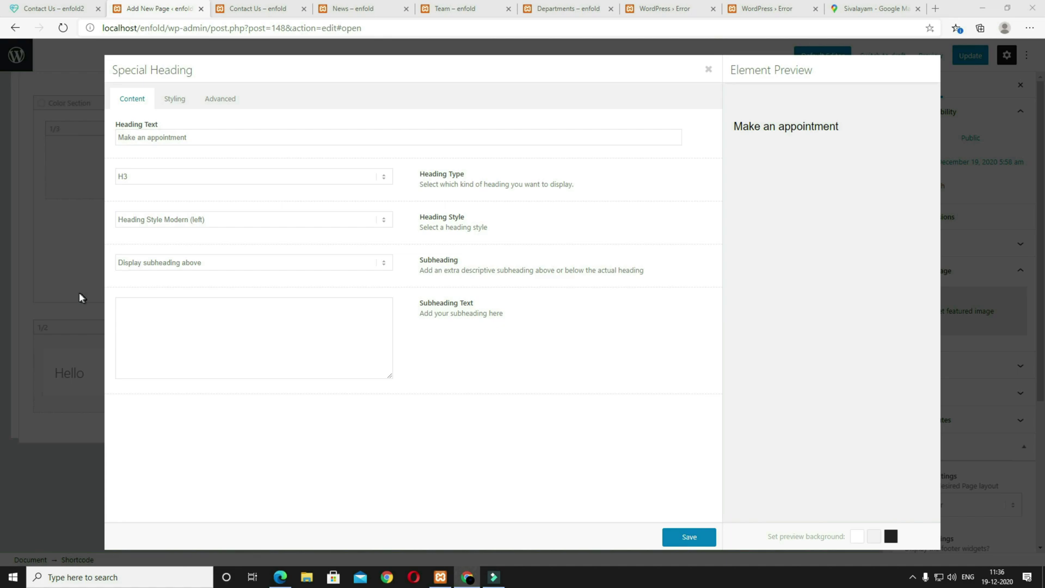
click(190, 333)
text(Lorem ipsum dolor sit amet)
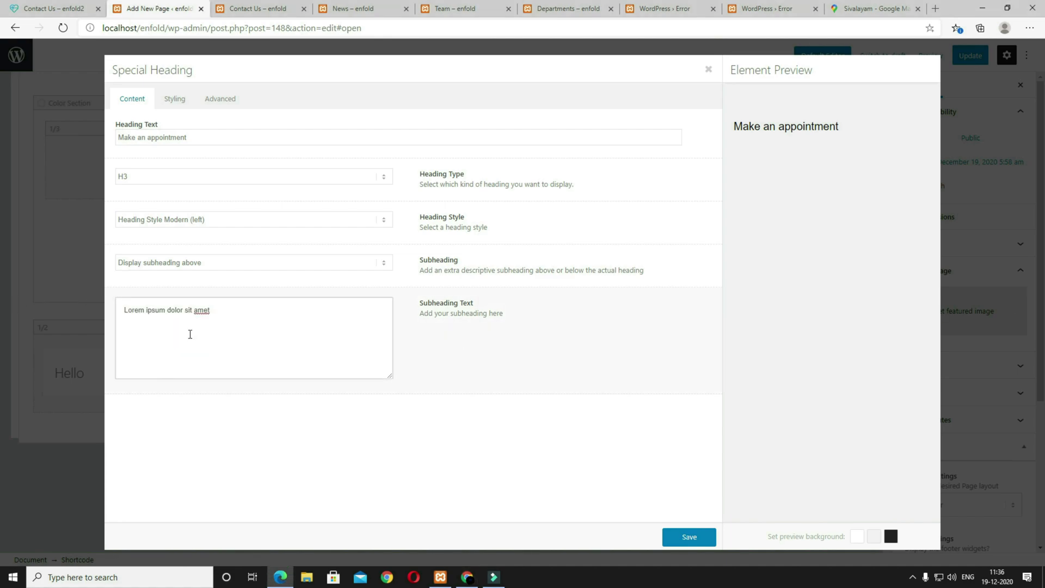
Step: Set the heading font size to 35px and the subheading to 18px
click(175, 98)
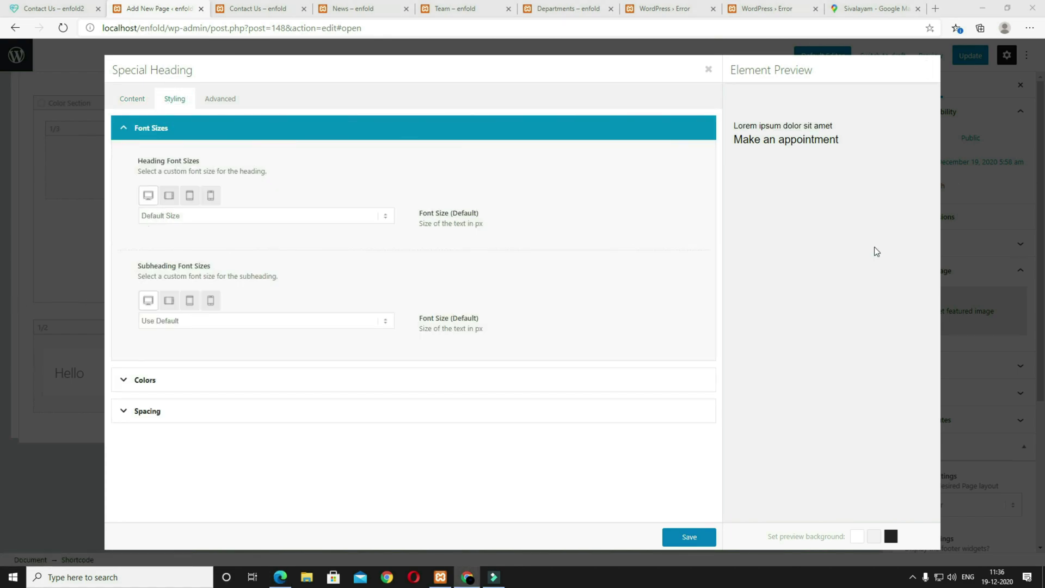
click(218, 218)
scroll(215, 366, down, 5)
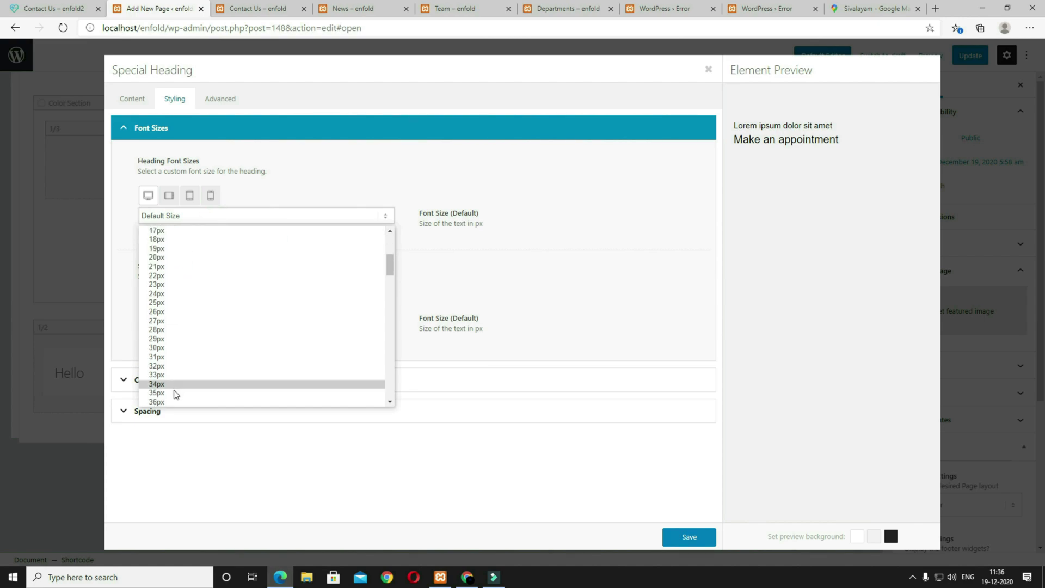
click(174, 390)
click(193, 322)
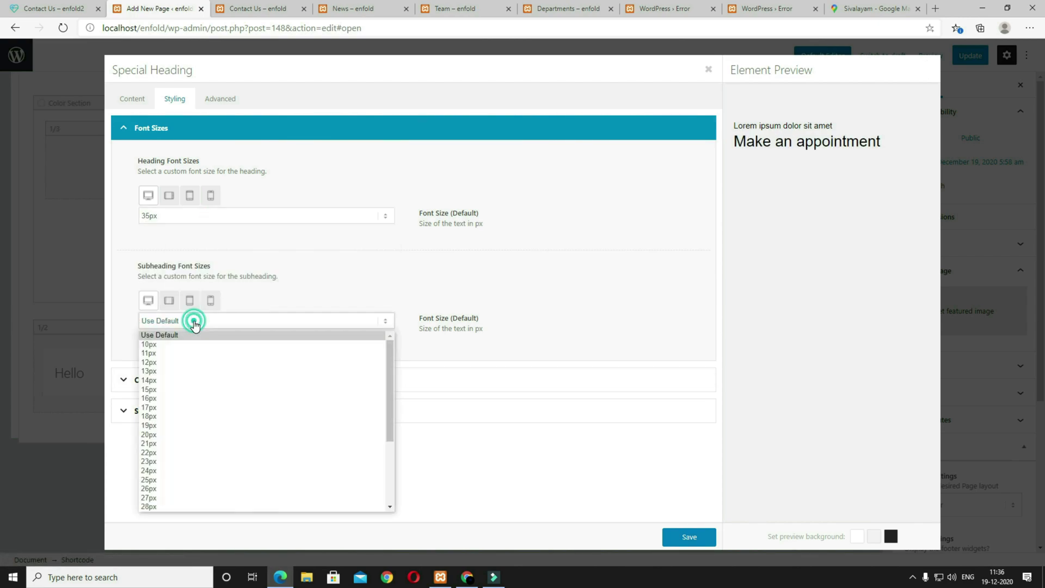
scroll(214, 422, down, 1)
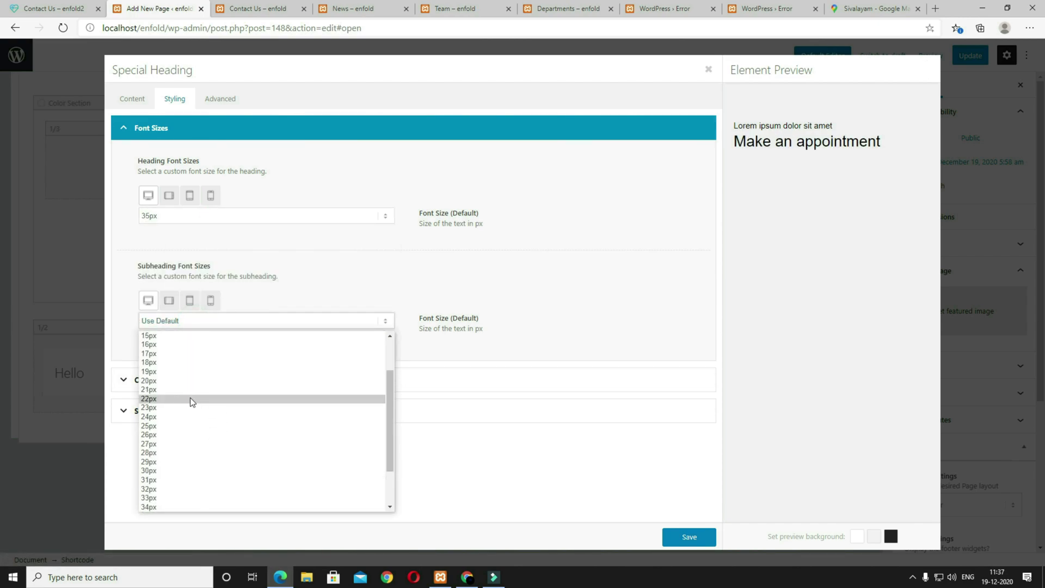
click(192, 406)
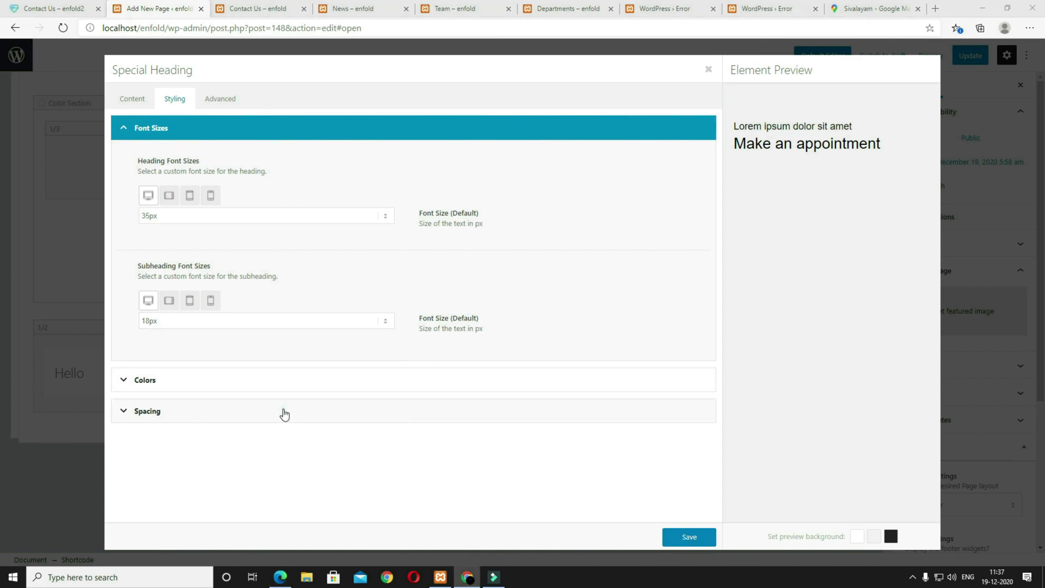
Step: Give the heading a bottom padding of 25 and save it
click(282, 412)
click(163, 287)
scroll(209, 417, down, 2)
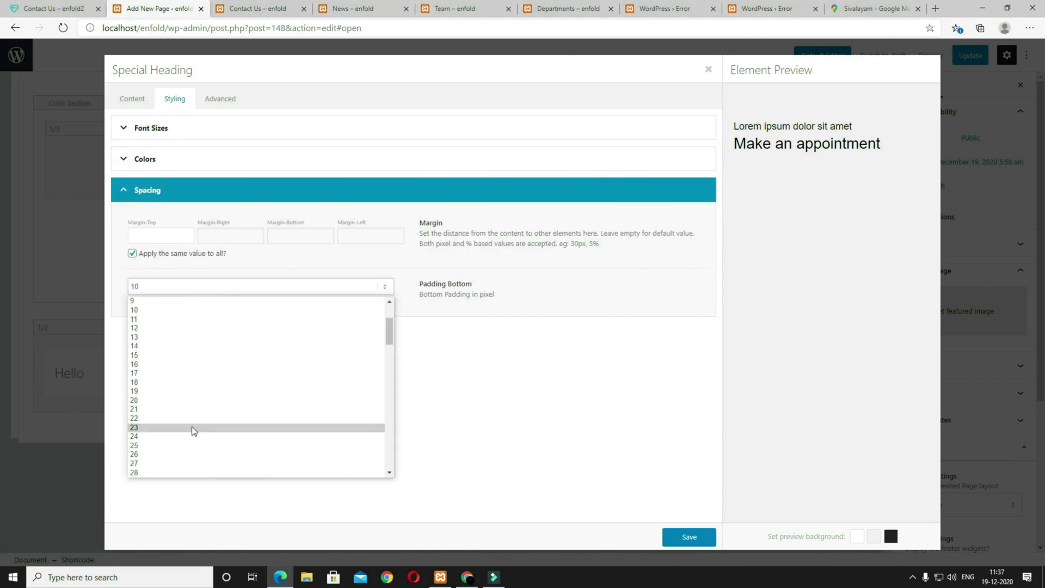
click(196, 420)
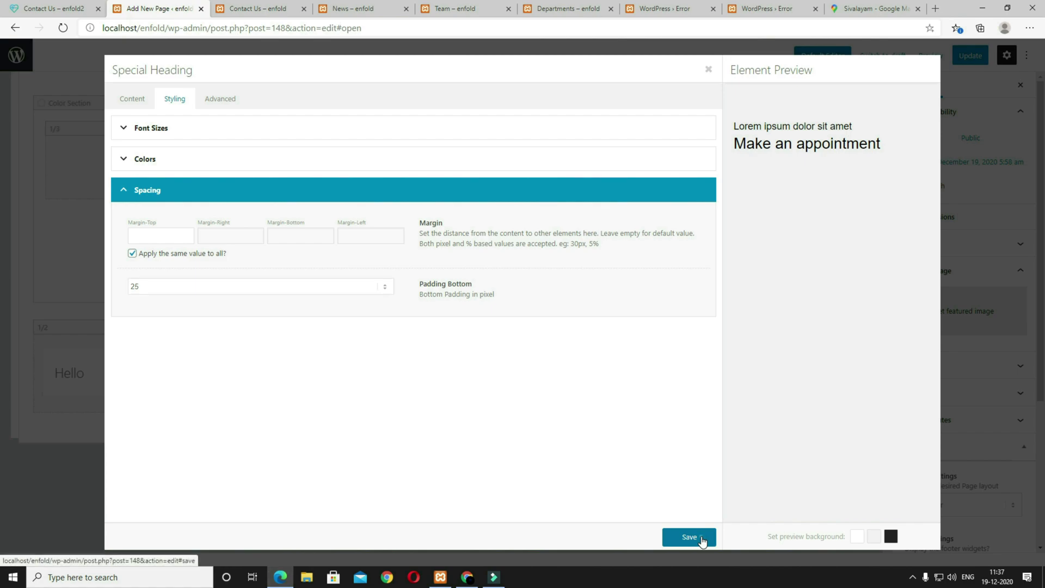
click(689, 537)
mouse_move(252, 368)
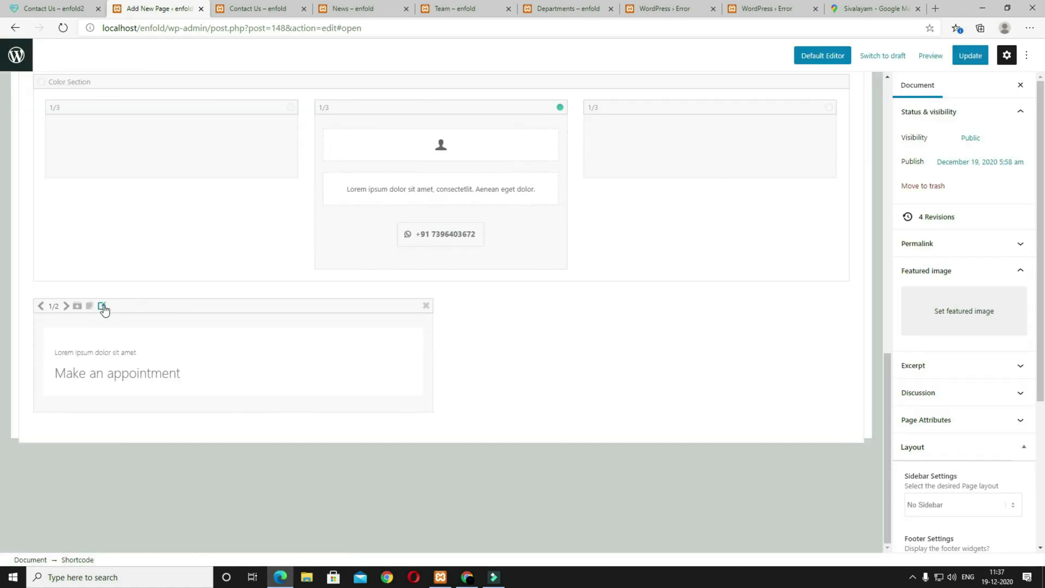
Step: Duplicate the heading column and retitle the copy 'Where you can find us' with subheading 'Aenean vulputate eleifend tellus.'
click(90, 306)
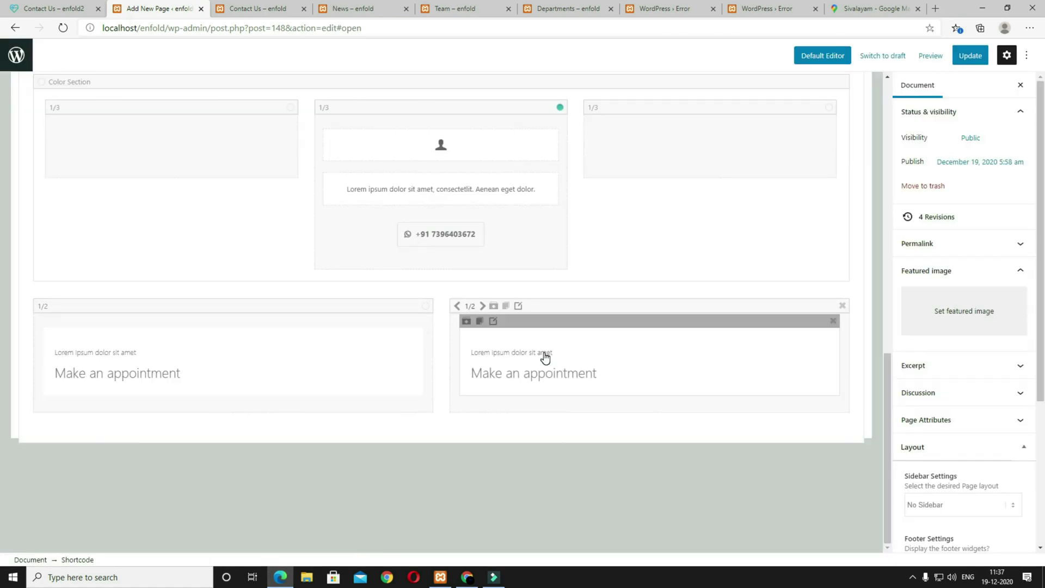
click(544, 358)
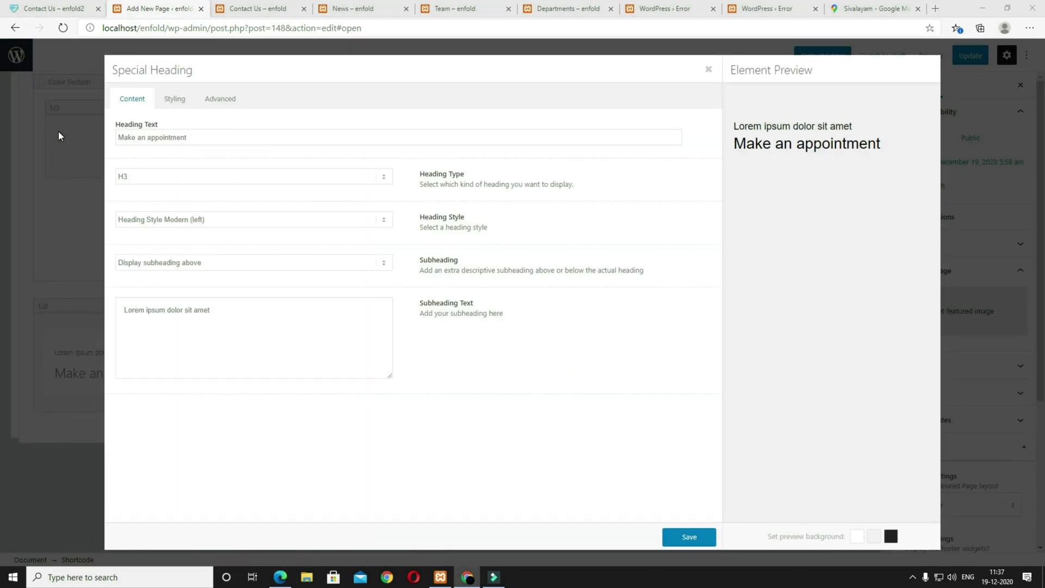
triple_click(210, 136)
text(Where you can find us)
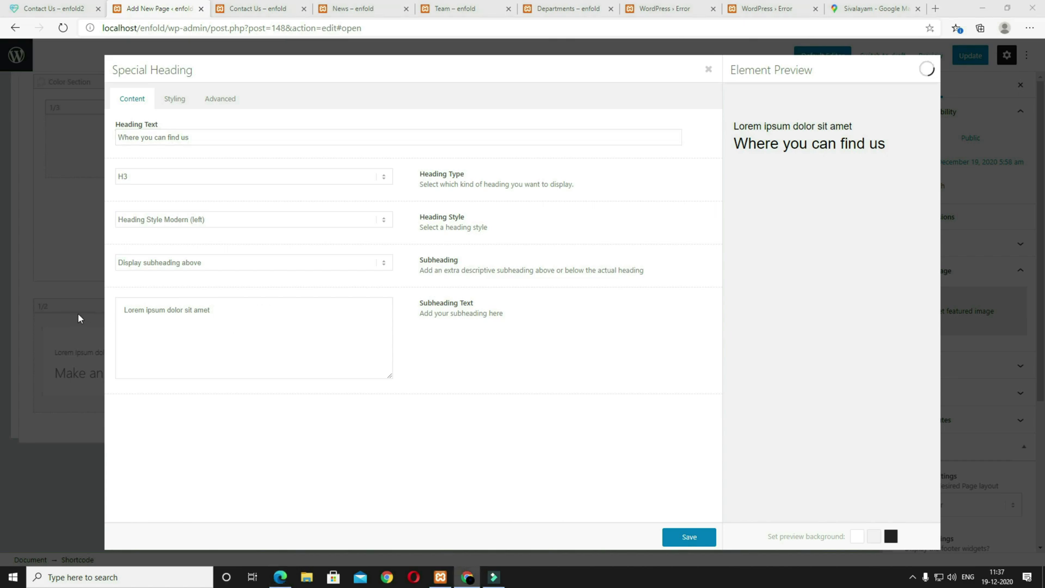
triple_click(250, 309)
text(Aenean vulputate eleifend tellus.)
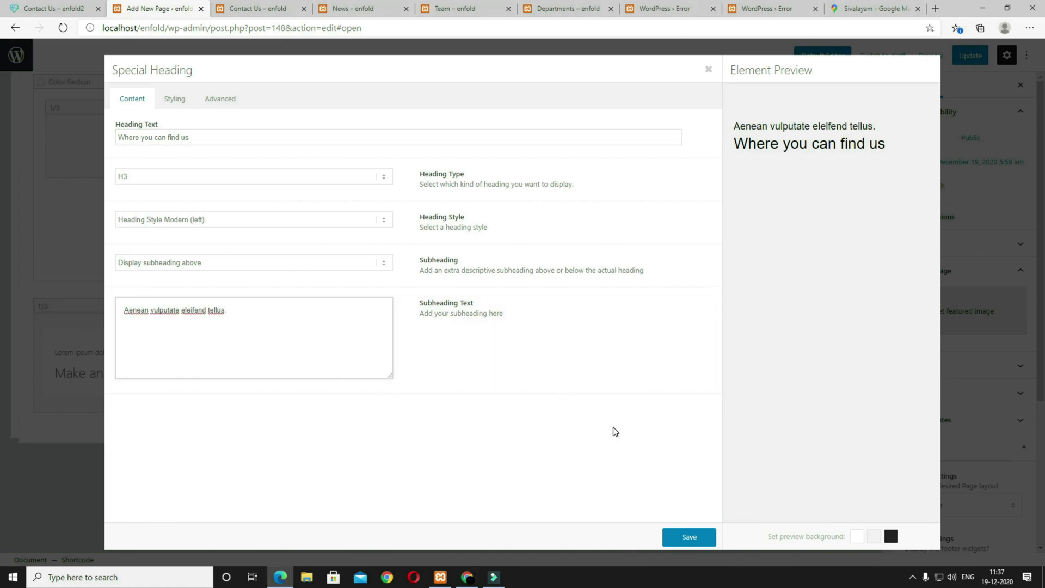
click(697, 537)
Step: Preview the page in a new tab and compare it with the reference Contact Us page
click(927, 64)
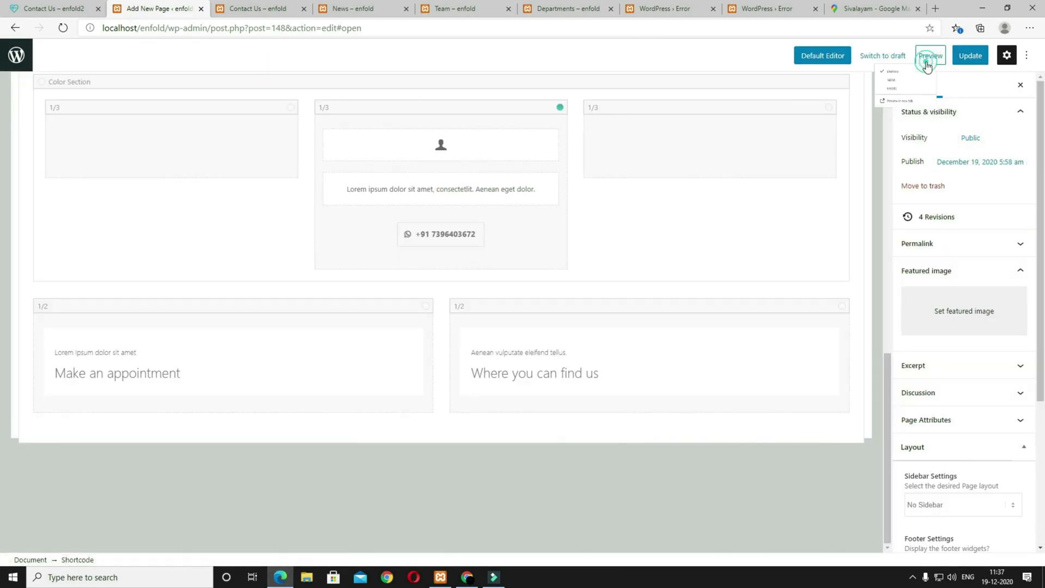
click(874, 158)
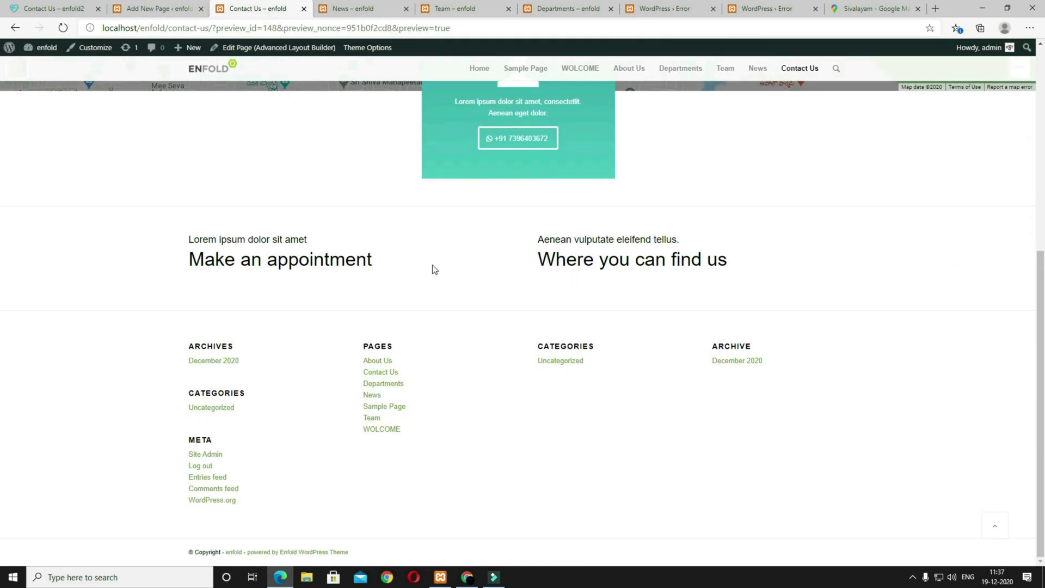
click(63, 7)
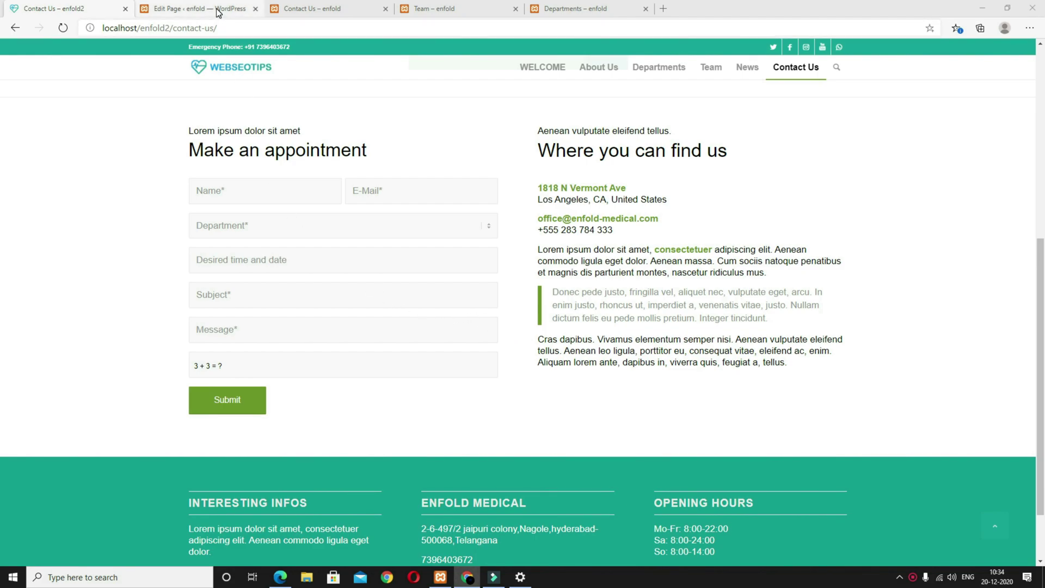
Step: Drag a Contact Form element under the 'Make an appointment' heading and open its settings
click(221, 14)
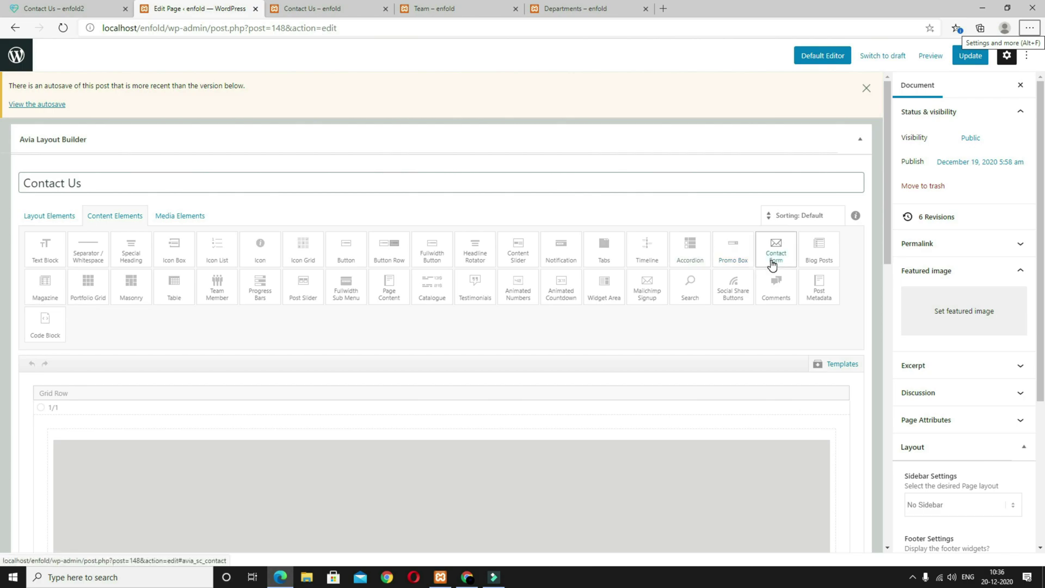
click(782, 262)
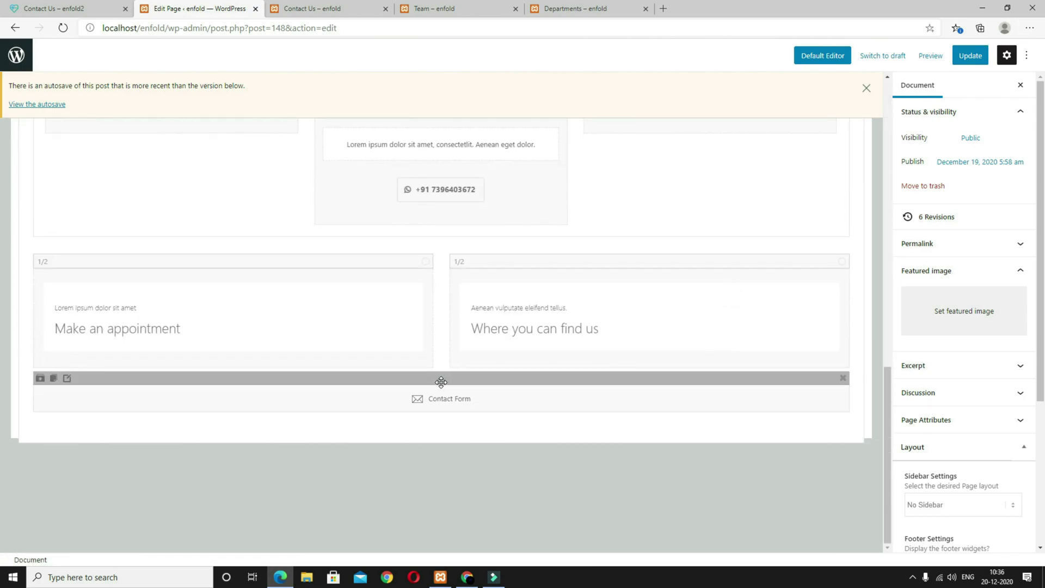
drag(442, 382, 245, 356)
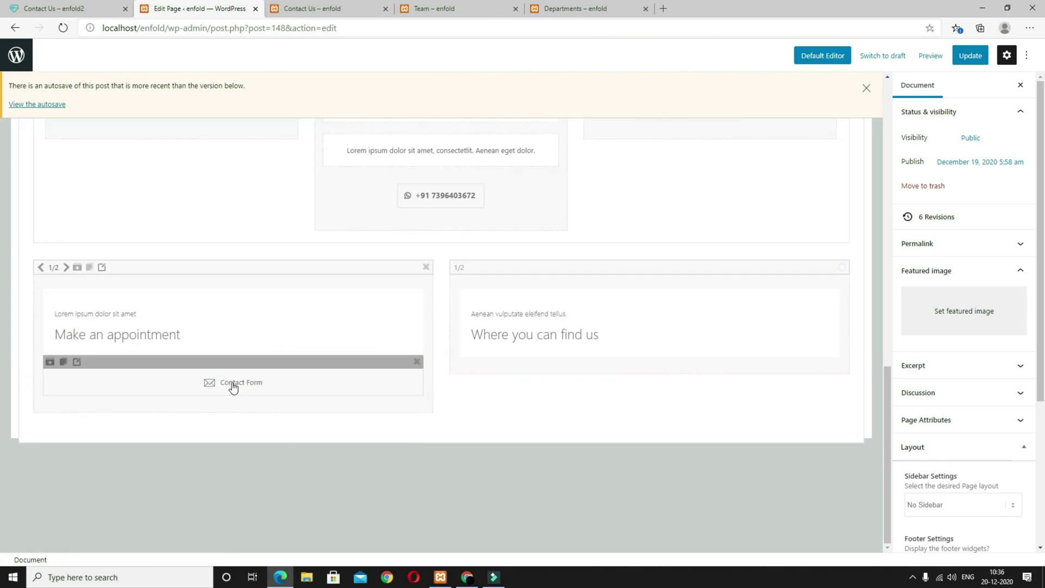
click(290, 390)
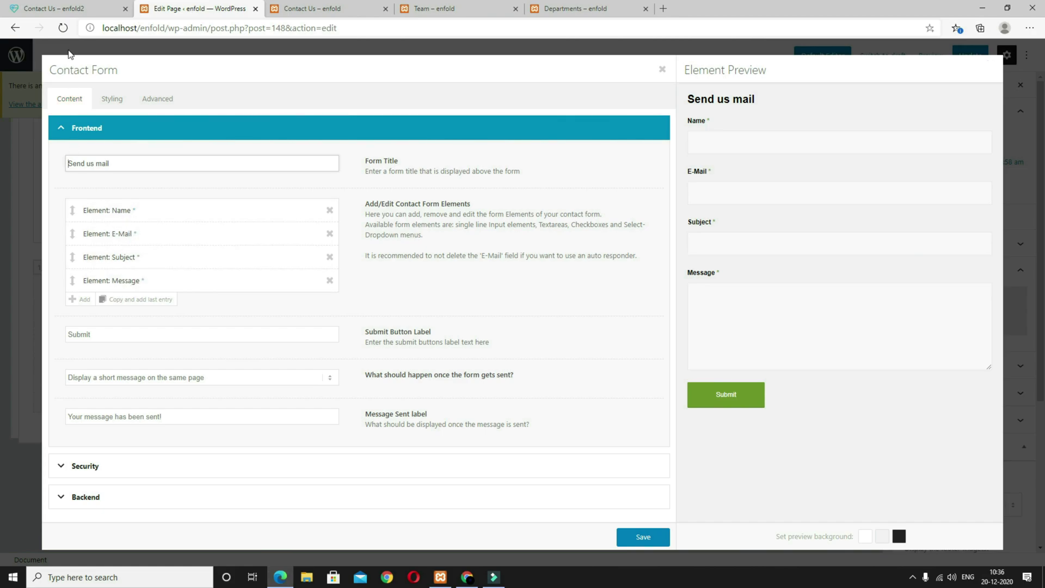
click(66, 13)
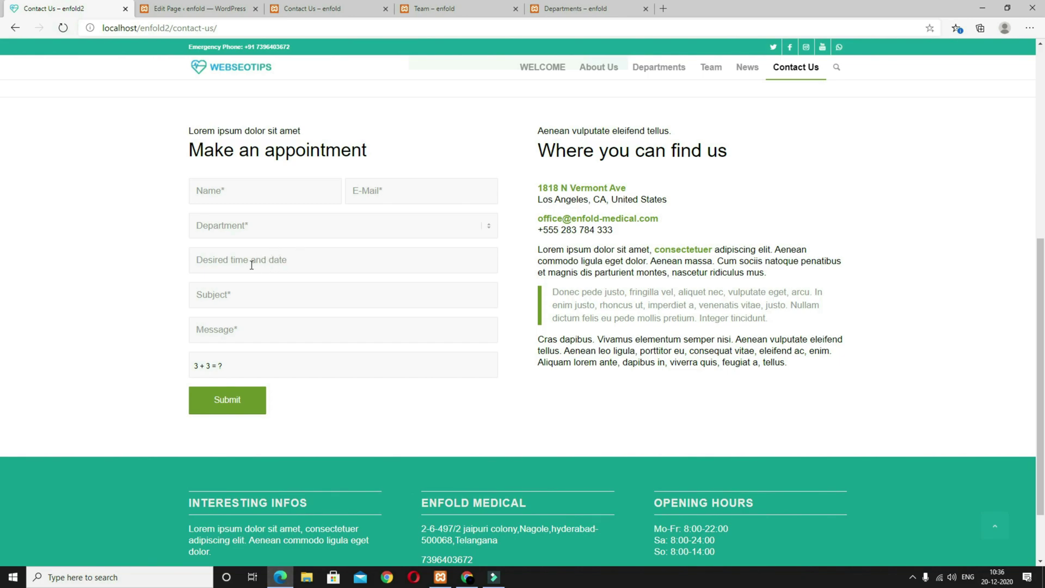
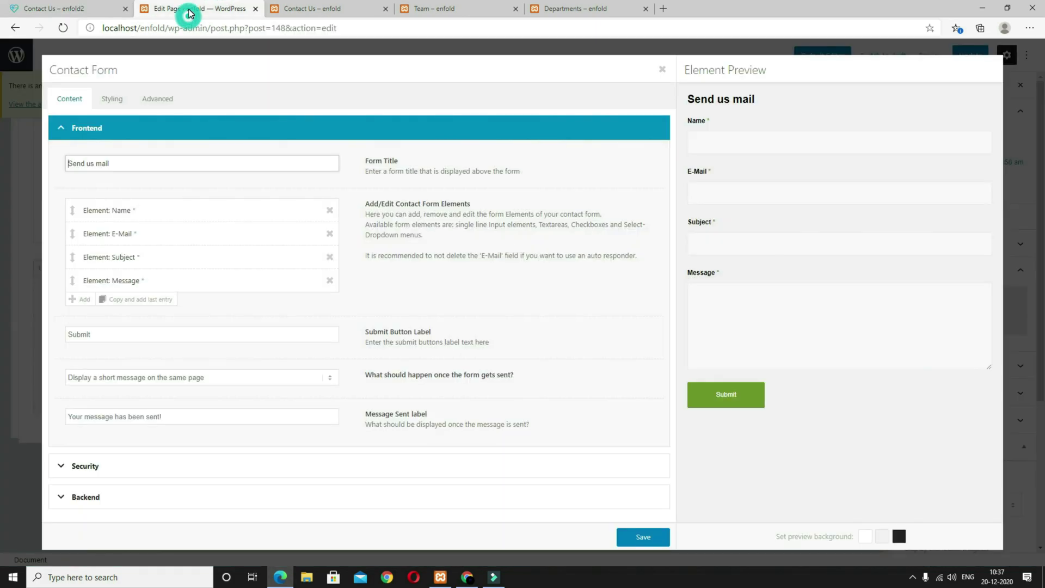
Step: Set the contact form's Name field to 1/2 width and save it
click(186, 8)
click(170, 212)
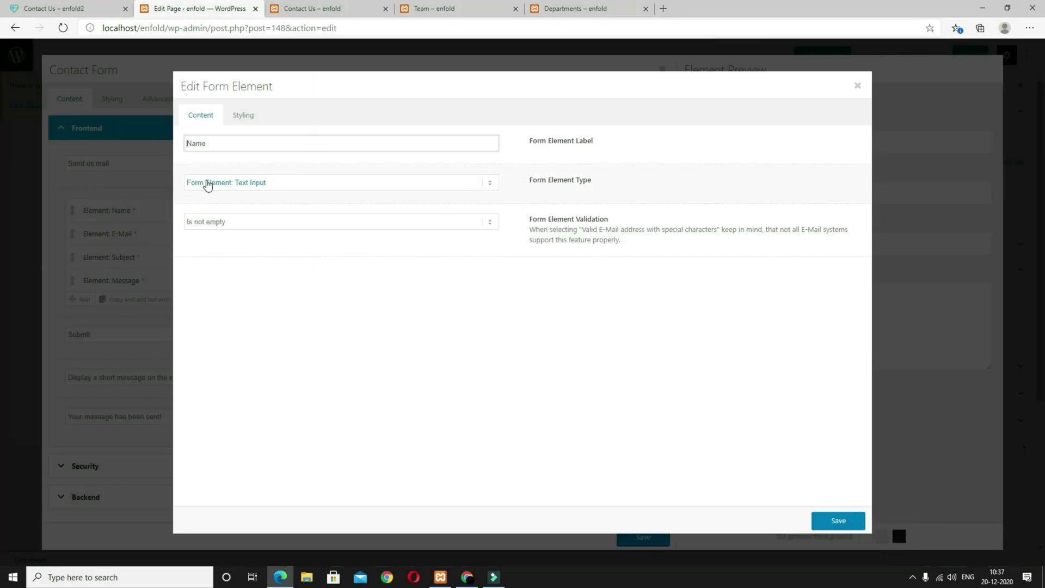
click(243, 116)
click(246, 143)
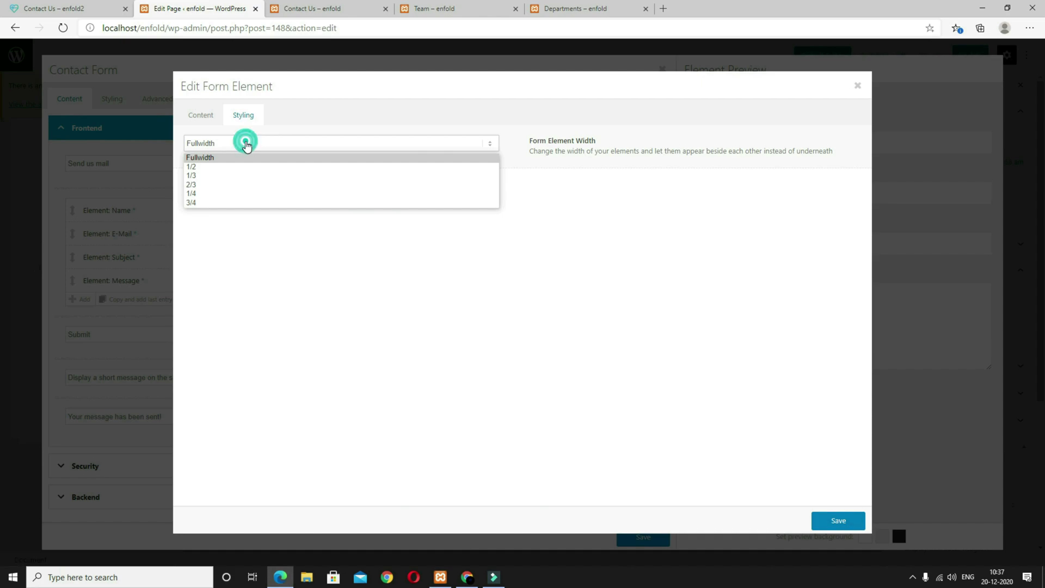
click(239, 167)
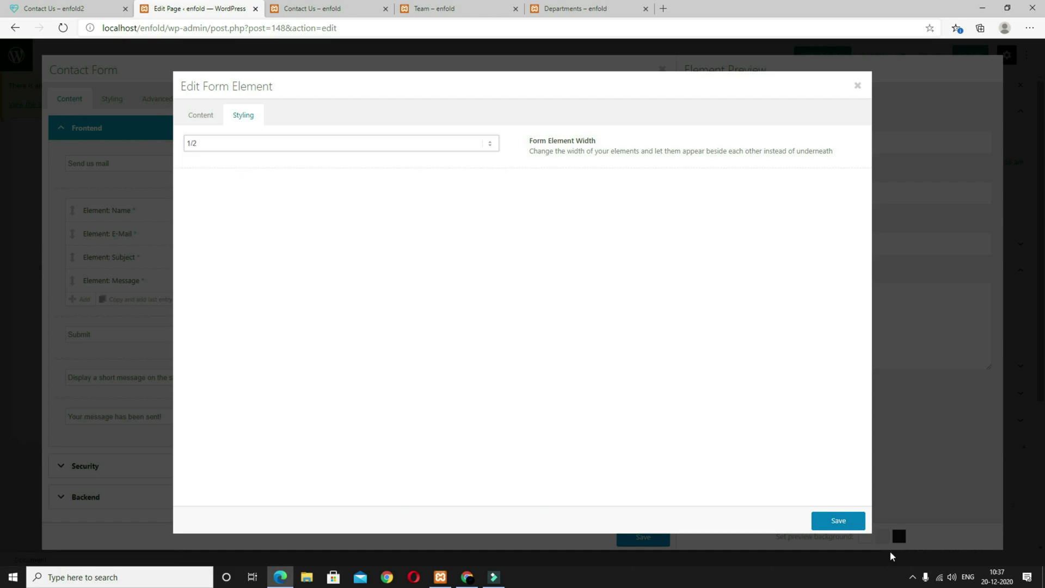
click(831, 521)
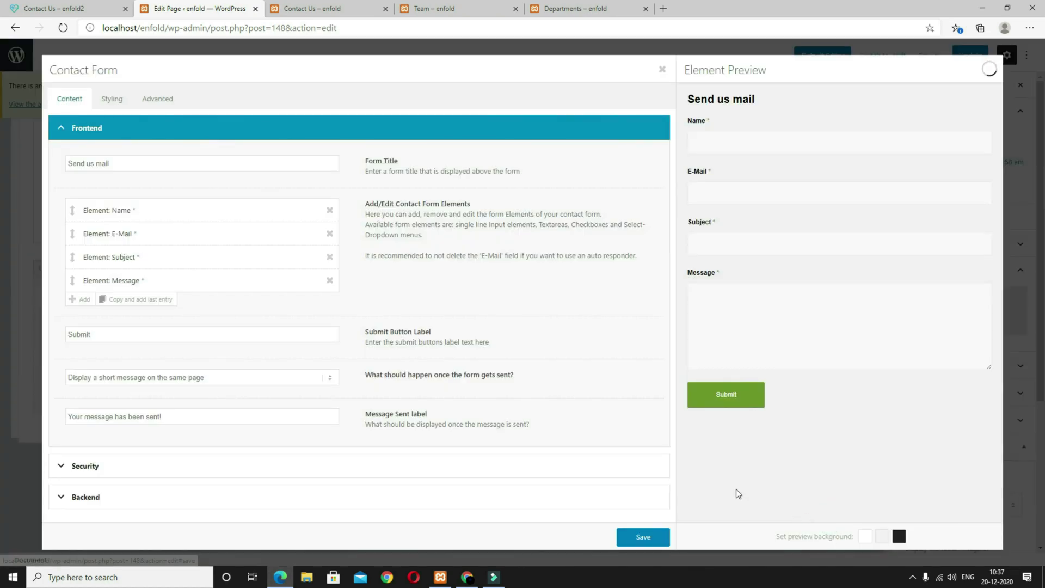
Step: Set the E-Mail field to 1/2 width so it sits beside Name, and save
click(142, 239)
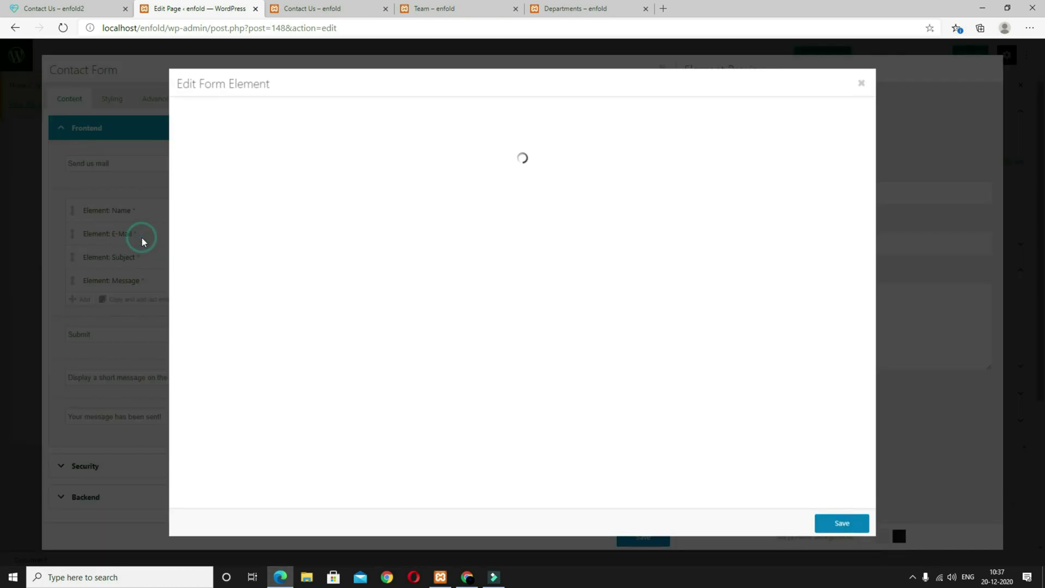
click(246, 125)
click(240, 144)
click(234, 167)
click(833, 520)
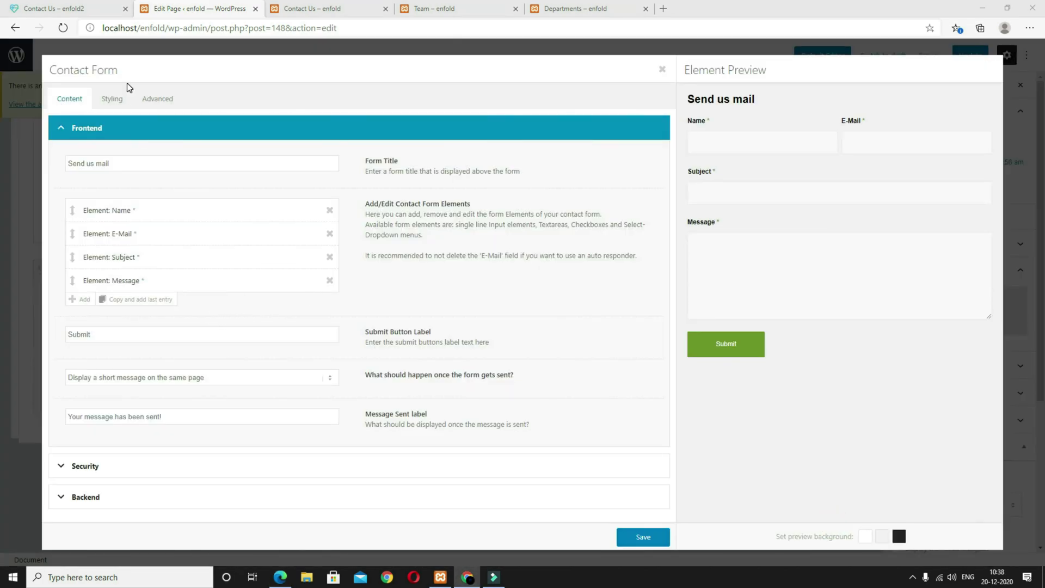
Step: Add a new form field labelled Department and make it a Select Element dropdown
click(86, 306)
click(112, 304)
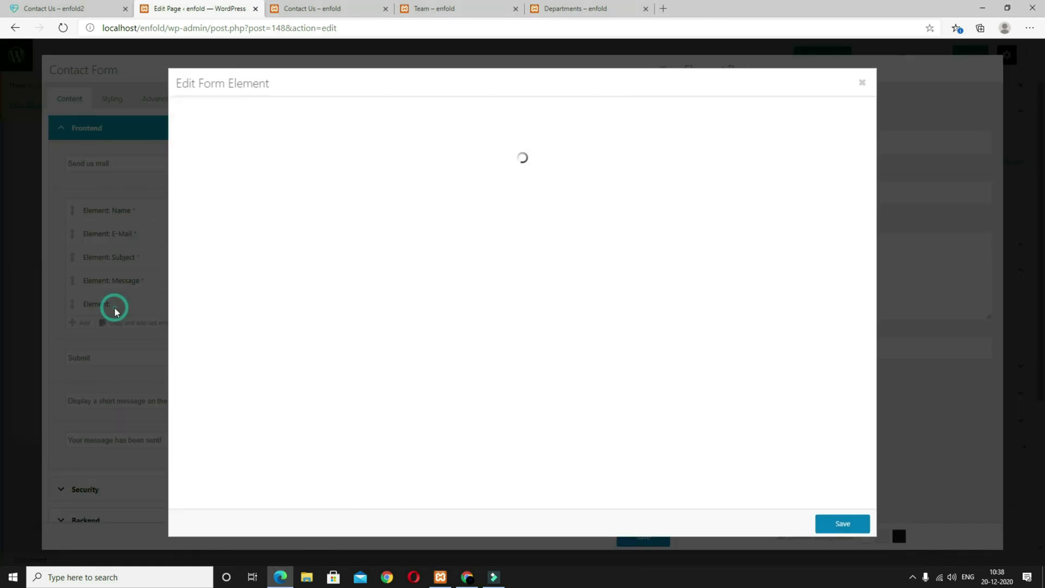
click(236, 140)
text(Department)
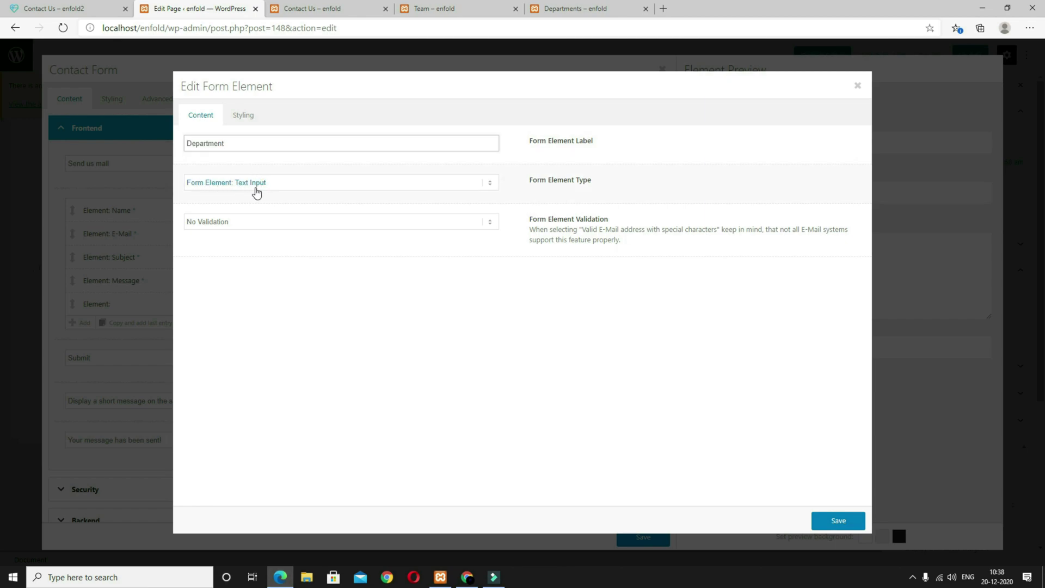
click(281, 187)
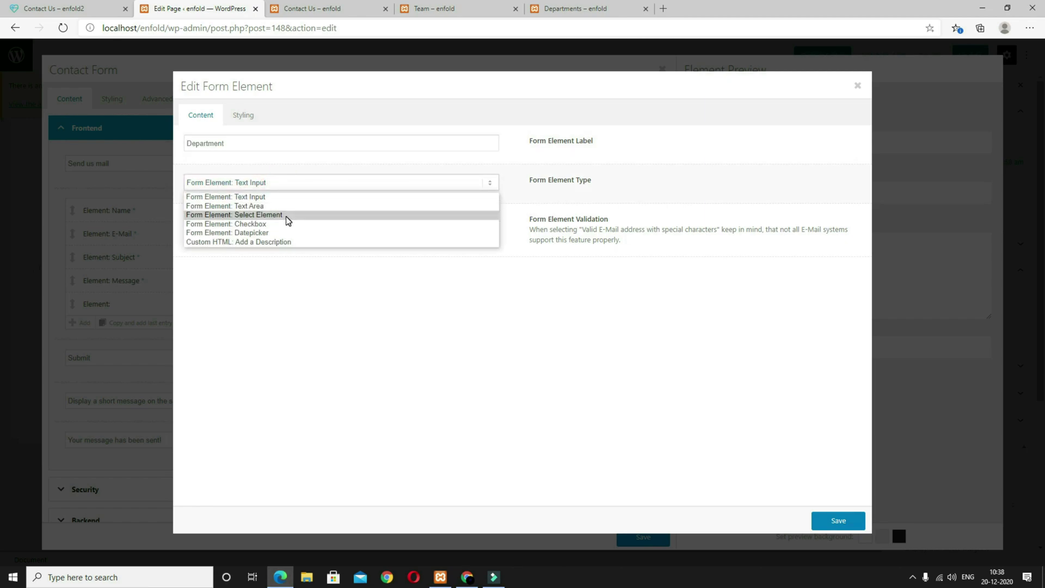
click(254, 216)
Step: Give Department the options Dentistry, Neurology, Diagnostic Imaging and Pediatrics, require it (Is not empty), and save
click(342, 216)
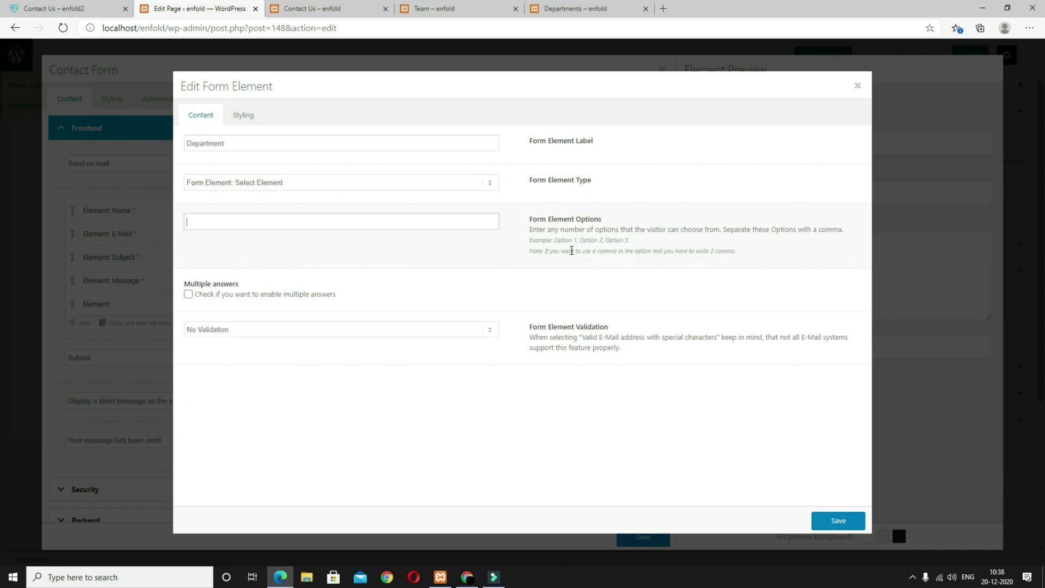
text(Dentistry, Neurology, Diagnostic Imaging, Pediatrics)
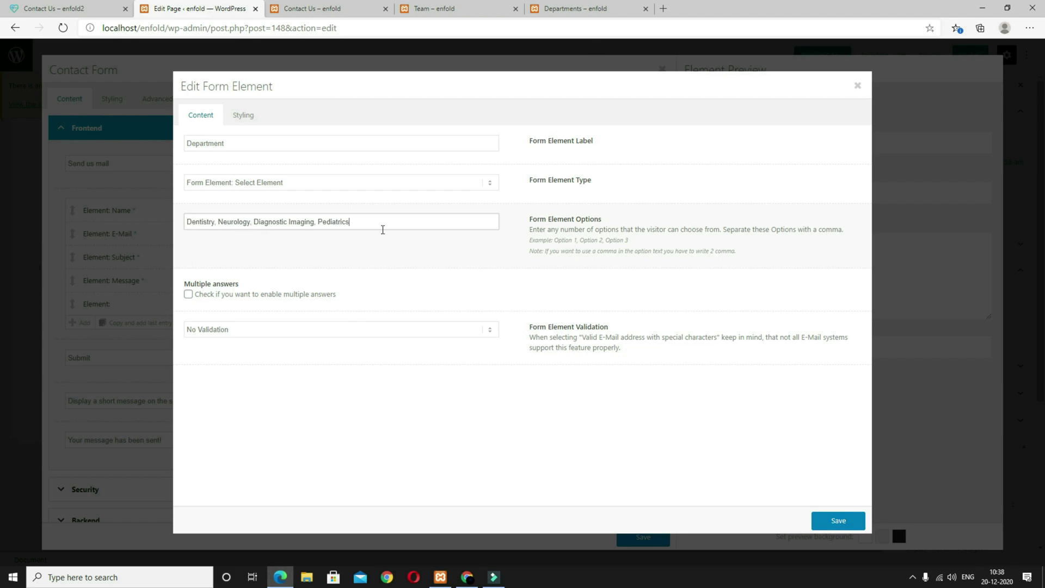
click(250, 330)
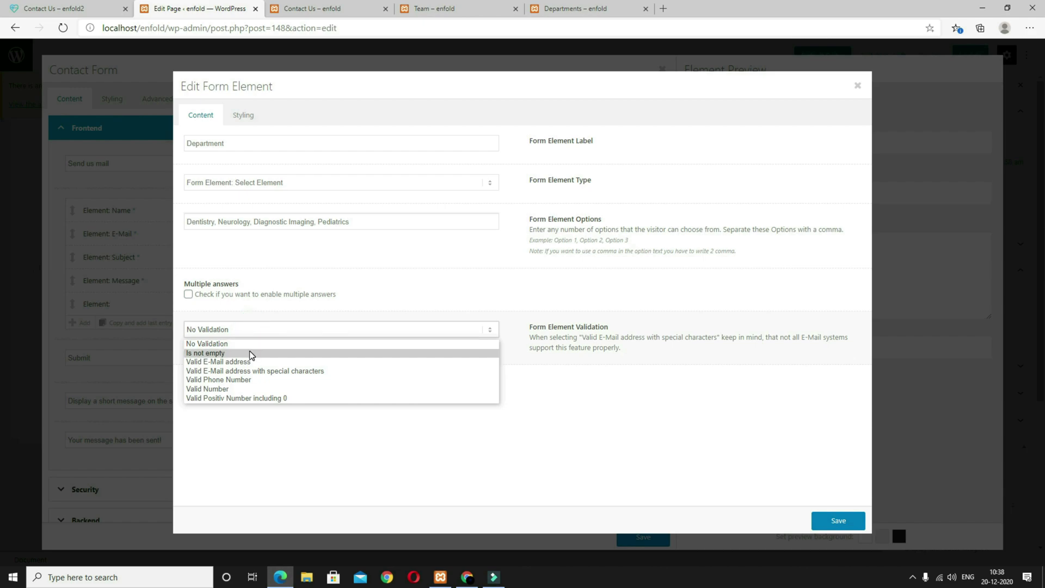
click(249, 351)
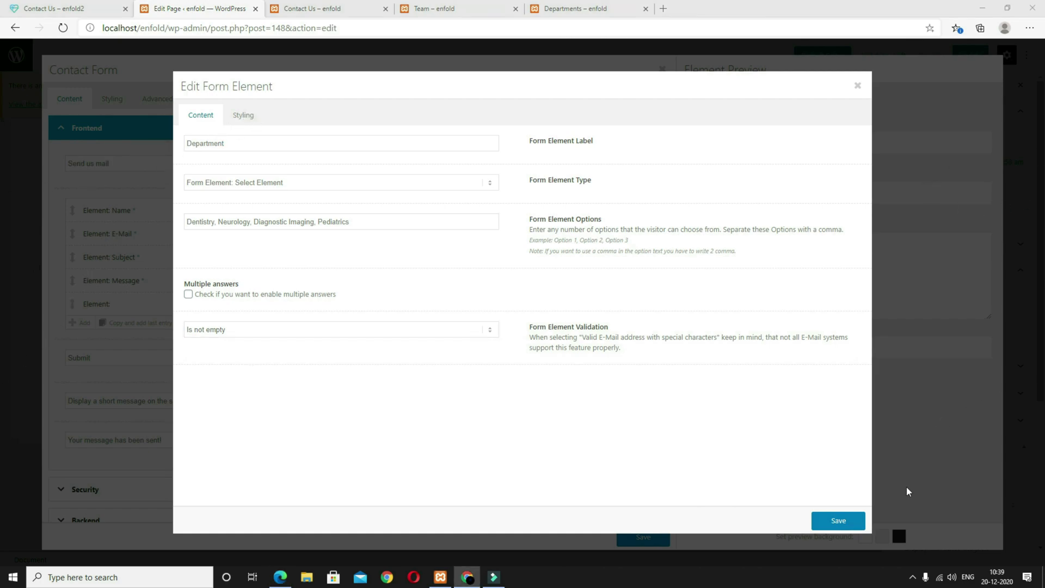
click(853, 520)
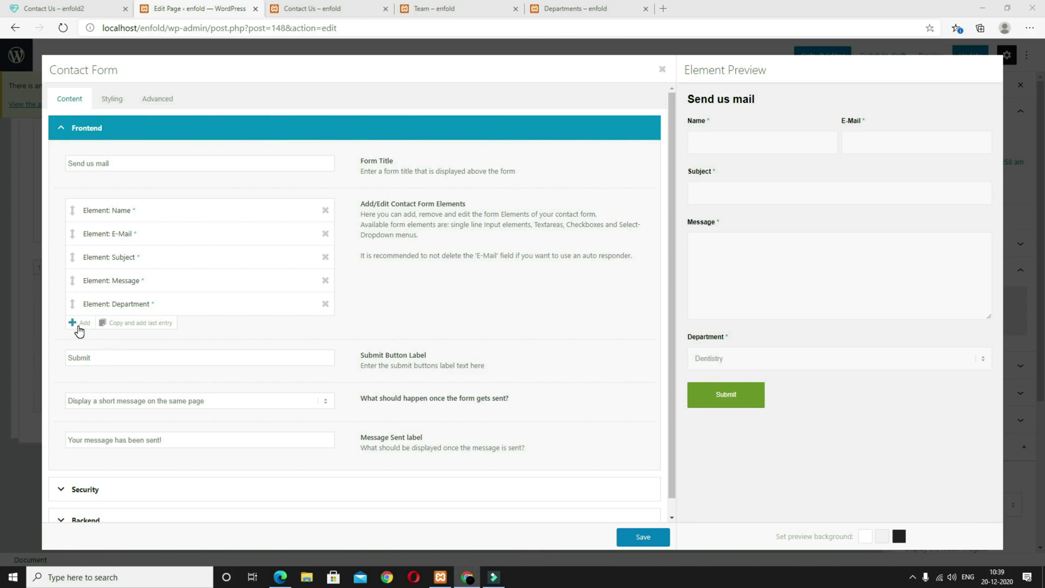
Step: Add a Datepicker field labelled 'Desired time and date' to the form
click(80, 323)
click(103, 328)
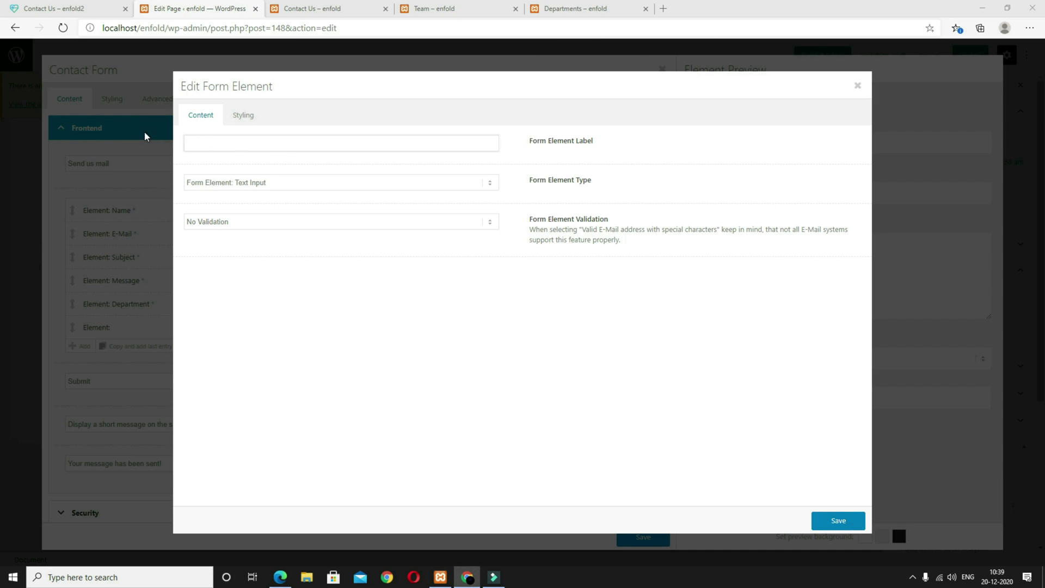
click(222, 144)
text(Desired time and date)
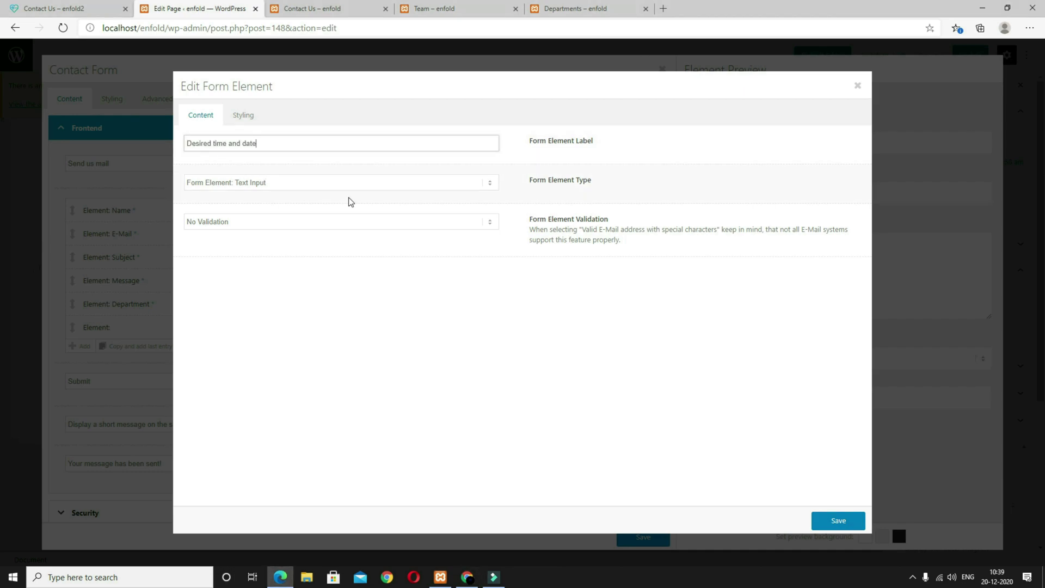
click(256, 184)
click(256, 231)
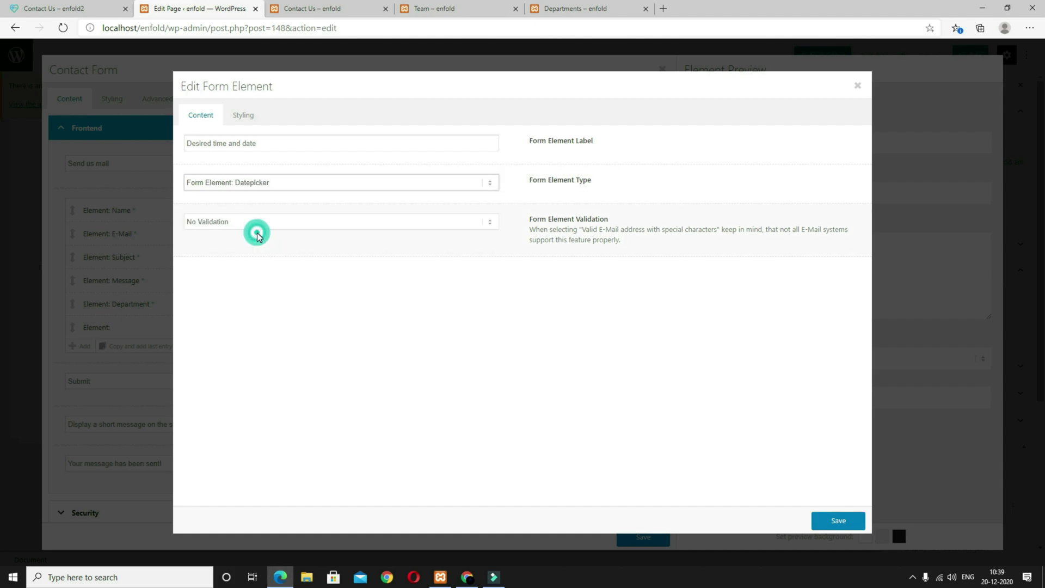
click(836, 522)
Step: Move Department and Desired time and date up below E-Mail and save the form
drag(74, 305, 73, 255)
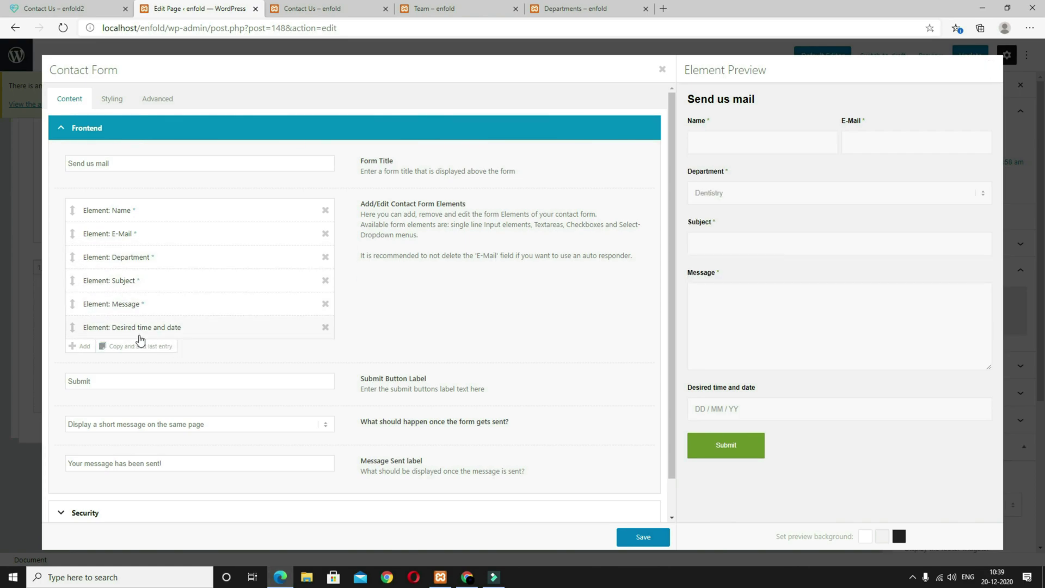
drag(73, 328, 69, 270)
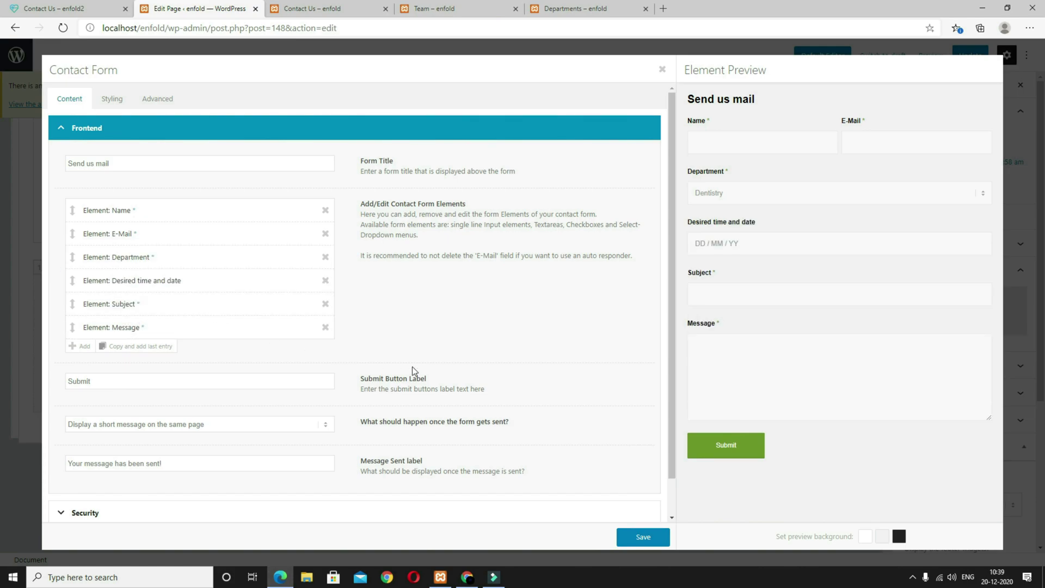
click(644, 537)
Step: Preview the contact page in a new tab and compare it with the reference site
click(929, 56)
click(858, 158)
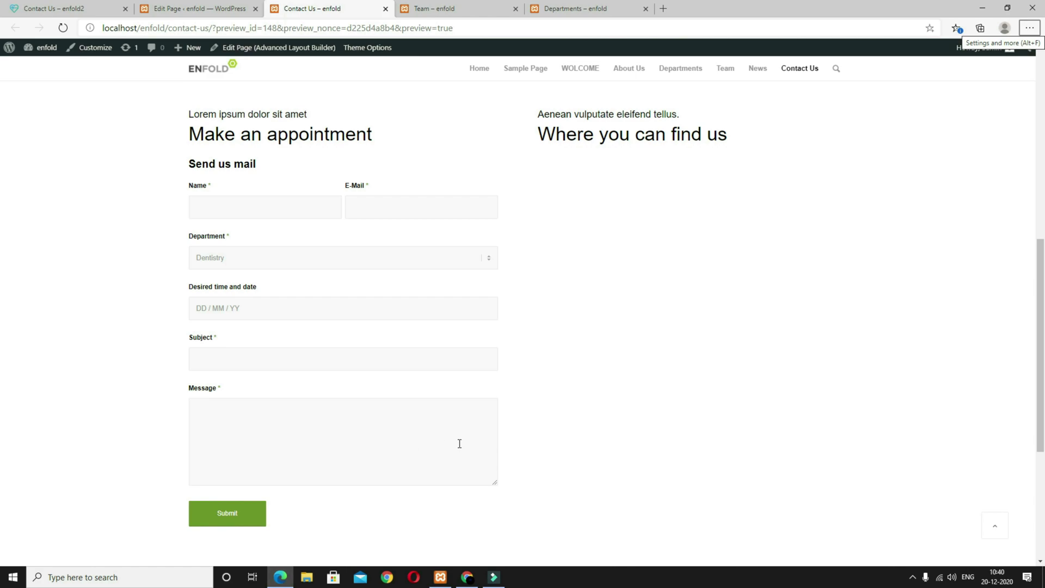
click(88, 9)
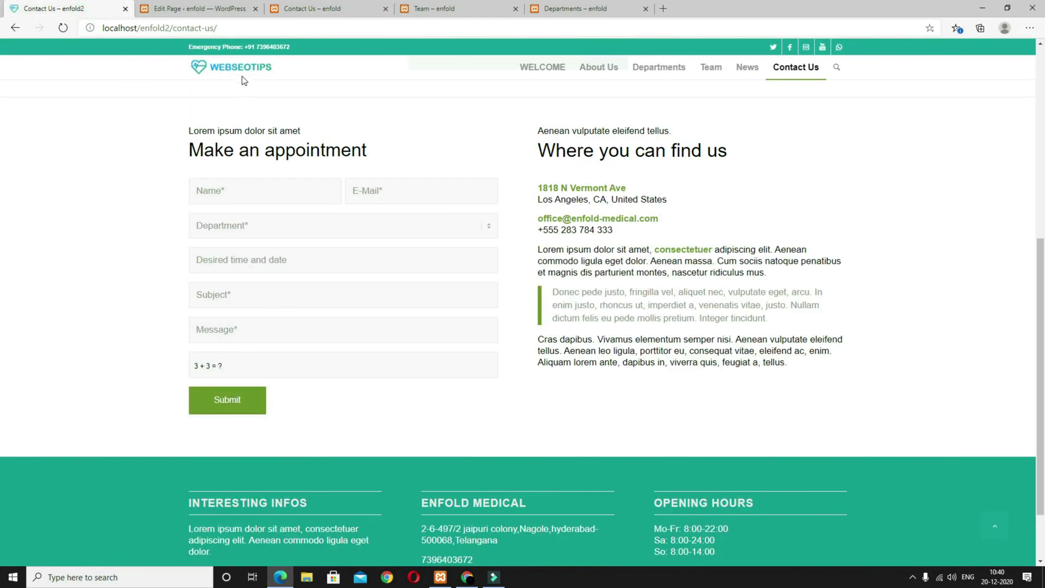
click(218, 9)
Step: Delete the Message box and add a new single-line Message field after Subject
click(252, 397)
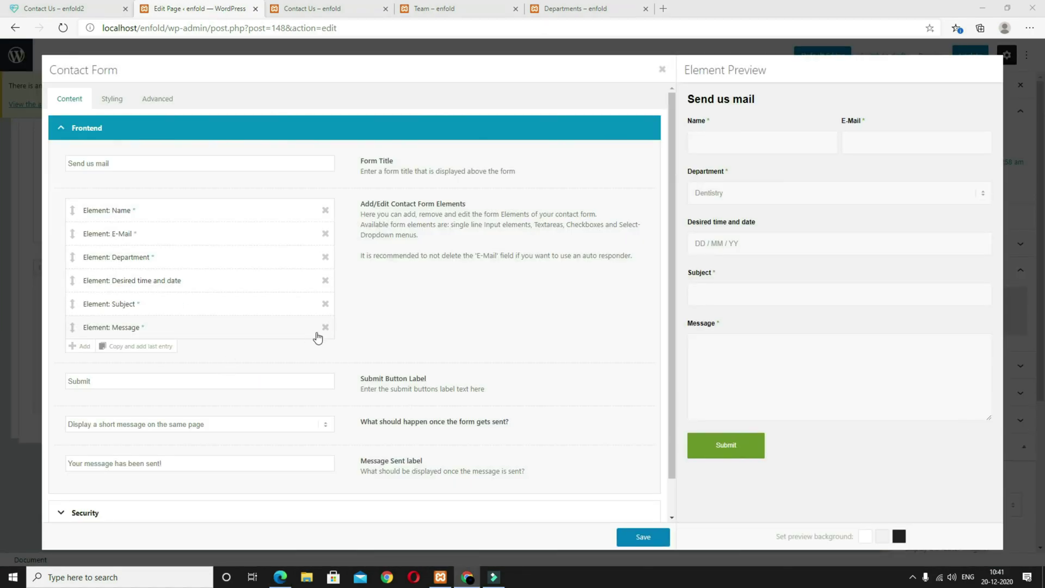
click(325, 327)
click(86, 325)
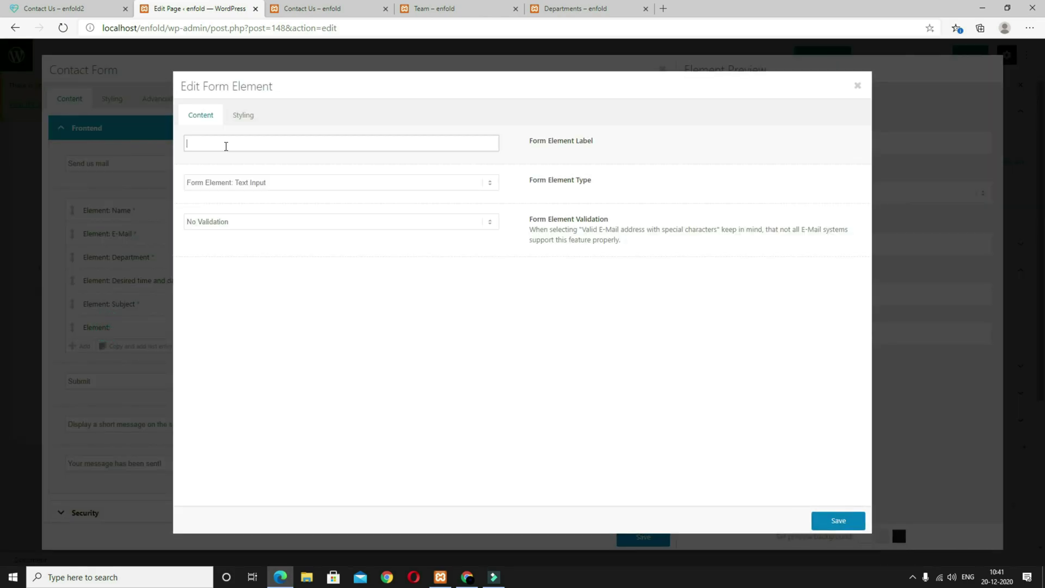
click(218, 142)
click(834, 521)
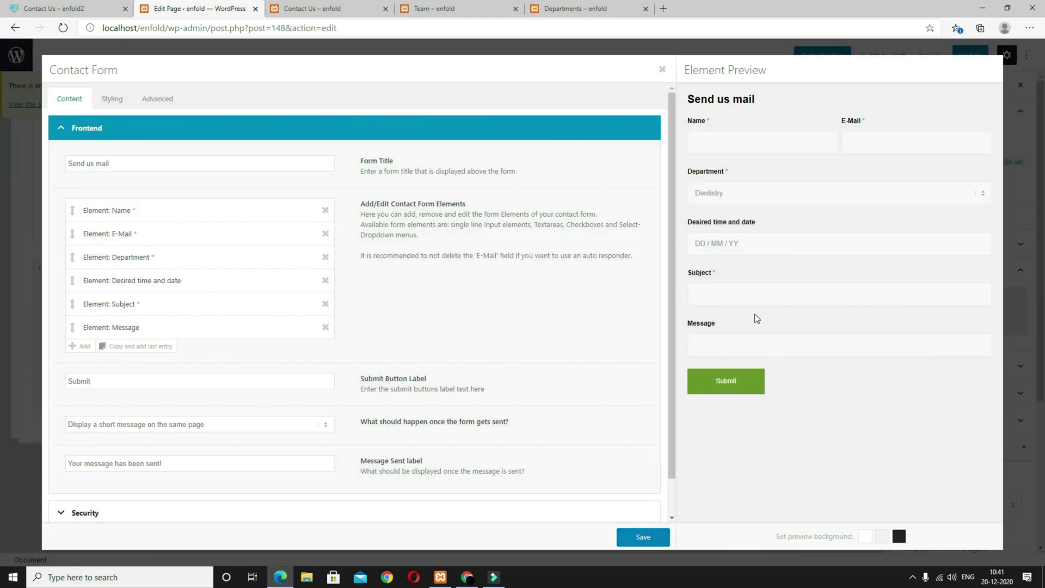
click(742, 340)
click(724, 318)
click(97, 7)
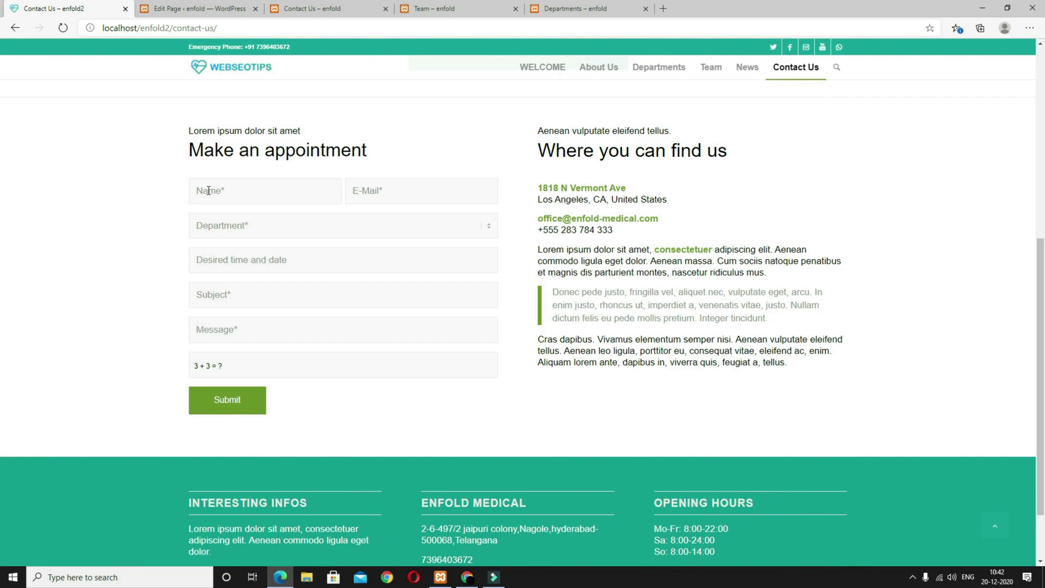
Step: Hide the labels above the contact form fields and save the form
click(209, 10)
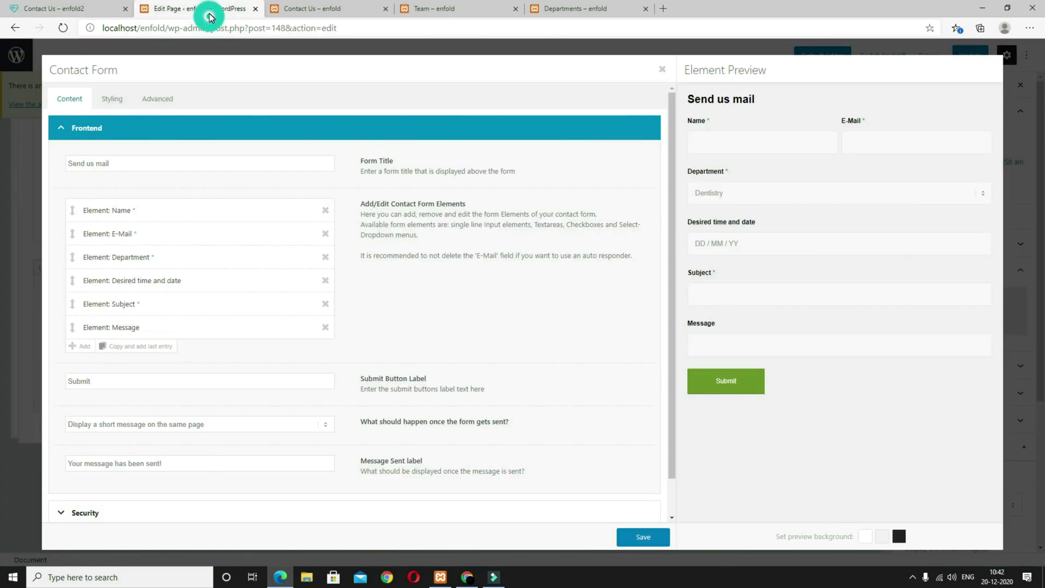
click(111, 102)
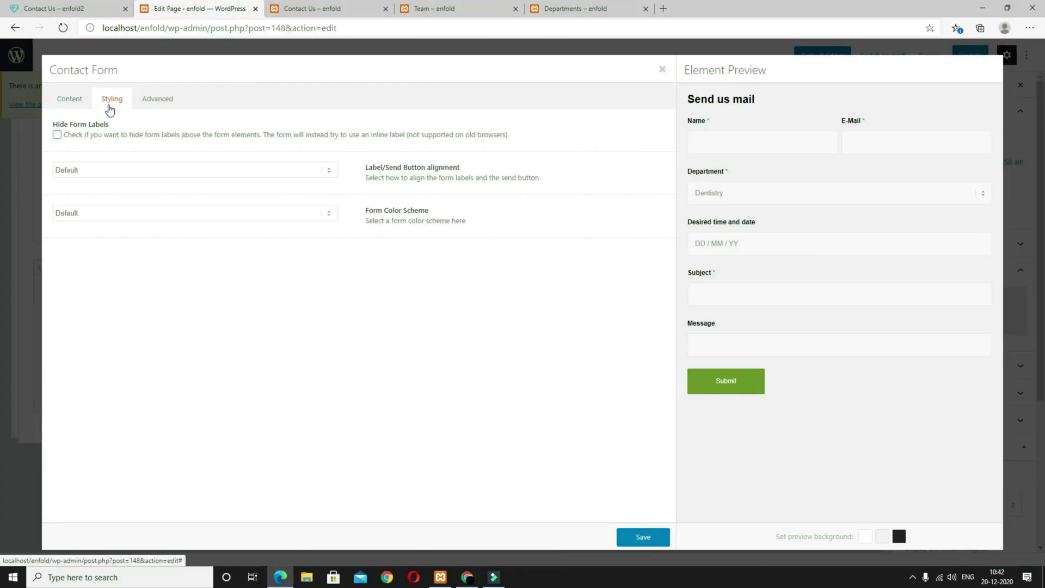
click(57, 135)
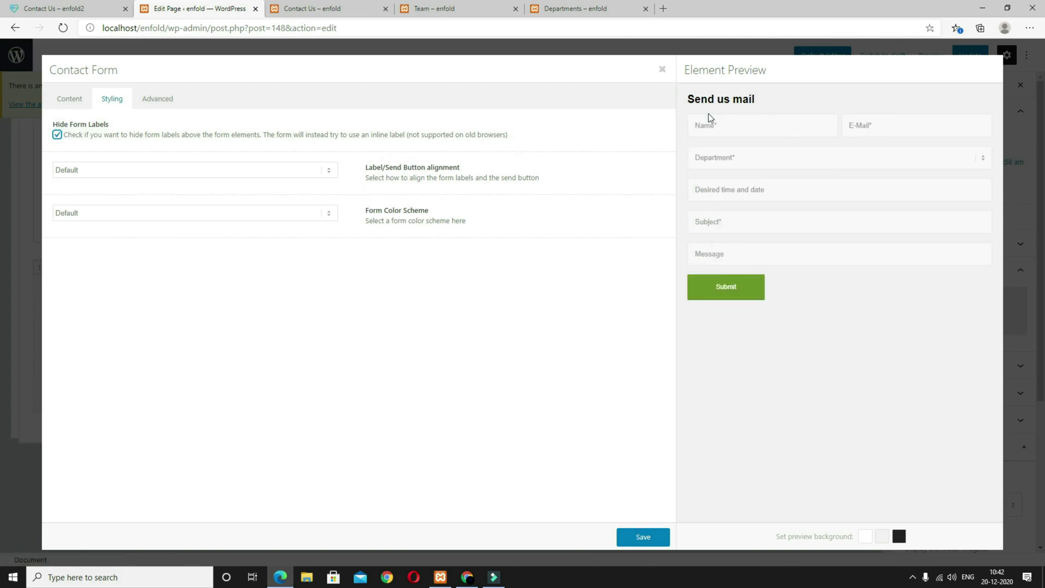
click(641, 537)
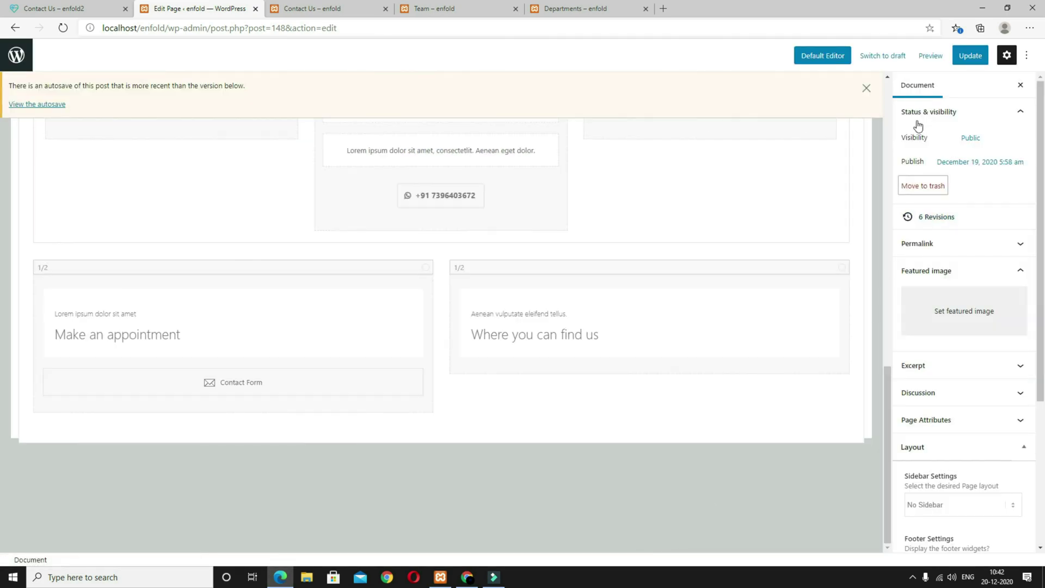
Step: Preview the page, compare its 'Send us mail' heading with the reference, then reopen the form settings
click(931, 55)
click(881, 157)
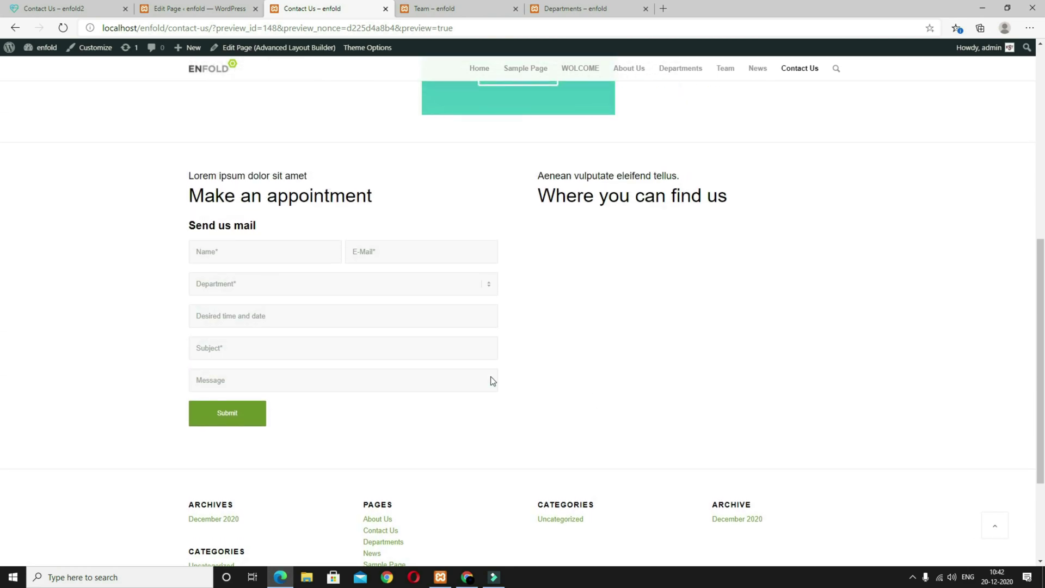
click(76, 8)
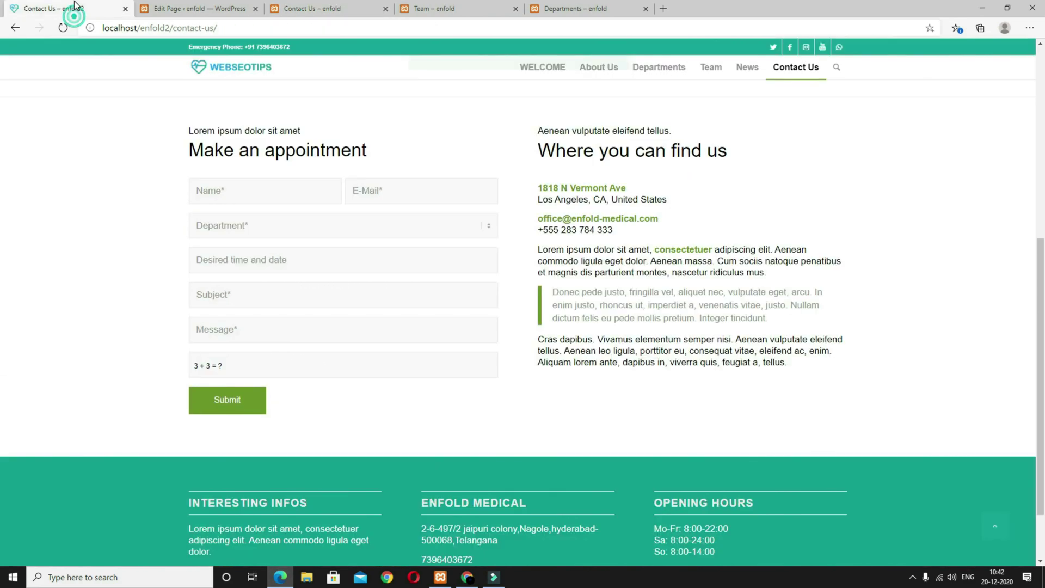
click(316, 7)
drag(258, 226, 181, 227)
click(260, 227)
drag(267, 224, 188, 227)
key(ctrl+1)
click(201, 8)
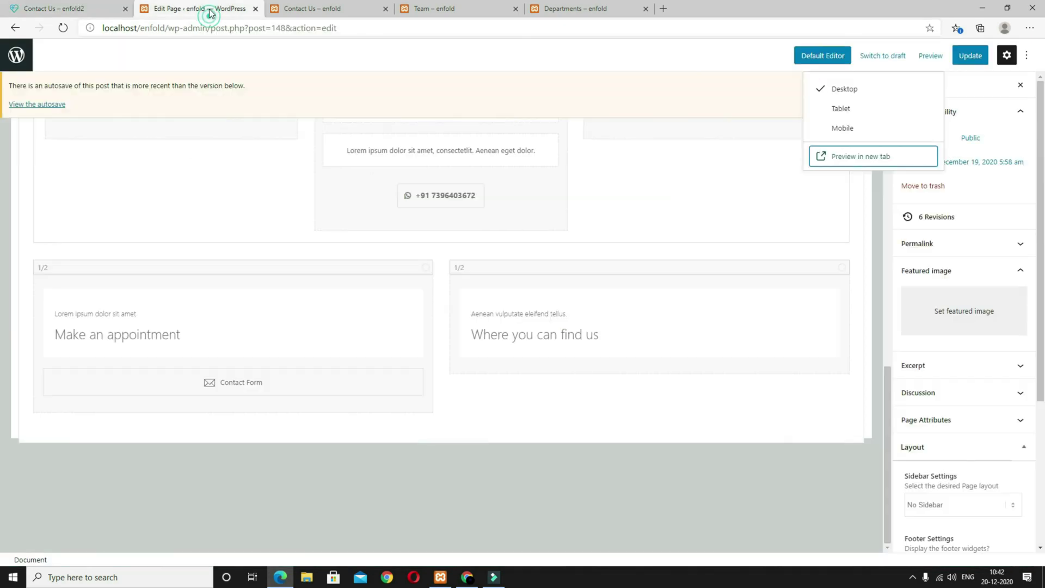
click(283, 389)
Step: Clear the 'Send us mail' form title and compare against the reference page
triple_click(143, 164)
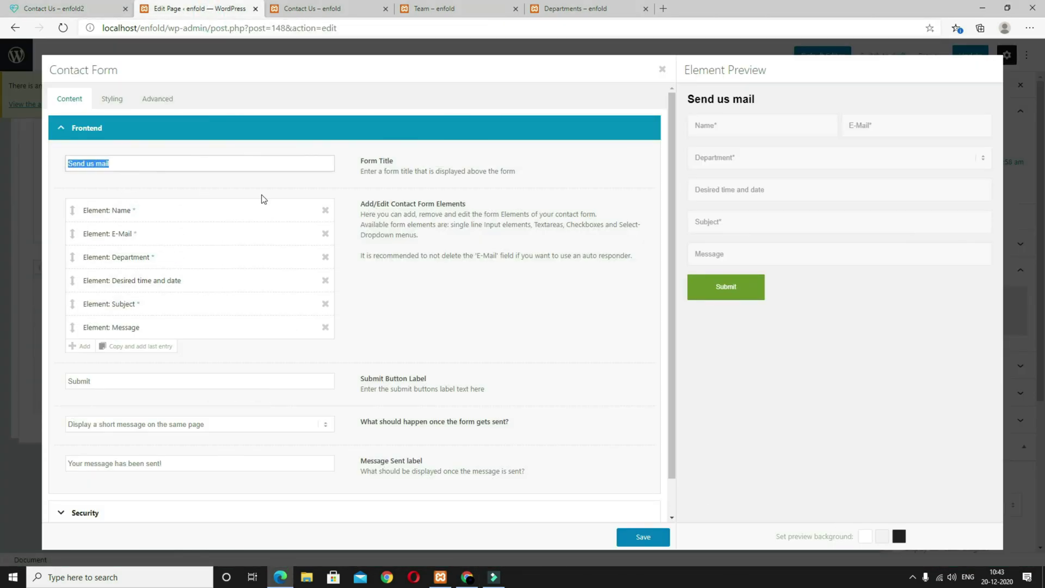
key(BackSpace)
scroll(461, 296, down, 1)
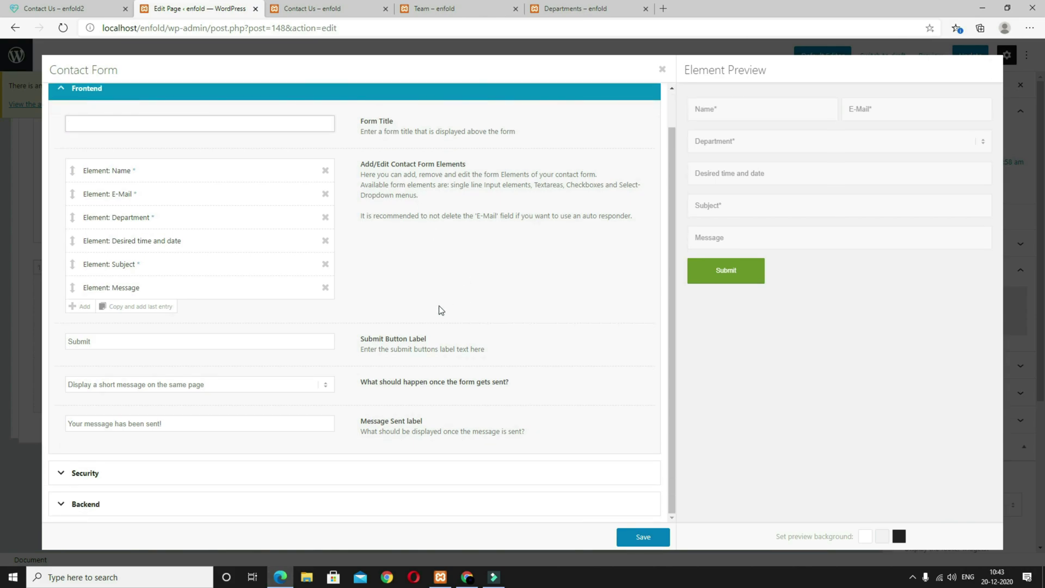
click(311, 9)
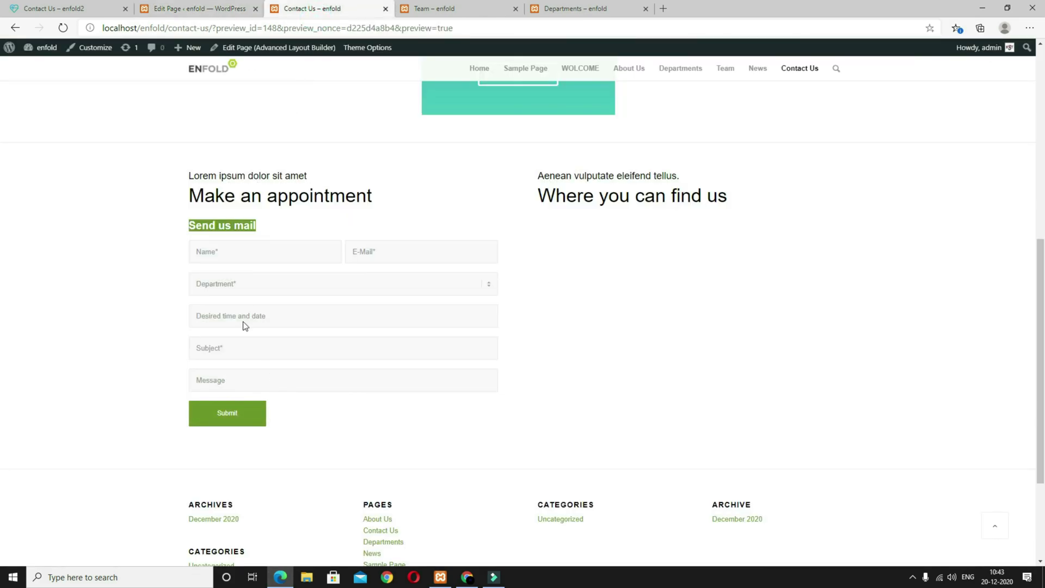
click(66, 14)
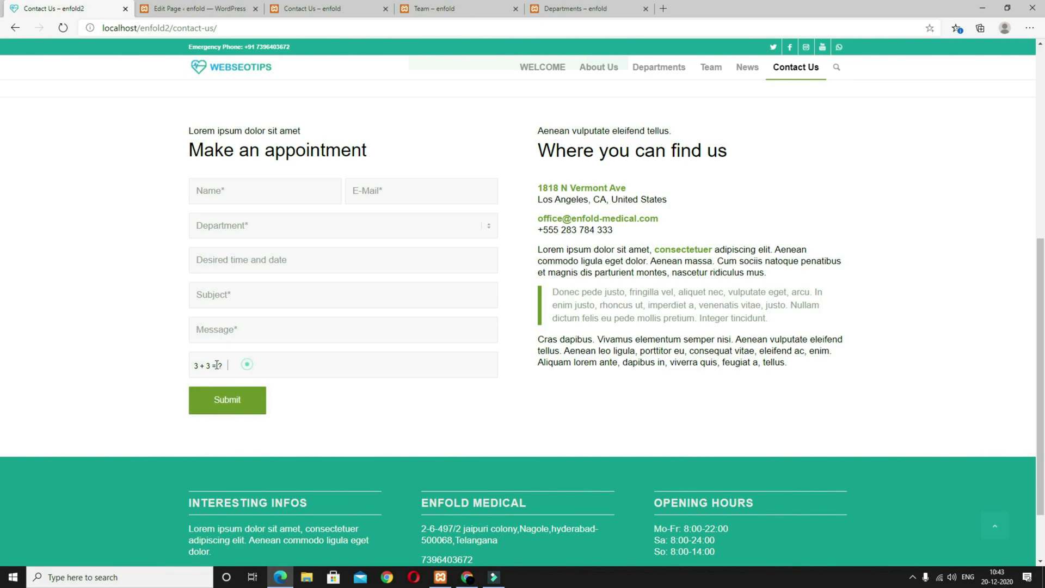
click(196, 8)
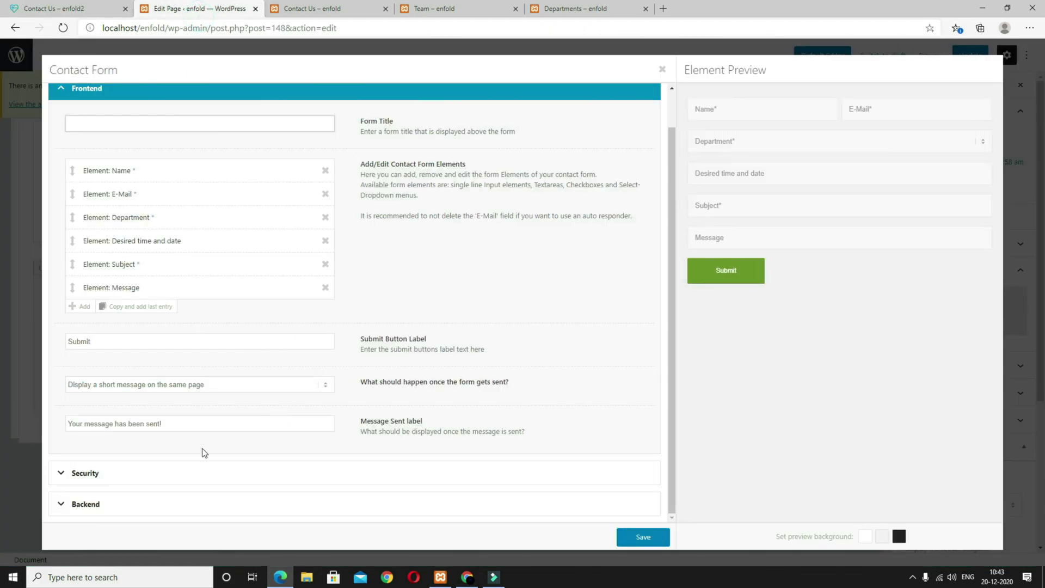
Step: Set the form's security to 'Use Enfold Numeric Captcha' and save the settings
click(161, 481)
click(136, 194)
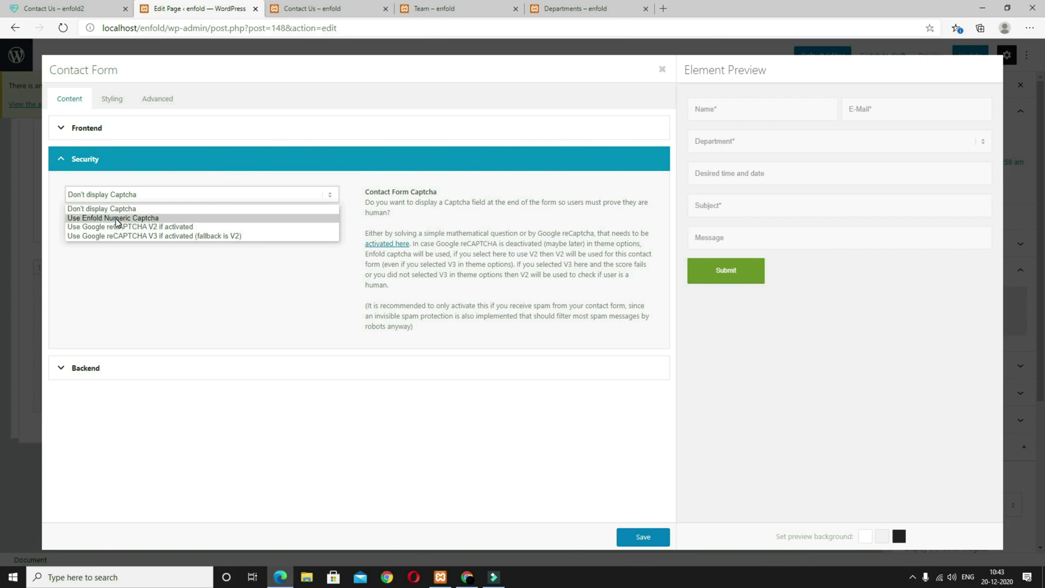
click(155, 220)
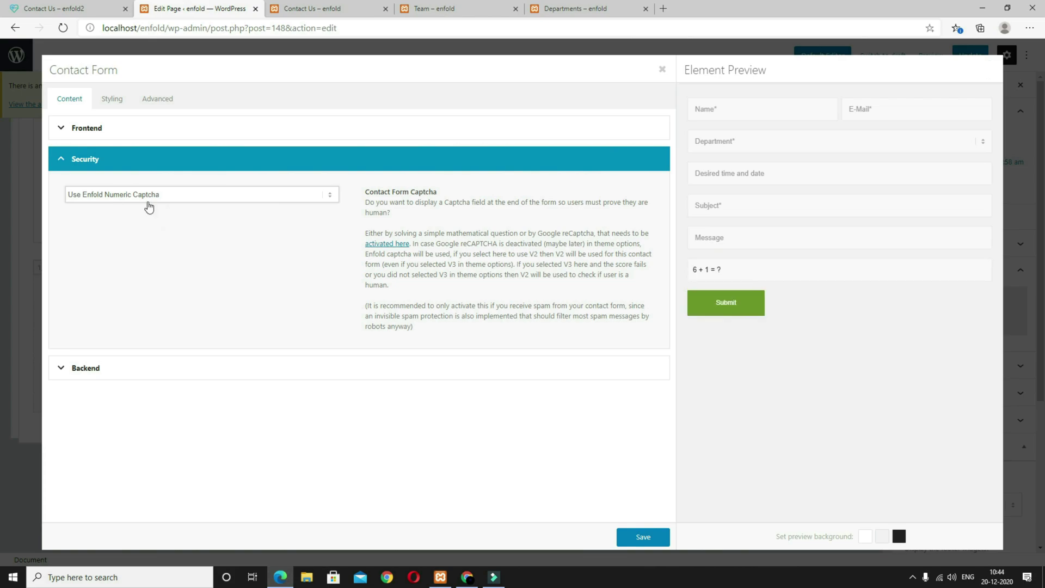
click(667, 537)
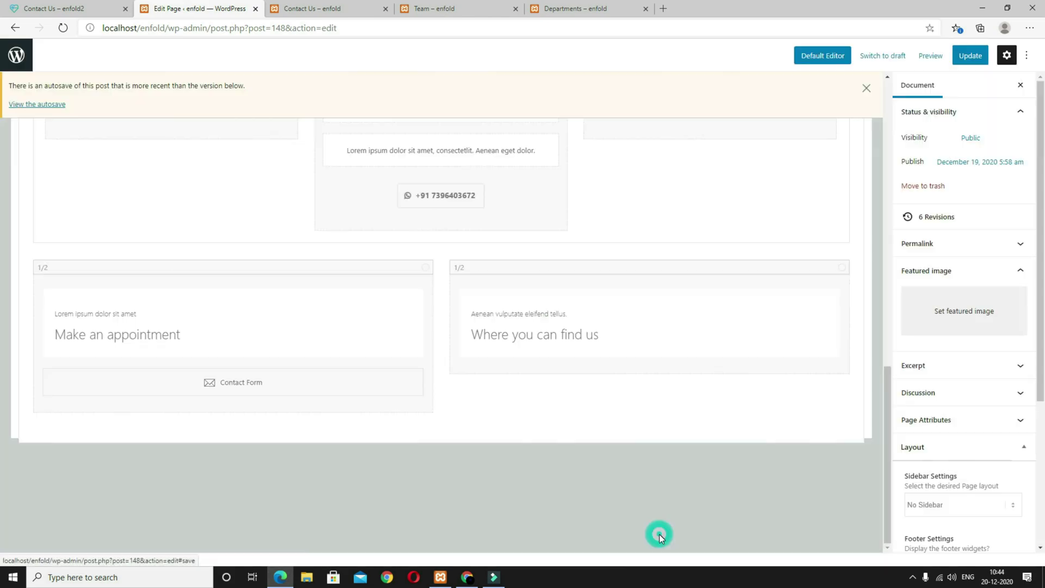
Step: Update the Contact Us page and preview it in a new tab
click(969, 55)
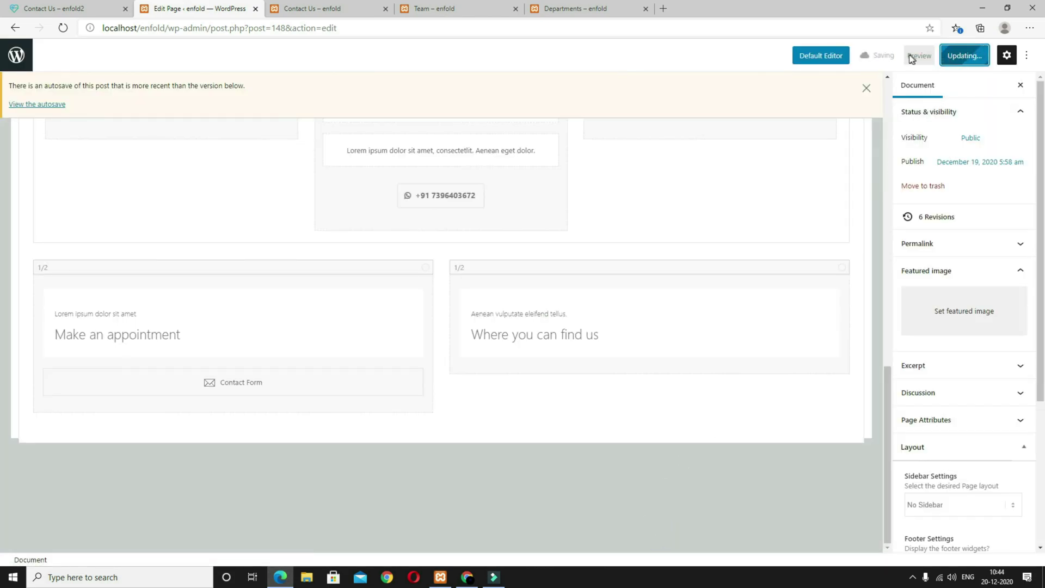
click(912, 55)
click(870, 157)
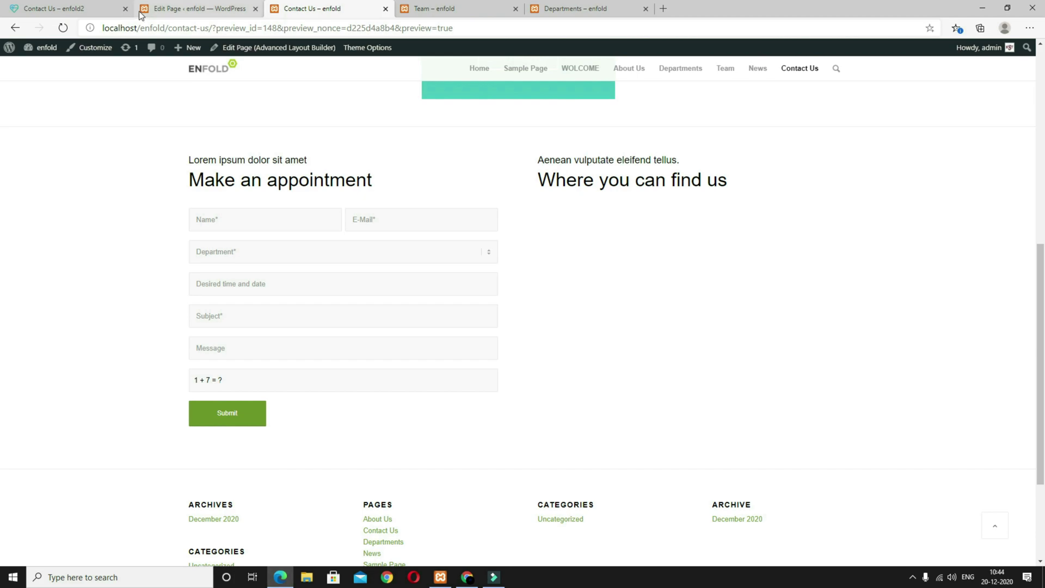
Step: Compare the reference page's contact details and quoted paragraph, then return to the editor
click(103, 10)
drag(831, 372, 539, 185)
key(ctrl+c)
click(578, 236)
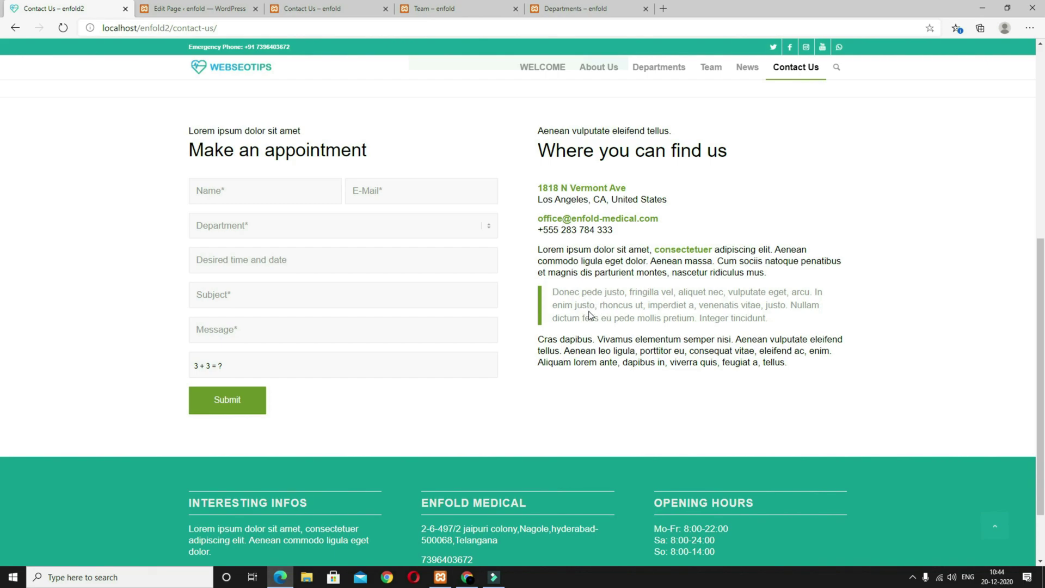
drag(766, 321, 590, 292)
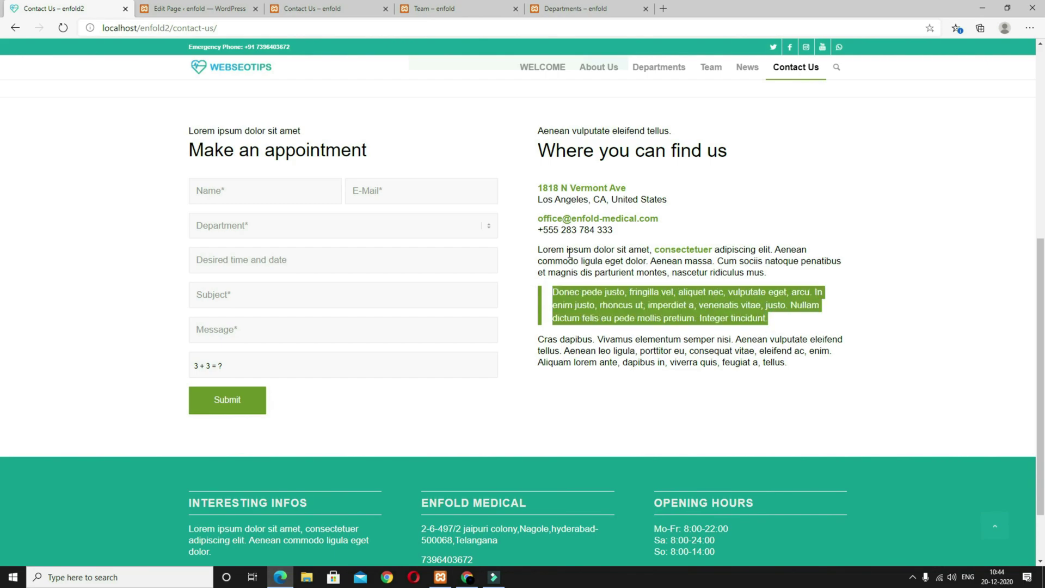
click(222, 15)
scroll(442, 412, up, 10)
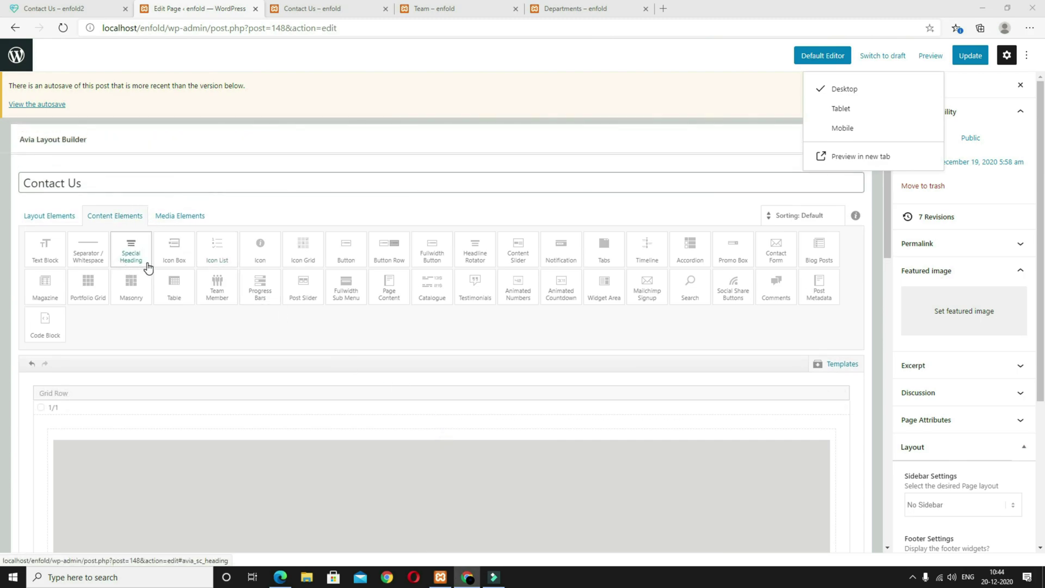
Step: Place a Text Block in the right column with the pasted address, e-mail and phone details
click(66, 256)
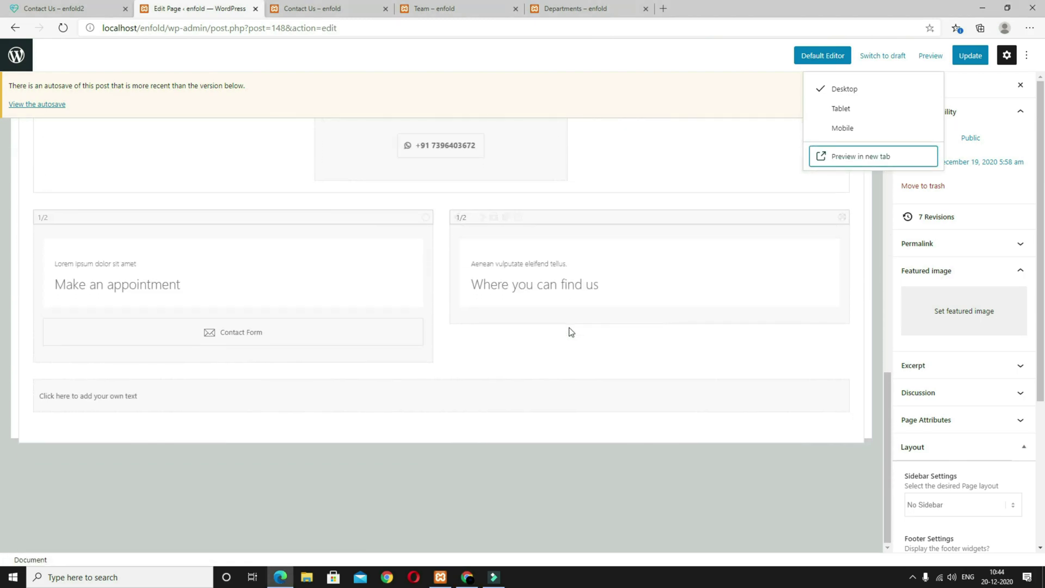
drag(328, 371, 524, 303)
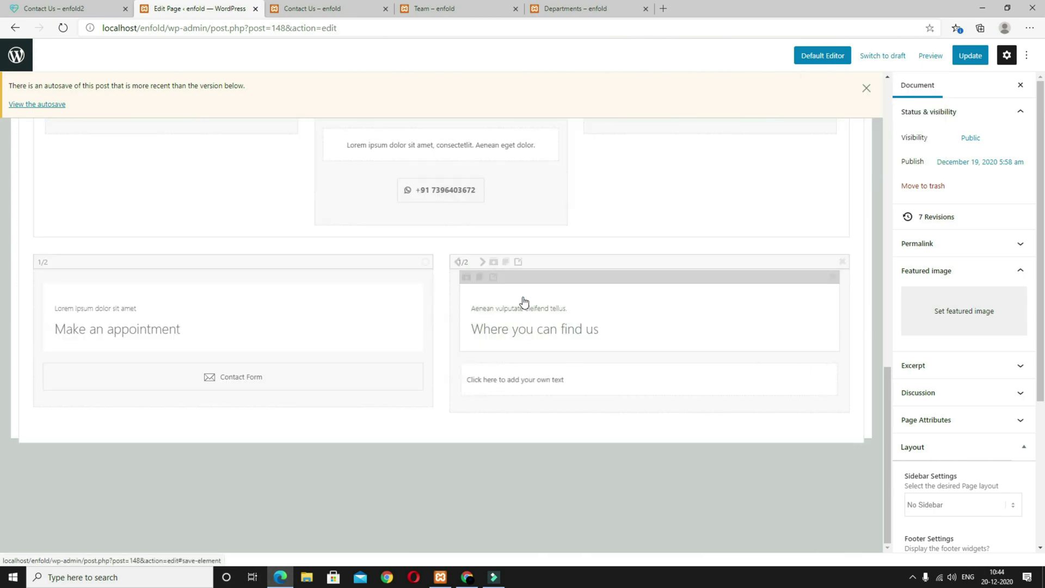
click(534, 381)
drag(215, 196, 0, 190)
key(ctrl+v)
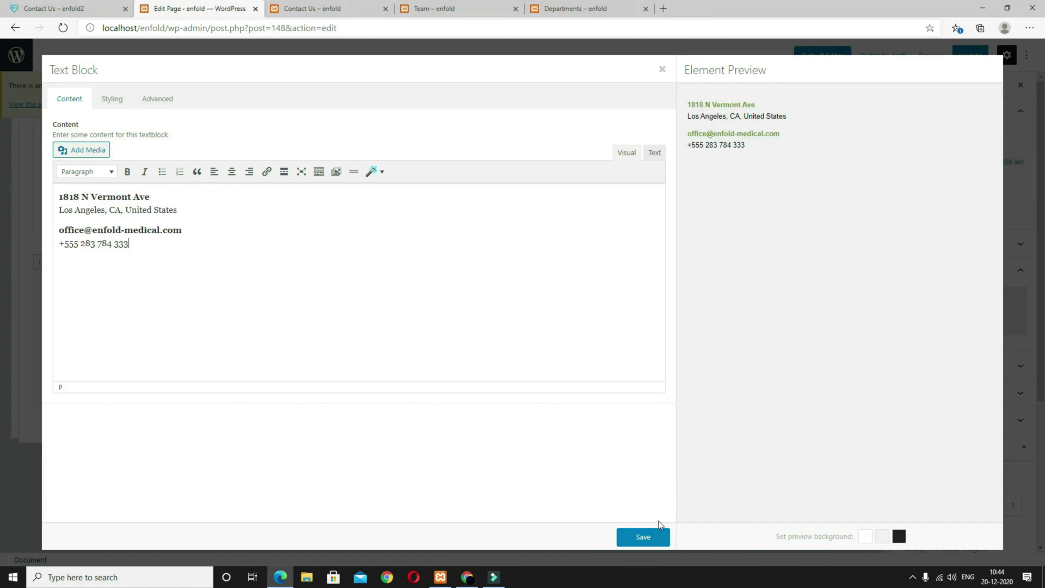
click(654, 538)
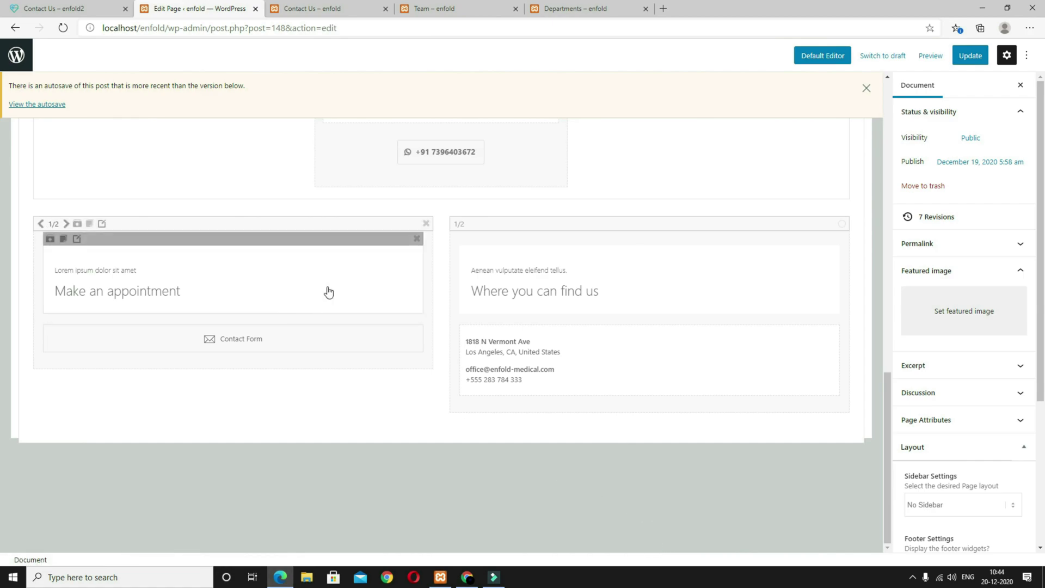
scroll(175, 271, up, 10)
scroll(120, 236, up, 1)
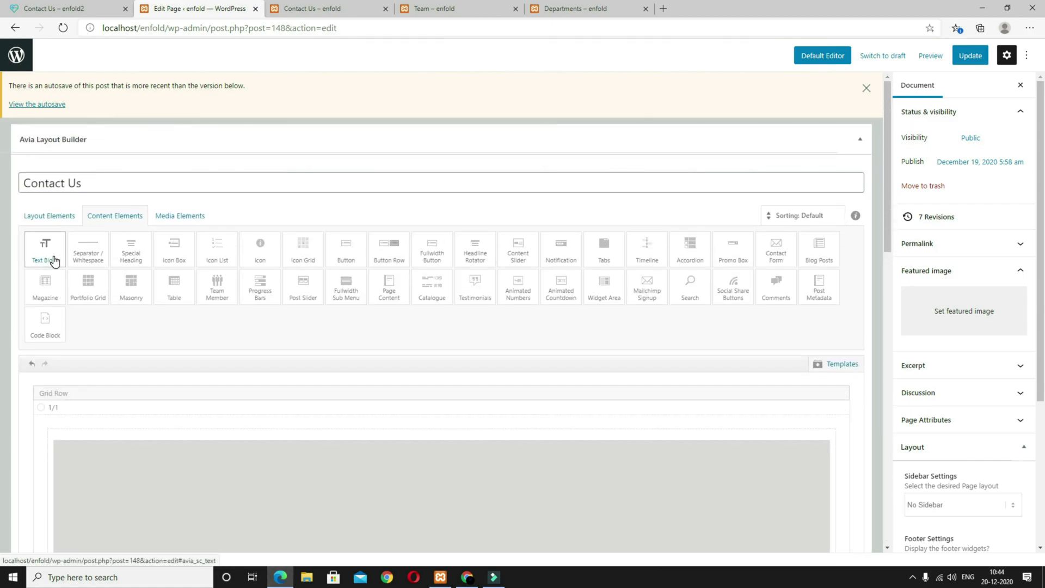
Step: Add another right-column Text Block containing three Lorem ipsum paragraphs
click(53, 261)
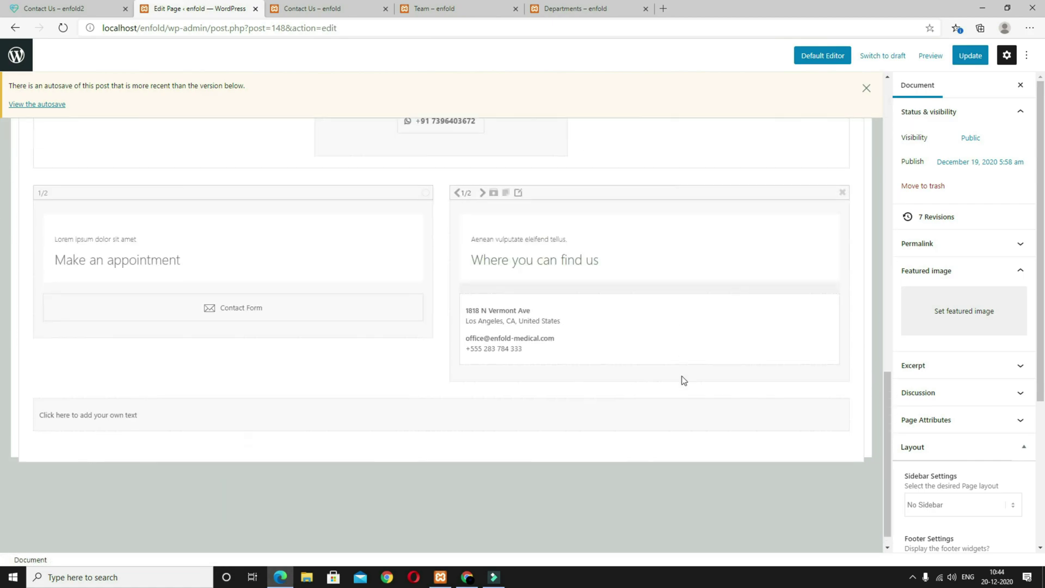
drag(401, 373, 551, 338)
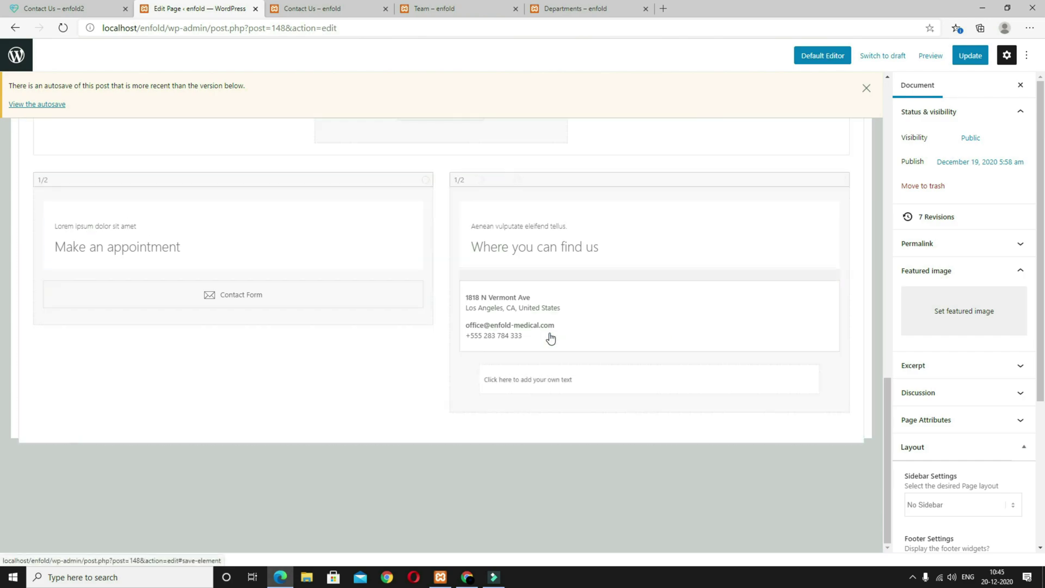
click(551, 381)
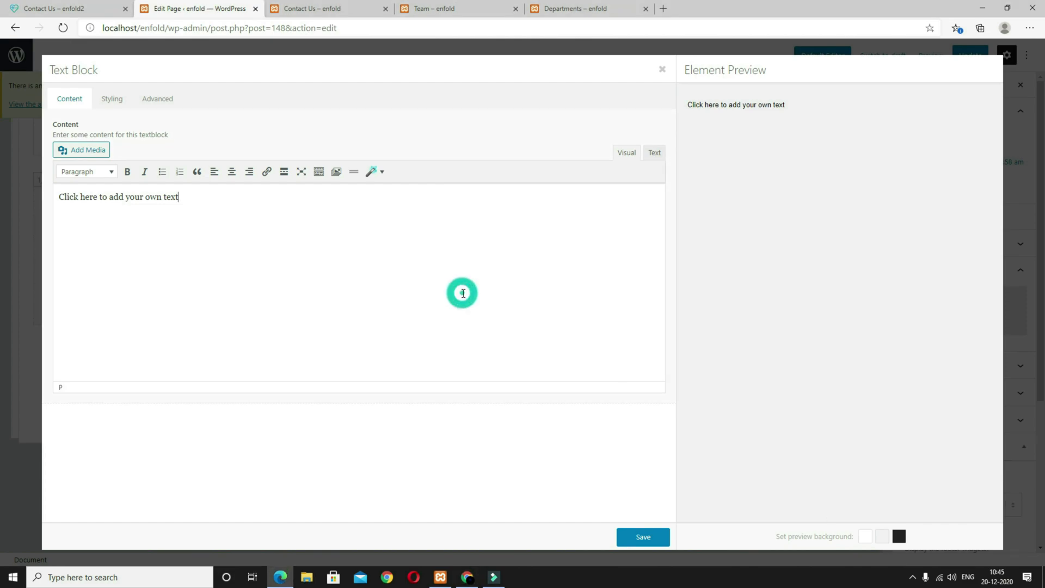
key(ctrl+a)
key(ctrl+v)
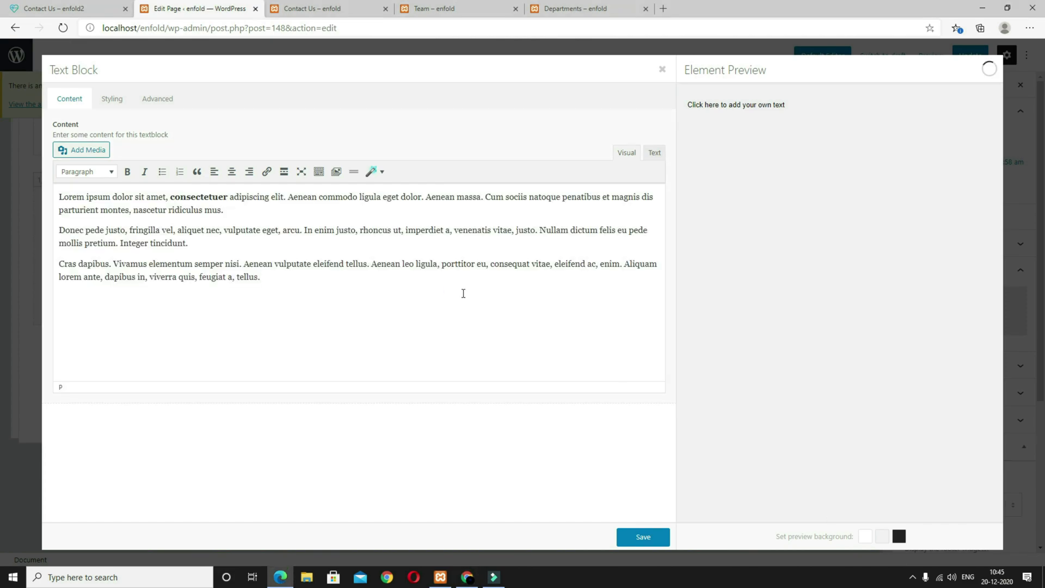
Step: Format the 'Donec pede justo' paragraph as a blockquote, matching the reference, then update and preview
click(63, 8)
click(647, 344)
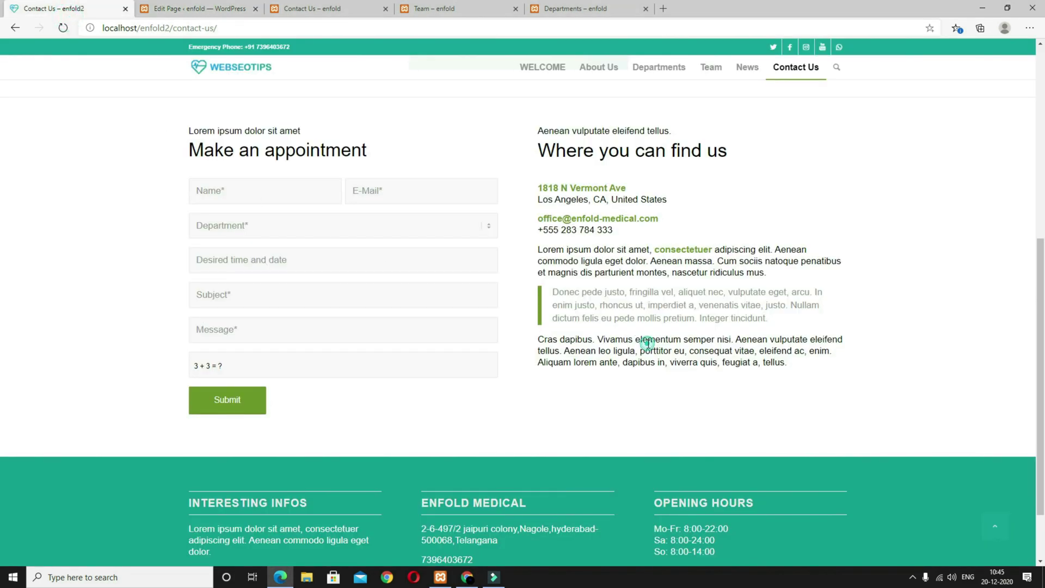
triple_click(786, 316)
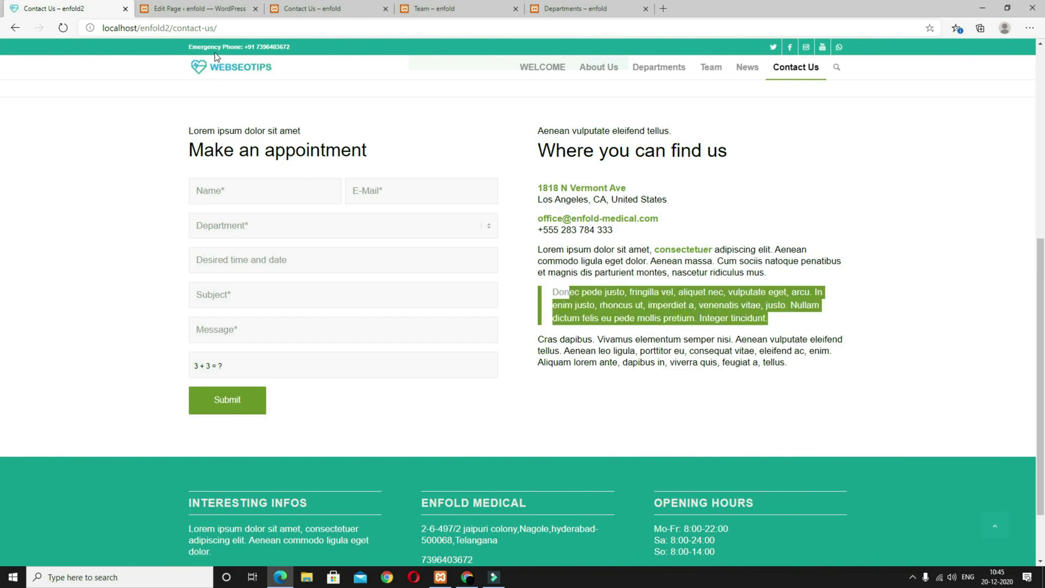
click(217, 11)
drag(194, 244, 55, 233)
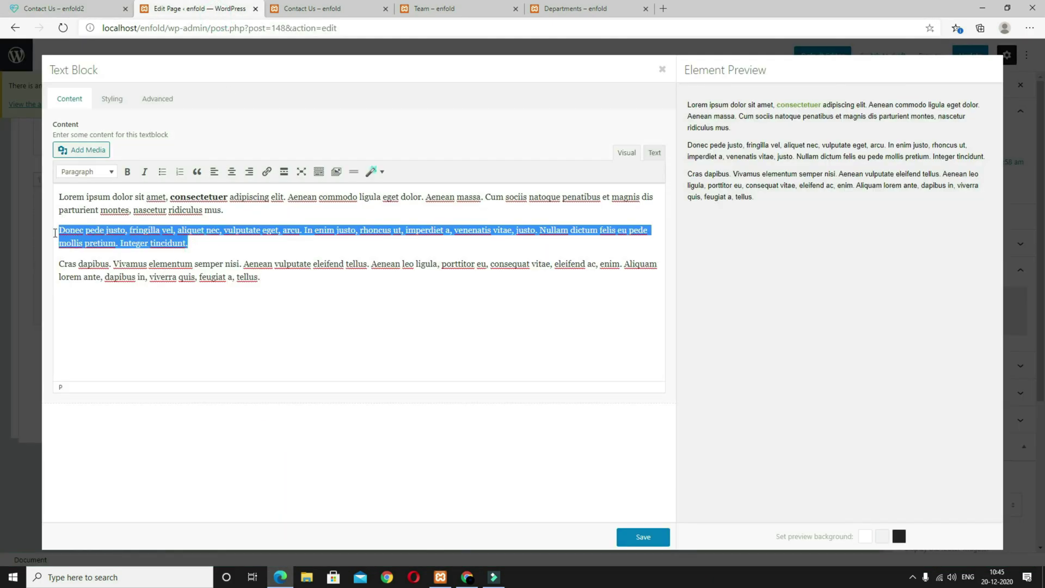
click(197, 173)
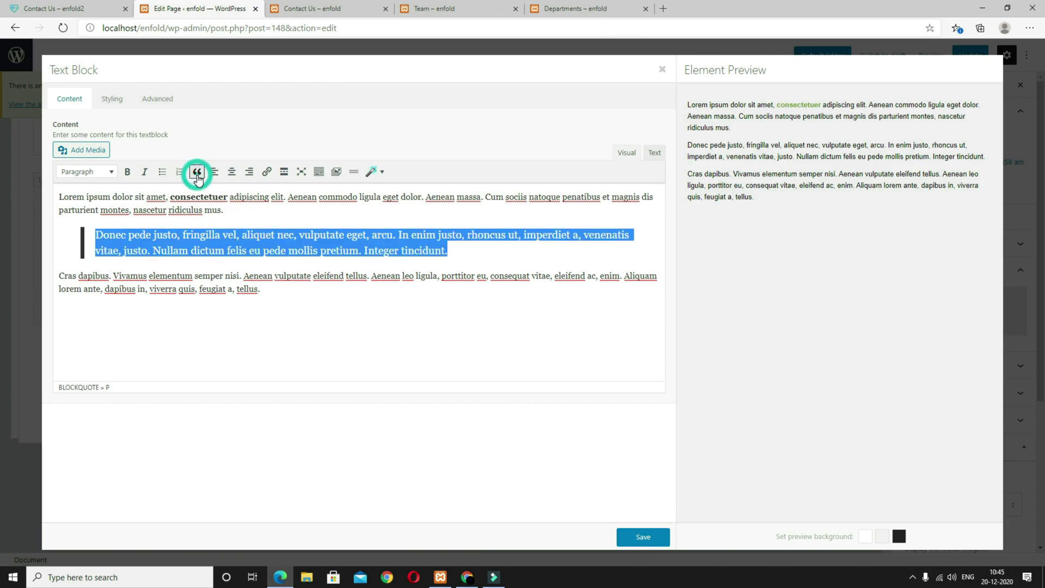
click(644, 537)
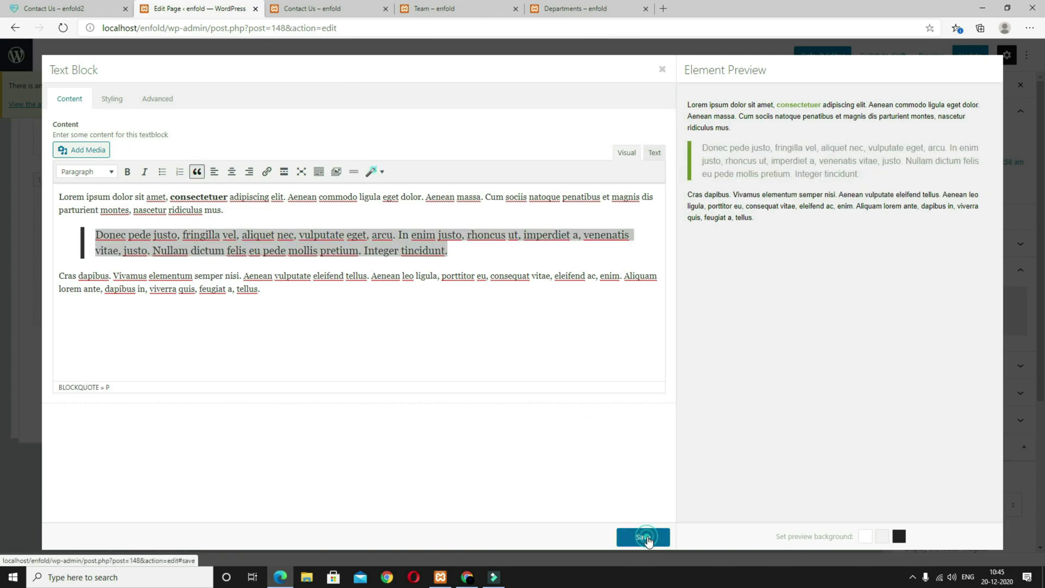
click(963, 56)
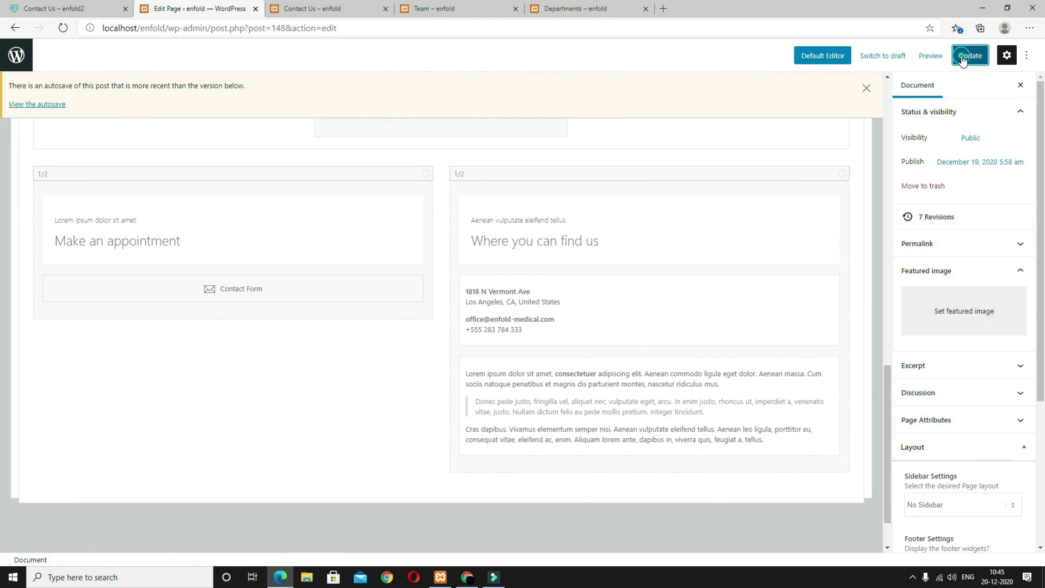
click(930, 55)
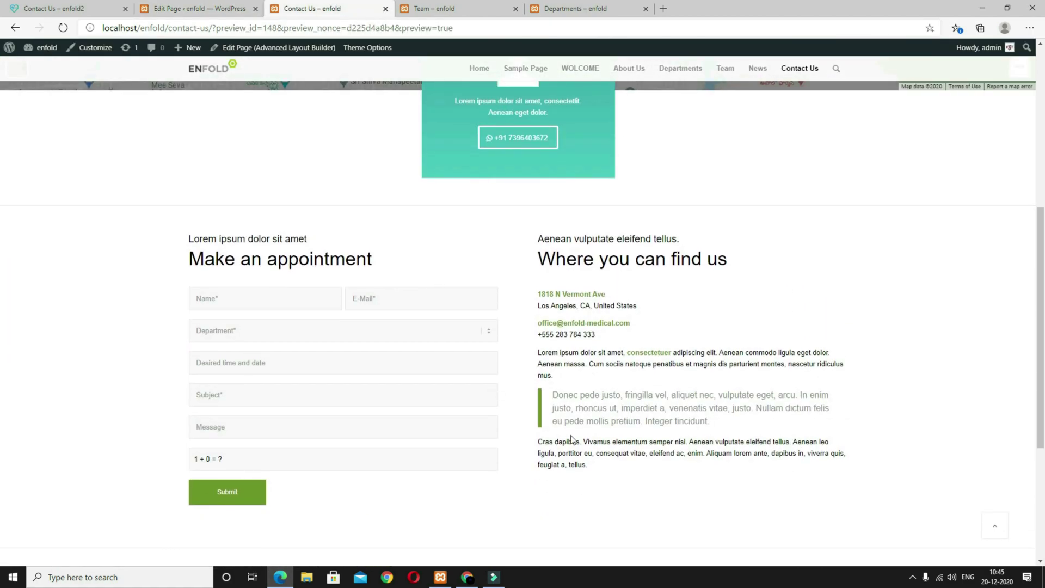
Step: Scroll the preview, compare it with the reference Contact Us page, and return to the editor
scroll(624, 442, up, 2)
scroll(623, 442, down, 5)
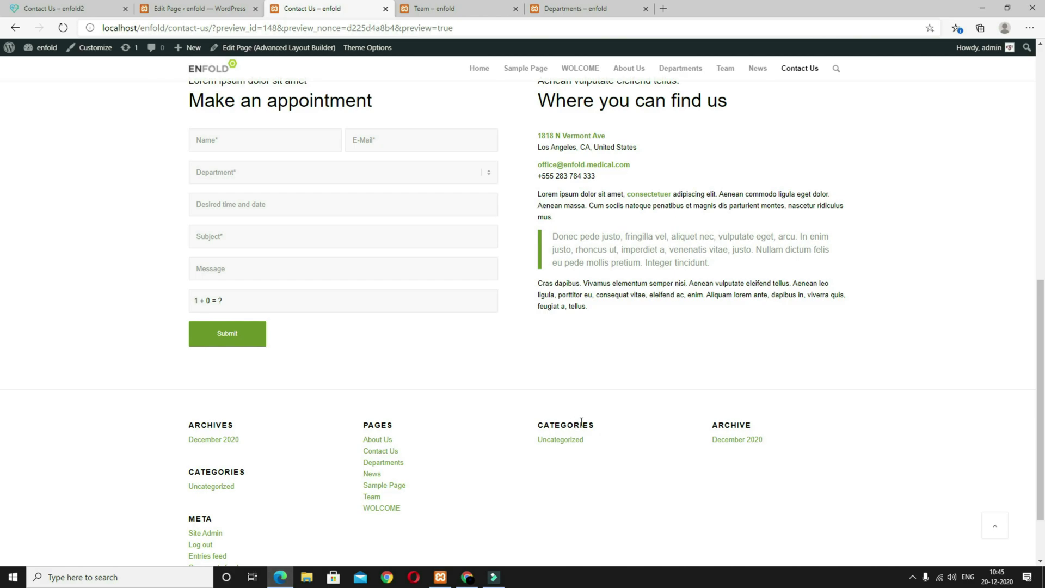
scroll(581, 422, up, 5)
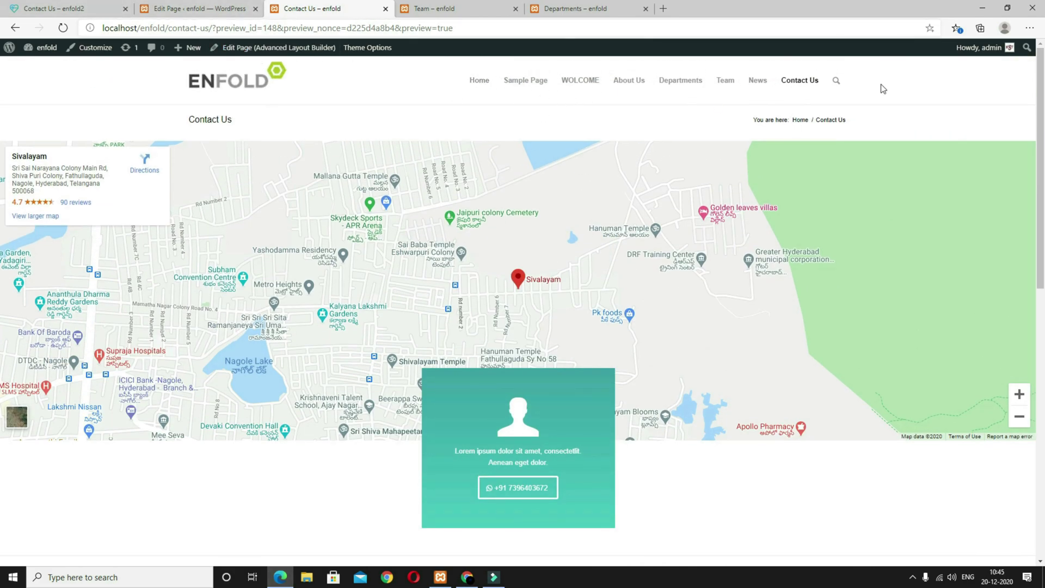
click(60, 9)
scroll(587, 81, up, 4)
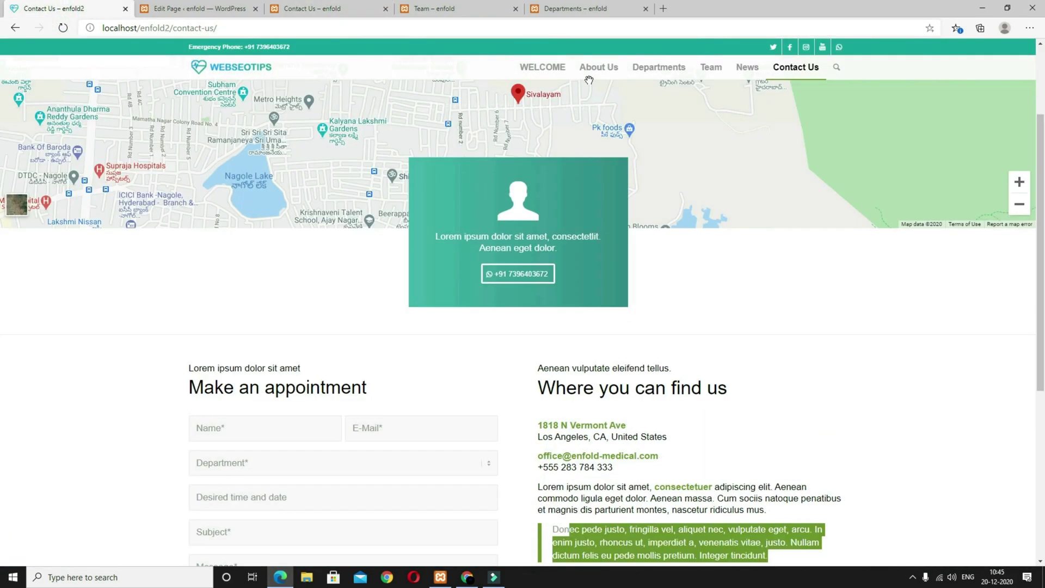
scroll(610, 216, up, 3)
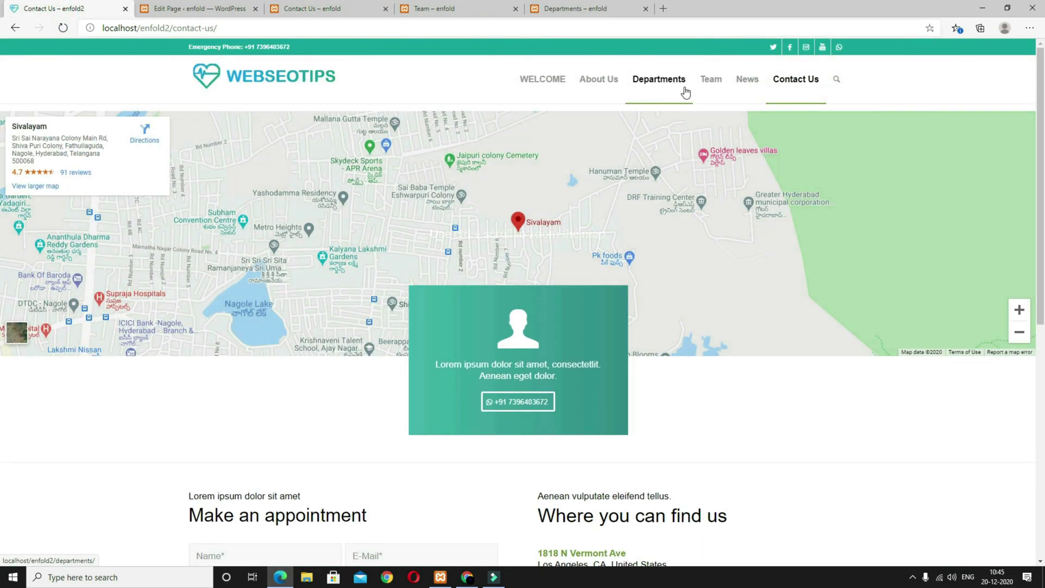
click(196, 8)
Step: Create a new menu named MAIN MENU assigned to the Main Menu location
click(16, 48)
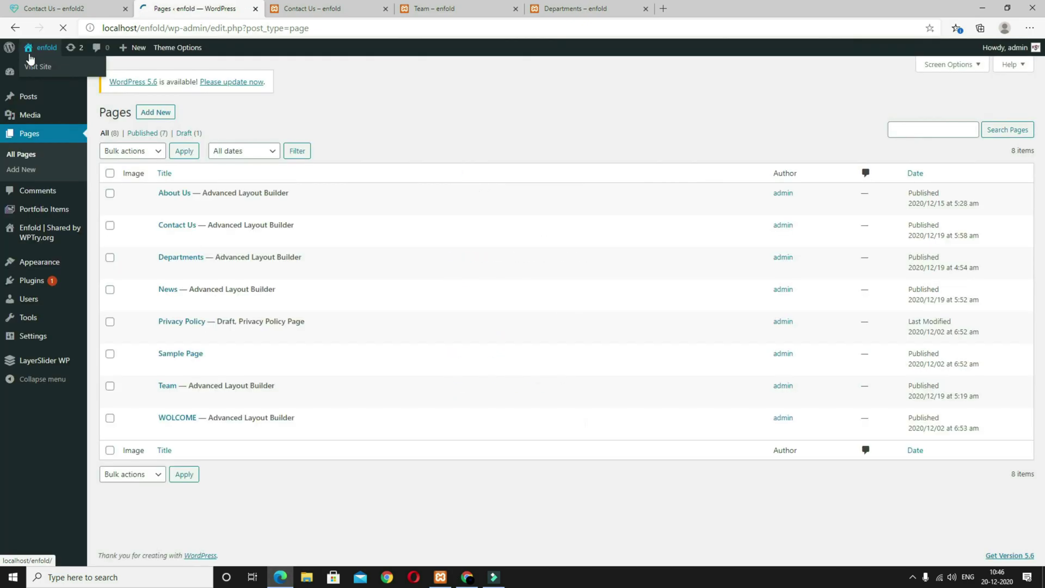
mouse_move(39, 262)
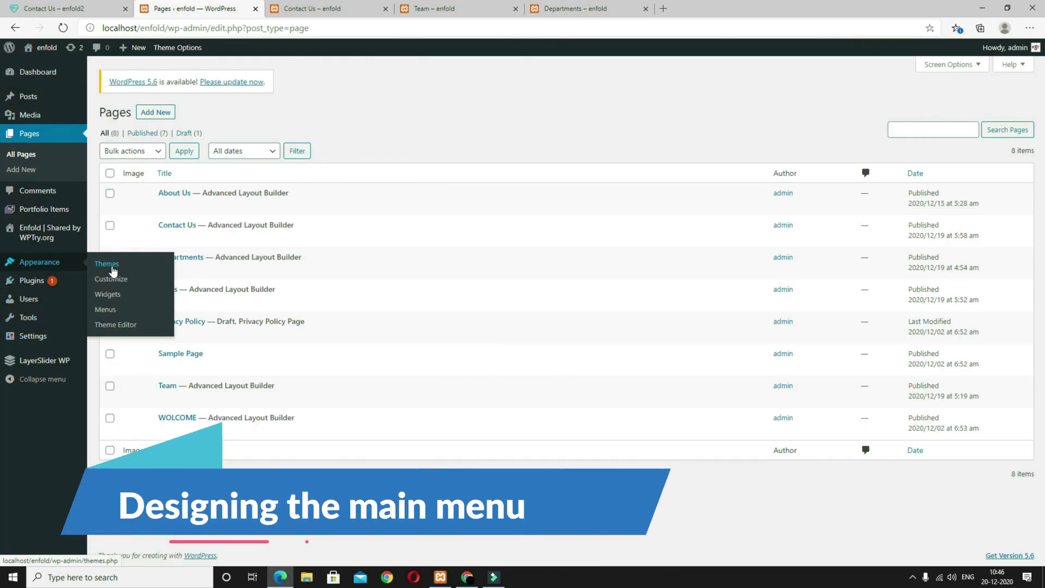
click(105, 309)
click(358, 239)
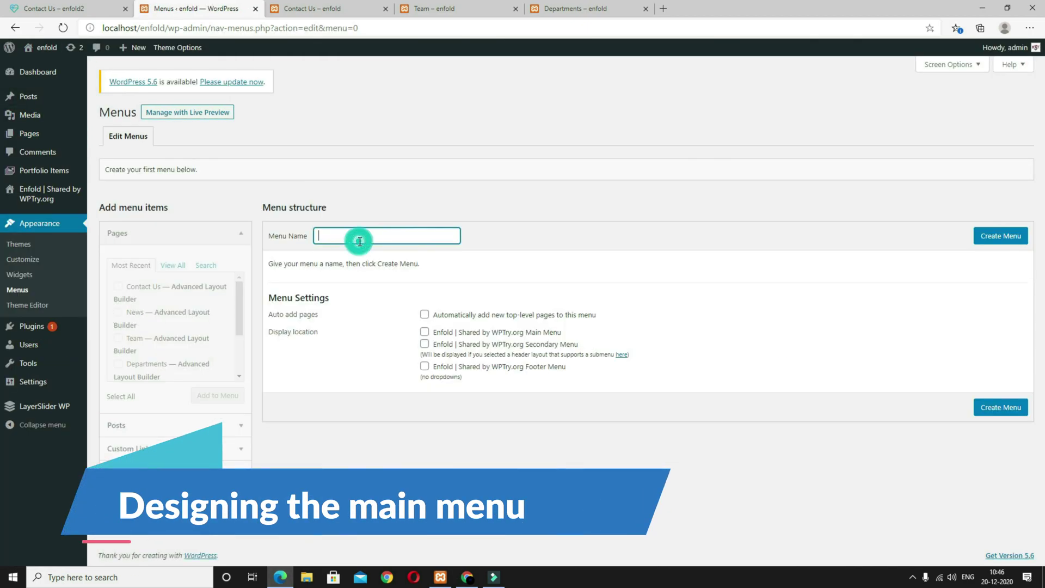
text(MAIN MENU)
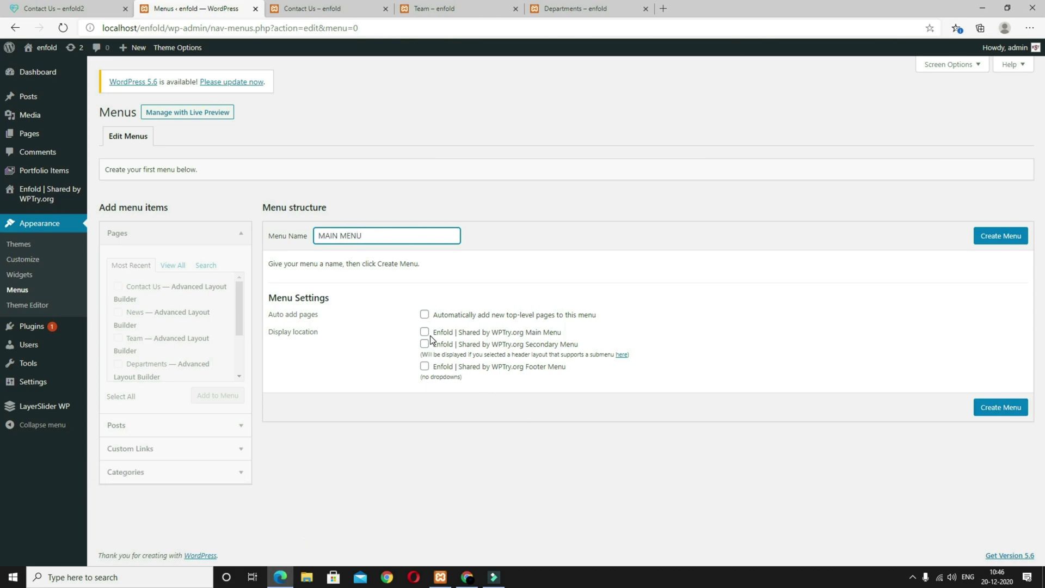
click(425, 333)
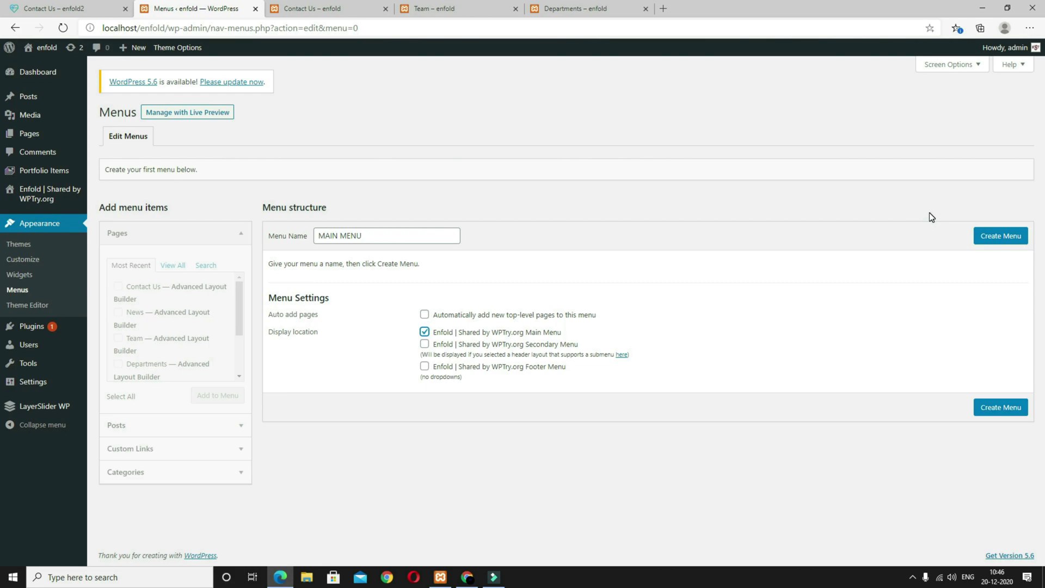
click(996, 237)
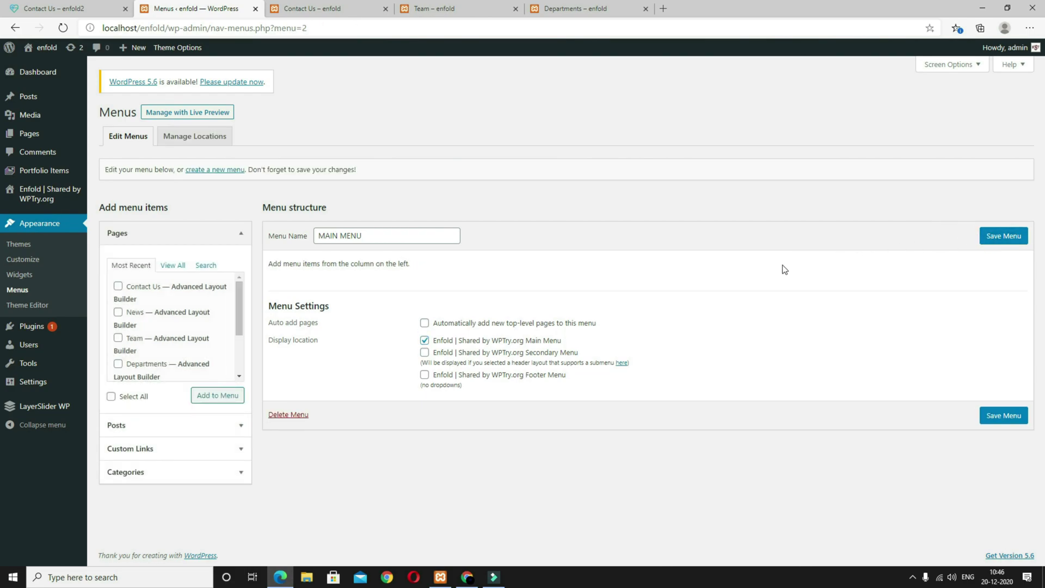
Step: Add the WOLCOME, About Us, Departments, Team, News and Contact Us pages to the menu
scroll(201, 318, down, 2)
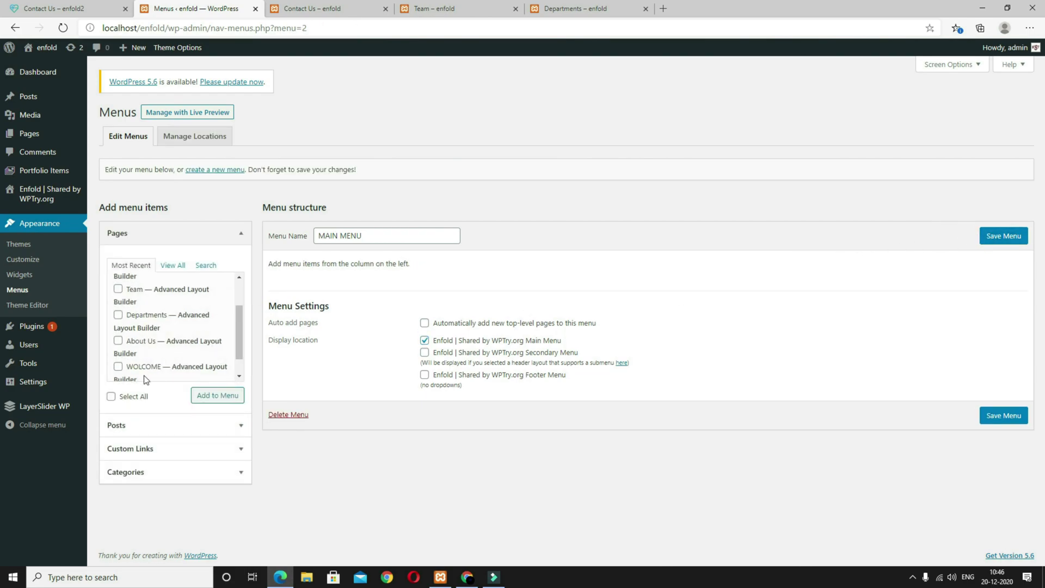
click(118, 366)
click(118, 341)
click(118, 315)
scroll(133, 342, up, 1)
click(118, 306)
click(118, 282)
scroll(137, 330, up, 1)
click(118, 286)
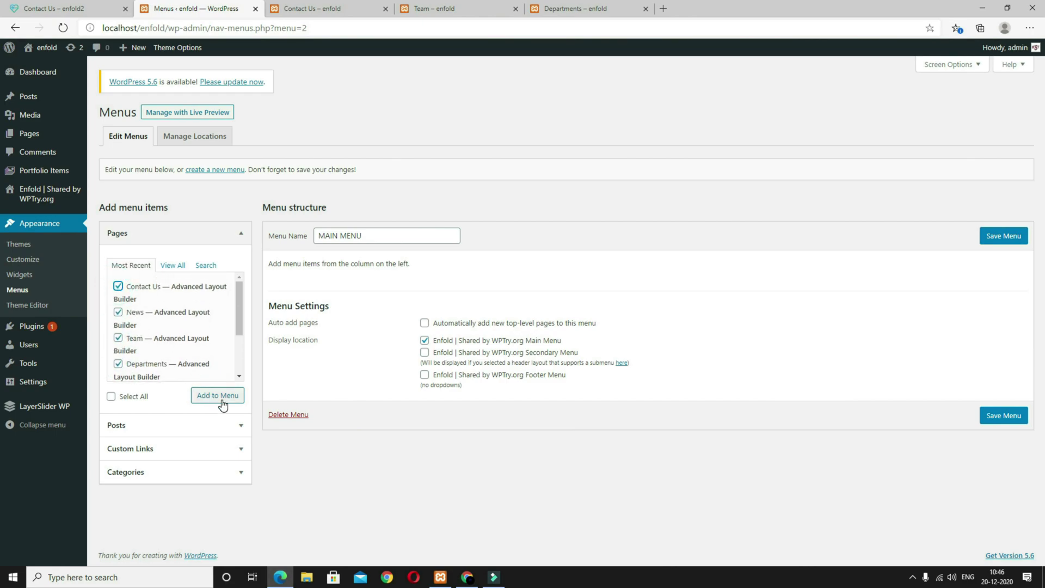
click(221, 400)
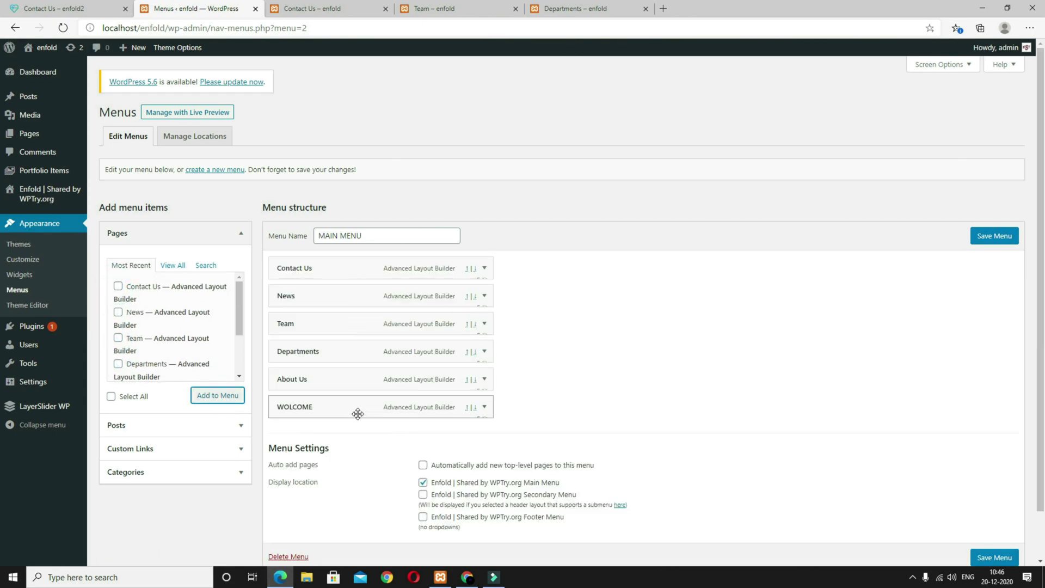
Step: Move WOLCOME to the top, save the menu, and reload the site preview to check it
drag(321, 409, 317, 334)
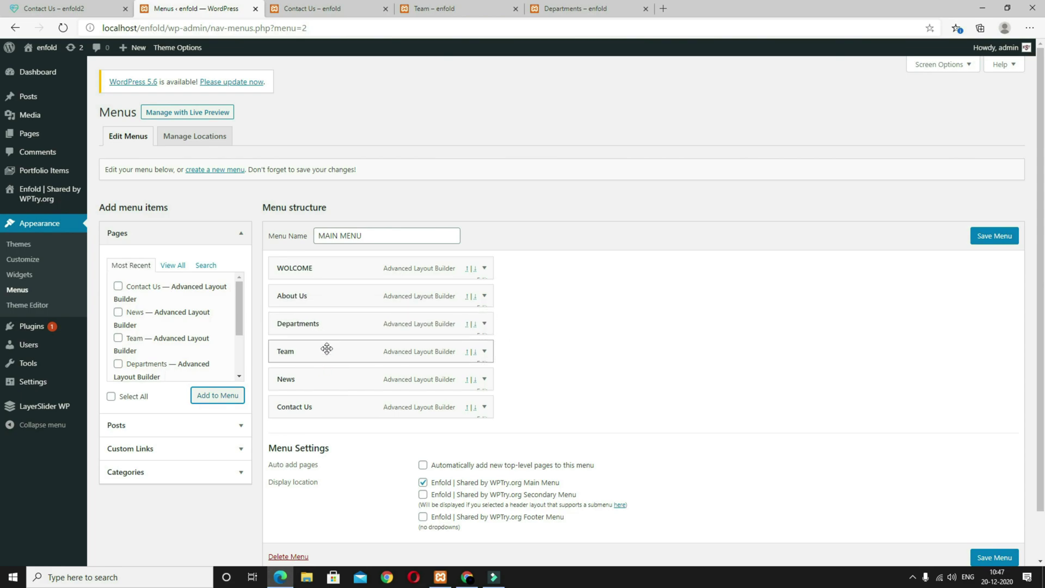
click(989, 237)
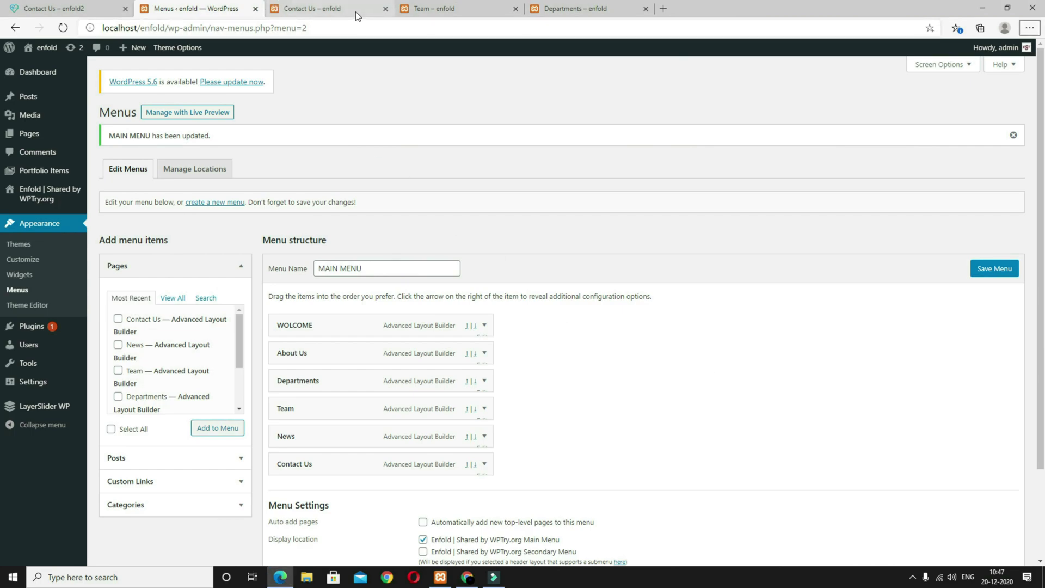
click(357, 12)
key(F5)
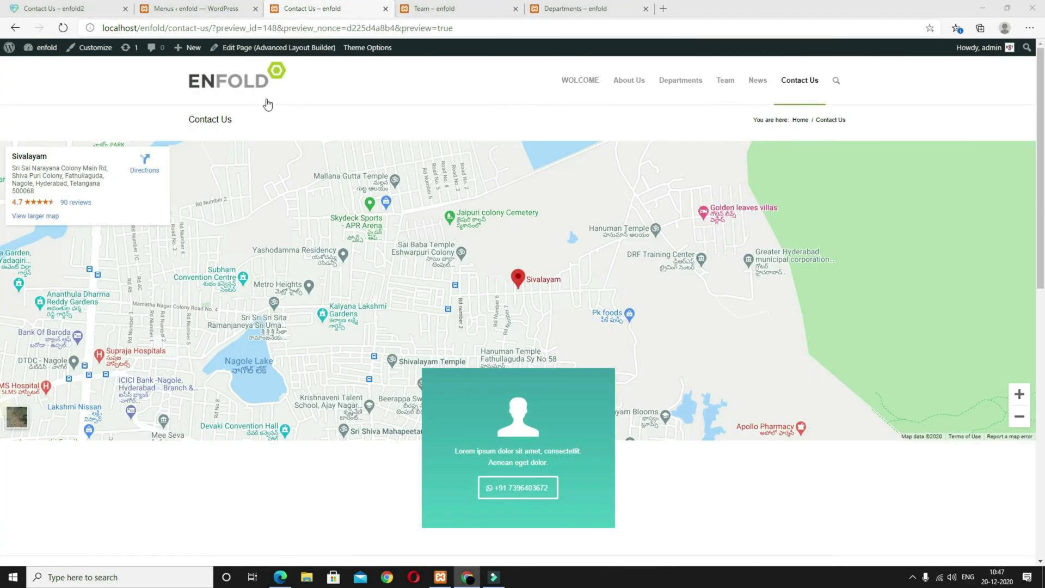
click(194, 9)
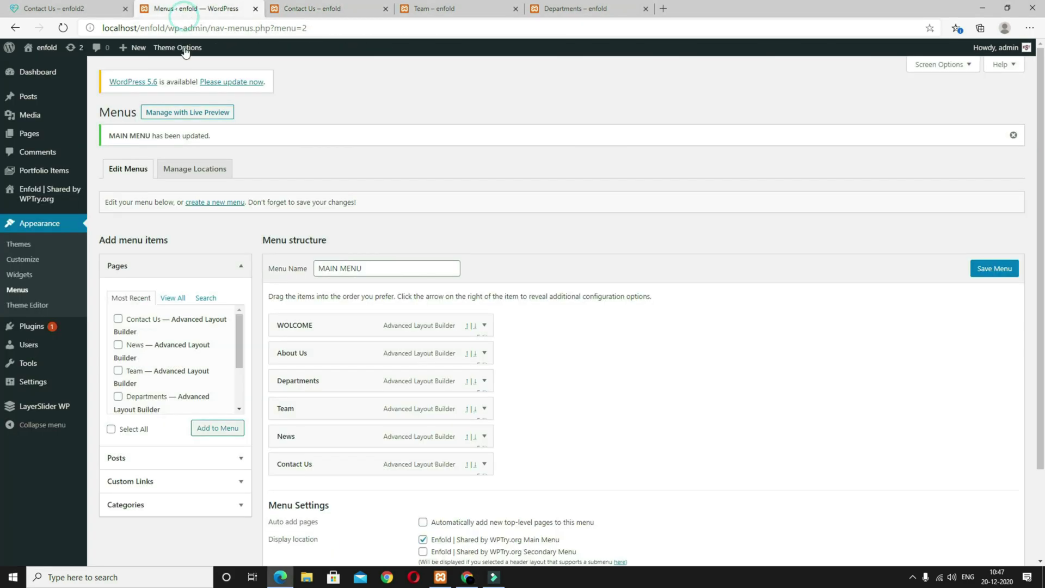
Step: In Enfold Theme Options, set the WEBSEOTIPS image as logo and the heart icon as favicon
click(38, 195)
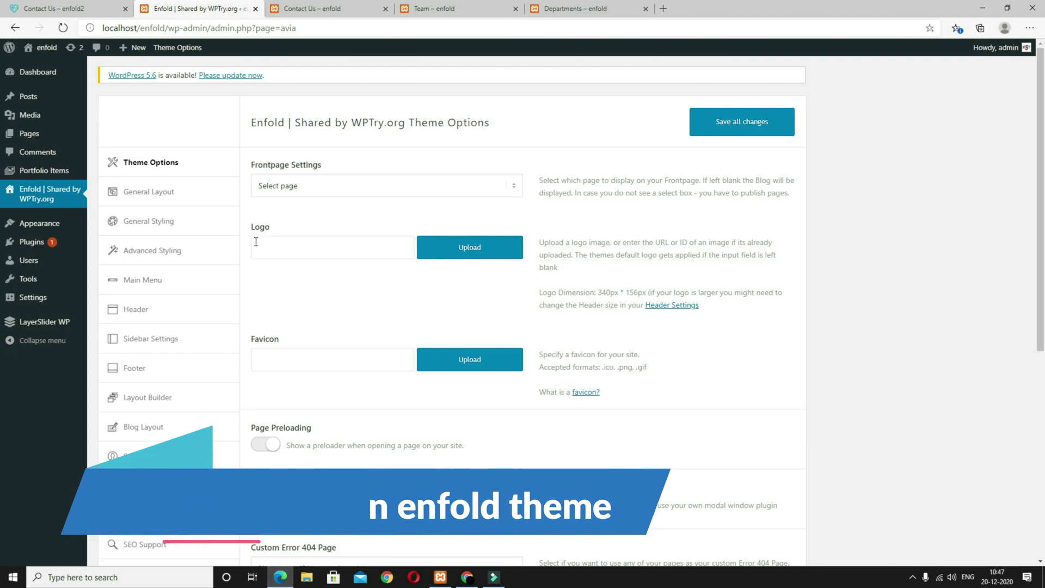
click(461, 251)
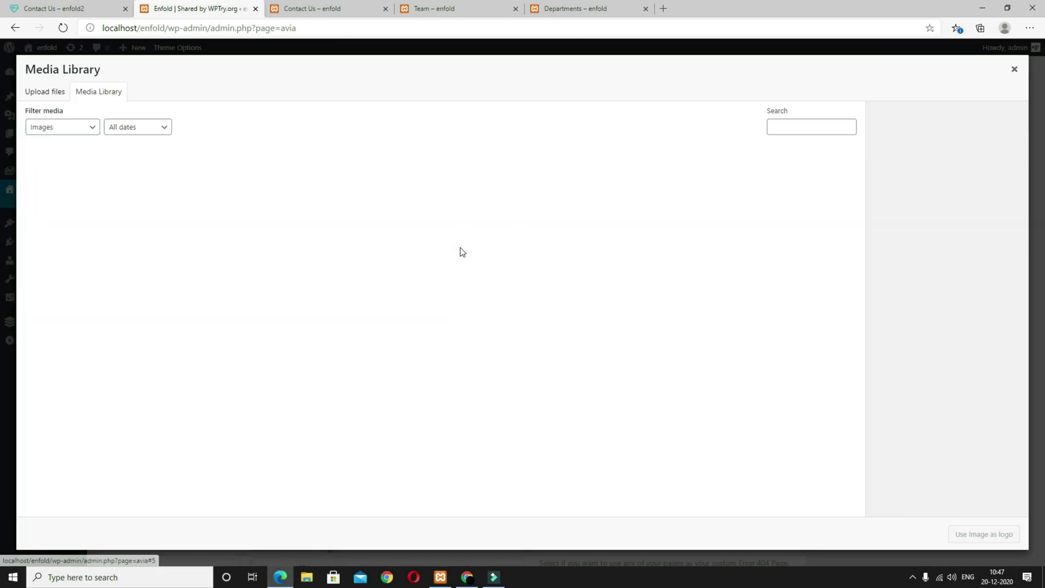
click(659, 197)
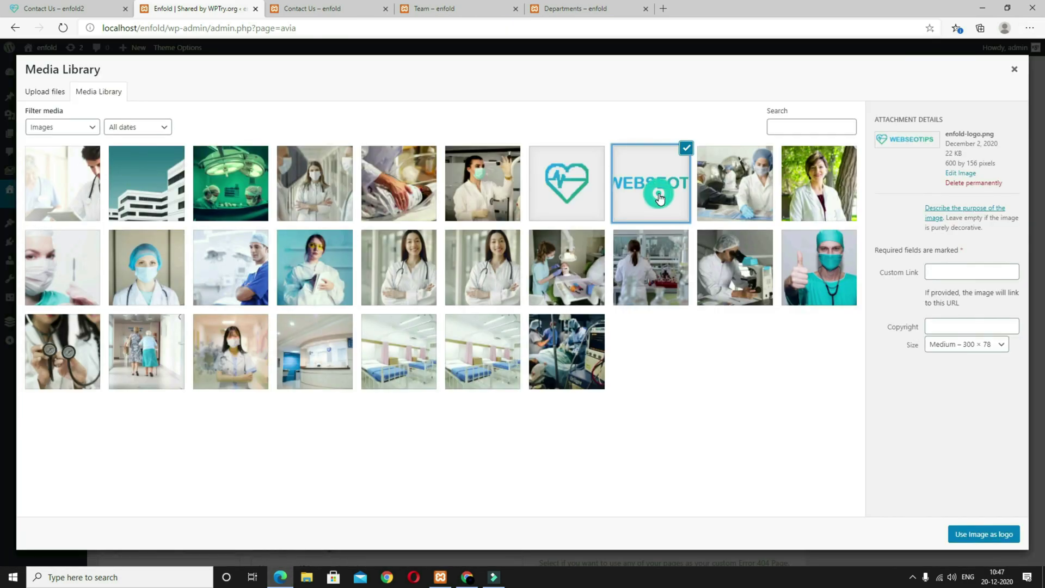
click(971, 536)
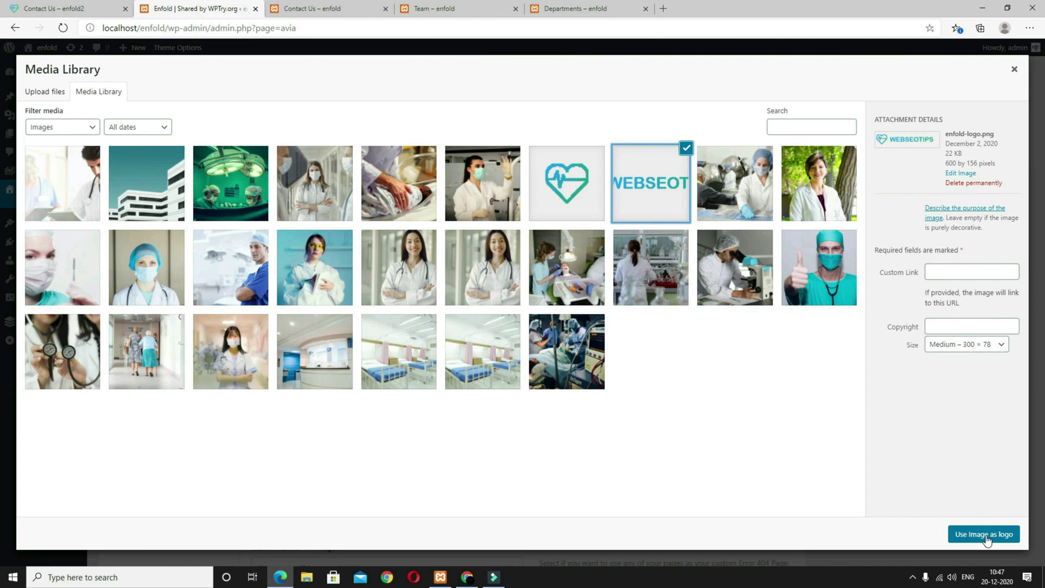
click(473, 370)
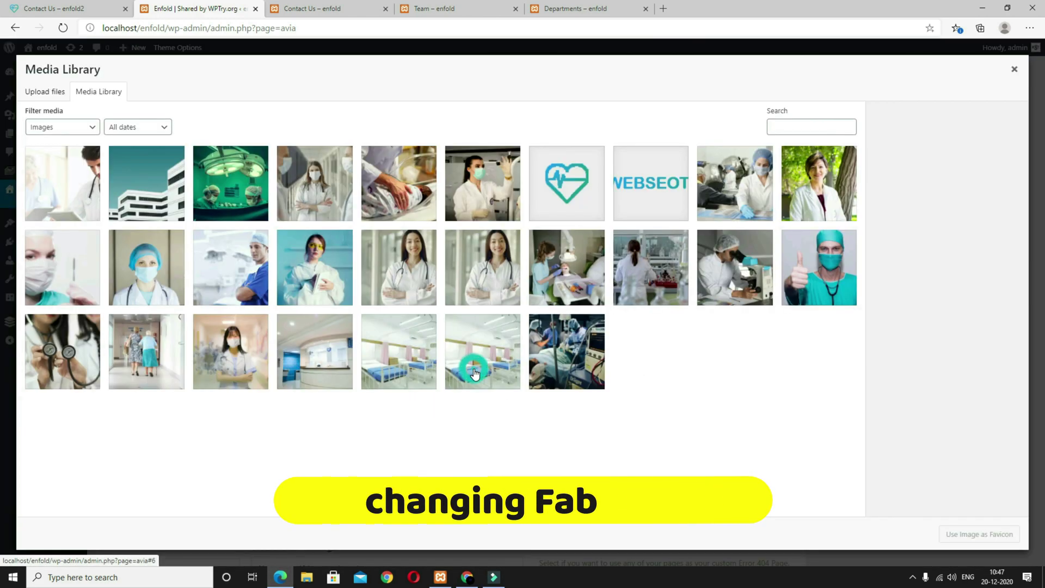
click(571, 195)
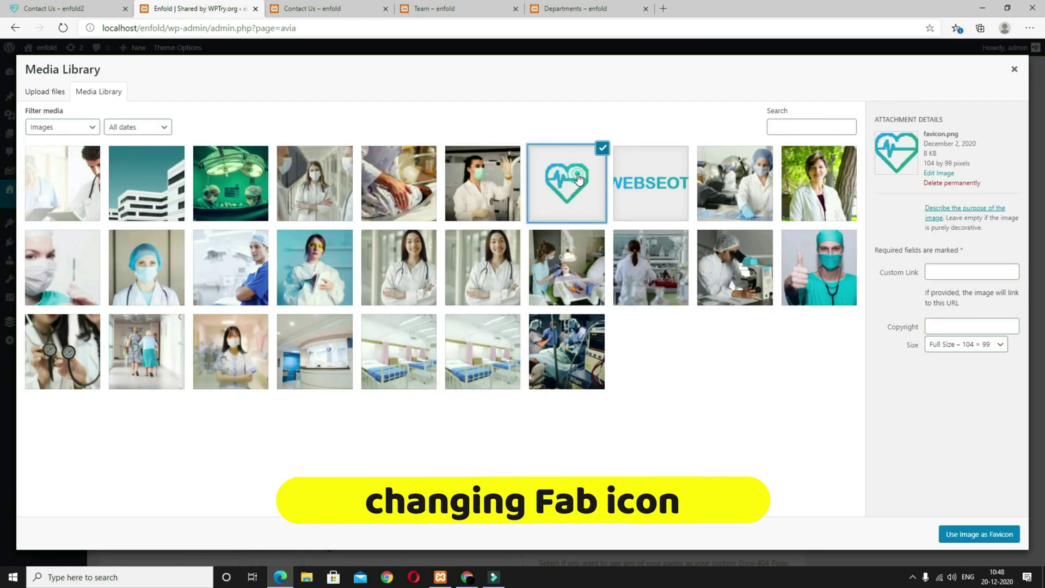
click(979, 533)
Step: Choose WOLCOME as the front page and save all theme option changes
scroll(511, 345, down, 4)
scroll(510, 344, up, 5)
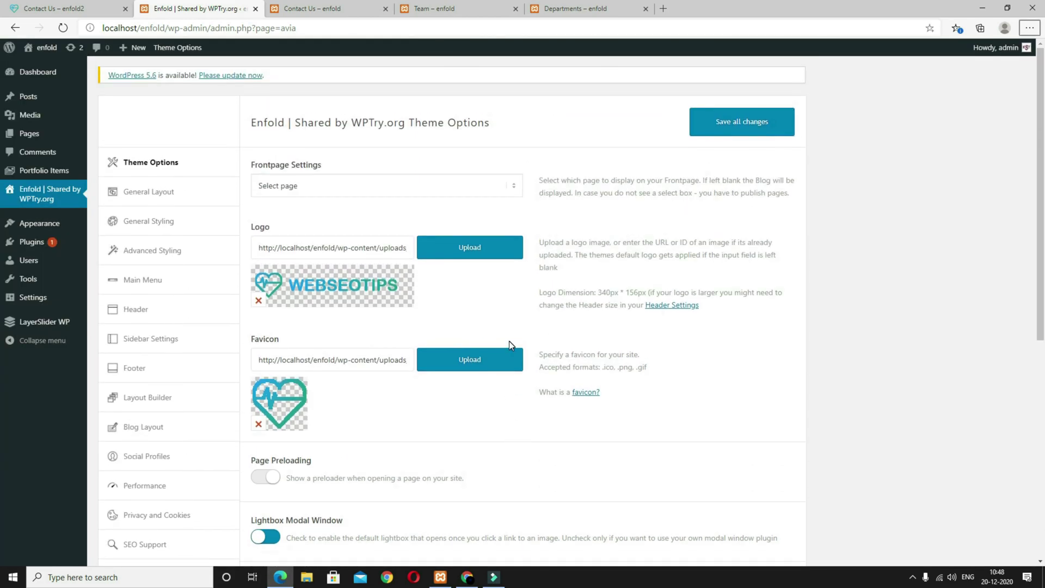
click(441, 184)
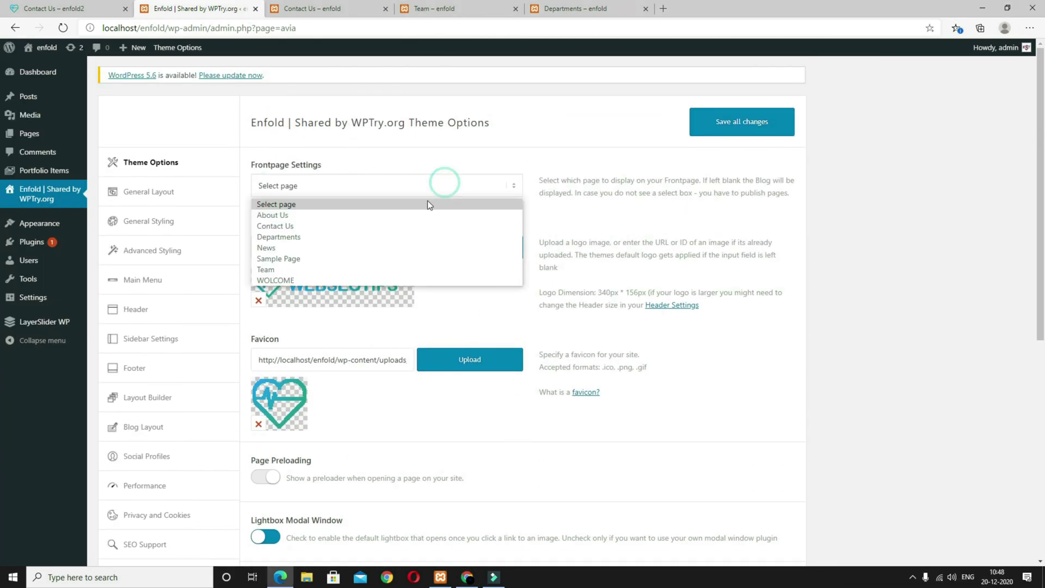
click(328, 279)
click(756, 121)
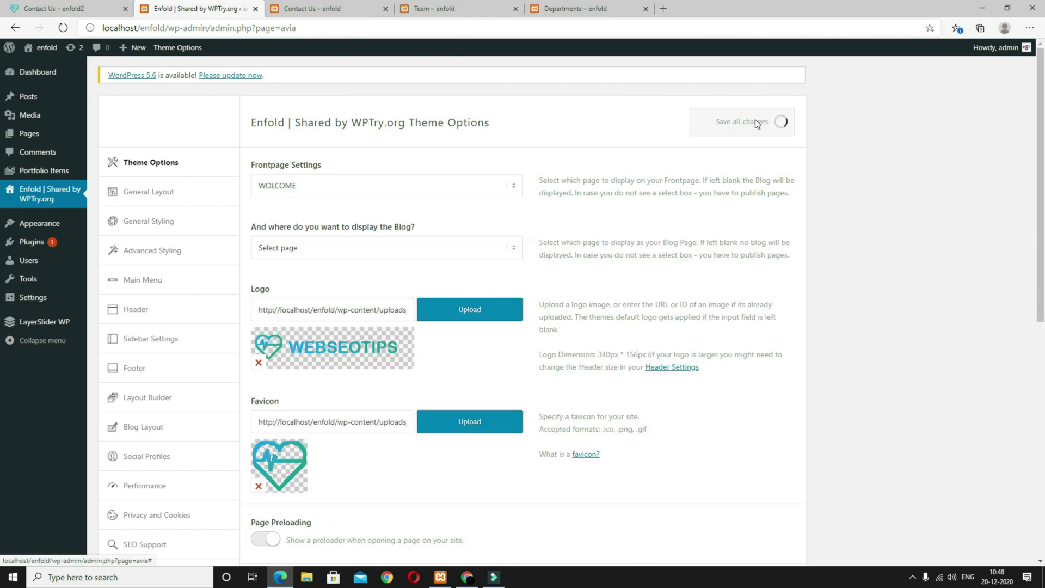
click(161, 199)
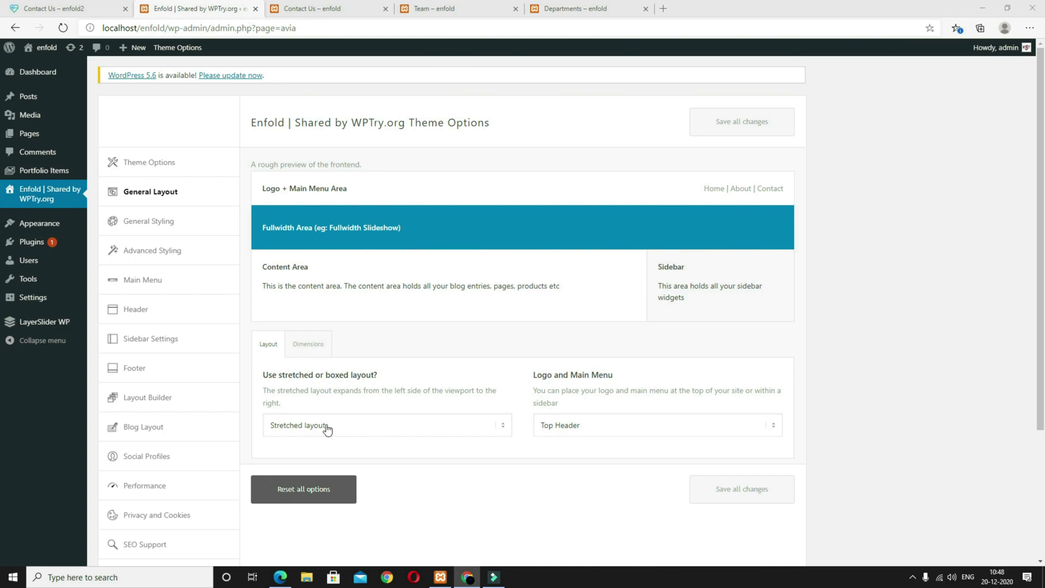
Step: Keep the Stretched layout type and move on to the General Styling colour schemes
click(383, 430)
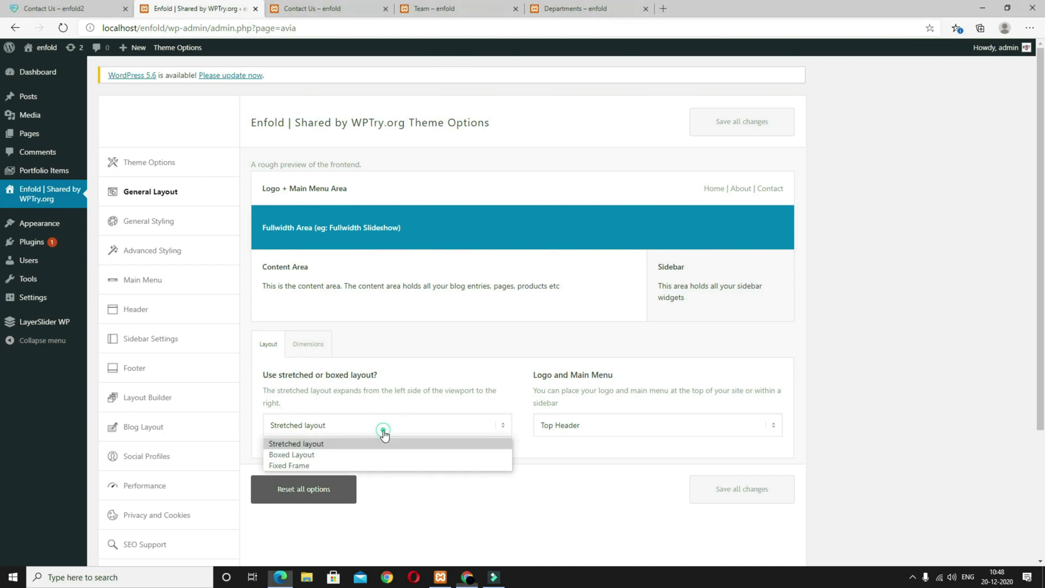
click(325, 443)
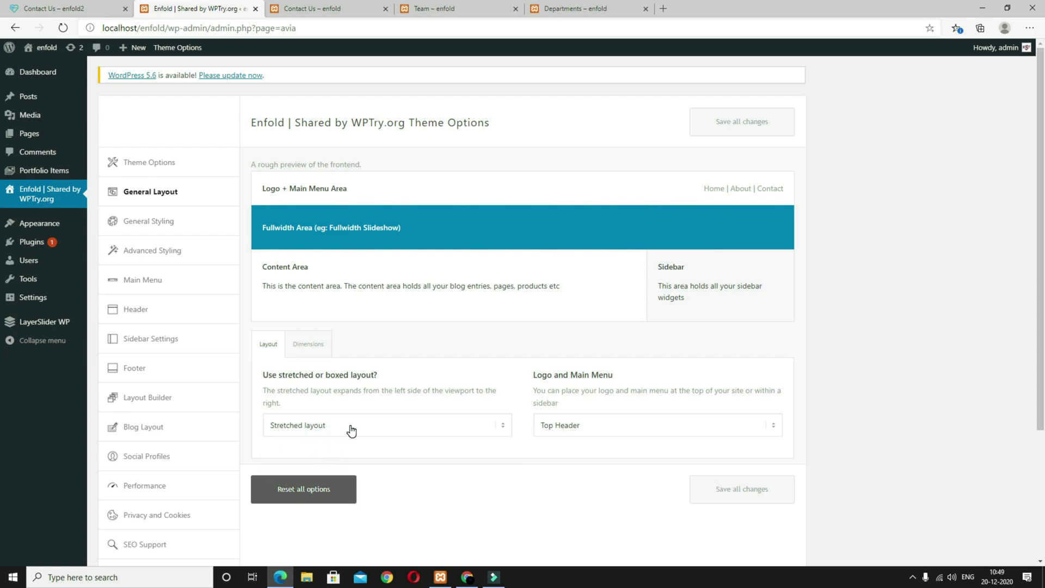
click(131, 226)
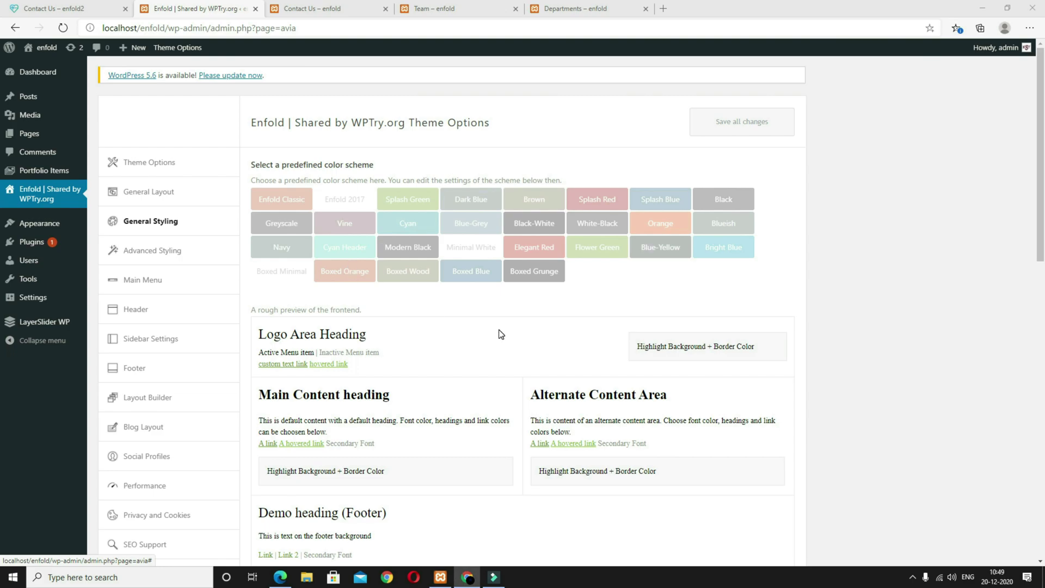
Step: Set the footer background to #199e91, alternate background to #0e544e and highlight to #ffffff
scroll(501, 334, down, 9)
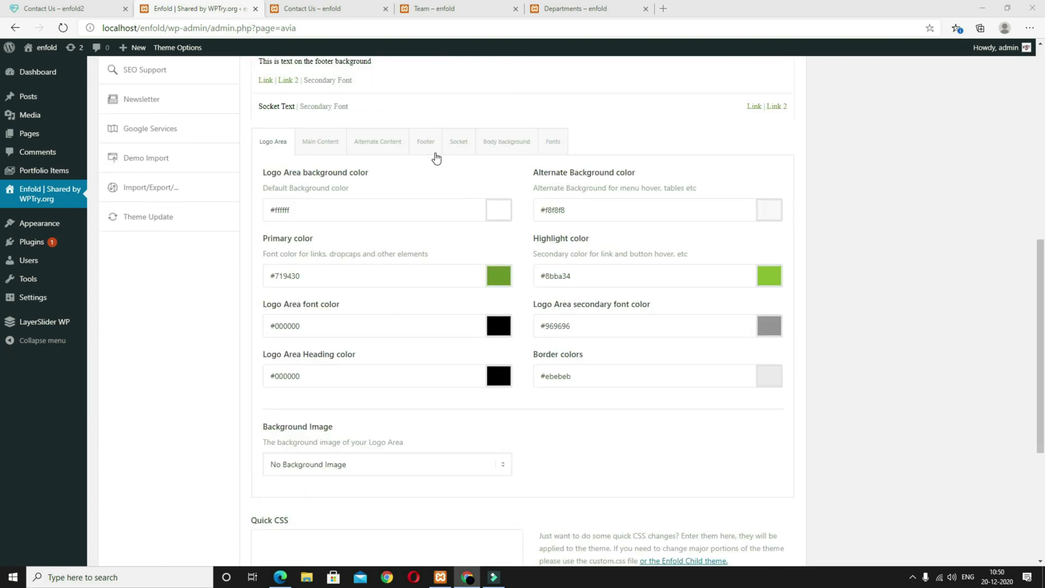
click(431, 142)
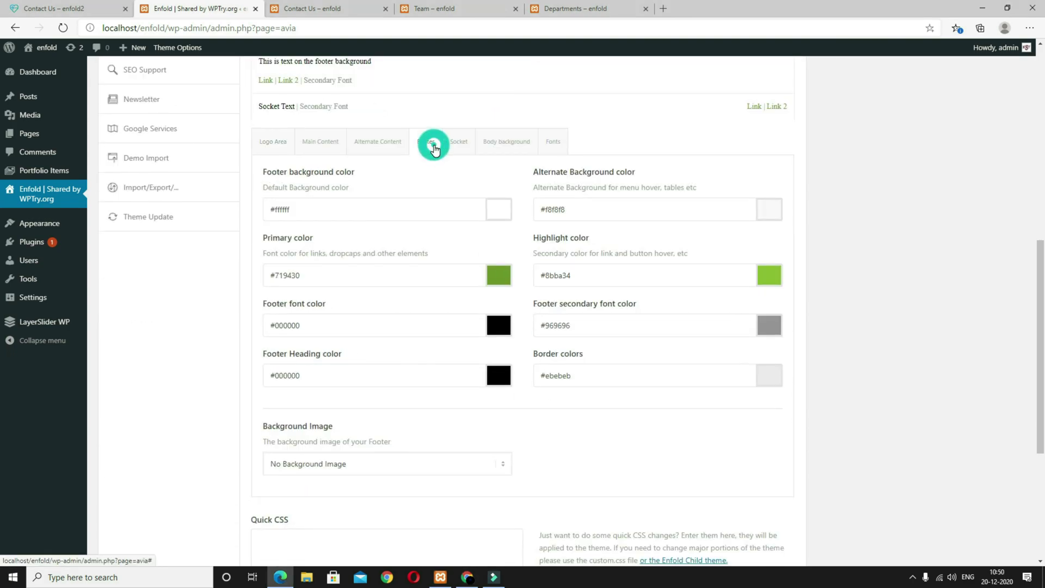
click(306, 210)
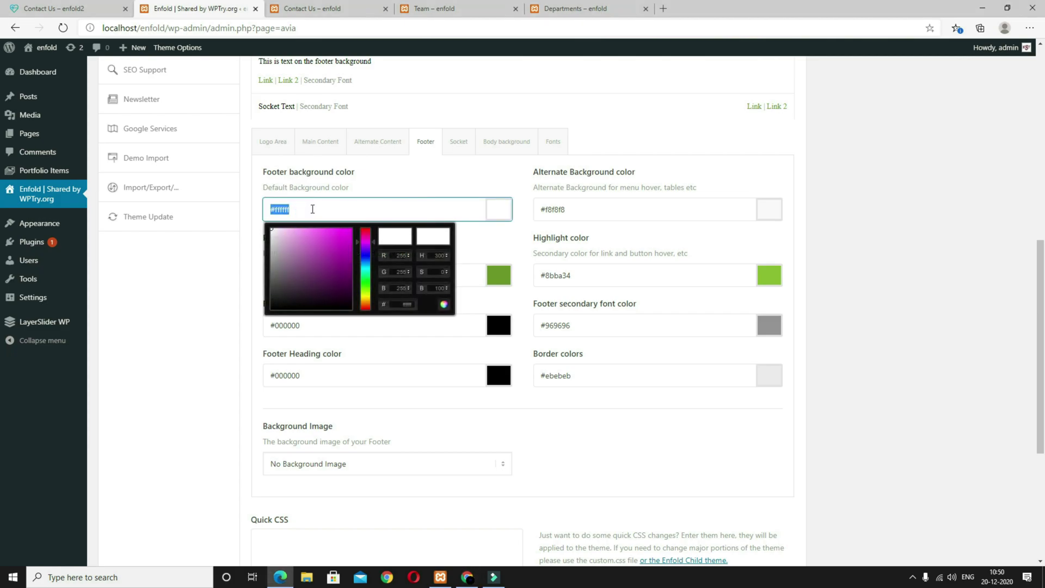
text(#199e91)
click(877, 247)
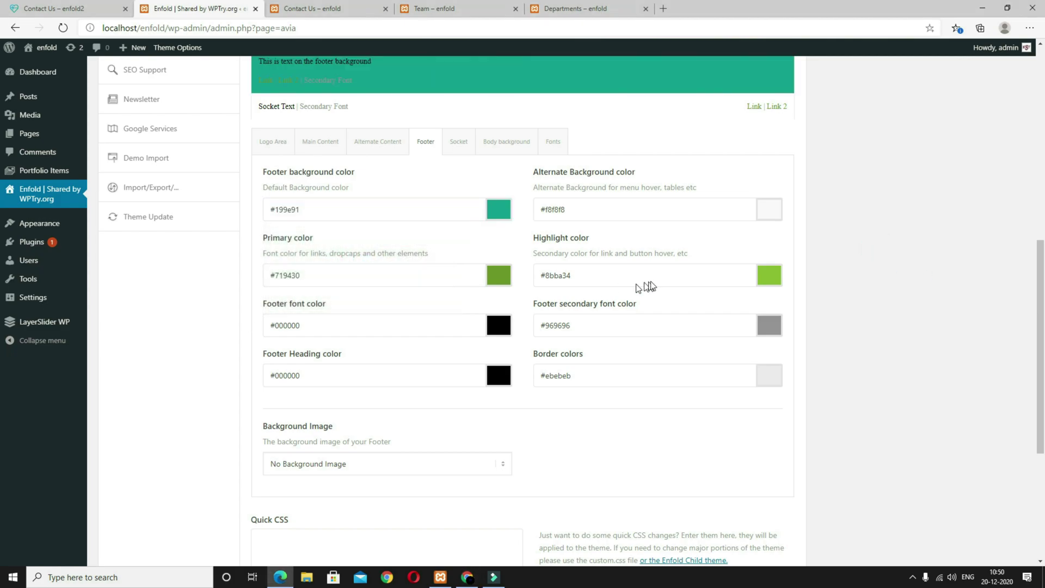
click(578, 207)
text(#0e544e)
click(921, 263)
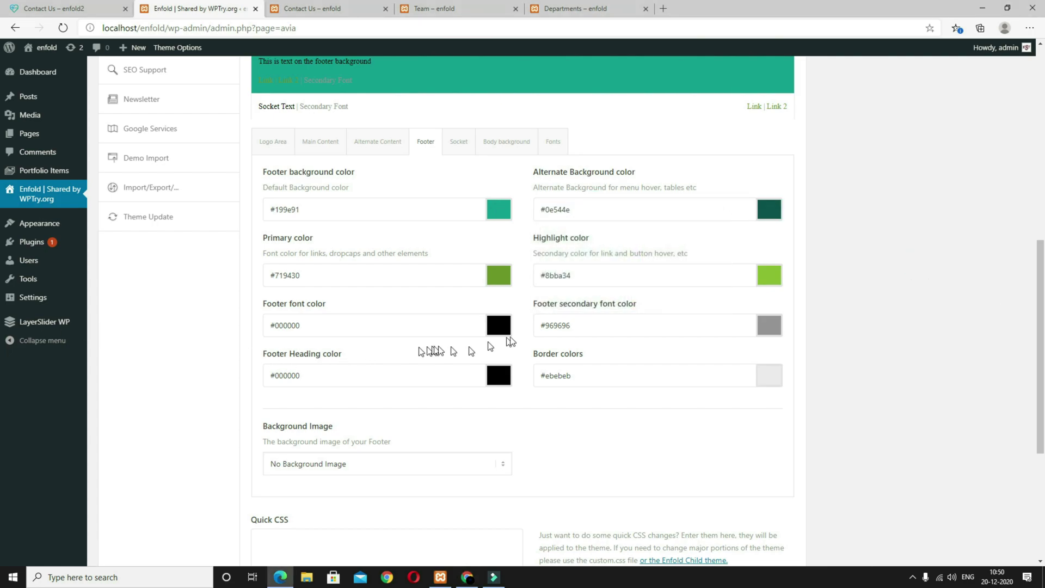
click(680, 277)
text(#ffffff)
click(921, 289)
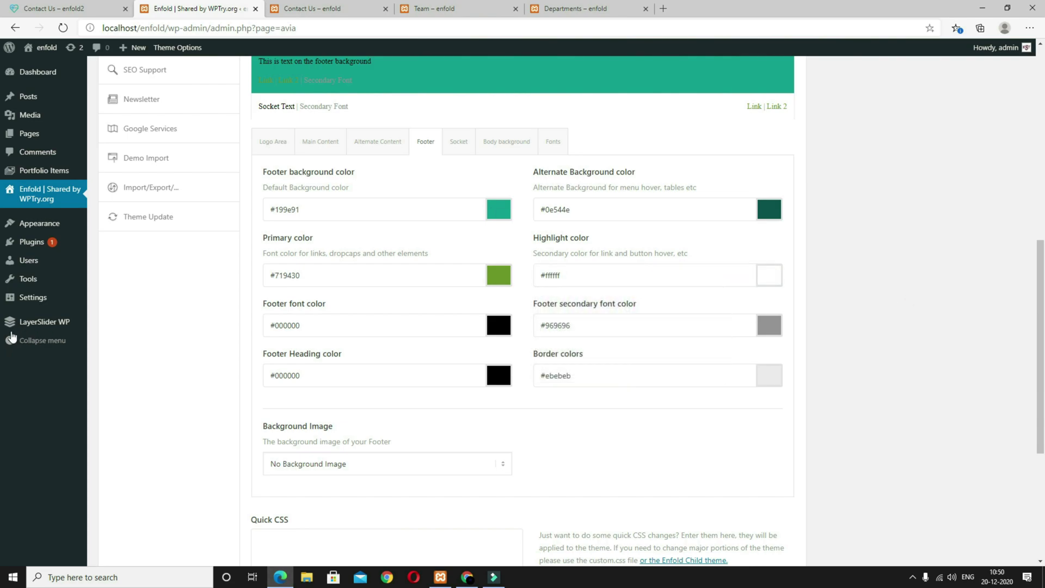
Step: Set footer primary #f5f5f5, heading #ededed, font #ffffff and secondary font #dedede
click(343, 273)
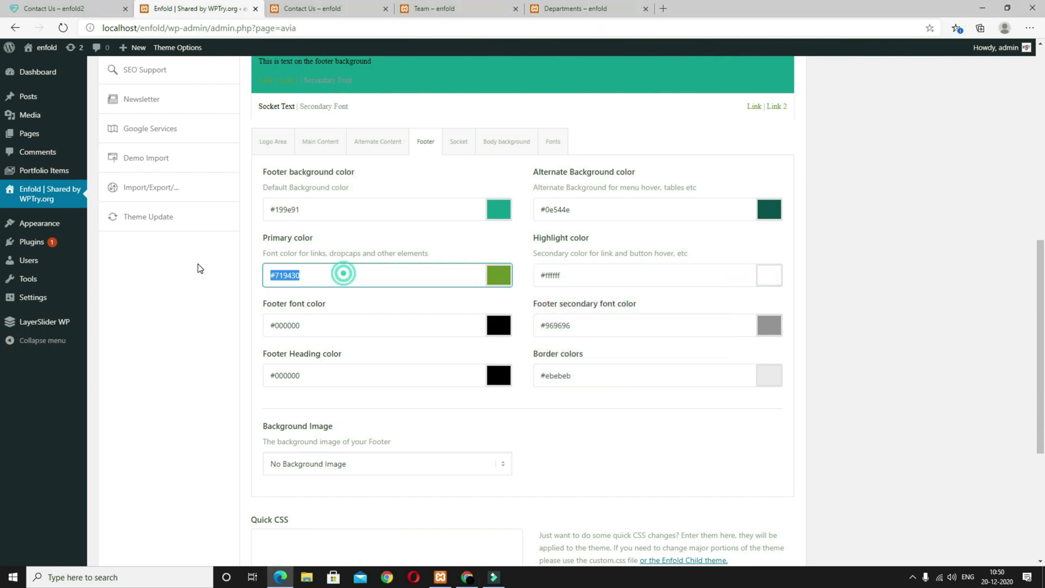
text(#f5f5f5)
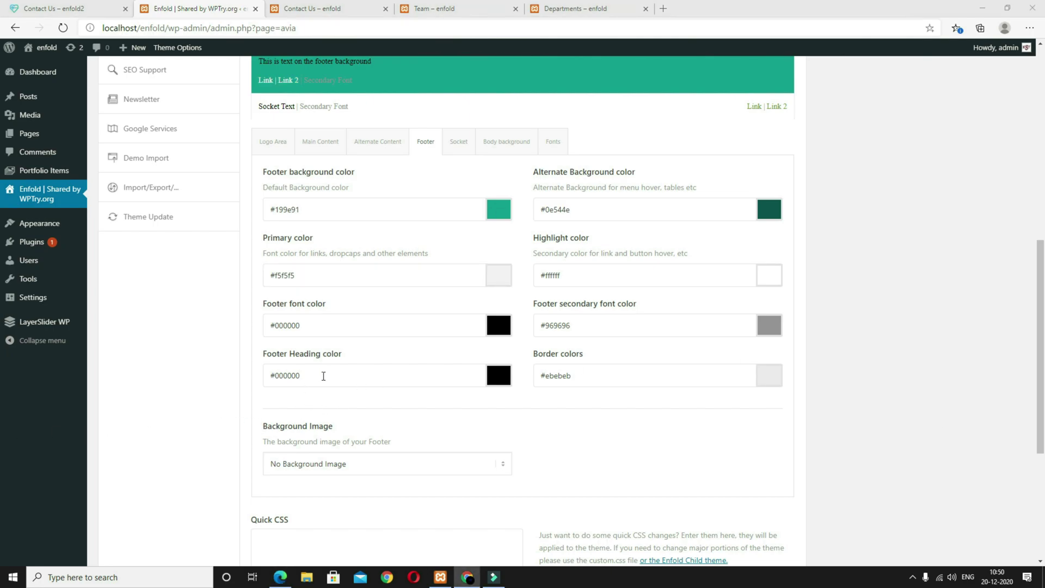
click(323, 375)
text(#ededed)
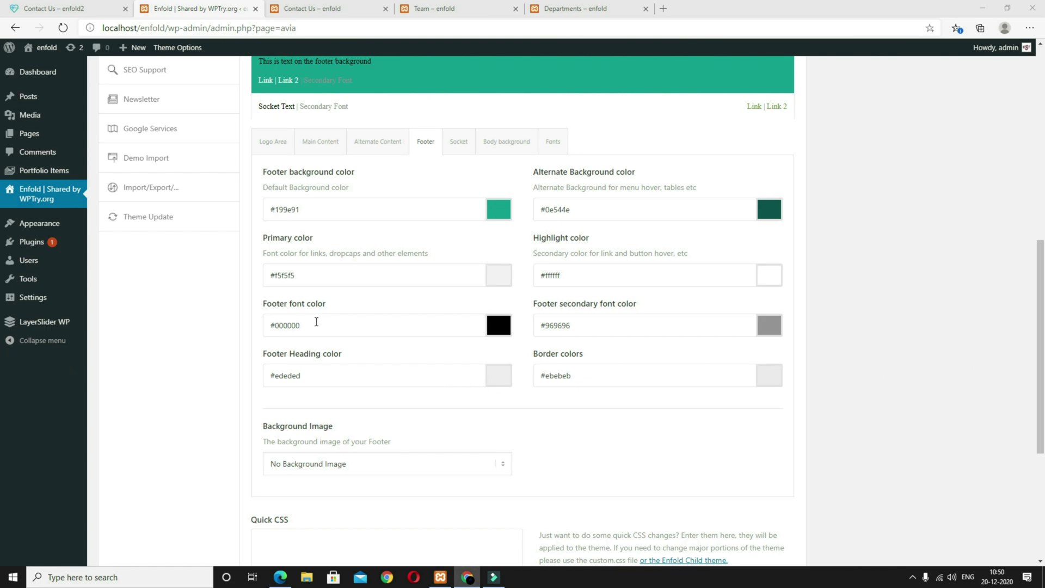
click(317, 321)
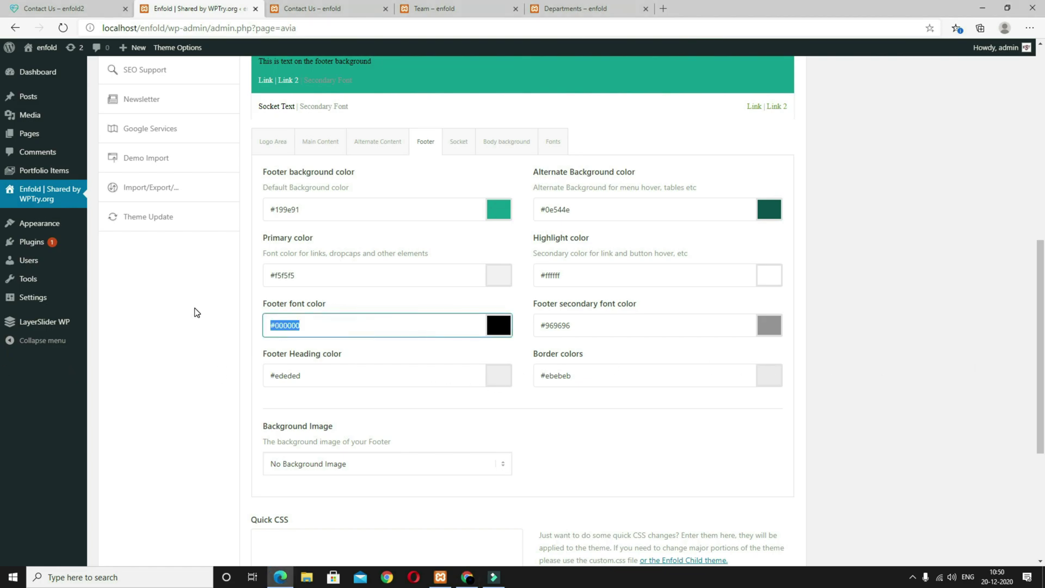
text(#ffffff)
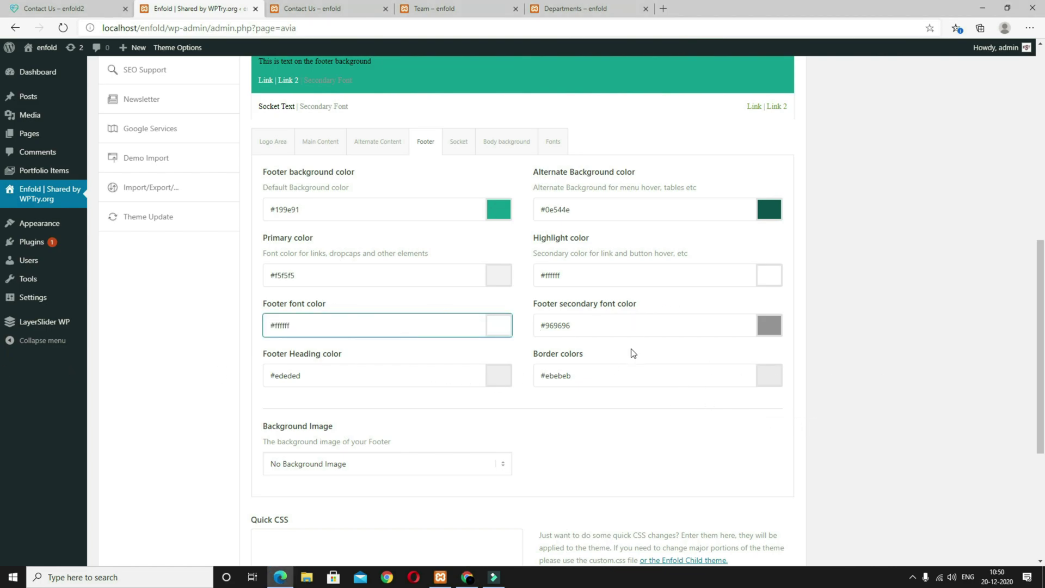
key(alt+Tab)
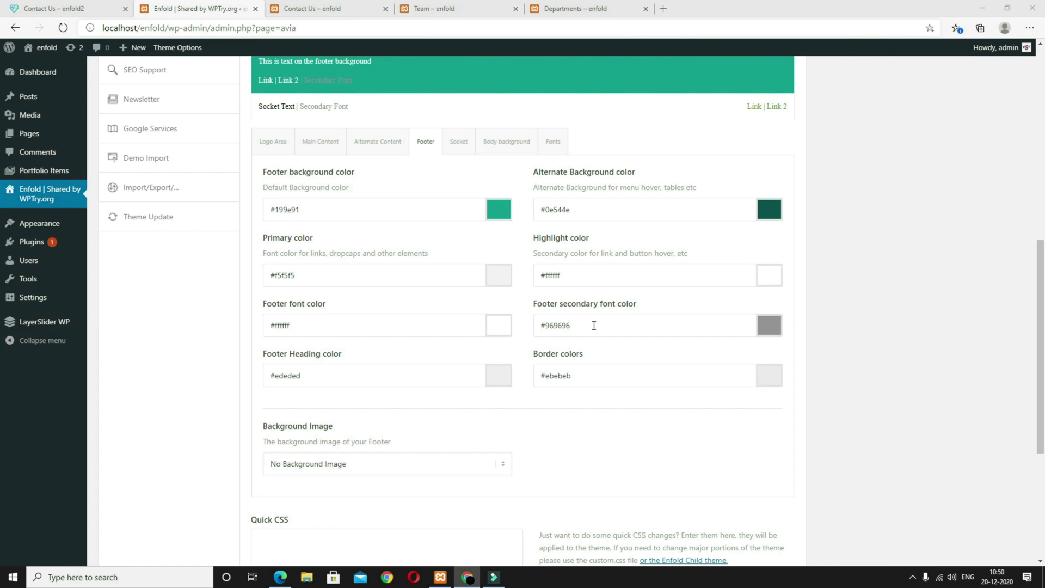
click(593, 326)
text(#dedede)
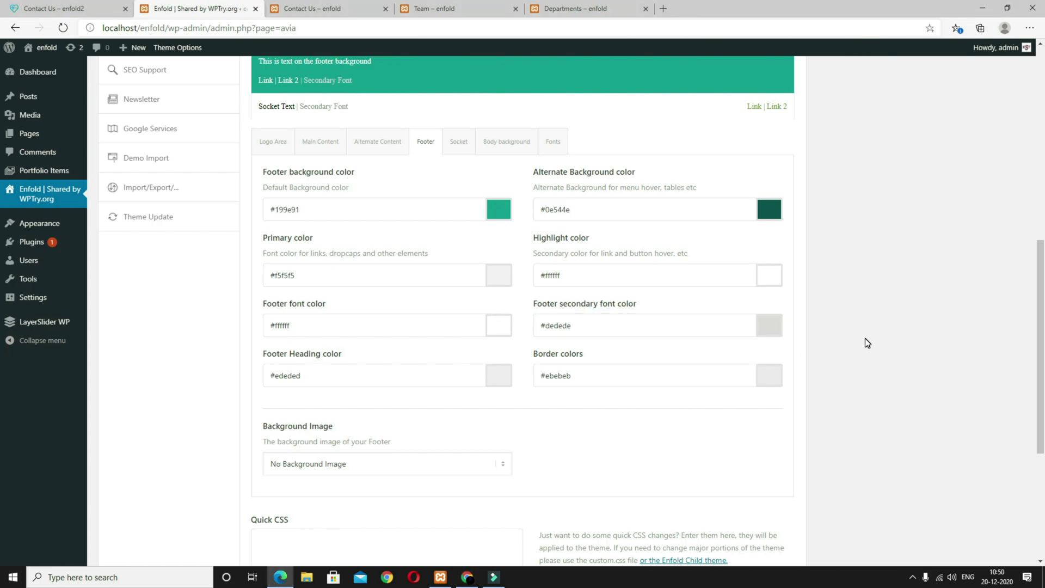
Step: Set the socket background to #1ea69b and make its primary and highlight colours white
click(462, 148)
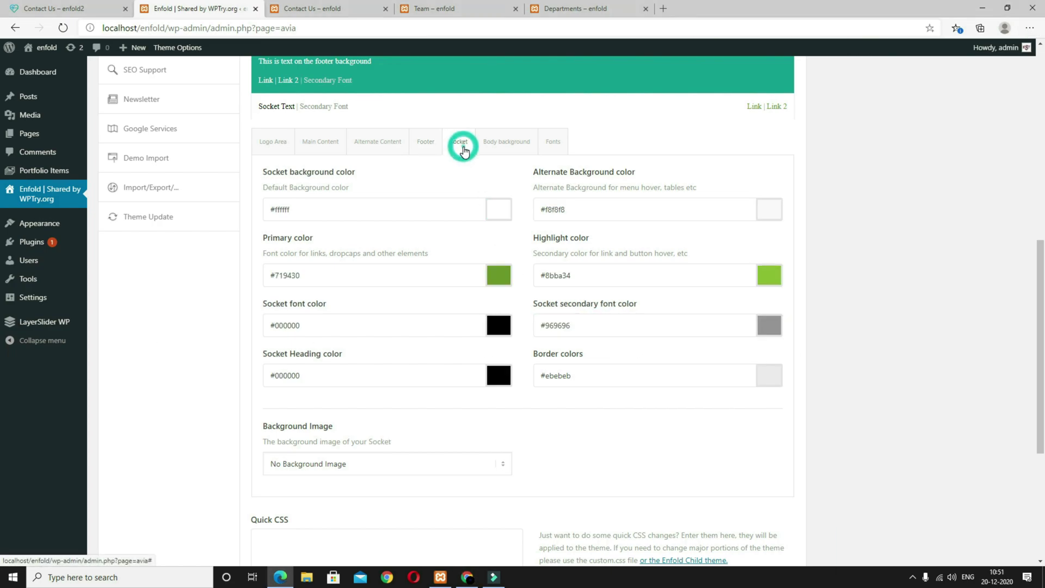
key(alt+Tab)
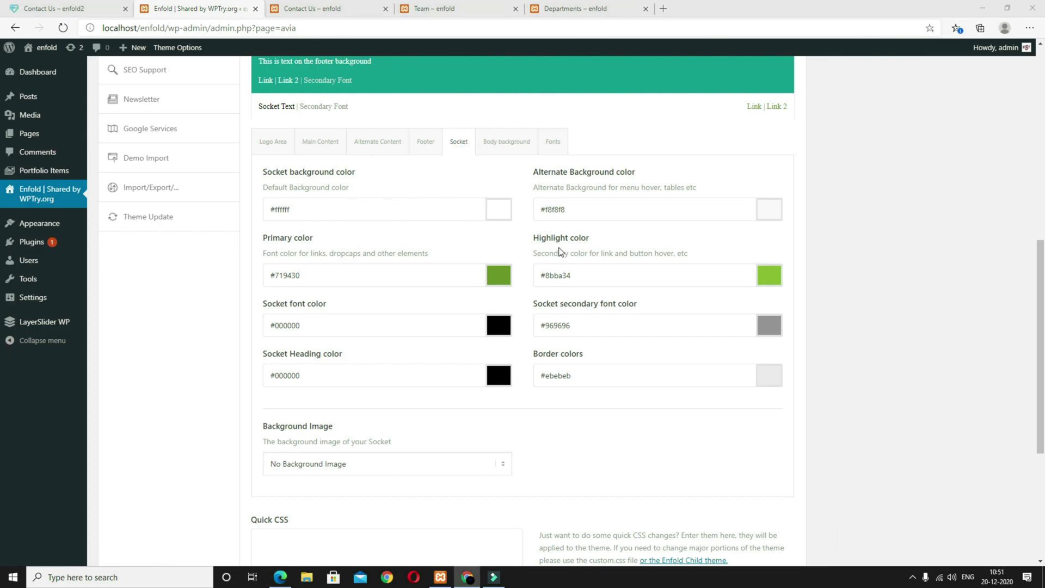
click(309, 213)
text(#1ea69b)
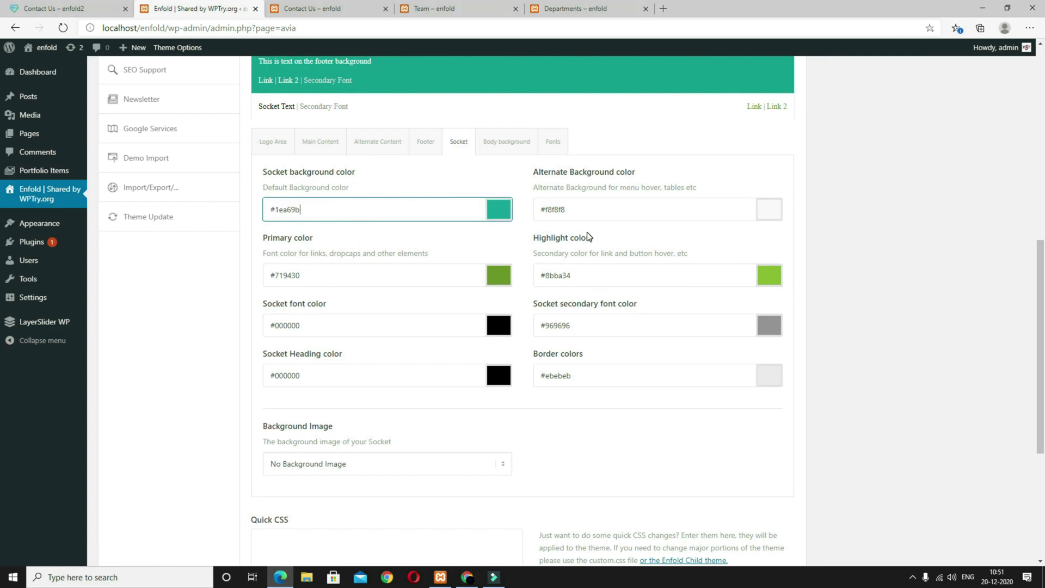
key(alt+Tab)
key(alt+Tab)
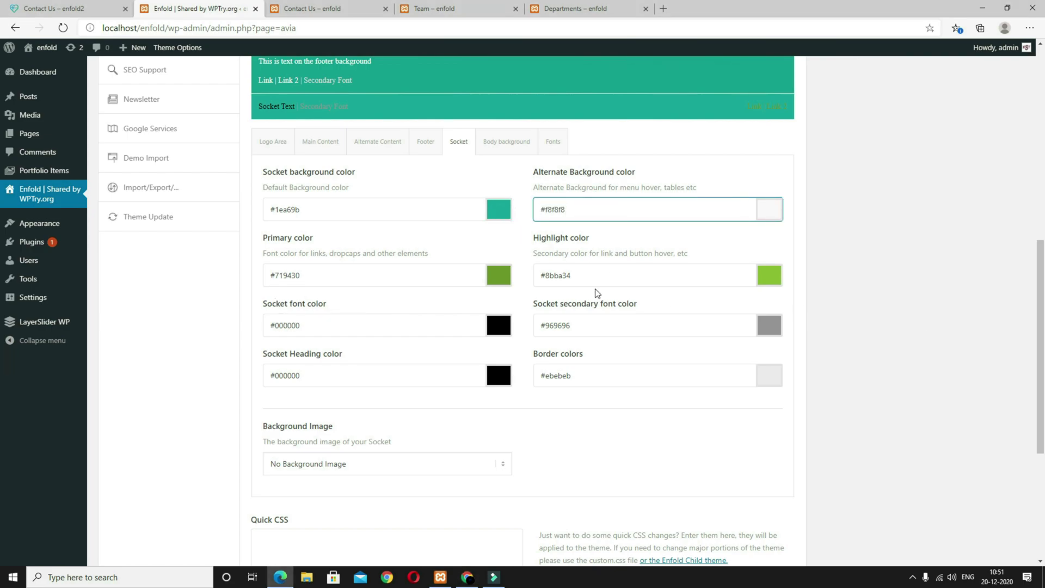
click(495, 281)
drag(286, 301, 246, 289)
click(888, 348)
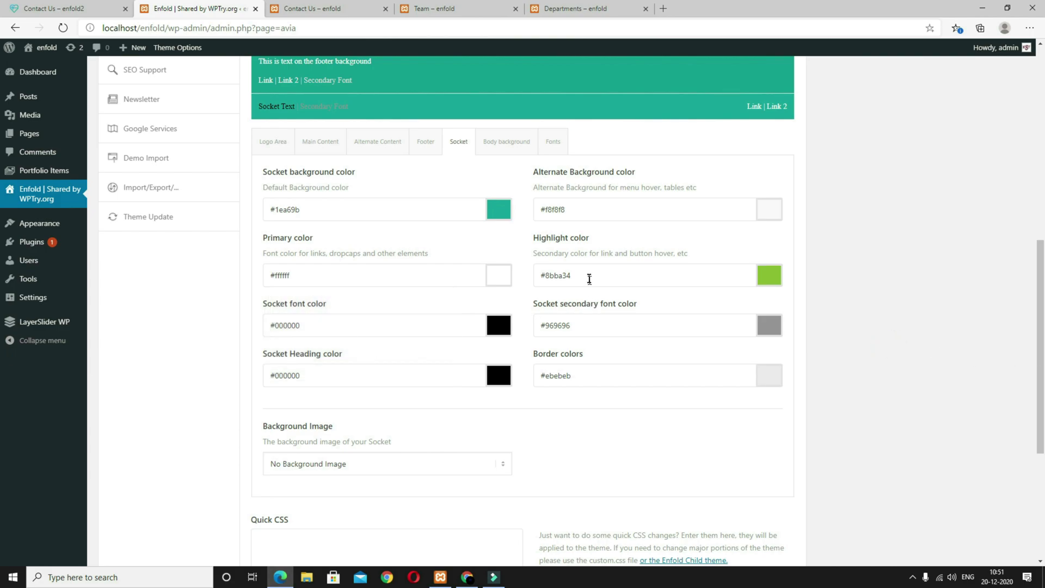
click(763, 278)
drag(556, 303, 528, 289)
click(841, 314)
Step: Make the socket secondary font, font and heading colours white, with border #1ea69b
click(624, 329)
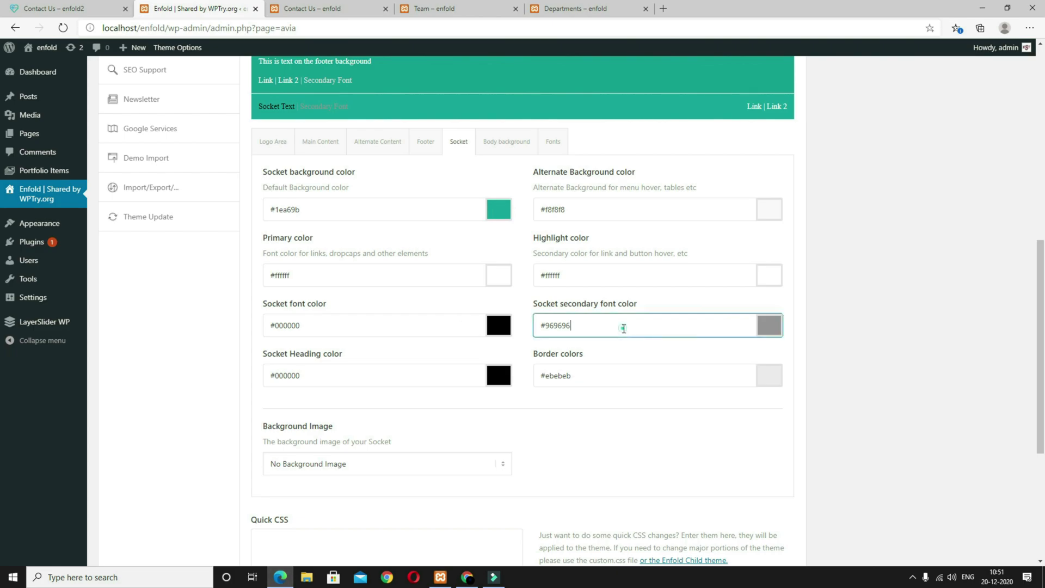
drag(572, 363, 503, 338)
click(357, 327)
drag(319, 377, 255, 334)
click(180, 314)
click(371, 383)
drag(320, 419, 260, 384)
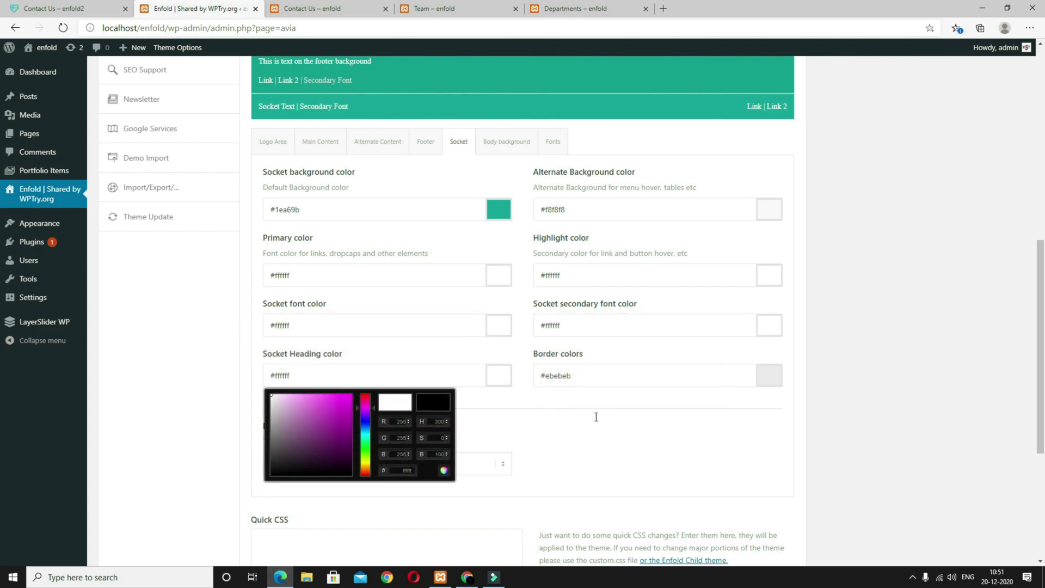
triple_click(597, 366)
text(#1ea69b)
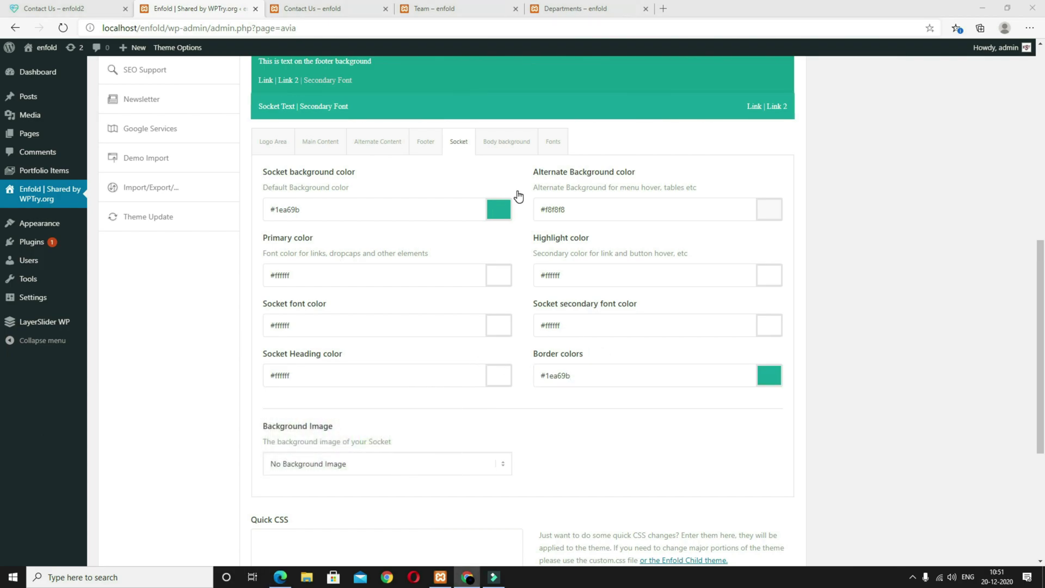
Step: Open the 'menu responsive' CSS file from the enfold folder, copy all of it, and close it
click(508, 151)
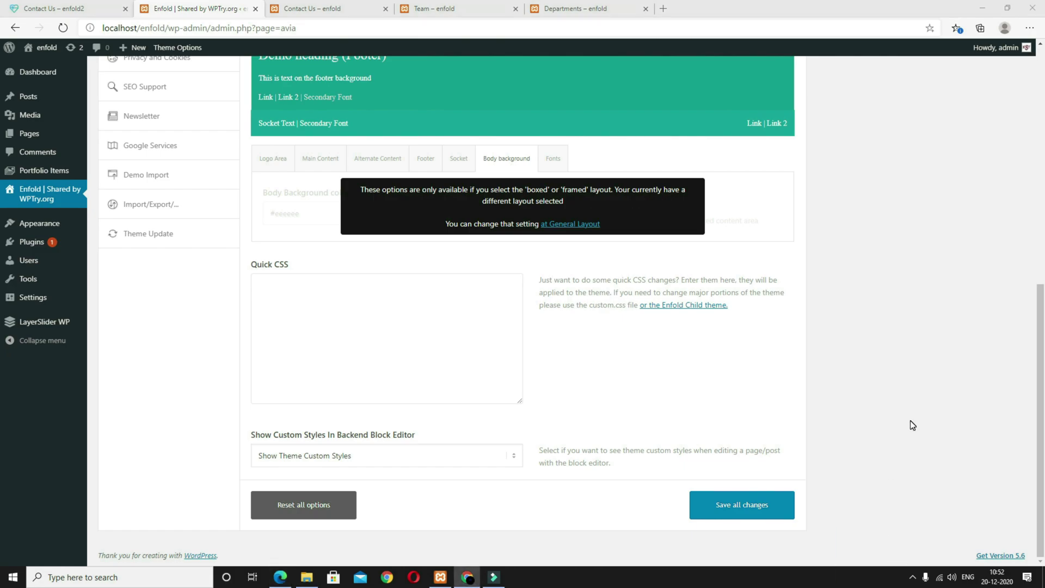
click(307, 577)
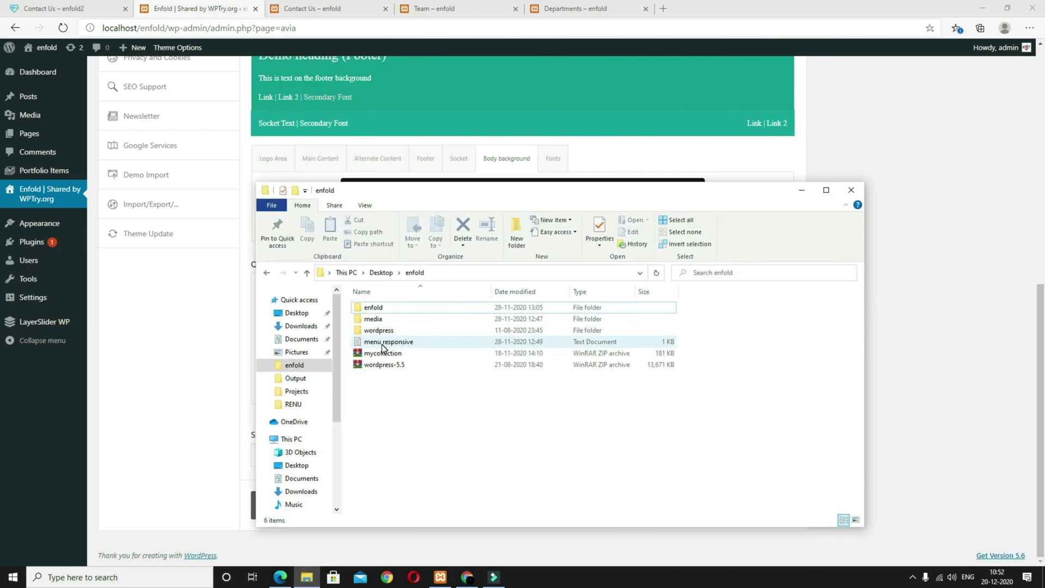
double_click(384, 343)
key(ctrl+a)
key(ctrl+c)
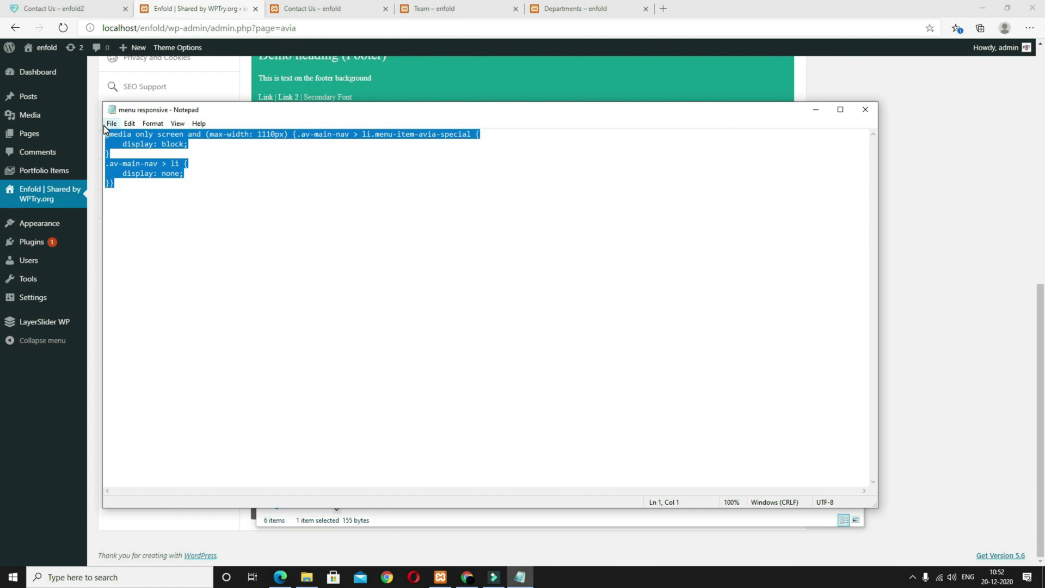
click(864, 109)
click(972, 327)
Step: Paste the responsive menu CSS into Quick CSS and save all theme option changes
click(339, 345)
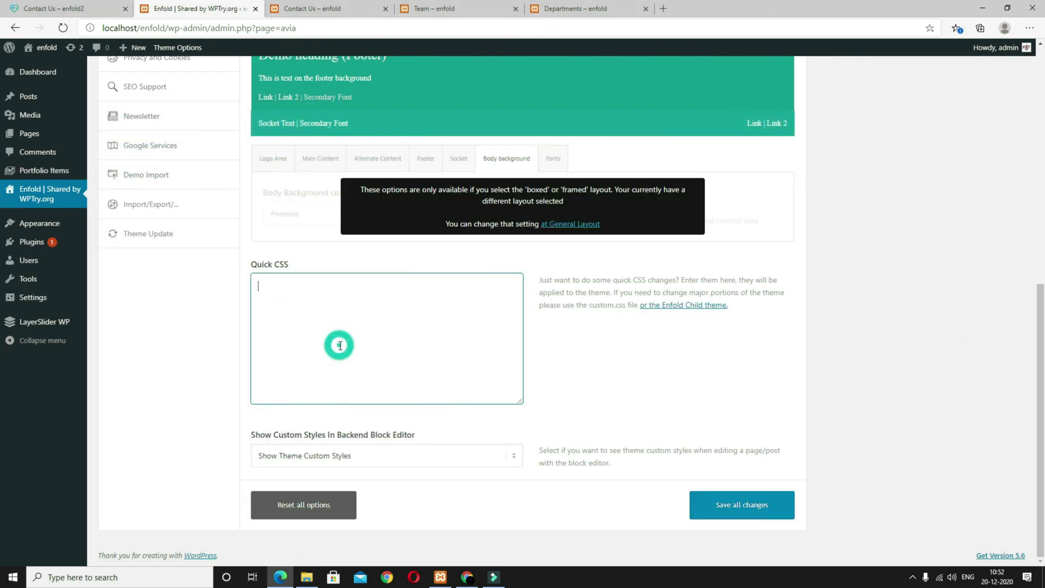
key(ctrl+v)
click(553, 160)
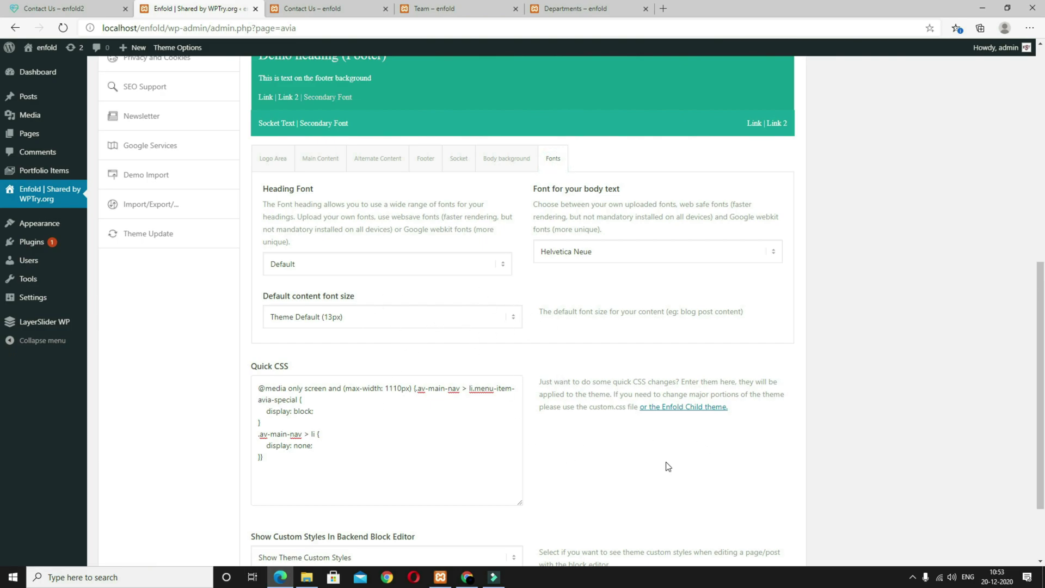
scroll(494, 461, up, 8)
click(705, 123)
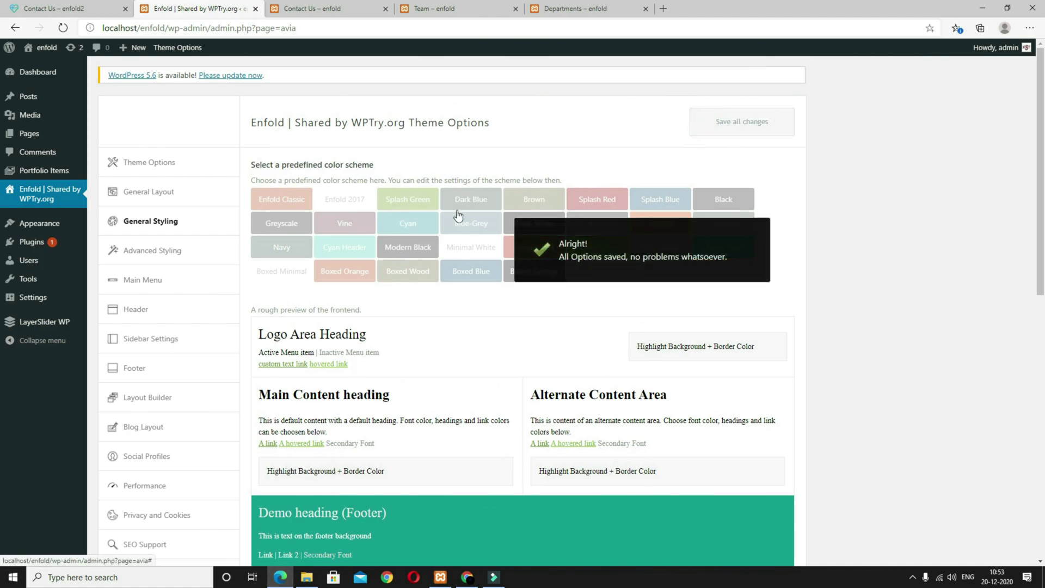
Step: In Advanced Styling, add a Main Menu Links element with a 16px font size
click(146, 262)
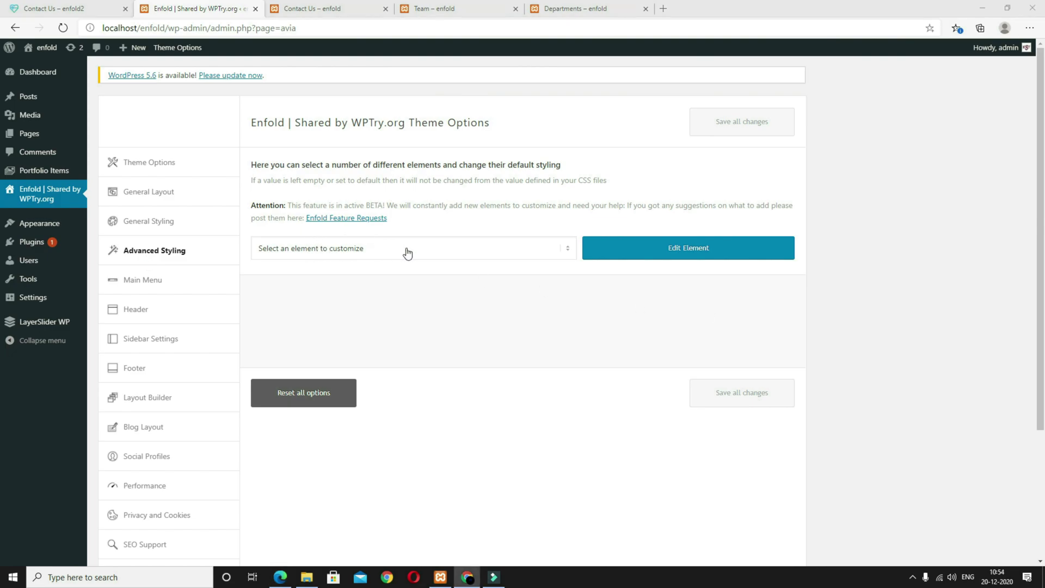
click(466, 256)
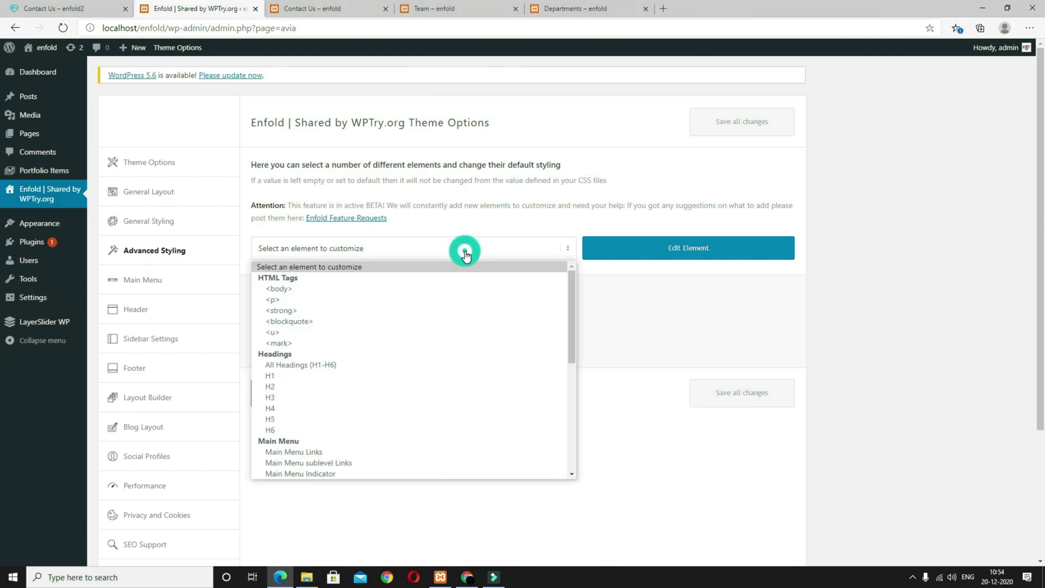
click(356, 452)
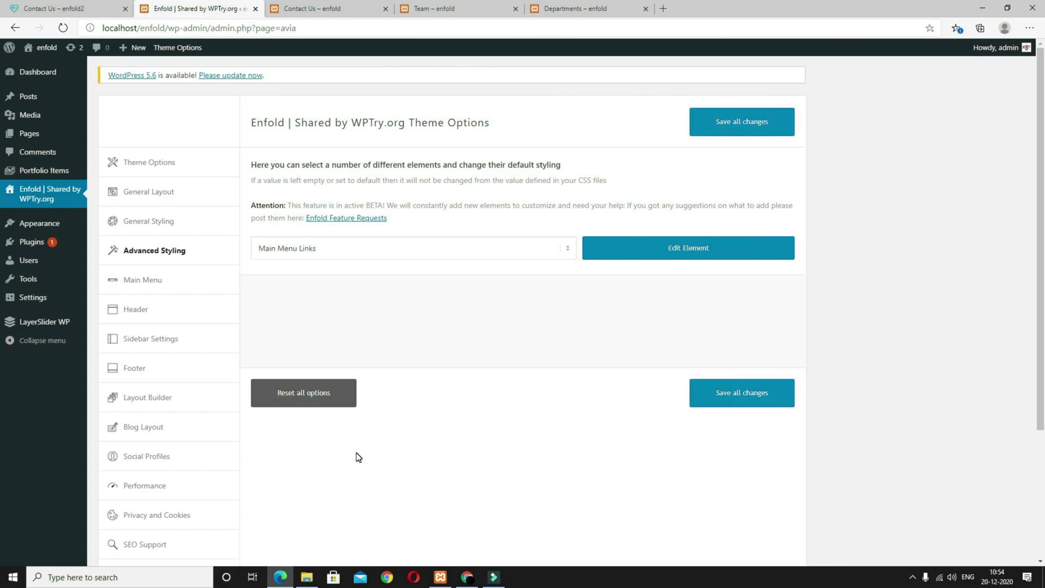
click(686, 256)
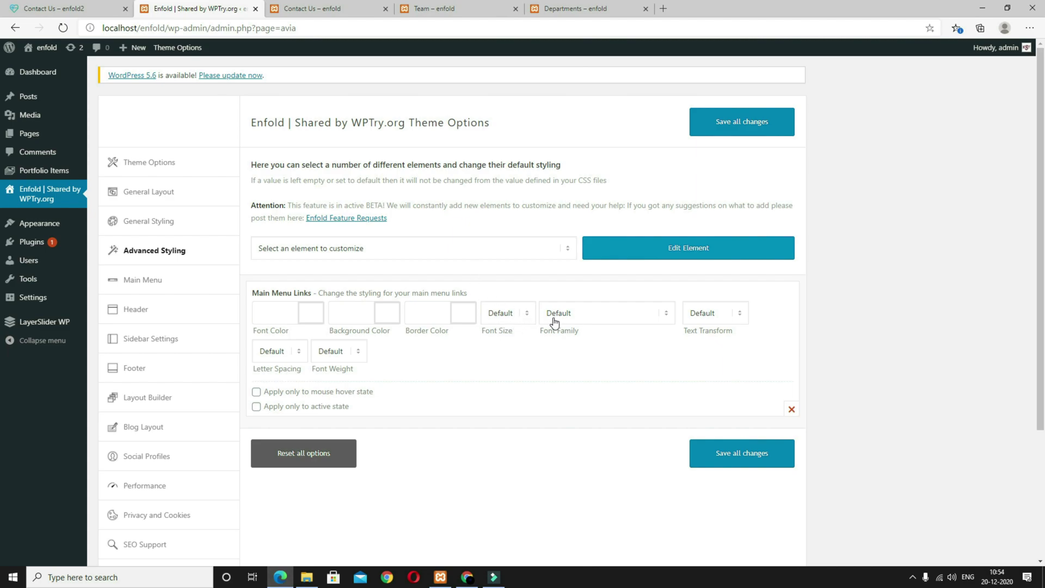
click(527, 314)
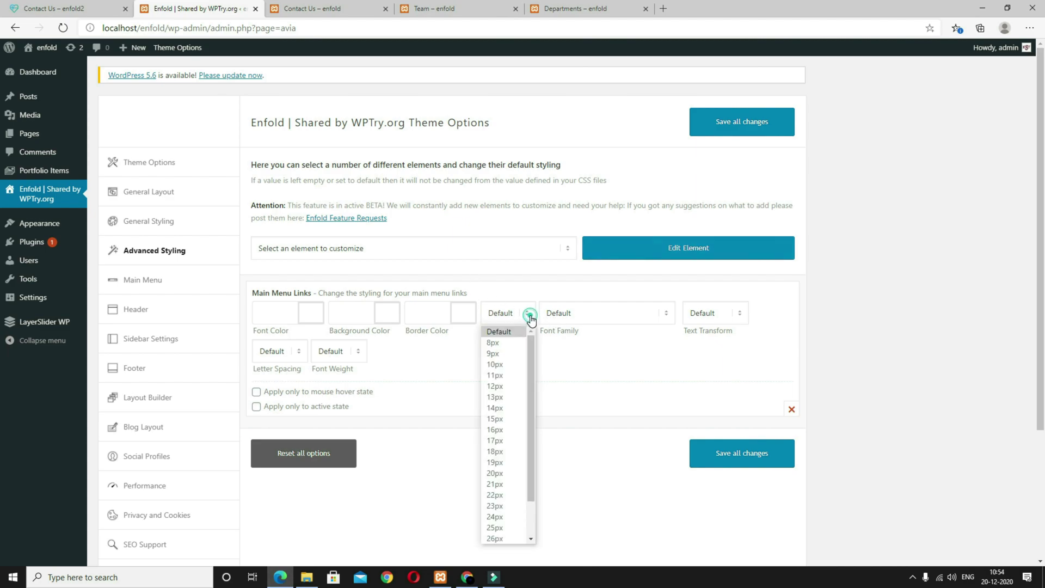
click(501, 430)
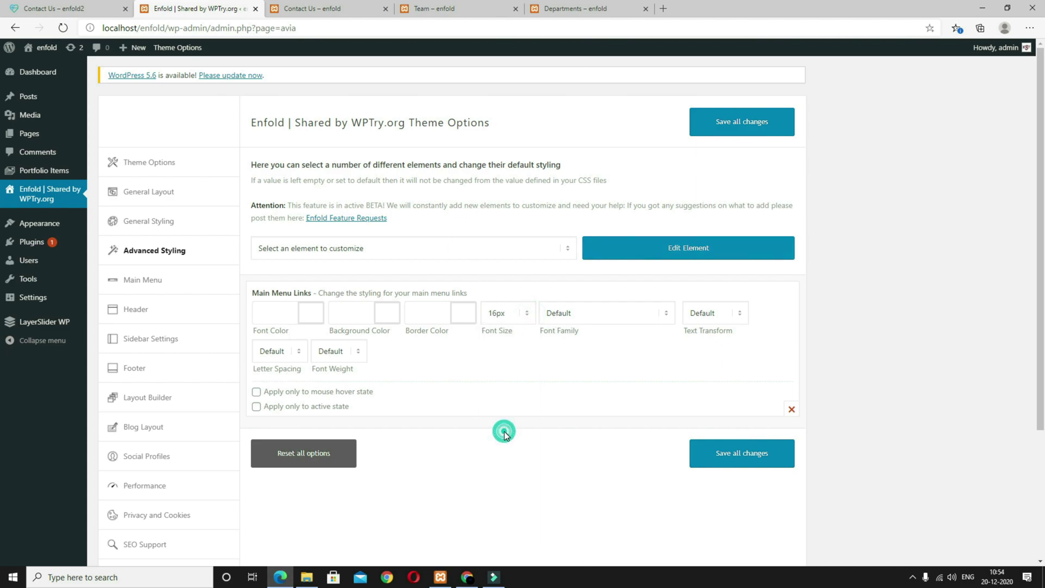
click(530, 252)
scroll(334, 446, down, 2)
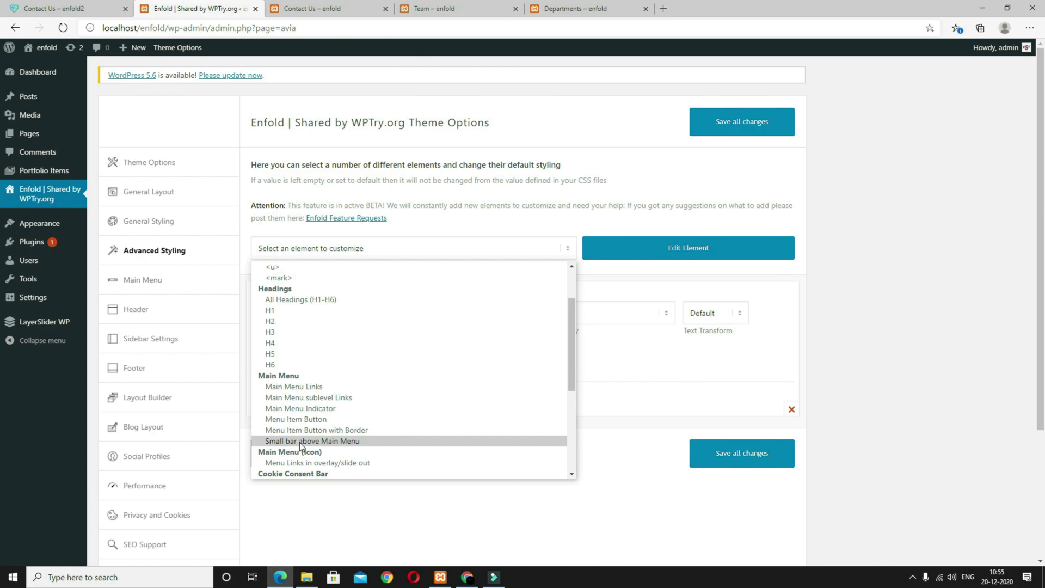
Step: Style the Small bar above Main Menu with white text on a #1ea69b background
click(338, 442)
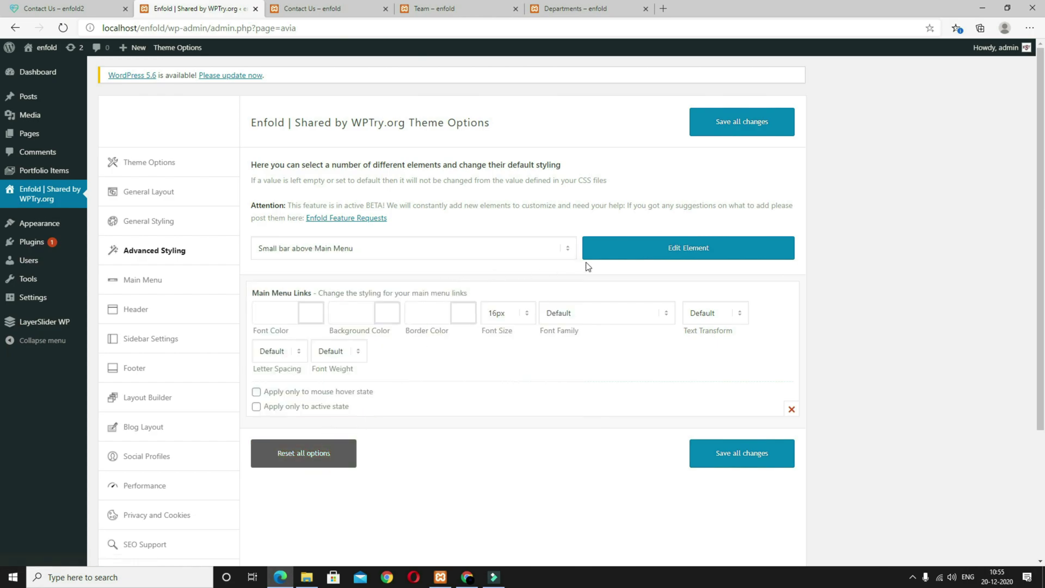
click(652, 255)
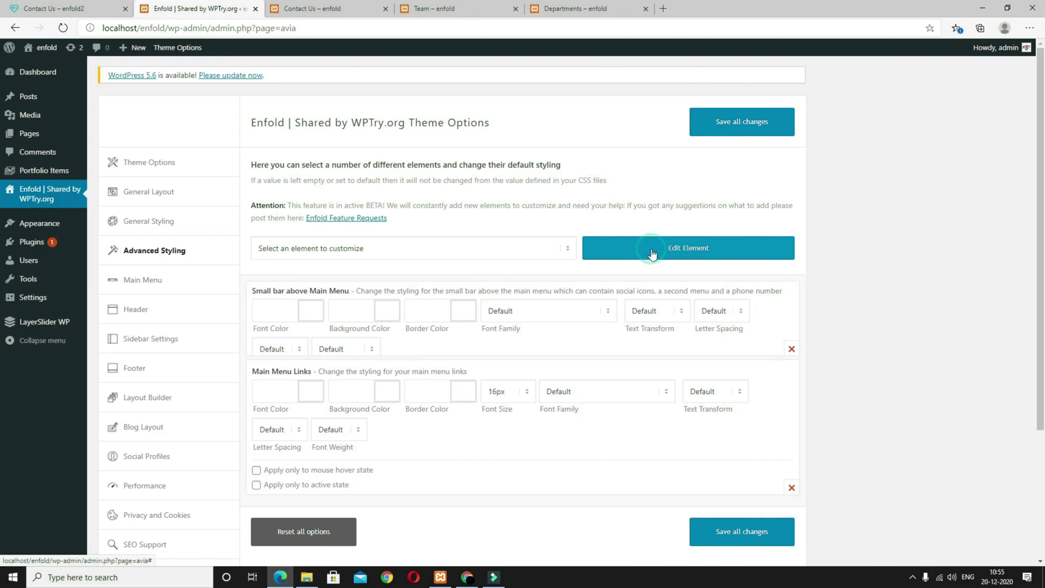
click(269, 314)
click(261, 332)
click(351, 313)
text(#1ea69b)
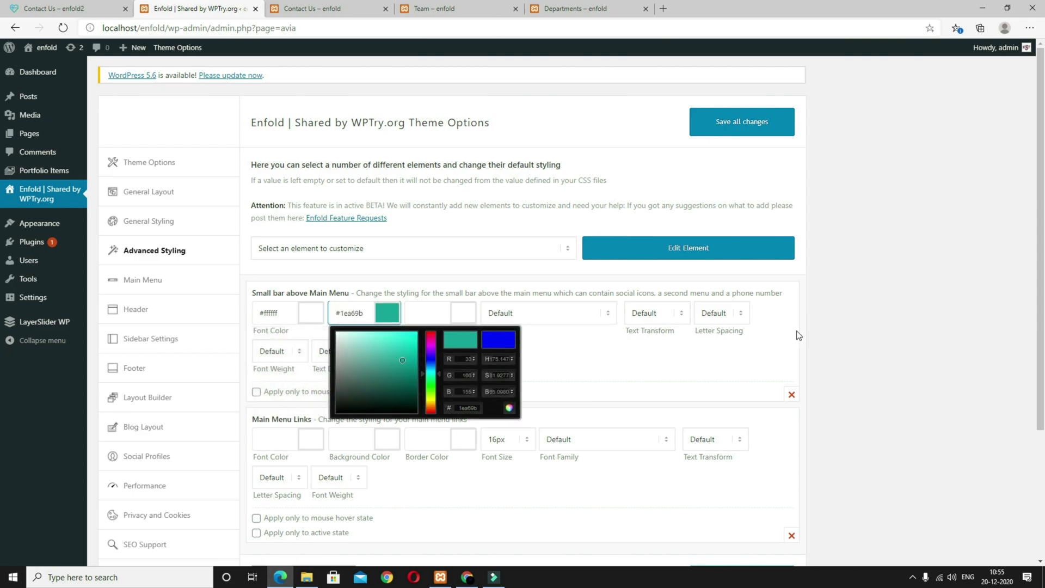
click(745, 382)
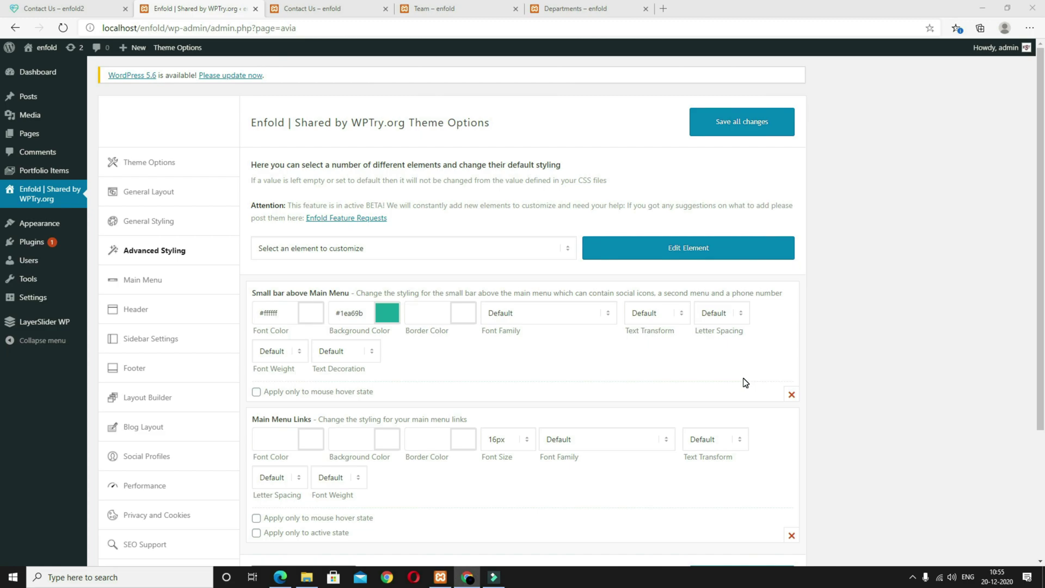
Step: Add a <p> paragraph element with a 17px font size
click(480, 250)
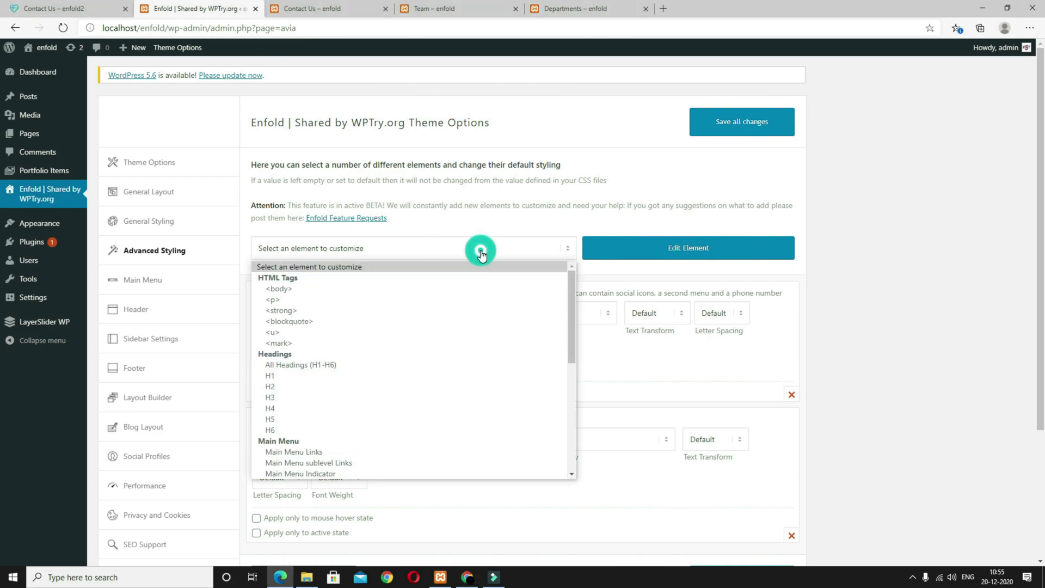
click(395, 300)
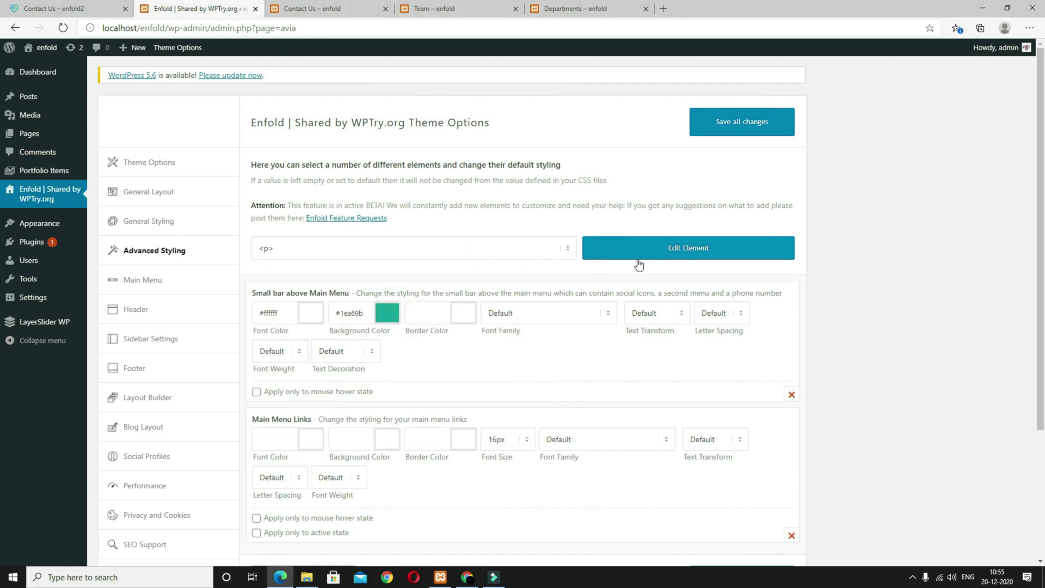
click(659, 259)
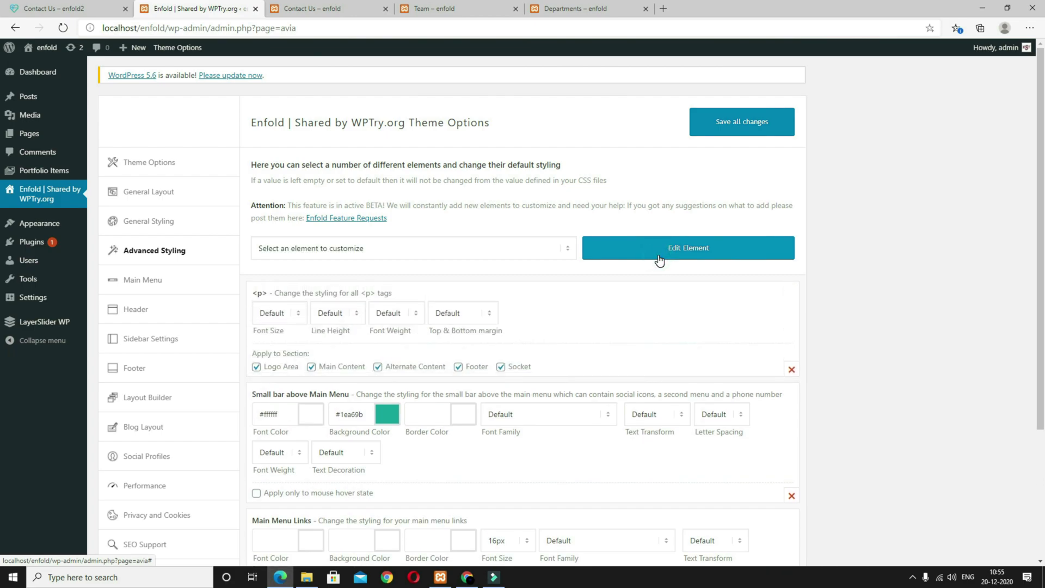
click(299, 314)
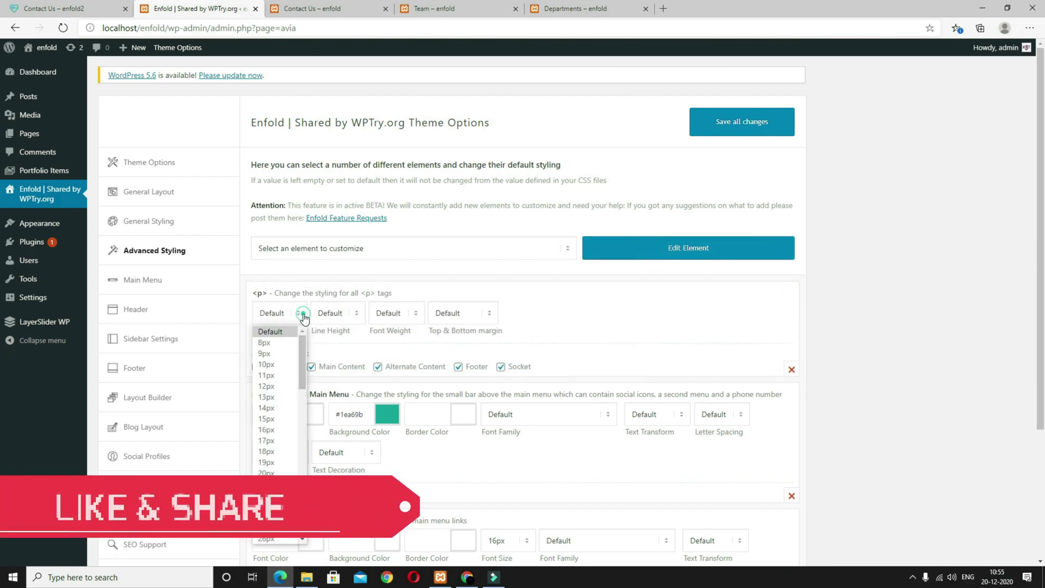
click(275, 439)
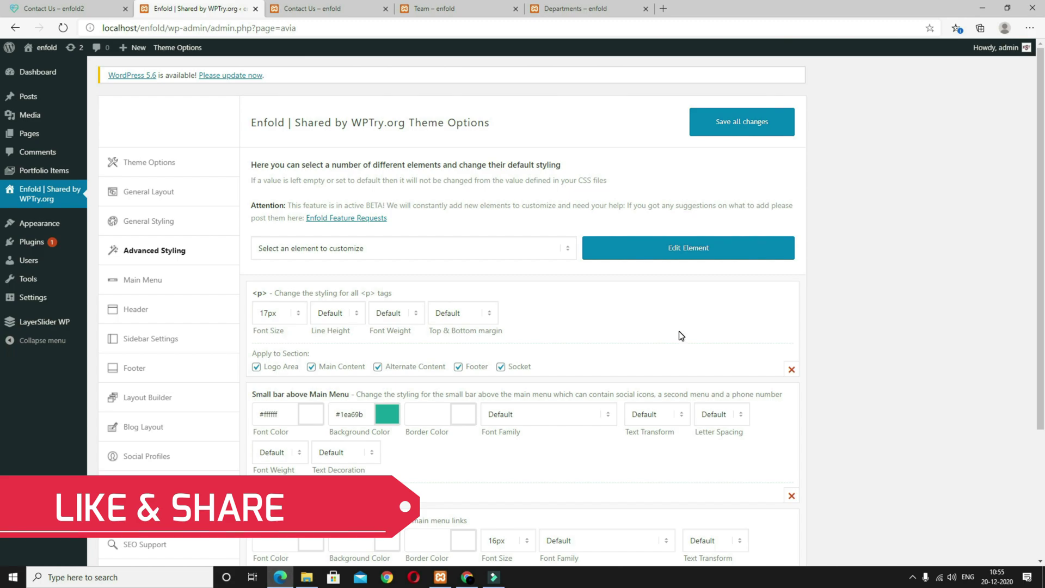
click(313, 8)
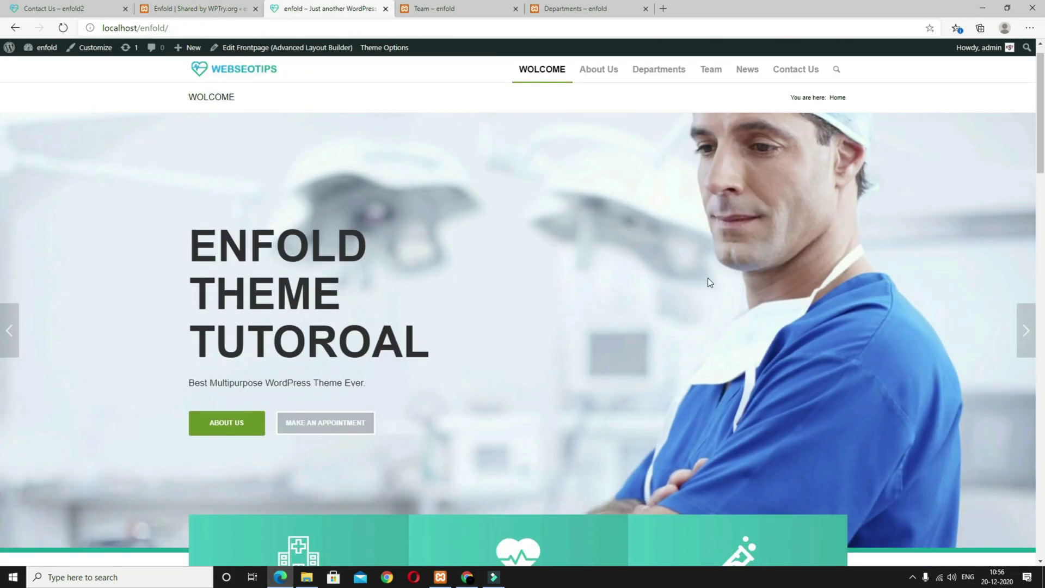
scroll(708, 280, down, 10)
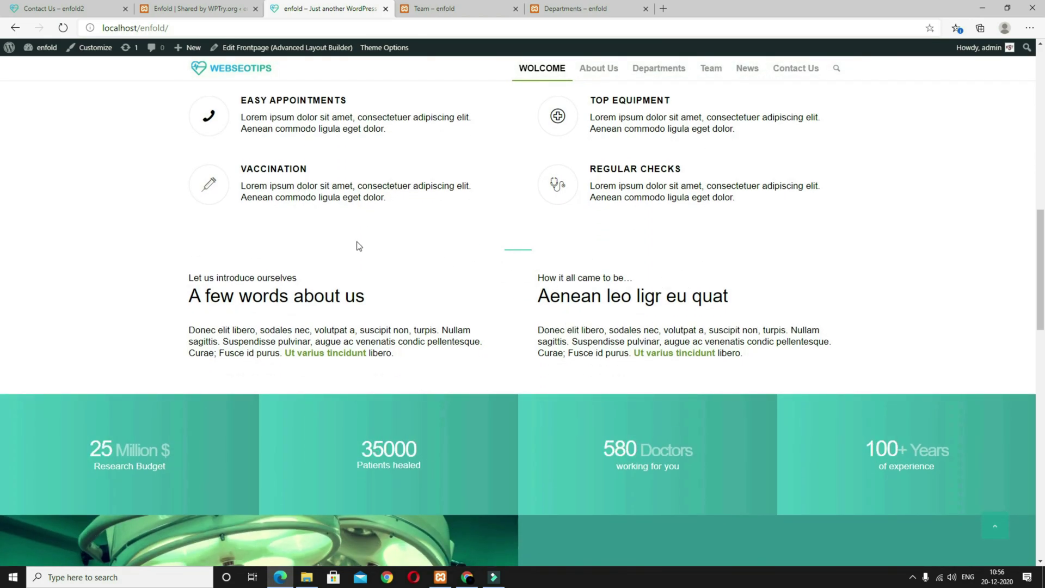
scroll(391, 280, down, 15)
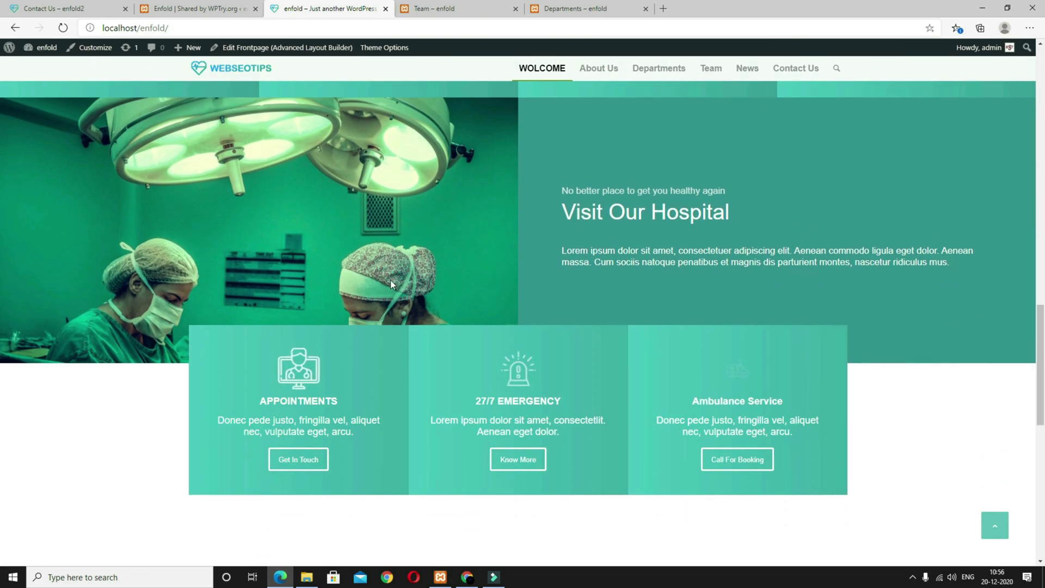
scroll(392, 284, up, 2)
scroll(381, 305, down, 2)
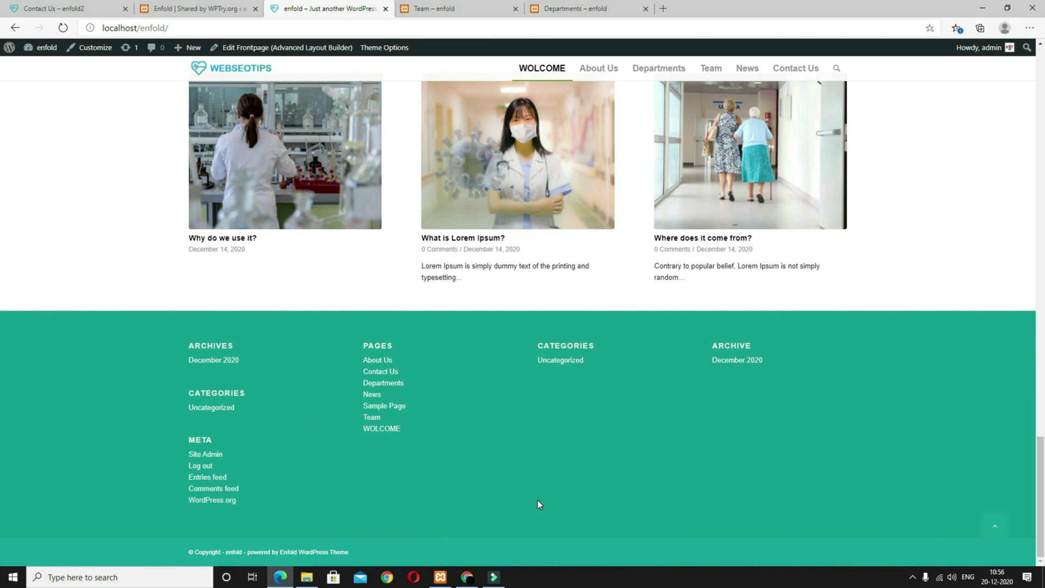
scroll(538, 501, up, 20)
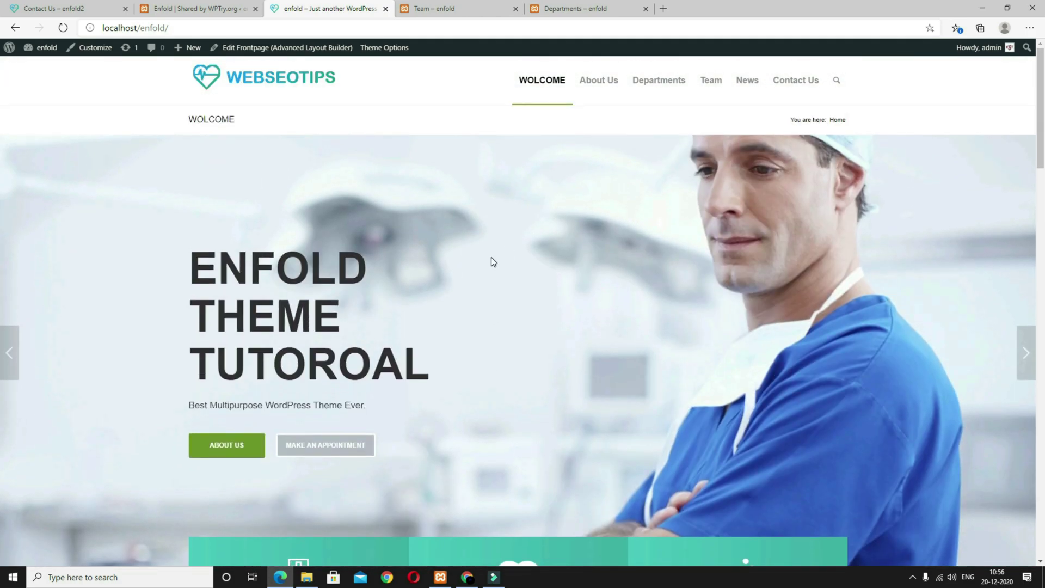
click(199, 9)
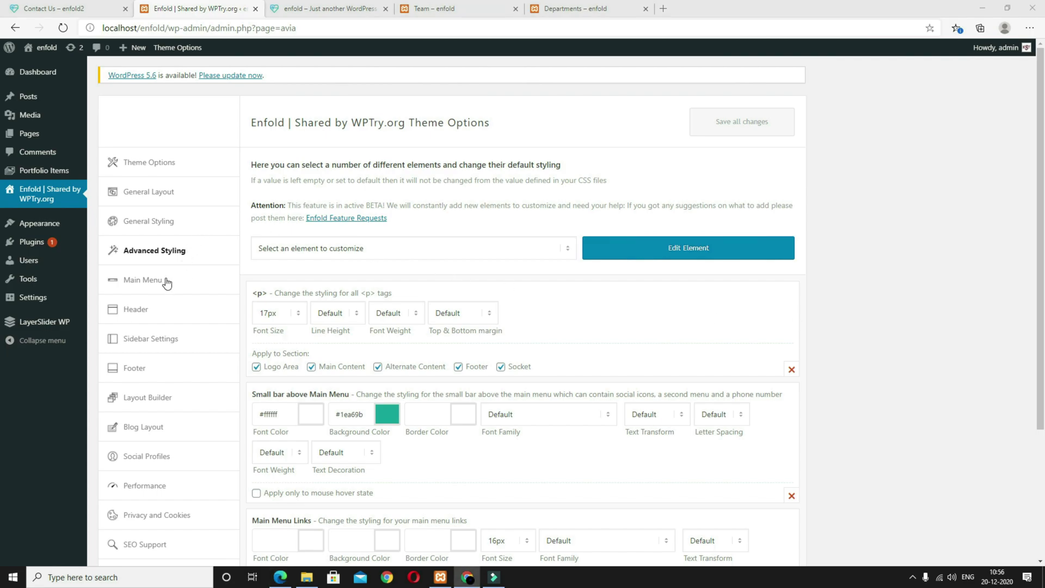
Step: In Header settings, hide both title and breadcrumbs, keeping the Logo left, Menu right layout
click(147, 282)
scroll(914, 314, down, 3)
scroll(573, 388, up, 1)
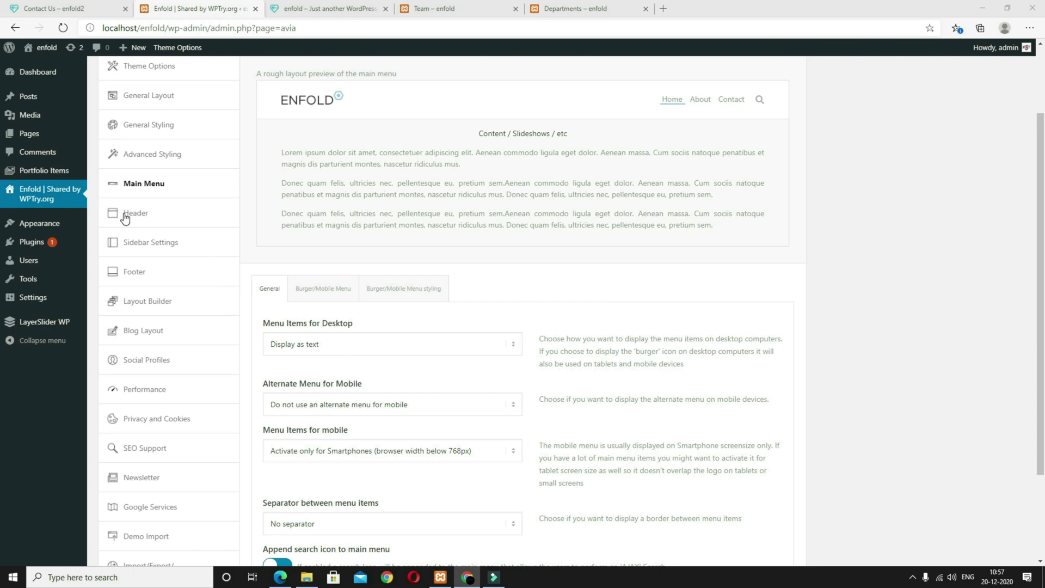
click(144, 218)
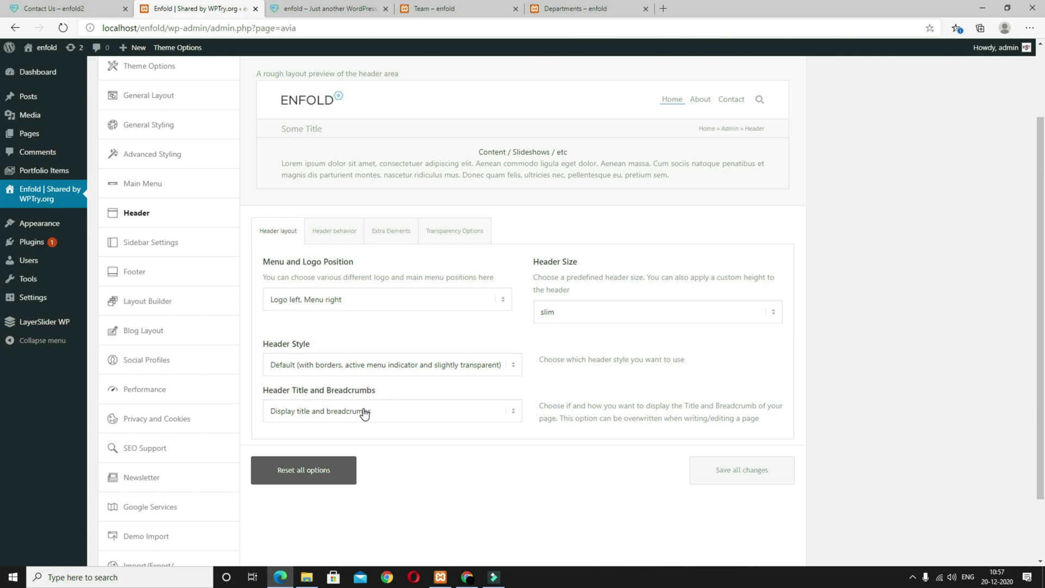
click(381, 411)
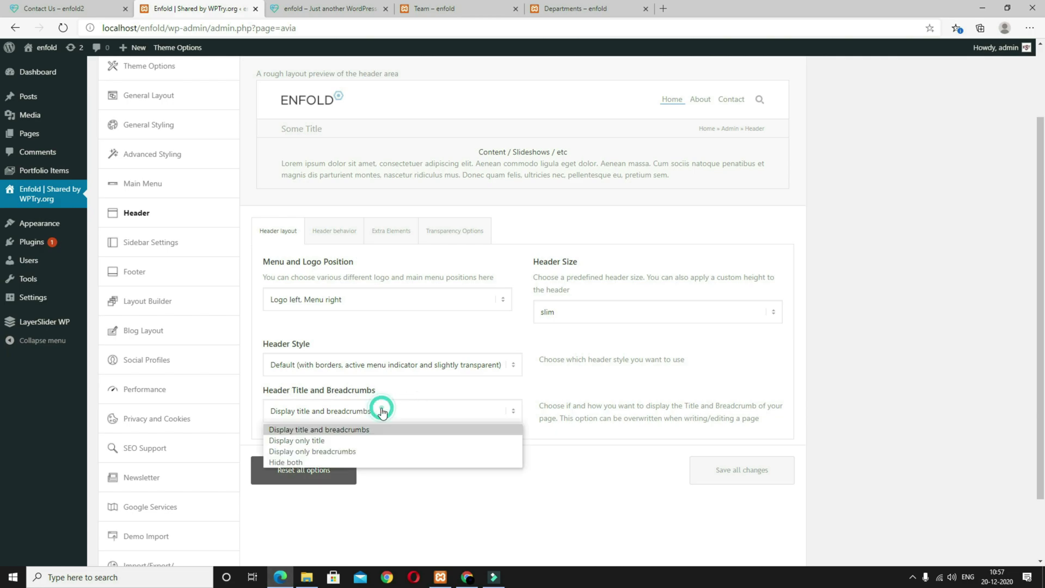
click(370, 461)
click(362, 287)
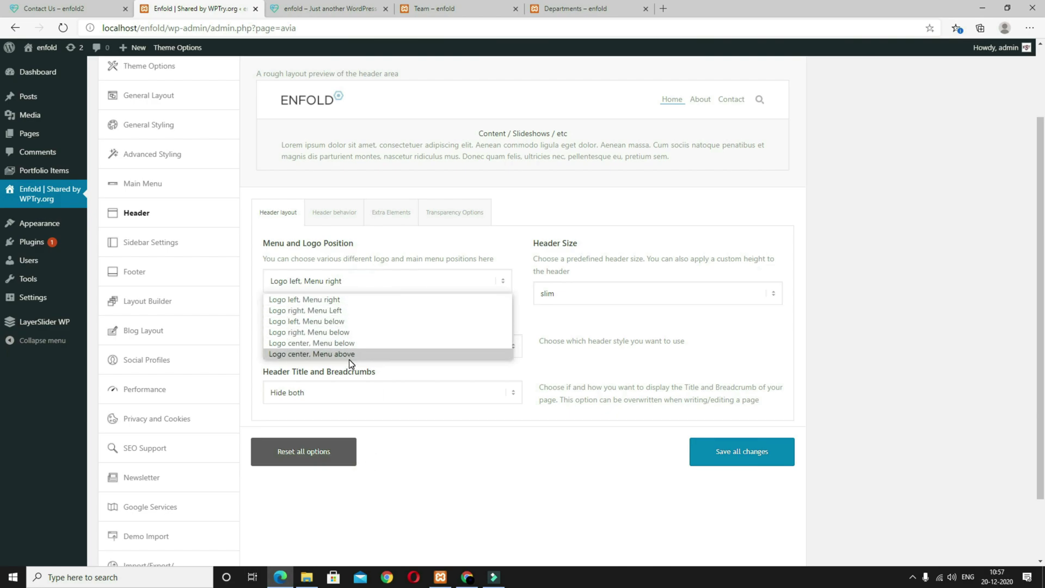
click(326, 299)
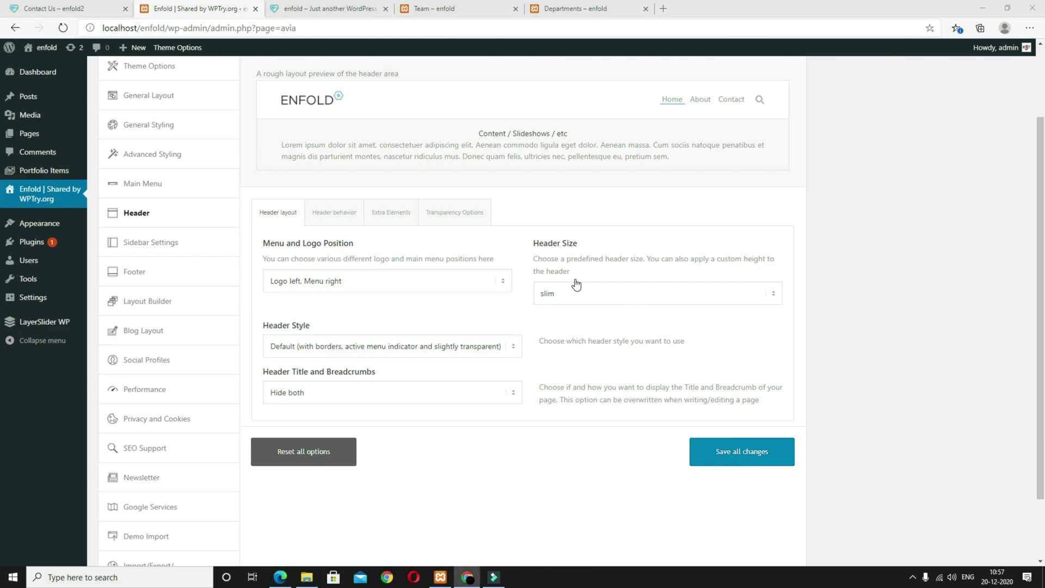
click(337, 216)
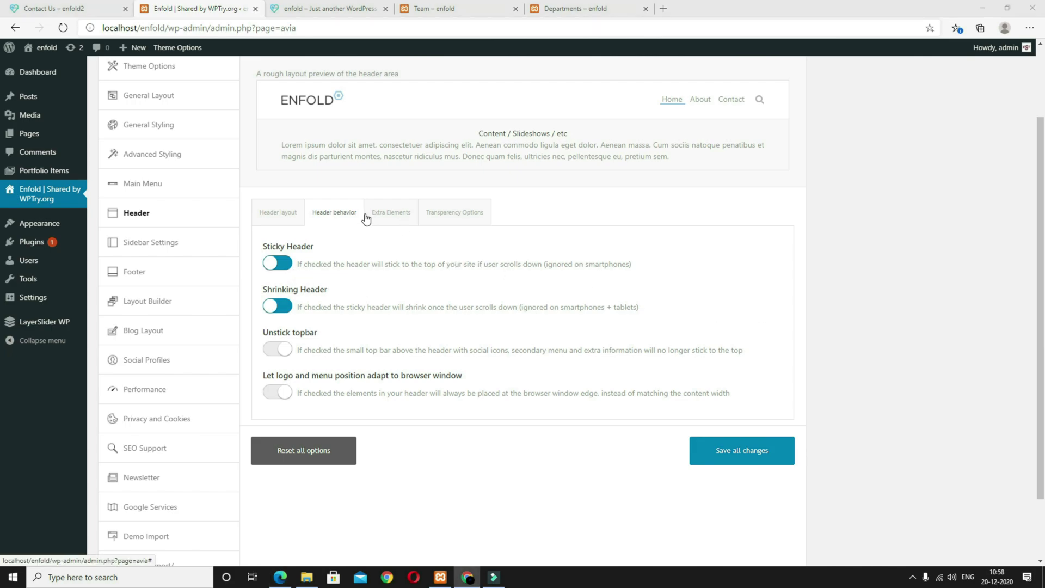
Step: Put social icons at the top bar's right, secondary menu and extra info at its left
click(388, 216)
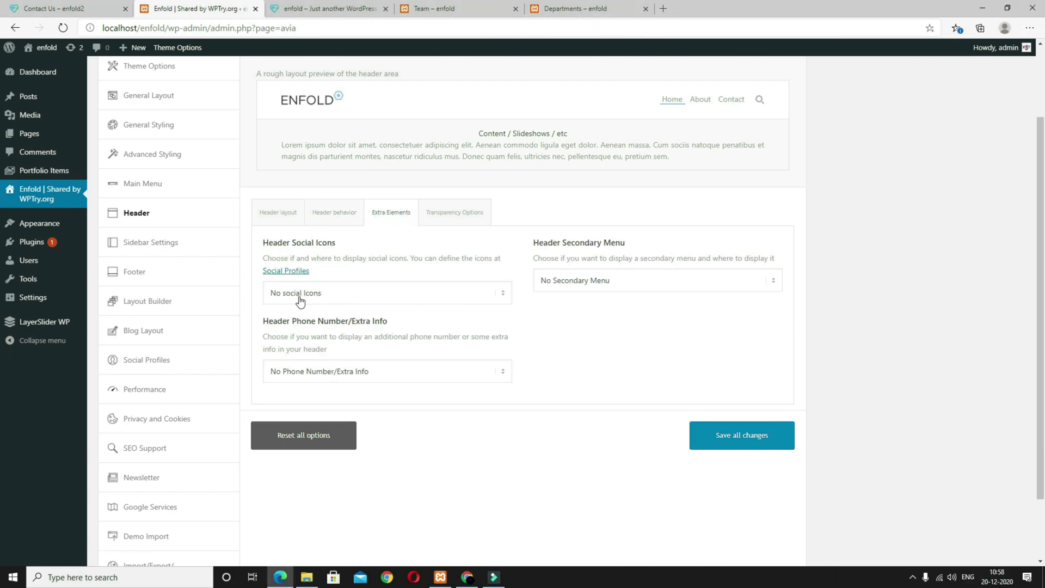
click(353, 300)
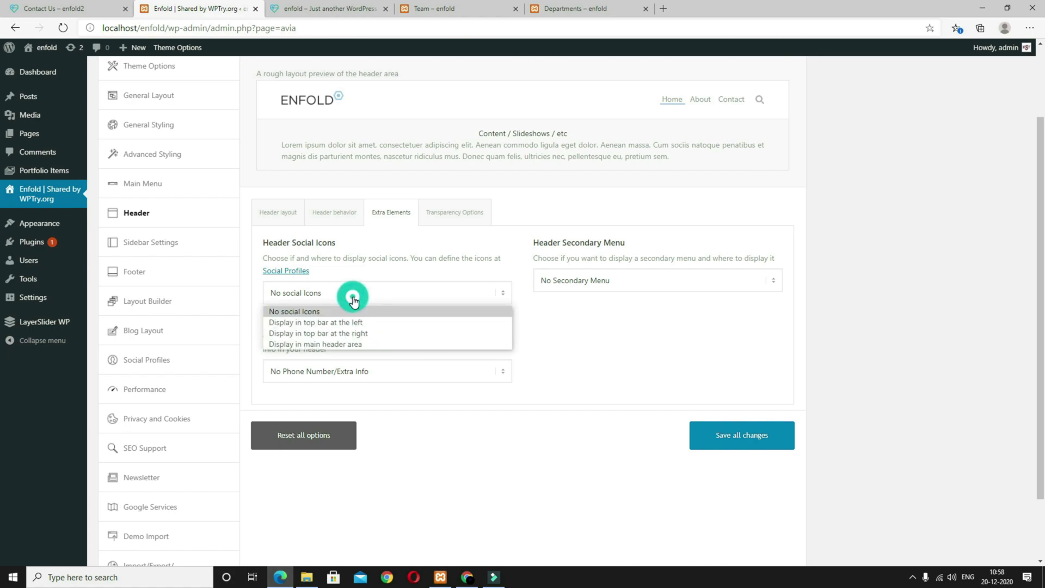
click(357, 333)
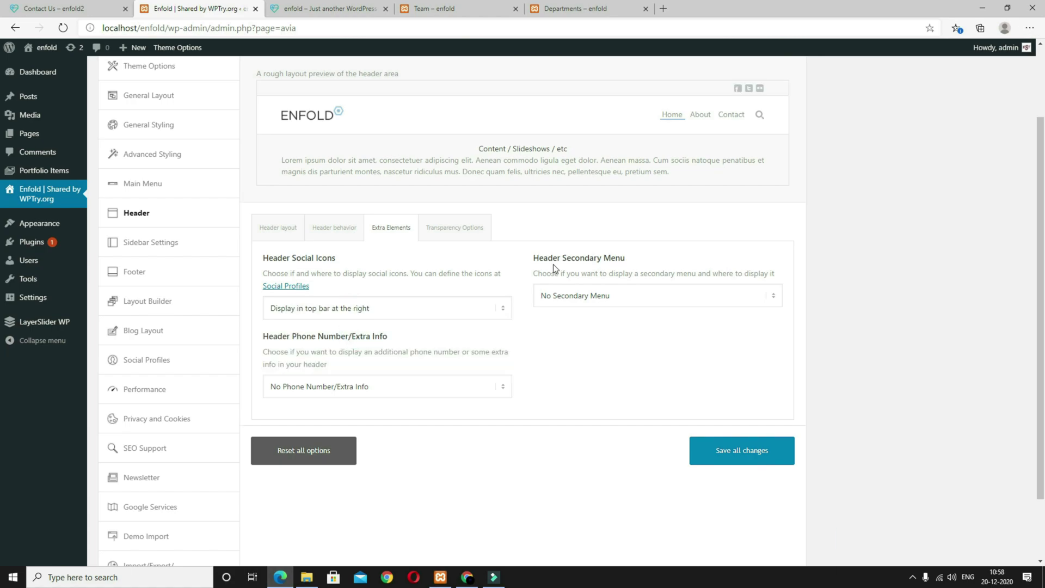
click(681, 303)
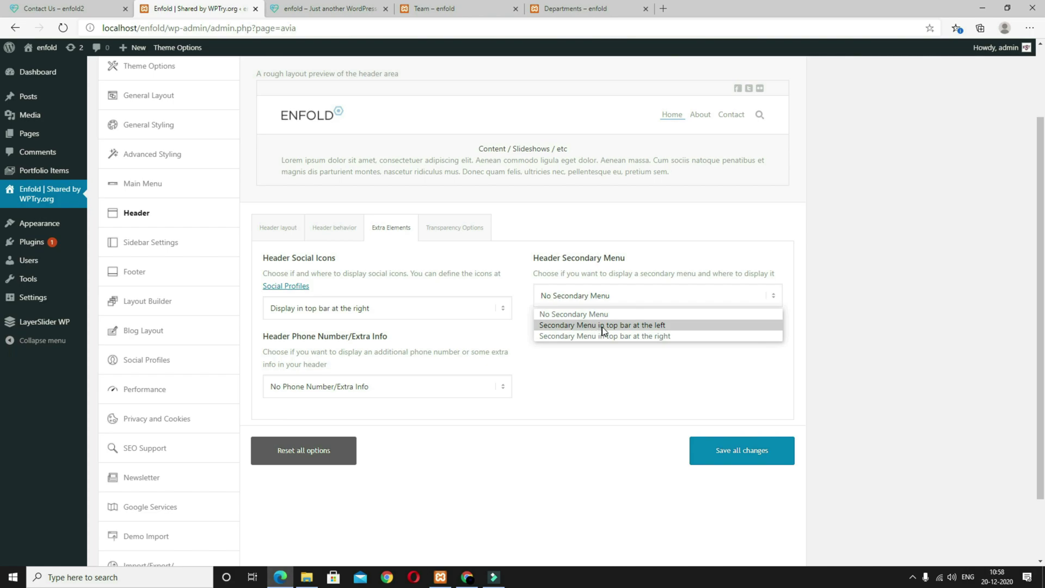
click(658, 325)
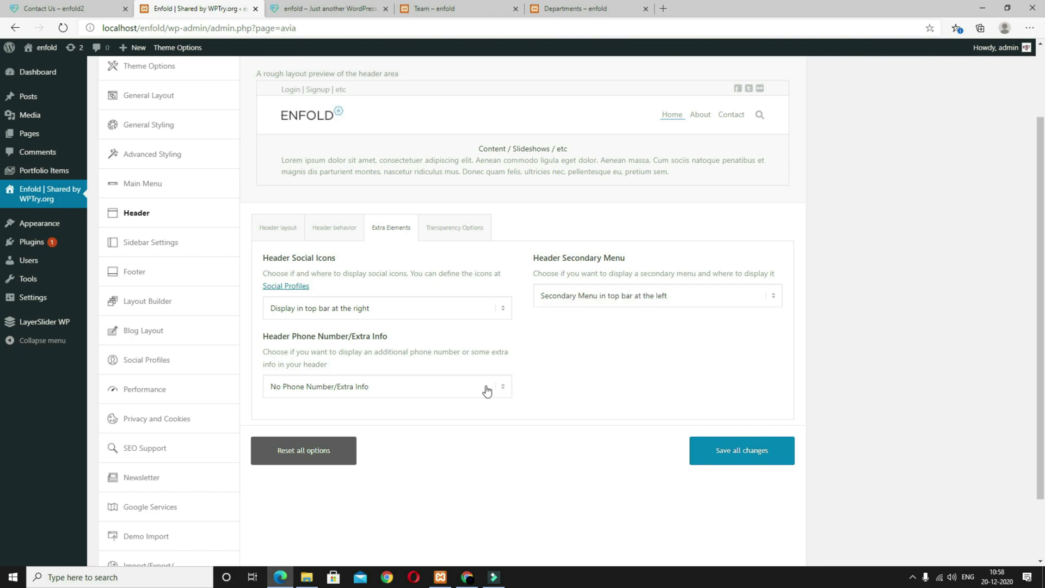
click(432, 388)
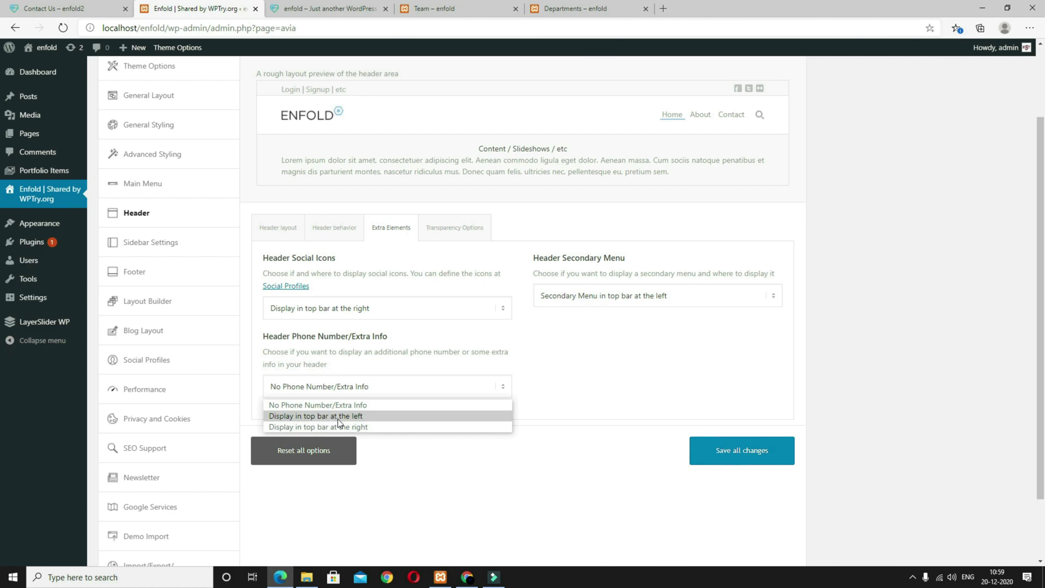
click(364, 417)
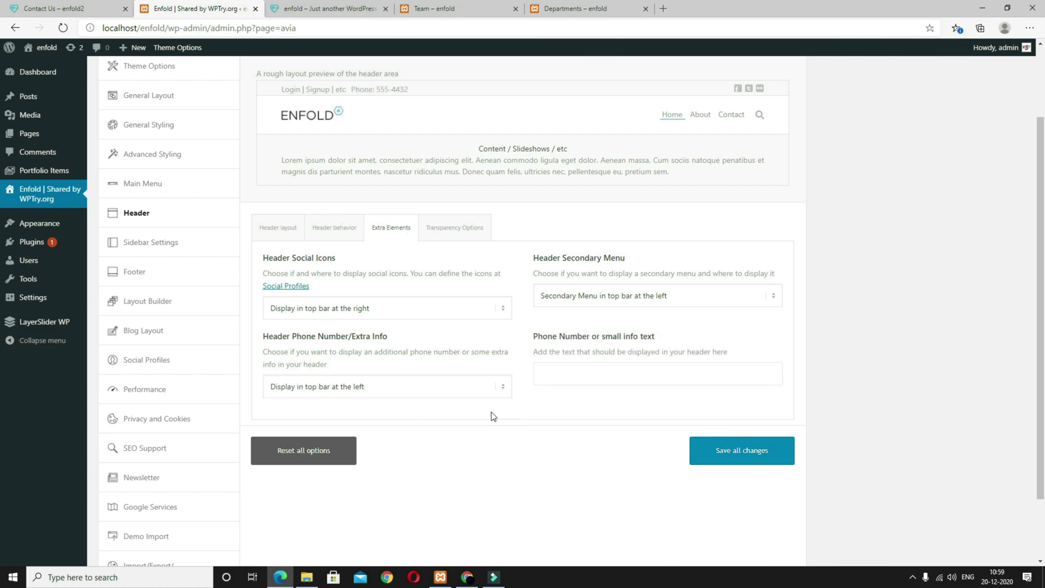
Step: Paste the emergency phone line into the header's phone number text field
click(589, 369)
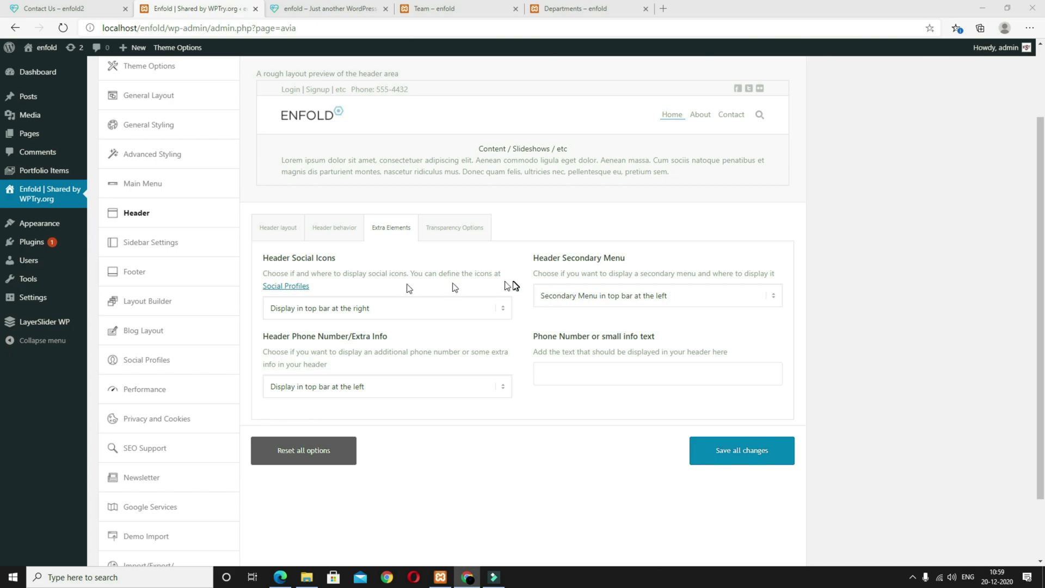
click(603, 375)
key(ctrl+v)
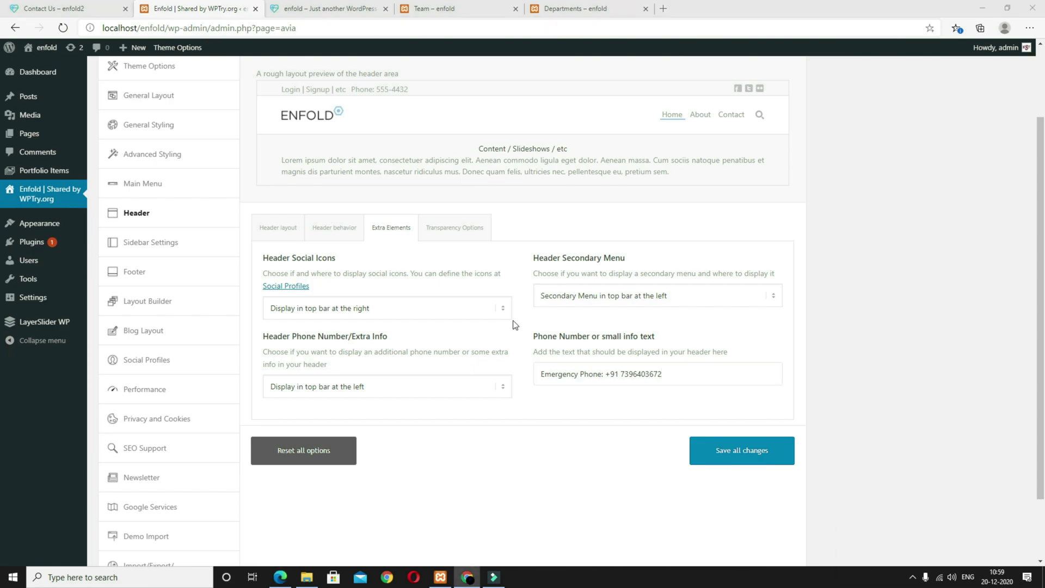
click(457, 238)
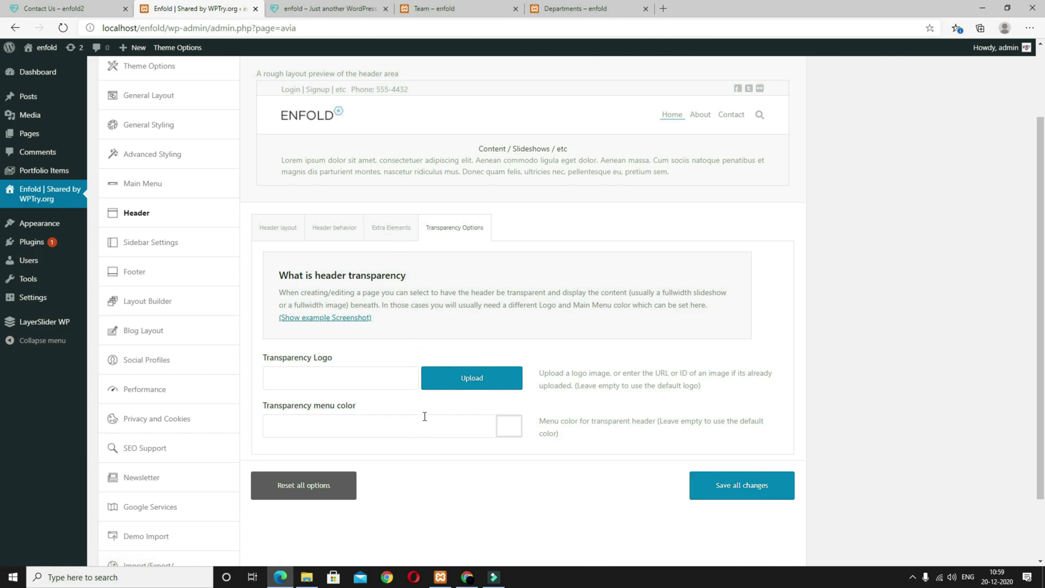
Step: Save all theme option changes and reload the front page to check the emergency phone top bar
click(745, 488)
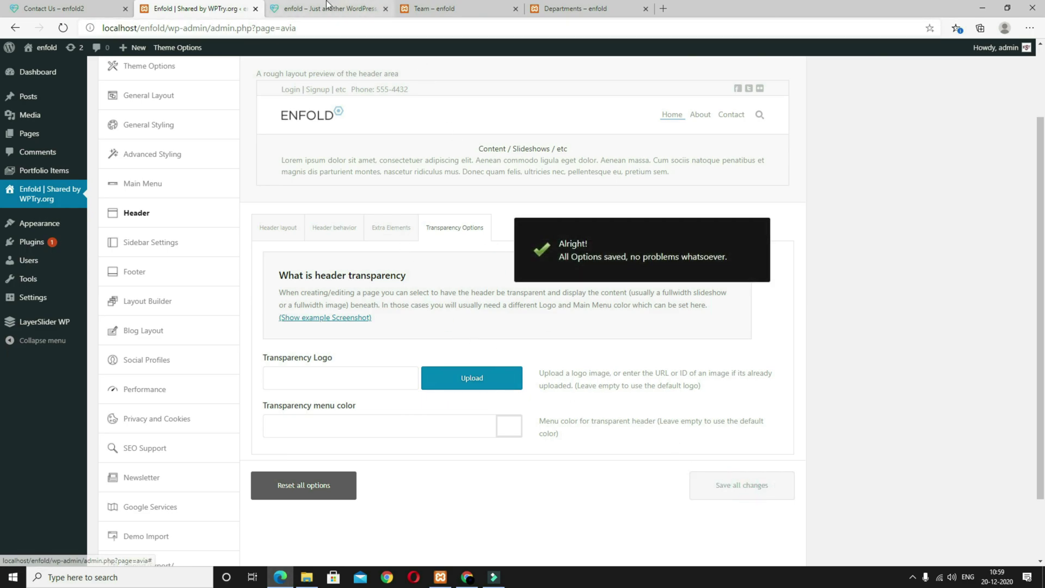
click(328, 8)
key(F5)
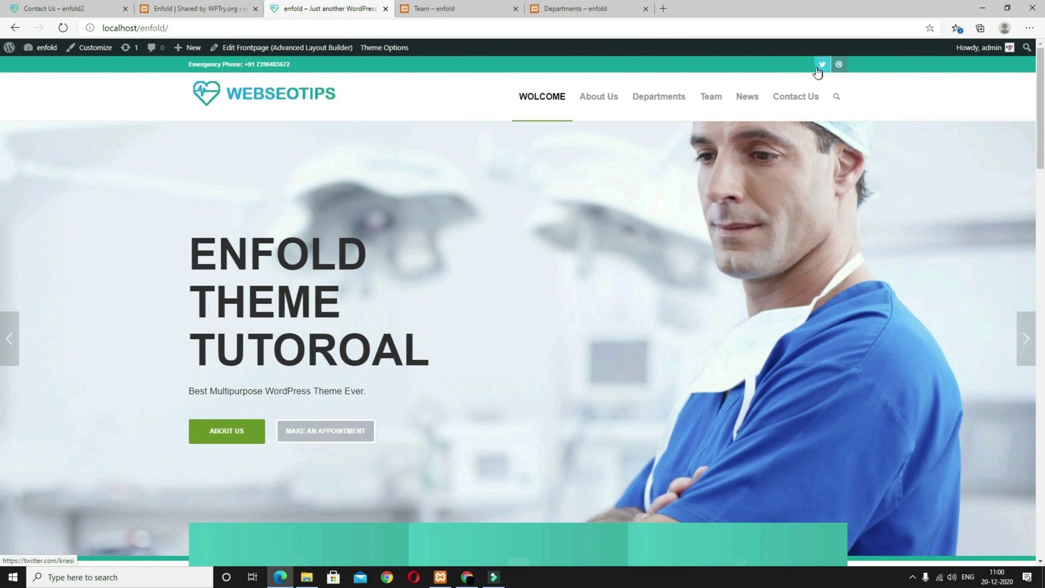
Step: Compare with the Contact Us reference site, then bring up Enfold's Sidebar Settings
click(70, 8)
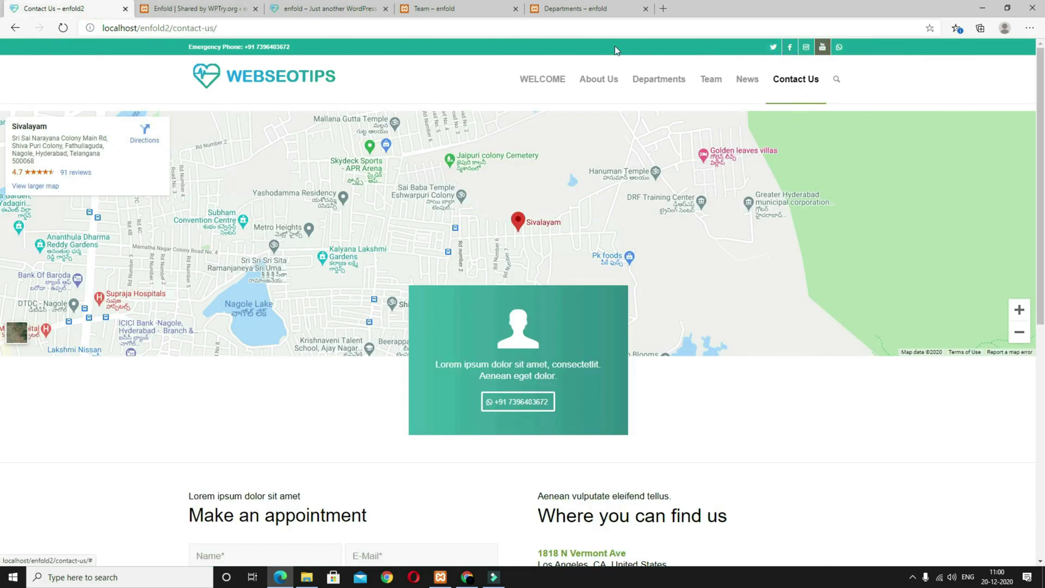
click(321, 9)
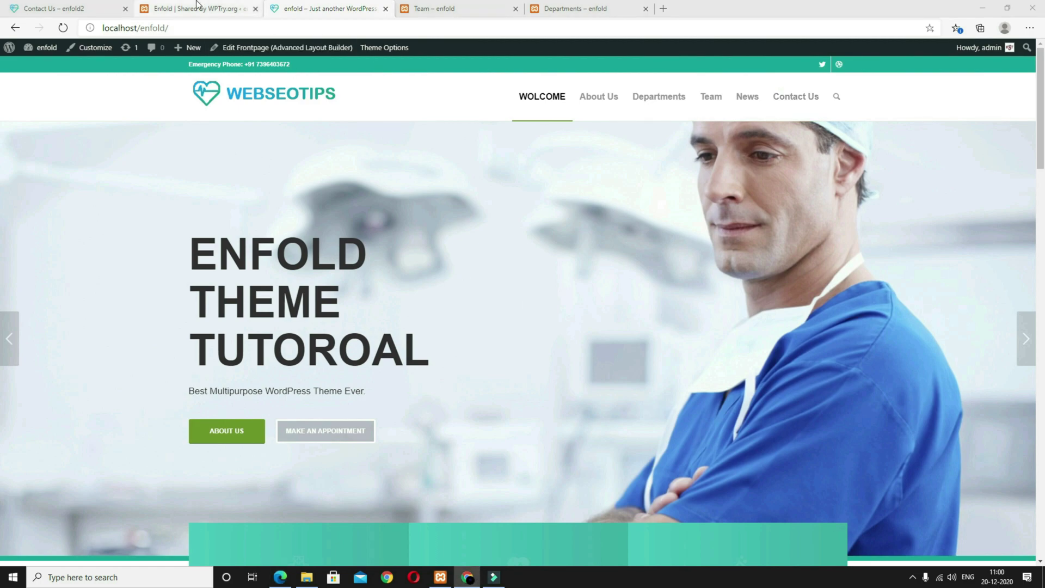
click(199, 8)
click(181, 243)
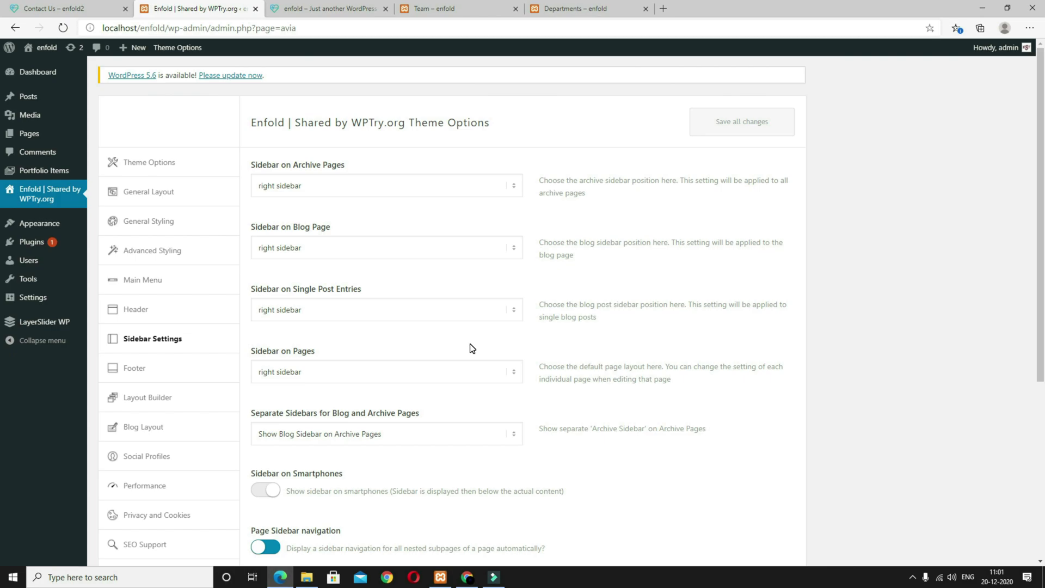
Step: In Footer options, turn on socket social icons and set Footer Columns to 3
scroll(472, 348, down, 5)
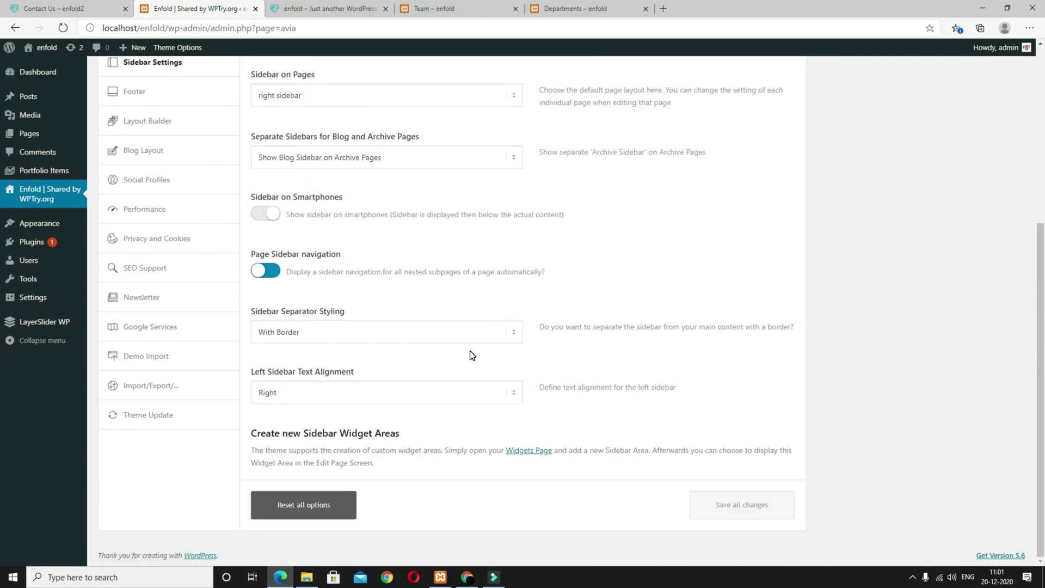
scroll(471, 355, up, 4)
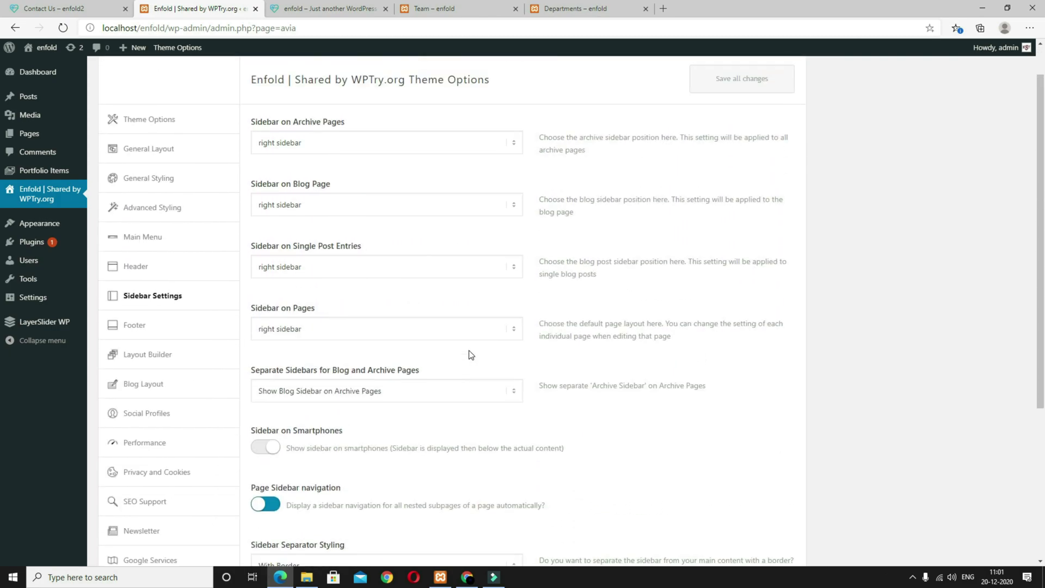
click(153, 336)
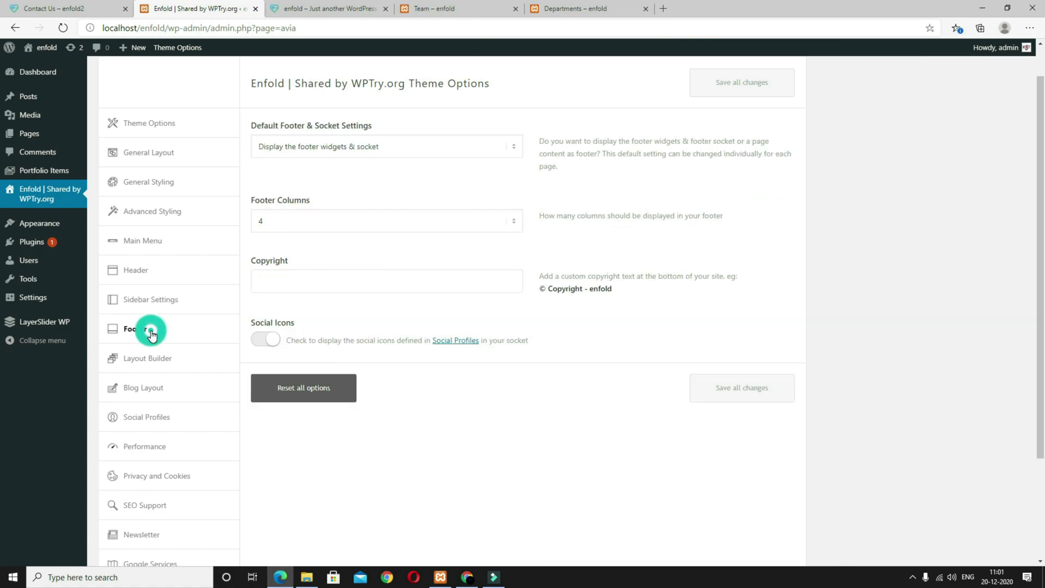
click(267, 342)
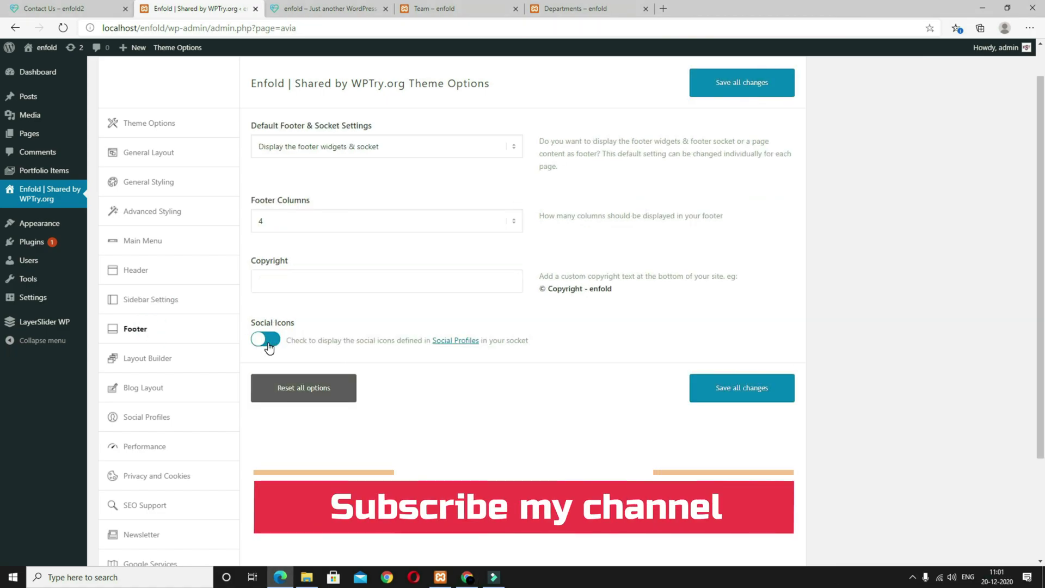
click(310, 219)
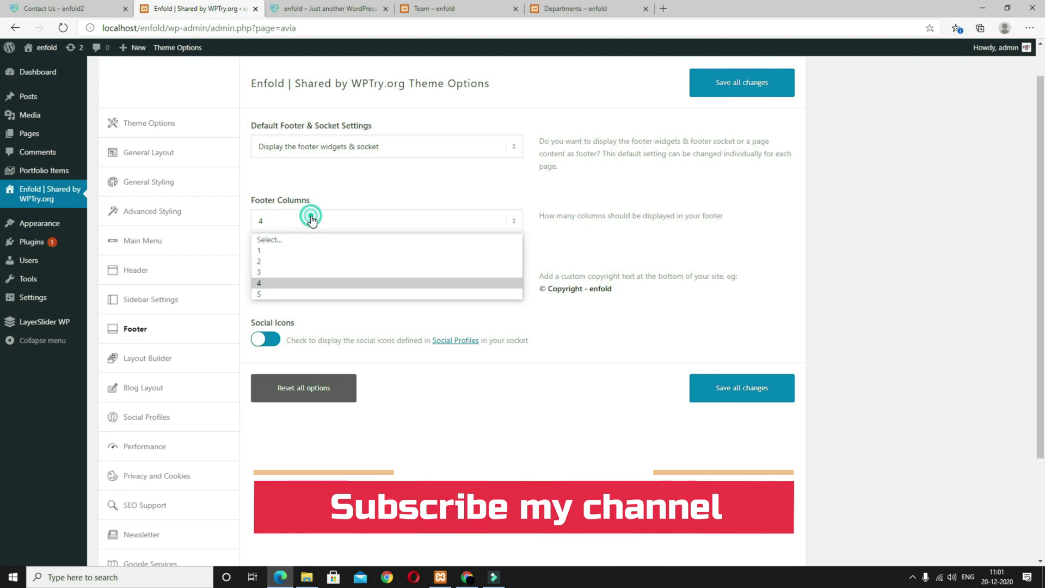
click(299, 272)
Step: Paste the designer-credit copyright line ending in [nolink] into the Copyright field
click(53, 7)
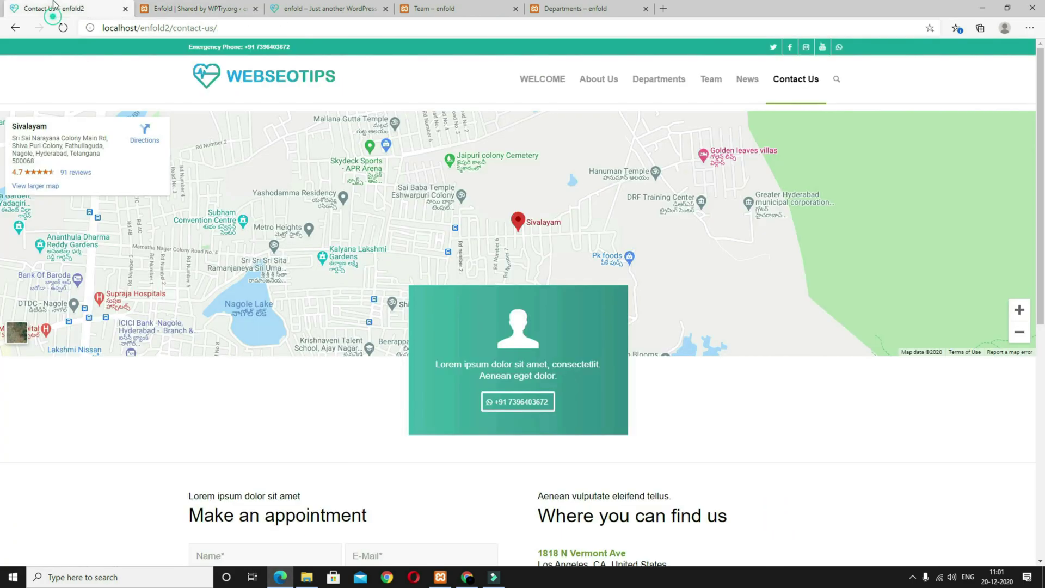
scroll(345, 431, down, 8)
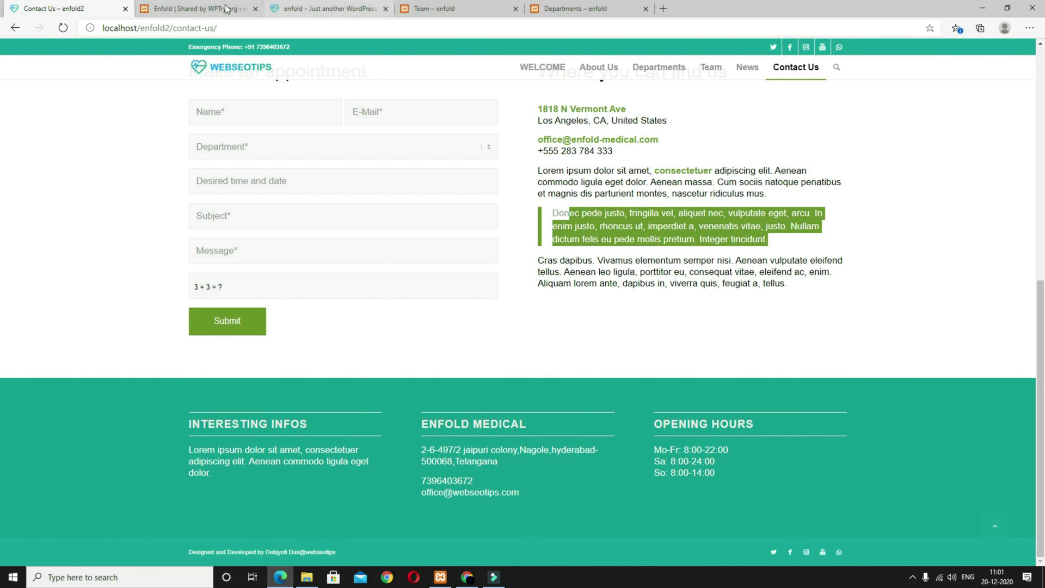
click(236, 9)
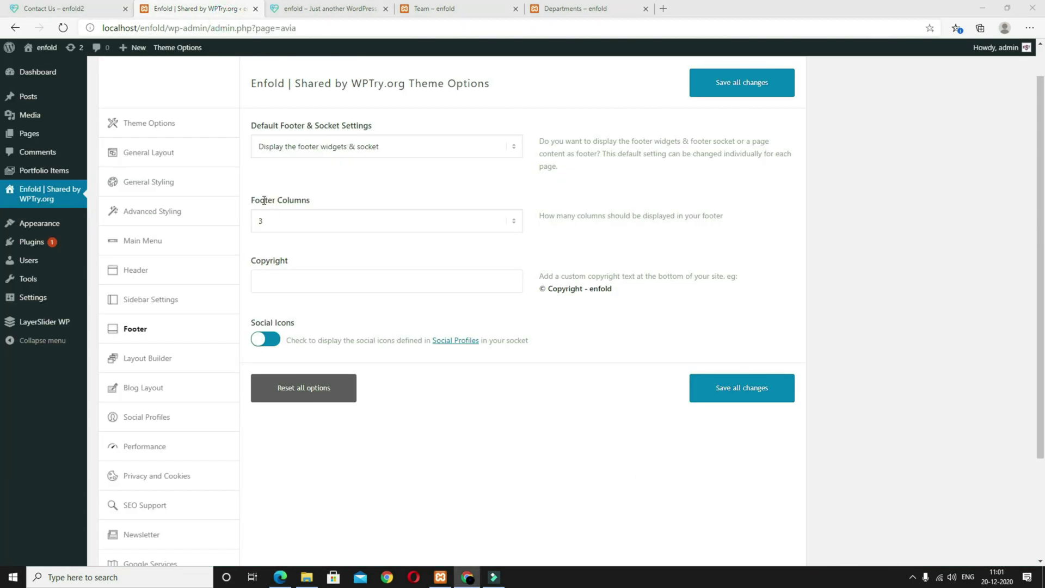
click(290, 290)
text(Designed and Developed by Debjyoti Das@webseotips [nolink])
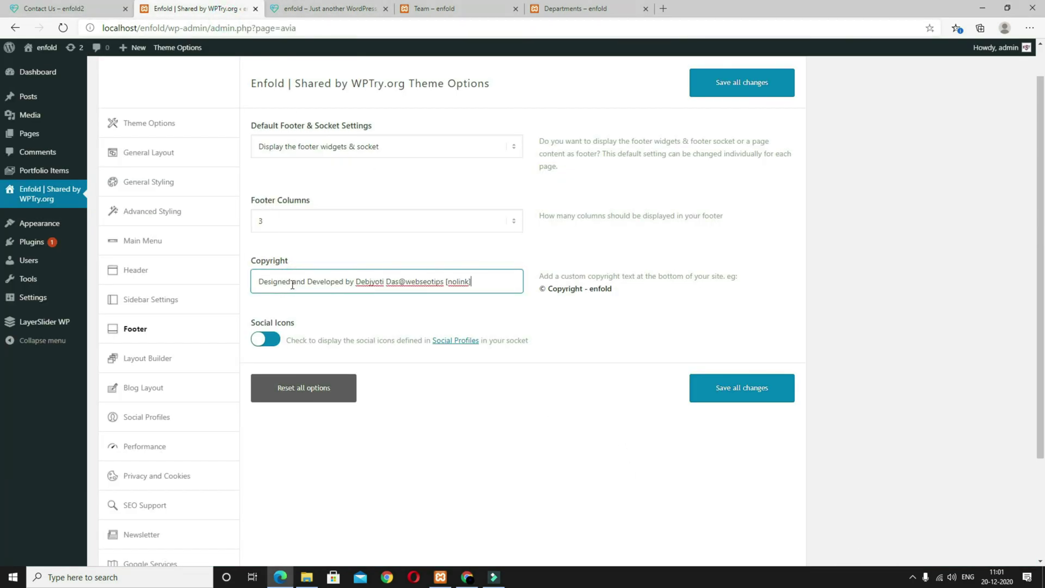
drag(482, 282, 445, 282)
click(626, 310)
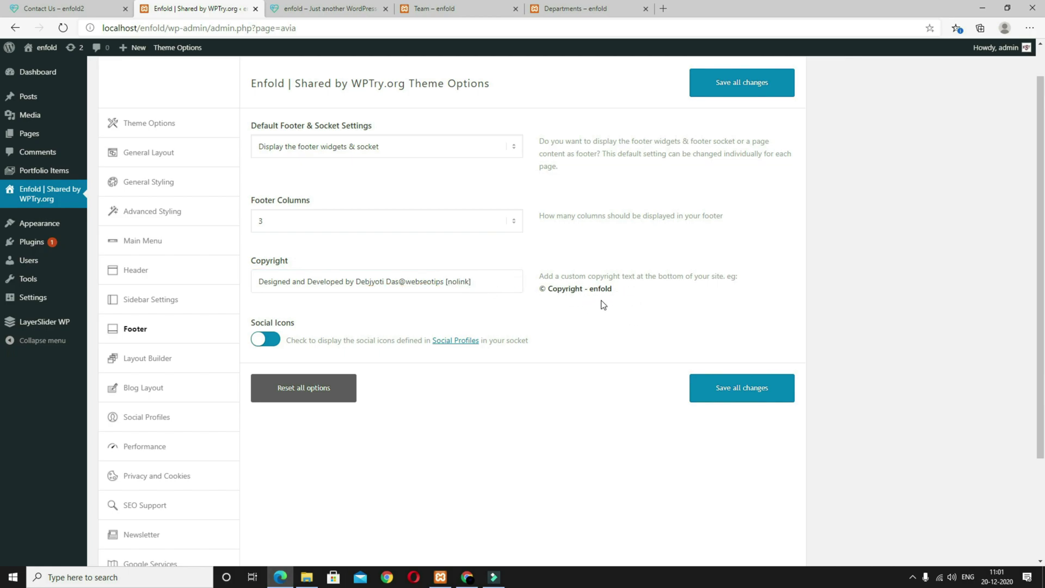
drag(611, 293, 446, 282)
click(498, 284)
click(522, 332)
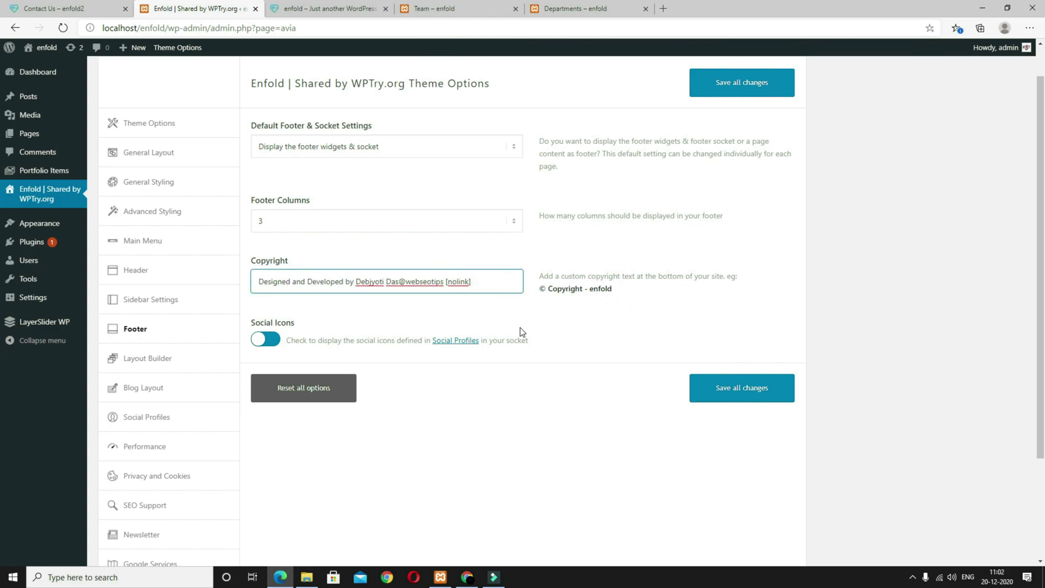
scroll(476, 314, down, 3)
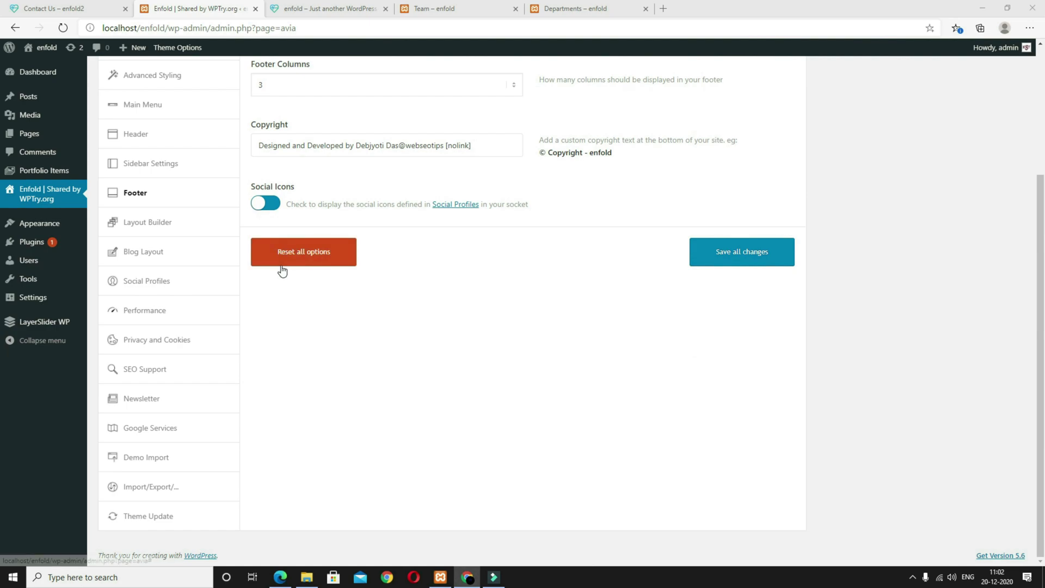
Step: In Social Profiles, remove Dribbble, add a Facebook profile, and set the Twitter URL to #
click(169, 288)
scroll(400, 354, up, 3)
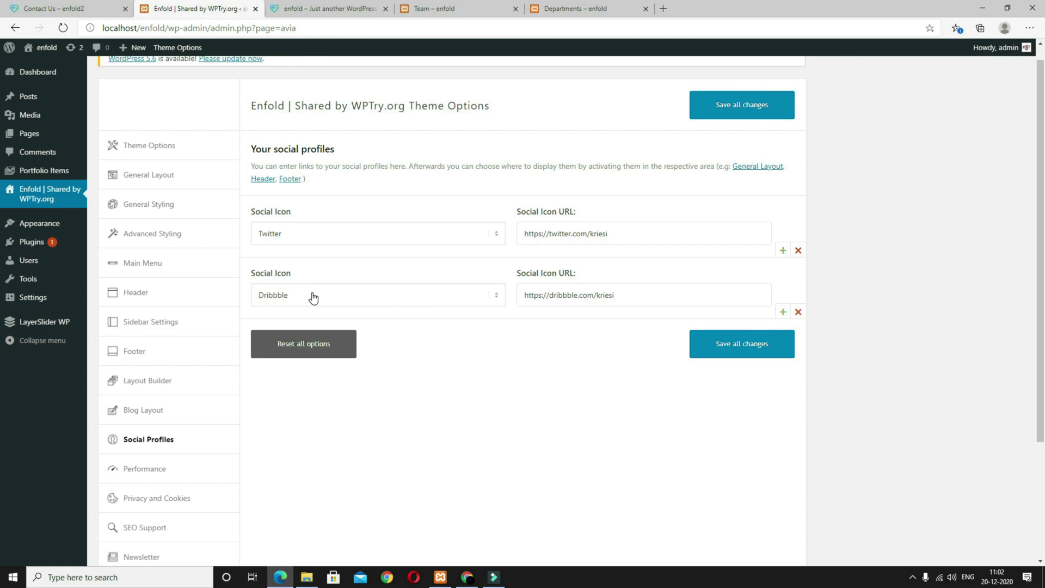
click(799, 312)
click(784, 251)
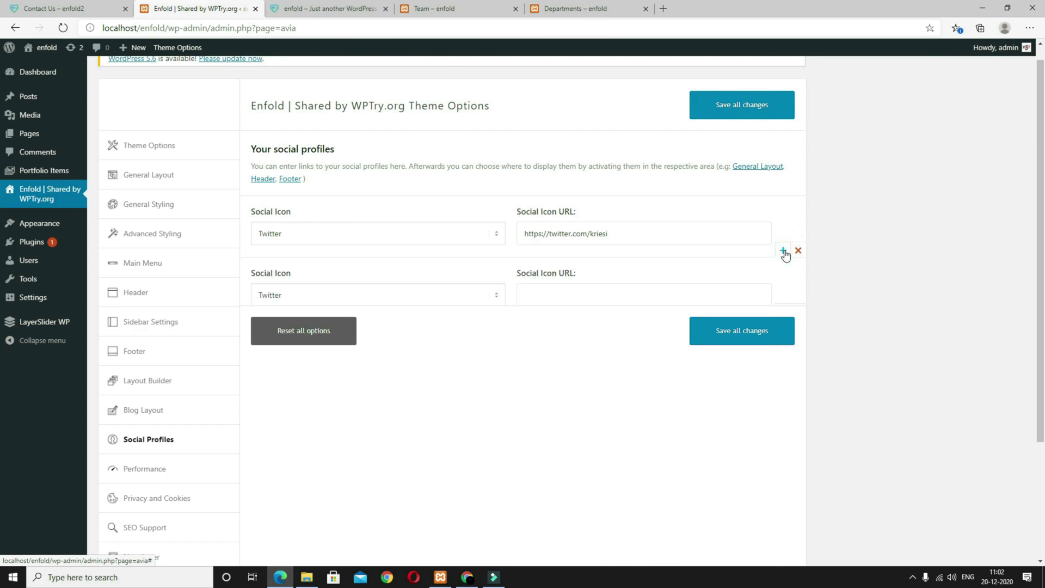
click(434, 297)
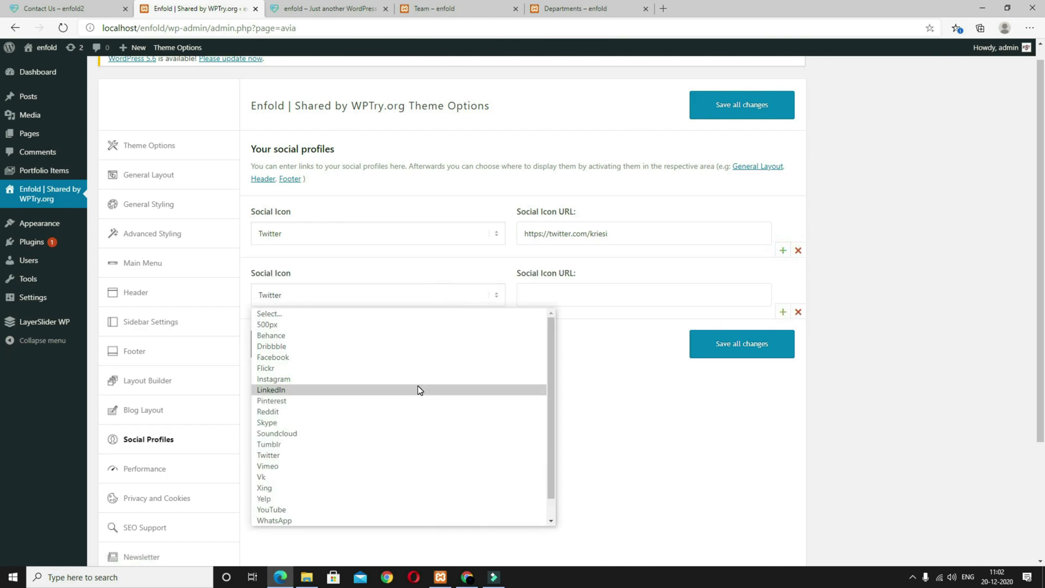
click(416, 356)
click(539, 287)
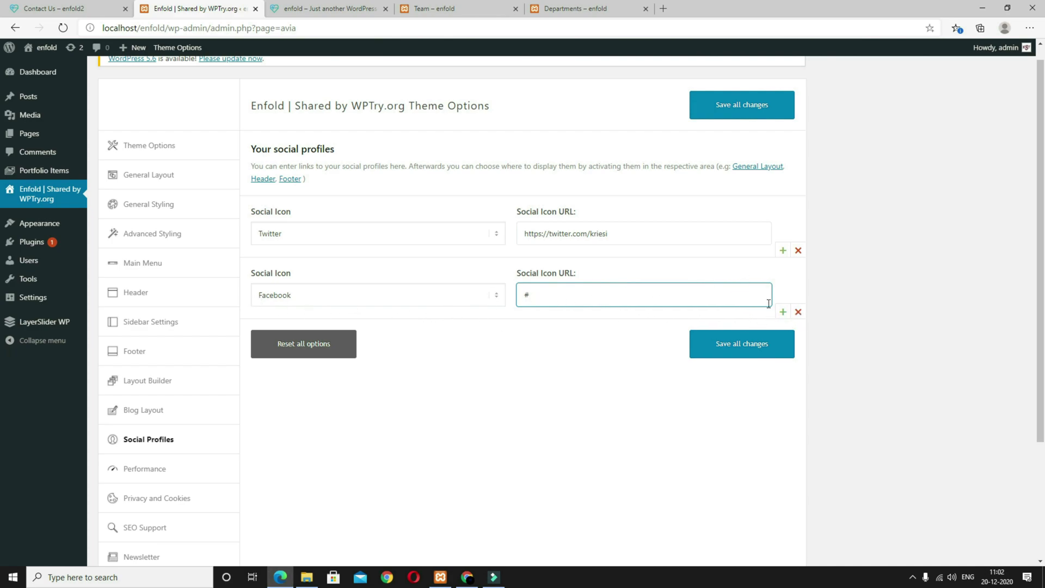
triple_click(633, 232)
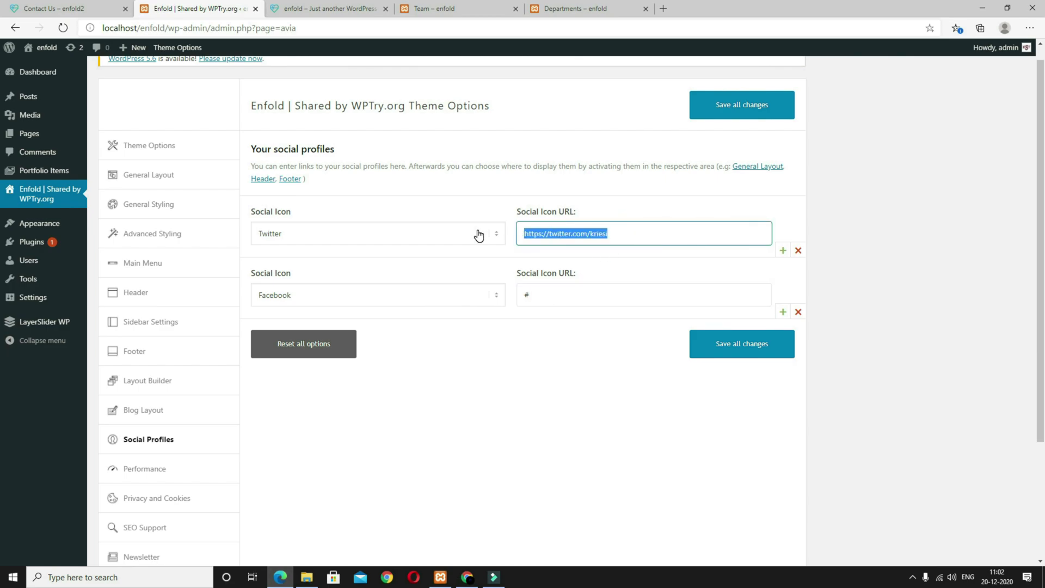
text(#)
Step: Add WhatsApp as the third social profile and YouTube as the fourth
click(783, 311)
click(351, 354)
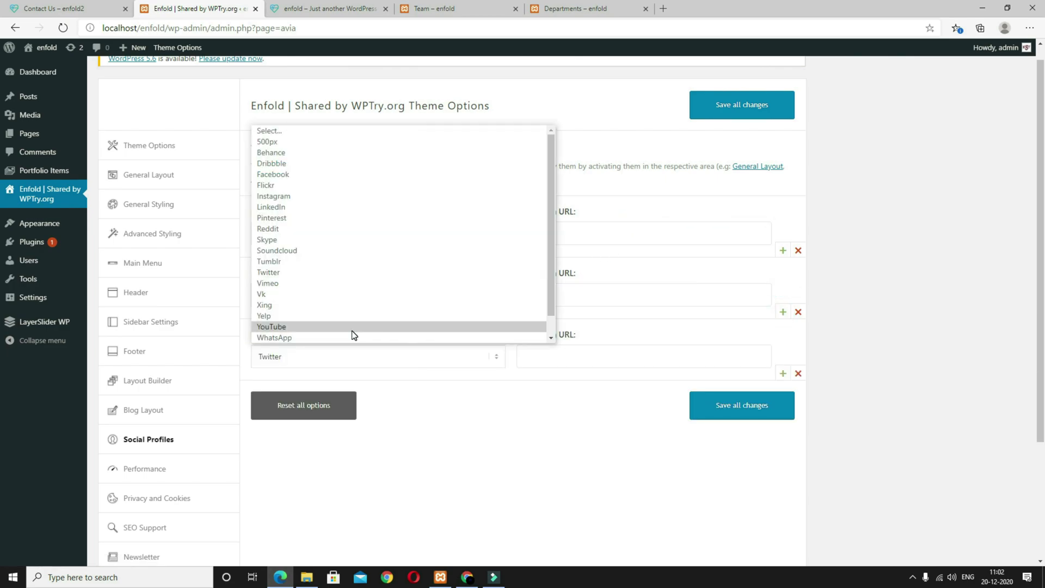
click(291, 337)
click(572, 357)
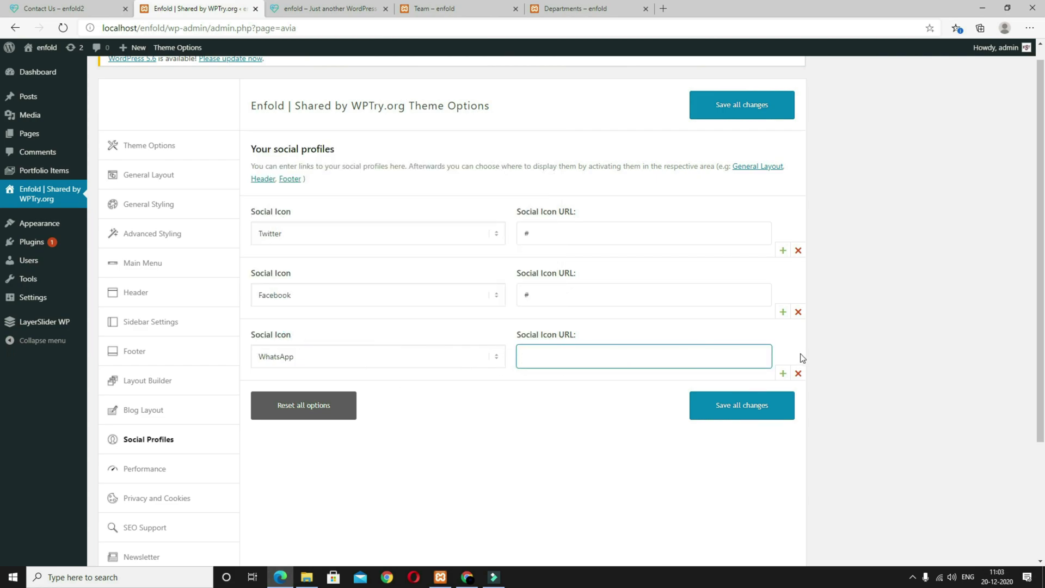
click(783, 373)
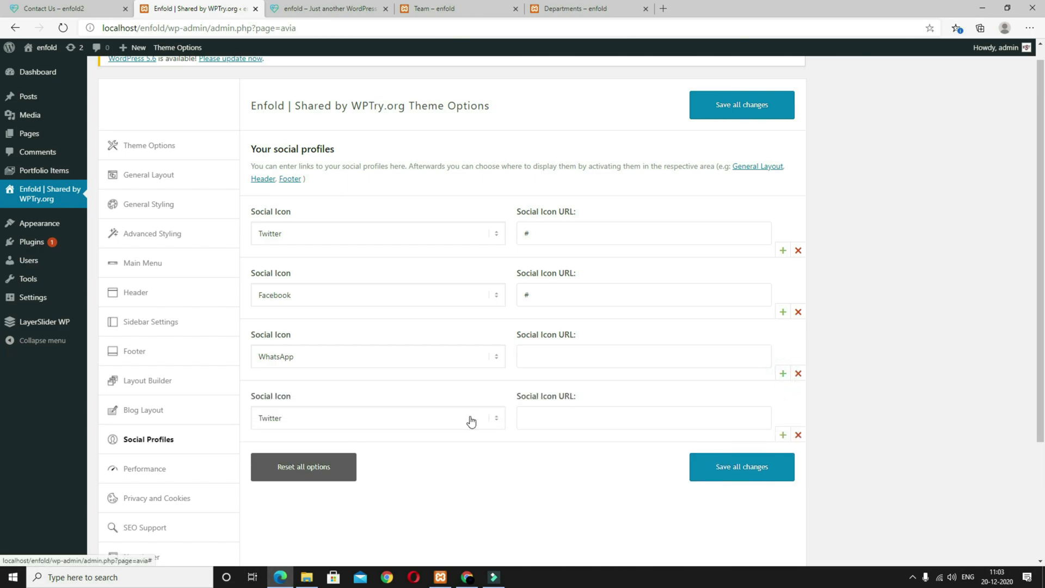
click(476, 420)
scroll(380, 367, down, 2)
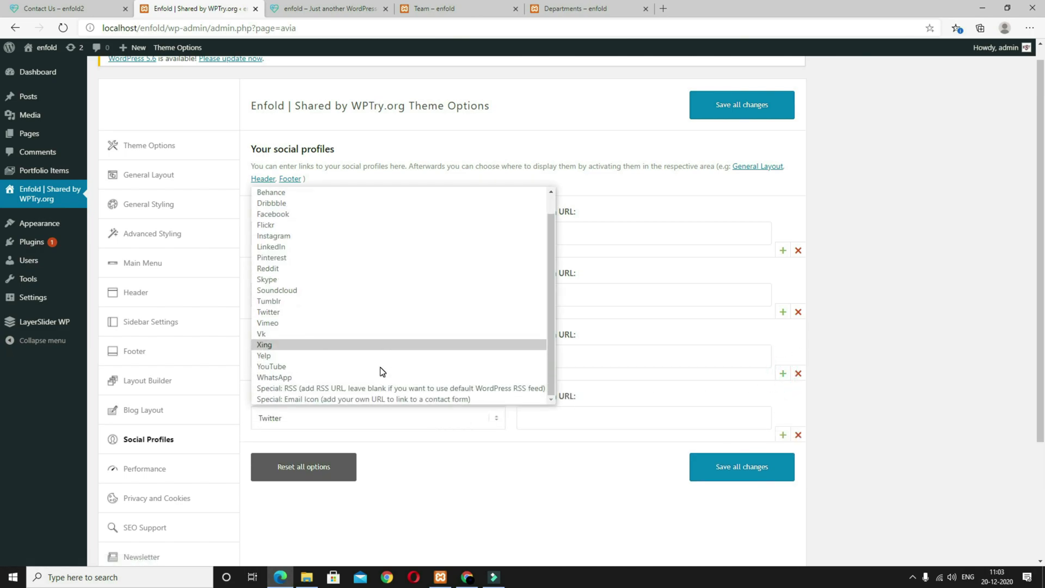
click(317, 367)
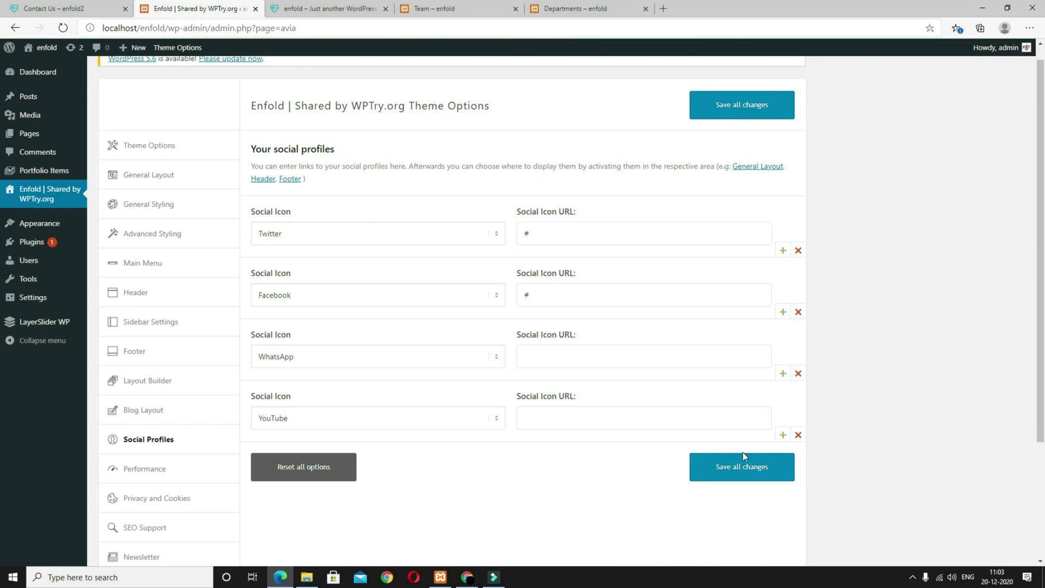
Step: Save the social profiles and reload the front page to confirm four top-bar icons
click(729, 471)
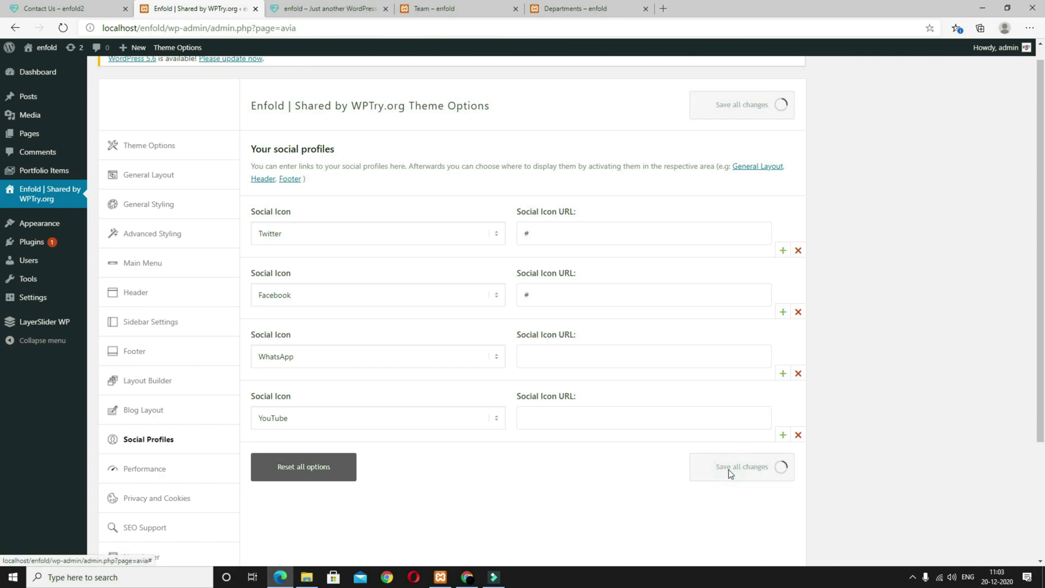
click(326, 9)
click(64, 28)
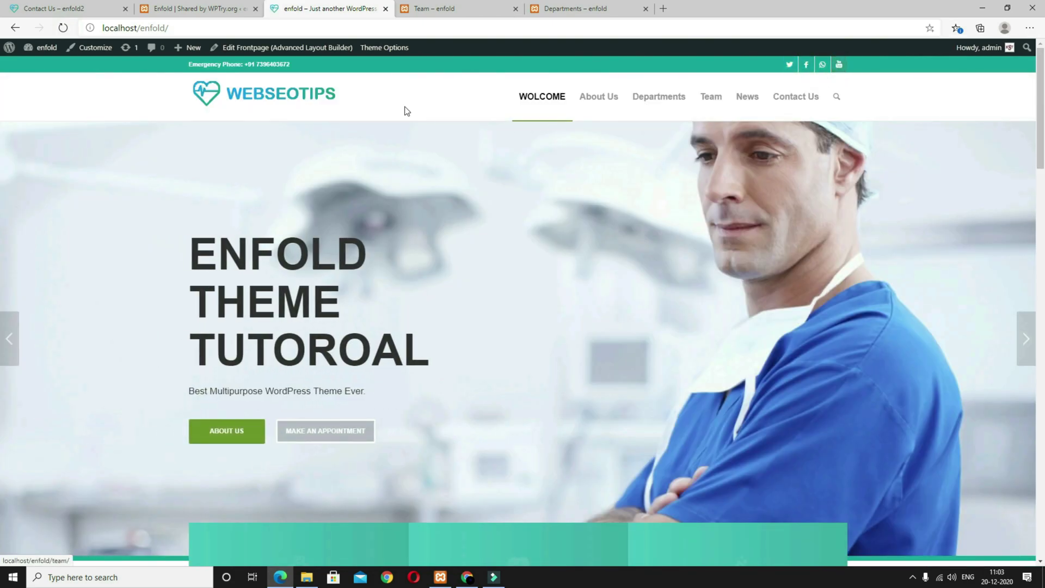
click(212, 9)
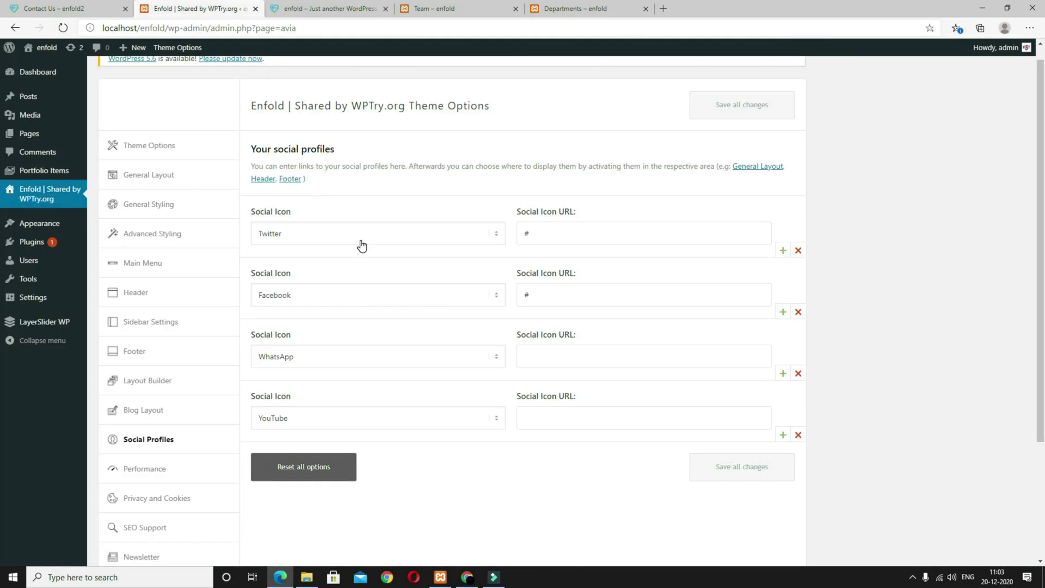
Step: Open Demo Import and browse Default Demo, Enfold 2017, Small Business - Flat and Startup Business
scroll(500, 455, down, 3)
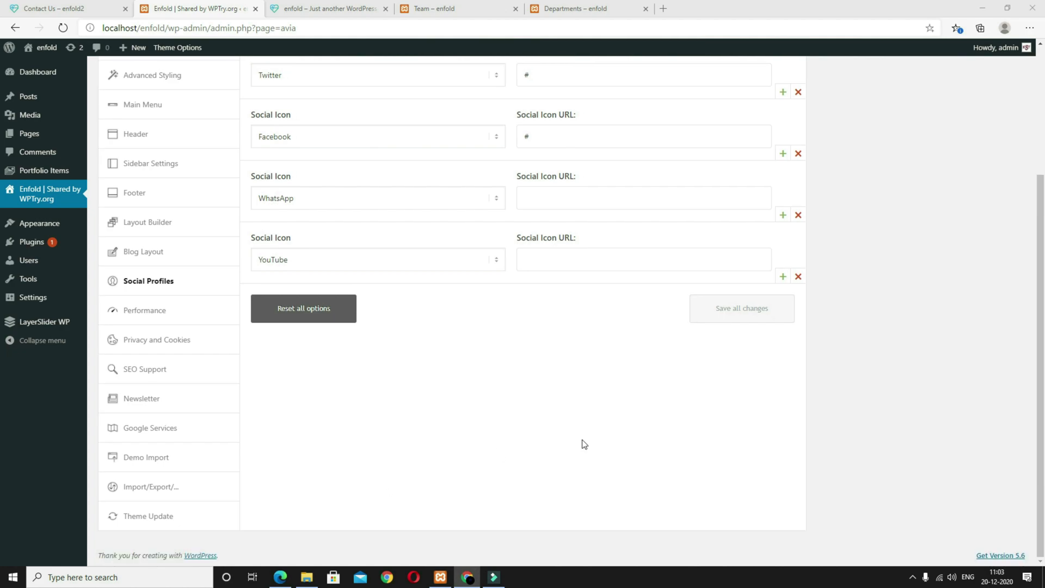
click(151, 460)
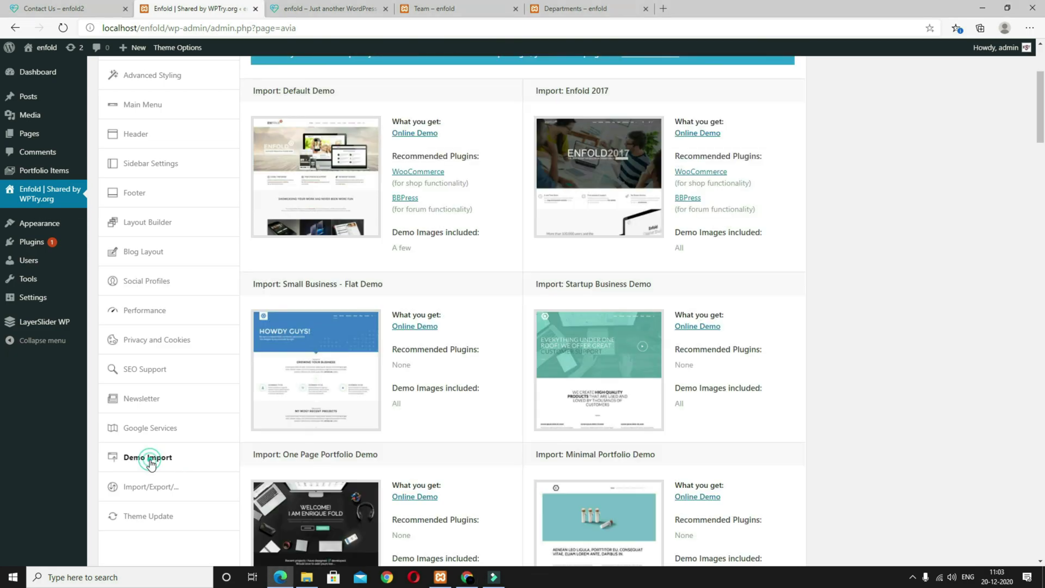
scroll(515, 403, down, 12)
scroll(517, 407, down, 1)
scroll(733, 467, up, 3)
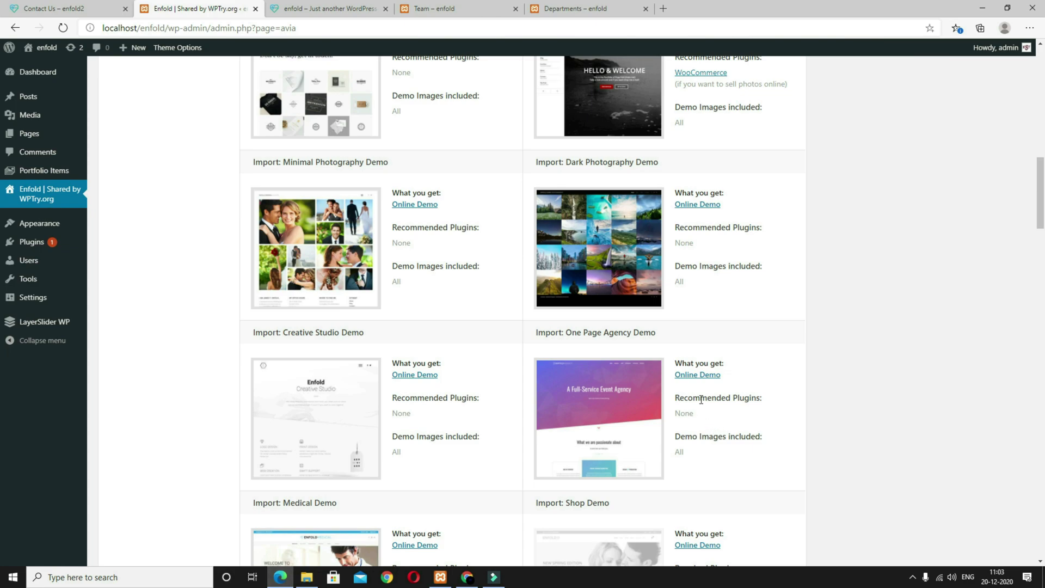
mouse_move(598, 438)
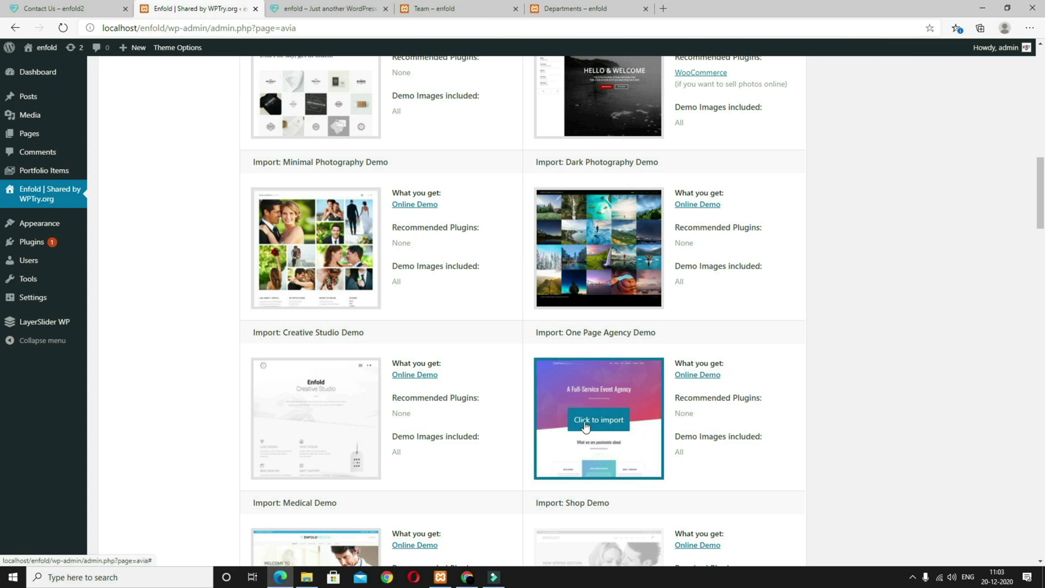
scroll(762, 433, up, 5)
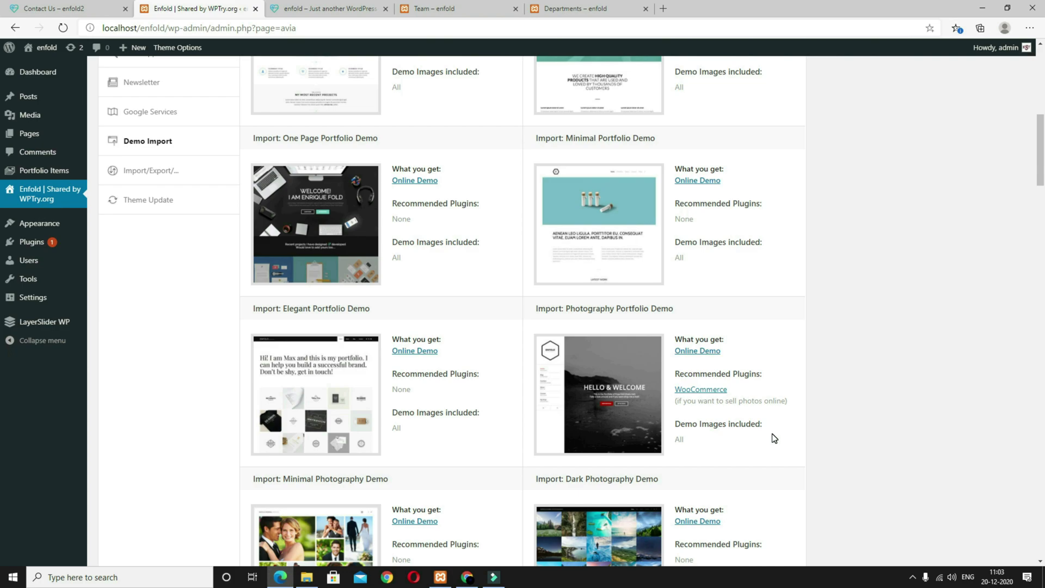
scroll(702, 438, up, 11)
mouse_move(572, 401)
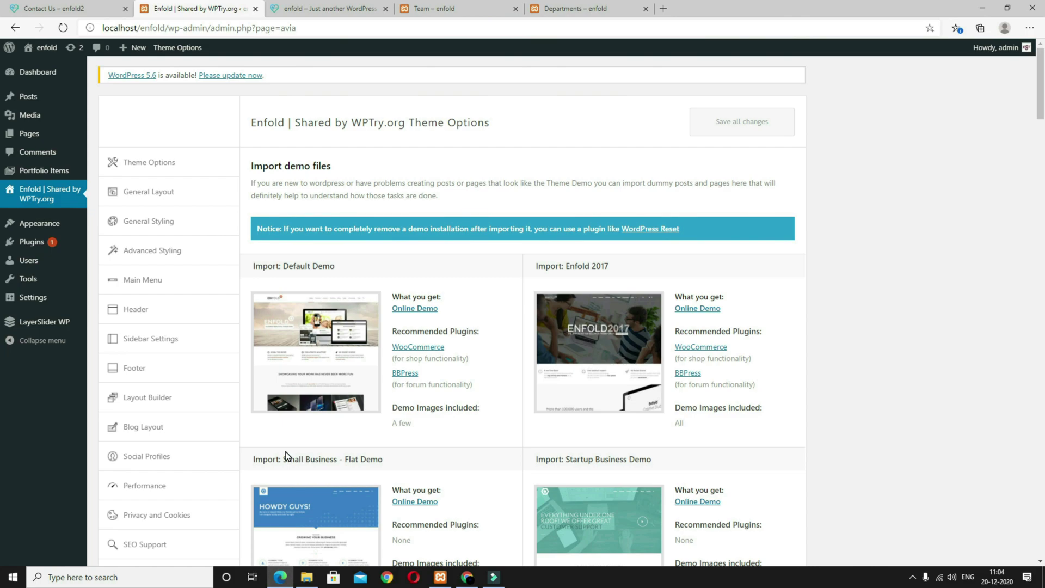
scroll(233, 484, down, 4)
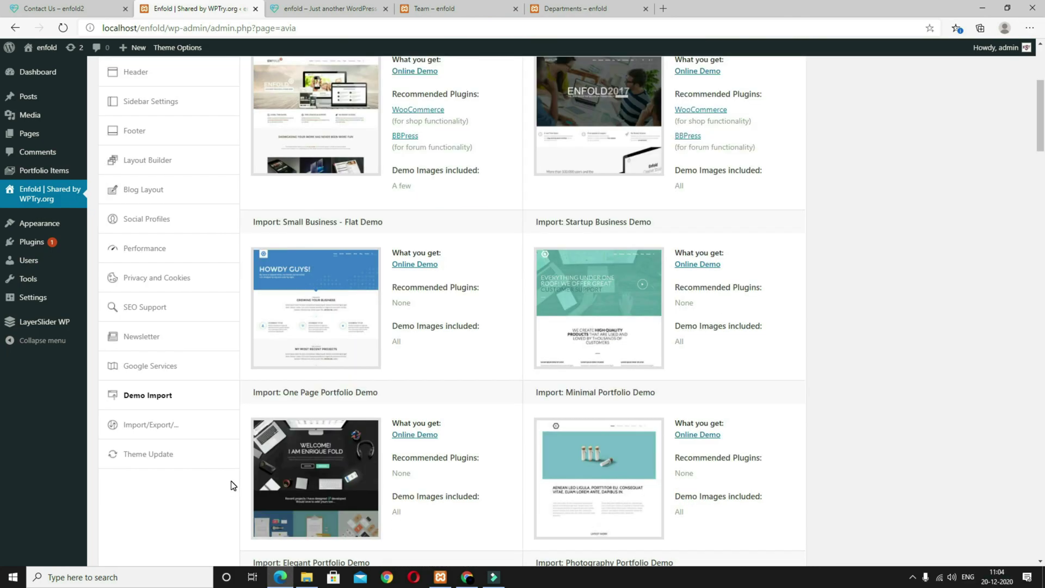
scroll(212, 485, up, 4)
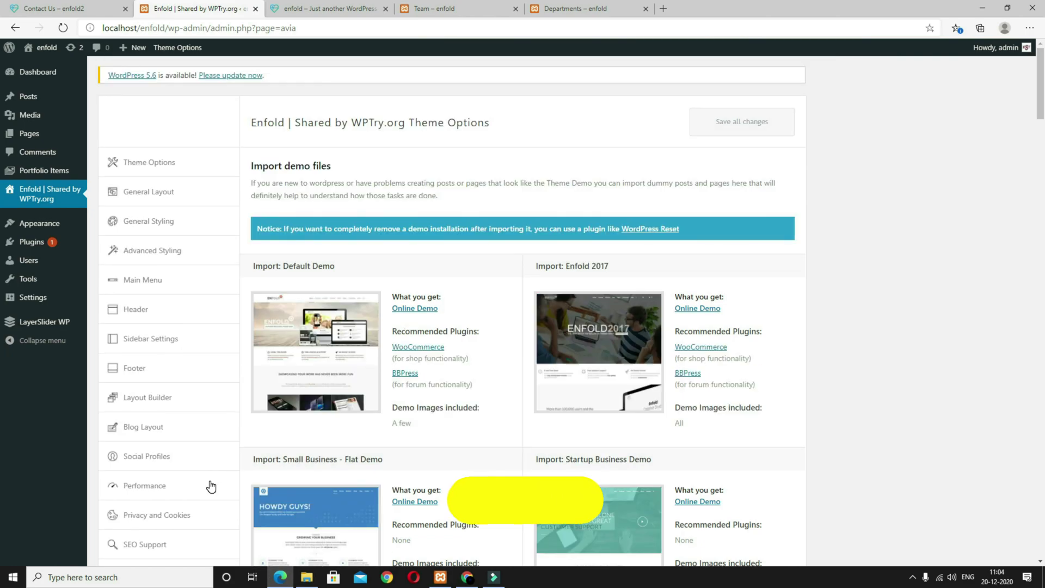
Step: On the Widgets page, add a Text widget to Footer - column1
mouse_move(63, 228)
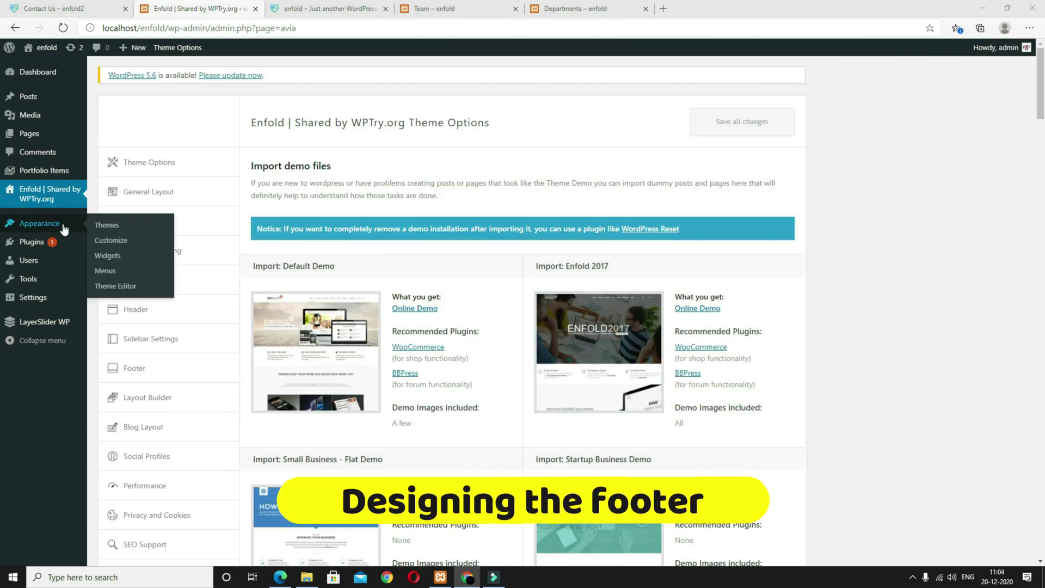
click(107, 255)
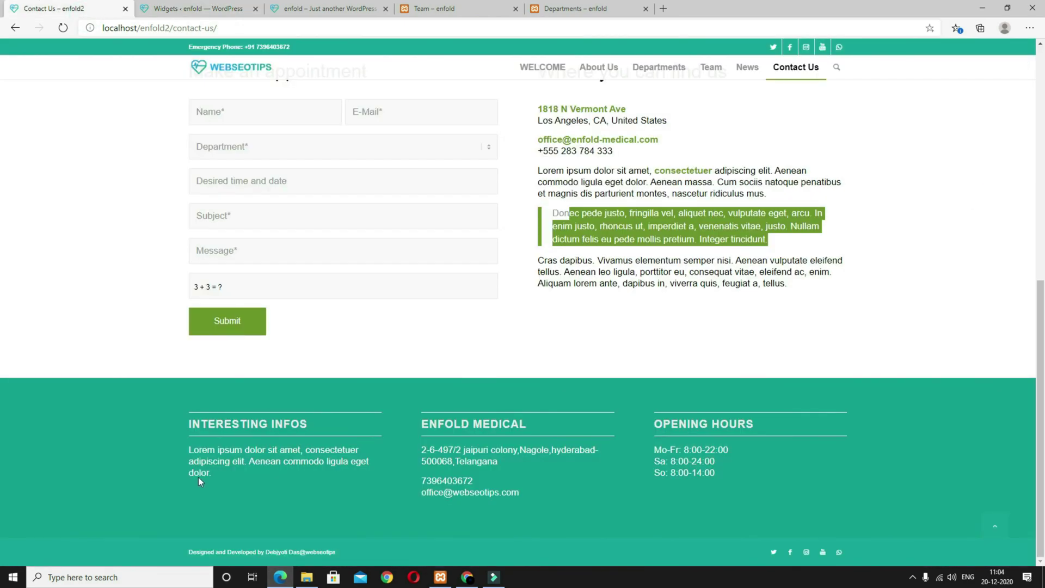
drag(198, 476, 185, 420)
key(ctrl+c)
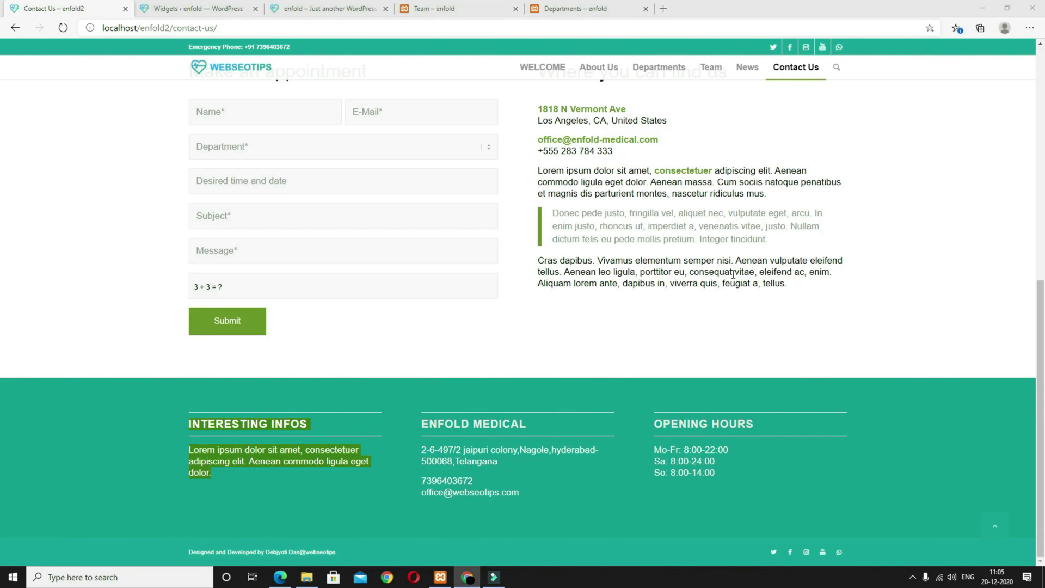
click(217, 8)
scroll(567, 396, down, 7)
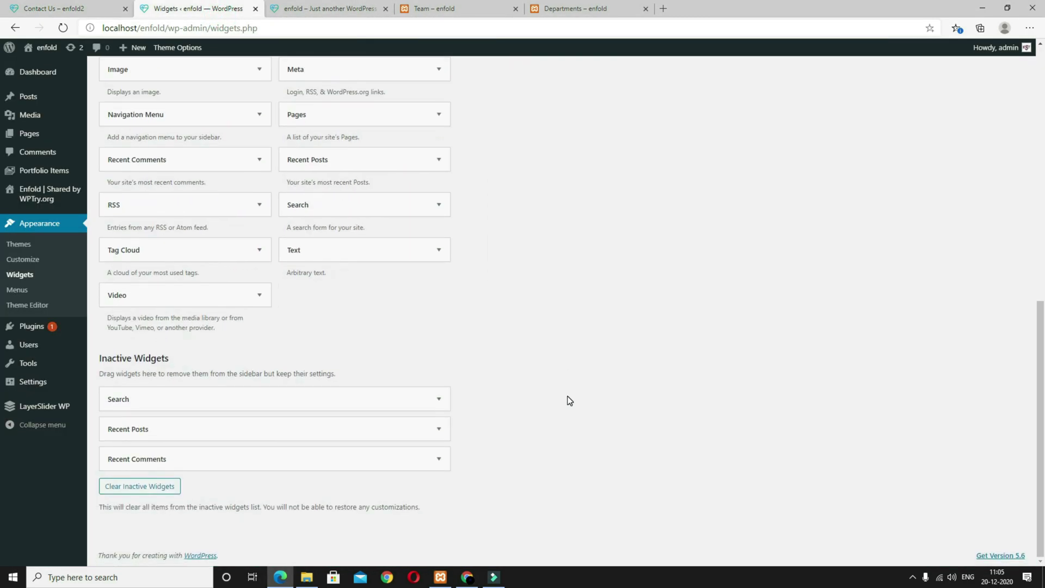
scroll(567, 396, up, 3)
click(409, 419)
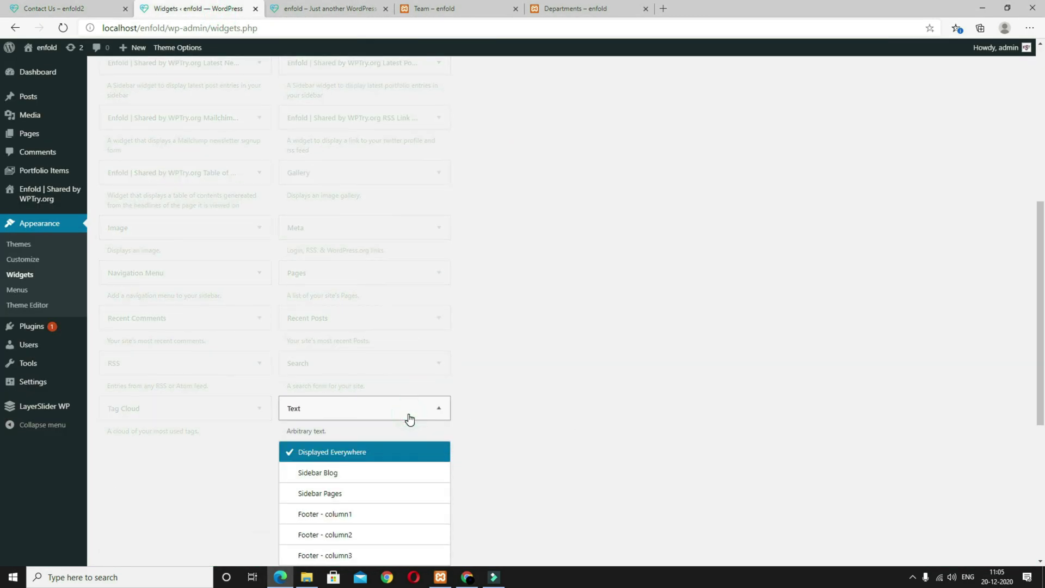
click(336, 515)
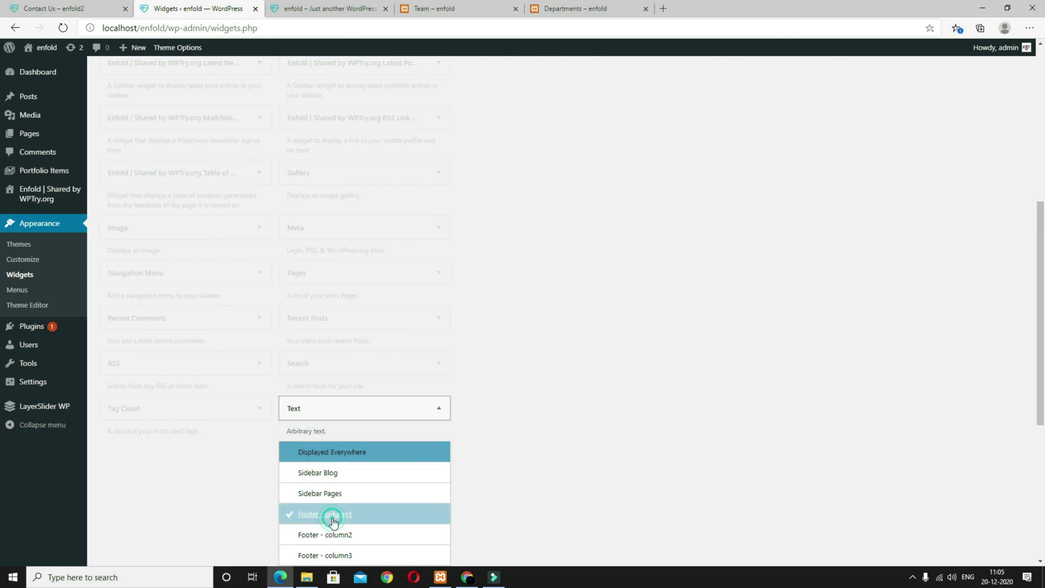
scroll(374, 384, down, 5)
click(387, 269)
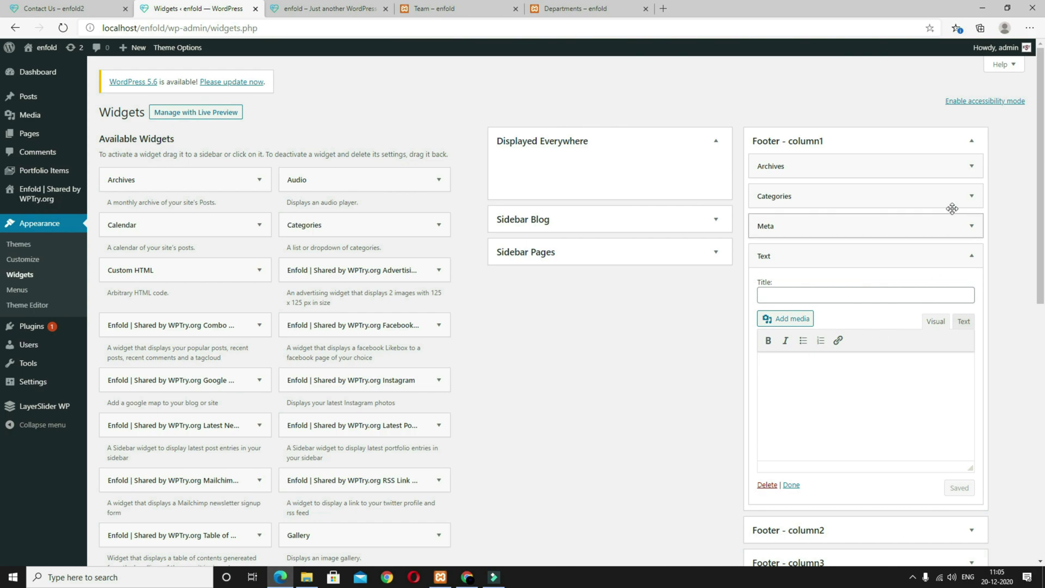
Step: Remove the Archives, Meta and Categories widgets from Footer - column1
click(959, 166)
click(795, 255)
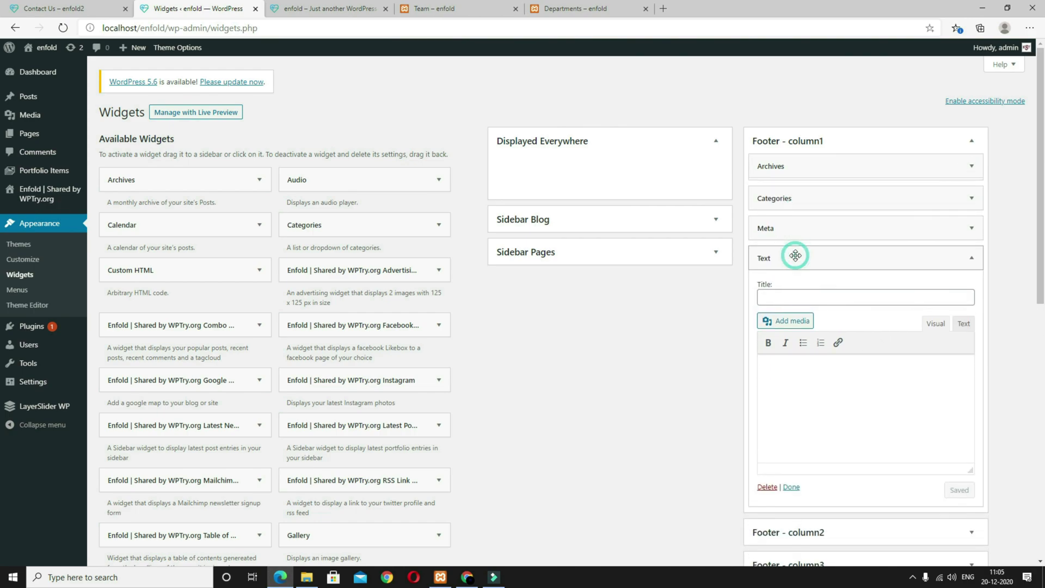
click(972, 166)
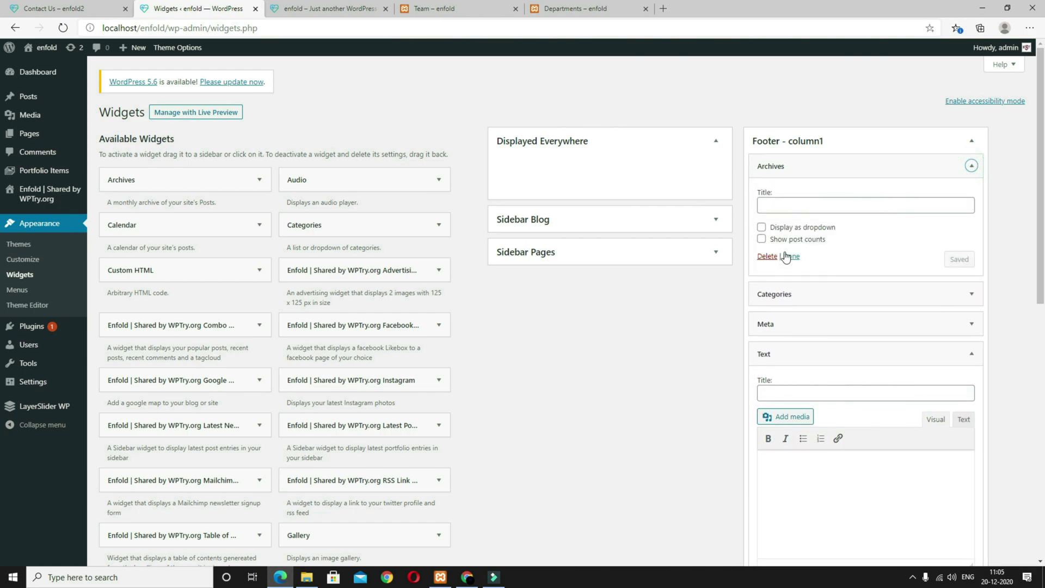
click(791, 256)
click(972, 166)
click(791, 256)
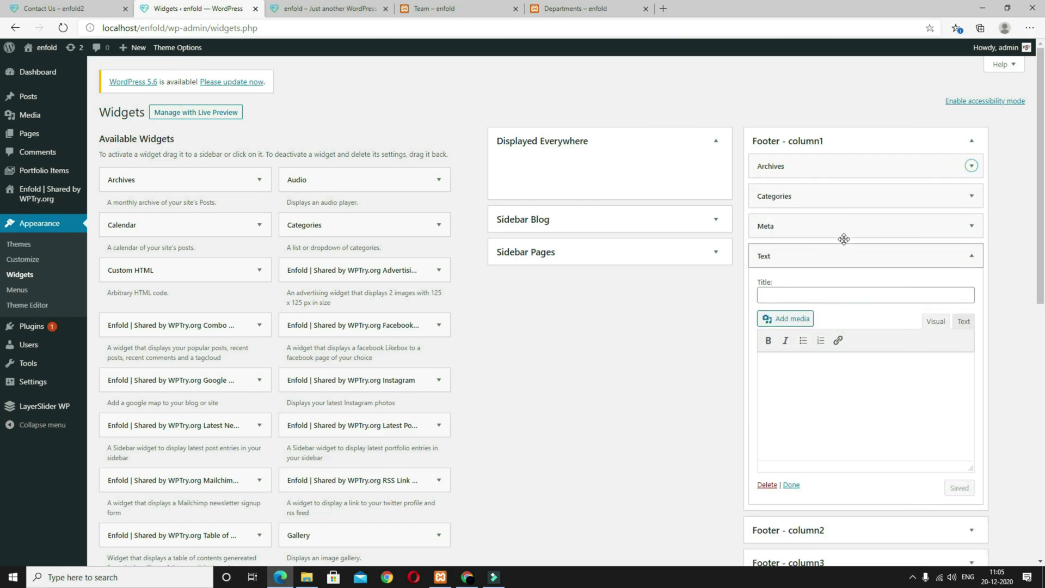
click(947, 166)
click(767, 256)
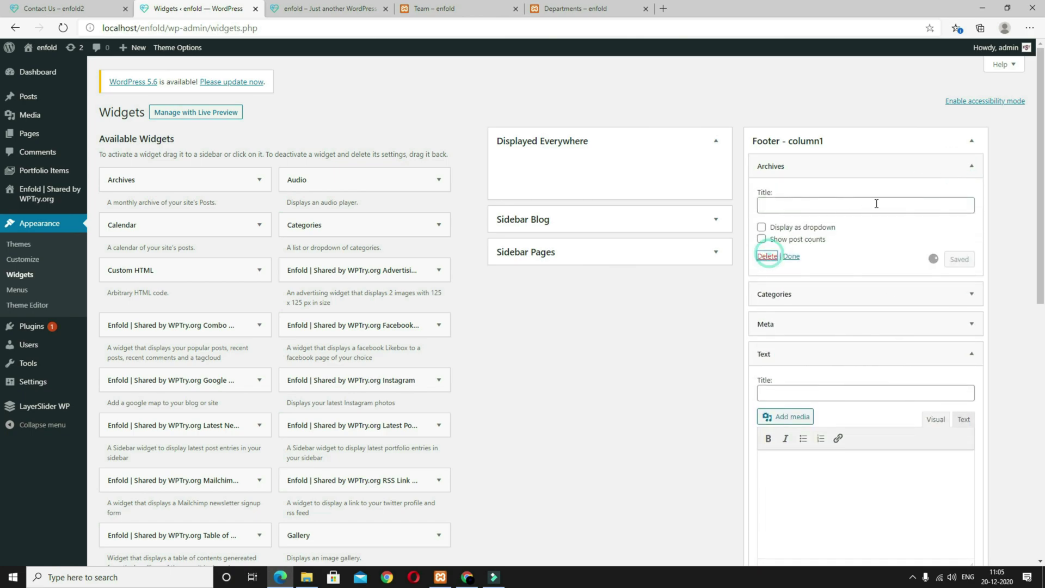
click(816, 198)
click(767, 255)
click(970, 165)
click(769, 267)
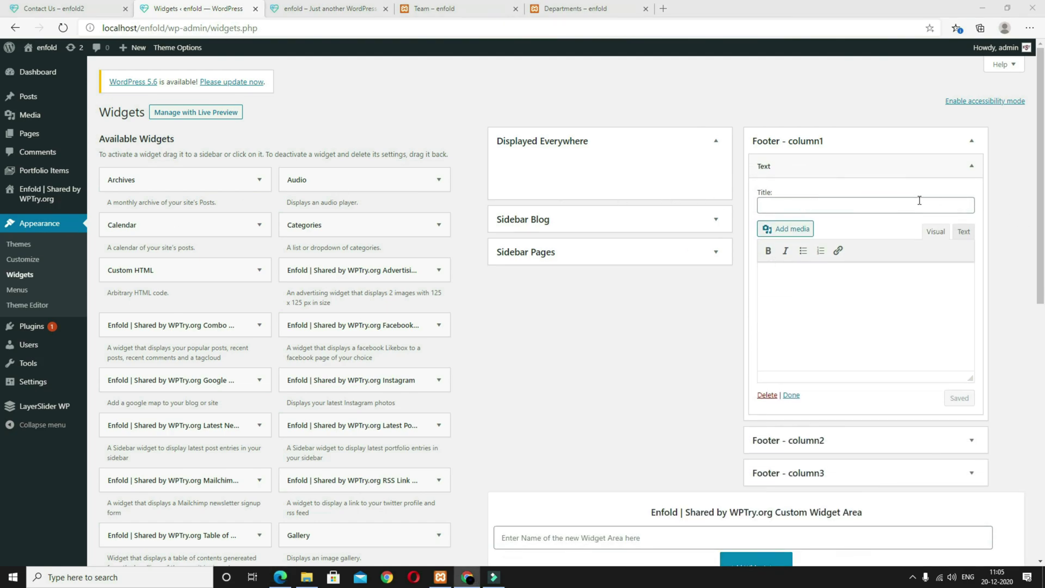
Step: Title the Text widget 'Interesting Infos' and paste a Lorem ipsum paragraph into its body
click(837, 205)
text(Interesting Infos)
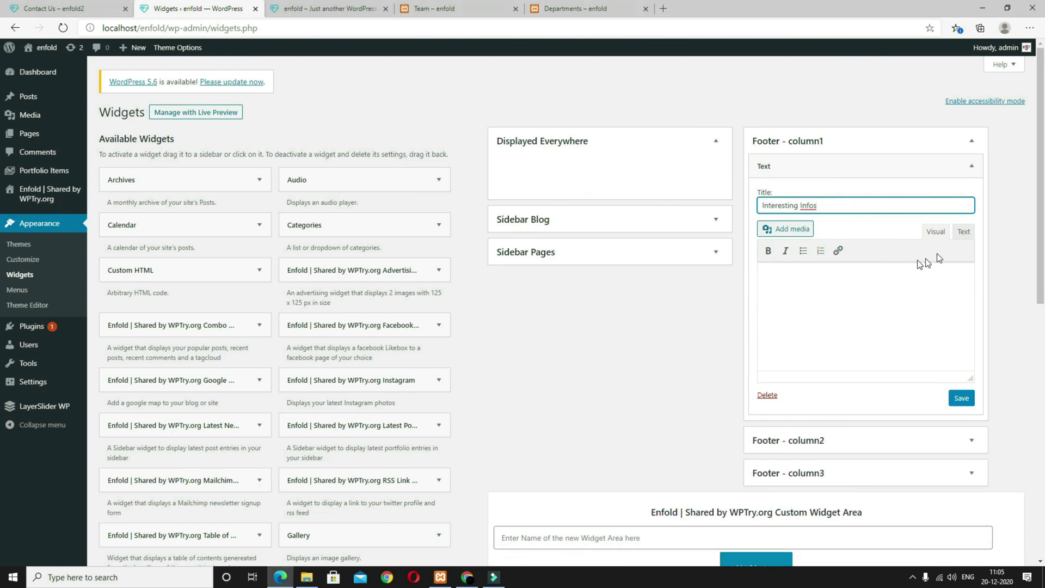
click(868, 314)
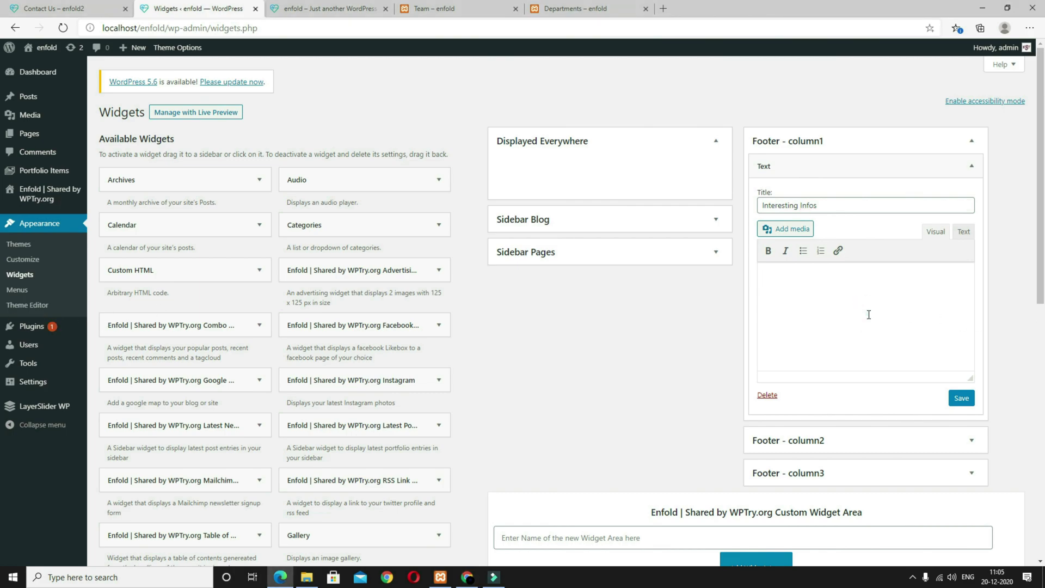
key(ctrl+v)
scroll(720, 337, down, 6)
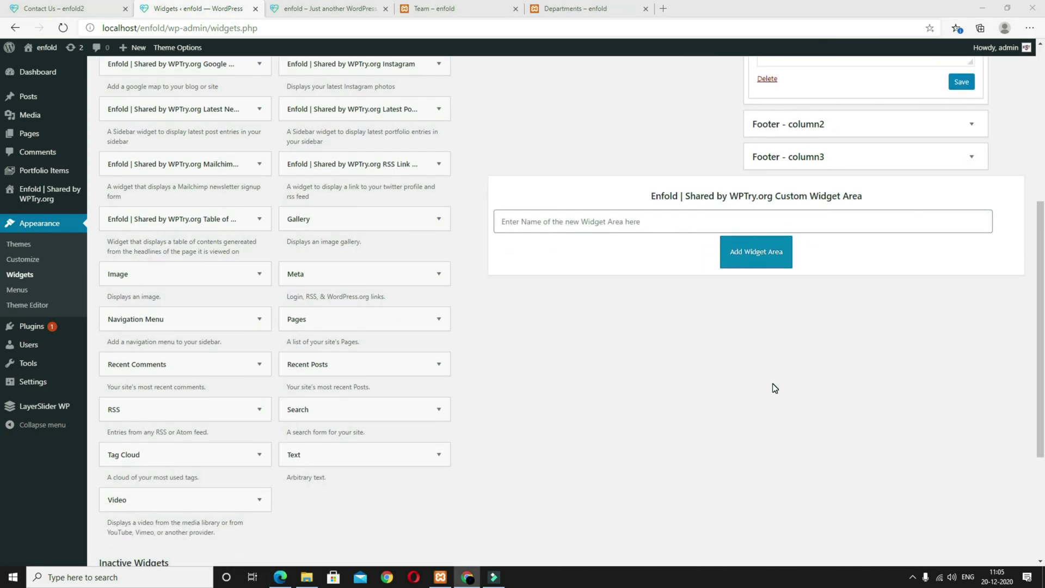
scroll(582, 354, down, 4)
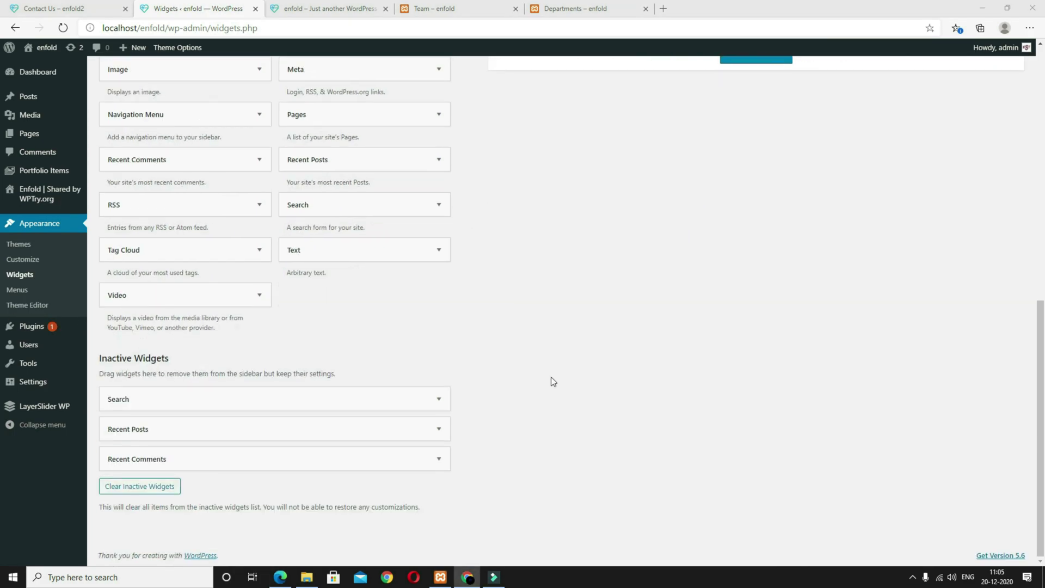
Step: Add a Text widget 'Enfold Medical' with address, phone and email to Footer - column2
click(375, 251)
click(329, 376)
click(376, 421)
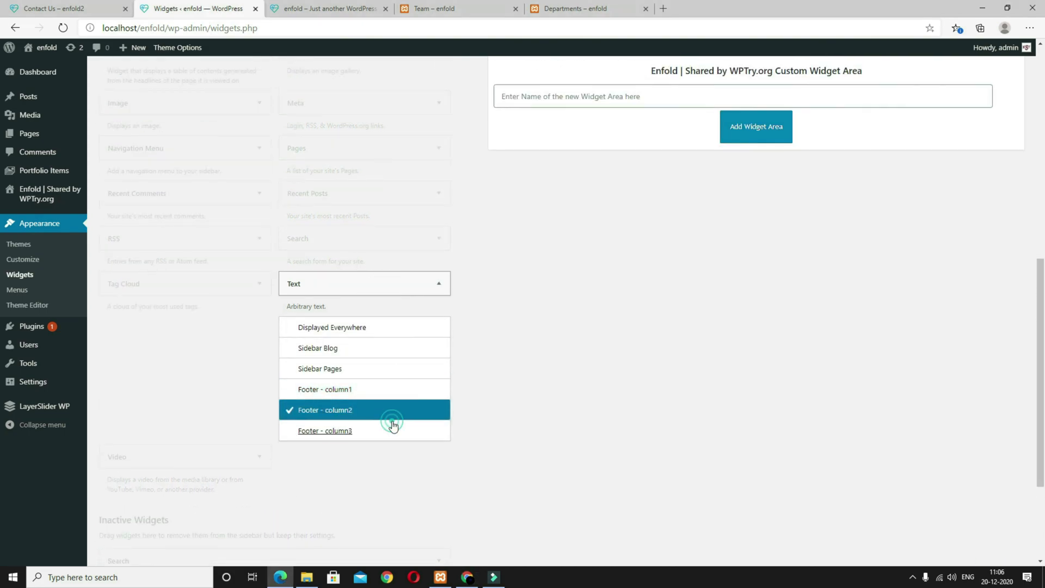
click(766, 348)
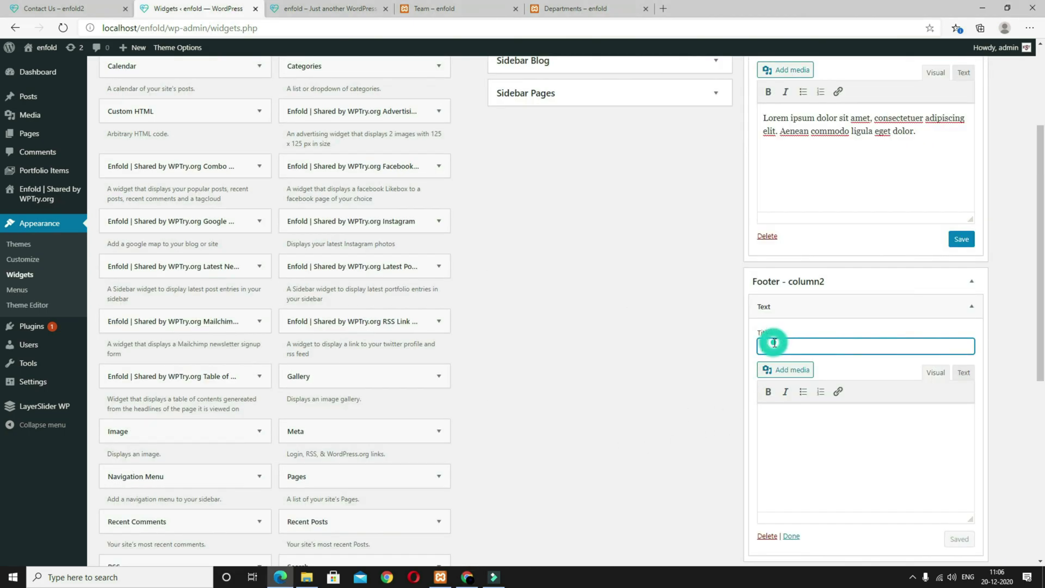
text(Enfold Medical)
click(838, 434)
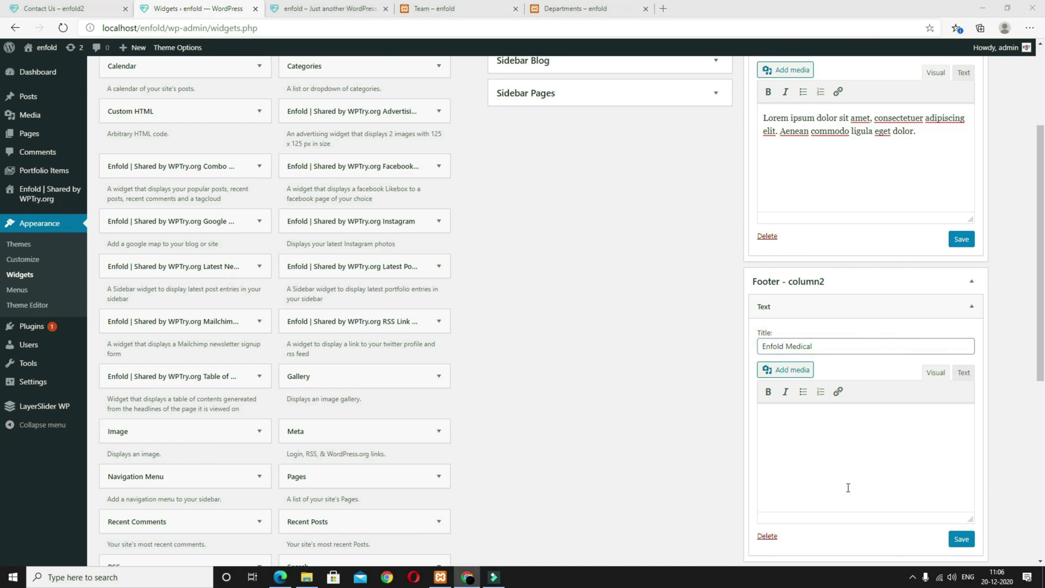
click(813, 463)
key(ctrl+v)
scroll(615, 426, down, 6)
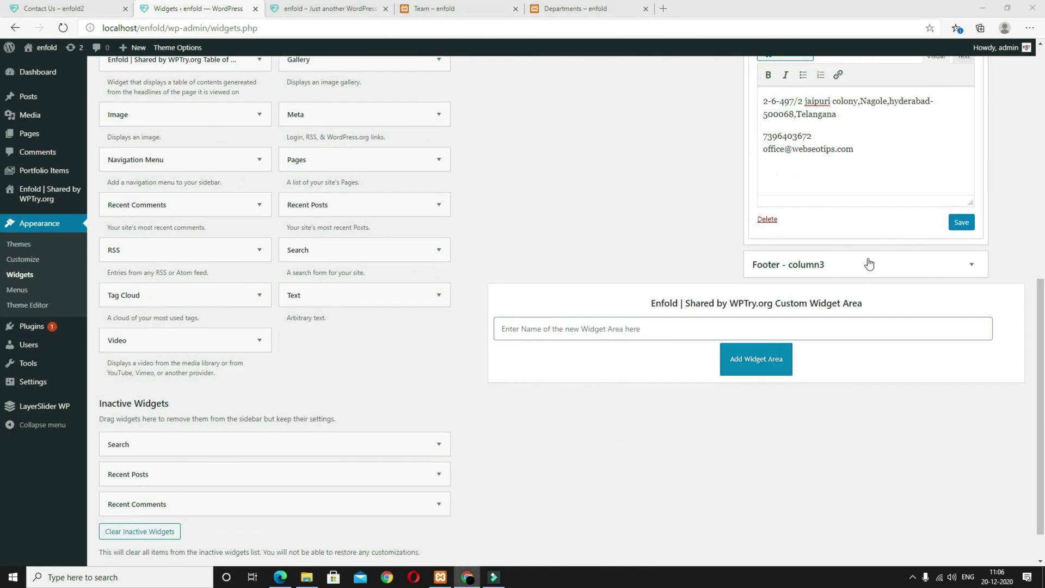
Step: Add and save an 'Opening Hours' Text widget with the weekly hours in Footer - column3
click(339, 297)
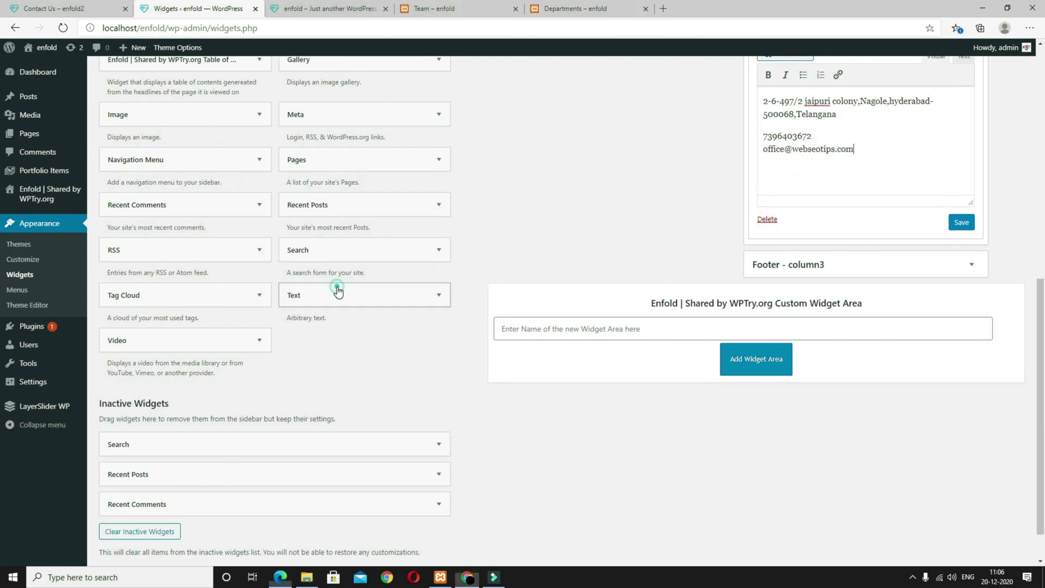
click(392, 469)
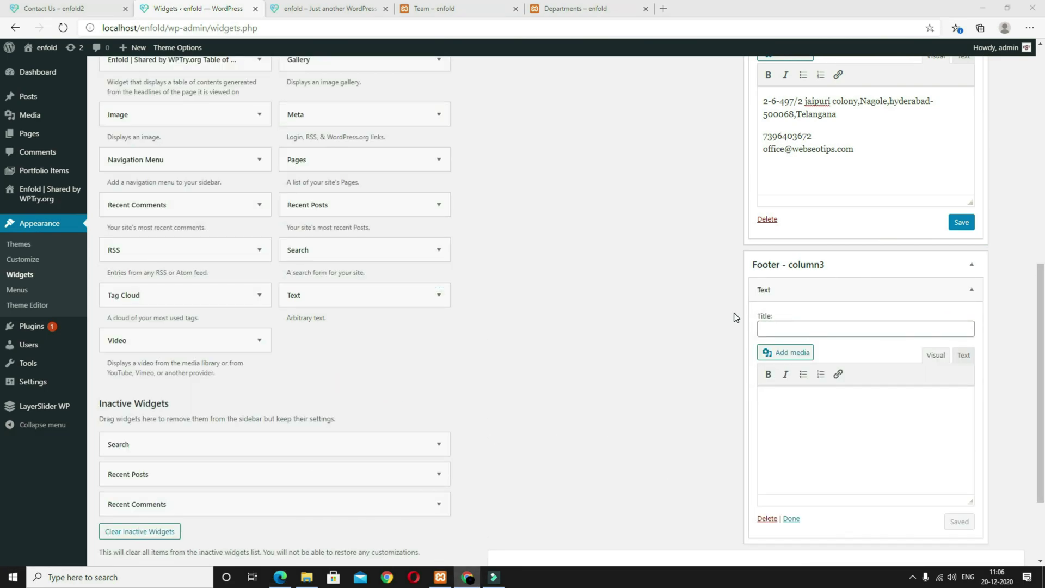
click(805, 328)
text(Opening Hours)
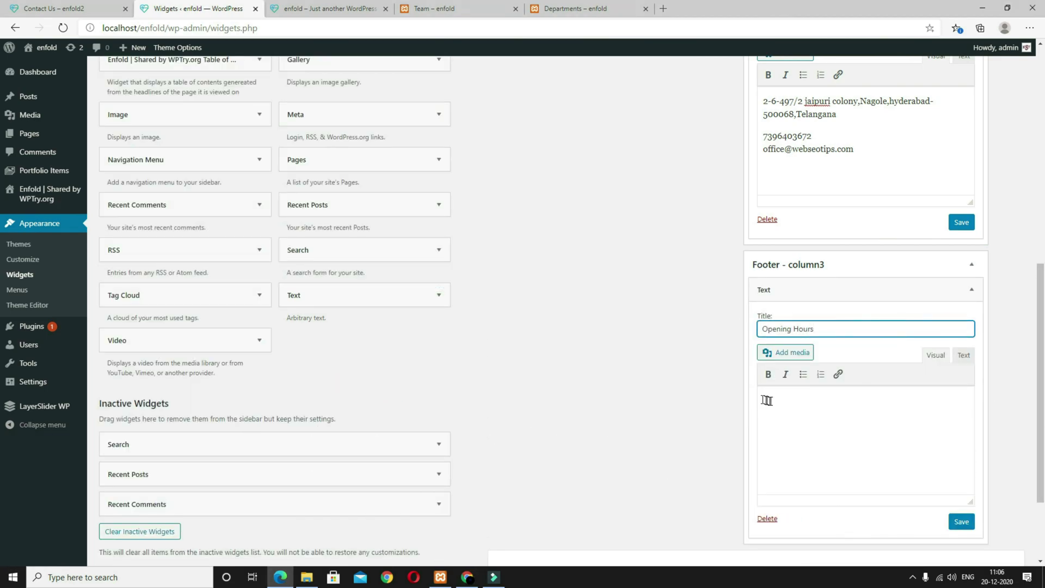
click(819, 467)
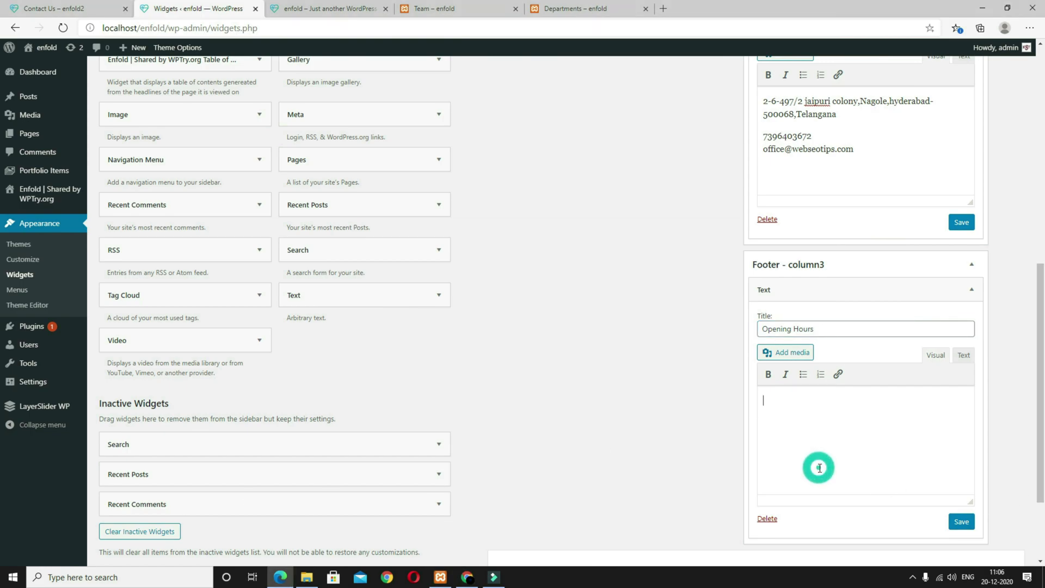
text(Mo-Fr: 8:00-22:00 Sa: 8:00-24:00 So: 8:00-14:00)
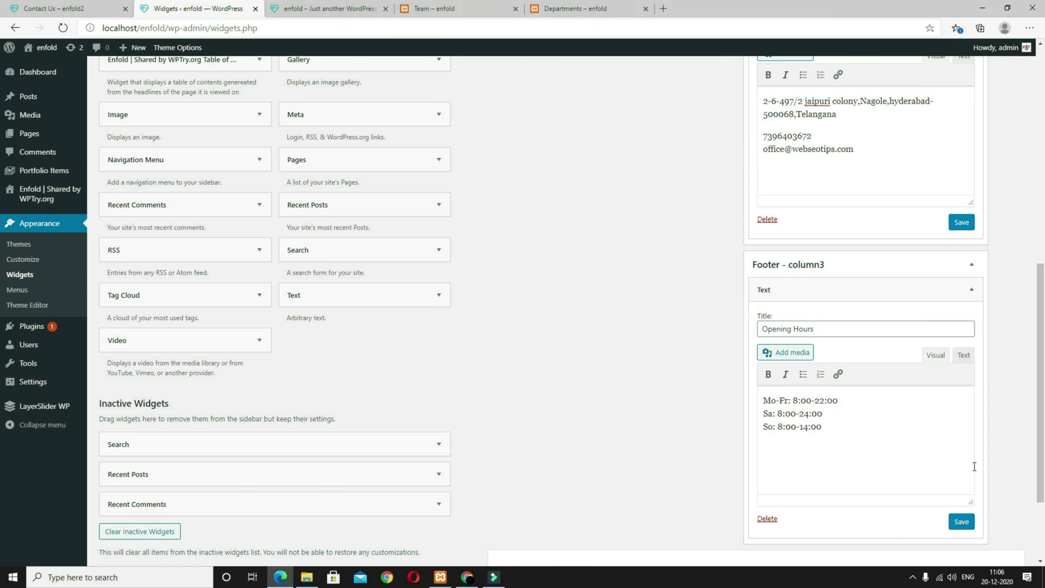
click(961, 521)
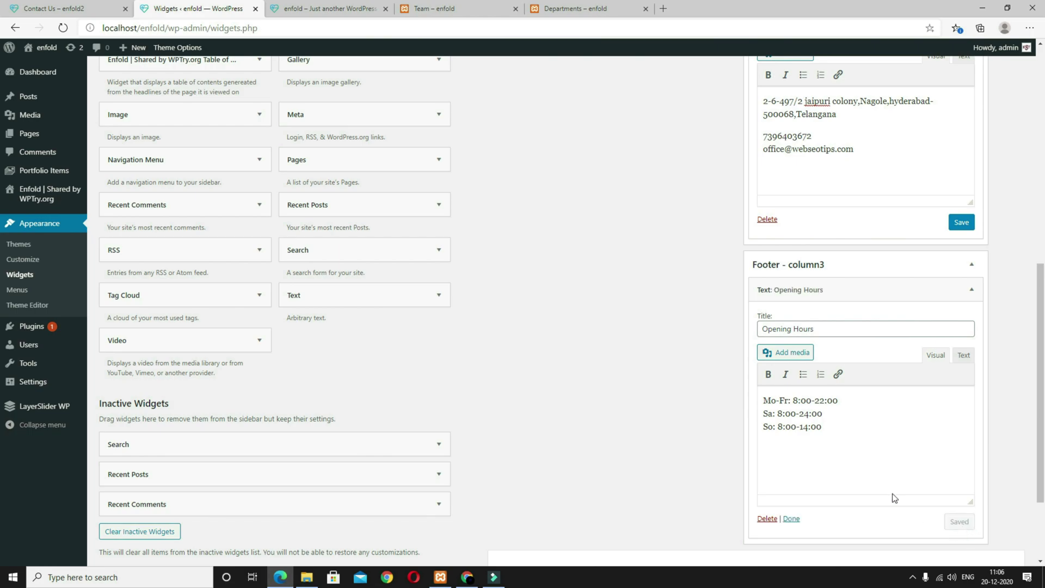
click(324, 10)
Step: Save the Enfold Medical and upper footer widgets, then reload the homepage to show three footer columns
click(64, 28)
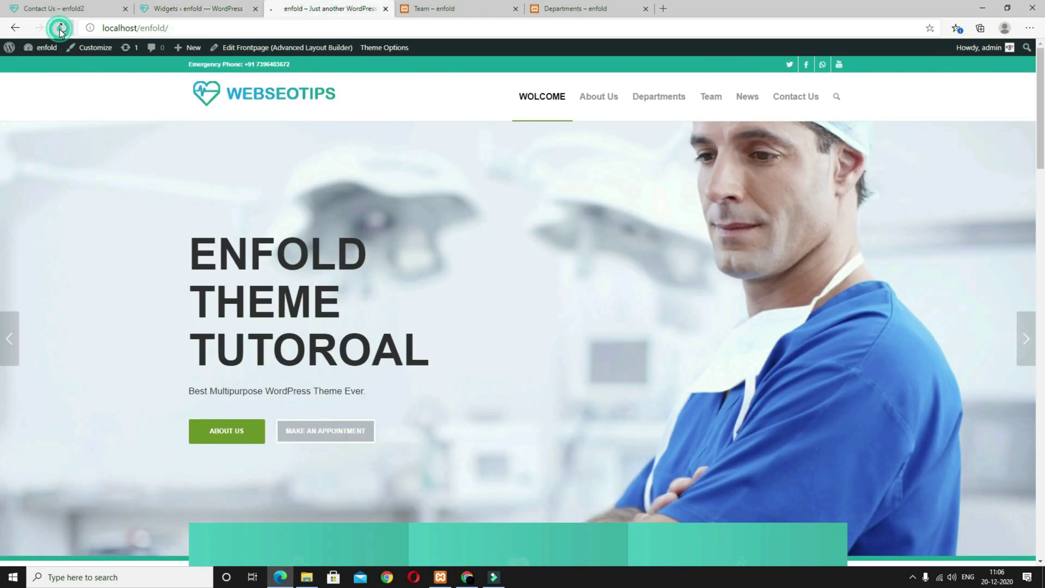
scroll(642, 353, down, 15)
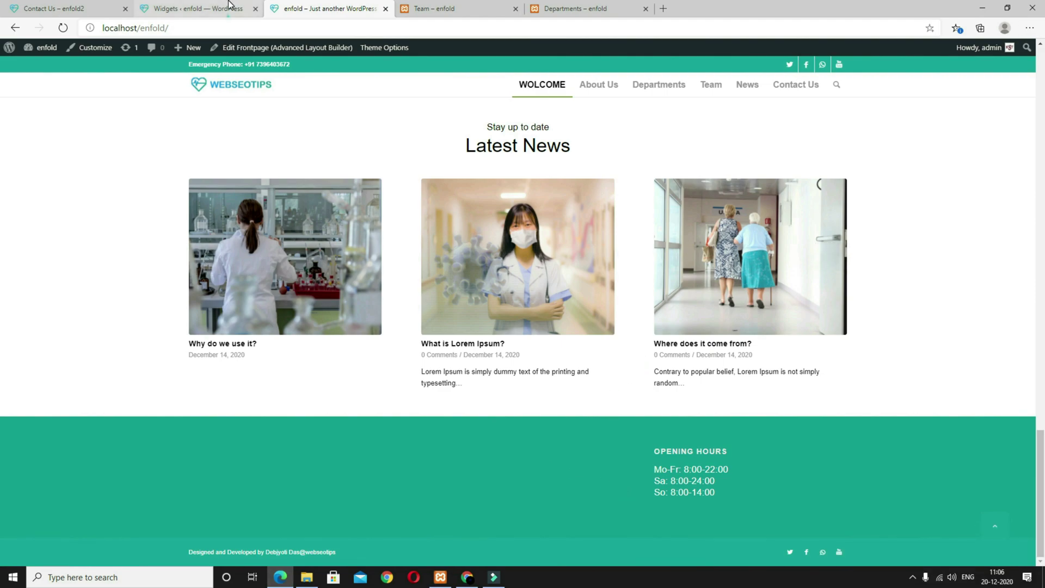
click(197, 8)
click(960, 223)
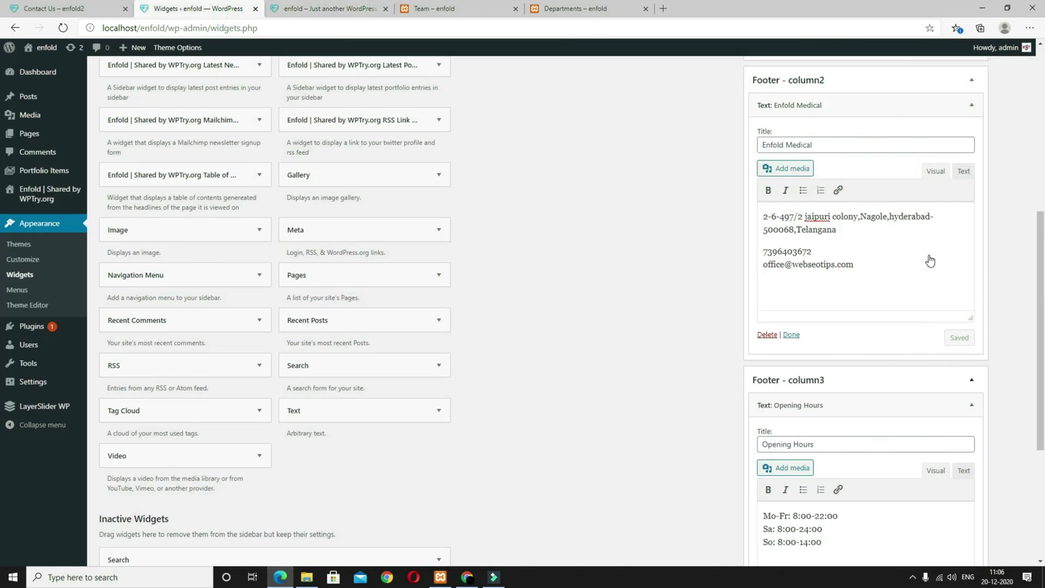
scroll(959, 218, up, 4)
click(959, 161)
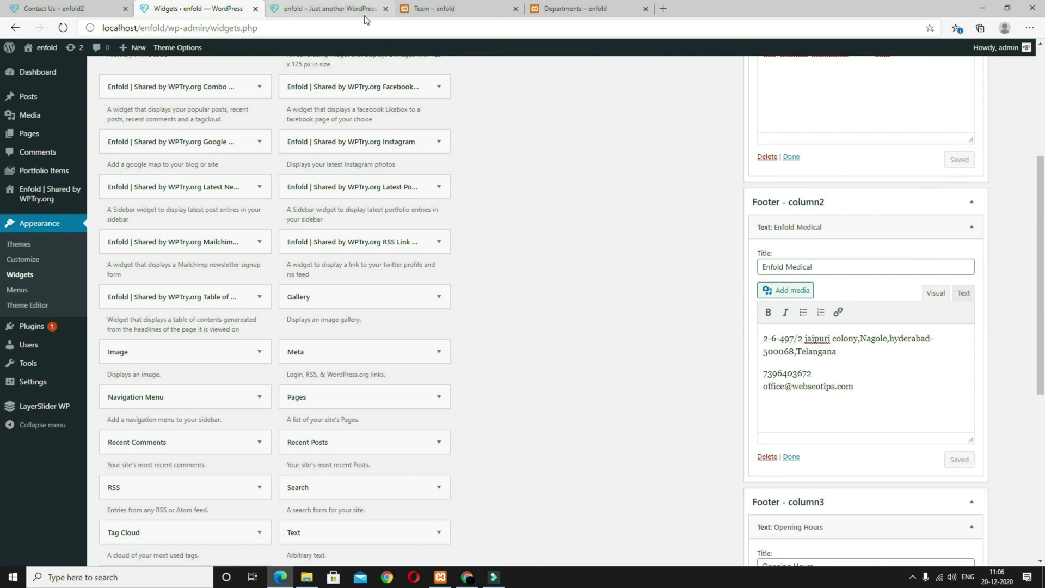
click(329, 9)
click(63, 28)
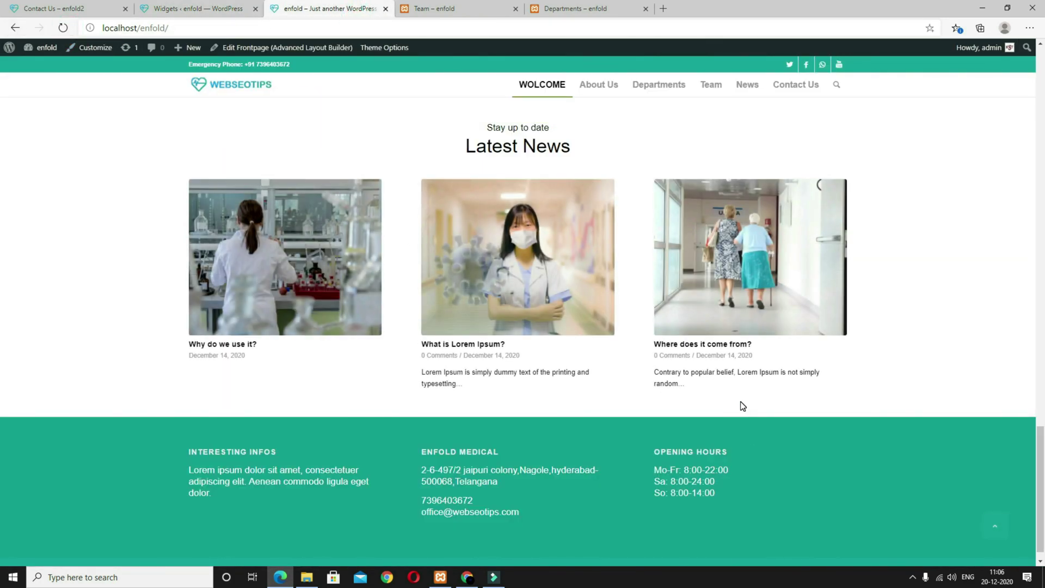
scroll(516, 491, down, 1)
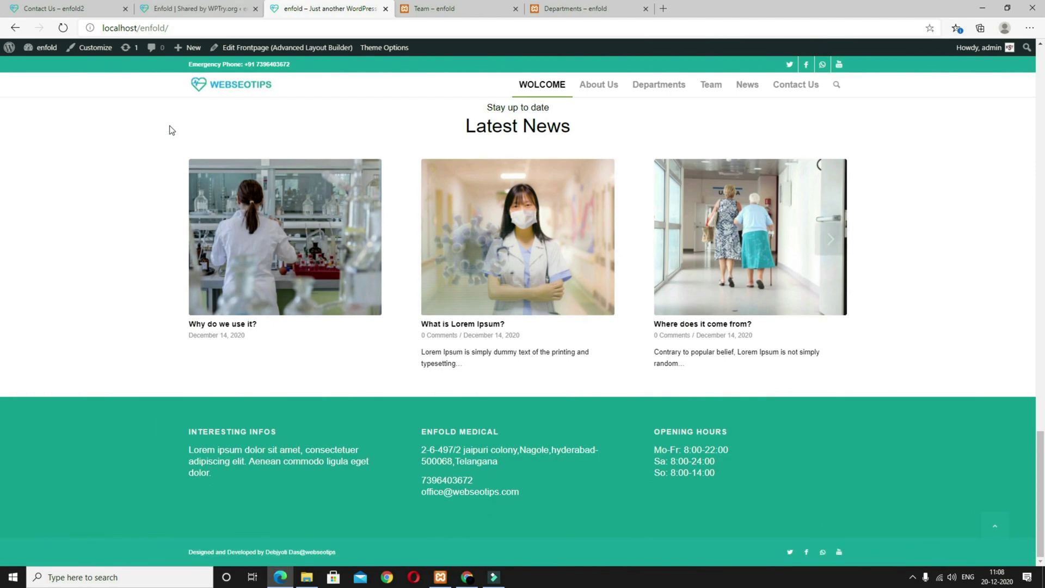
Step: Inspect the reference Contact Us page's ENFOLD MEDICAL footer heading and contact details
click(68, 8)
click(378, 501)
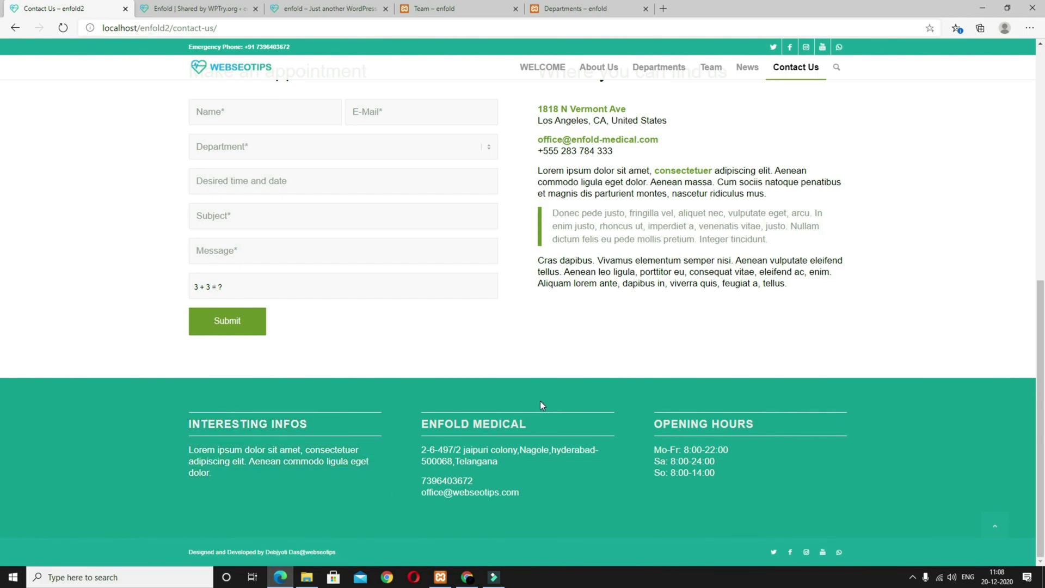
drag(533, 425, 487, 424)
drag(535, 495, 416, 444)
click(379, 478)
Step: In Advanced Styling, add a styling section for the Widget title element
click(215, 12)
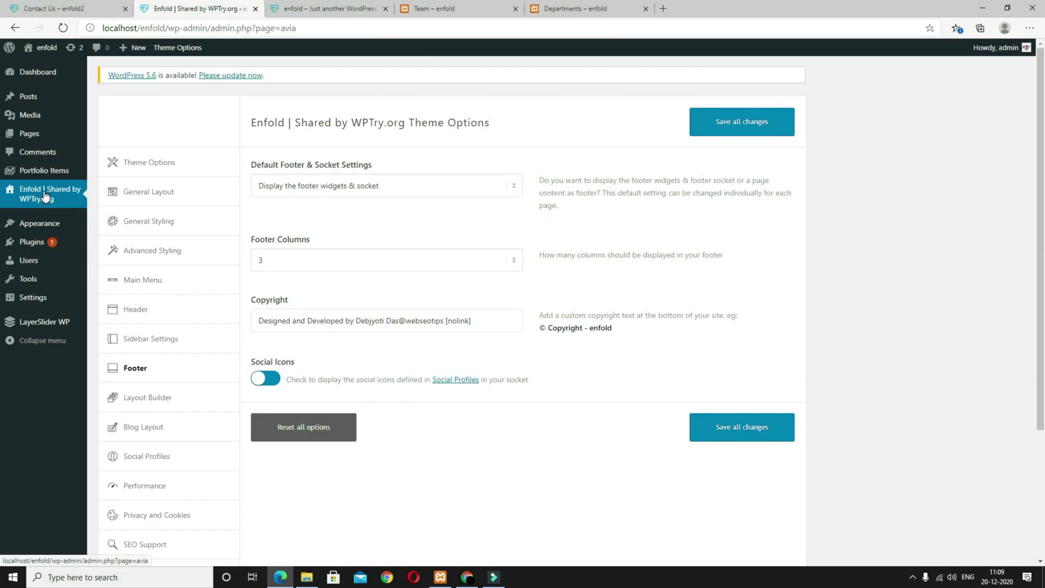
click(170, 251)
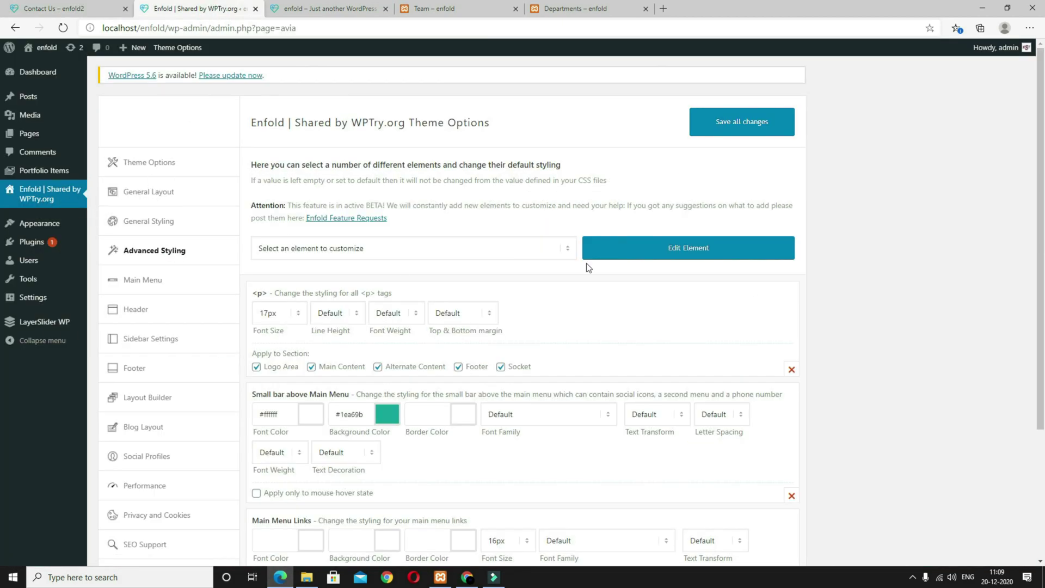
click(361, 251)
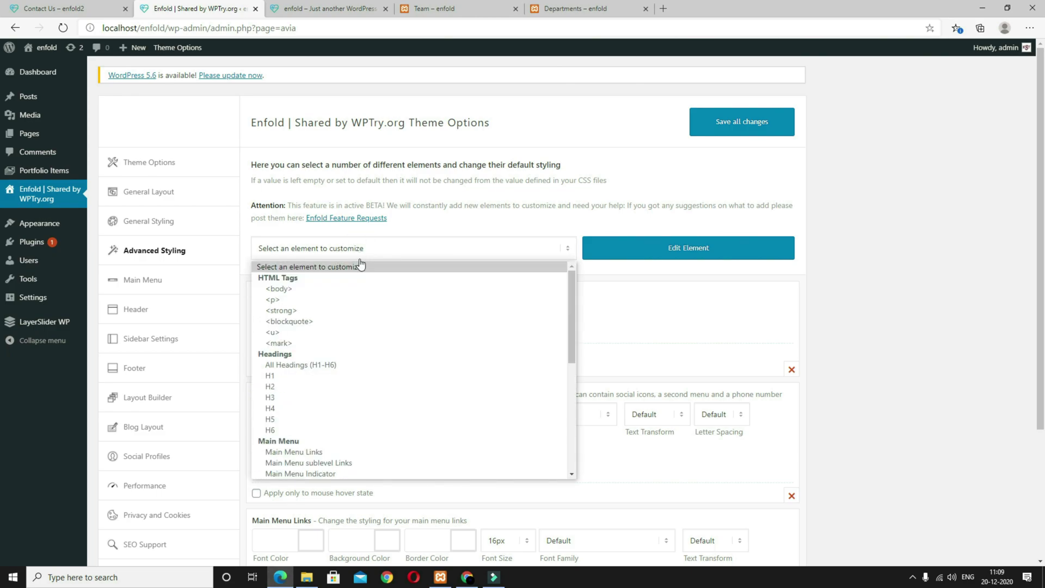
scroll(396, 403, down, 4)
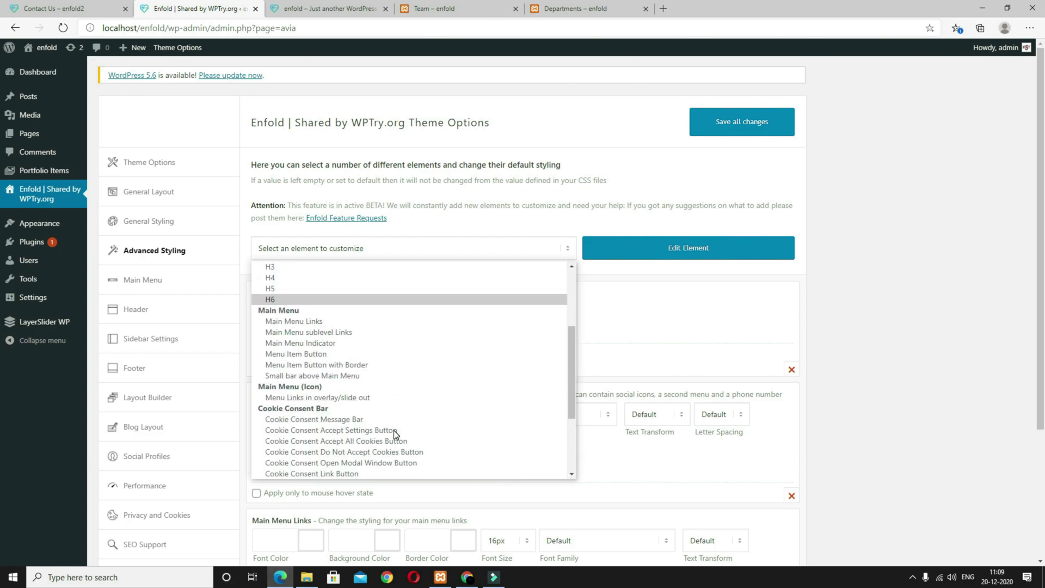
scroll(393, 430, down, 2)
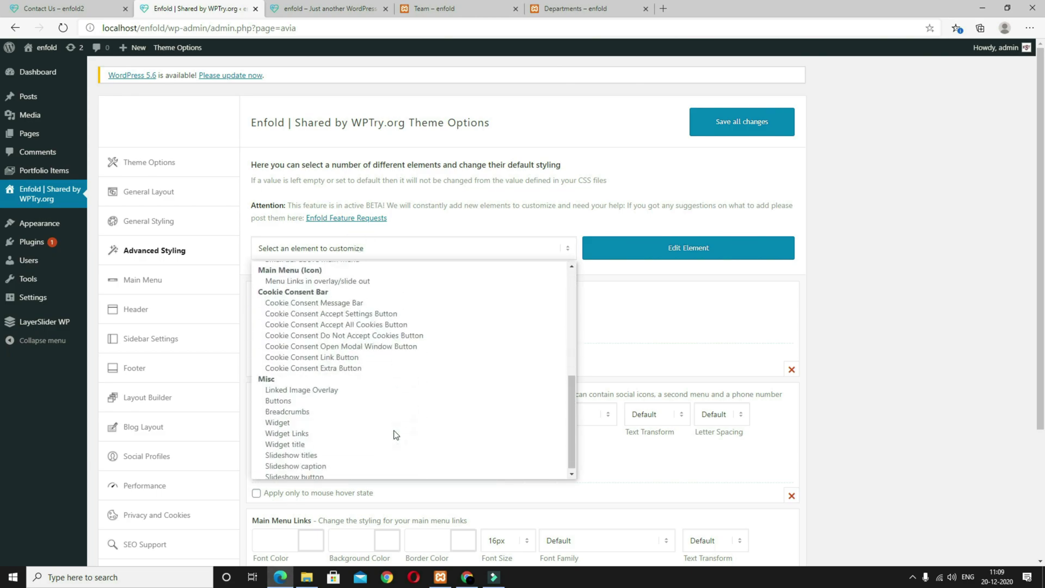
click(312, 440)
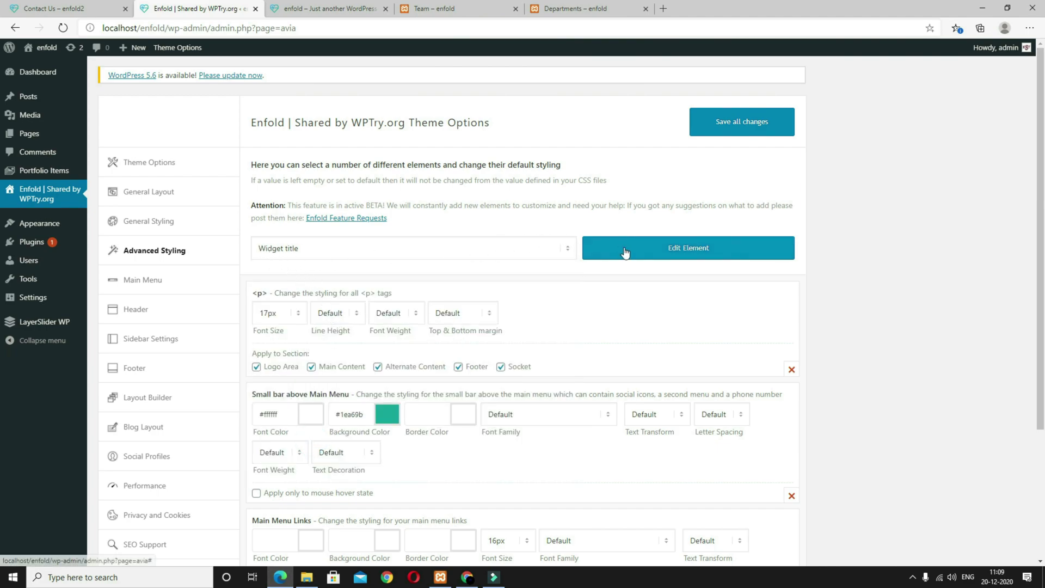
click(623, 251)
Step: Give widget titles white (#ffffff) top and bottom borders and 20px font, then save
click(326, 316)
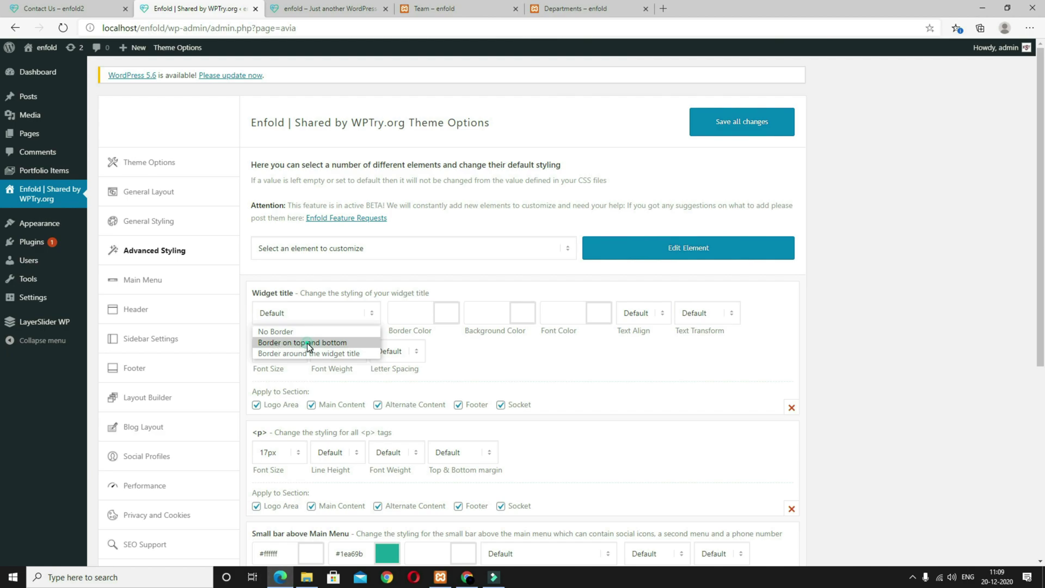
click(307, 343)
click(401, 313)
drag(402, 346, 396, 332)
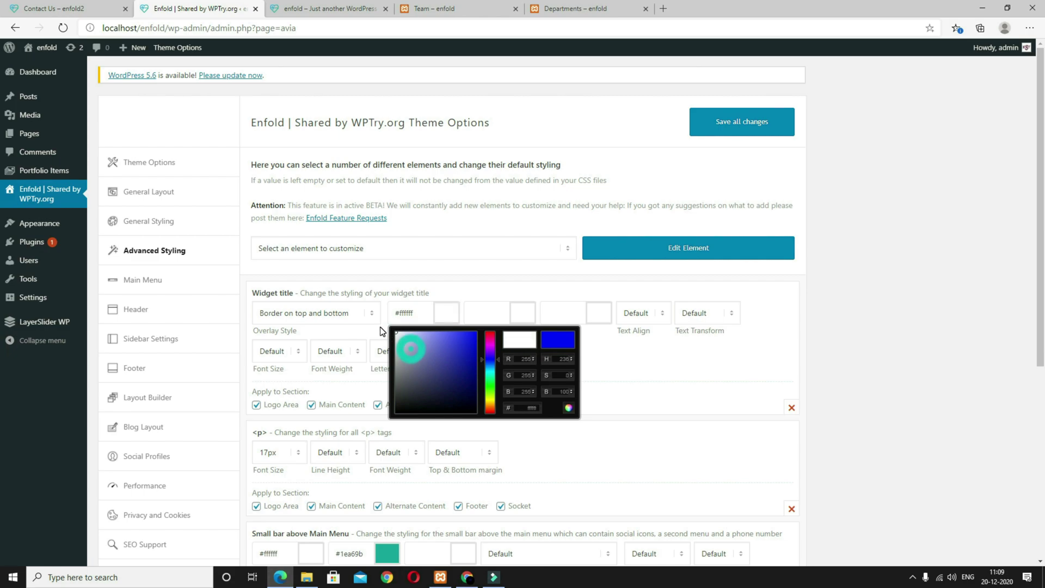
click(919, 341)
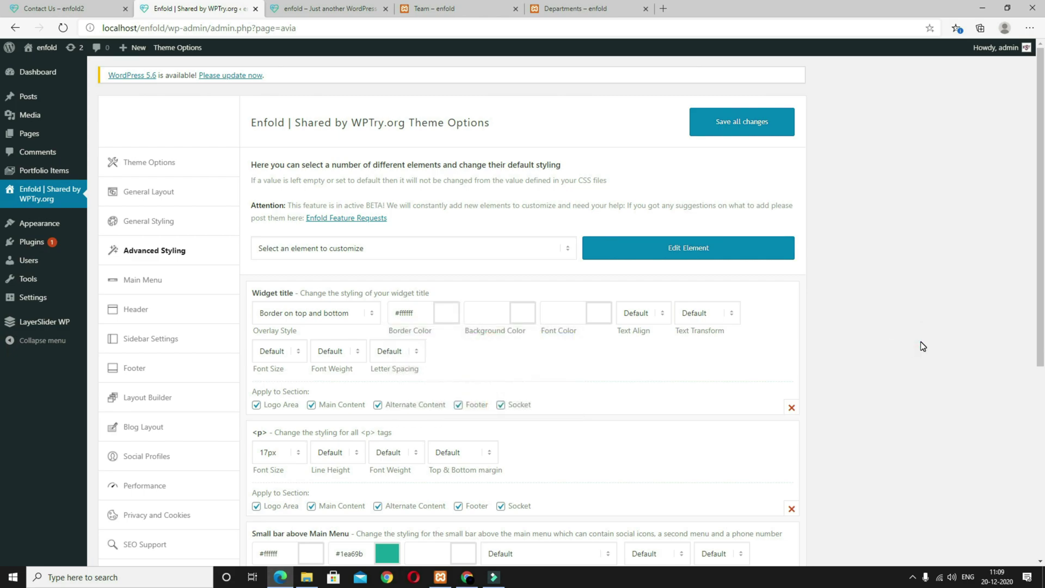
click(280, 352)
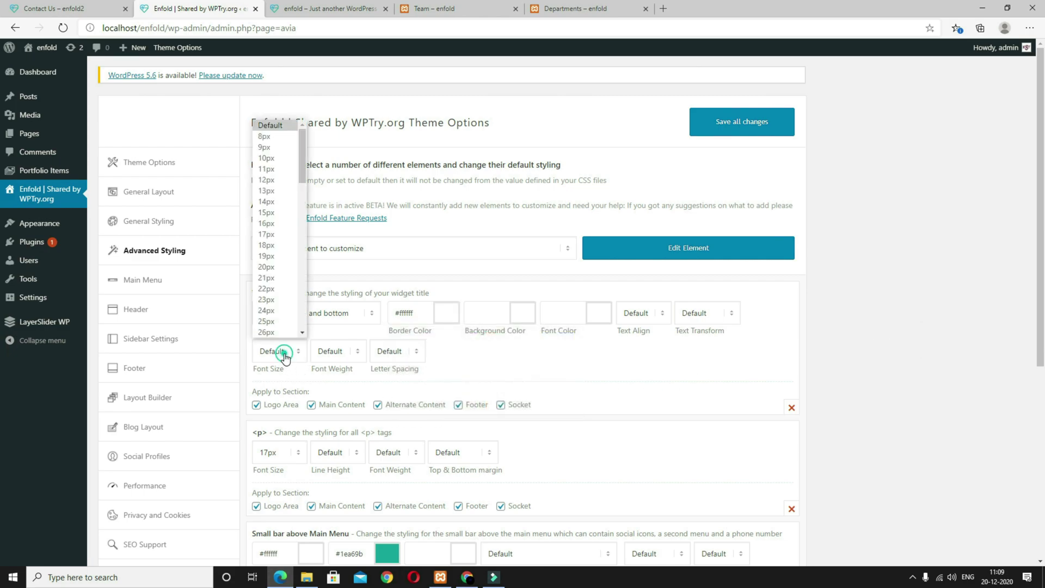
click(274, 269)
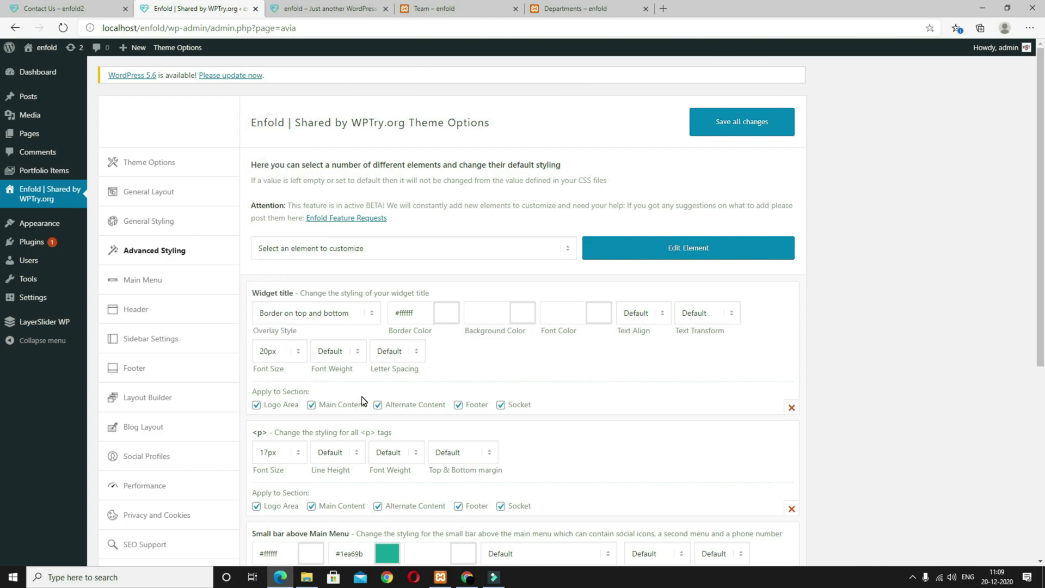
click(738, 133)
Step: Reload the local homepage, then open the 'Why do we use it?' post to view its sidebar
click(321, 8)
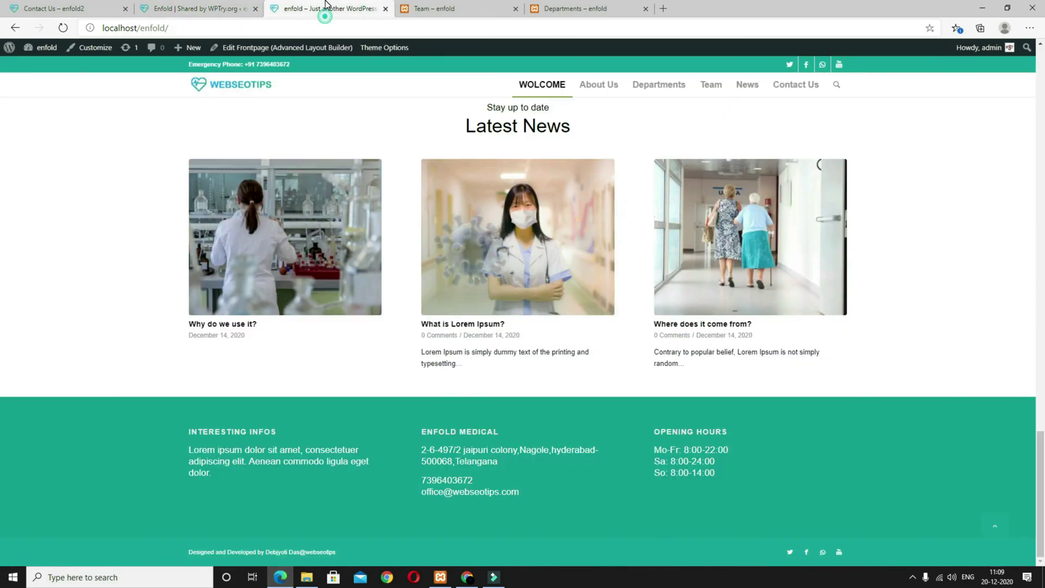
click(63, 28)
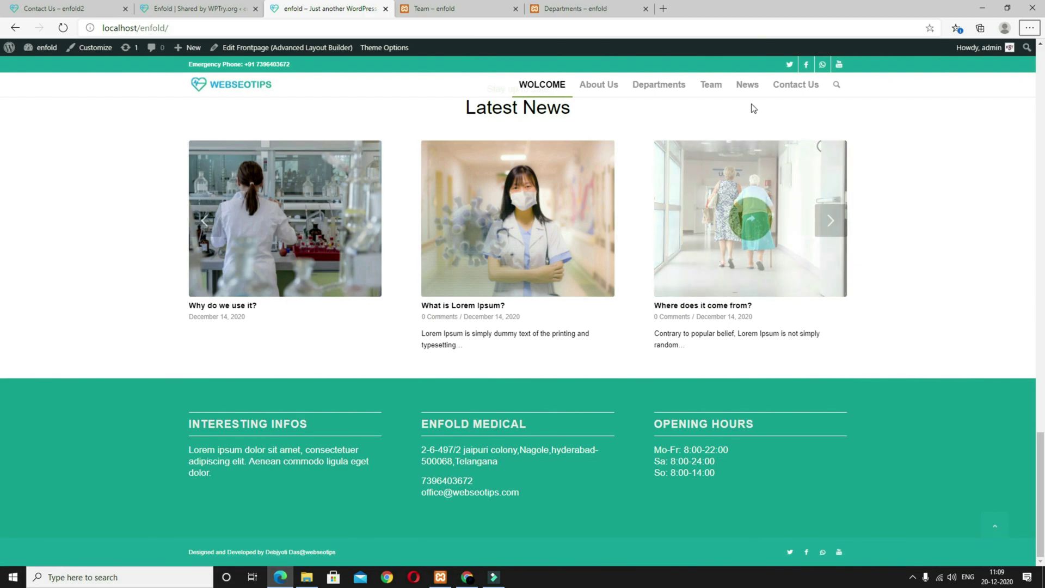
click(749, 87)
scroll(615, 355, down, 8)
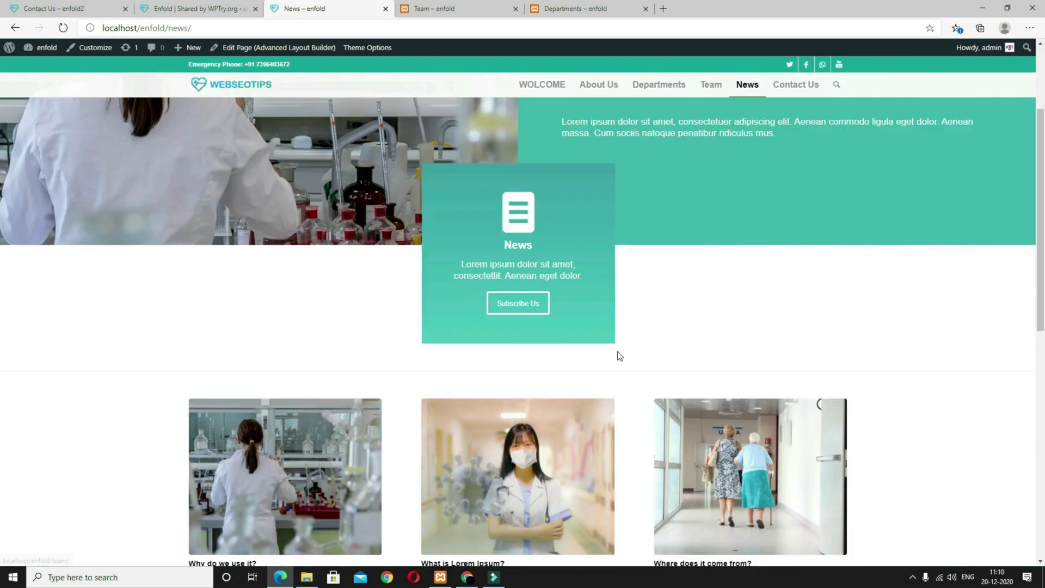
click(335, 221)
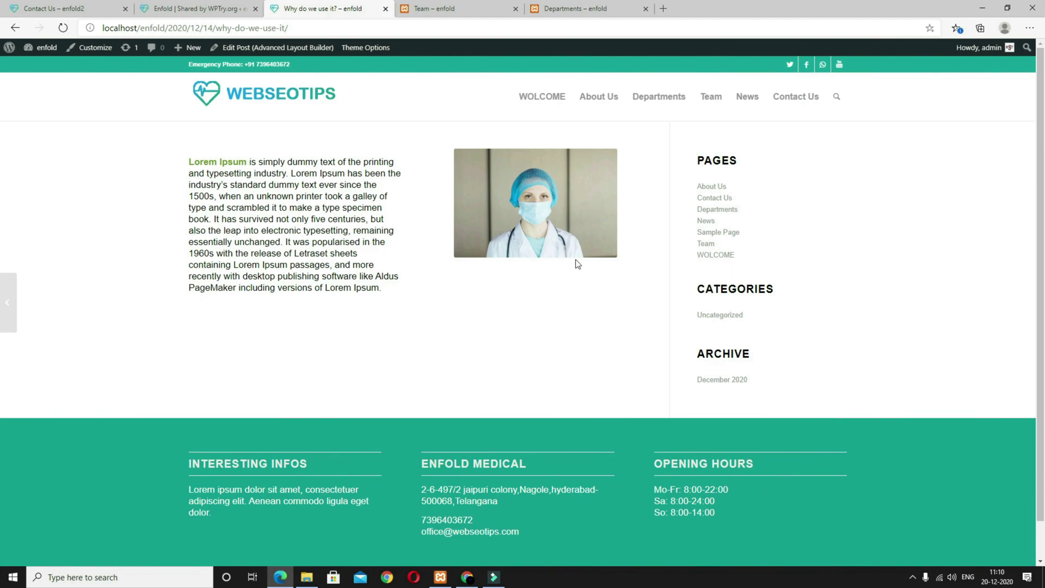
drag(699, 162, 730, 183)
Step: Compare with the demo site's 'Contrary to popular belief.' post sidebar, then return to Enfold theme options
key(ctrl+1)
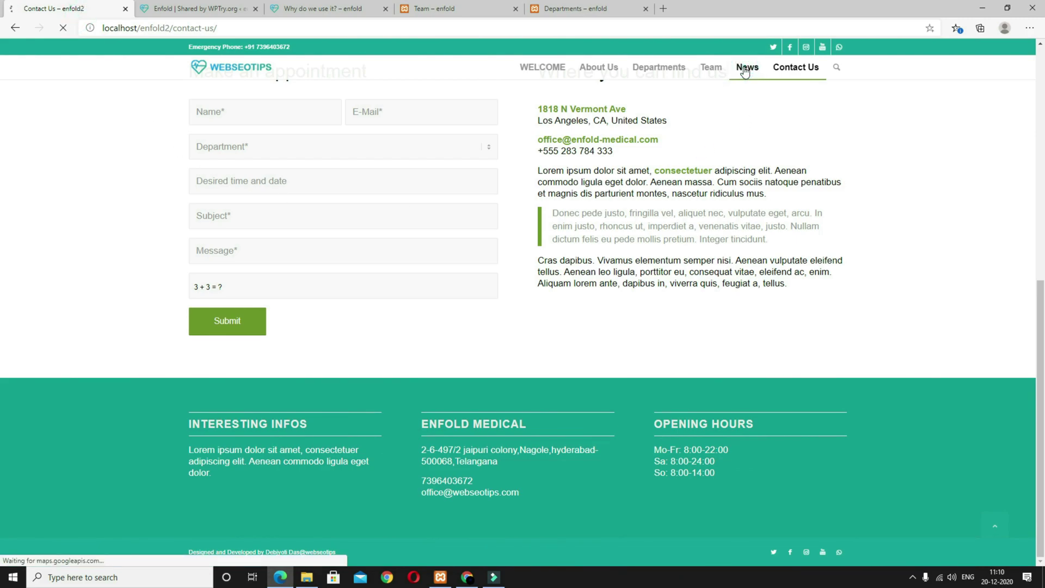
click(747, 68)
scroll(606, 322, down, 5)
click(532, 321)
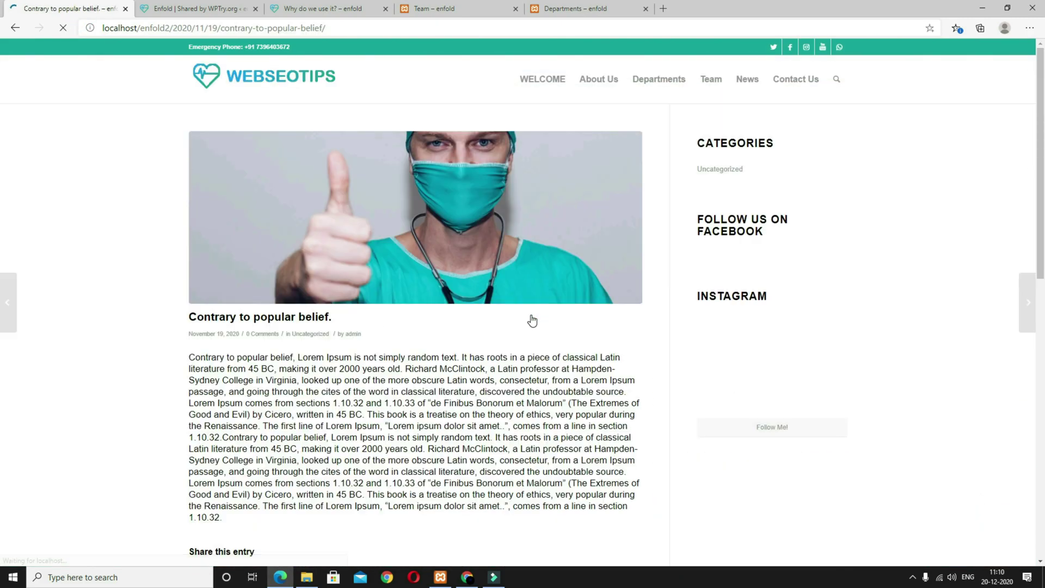
scroll(738, 377, down, 1)
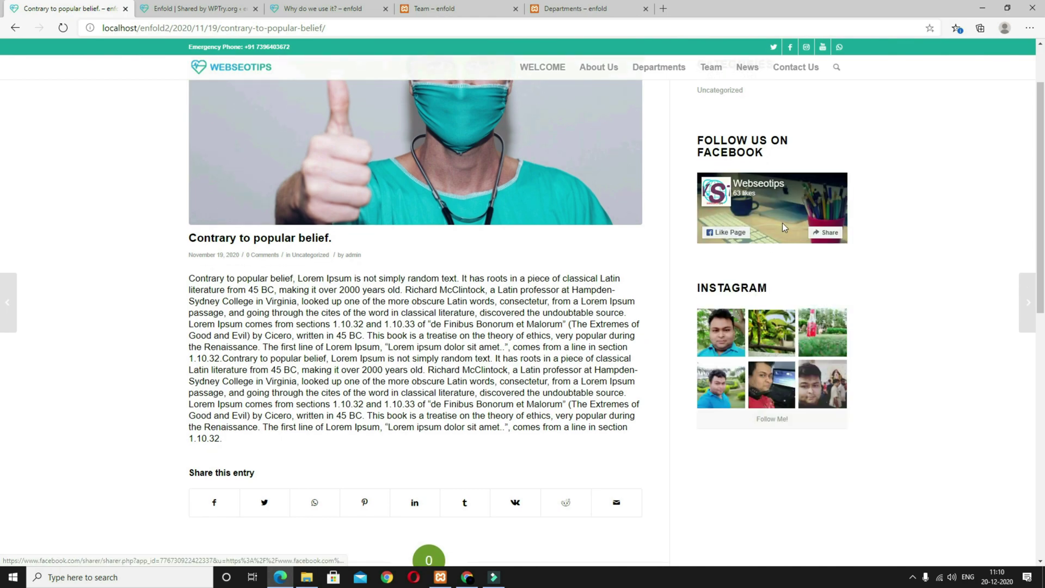
scroll(707, 389, up, 1)
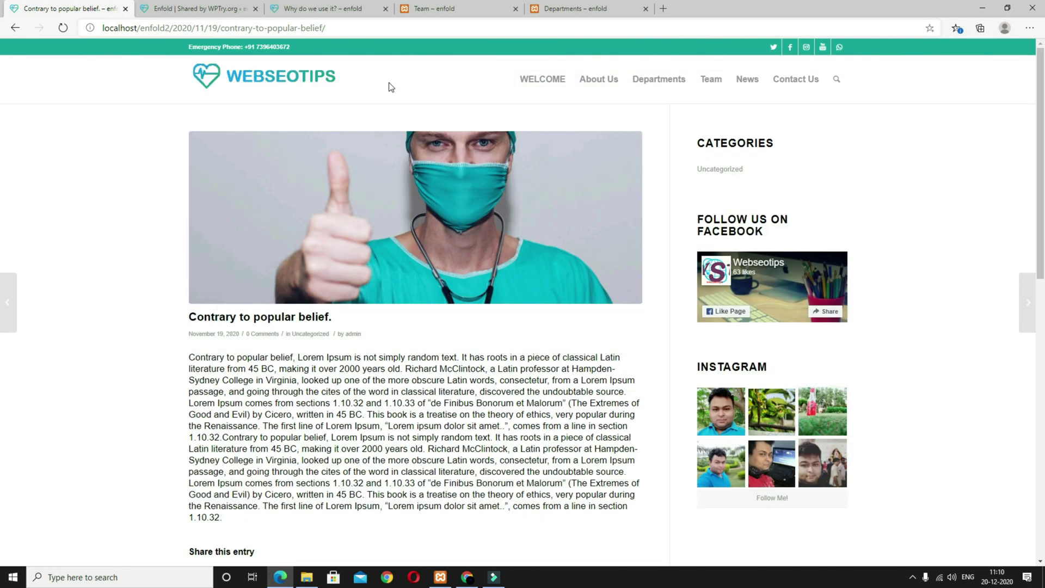
click(222, 6)
mouse_move(40, 231)
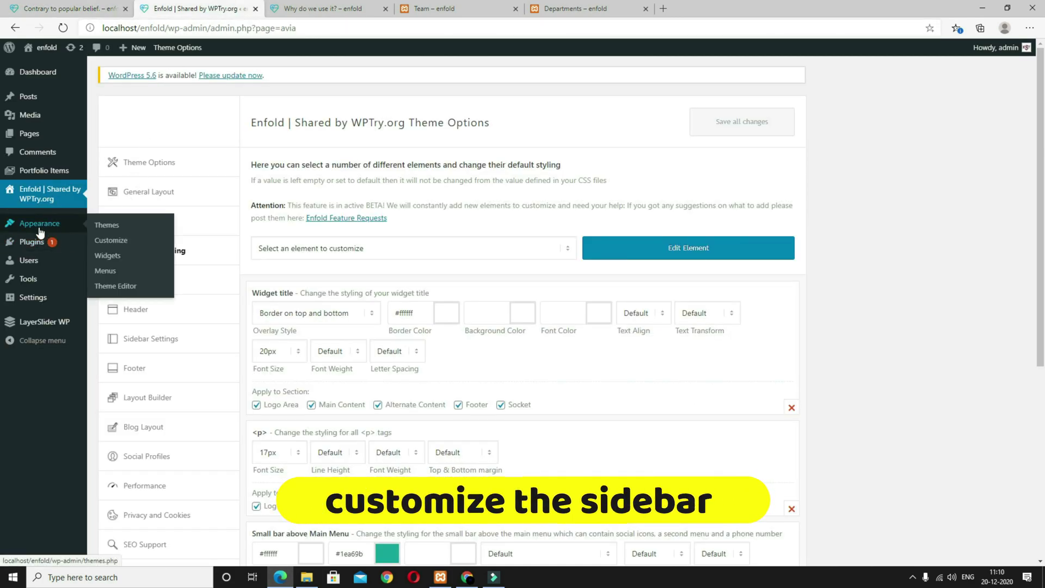
Step: Drag a Categories widget into Sidebar Blog, title it 'Categories' and save
click(112, 258)
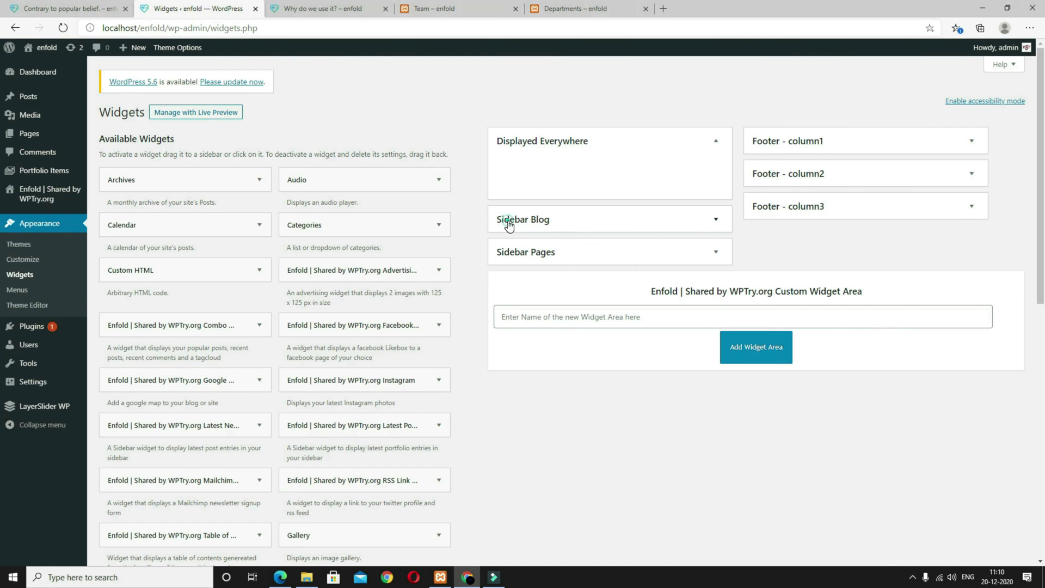
click(510, 223)
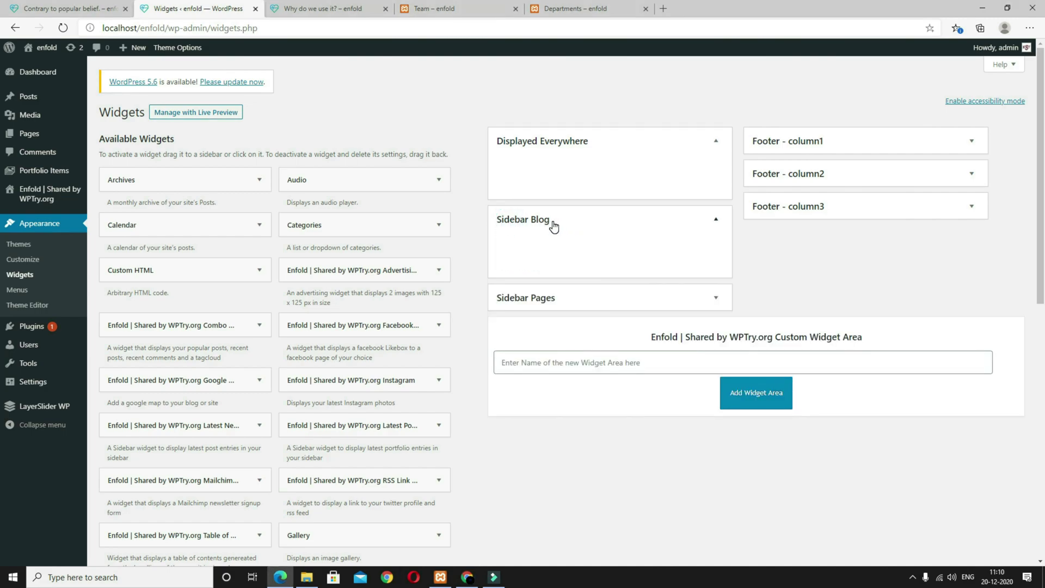
drag(381, 225, 629, 235)
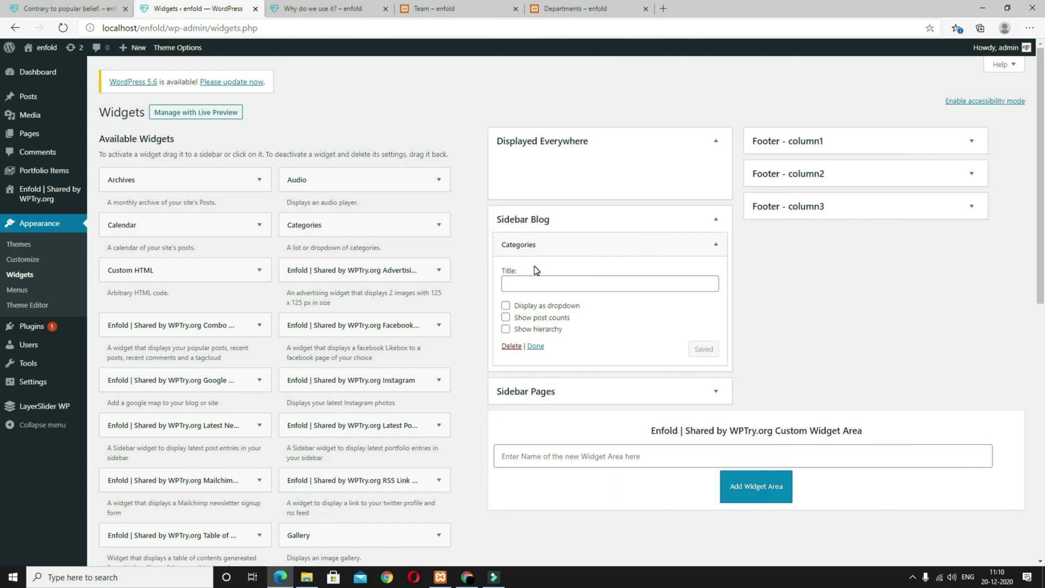
click(544, 282)
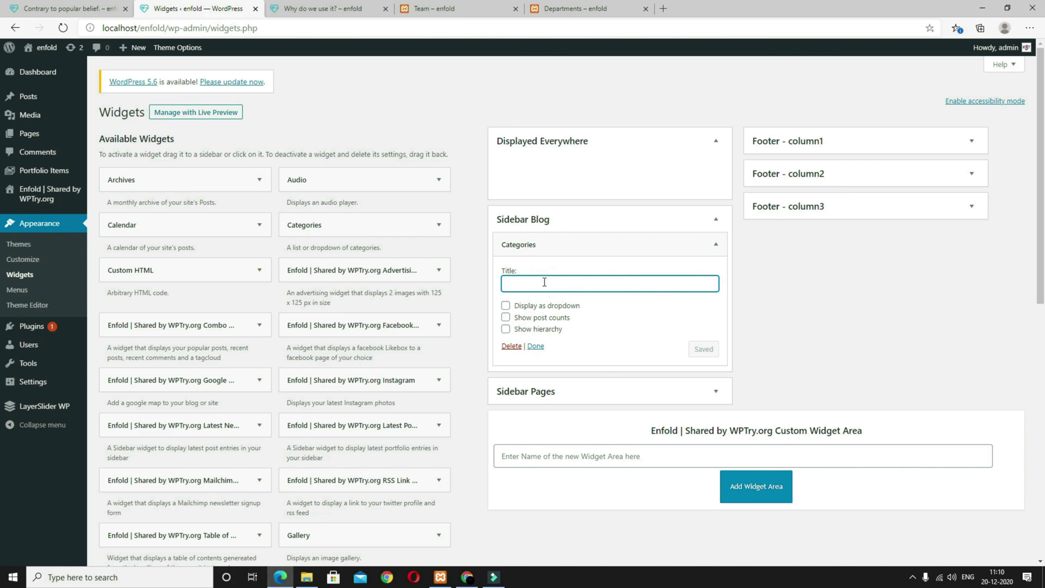
text(Categories)
click(54, 8)
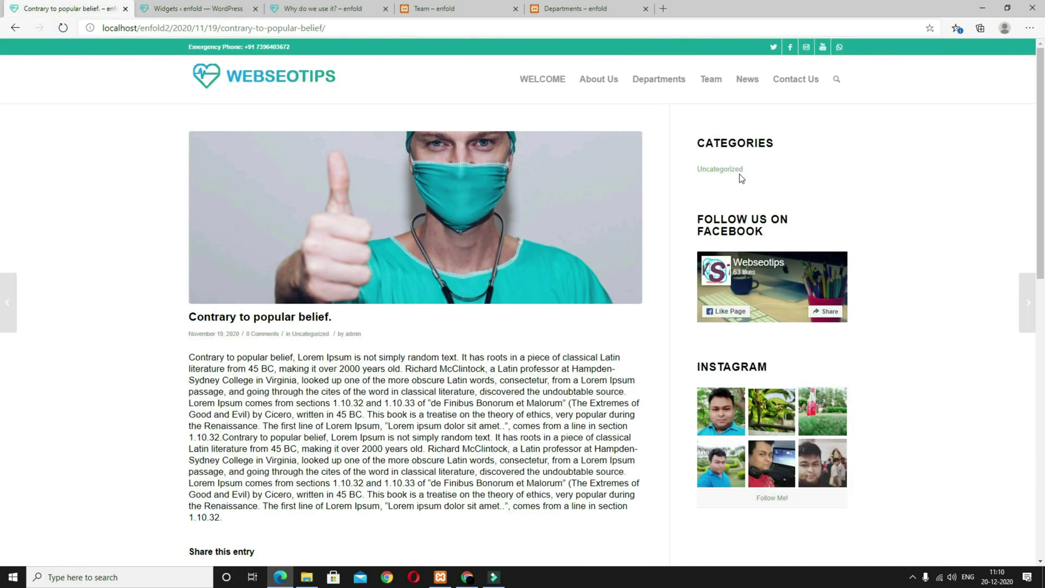
click(183, 4)
Step: Add a Facebook Likebox widget to Sidebar Blog with the site's Facebook page address
click(196, 8)
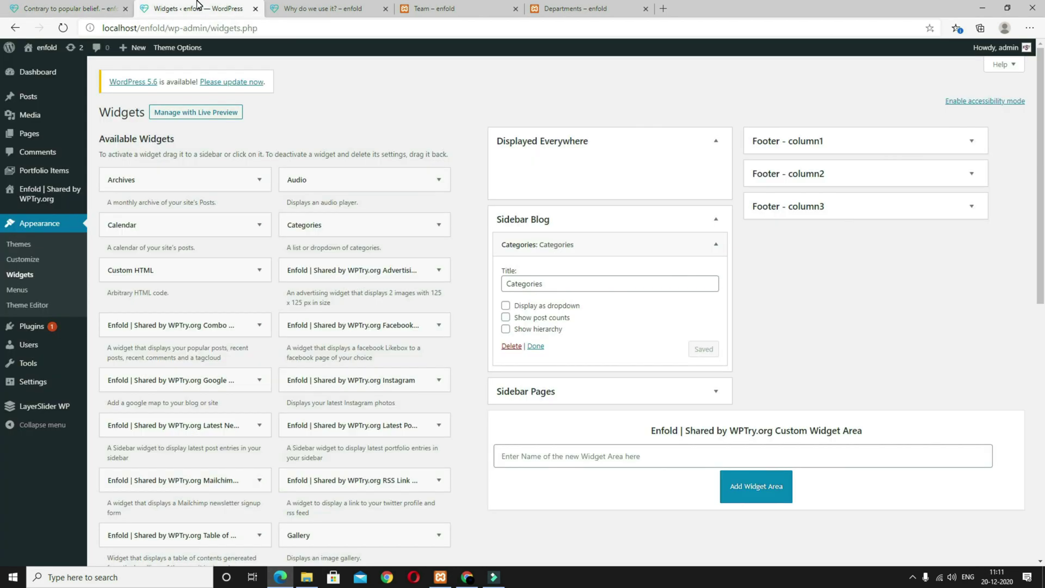
drag(374, 328, 593, 389)
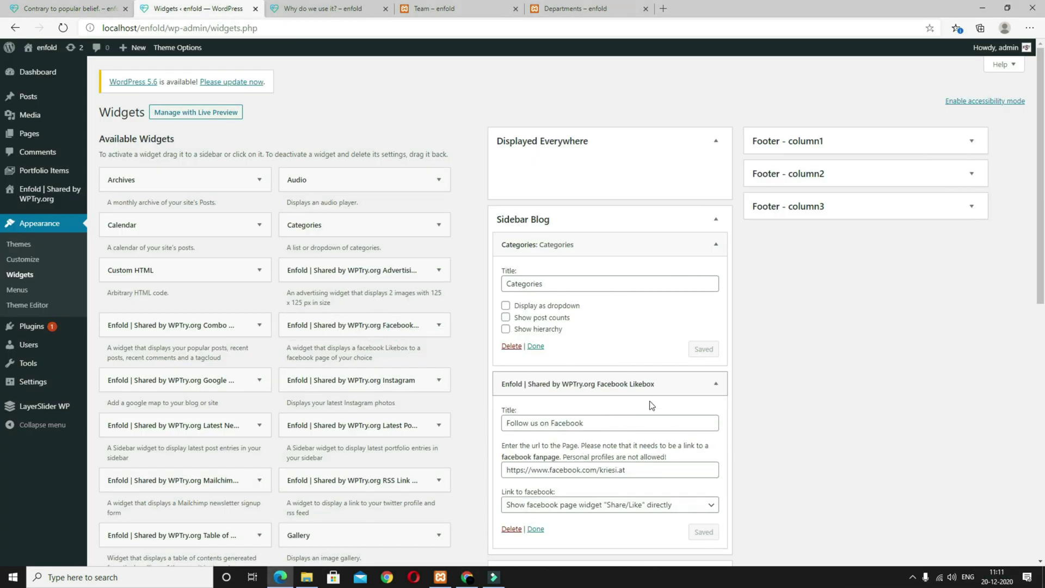
scroll(598, 376, down, 3)
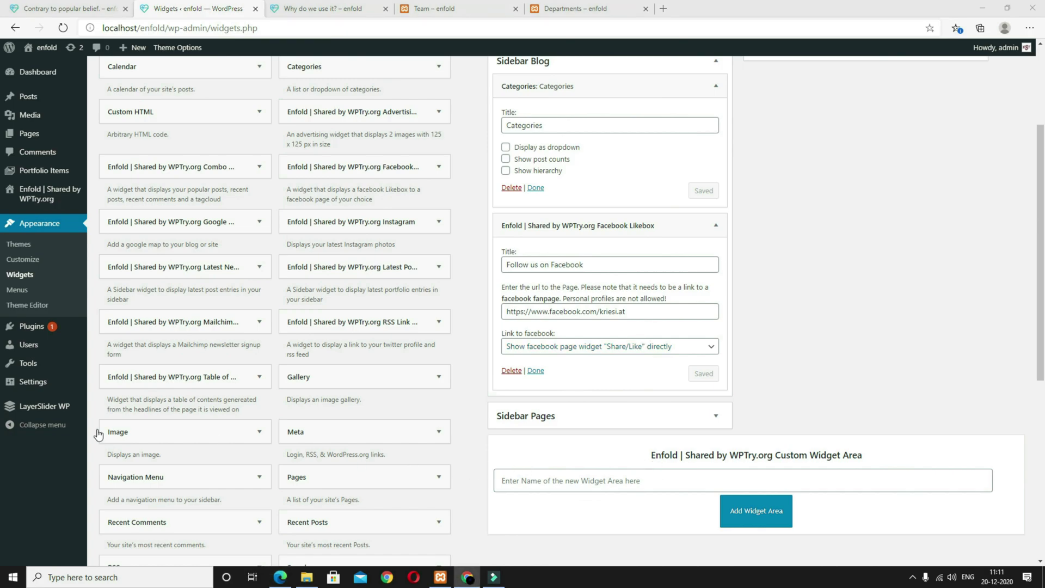
triple_click(626, 311)
text(https://www.facebook.com/webseohyd)
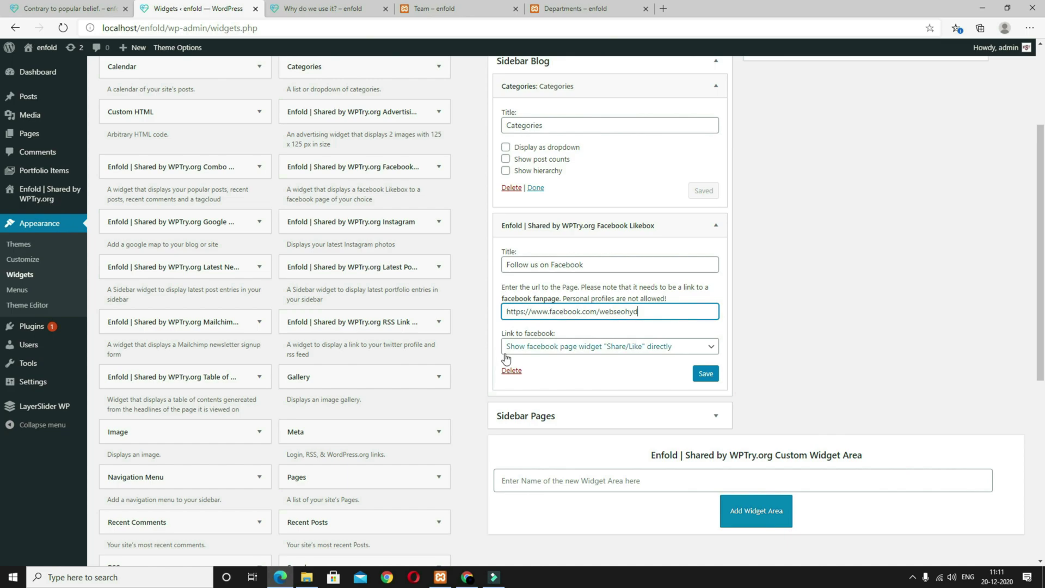
scroll(550, 391, down, 3)
scroll(550, 391, up, 3)
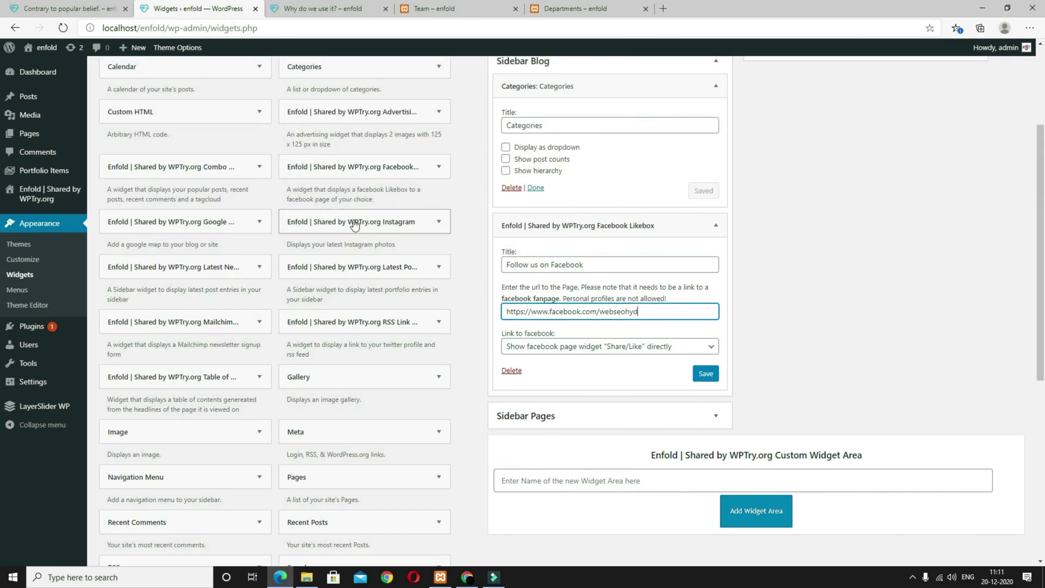
Step: Add an Instagram widget with the account username showing 6 photos, and save both widgets
drag(352, 218, 607, 404)
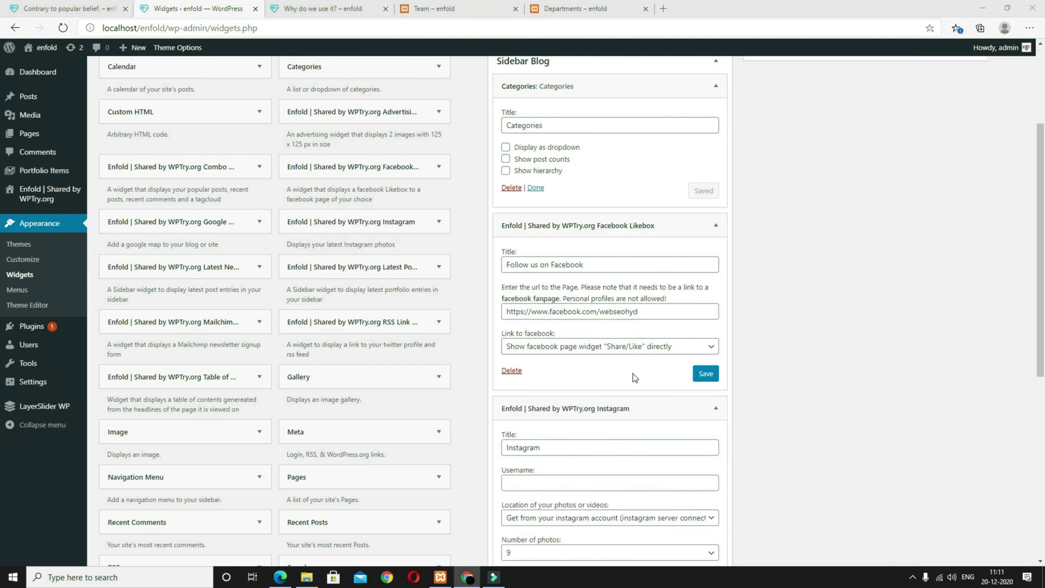
click(553, 477)
scroll(552, 477, down, 4)
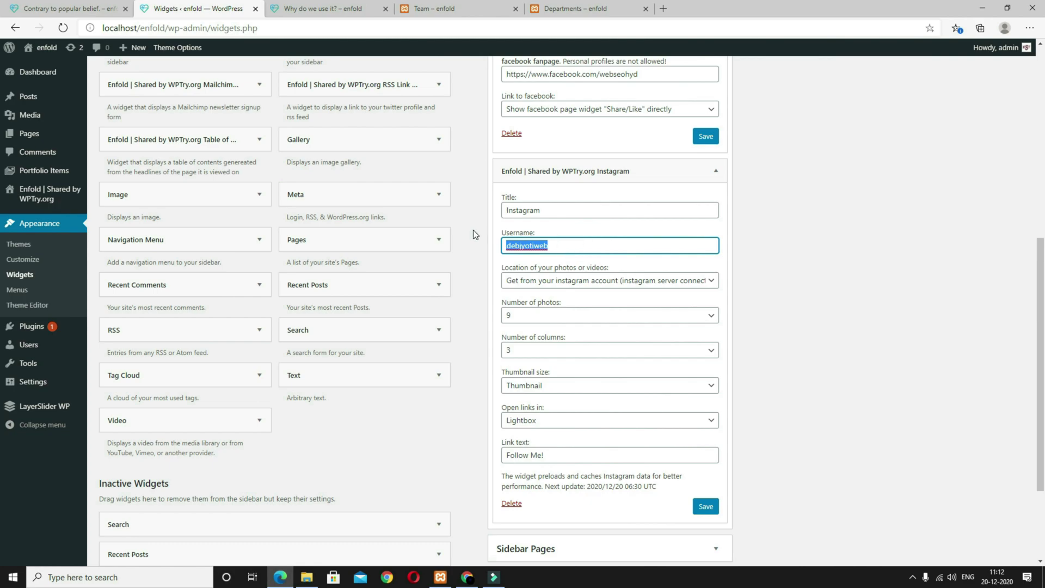
click(531, 247)
text(debjyotiweb)
scroll(702, 324, down, 3)
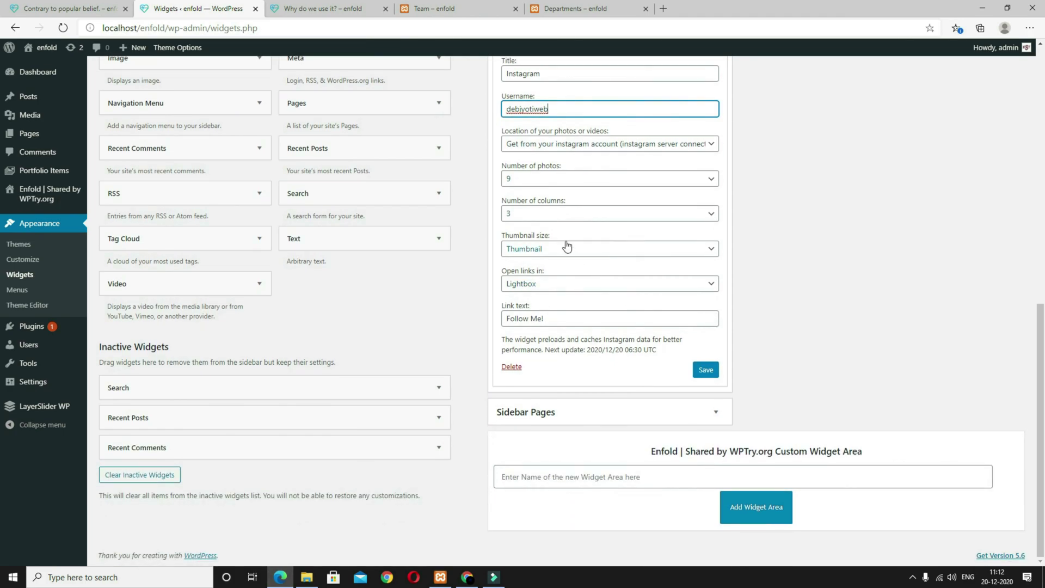
click(520, 179)
click(544, 249)
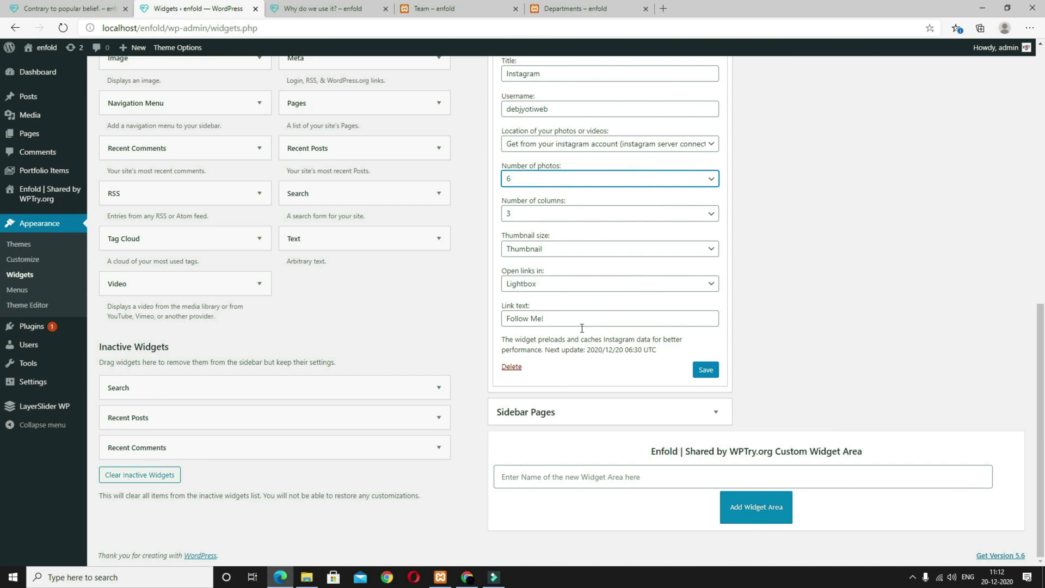
click(706, 370)
scroll(706, 376, up, 7)
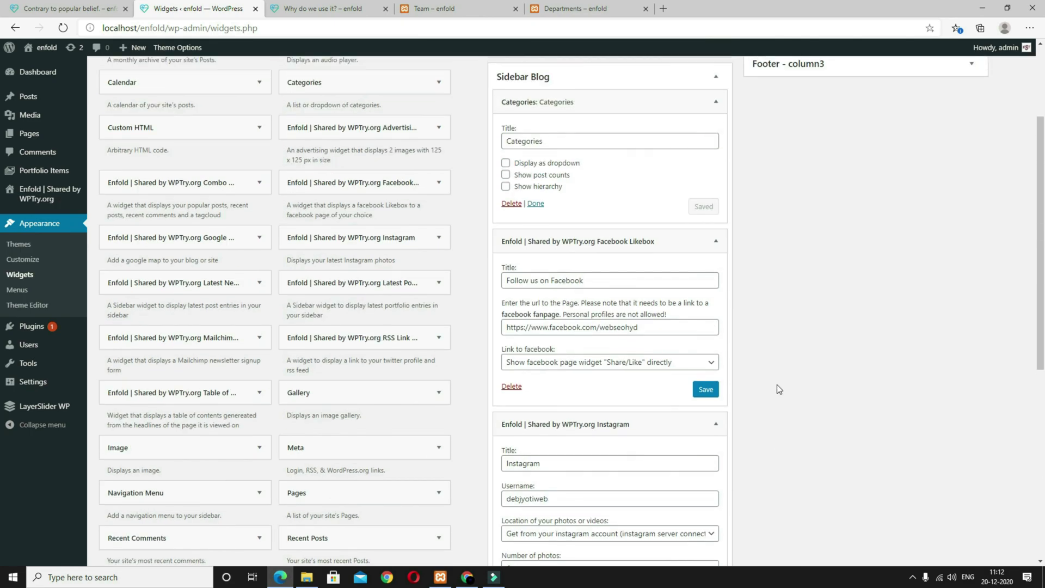
click(702, 397)
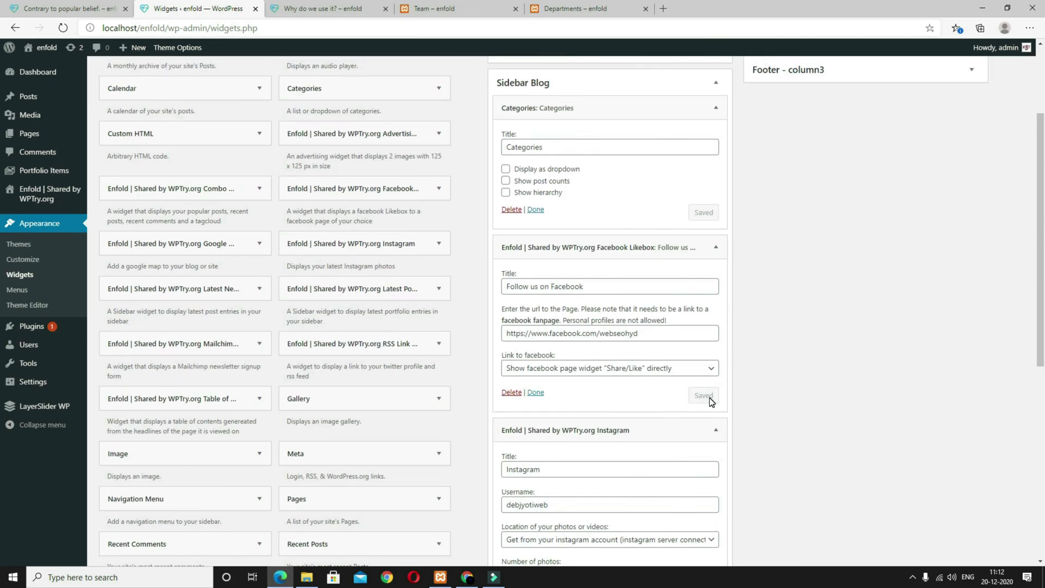
Step: Reload the 'Why do we use it?' post to see Categories, Facebook and Instagram in its sidebar
click(322, 8)
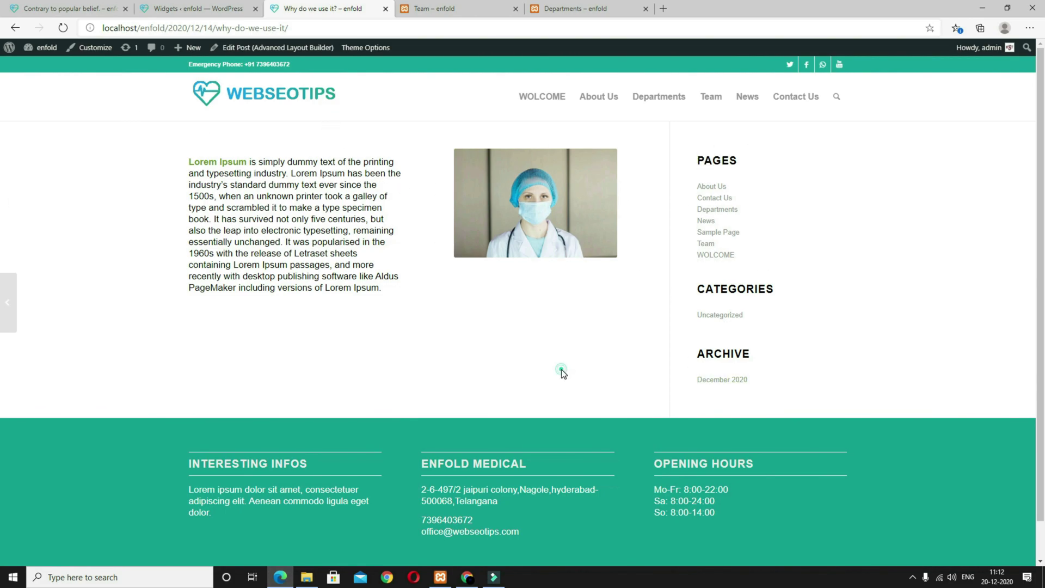
key(F5)
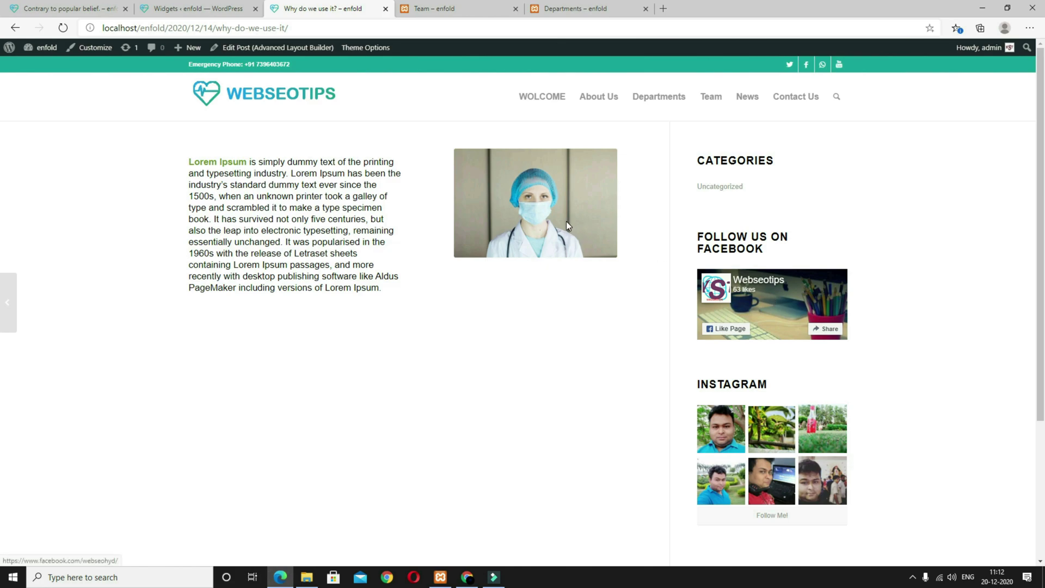